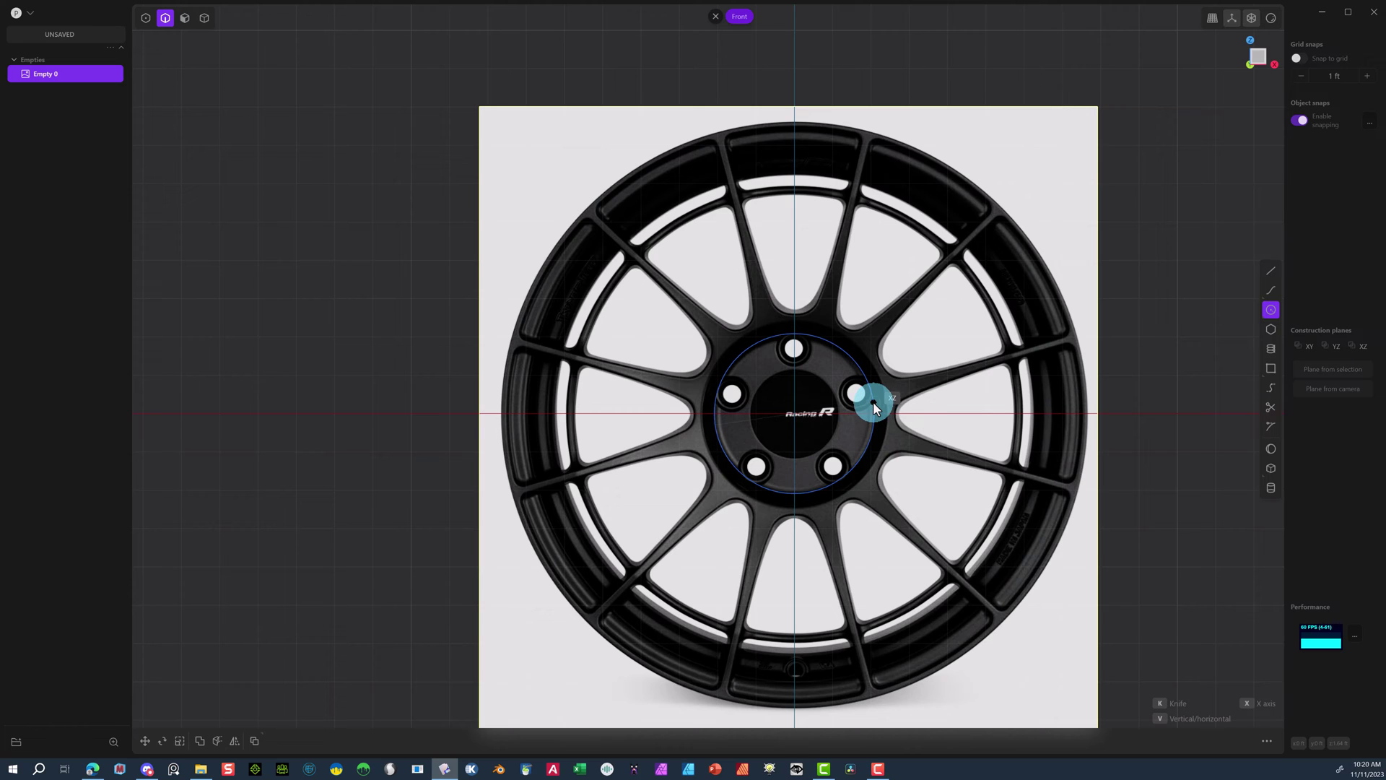
Draw two concentric circles on the front wheel image, one around the lug-hole area and a slightly larger one at the hub's edge.
left_click(873, 401)
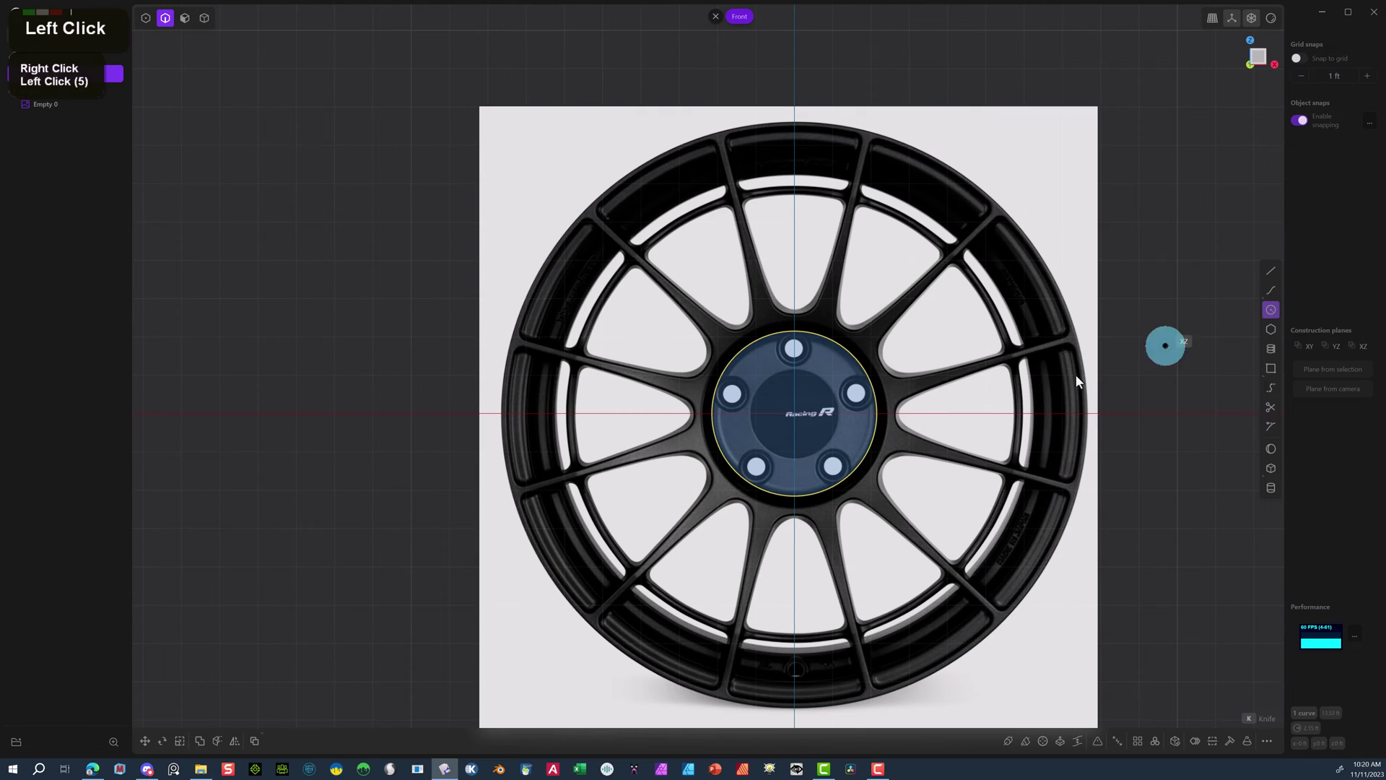
left_click(794, 413)
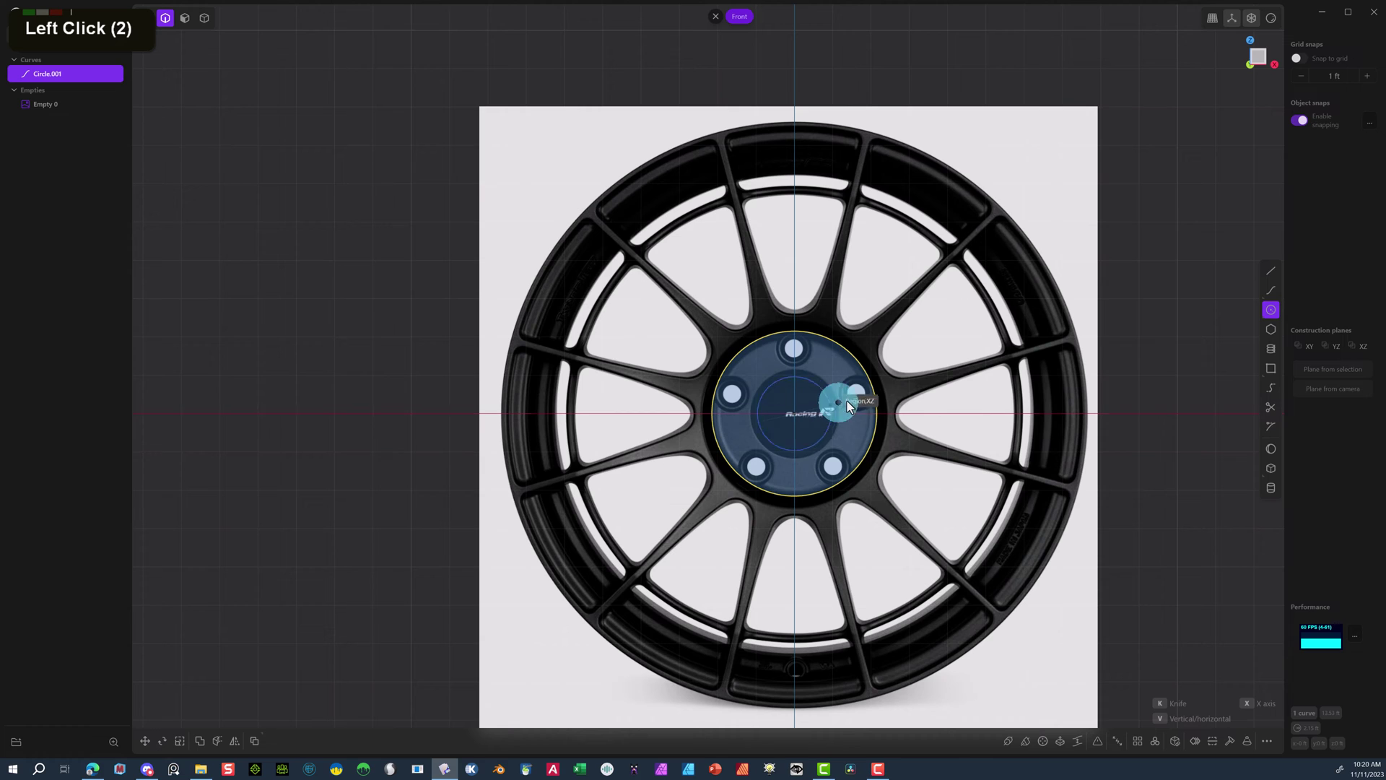
left_click(885, 390)
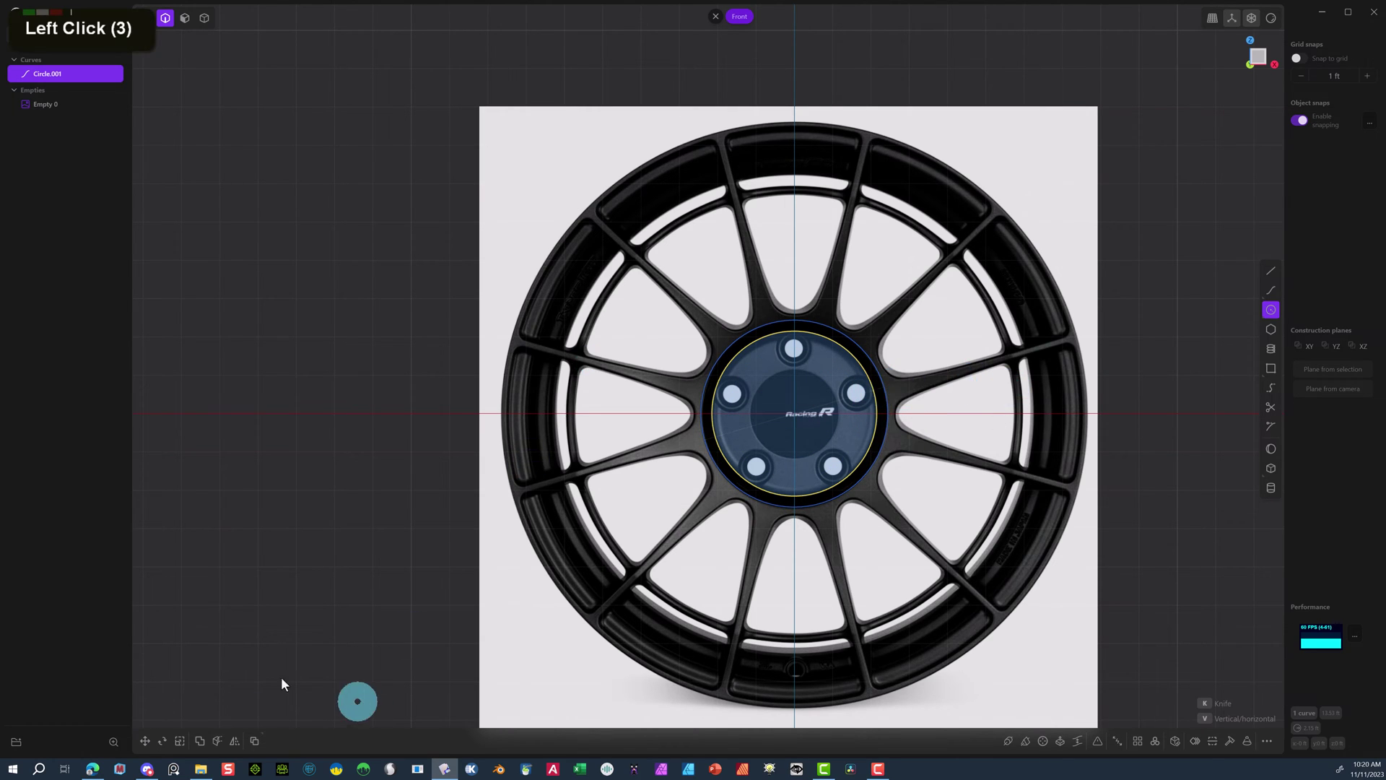
Try to draw a circle centred on the hub that follows the wheel's outer edge.
left_click(1272, 310)
left_click(793, 412)
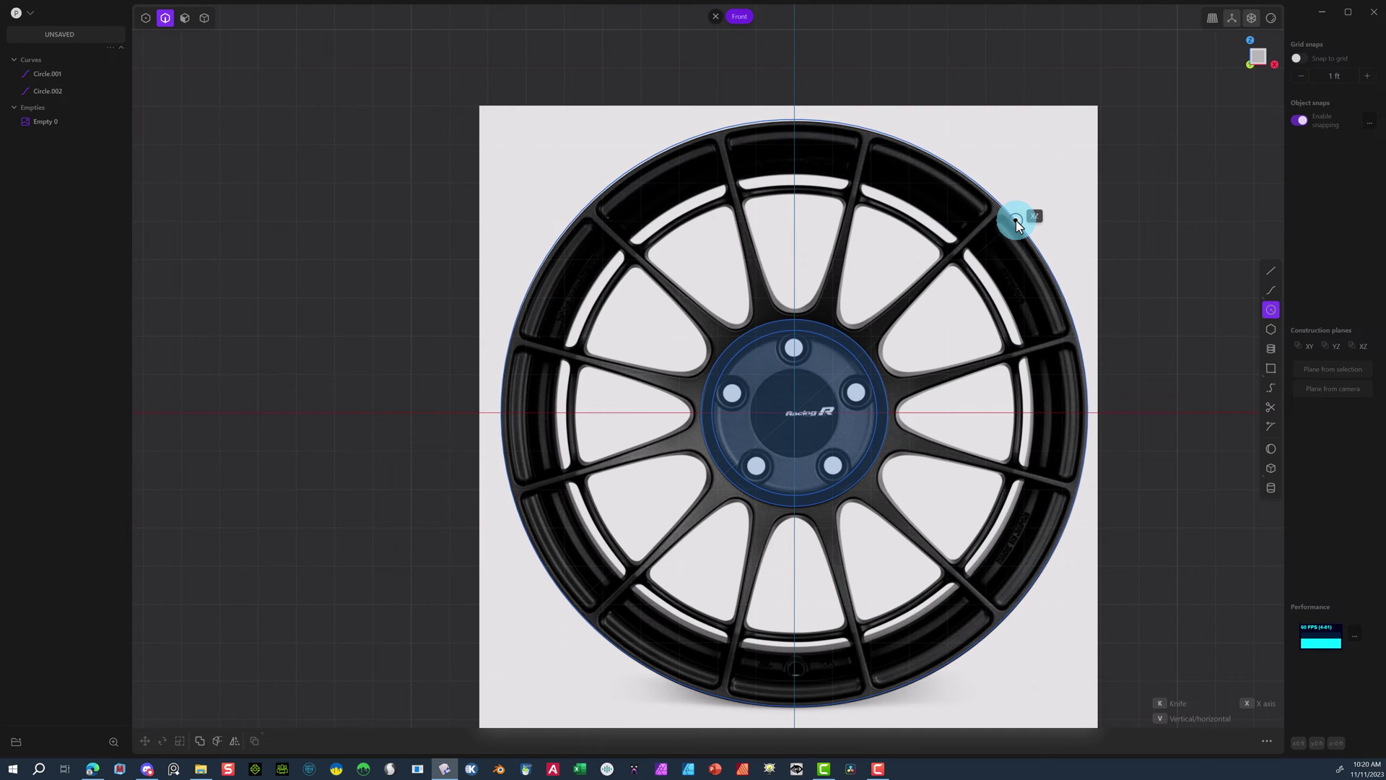
left_click(1015, 220)
Import the rim's side-view reference image, the JPG whose name ends in wheel-43, into the Right view.
left_click(16, 13)
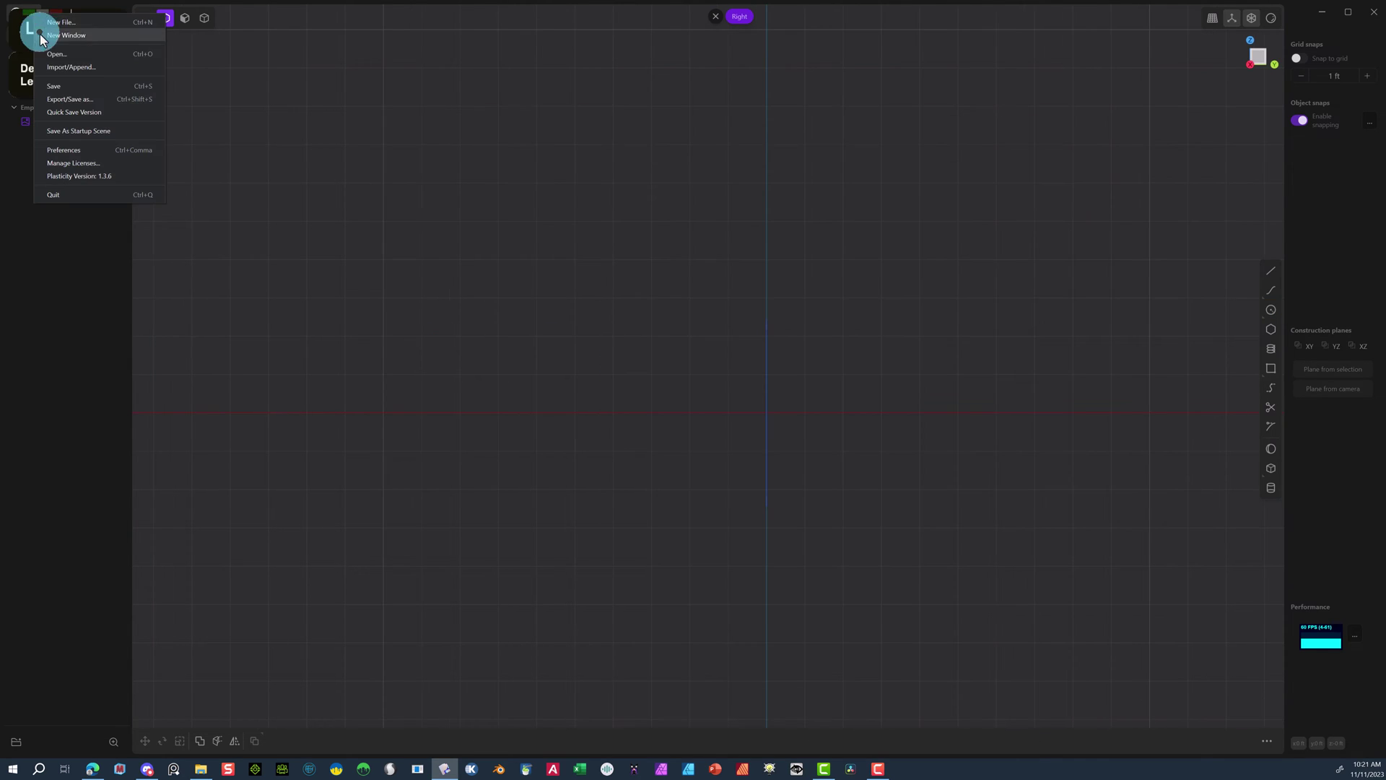
left_click(79, 68)
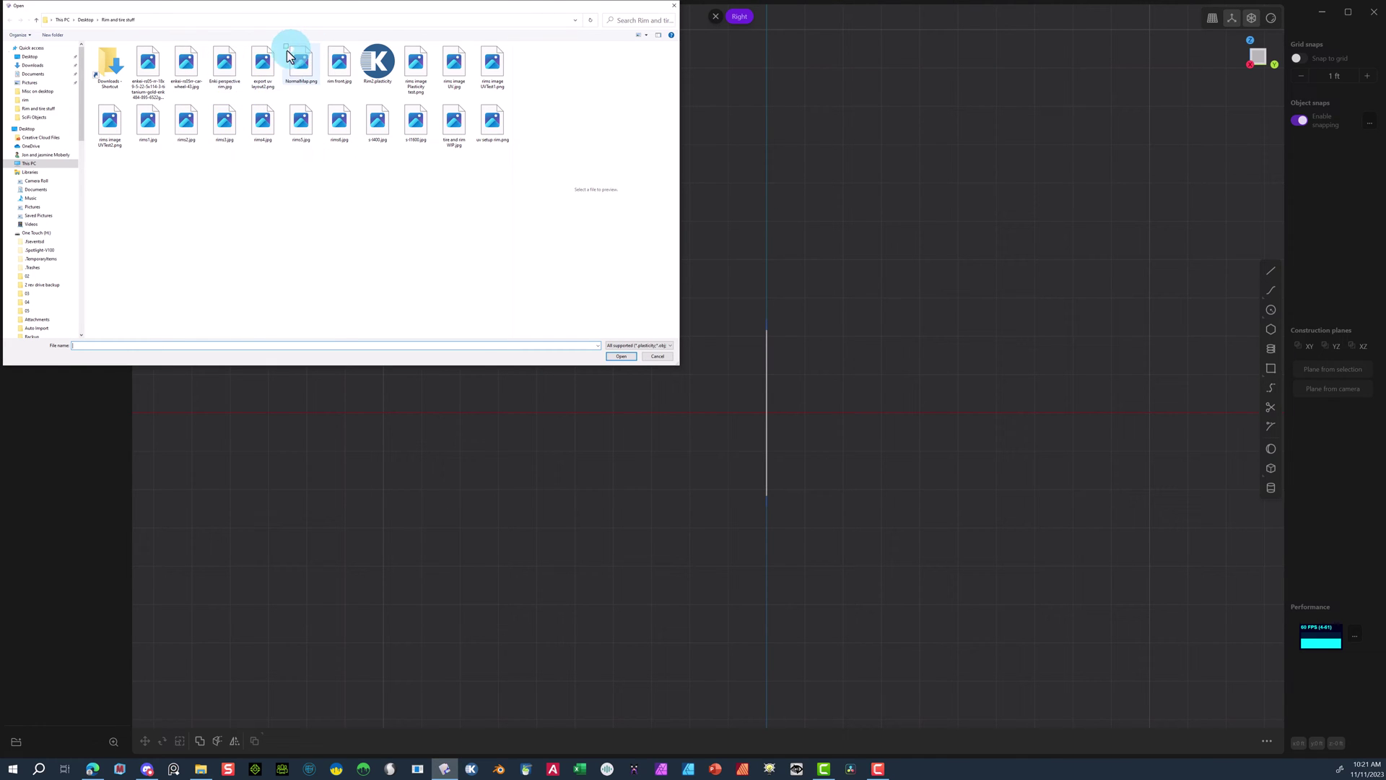
left_click(191, 77)
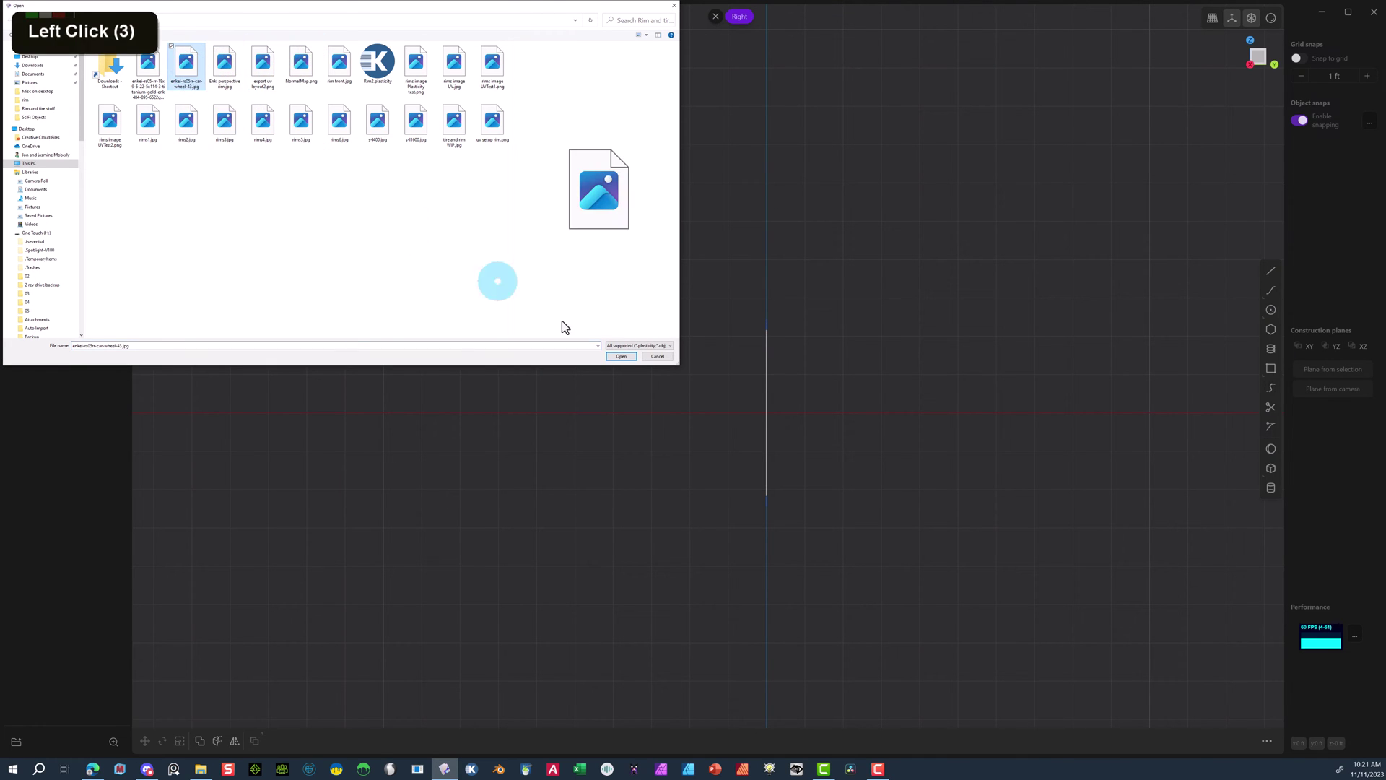
left_click(613, 358)
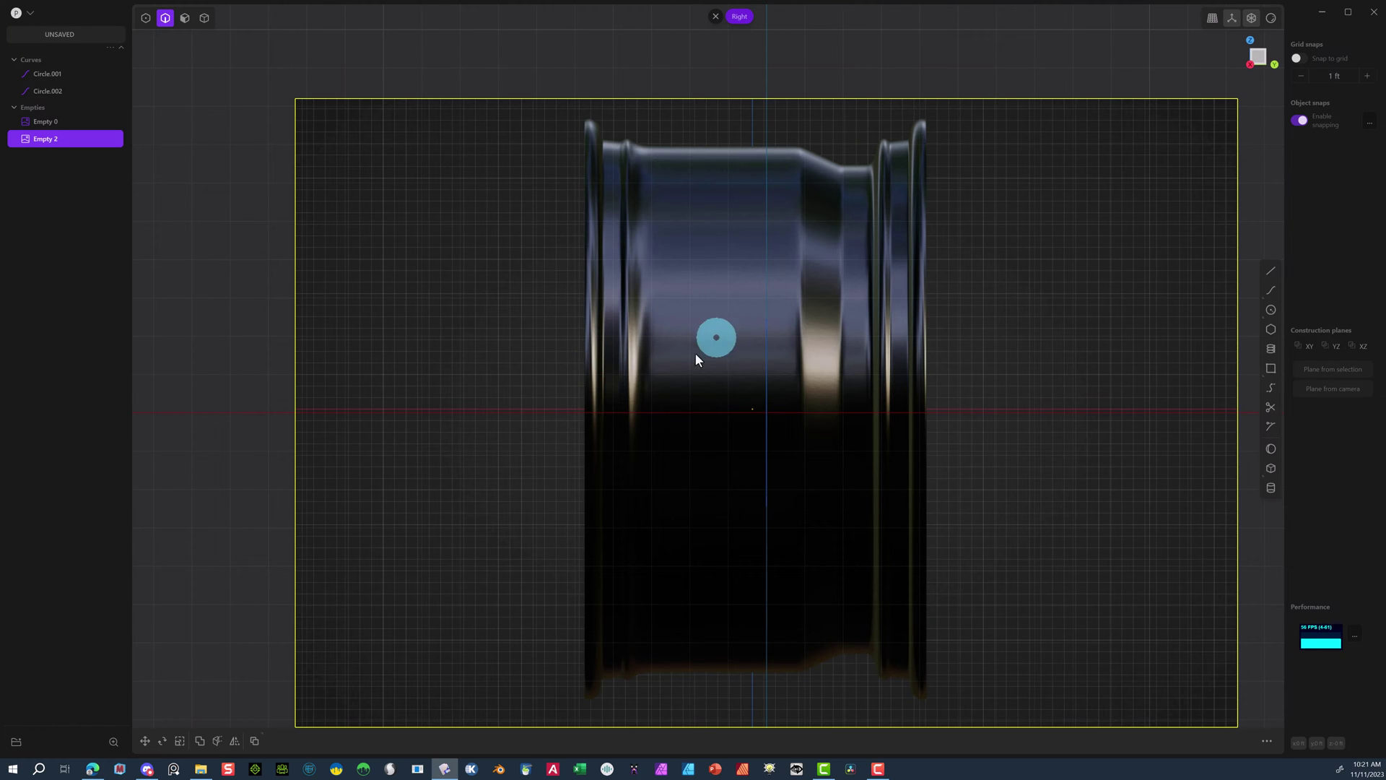
Move the side-view image about -4.19 ft along Y so the rim's right-hand edge sits on the vertical axis.
scroll(899, 137, "down", 9)
middle_click_drag(1201, 34, 815, 126)
scroll(910, 411, "up", 7)
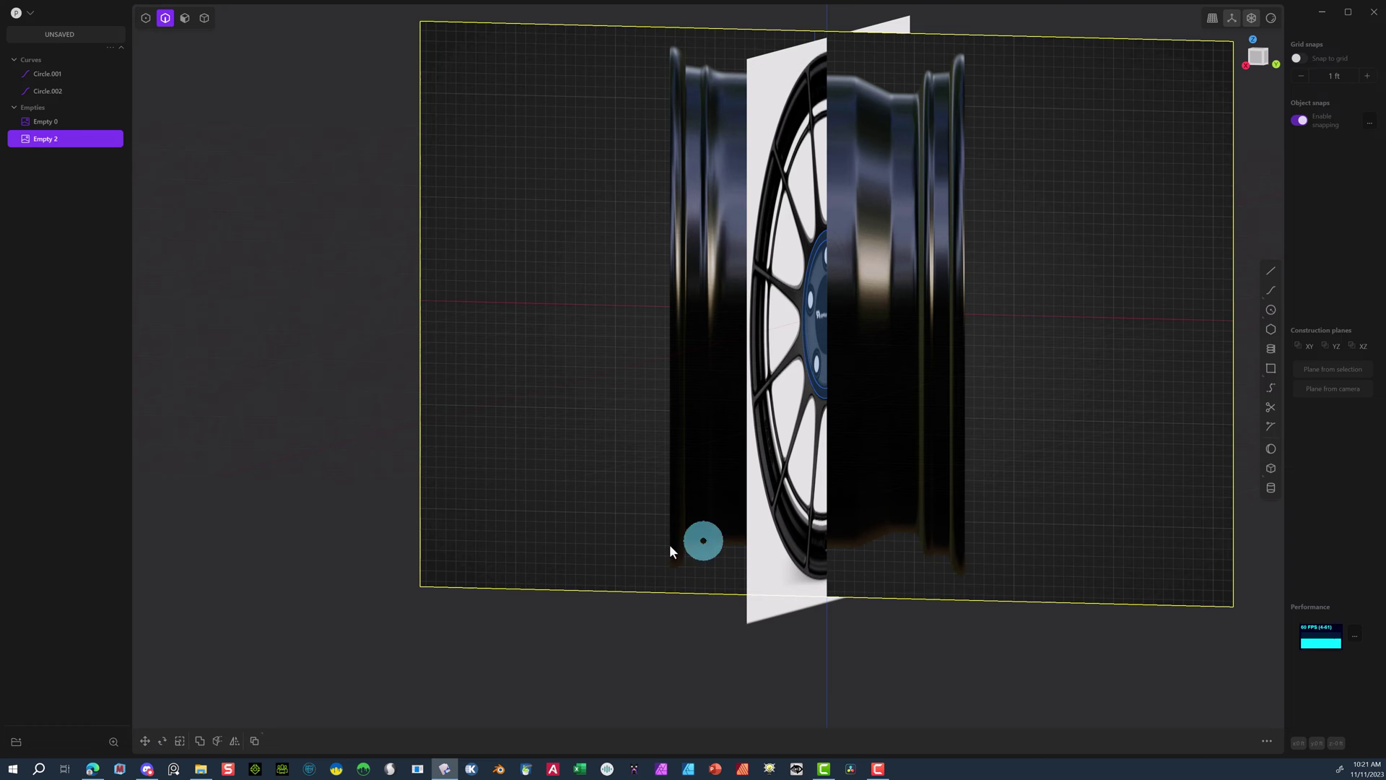
middle_click_drag(665, 44, 915, 42)
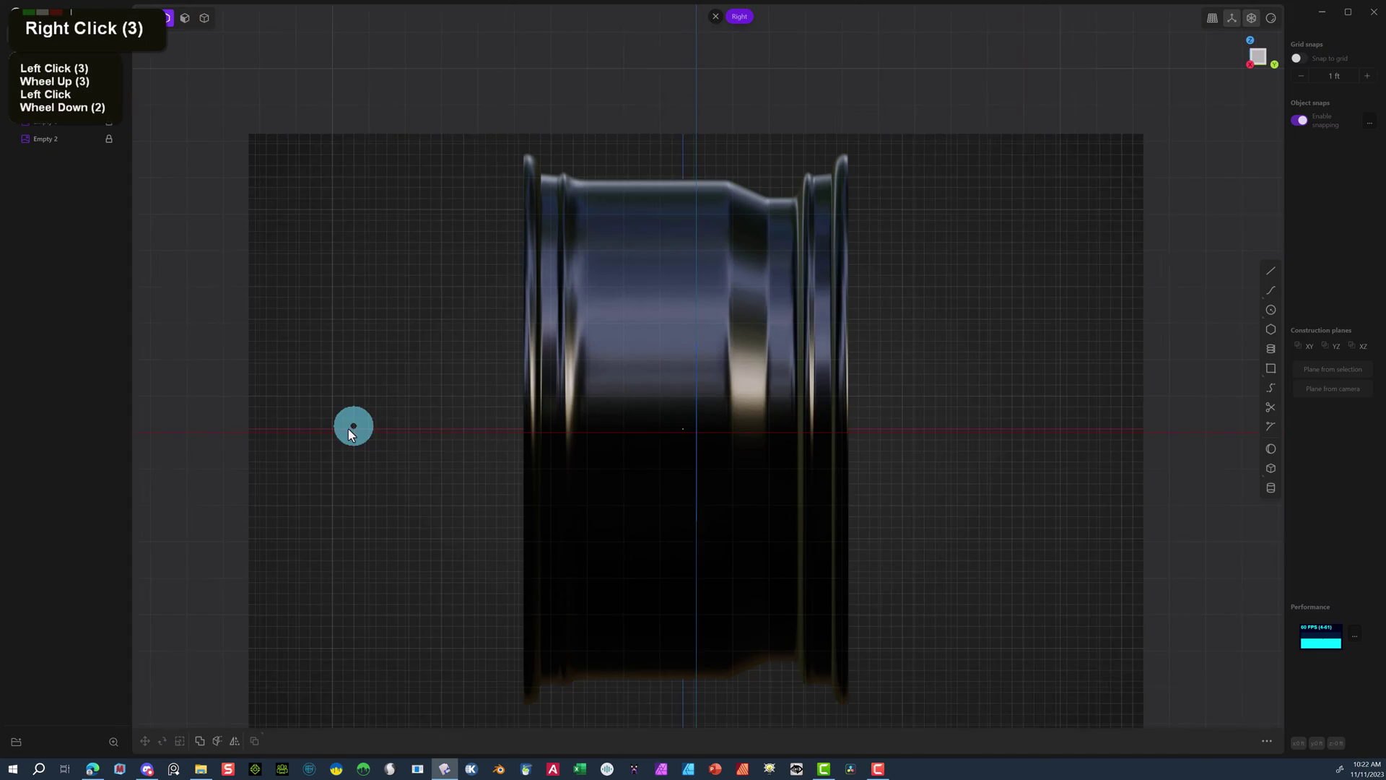
right_click_drag(353, 423, 328, 426)
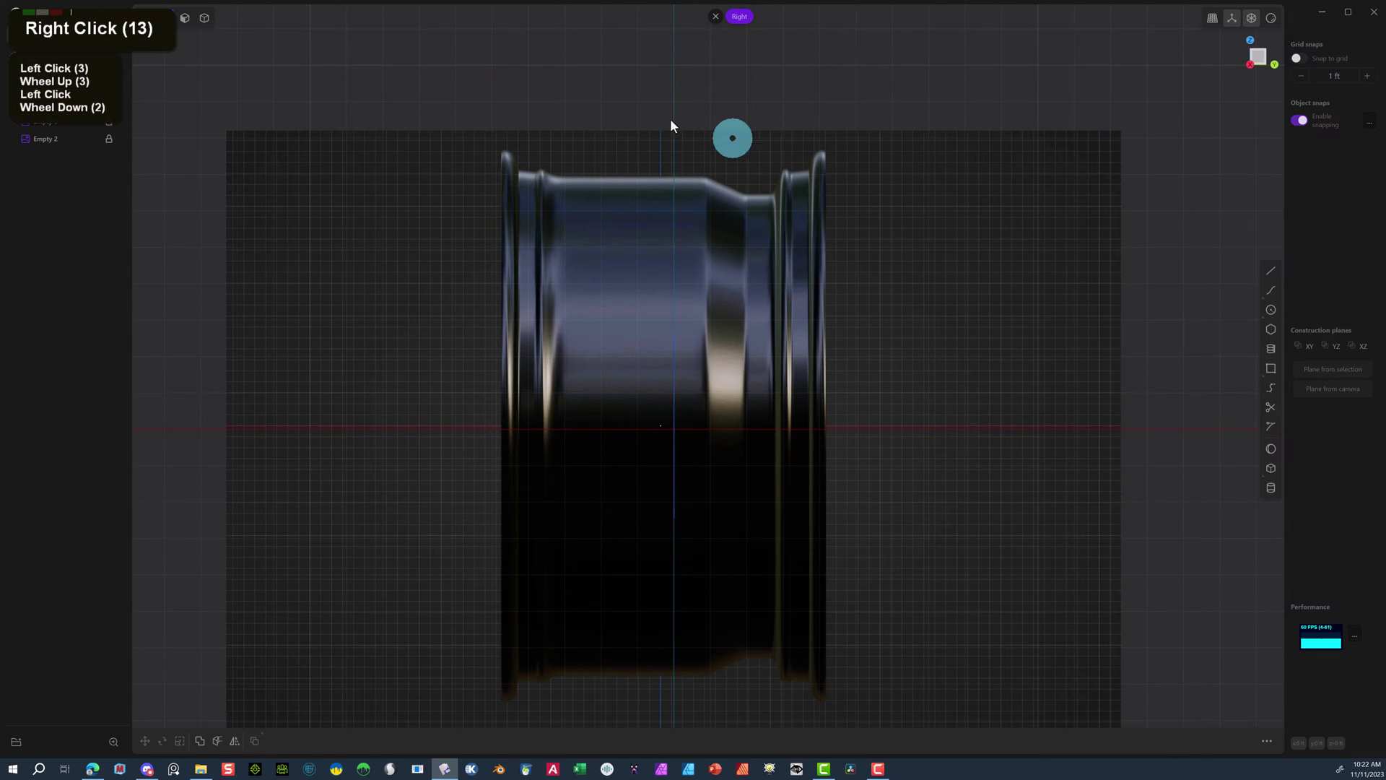
left_click(742, 426)
key("g")
left_click_drag(743, 426, 574, 430)
left_click(573, 426)
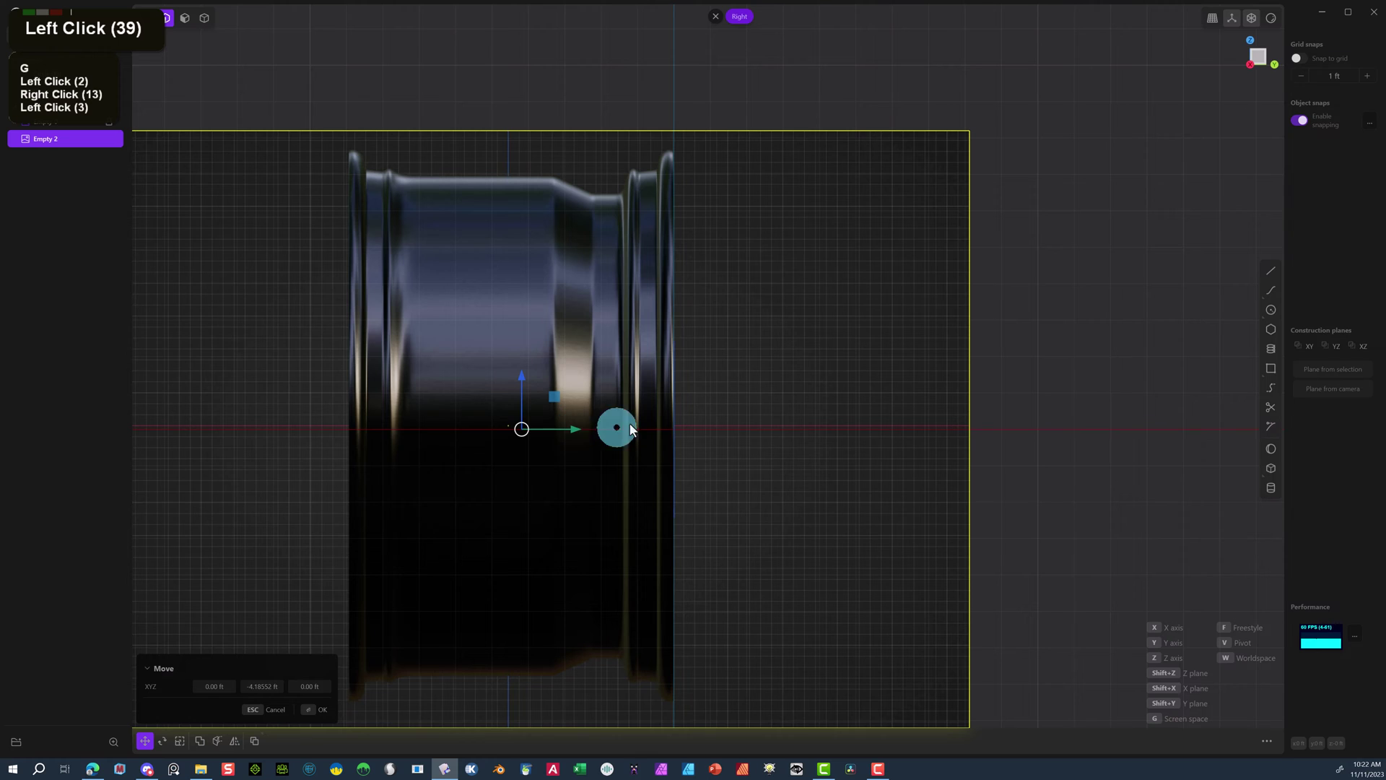
Start a polyline on the vertical axis, tracing up, across and down around the rim's right-hand lip.
left_click(1271, 271)
scroll(695, 205, "up", 6)
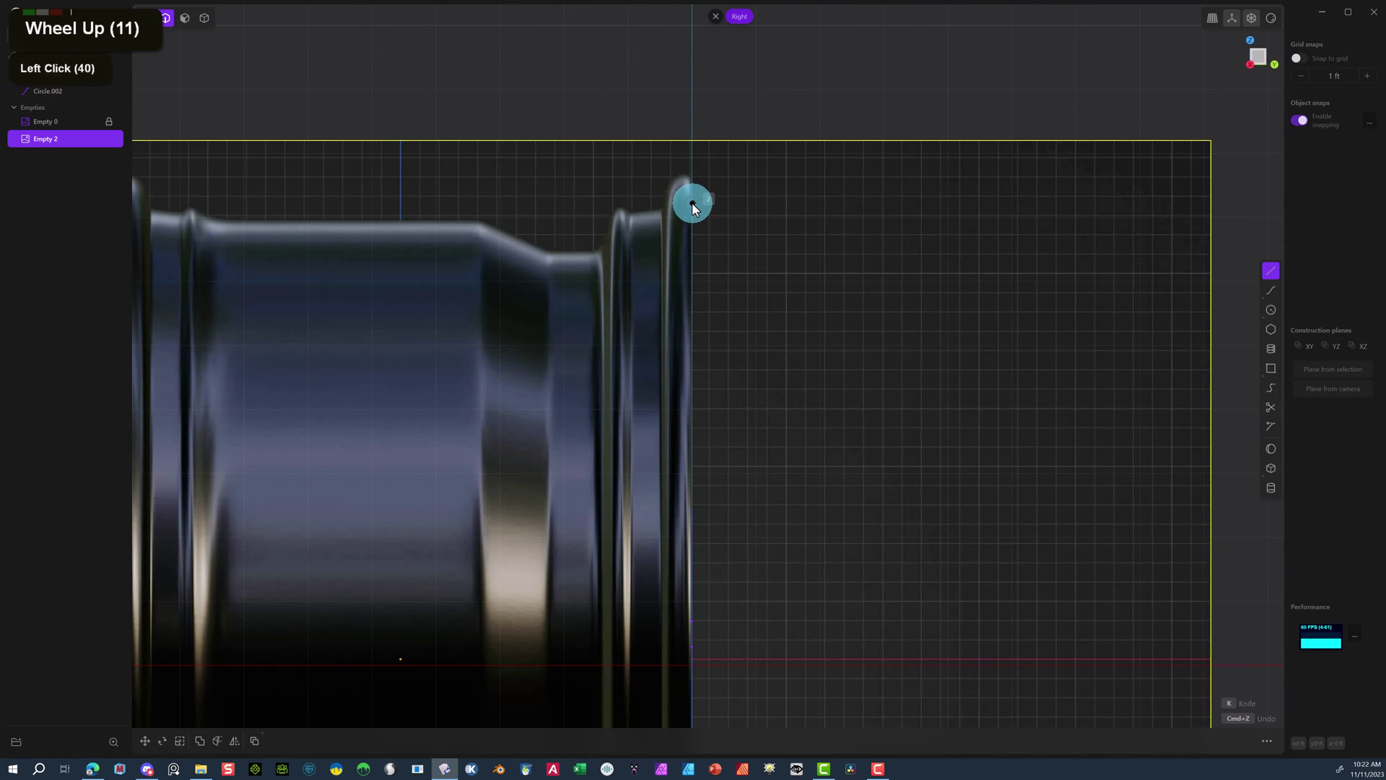
left_click(691, 201)
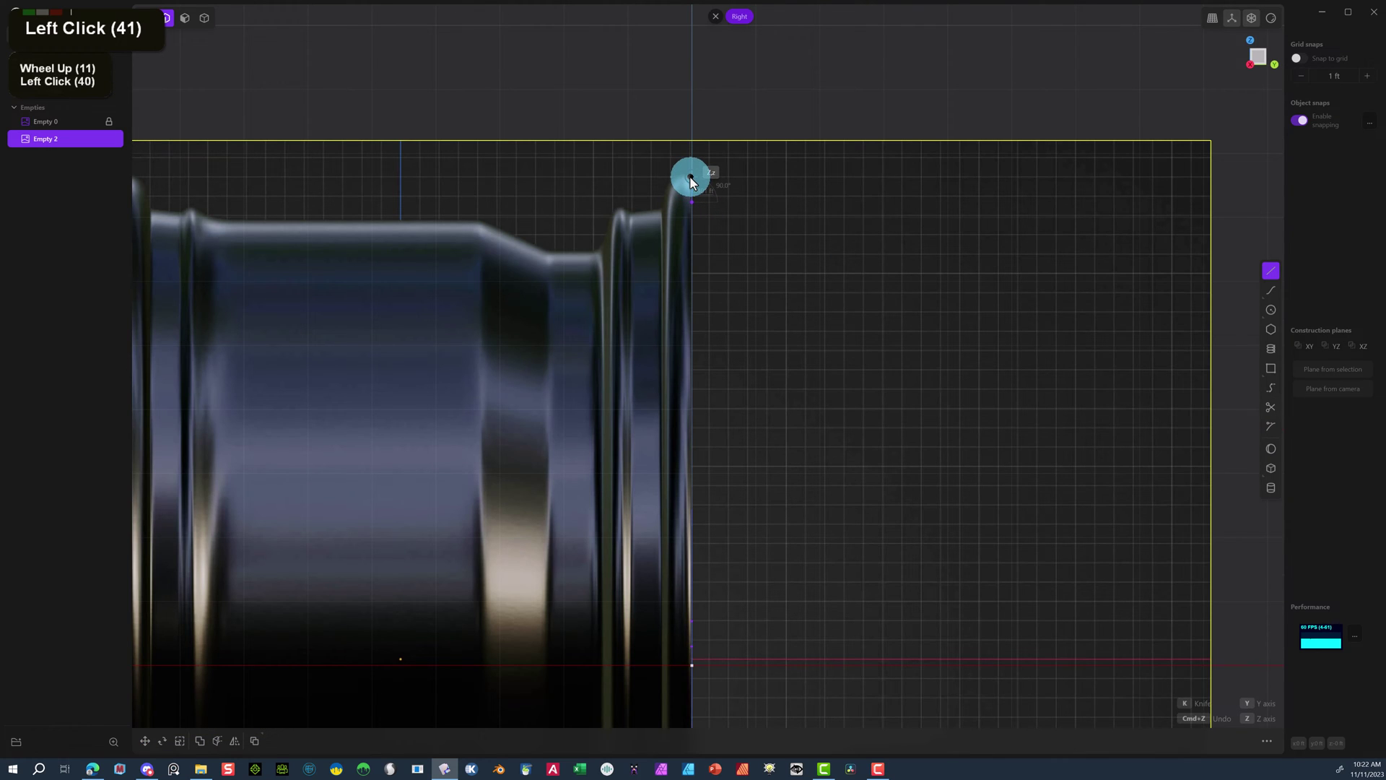
left_click(660, 178)
left_click(661, 210)
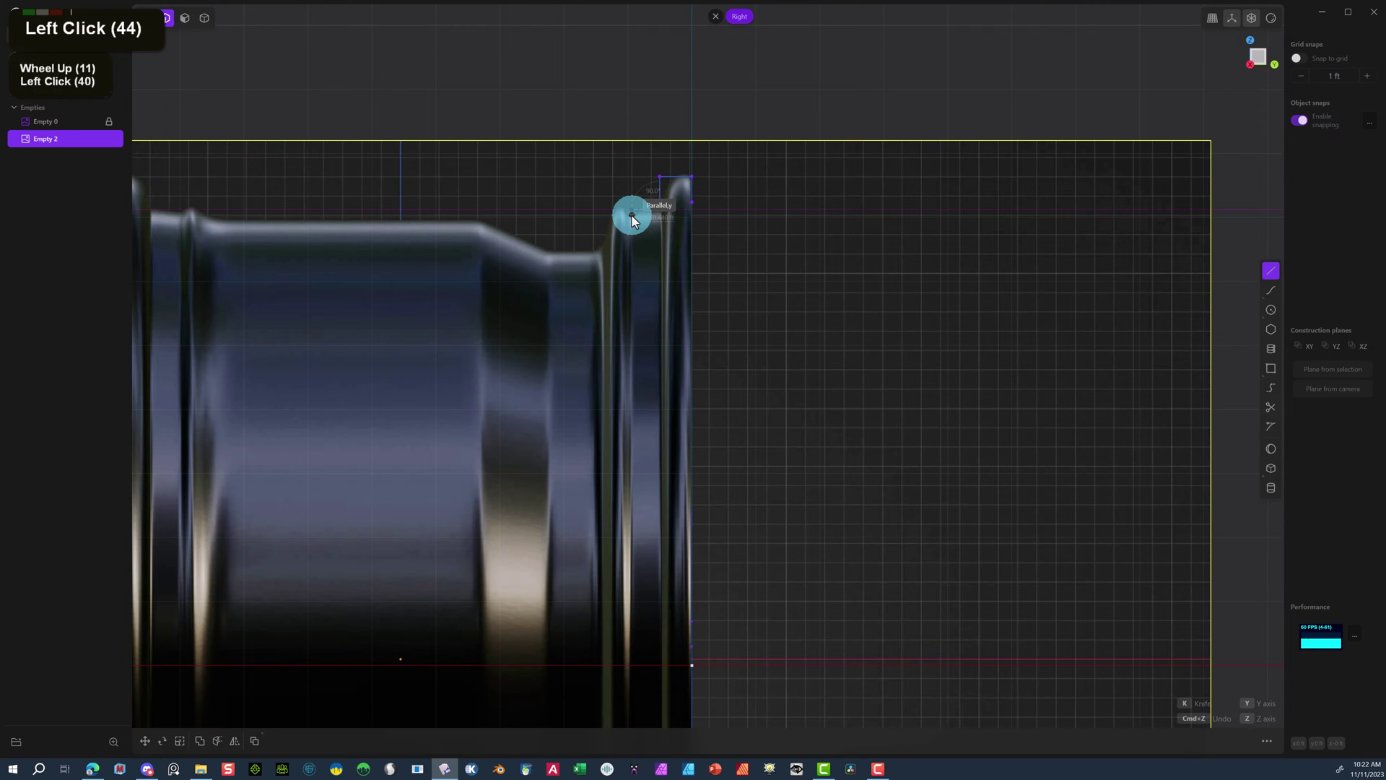
Continue the polyline horizontally over the right-hand ridge, replacing the misplaced slanted segment.
scroll(630, 215, "up", 12)
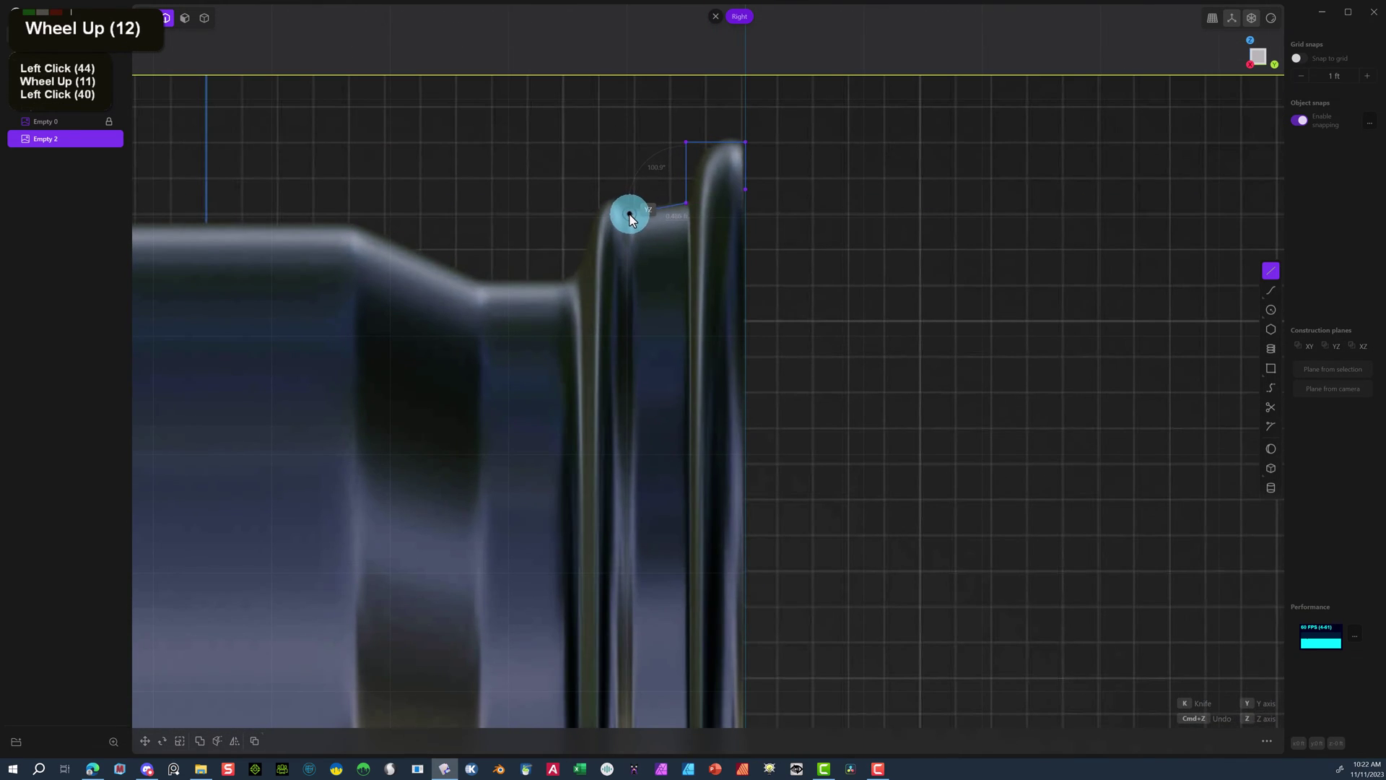
left_click(629, 214)
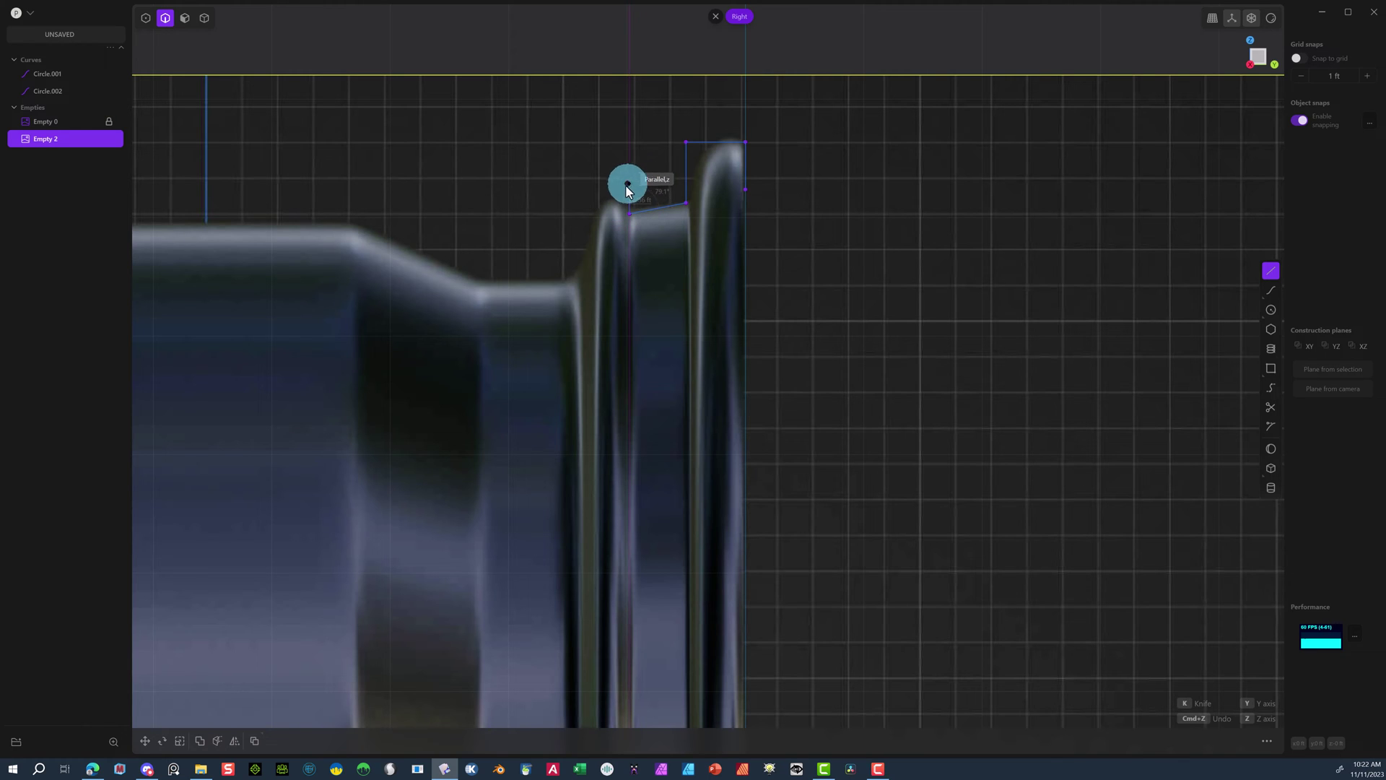
key("ctrl+z")
left_click(631, 203)
left_click(586, 203)
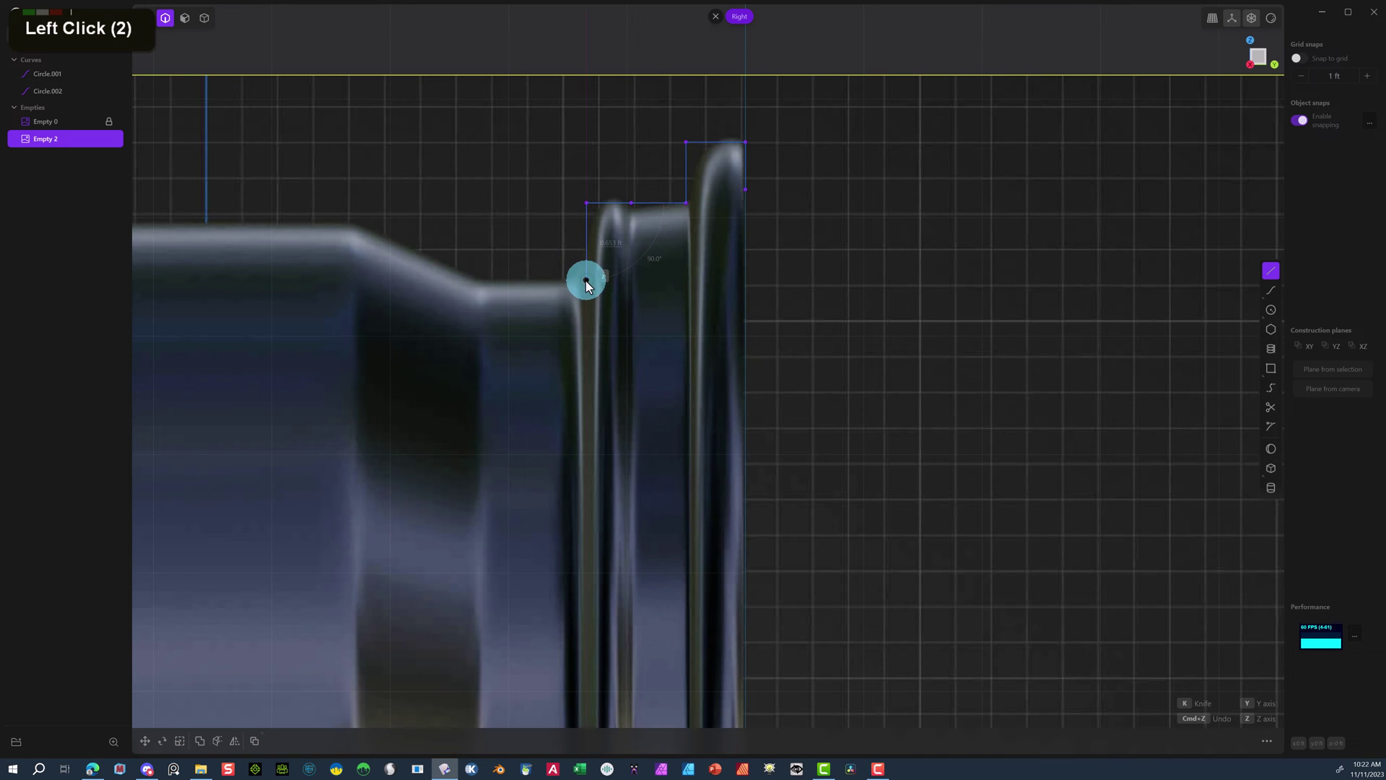
Trace the polyline down the ridge, along the recessed section and up the slope to the barrel.
left_click(587, 283)
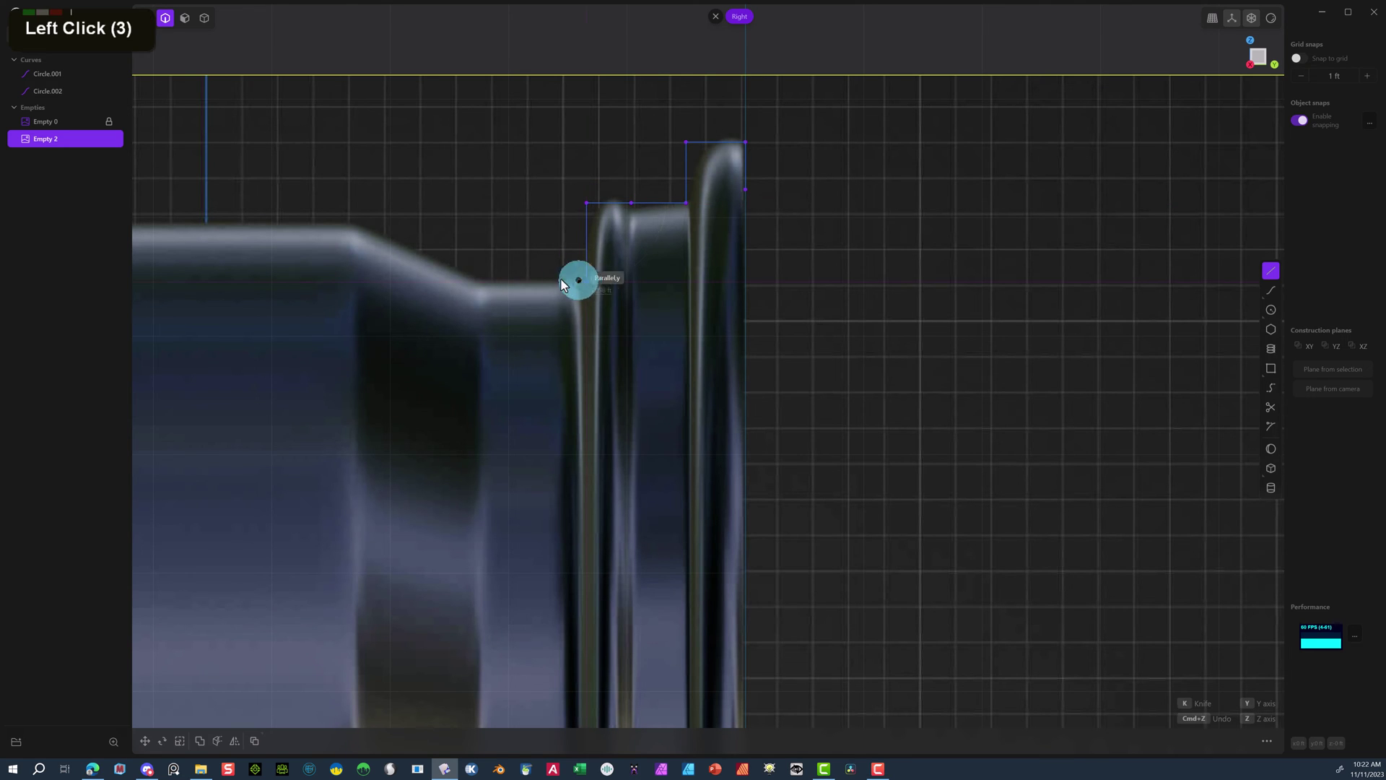
left_click(479, 284)
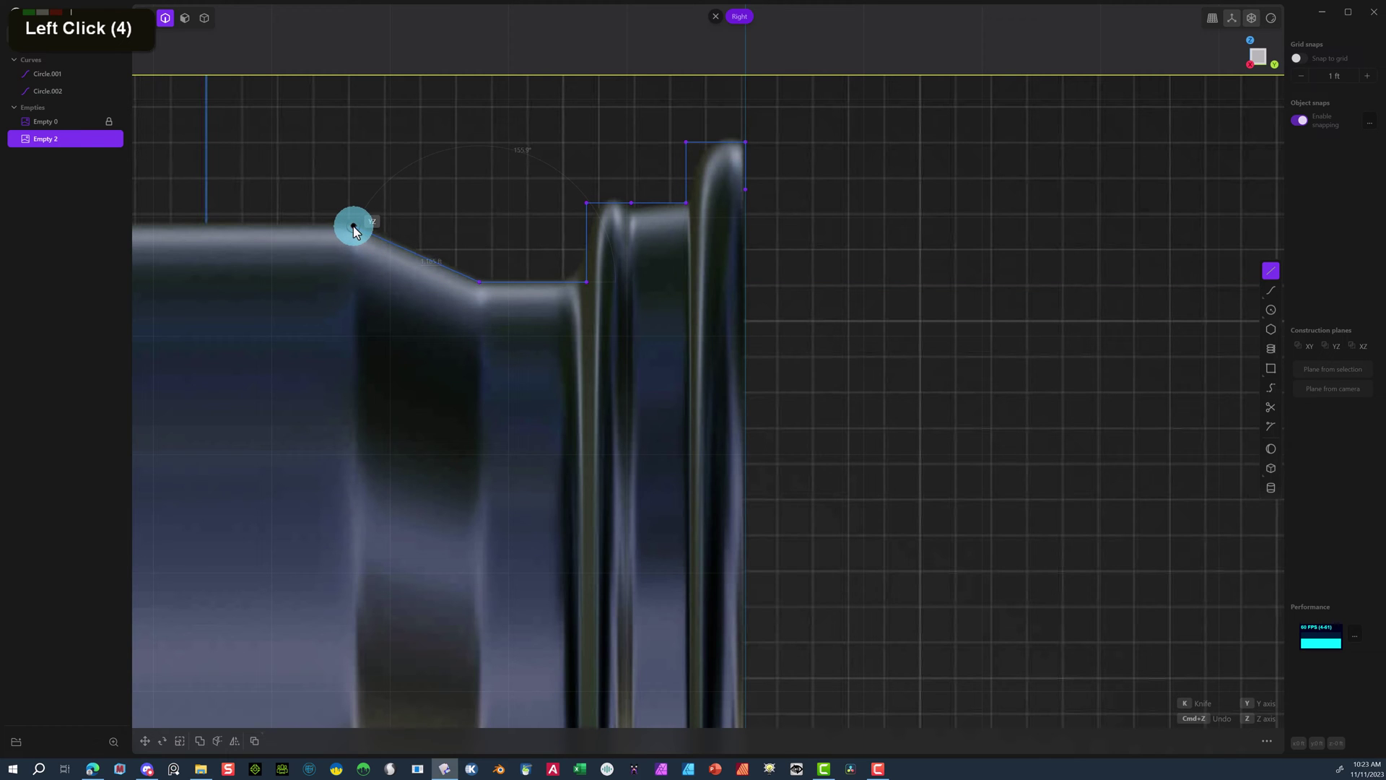
left_click(353, 225)
Extend the polyline horizontally across the barrel and trace a rectangular outline around the left-hand ridge.
scroll(390, 231, "down", 5)
right_click(755, 279)
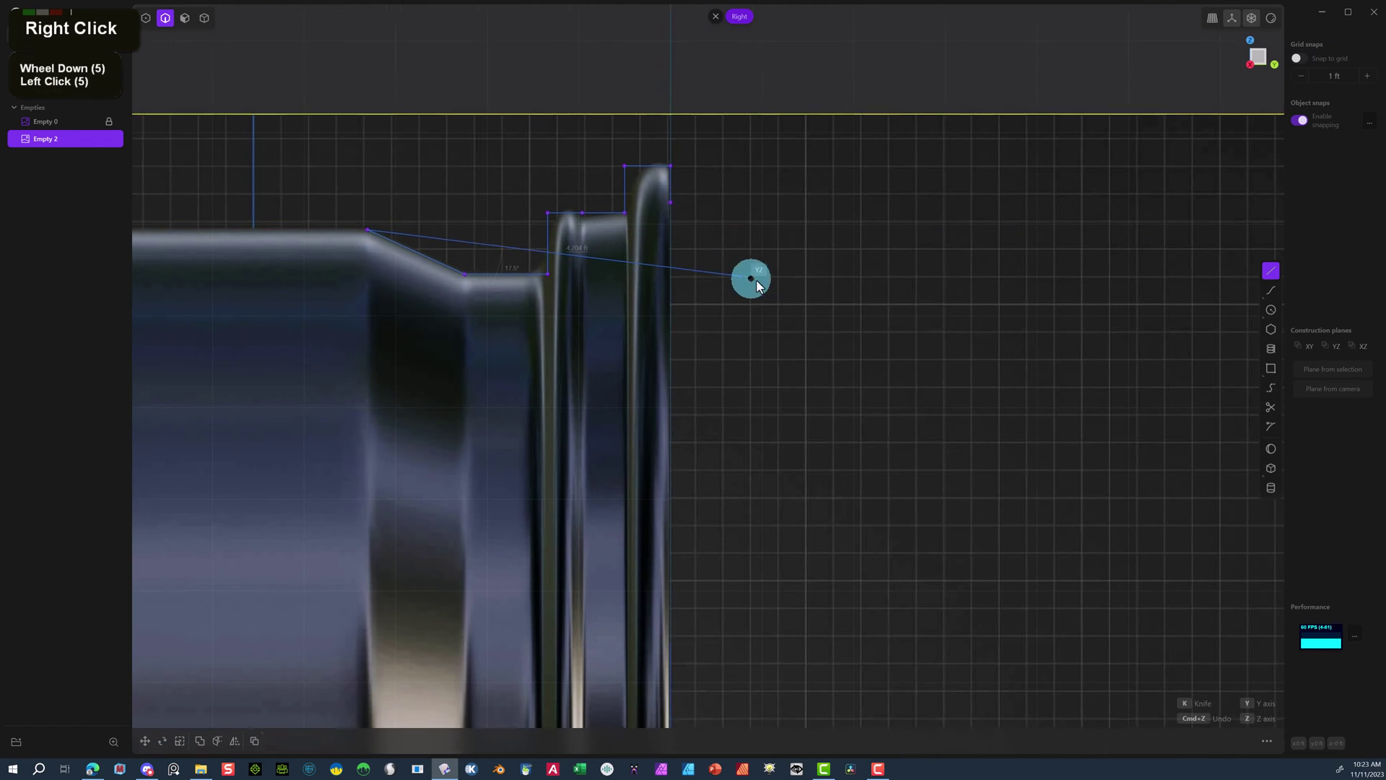
right_click_drag(756, 279, 1228, 288)
right_click_drag(527, 245, 671, 251)
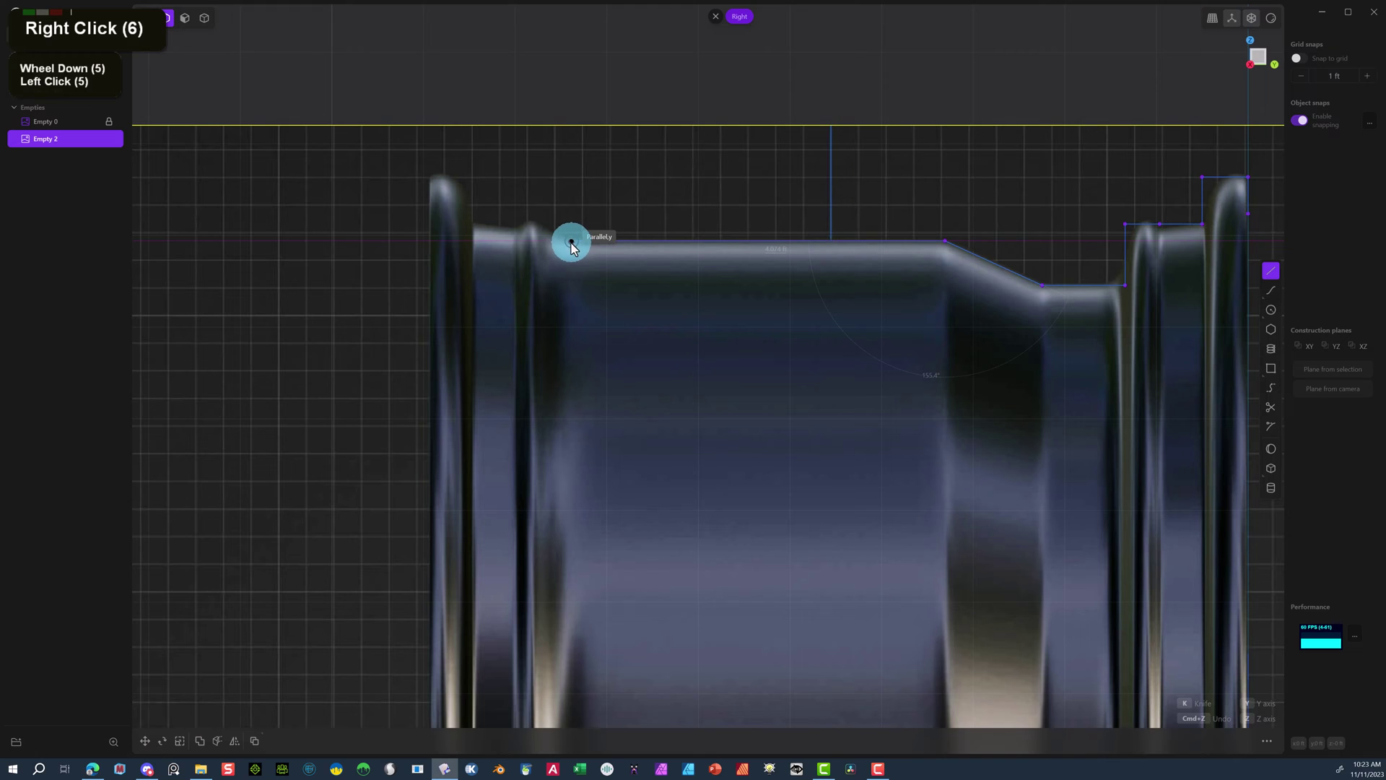
left_click(545, 241)
left_click(545, 225)
left_click(520, 225)
left_click(519, 241)
Trace the polyline around the left-hand lip to the rim's outer edge and finish the curve.
left_click(472, 240)
left_click(472, 176)
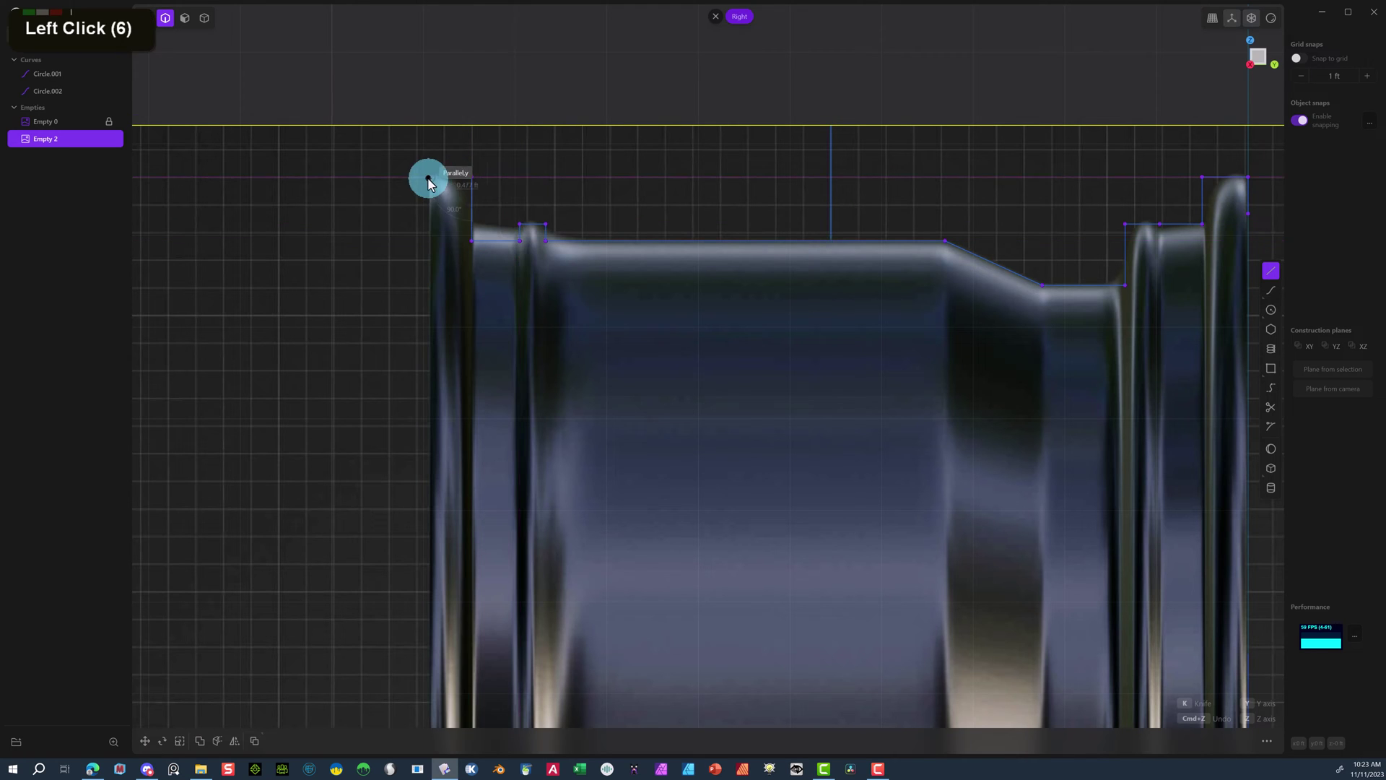
left_click(429, 178)
right_click(431, 178)
scroll(900, 192, "down", 1)
scroll(900, 192, "up", 1)
Try to fillet the inner top corners of both lips on the rim profile.
left_click(145, 18)
left_click(473, 177)
left_click(1203, 177, "shift")
key("b")
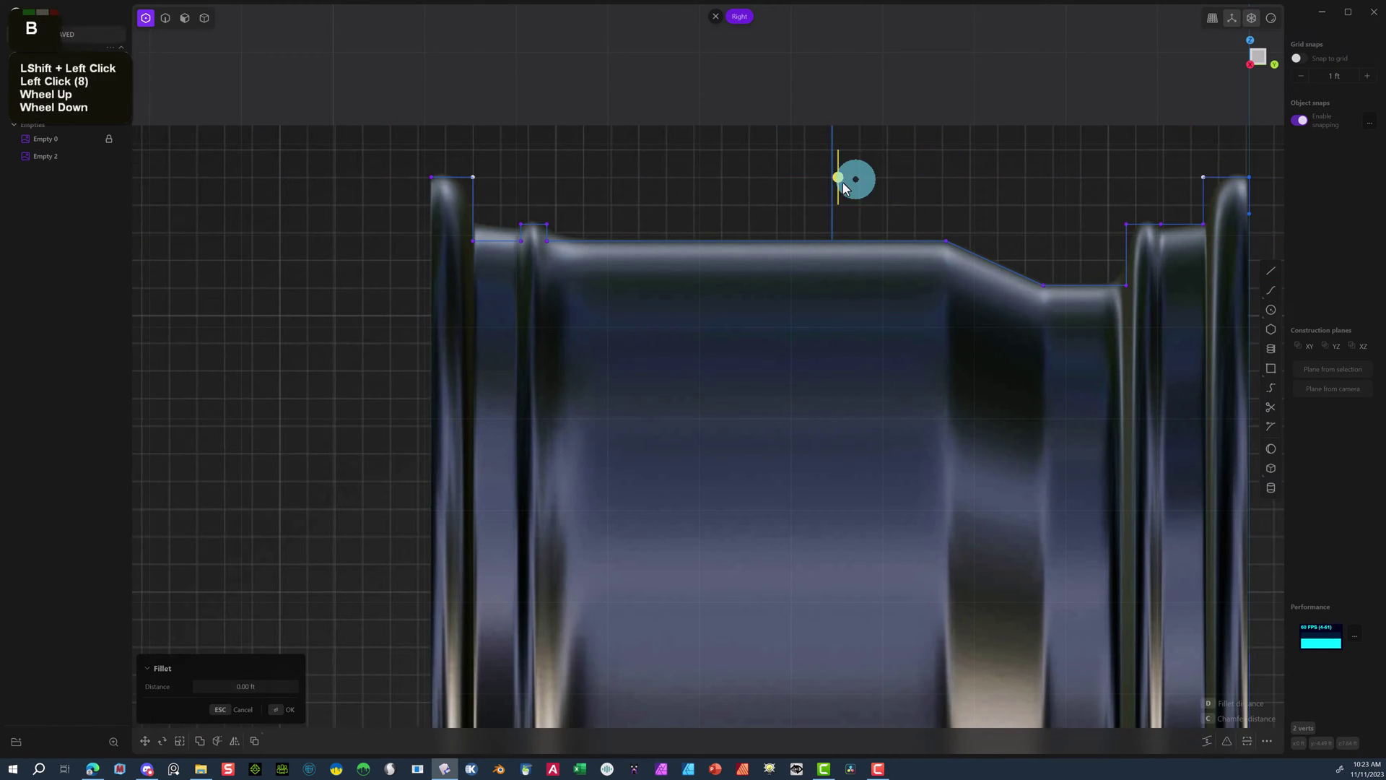
left_click_drag(842, 182, 881, 145)
left_click(628, 331)
Undo the fillet on the two lip corners.
left_click(501, 242)
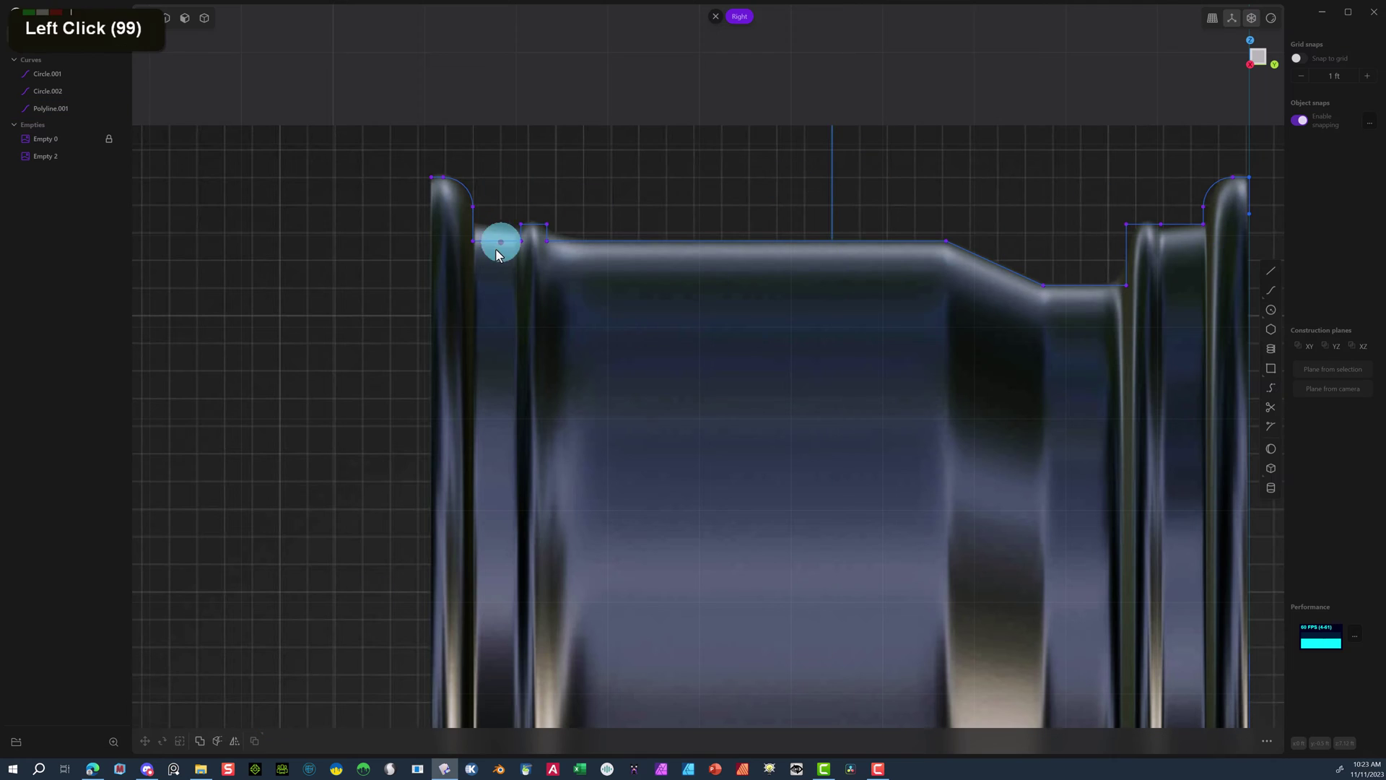
left_click(457, 271)
left_click(557, 121)
key("ctrl+z")
key("ctrl+z")
key("ctrl+z")
Move the point at the base of the left-hand lip up by about 0.2 ft.
left_click(470, 176)
key("g")
left_click(831, 202)
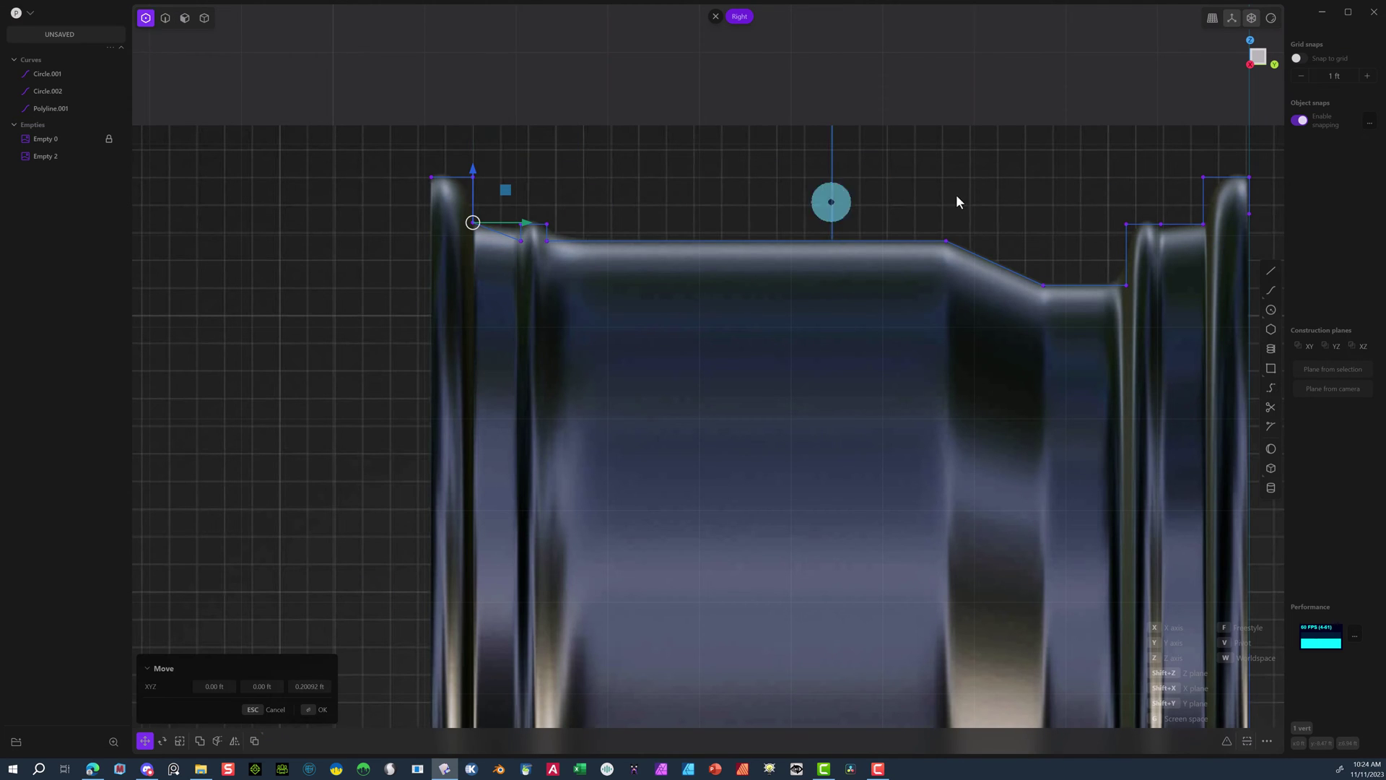
left_click(538, 486)
left_click(1120, 202)
key("b")
left_click_drag(1112, 211, 1095, 214)
left_click(262, 685)
Move the upper left corner of the right-hand ridge slightly right along Y to give the ridge a sloped side.
left_click(1104, 216)
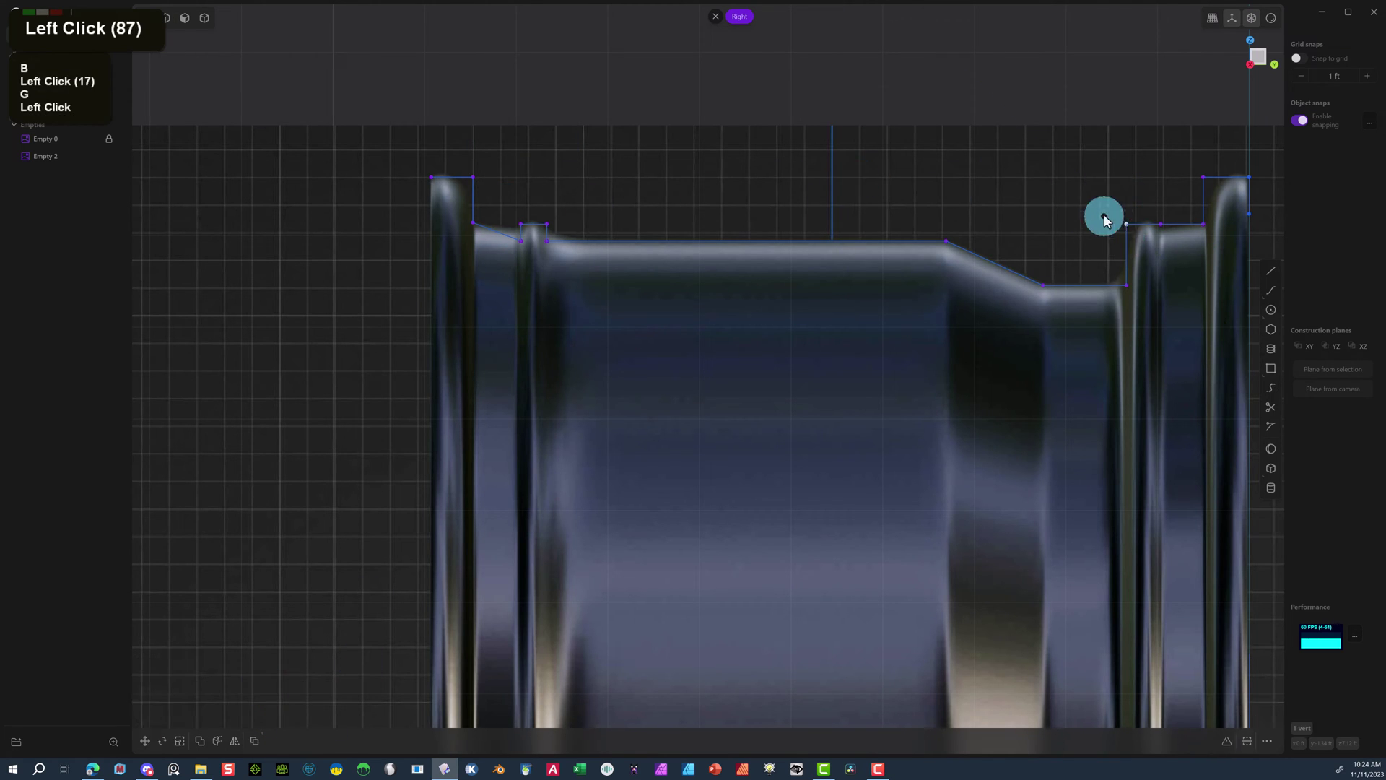
key("g")
left_click_drag(1179, 224, 1191, 224)
left_click(316, 709)
Move the inner top corners of both lips outward along Y so the sides of the lips slope.
left_click(473, 177)
key("g")
left_click_drag(527, 177, 515, 177)
left_click(316, 710)
left_click(1203, 177)
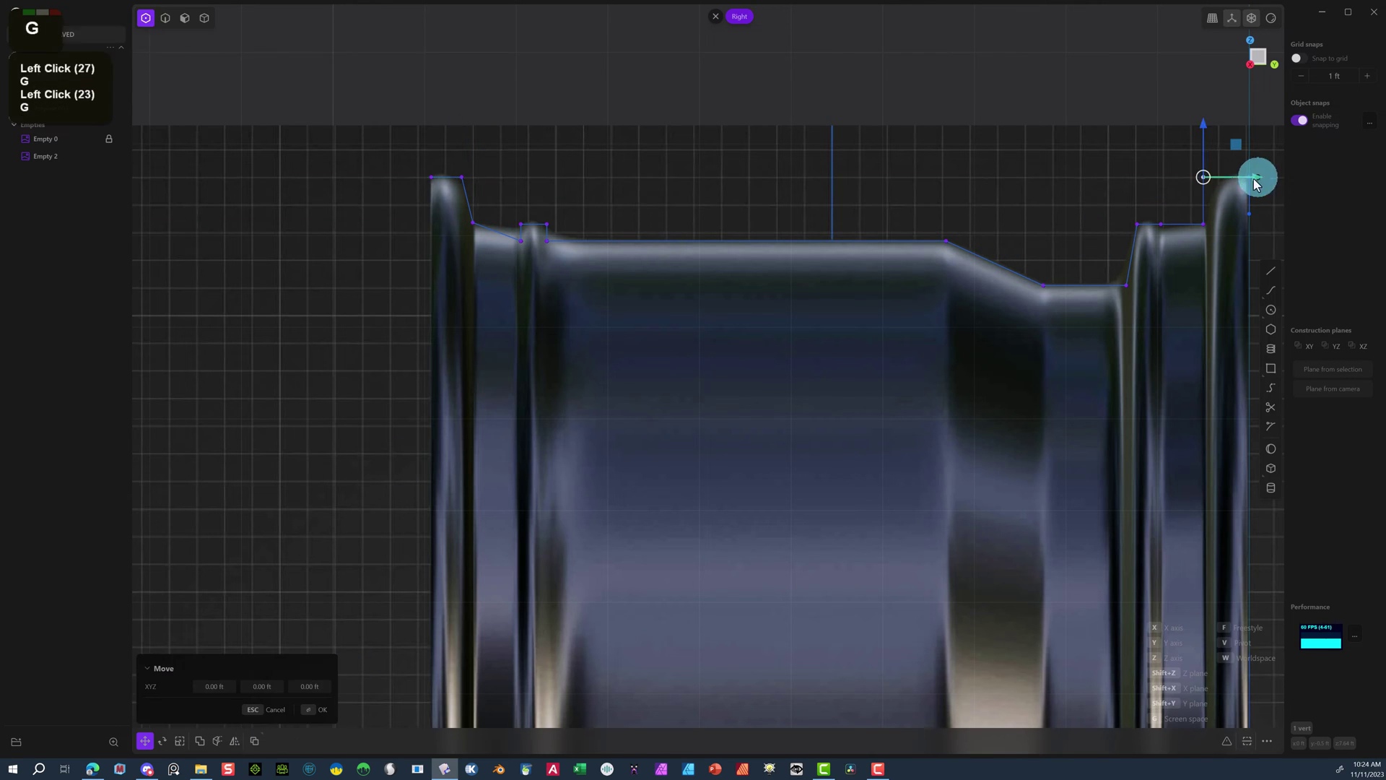
left_click_drag(1256, 178, 1272, 178)
left_click(317, 710)
Fillet the inner top corners of the left-hand and right-hand lips together to match the image.
left_click_drag(477, 161, 446, 192)
left_click(1219, 177, "shift")
key("b")
left_click_drag(843, 176, 847, 153)
left_click(283, 709)
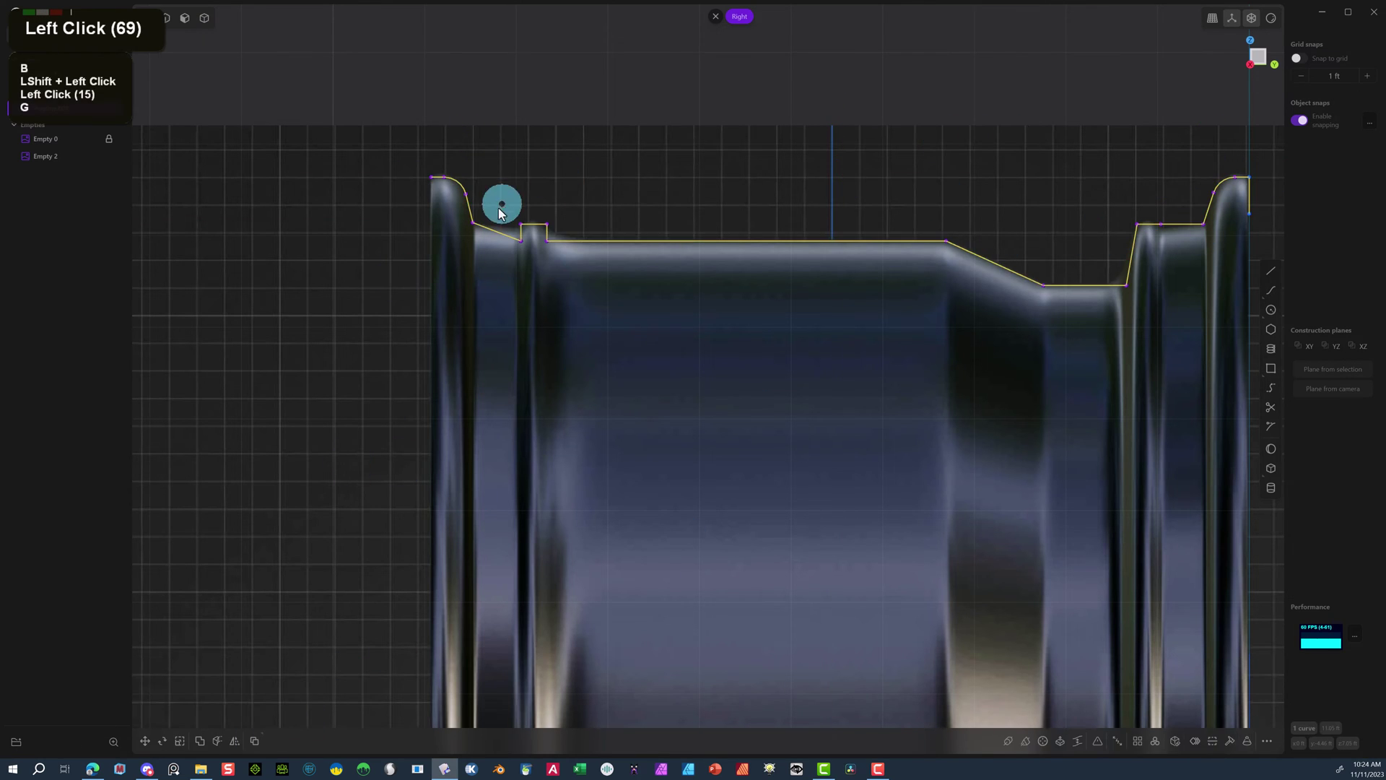
Fillet the base corner of the left-hand lip and round the four left-hand ridge corners by about 0.045 ft.
key("g")
key("b")
left_click_drag(498, 207, 535, 231)
left_click(283, 709)
key("b")
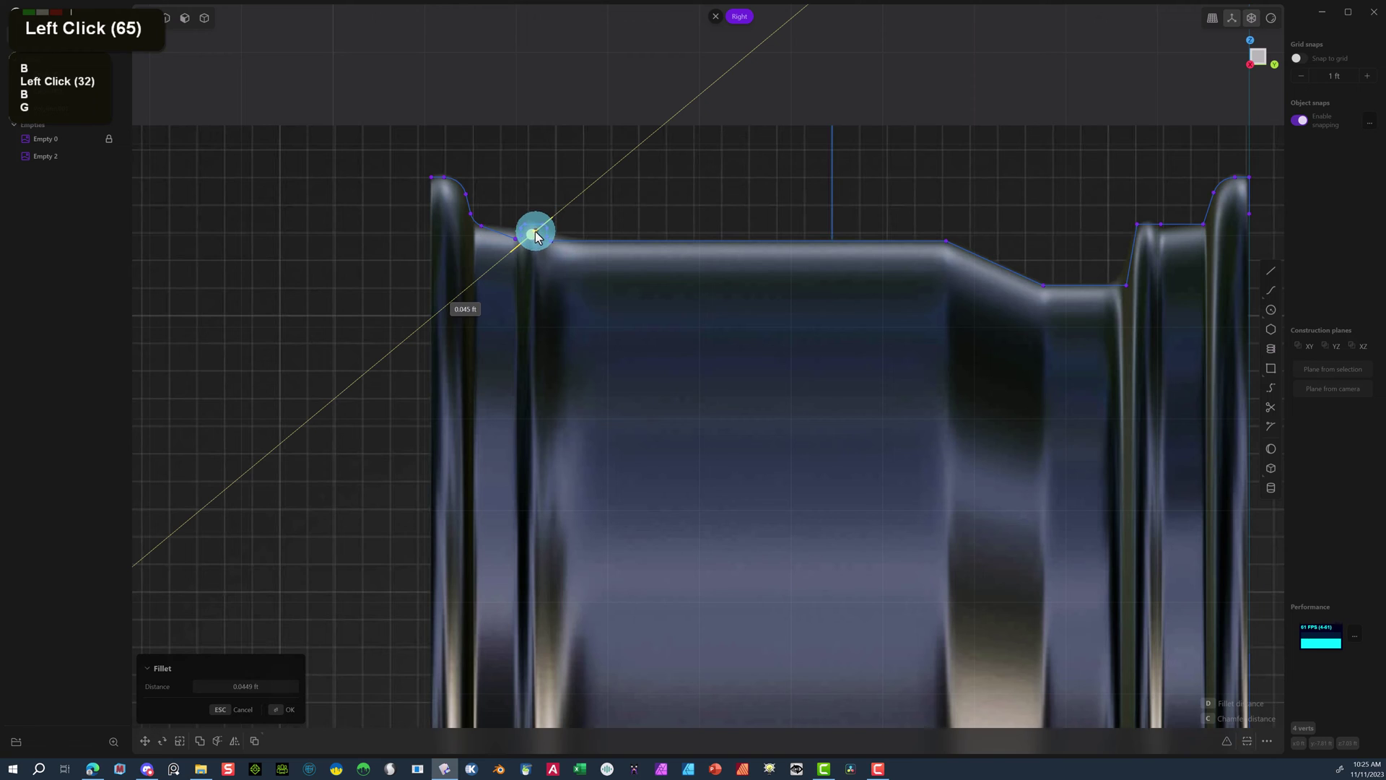
left_click(283, 709)
Fillet both bends of the sloped transition beside the barrel, using a distance of about -0.376 ft at the lower bend.
left_click(946, 241)
key("b")
left_click_drag(950, 238, 957, 205)
left_click(277, 712)
left_click(1043, 285)
key("b")
left_click_drag(1047, 277, 1063, 254)
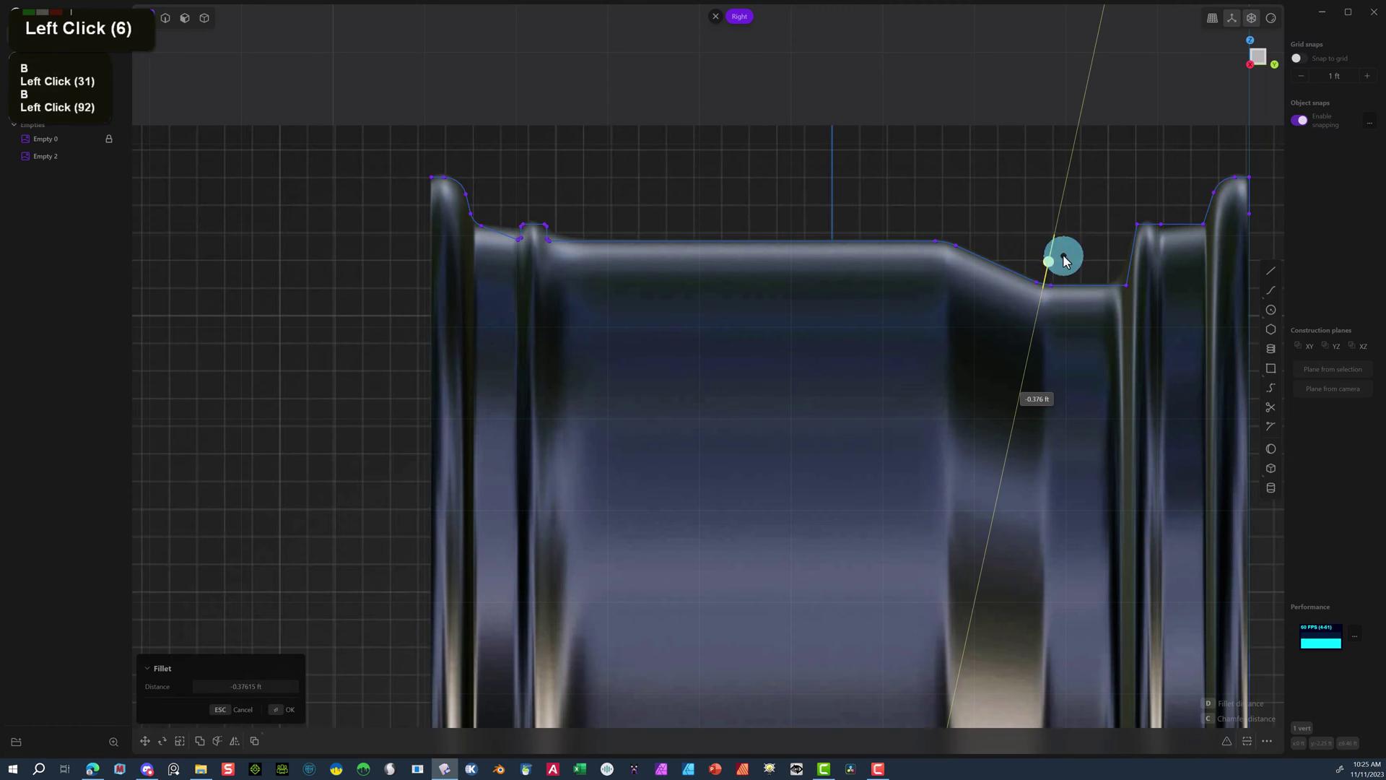
left_click(281, 710)
Fillet the base and upper left corners of the right-hand ridge to follow its curved side.
left_click(1127, 285)
key("b")
left_click_drag(1141, 304, 1197, 273)
left_click(281, 710)
left_click(1137, 224)
key("b")
left_click_drag(1131, 218, 1207, 203)
left_click(282, 710)
Fillet the base corner of the right-hand lip and delete the profile's extra end point below the lip.
left_click(1204, 225)
key("b")
left_click(281, 709)
left_click(1249, 213)
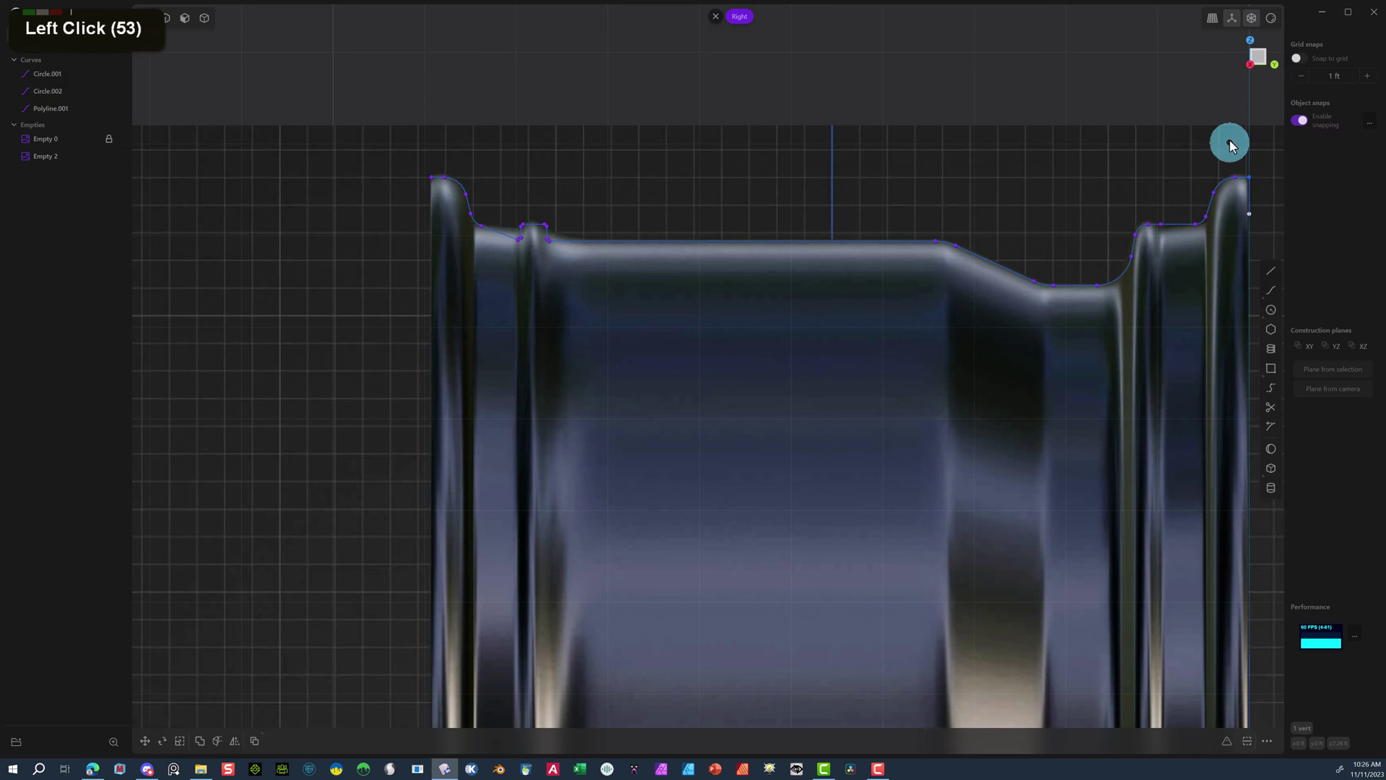
key("Delete")
Duplicate the rim profile polyline and move the copy straight down, inside the original.
left_click(583, 407)
left_click(584, 408)
key("shift+d")
left_click_drag(840, 179, 849, 235)
left_click(303, 712)
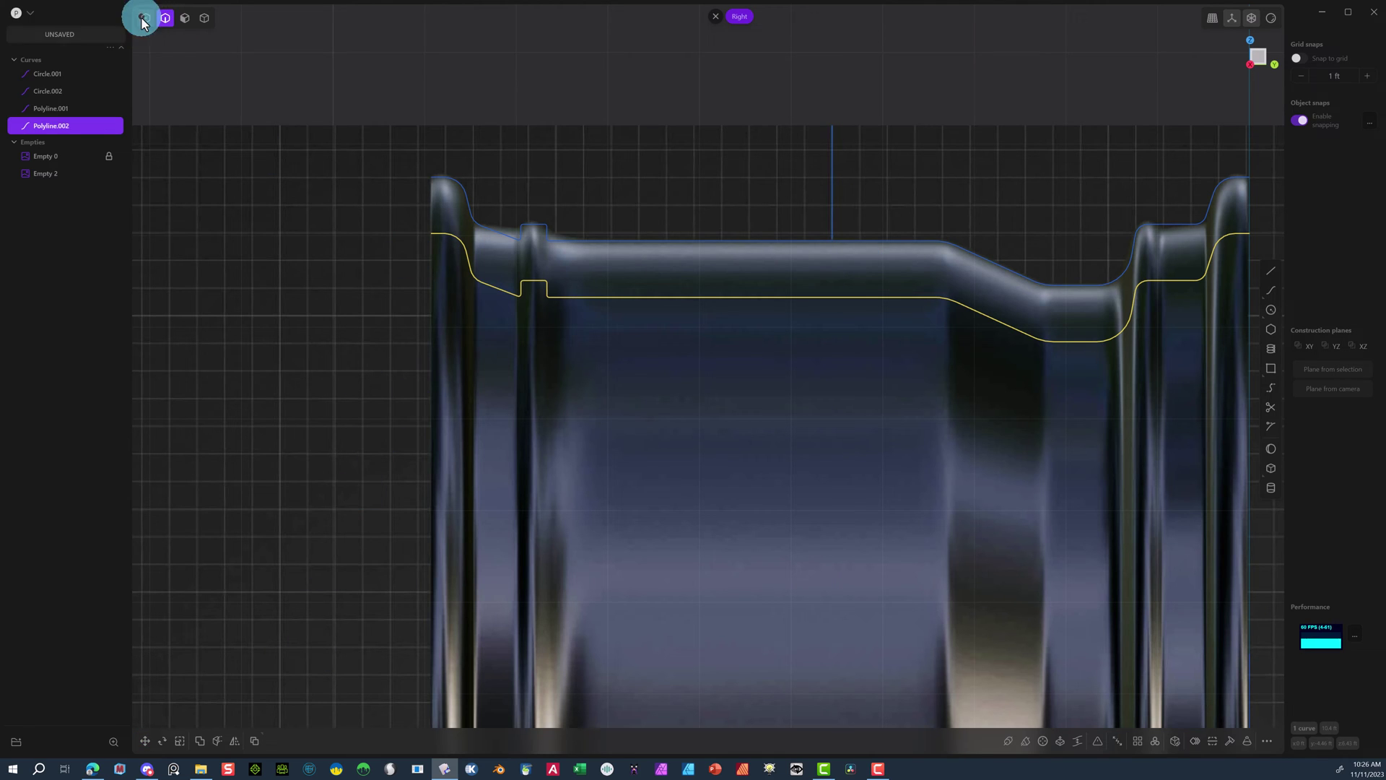
Delete the narrow left ridge's points from the inner profile copy so the curve runs straight into the barrel line.
left_click(147, 18)
left_click_drag(571, 278, 513, 296)
key("shift+d")
left_click(504, 406)
left_click(503, 406)
key("Delete")
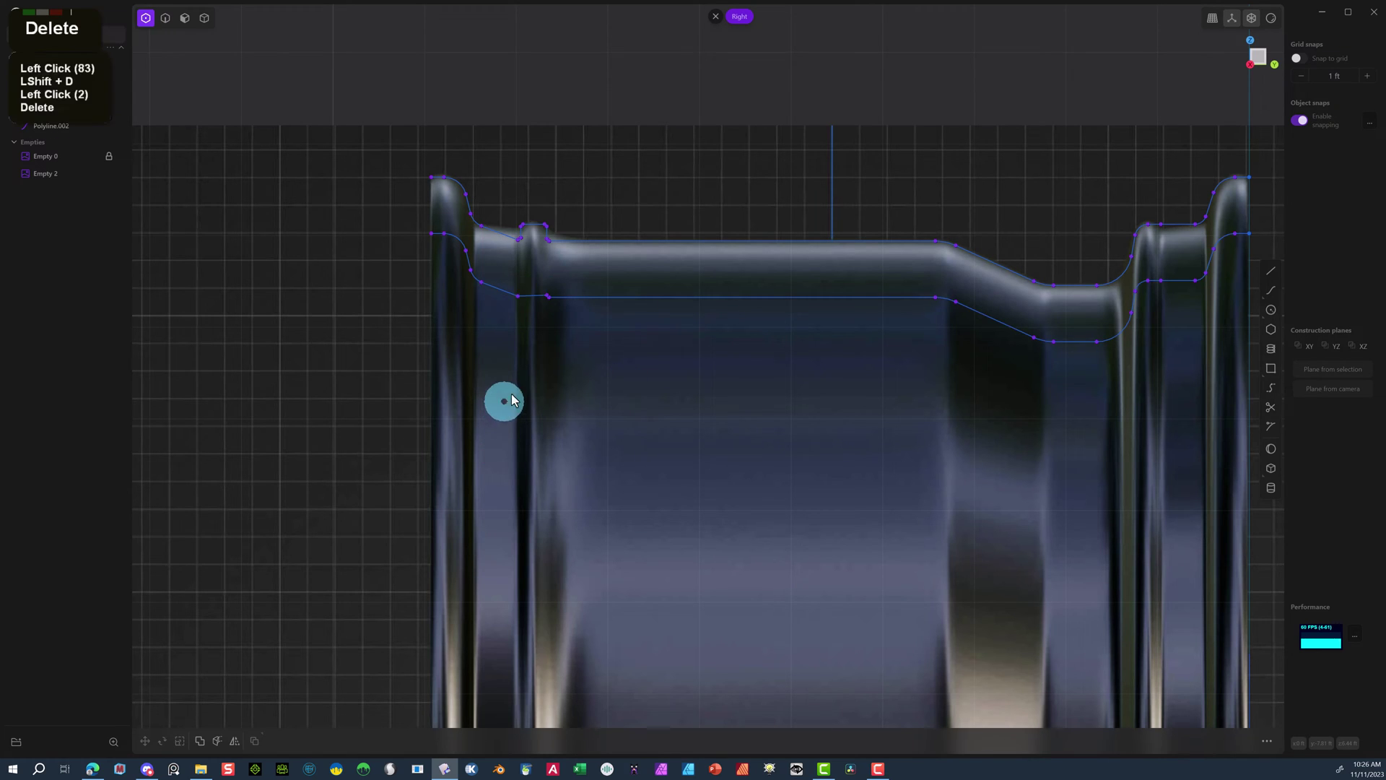
left_click(588, 281)
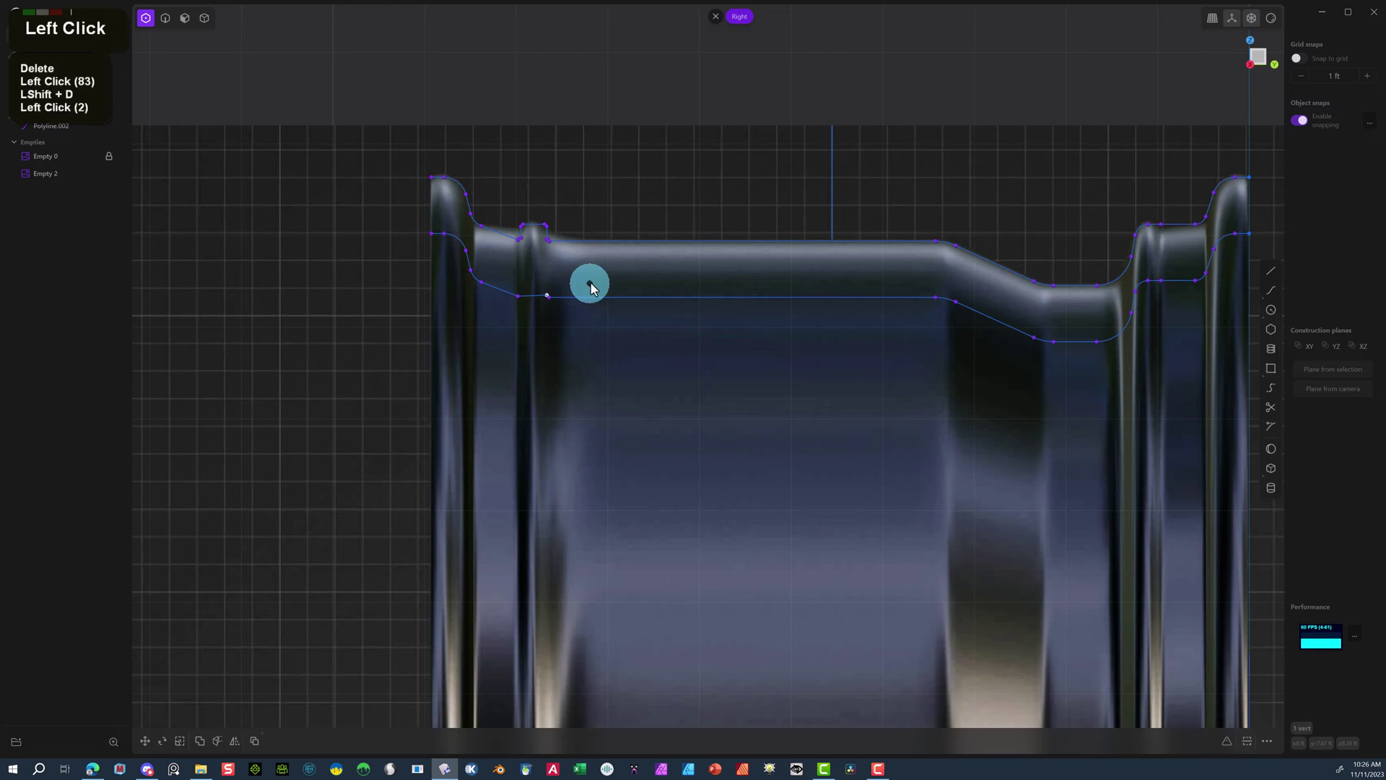
key("Delete")
left_click_drag(603, 290, 542, 324)
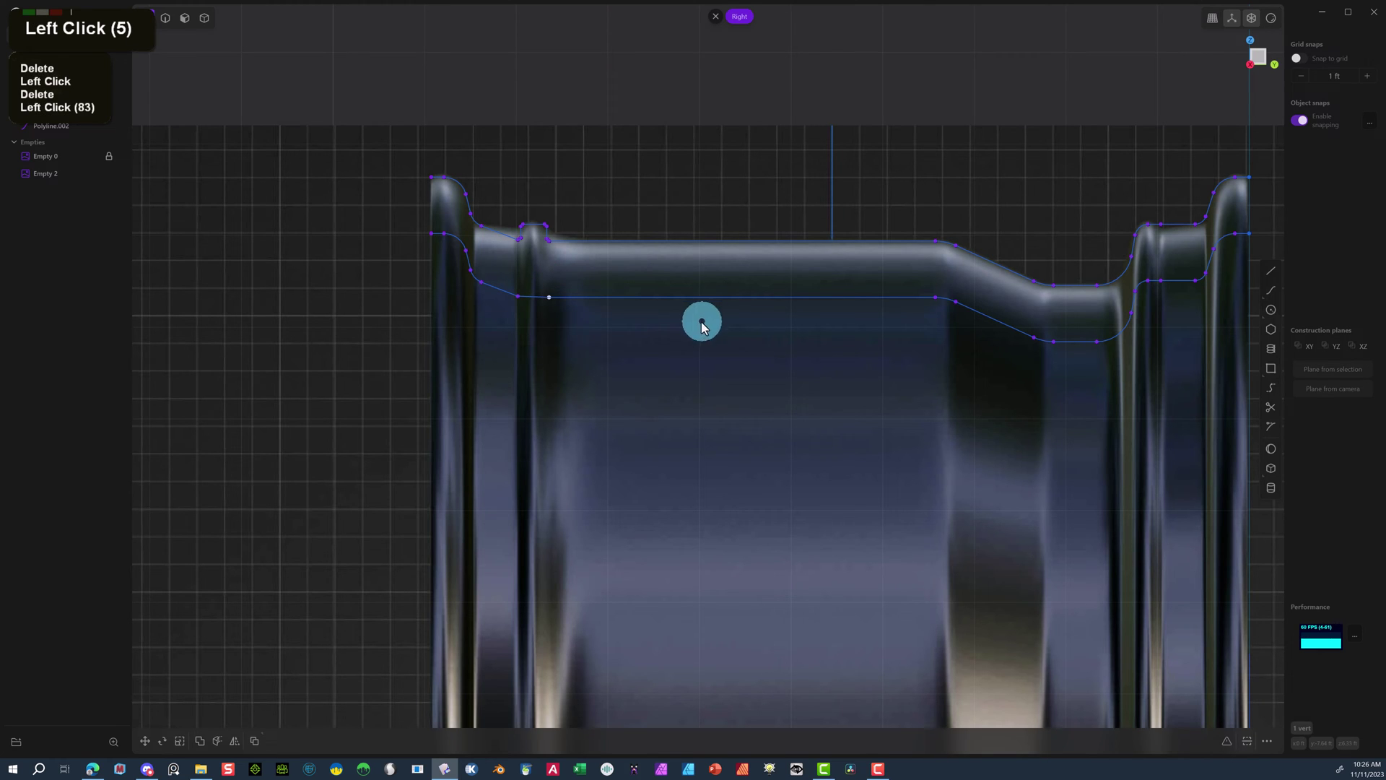
key("Delete")
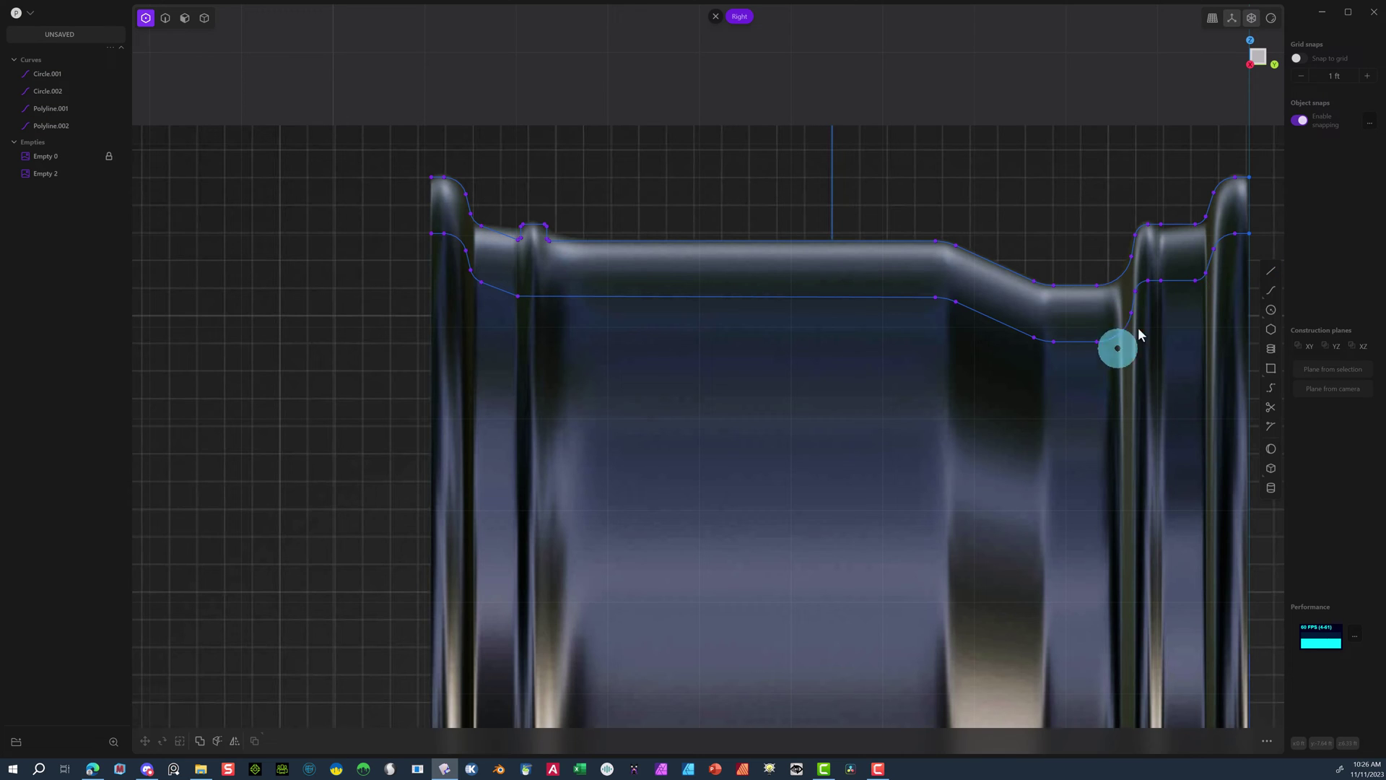
Move the inner profile's four points beneath the right-hand ridge outward along Y by about 0.165 ft.
left_click_drag(1173, 275, 1123, 330)
key("g")
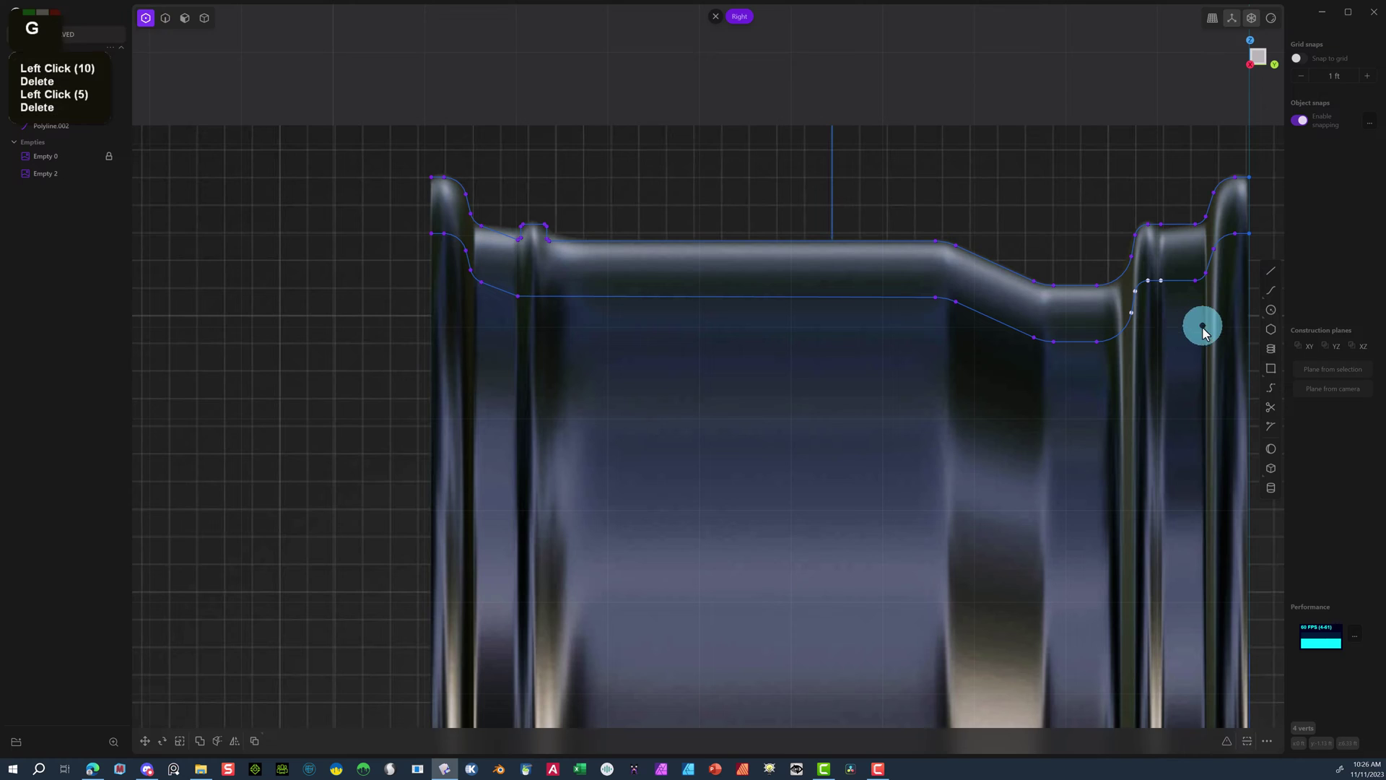
left_click(1207, 298)
left_click(1215, 302)
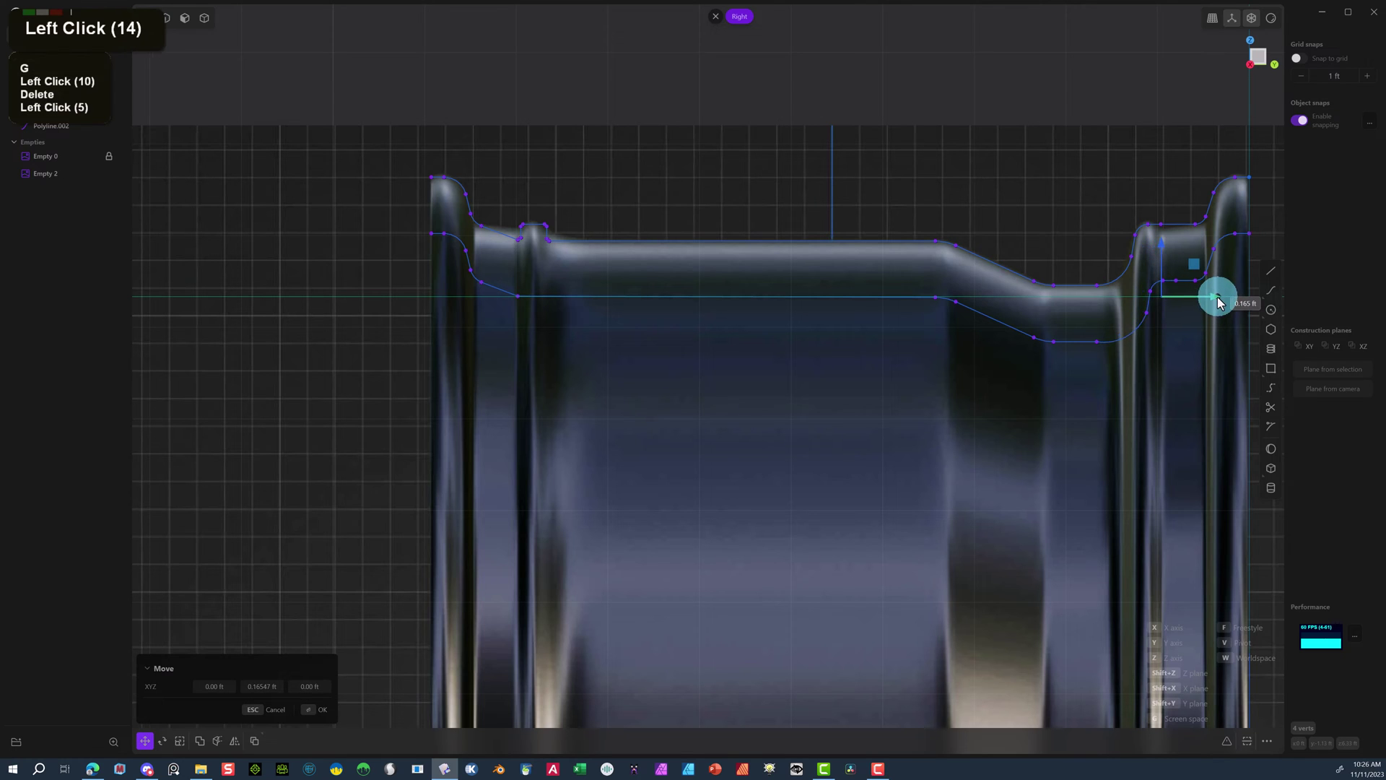
Fillet the inner profile's corner where the left slope meets the straight barrel section.
left_click(356, 492)
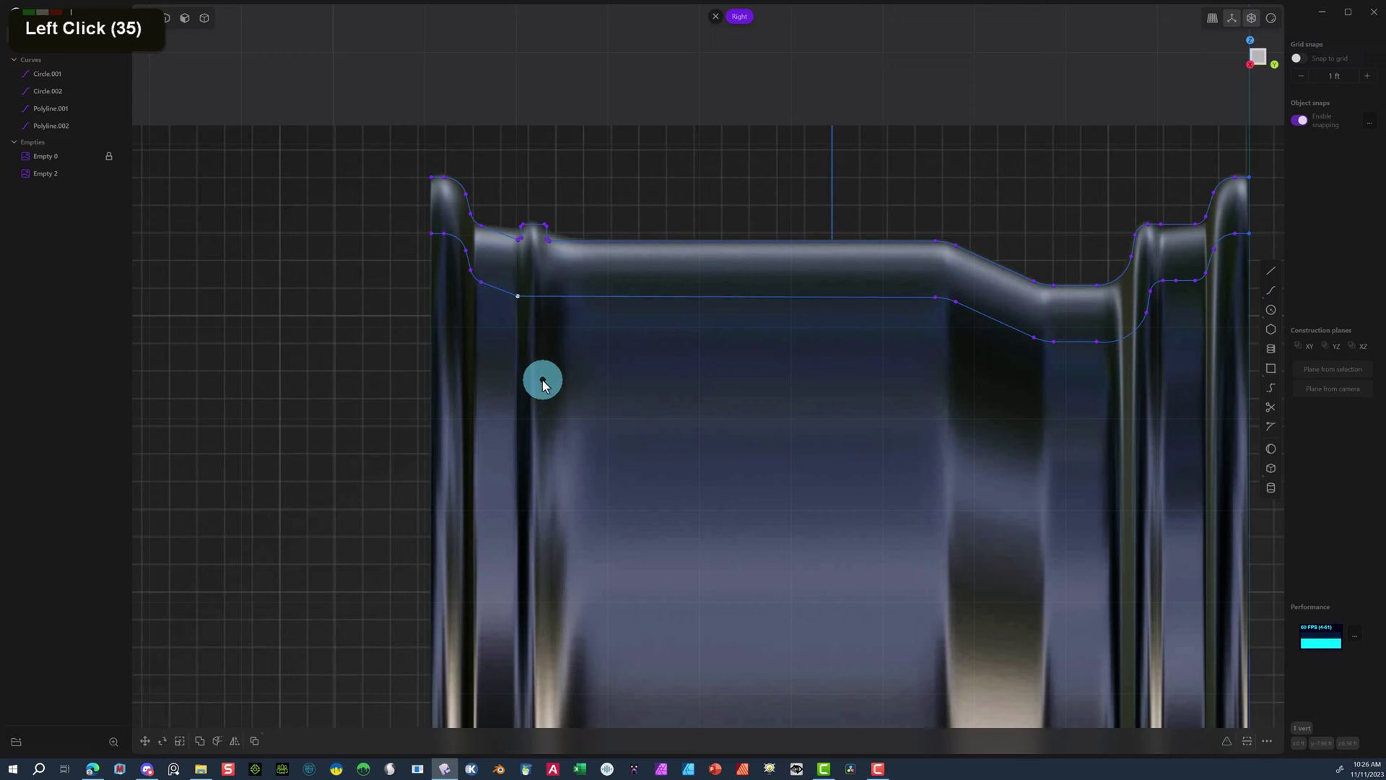
key("b")
left_click_drag(518, 295, 502, 345)
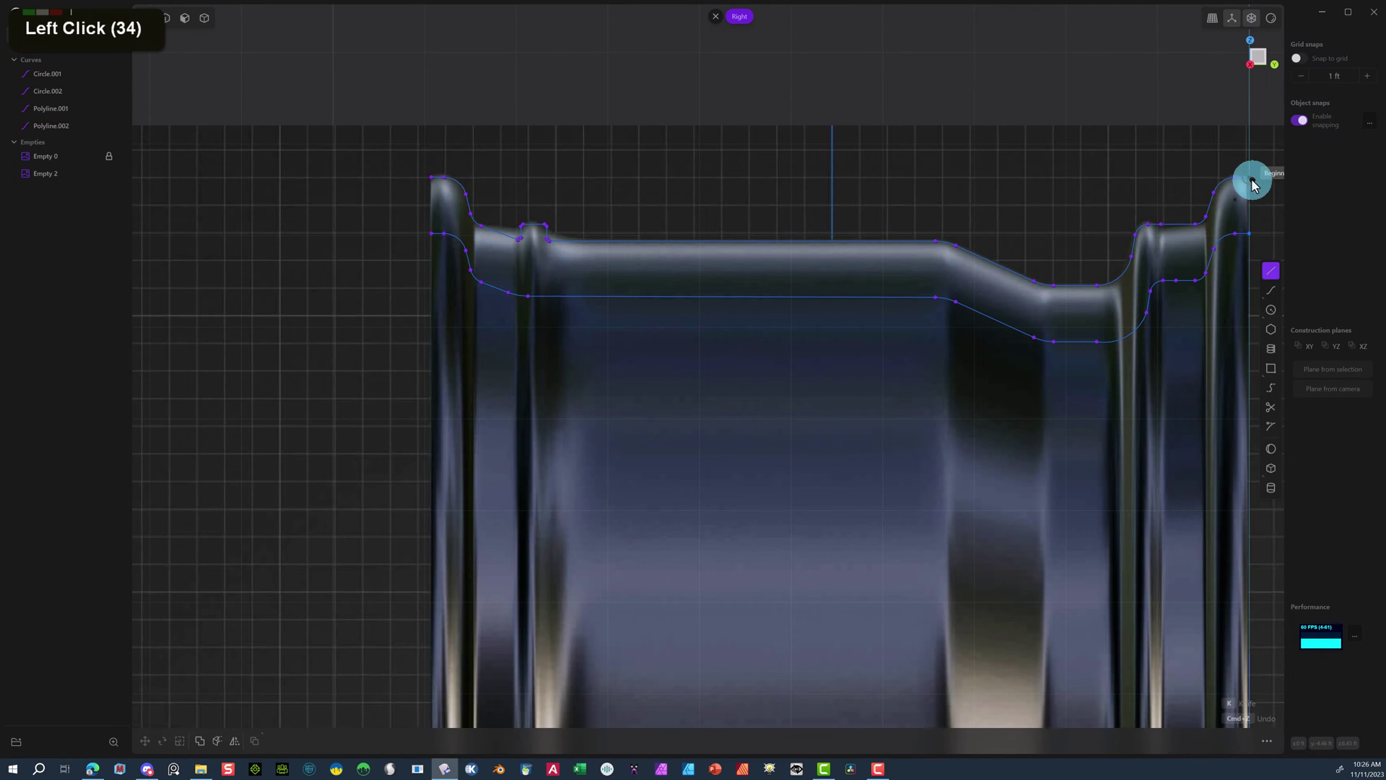
Close both ends of the rim section with straight lines joining the outer and inner profile end points.
left_click(1252, 179)
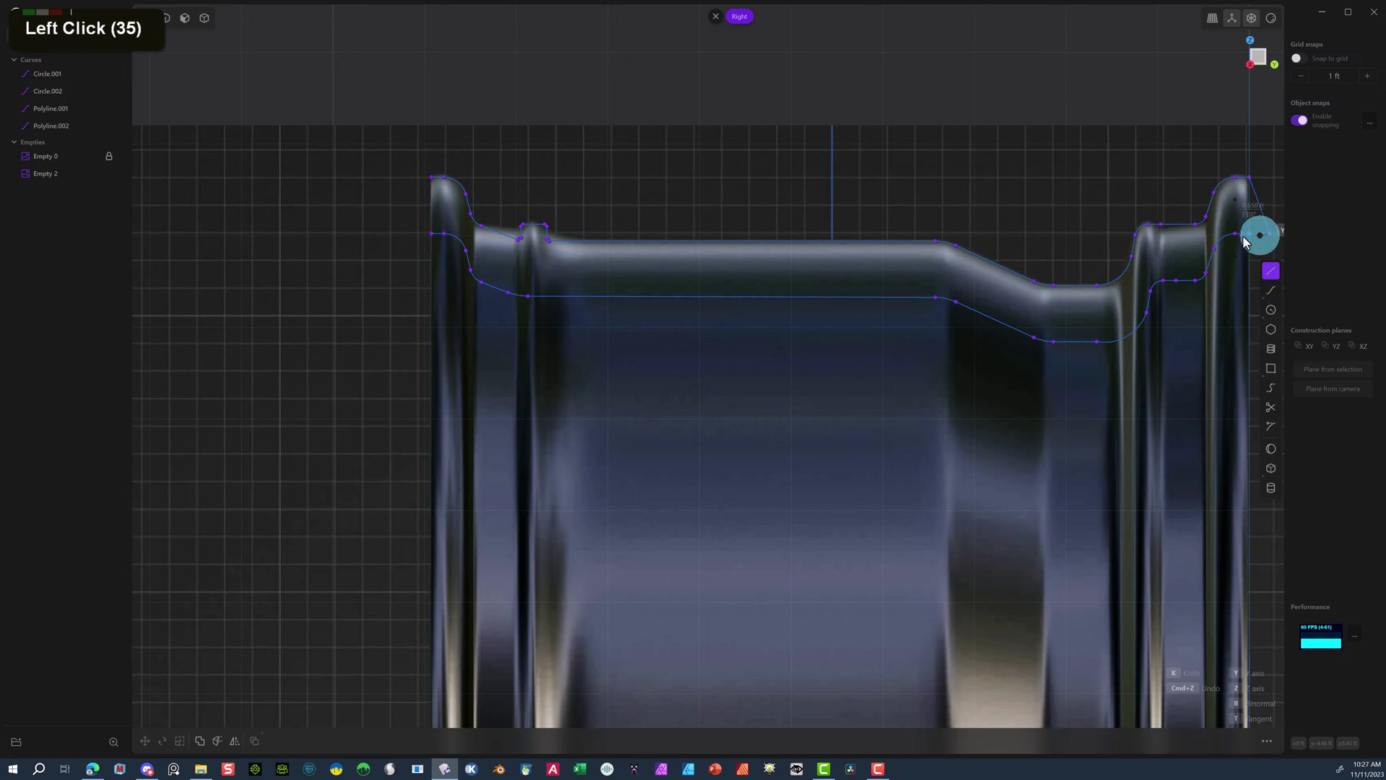
left_click(1247, 236)
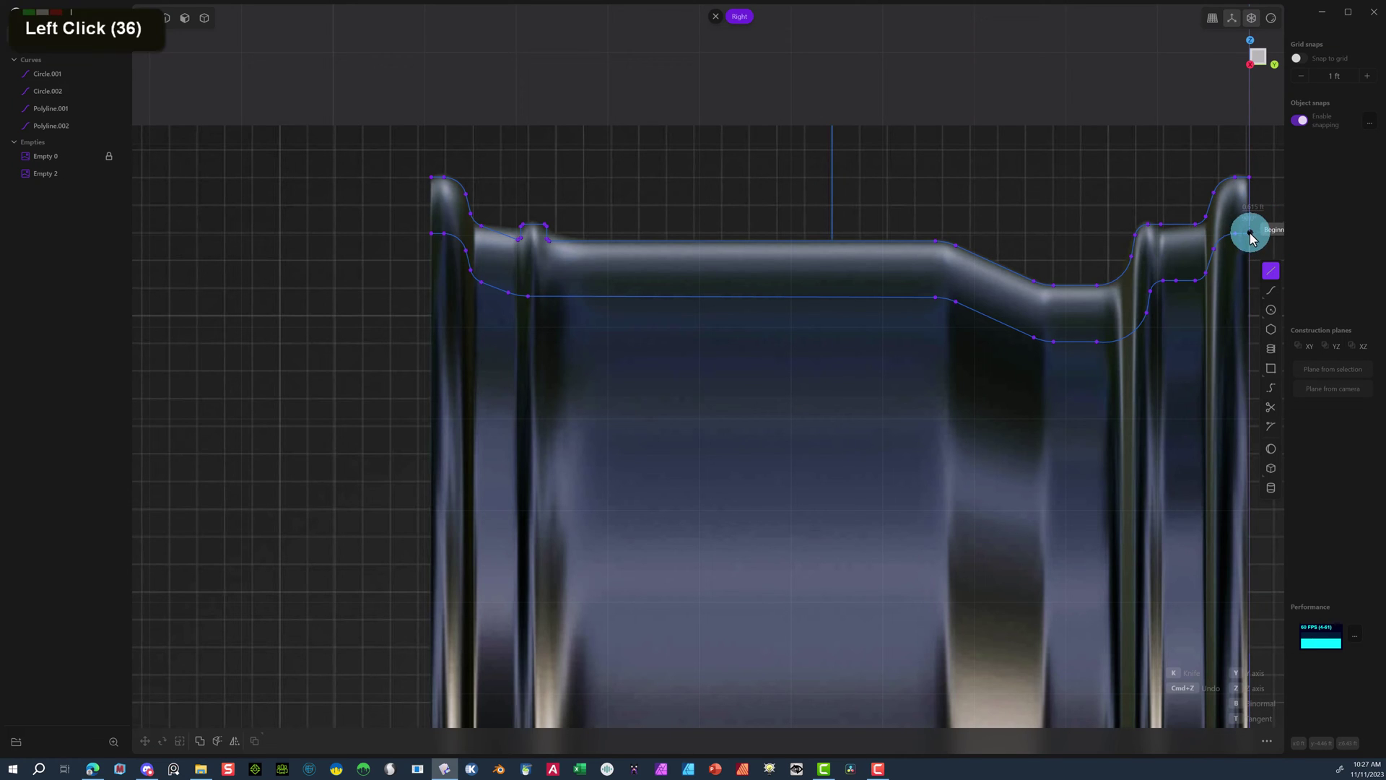
right_click(1217, 293)
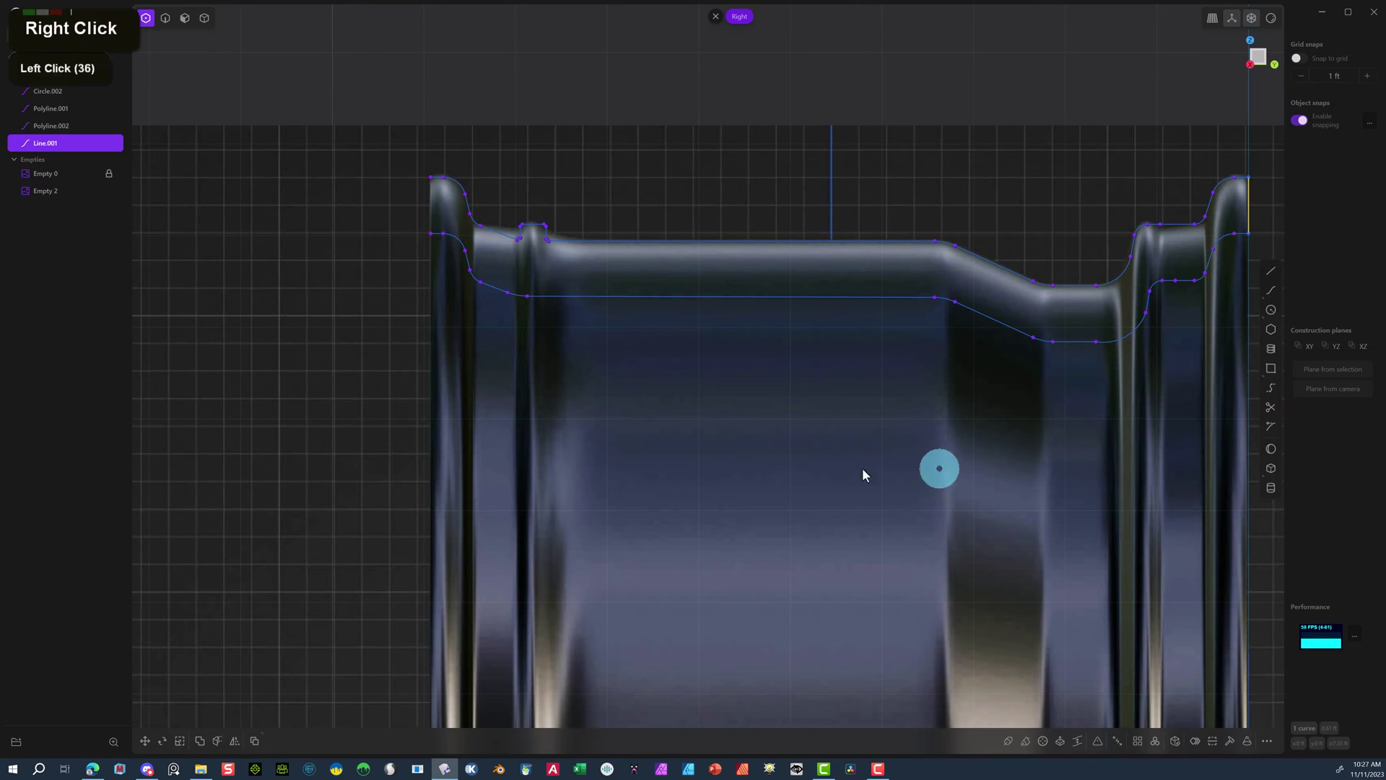
left_click(1270, 271)
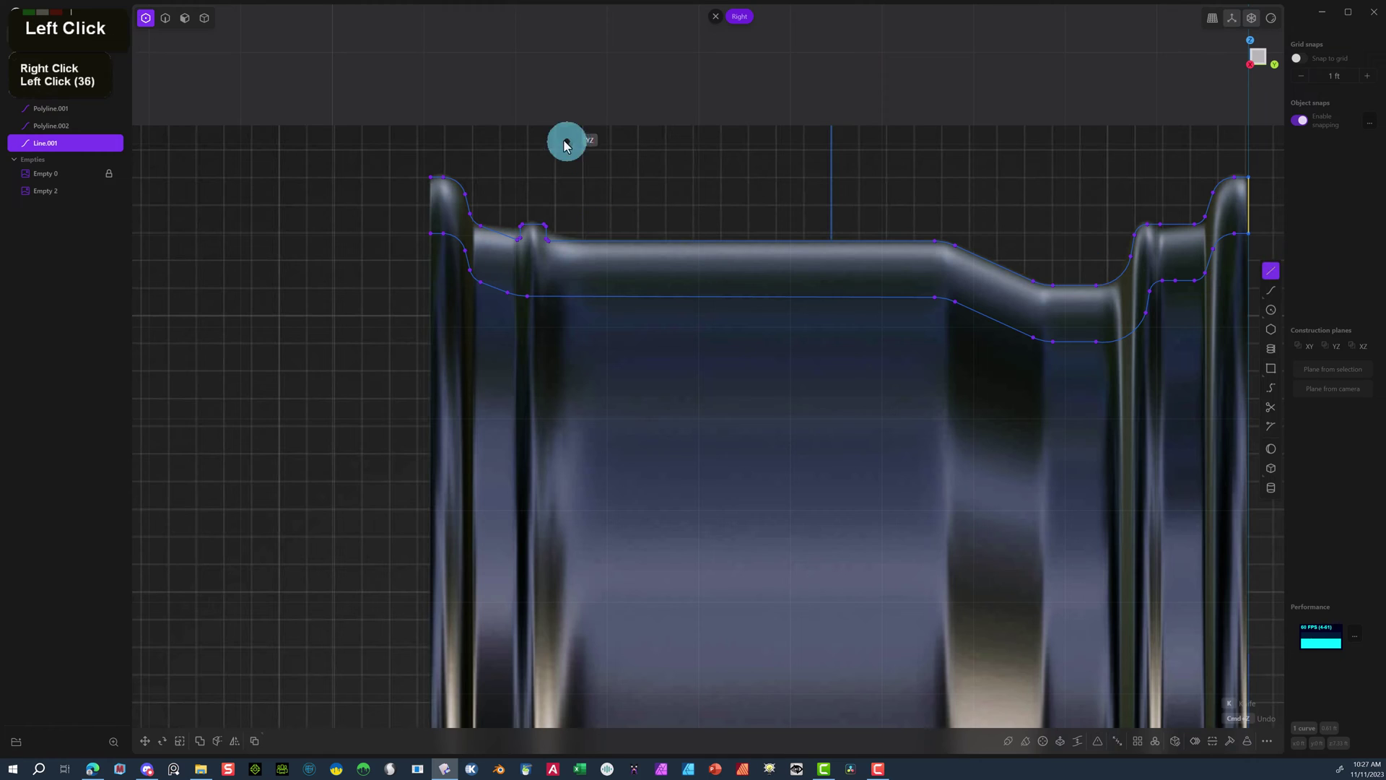
left_click(430, 178)
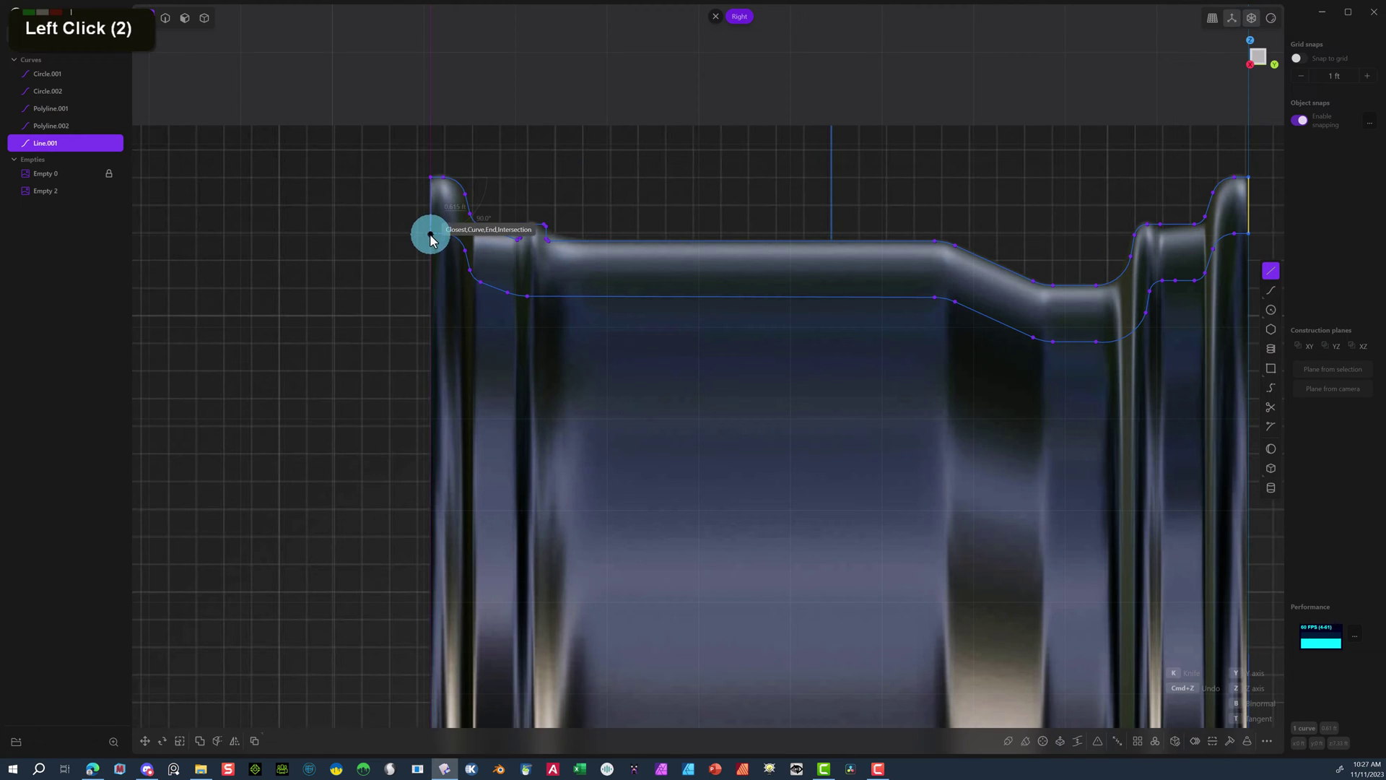
left_click(430, 235)
right_click(366, 254)
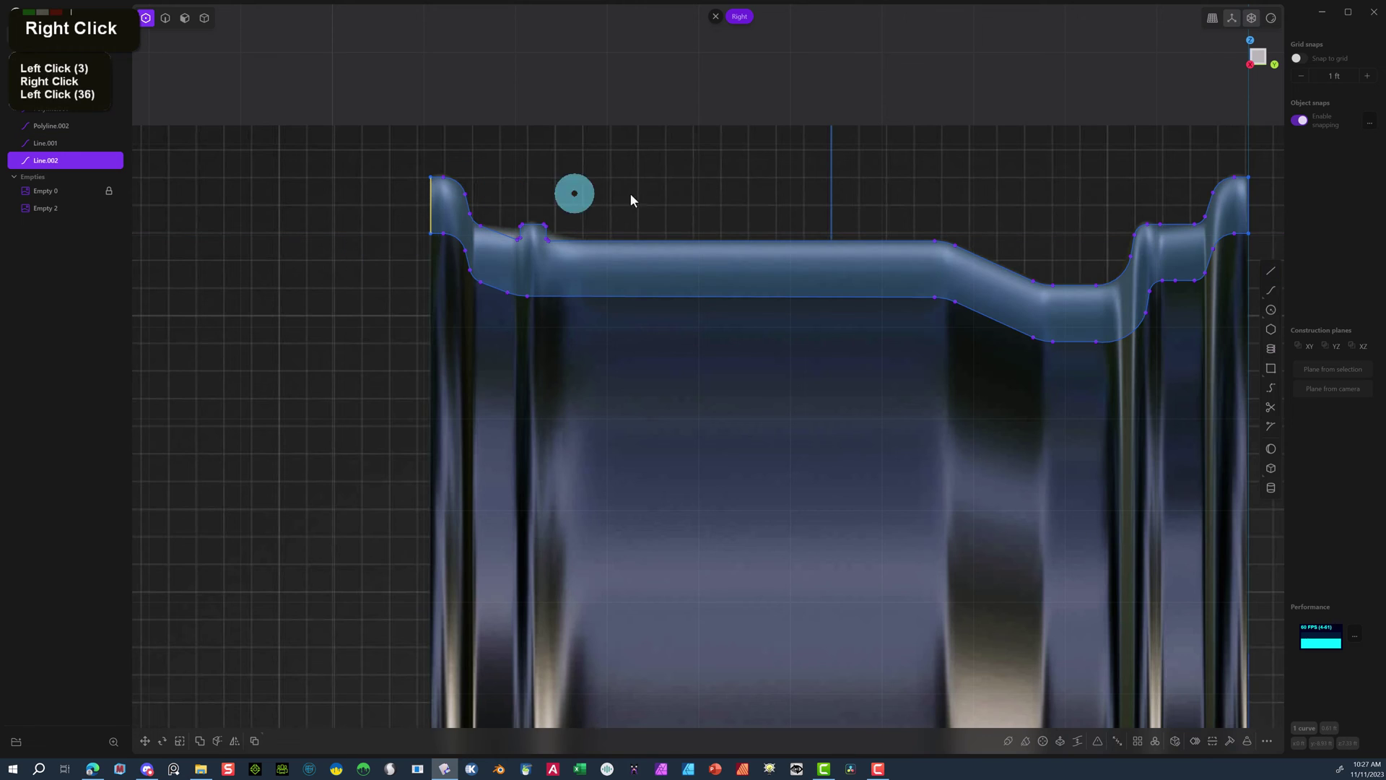
Join the outer profile, inner profile and both end lines into one closed curve.
left_click(165, 17)
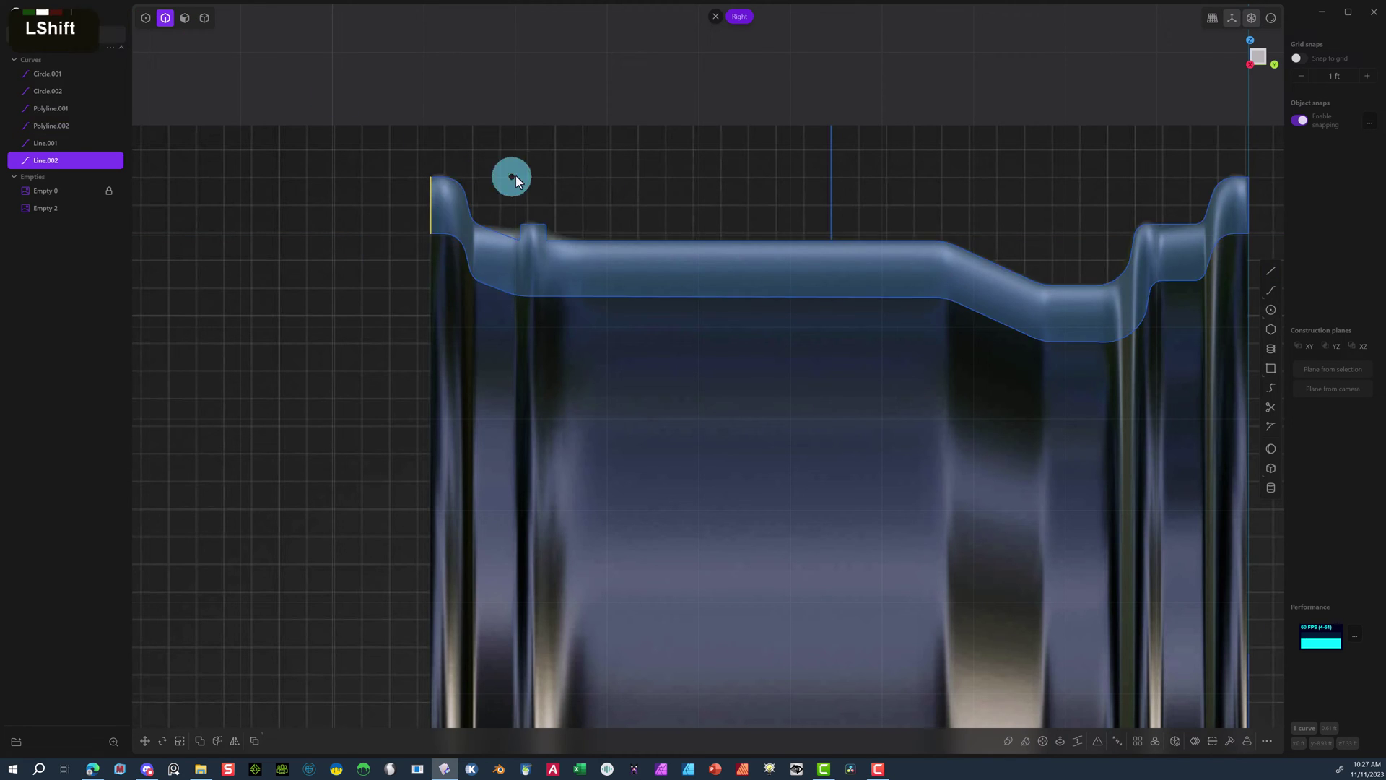
left_click_drag(516, 179, 475, 318, "shift")
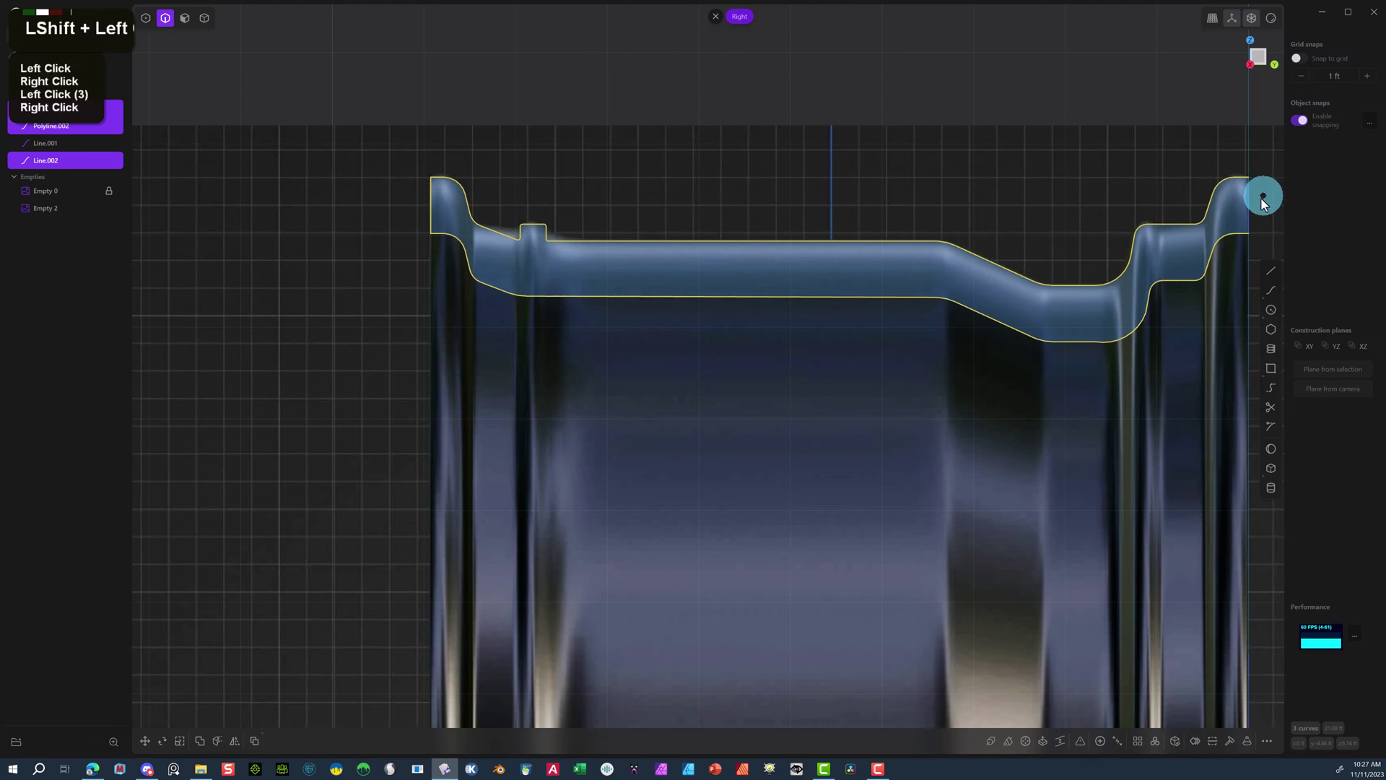
left_click(1202, 205, "shift")
key("j")
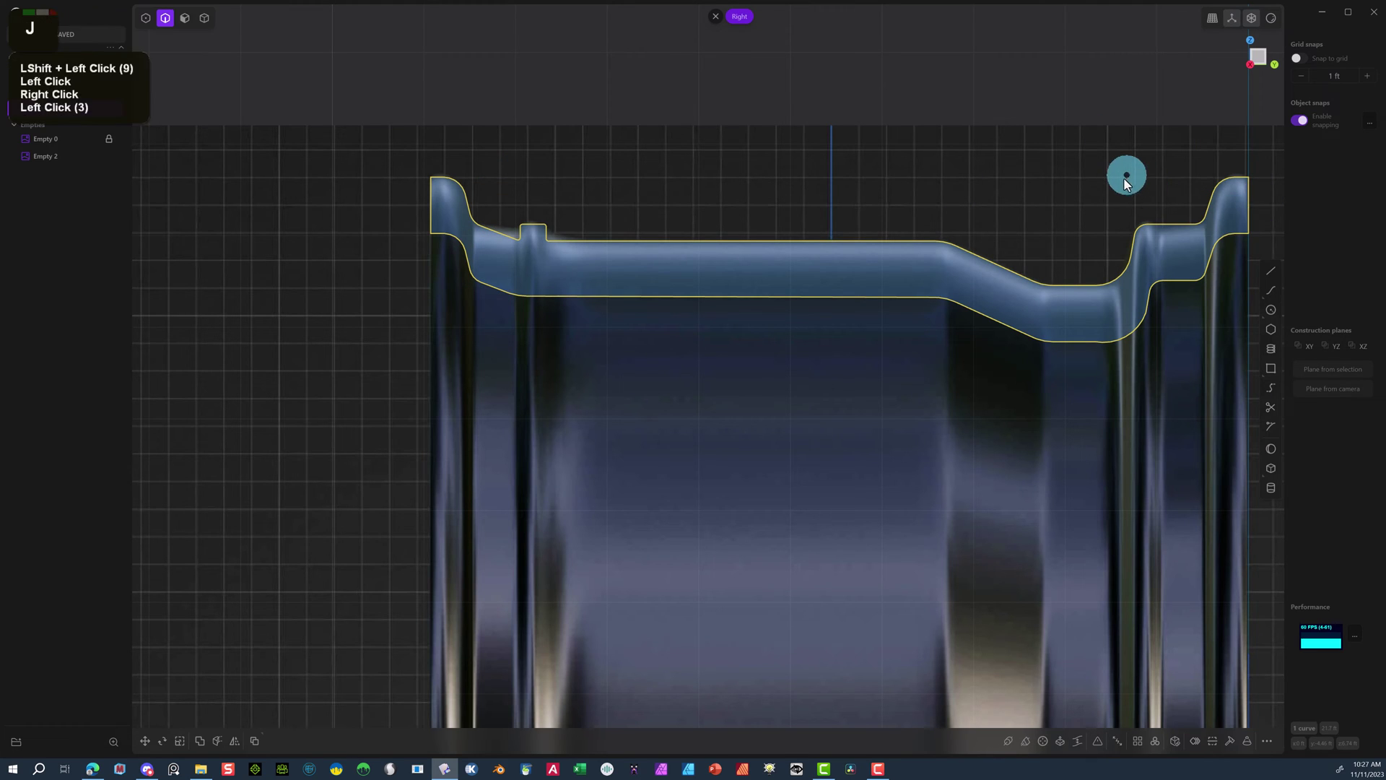
Fillet the closed section's two lower end corners together with a distance of about 0.098 ft.
left_click(145, 22)
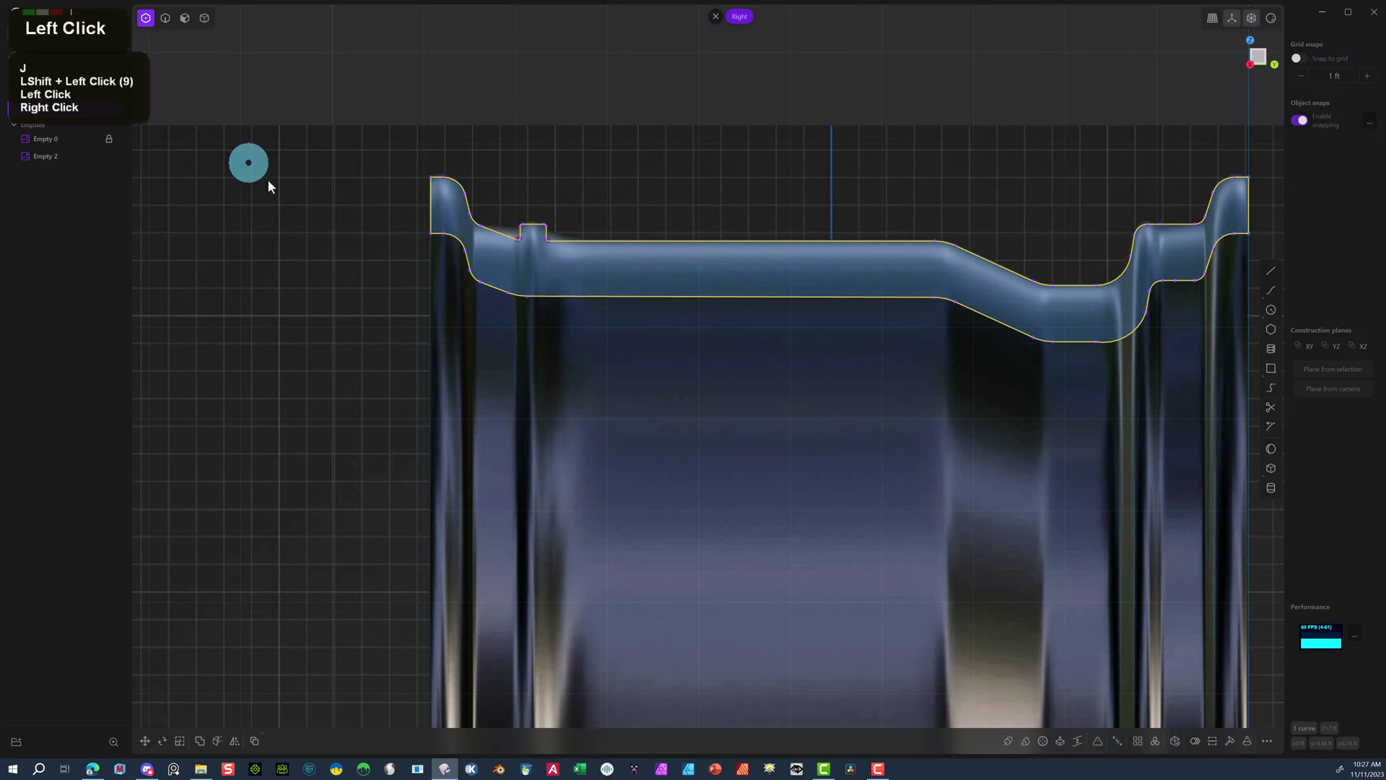
left_click_drag(362, 211, 426, 250)
left_click_drag(361, 212, 433, 257)
left_click(704, 379)
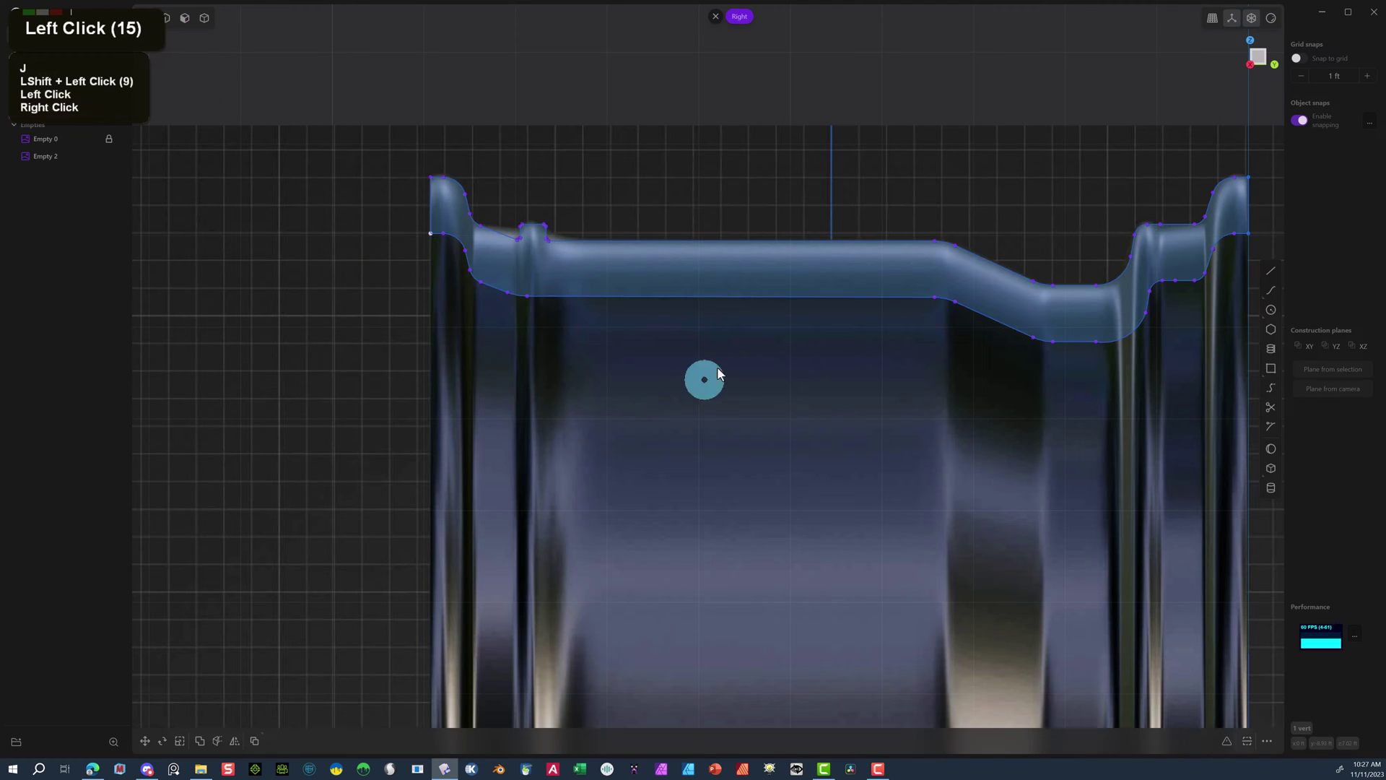
left_click(1248, 234, "shift")
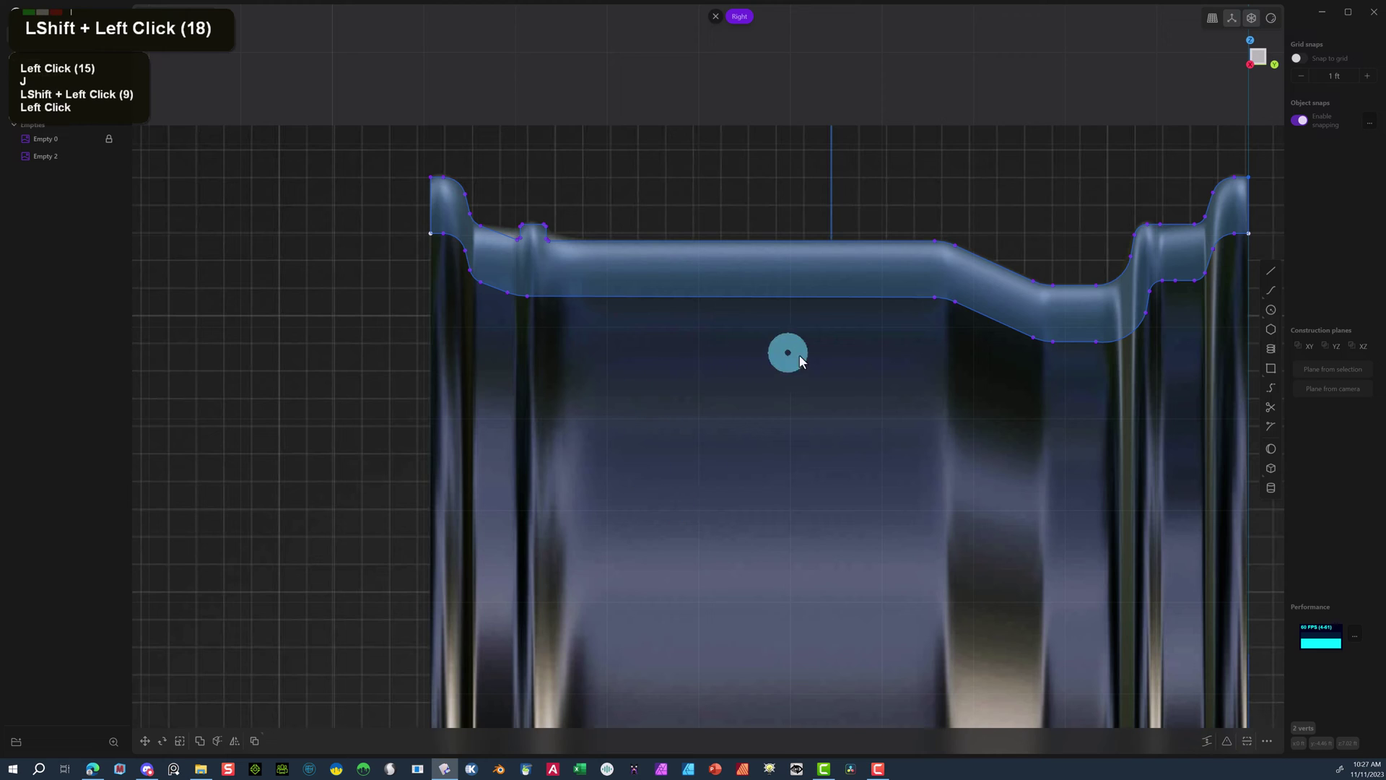
key("b")
left_click_drag(846, 238, 820, 243)
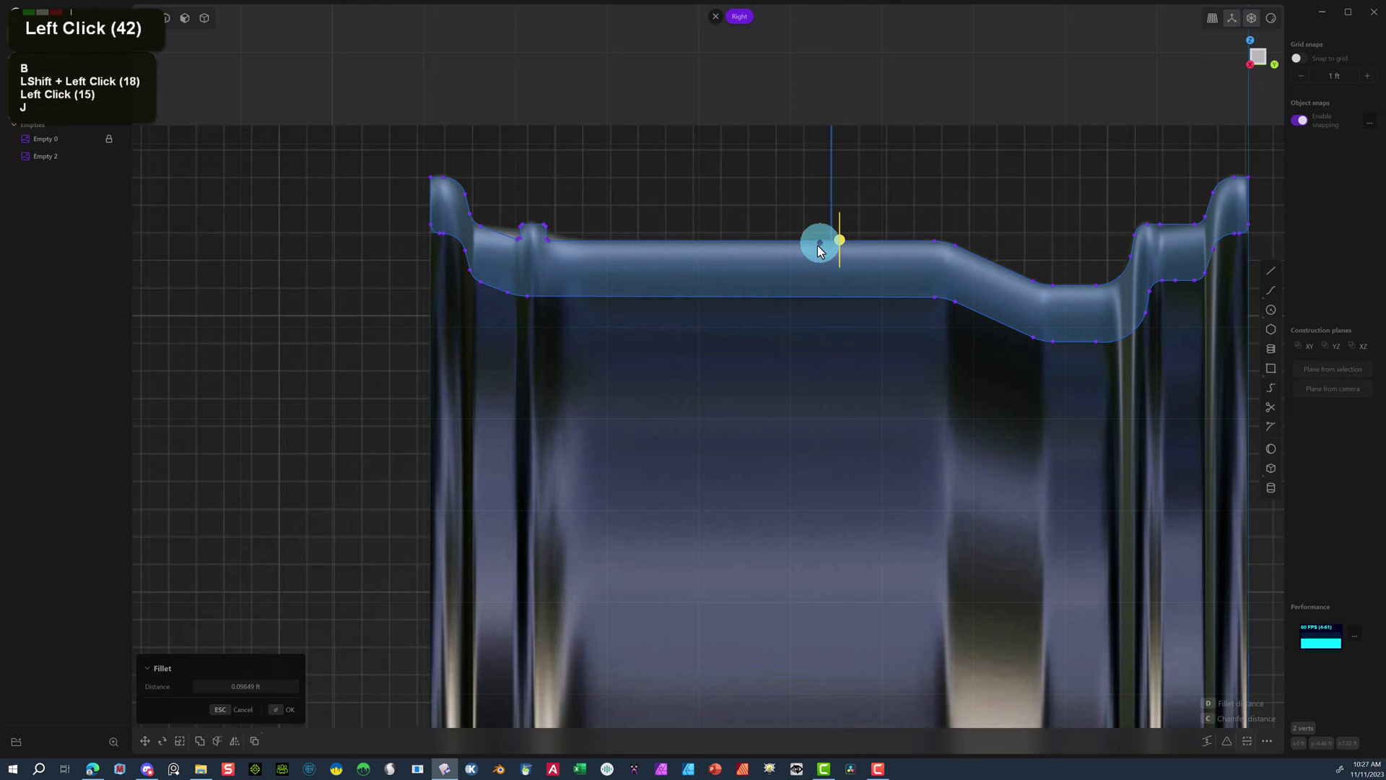
left_click(280, 711)
left_click(311, 496)
Fillet the closed section's two upper end corners together with a small radius.
left_click(369, 215)
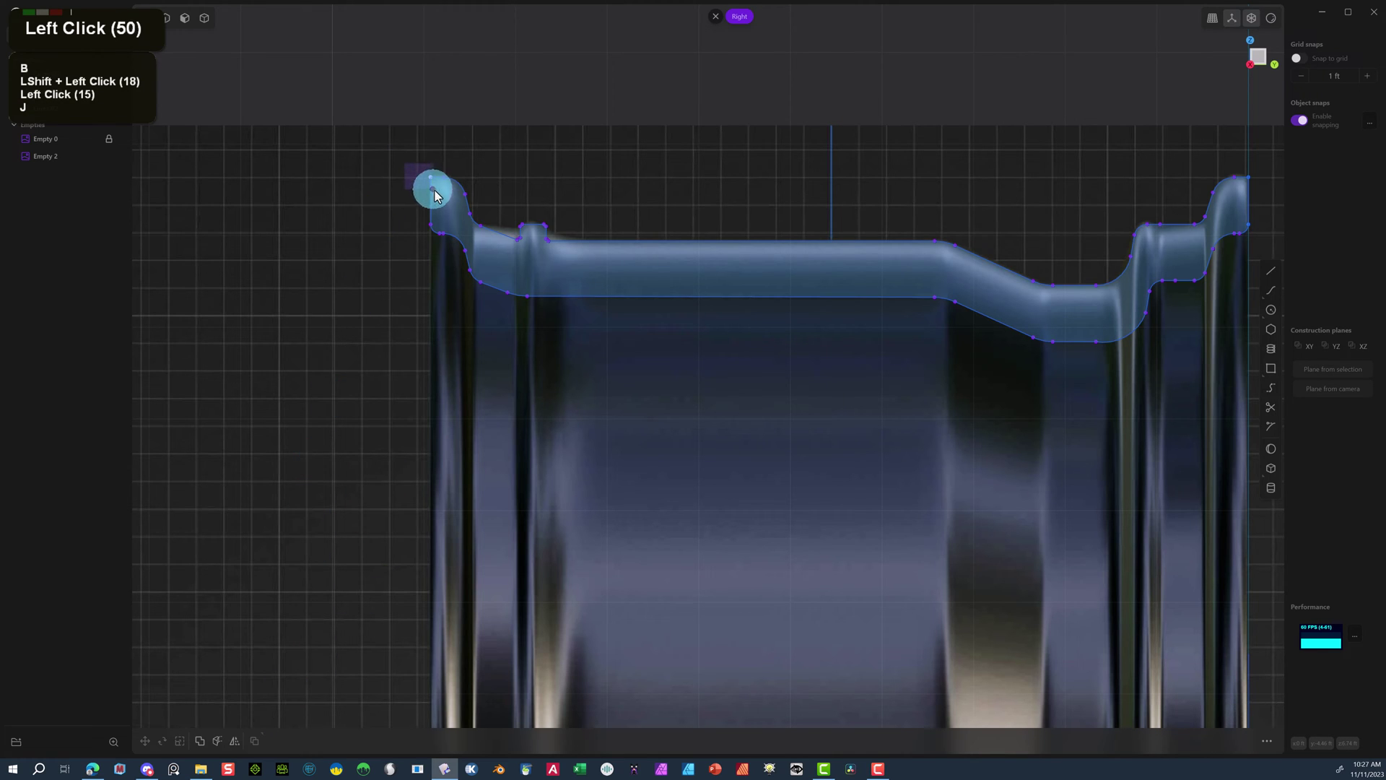
left_click(433, 191)
left_click(1261, 180, "shift")
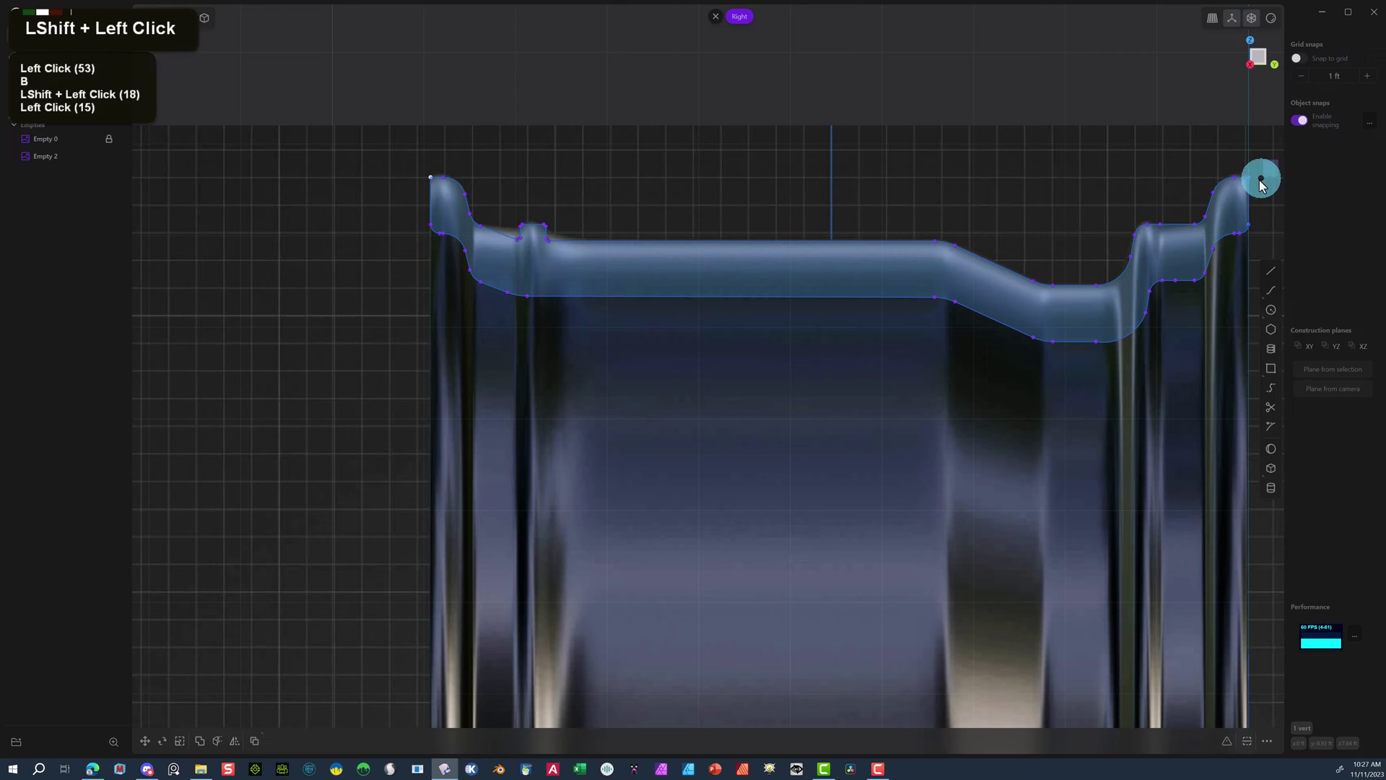
left_click(990, 282)
key("b")
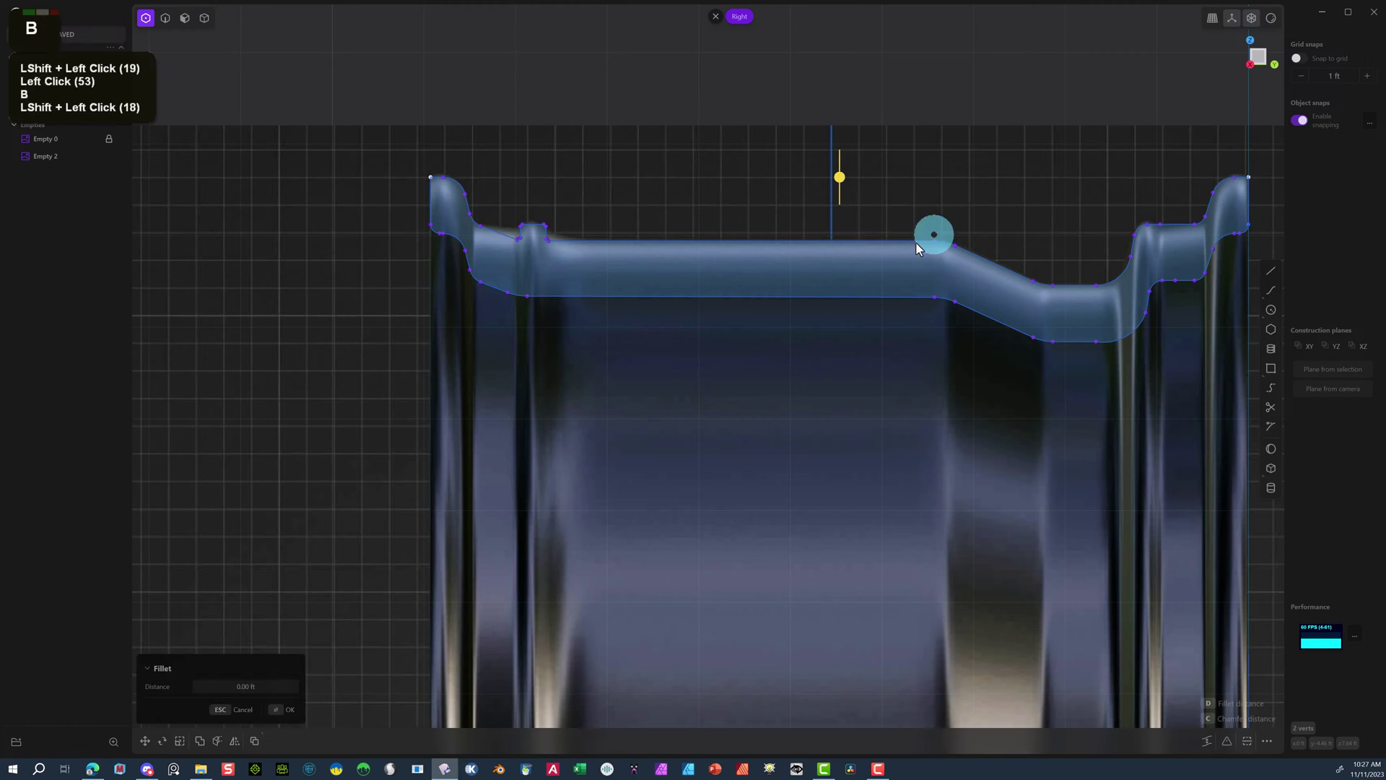
left_click_drag(845, 180, 847, 171)
left_click(531, 514)
double_click(300, 560)
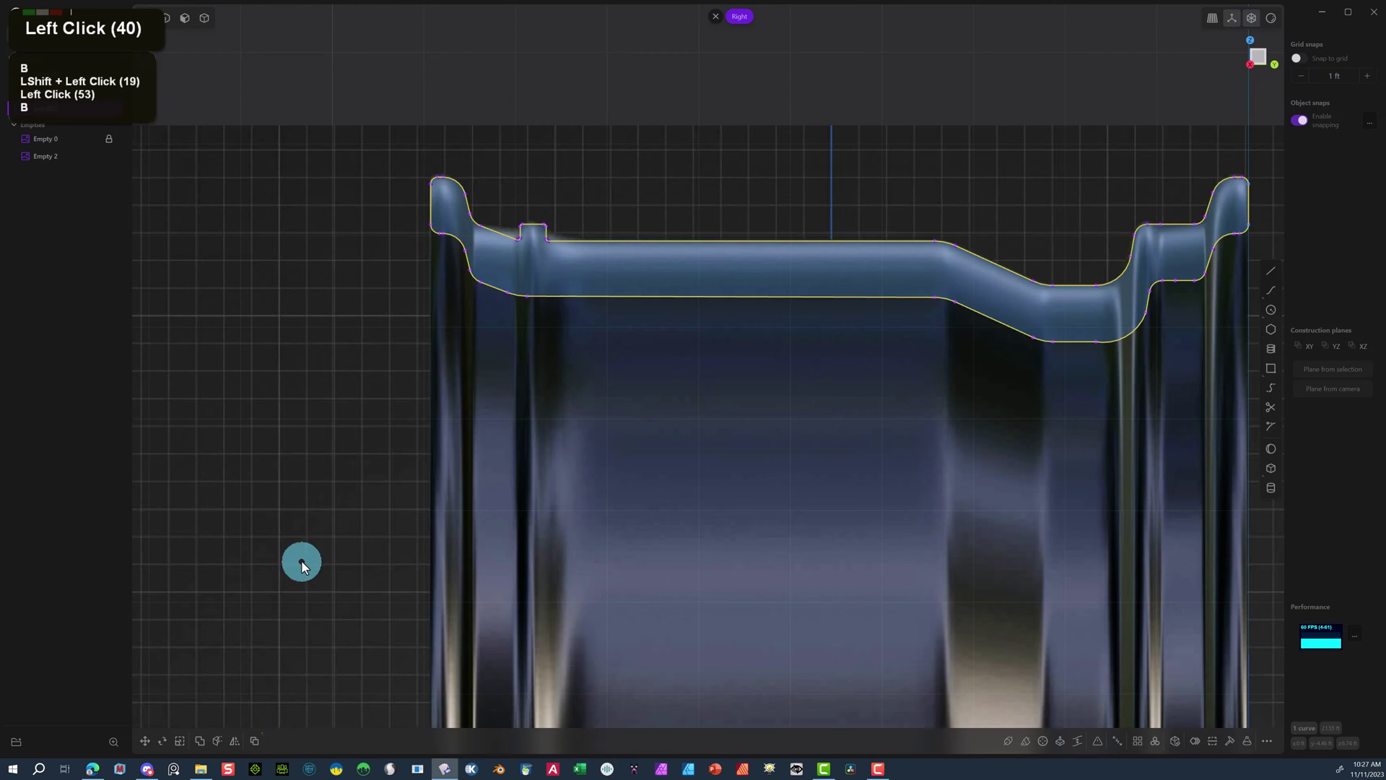
Split the outer curve on top of the right-hand ridge, just before the existing point at the flat's start.
scroll(1136, 248, "down", 6)
scroll(1136, 248, "up", 20)
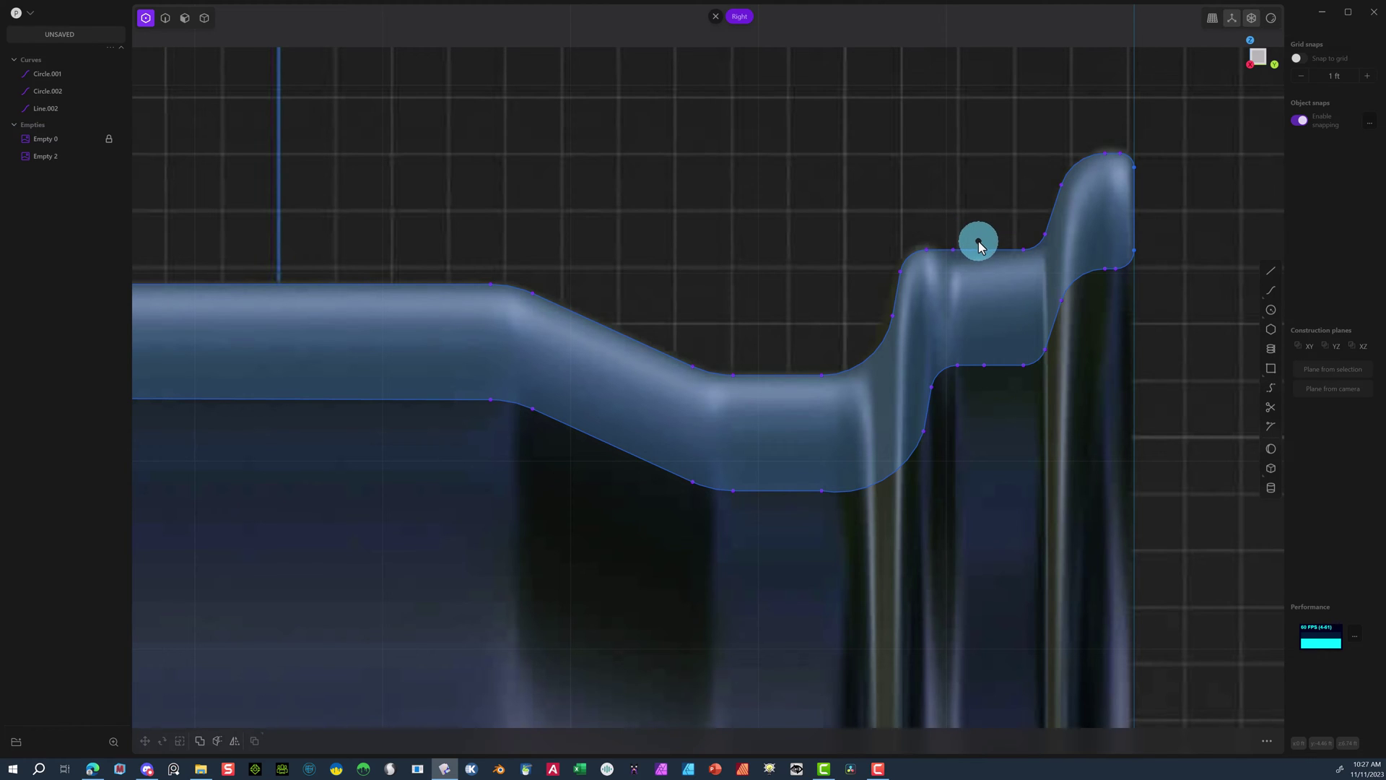
left_click(960, 252)
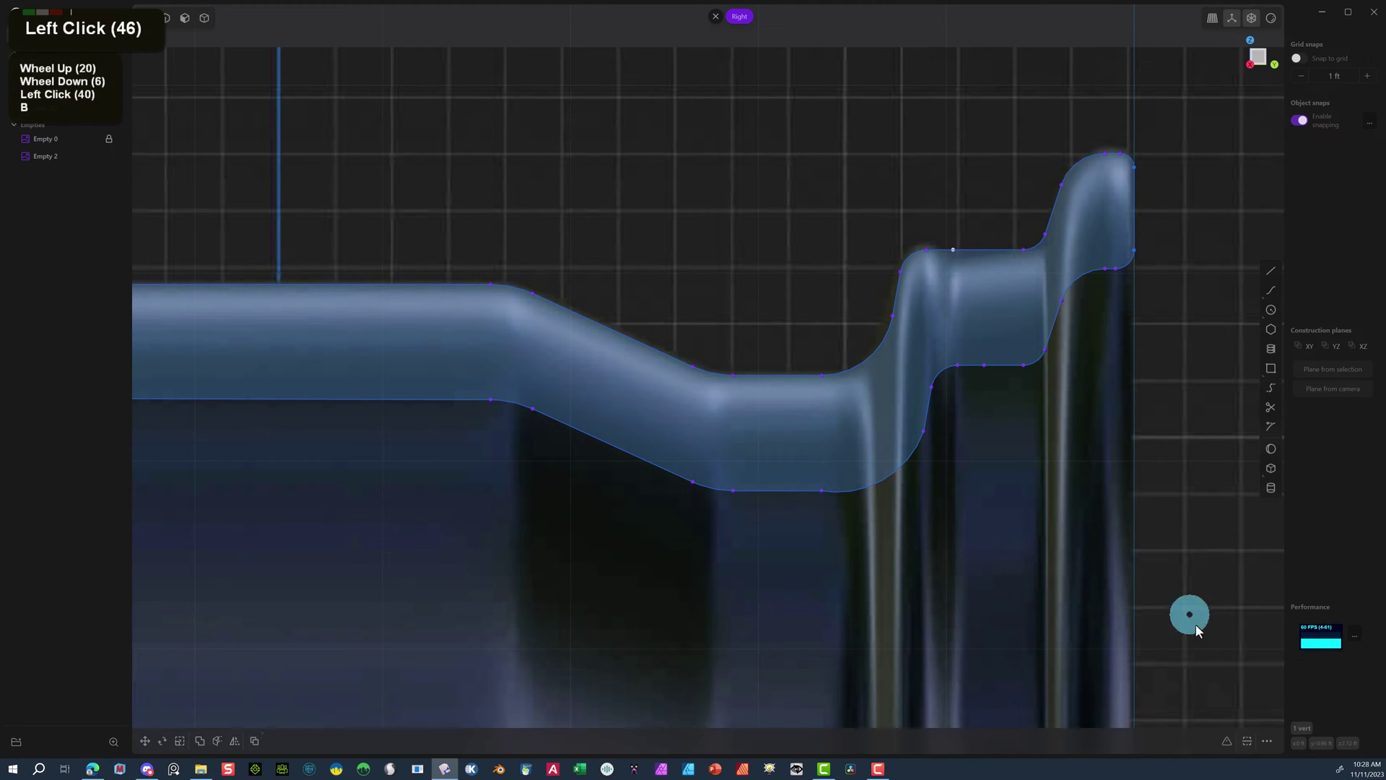
left_click(1271, 426)
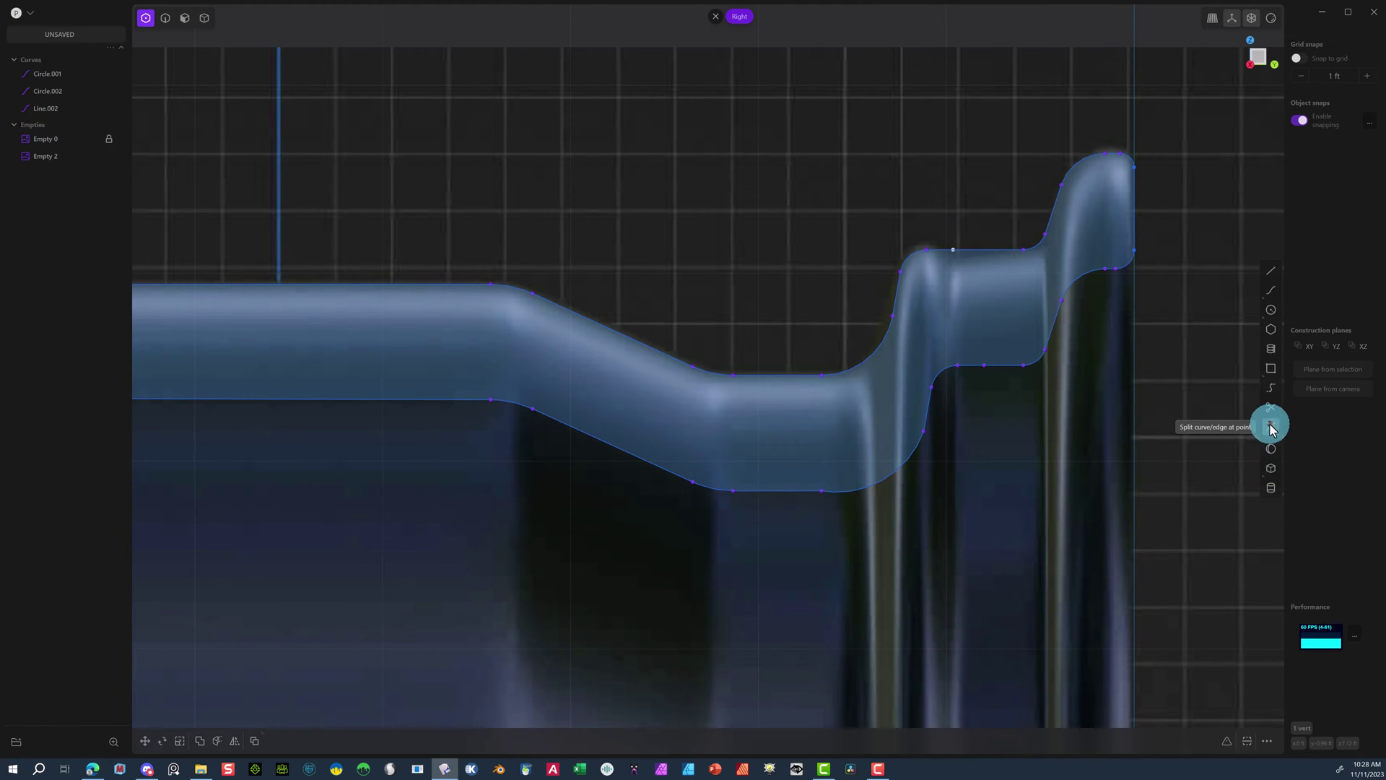
left_click(945, 251)
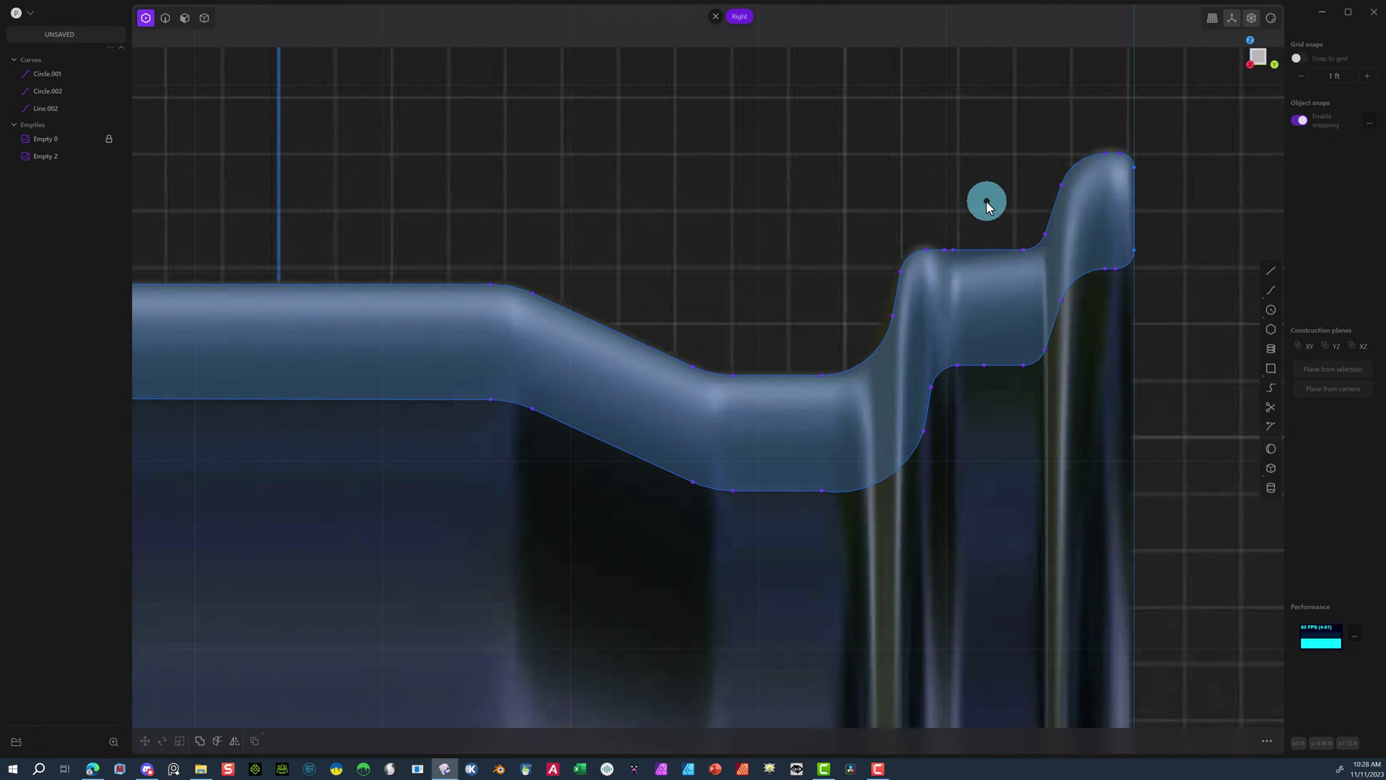
Move the two end points of the flat beside the right-hand ridge down along Z by about 0.053 ft.
left_click(960, 217)
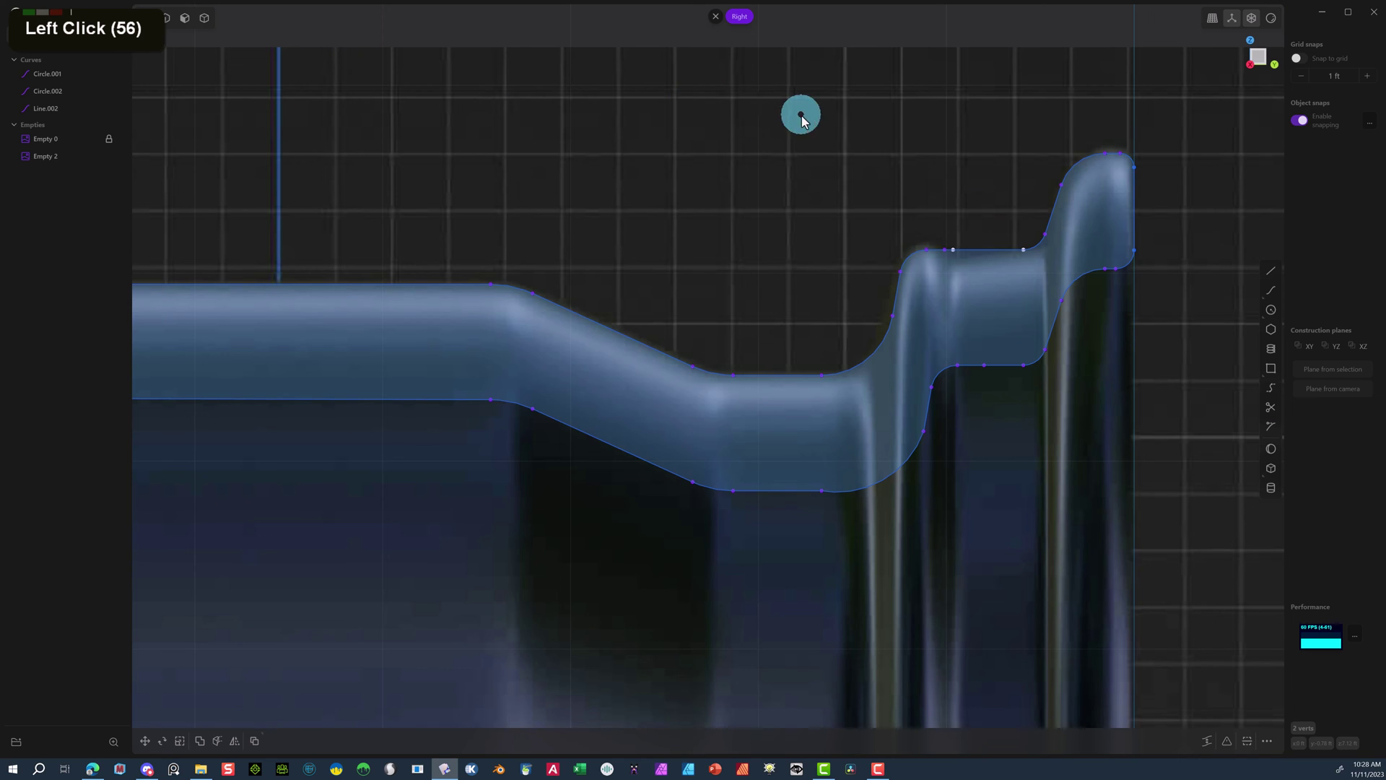
key("g")
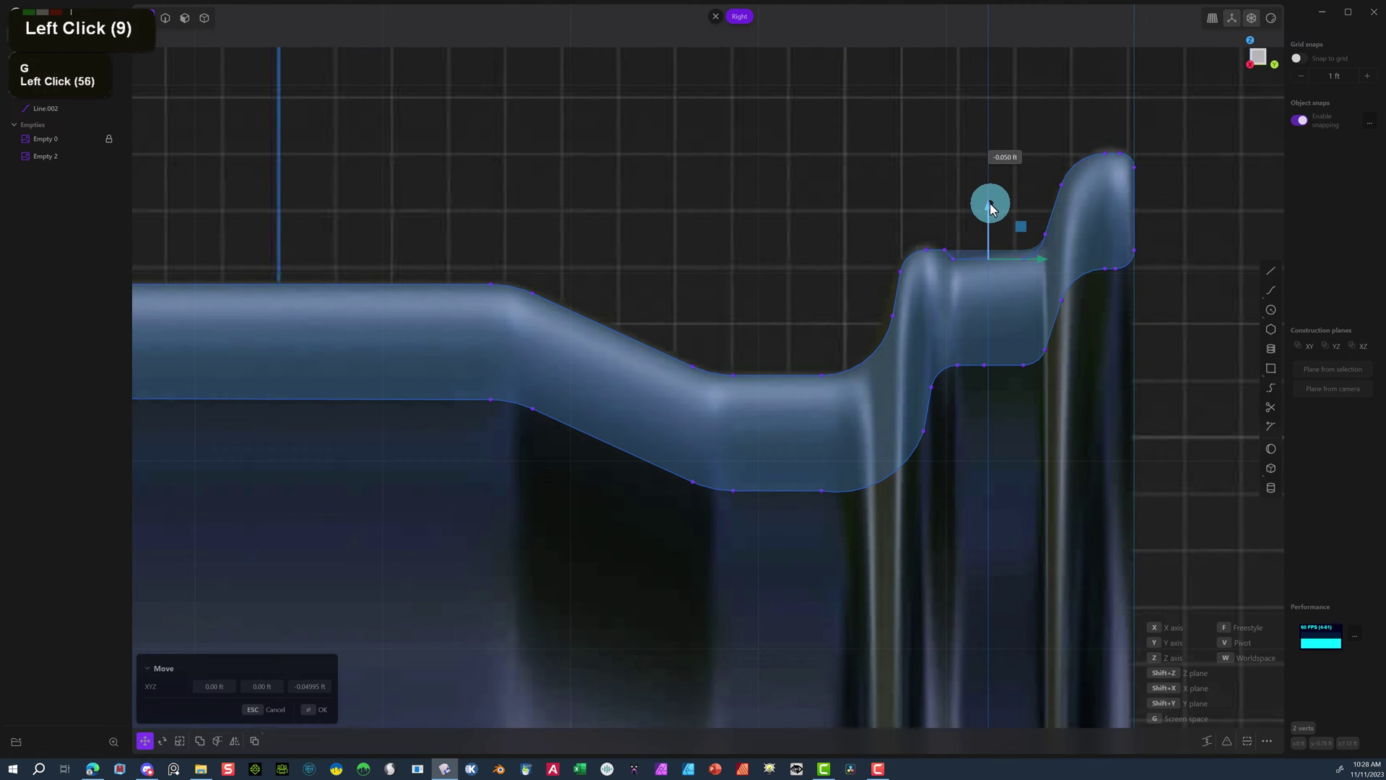
left_click_drag(989, 204, 990, 203)
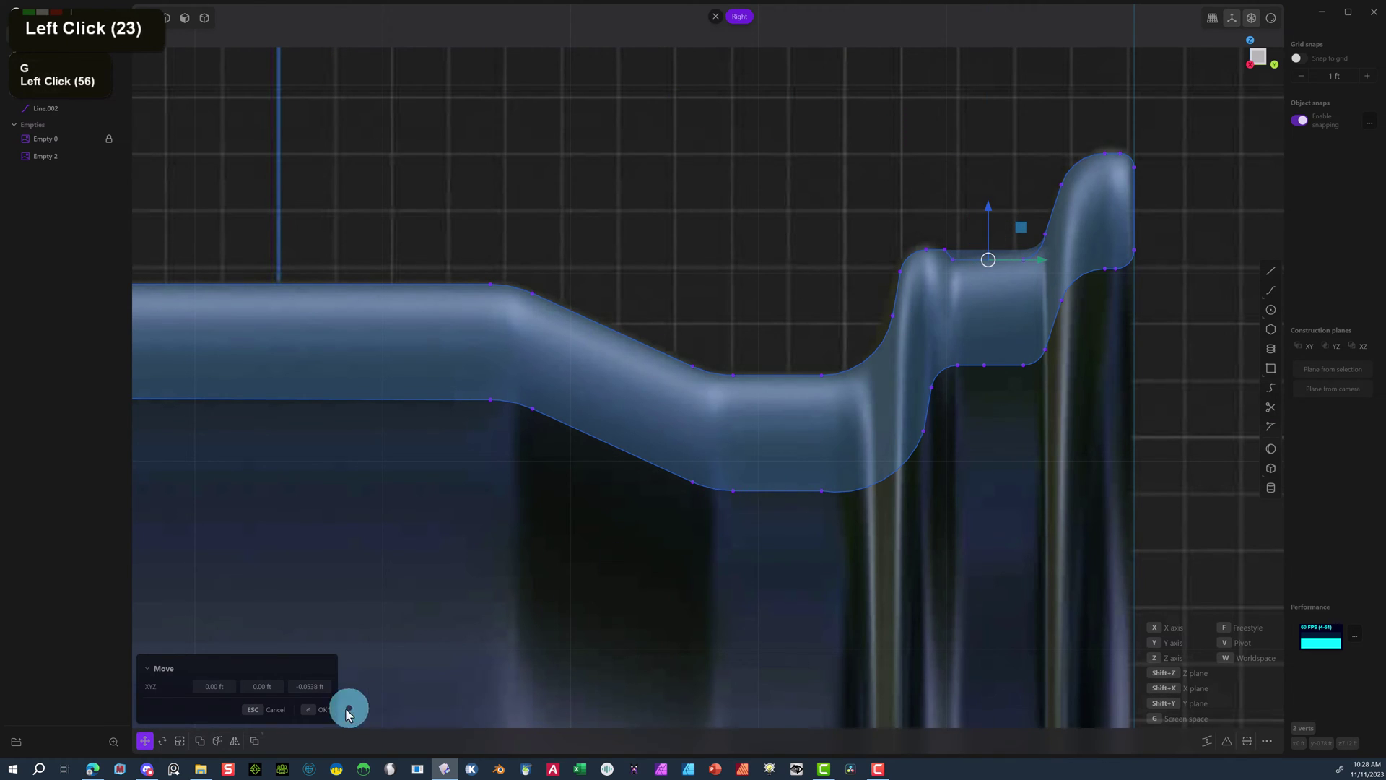
left_click(647, 514)
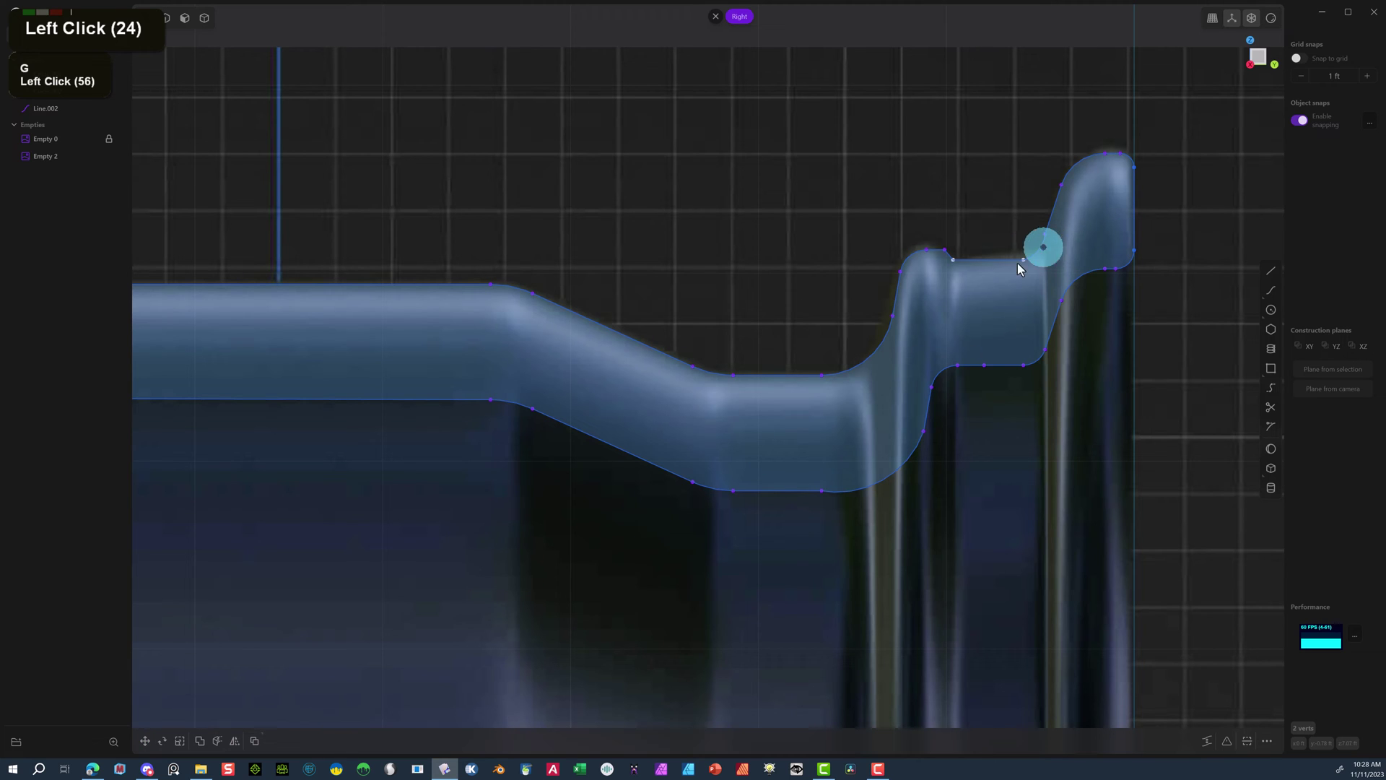
Fillet the outer curve's corner at the right end of the right-hand ridge's top with a small distance.
left_click(939, 248)
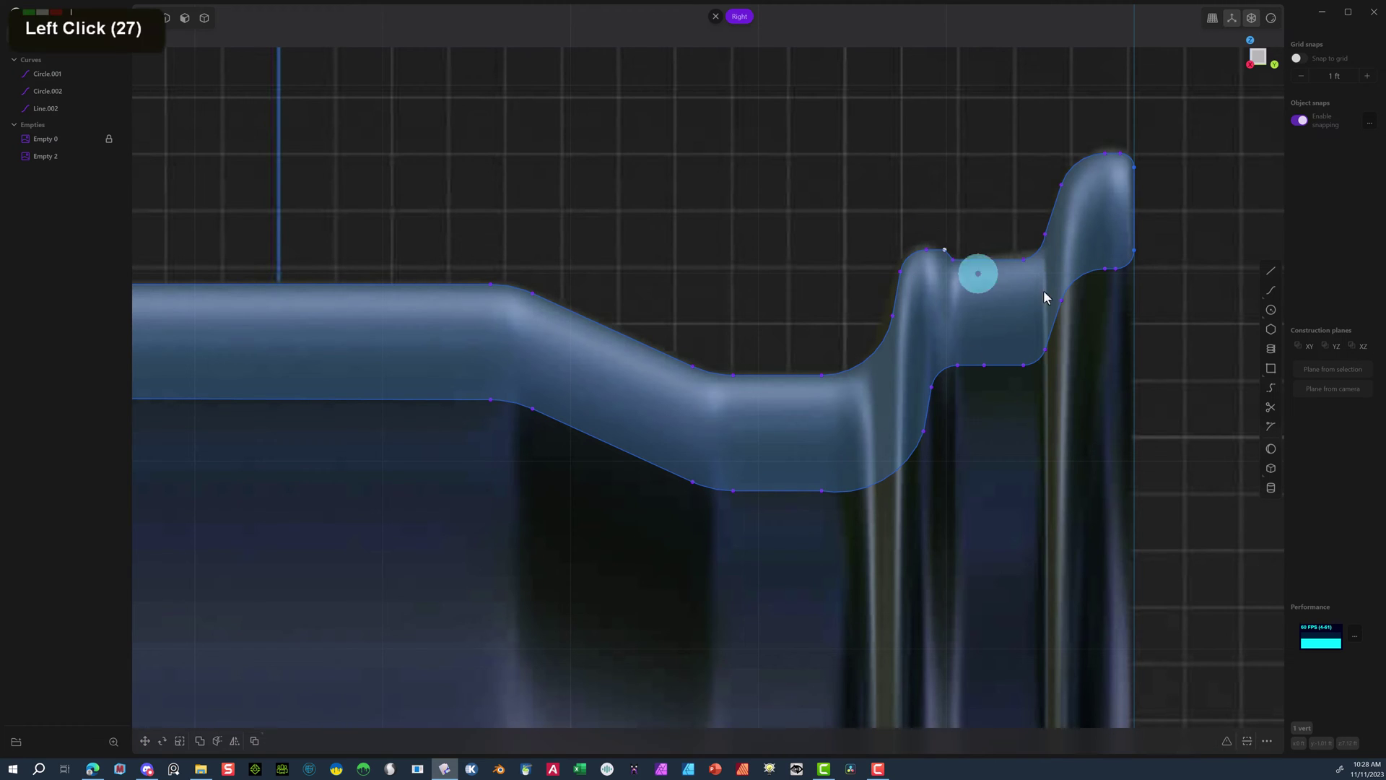
key("f")
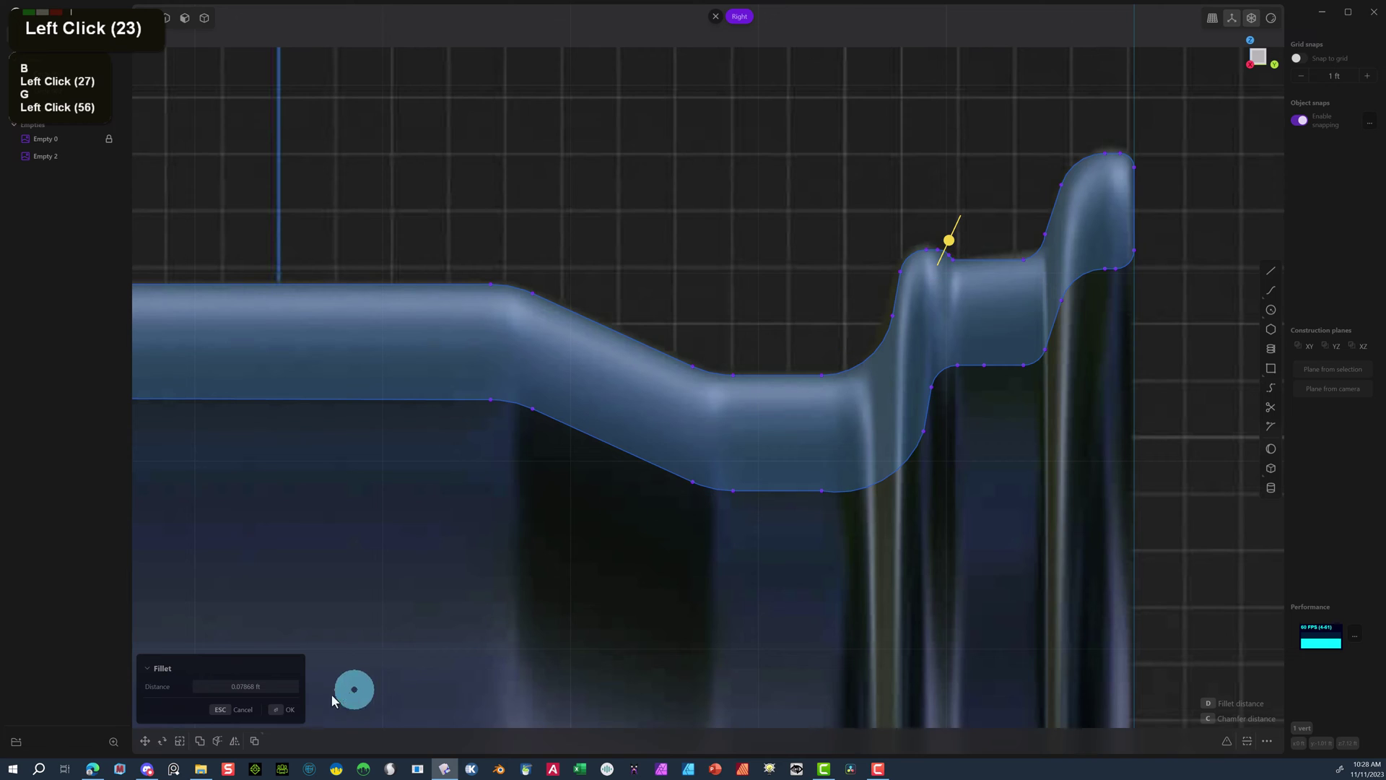
left_click(283, 704)
Move the two points at the far right end of the flat by about 0.027 ft along Y and 0.038 ft up along Z.
left_click(1074, 156)
key("g")
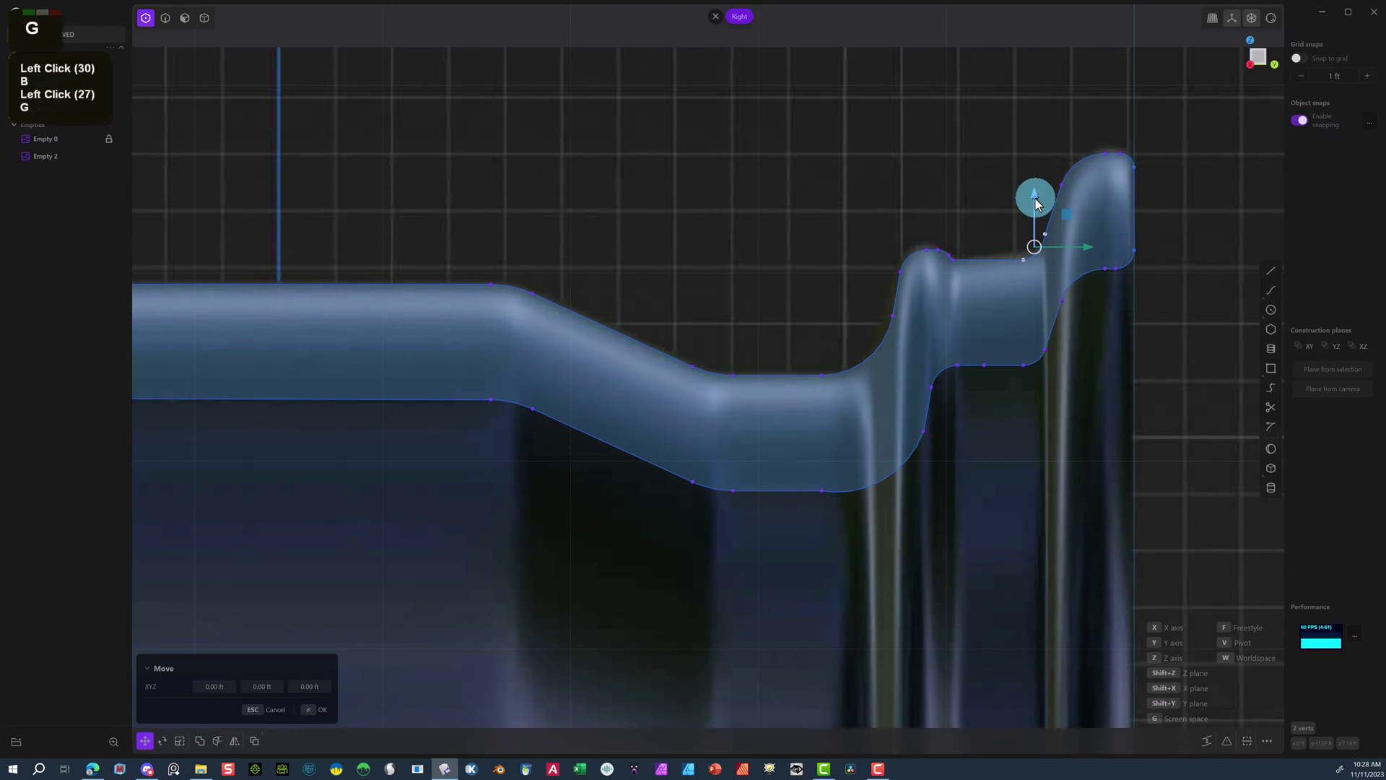
left_click_drag(1035, 197, 1069, 231)
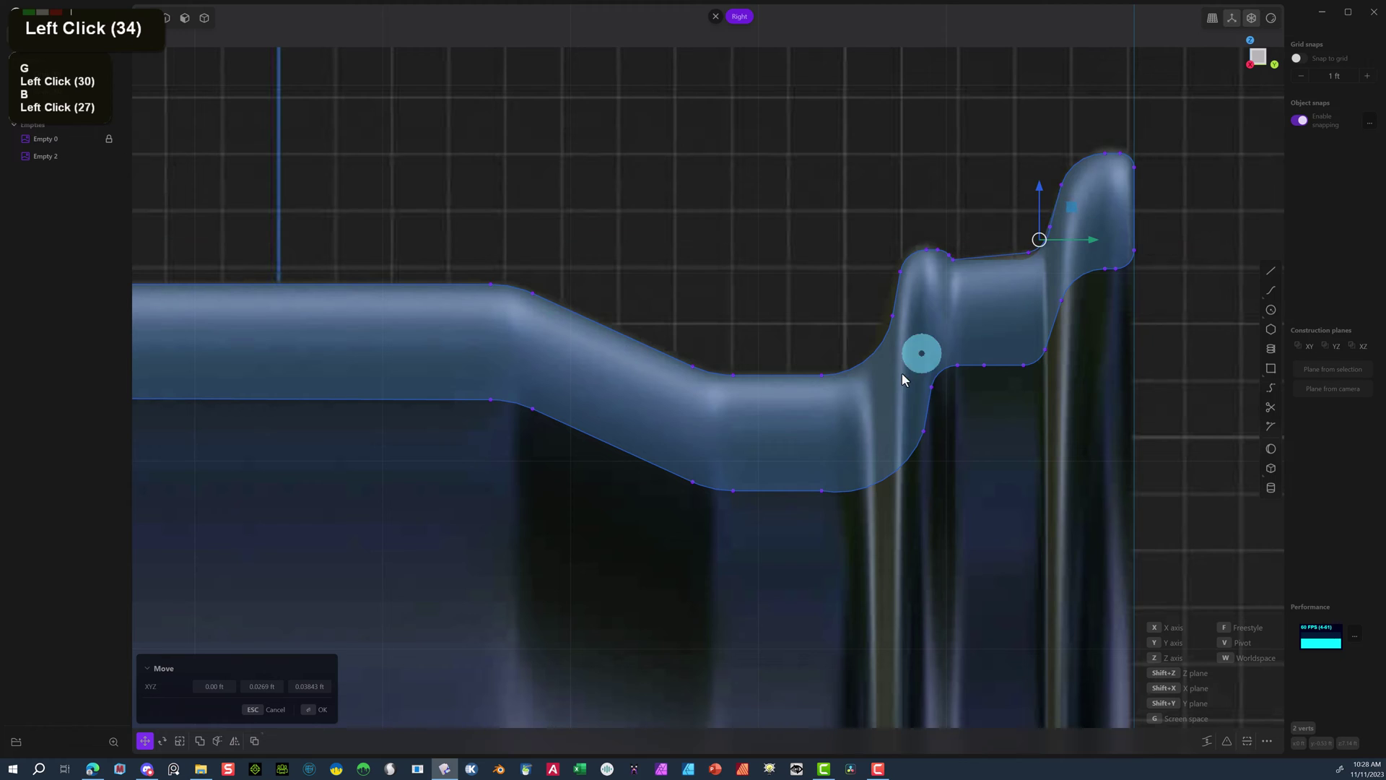
left_click(947, 277)
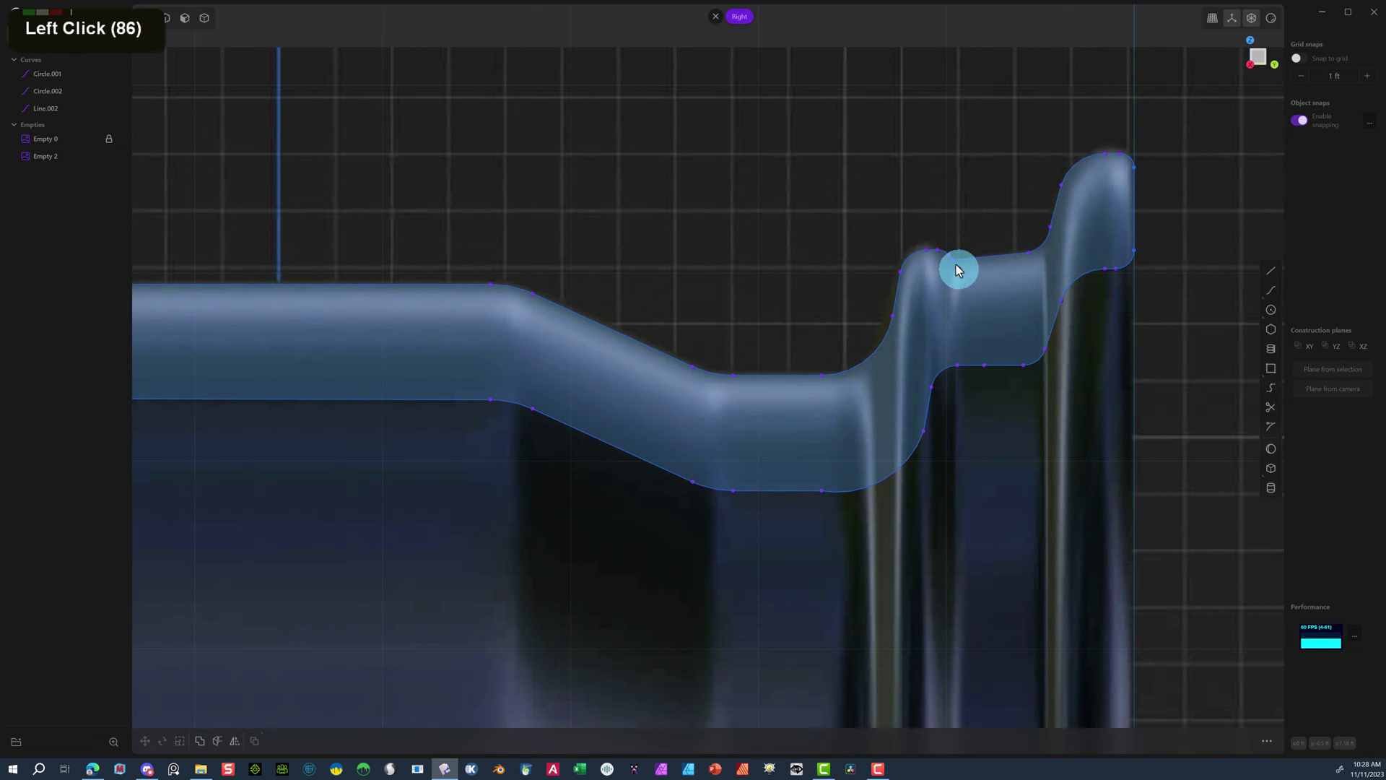
Delete the two fillet points between the right-hand ridge's crest and the start of the flat.
left_click(956, 248)
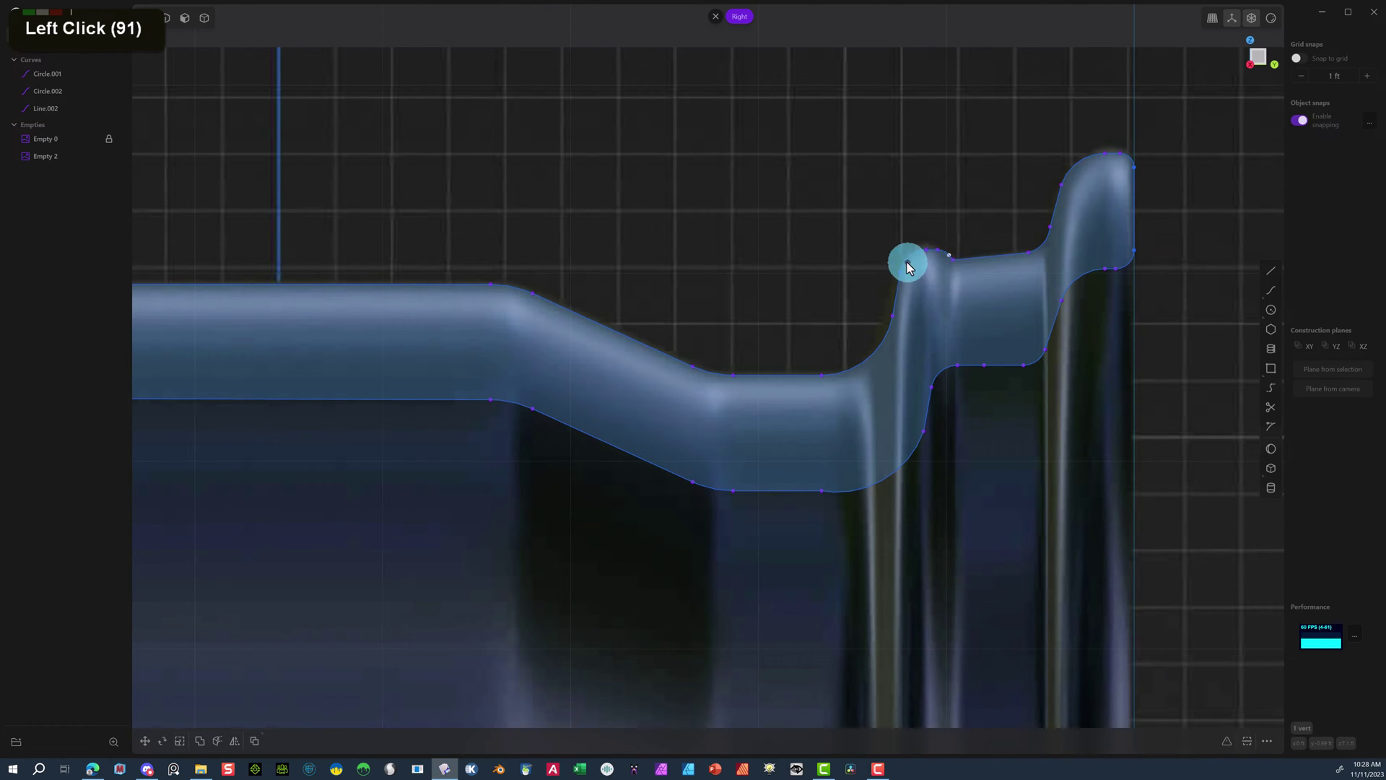
key("Delete")
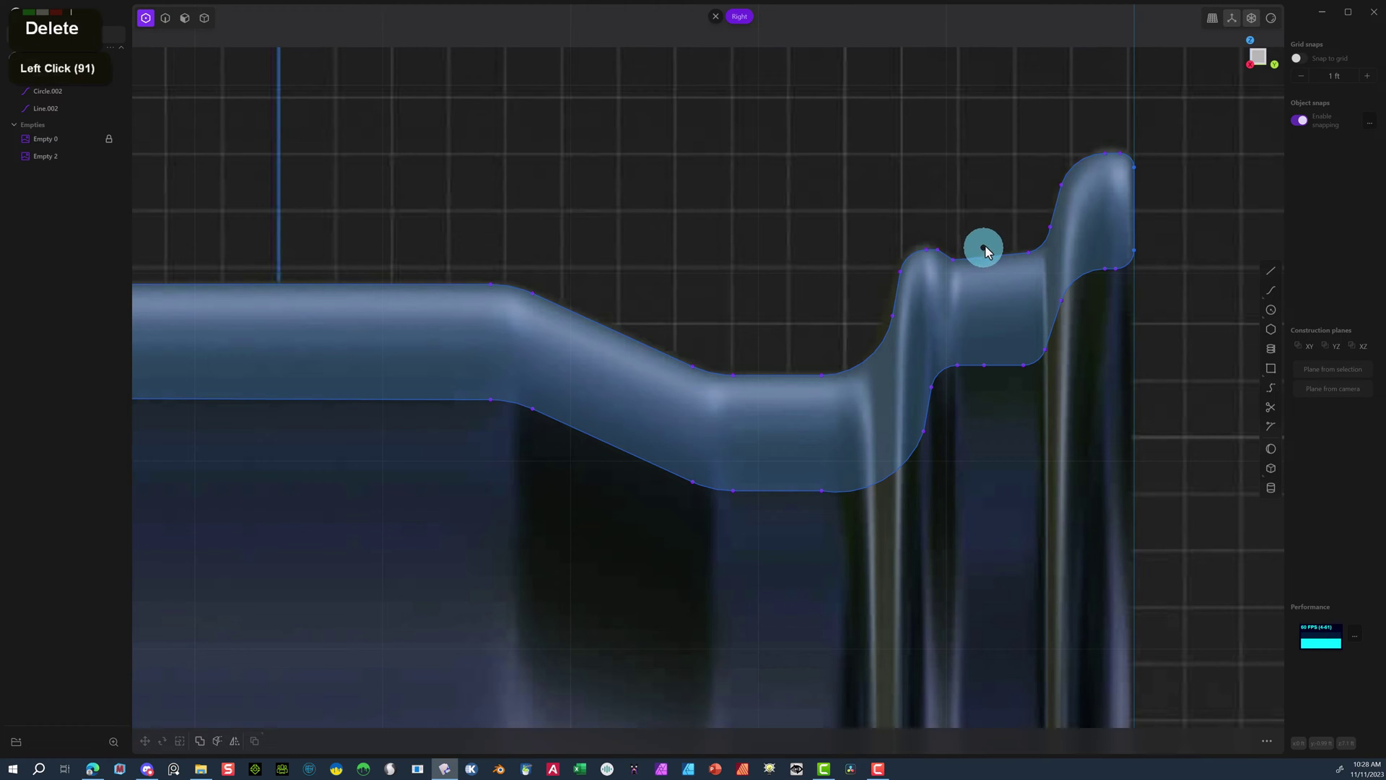
left_click(939, 251)
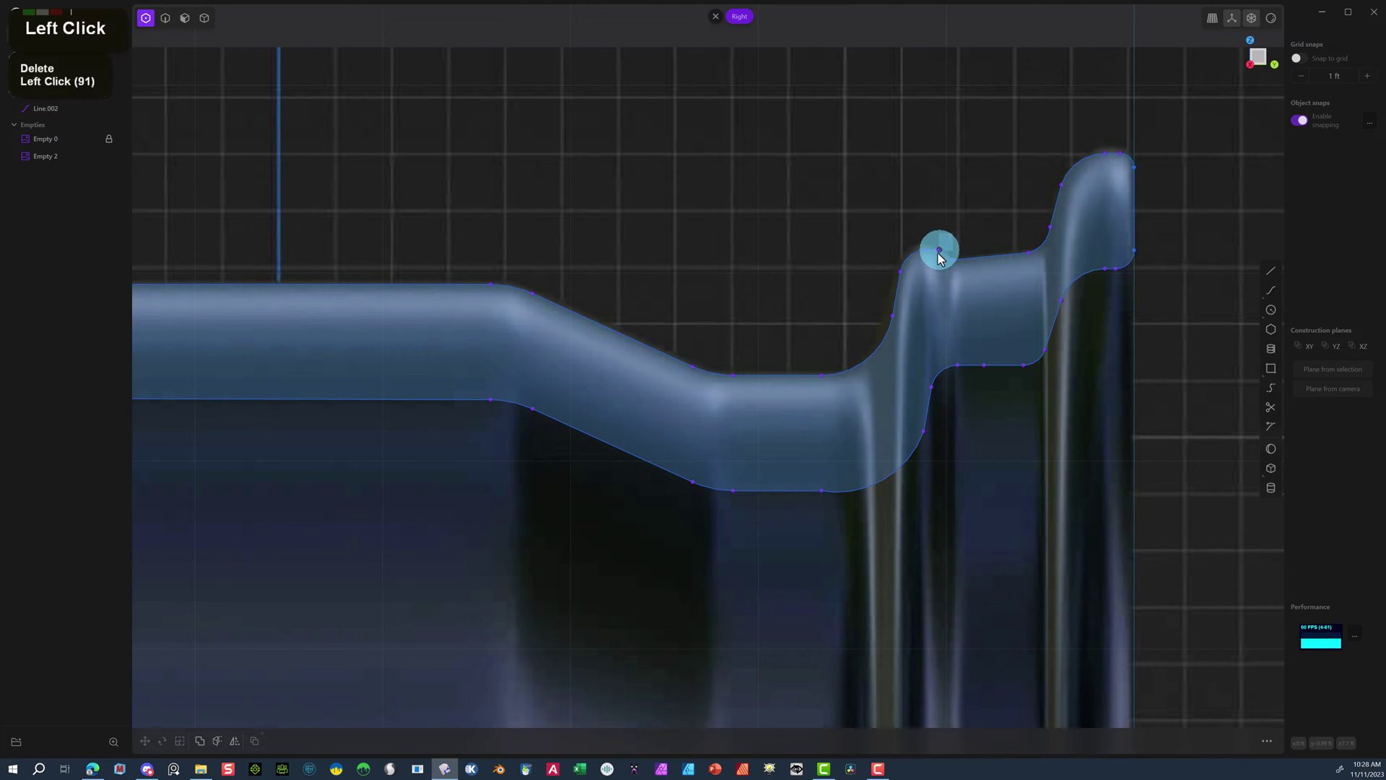
key("Delete")
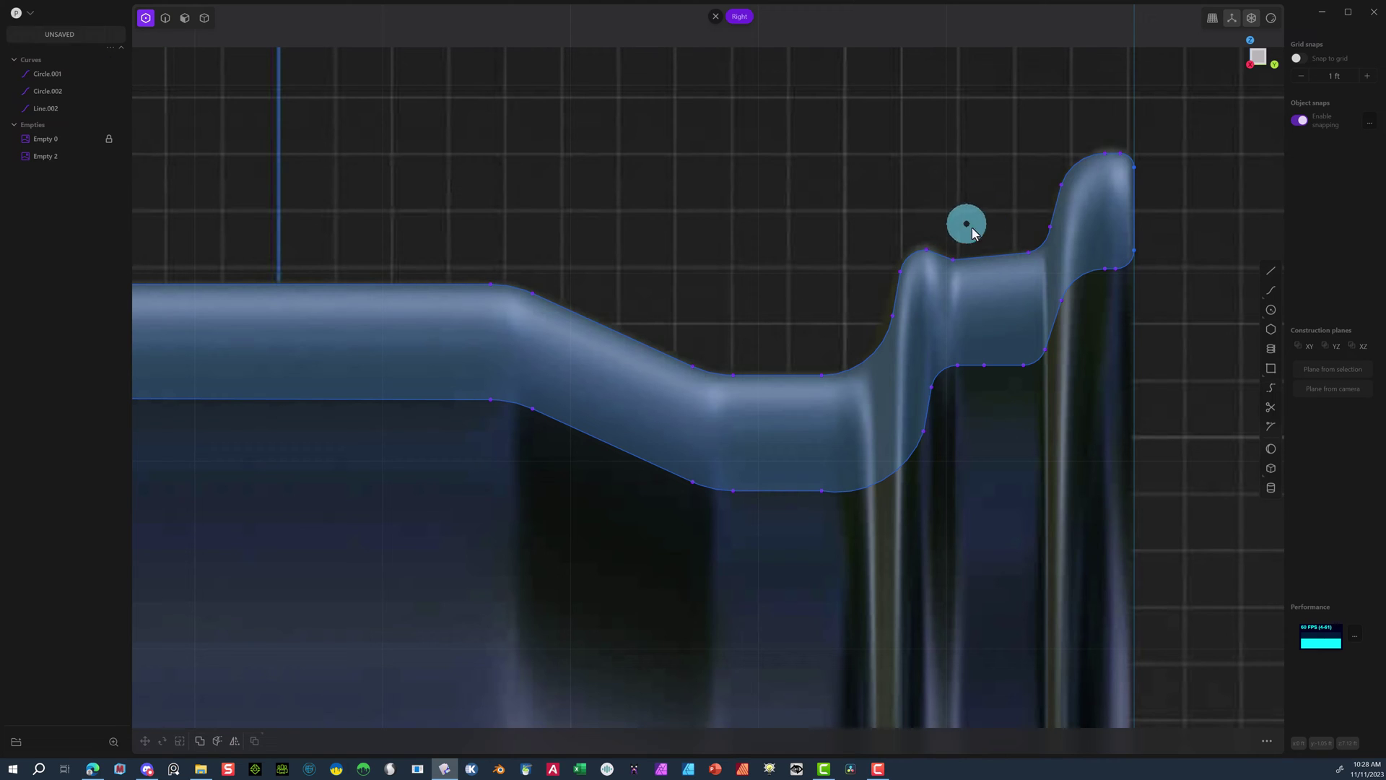
Move the flat's starting point beside the right-hand ridge down along Z by about 0.038 ft.
left_click_drag(979, 238, 943, 280)
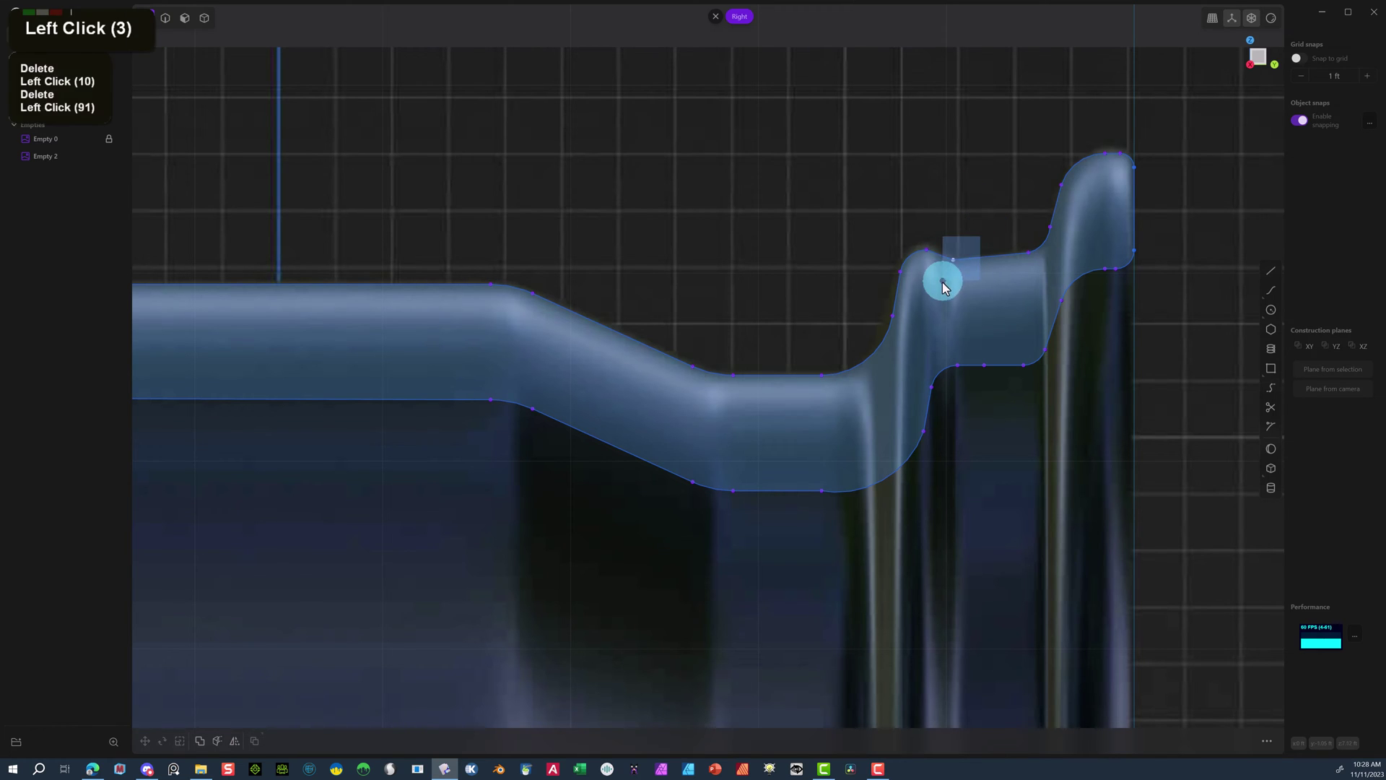
key("g")
left_click(954, 225)
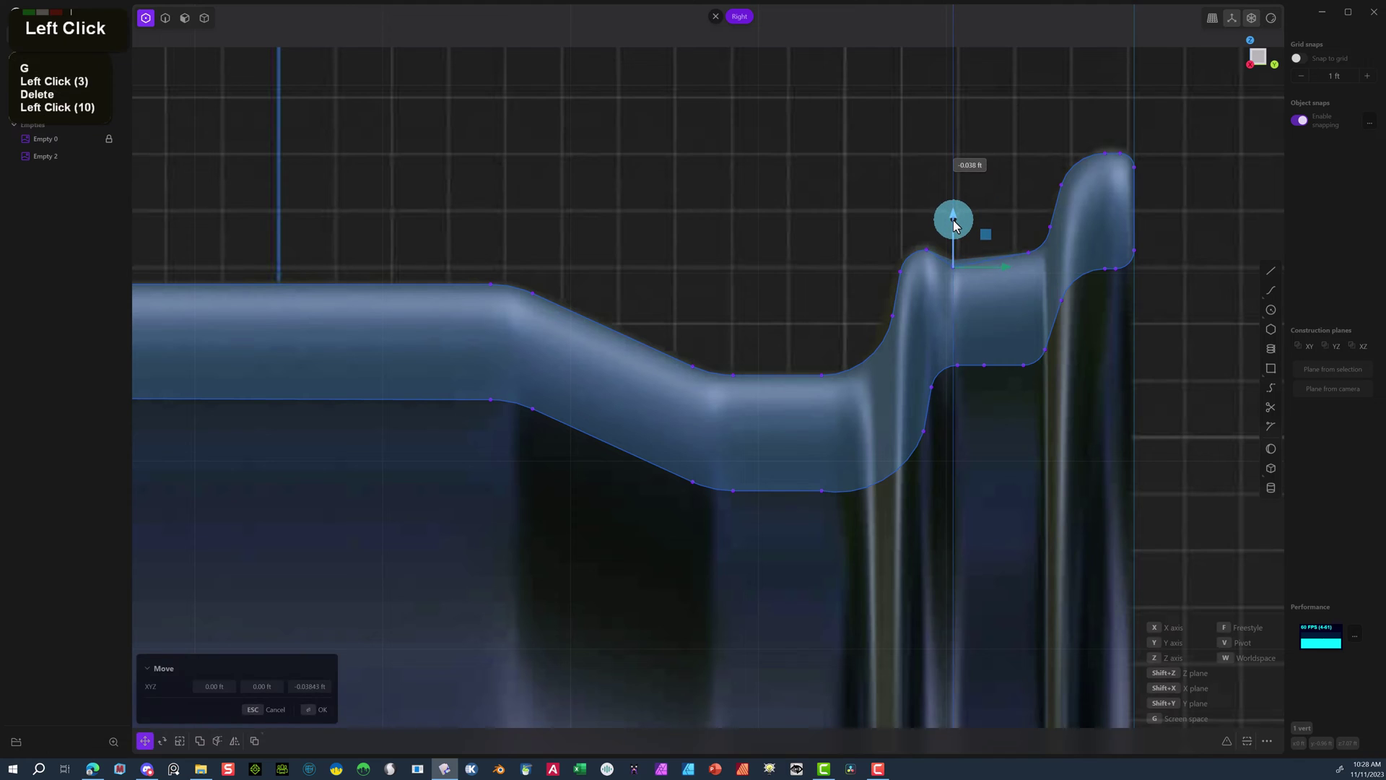
left_click(318, 710)
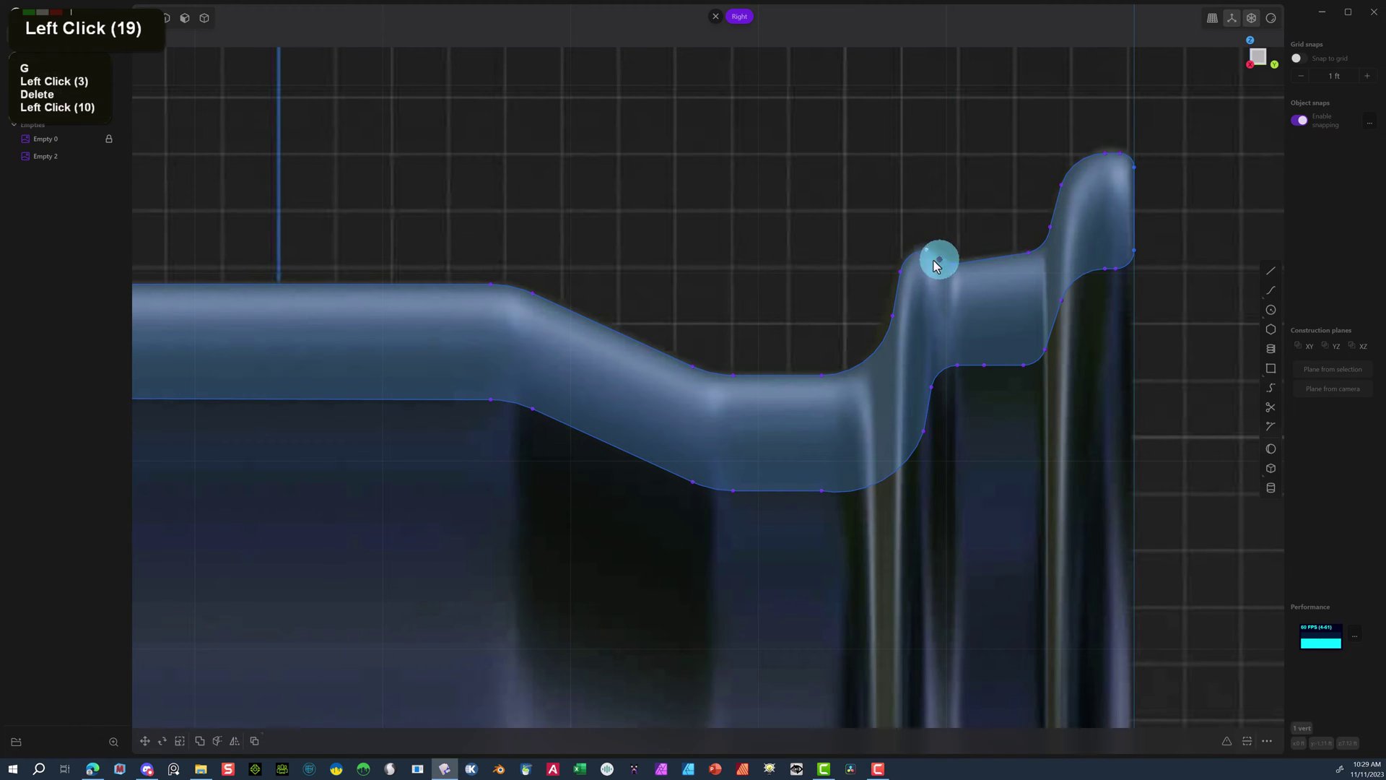
Move the crest point of the right-hand ridge up along Z by about 0.031 ft.
key("g")
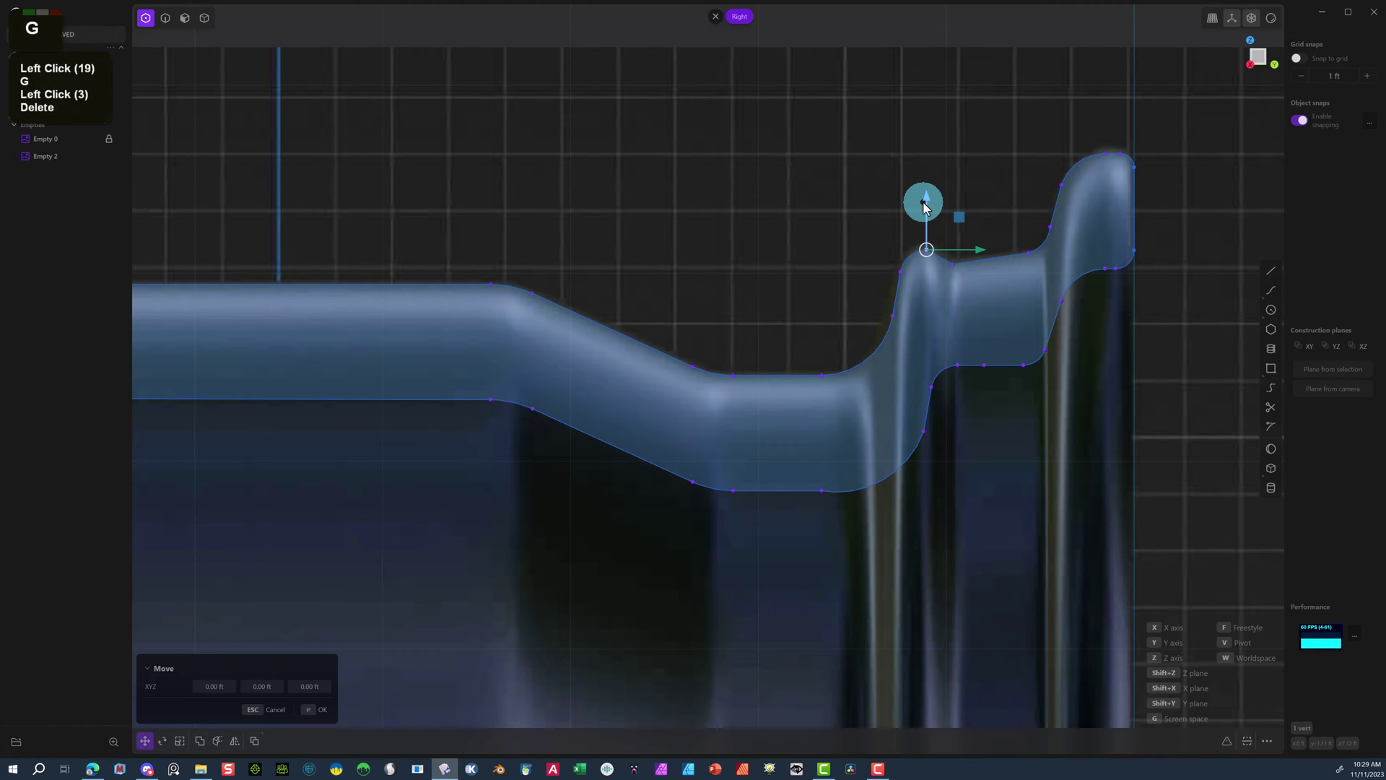
left_click(922, 211)
left_click(928, 200)
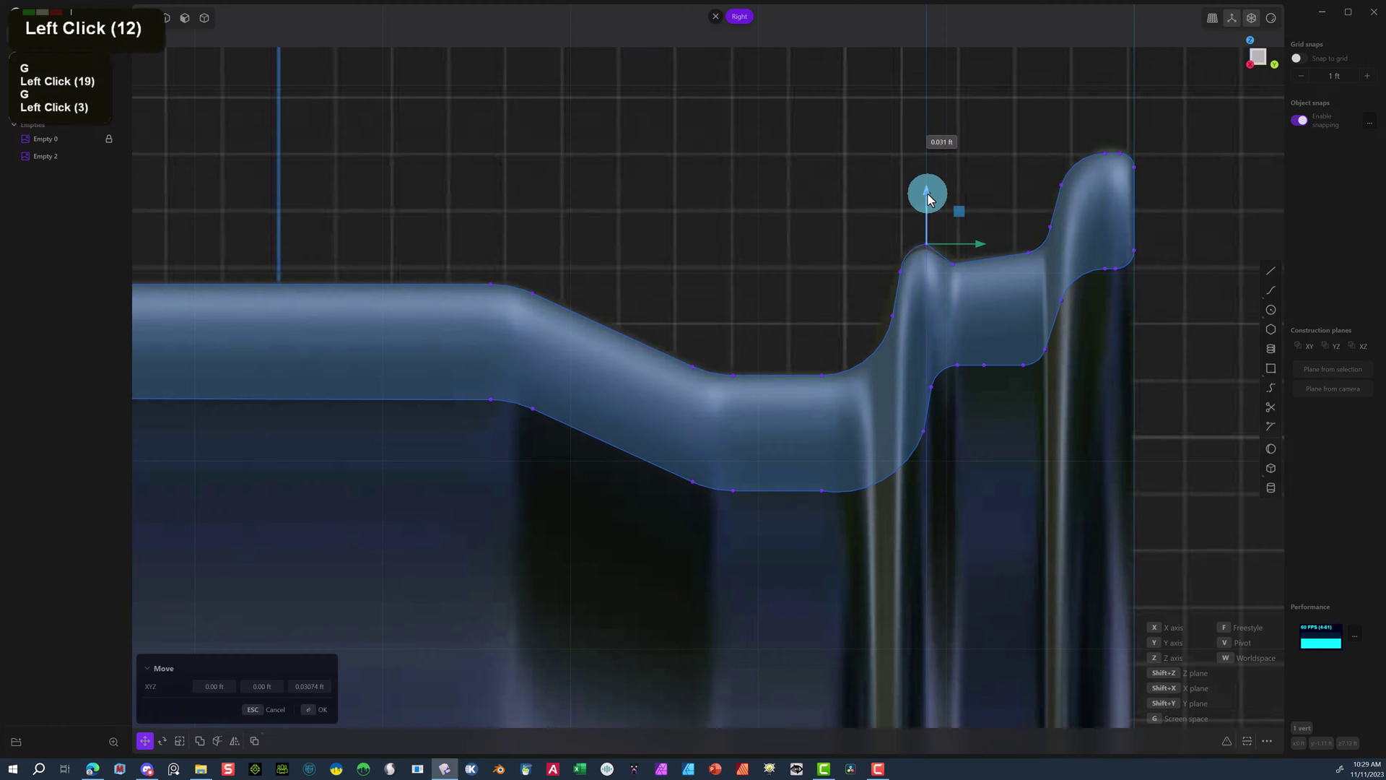
left_click(309, 713)
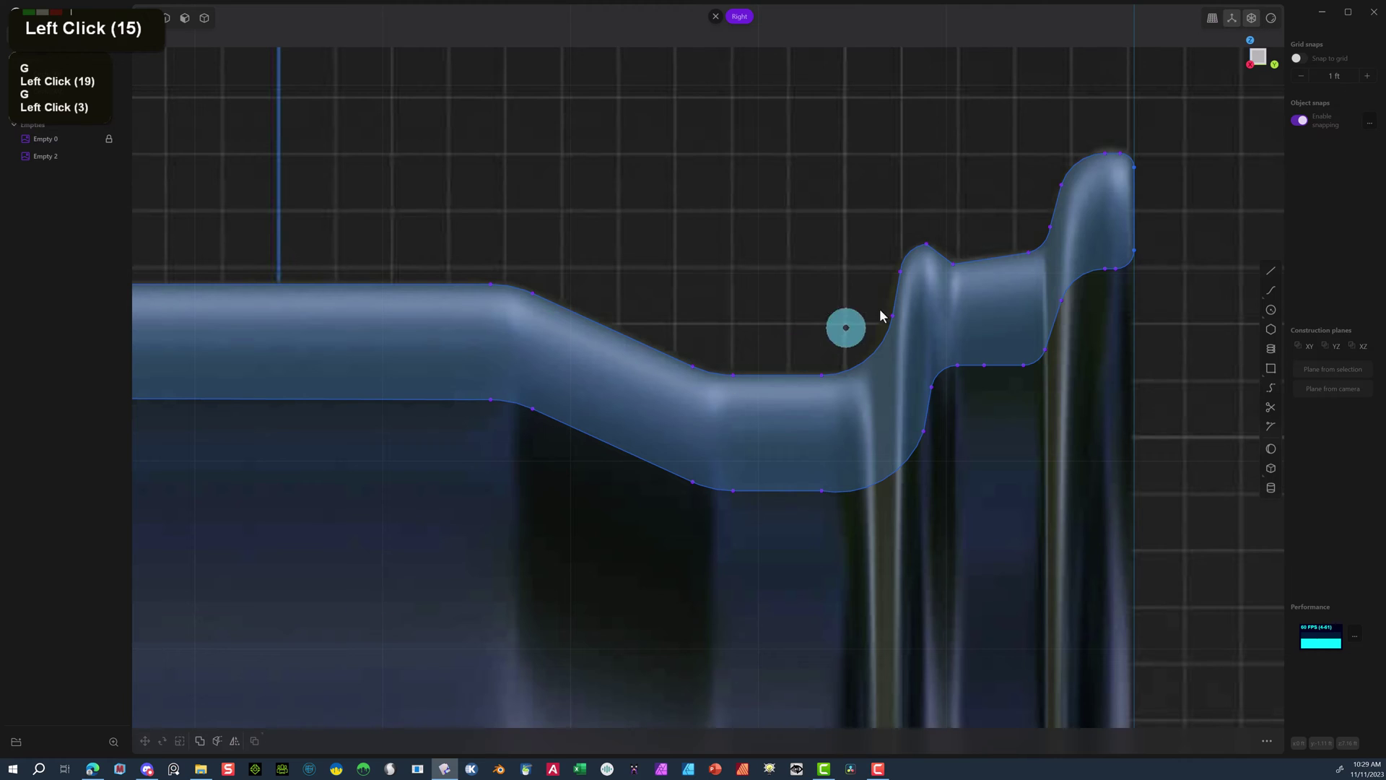
Fillet the corner where the right-hand ridge meets the flat with a distance of about 0.126 ft.
key("b")
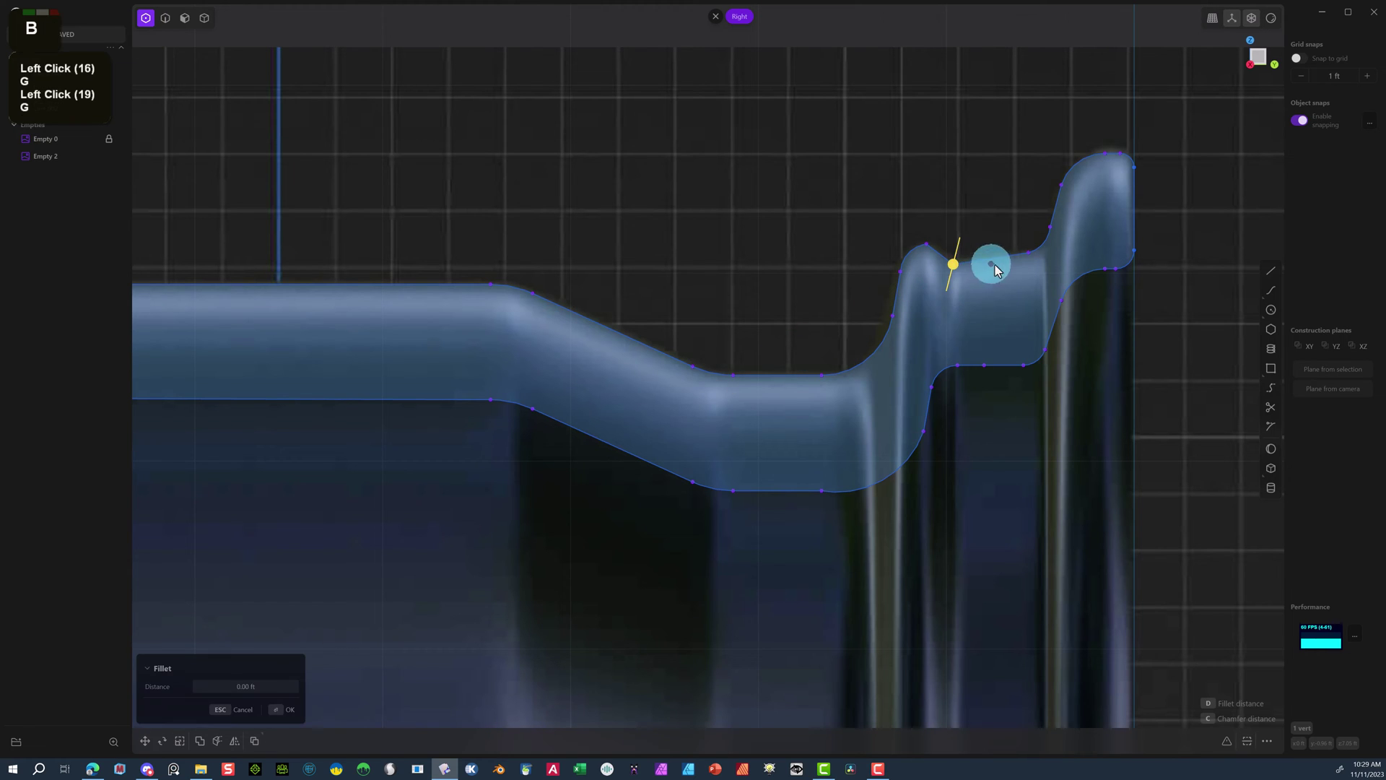
left_click_drag(955, 267, 972, 257)
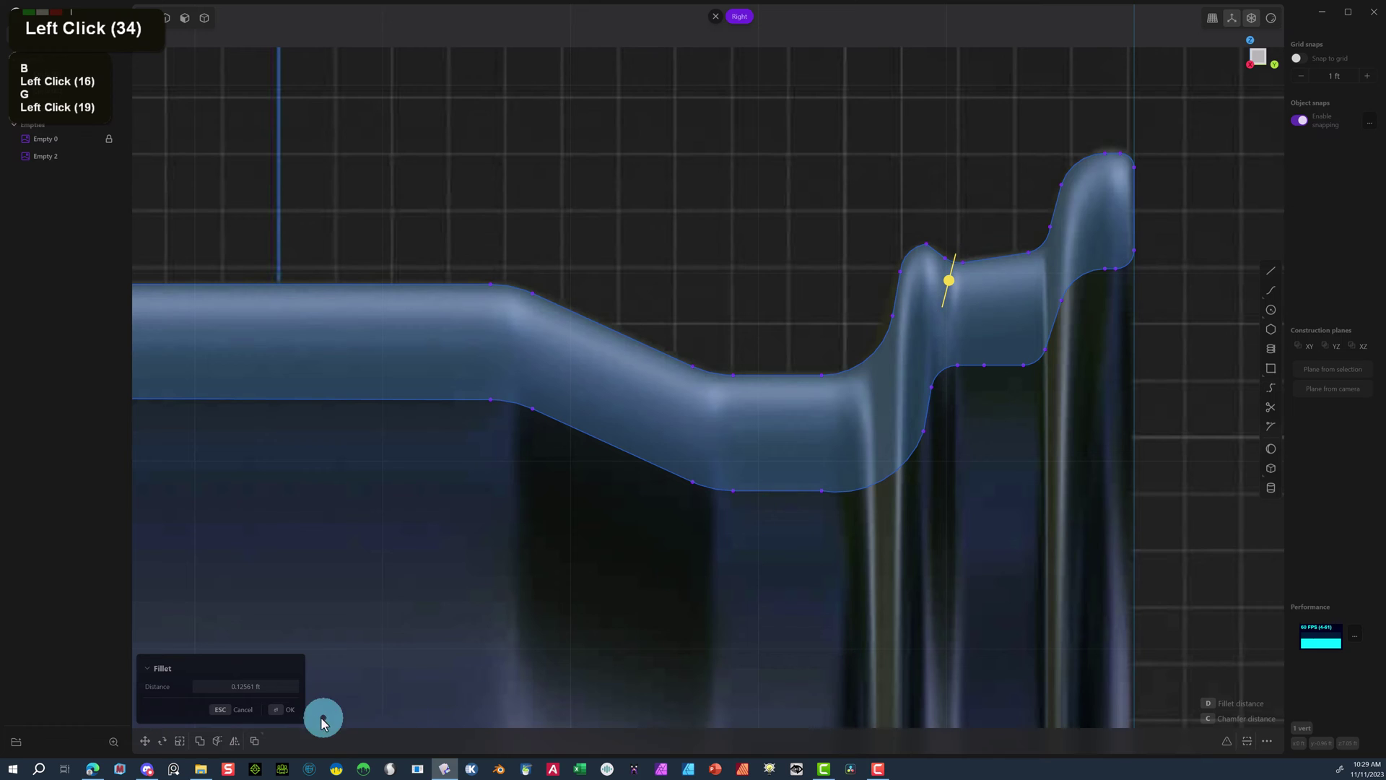
left_click(882, 246)
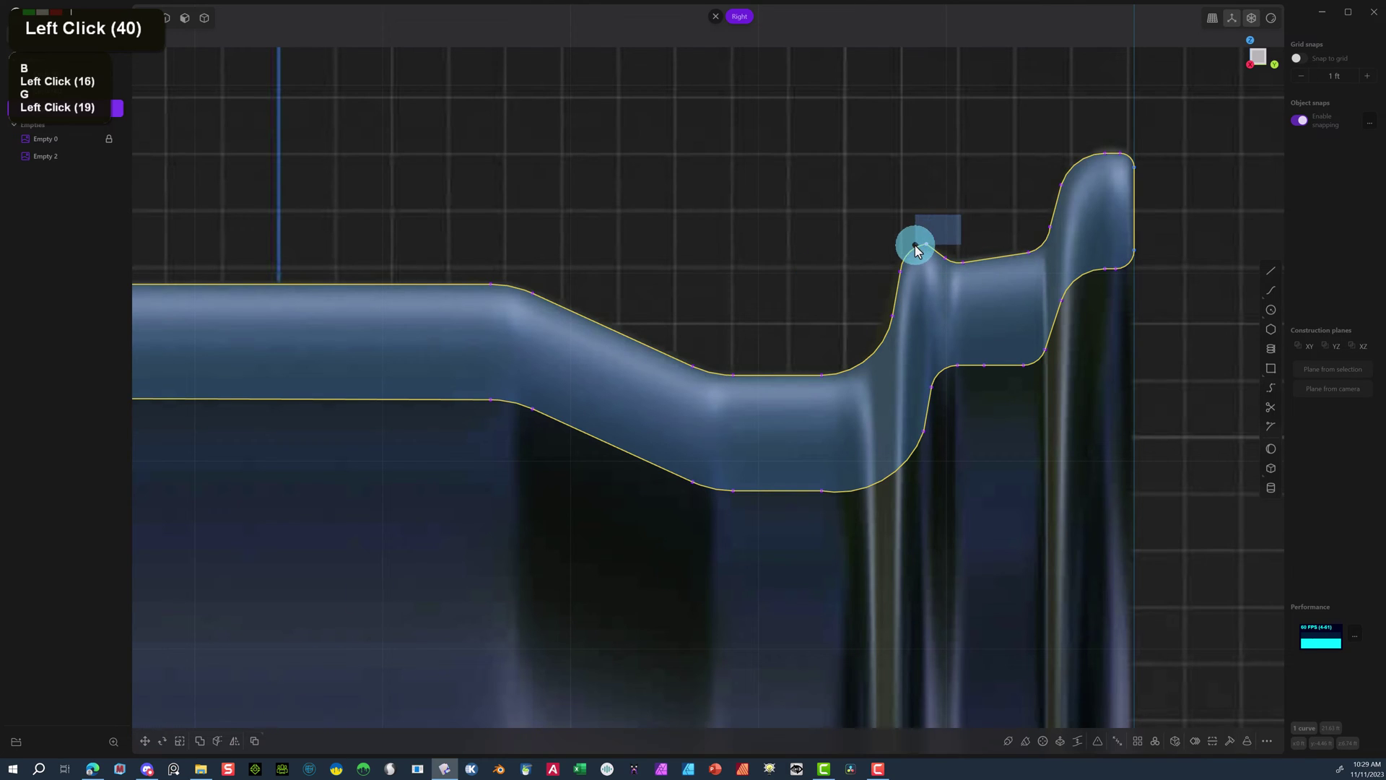
Fillet the crest point of the right-hand ridge with a distance of about 0.113 ft.
left_click(927, 245)
key("b")
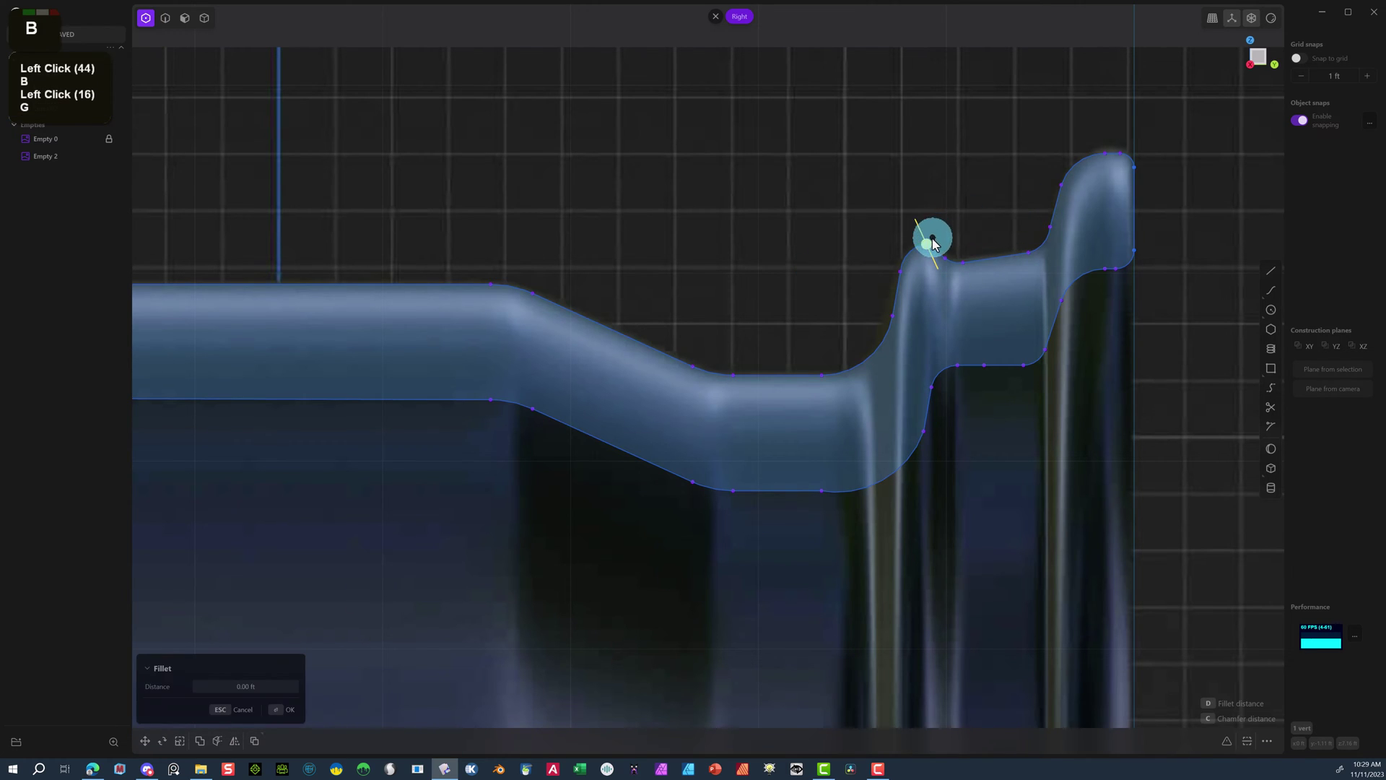
left_click_drag(932, 242, 944, 228)
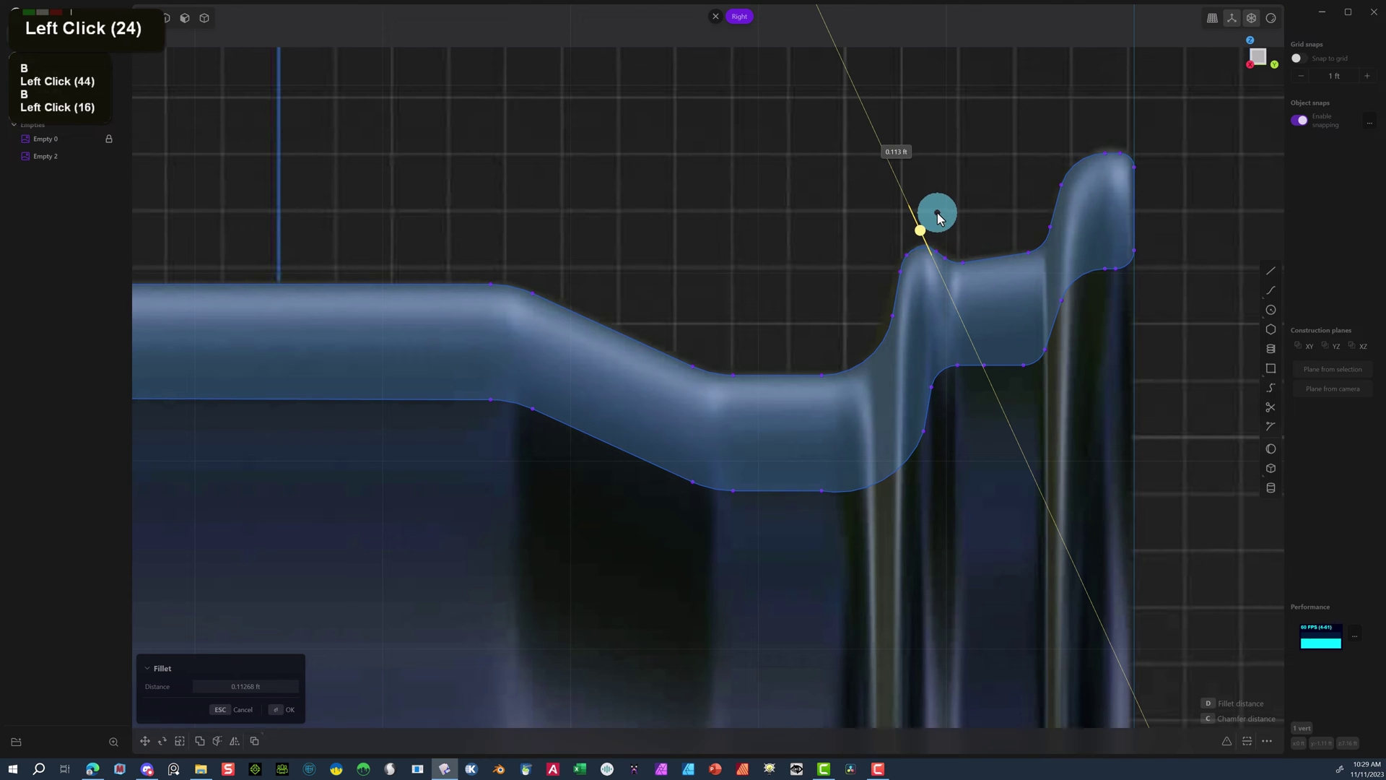
left_click(281, 711)
Draw a straight horizontal line along Y across the wheel's centre, extending well past both sides of the rim.
scroll(532, 477, "down", 10)
scroll(1289, 258, "up", 4)
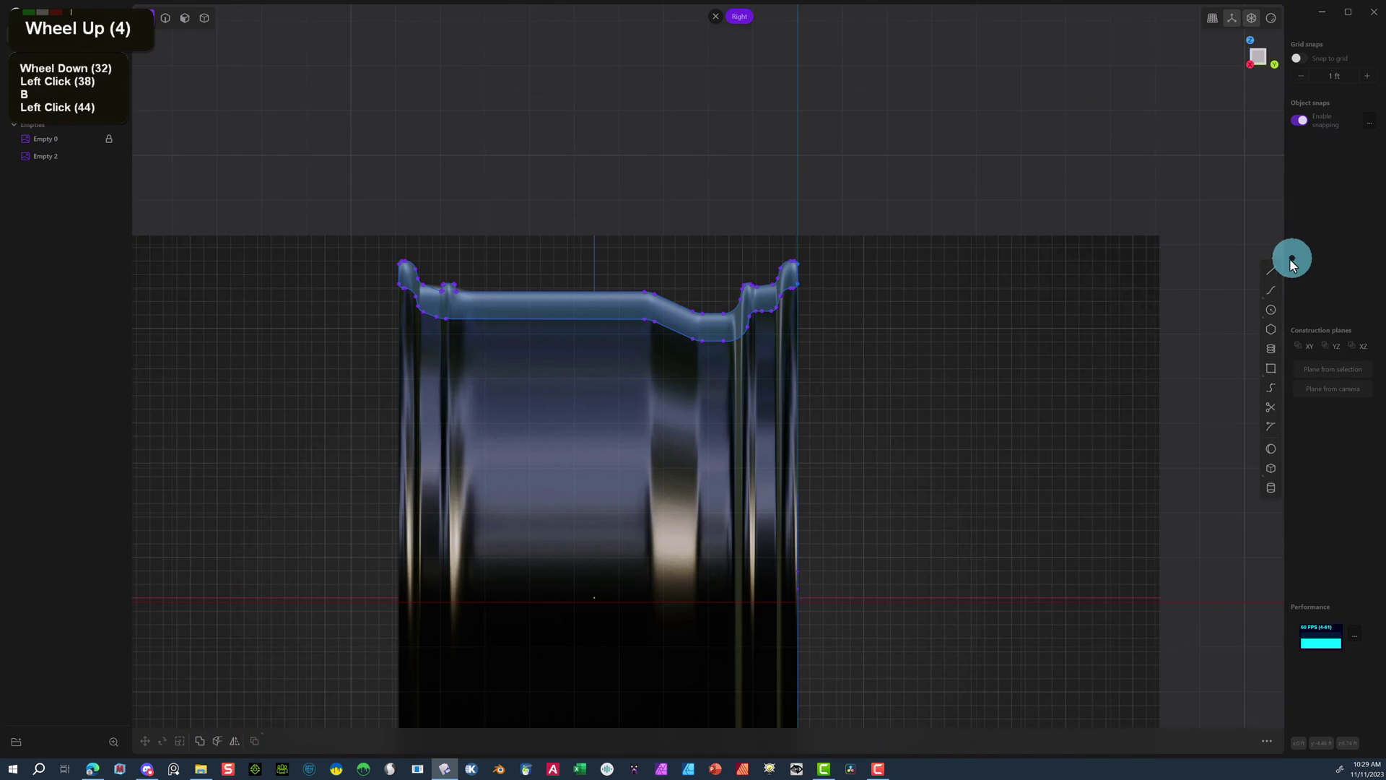
left_click(1272, 271)
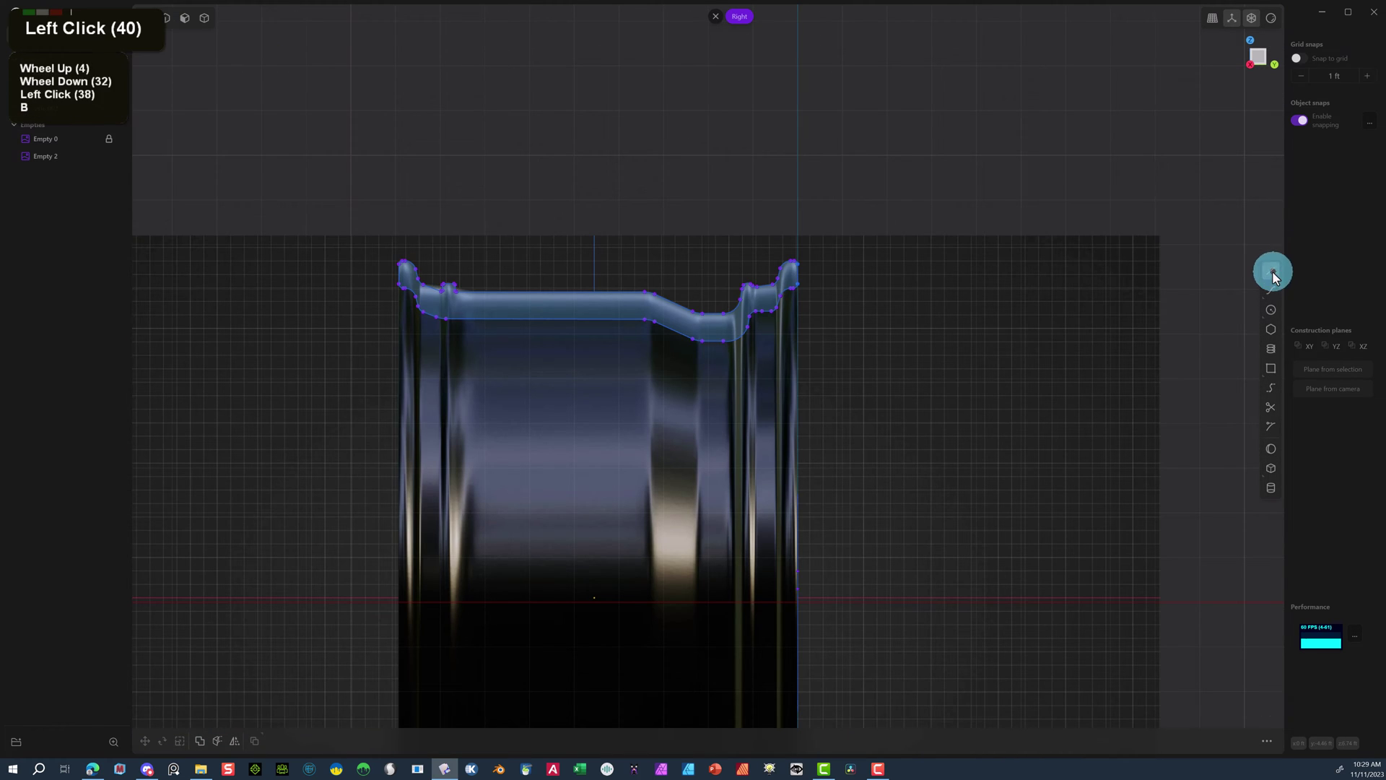
left_click(310, 603)
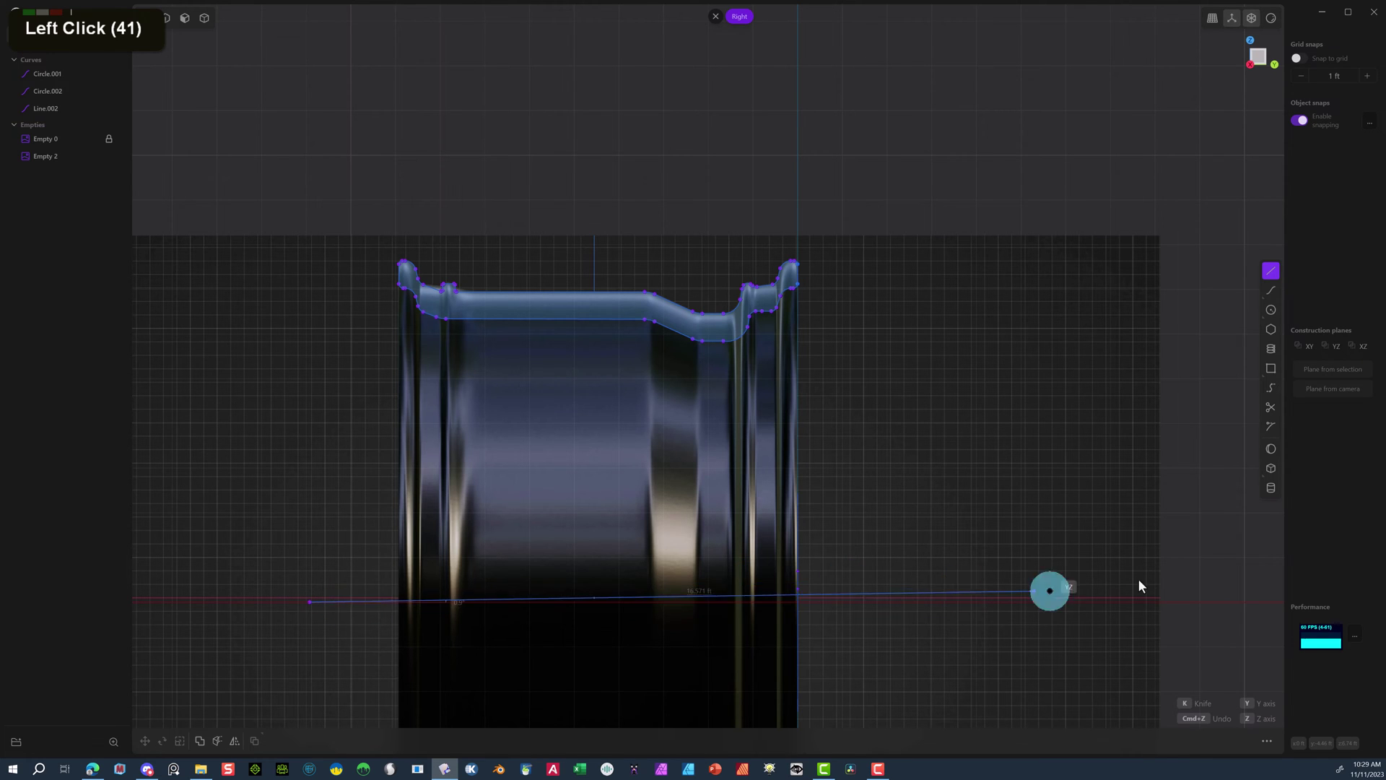
left_click(1047, 606)
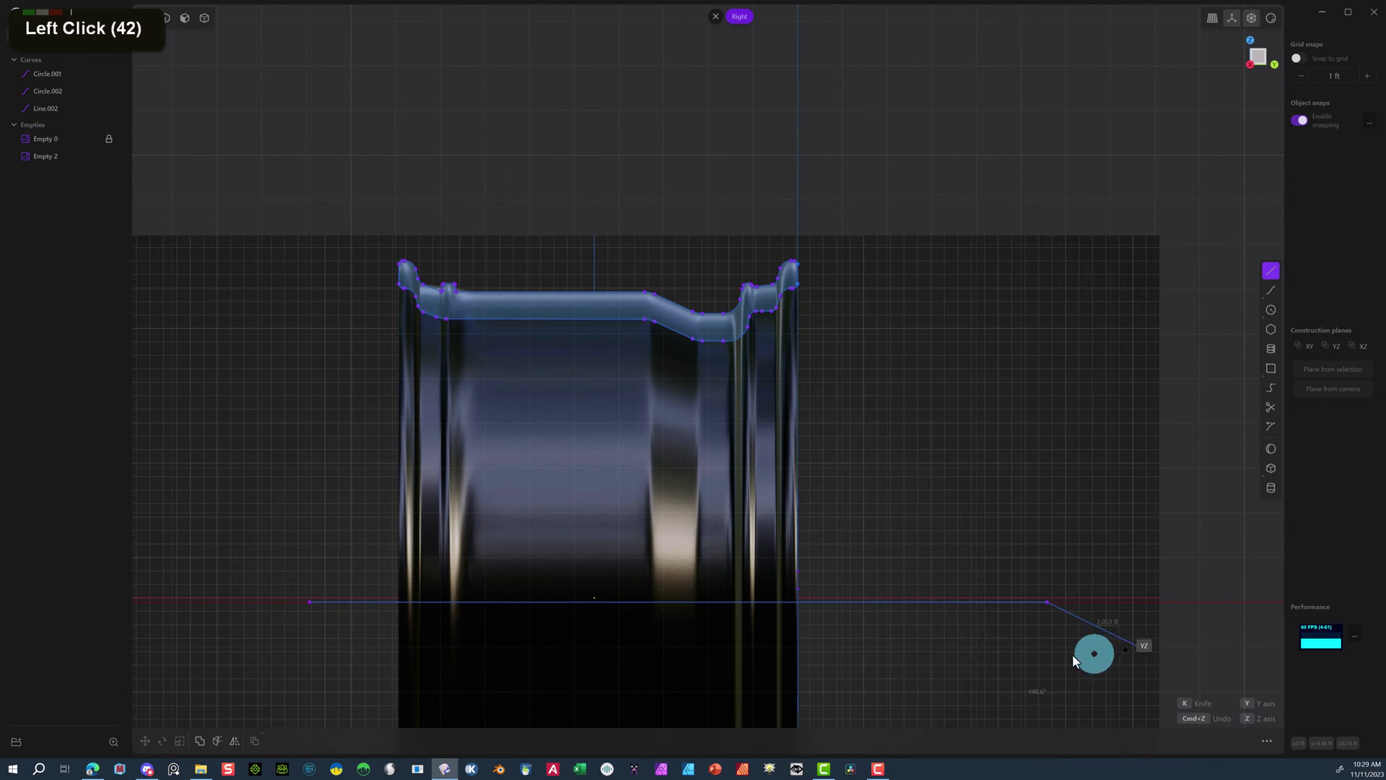
right_click(1036, 641)
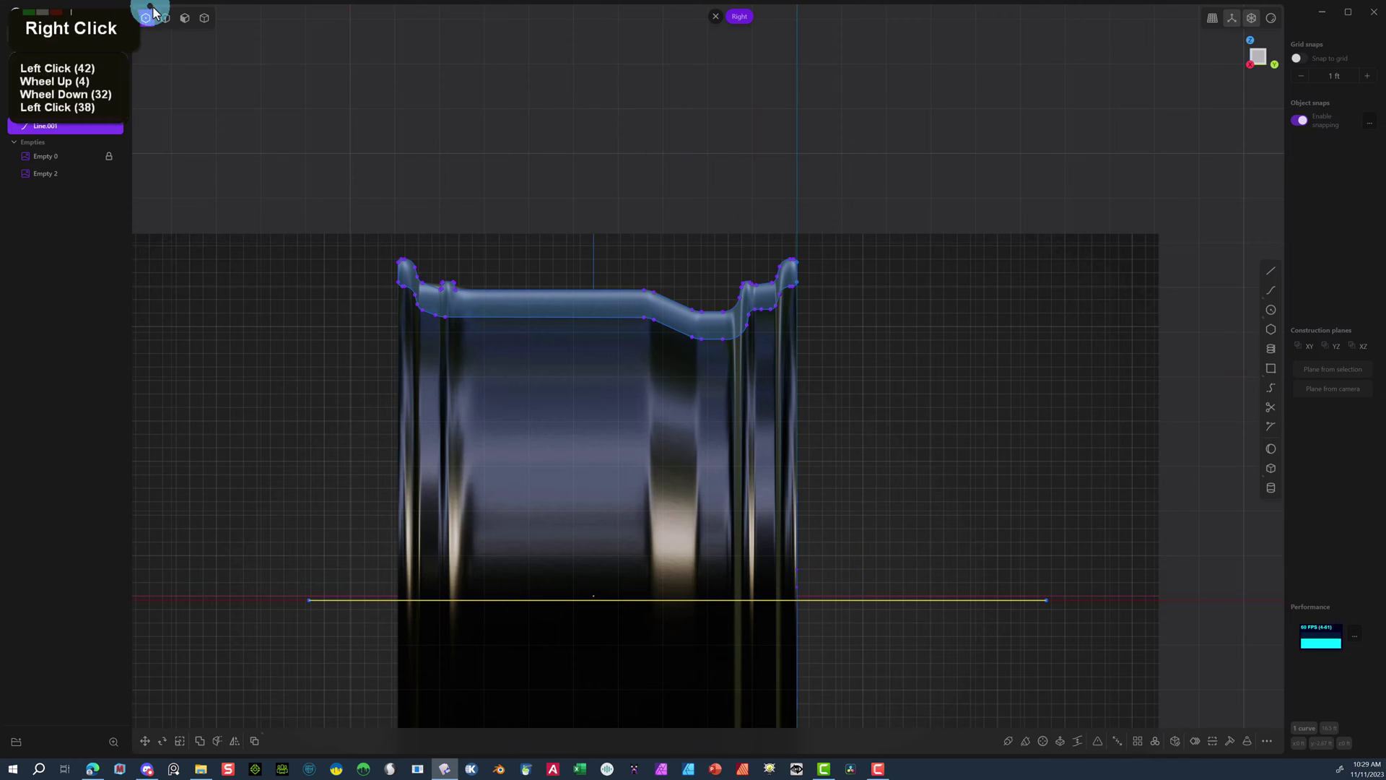
Revolve the closed barrel section 360 degrees about the wheel's centre axis, from the origin along the horizontal line.
left_click(185, 17)
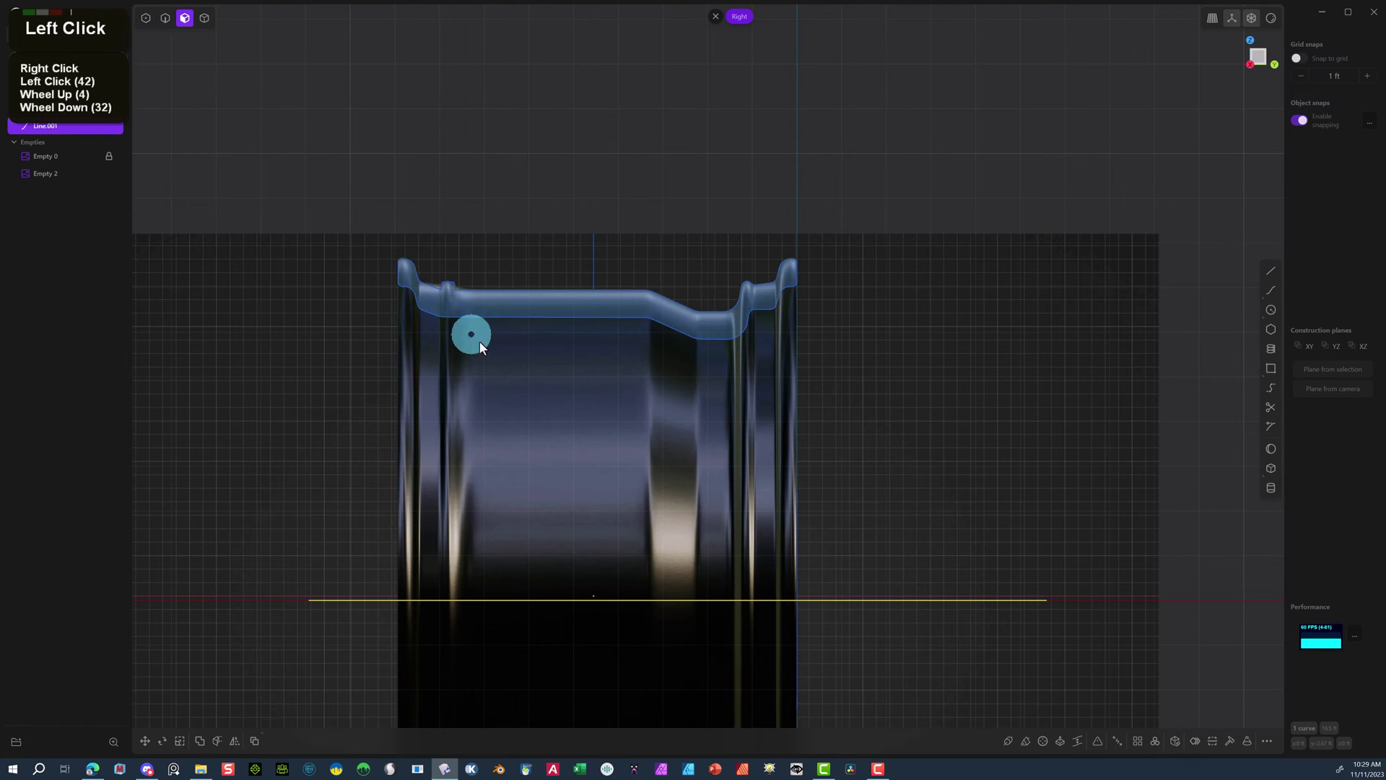
left_click(534, 302)
key("e")
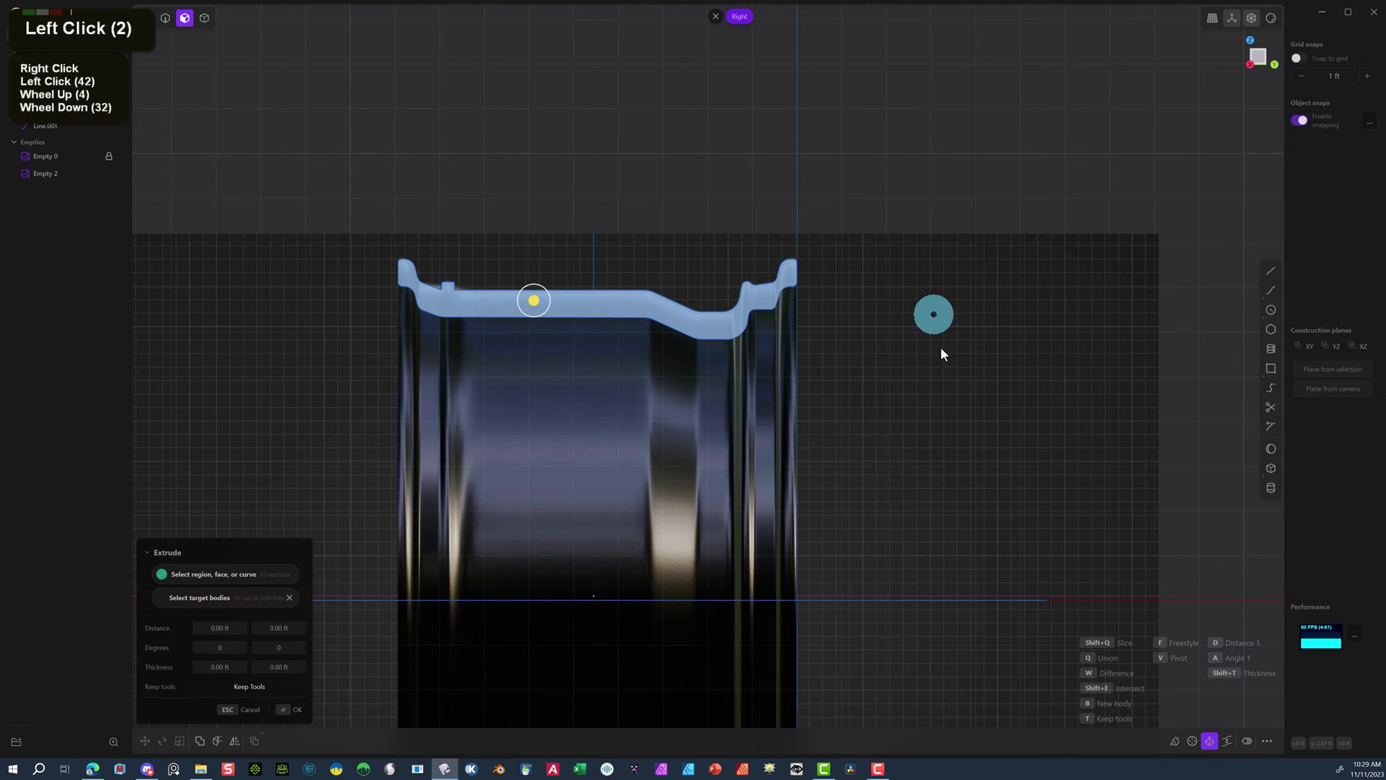
left_click(1194, 743)
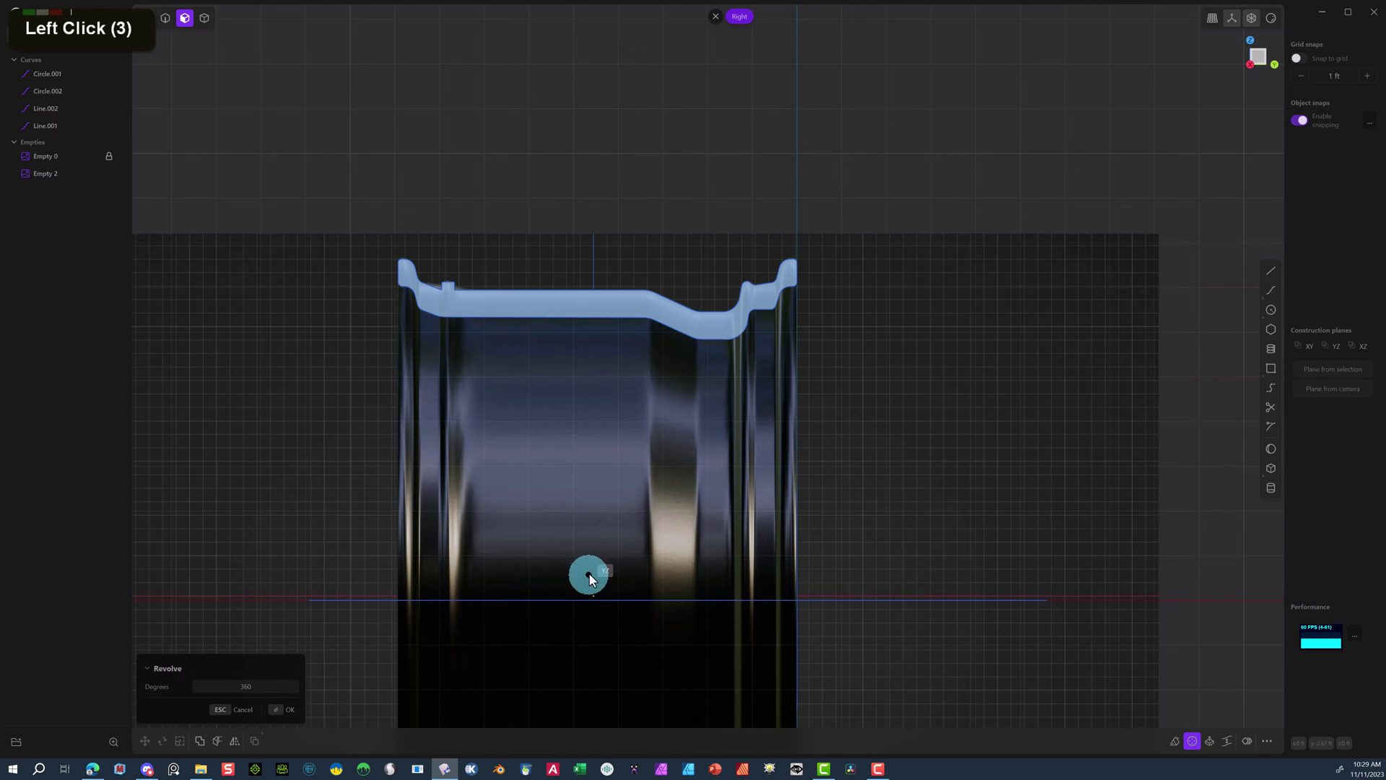
middle_click_drag(590, 577, 794, 522)
scroll(817, 574, "up", 2)
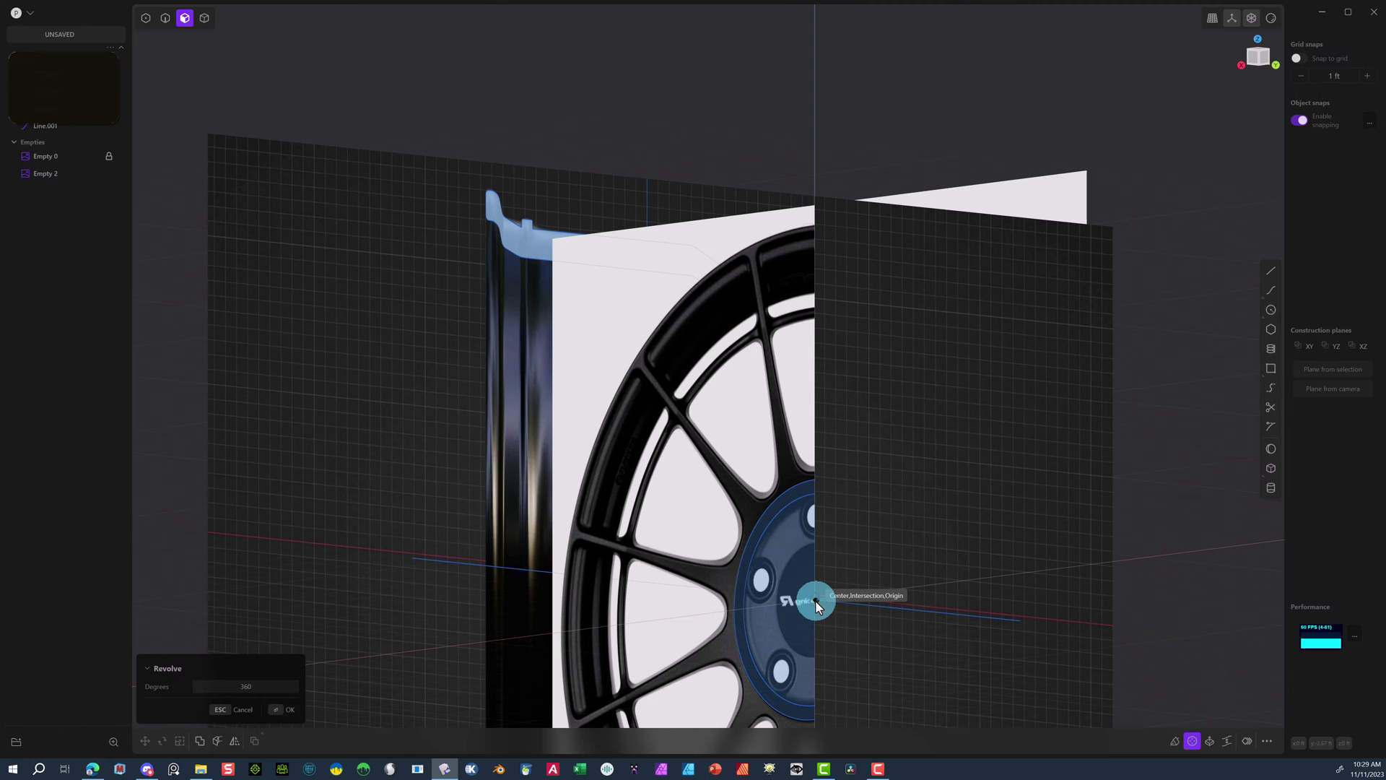
left_click(816, 600)
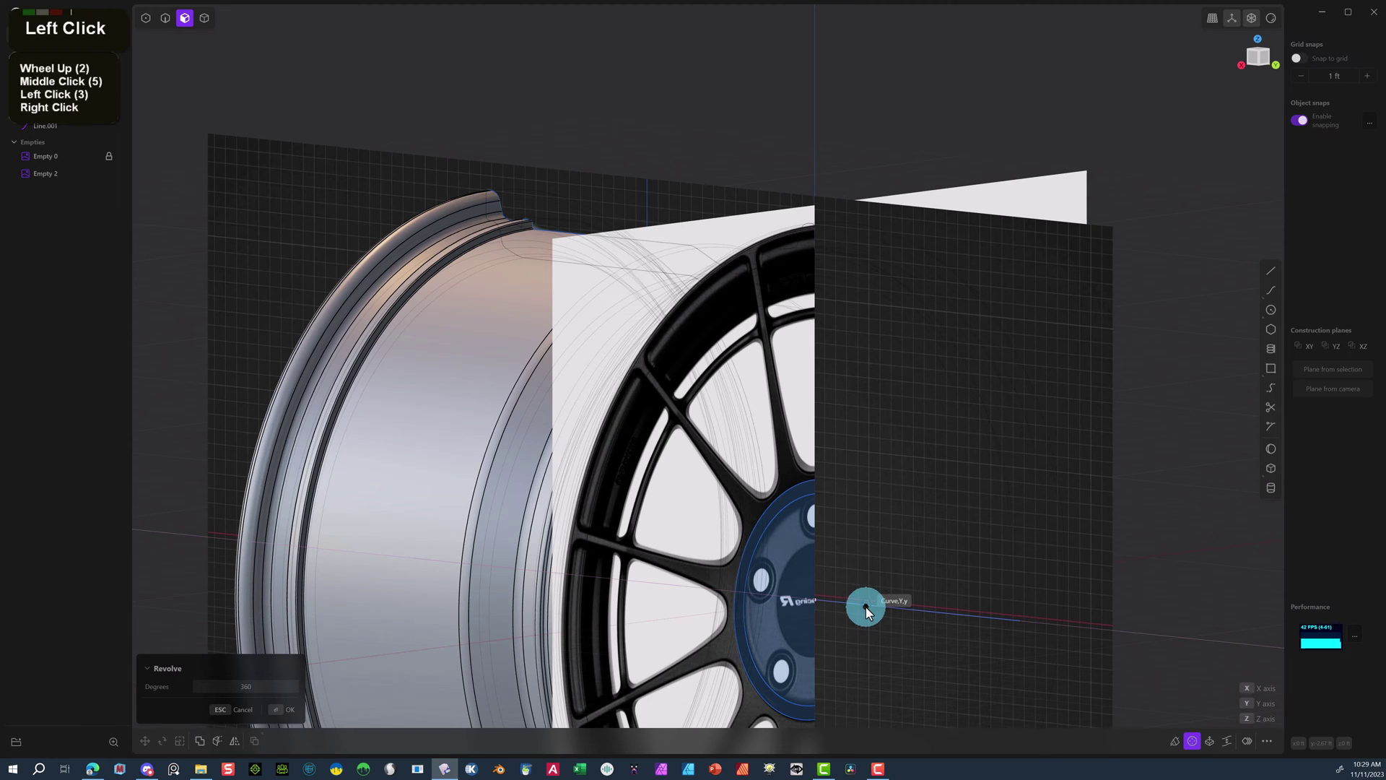
left_click(865, 608)
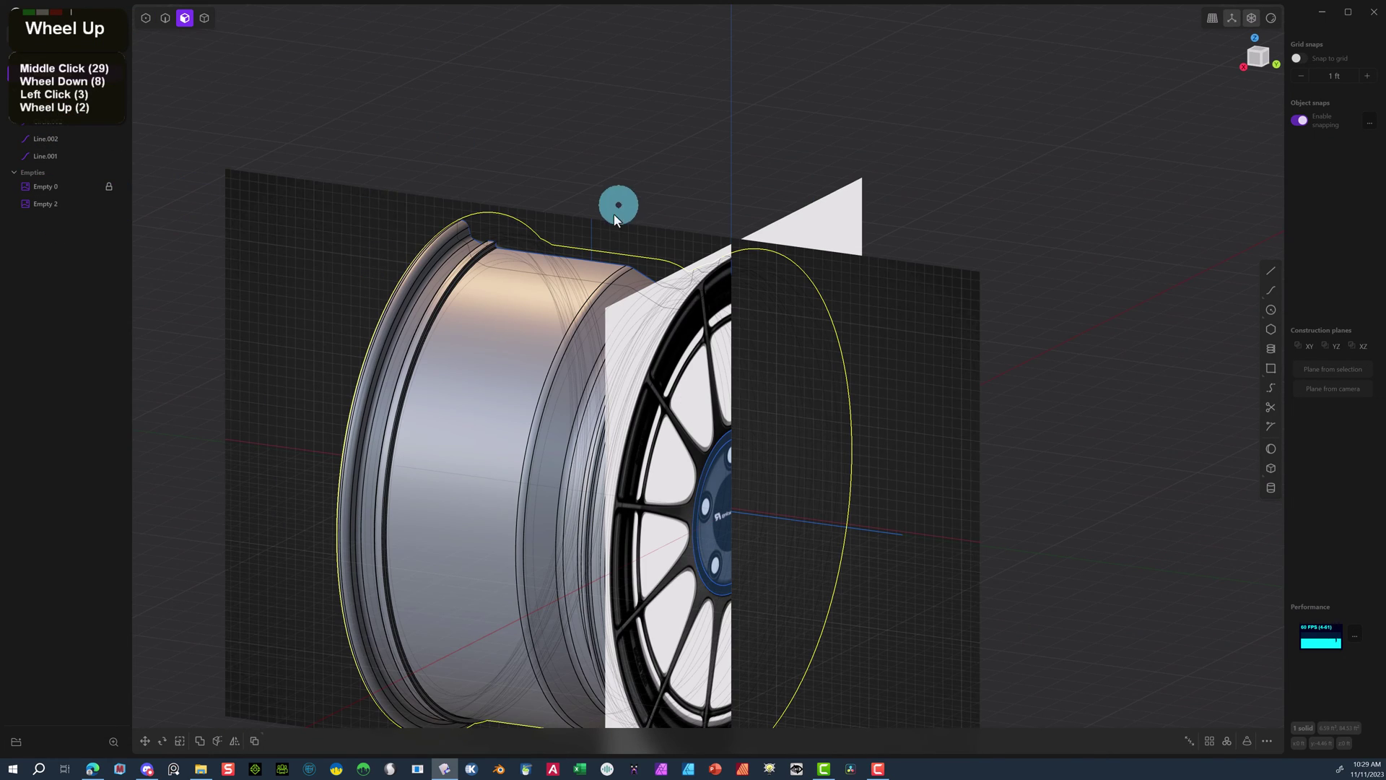
Hide both reference images, Empty 0 and Empty 2, and lock Empty 2.
left_click(67, 74)
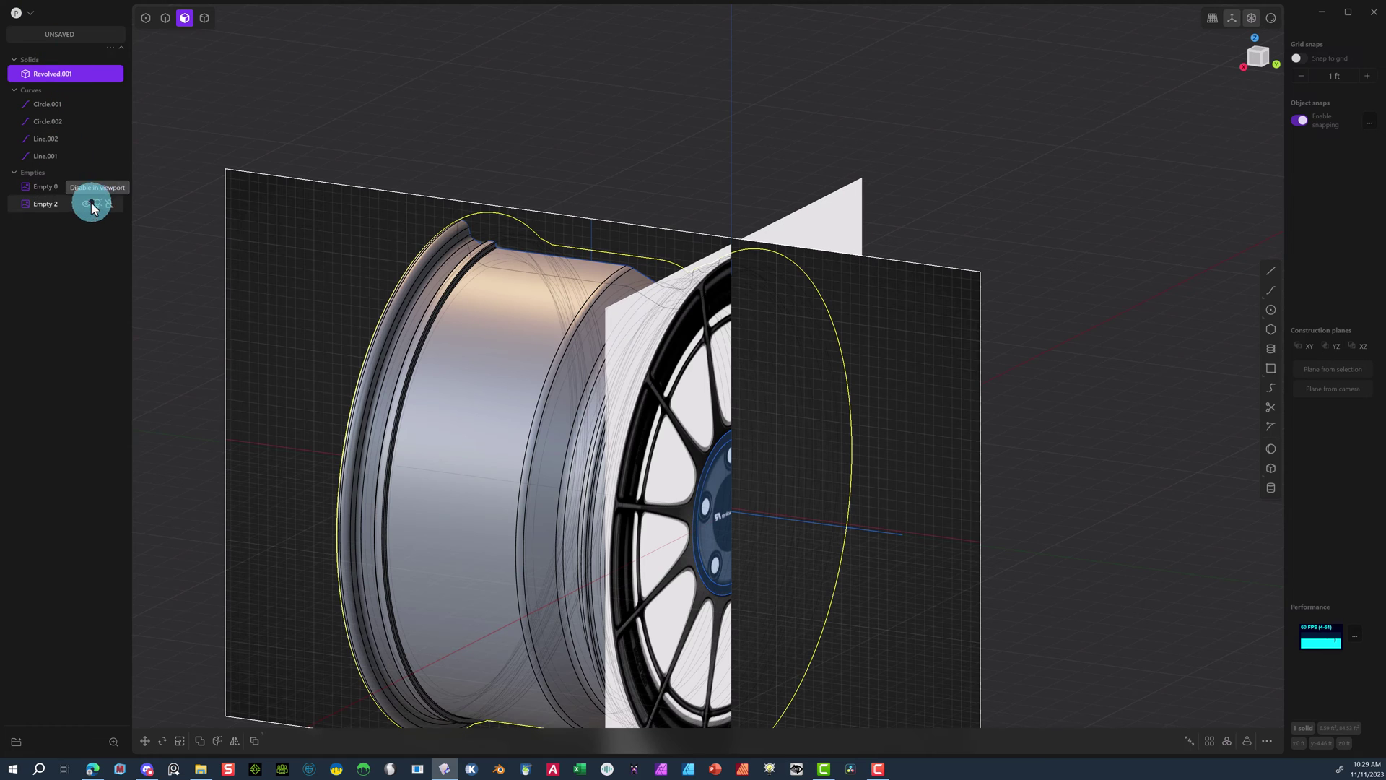
left_click(111, 206)
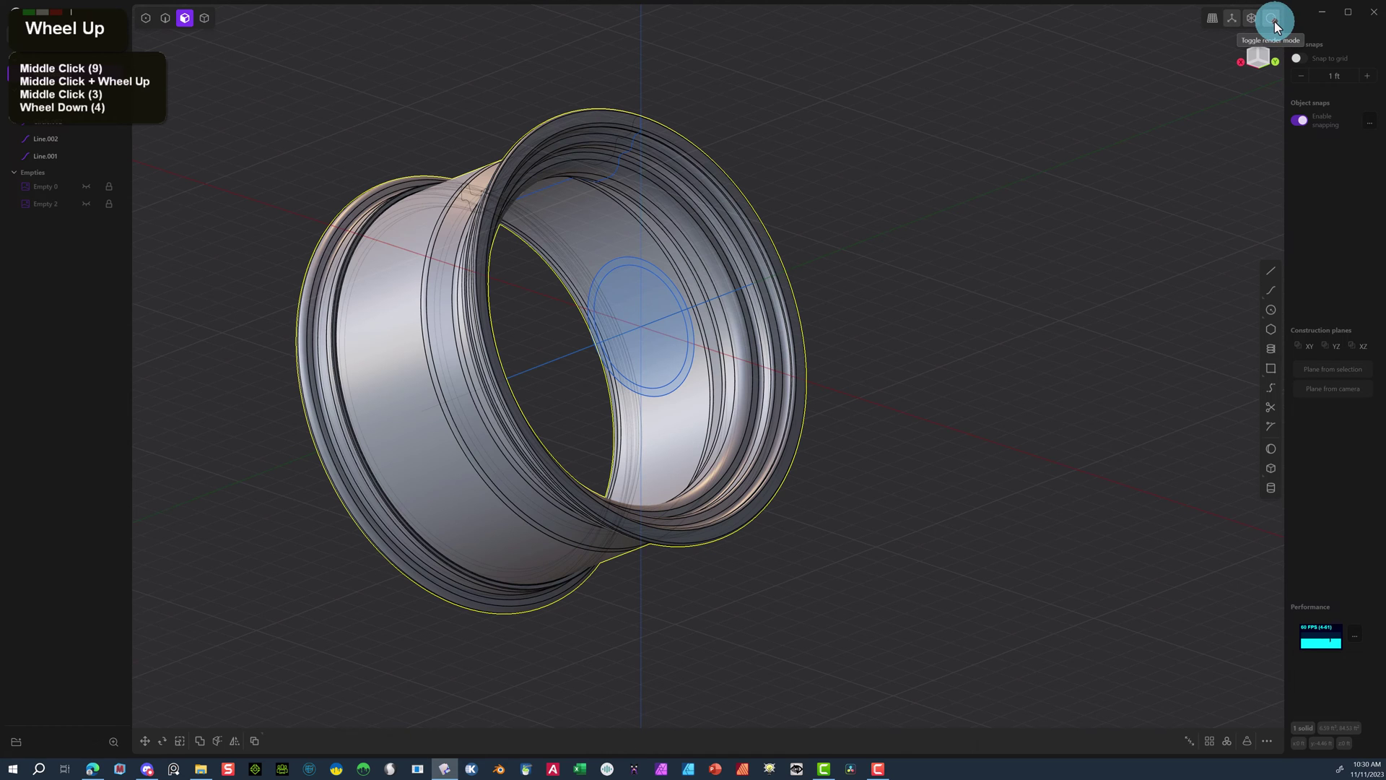
Turn off edge display in the render mode options so the revolved rim shows only its shaded faces.
right_click(1275, 20)
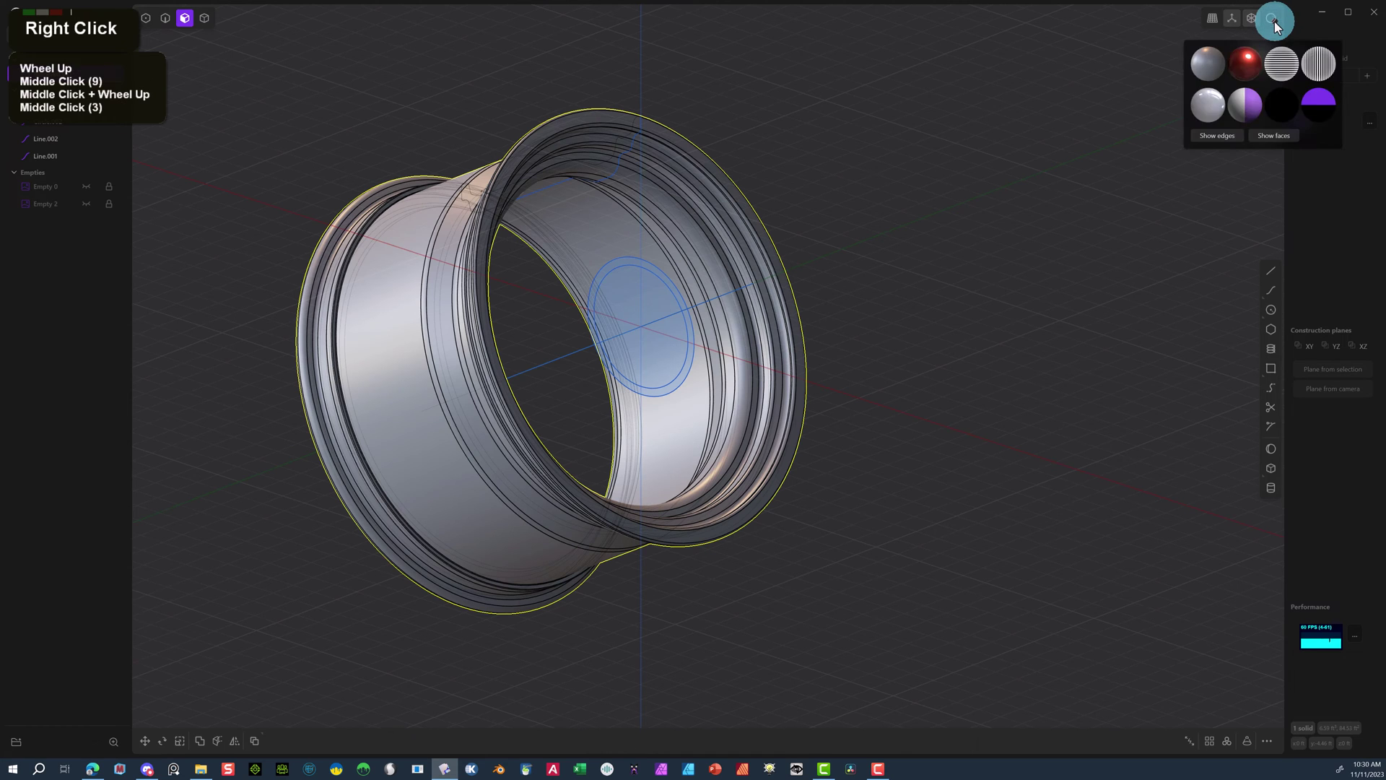
left_click(1218, 123)
scroll(686, 105, "up", 17)
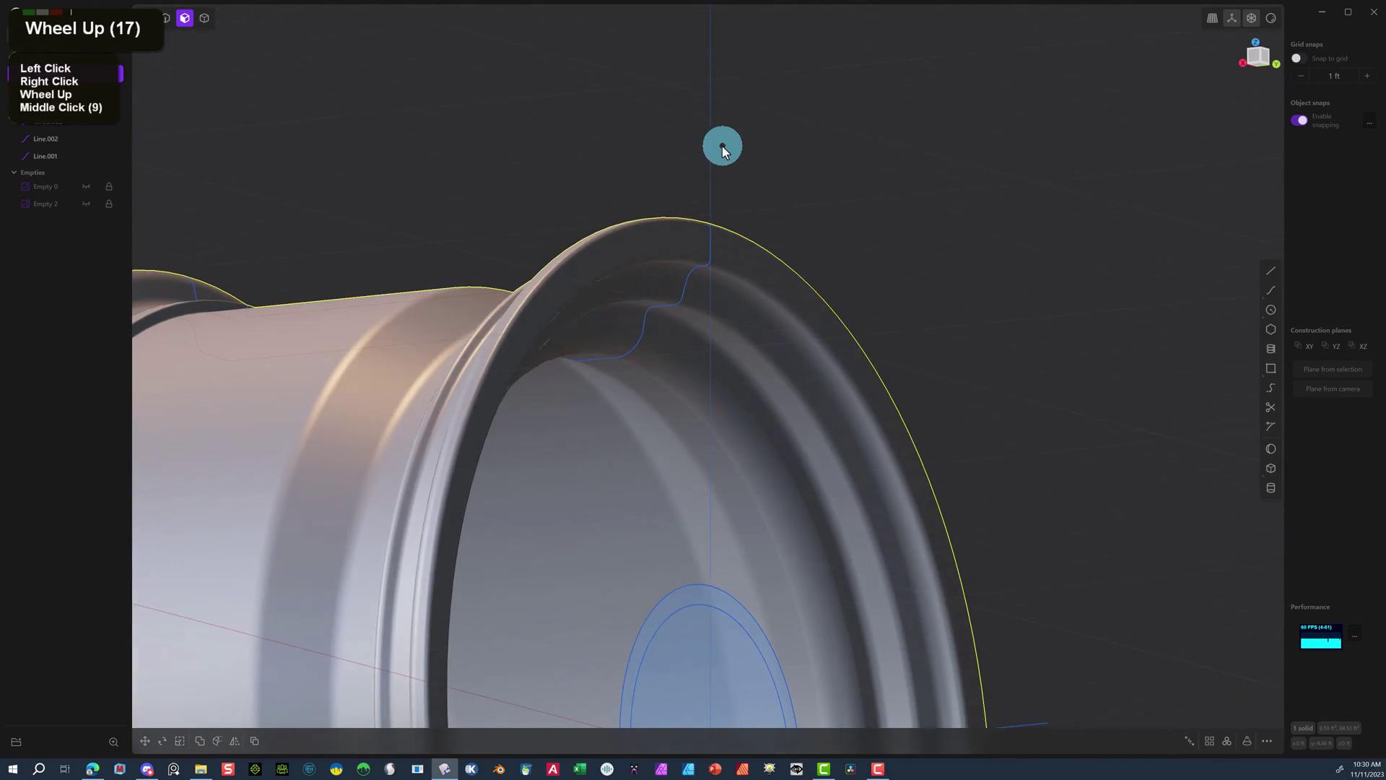
Hide the barrel section curve Line.002, leaving the revolved rim, circles and axis line visible.
middle_click_drag(722, 149, 774, 171)
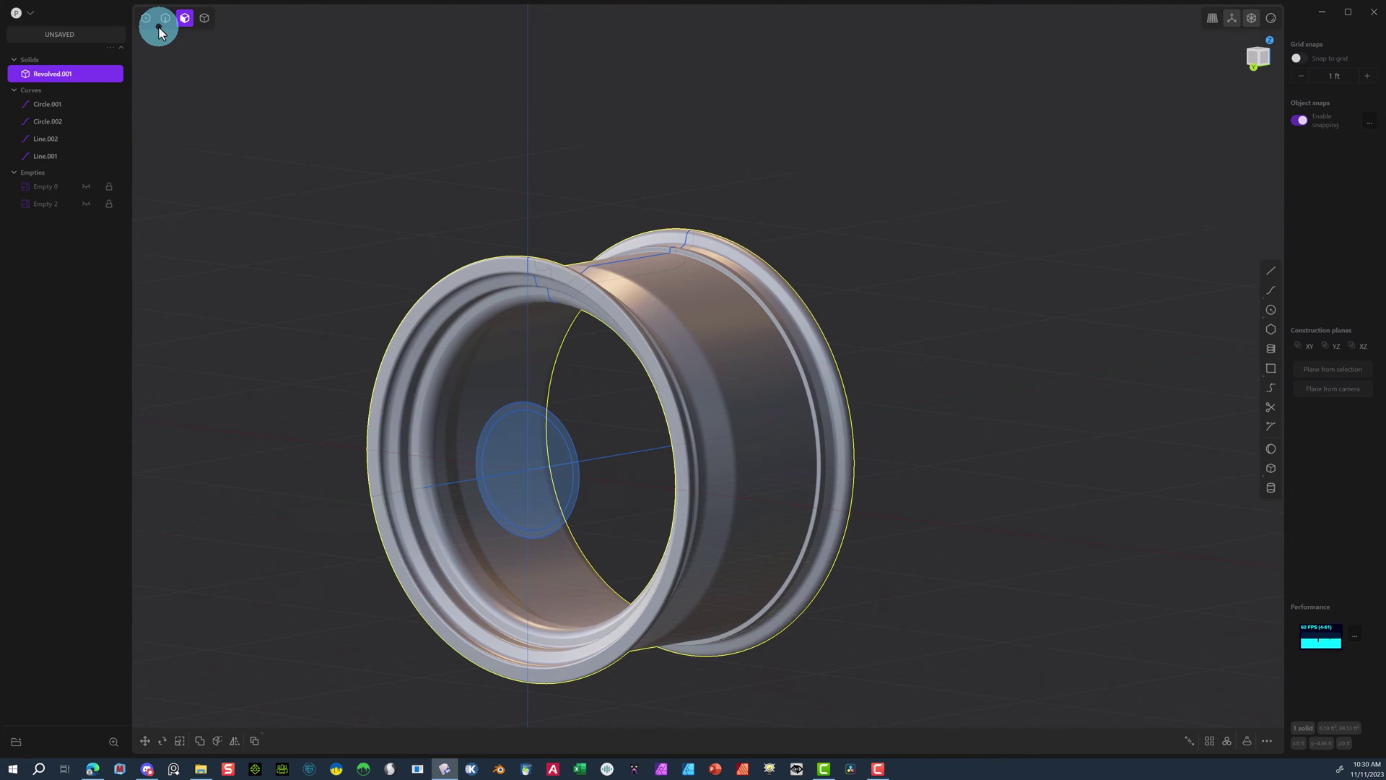
left_click(165, 20)
left_click(618, 266)
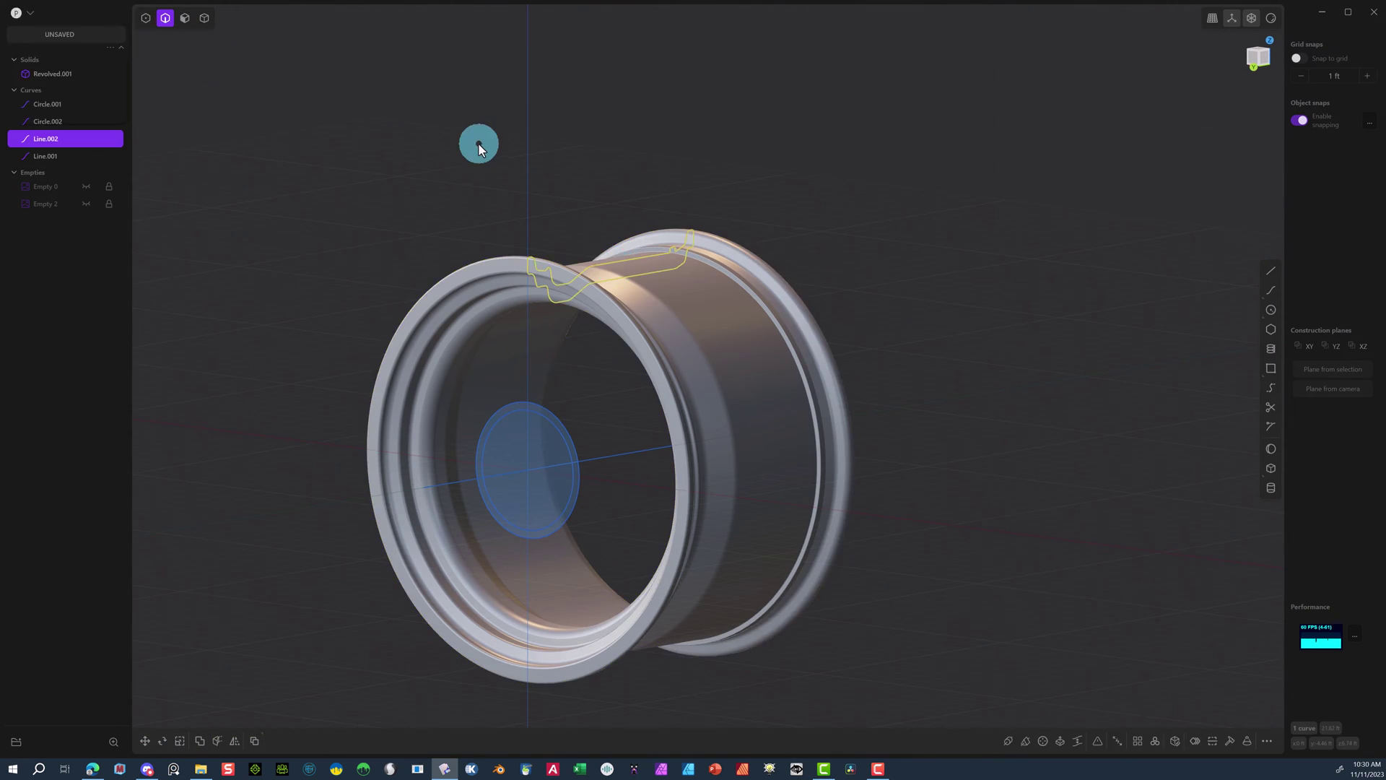
key("h")
Move both hub circles, Circle.001 and Circle.002, along Y deeper into the barrel.
middle_click_drag(397, 231, 690, 405)
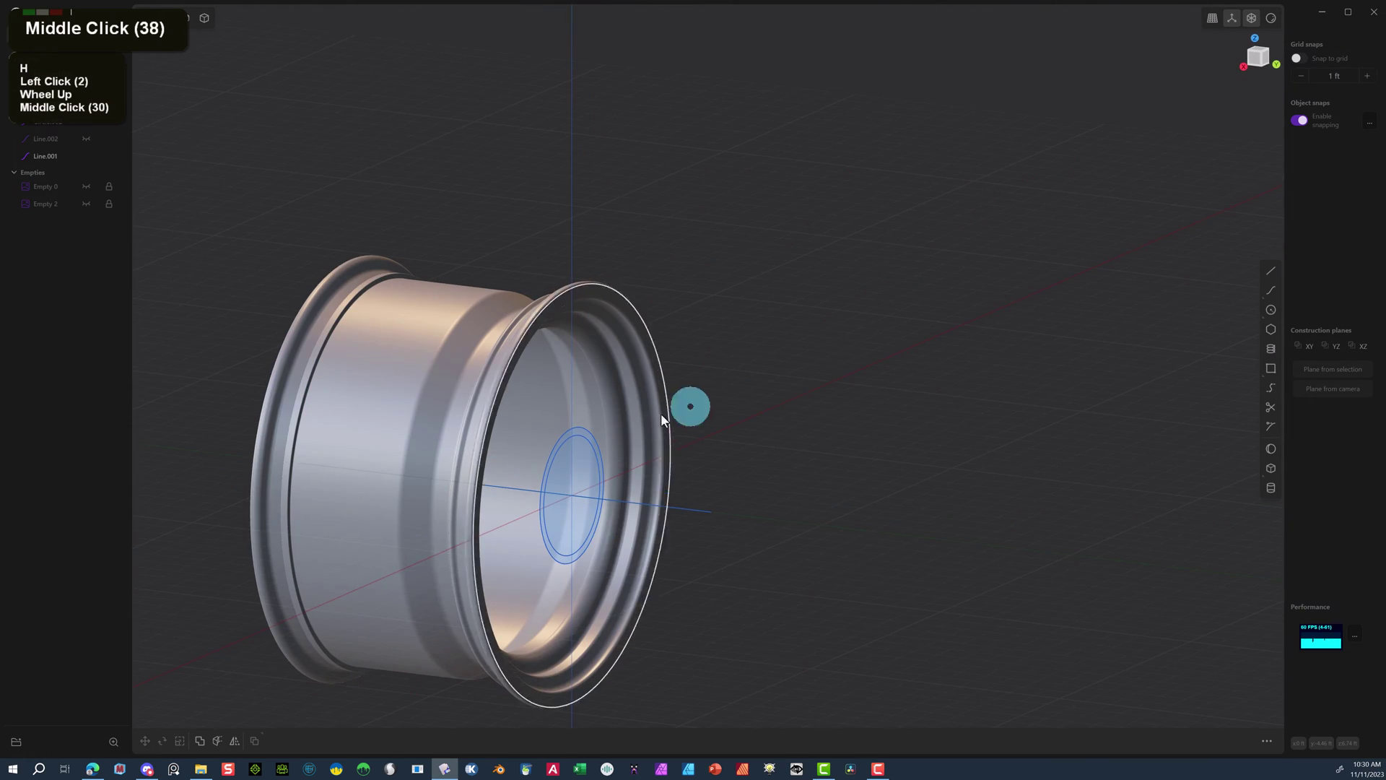
left_click(576, 442)
left_click(575, 433, "shift")
key("g")
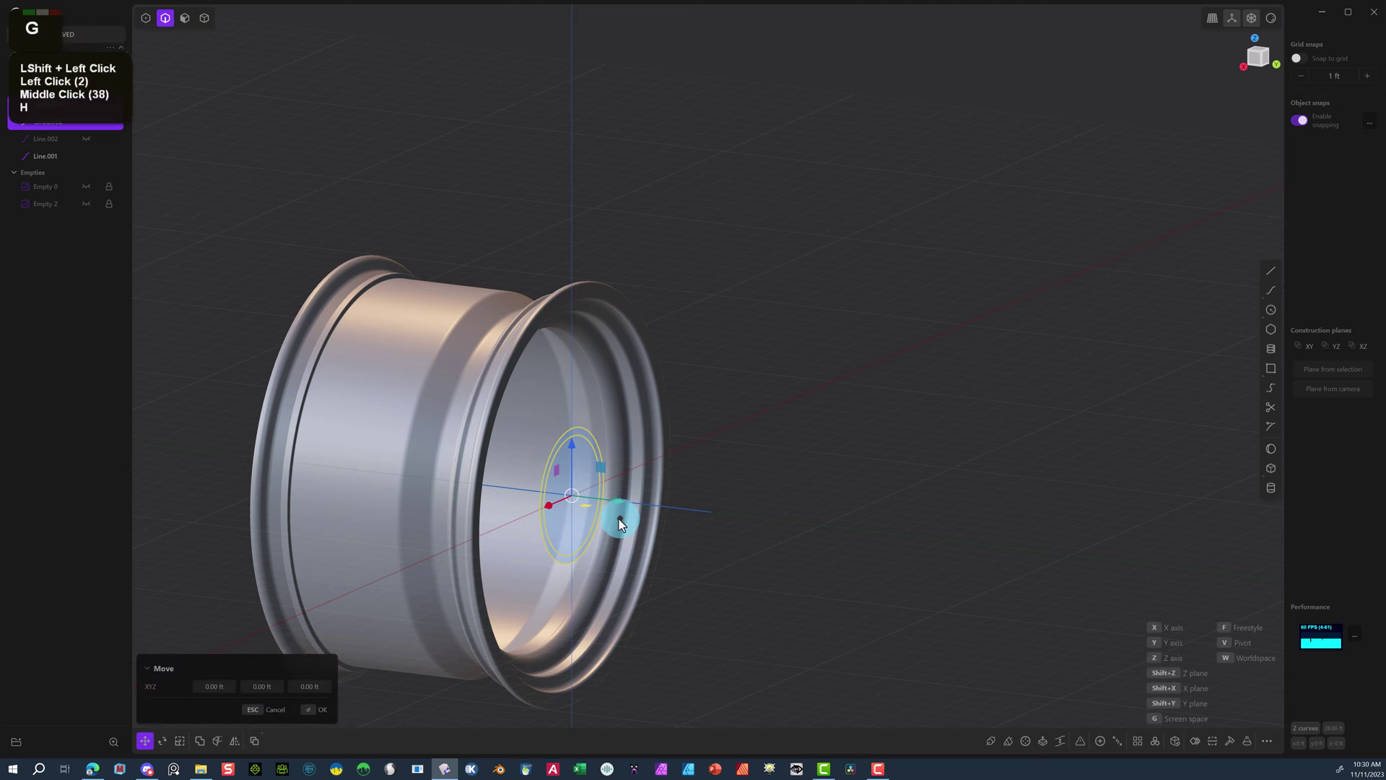
left_click_drag(617, 506, 540, 495)
right_click(784, 345)
Turn edge display back on in the render mode options and clear the circle selection.
mouse_move(1270, 18)
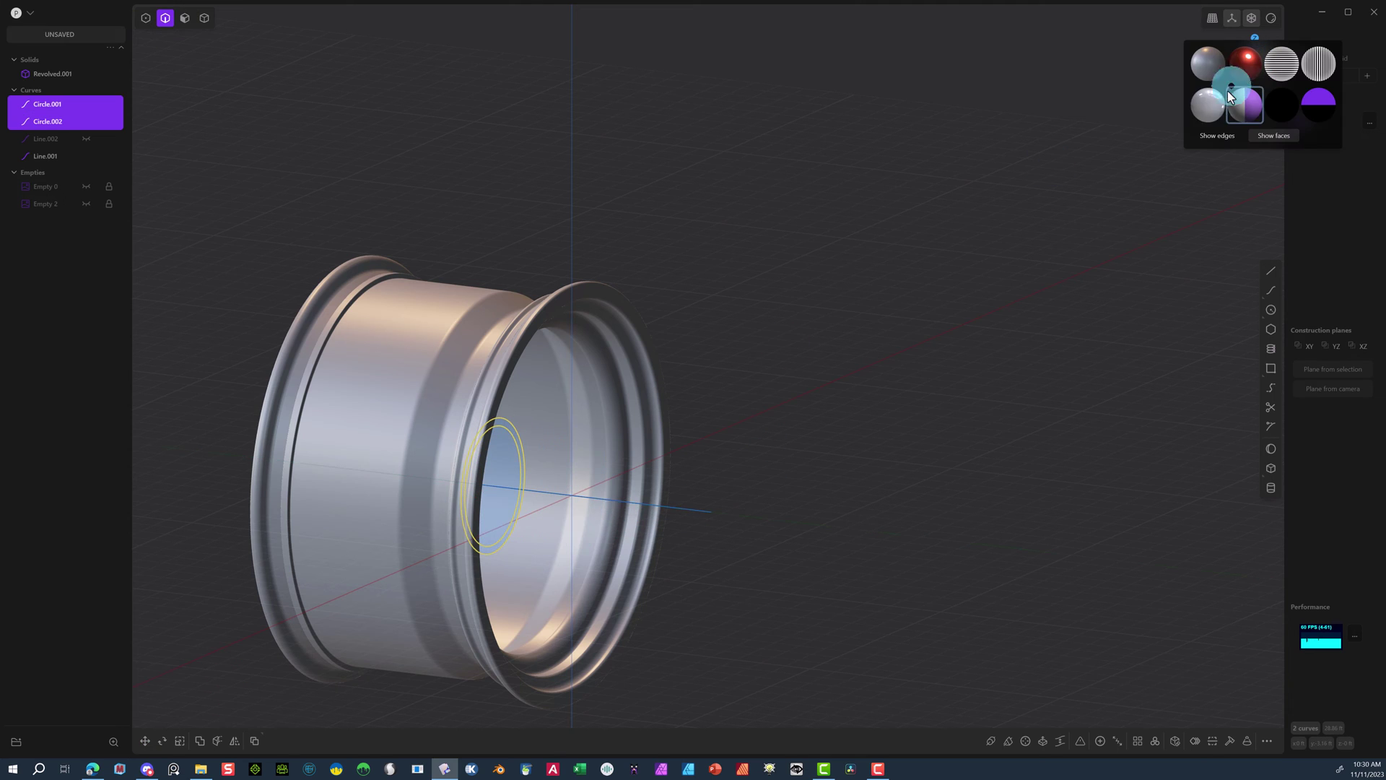
left_click(1214, 62)
left_click(1234, 141)
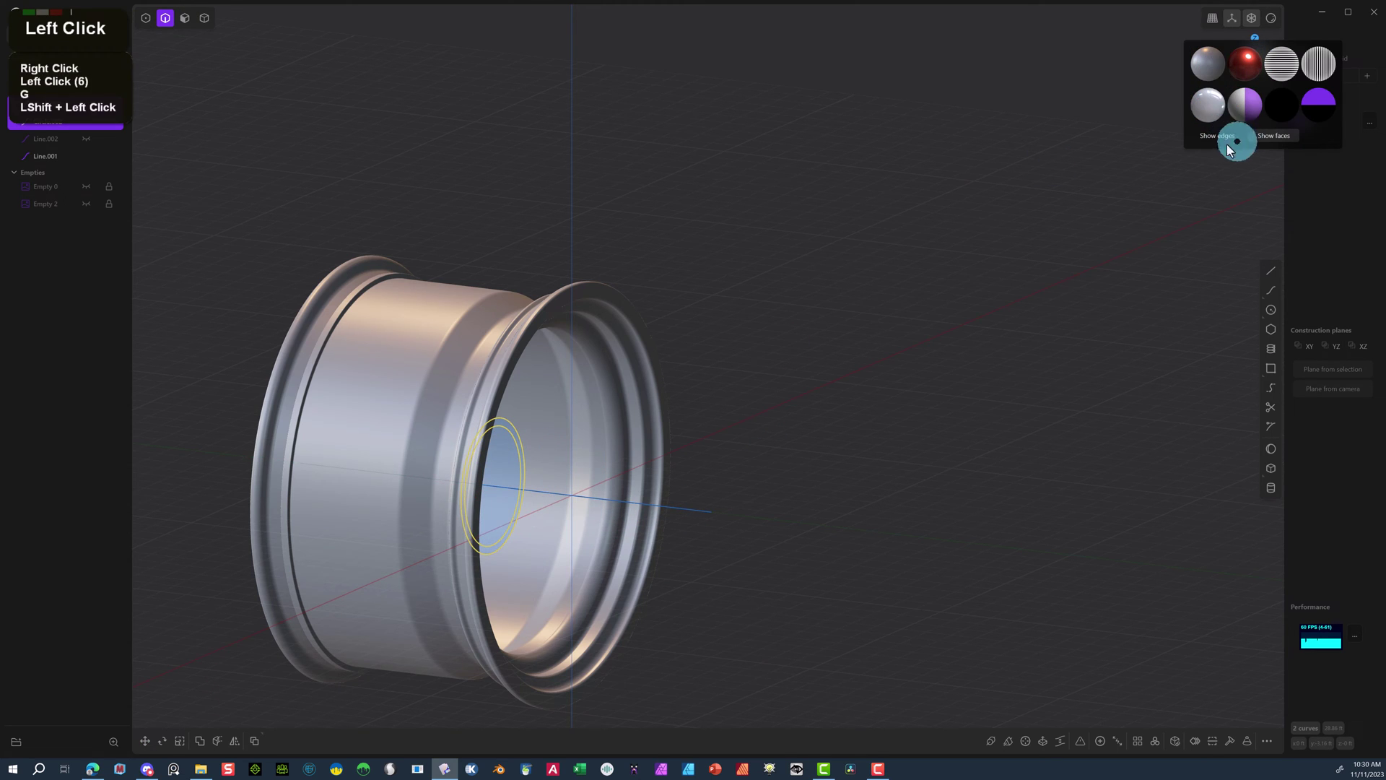
left_click(822, 289)
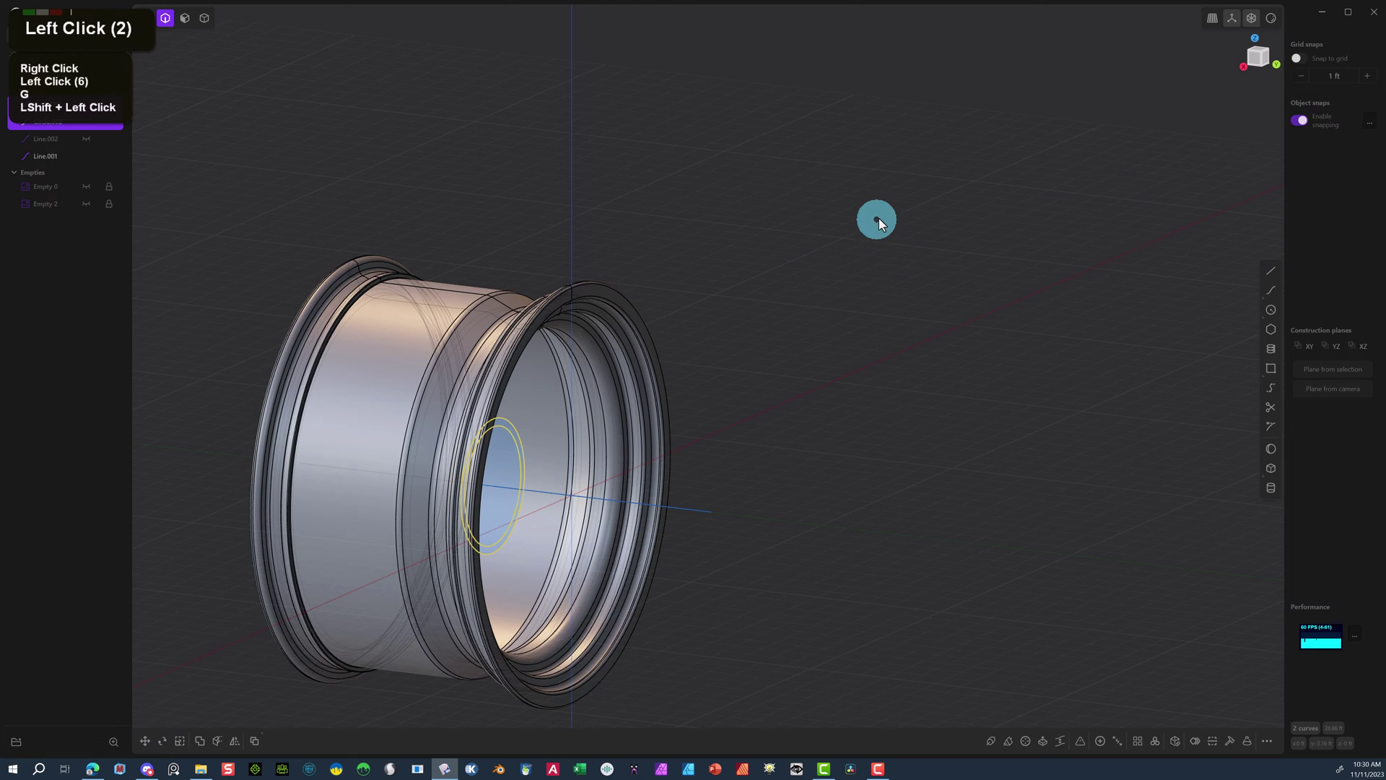
In the right view, draw a polyline from the outer lip edge down, diagonally inward, and vertically down to the centre axis line.
left_click(1256, 61)
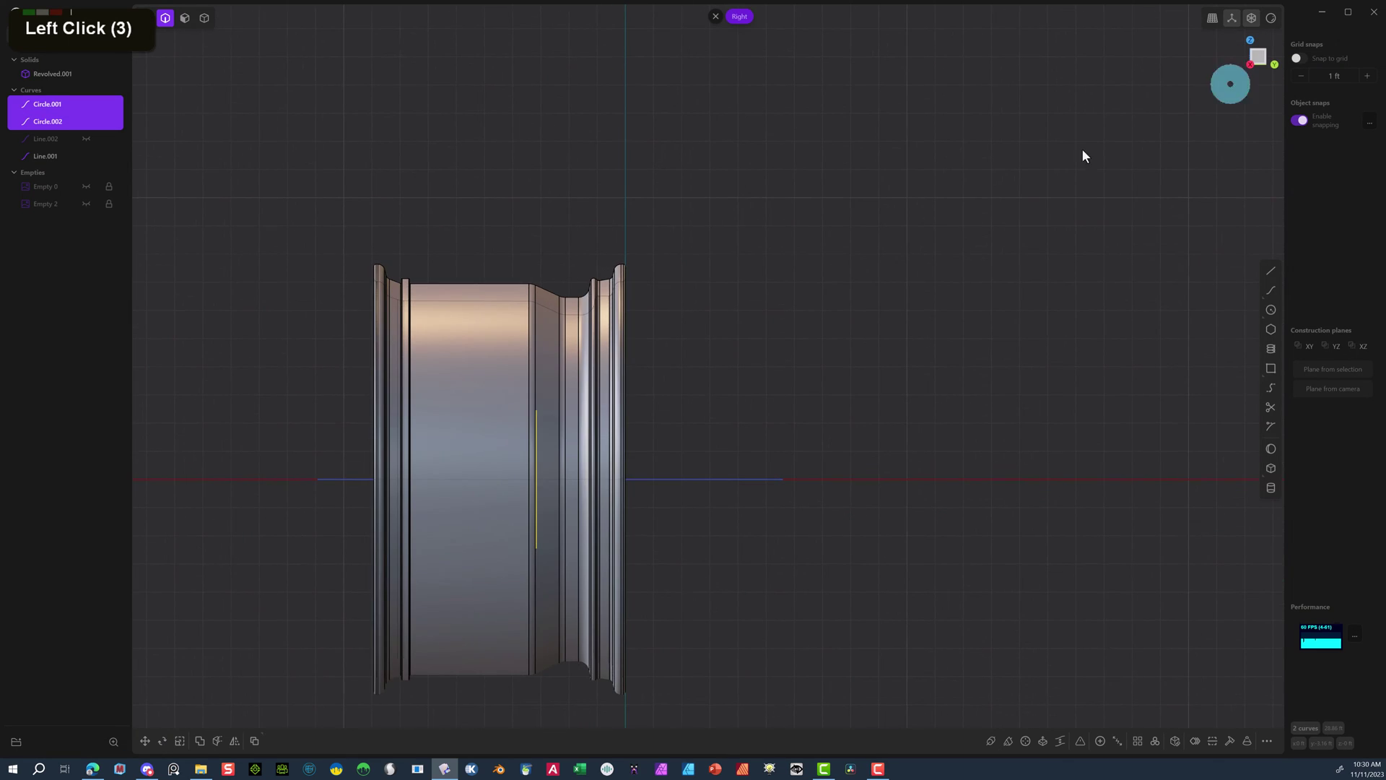
left_click(1271, 271)
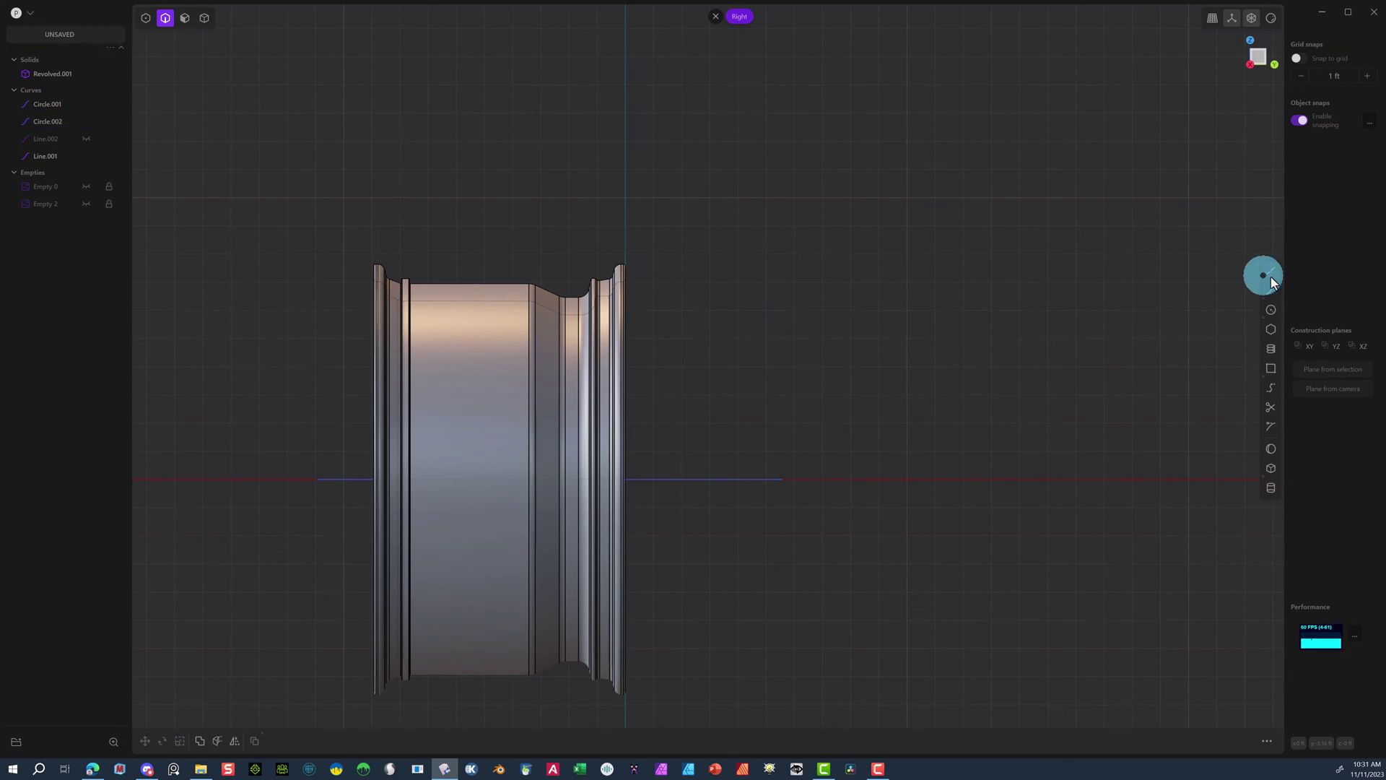
left_click(1271, 271)
scroll(758, 393, "up", 9)
scroll(424, 231, "up", 16)
scroll(470, 210, "down", 5)
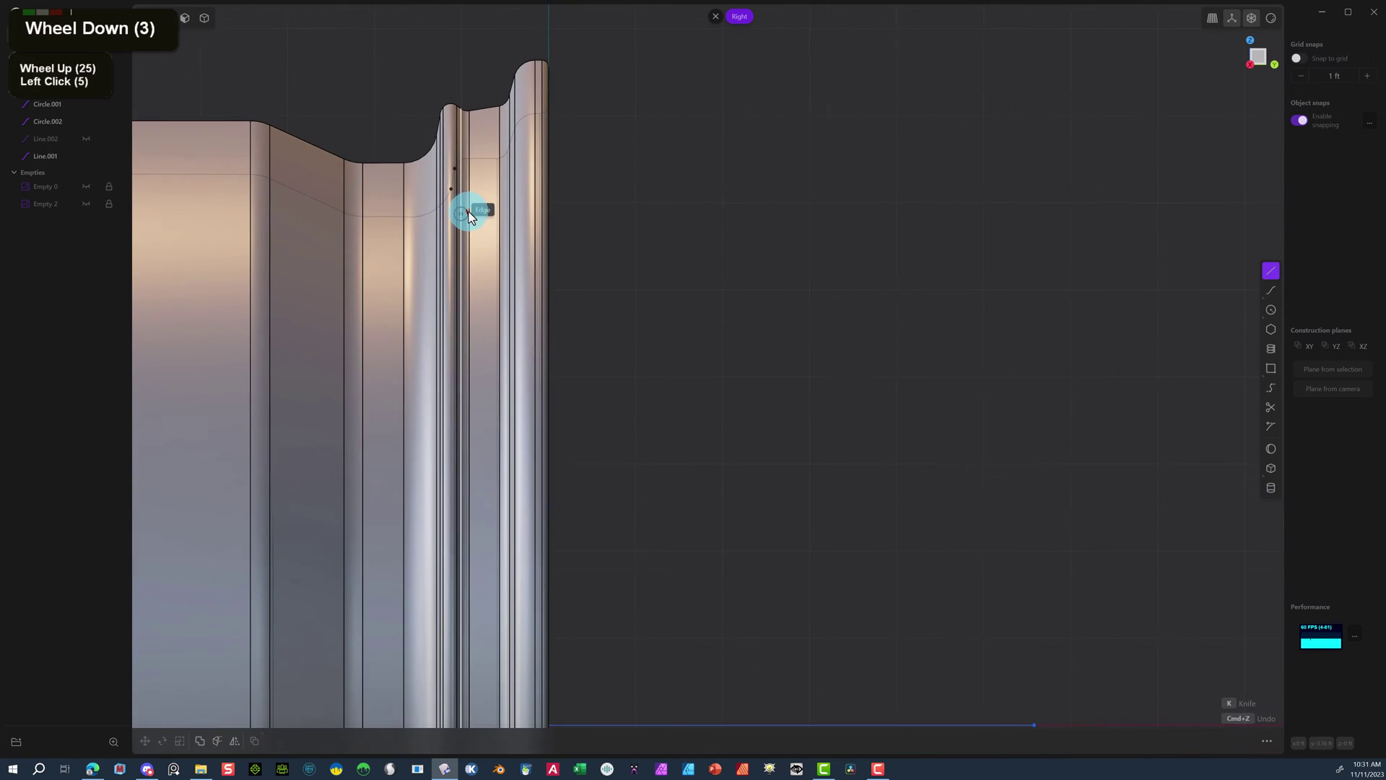
scroll(549, 253, "up", 1)
scroll(616, 287, "down", 3)
scroll(626, 284, "down", 4)
scroll(638, 282, "down", 1)
right_click_drag(638, 282, 705, 498)
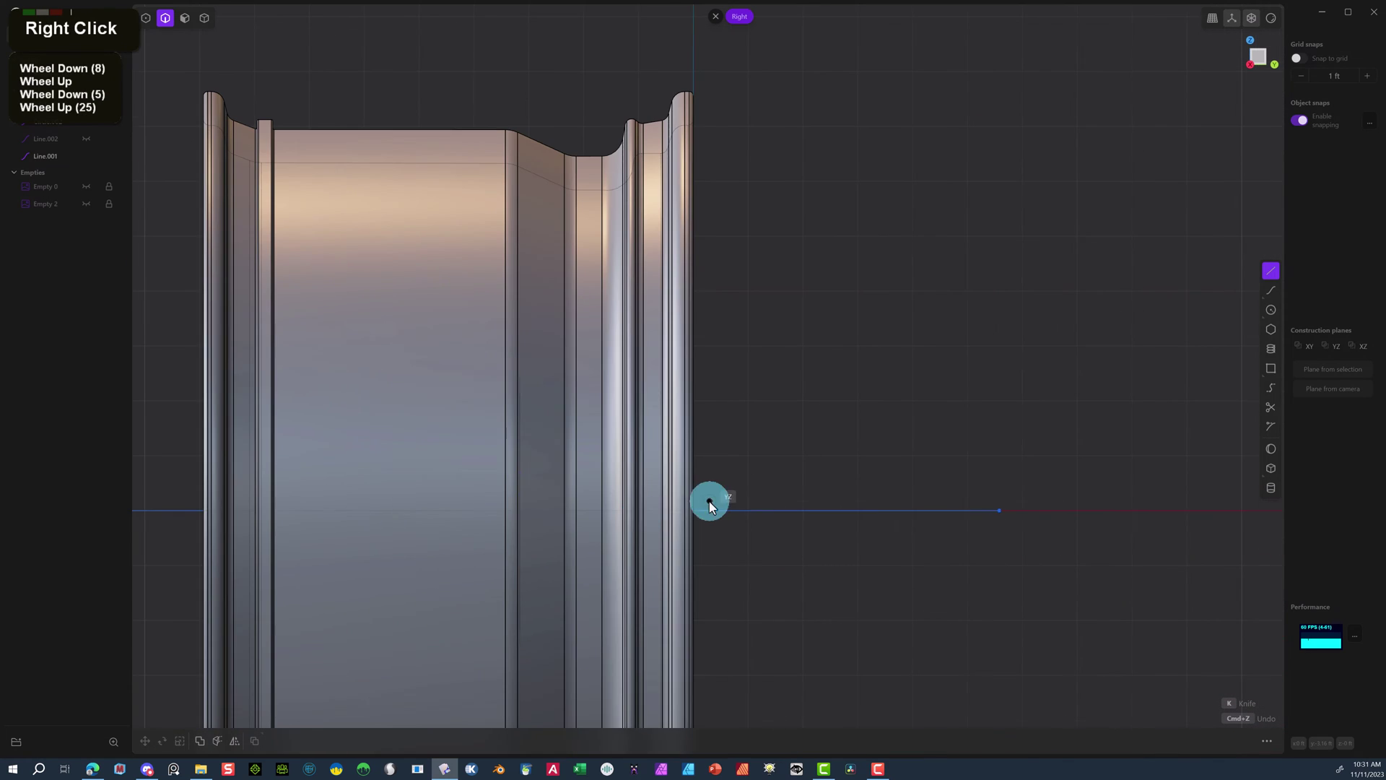
middle_click(695, 103)
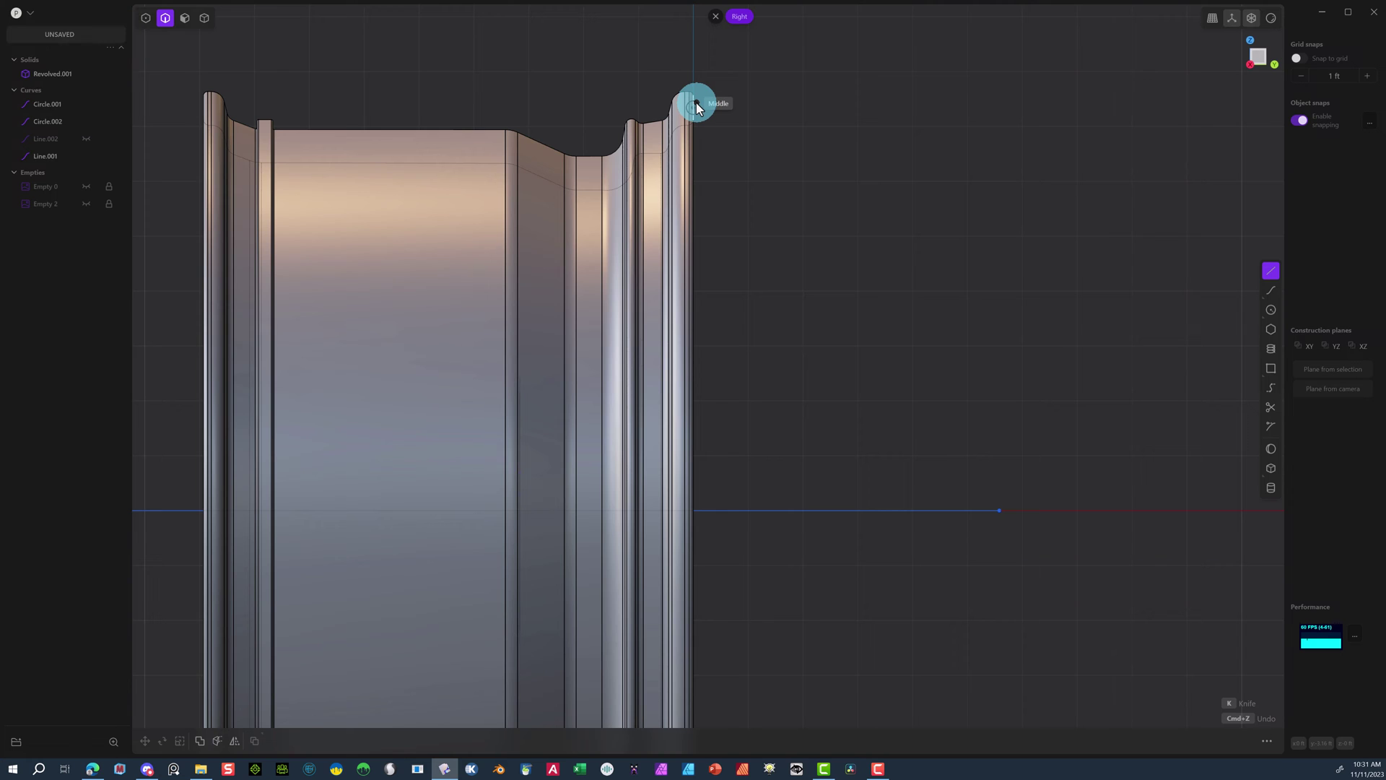
left_click(691, 97)
left_click(689, 155)
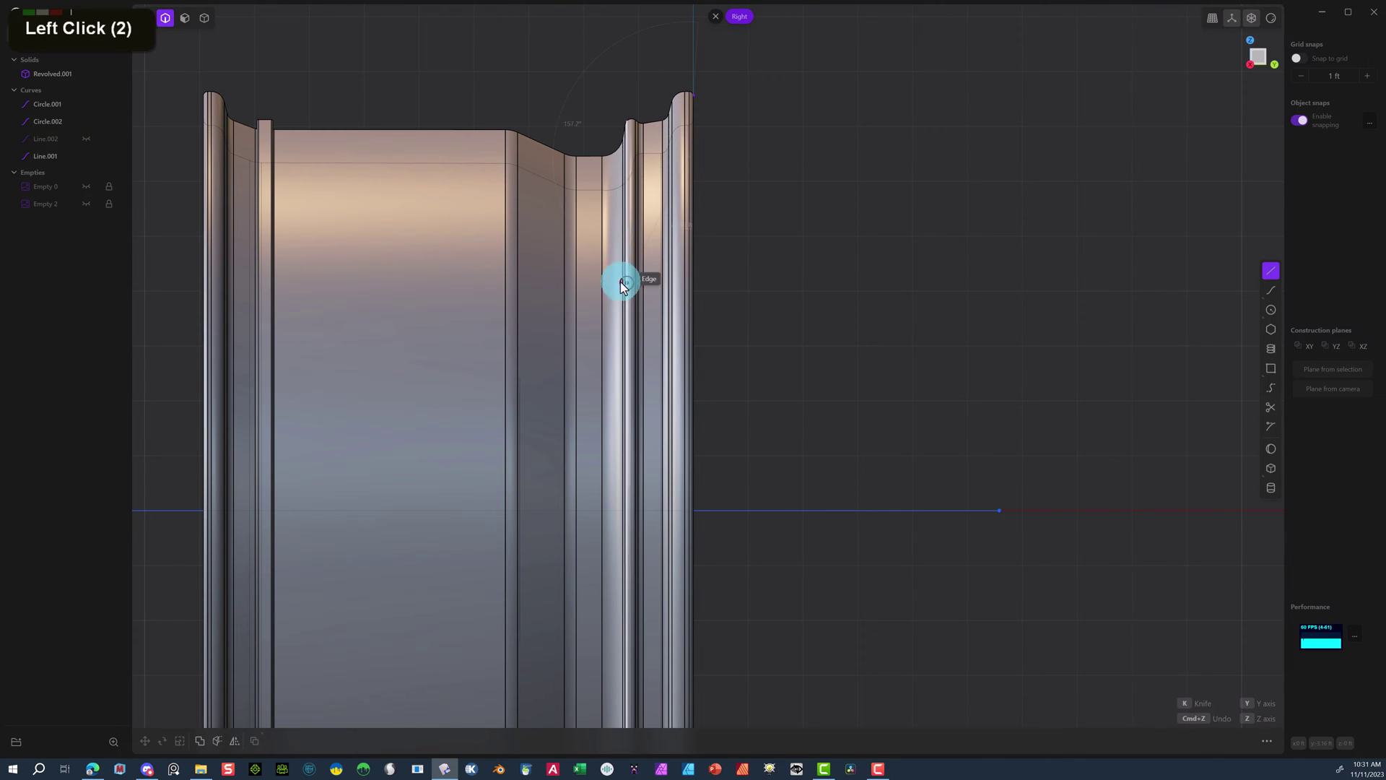
left_click(576, 375)
left_click(576, 511)
right_click(808, 217)
Raise the polyline's upper bend vertex along Z to shorten the vertical segment at the rim lip.
scroll(825, 211, "down", 1)
middle_click_drag(825, 210, 752, 201)
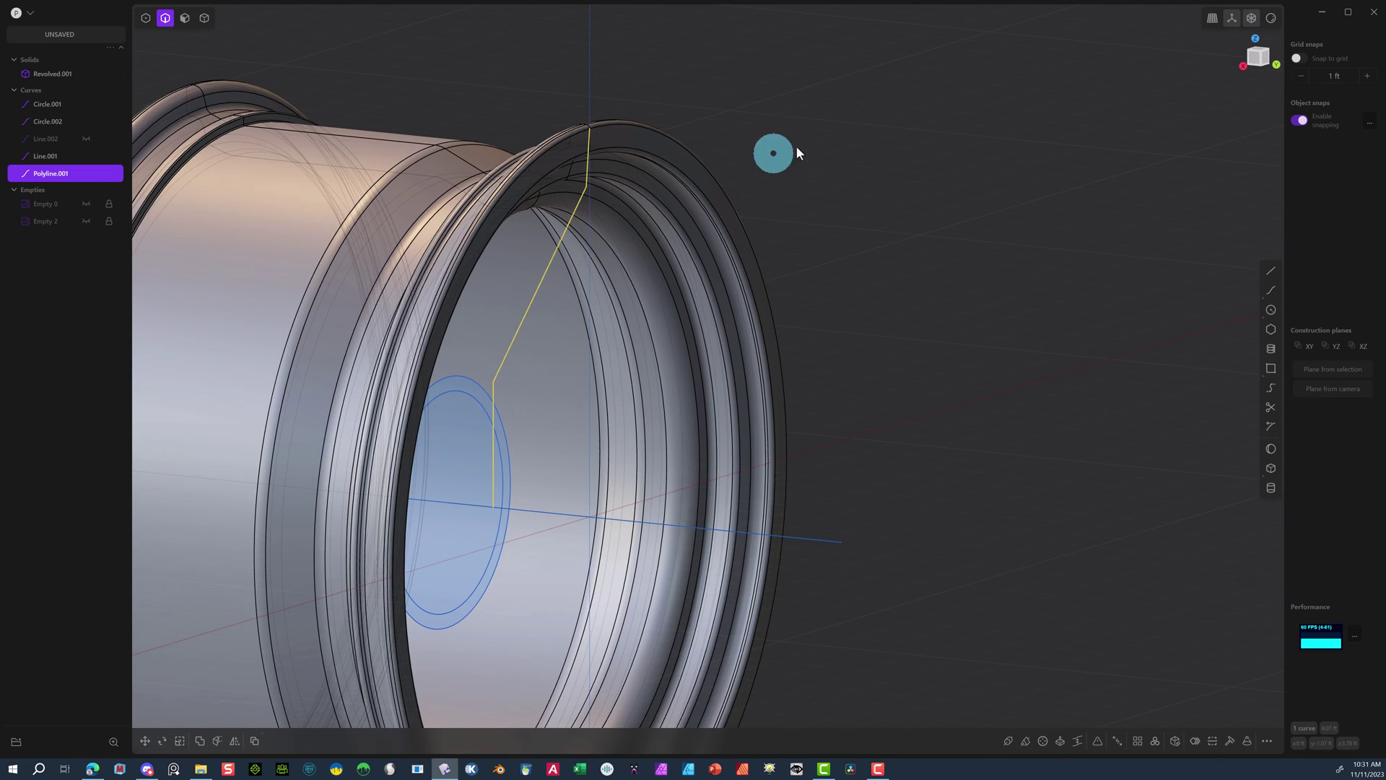
middle_click_drag(773, 148, 1138, 83)
scroll(1005, 276, "up", 5)
left_click(147, 18)
left_click(909, 317)
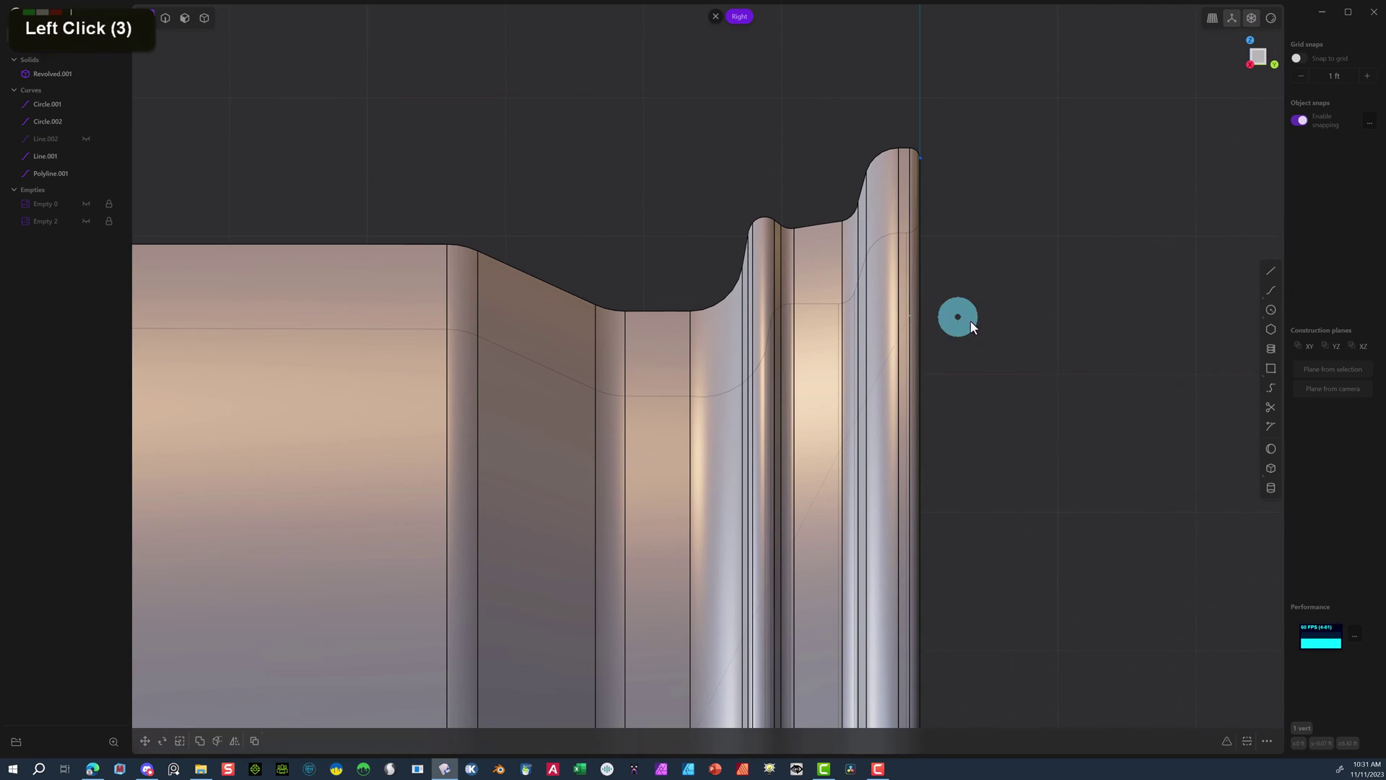
key("g")
left_click_drag(910, 263, 910, 202)
left_click_drag(971, 255, 972, 256)
right_click(972, 258)
Fillet the polyline's lower bend with a large radius where the diagonal meets the vertical hub segment.
middle_click_drag(711, 415, 794, 418)
scroll(722, 447, "down", 19)
middle_click_drag(621, 473, 567, 505)
left_click(377, 610)
key("b")
left_click_drag(462, 652, 634, 448)
right_click(405, 566)
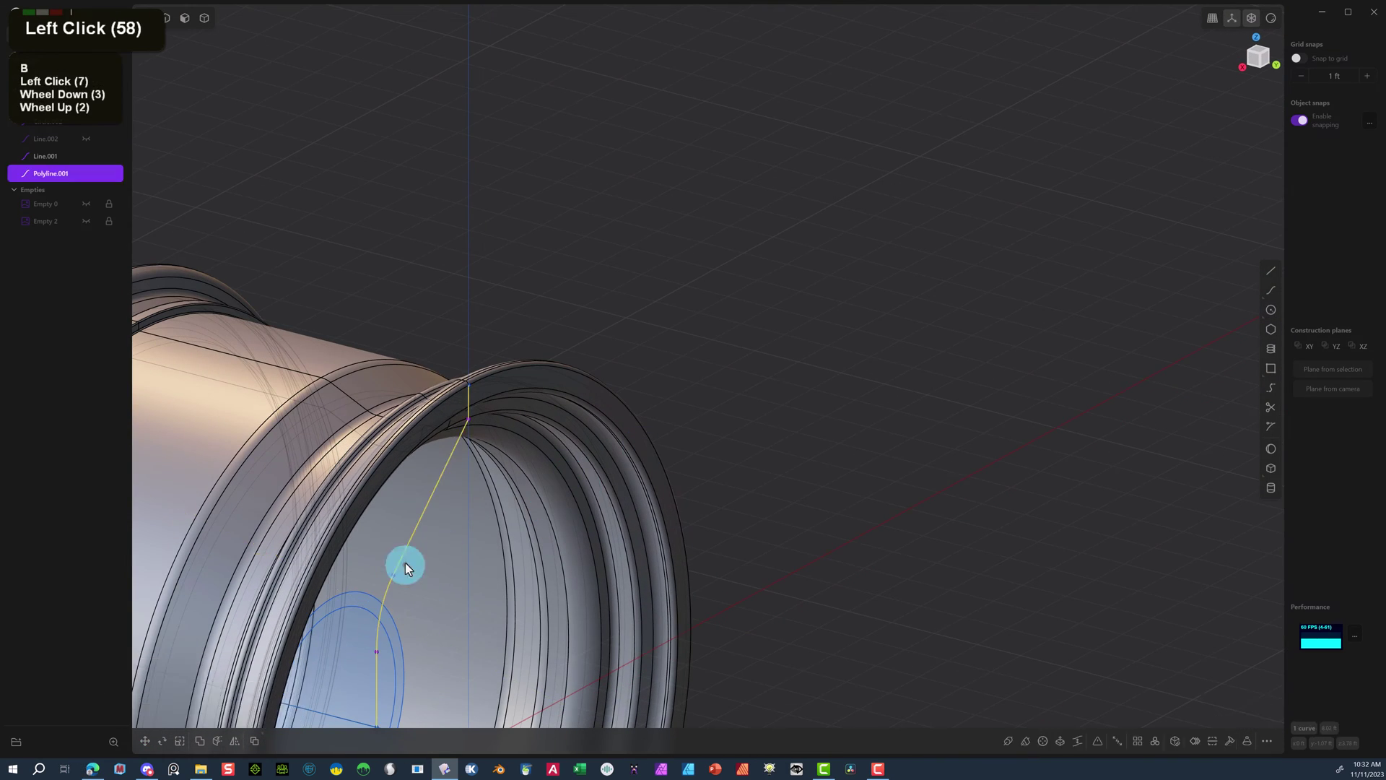
Fillet the polyline's upper bend with a small radius just below the rim lip.
left_click(468, 419)
key("b")
left_click_drag(472, 421, 489, 592)
right_click(489, 594)
scroll(488, 593, "down", 3)
scroll(488, 593, "down", 4)
middle_click_drag(489, 593, 466, 527)
Hide the revolved rim and duplicate the polyline, offsetting the copy inward along Y to the plane of the hub circles.
left_click(86, 72)
scroll(578, 433, "down", 2)
left_click(1243, 67)
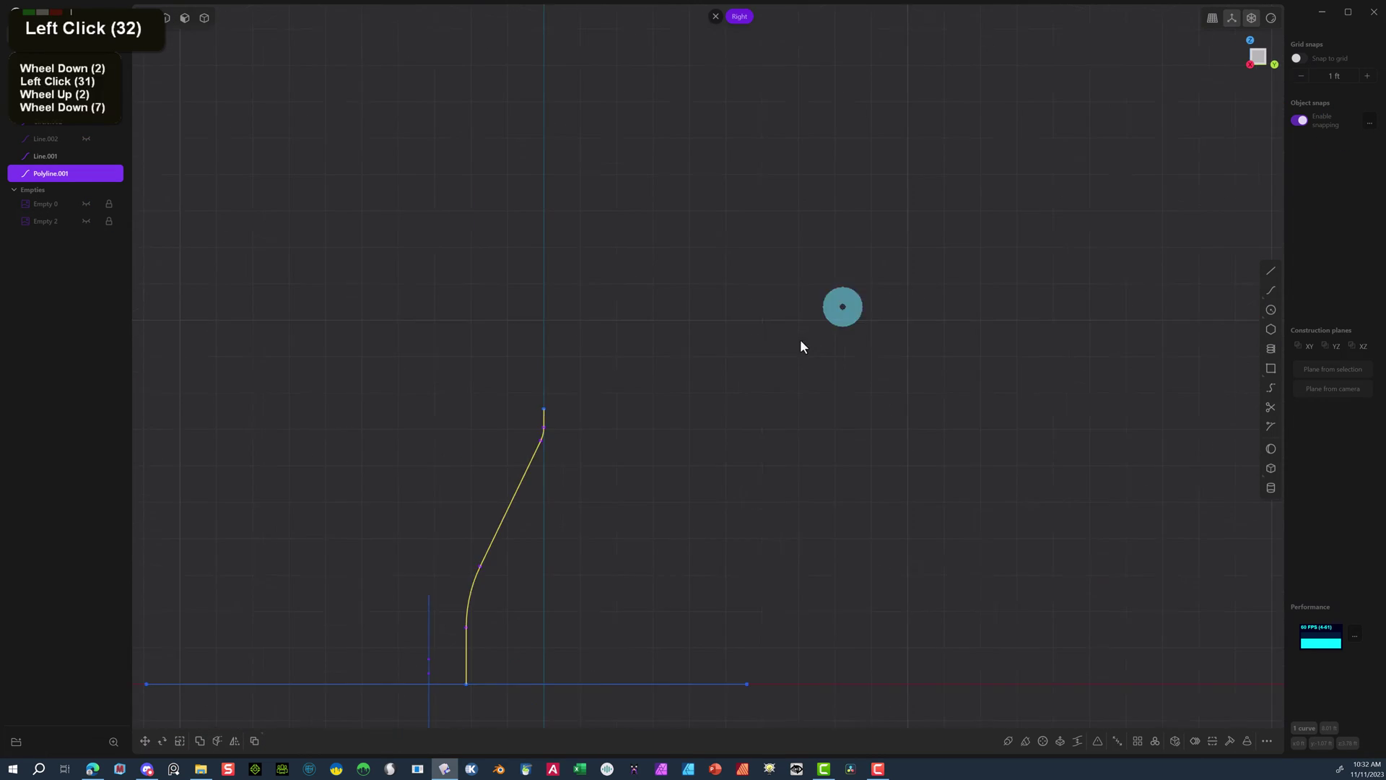
right_click_drag(606, 538, 726, 393)
scroll(727, 393, "up", 6)
left_click(165, 18)
left_click(641, 278)
key("shift+d")
left_click_drag(650, 403, 601, 411)
left_click(322, 709)
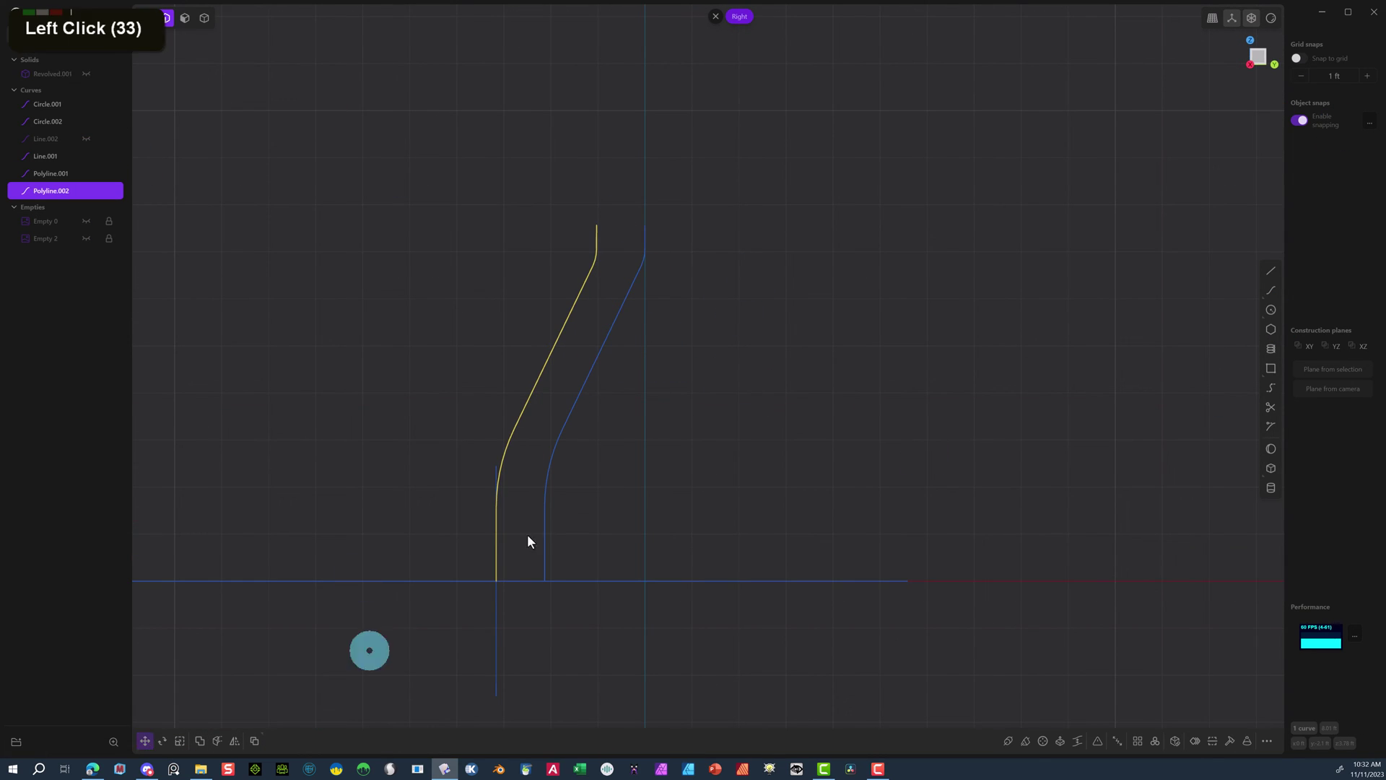
Show the rim again and move the copied curve's top vertices about -0.33 ft in Y and -0.60 ft in Z.
left_click(86, 74)
scroll(650, 274, "up", 15)
scroll(614, 216, "down", 8)
left_click(145, 20)
left_click_drag(519, 152, 569, 249)
key("g")
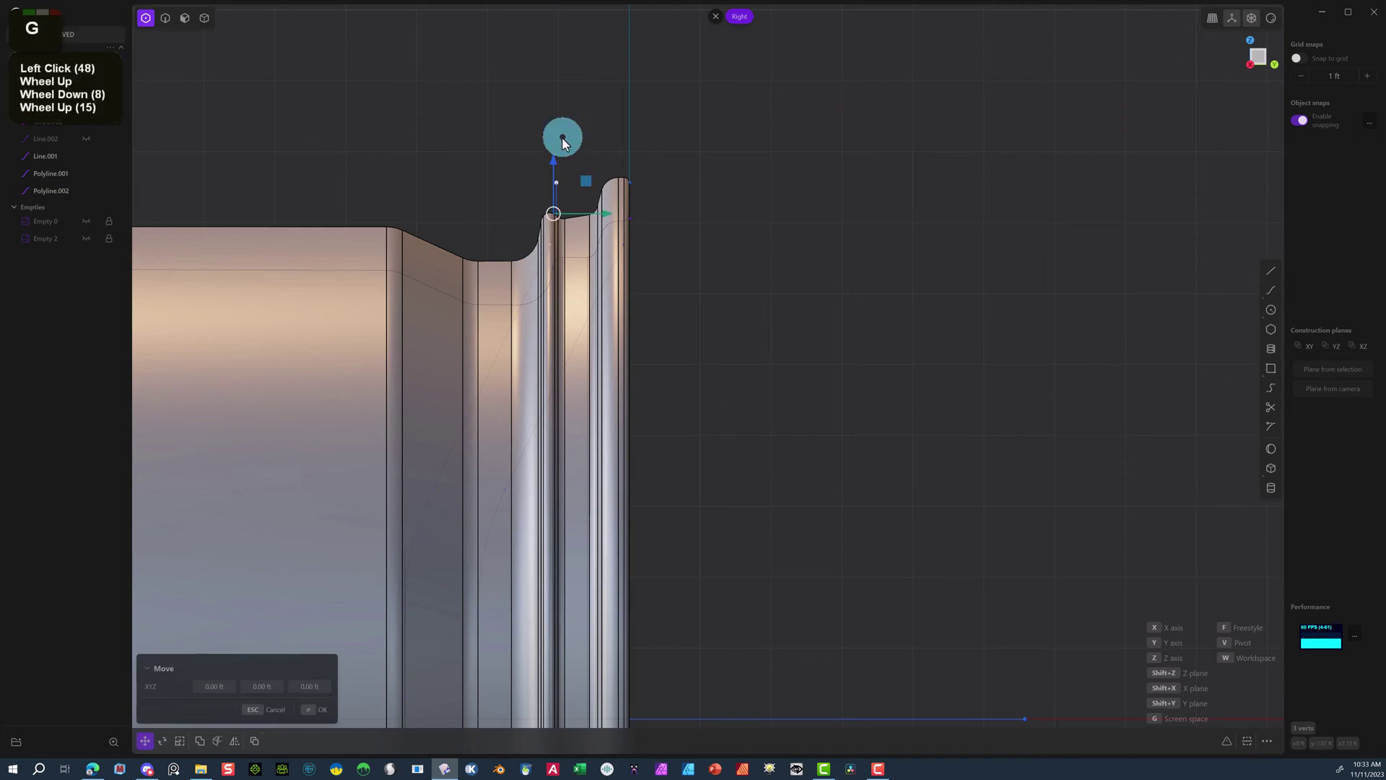
left_click_drag(559, 159, 562, 201)
scroll(794, 152, "down", 1)
middle_click_drag(830, 151, 613, 155)
scroll(494, 188, "up", 4)
left_click_drag(495, 187, 478, 188)
middle_click_drag(346, 129, 421, 141)
left_click_drag(473, 187, 467, 192)
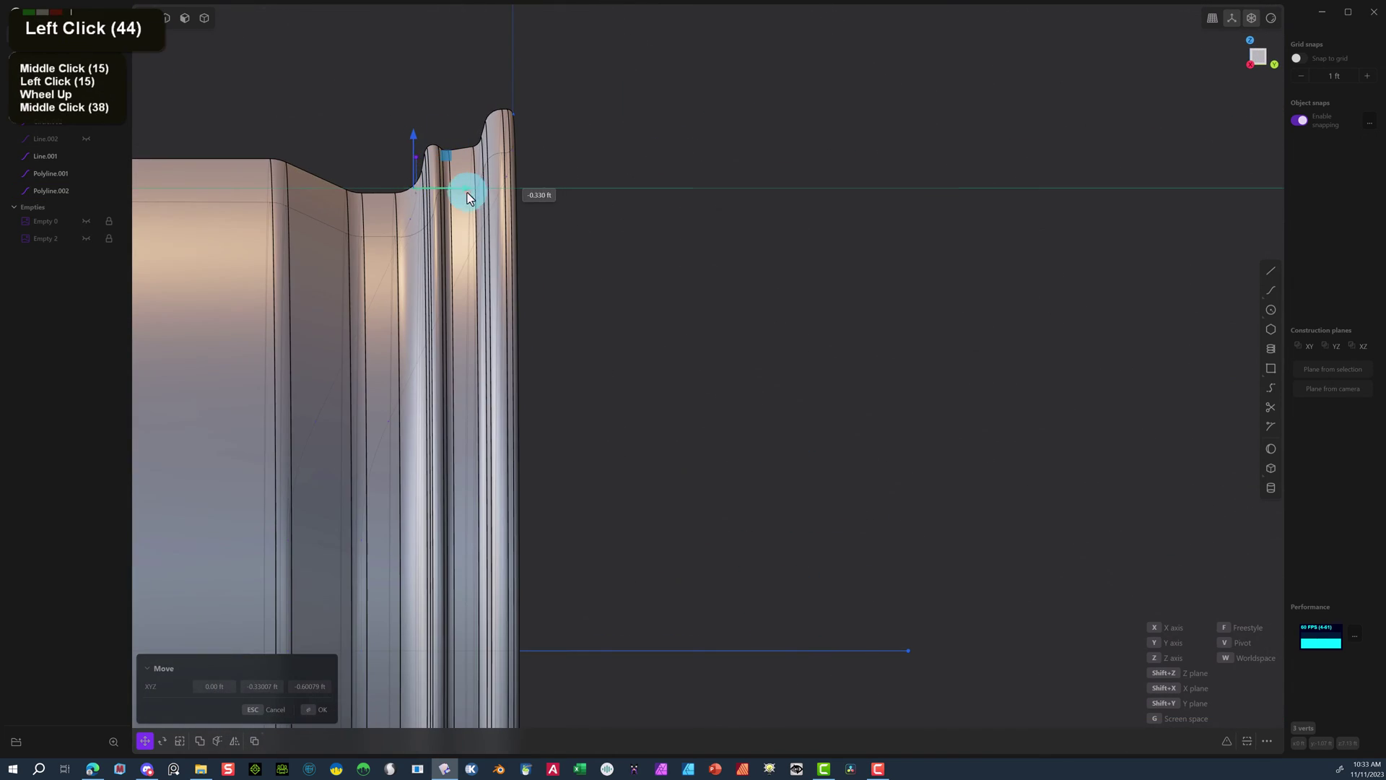
left_click(318, 708)
Delete the topmost vertex of the copied inner curve to shorten its upper end.
left_click_drag(394, 137, 435, 172)
key("Delete")
scroll(571, 56, "down", 2)
middle_click_drag(570, 57, 662, 118)
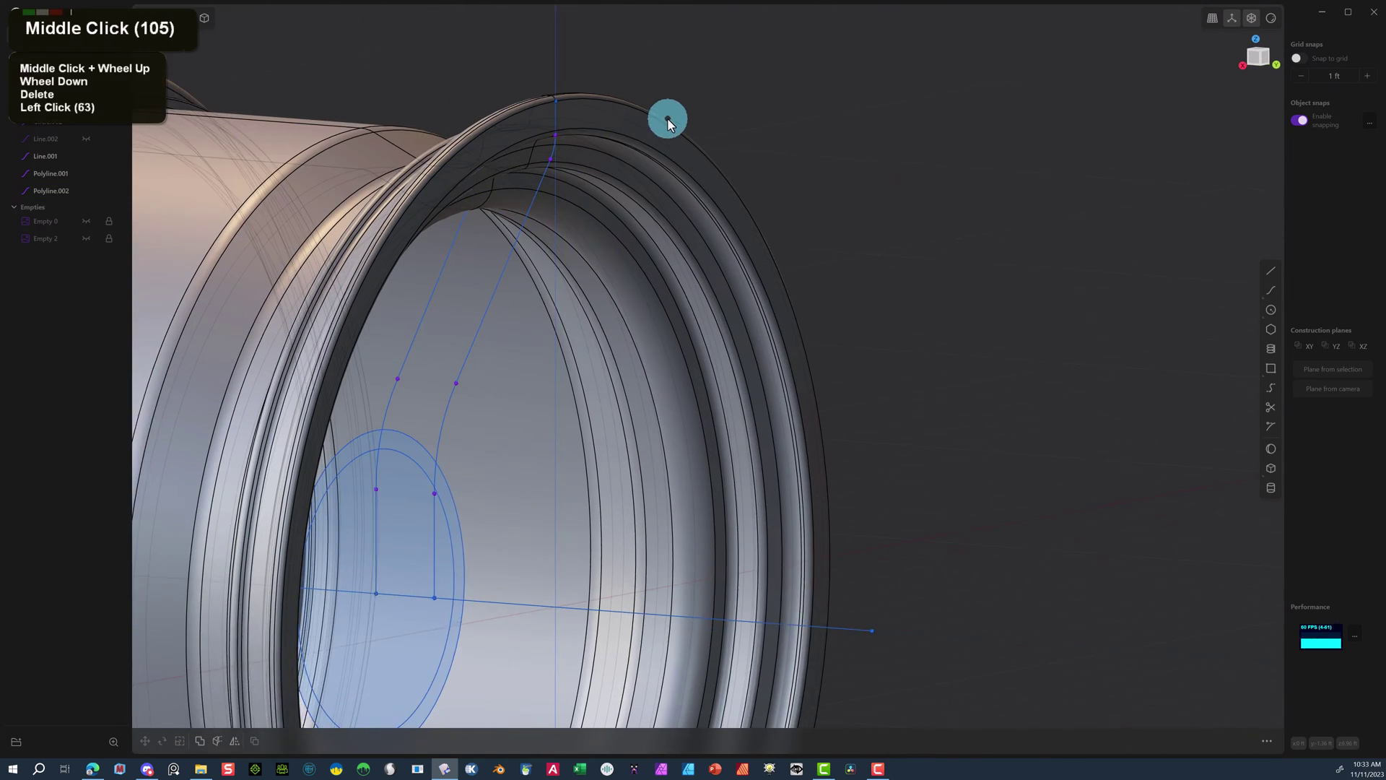
Move the vertex at the upper end of the front curve's lower arc outward along Y.
scroll(662, 117, "up", 2)
left_click_drag(411, 674, 457, 575)
key("g")
left_click(317, 709)
mouse_move(614, 586)
middle_mouse_down()
mouse_move(551, 588)
mouse_move(621, 563)
middle_mouse_up()
left_click(482, 378)
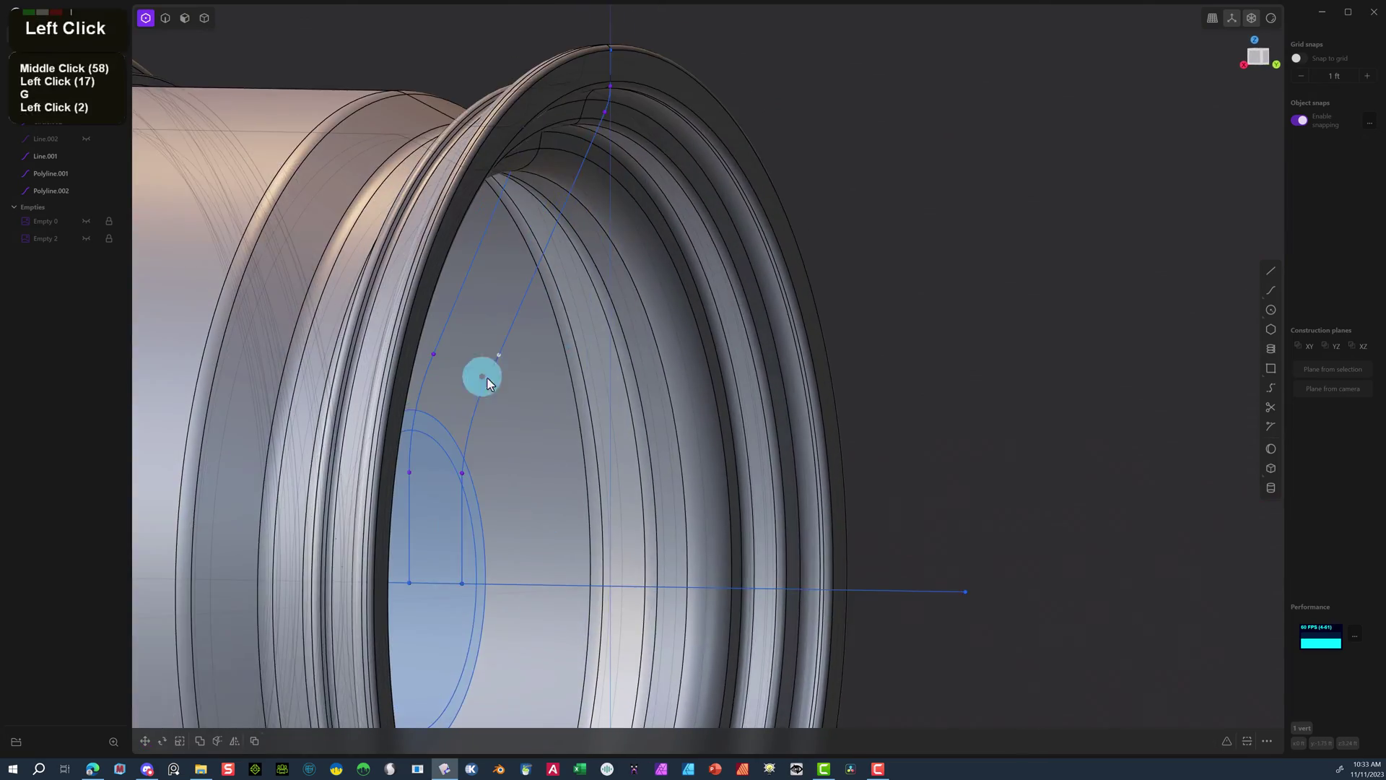
key("g")
left_click_drag(588, 486, 606, 488)
middle_click_drag(621, 477, 620, 434)
scroll(620, 435, "up", 1)
left_click(317, 709)
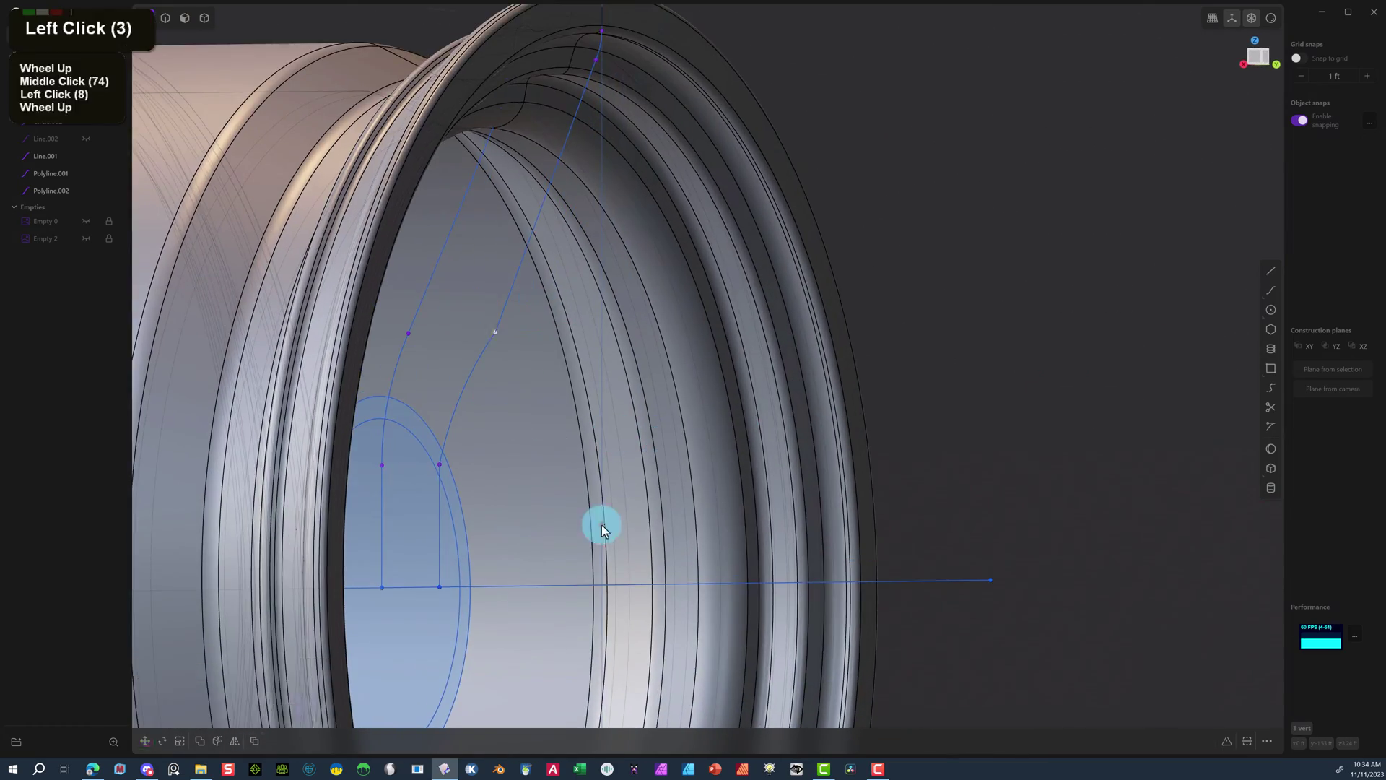
Try to fillet the moved bend of the front curve, and undo the fillet.
middle_click_drag(604, 529, 679, 550)
left_click_drag(594, 374, 820, 288)
key("b")
left_click(281, 708)
middle_click_drag(282, 709, 405, 455)
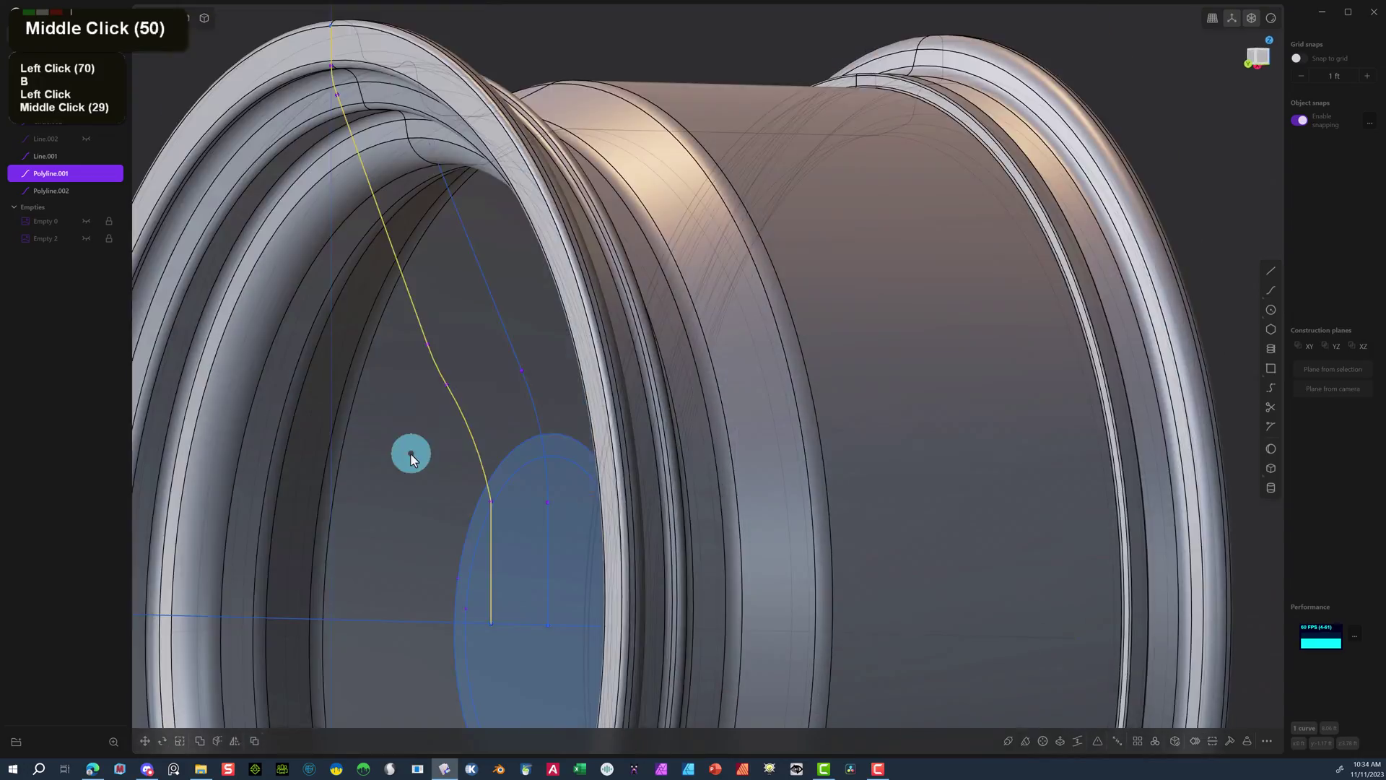
key("ctrl+z")
Adjust the front curve's bend and fillet both that bend and the corner above the vertical hub segment.
key("g")
middle_click_drag(390, 368, 261, 600)
scroll(261, 600, "up", 1)
left_click_drag(261, 599, 274, 663)
left_click(332, 517)
key("b")
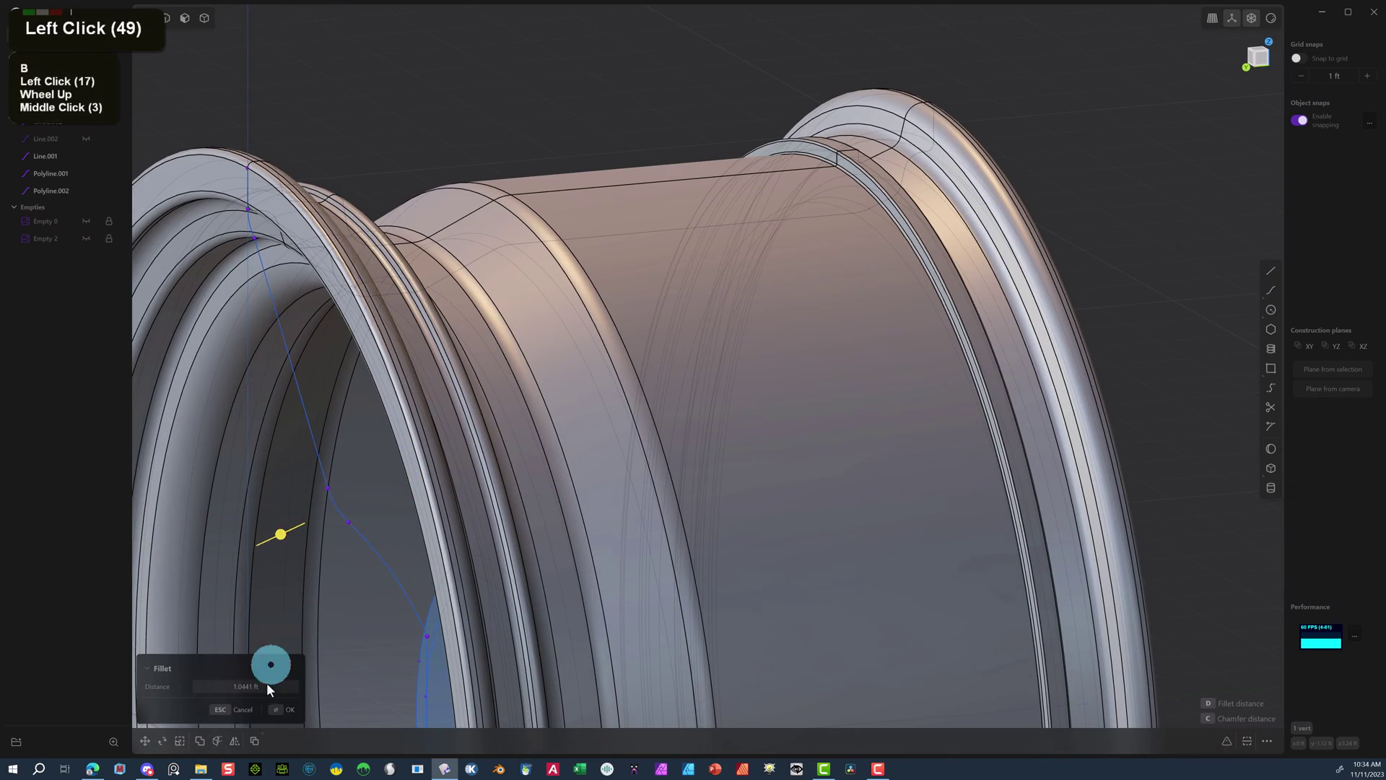
middle_click_drag(269, 687, 325, 594)
left_click_drag(324, 594, 438, 587)
left_click(438, 586)
middle_click_drag(438, 586, 489, 566)
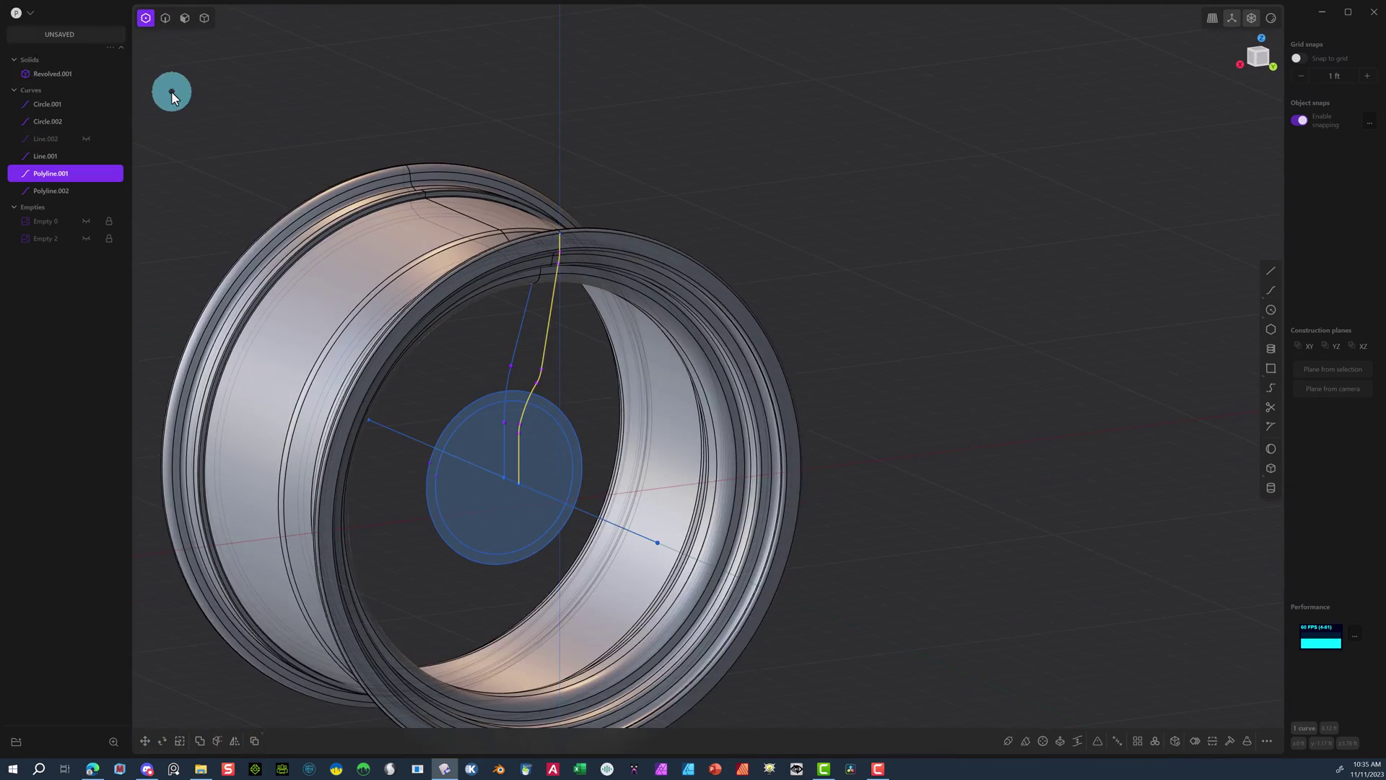
Hide the revolved rim and draw a line joining the lower ends of the front and inner curves.
scroll(461, 340, "up", 11)
middle_click_drag(170, 93, 470, 597)
scroll(461, 340, "up", 1)
scroll(470, 597, "up", 1)
key("l")
left_click(454, 608)
left_click(399, 604)
right_click(423, 578)
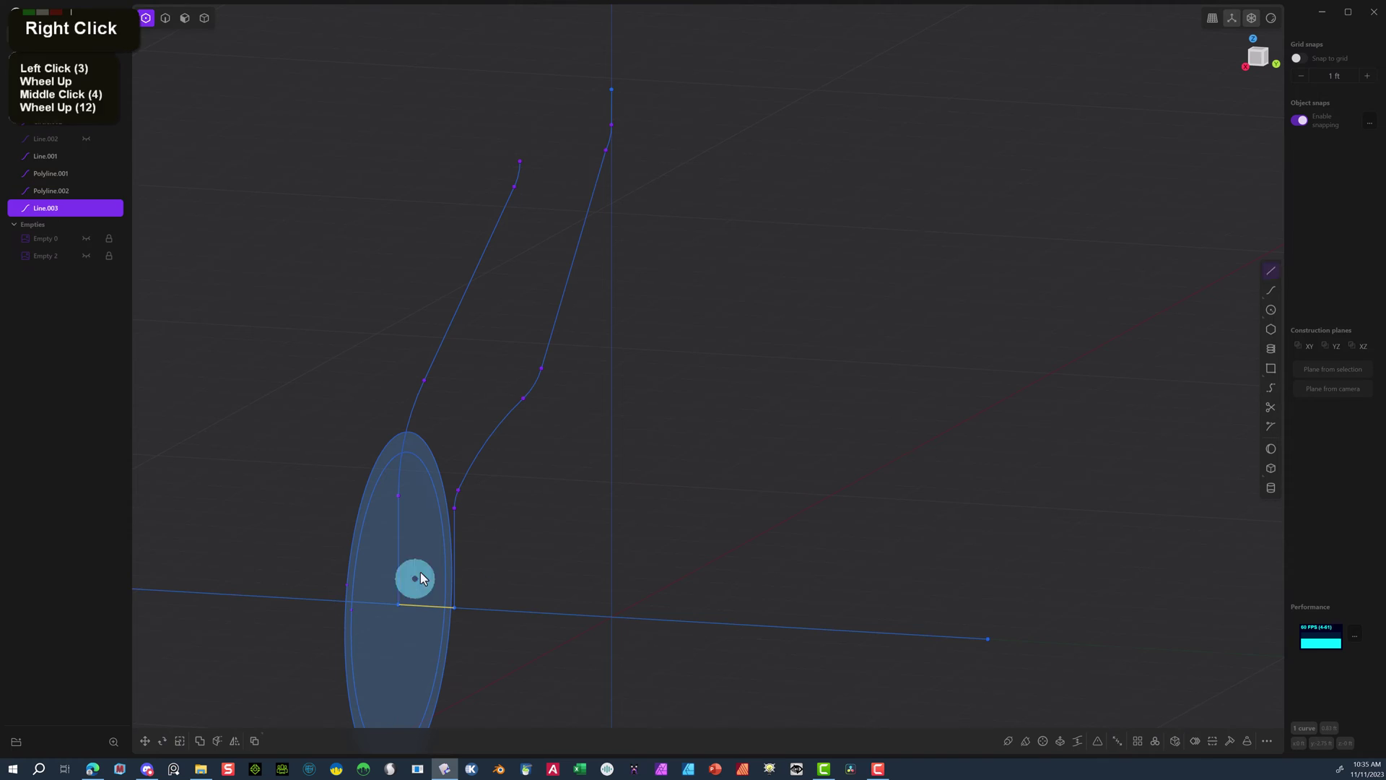
Try to close the section's upper ends with a polyline that has an intermediate point, and delete it.
left_click(519, 163)
left_click(1276, 45)
left_click(1258, 59)
left_click(541, 146)
left_click(570, 111)
right_click(471, 136)
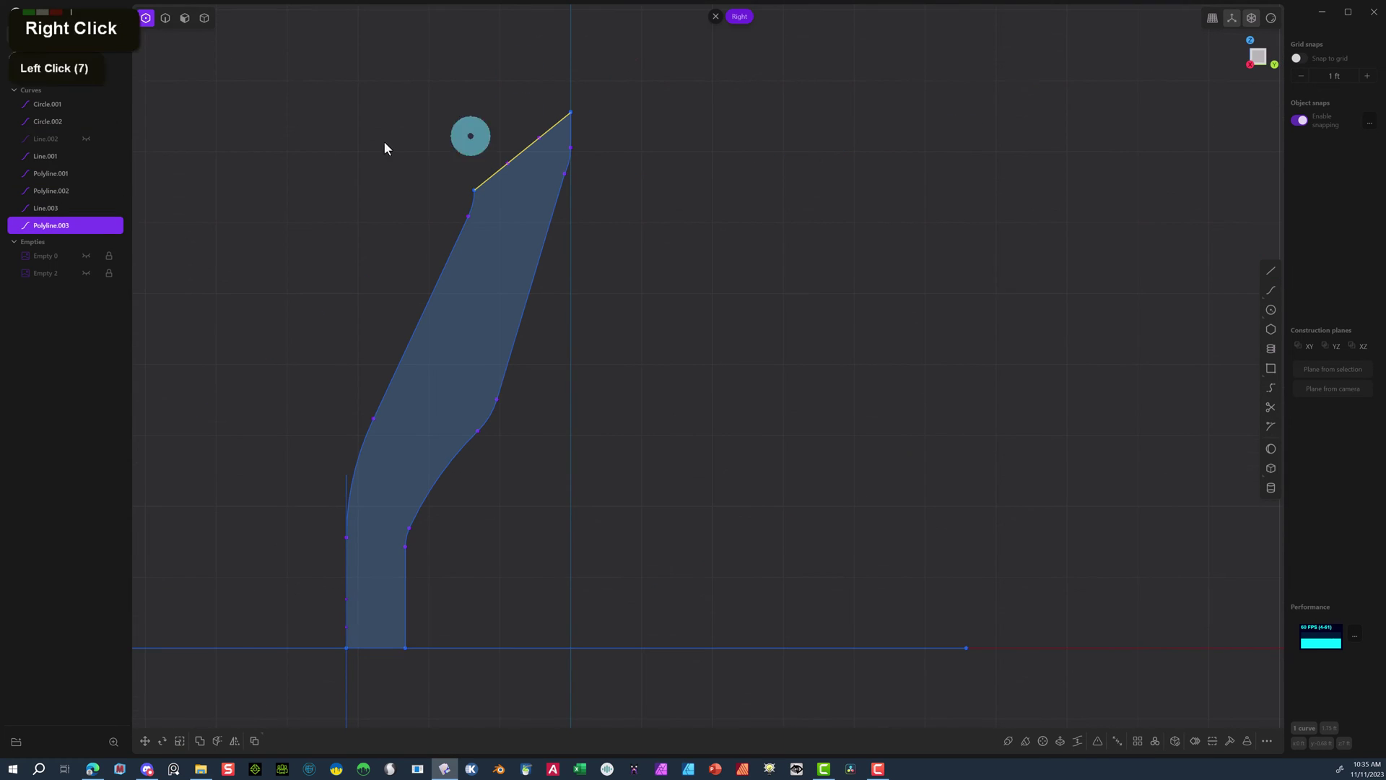
left_click(520, 153)
left_click(552, 230, "shift")
left_click(457, 243, "shift")
key("j")
left_click(519, 154)
key("Delete")
Draw a single straight line between the two curves' upper ends and join the segments into one closed section.
left_click(1271, 270)
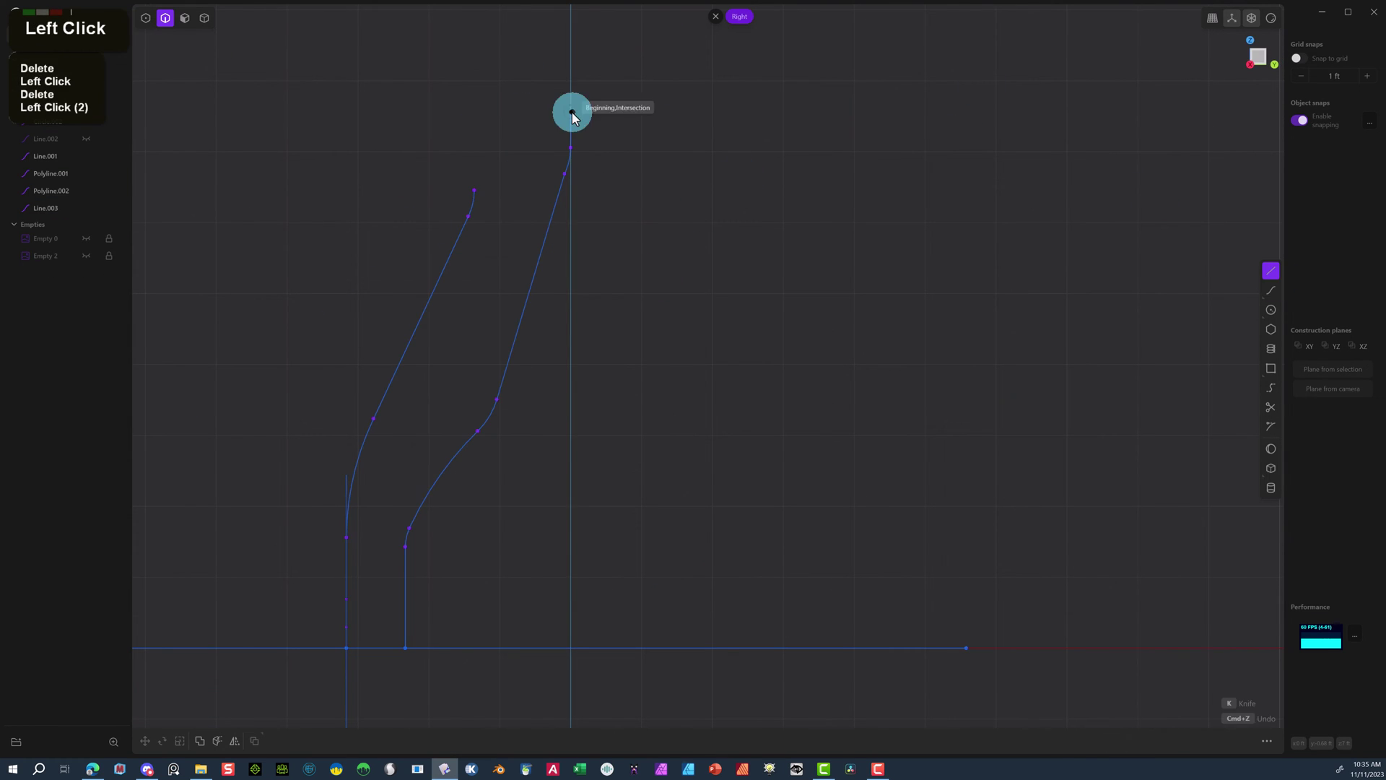
left_click(570, 112)
left_click(475, 190)
right_click(470, 219)
left_click(447, 256, "shift")
left_click(553, 216, "shift")
key("j")
Draw a straight guide line along Y from the top of the inner hub circle outward past the section.
scroll(706, 199, "down", 4)
mouse_move(706, 198)
middle_mouse_down()
mouse_move(588, 511)
mouse_move(509, 480)
mouse_move(545, 475)
middle_mouse_up()
scroll(440, 496, "up", 1)
middle_click_drag(436, 498, 408, 494)
scroll(408, 494, "up", 1)
left_click(1272, 271)
left_click(383, 455)
left_click(684, 463)
right_click(683, 464)
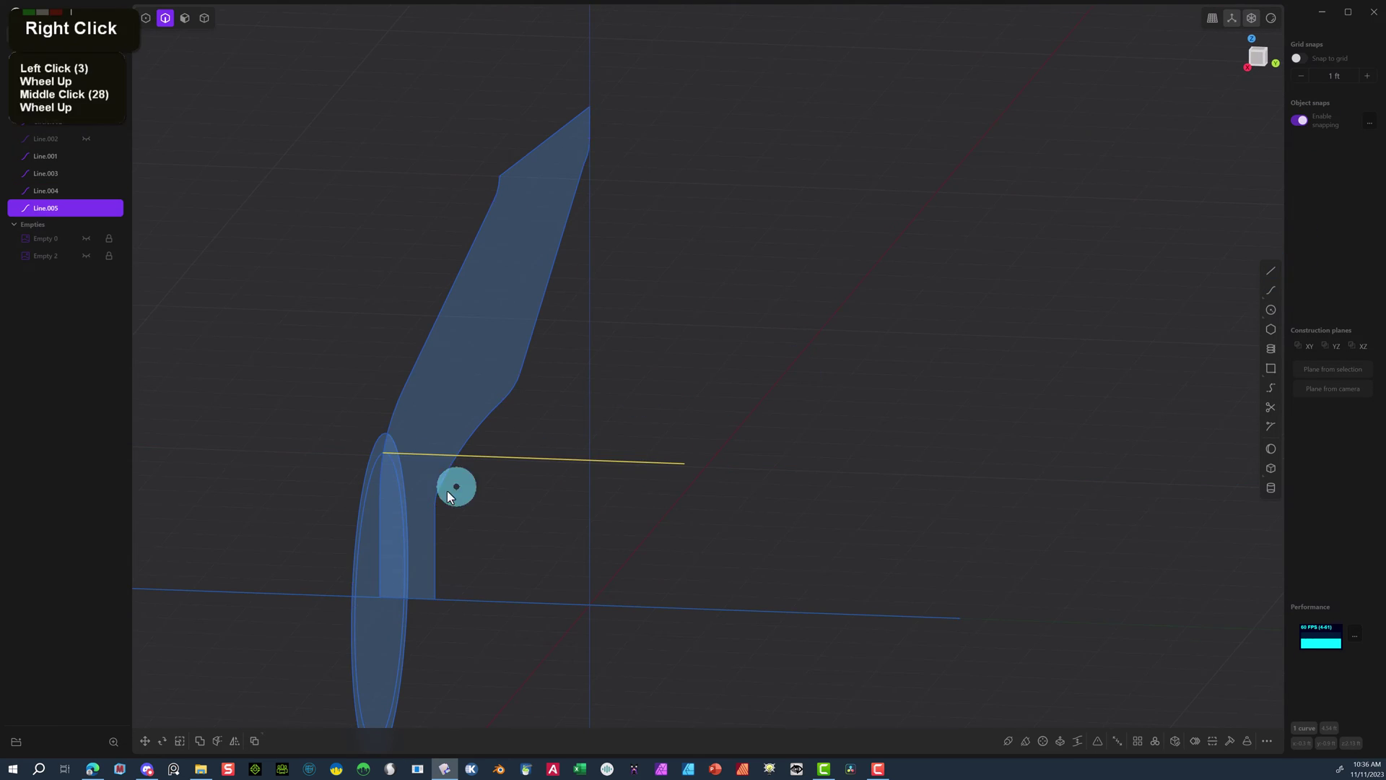
In the right view, delete the fillet vertices from the lower corner and bend of the section's front edge.
key("KP_3")
key("1")
left_click(513, 479)
left_click(539, 381)
key("Delete")
left_click(539, 381)
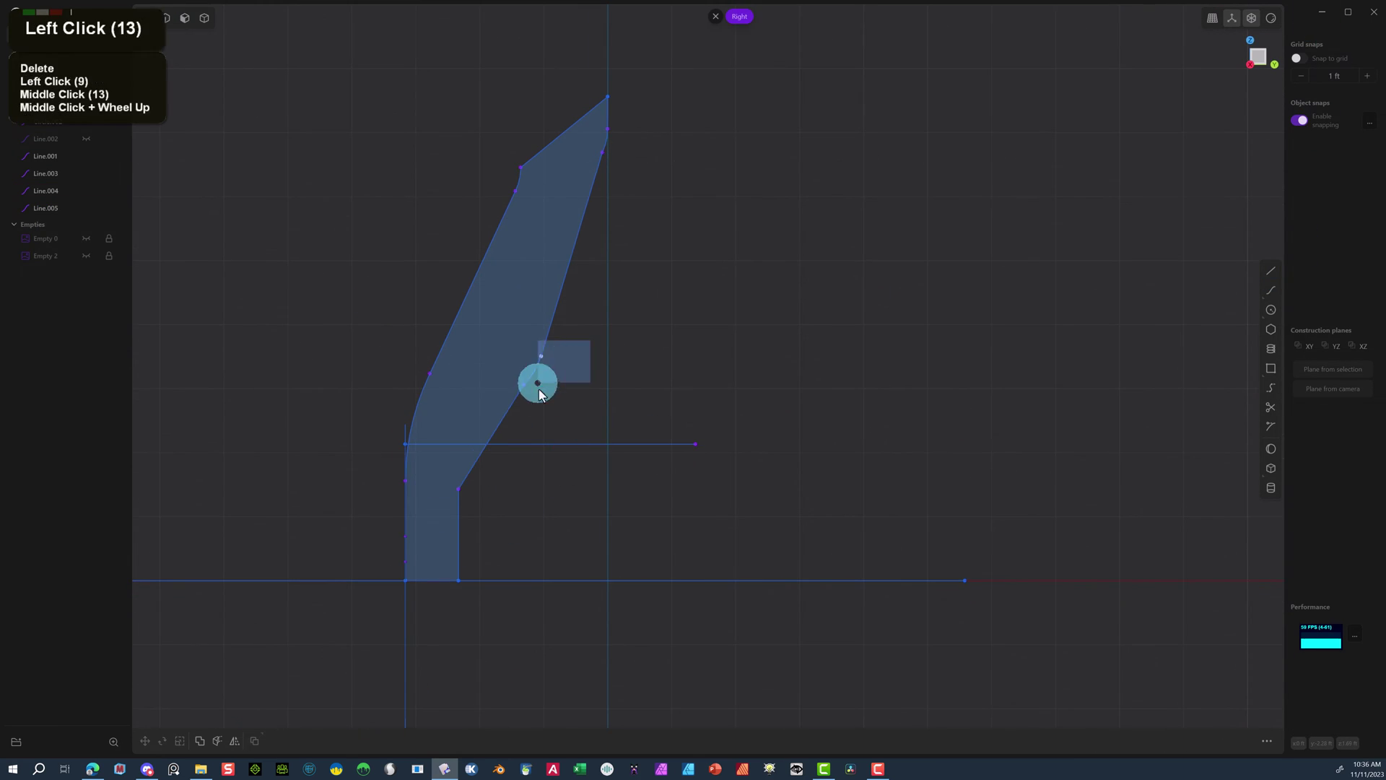
key("Delete")
Move the front edge's bend vertex up and outward to thicken the middle of the section.
left_click(494, 419)
key("g")
left_click_drag(495, 418, 544, 336)
Draw a vertical line between the guide line and the section's base corner, and join it into the closed outline.
left_click(457, 579)
right_click(452, 520)
left_click(513, 480, "shift")
key("j")
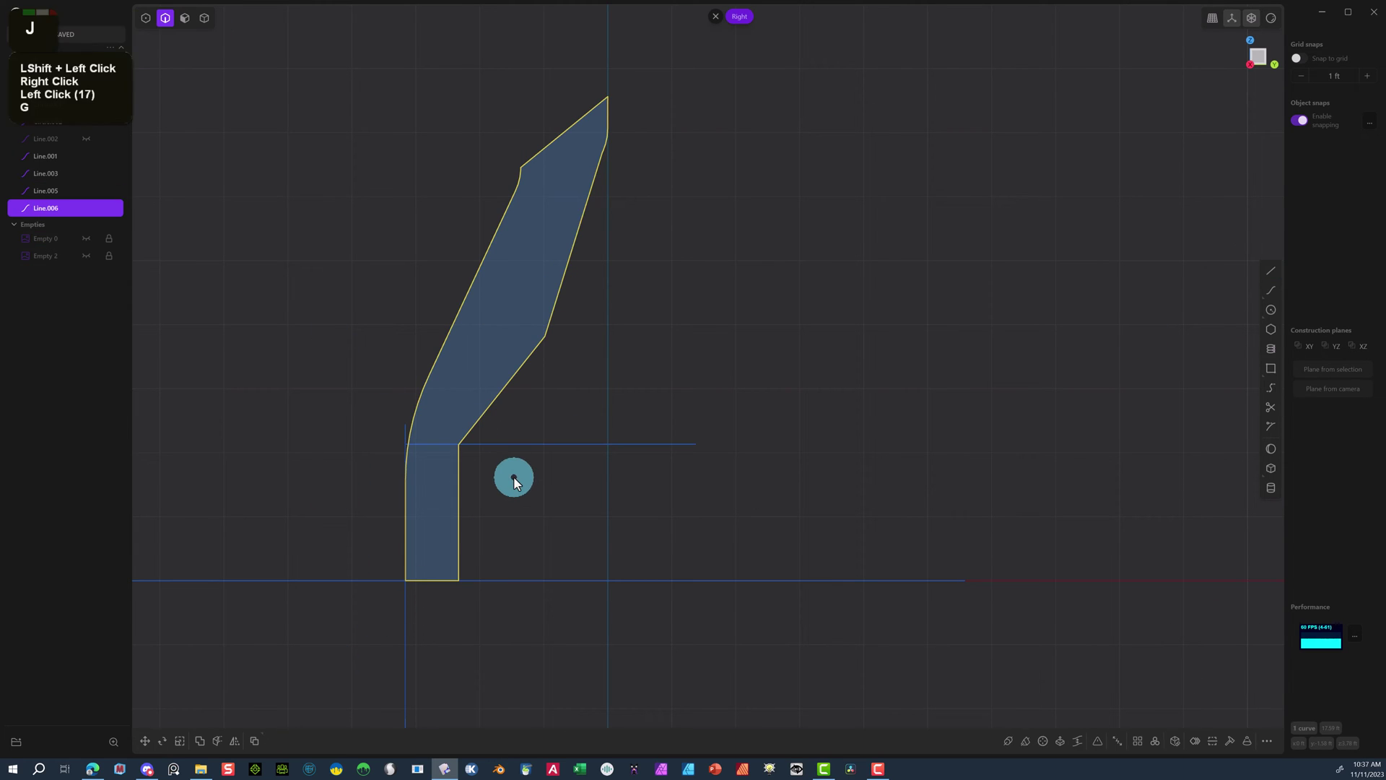
Fillet the lower corner and the middle bend of the section's front edge.
left_click(495, 452)
key("b")
left_click_drag(495, 451, 288, 743)
key("b")
left_click(569, 318)
left_click(522, 194)
Show the barrel and move the section vertex poking through its outer lip by 0.0562 ft in Y and -0.03447 ft in Z.
left_click(108, 53)
left_click(283, 170)
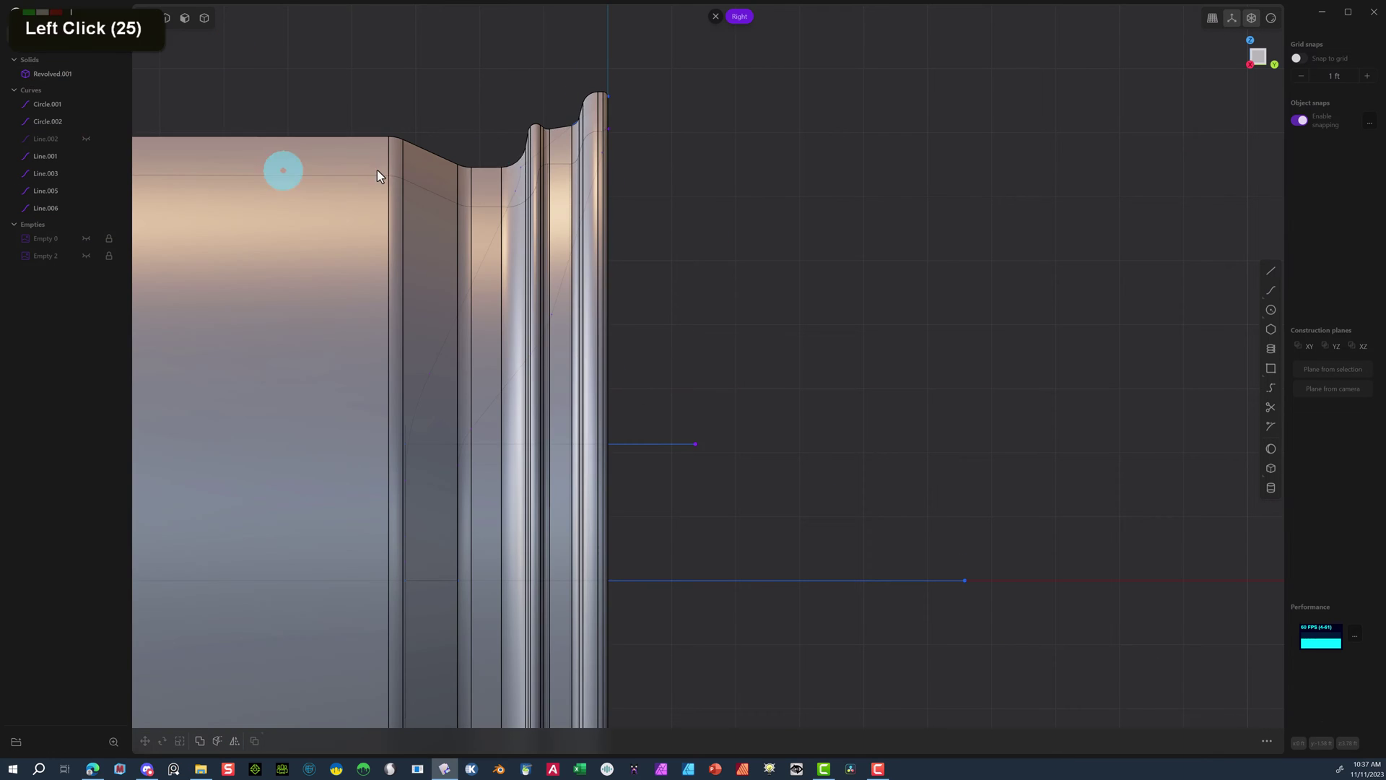
scroll(559, 110, "up", 5)
left_click(635, 139)
scroll(634, 139, "up", 6)
left_click(684, 257)
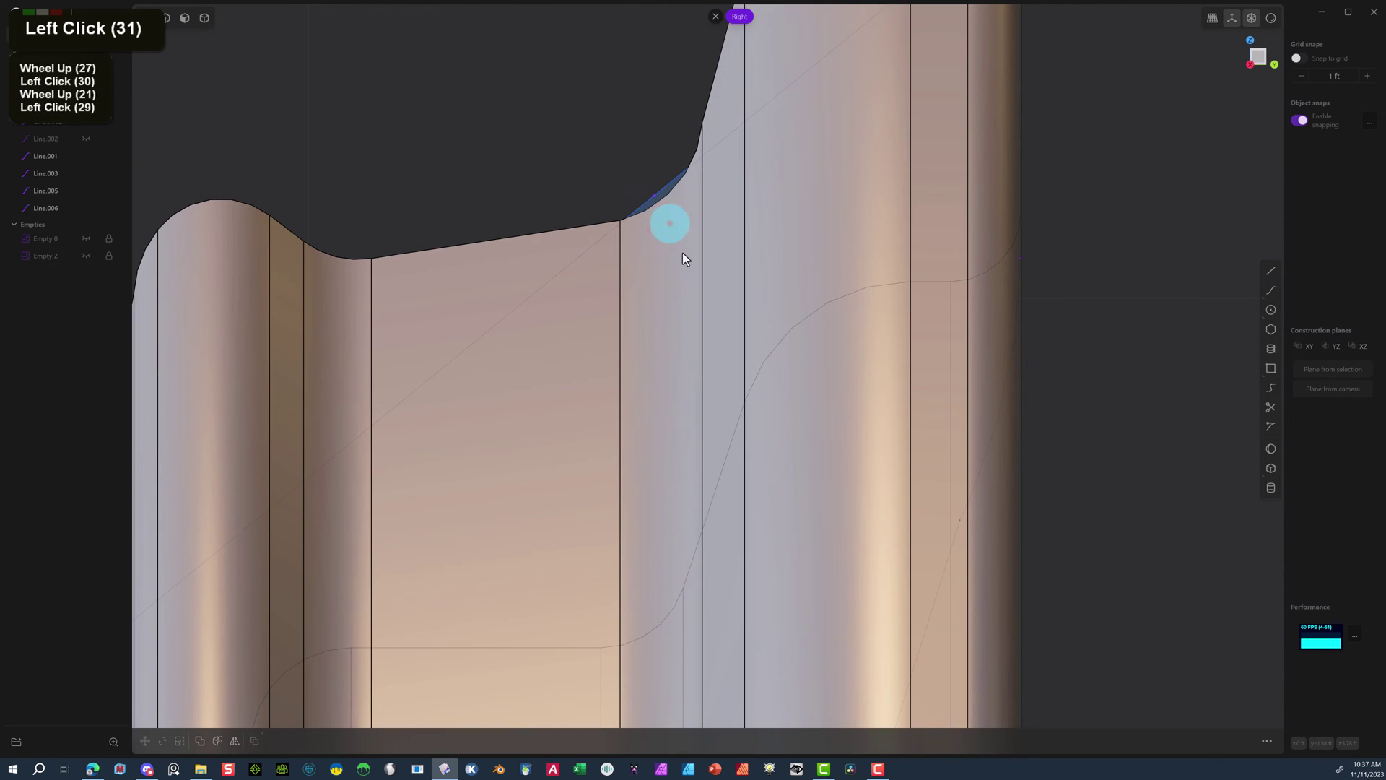
left_click(585, 173)
left_click(746, 226)
scroll(721, 309, "down", 3)
left_click(1040, 316)
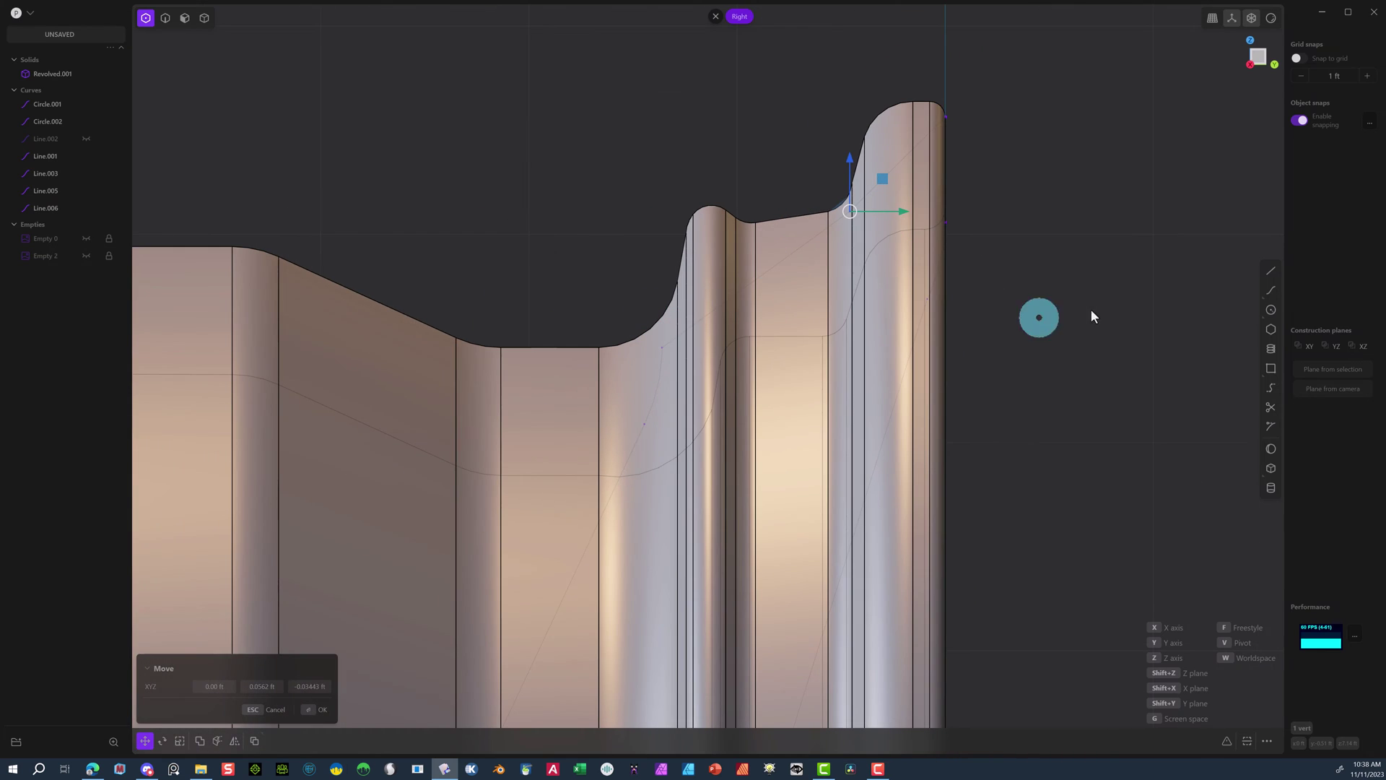
Move the section vertex near the barrel's inner ridge by about 0.198 ft in Z and delete the surplus vertex there.
left_click(1270, 427)
left_click(708, 315)
key("g")
left_click(714, 200)
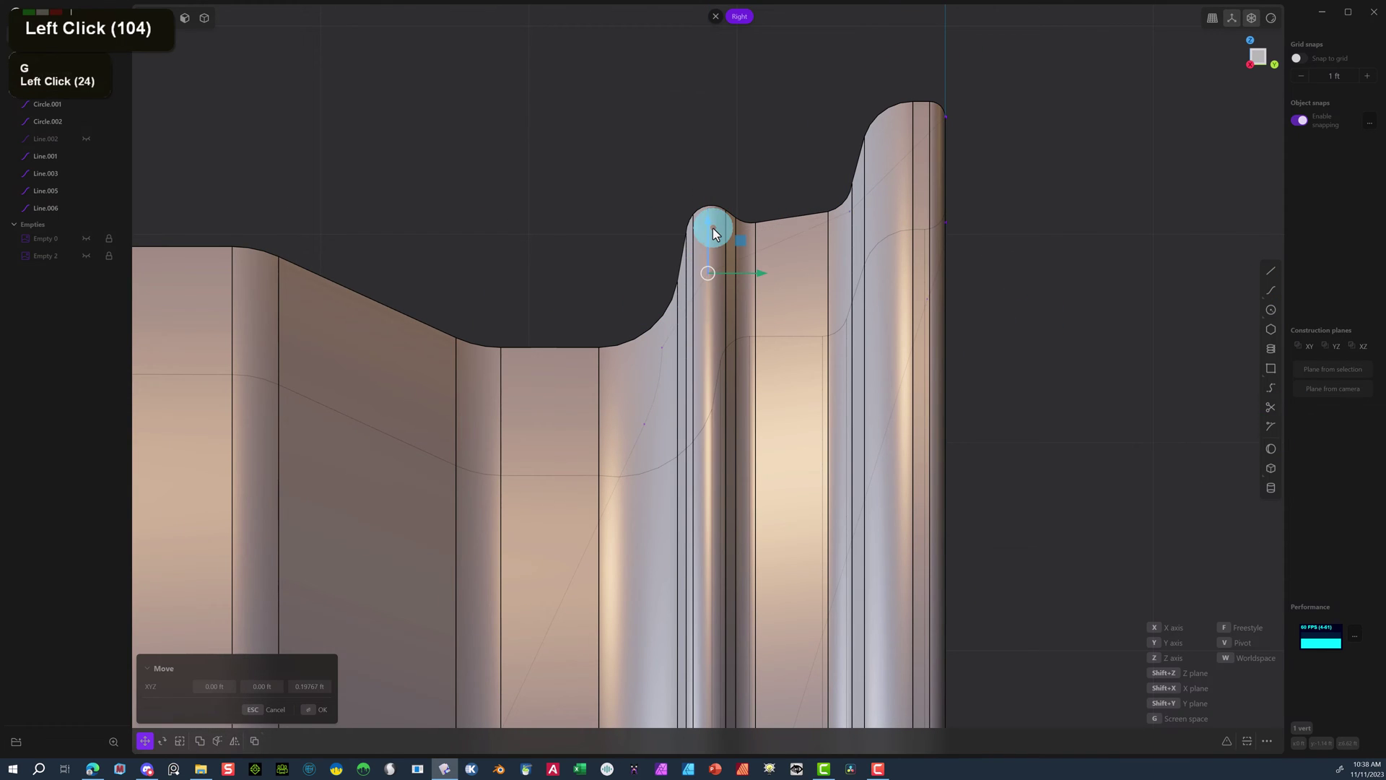
left_click(740, 390)
left_click(686, 354)
key("Delete")
Revolve the closed section 360 degrees around the wheel's central Y axis to form the centre disc.
middle_click_drag(832, 228, 709, 289)
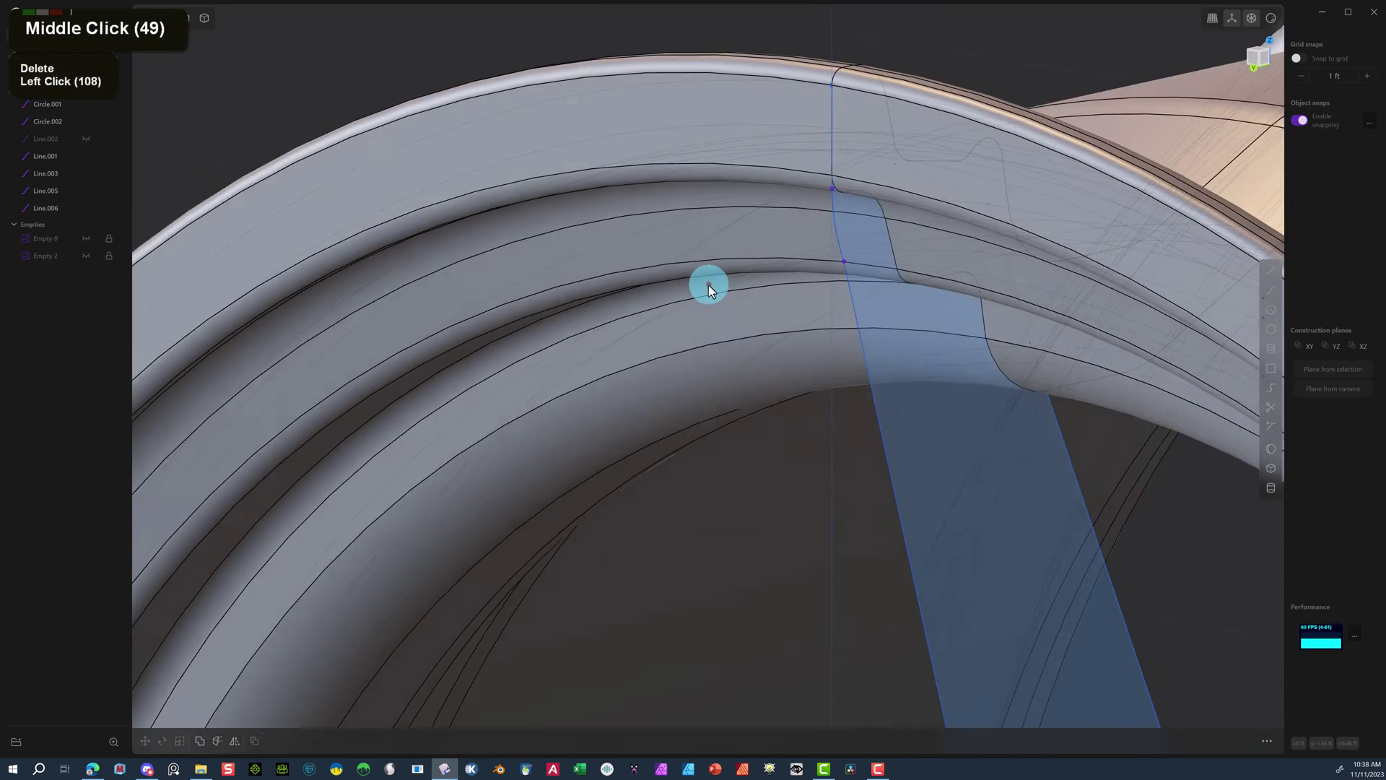
scroll(857, 343, "down", 20)
left_click(182, 21)
left_click(1209, 741)
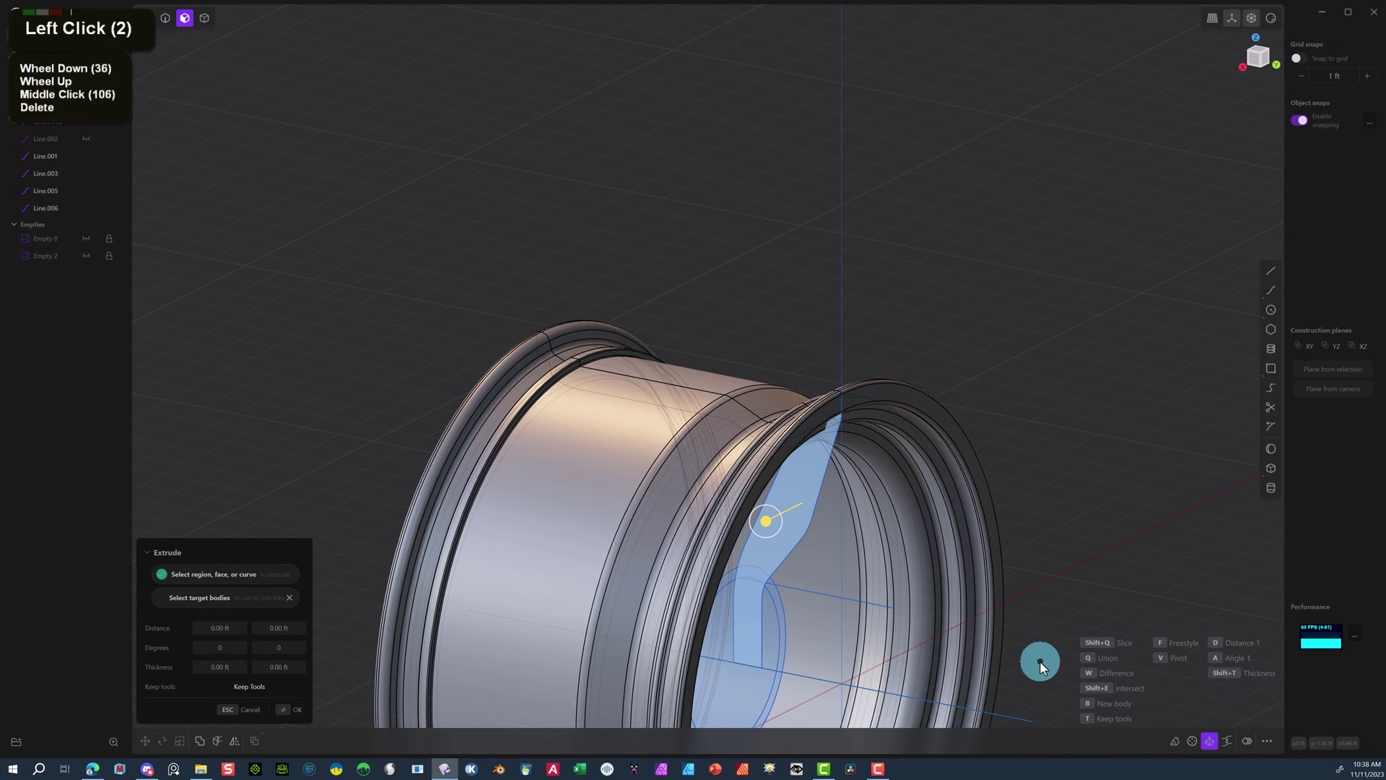
left_click(1194, 742)
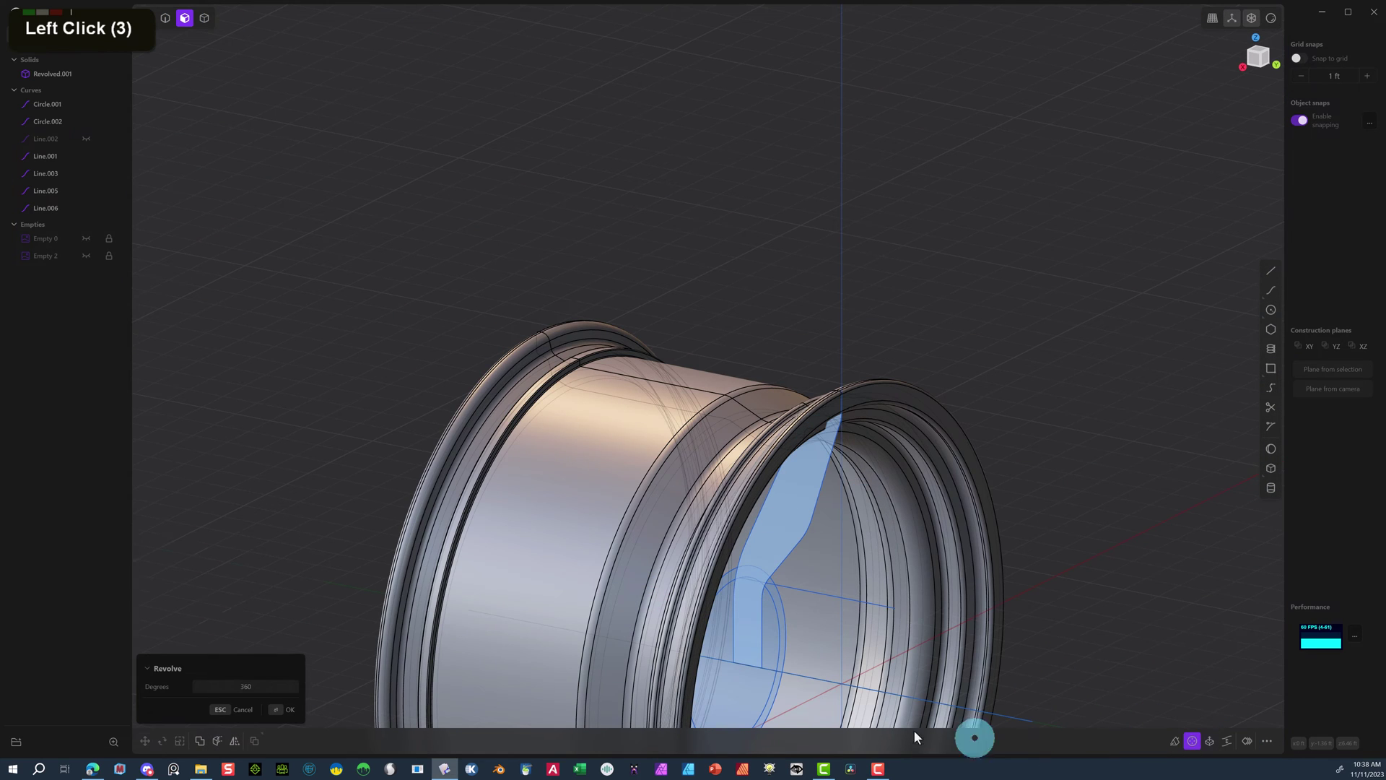
left_click(735, 662)
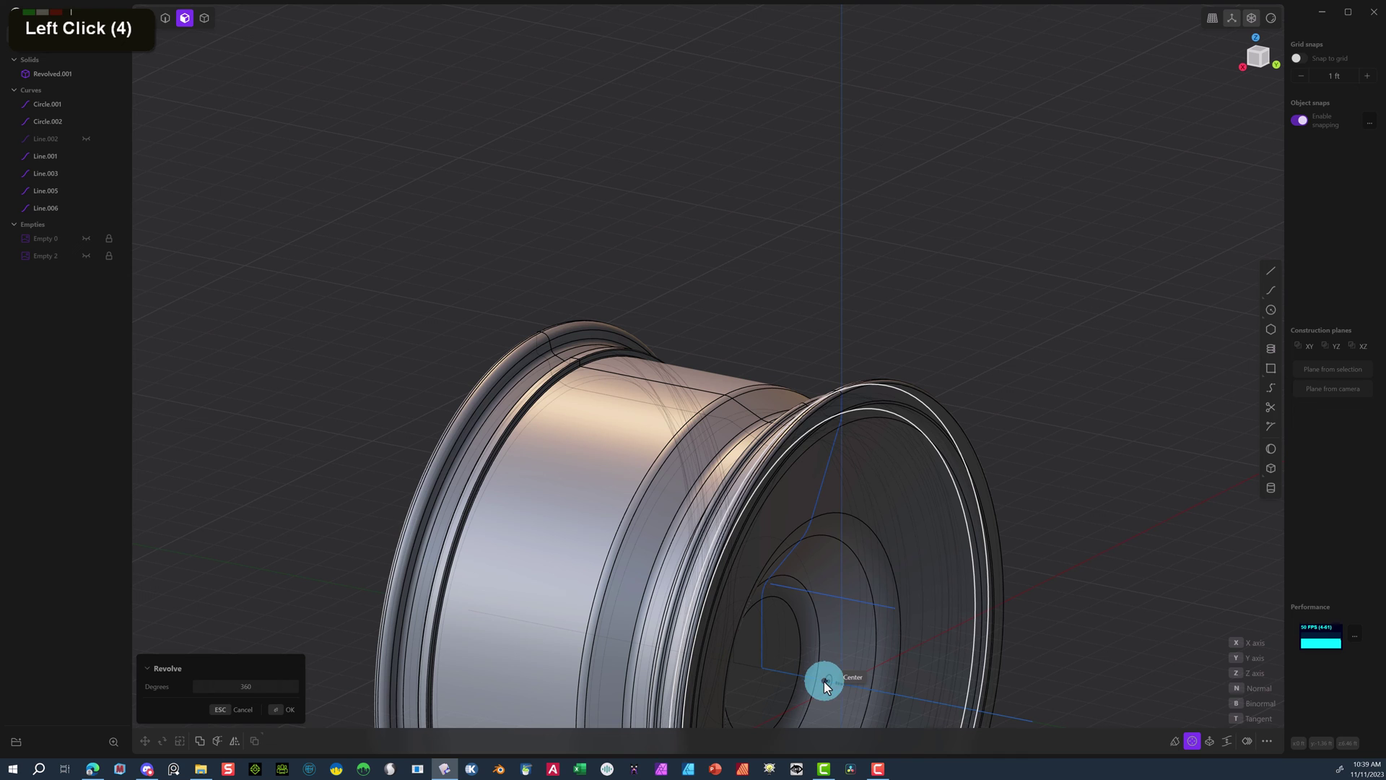
left_click(827, 682)
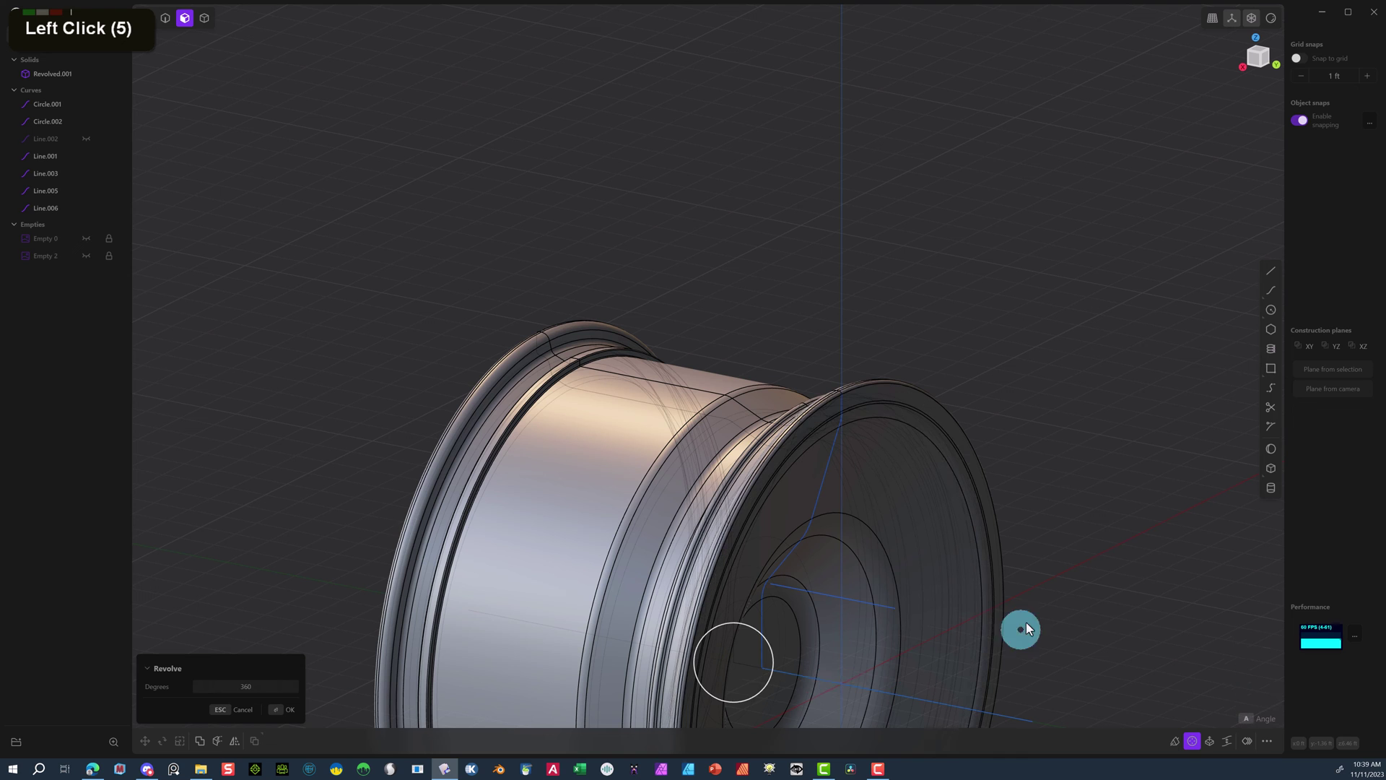
left_click(273, 717)
Hide the barrel and show the wheel-face reference image over the disc in the back view.
scroll(1004, 197, "down", 8)
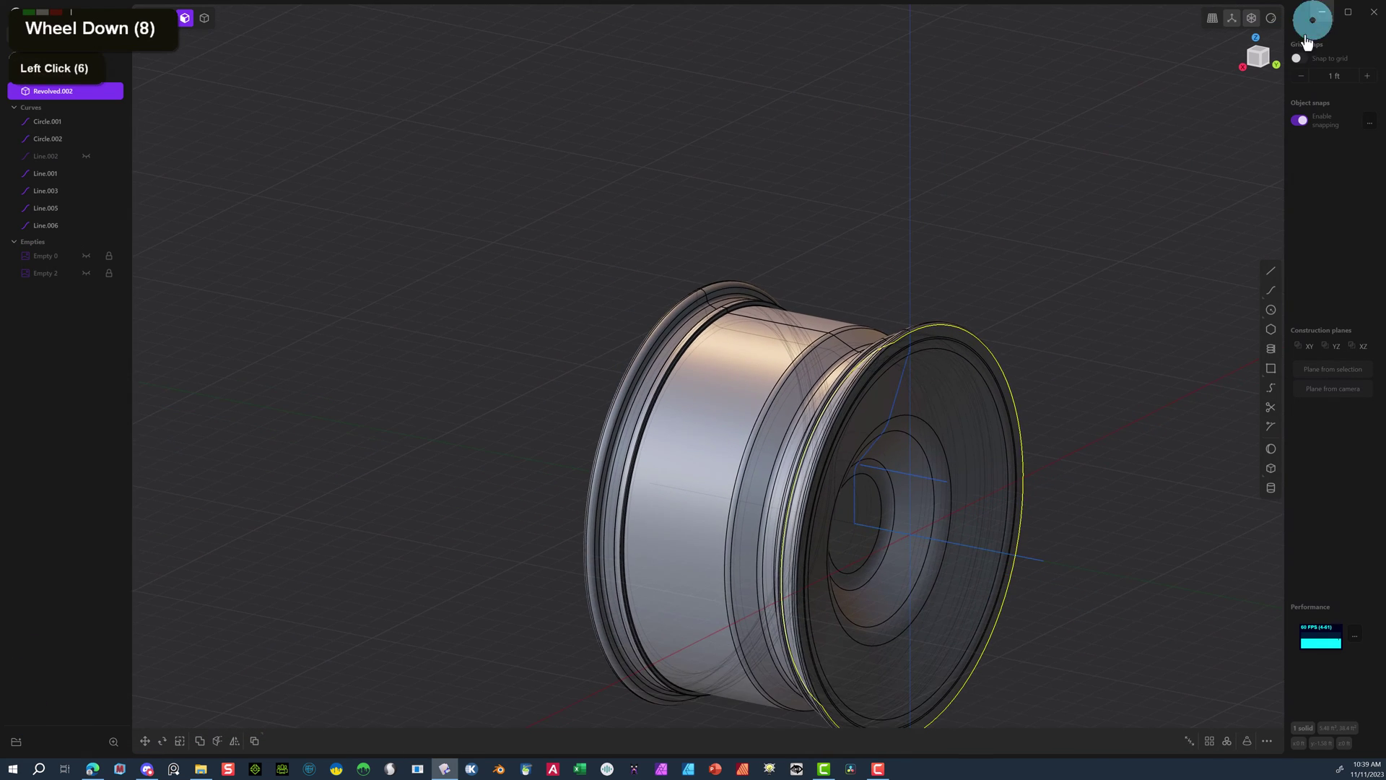
scroll(1117, 171, "down", 1)
middle_click_drag(1116, 170, 899, 116)
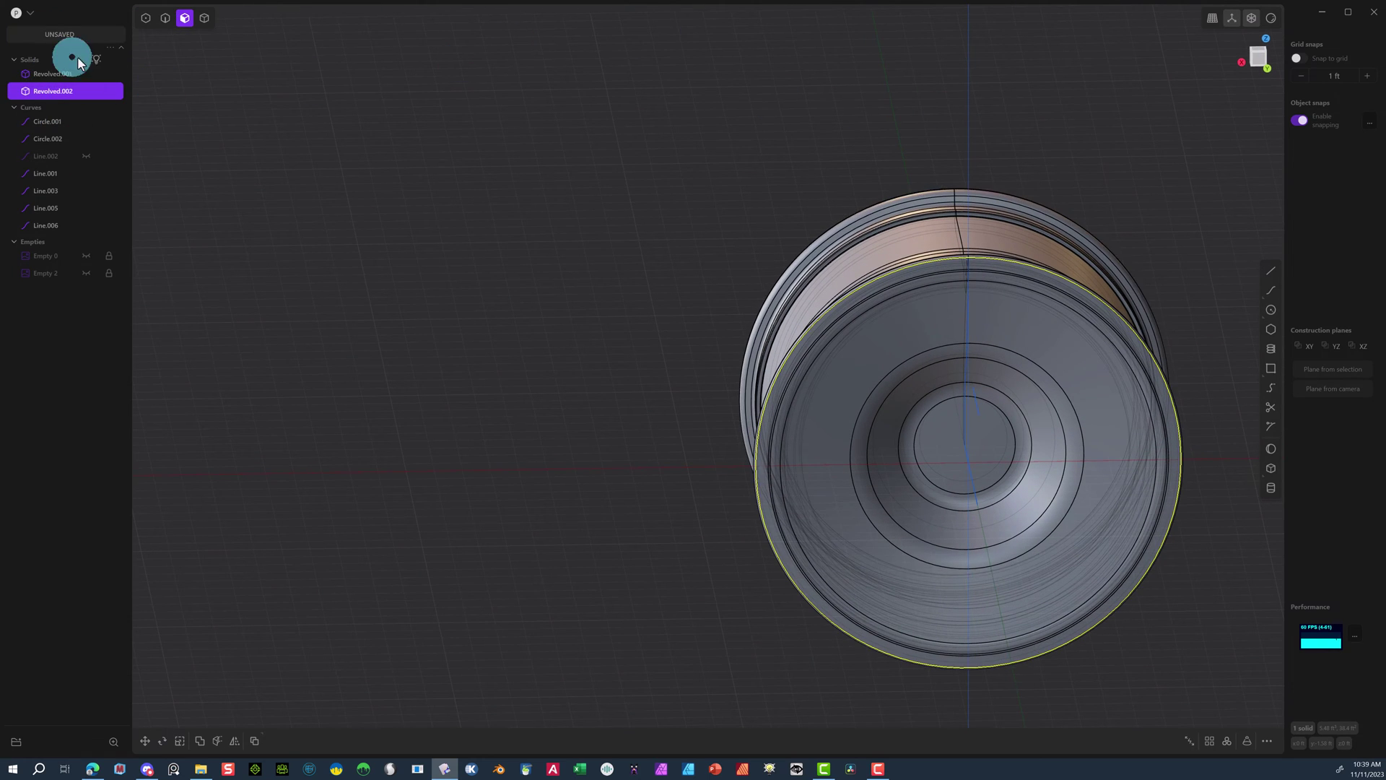
left_click(86, 73)
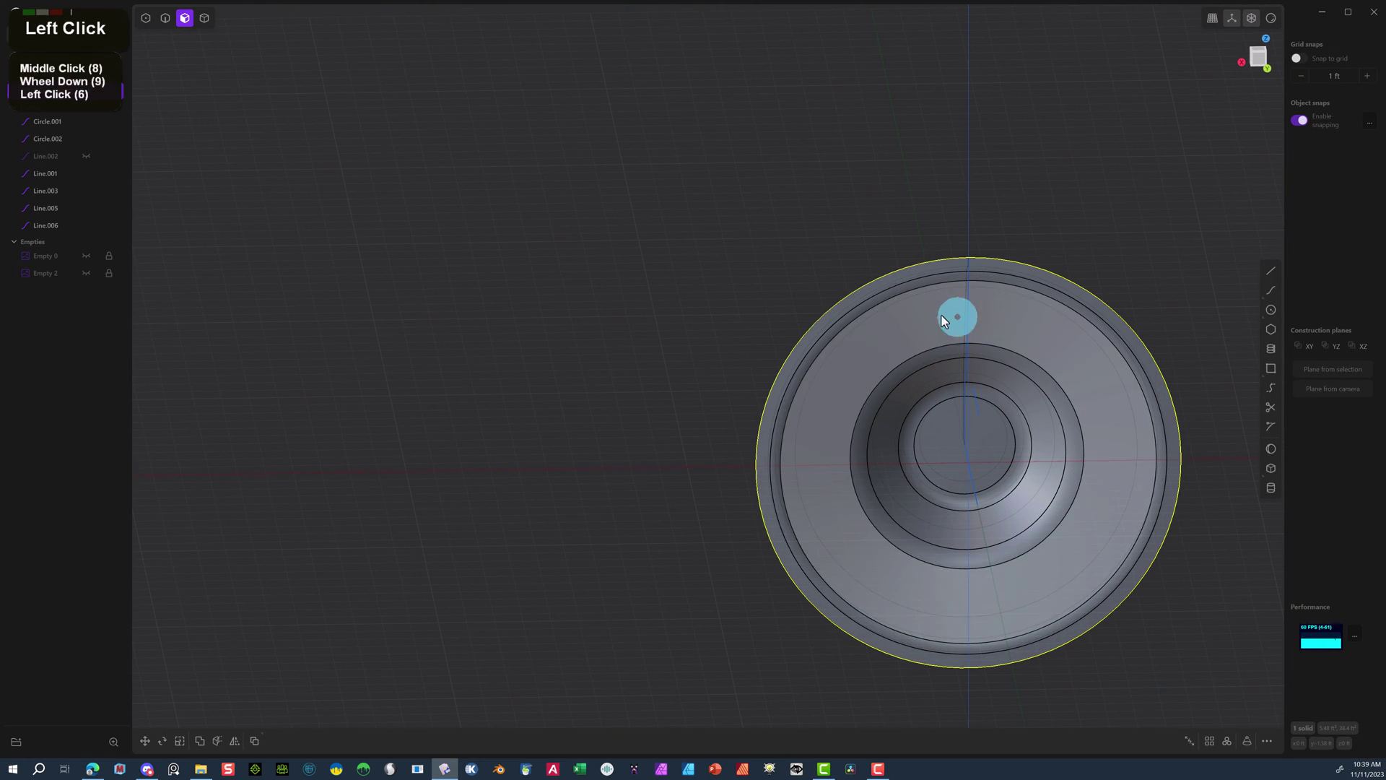
left_click(1254, 55)
right_click_drag(1011, 217, 739, 154)
scroll(739, 154, "up", 6)
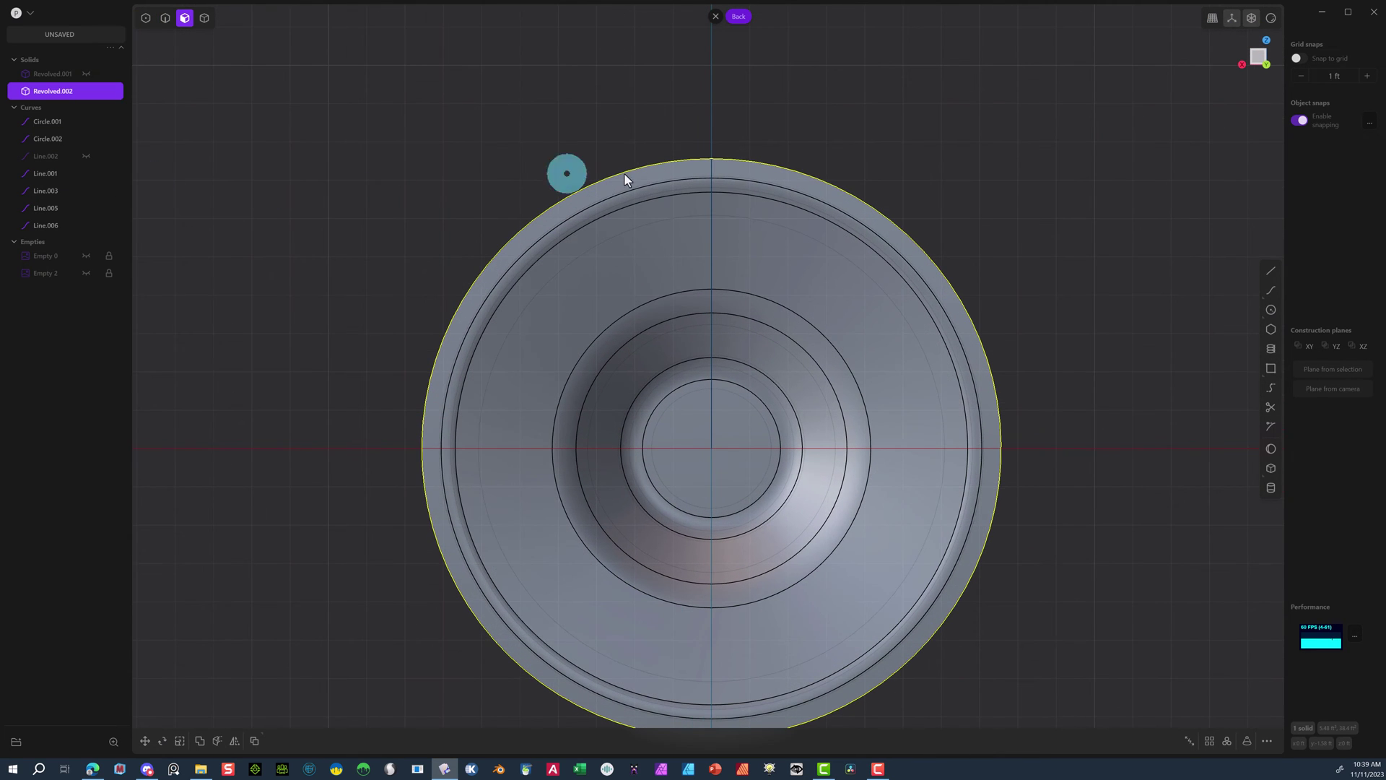
left_click(88, 256)
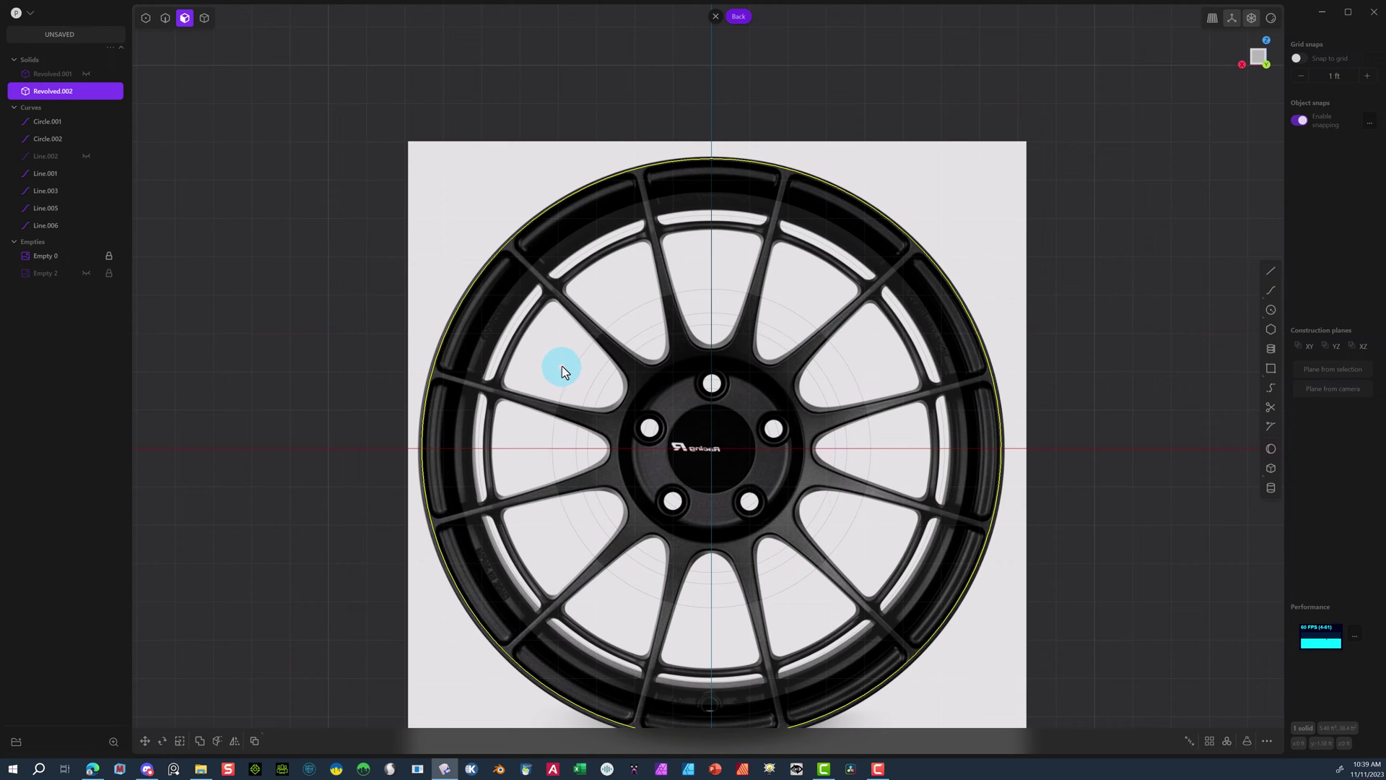
Draw a polyline from outside the rim along the spoke left of the upper opening, across to the vertical centreline above the hub.
key("l")
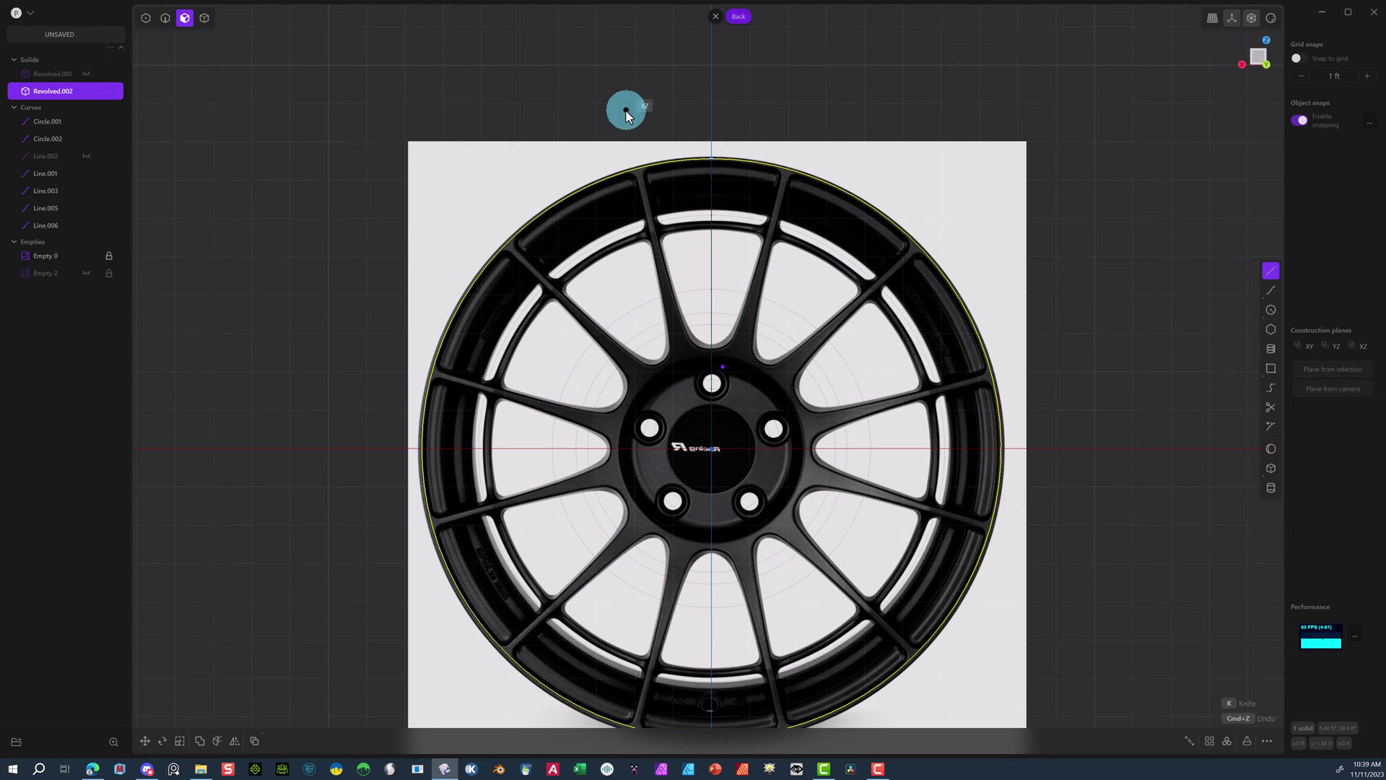
left_click(622, 105)
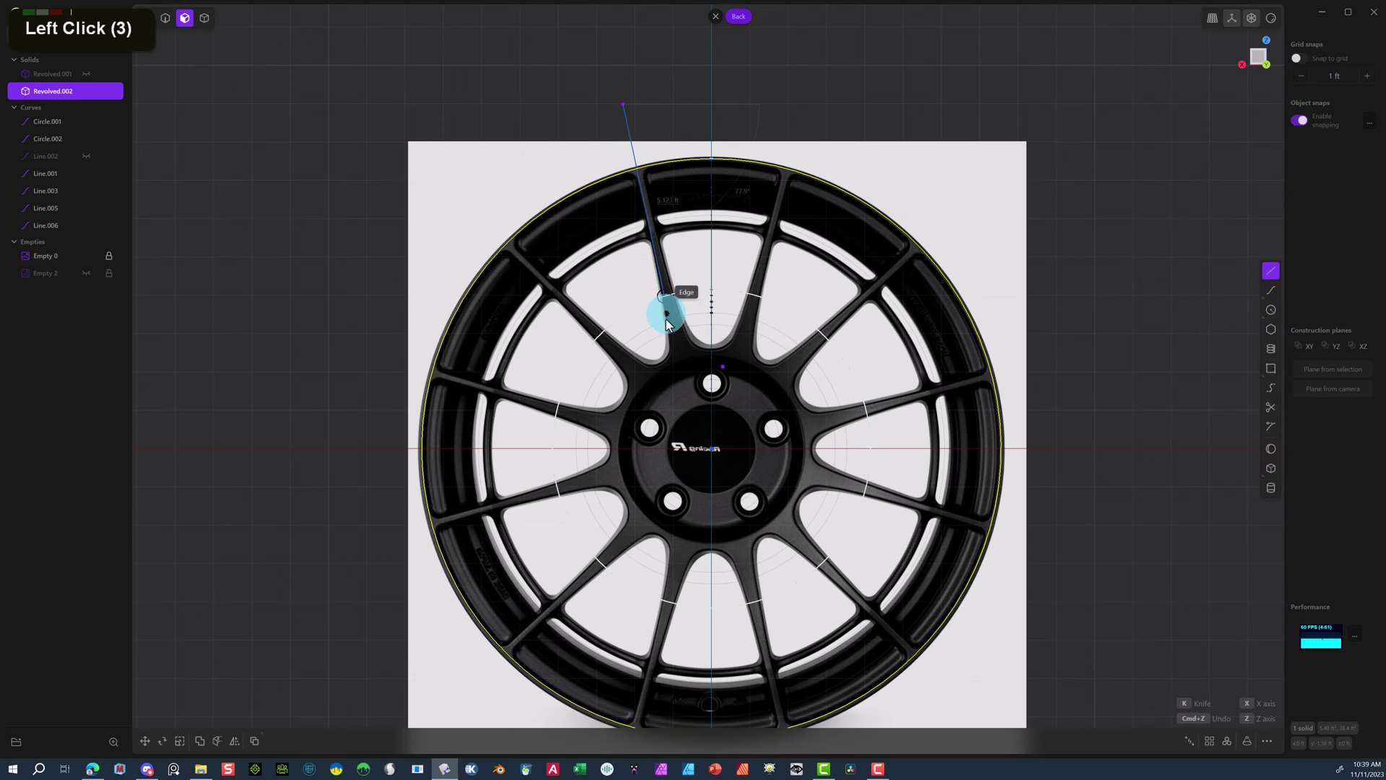
scroll(693, 359, "up", 5)
left_click(691, 359)
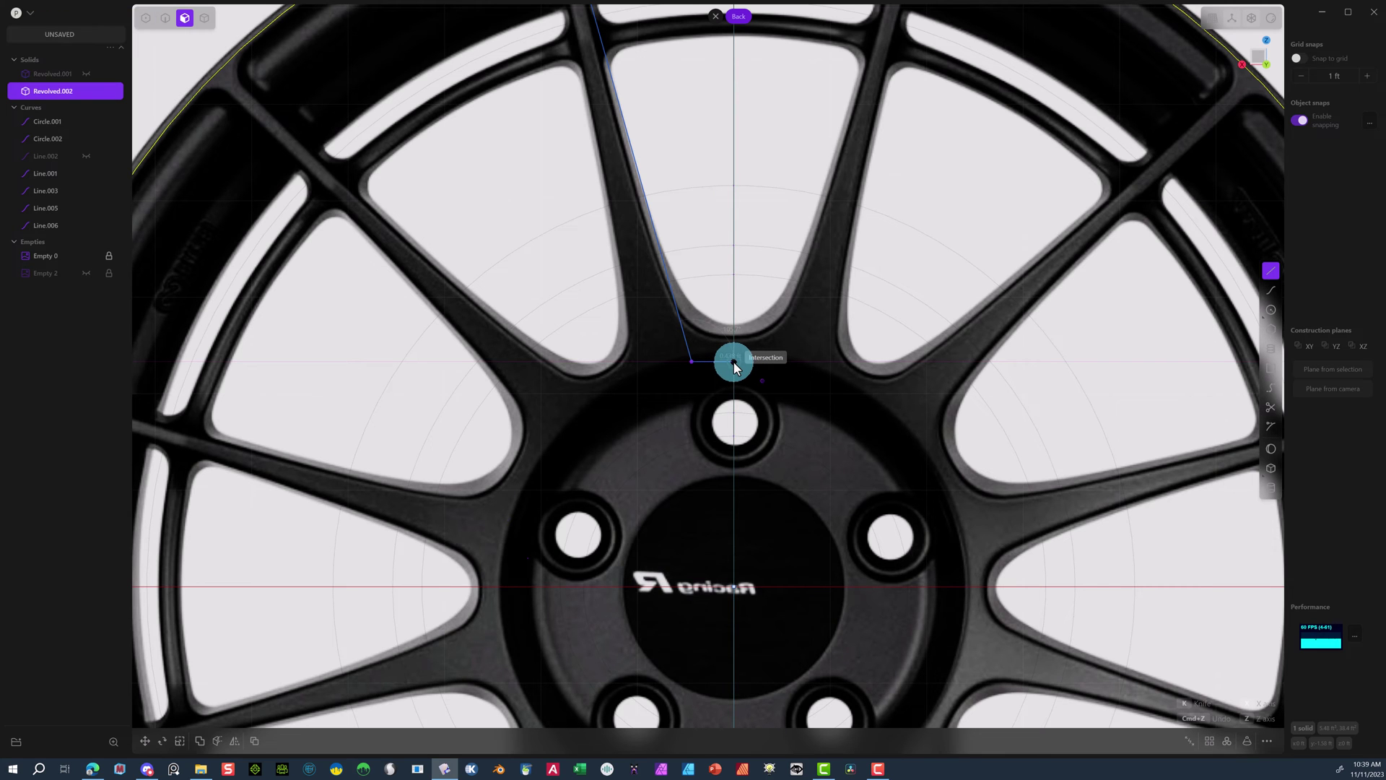
left_click(733, 363)
right_click(734, 363)
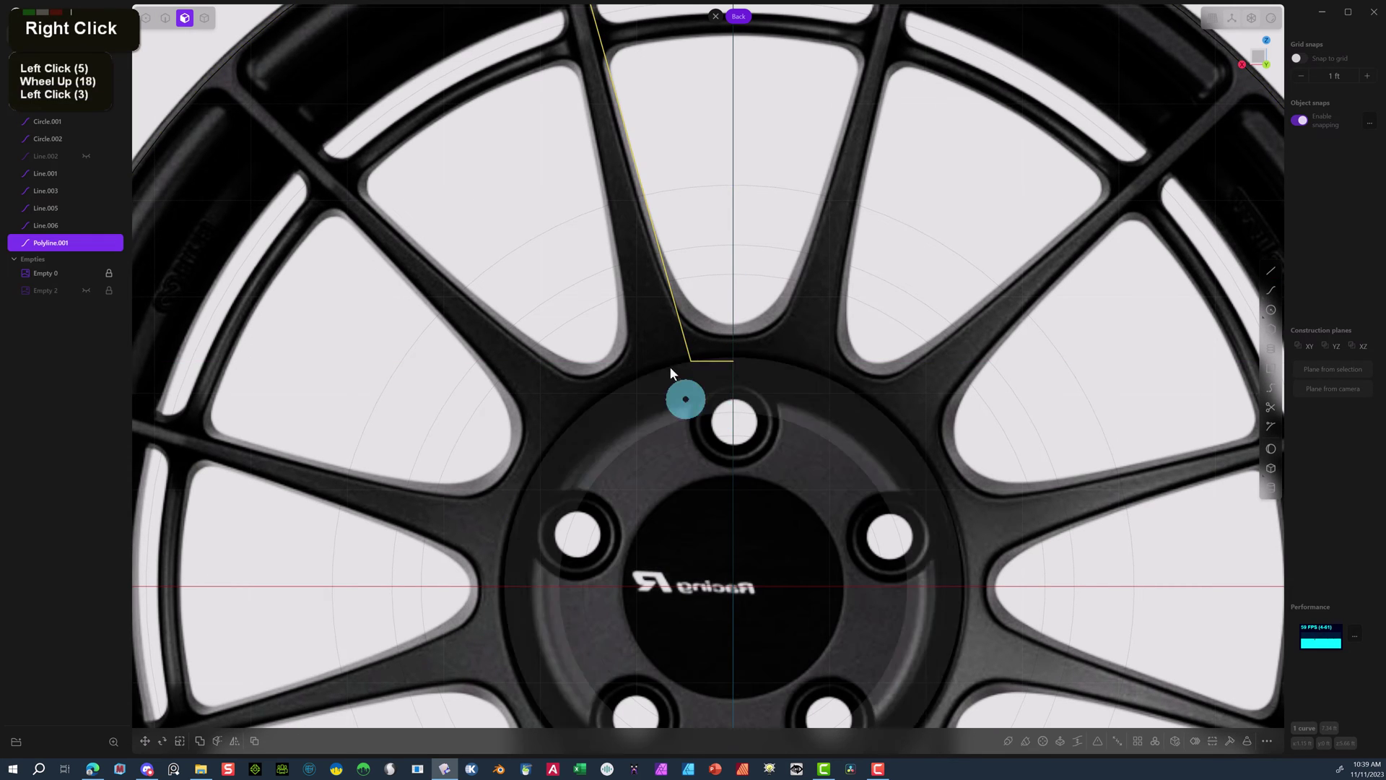
Mirror the spoke-opening polyline across the vertical centre plane and join both halves into one curve.
scroll(753, 329, "down", 10)
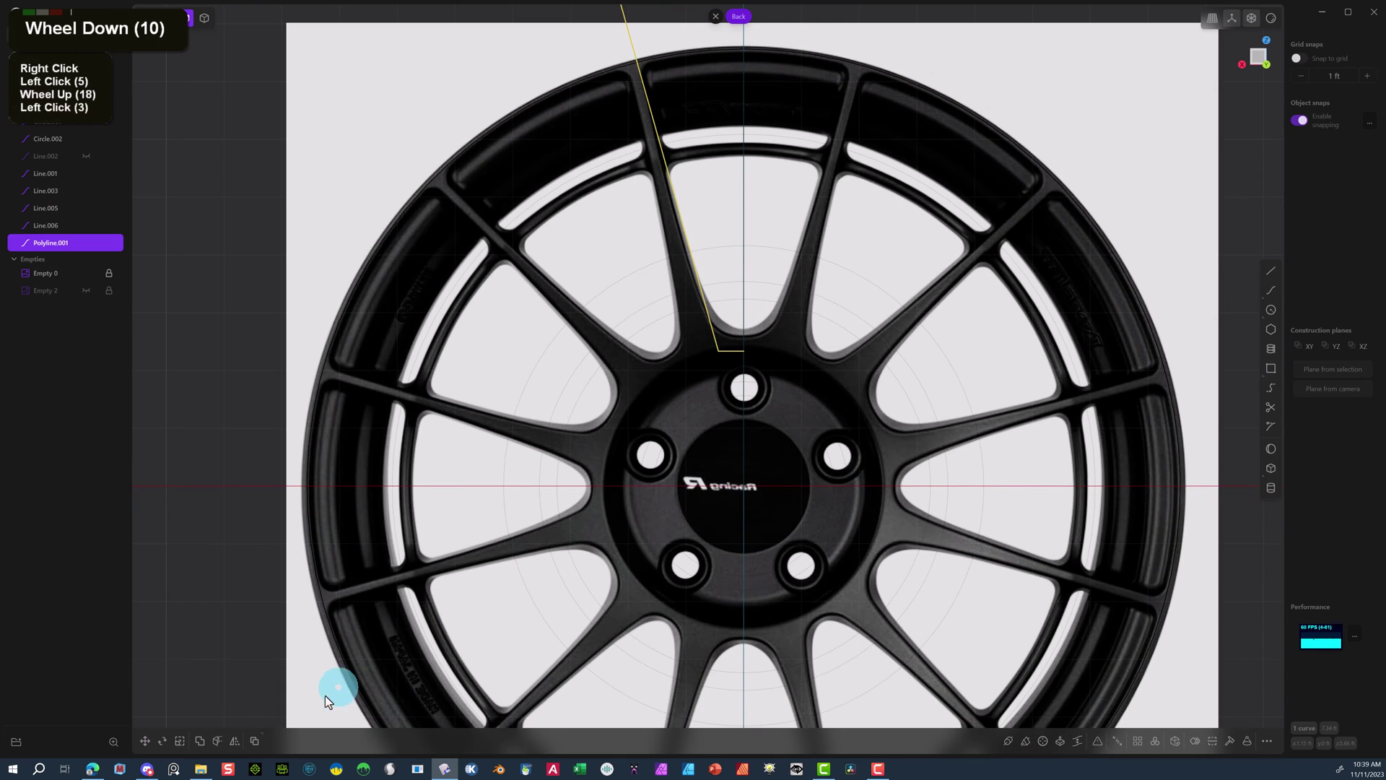
left_click(231, 741)
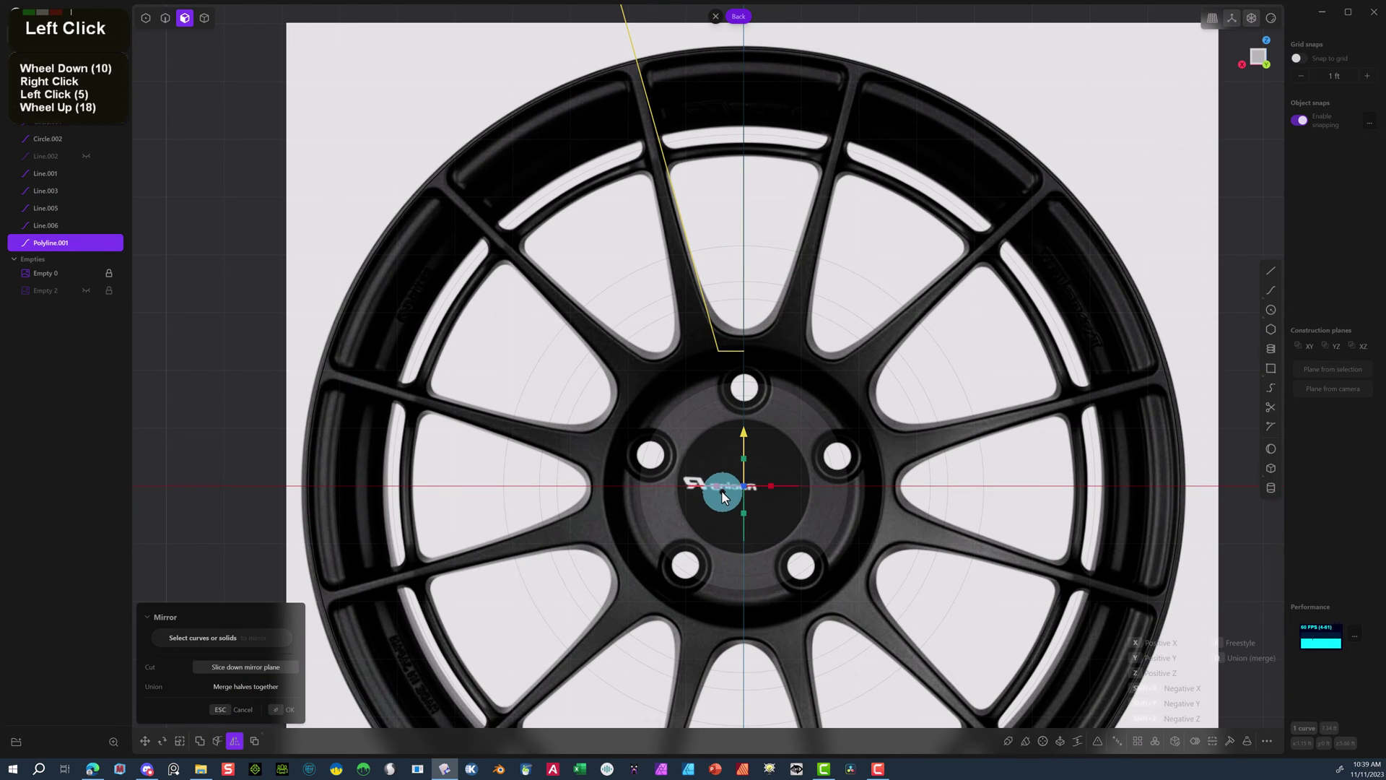
left_click(718, 487)
left_click(286, 709)
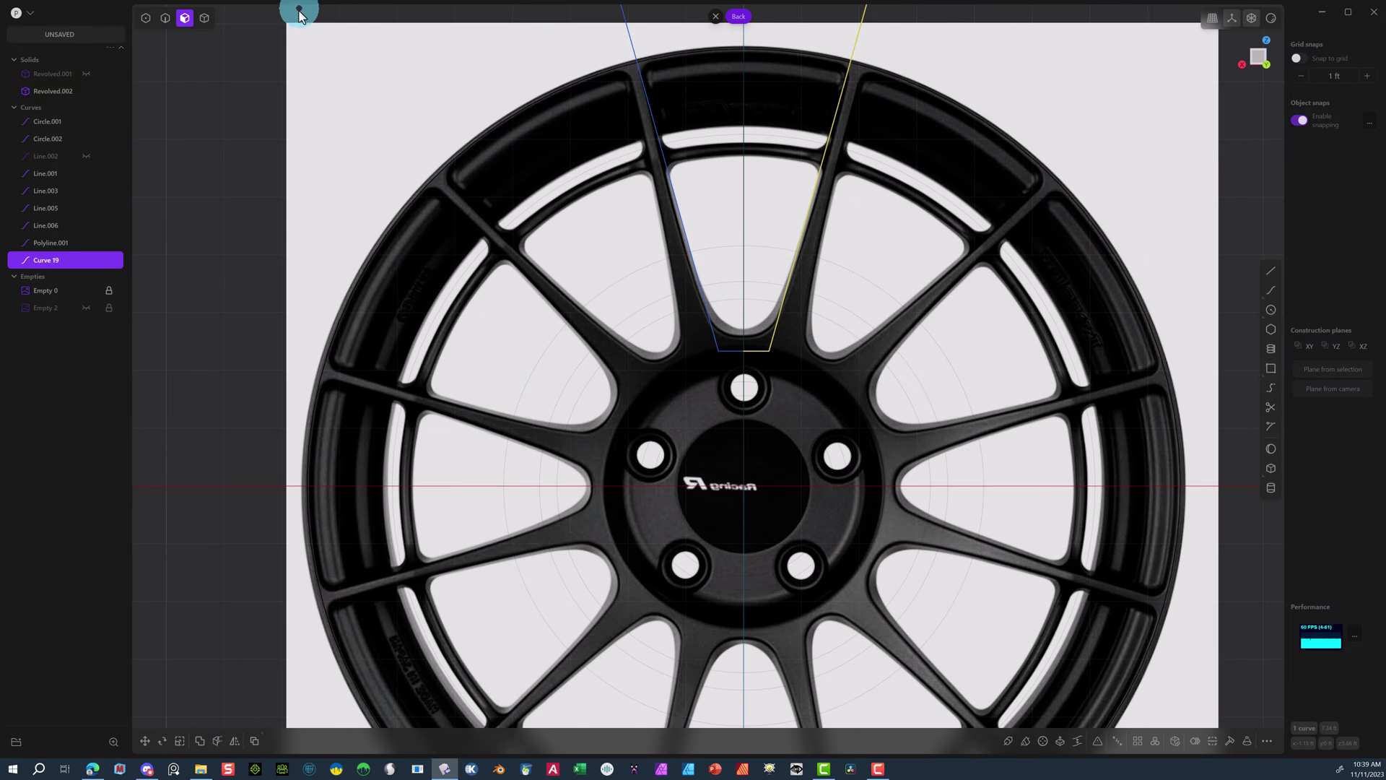
left_click(166, 20)
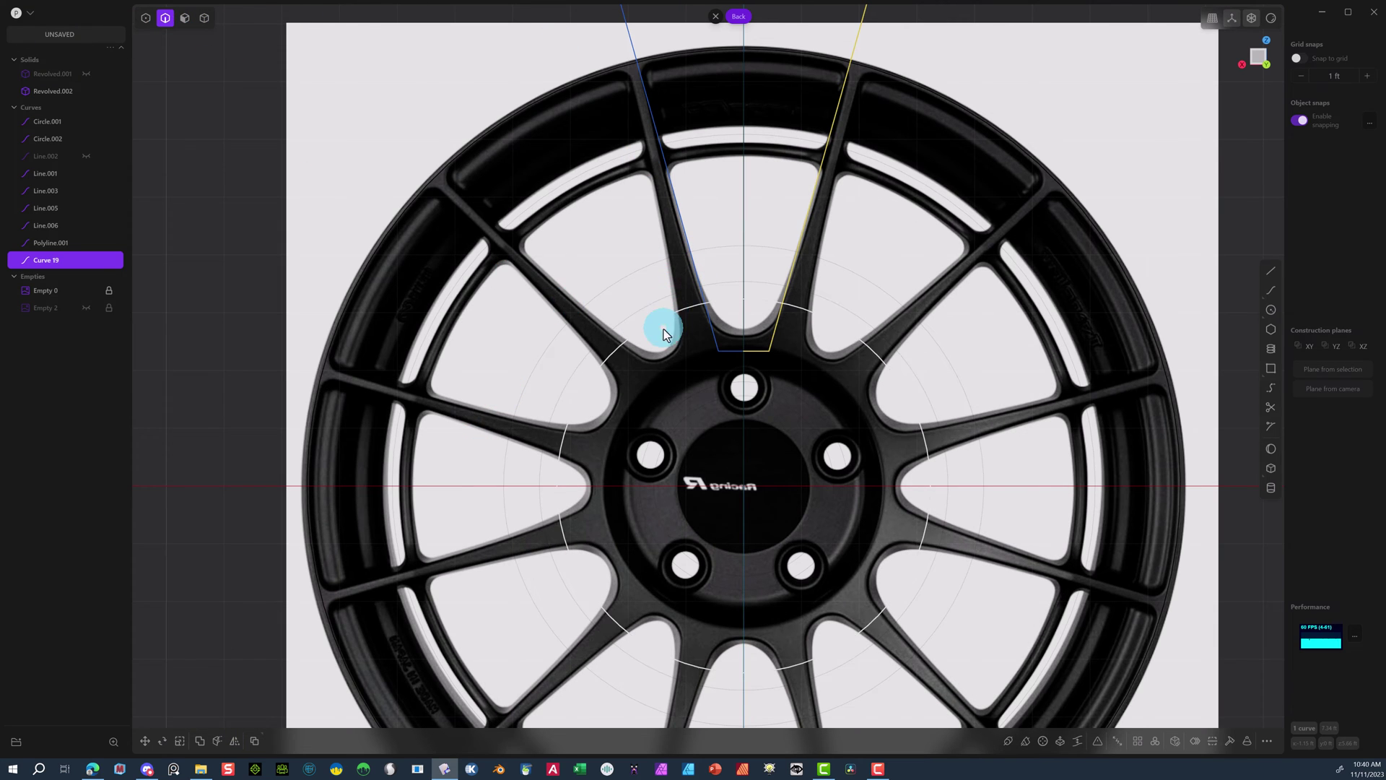
left_click(715, 344, "shift")
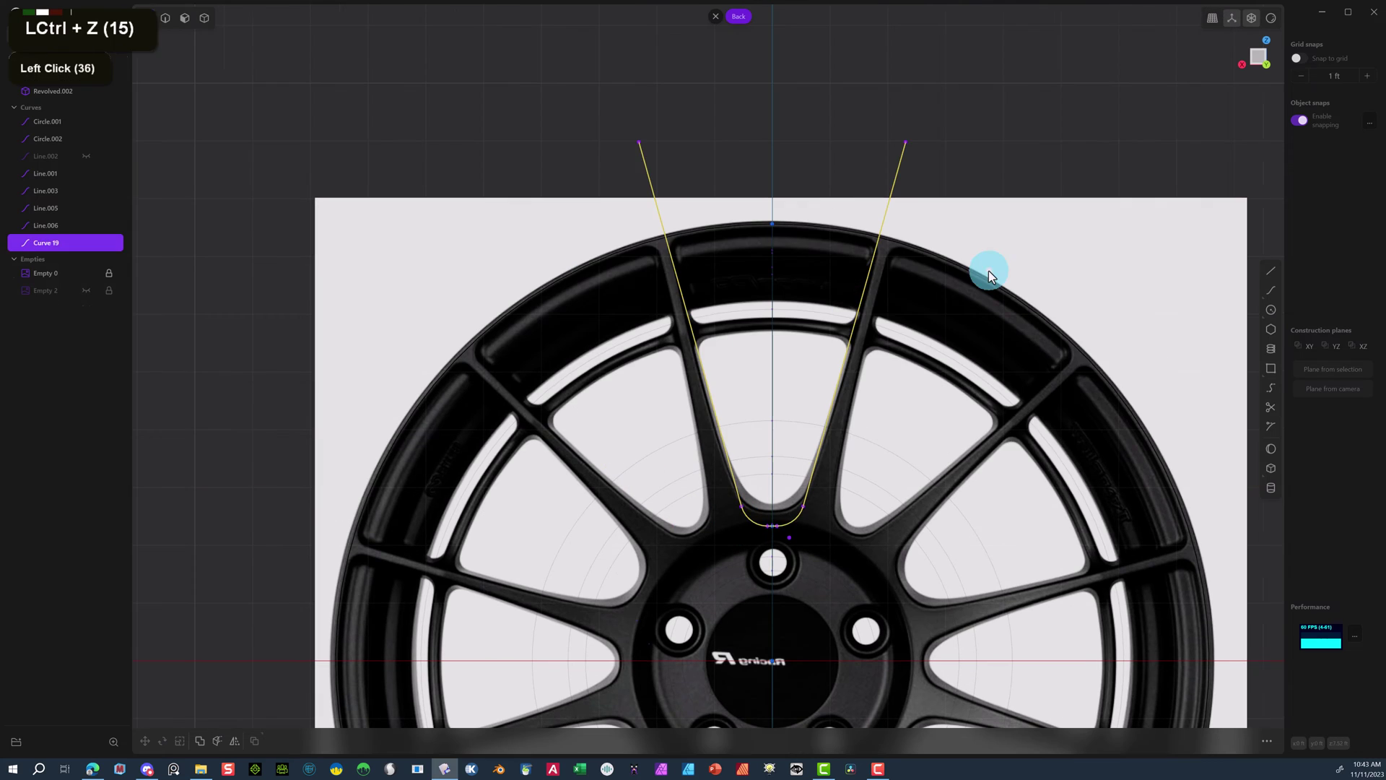
Undo the curve's corner fillets and move its bottom vertices up by about 0.26 ft in Z.
key("ctrl+z")
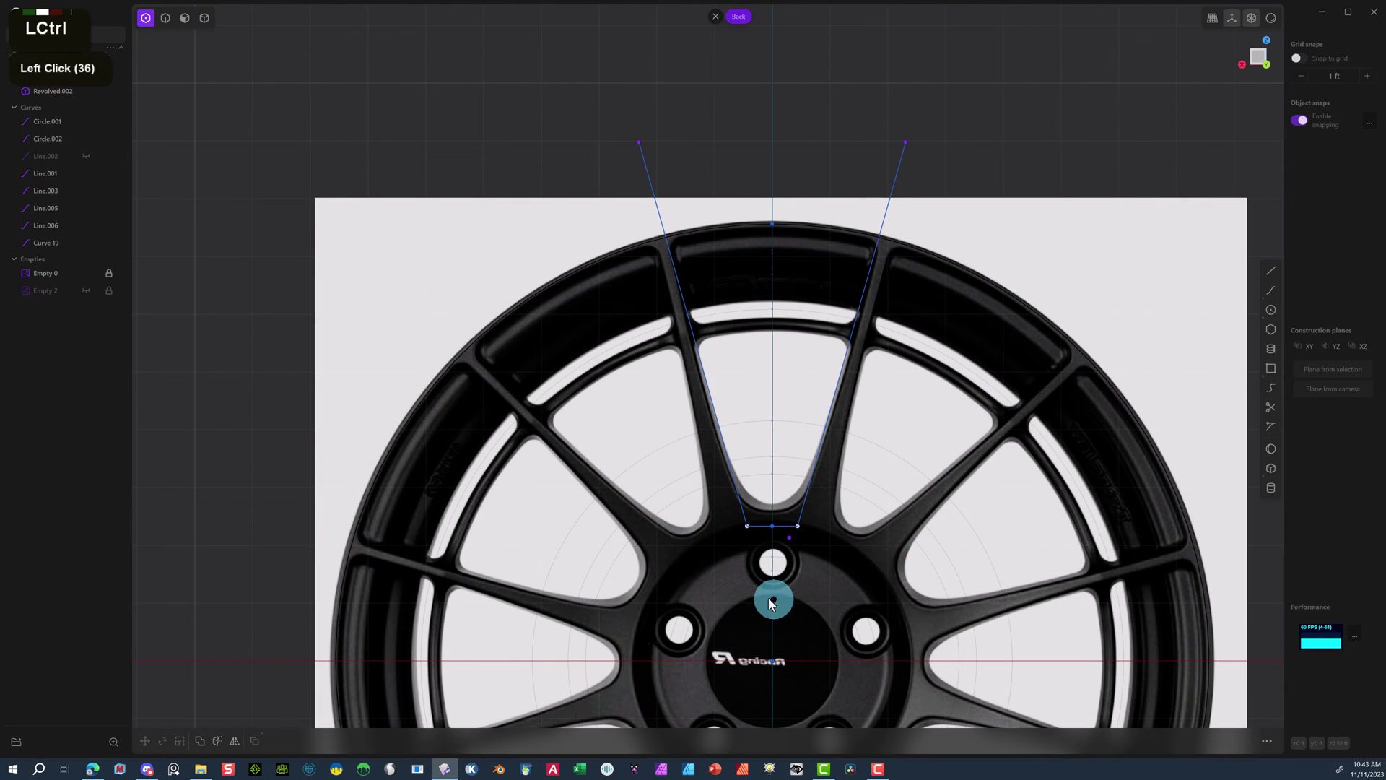
left_click_drag(683, 496, 854, 527)
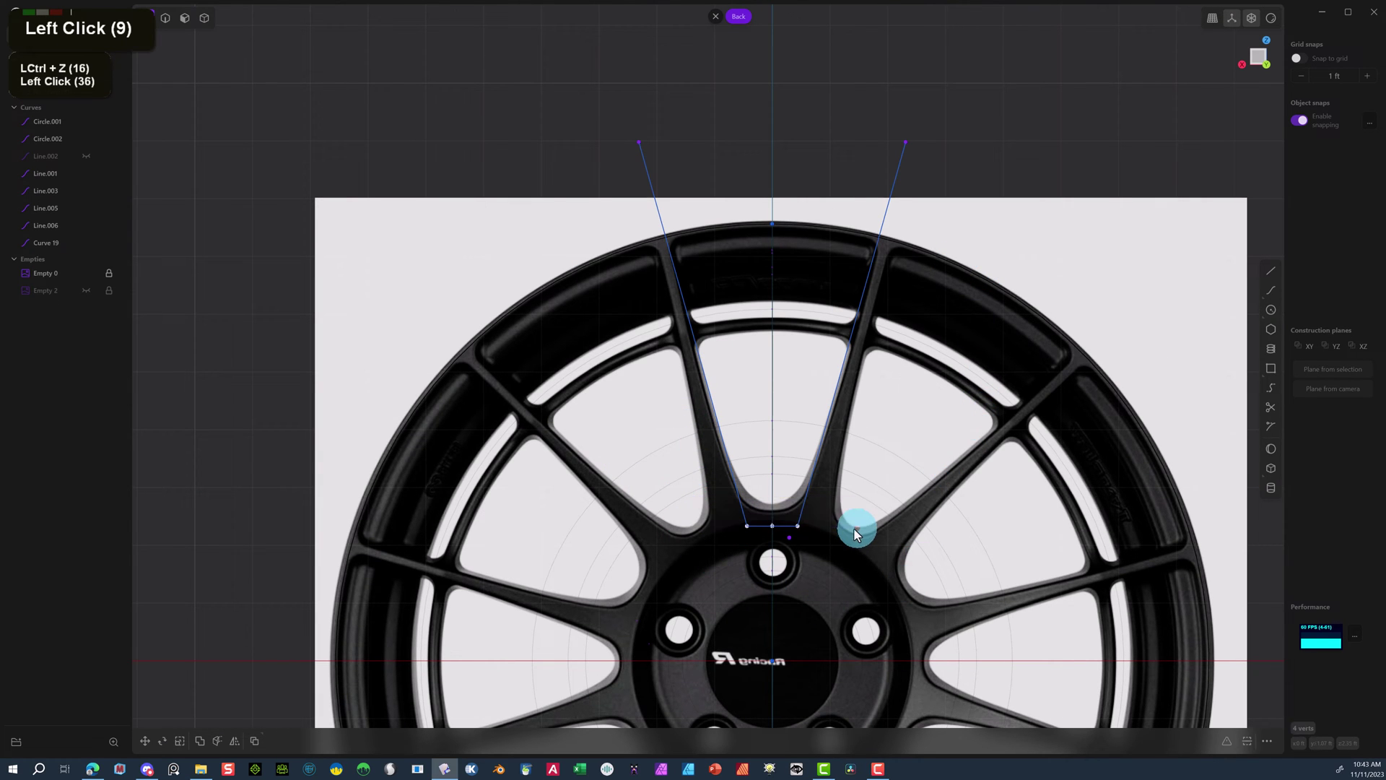
key("g")
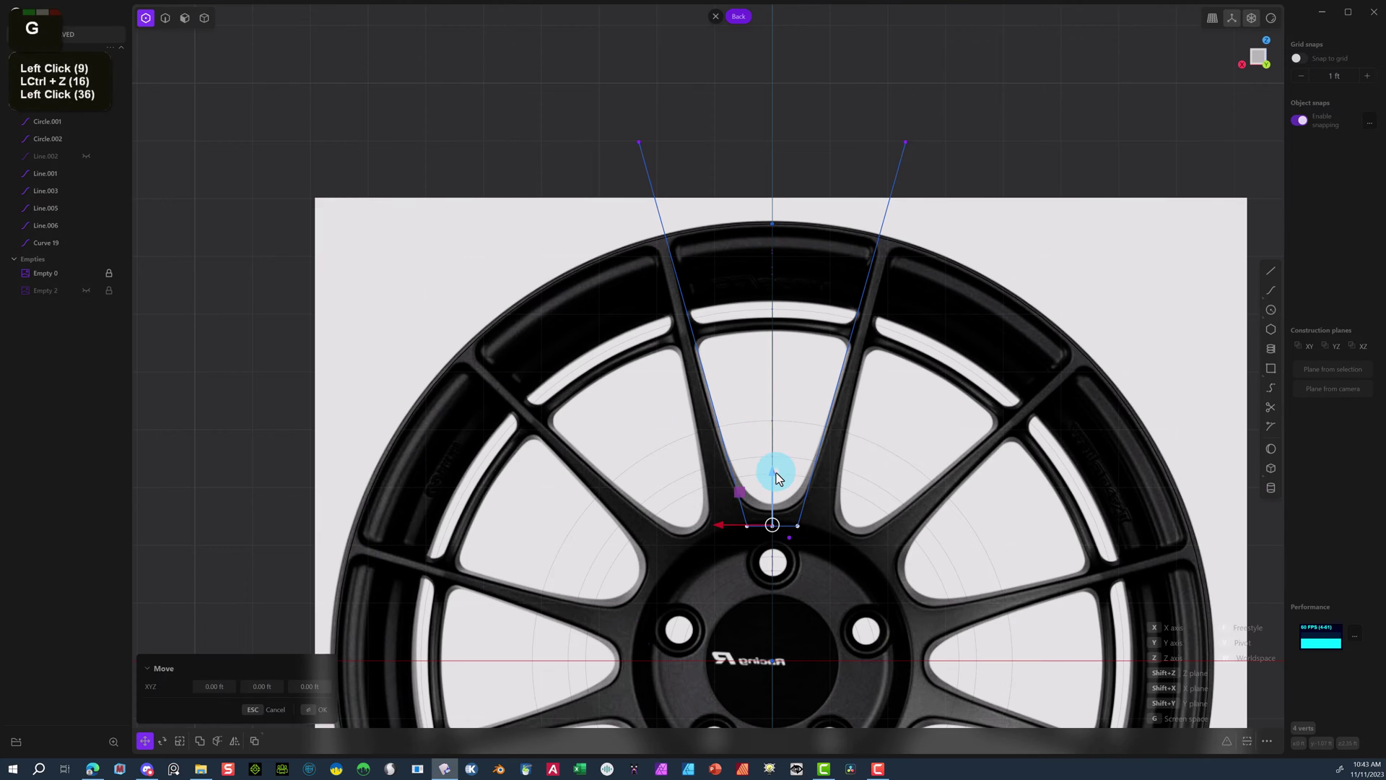
left_click_drag(776, 477, 775, 457)
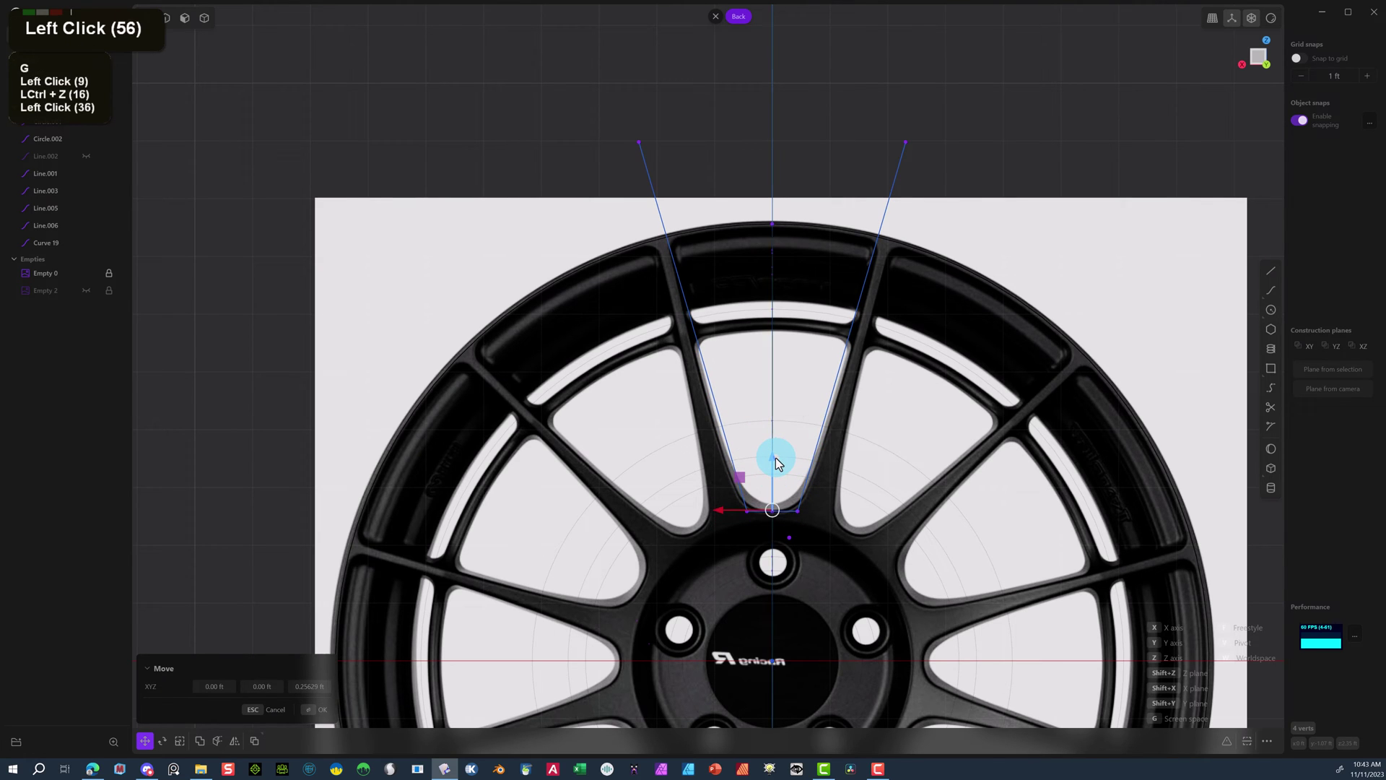
left_click(912, 454)
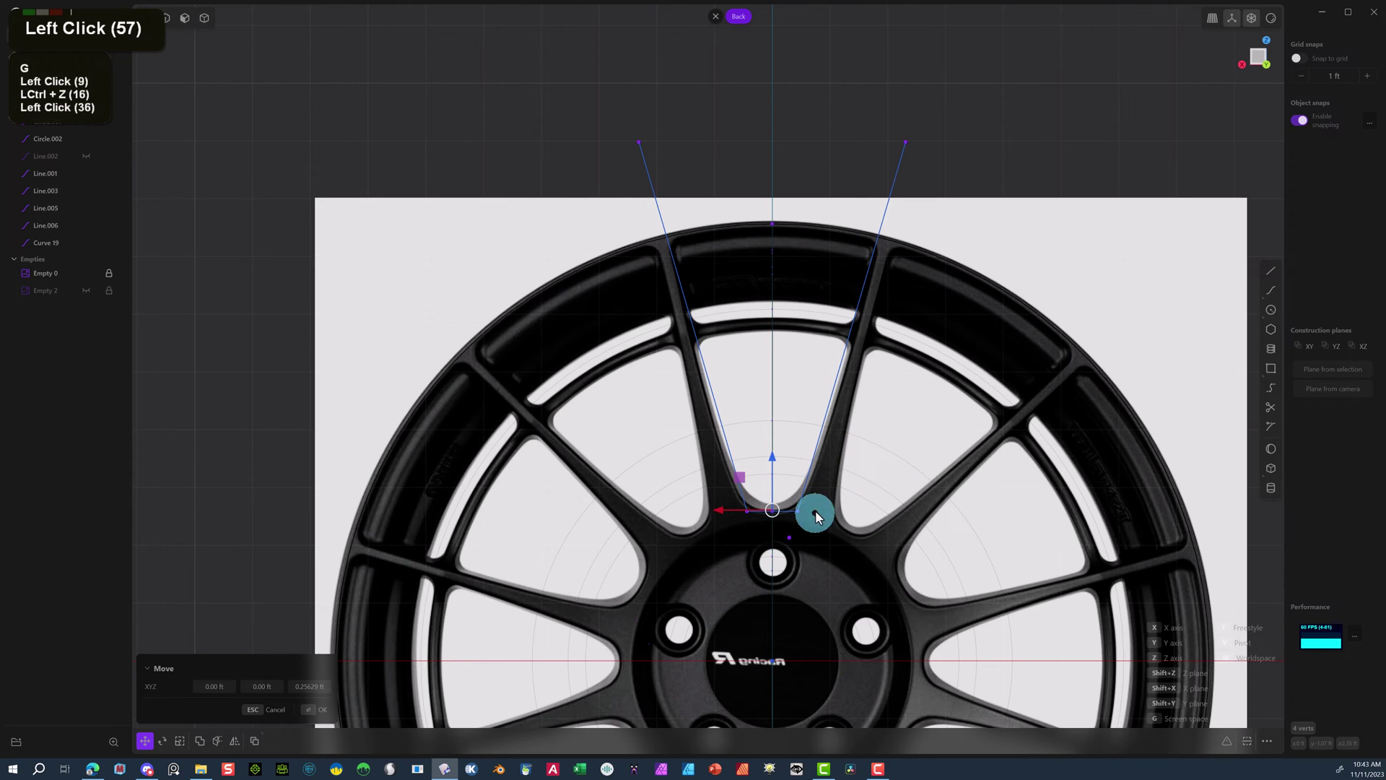
left_click(789, 530)
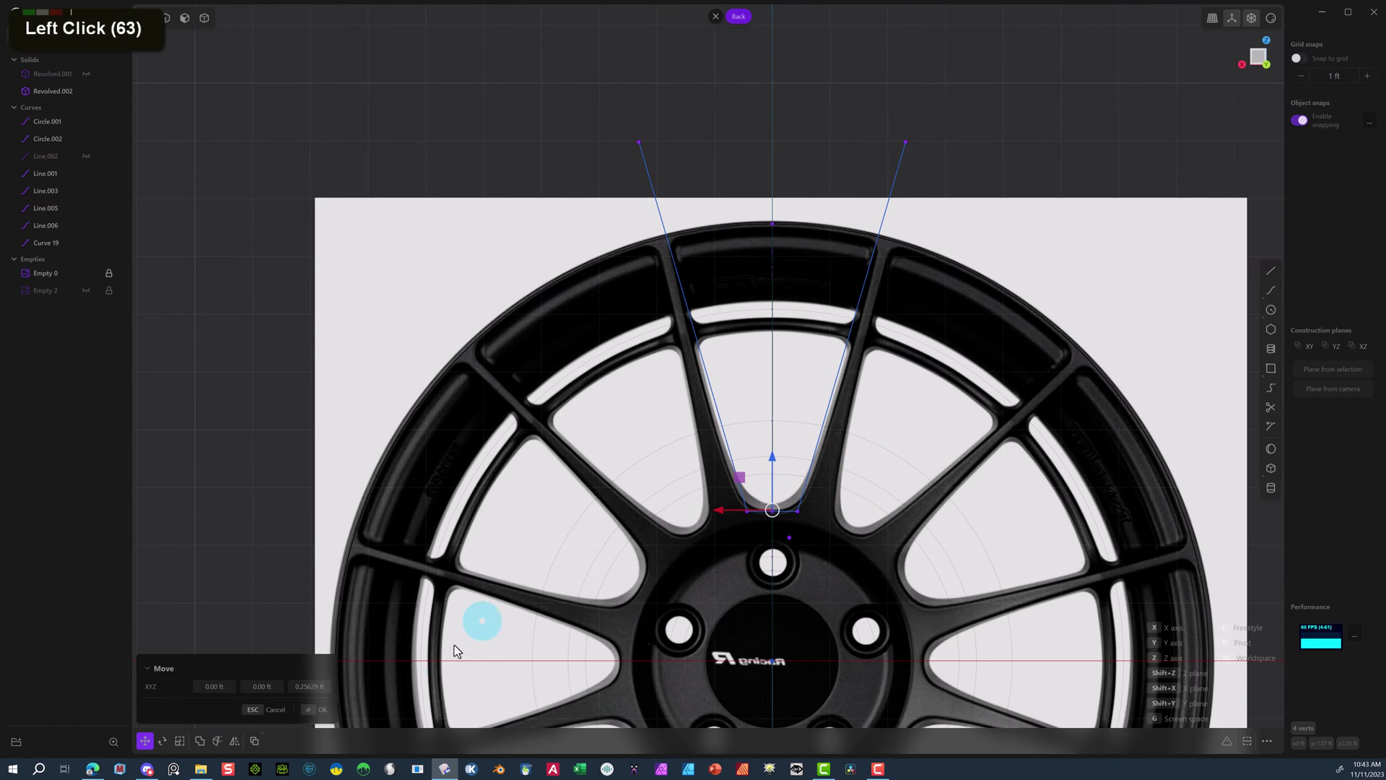
left_click(320, 710)
Scale the curve's bottom vertices along X by about 1.36 to match the opening's width.
key("s")
left_click_drag(724, 514, 699, 519)
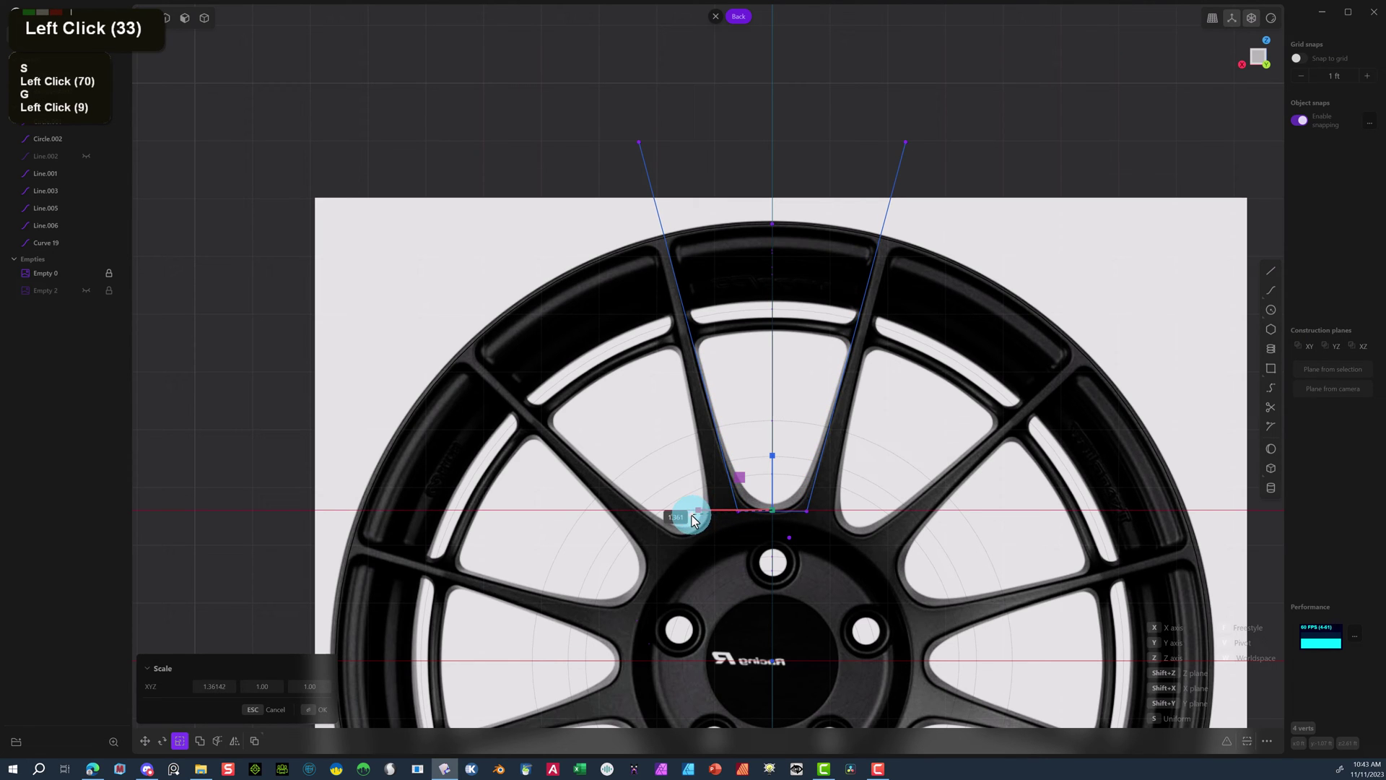
left_click(319, 710)
Fillet both bottom corners of the curve to follow the rounded end of the spoke opening.
left_click(684, 498)
left_click_drag(750, 528, 750, 528)
left_click(773, 445, "shift")
key("b")
left_click(652, 485)
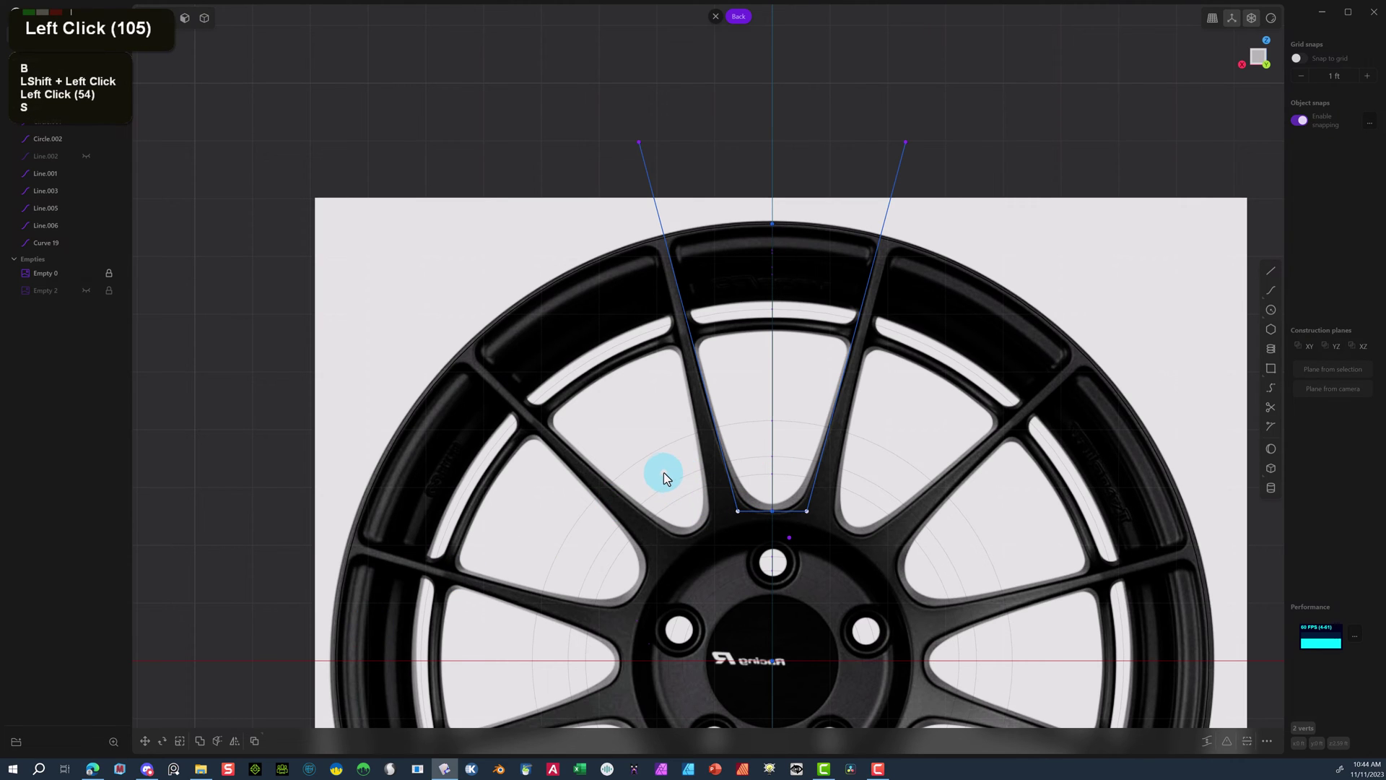
left_click_drag(665, 470, 753, 549)
left_click_drag(849, 481, 746, 548, "shift")
key("b")
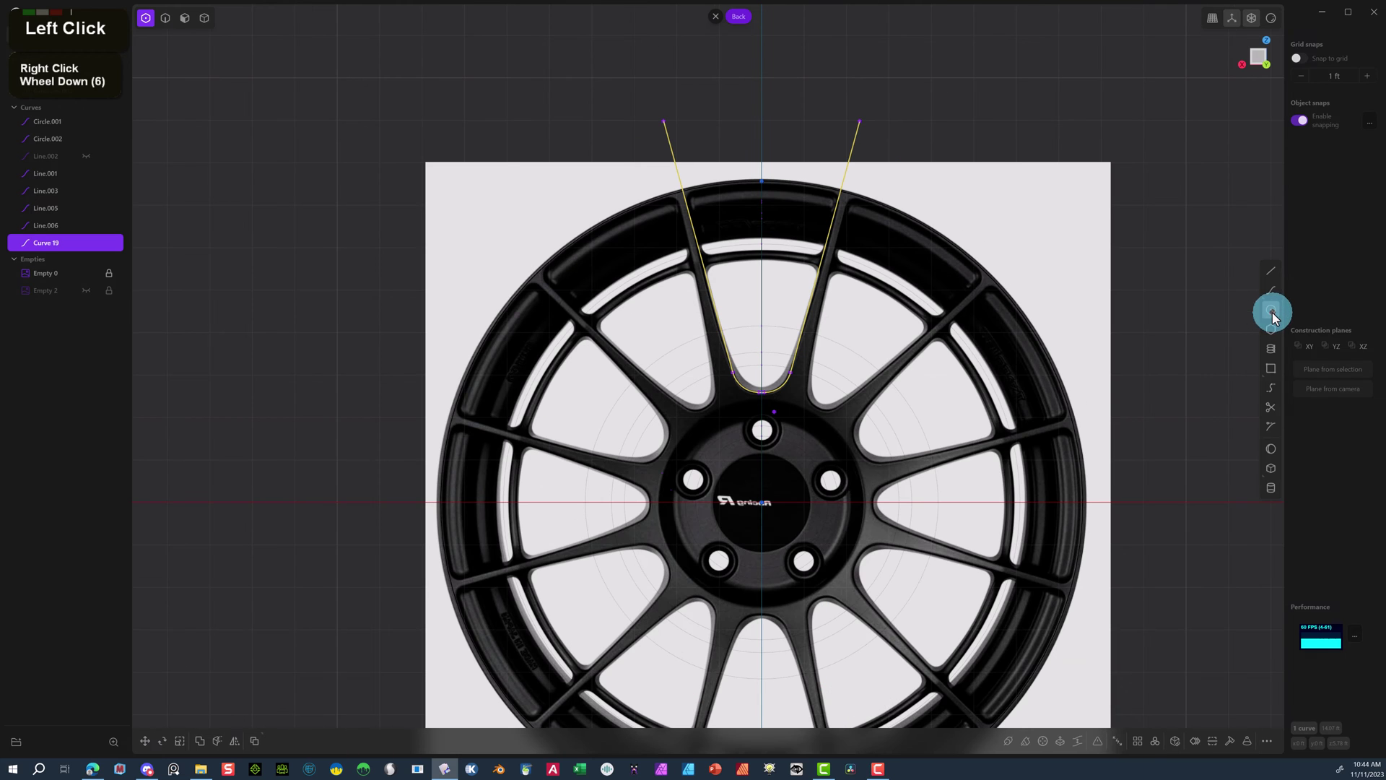
Draw a circle centred on the wheel's origin, with its radius reaching the outer rim edge in the reference image.
left_click(1271, 312)
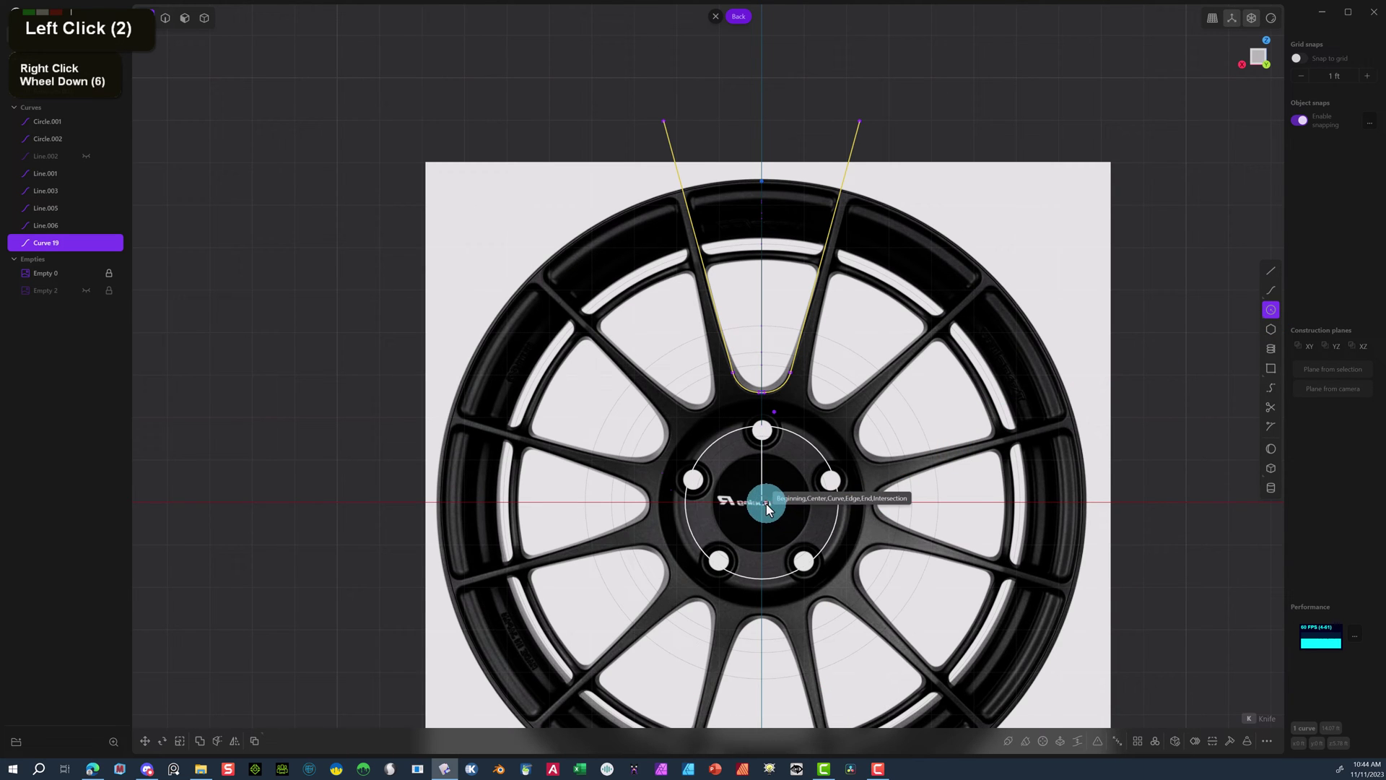
left_click(762, 503)
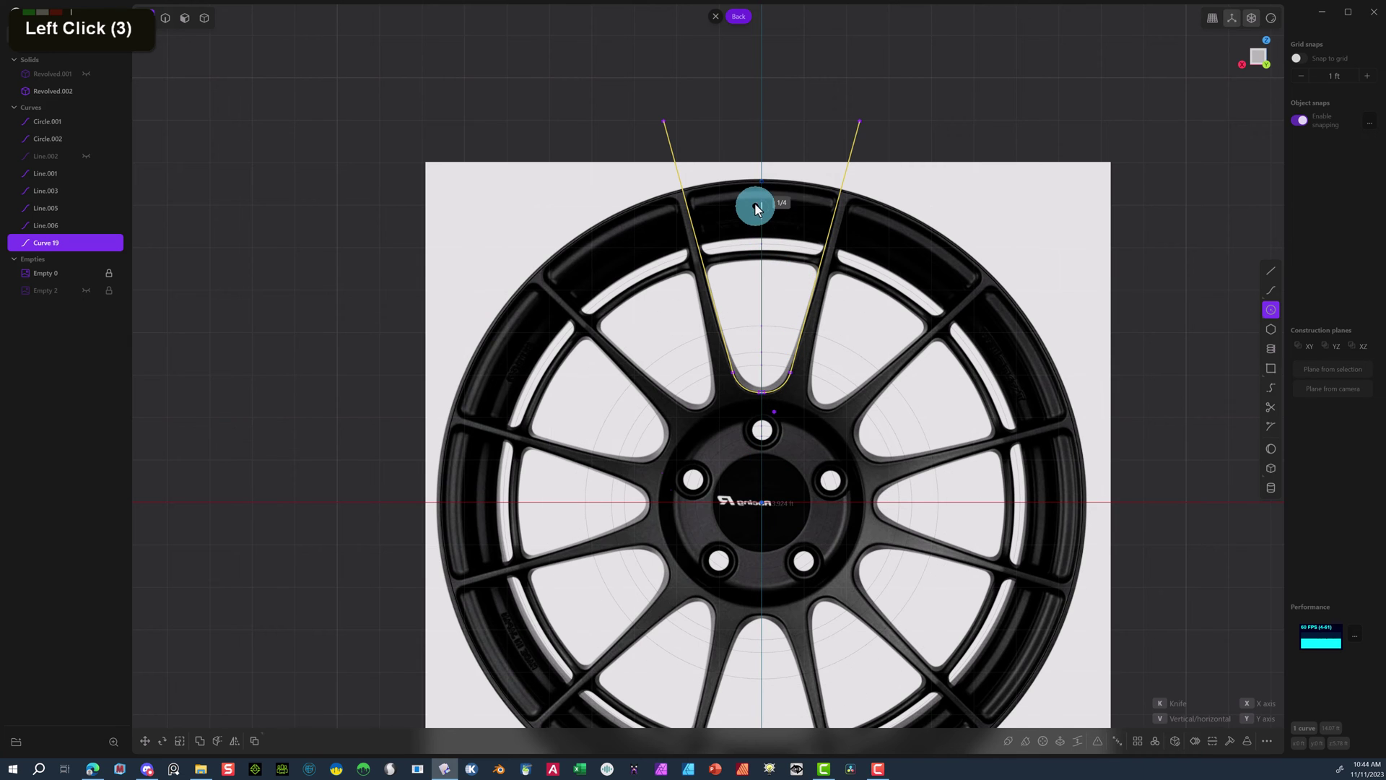
scroll(761, 189, "up", 13)
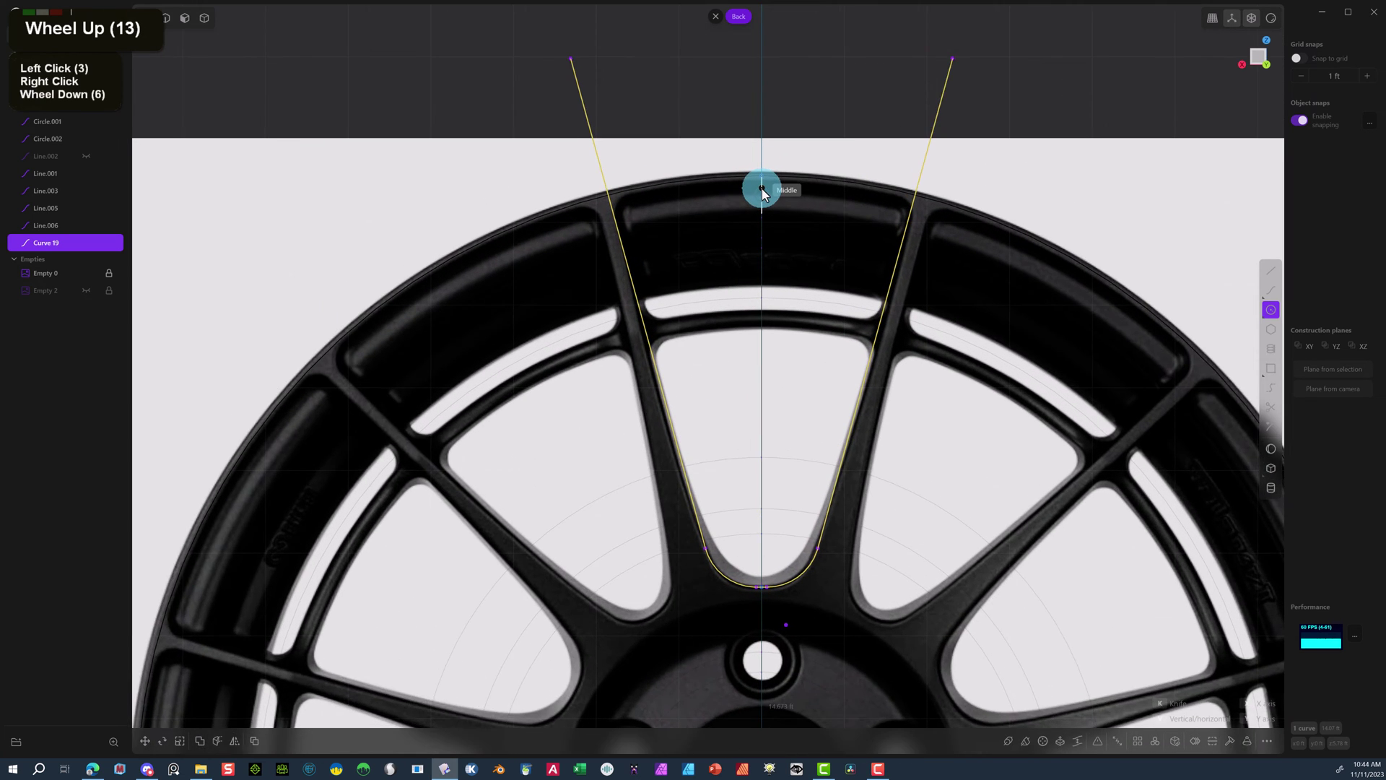
scroll(762, 189, "up", 3)
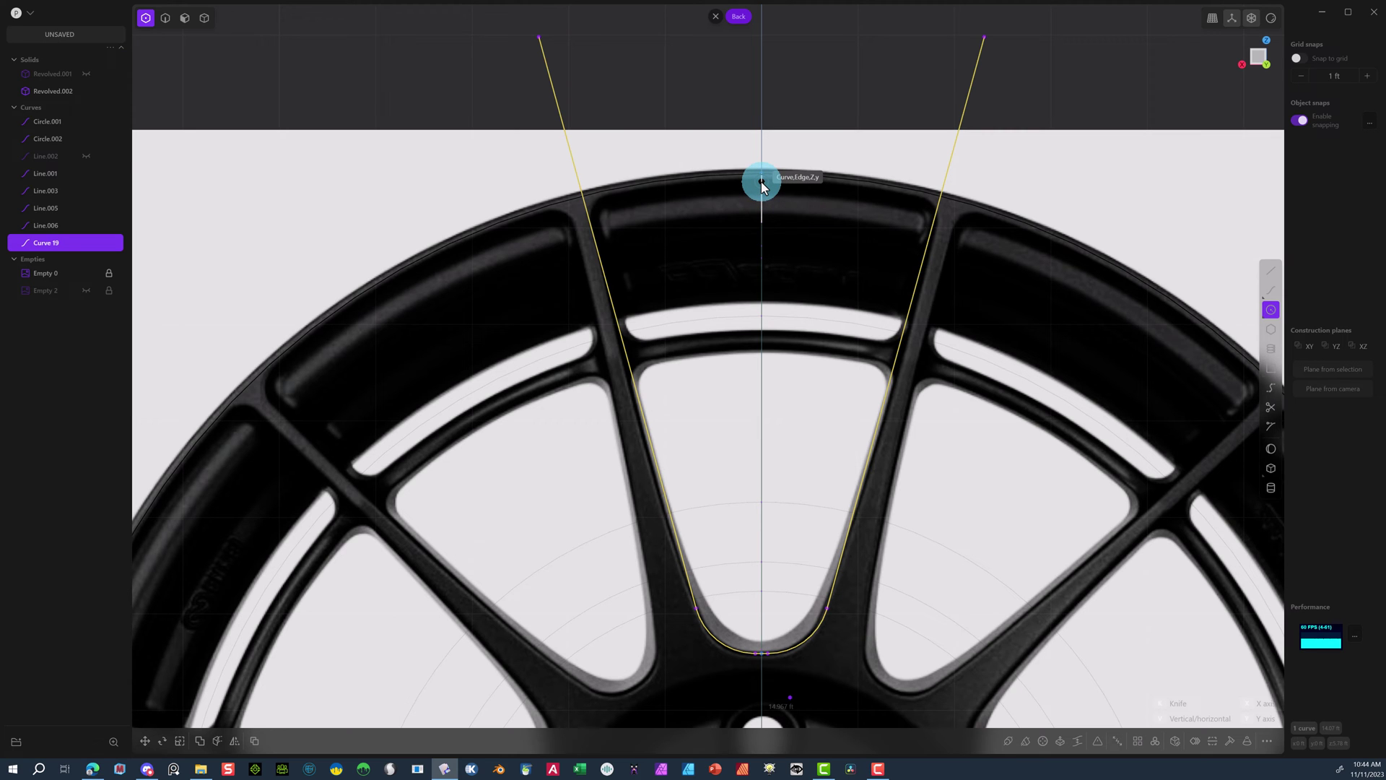
left_click(760, 186)
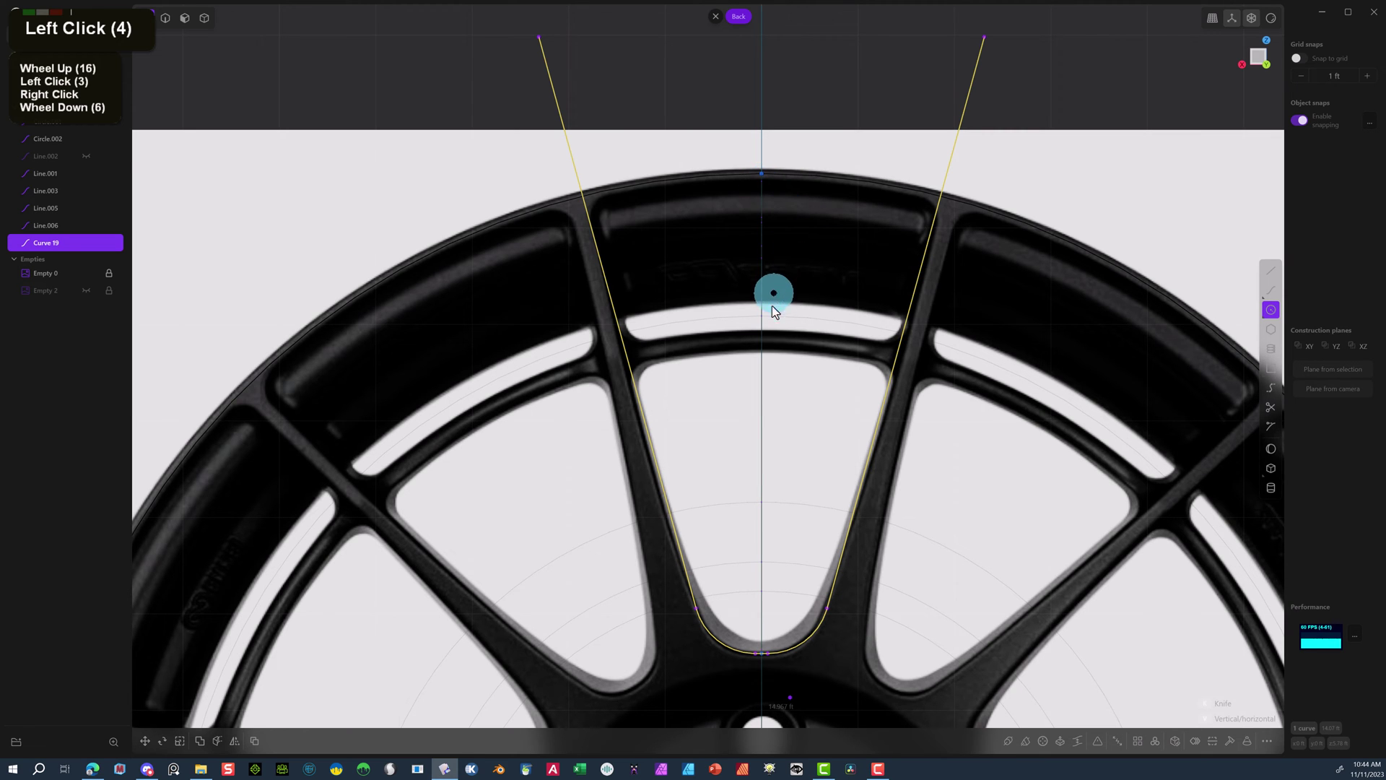
scroll(743, 289, "down", 9)
right_click(1030, 76)
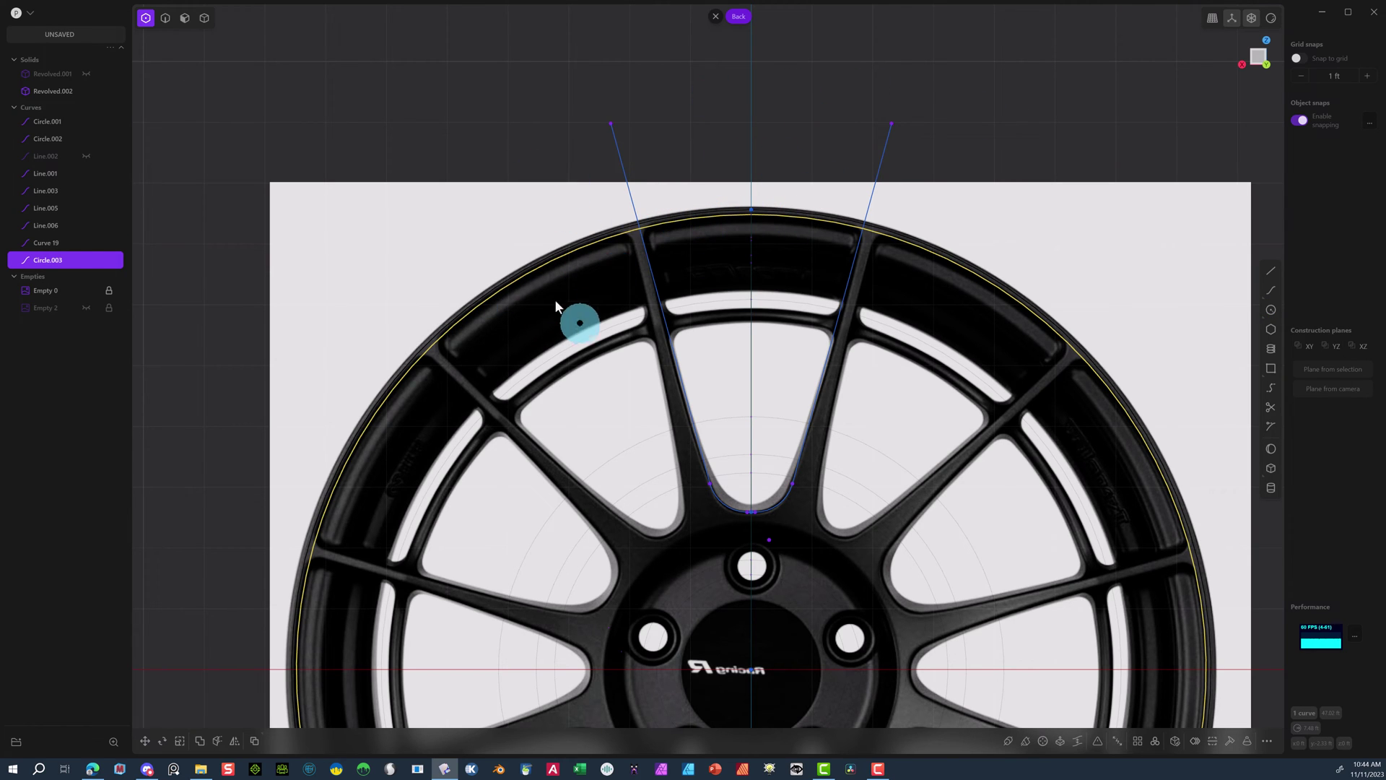
Close the open top of the spoke-opening curve with a straight line between its two upper endpoints.
left_click(185, 17)
scroll(736, 226, "down", 2)
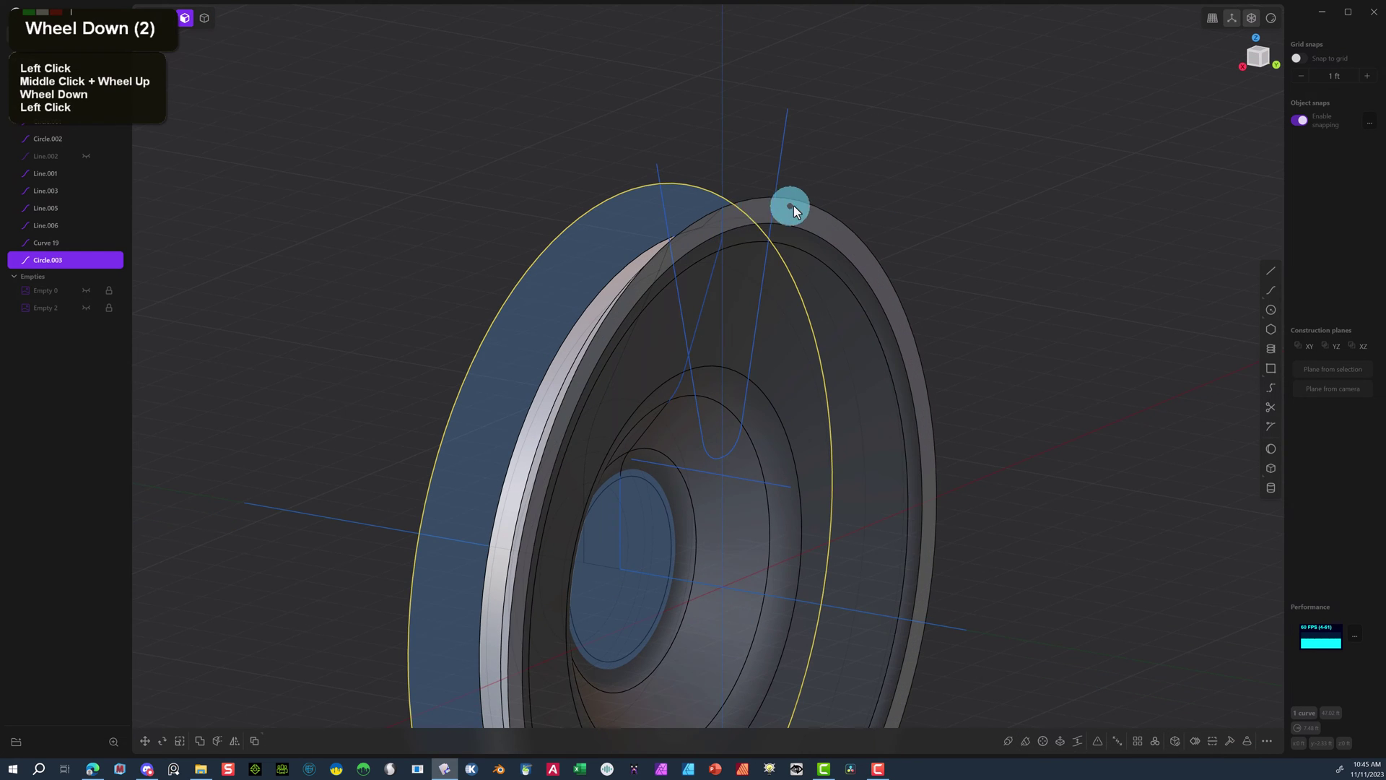
middle_click_drag(792, 207, 1276, 271)
left_click(1275, 270)
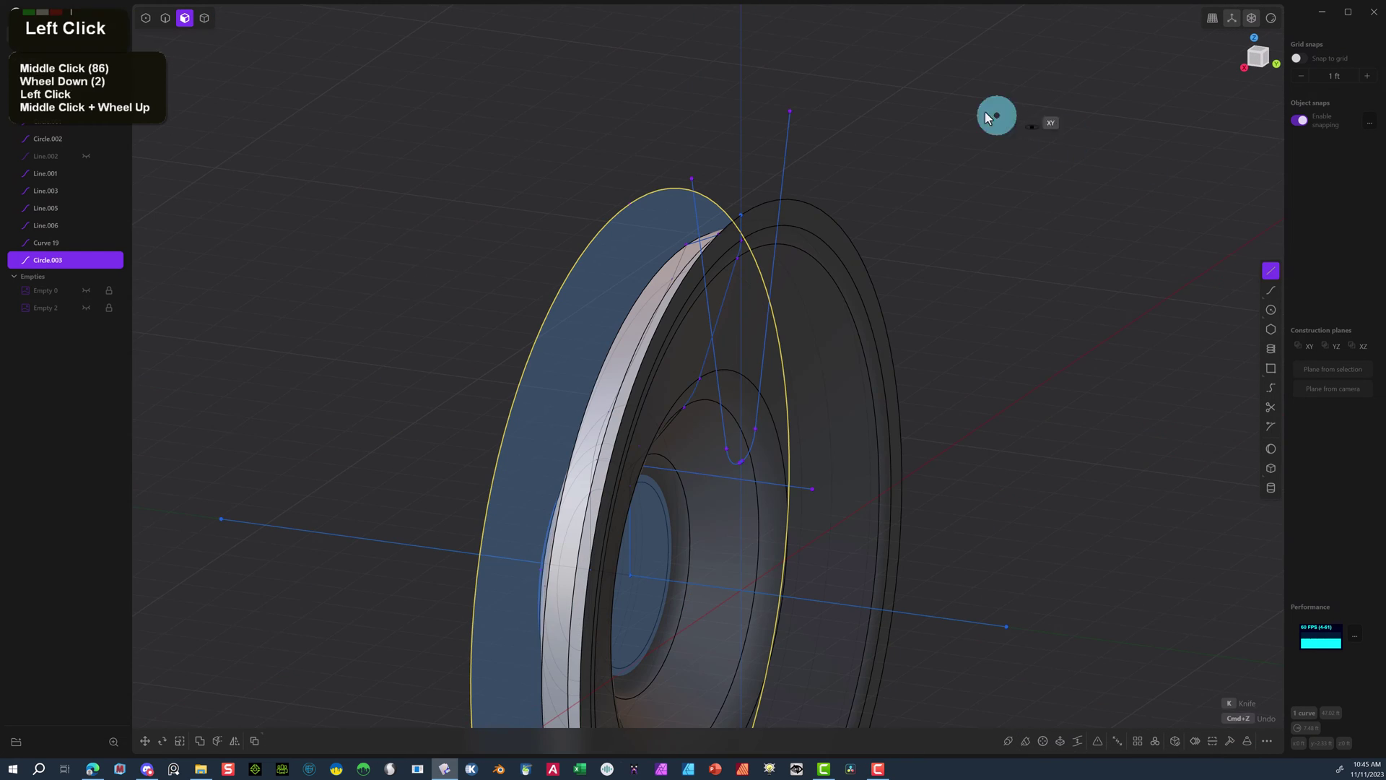
left_click(790, 112)
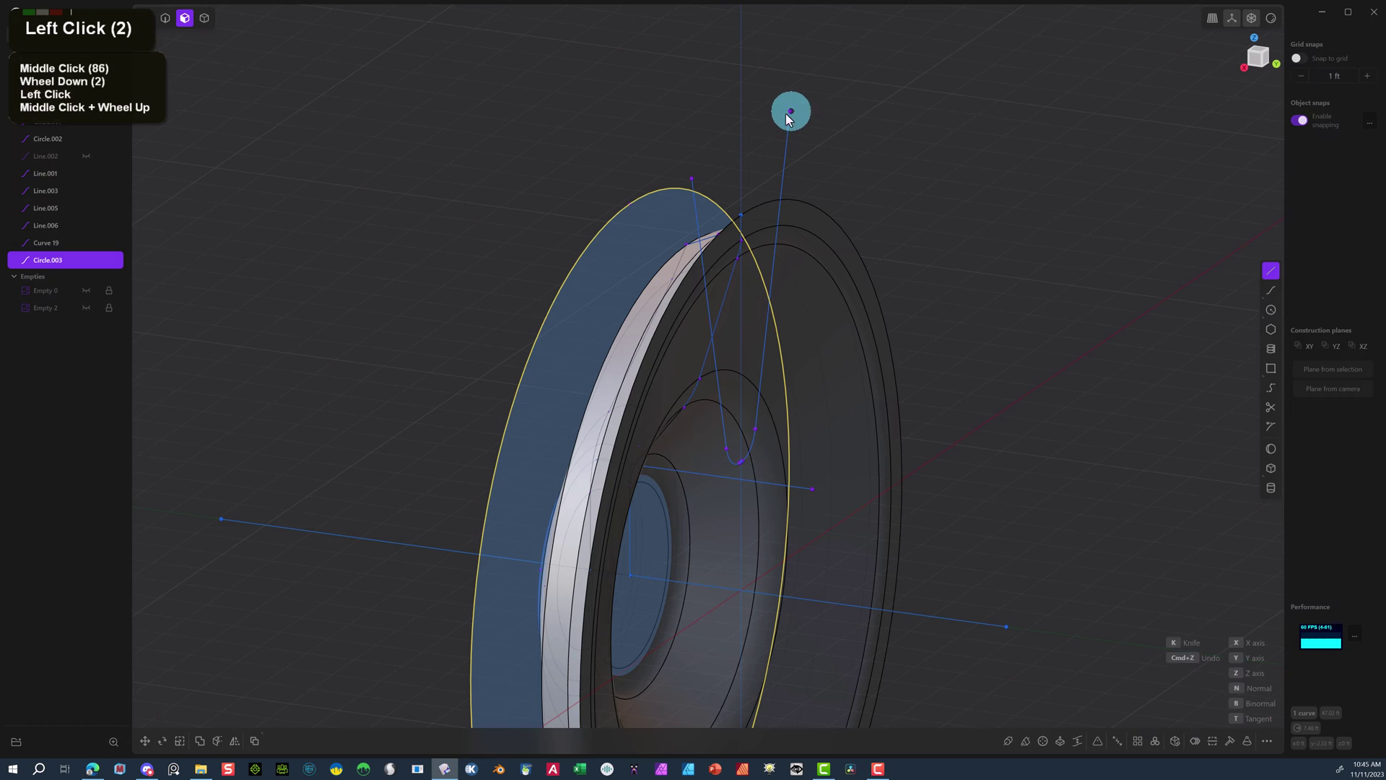
left_click(691, 180)
right_click(699, 113)
right_click(653, 127)
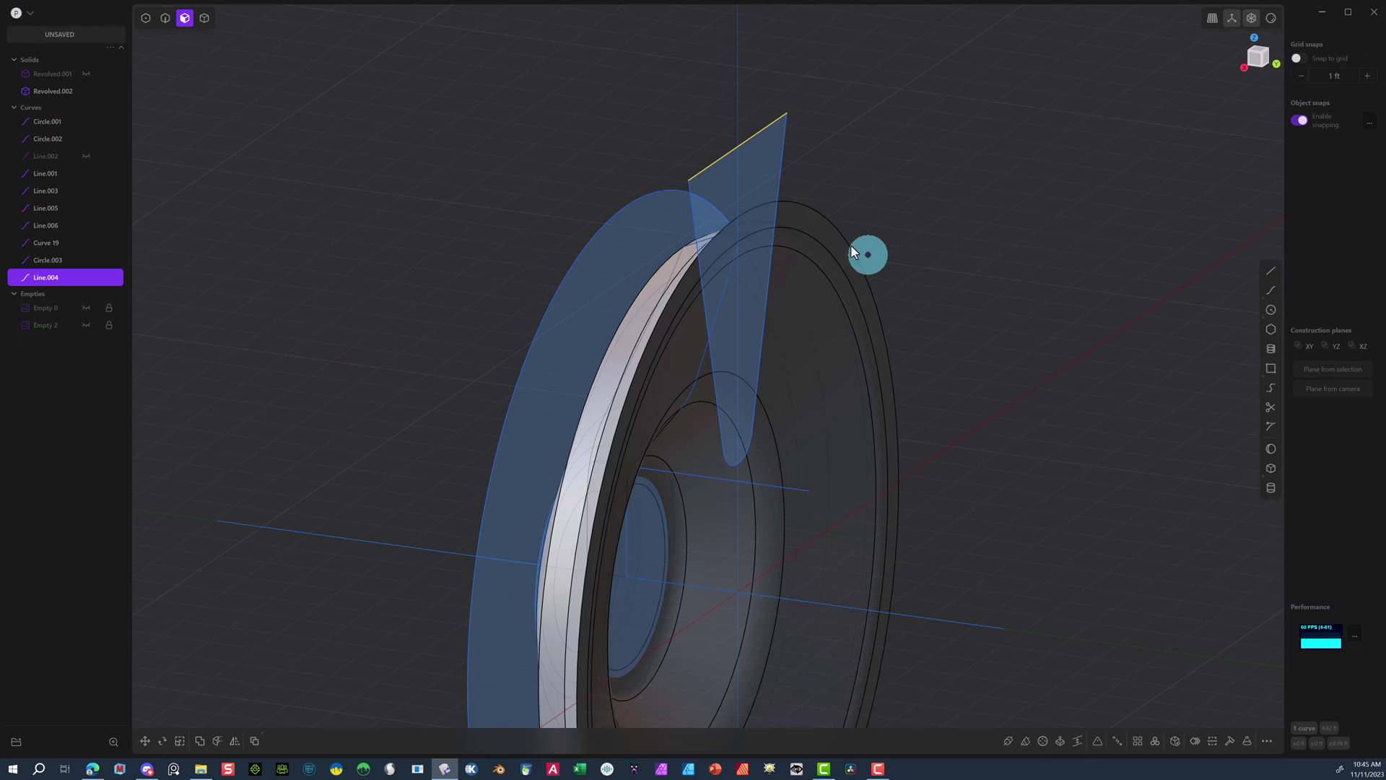
left_click(599, 236)
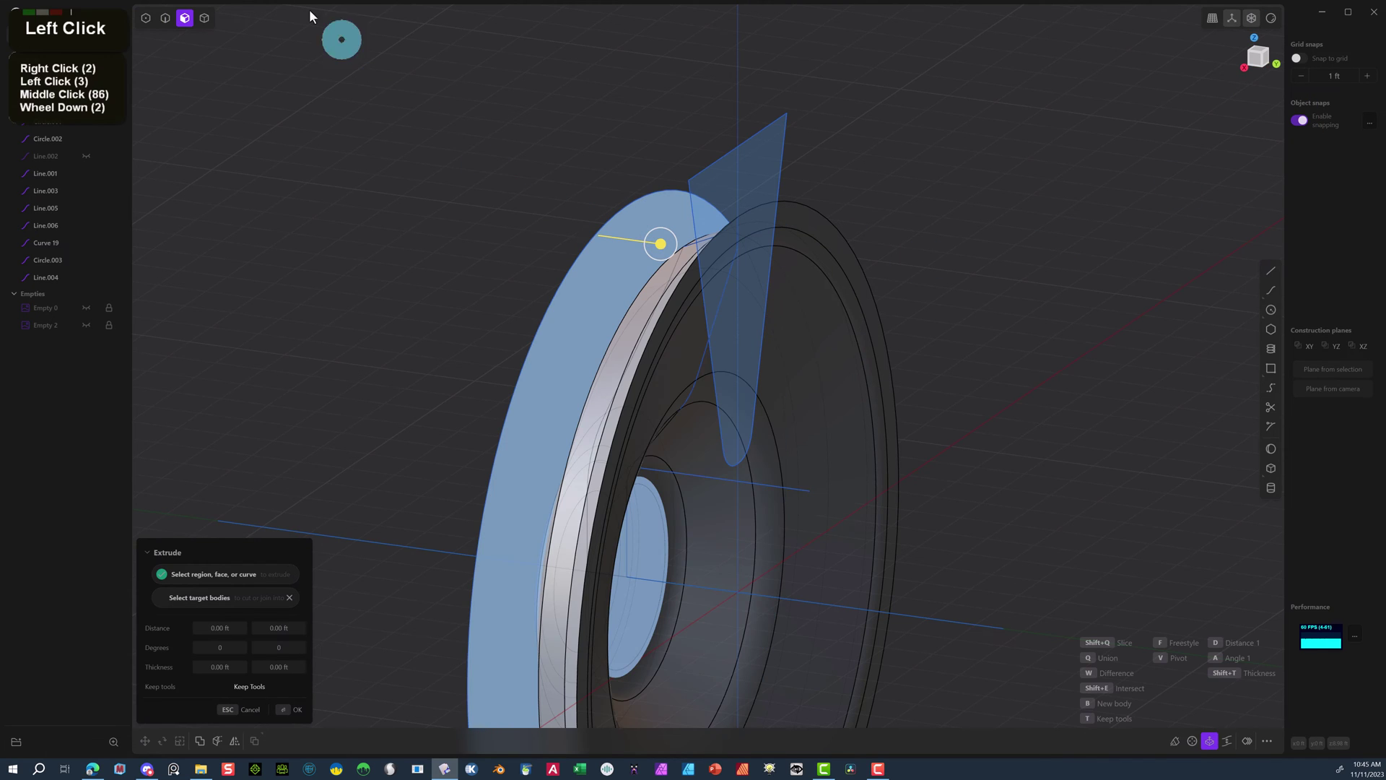
left_click(403, 140)
left_click(651, 224)
Trim away the spoke opening's top closing line and the half beyond the centre axis, keeping one half-curve.
left_click(461, 147)
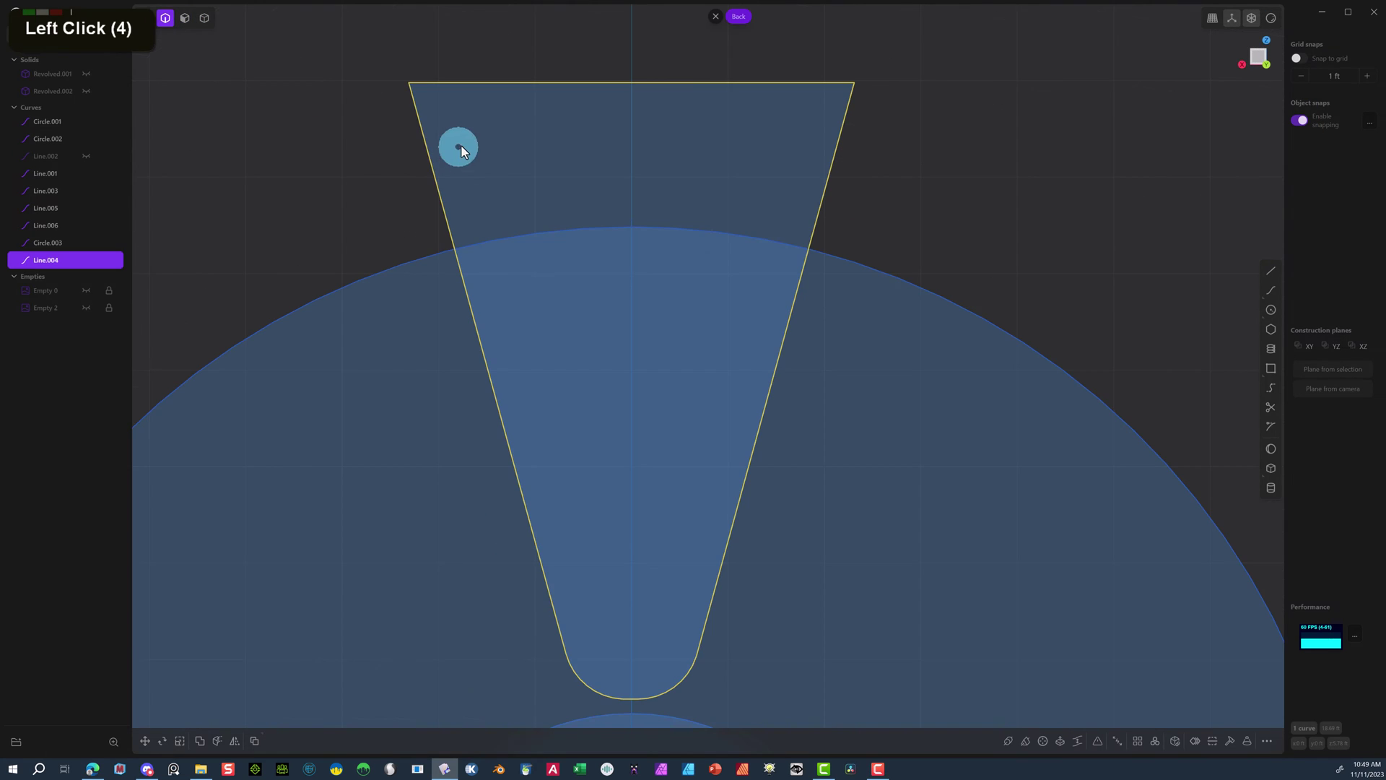
left_click(506, 204)
key("t")
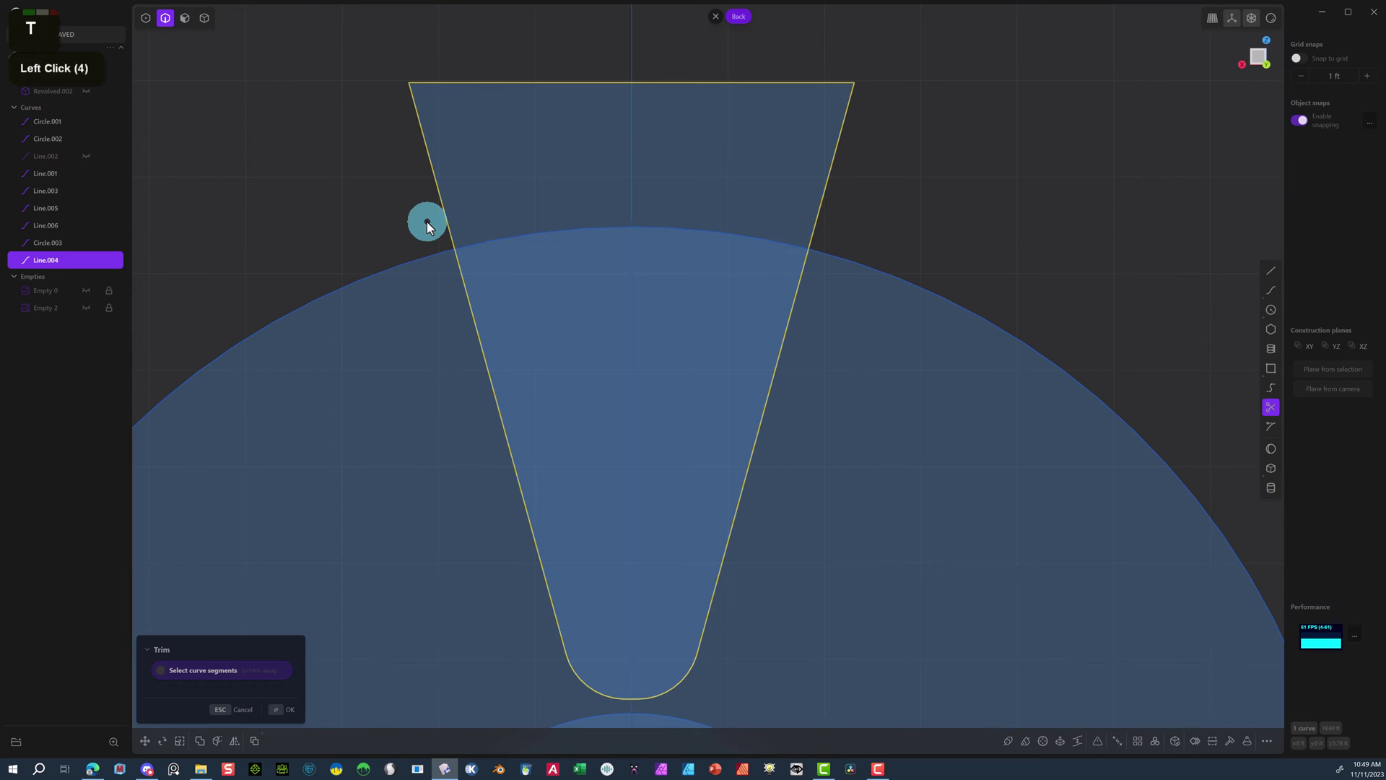
left_click(526, 82)
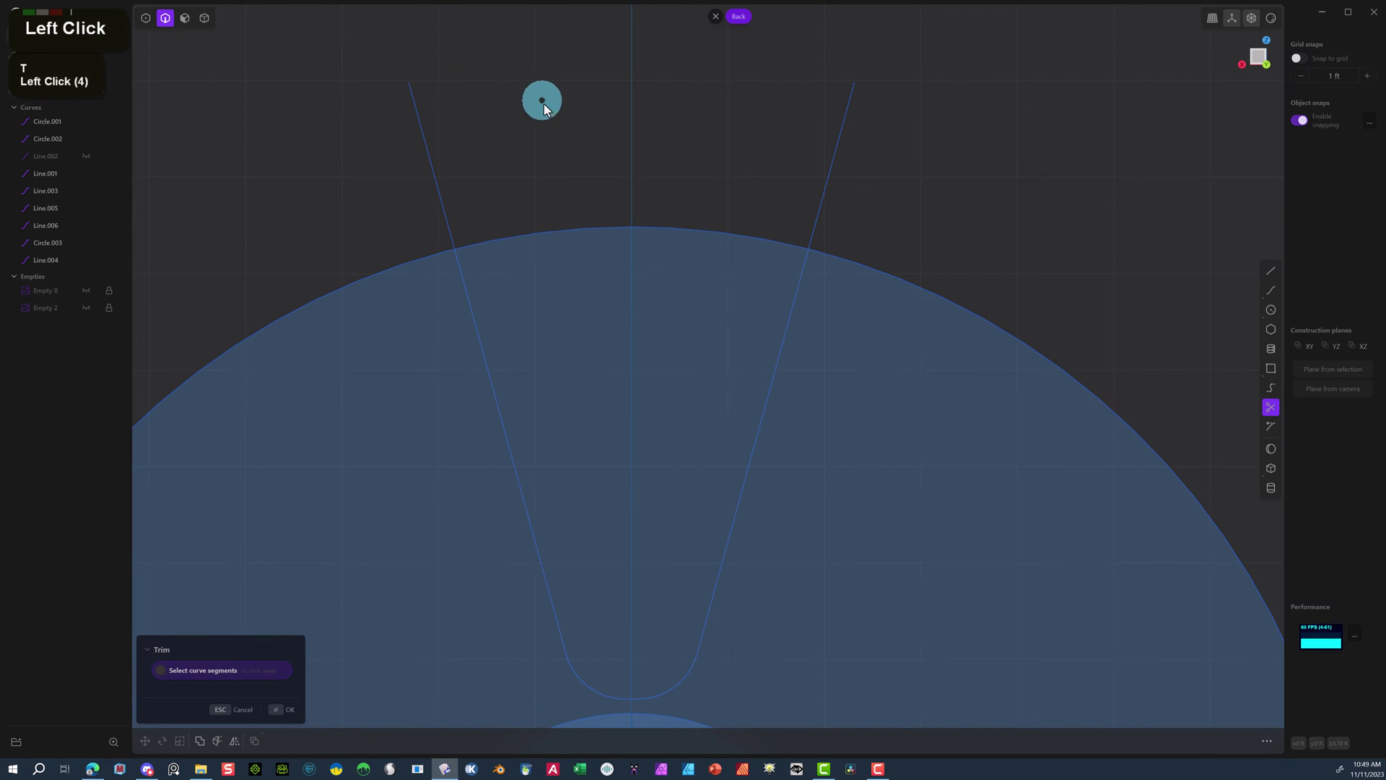
left_click(830, 168)
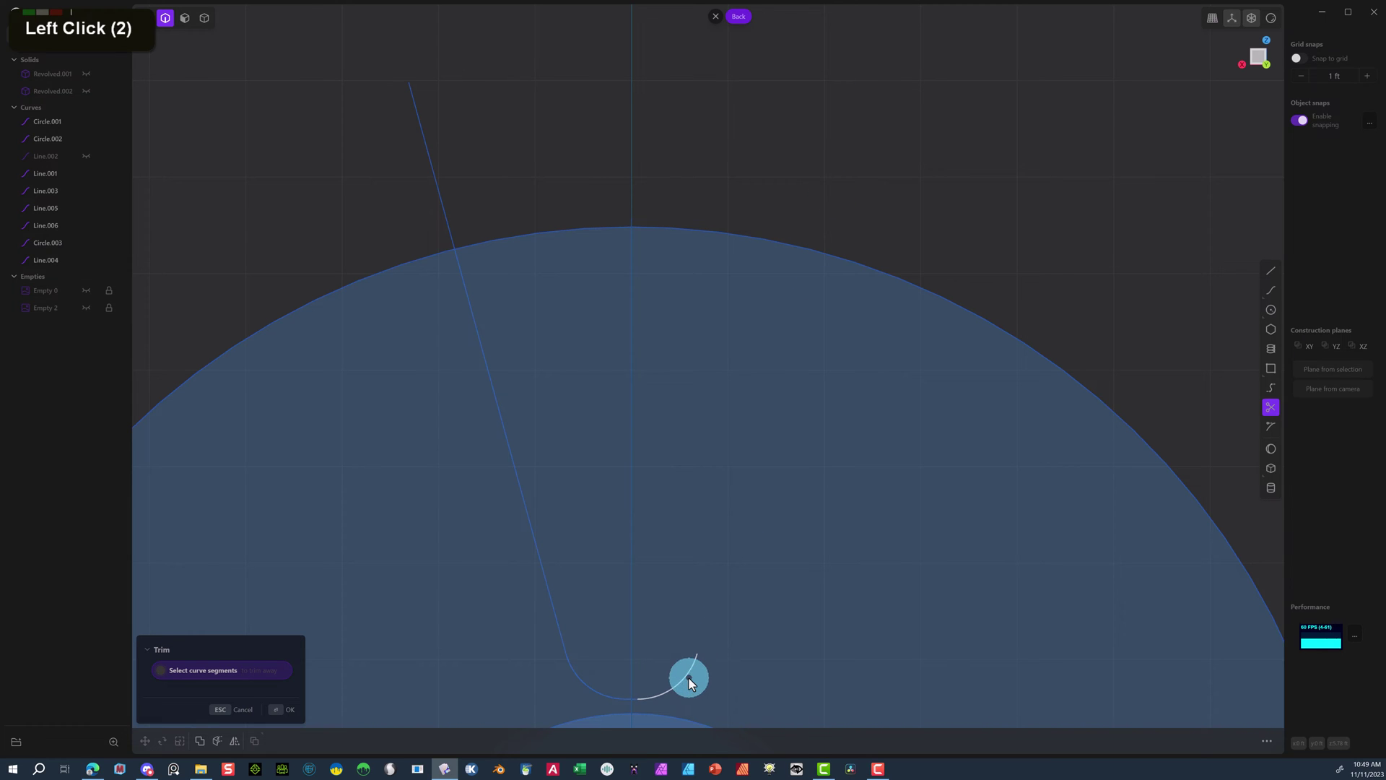
left_click(638, 699)
left_click(638, 700)
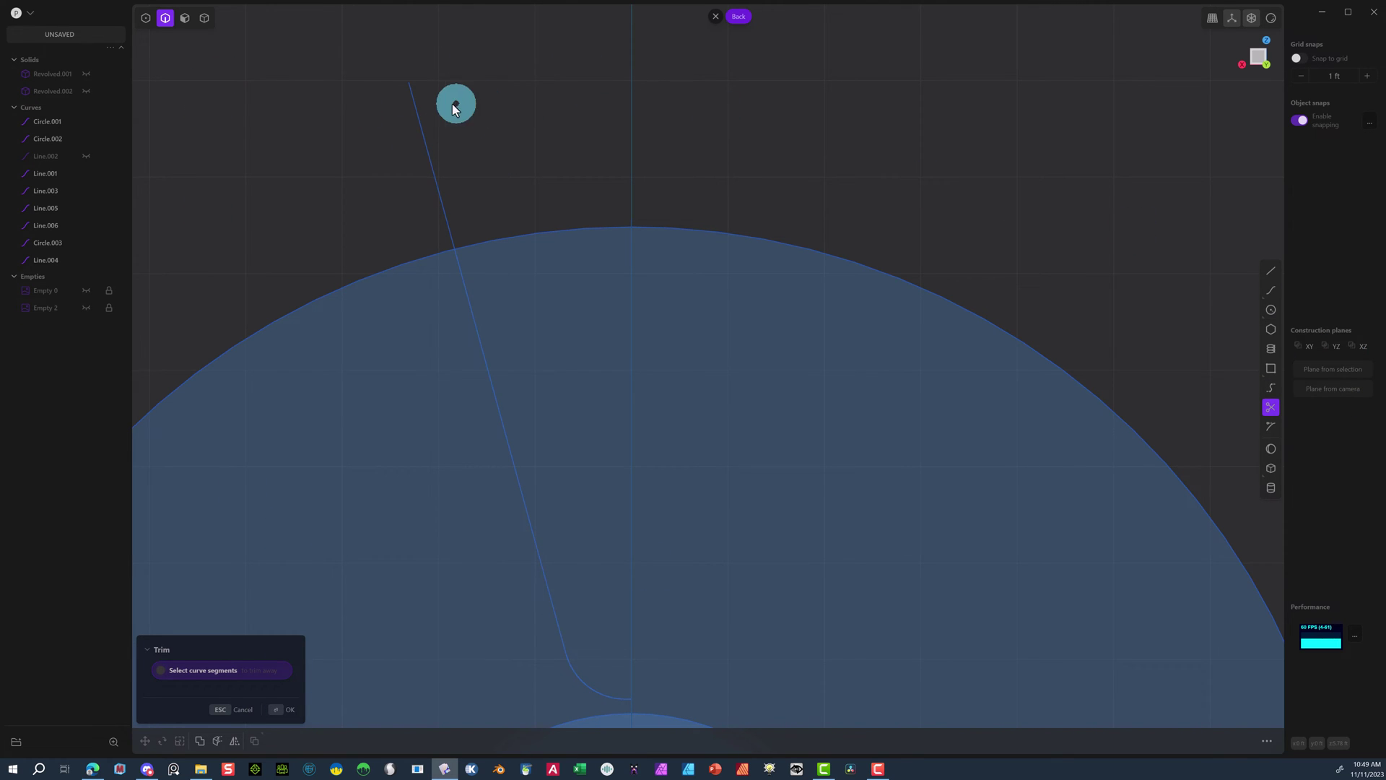
Move the half-curve's top endpoint onto the large circle, by about -0.44 ft in X and -1.73 ft in Z.
left_click(141, 16)
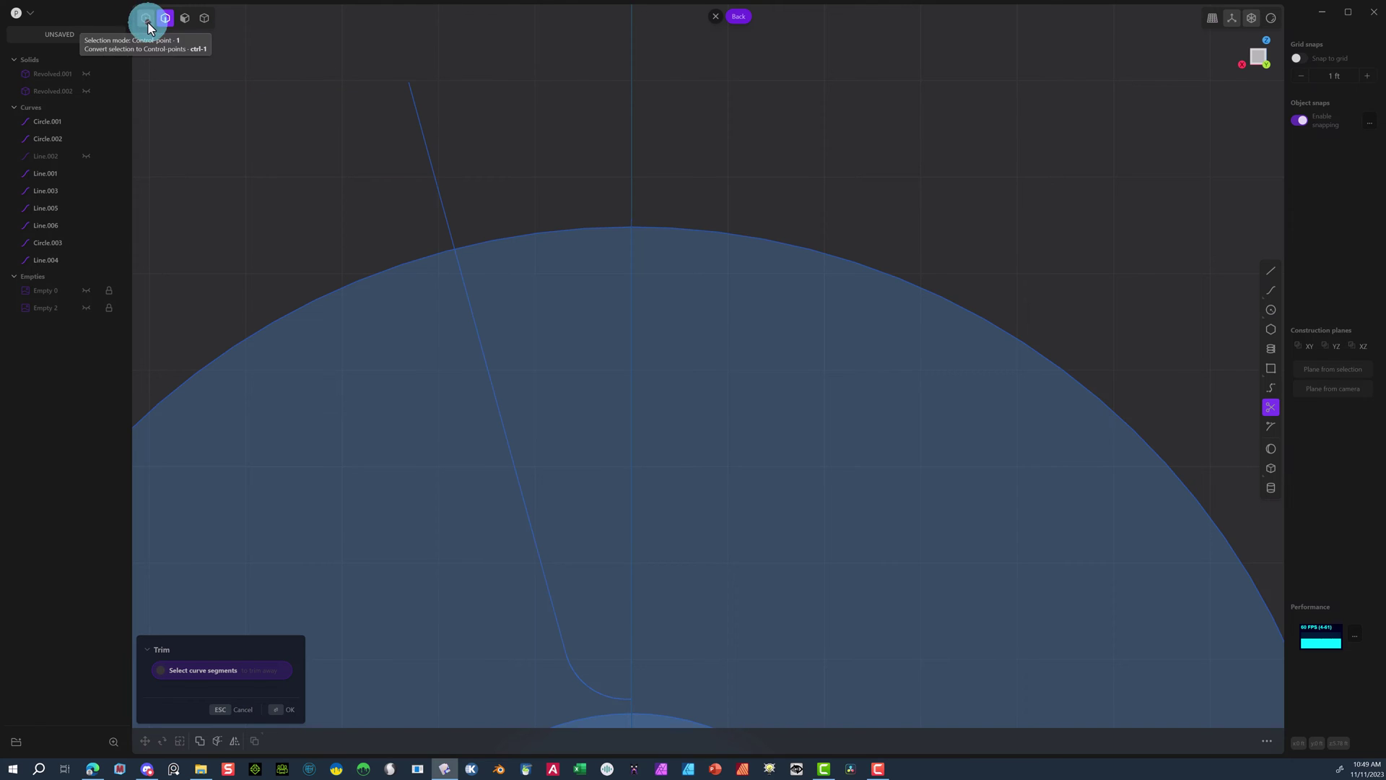
left_click(406, 78)
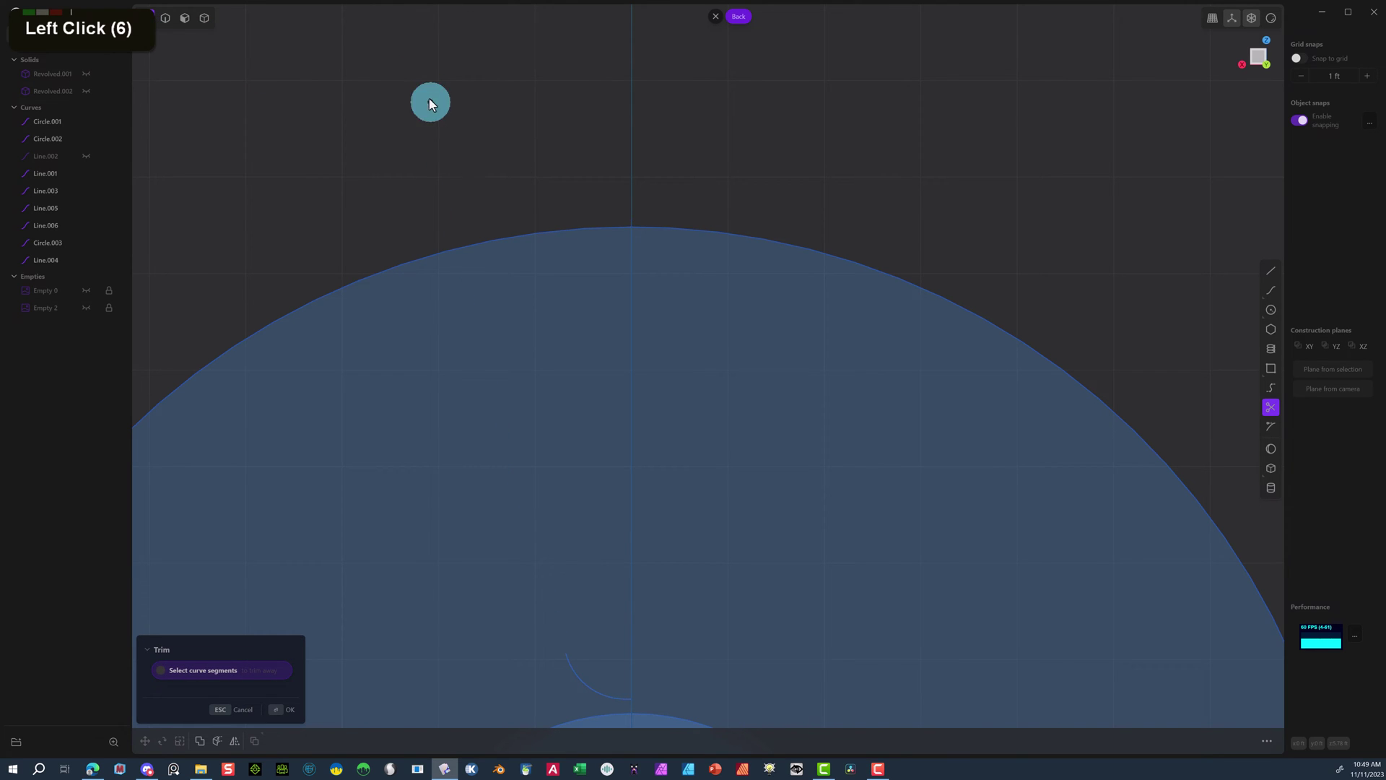
key("ctrl+z")
left_click(471, 147)
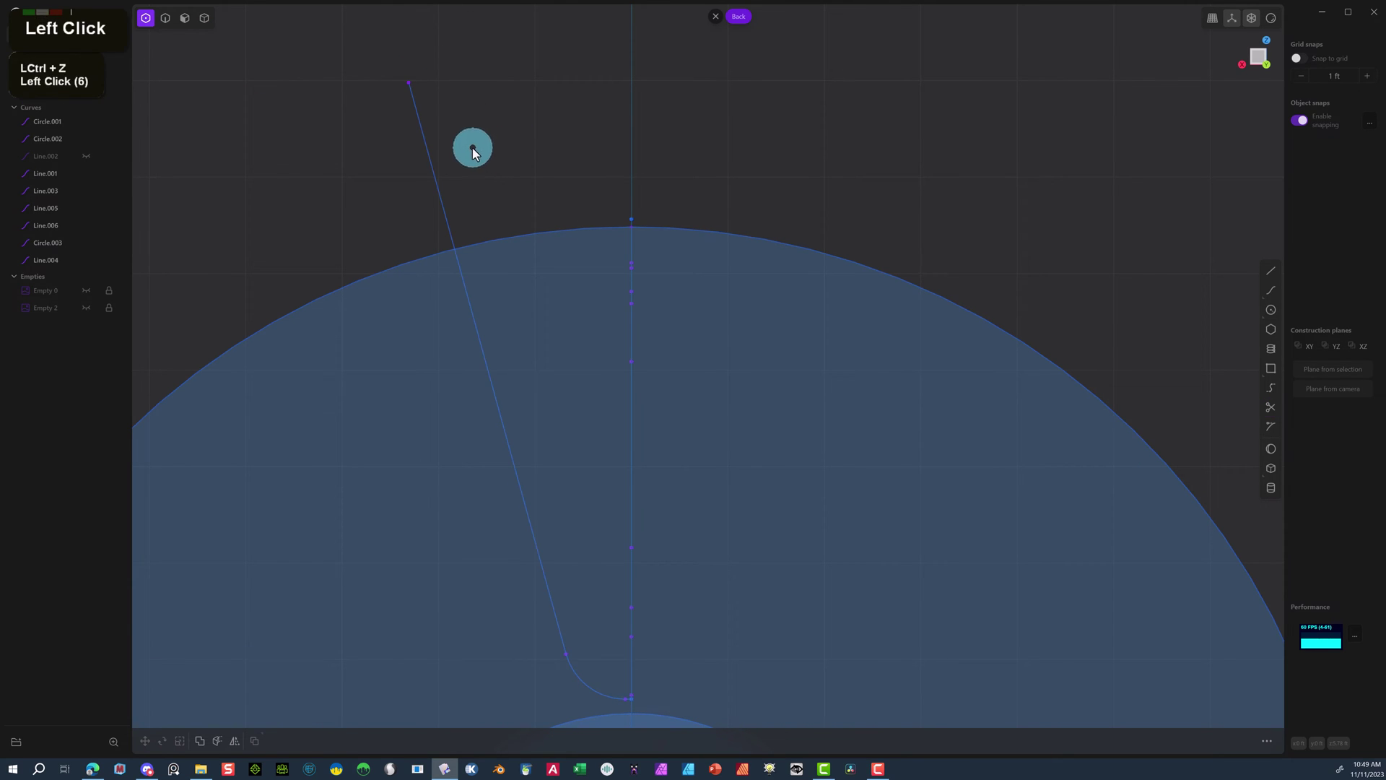
left_click(317, 163)
left_click(410, 83)
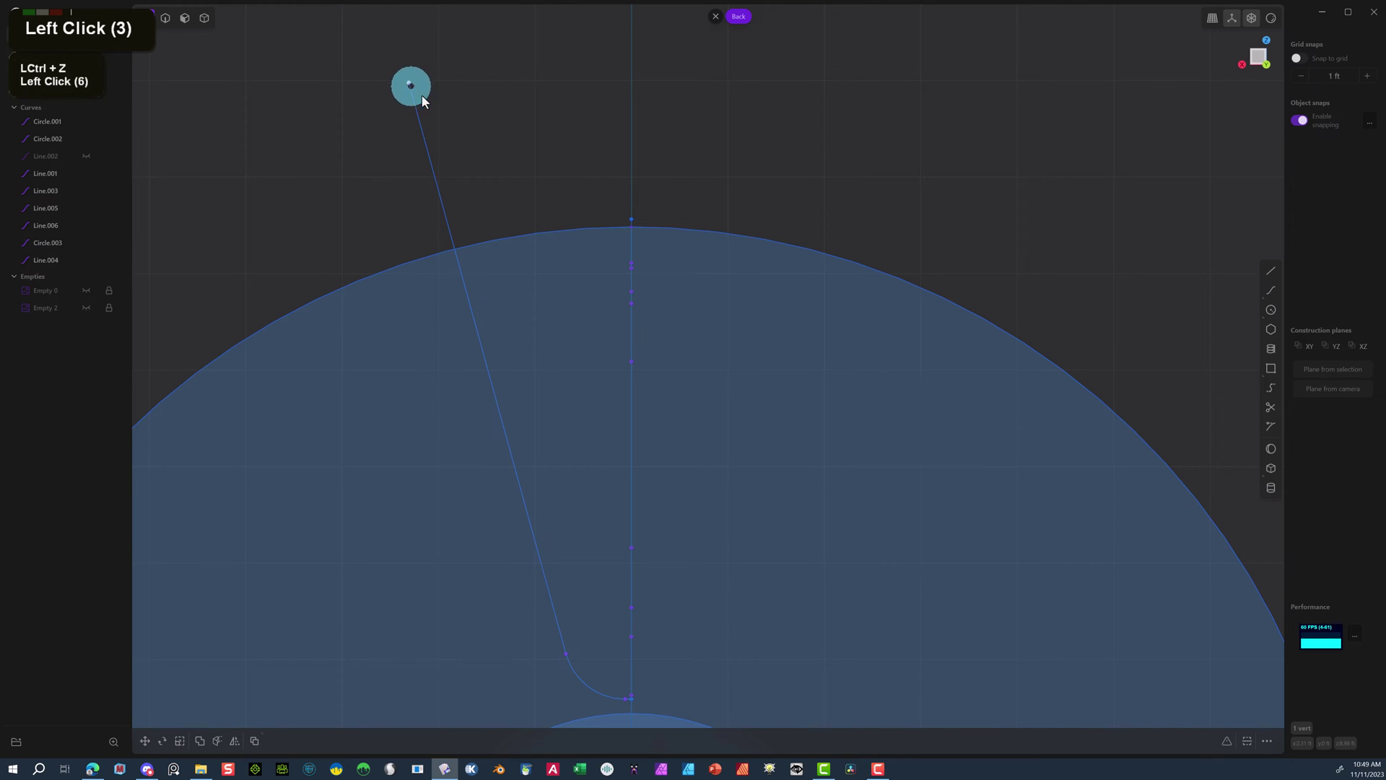
key("g")
key("g")
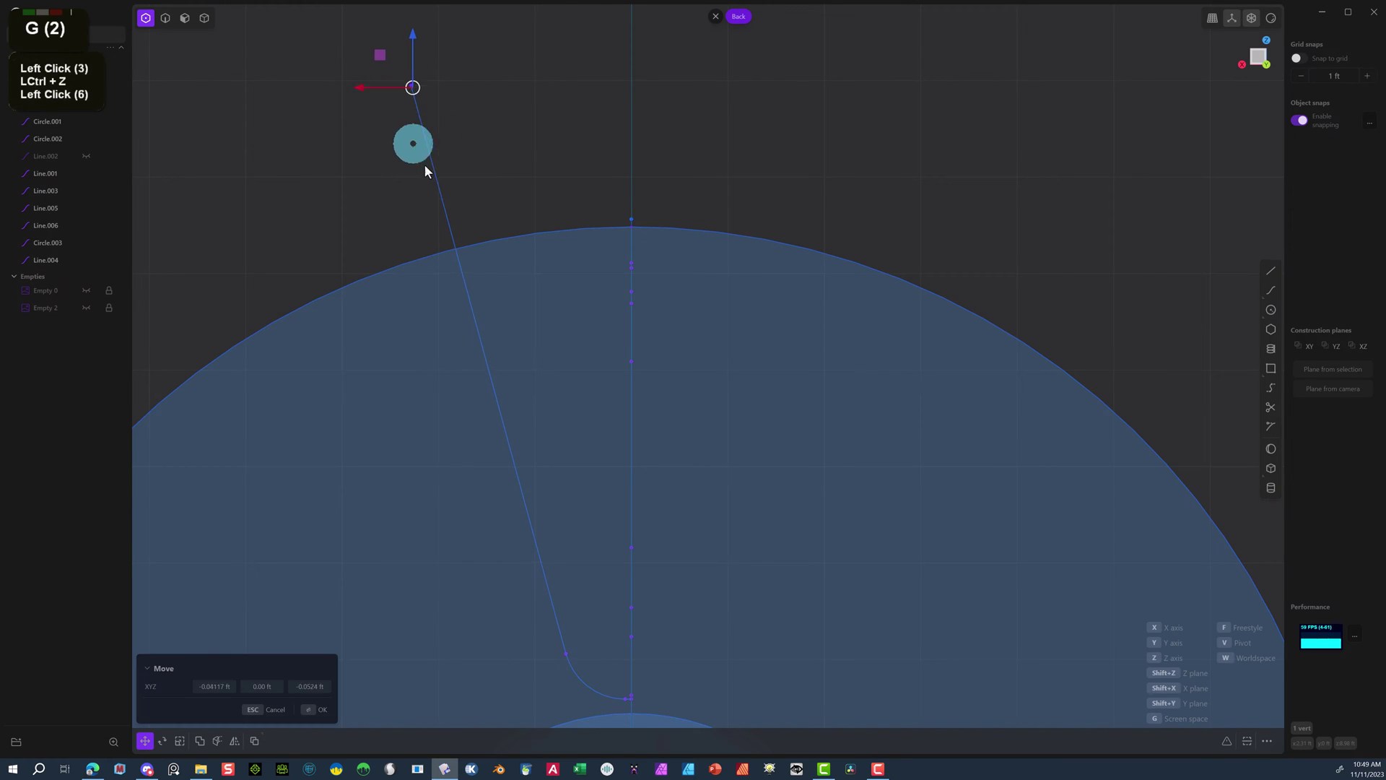
left_click(442, 291)
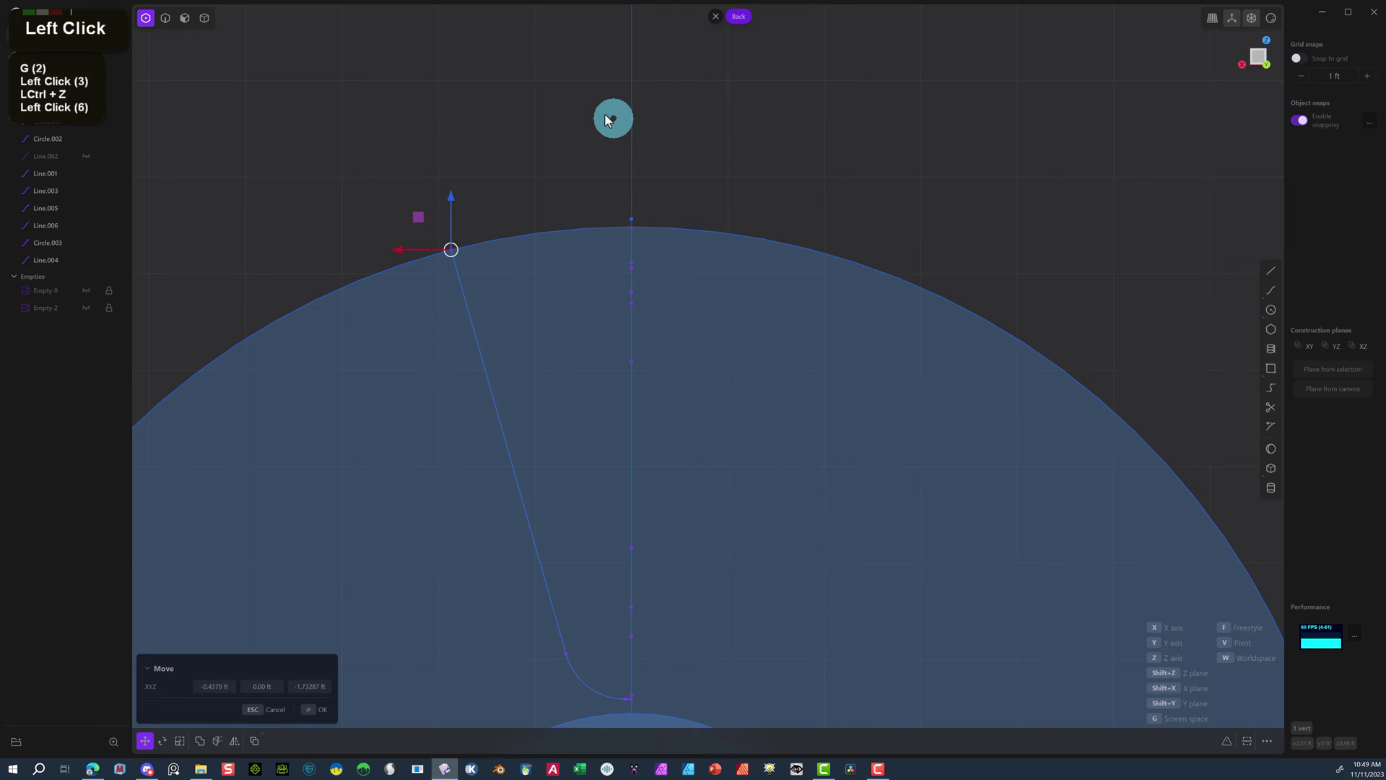
left_click(569, 107)
left_click(315, 709)
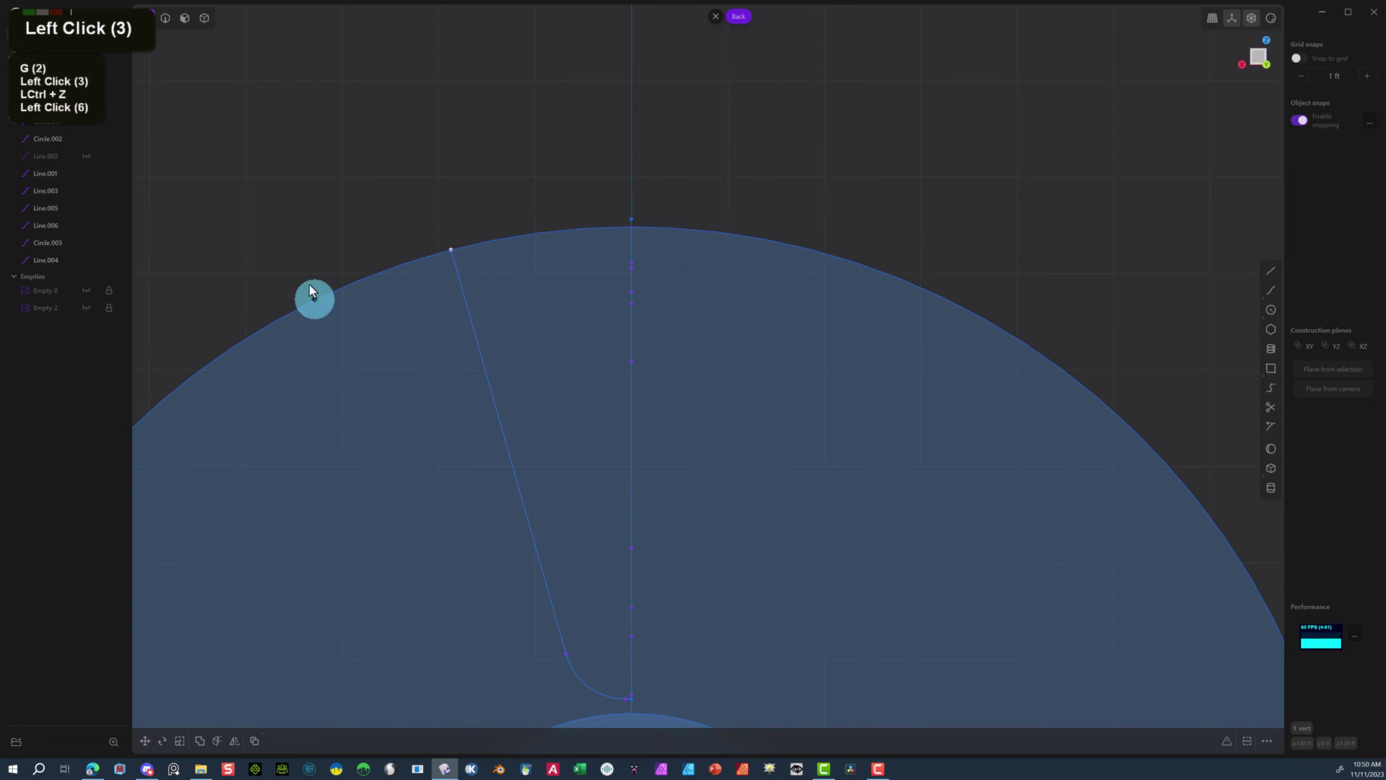
left_click(312, 297)
Duplicate the trimmed half-curve in place, with no move offset.
left_click(167, 23)
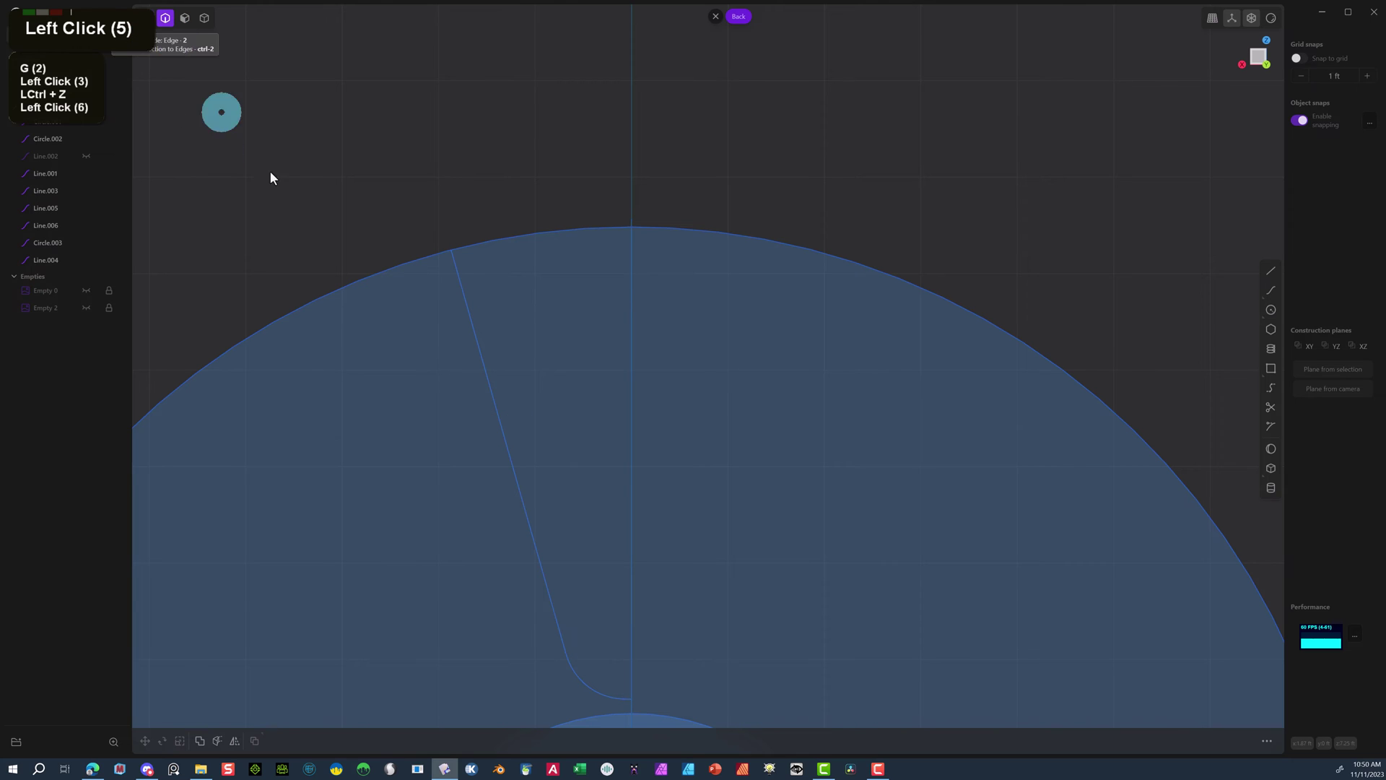
left_click(500, 374)
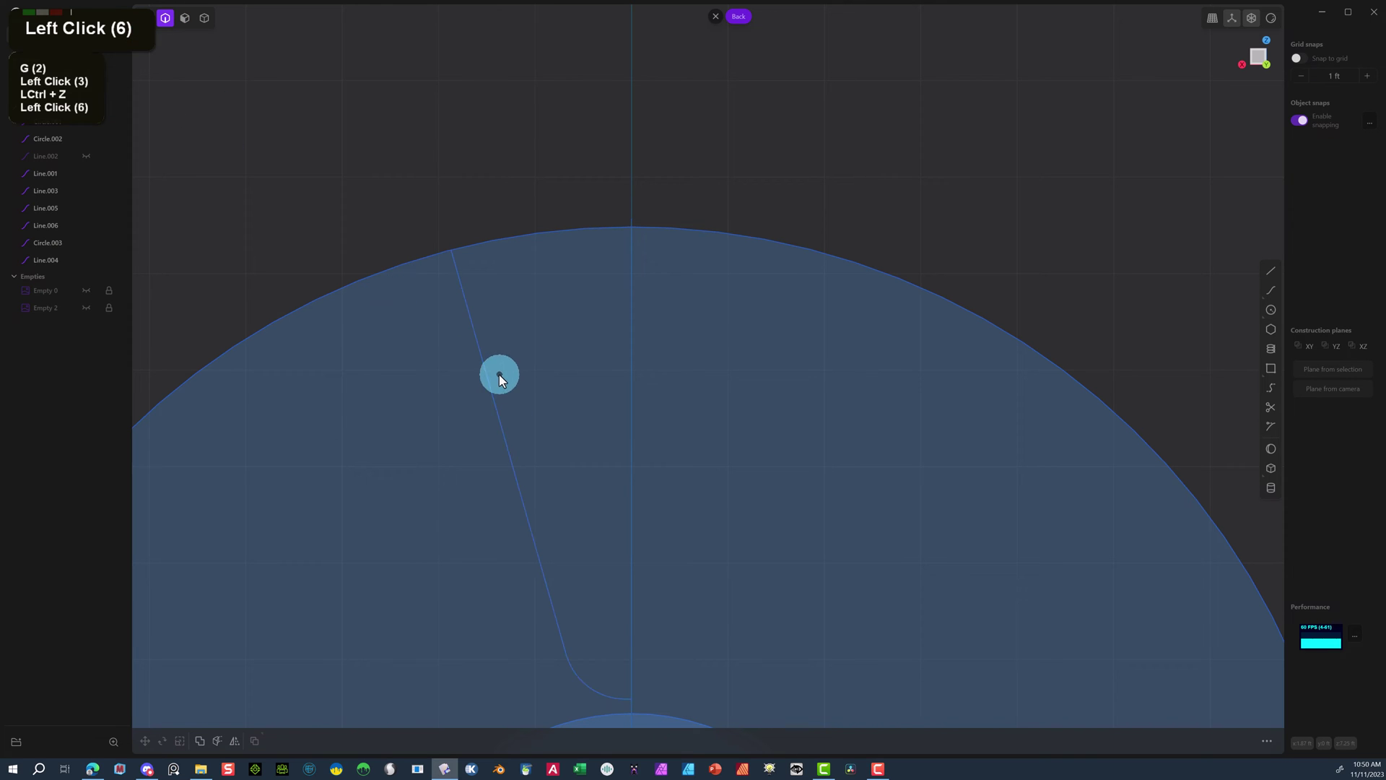
left_click(227, 739)
scroll(687, 514, "down", 1)
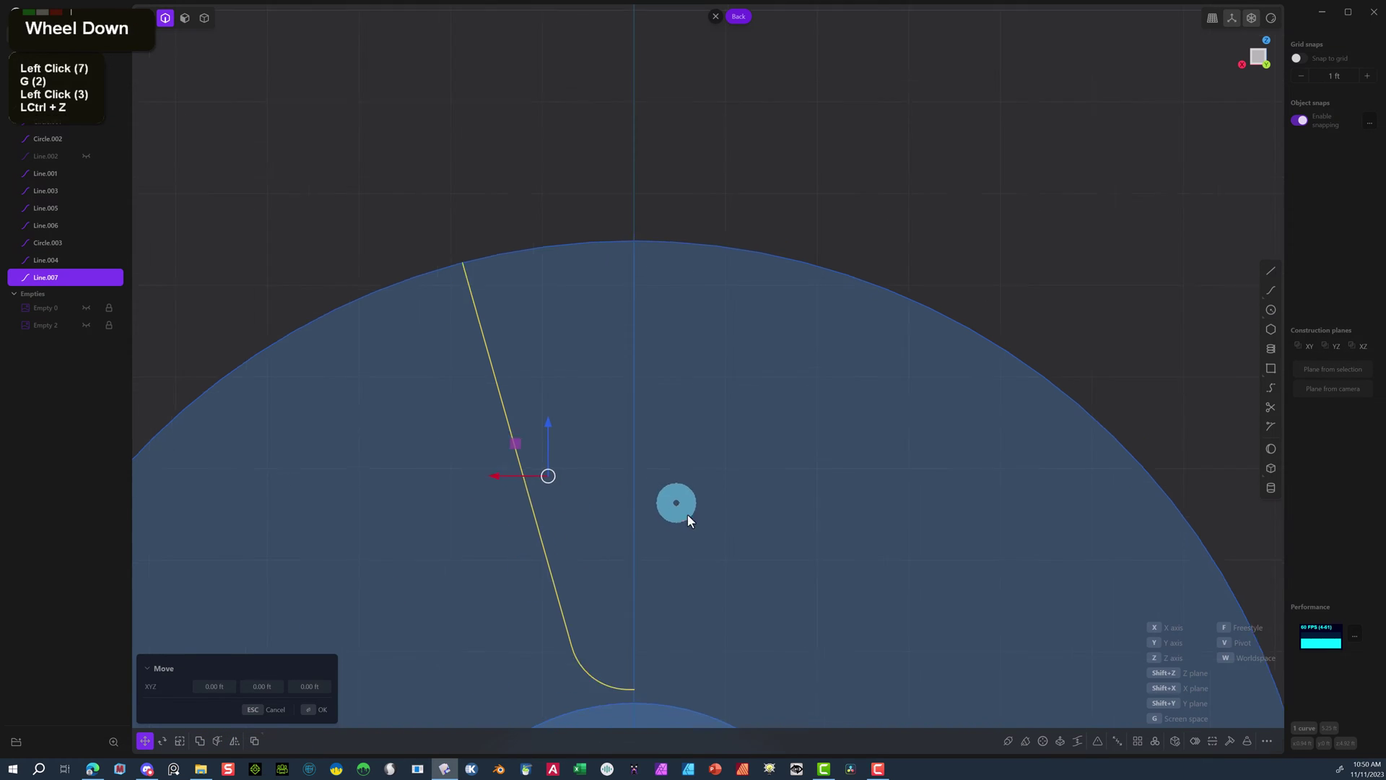
scroll(687, 514, "down", 4)
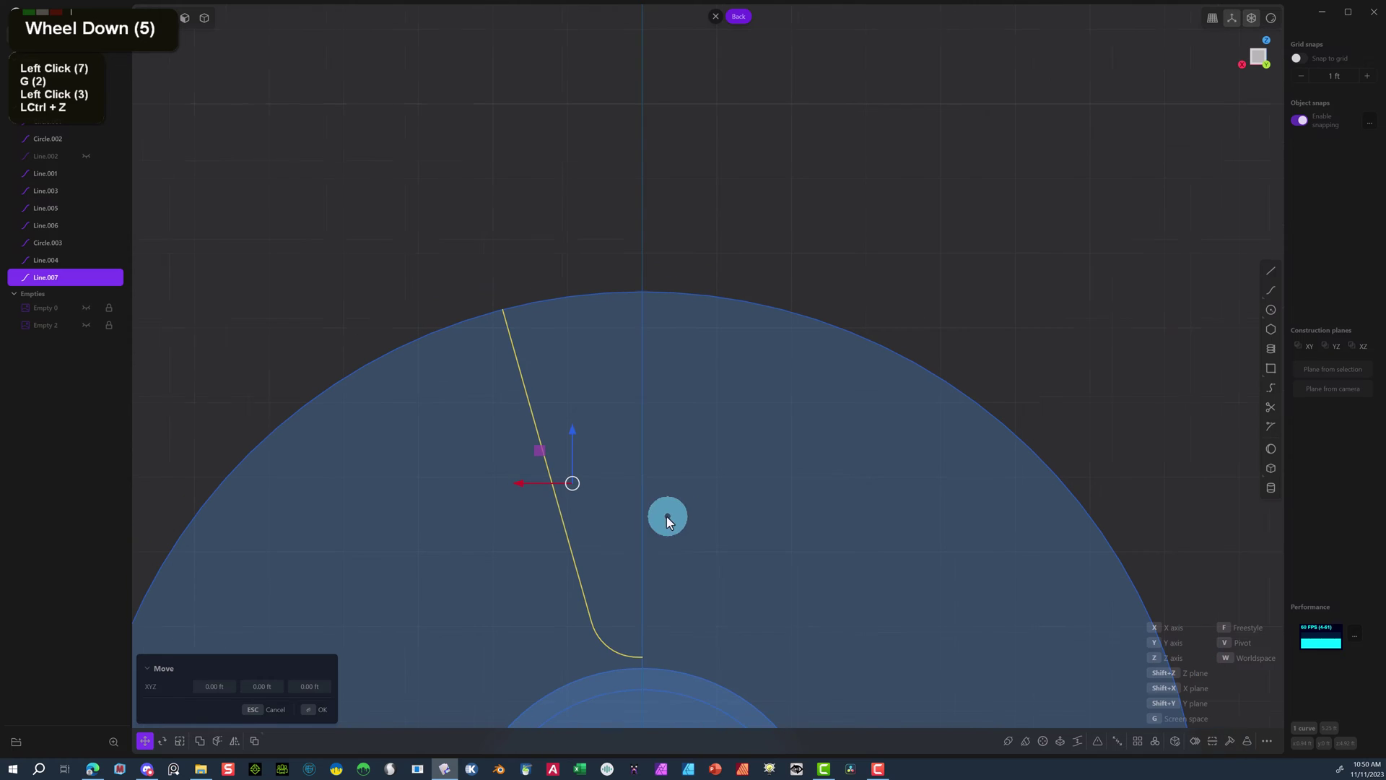
left_click(275, 713)
Mirror the half-curve across the vertical centre plane and join it with its mirrored half into a single opening curve.
left_click(235, 741)
scroll(650, 715, "down", 7)
left_click(651, 720)
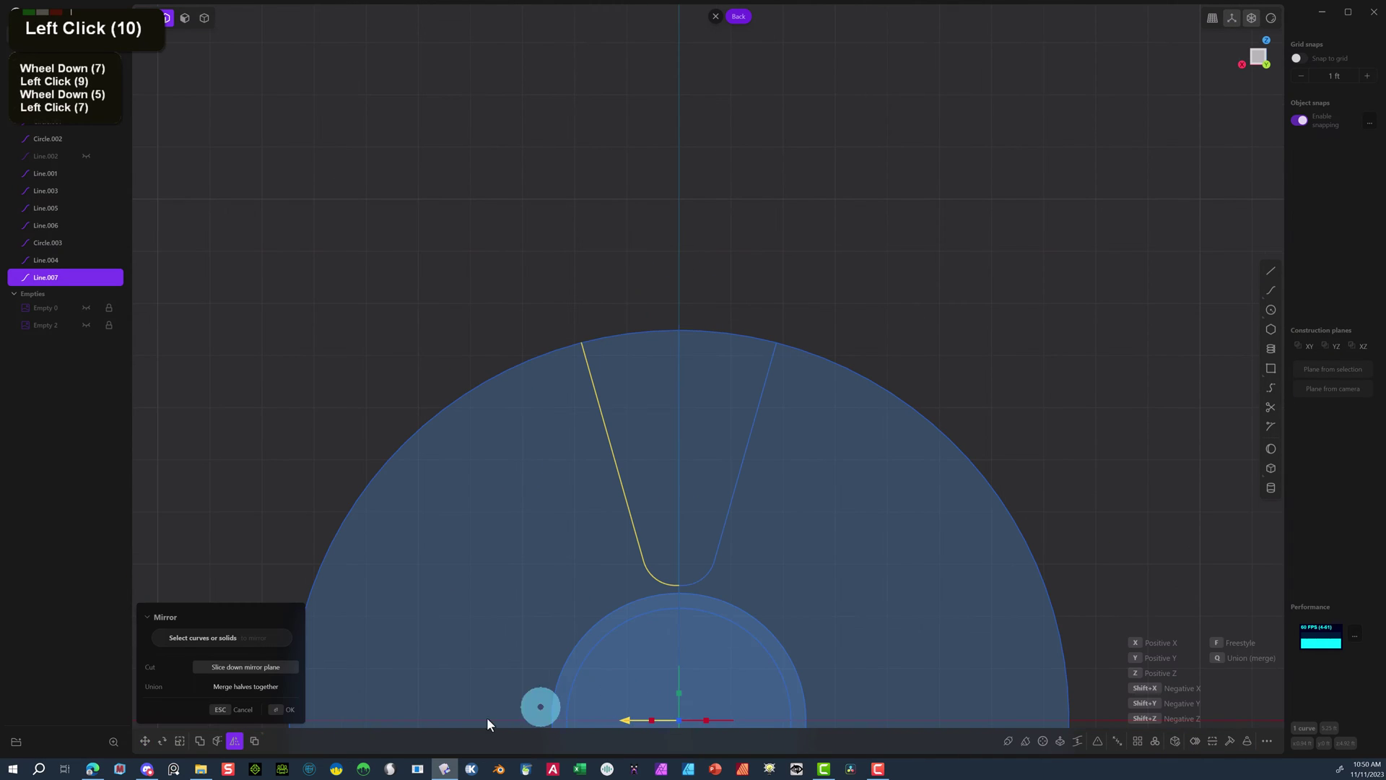
left_click(282, 715)
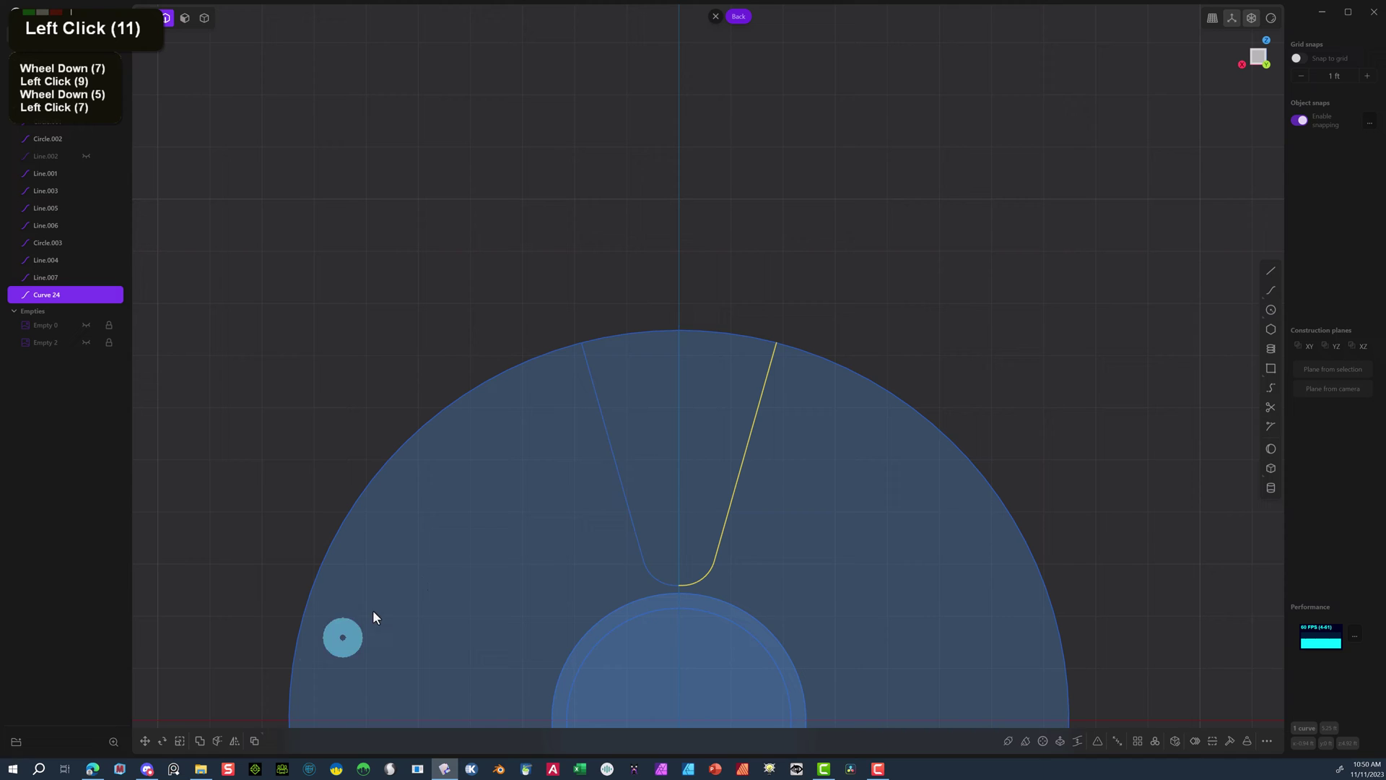
left_click(608, 431, "shift")
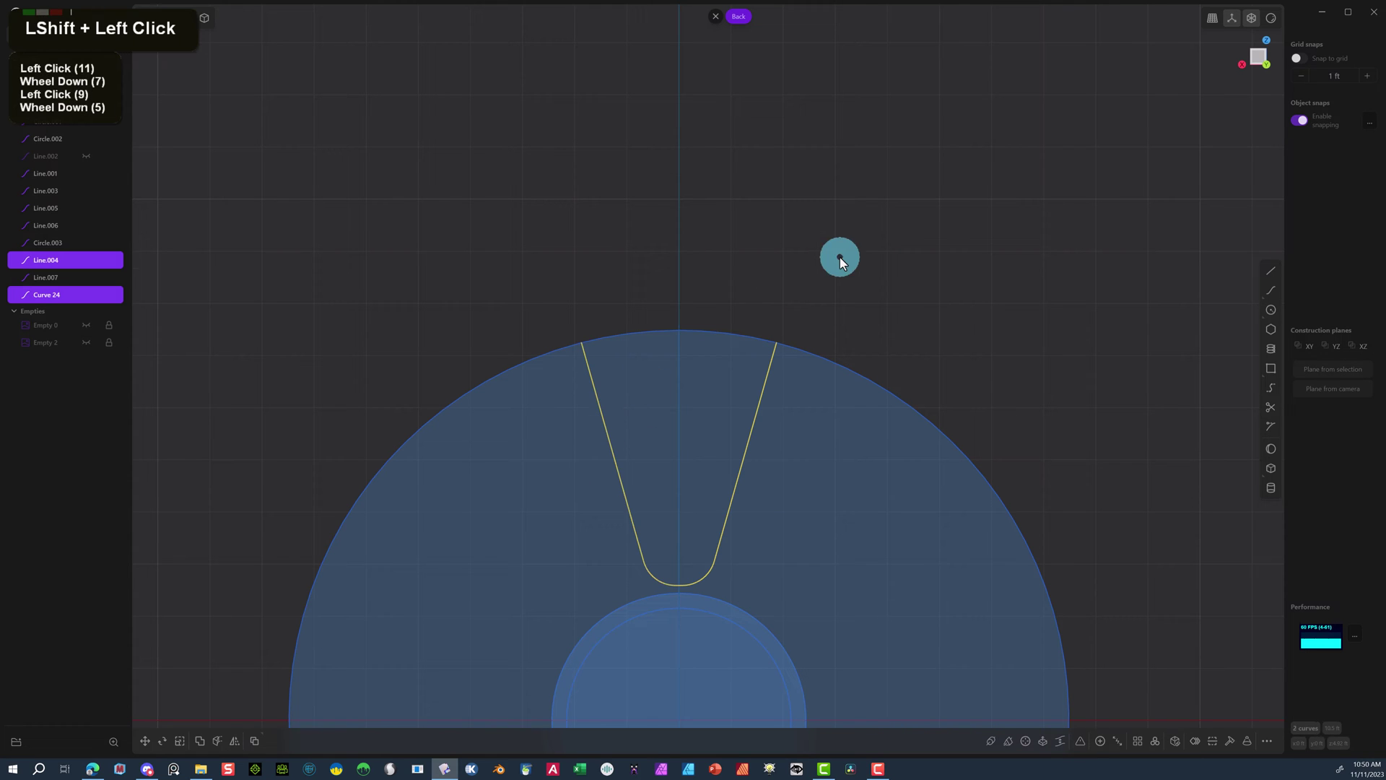
key("j")
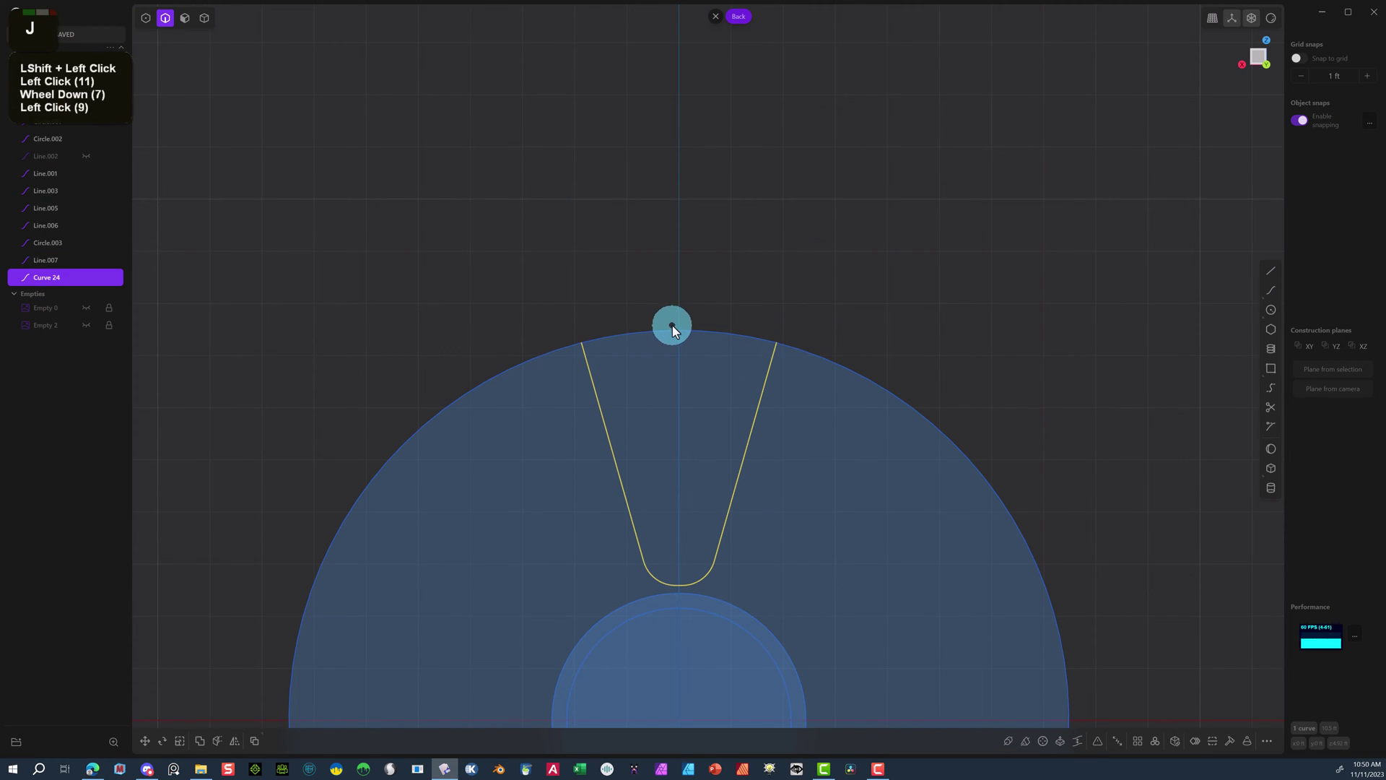
Try to select the region inside the opening curve, hide Line.006, and inspect the curves' alignment from the side.
scroll(656, 340, "up", 2)
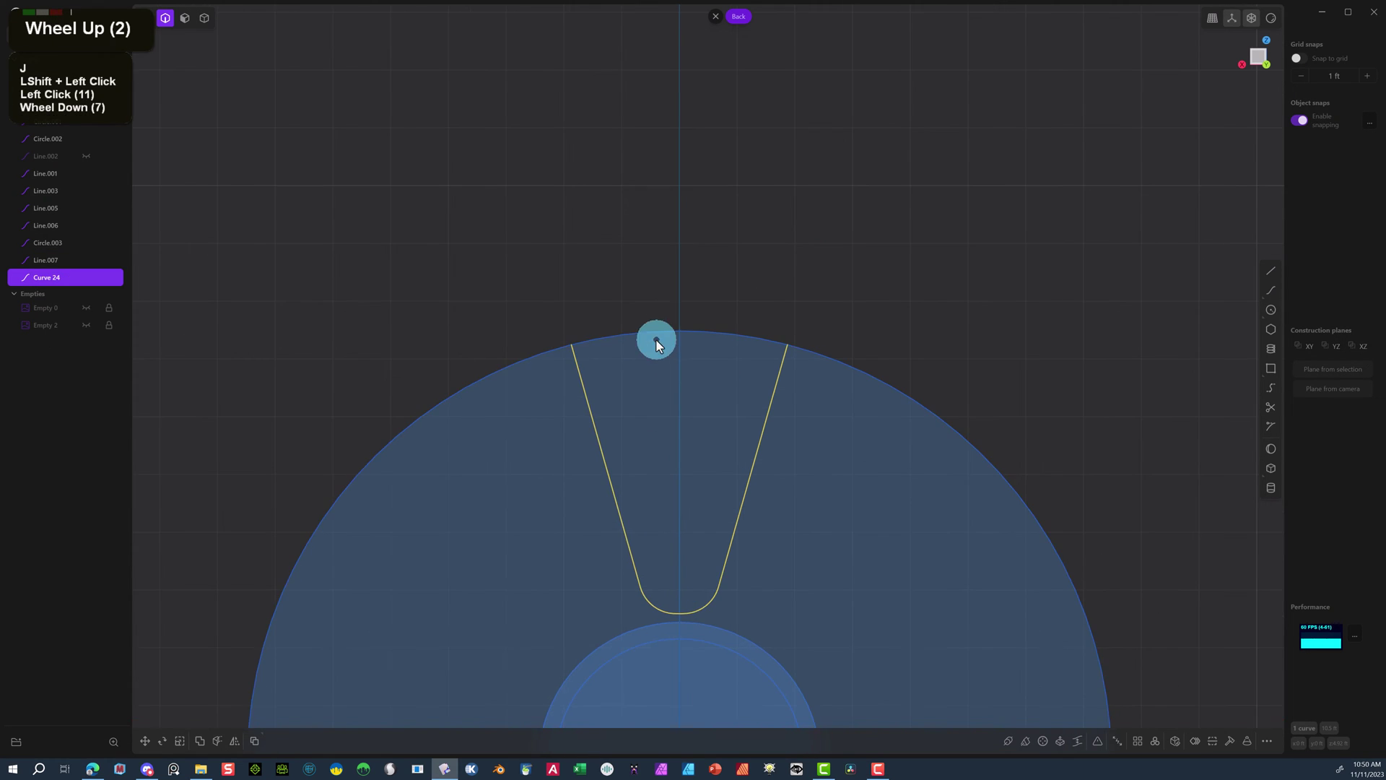
left_click(185, 28)
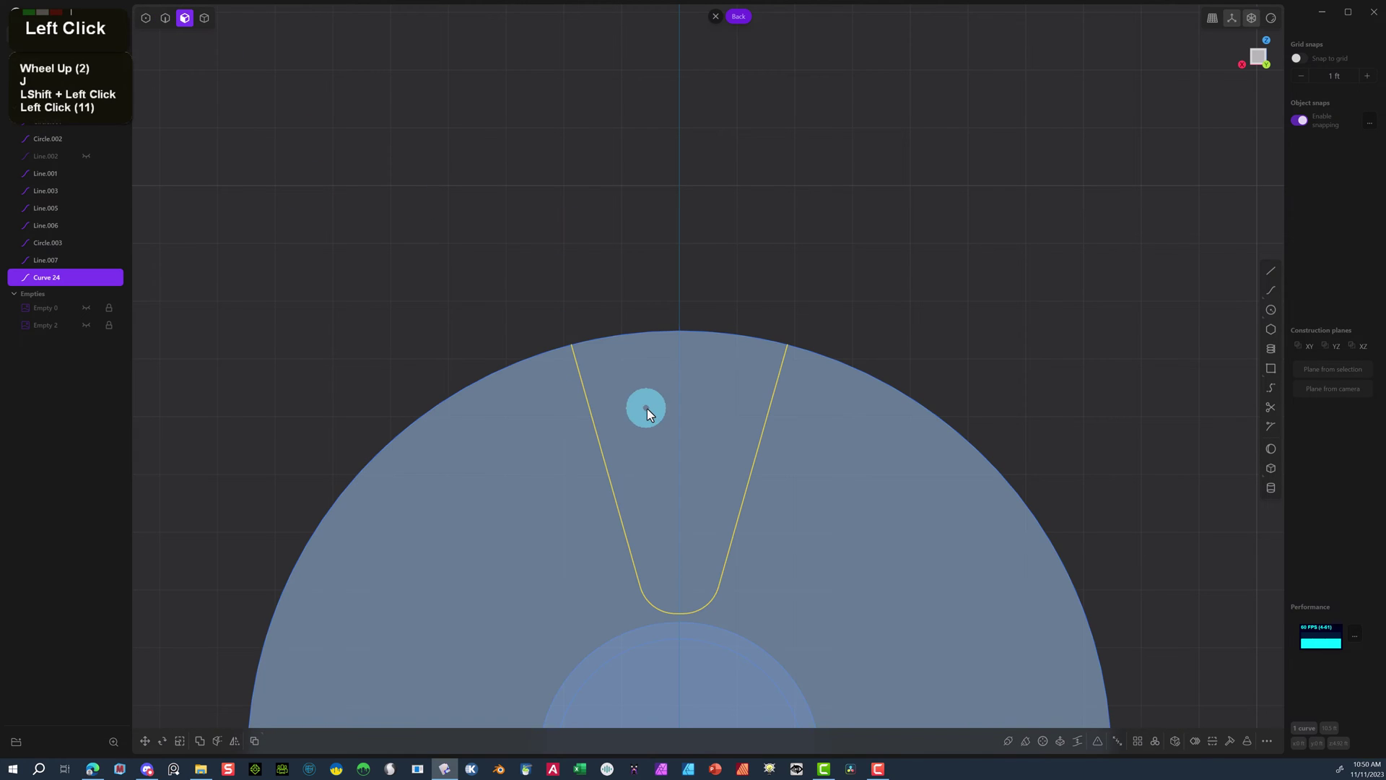
left_click(648, 408)
left_click_drag(734, 293, 652, 413)
left_click_drag(758, 219, 753, 219)
middle_click(795, 256)
middle_click_drag(794, 256, 379, 452)
scroll(240, 92, "up", 3)
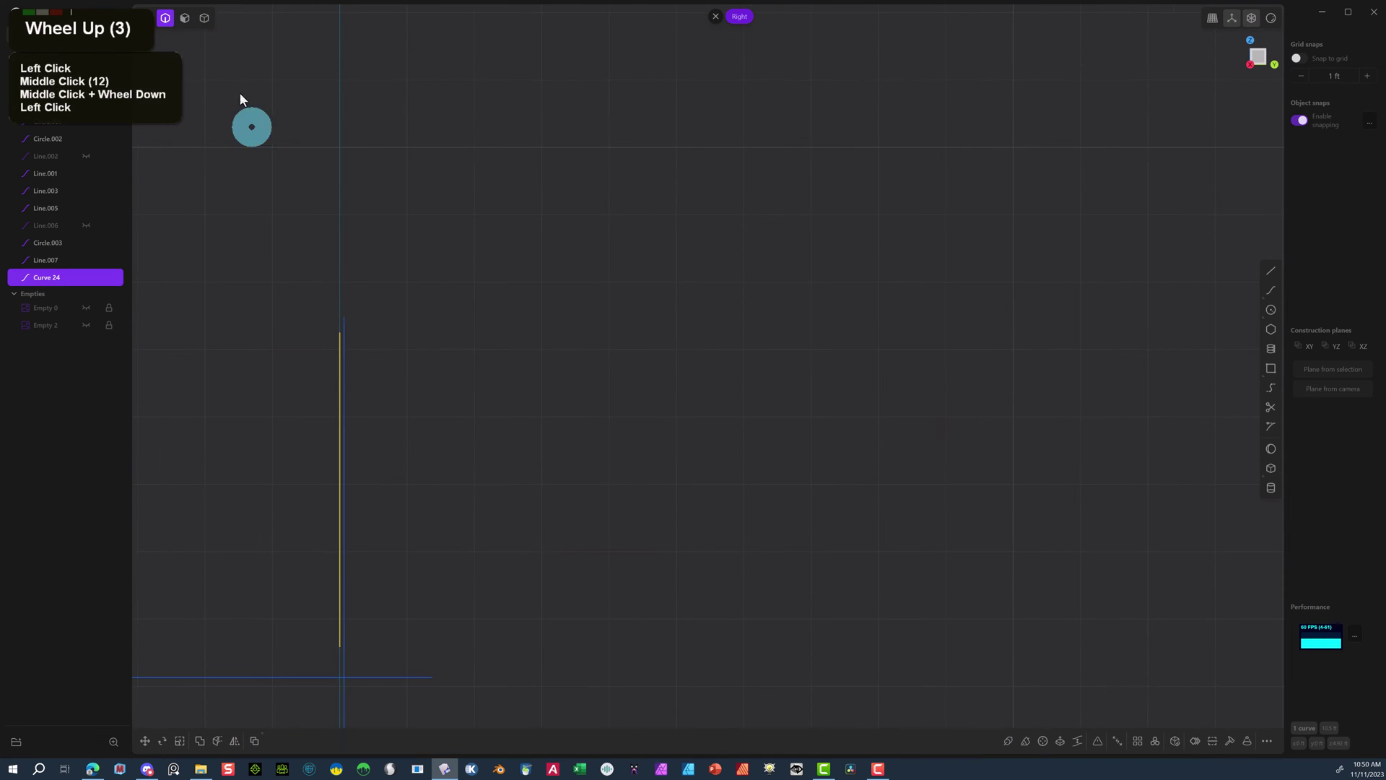
Move the large circle along Y onto the plane of the spoke-opening curve.
left_click(352, 368)
left_click(359, 421)
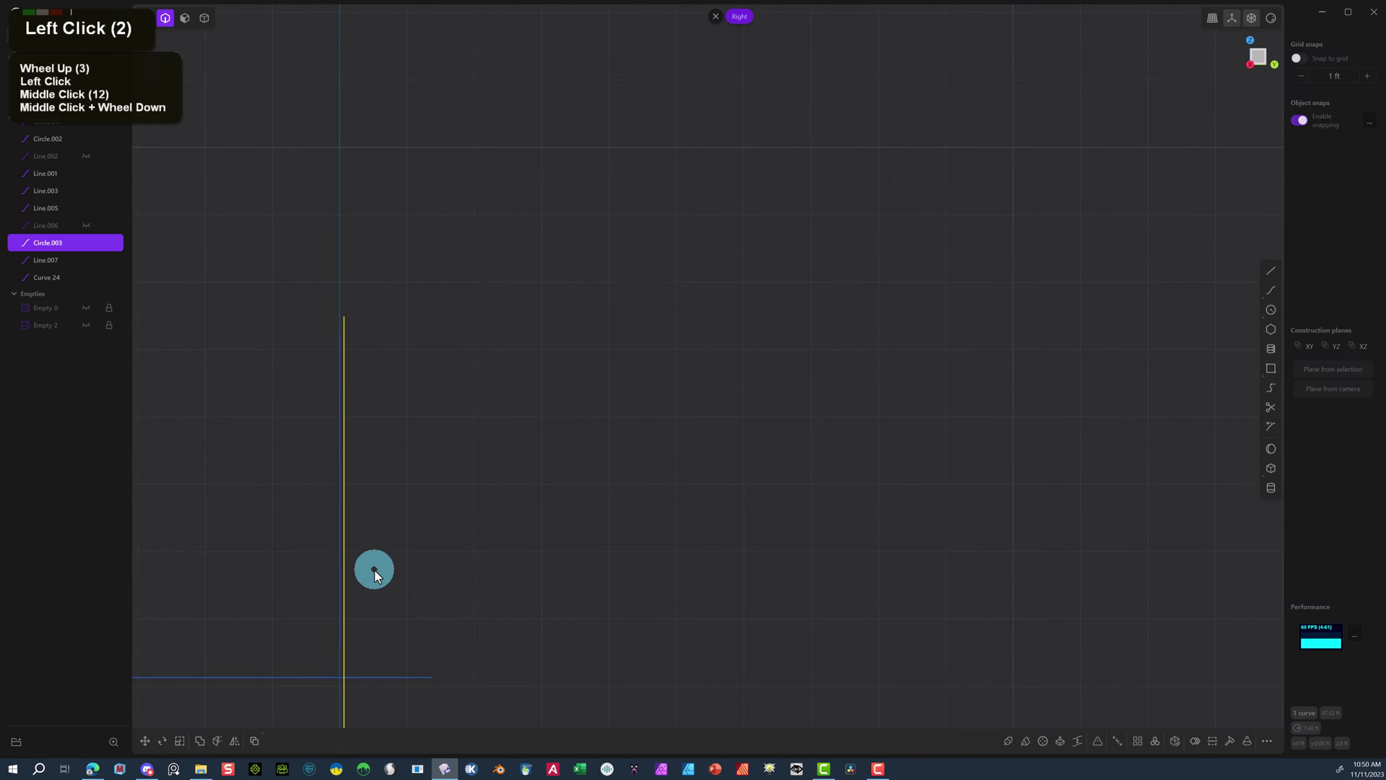
key("g")
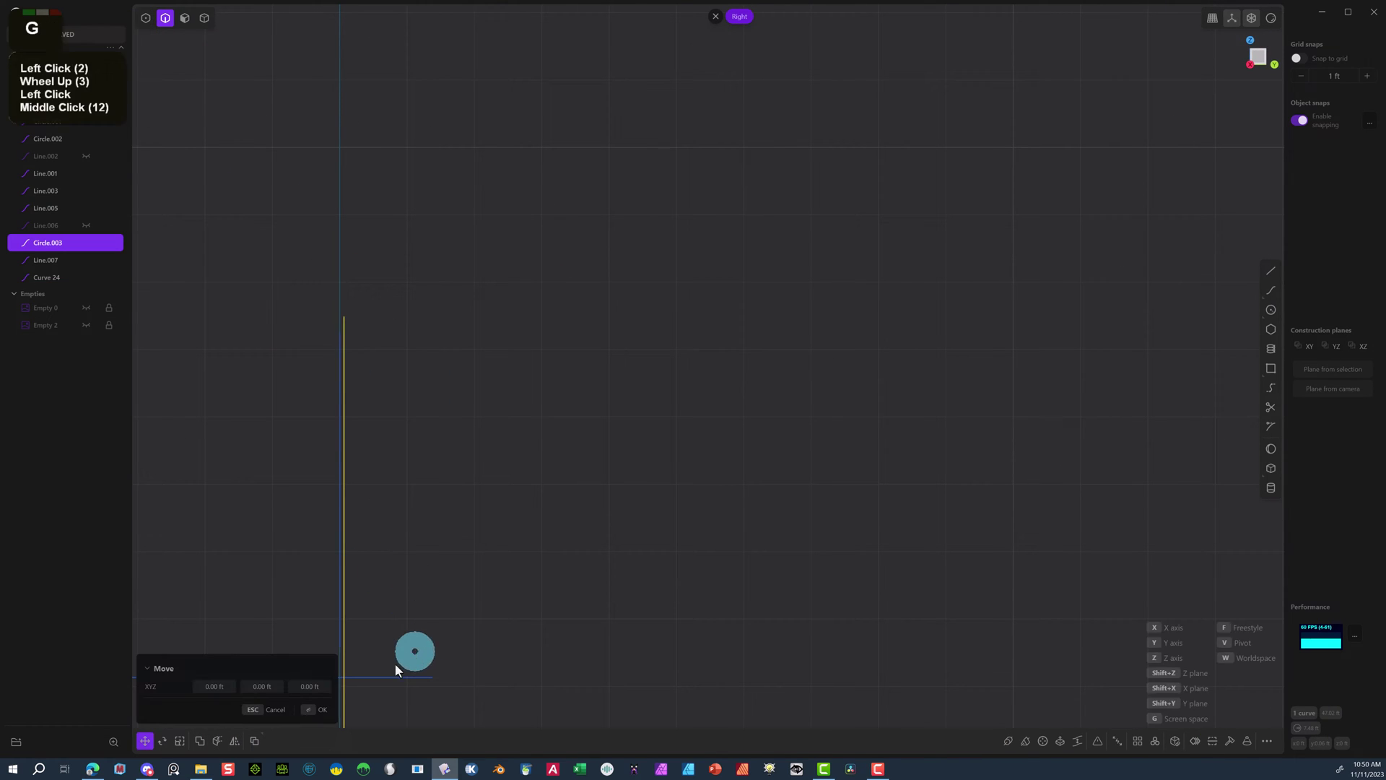
left_click(280, 711)
right_click_drag(474, 561, 761, 391)
key("g")
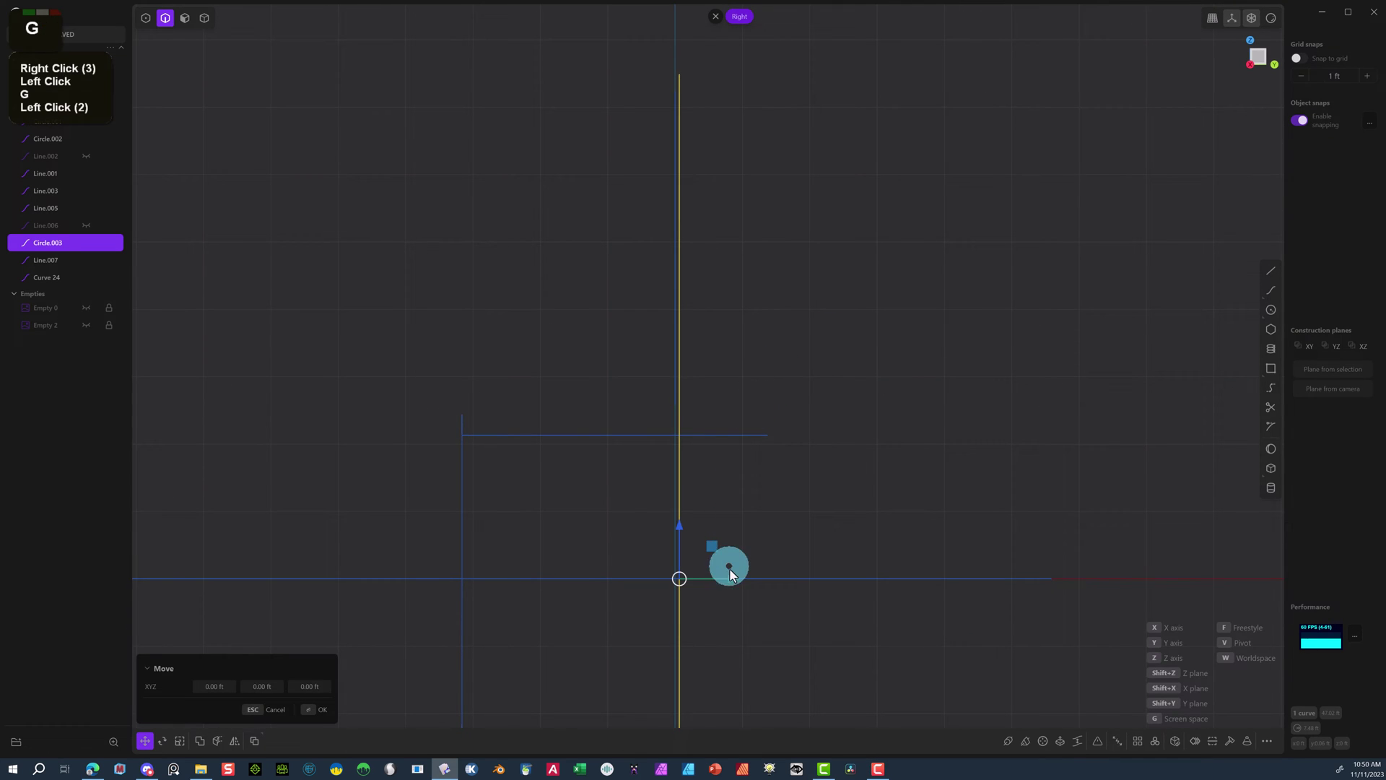
left_click_drag(731, 584, 729, 582)
left_click(310, 709)
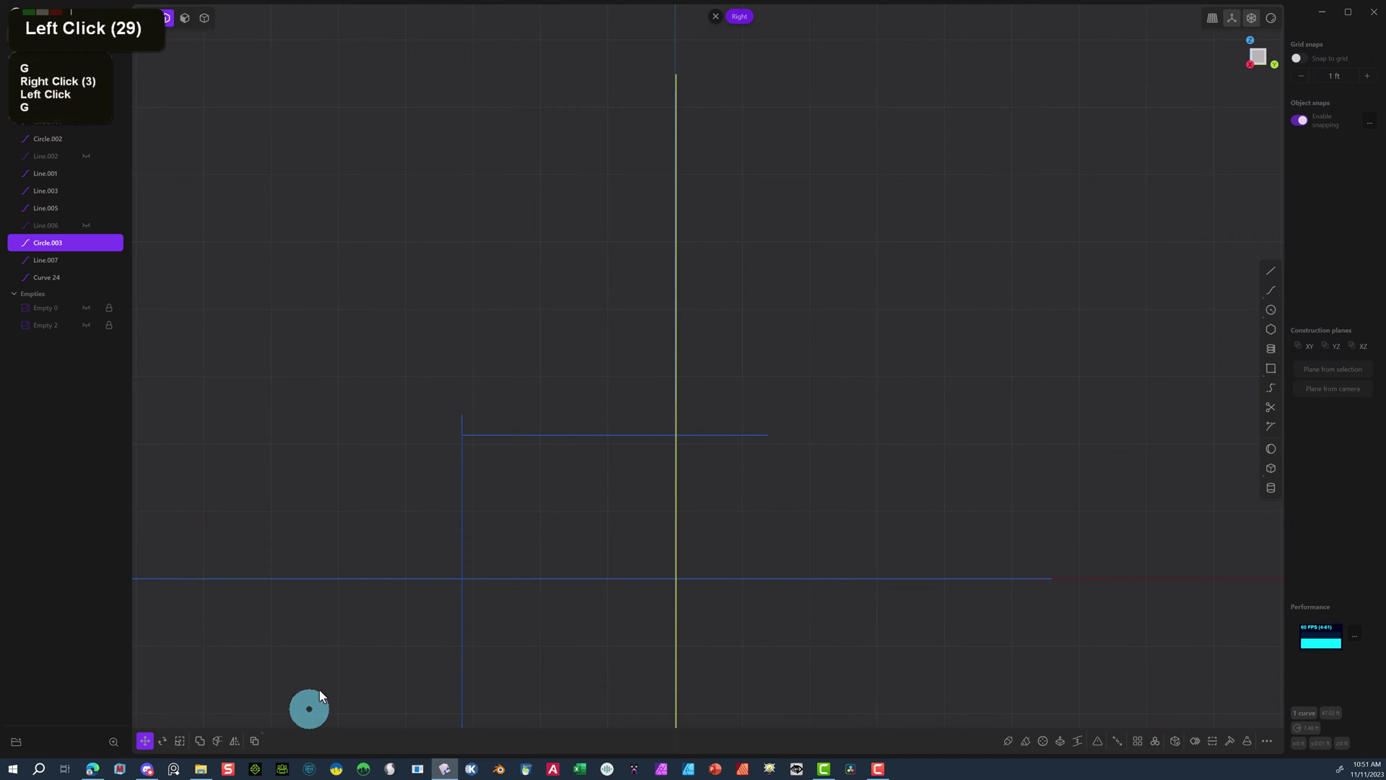
Try to close the remaining gap between the large circle and the opening curve with a freestyle snapped move.
scroll(1173, 96, "down", 1)
scroll(983, 177, "up", 1)
middle_click_drag(1173, 96, 869, 139)
middle_click(200, 15)
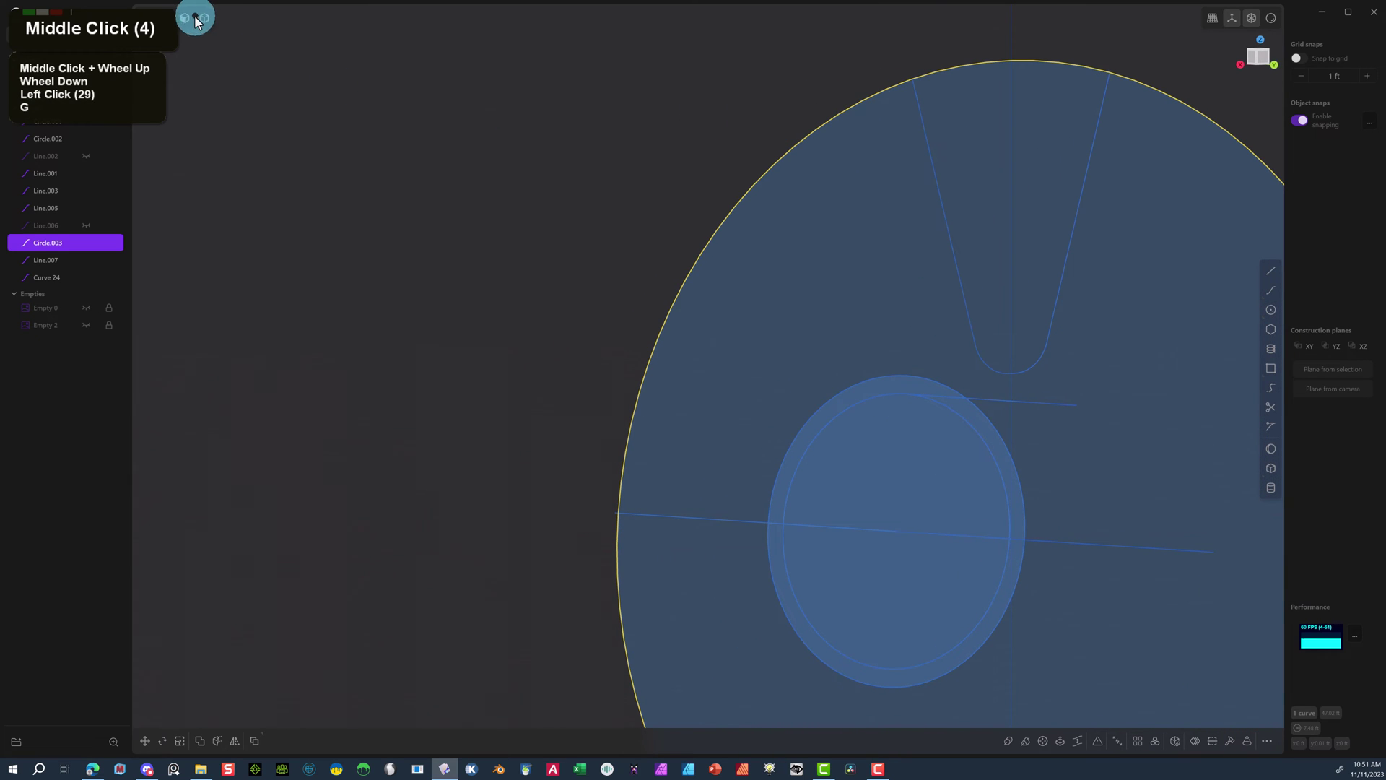
left_click(185, 18)
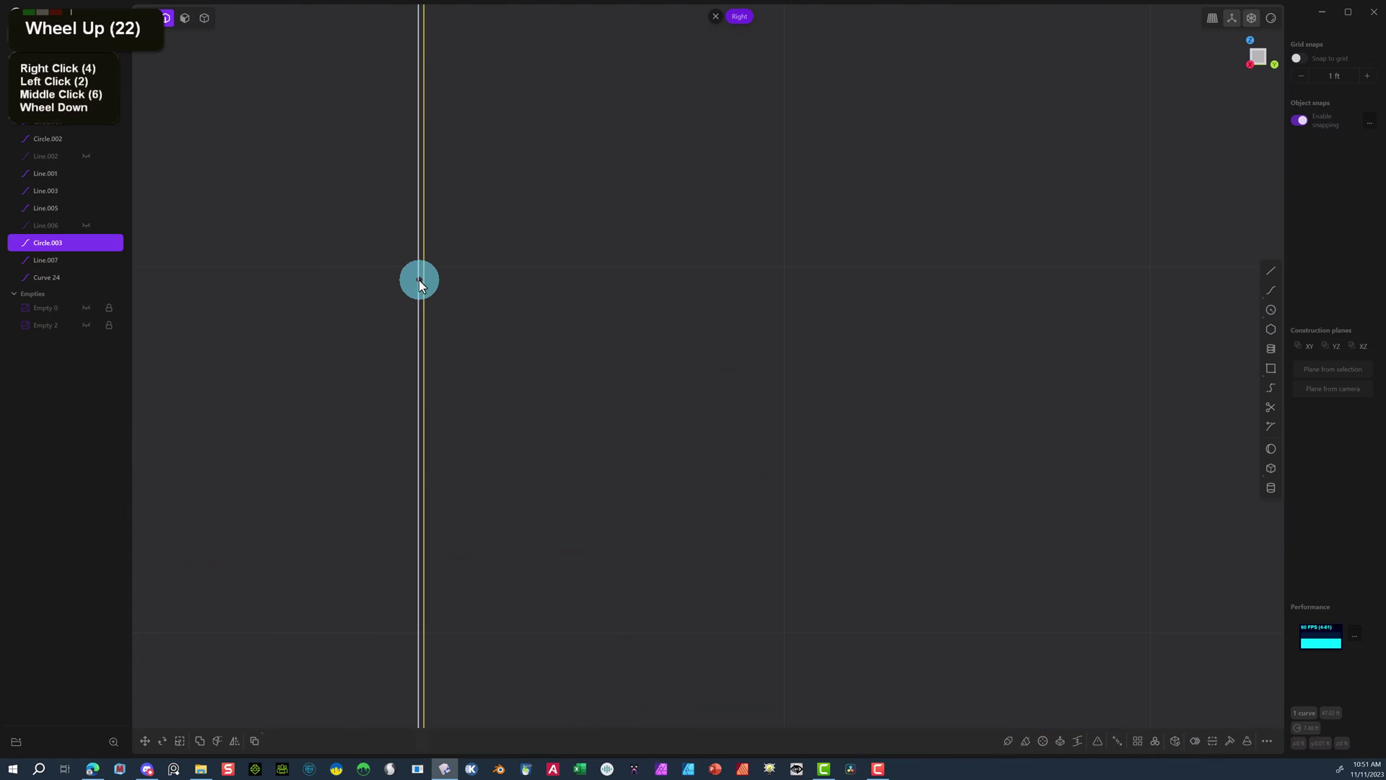
key("g")
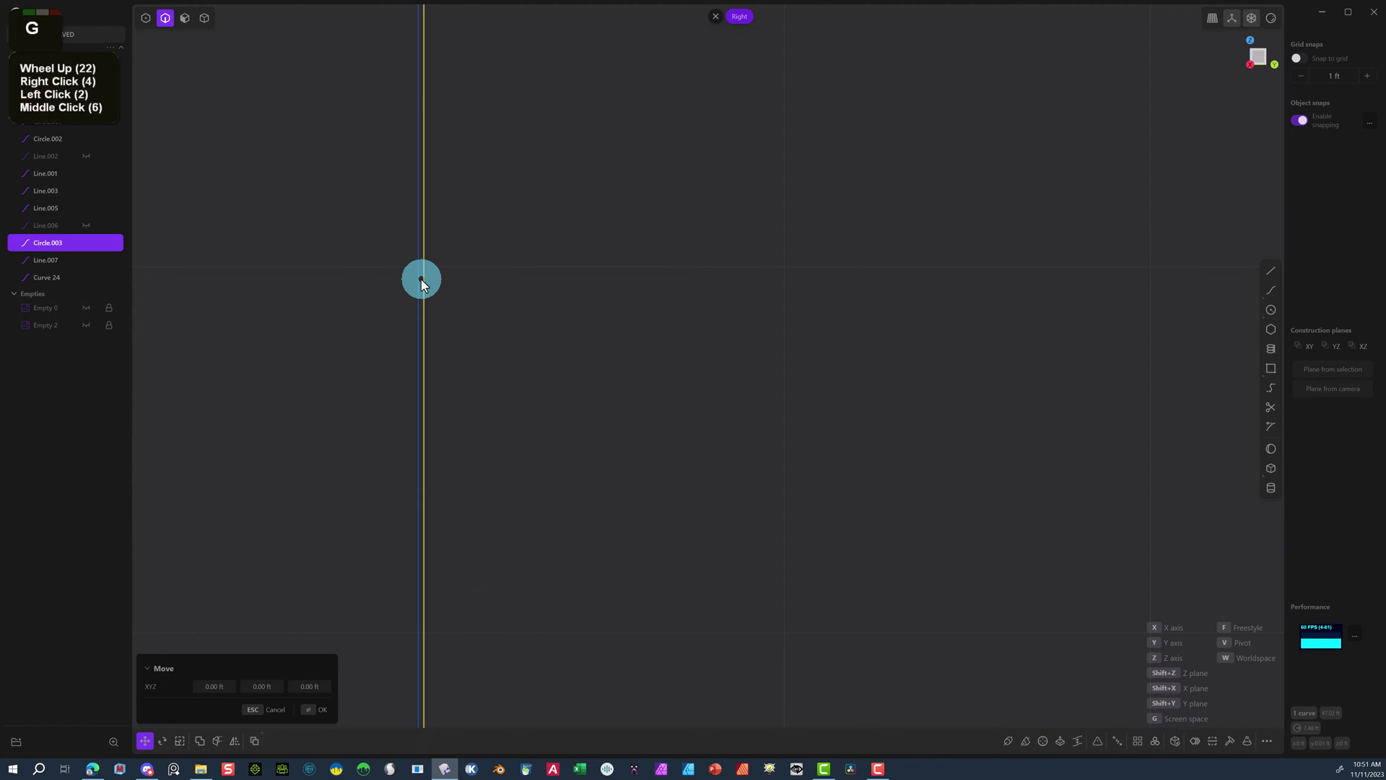
key("f")
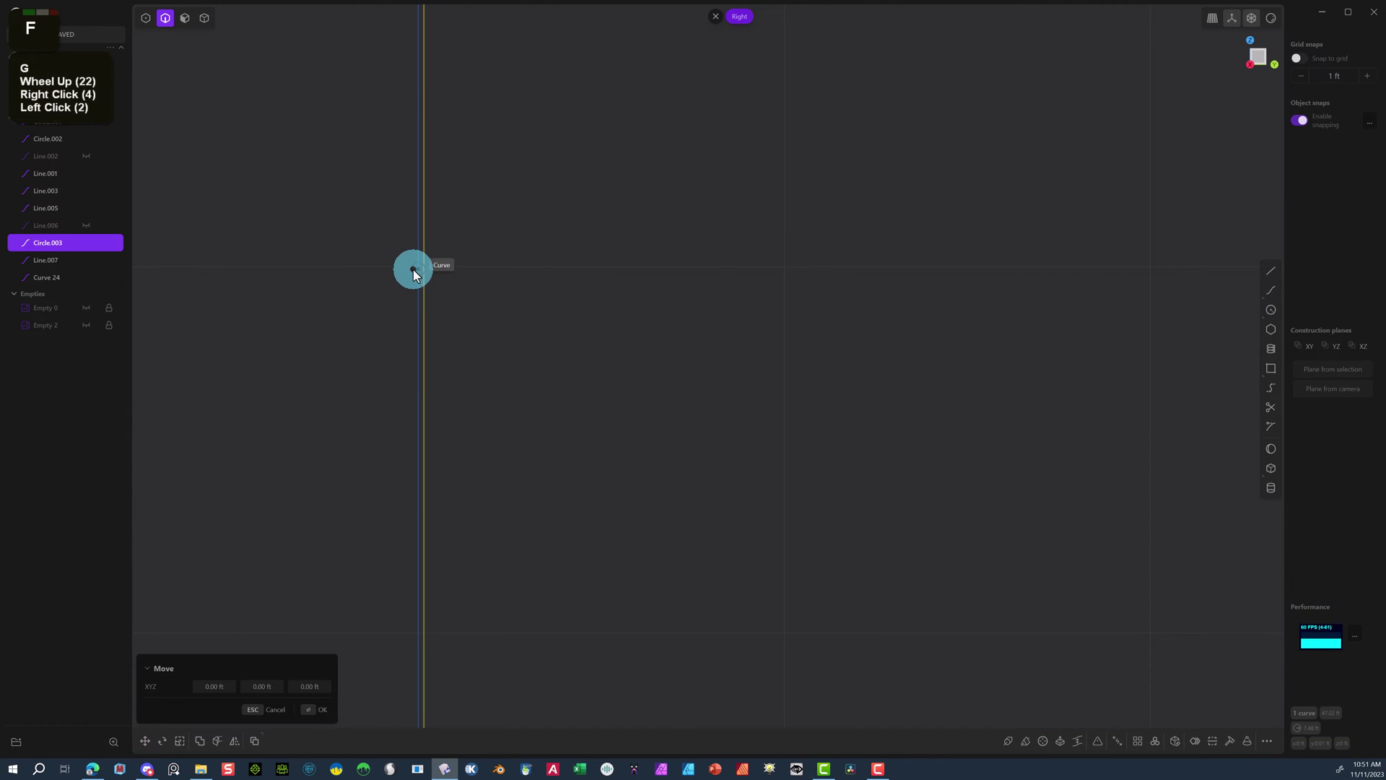
left_click(413, 267)
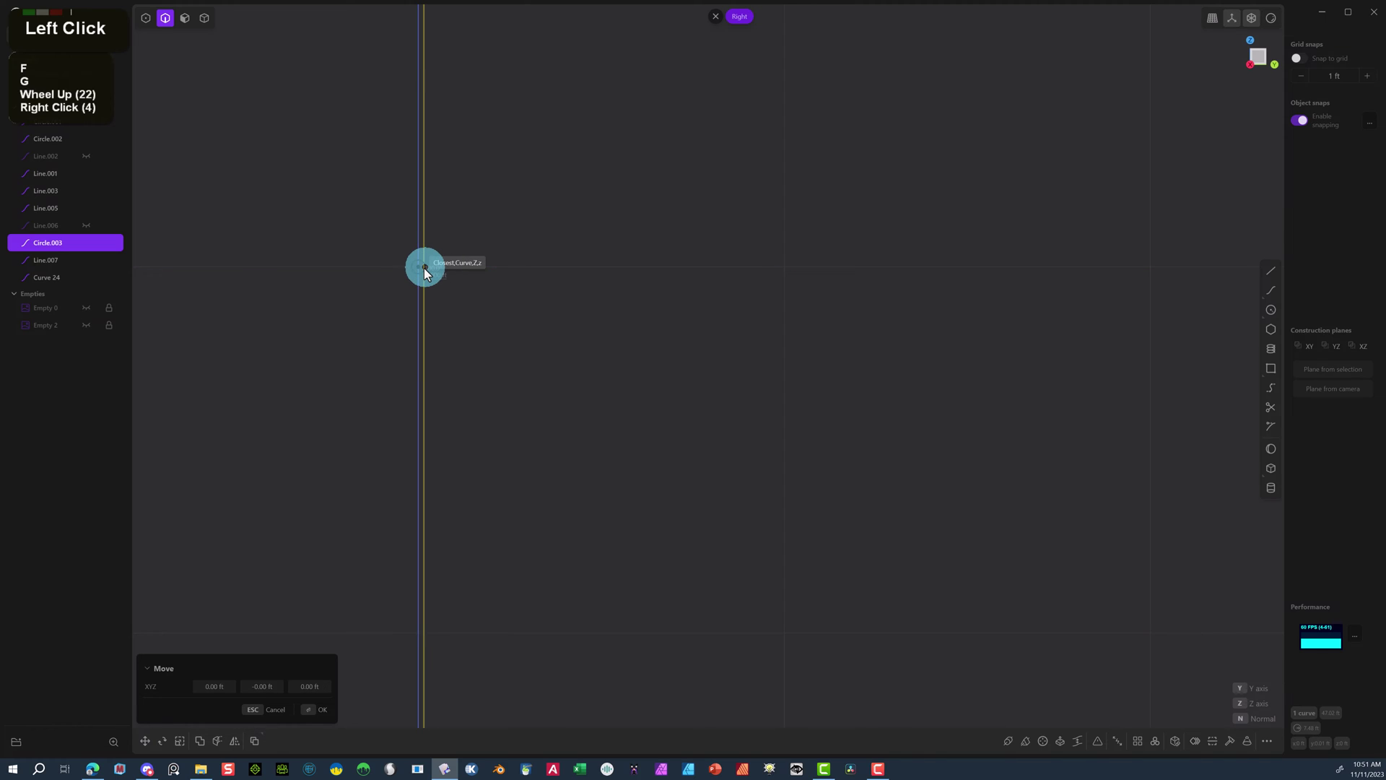
left_click(424, 268)
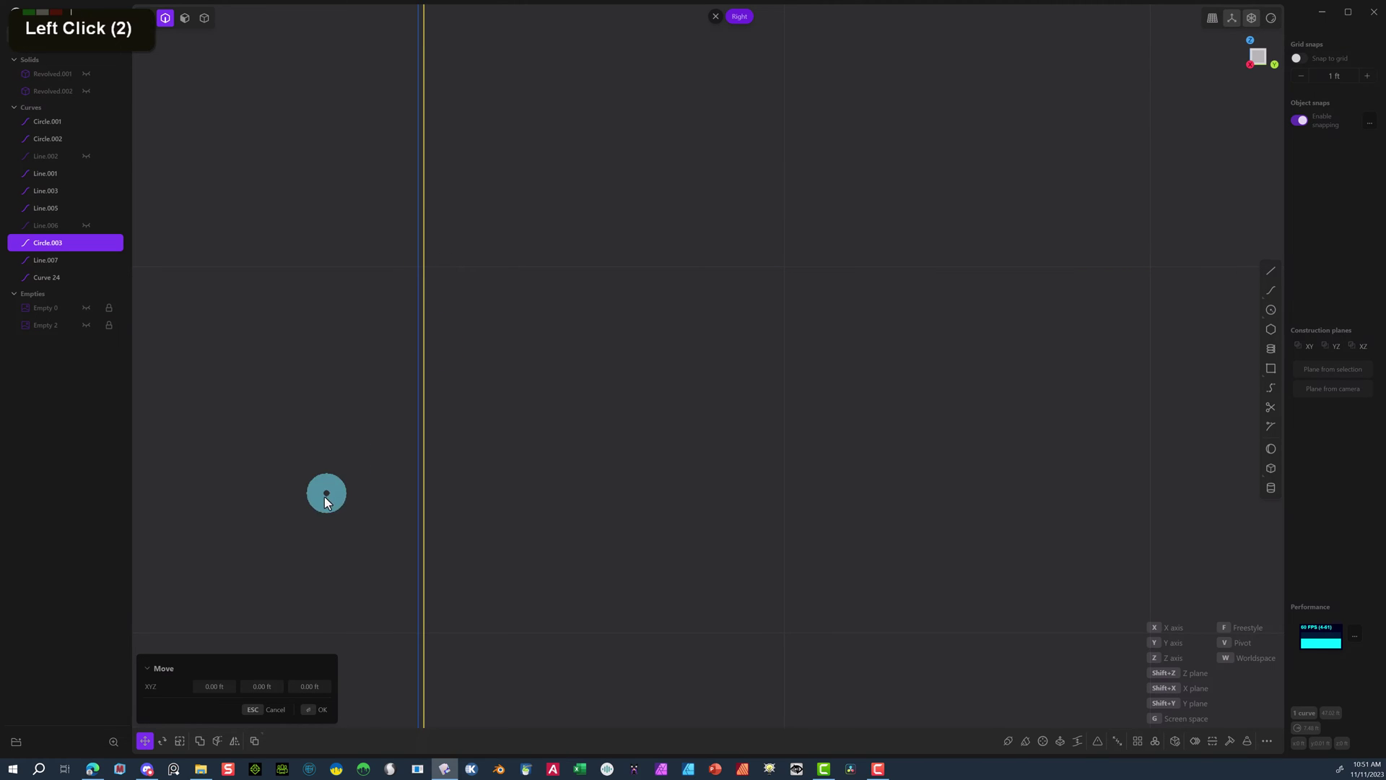
left_click(307, 715)
Move Line.007 by about 0.014 ft along Y onto the large circle's plane.
left_click(418, 266)
key("g")
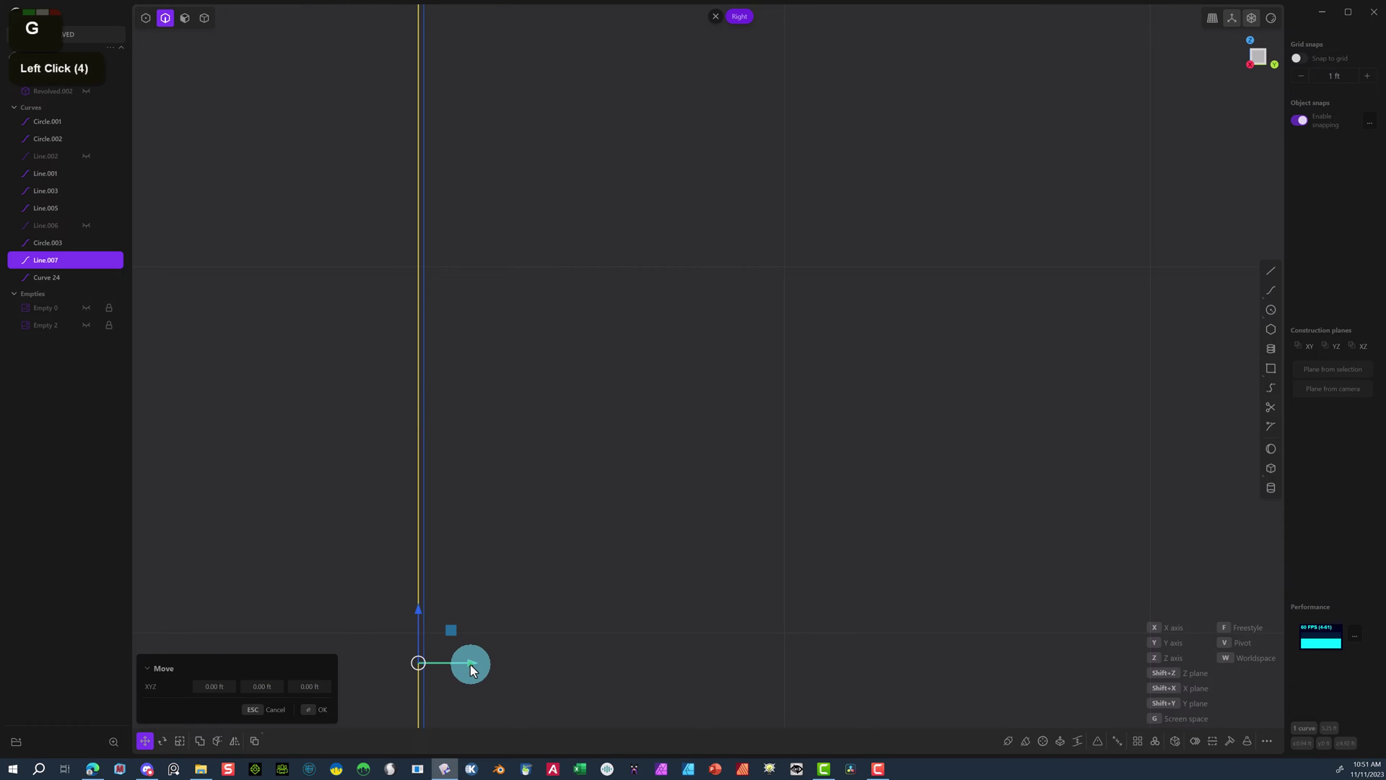
left_click(470, 662)
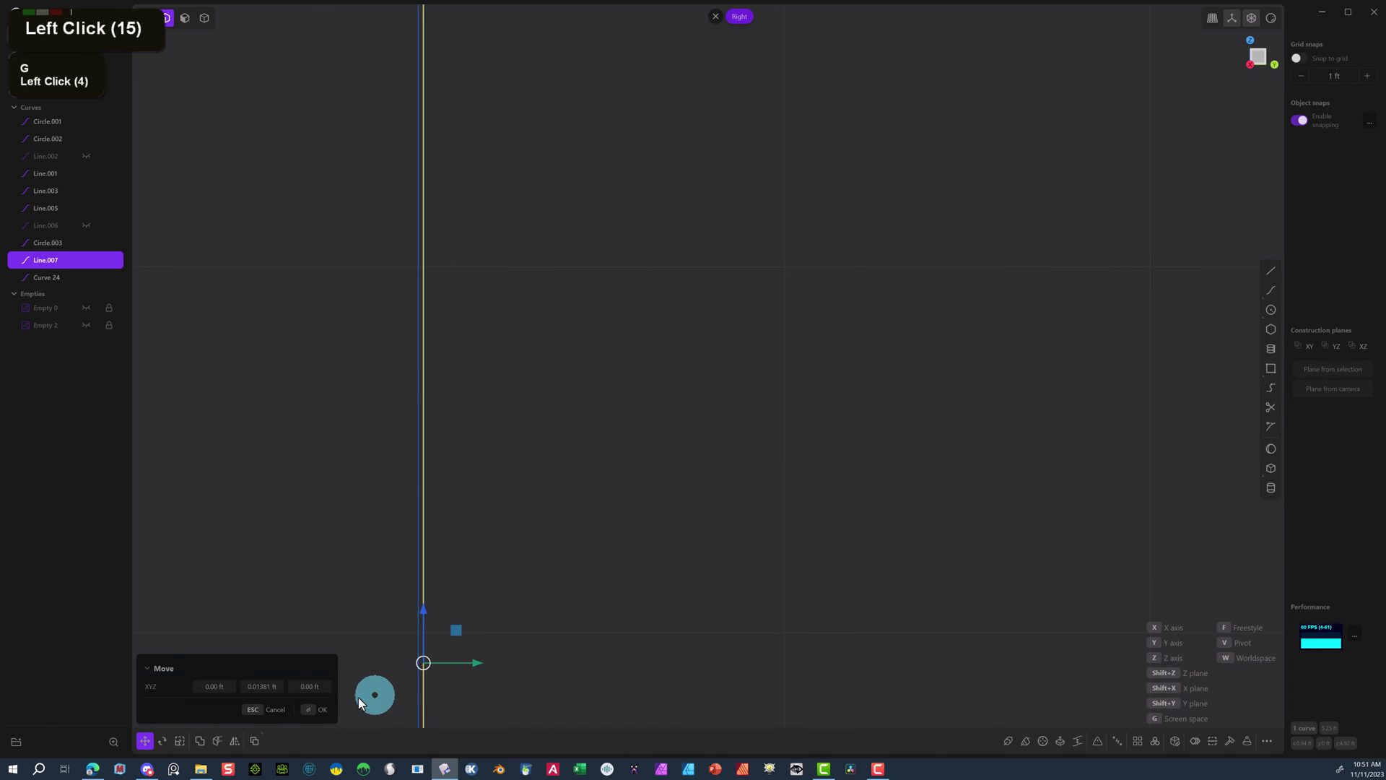
left_click(317, 710)
Move the spoke-opening curve by about 0.015 ft along Y onto the large circle's plane.
scroll(433, 664, "down", 12)
left_click(529, 619)
scroll(534, 618, "up", 12)
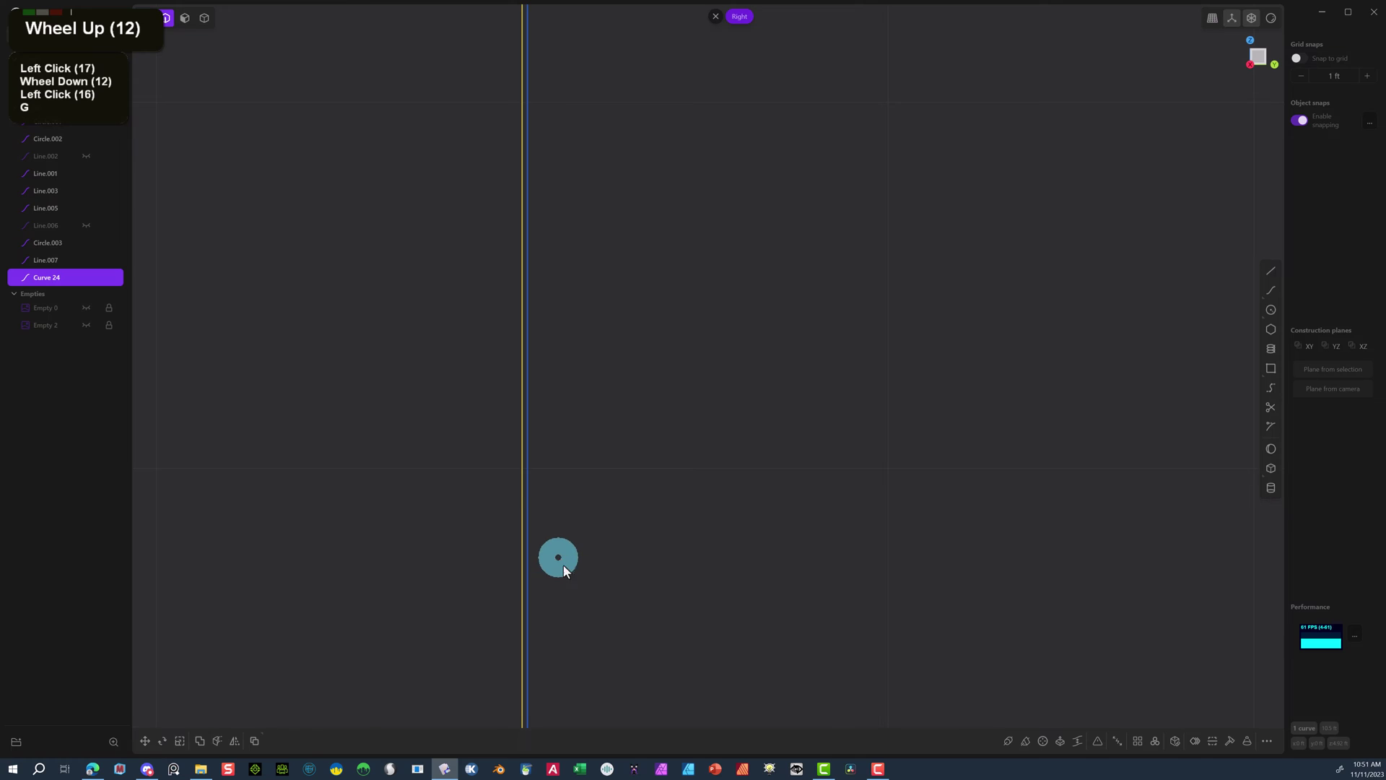
key("g")
left_click_drag(576, 504, 583, 503)
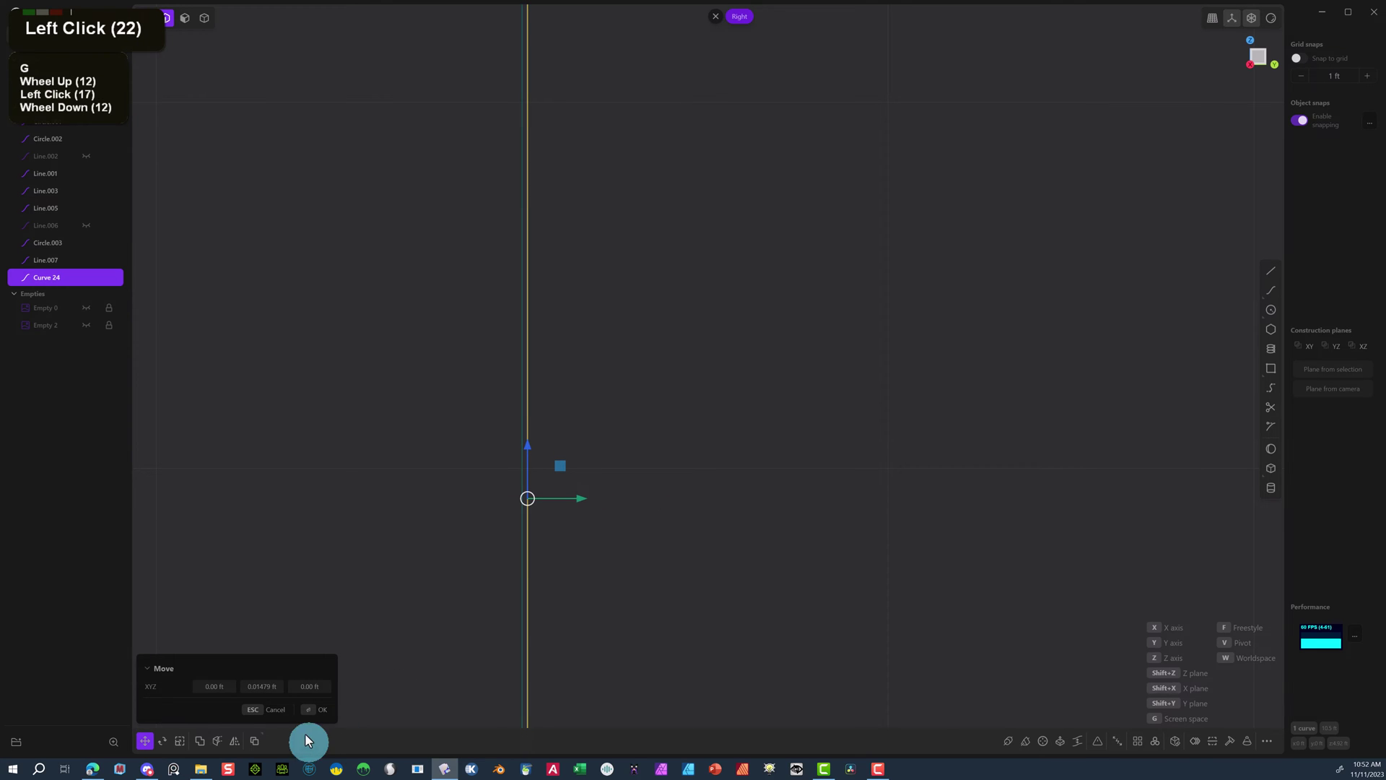
left_click(318, 709)
scroll(404, 456, "down", 8)
scroll(408, 448, "down", 9)
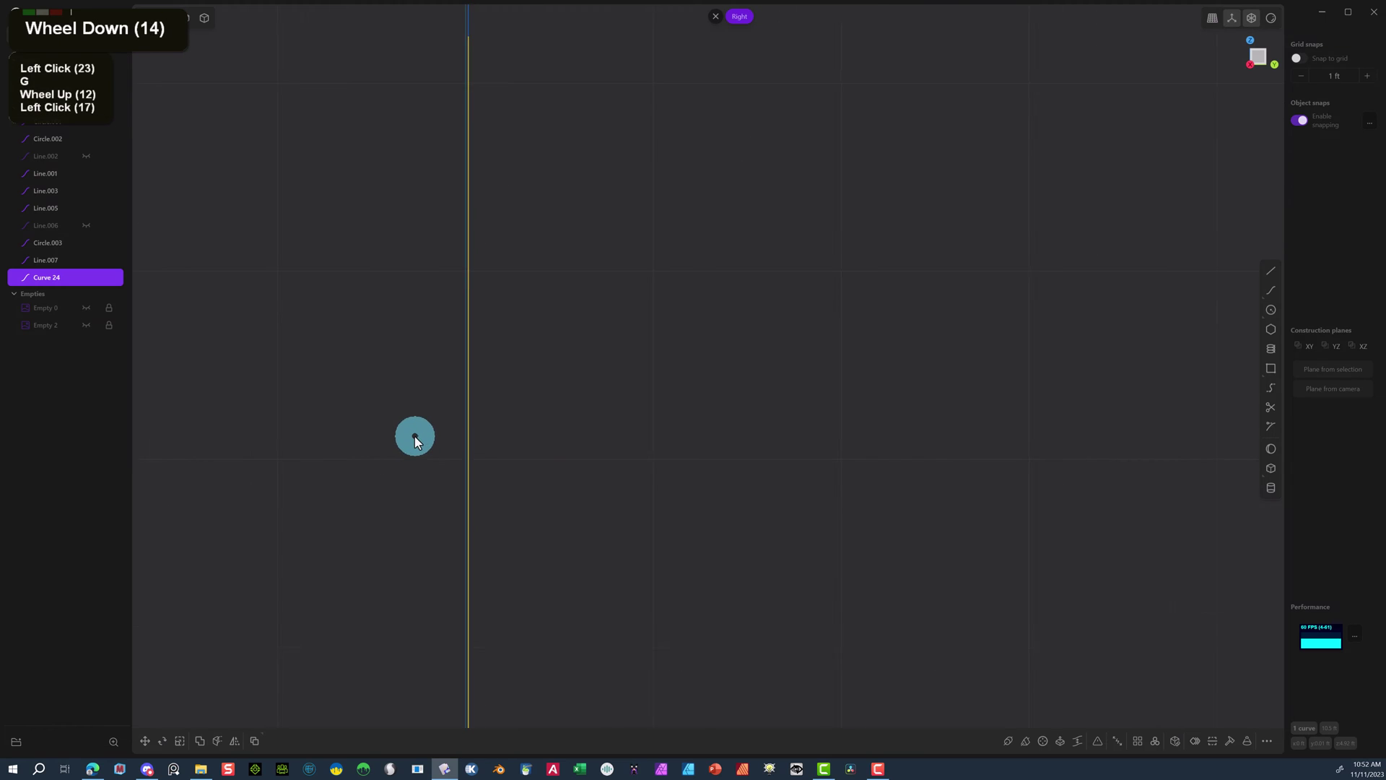
Extrude the region enclosed by the opening curve and the large circle into a solid block toward the hub-circle side.
middle_click_drag(416, 147, 632, 248)
middle_click(635, 238)
scroll(650, 245, "down", 7)
scroll(687, 254, "down", 3)
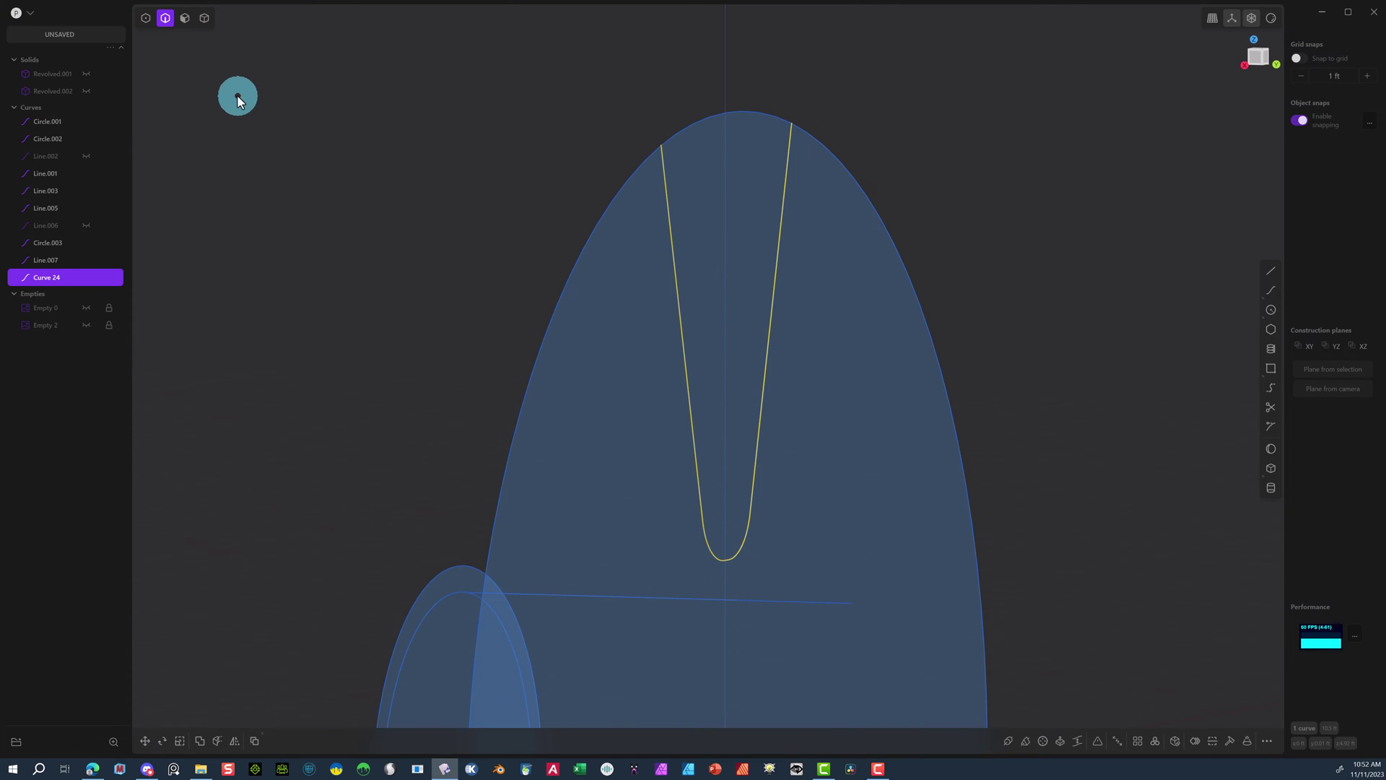
left_click(191, 19)
left_click(693, 155)
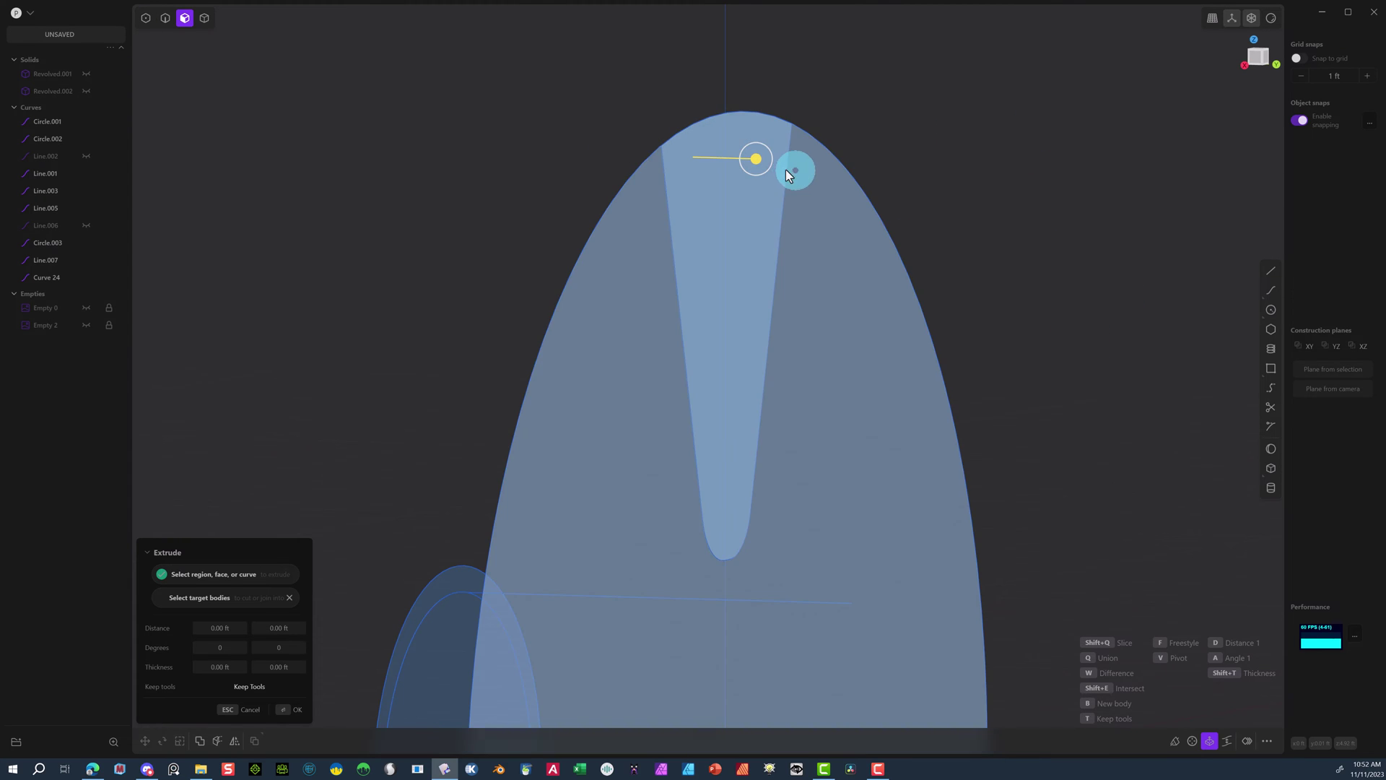
left_click_drag(753, 159, 372, 226)
left_click(281, 720)
Show the hidden Revolved.002 wheel solid together with the extruded block.
scroll(312, 656, "down", 4)
middle_click_drag(313, 656, 730, 229)
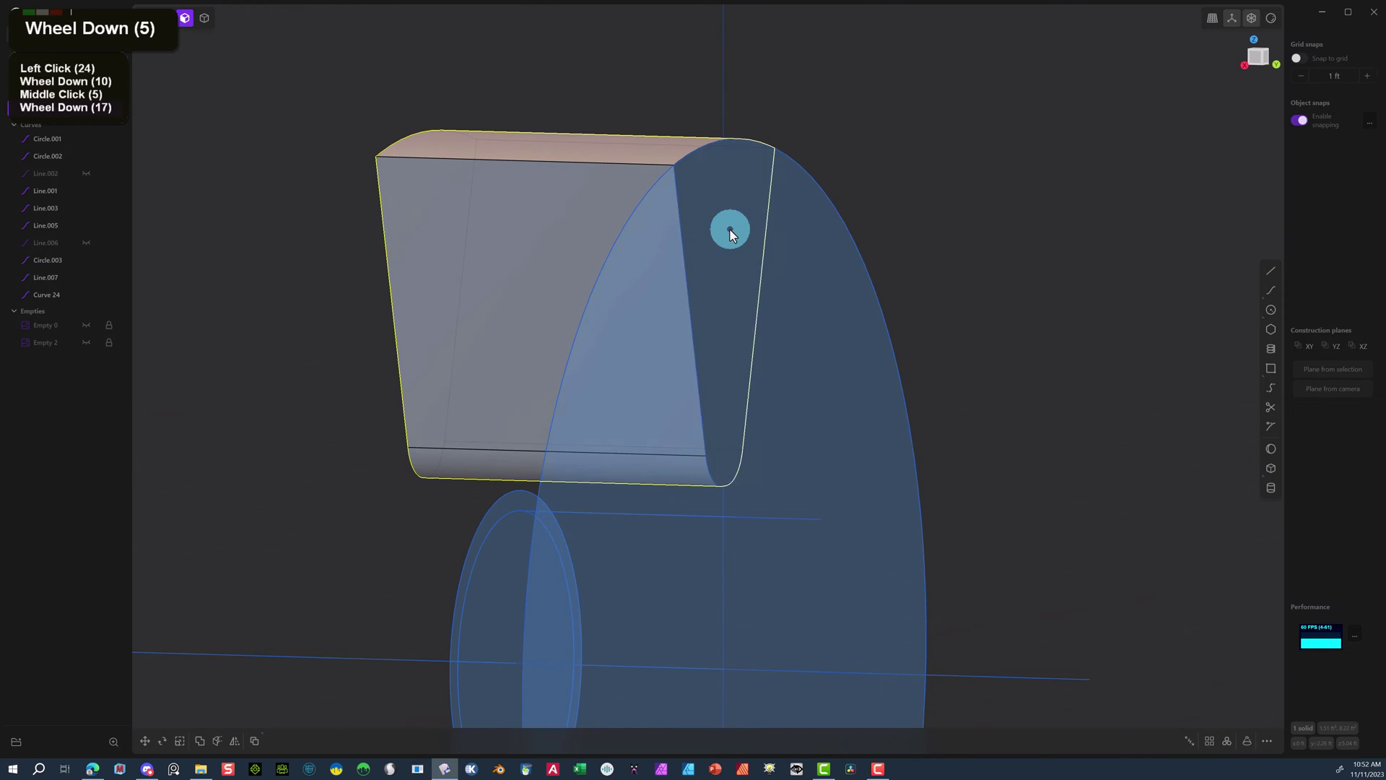
scroll(316, 686, "down", 1)
scroll(405, 414, "down", 5)
middle_click_drag(408, 397, 404, 450)
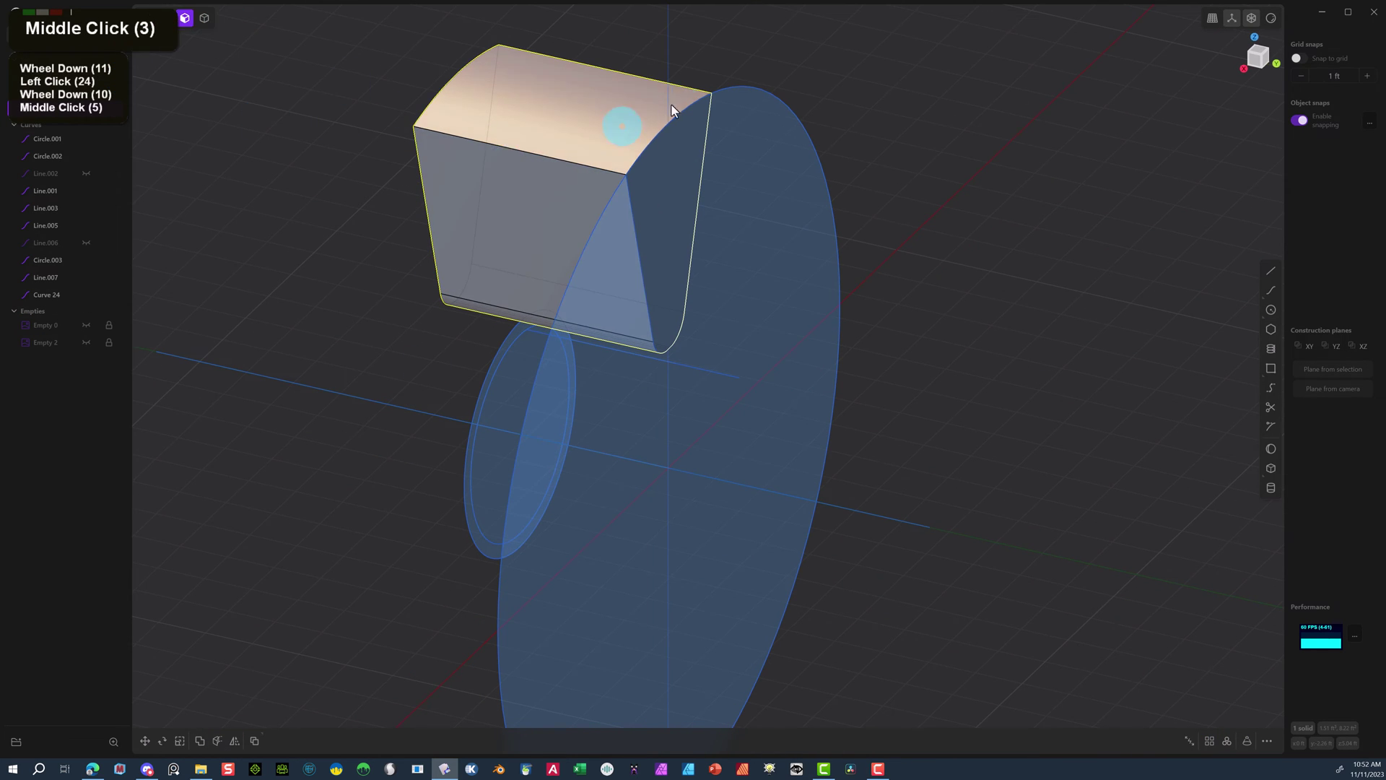
left_click(88, 93)
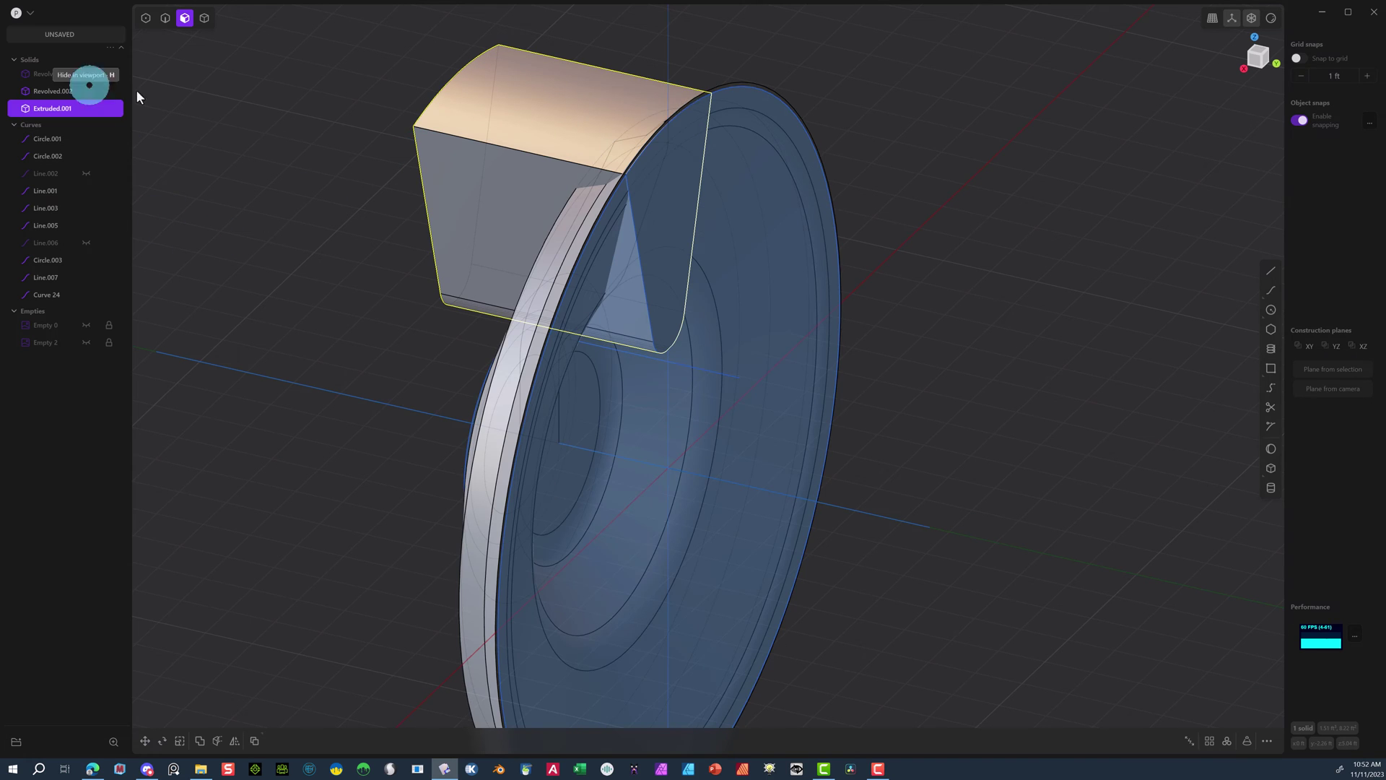
Move the extruded block by about 0.97 ft along Y so that it passes through the wheel solid.
left_click(204, 18)
left_click(433, 154)
left_click(452, 192)
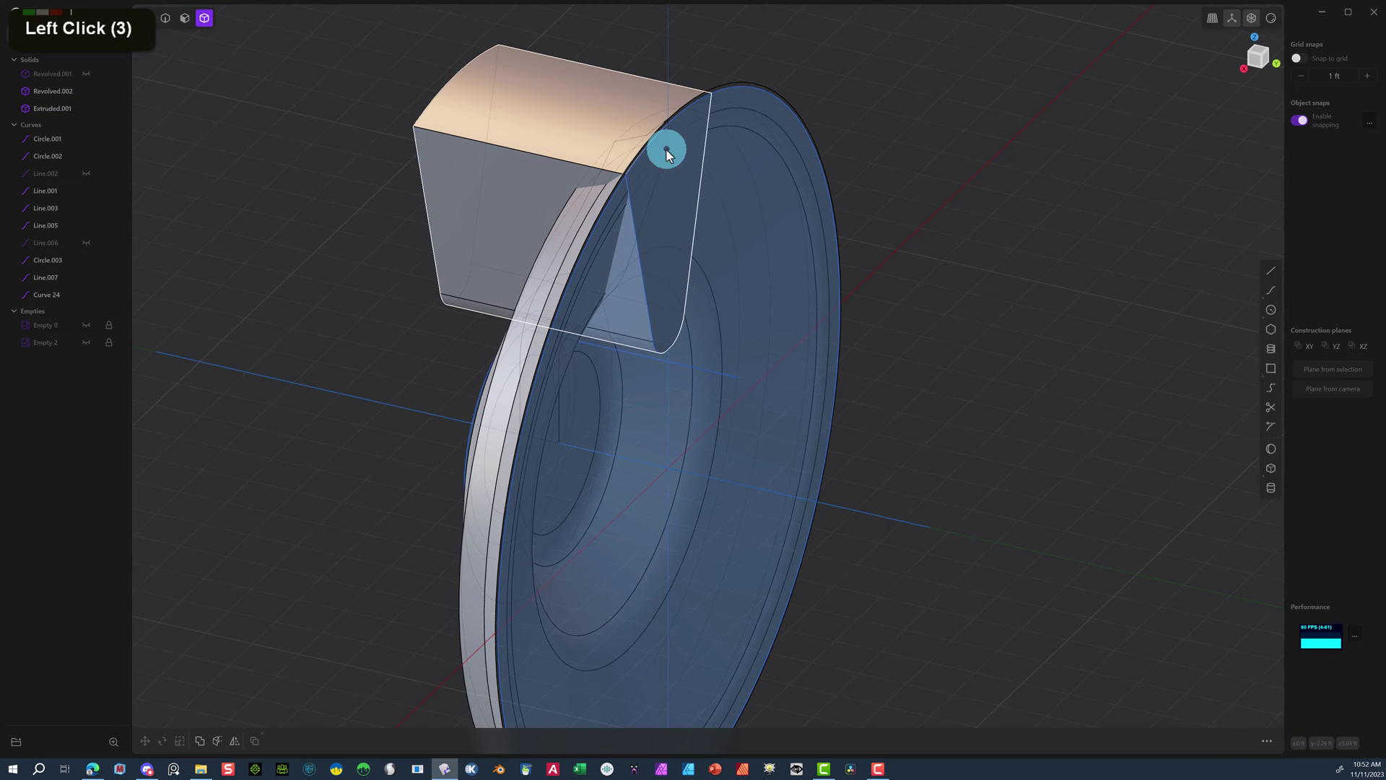
key("g")
left_click(453, 146)
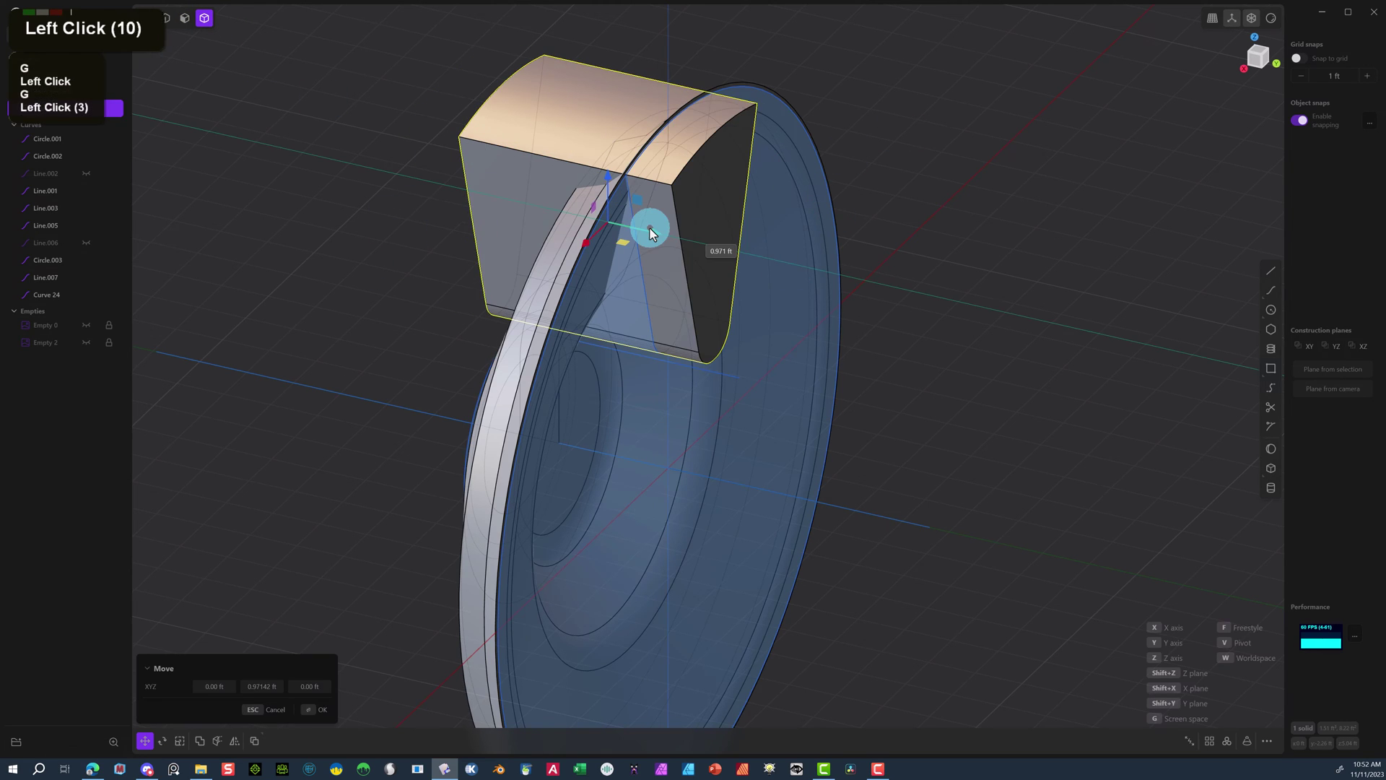
scroll(821, 176, "up", 2)
mouse_move(820, 176)
middle_mouse_down()
mouse_move(820, 127)
mouse_move(804, 154)
middle_mouse_up()
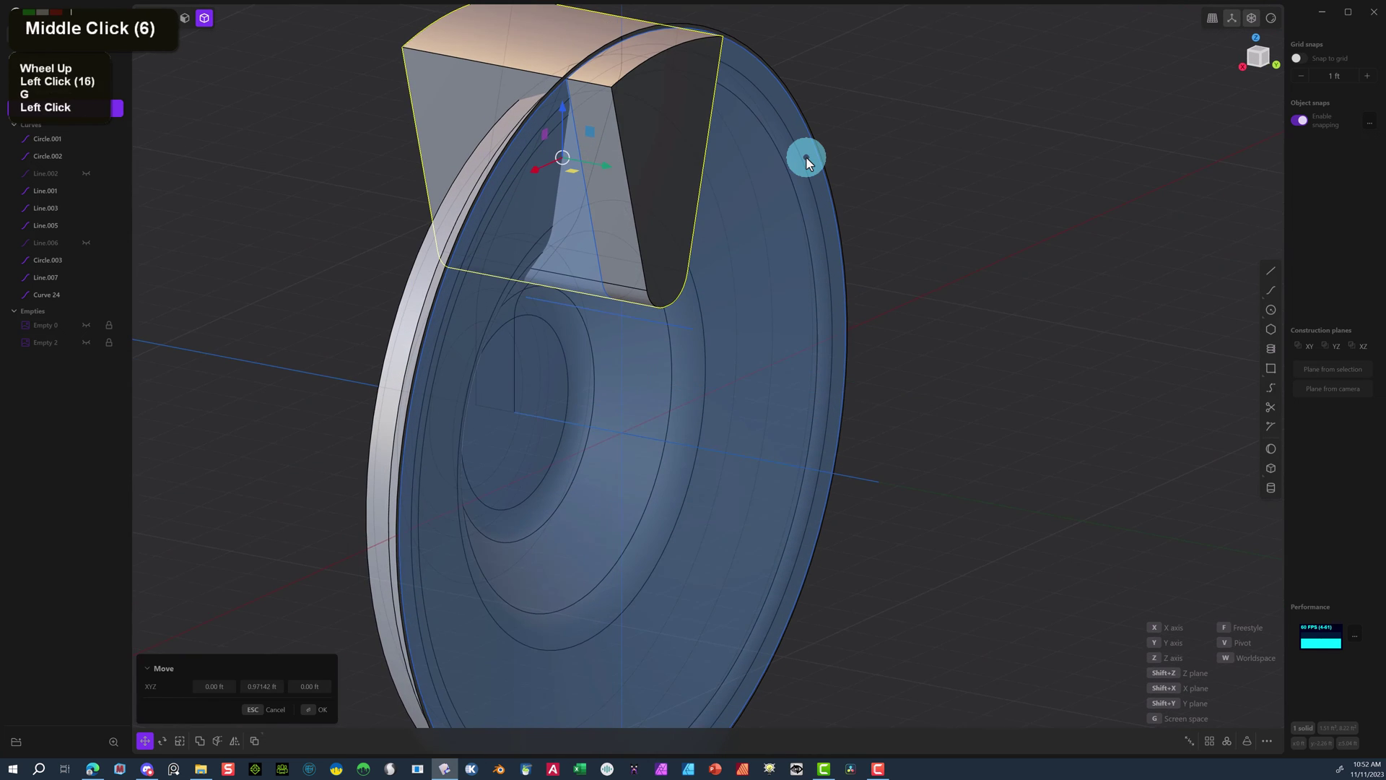
scroll(805, 163, "up", 2)
scroll(767, 160, "up", 17)
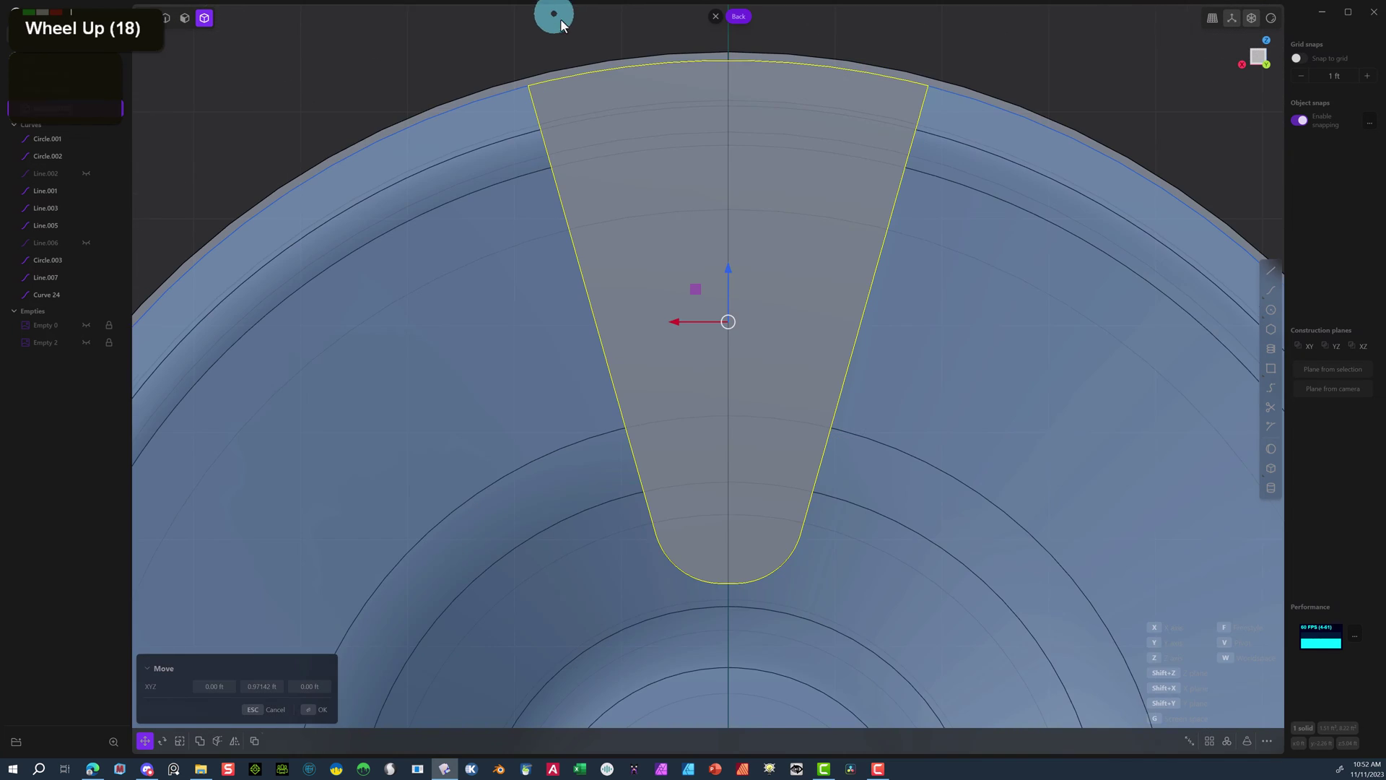
middle_click_drag(554, 9, 289, 20)
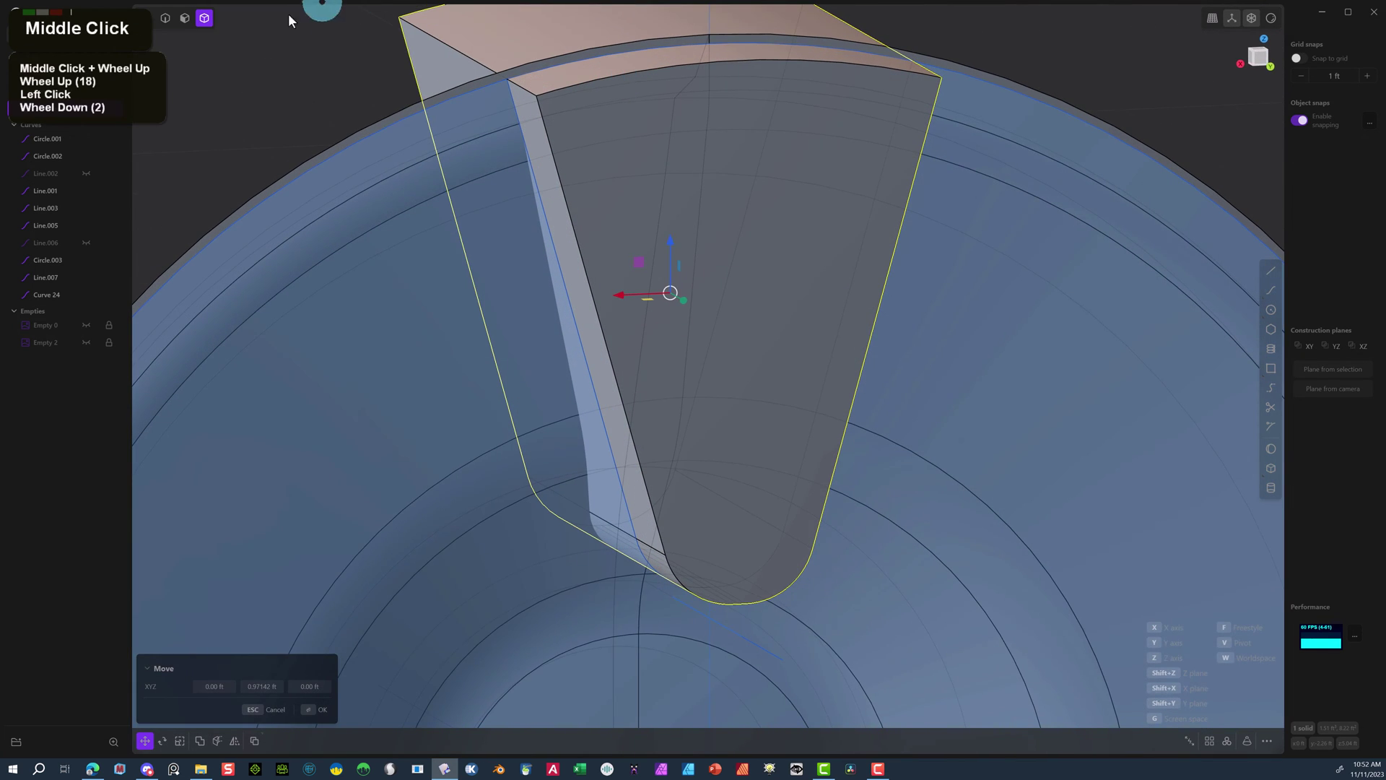
left_click(166, 20)
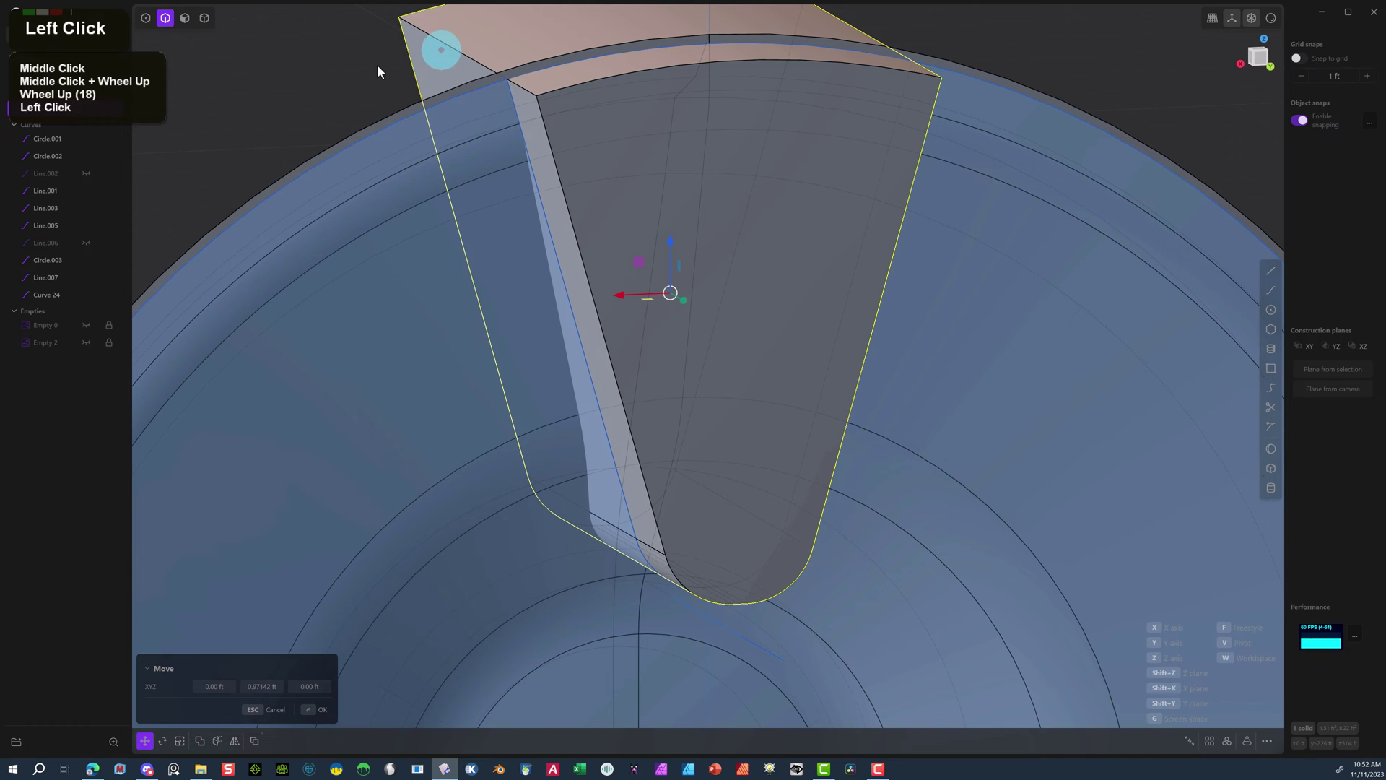
left_click(312, 711)
Fillet the two outer corner edges of the spoke-opening block by about 0.25 ft, matching the front reference image.
left_click(348, 70)
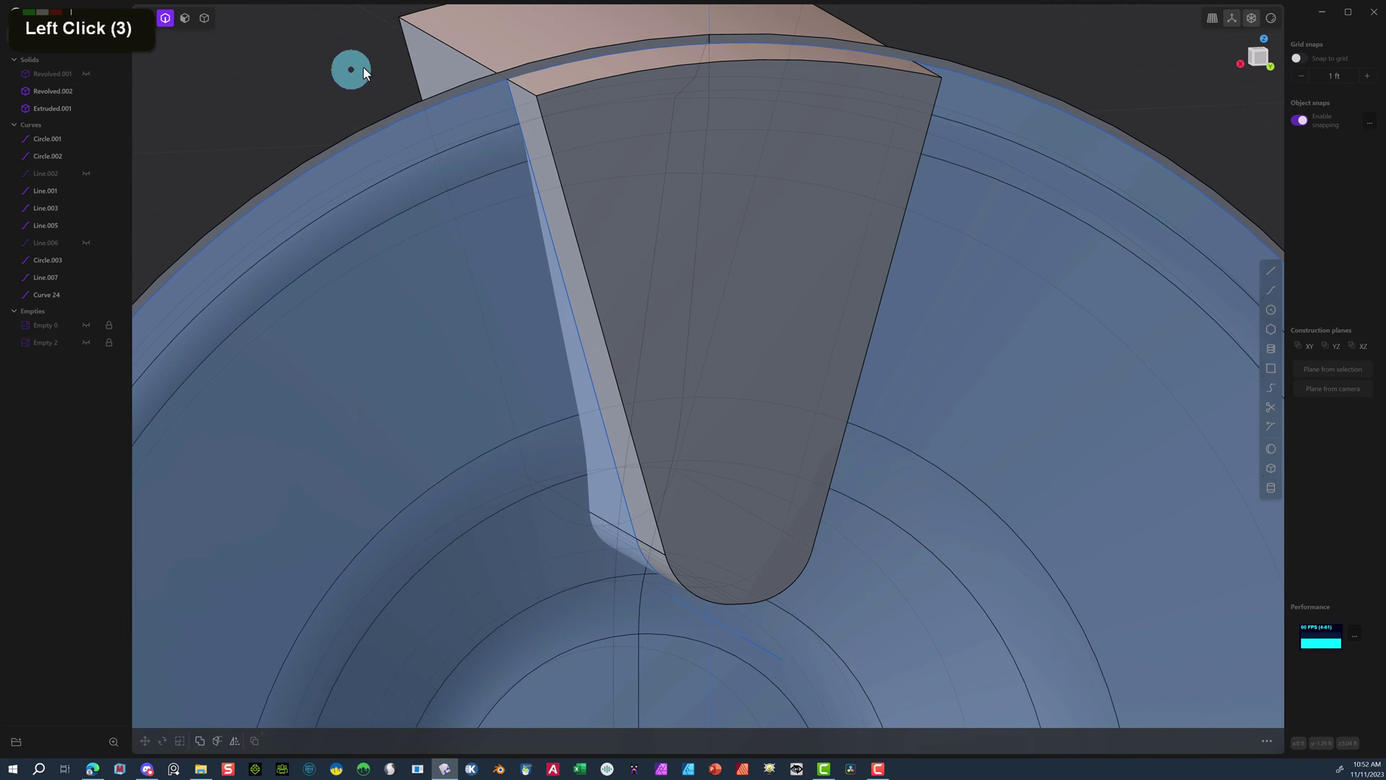
left_click(464, 51)
key("f")
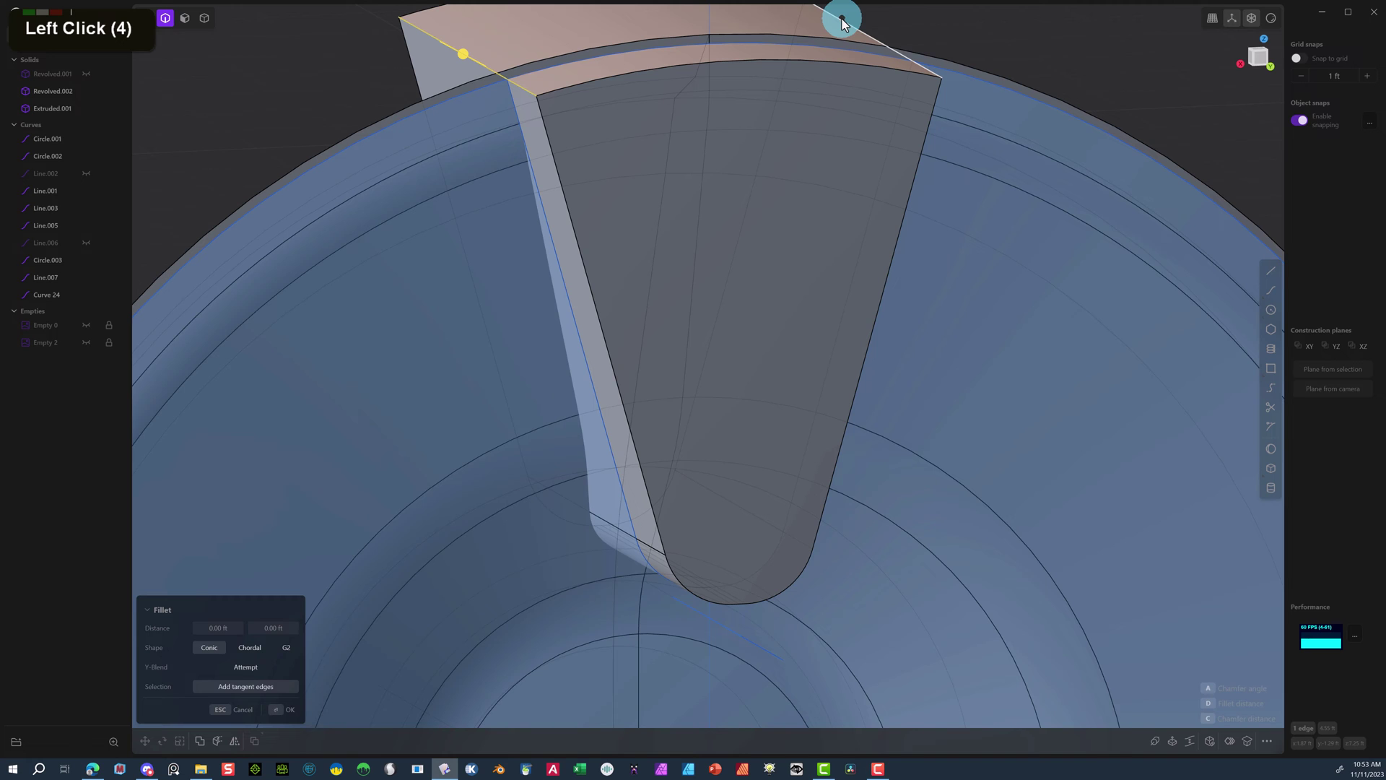
left_click(842, 23, "shift")
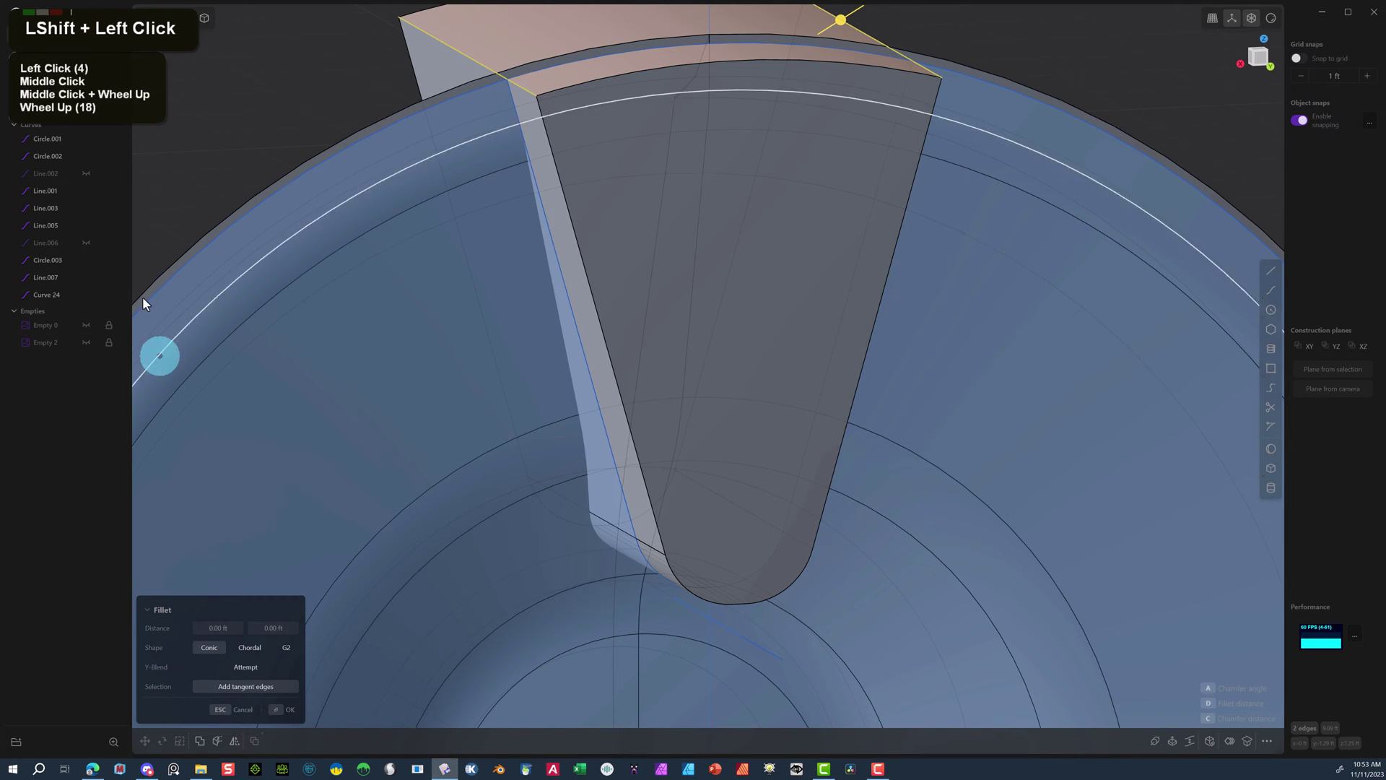
left_click(86, 325)
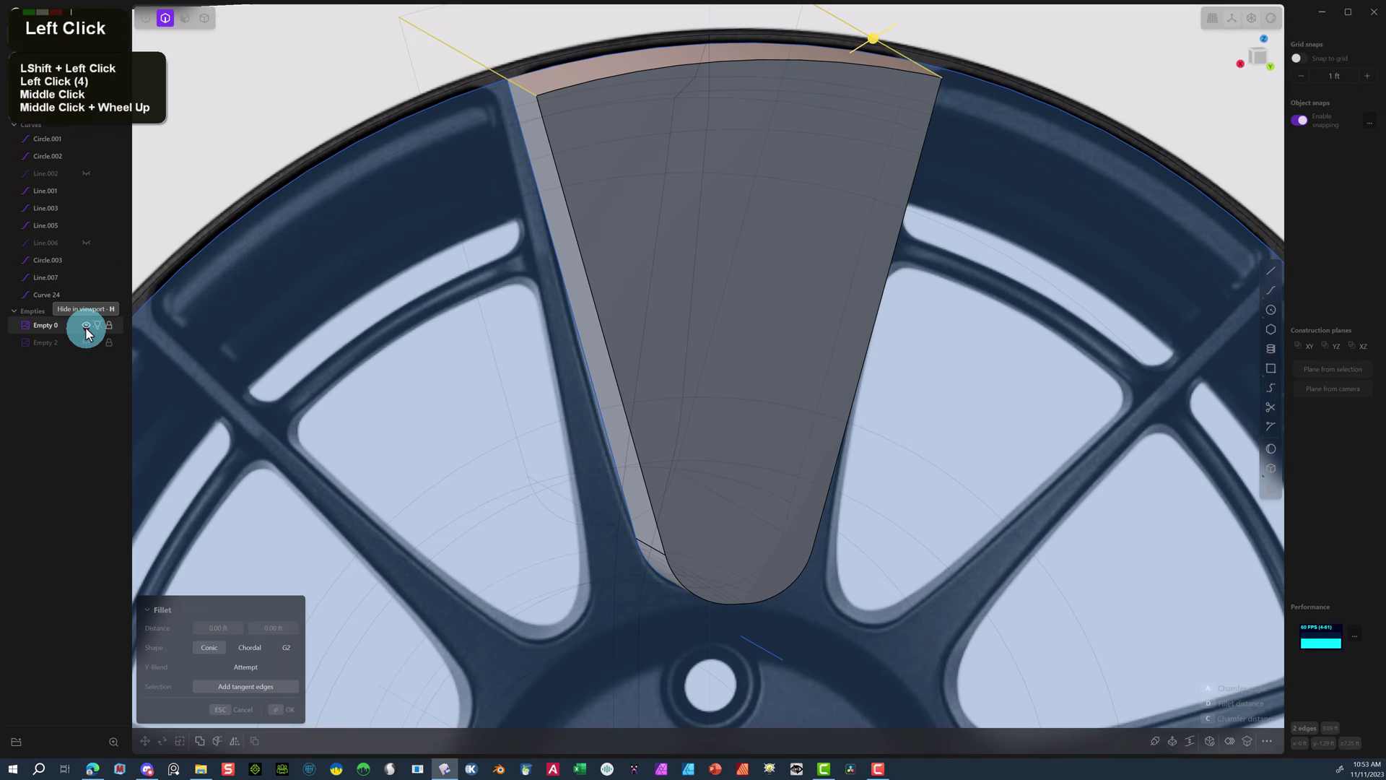
left_click(1268, 58)
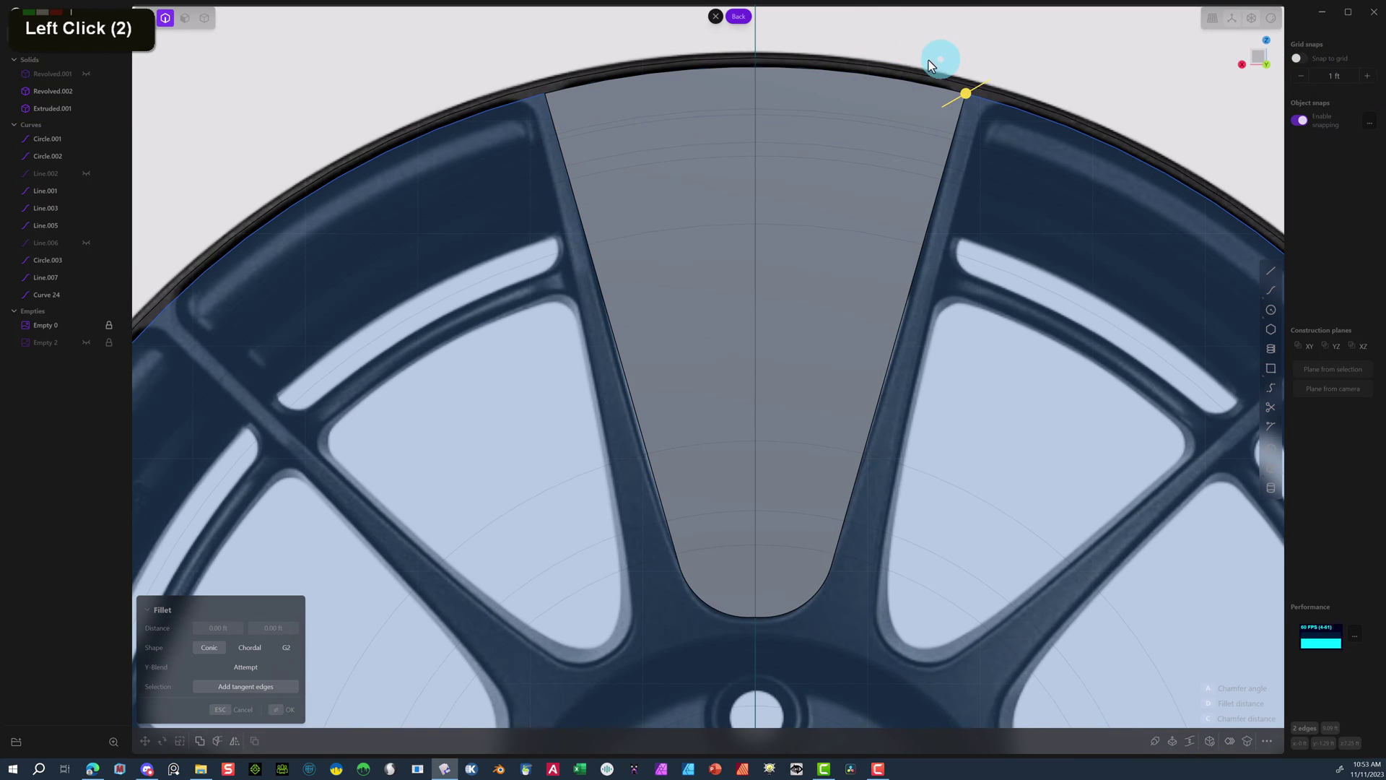
left_click(965, 95)
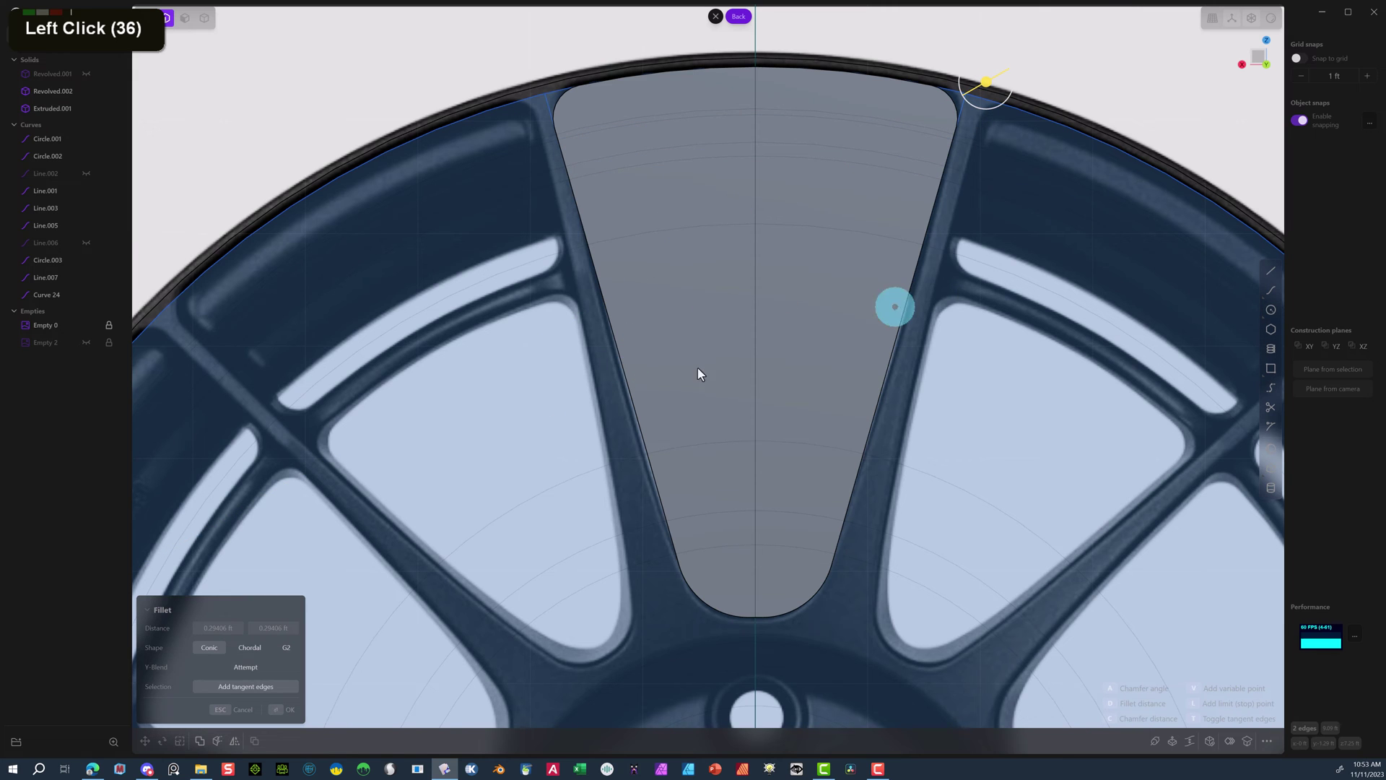
left_click(285, 709)
Hide the front reference image and select the revolved wheel as a whole solid.
scroll(318, 155, "down", 15)
middle_click_drag(317, 156, 375, 203)
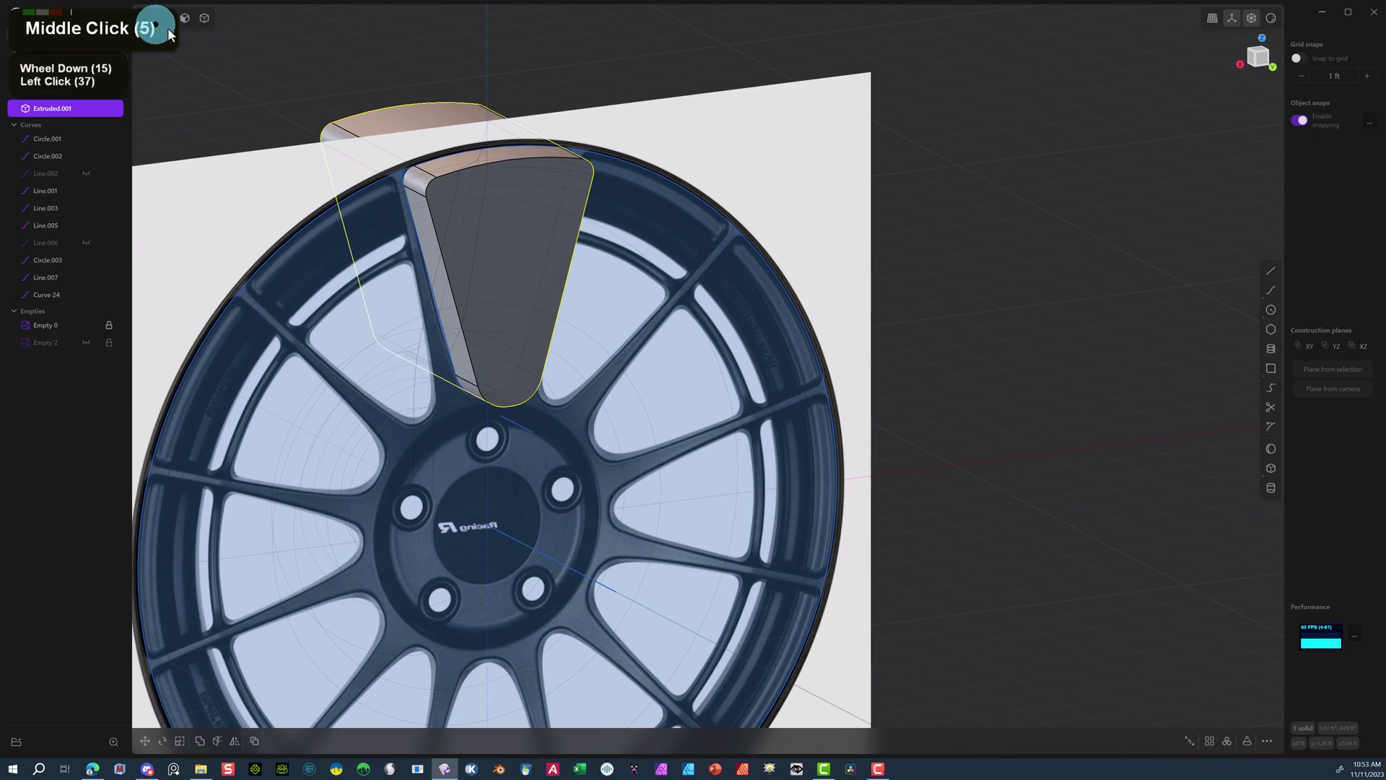
right_click_drag(406, 62, 871, 56)
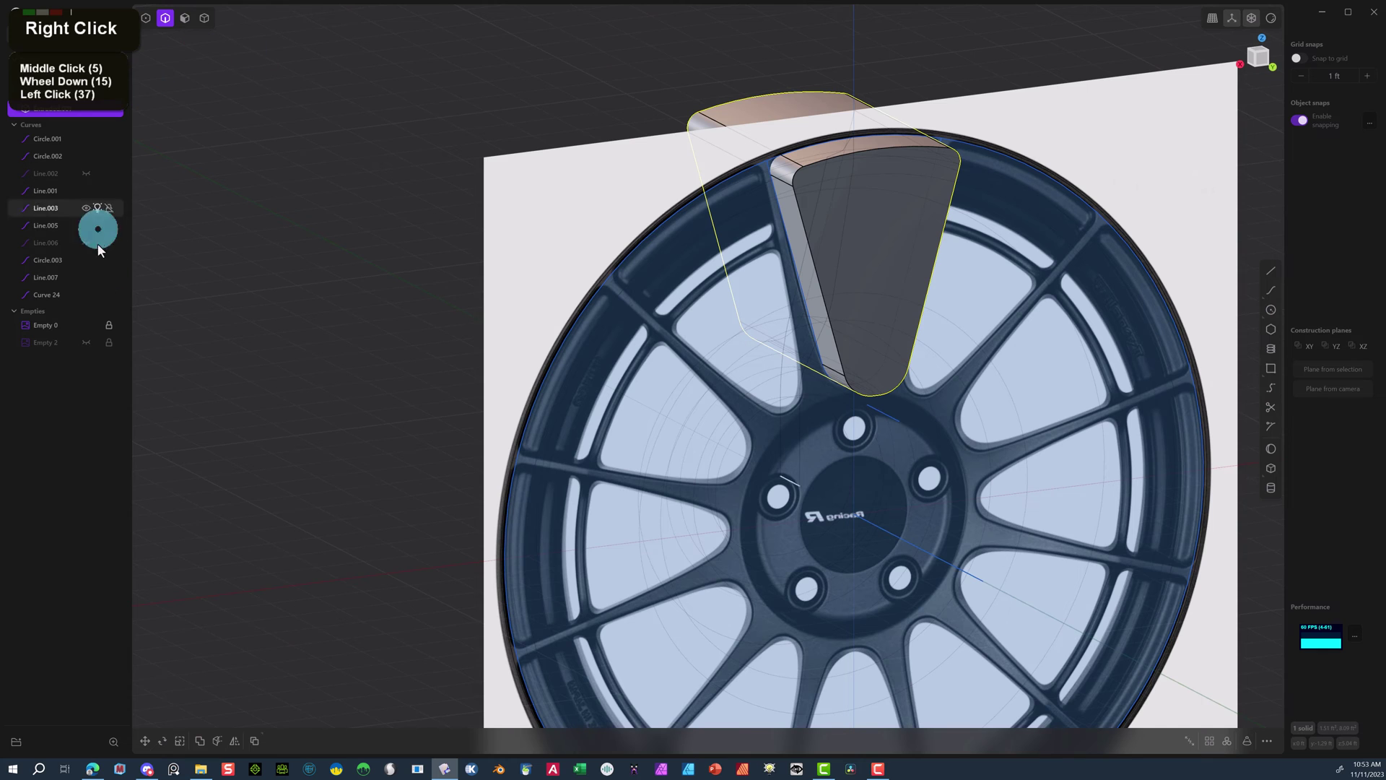
left_click(86, 326)
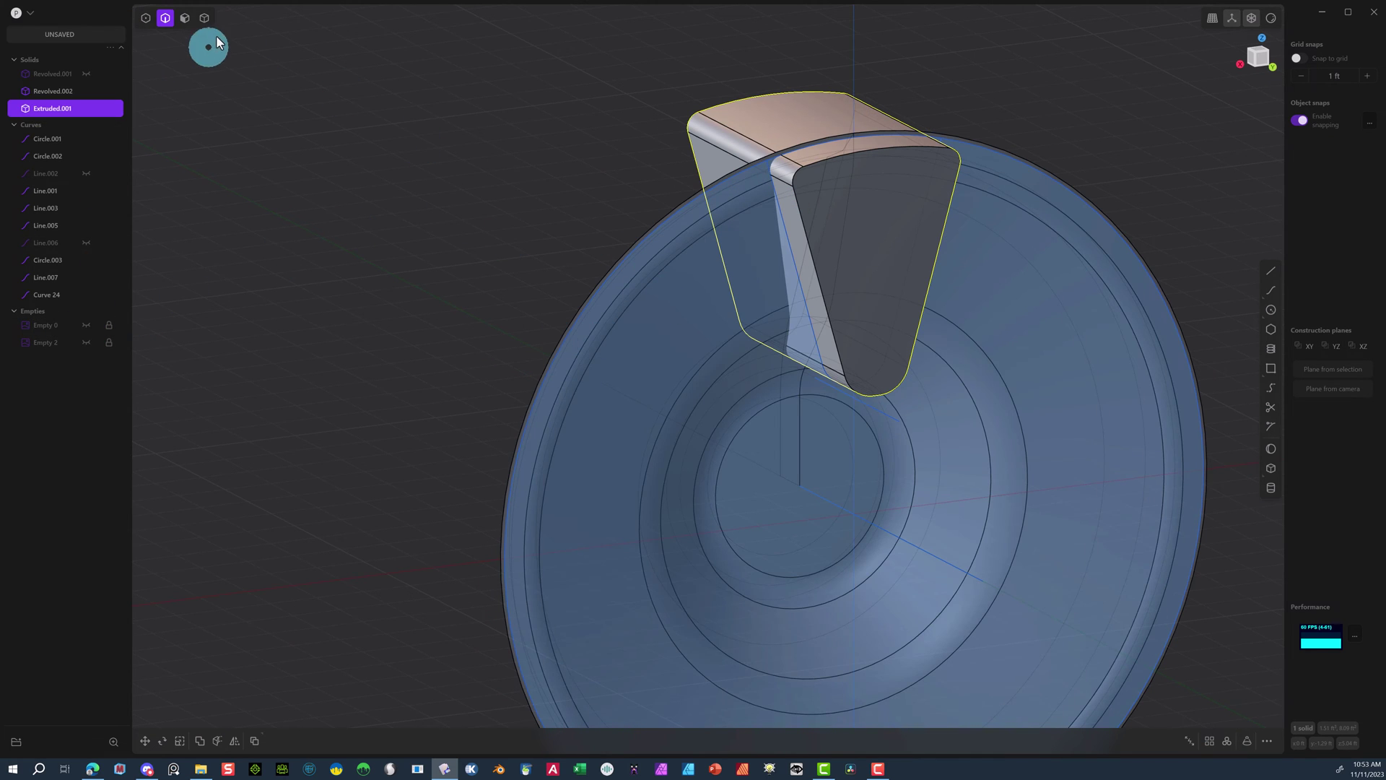
left_click(205, 18)
left_click(319, 130)
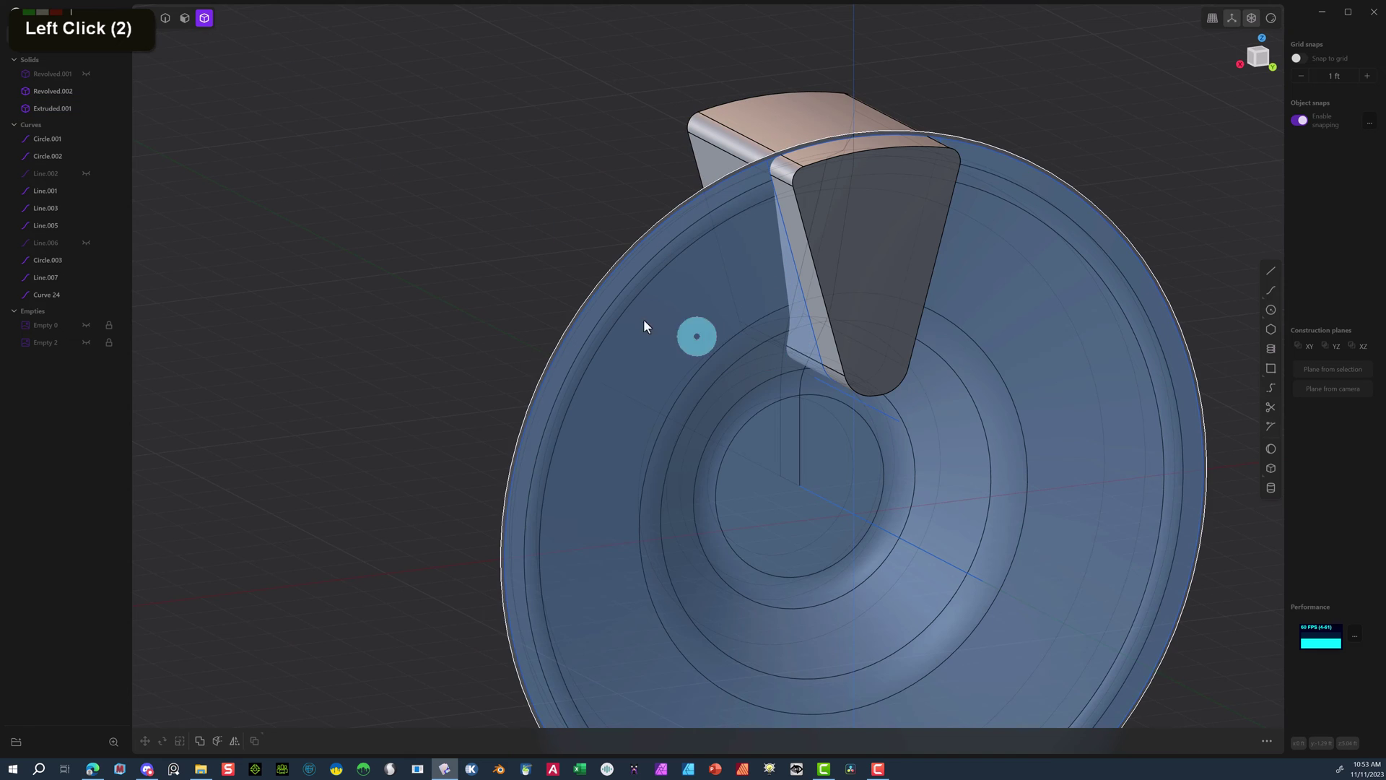
middle_click_drag(643, 320, 612, 293)
left_click(557, 293)
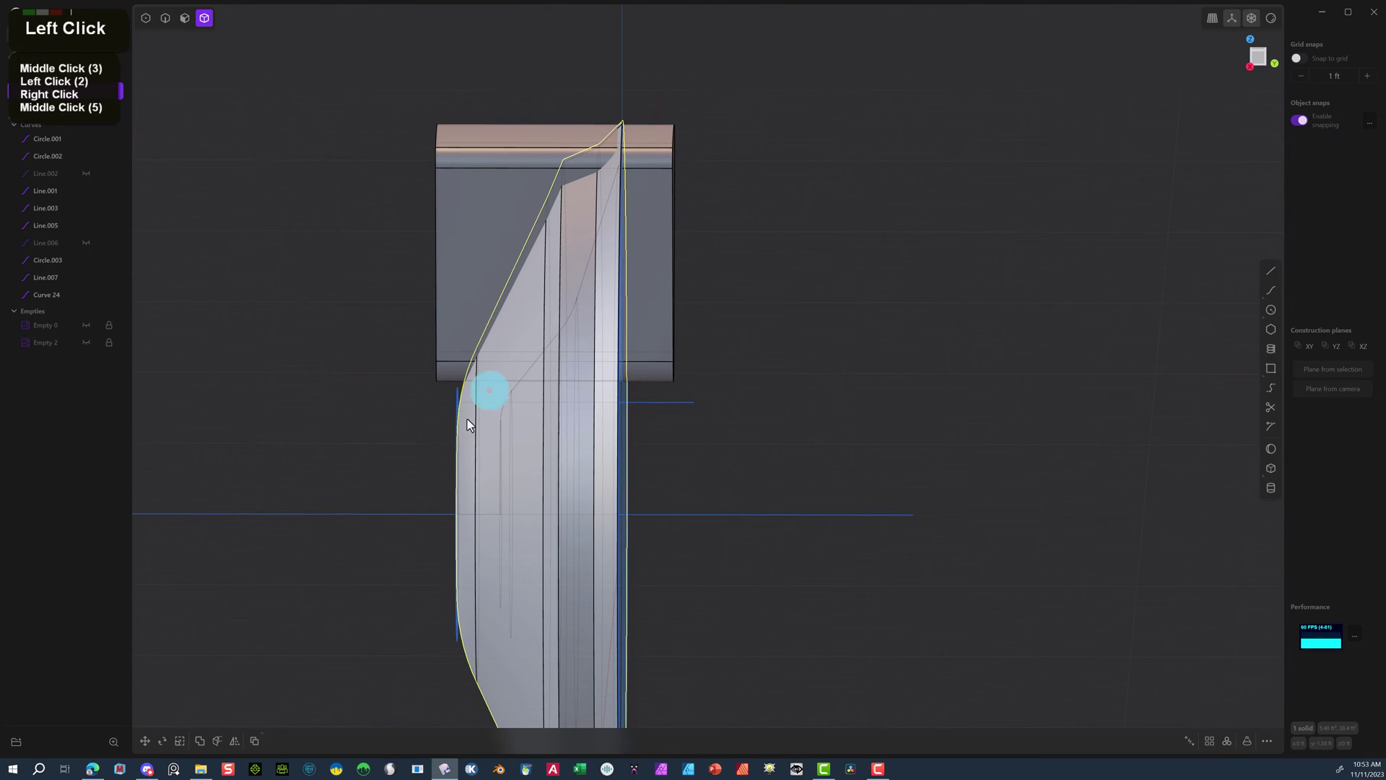
left_click(408, 479)
left_click(151, 206)
Show the front reference image and radially array the filleted block around the wheel centre, 12 instances over 360 degrees.
left_click(1232, 65)
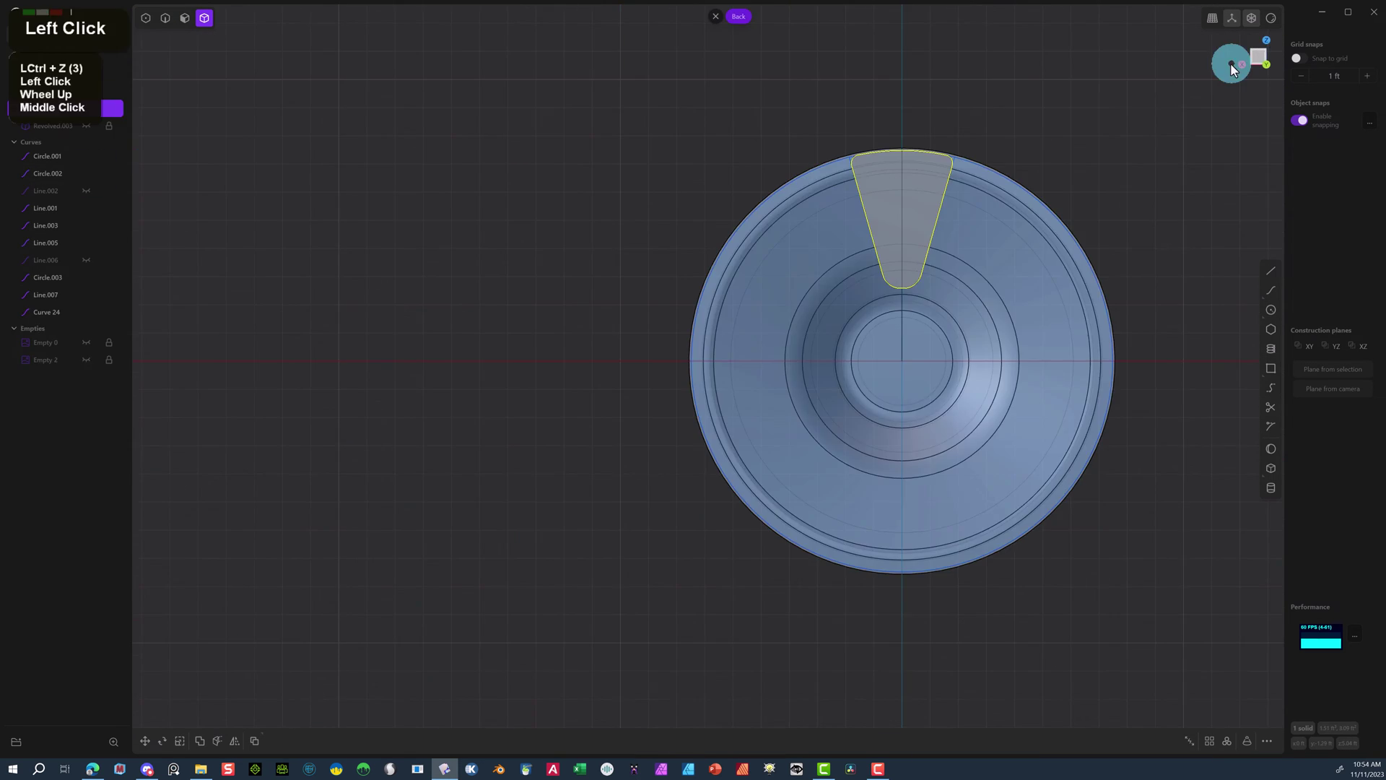
left_click(85, 342)
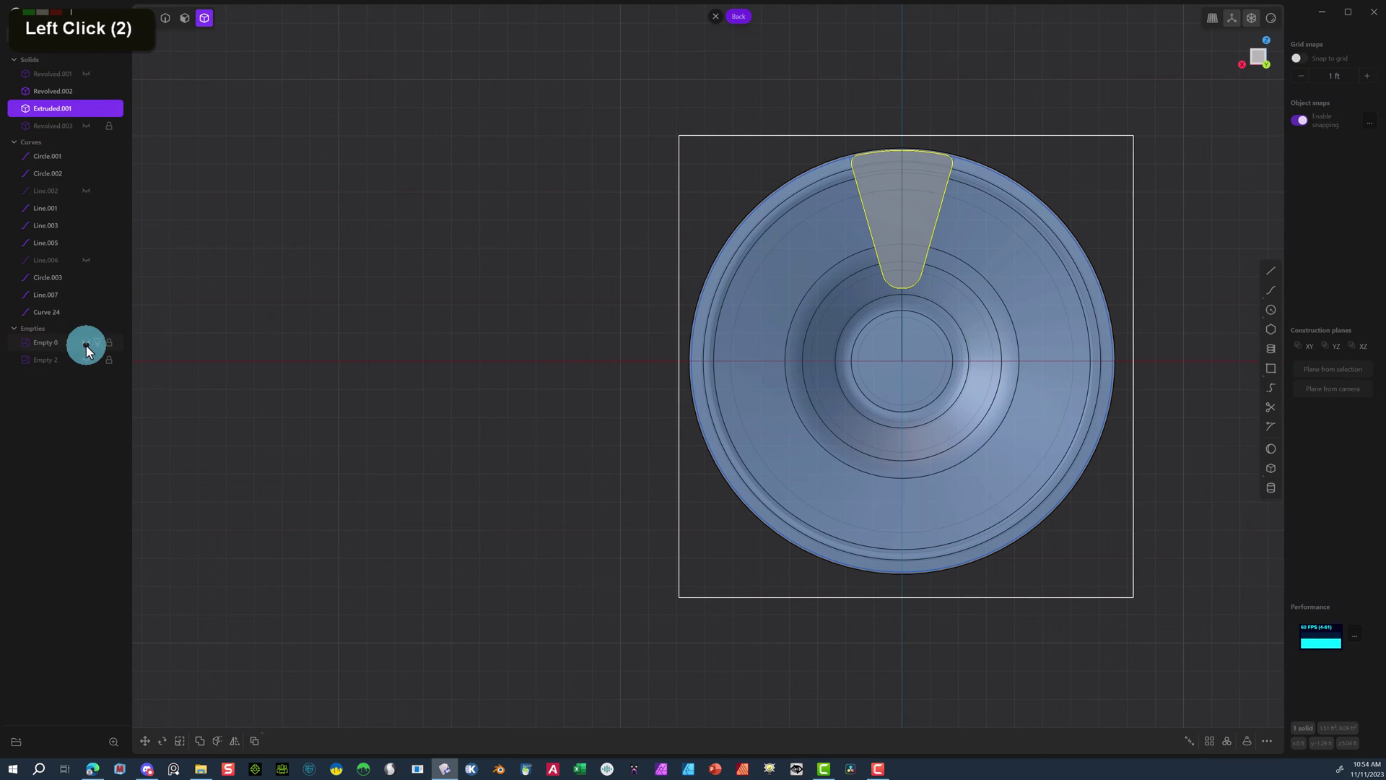
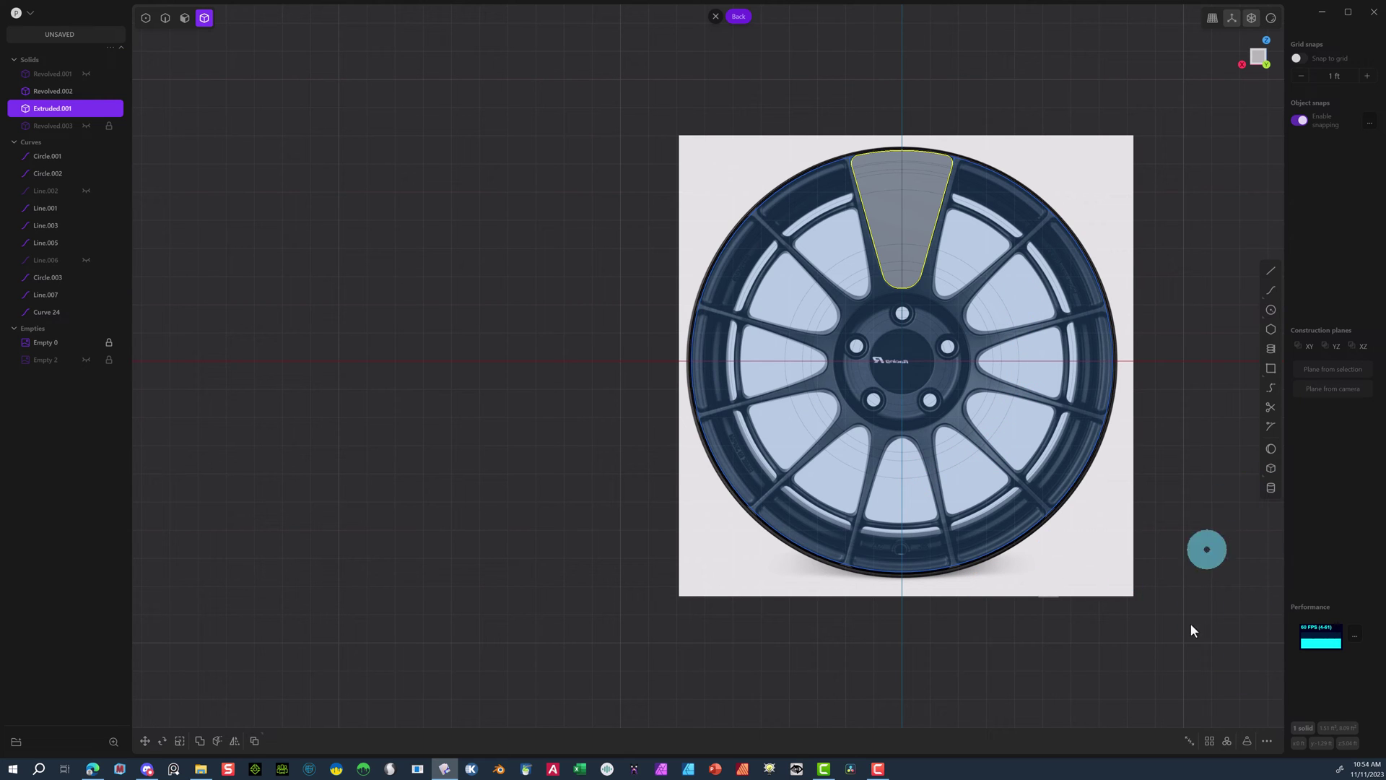
left_click(1228, 742)
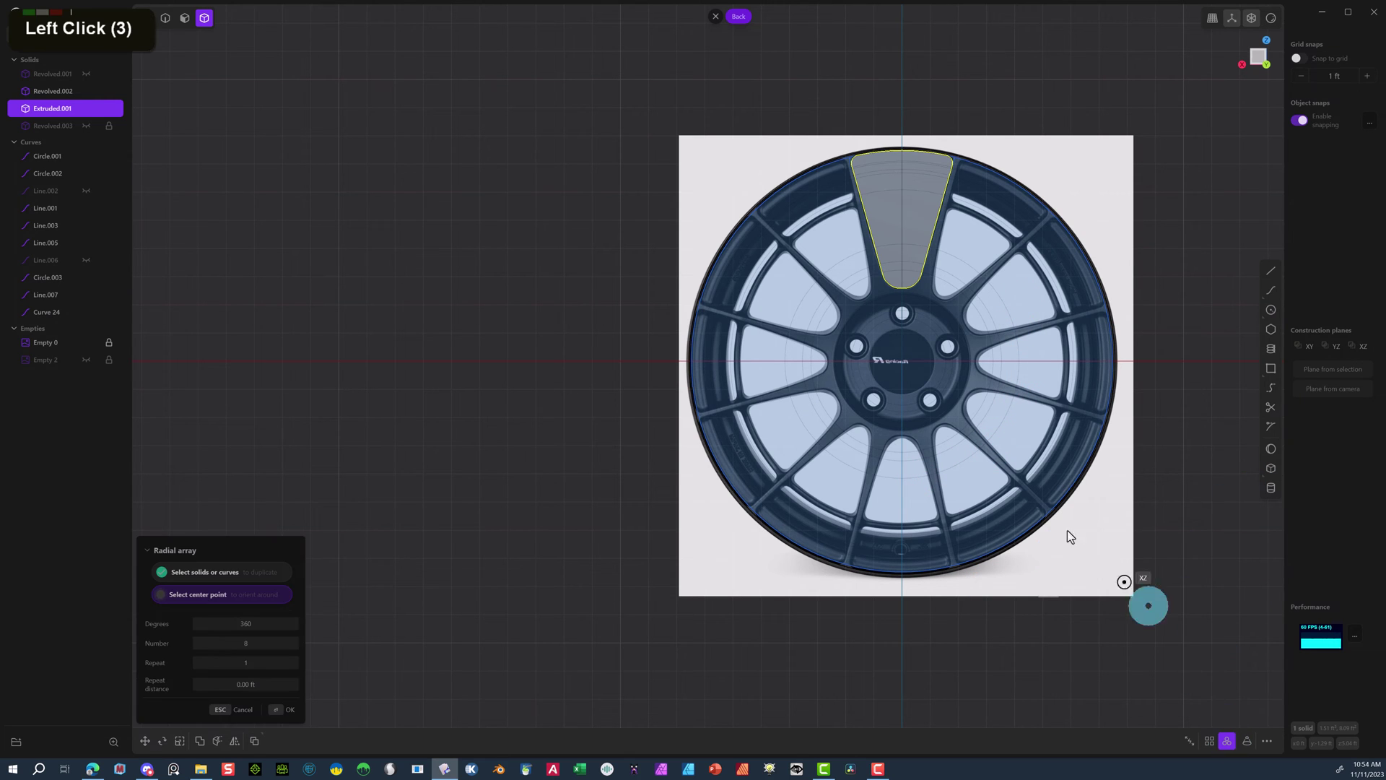
left_click(903, 363)
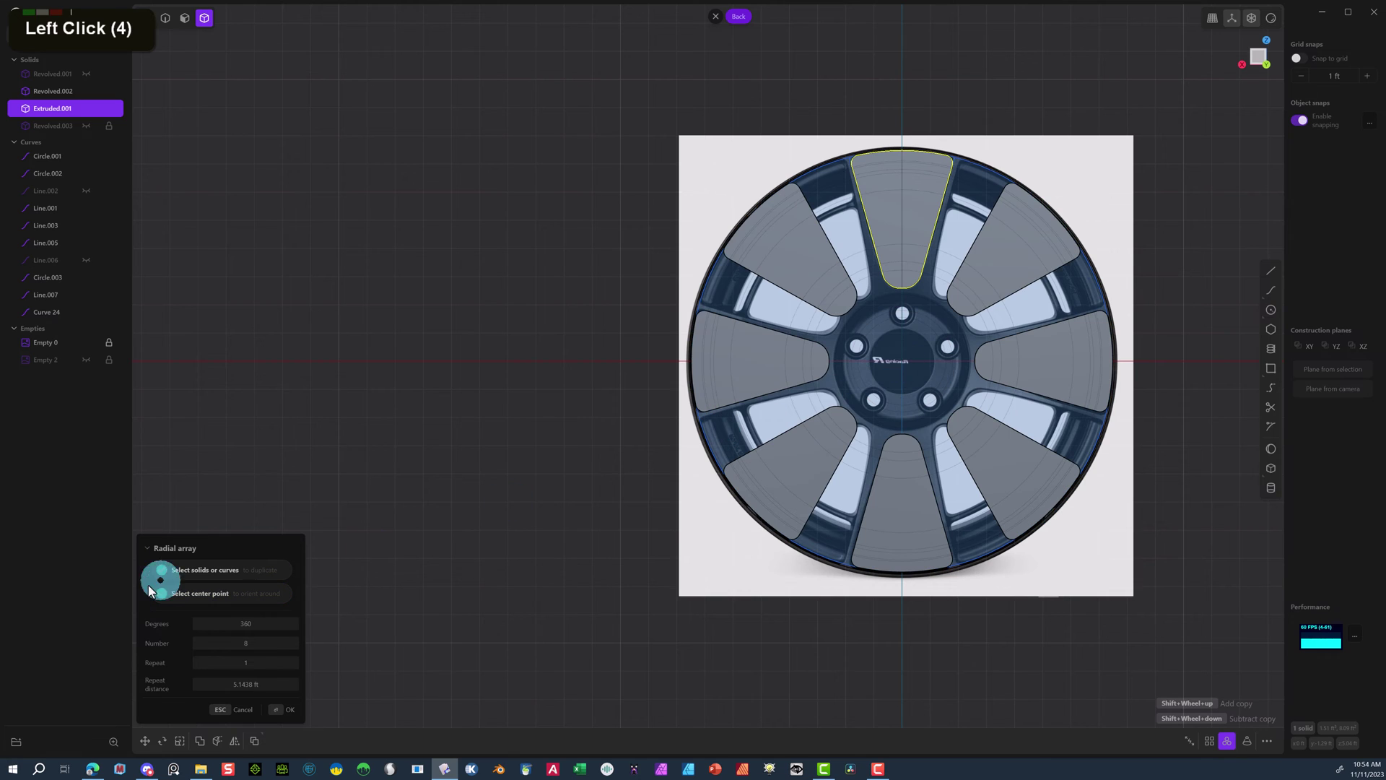
left_click_drag(216, 641, 299, 642)
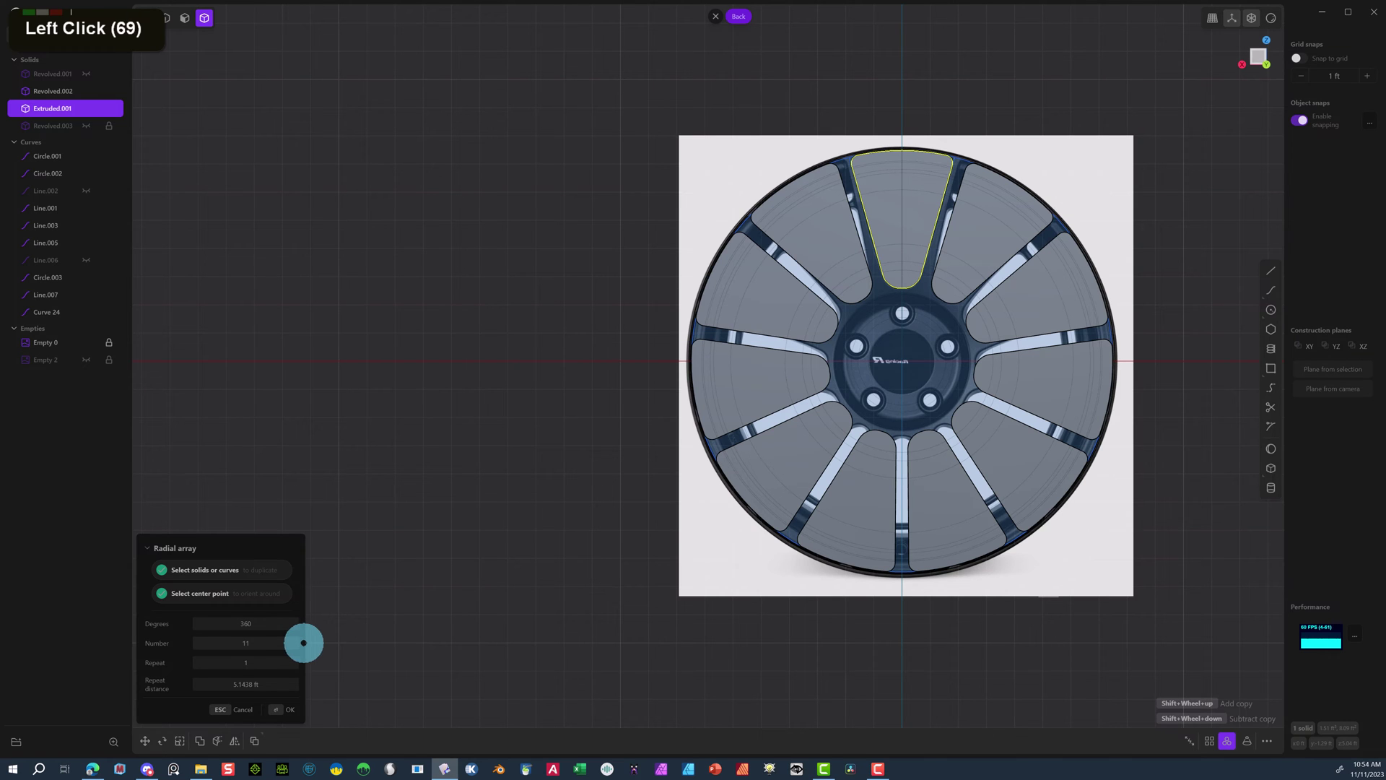
left_click_drag(303, 642, 309, 642)
left_click(646, 445)
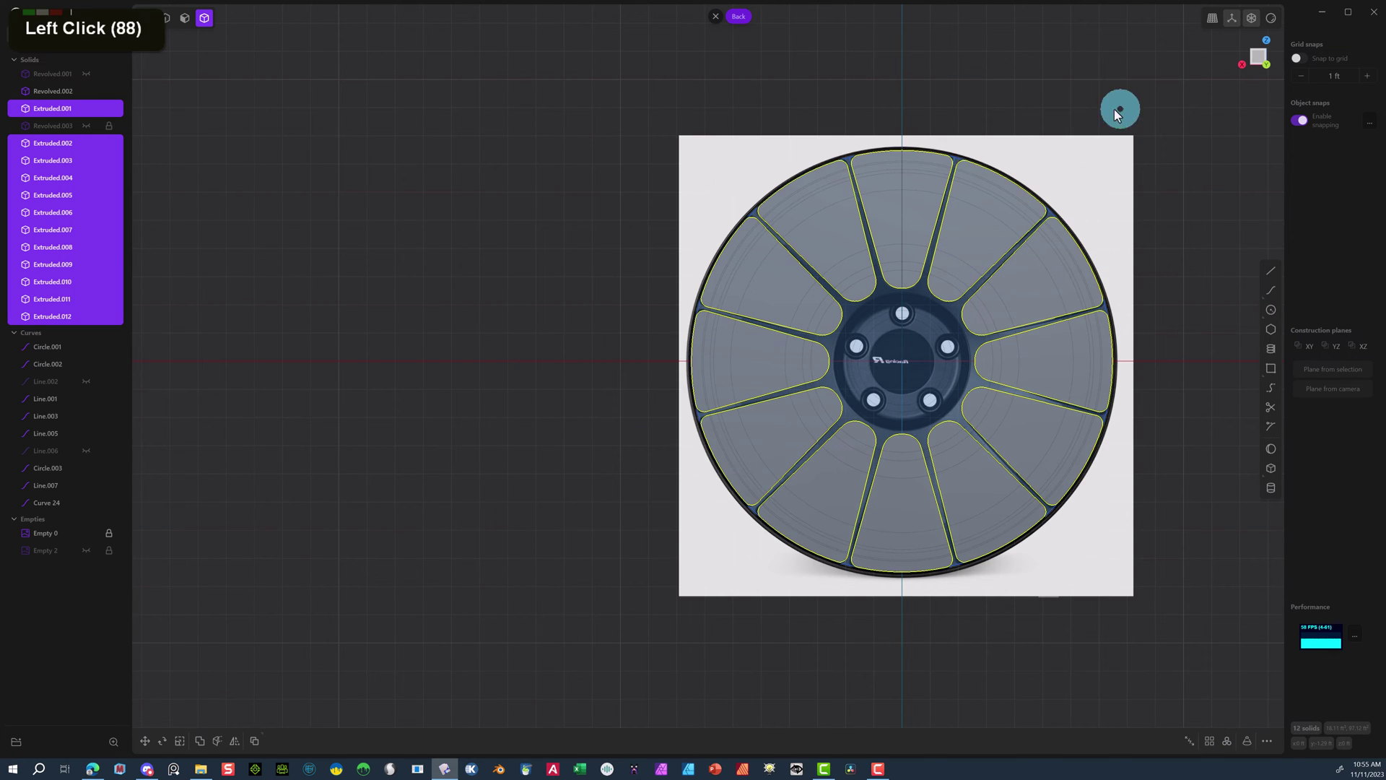
Hide the reference image and subtract all twelve arrayed blocks from the Revolved.002 wheel solid with a Boolean difference.
scroll(605, 274, "down", 1)
middle_click_drag(605, 274, 691, 290)
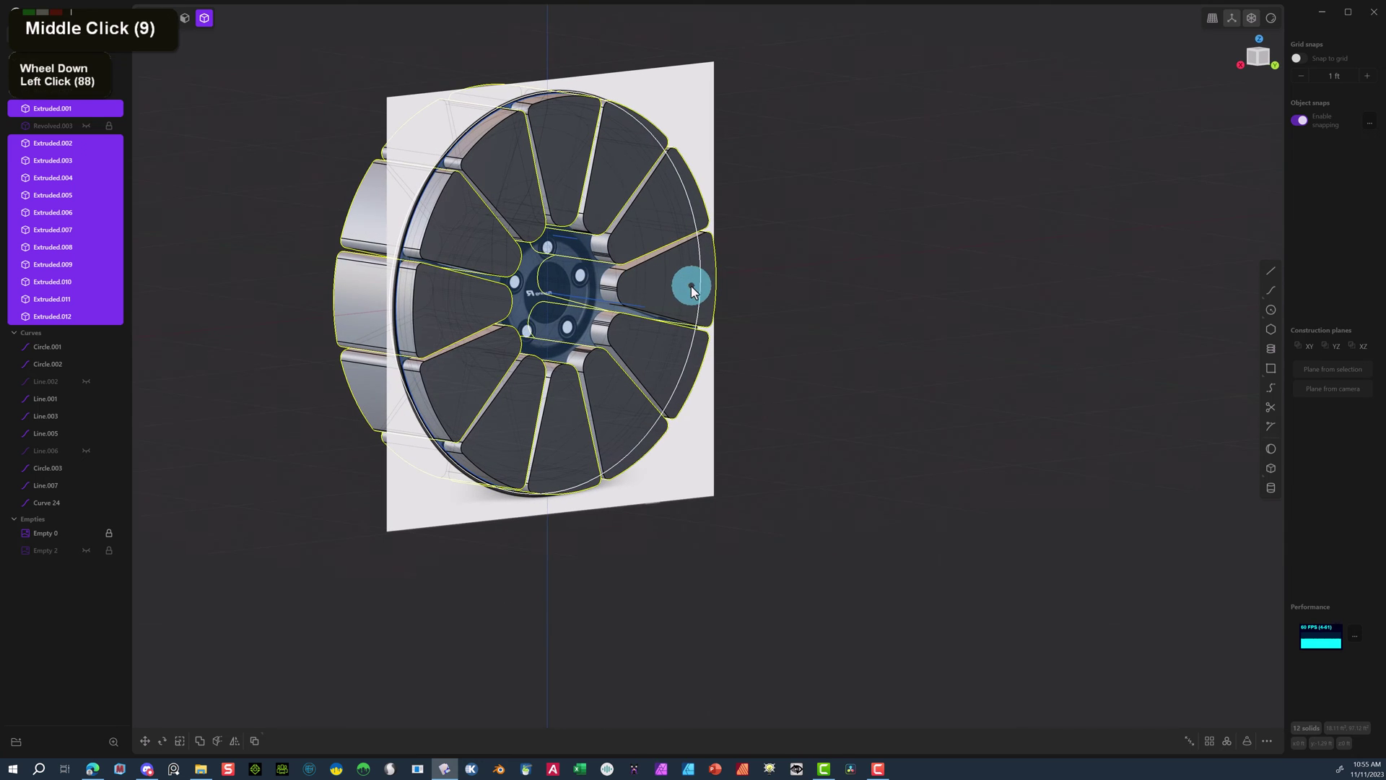
scroll(462, 217, "down", 2)
middle_click_drag(393, 263, 482, 251)
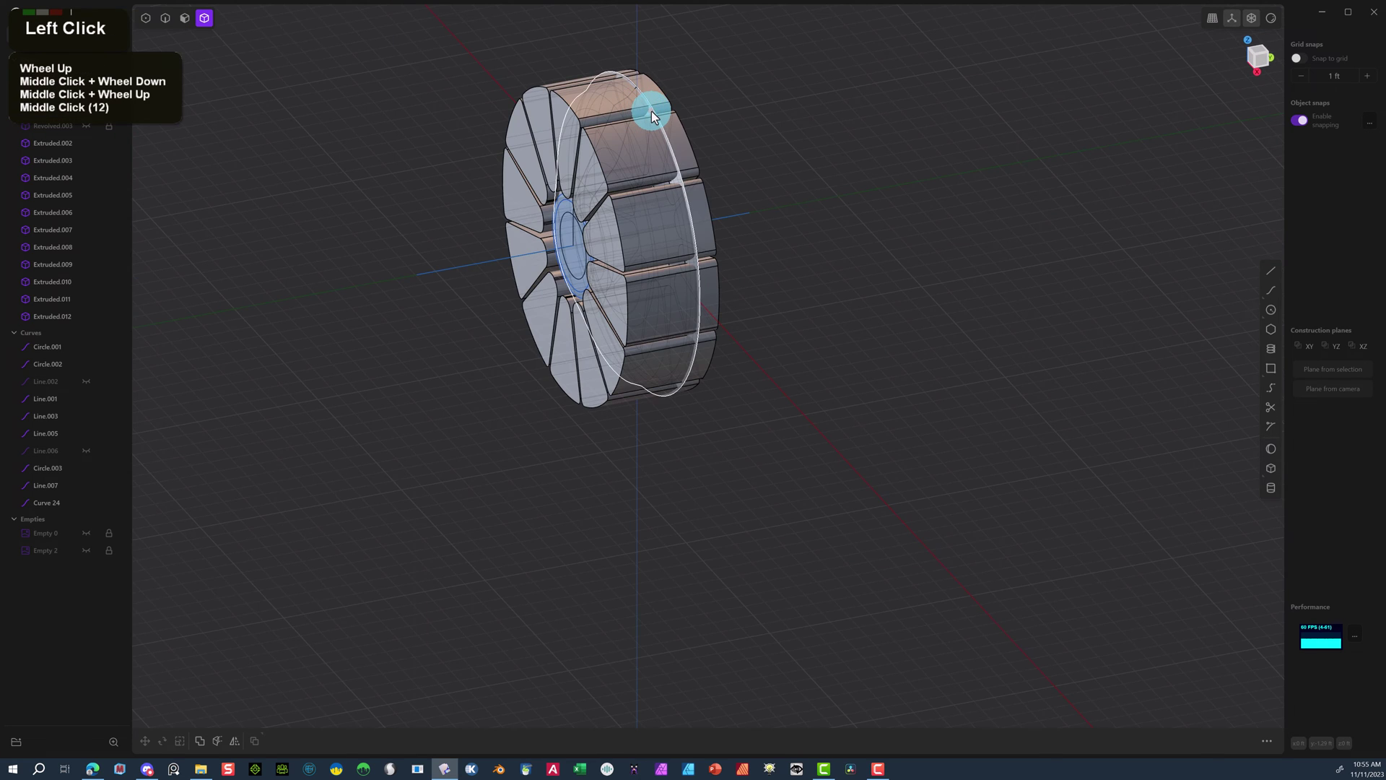
left_click(648, 114)
middle_click_drag(848, 77, 699, 46)
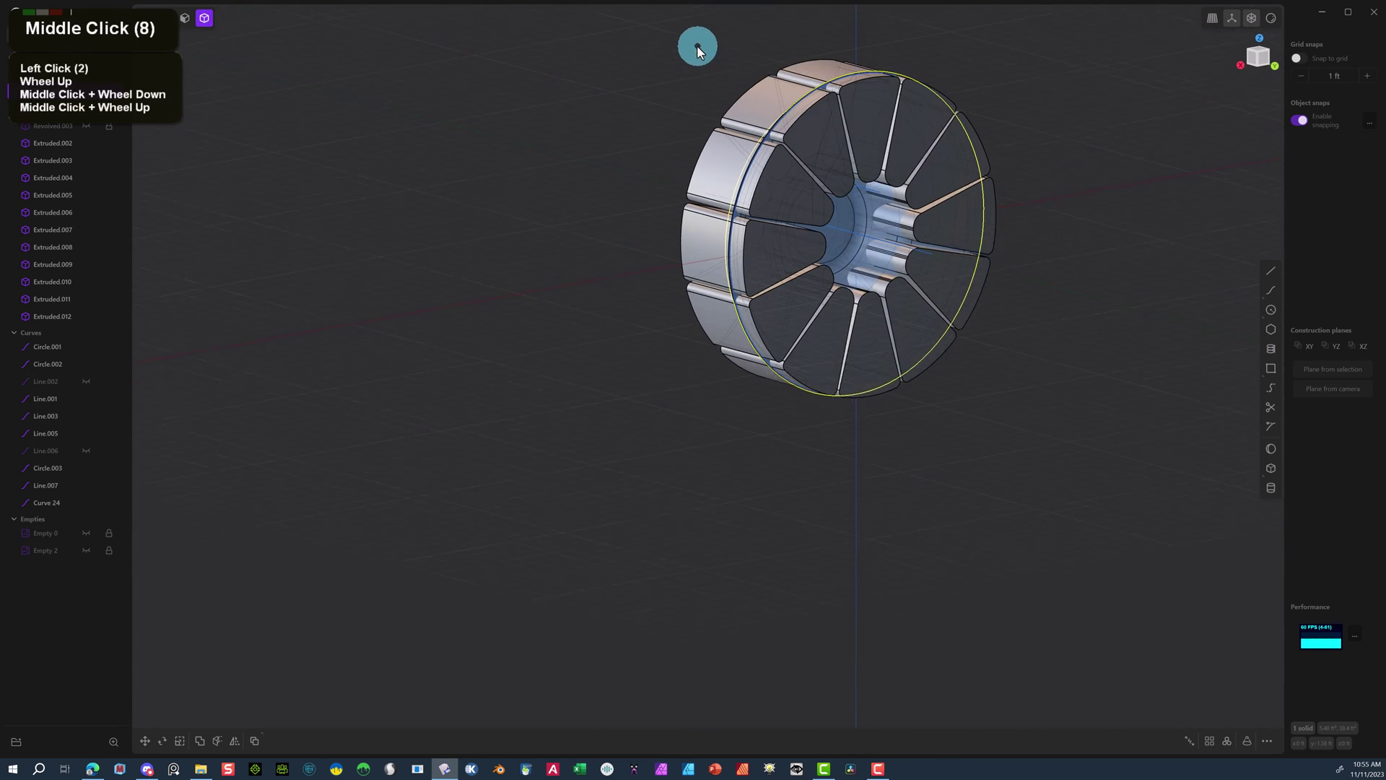
scroll(853, 157, "up", 1)
left_click(827, 147, "shift")
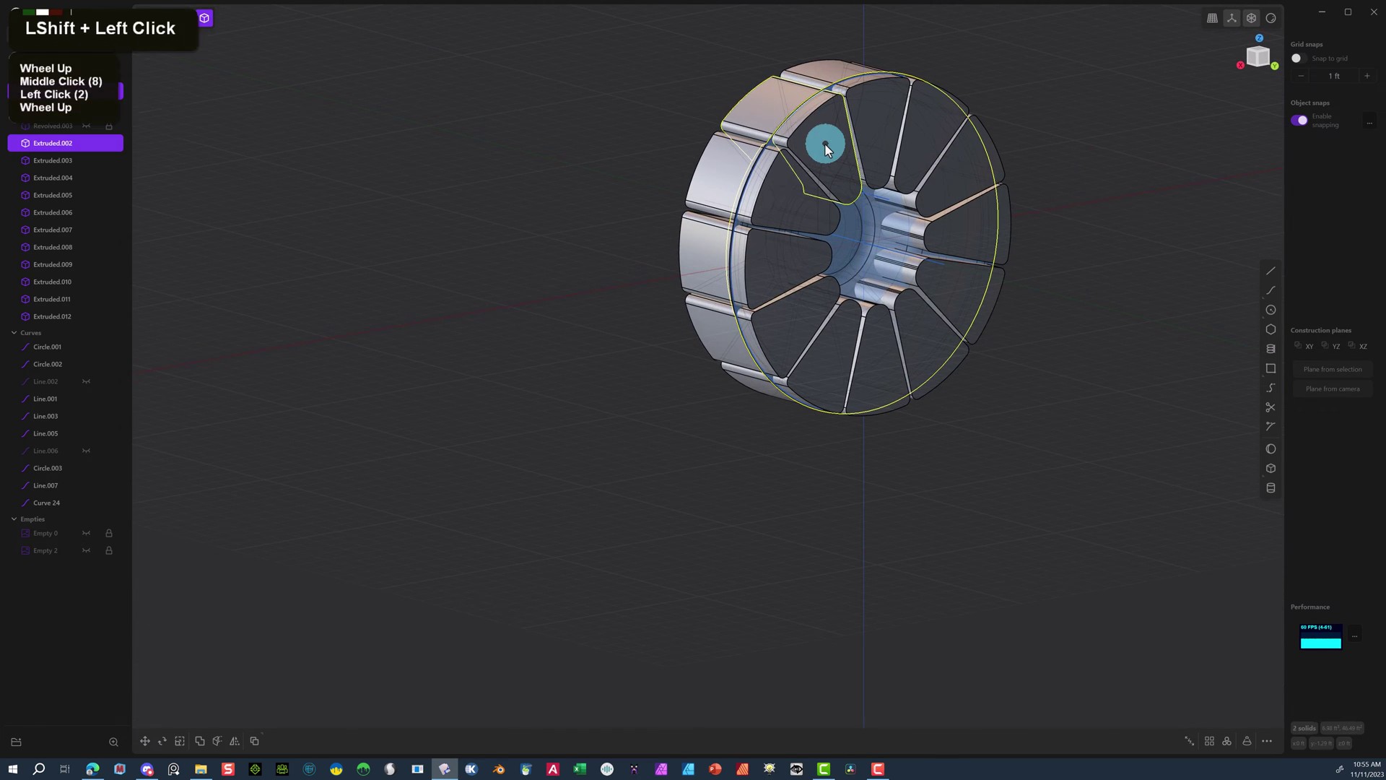
left_click(794, 210, "shift")
left_click(798, 257, "shift")
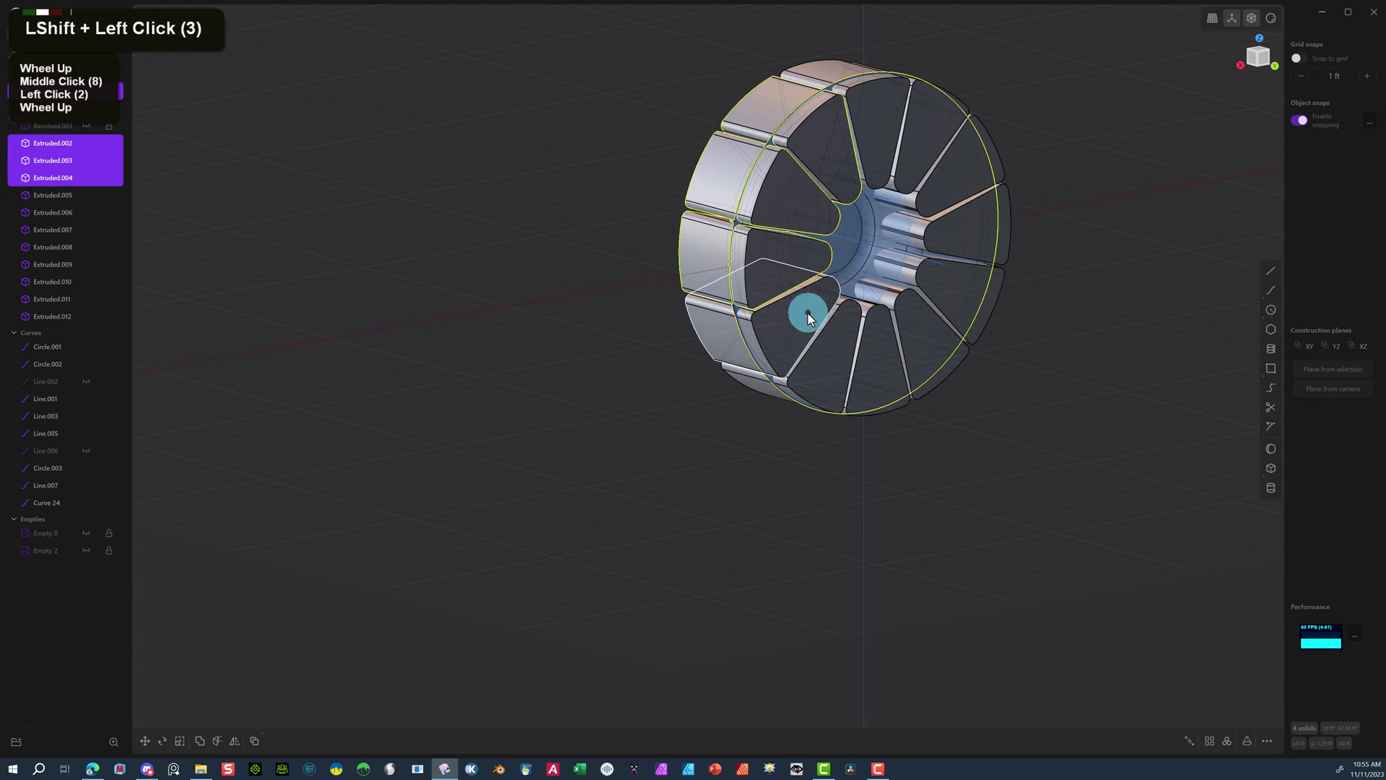
left_click(823, 340, "shift")
left_click(860, 351, "shift")
left_click(900, 343, "shift")
left_click(906, 335, "shift")
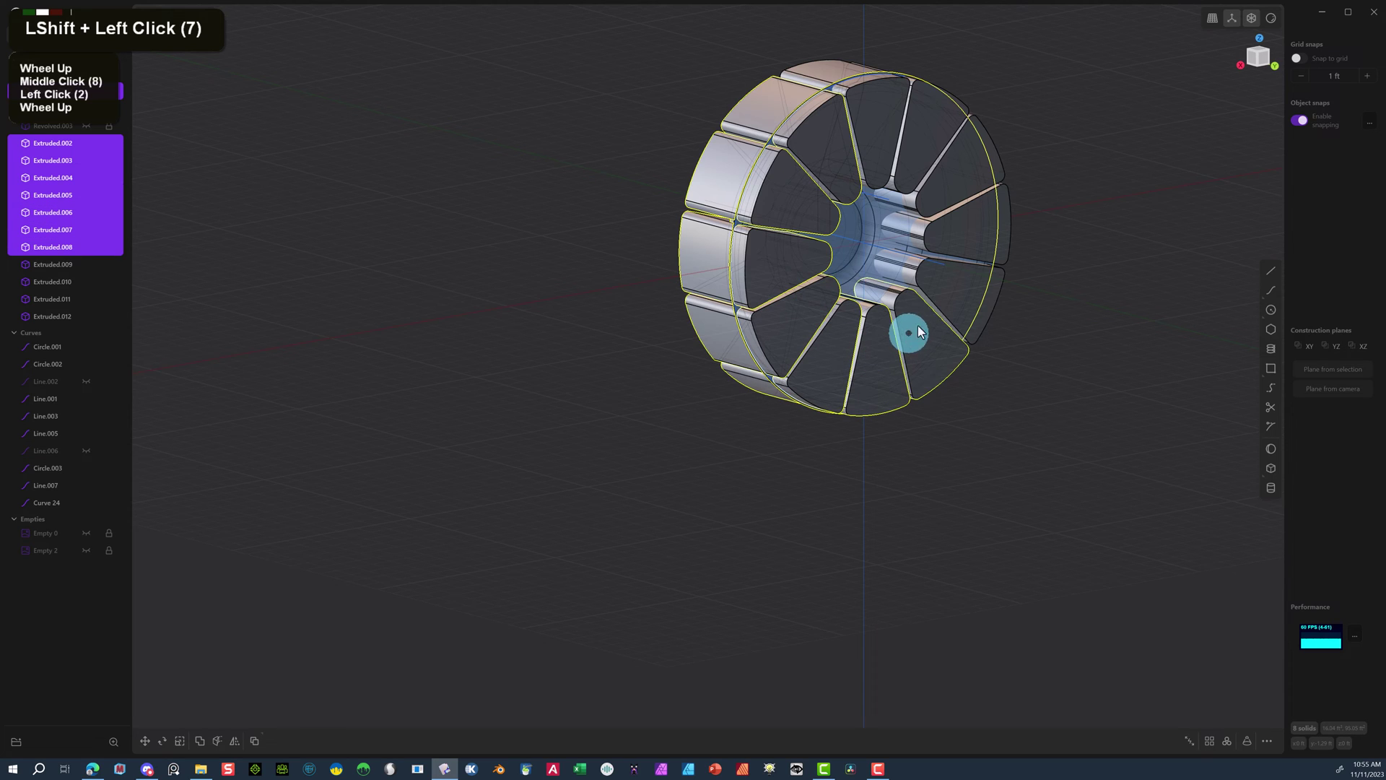
left_click(948, 268, "shift")
left_click(952, 217, "shift")
left_click(950, 174, "shift")
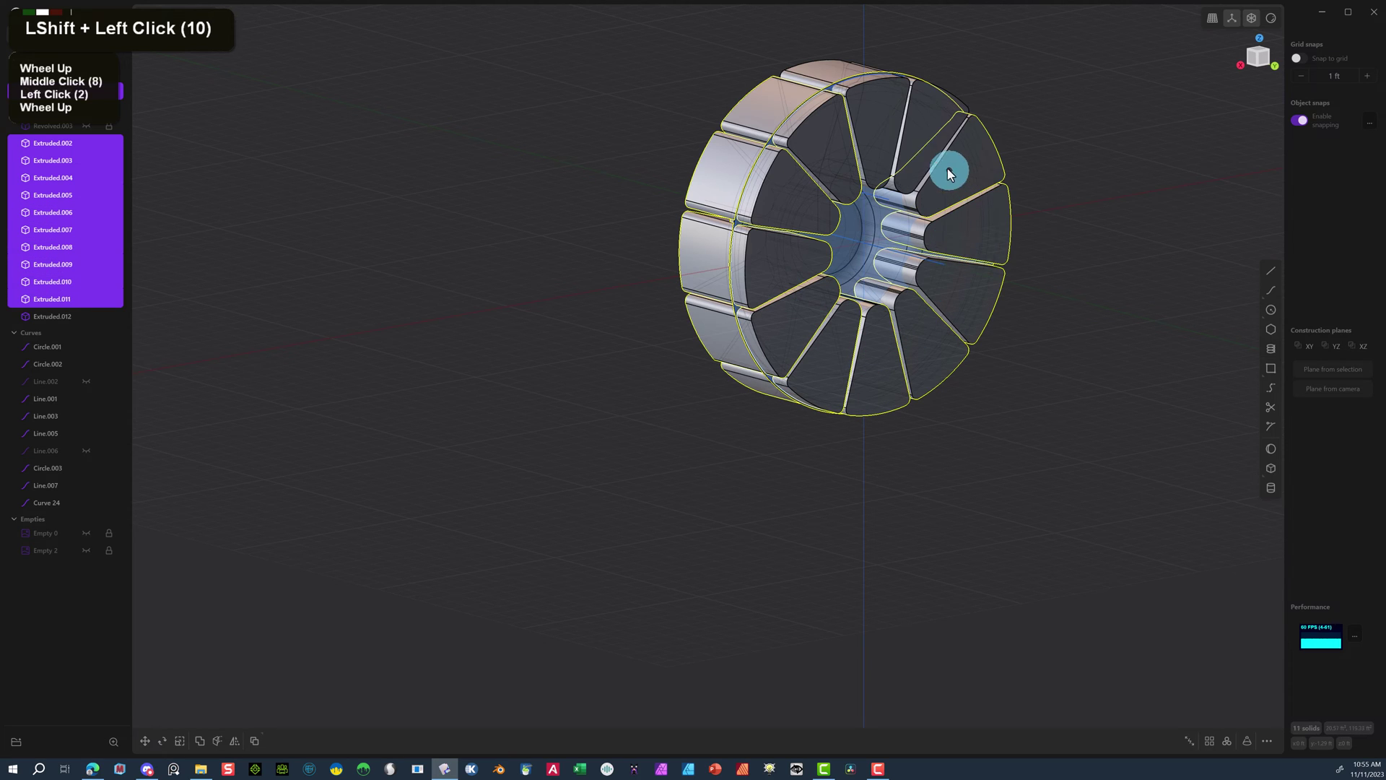
left_click(903, 117, "shift")
left_click(875, 117, "shift")
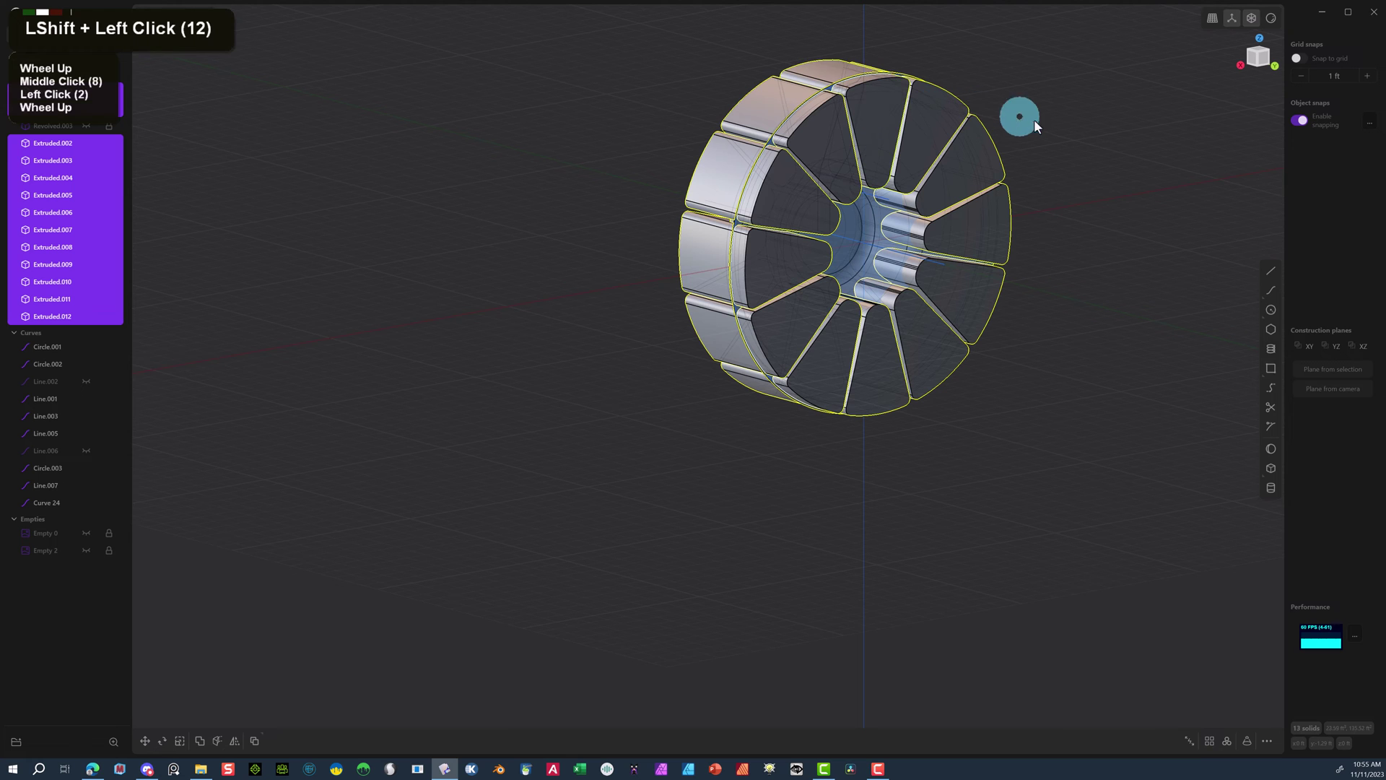
key("q")
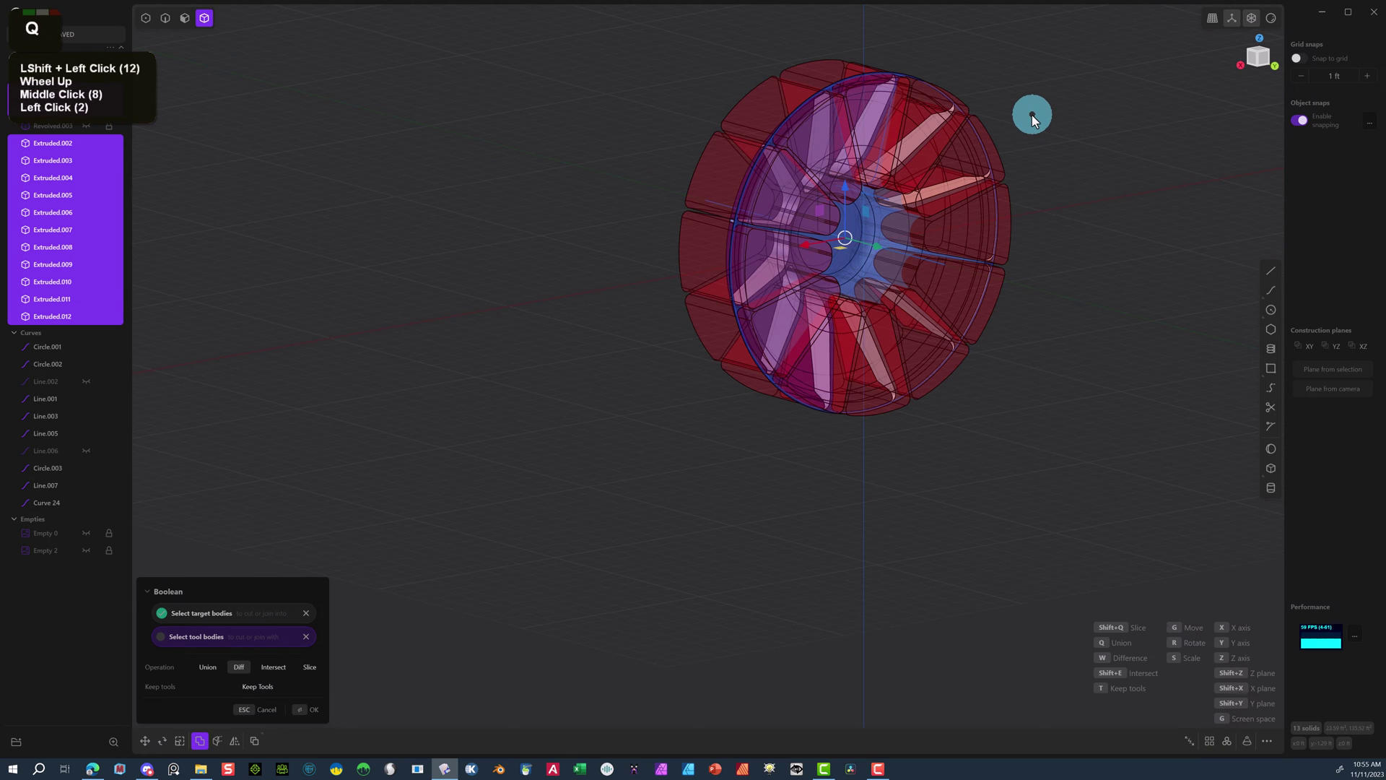
middle_click_drag(1109, 121, 872, 331)
scroll(727, 443, "up", 1)
left_click(307, 709)
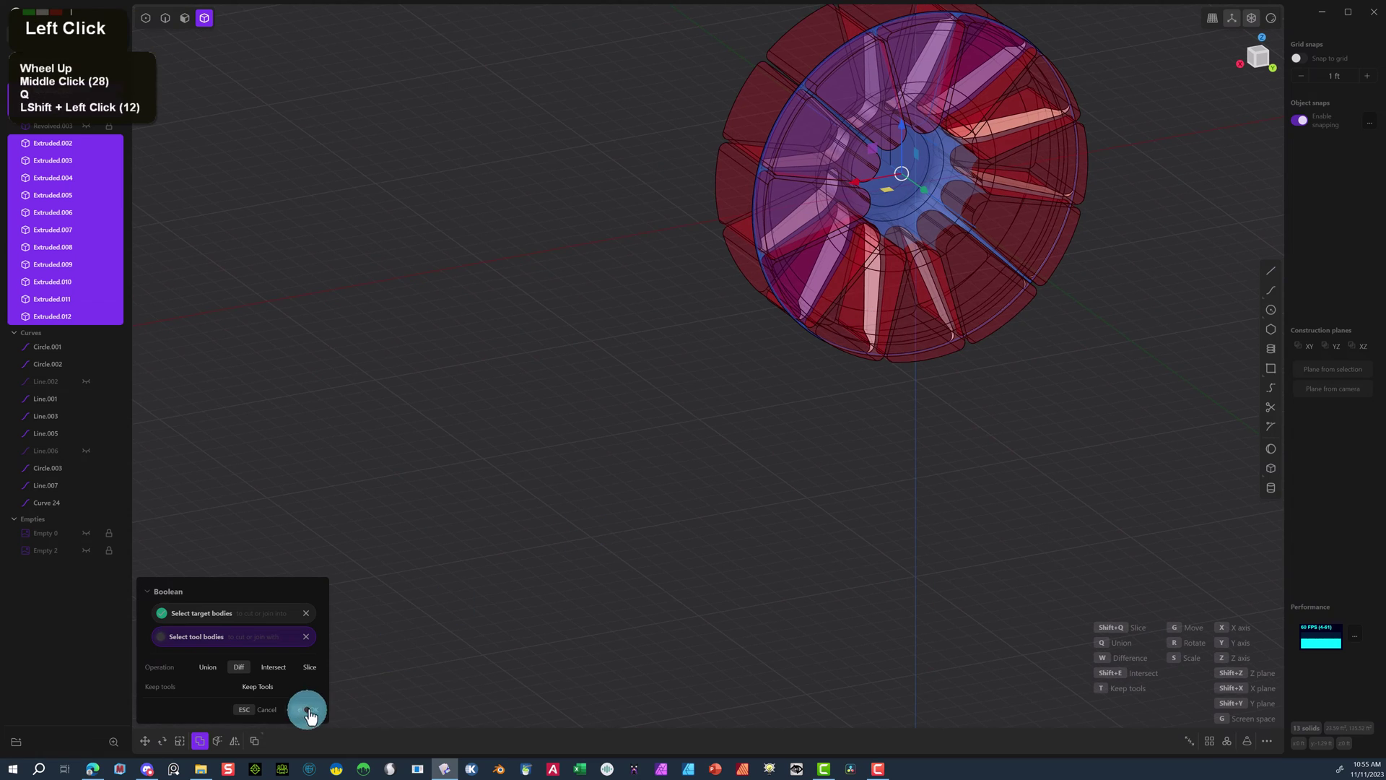
Move the Revolved.002 spoked wheel face about 0.025 ft along Y relative to the rim barrel.
middle_click_drag(486, 403, 671, 288)
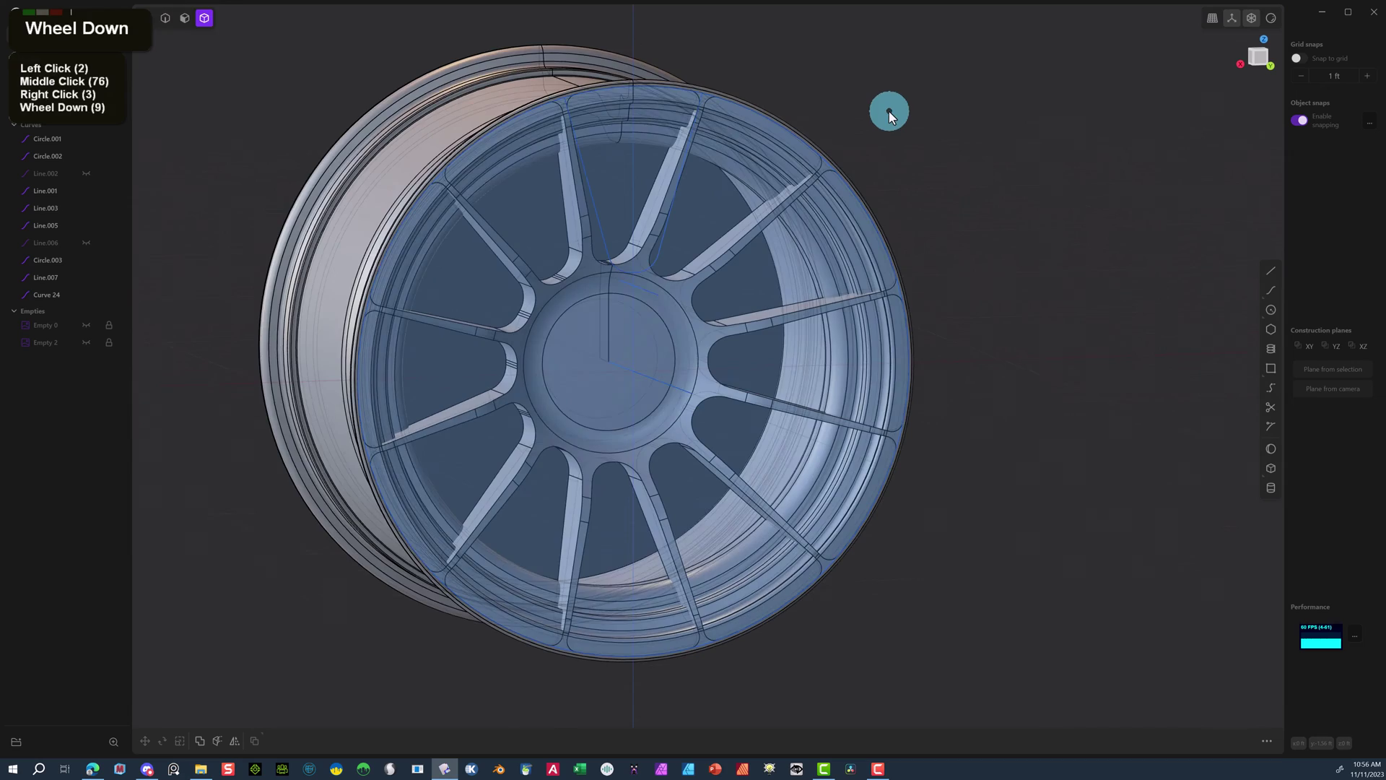
middle_click_drag(888, 112, 909, 140)
scroll(796, 94, "up", 5)
scroll(796, 94, "up", 10)
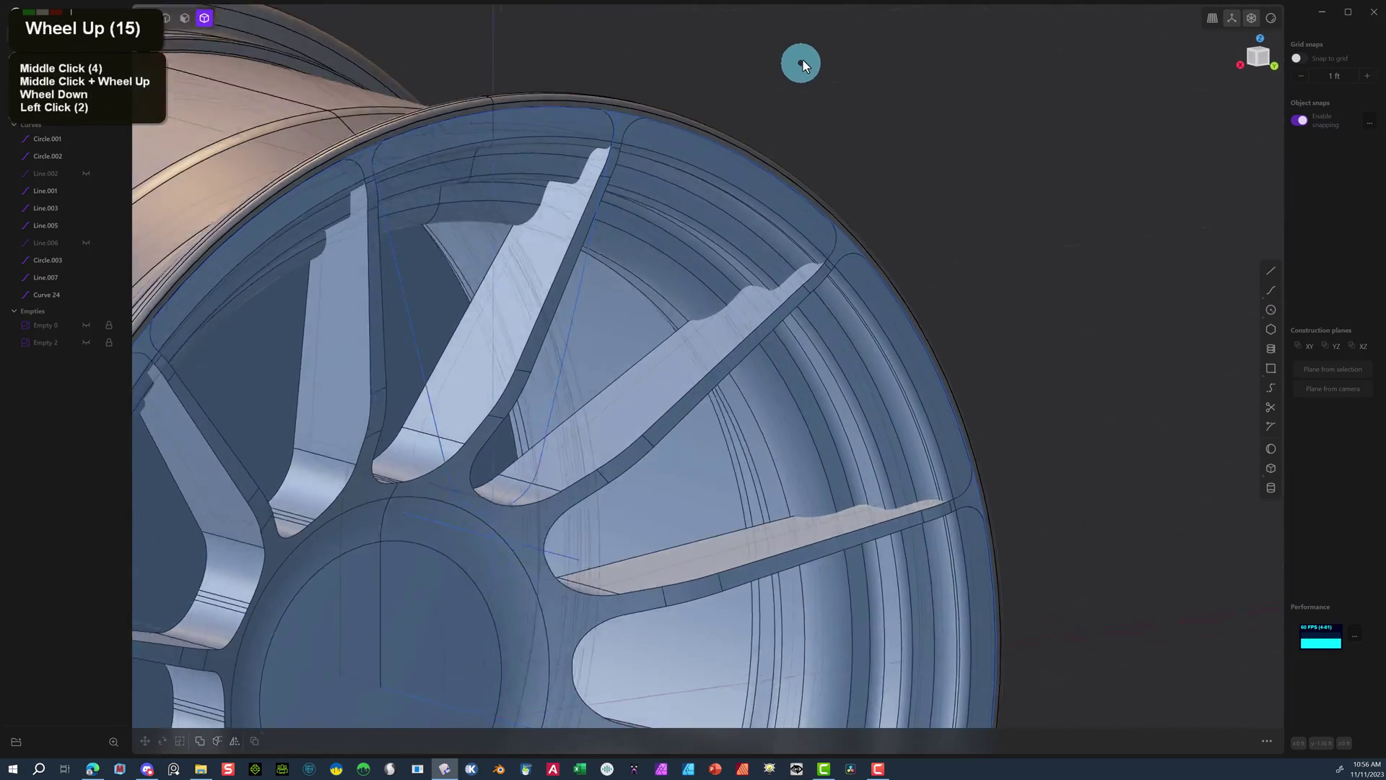
middle_click_drag(801, 62, 832, 28)
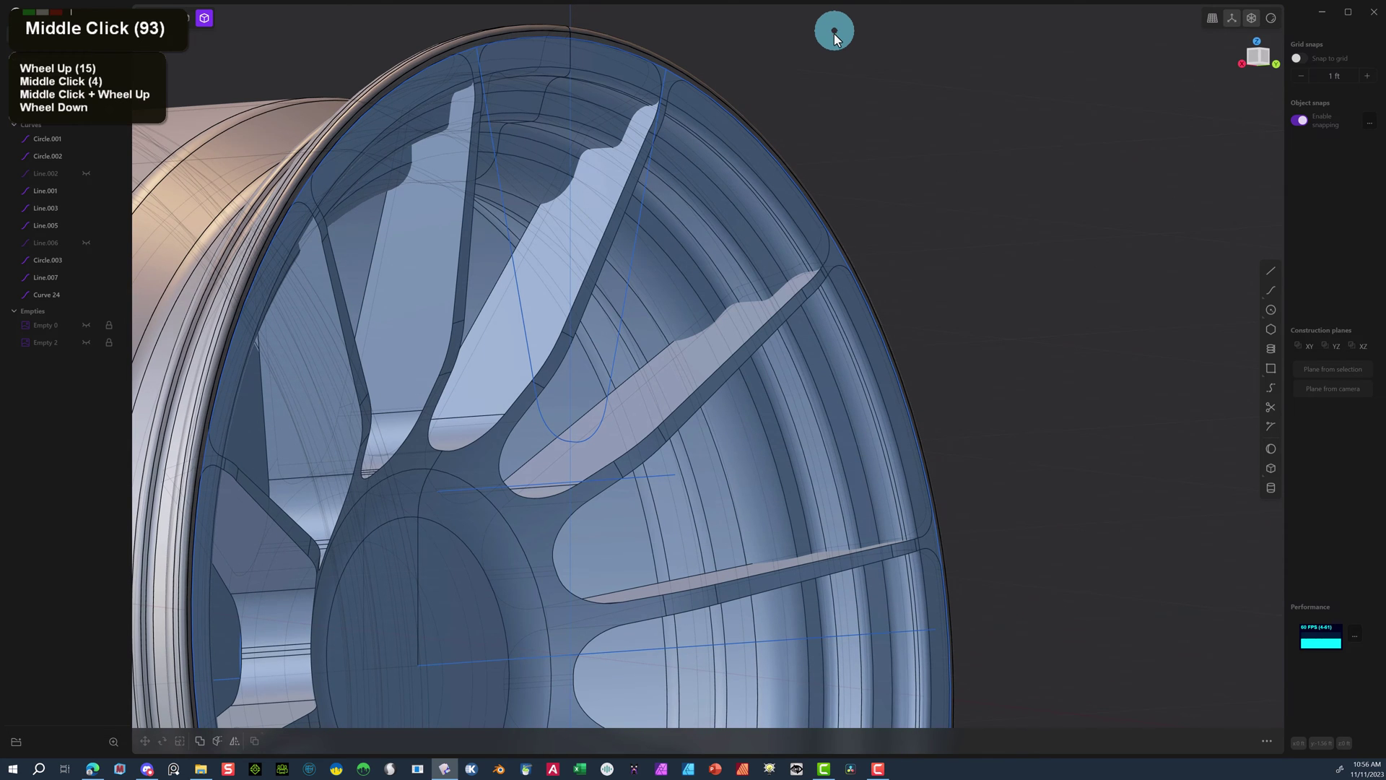
scroll(570, 152, "up", 3)
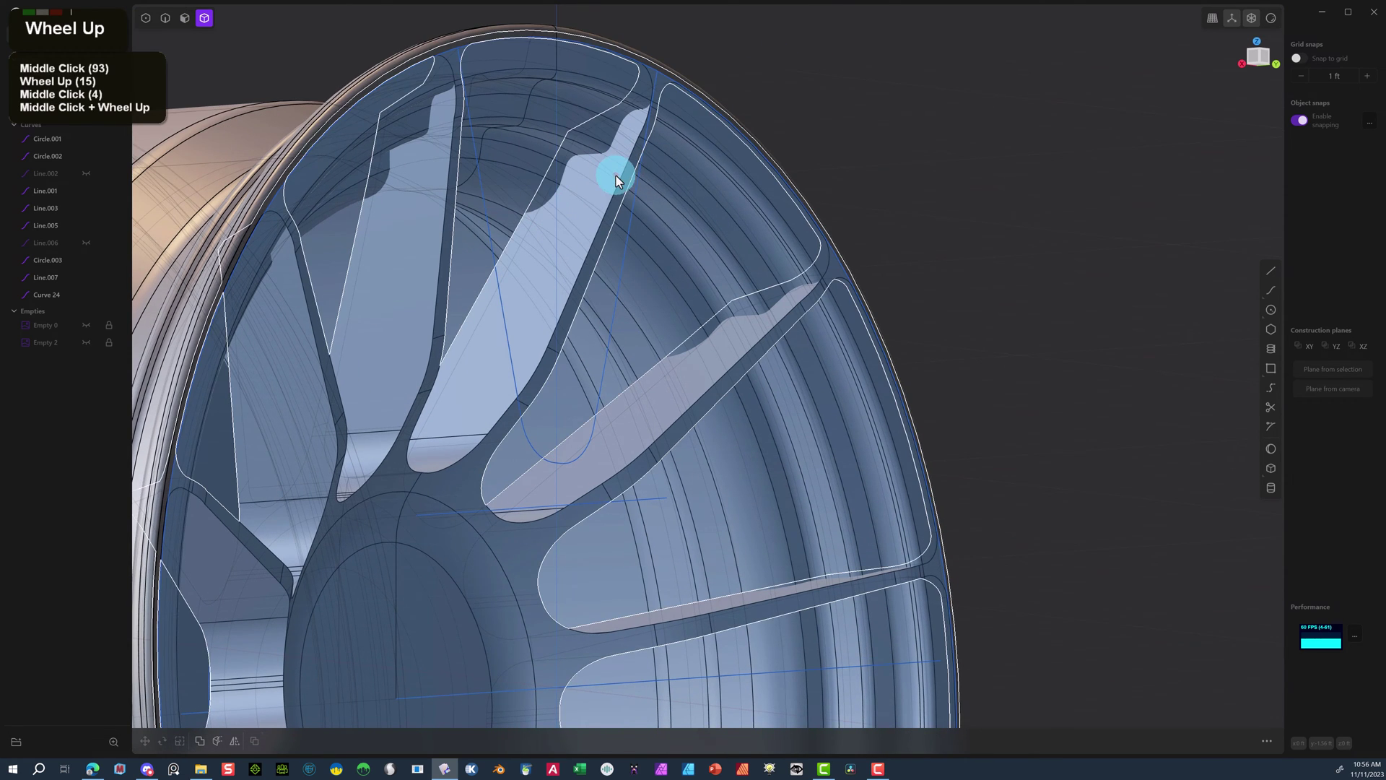
left_click_drag(648, 470, 650, 469)
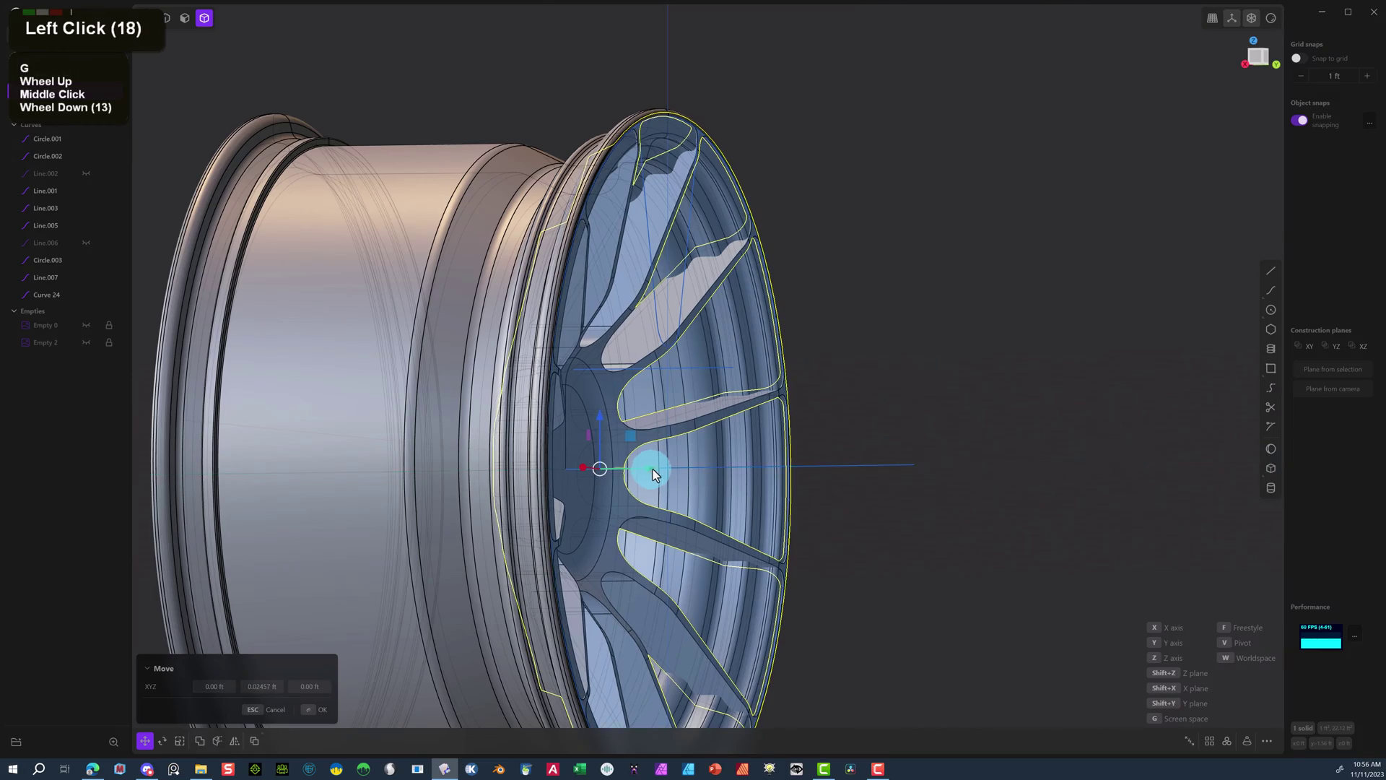
middle_click_drag(836, 352, 693, 377)
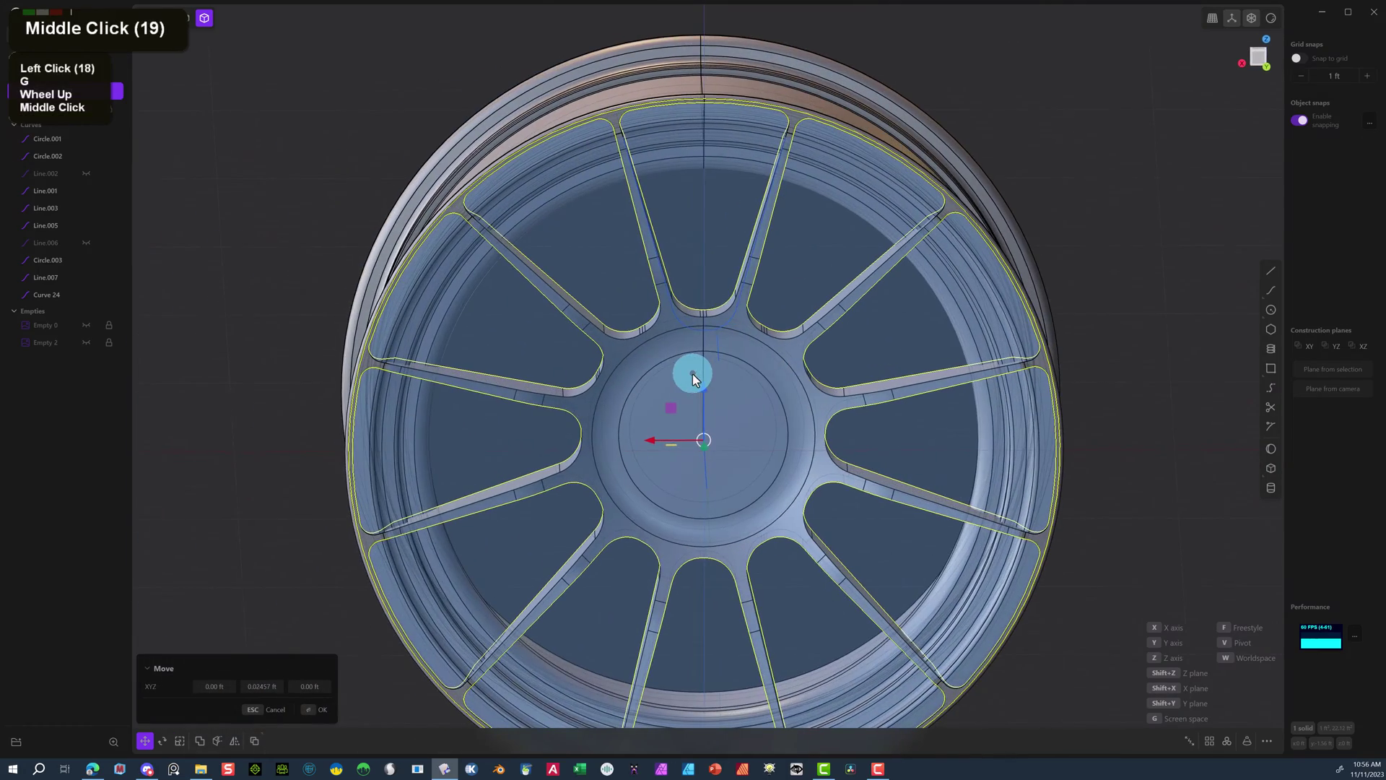
scroll(693, 377, "down", 8)
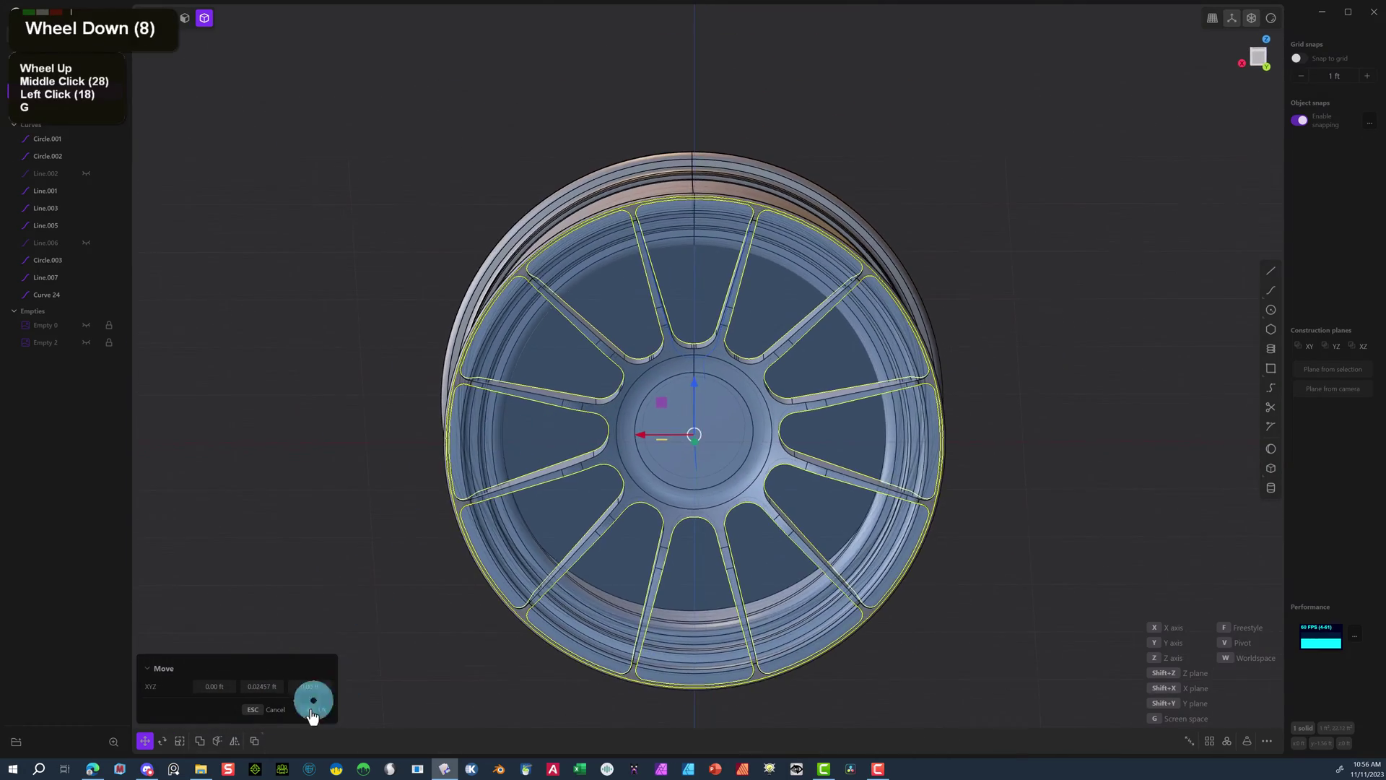
left_click(306, 627)
Deselect the wheel and hide the curves Line.001, Line.003, Line.005, Circle.003 and Line.007.
middle_click_drag(280, 449, 368, 456)
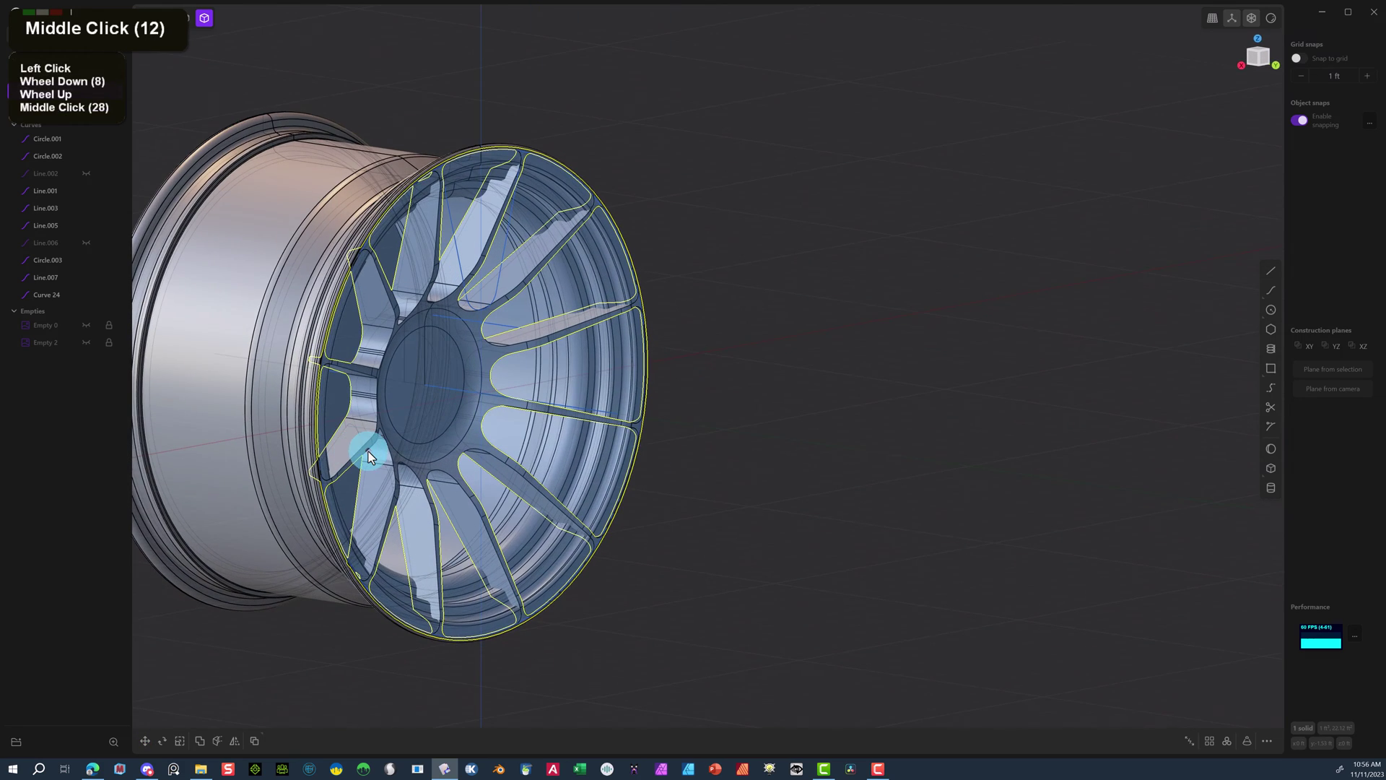
left_click(641, 124)
left_click(86, 191)
left_click(86, 208)
left_click(86, 225)
left_click(86, 260)
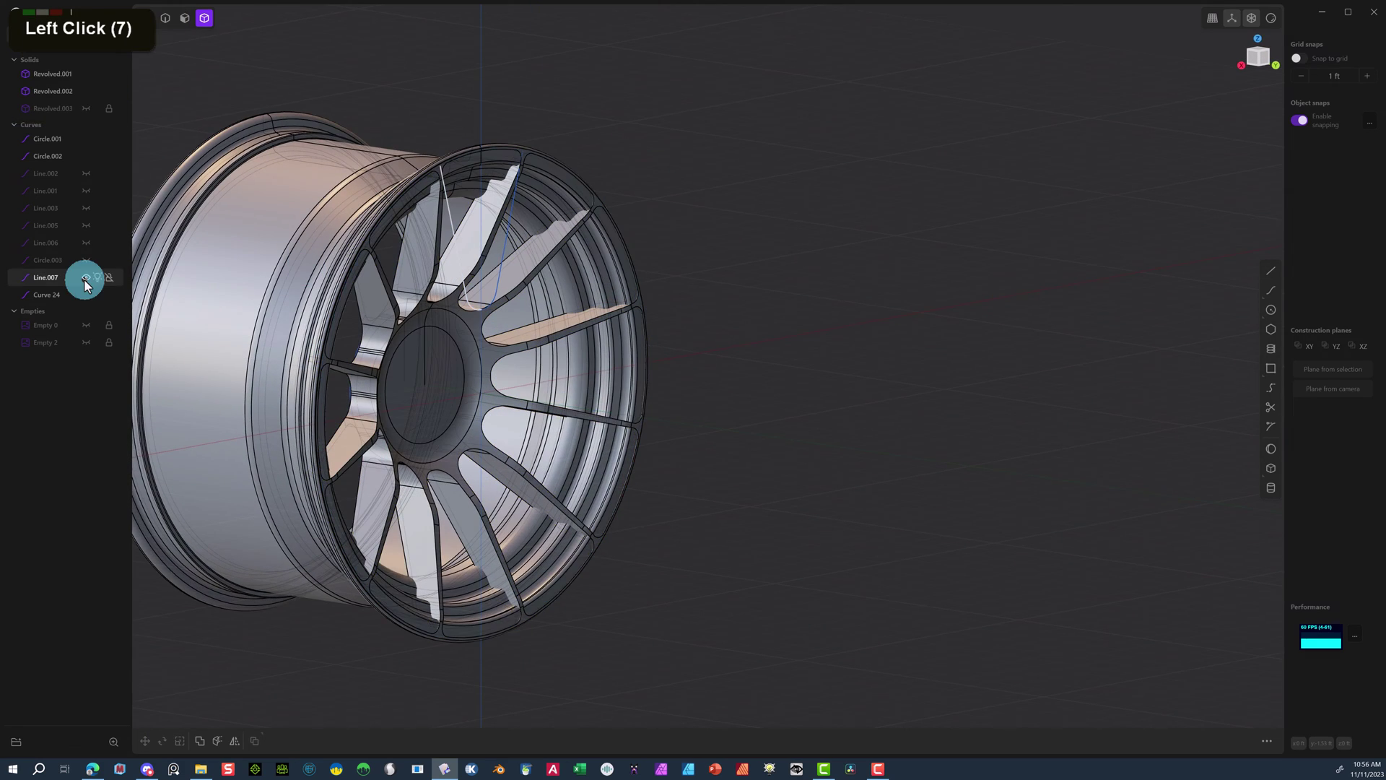
left_click(84, 279)
Inspect the cut spokes up close and briefly show the Empty 0 reference image for comparison.
middle_click_drag(796, 163, 797, 130)
scroll(838, 148, "up", 5)
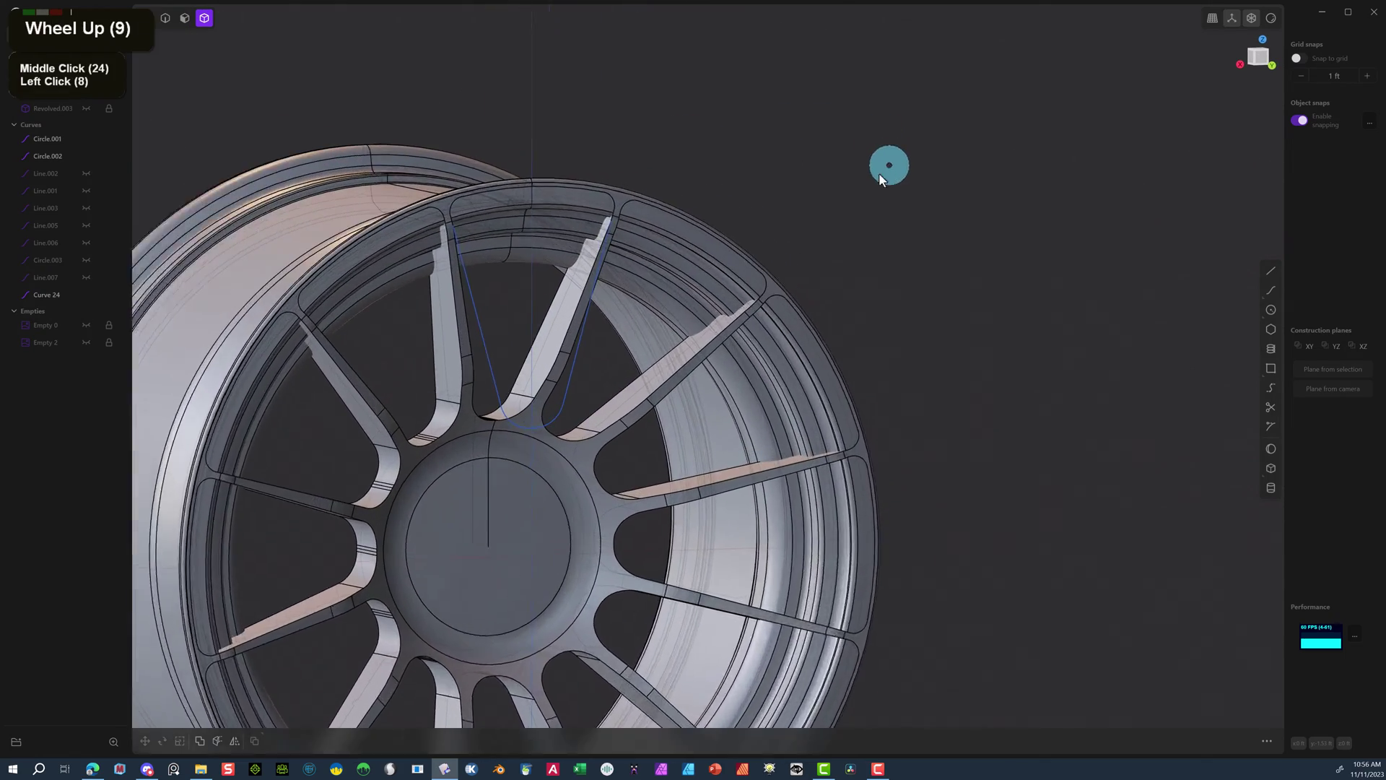
scroll(880, 167, "down", 4)
left_click(86, 325)
left_click(86, 325)
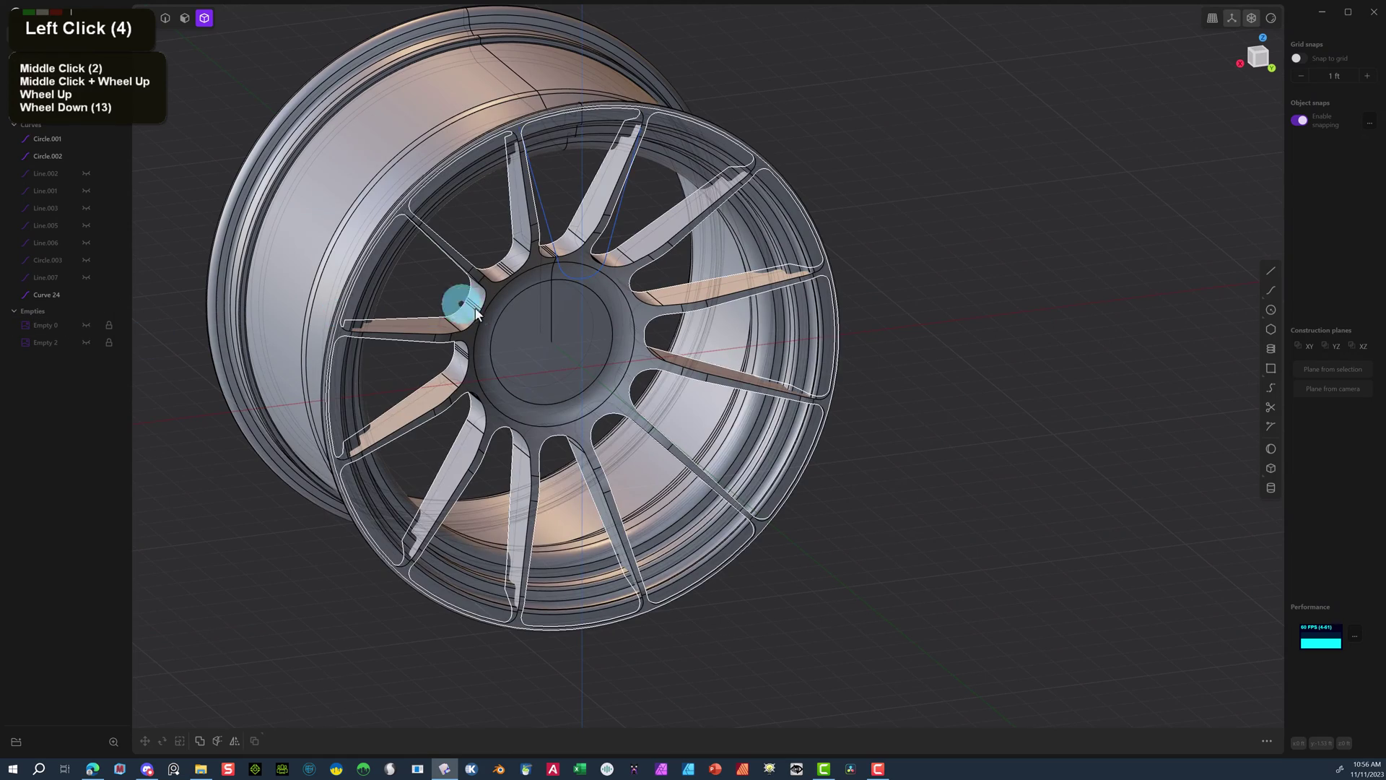
Extrude the round face at the wheel hub's centre about 0.62 ft inward to cut a recess.
left_click(185, 18)
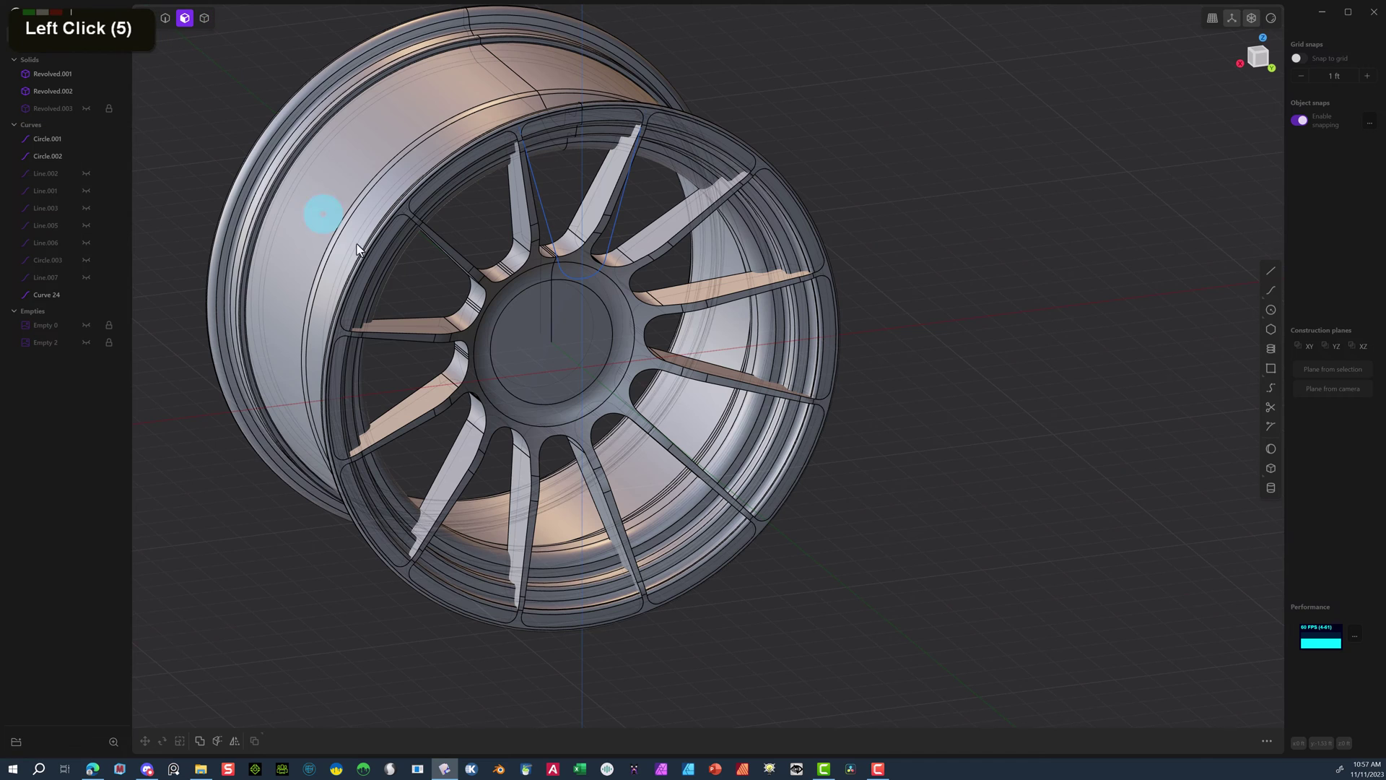
left_click(527, 340)
middle_click_drag(733, 415, 794, 418)
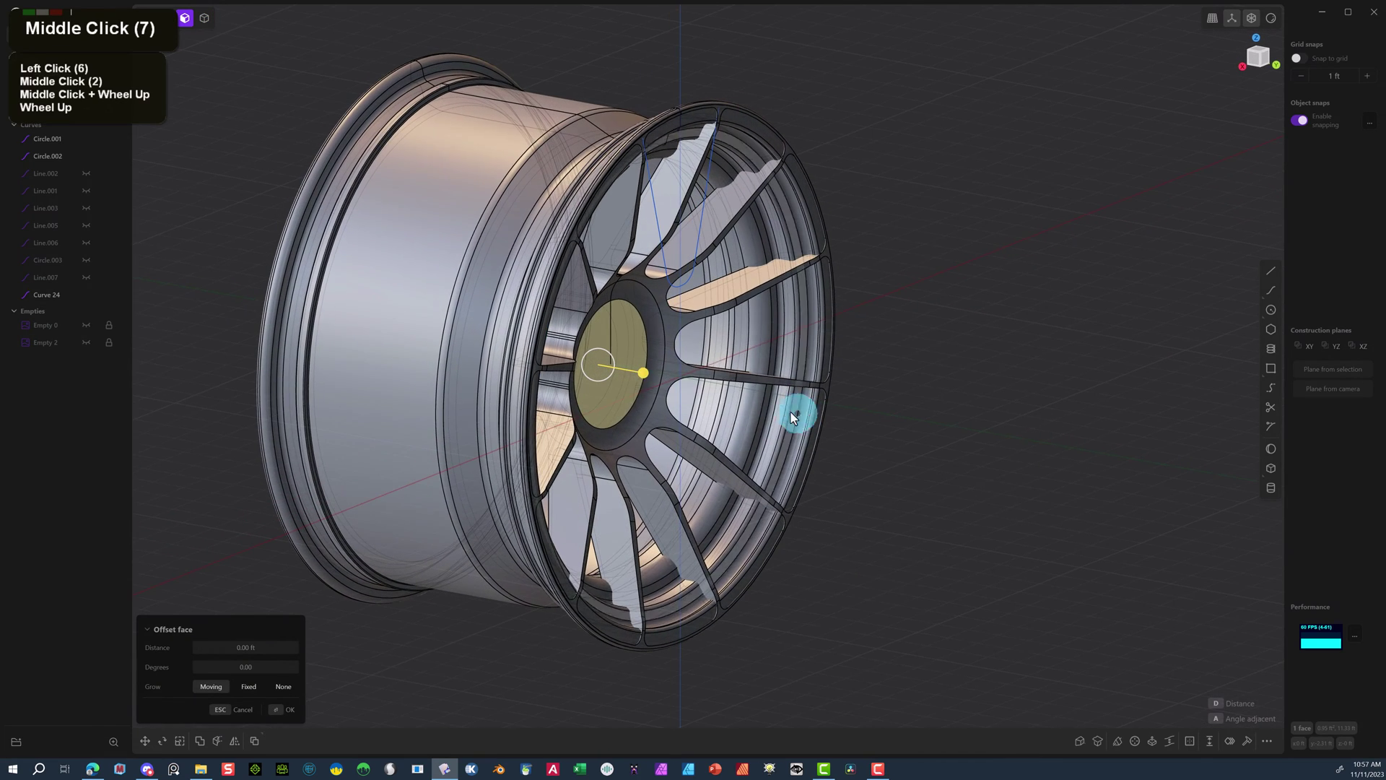
left_click_drag(642, 374, 641, 374)
left_click(302, 635)
left_click(640, 392)
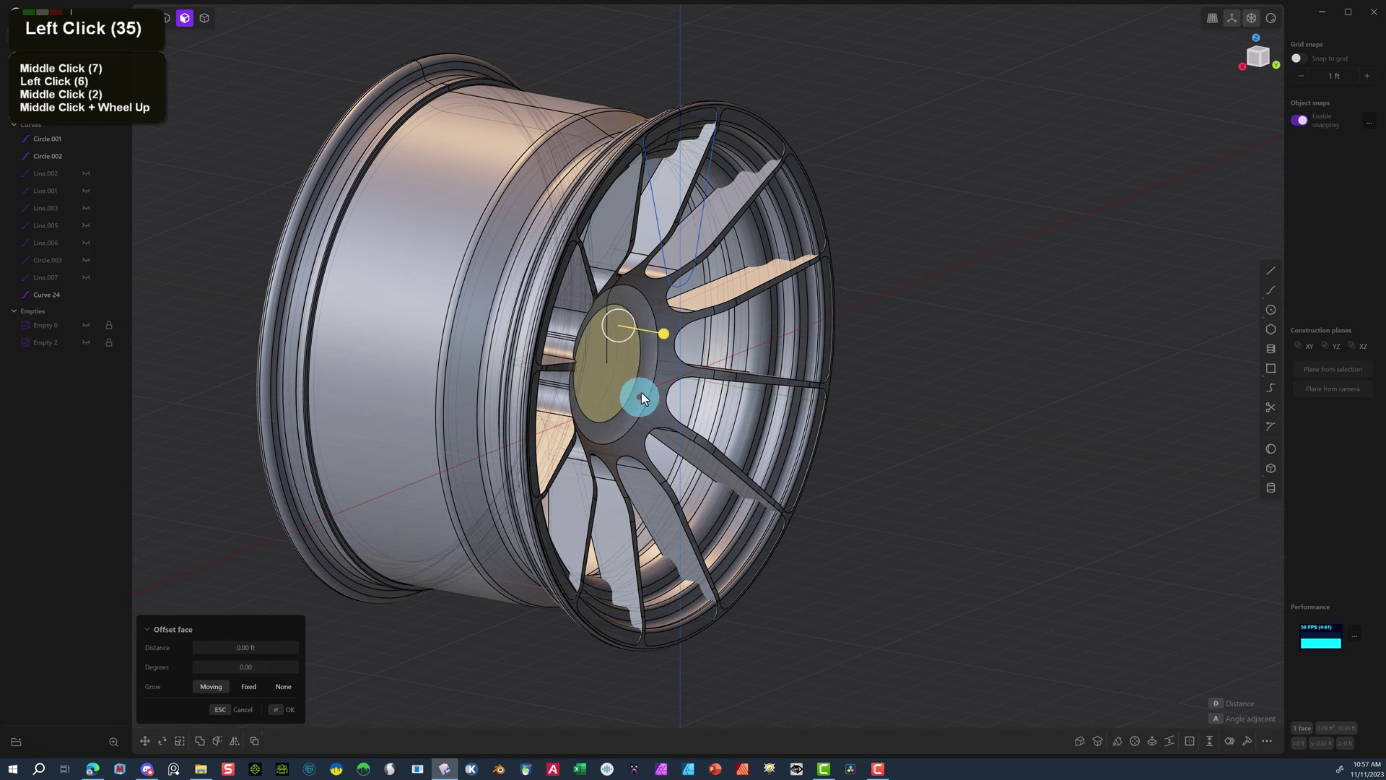
key("e")
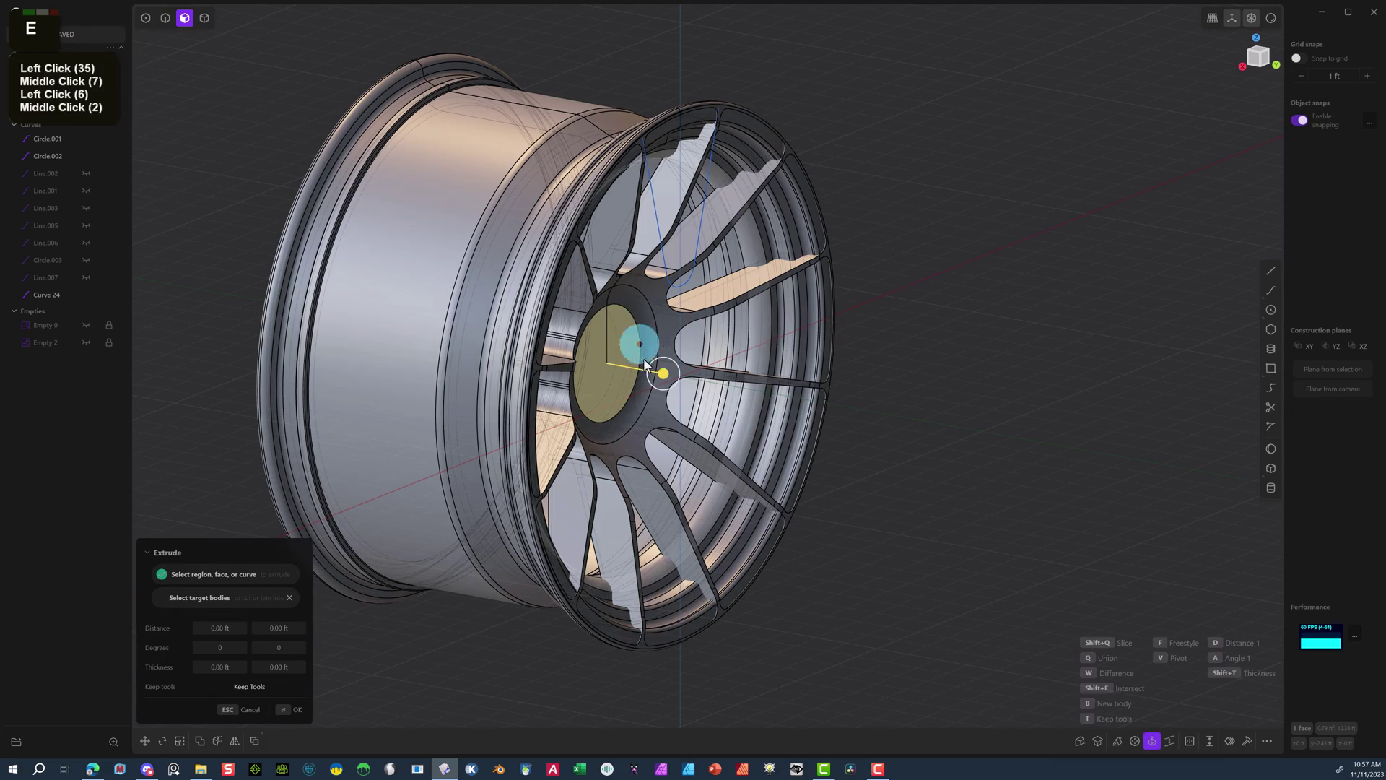
left_click_drag(666, 375, 808, 322)
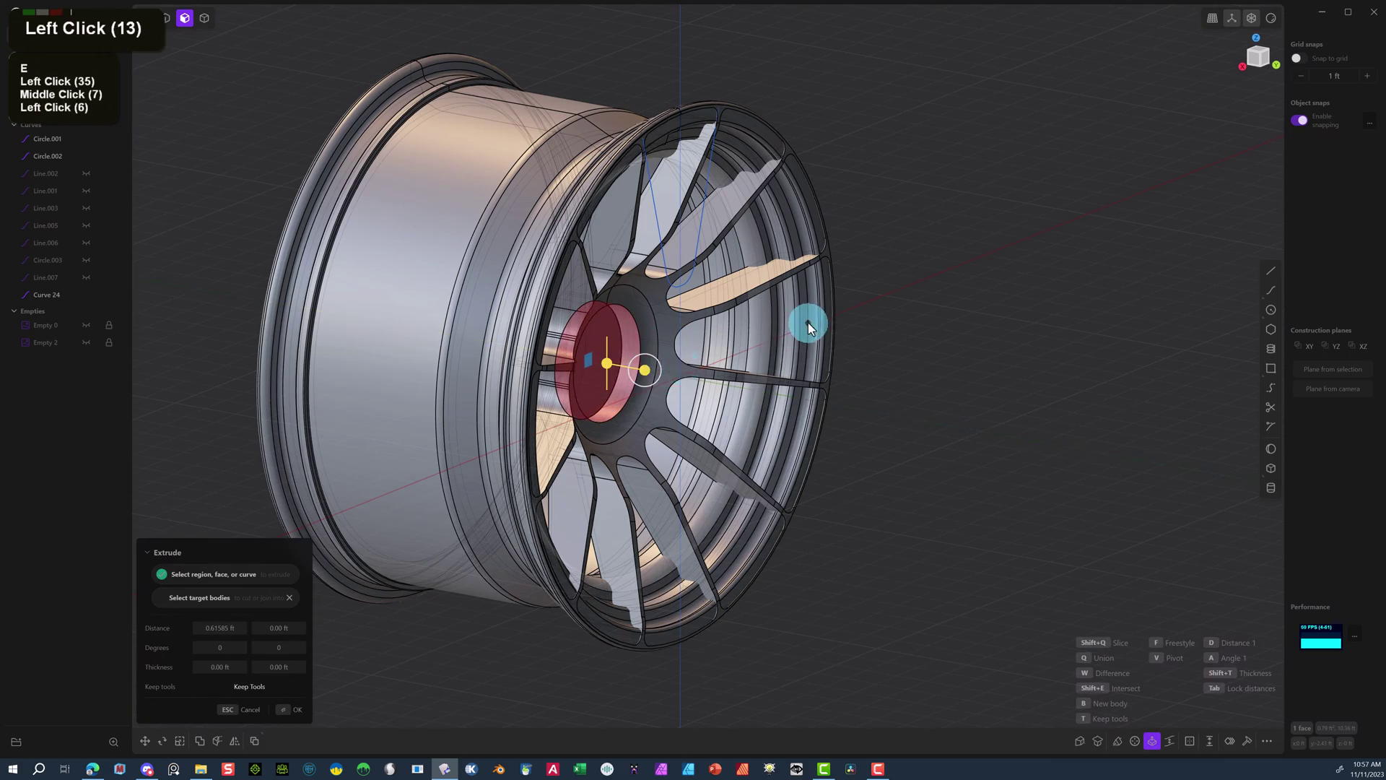
middle_click_drag(809, 322, 520, 428)
left_click(283, 709)
Fillet the circular rim edge of the hub recess by about 0.45 ft.
scroll(543, 357, "up", 12)
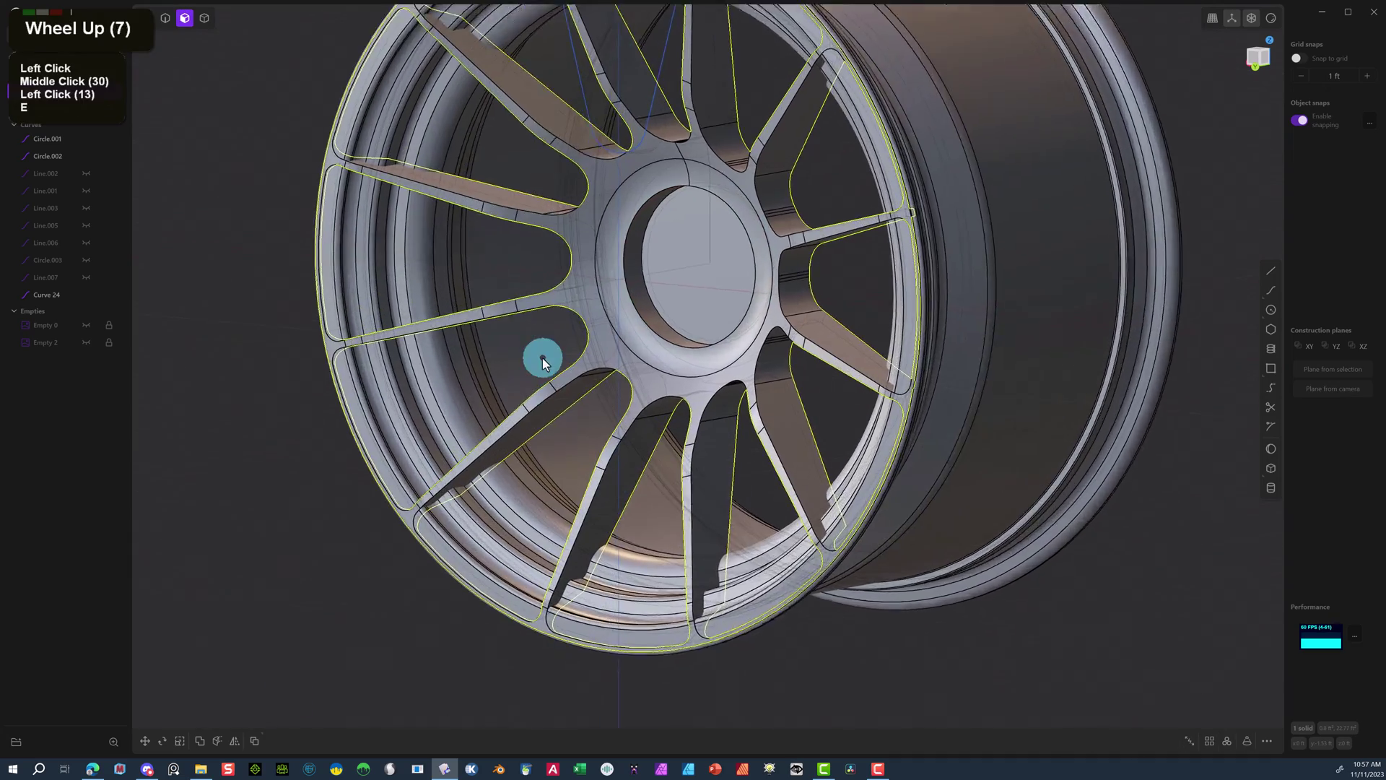
middle_click_drag(660, 275, 150, 27)
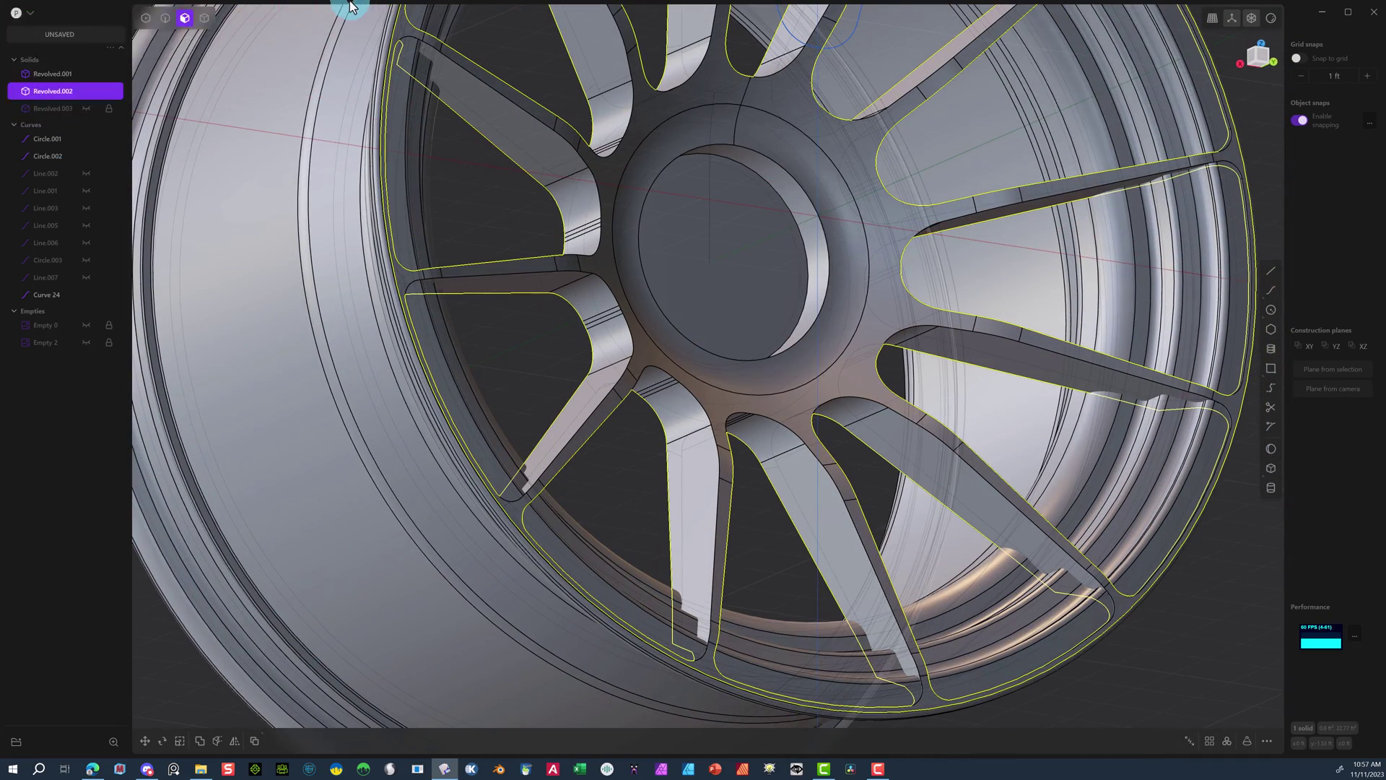
left_click(205, 23)
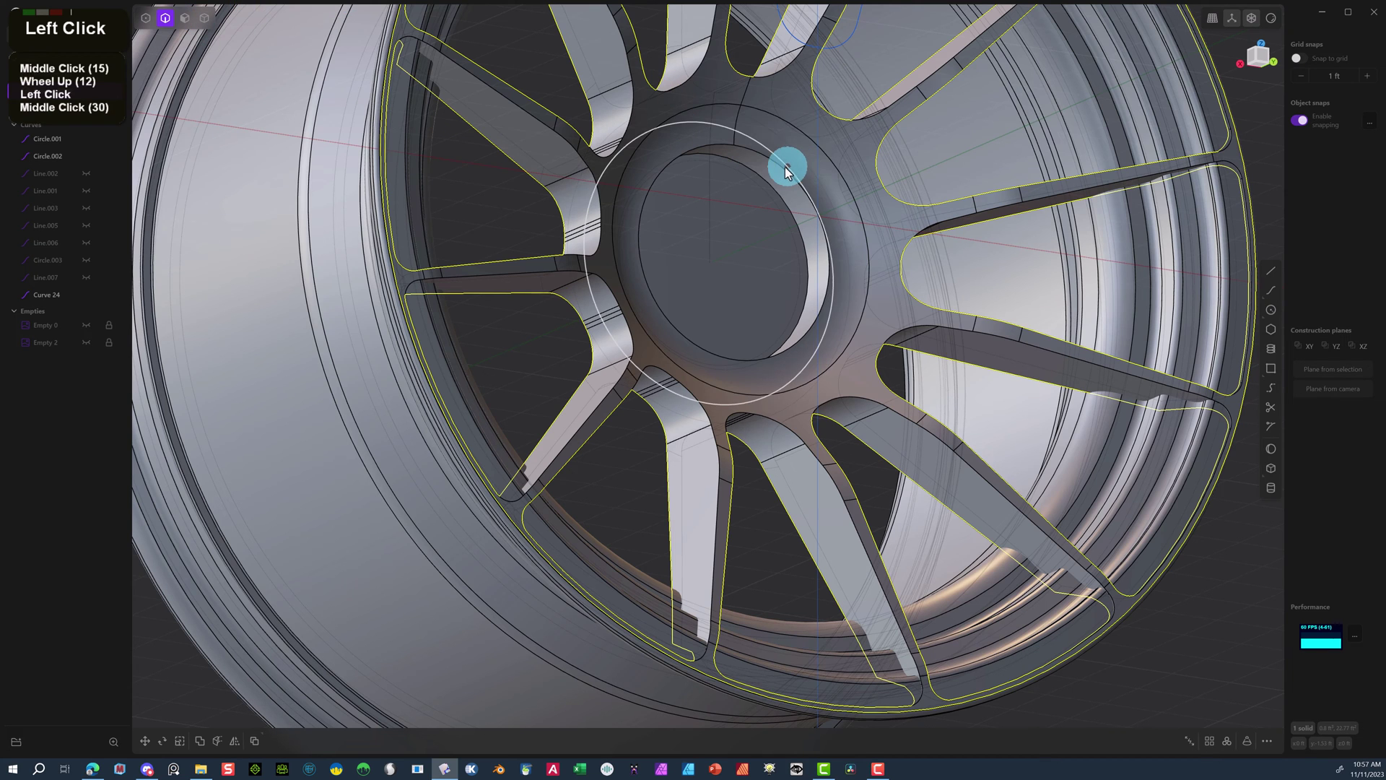
left_click(780, 170)
key("f")
mouse_move(779, 168)
left_mouse_down()
mouse_move(783, 149)
mouse_move(779, 185)
left_mouse_up()
scroll(732, 266, "down", 3)
middle_click_drag(734, 260, 535, 396)
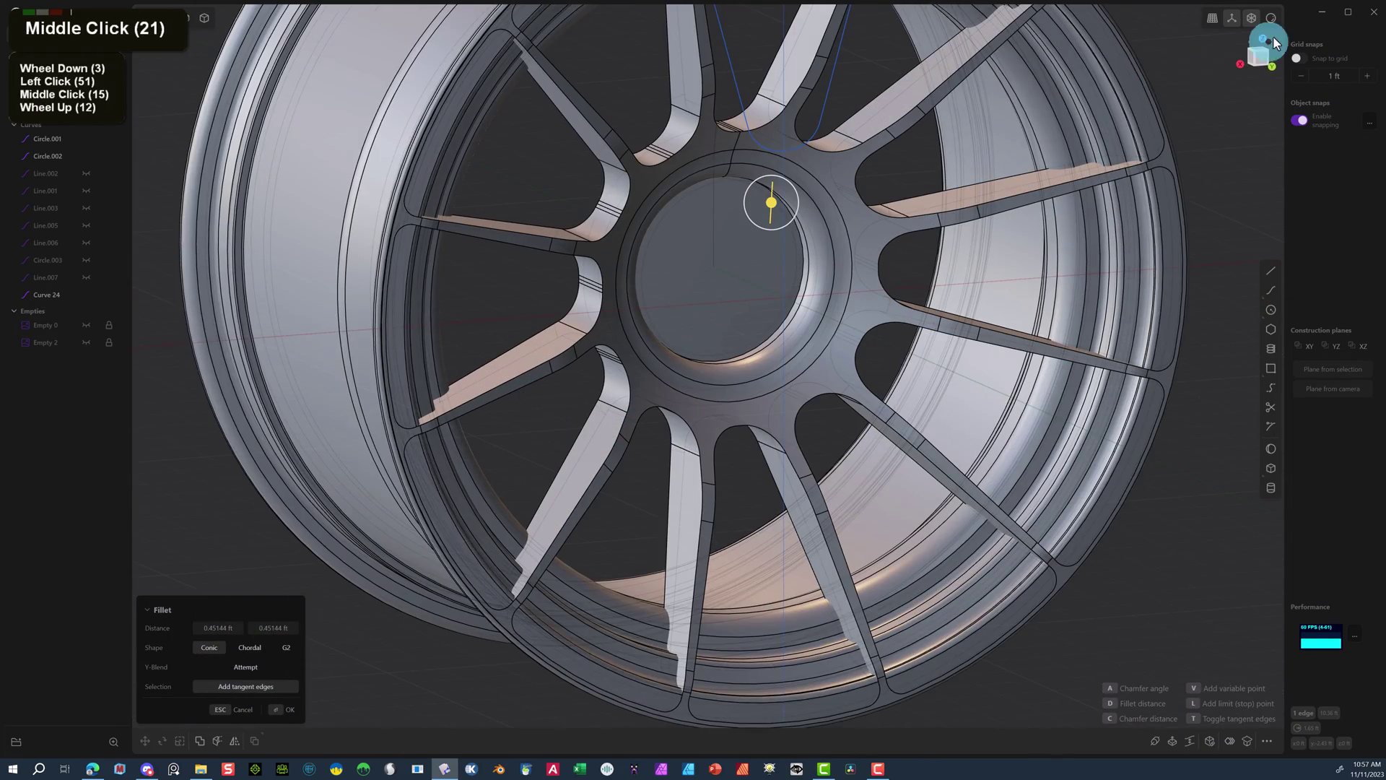
right_click(1110, 144)
left_click(1111, 145)
Switch to the back view and show the Empty 0 reference image over the wheel.
scroll(1004, 175, "down", 4)
scroll(1004, 175, "down", 5)
scroll(1003, 173, "up", 1)
middle_click_drag(1003, 173, 787, 163)
scroll(448, 222, "up", 12)
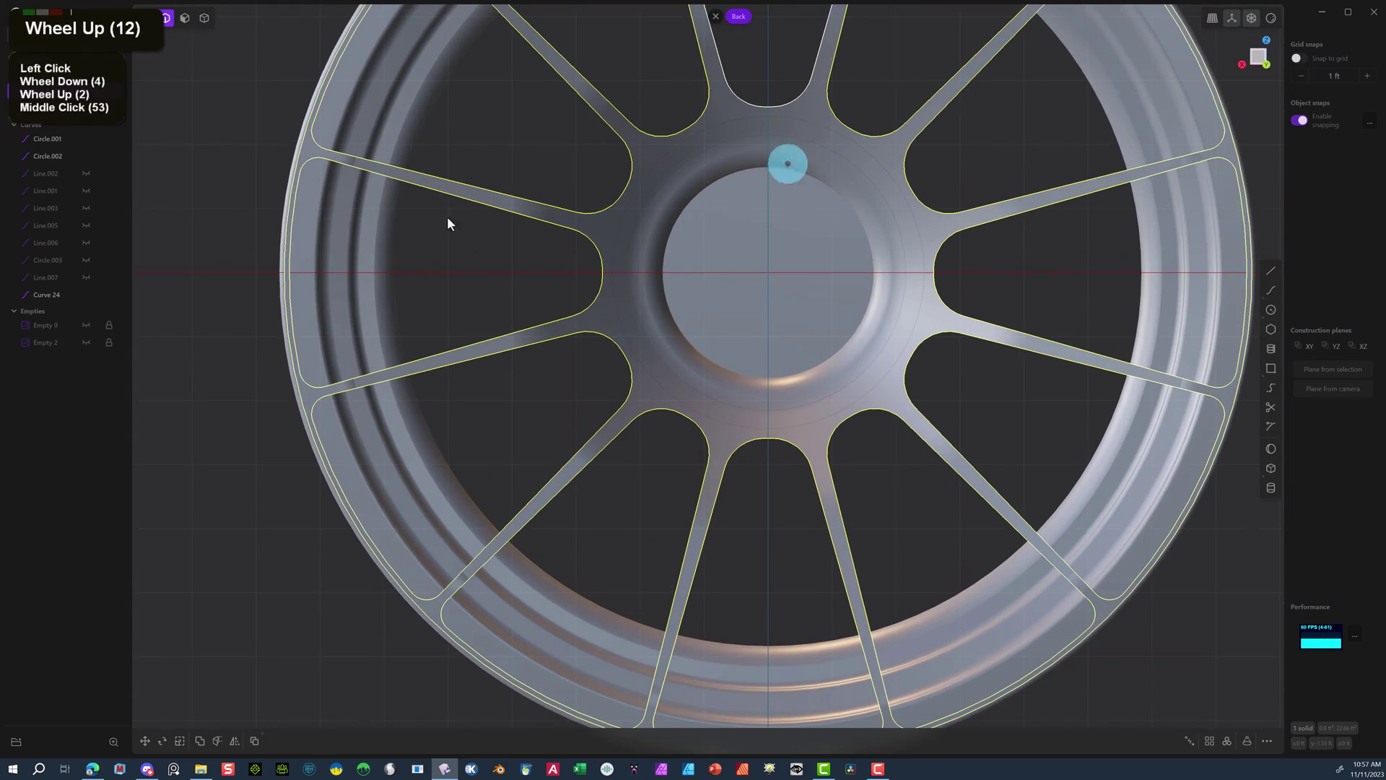
double_click(83, 325)
scroll(771, 159, "up", 3)
scroll(771, 159, "up", 6)
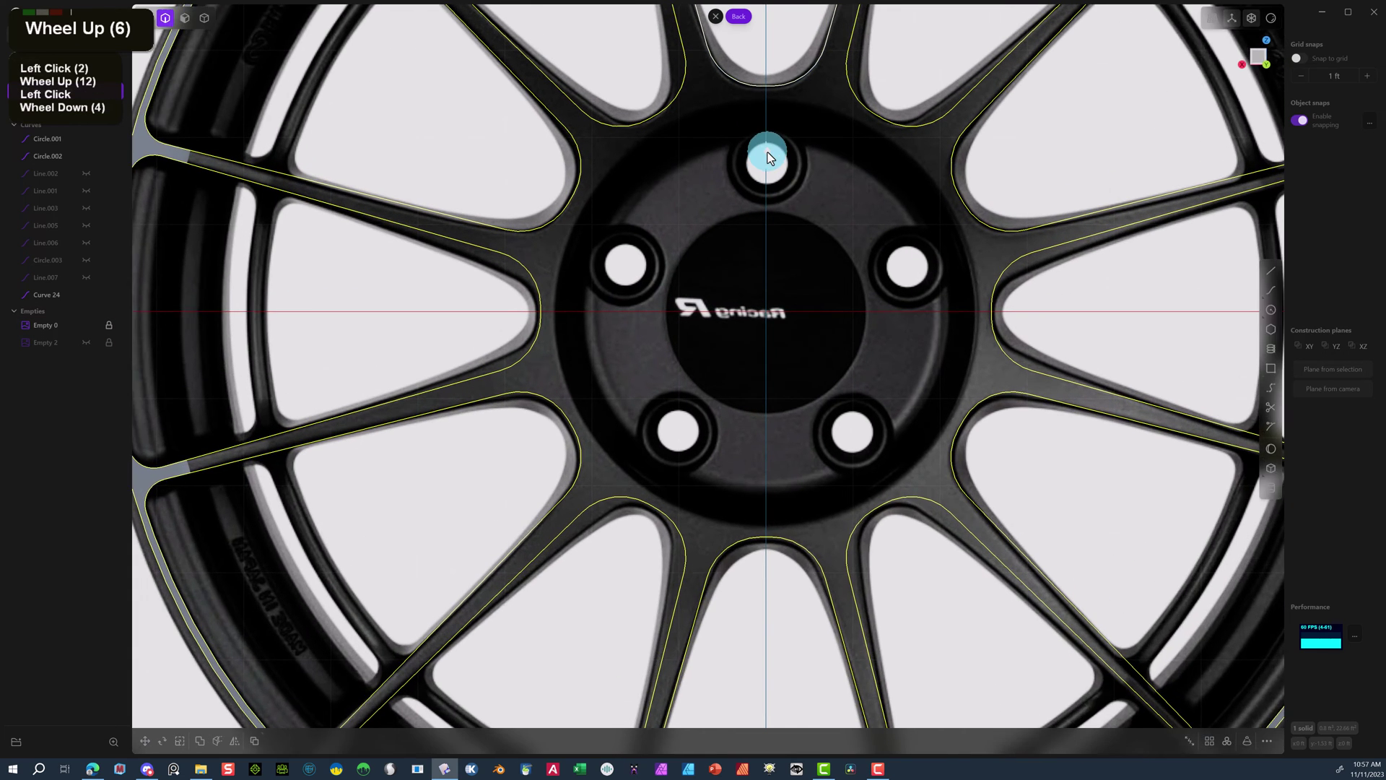
Draw a circle around the uppermost lug hole of the reference image, hide Curve 24 and select the new circle.
left_click(1272, 331)
left_click(1275, 310)
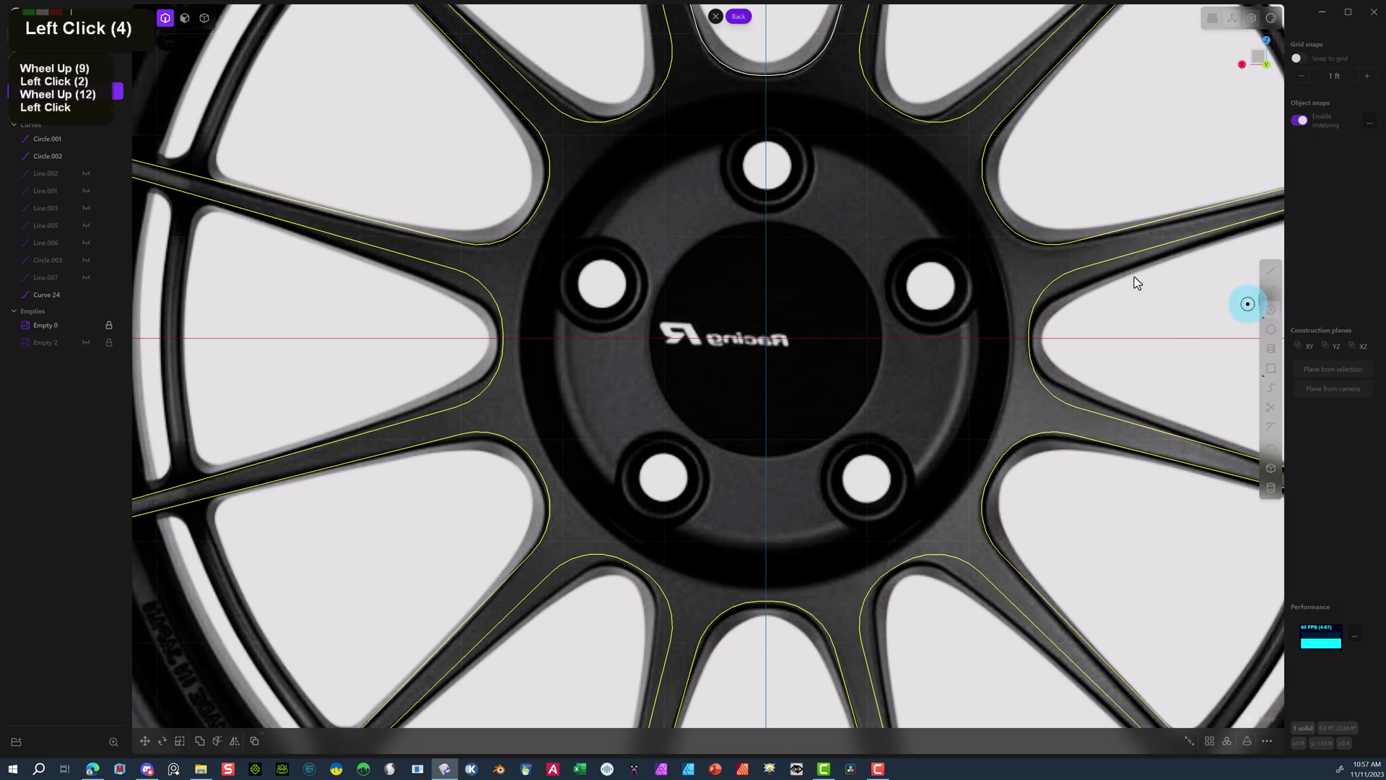
scroll(771, 159, "up", 15)
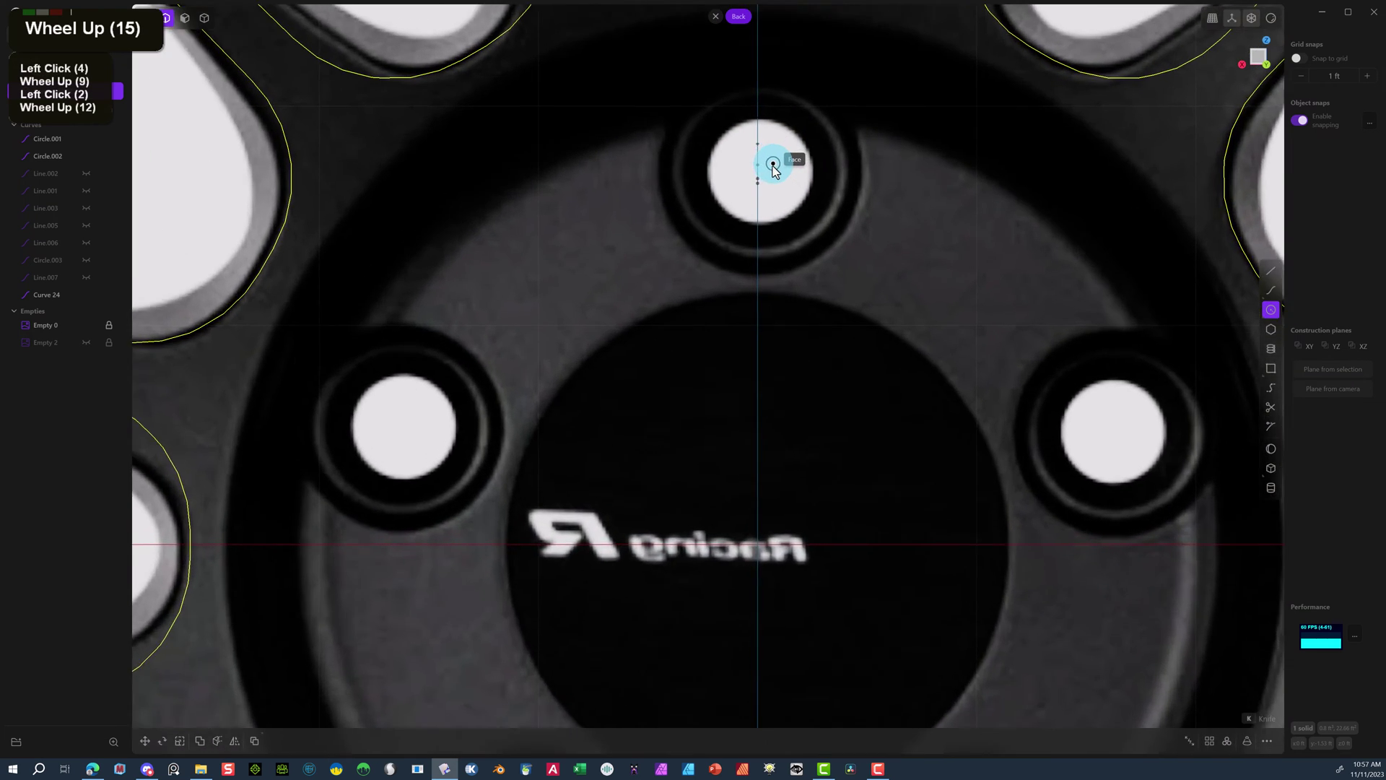
scroll(772, 166, "up", 15)
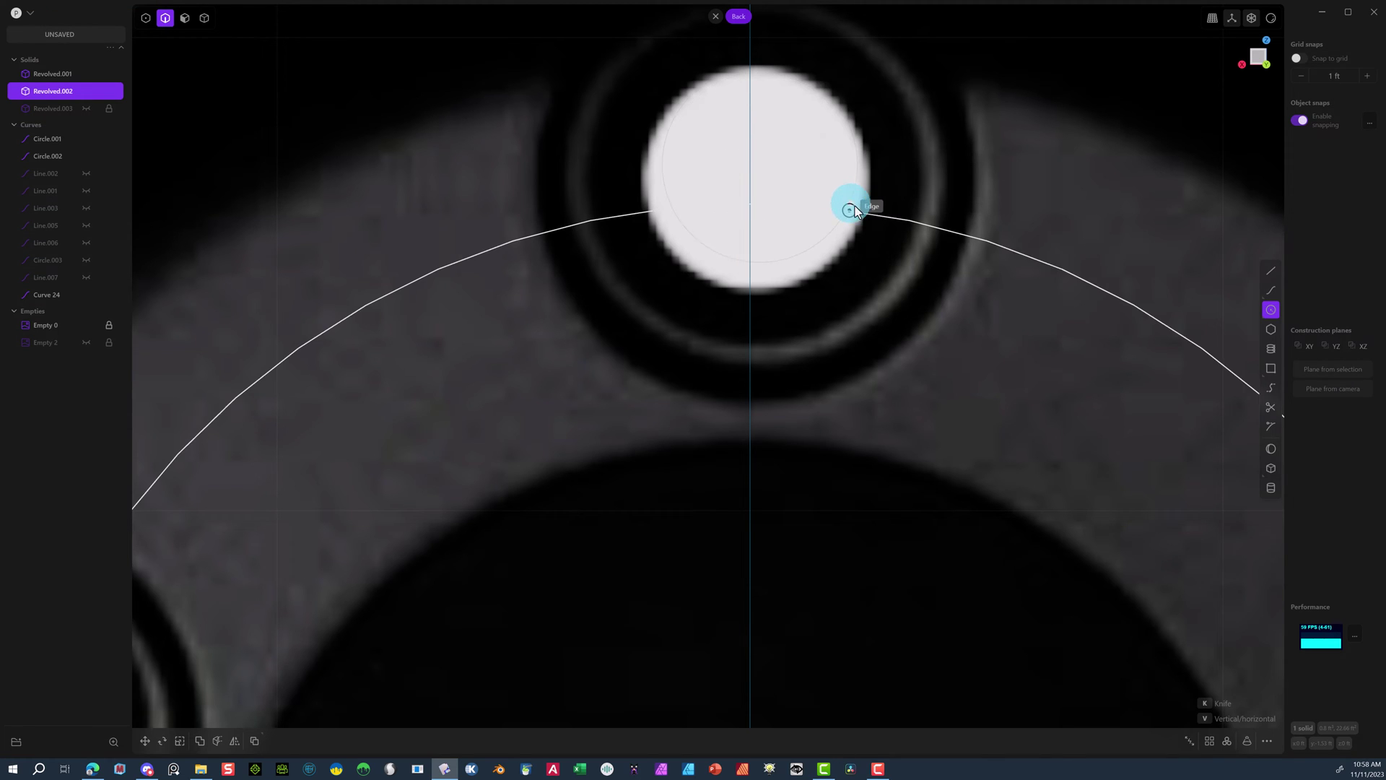
left_click(874, 210)
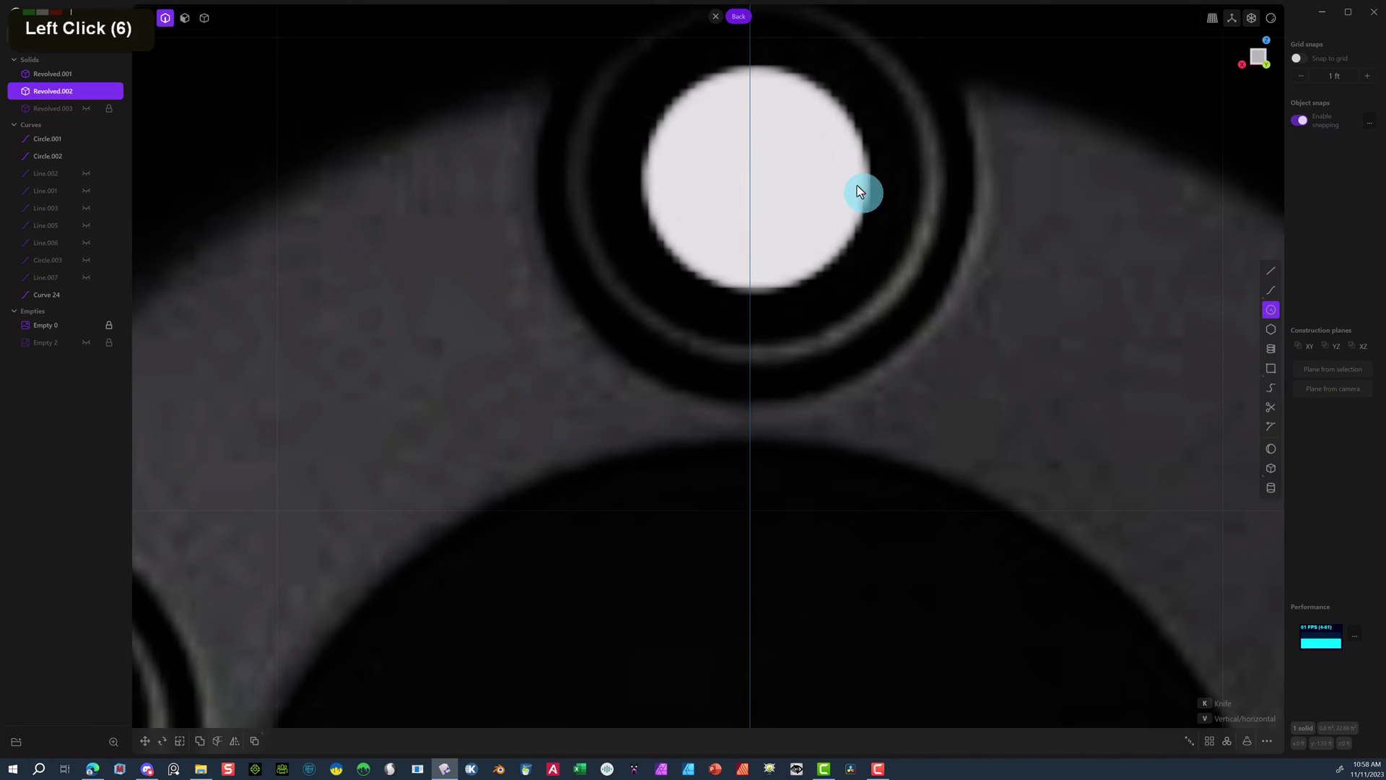
left_click(62, 102)
left_click(49, 273)
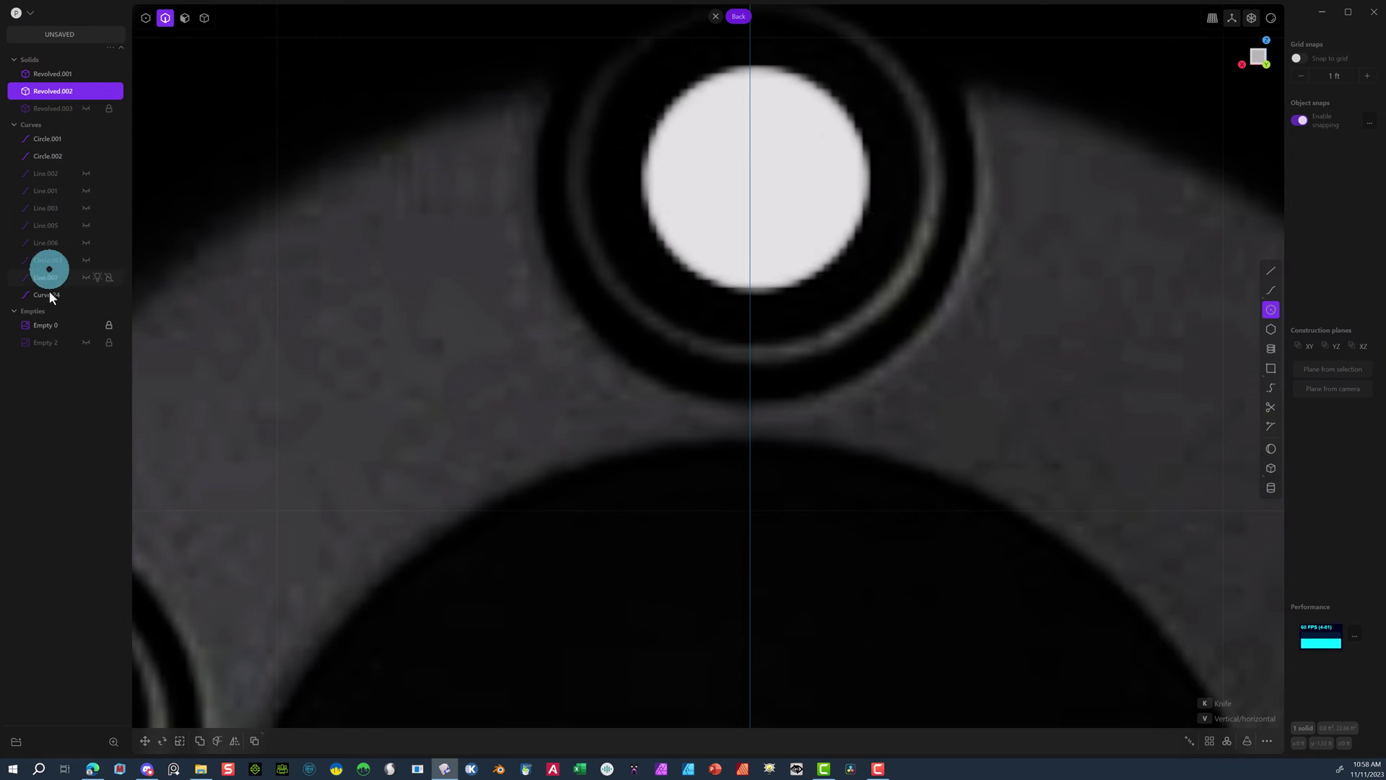
left_click(635, 143)
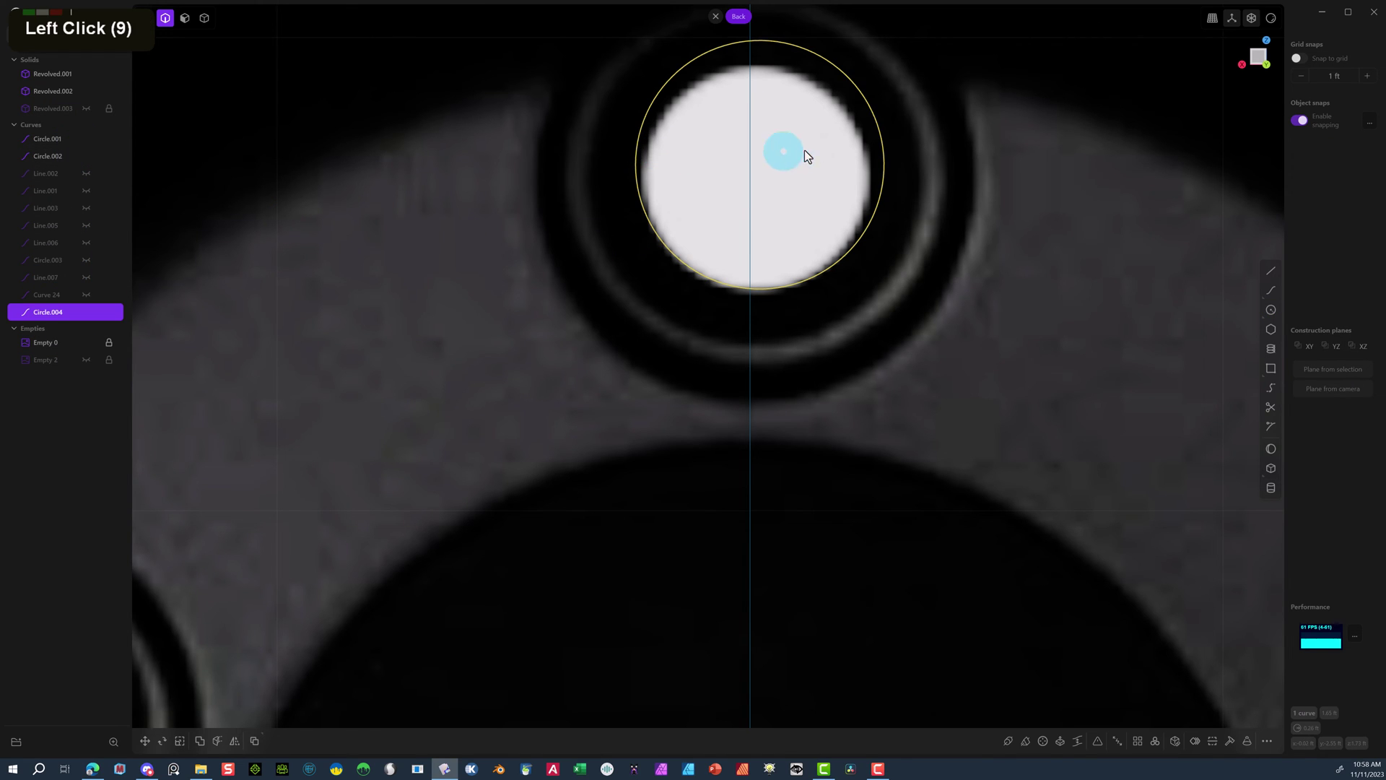
Move the lug-hole circle about 0.021 ft in X and -0.027 ft in Z to centre it on the reference hole.
key("g")
key("g")
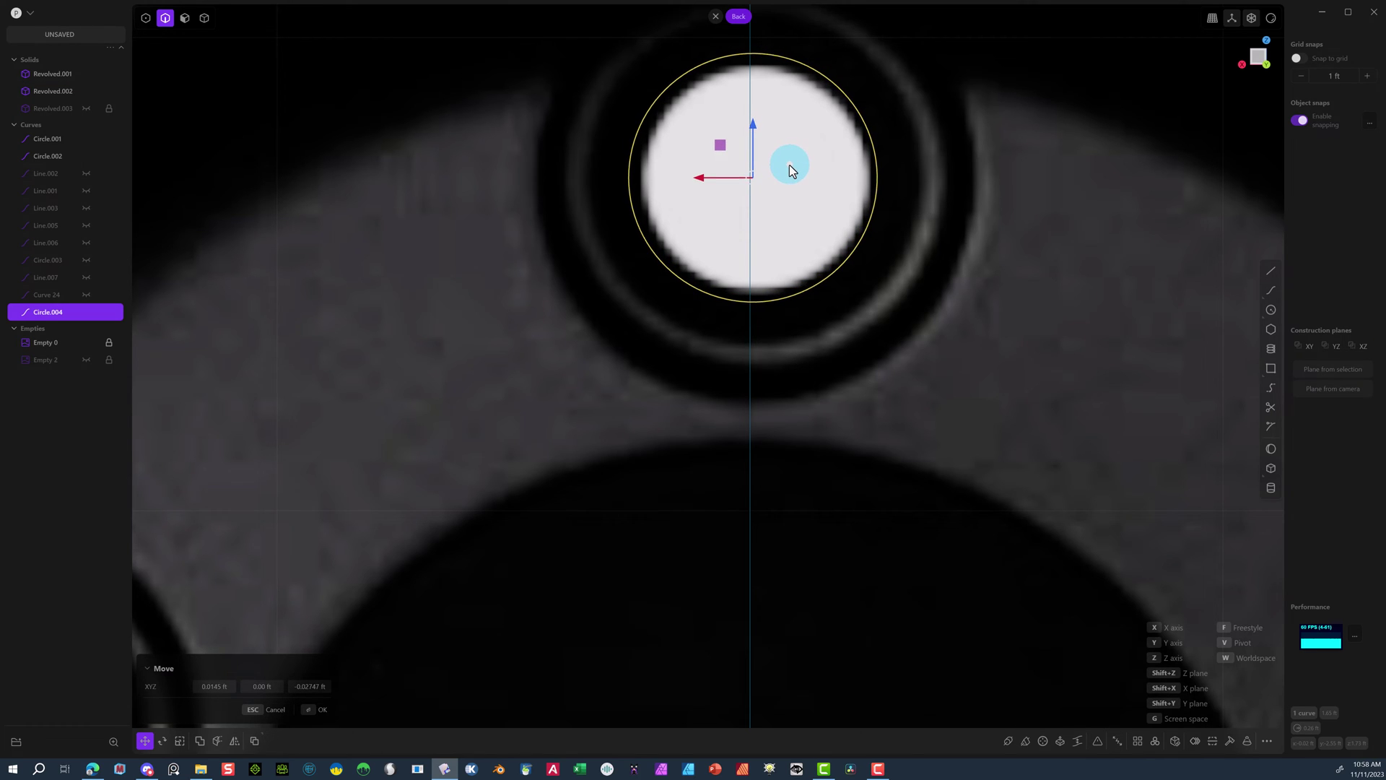
scroll(789, 170, "down", 11)
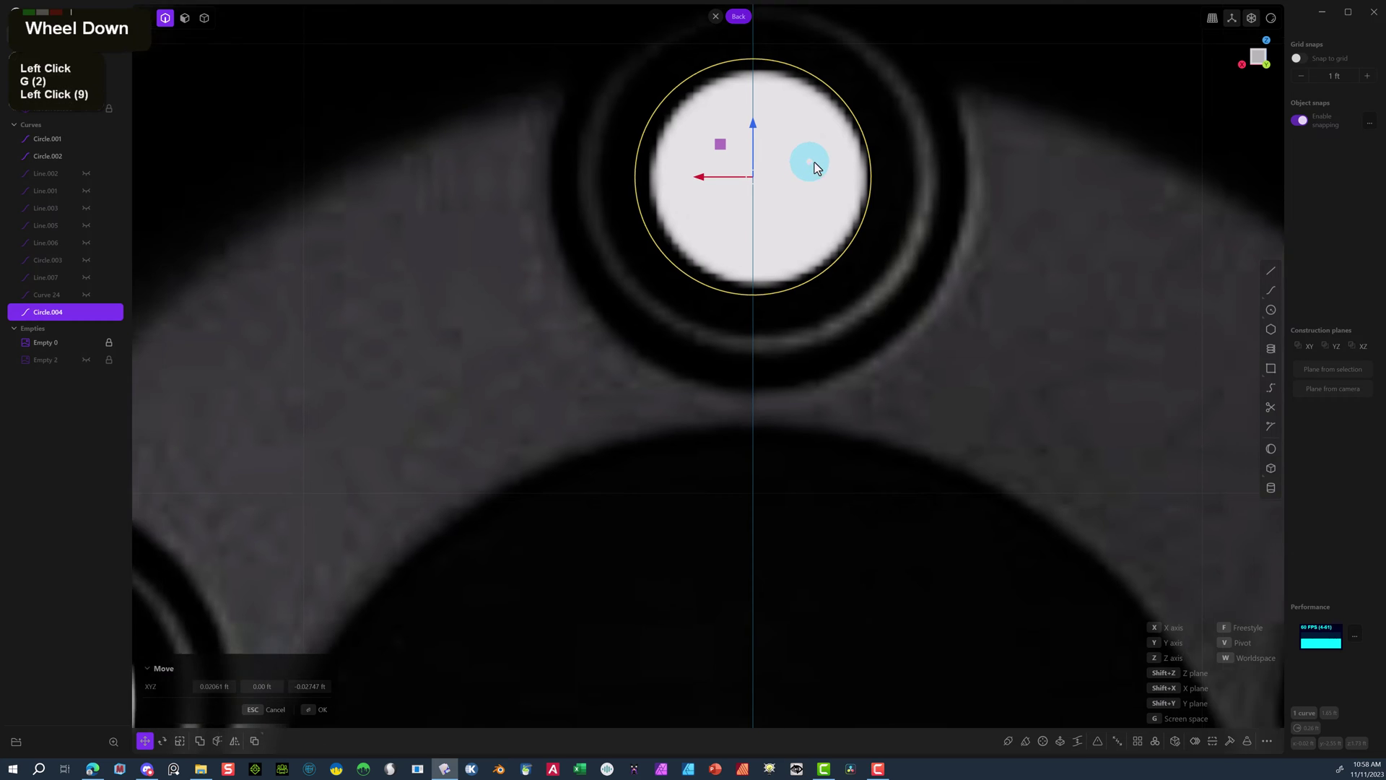
scroll(821, 156, "down", 7)
scroll(820, 137, "up", 2)
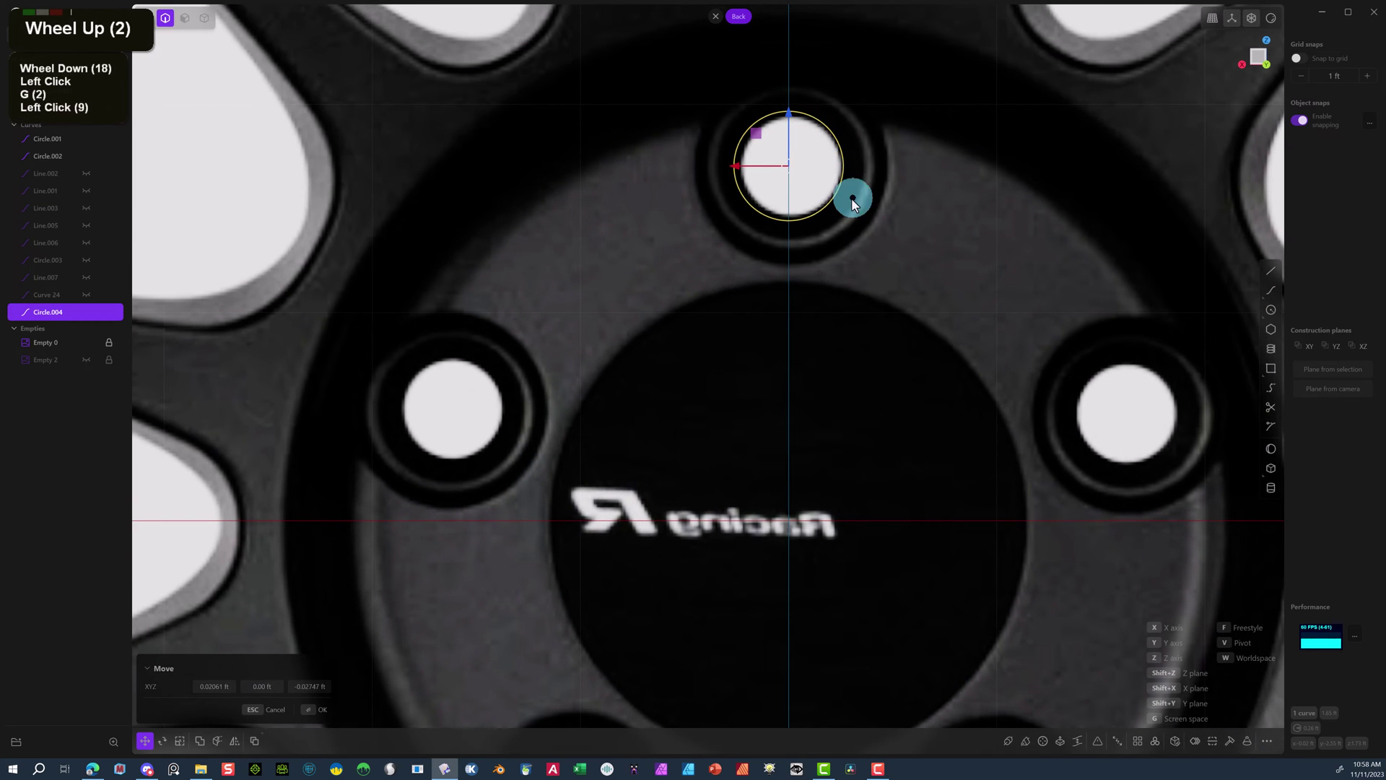
Draw a larger concentric circle around the uppermost lug hole, following its outer recess ring, and select it.
left_click(1277, 312)
left_click(1276, 312)
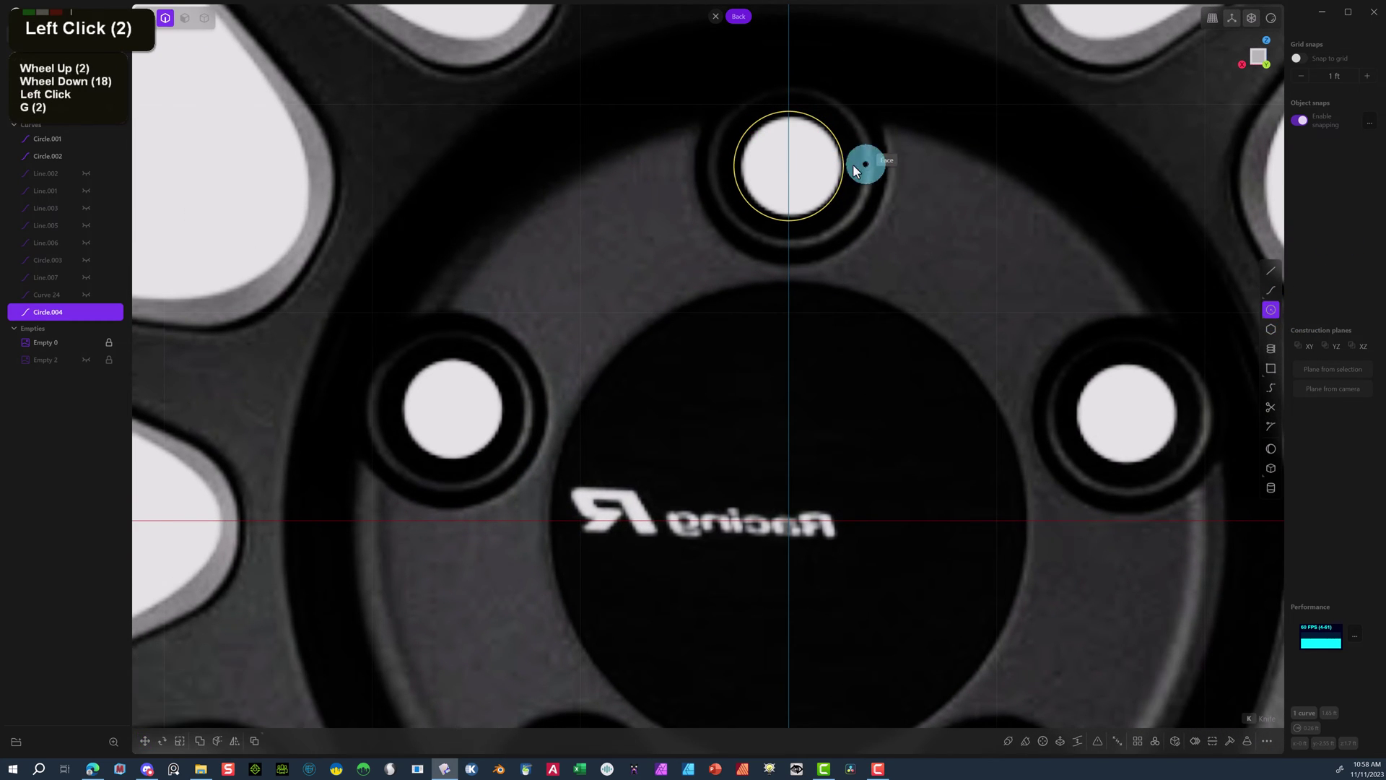
left_click(791, 163)
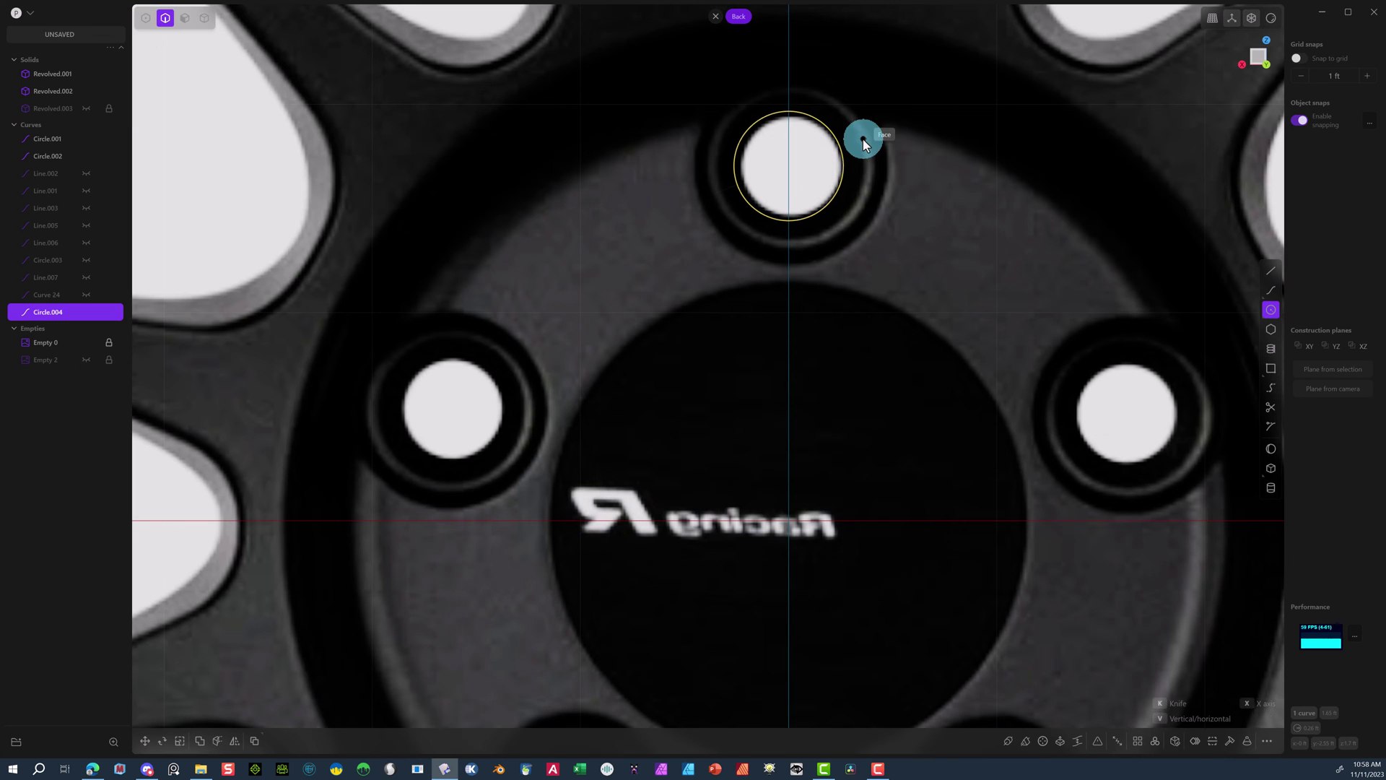
left_click(862, 141)
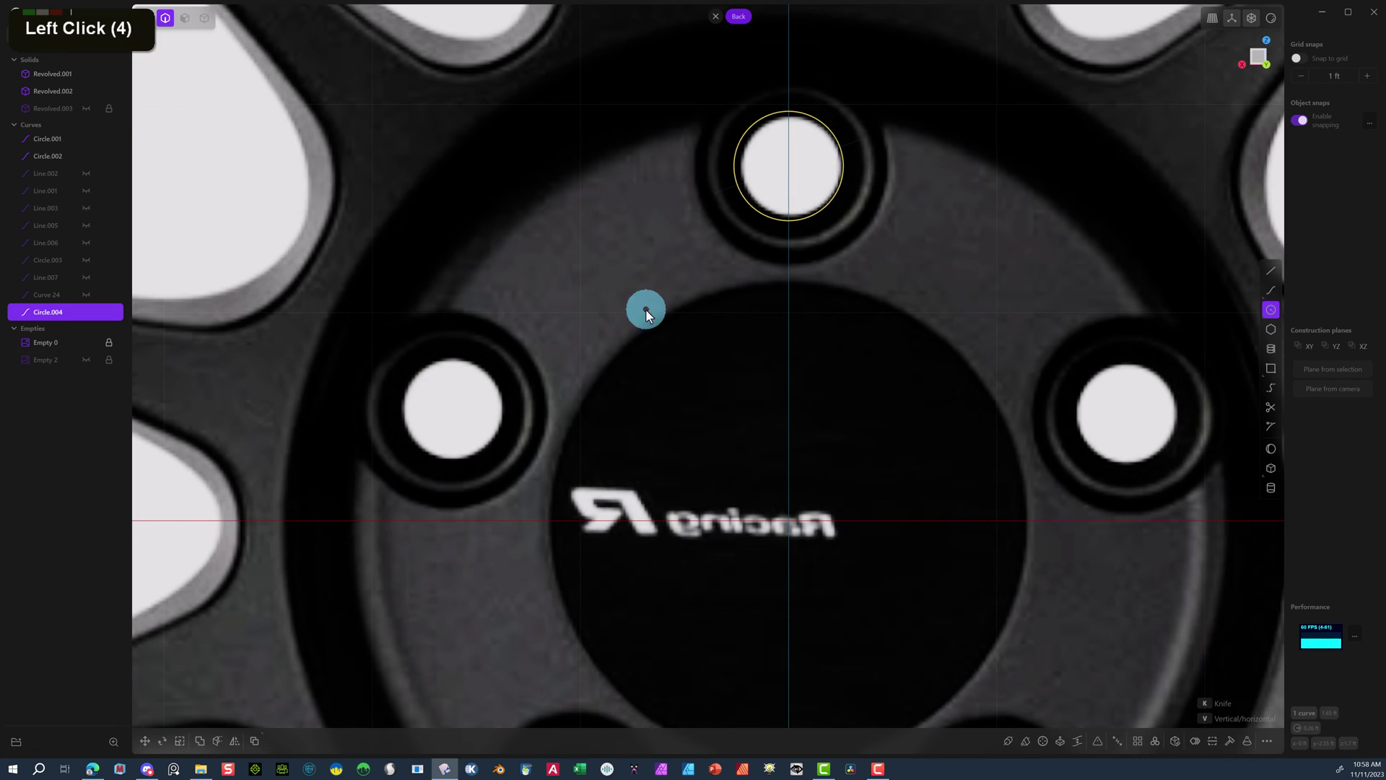
left_click(47, 297)
left_click(49, 332)
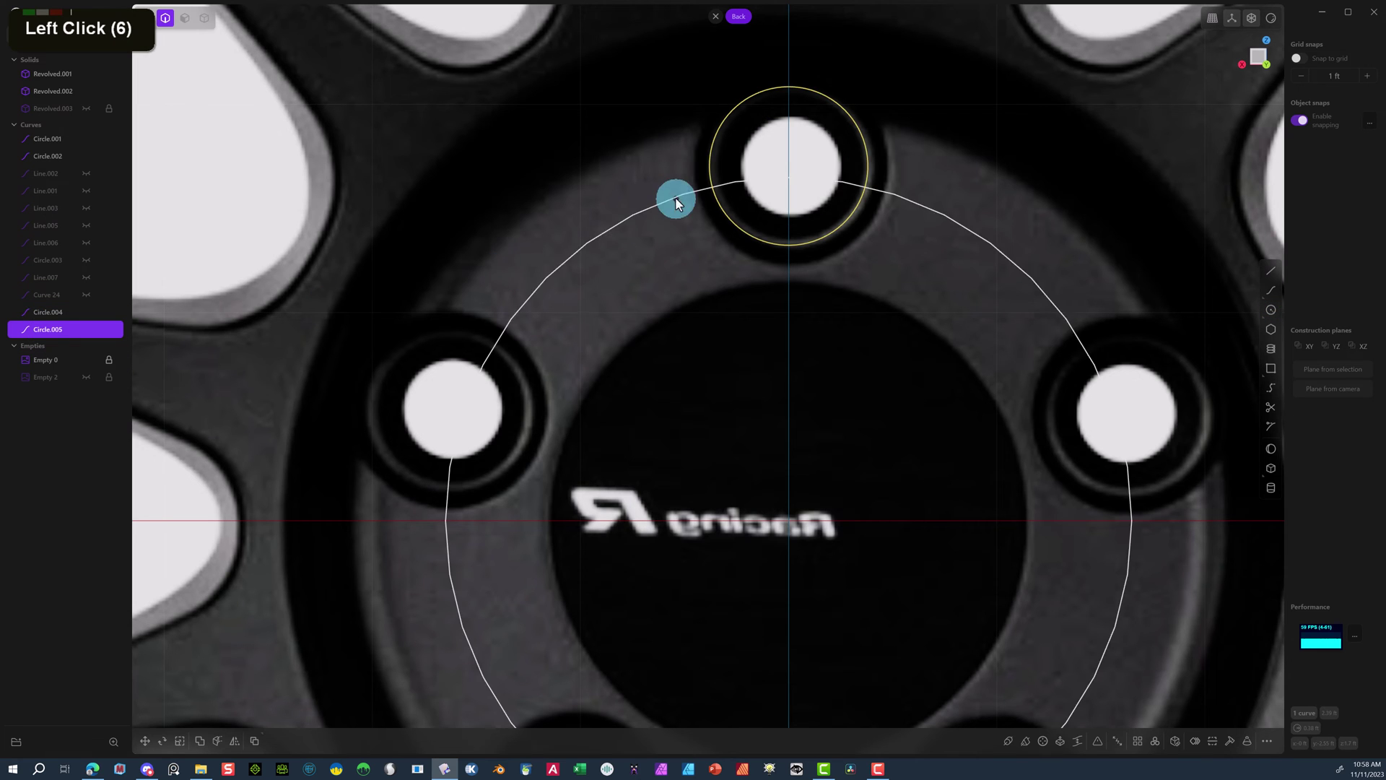
Select both concentric lug-hole circles and move them about 5.56 ft along Y, out in front of the wheel.
scroll(790, 106, "up", 4)
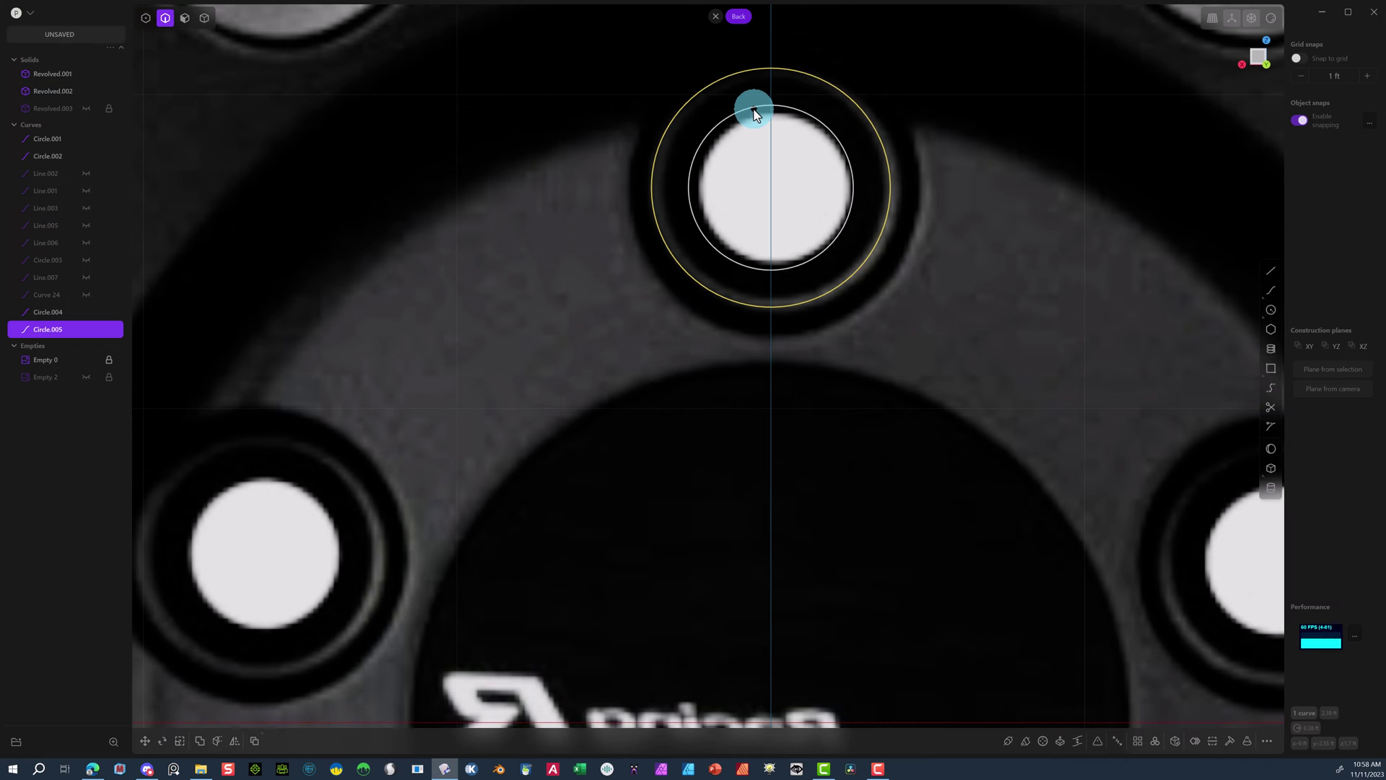
left_click(799, 105)
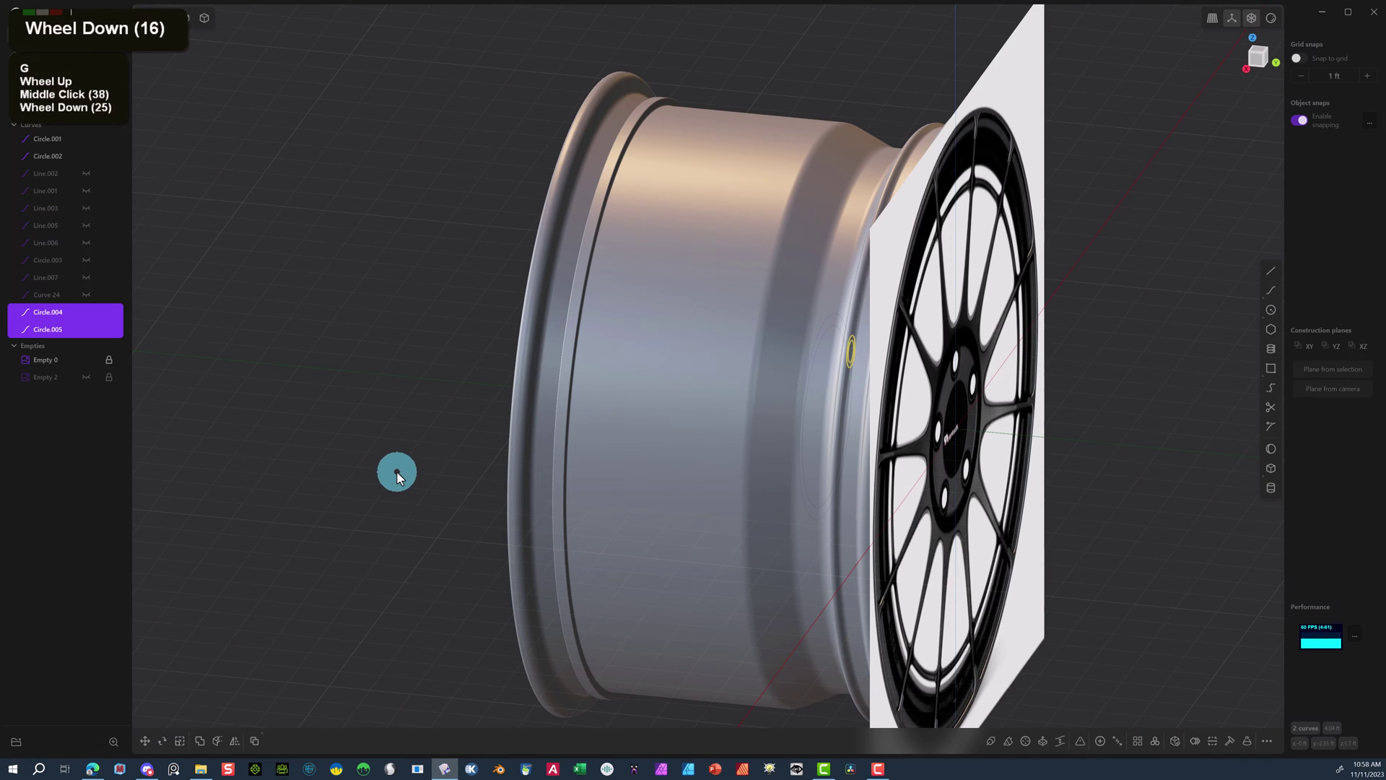
key("g")
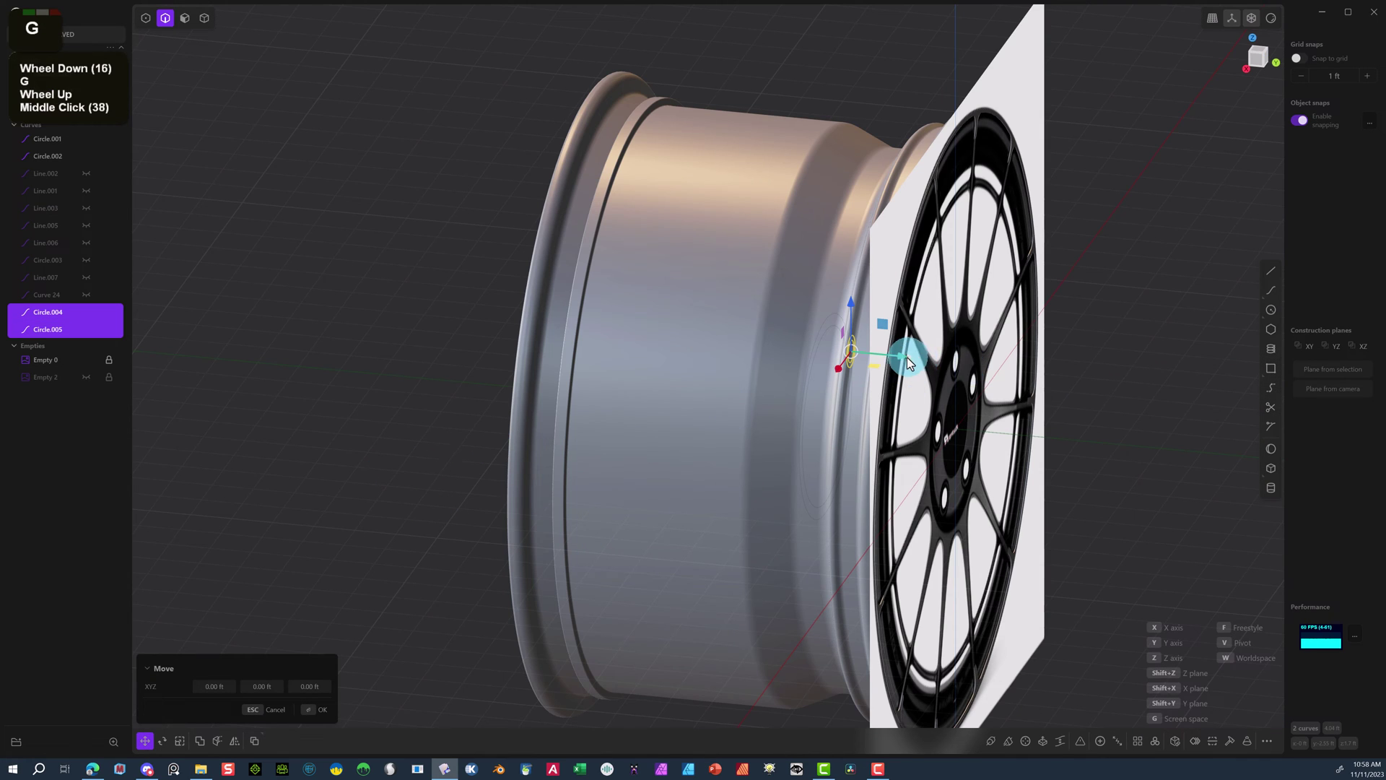
left_click_drag(906, 357, 1123, 368)
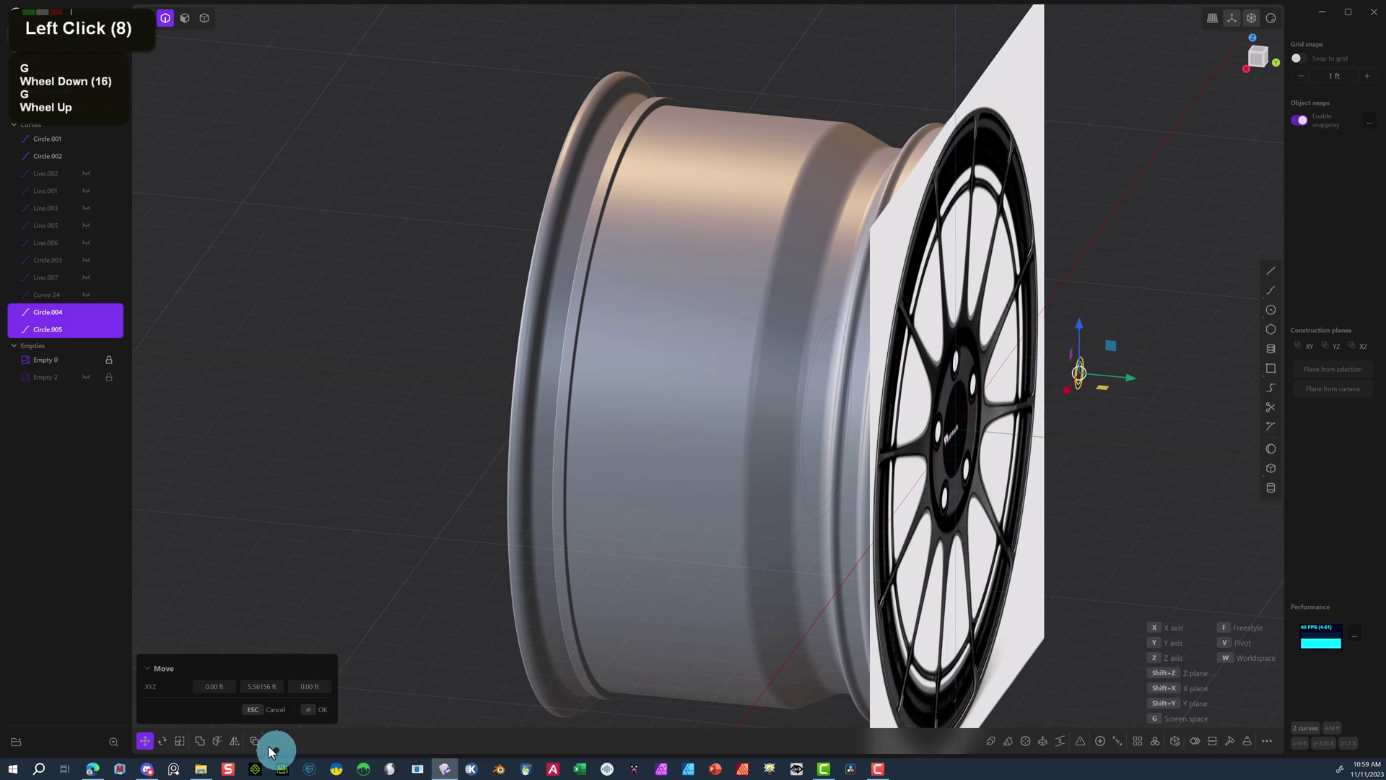
left_click(317, 709)
left_click(380, 461)
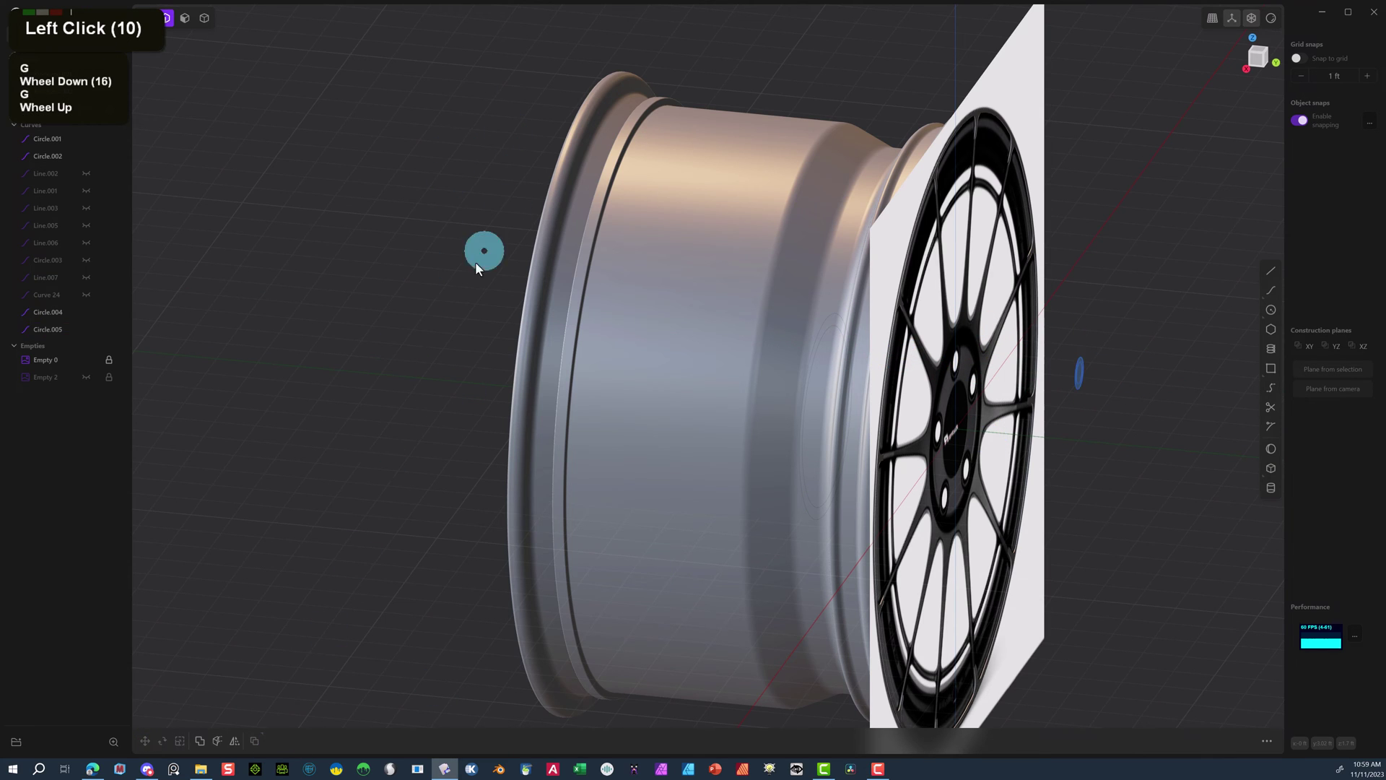
Hide the Empty 0 reference image.
left_click(85, 377)
scroll(936, 290, "up", 3)
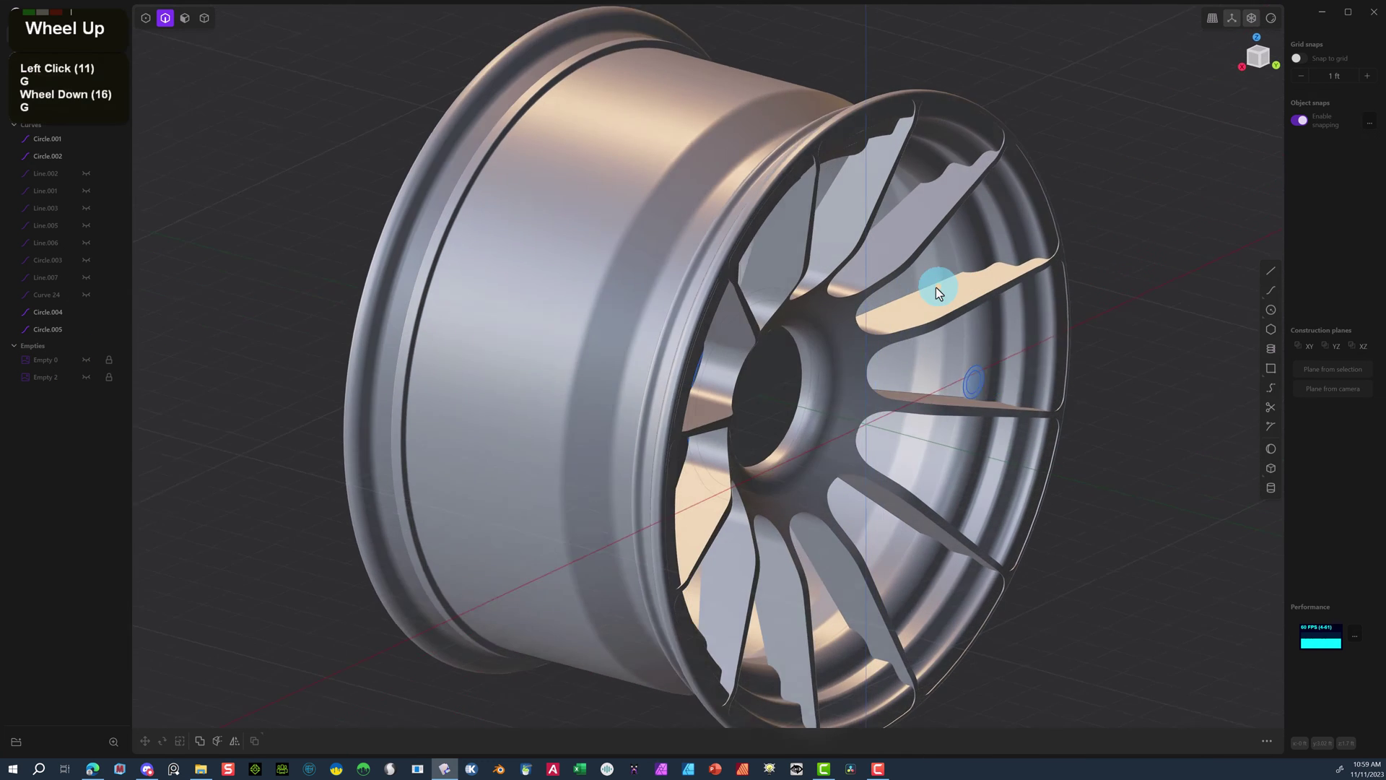
middle_click_drag(935, 287, 856, 309)
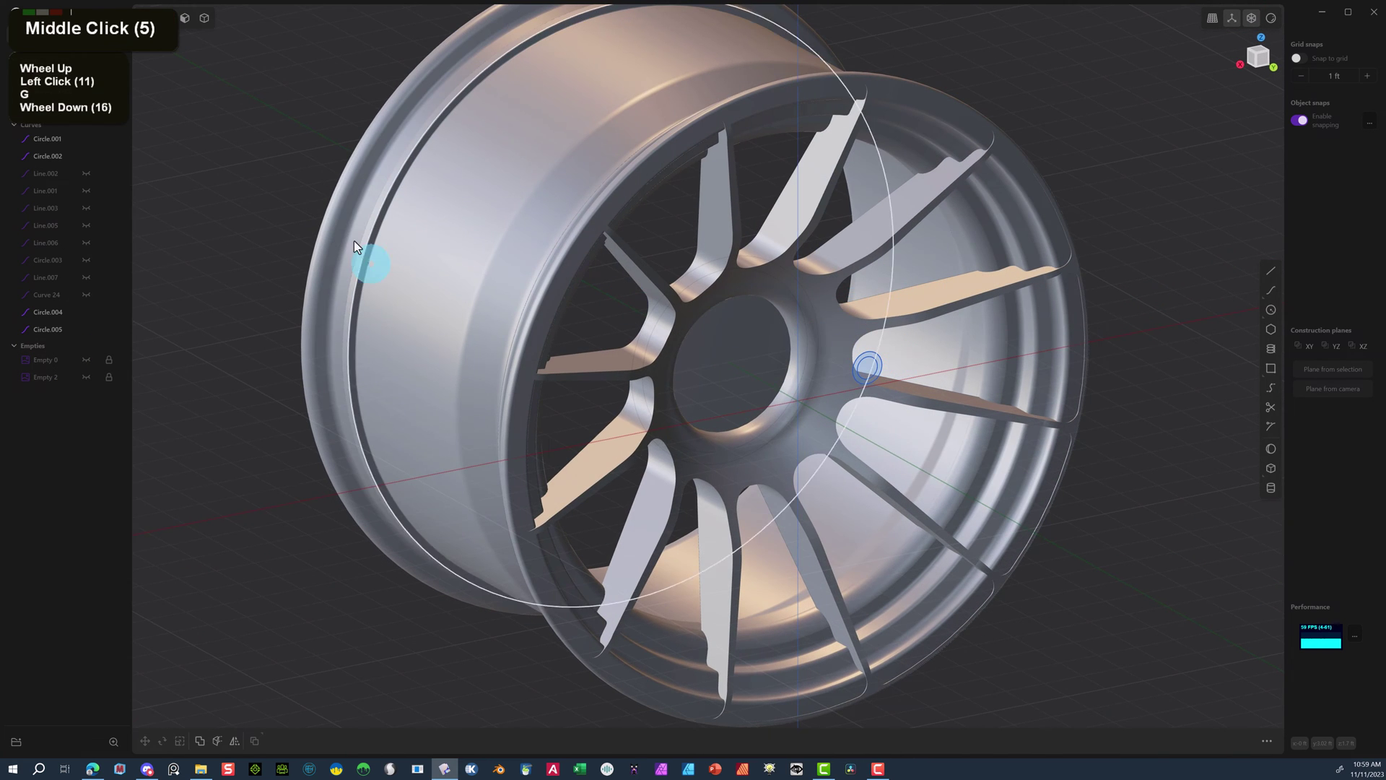
Move only the larger lug-hole circle about -4.96 ft along Y, back to the front of the hub.
left_click(260, 170)
left_click(870, 360)
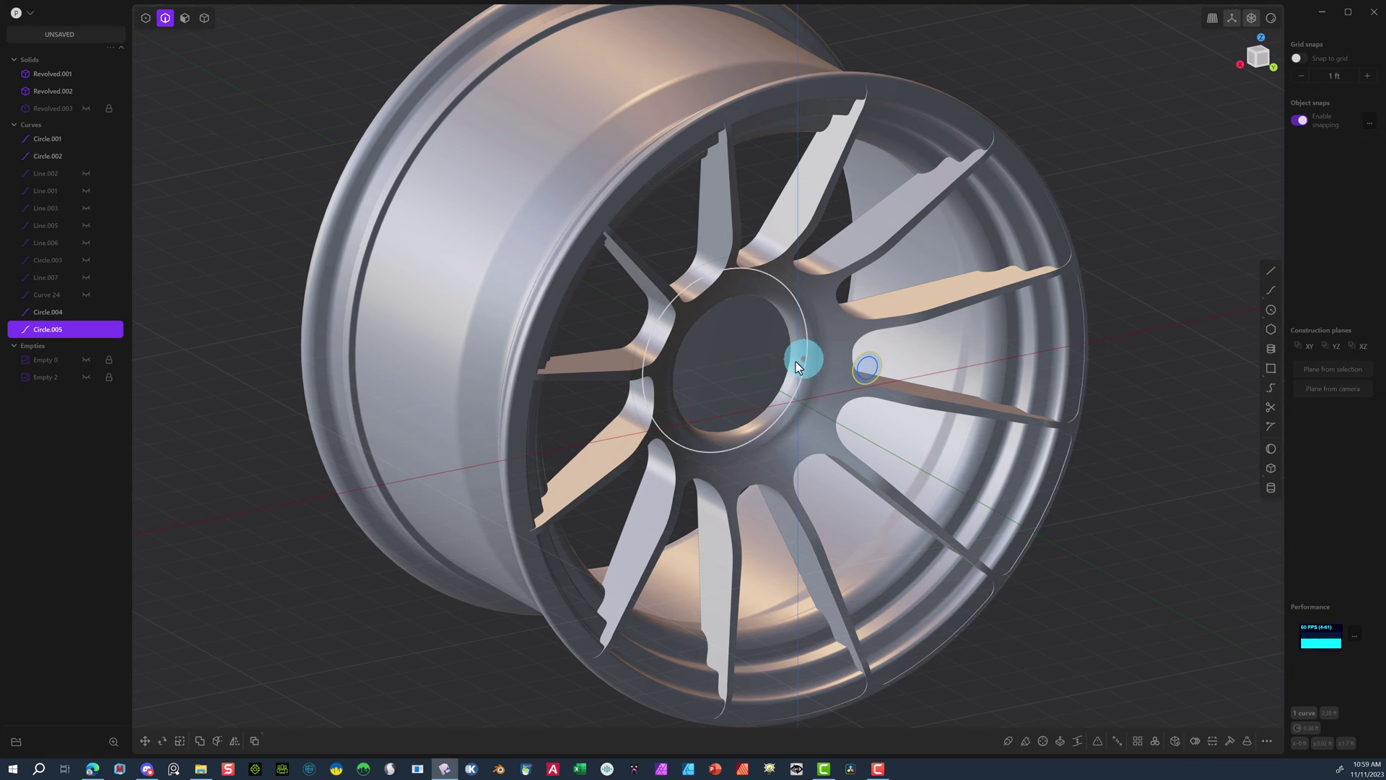
key("g")
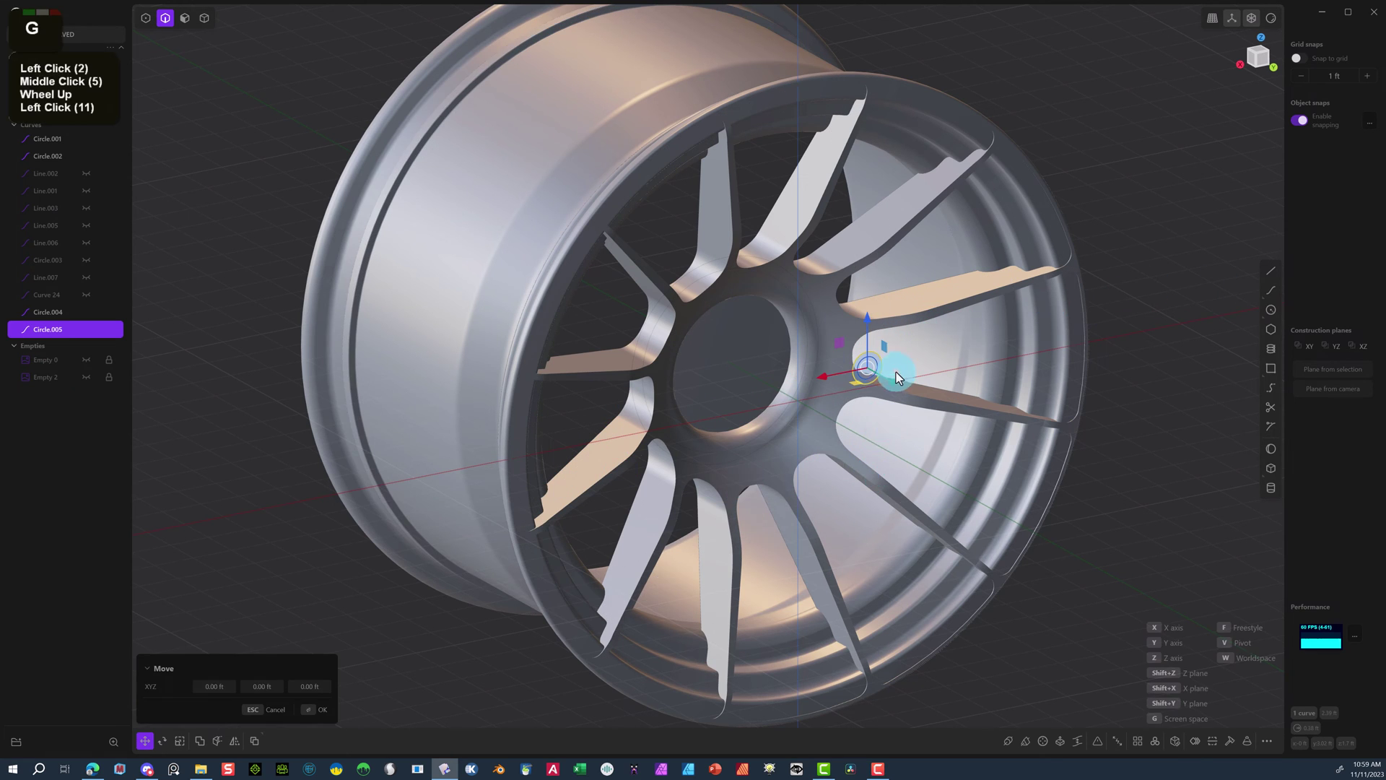
left_click_drag(891, 375, 765, 343)
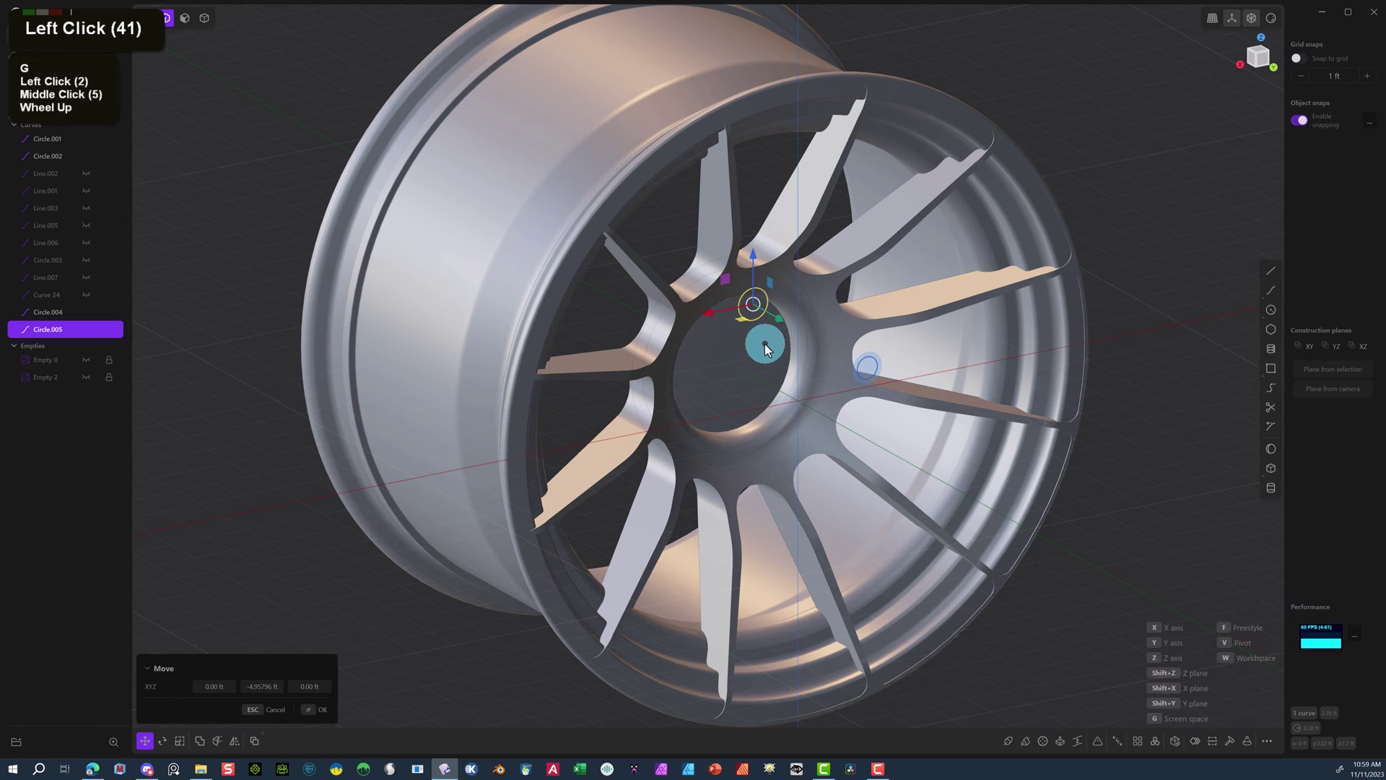
middle_click_drag(765, 344, 592, 462)
scroll(592, 462, "up", 1)
left_click(312, 709)
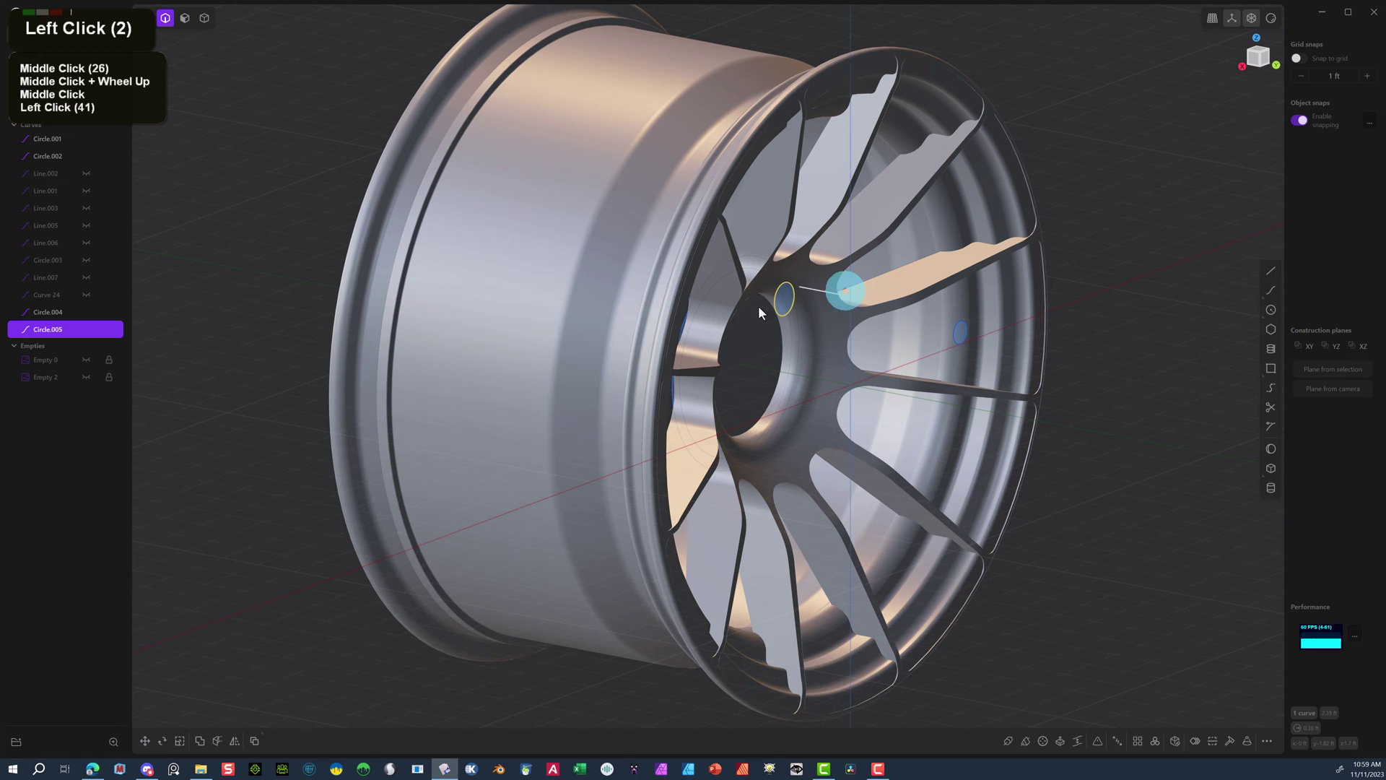
Extrude the larger lug-hole circle's region about 1.377 ft into the hub as a separate cylinder.
left_click(996, 265)
key("e")
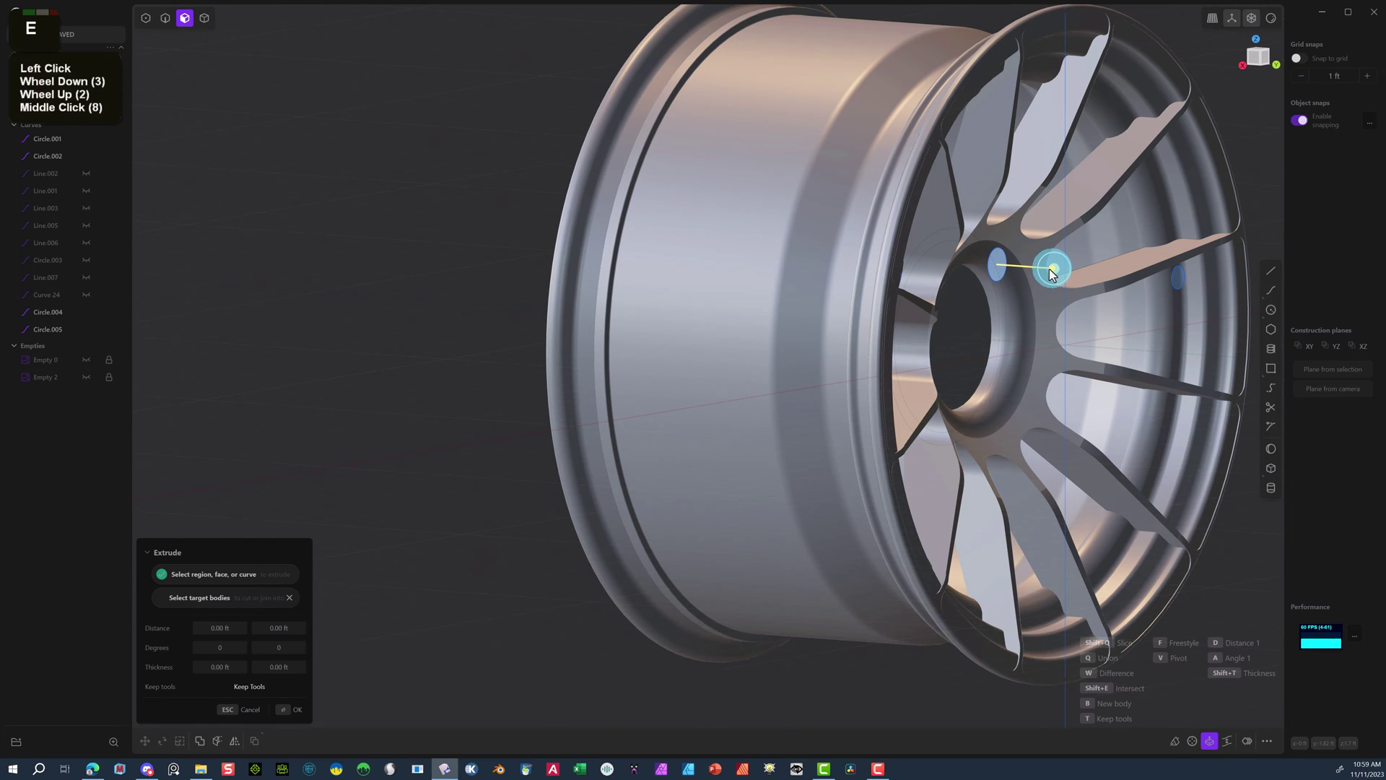
left_click(1050, 273)
left_click(1047, 277)
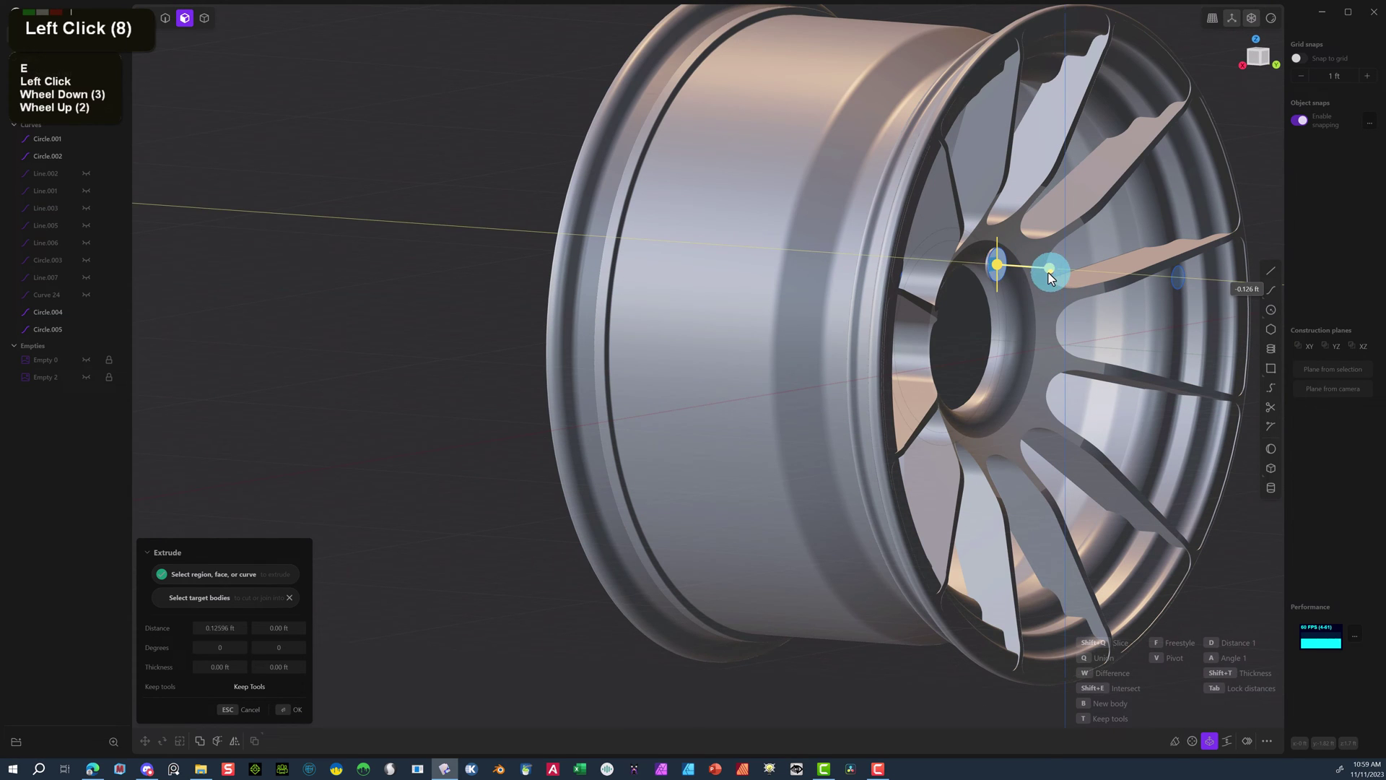
left_click(1003, 277)
middle_click_drag(674, 279, 717, 255)
scroll(665, 263, "up", 1)
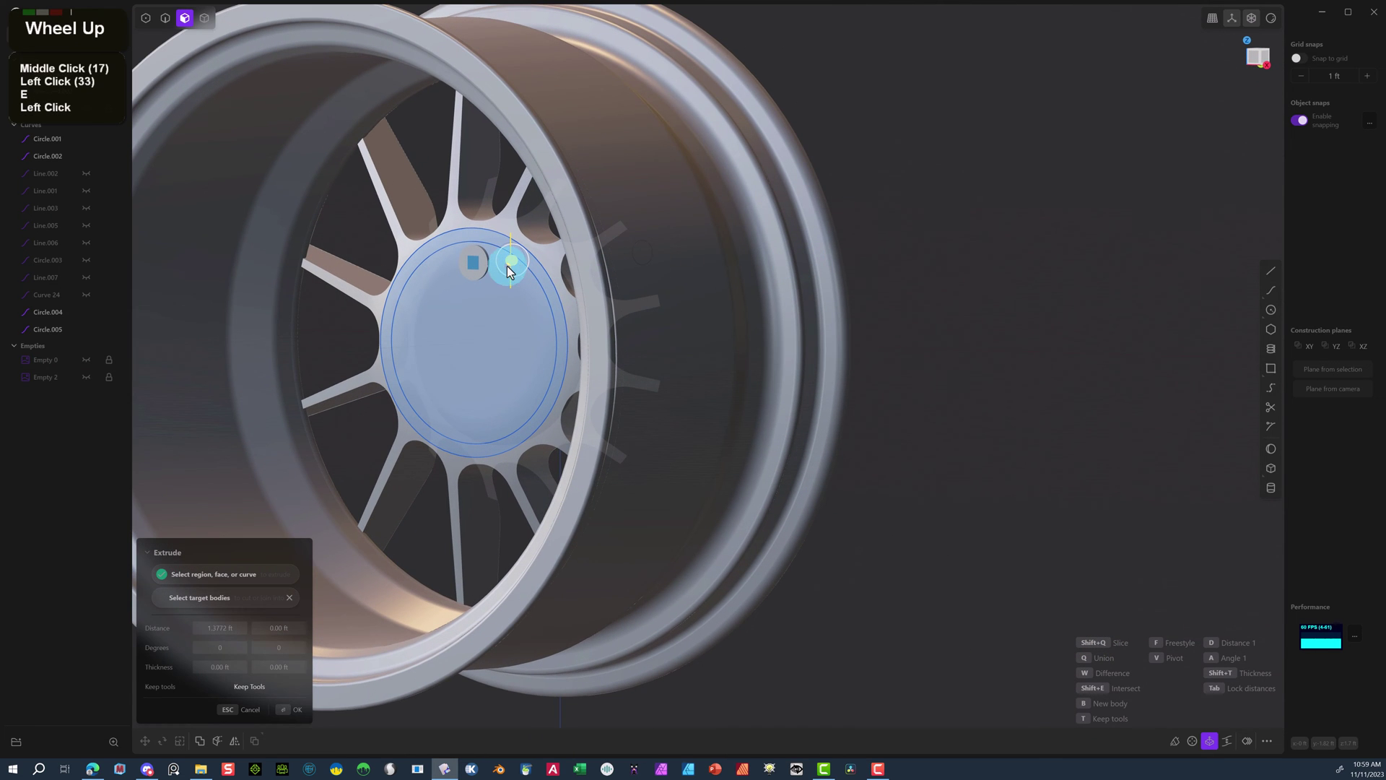
middle_click_drag(496, 261, 448, 279)
scroll(384, 282, "up", 1)
scroll(429, 282, "down", 1)
scroll(621, 231, "up", 2)
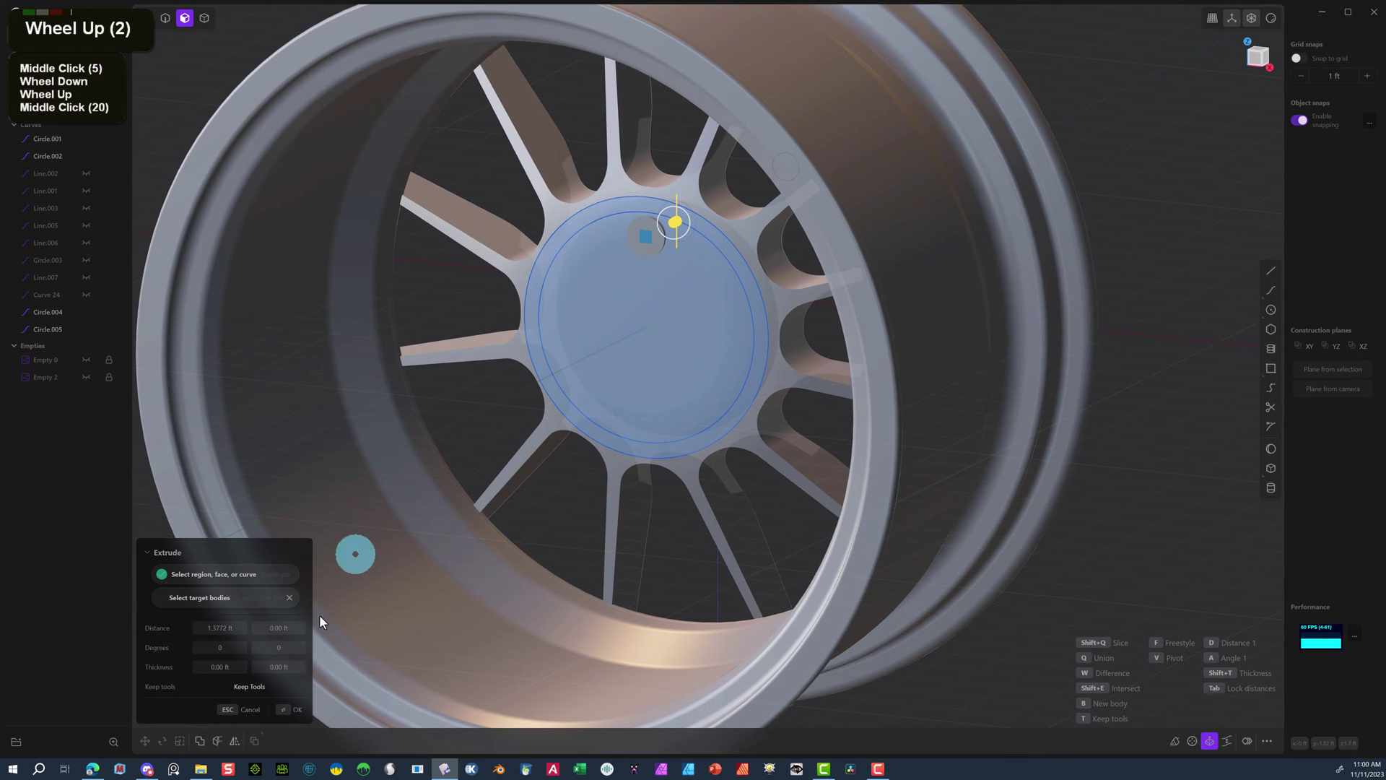
left_click(286, 716)
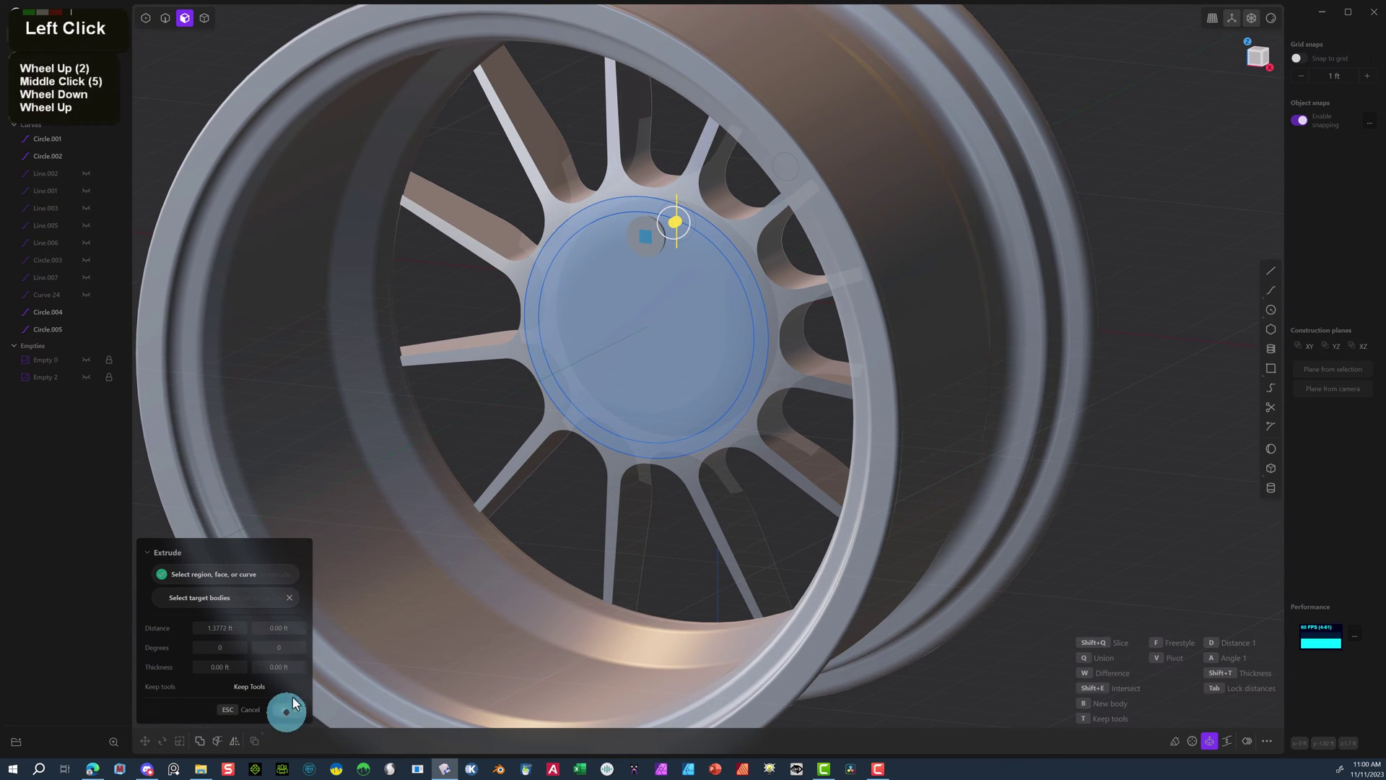
Offset the inner end face of the lug-hole cylinder by about -0.04 ft.
left_click(653, 244)
left_click_drag(629, 257, 636, 246)
middle_click_drag(1088, 159, 881, 98)
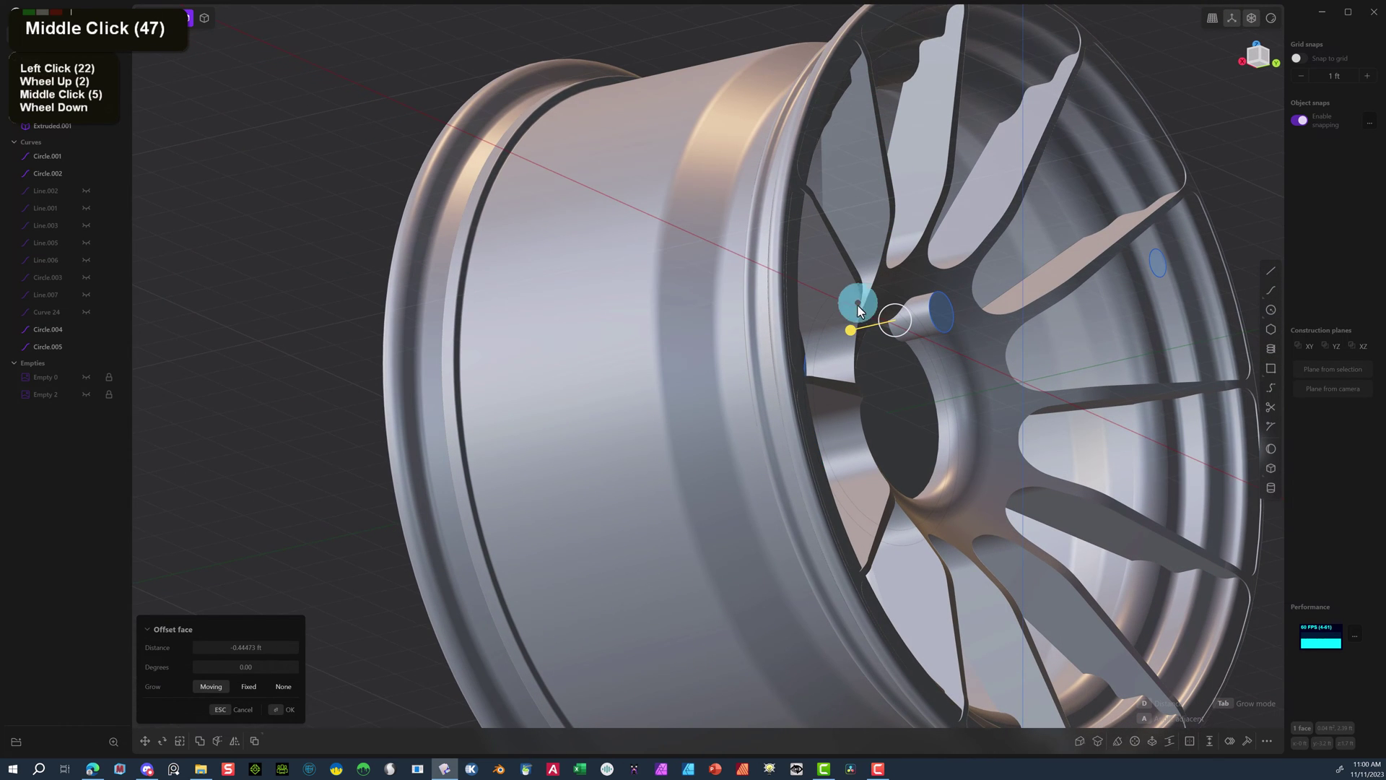
left_click_drag(849, 332, 831, 336)
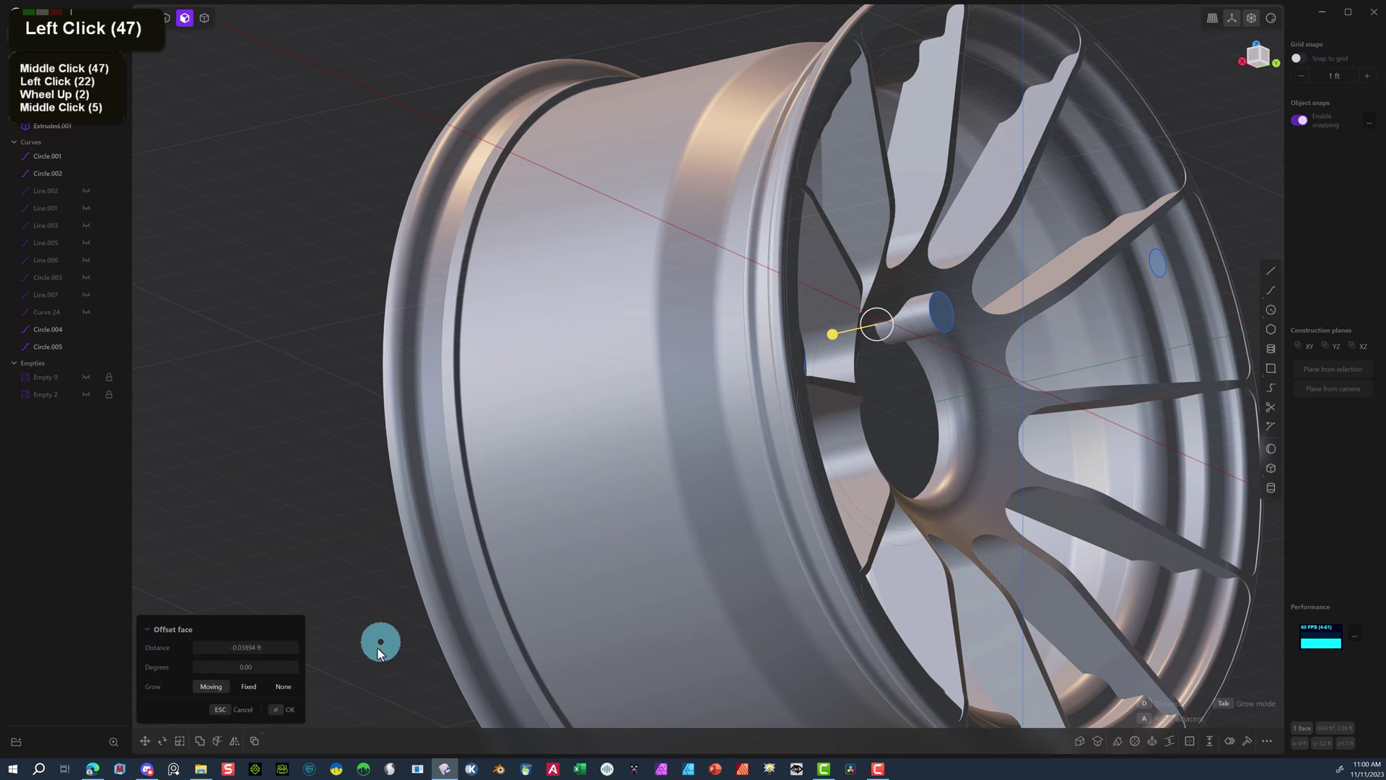
left_click(266, 710)
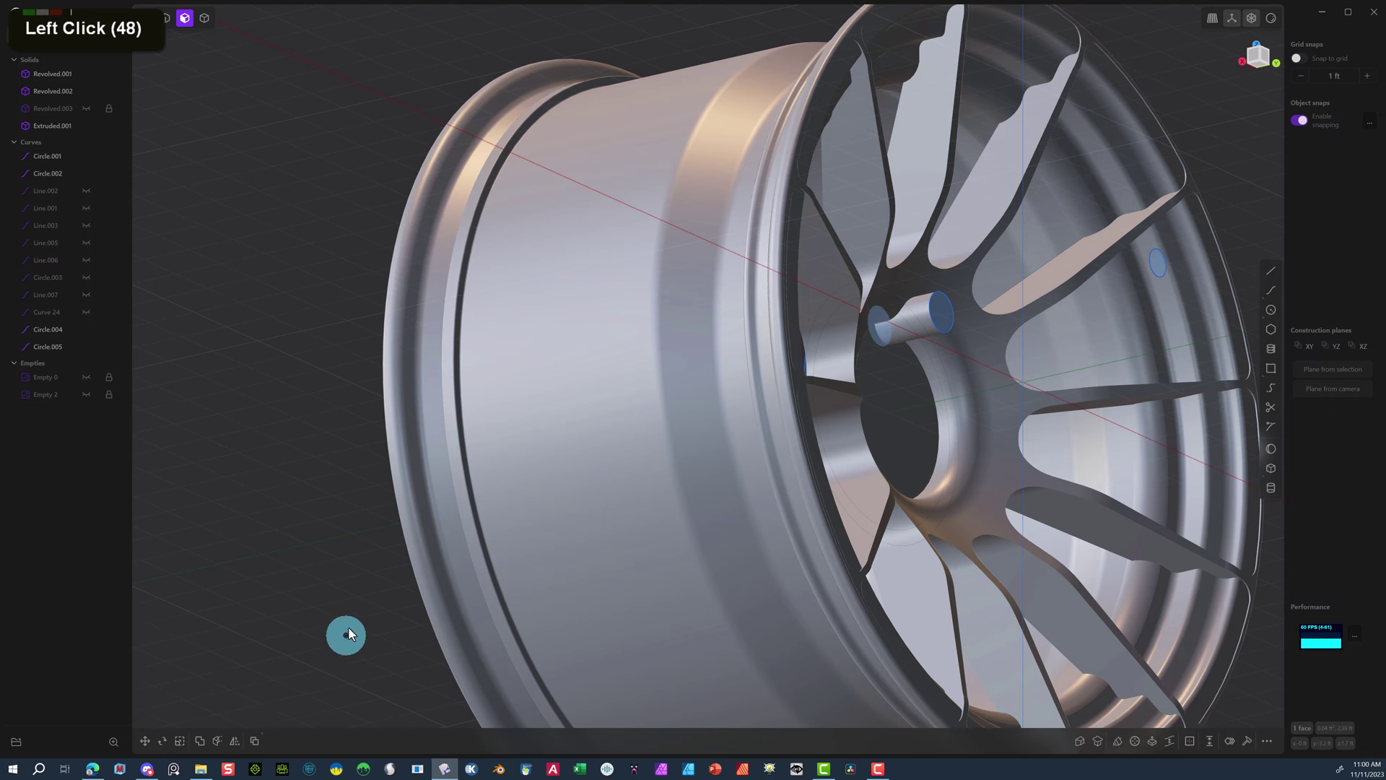
Offset the floor face of the hub recess outward by about 0.156 ft.
left_click(901, 414)
left_click(901, 414)
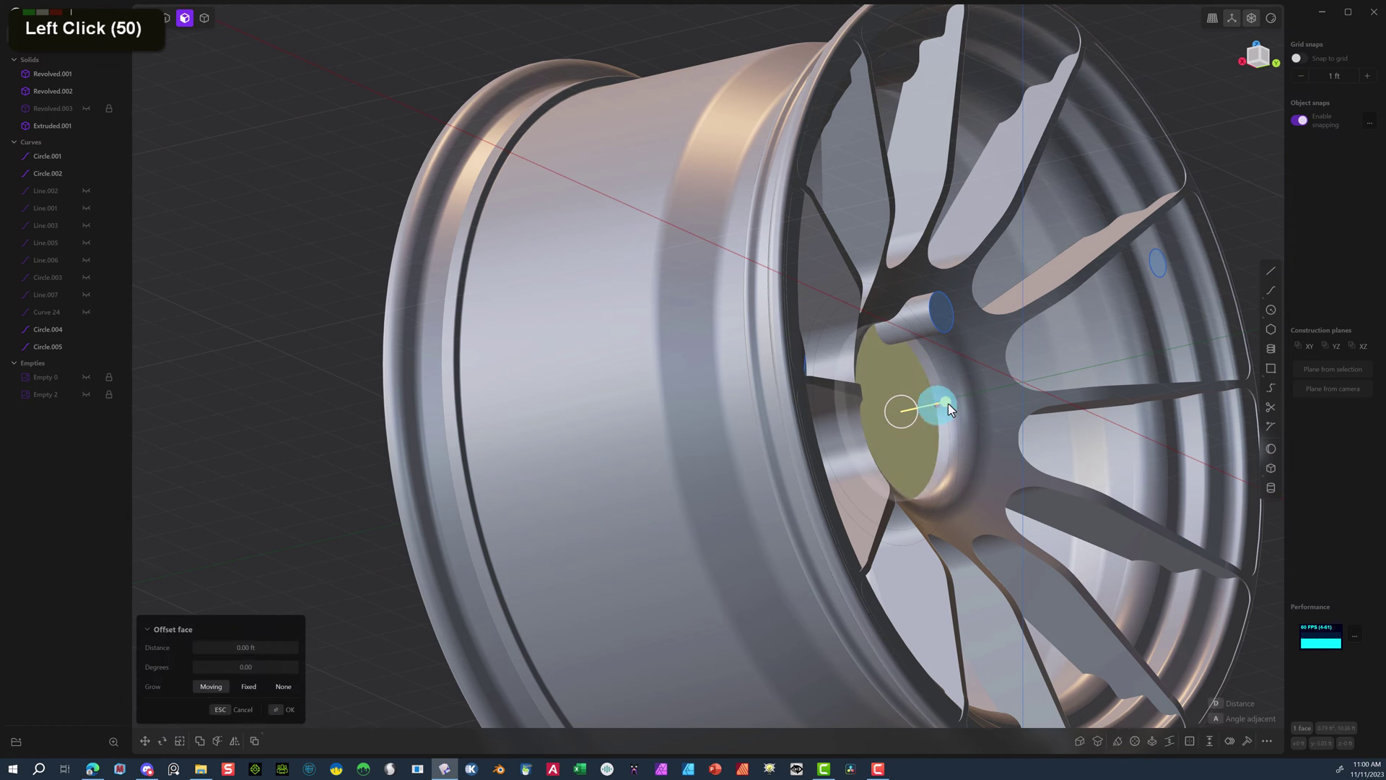
left_click_drag(944, 406, 951, 405)
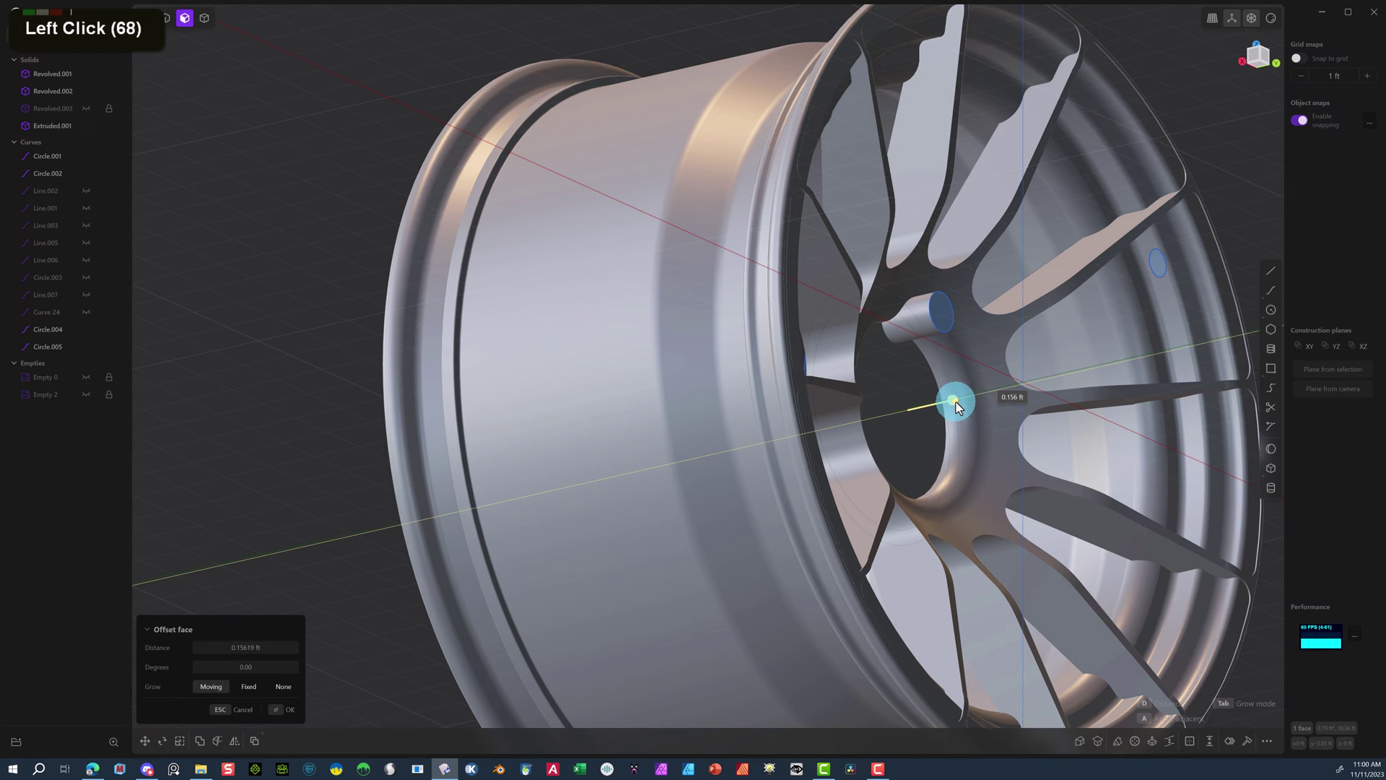
left_click(303, 708)
left_click(353, 579)
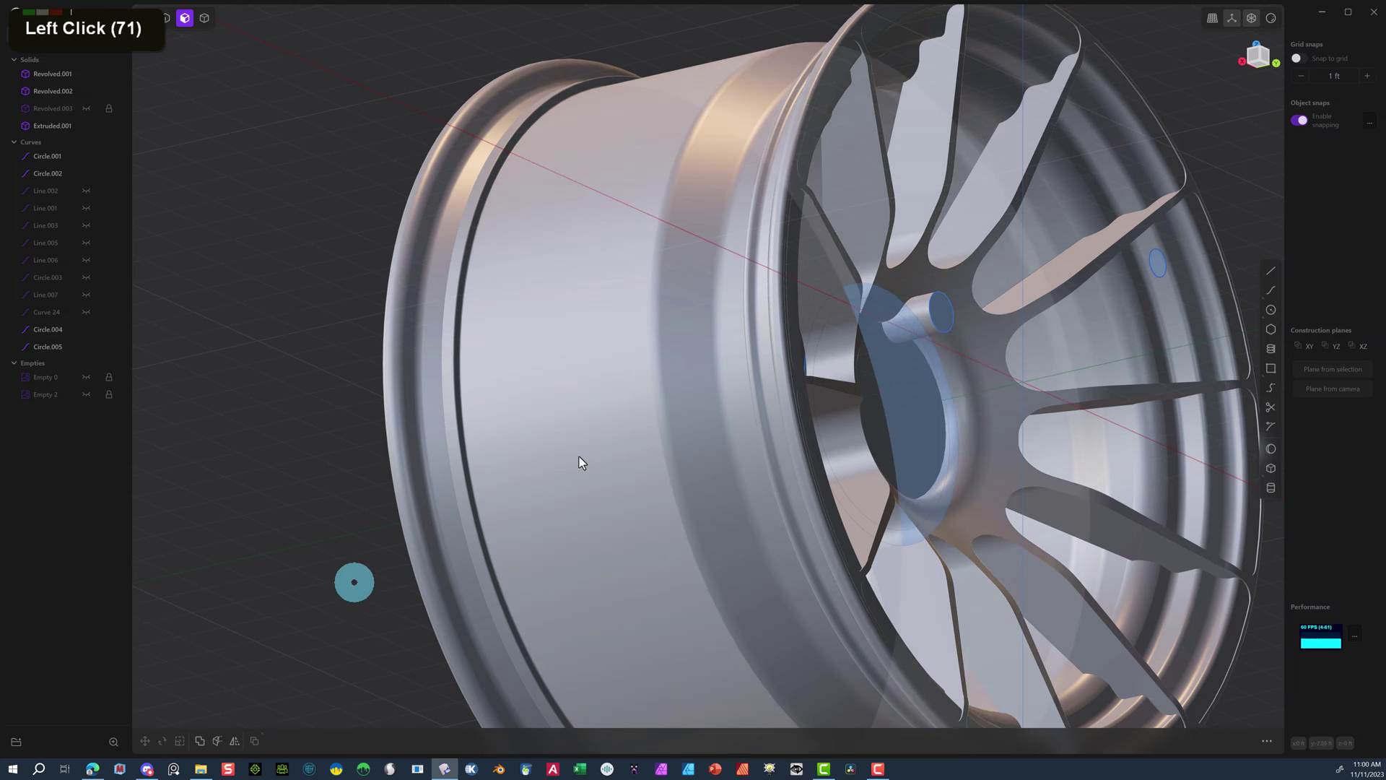
Hide the two large construction circles around the hub, Circle.002 and Circle.001.
left_click(173, 18)
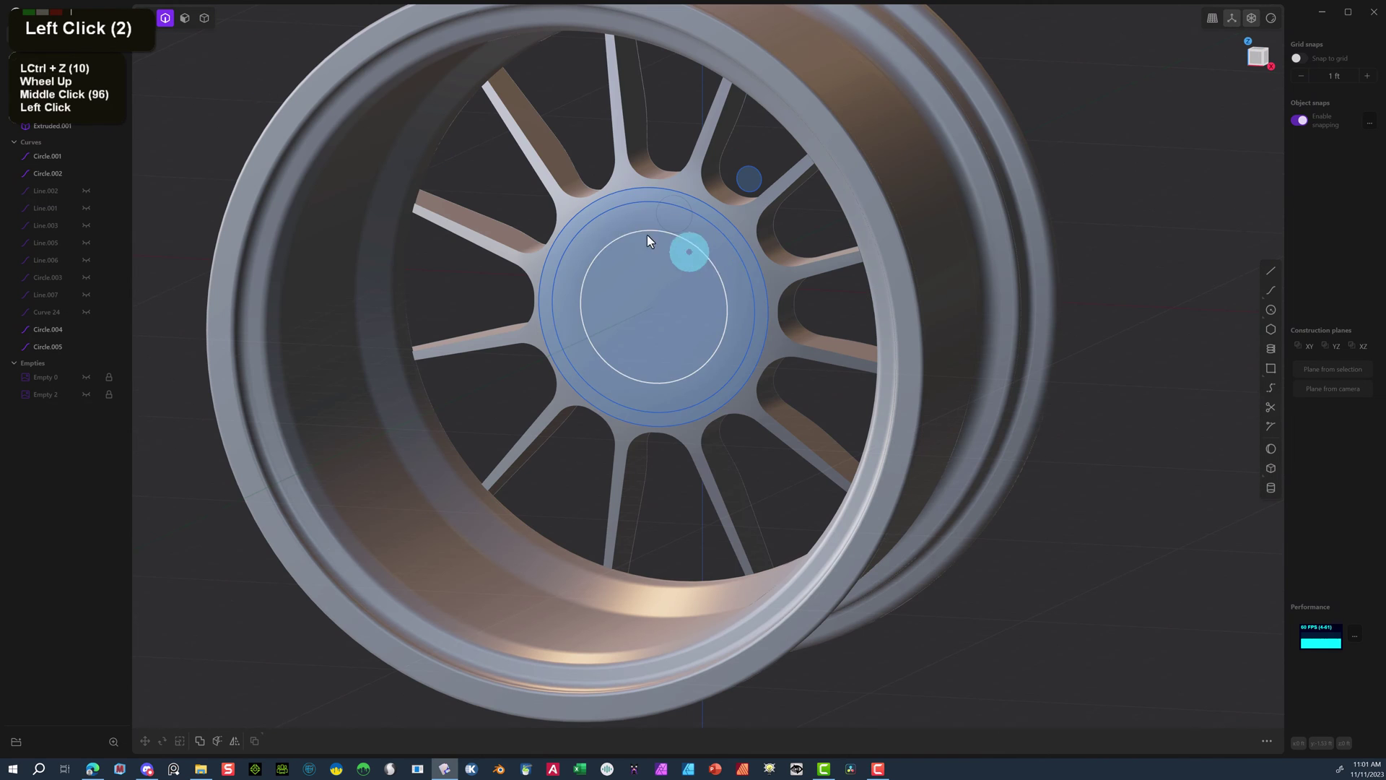
left_click(629, 196)
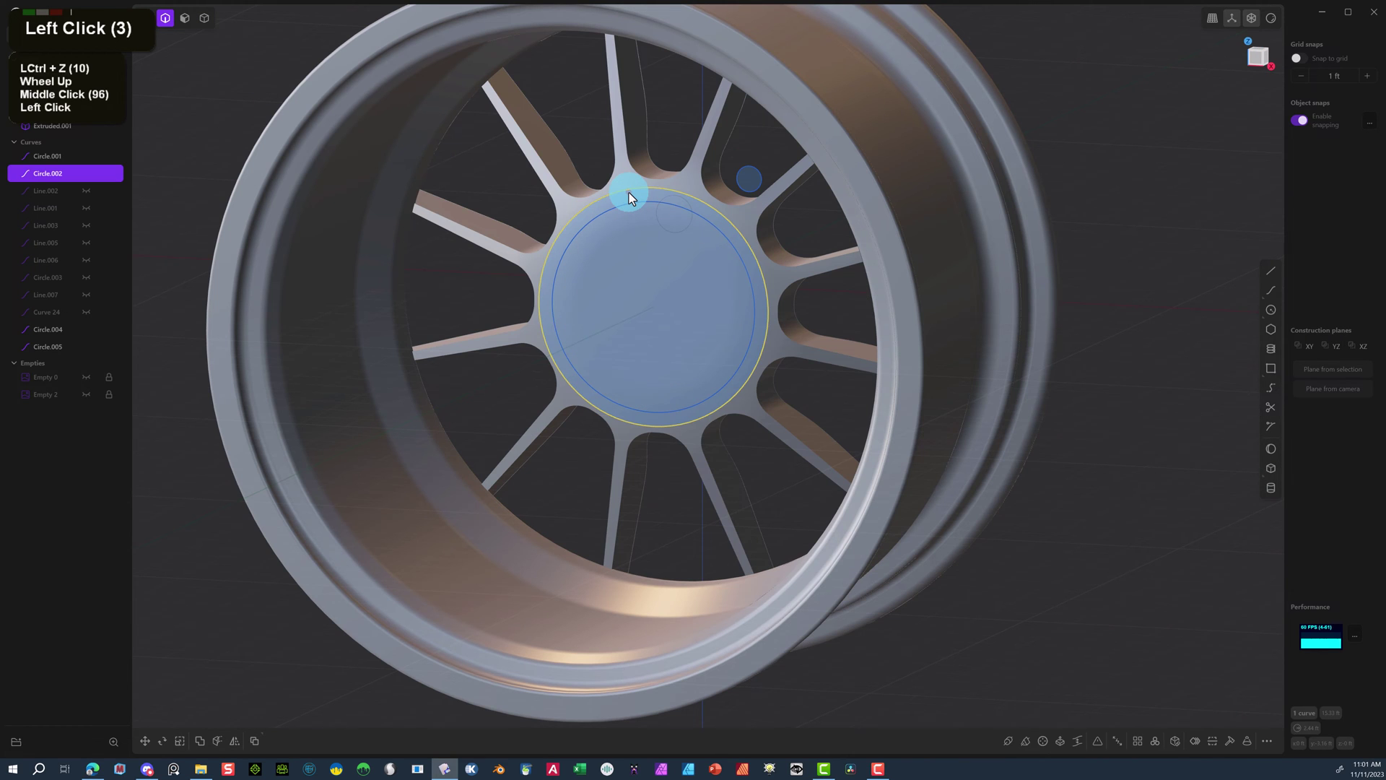
key("h")
left_click(635, 207)
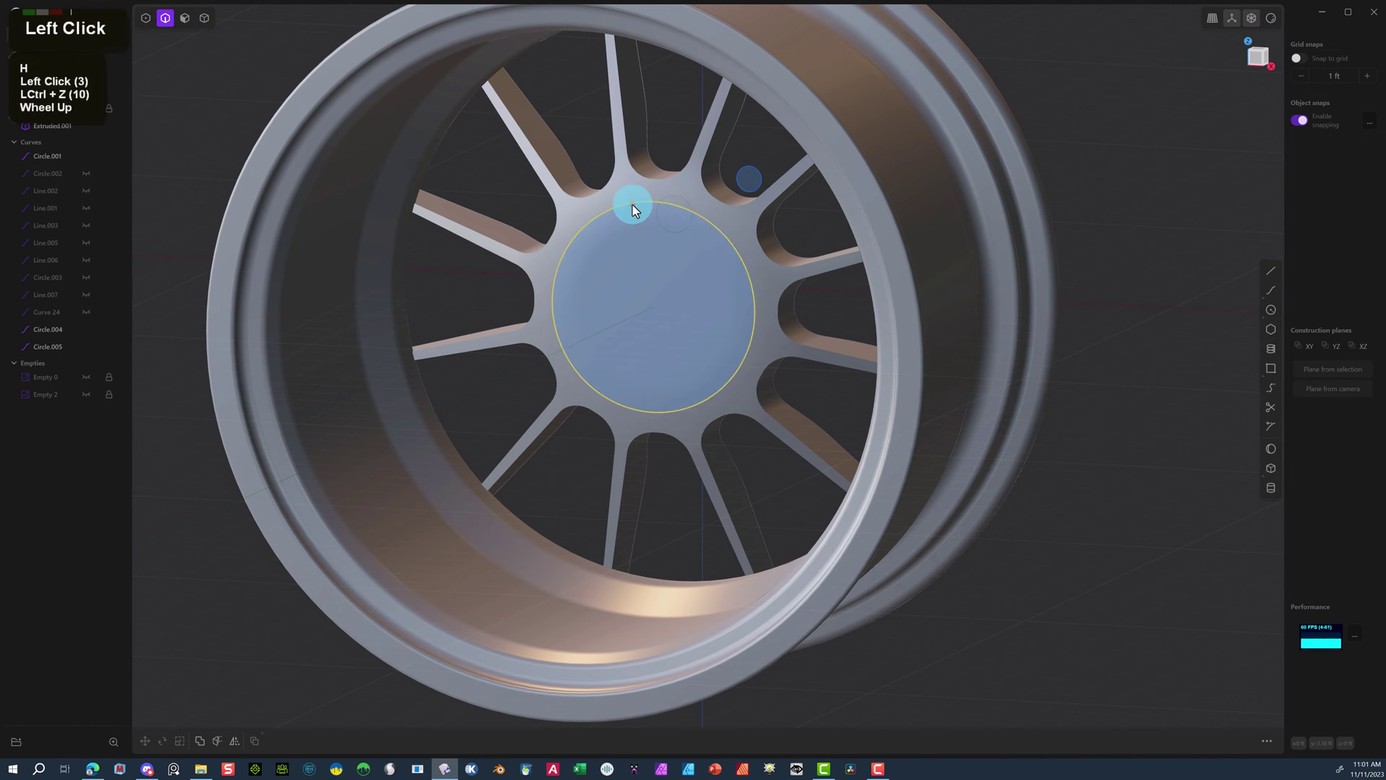
key("h")
Try to offset only the flat circular face on the hub's rear by about 1.11 ft, and undo it.
left_click(660, 295)
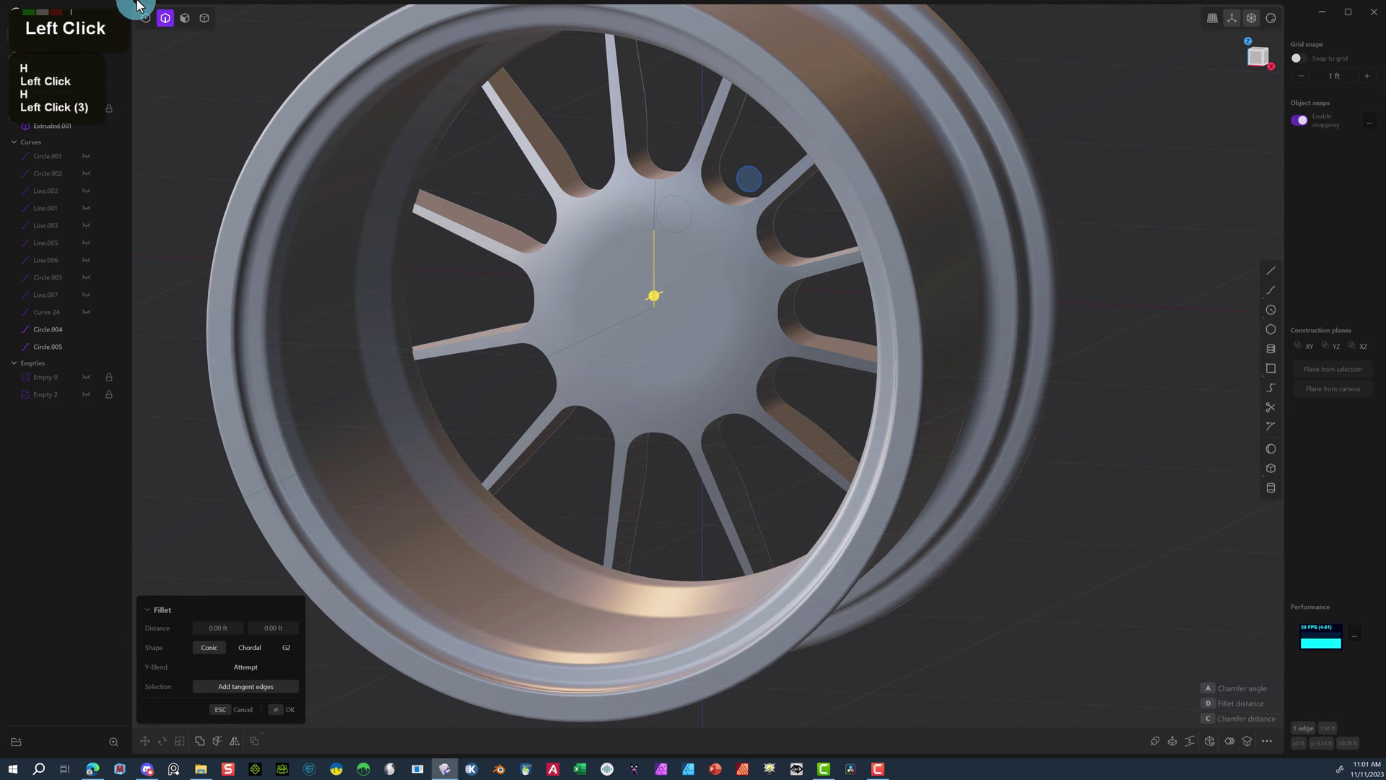
left_click(190, 20)
left_click(599, 309)
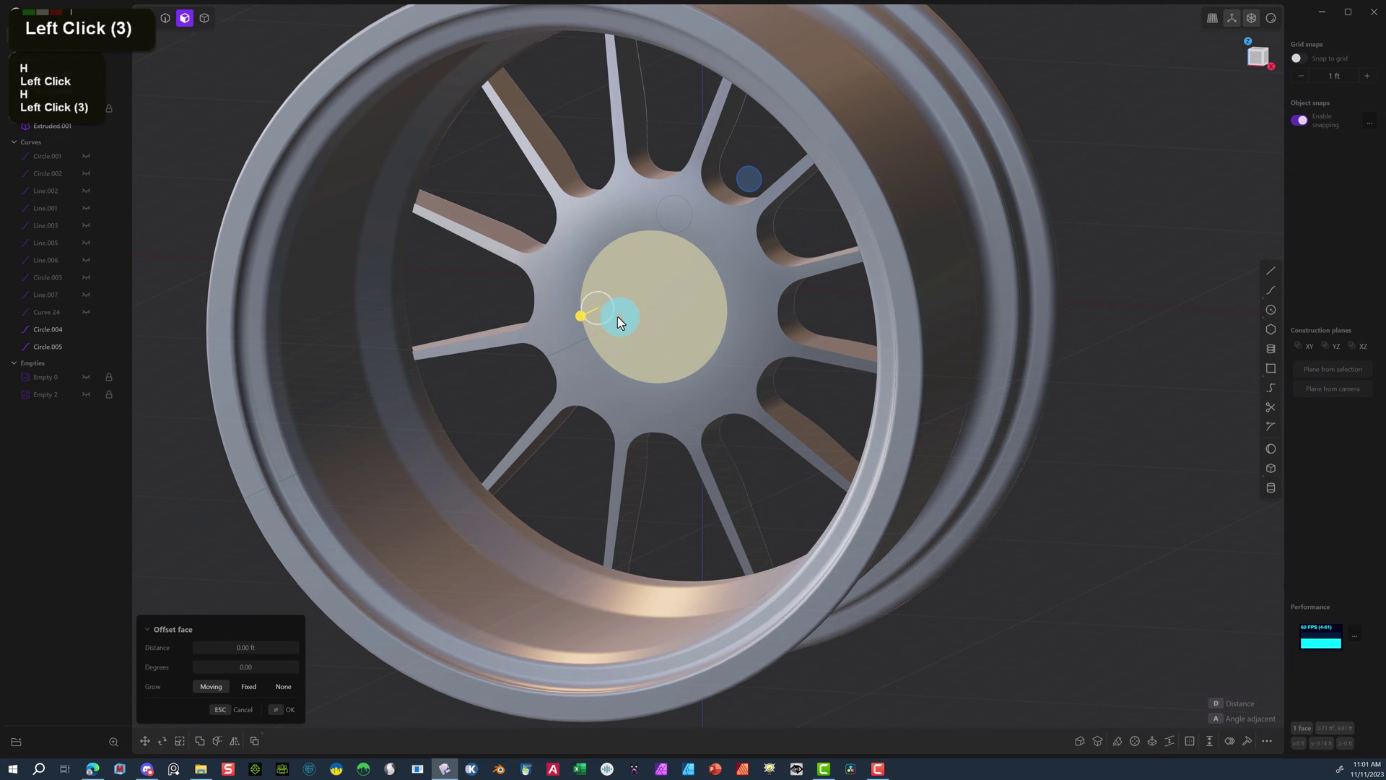
left_click_drag(586, 322, 568, 330)
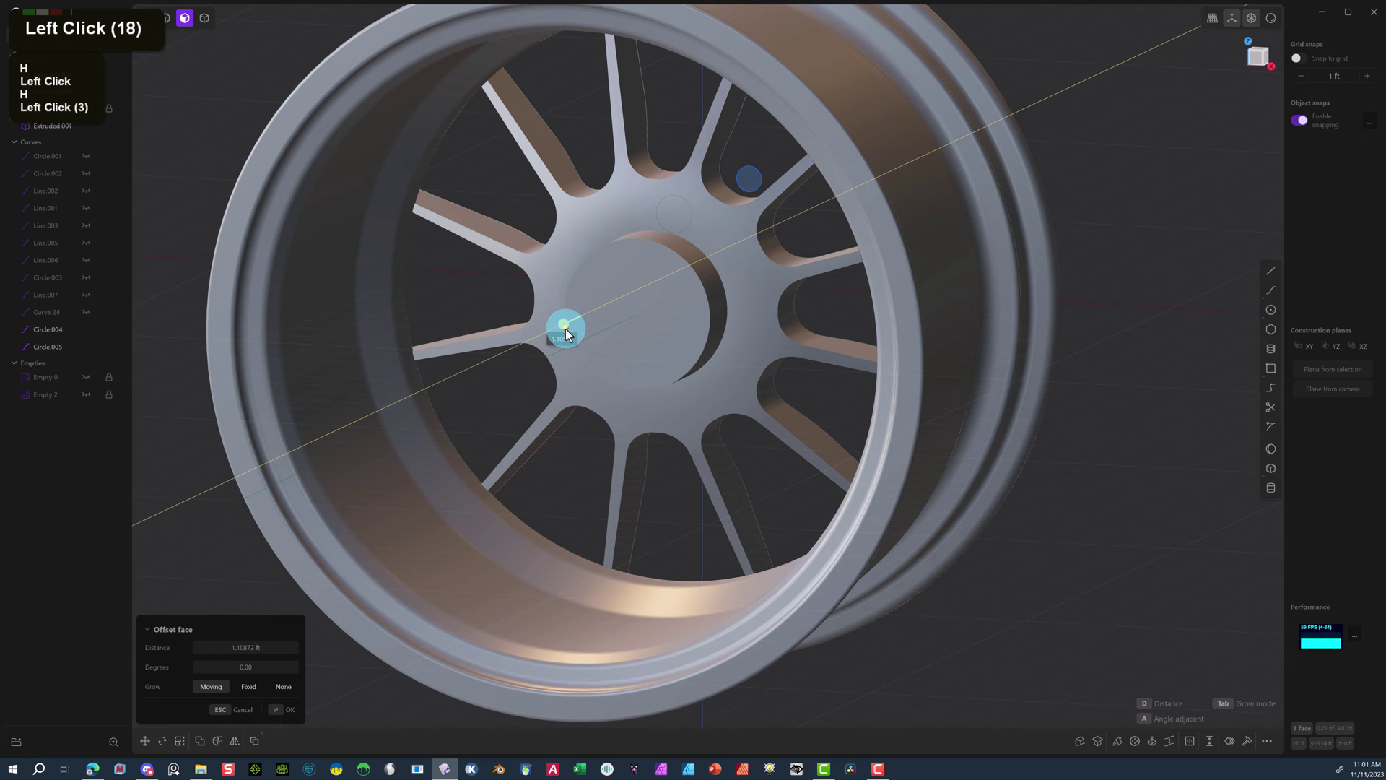
left_click(565, 328)
key("ctrl+z")
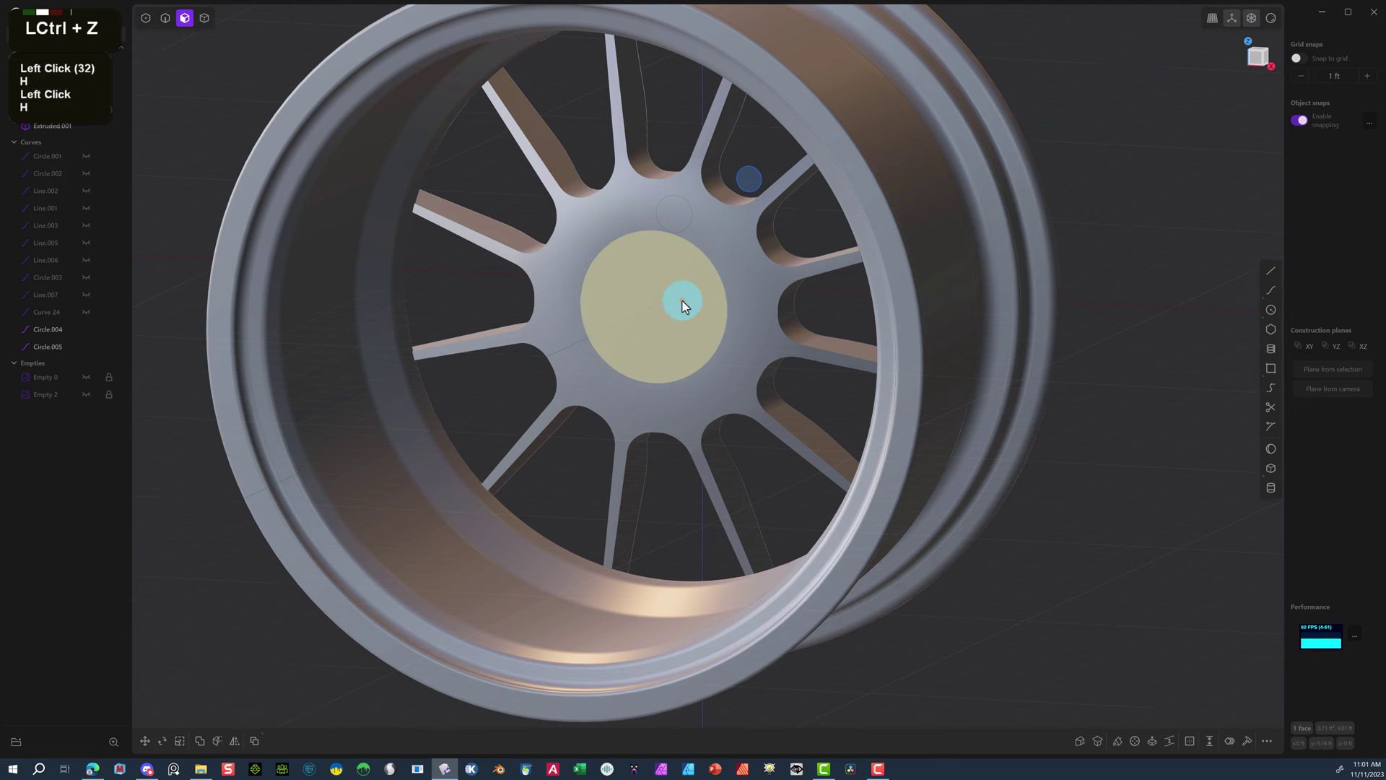
Offset the hub's rear centre face together with the surrounding spoke face by about 0.69 ft to thicken the spokes.
left_click(625, 231)
left_click(629, 234, "shift")
left_click_drag(609, 235, 599, 246)
left_click(664, 217)
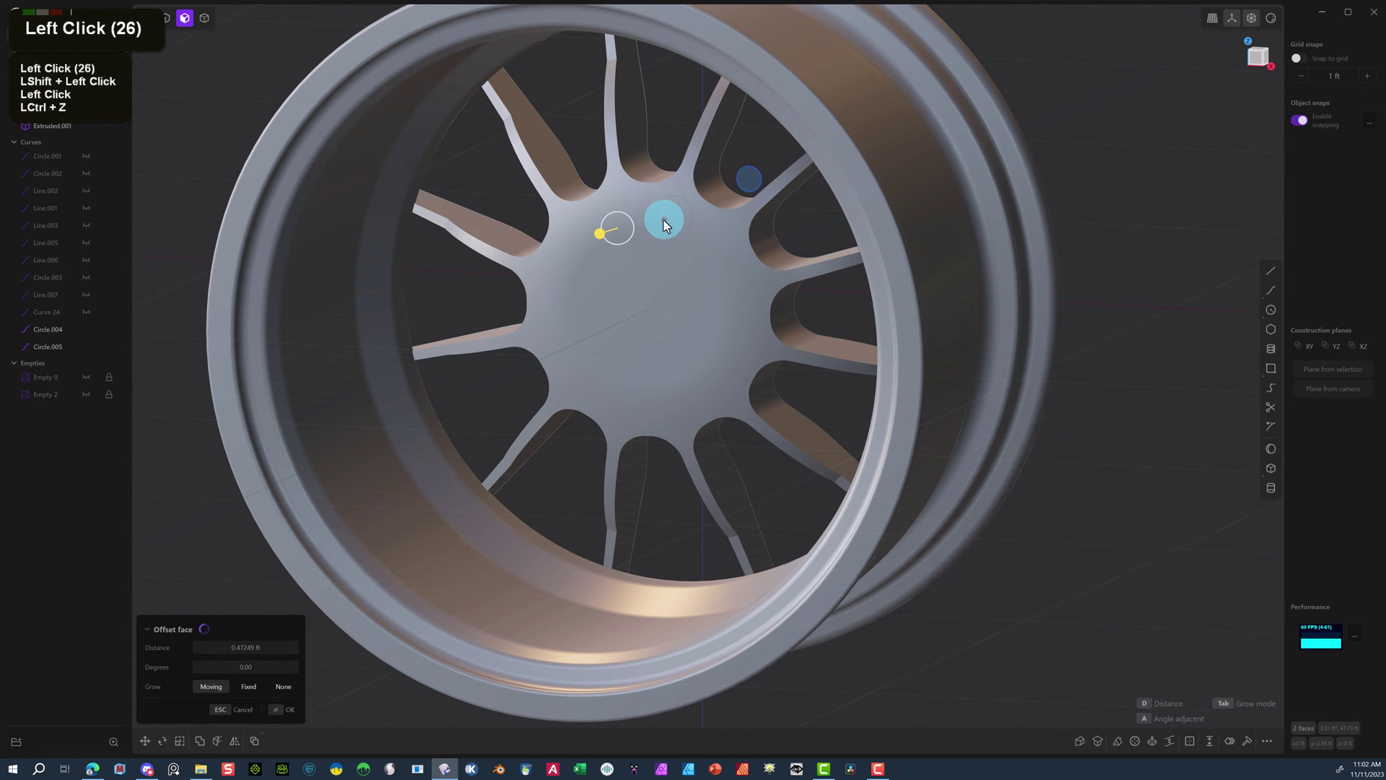
middle_click_drag(665, 216, 505, 185)
scroll(504, 185, "up", 12)
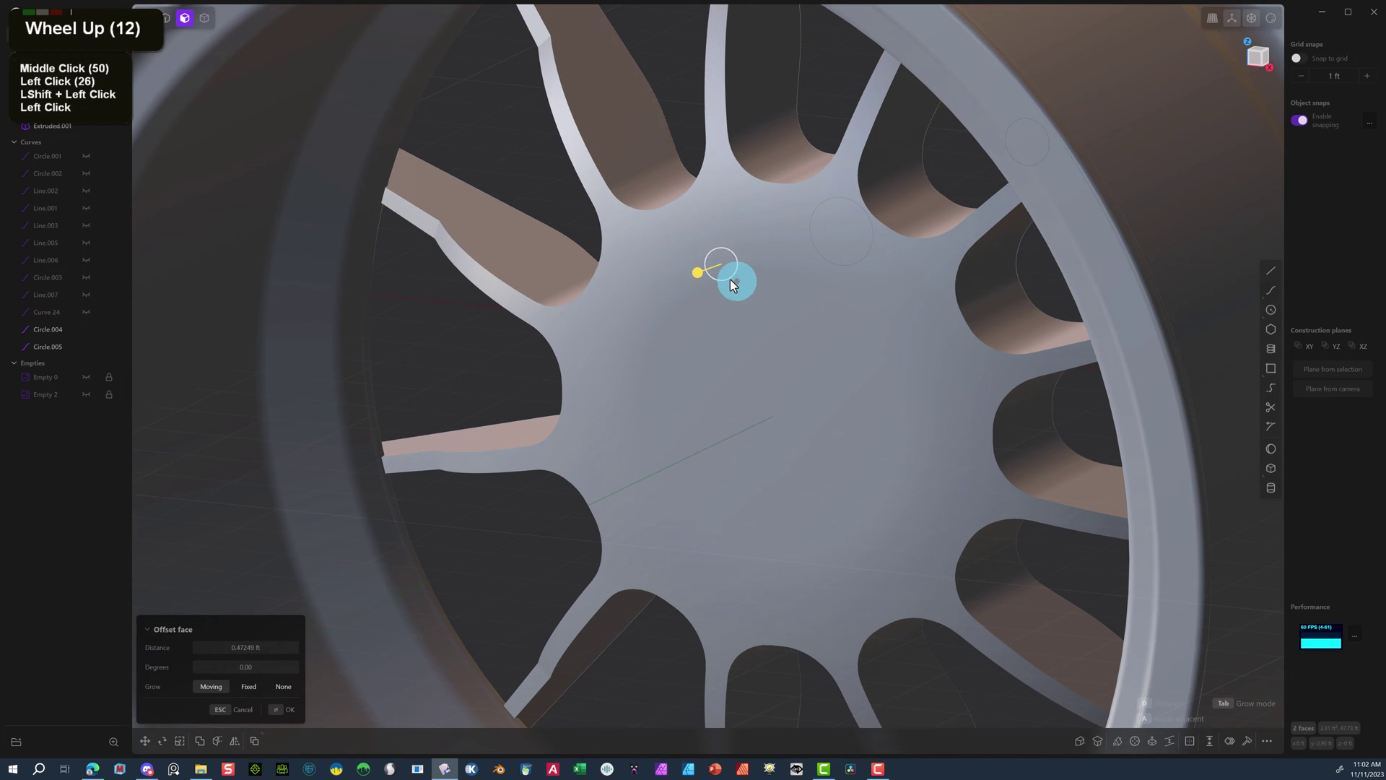
left_click(695, 285)
left_click_drag(686, 289, 687, 291)
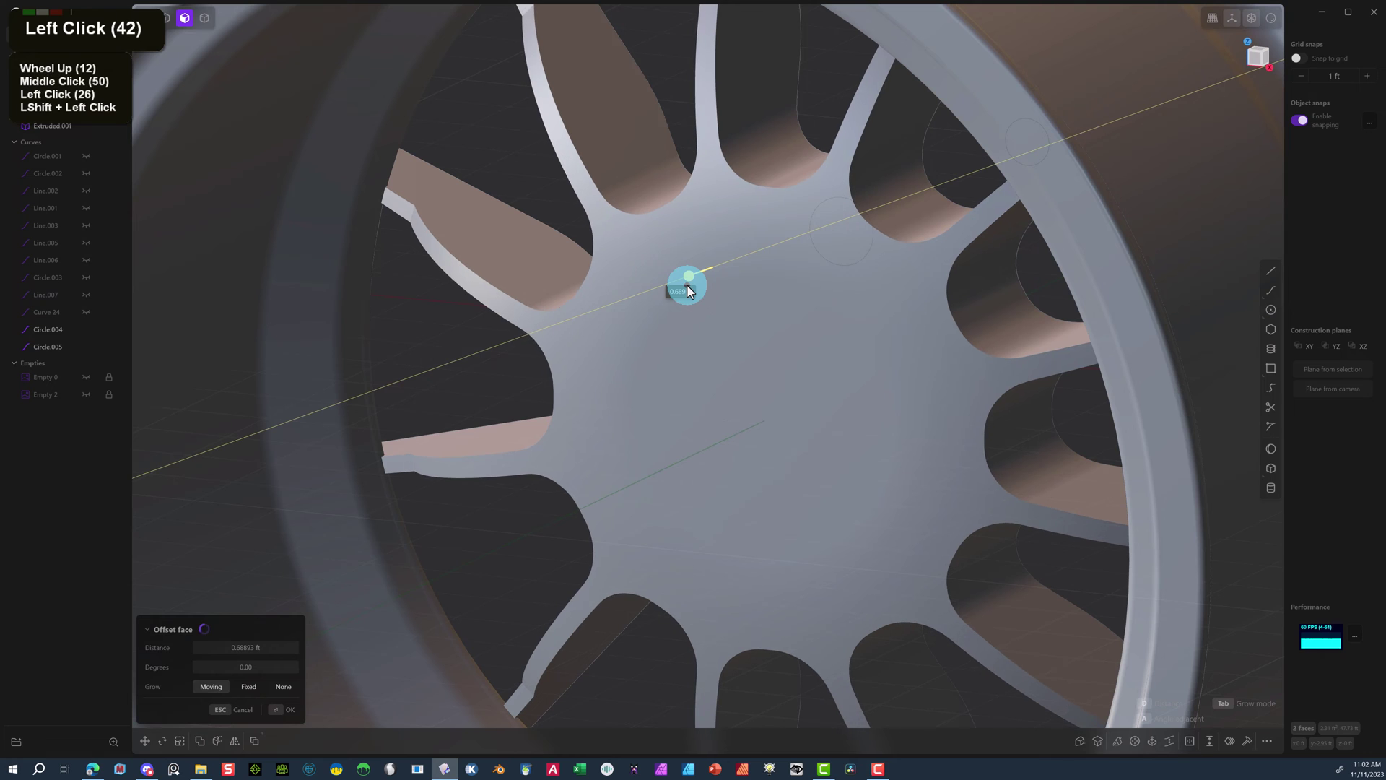
left_click(283, 708)
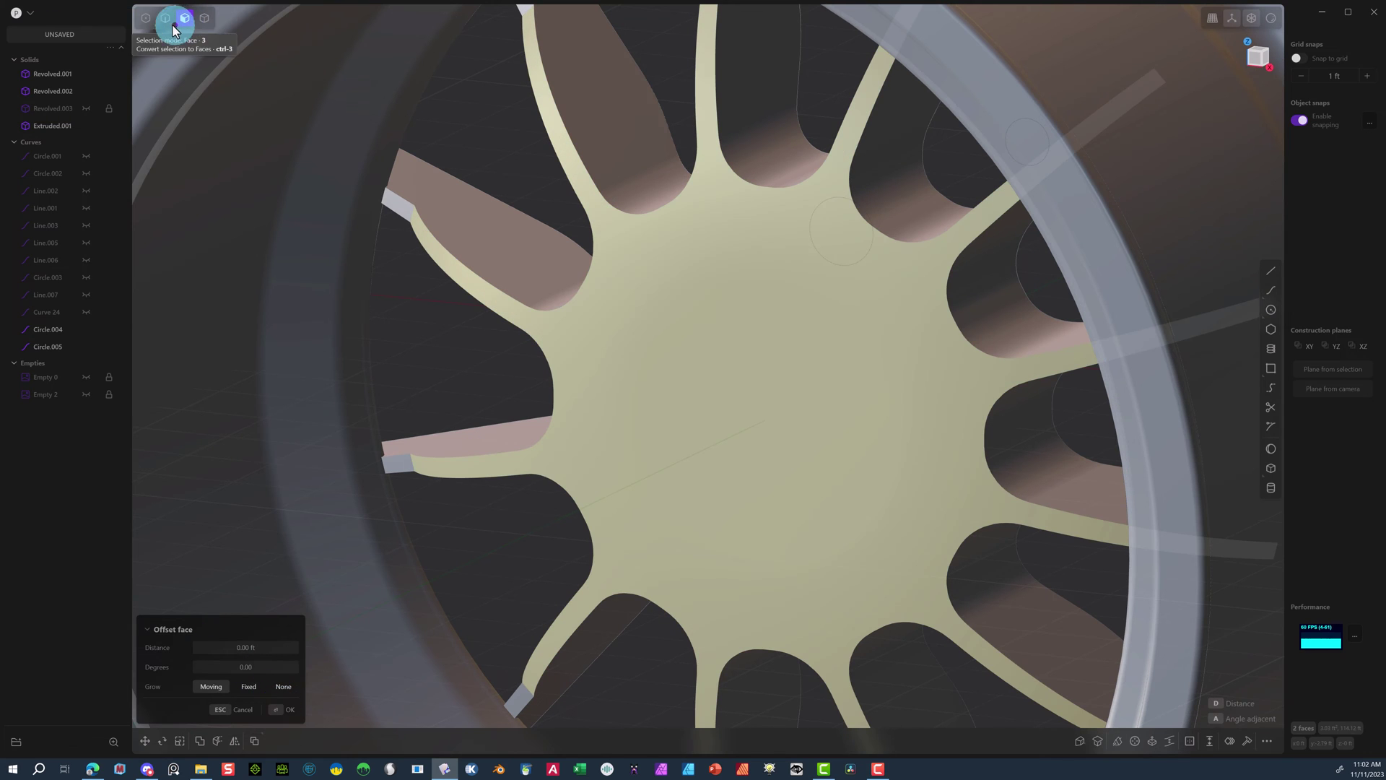
Fillet the twelve short cross edges on the rear of the spokes, near where they meet the rim, with a distance of about 3.39 ft.
left_click(167, 19)
left_click(412, 213)
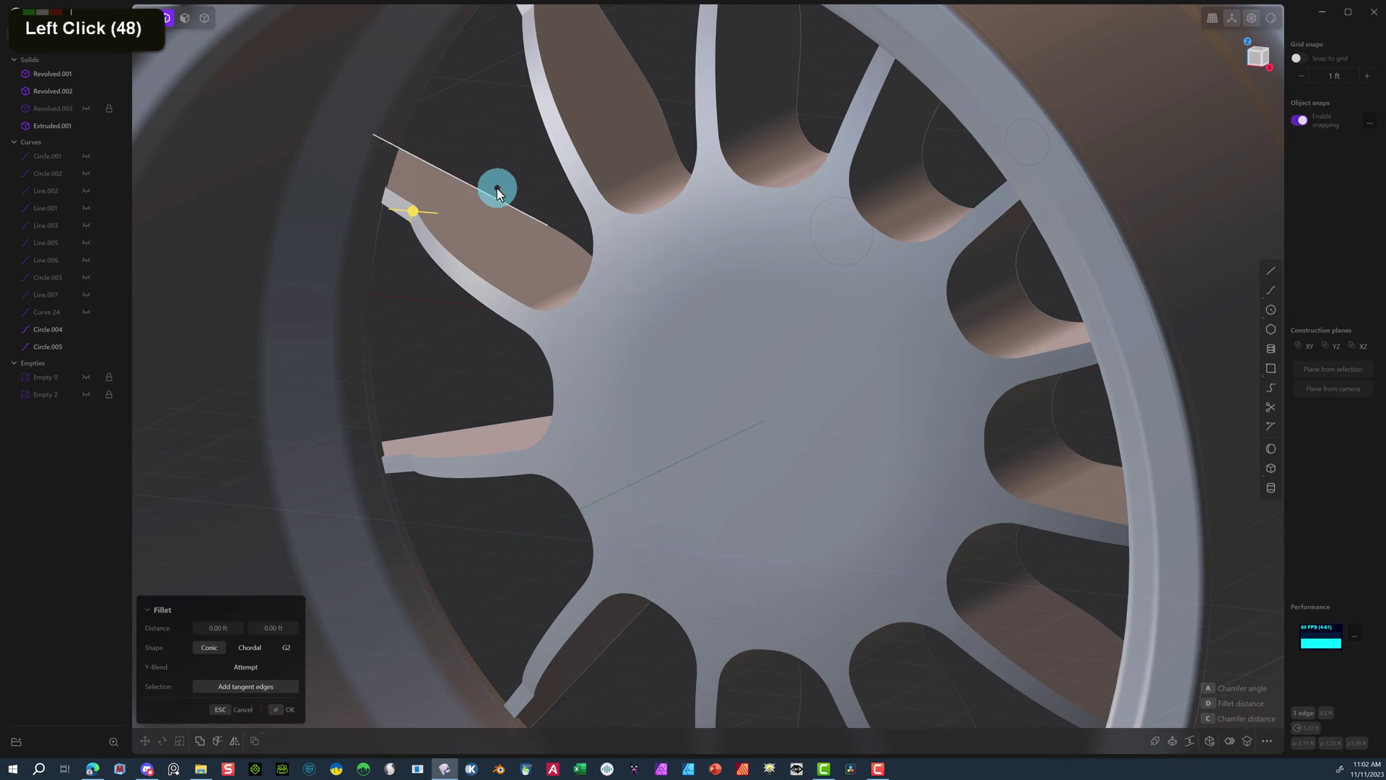
left_click(412, 466, "shift")
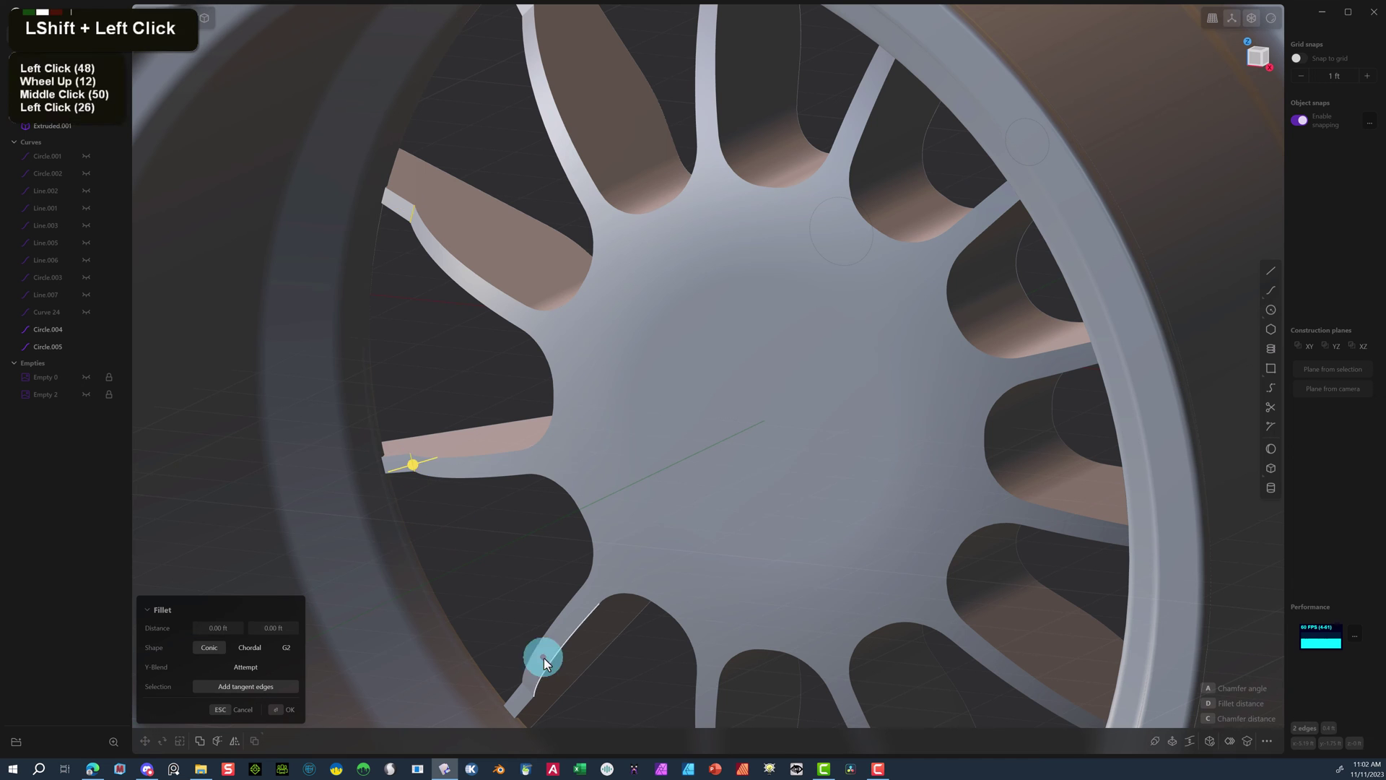
left_click(528, 688, "shift")
scroll(529, 15, "down", 3)
left_click(538, 54, "shift")
right_click_drag(564, 144, 668, 249)
left_click(660, 109, "shift")
left_click(898, 116, "shift")
left_click(842, 263, "shift")
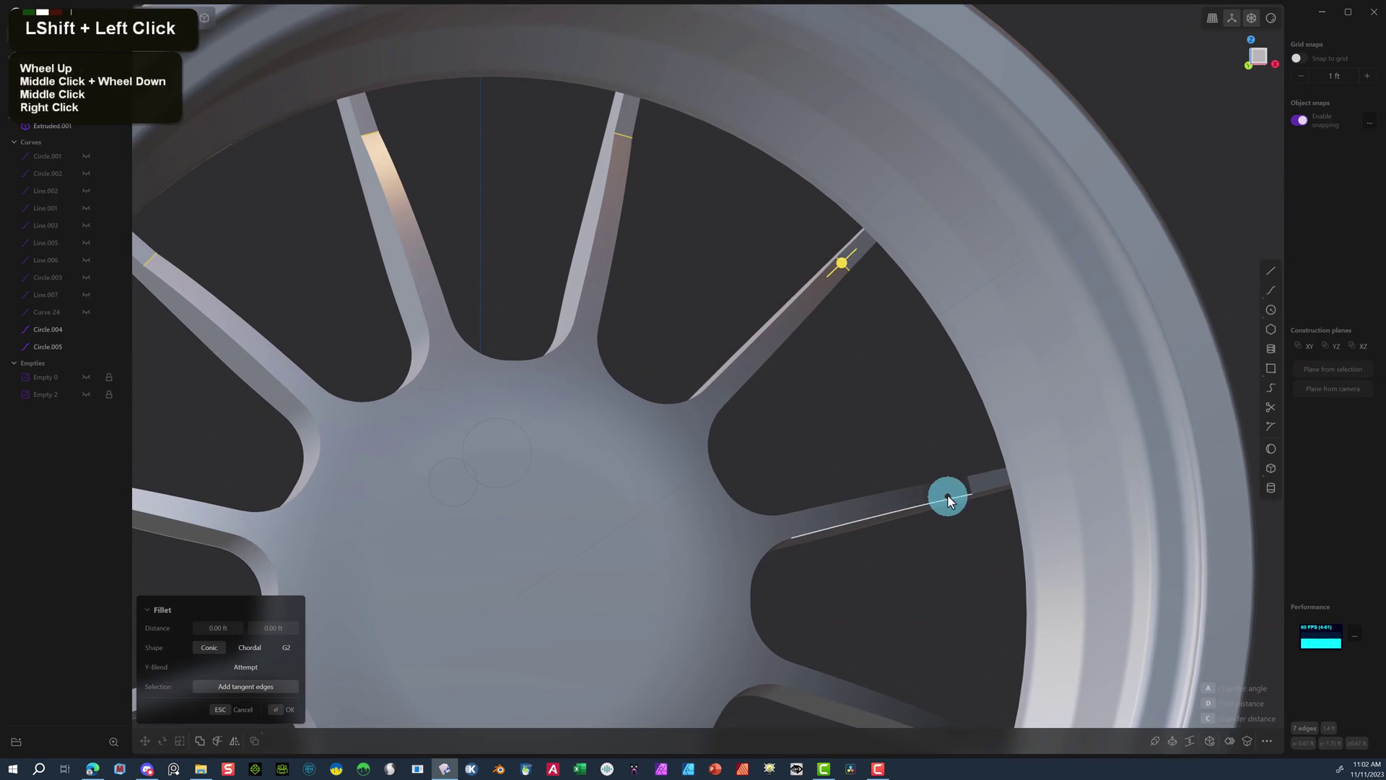
left_click(947, 496, "shift")
right_click_drag(946, 498, 932, 228)
left_click(931, 479, "shift")
left_click(804, 697, "shift")
right_click_drag(801, 693, 856, 349)
left_click(638, 475, "shift")
left_click(388, 478, "shift")
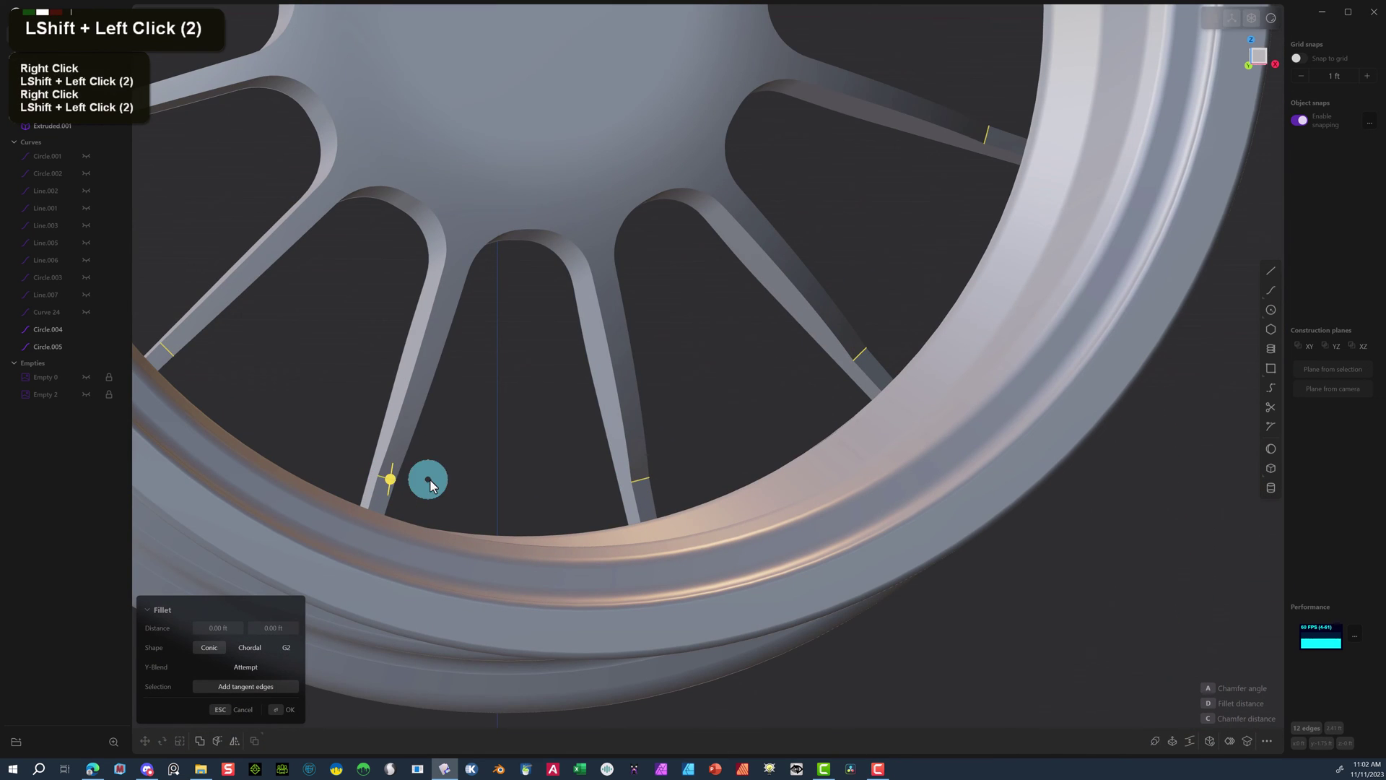
left_click(392, 480)
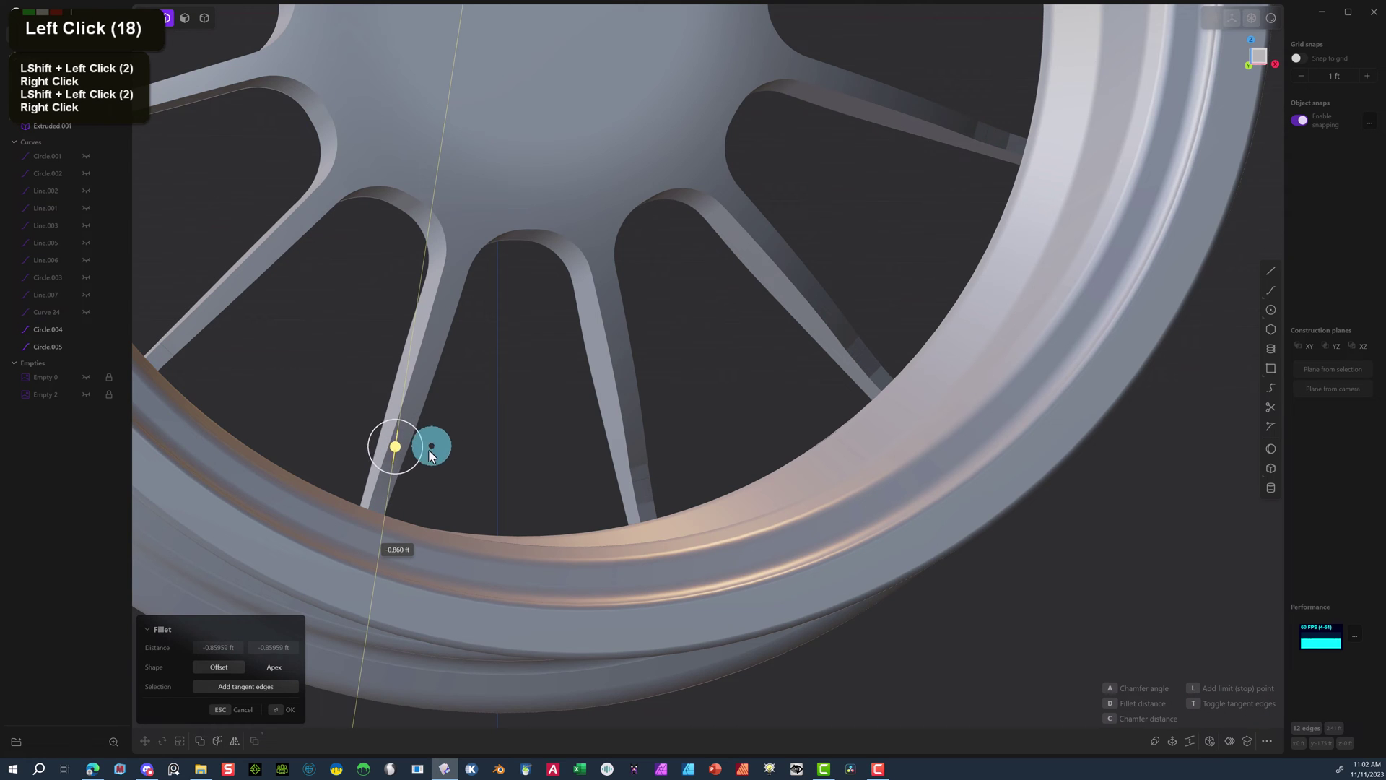
left_click_drag(430, 454, 399, 493)
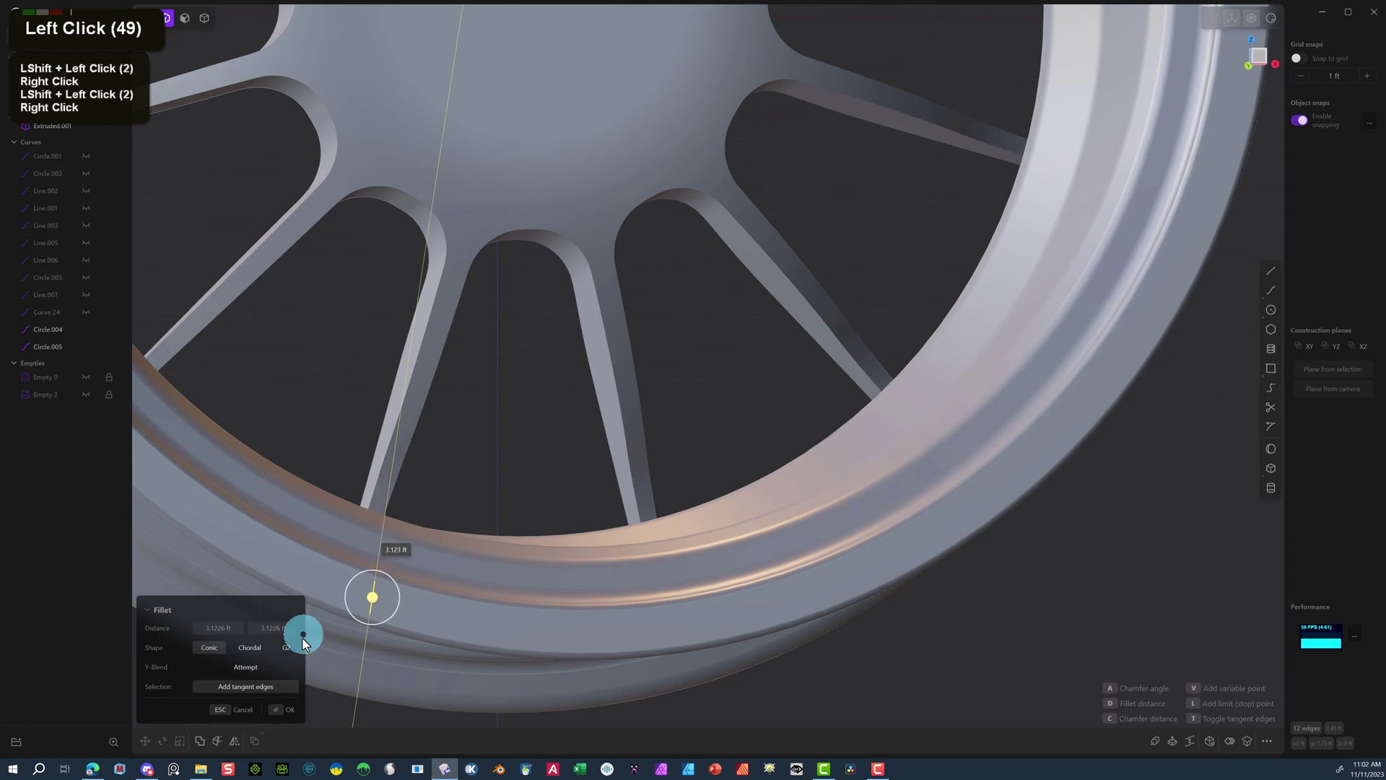
scroll(729, 293, "down", 11)
middle_click_drag(712, 273, 383, 234)
scroll(375, 235, "up", 3)
scroll(384, 234, "up", 1)
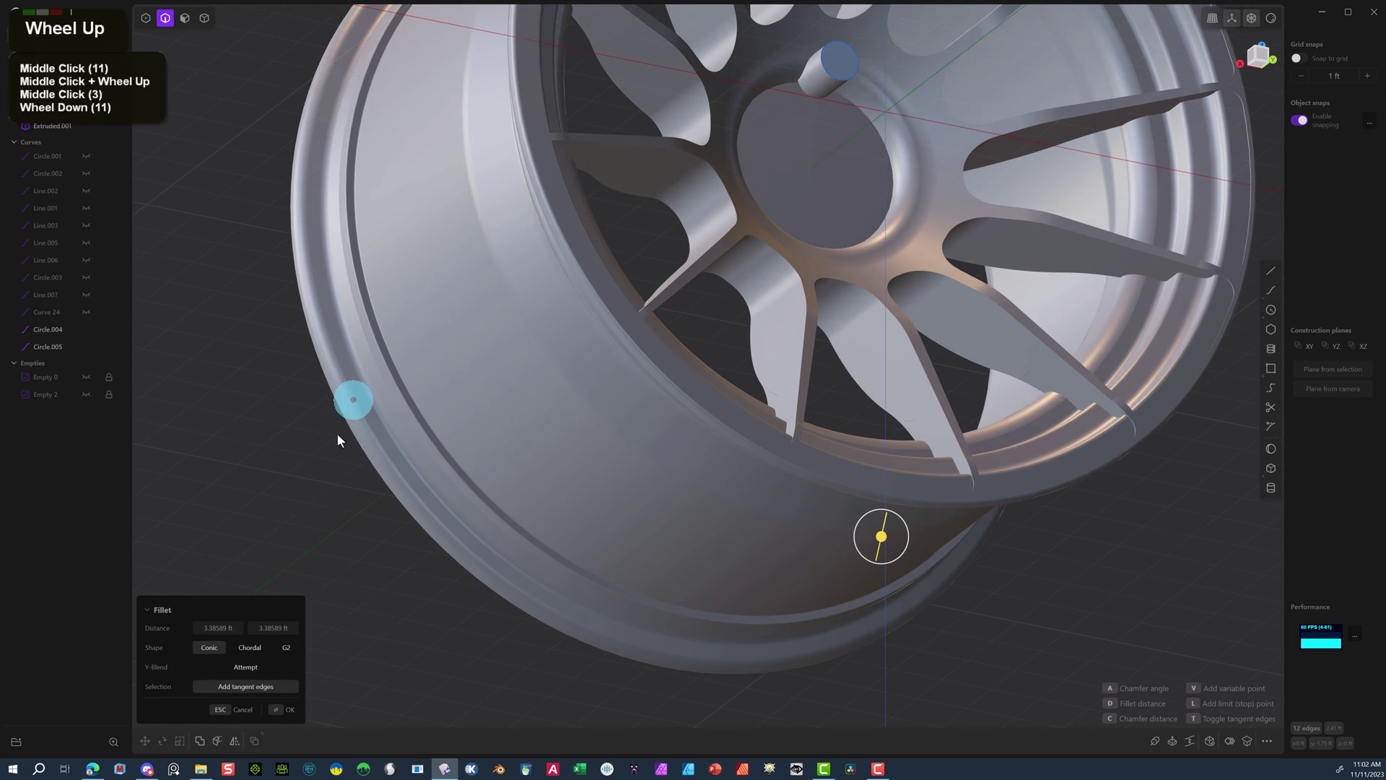
left_click(275, 720)
left_click(253, 485)
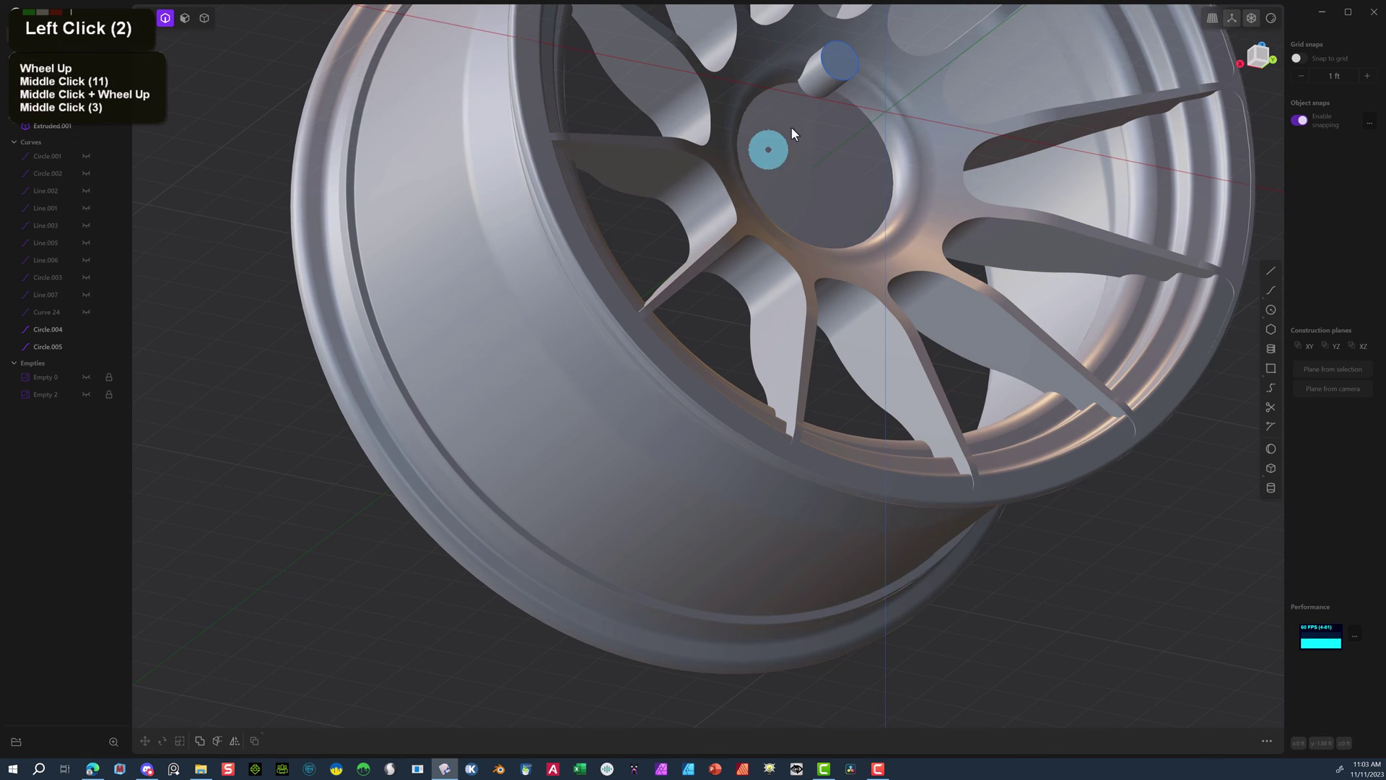
Move the extruded cylinder beside the hub recess by about -0.268 ft along the Y axis into the spoke body.
left_click(204, 18)
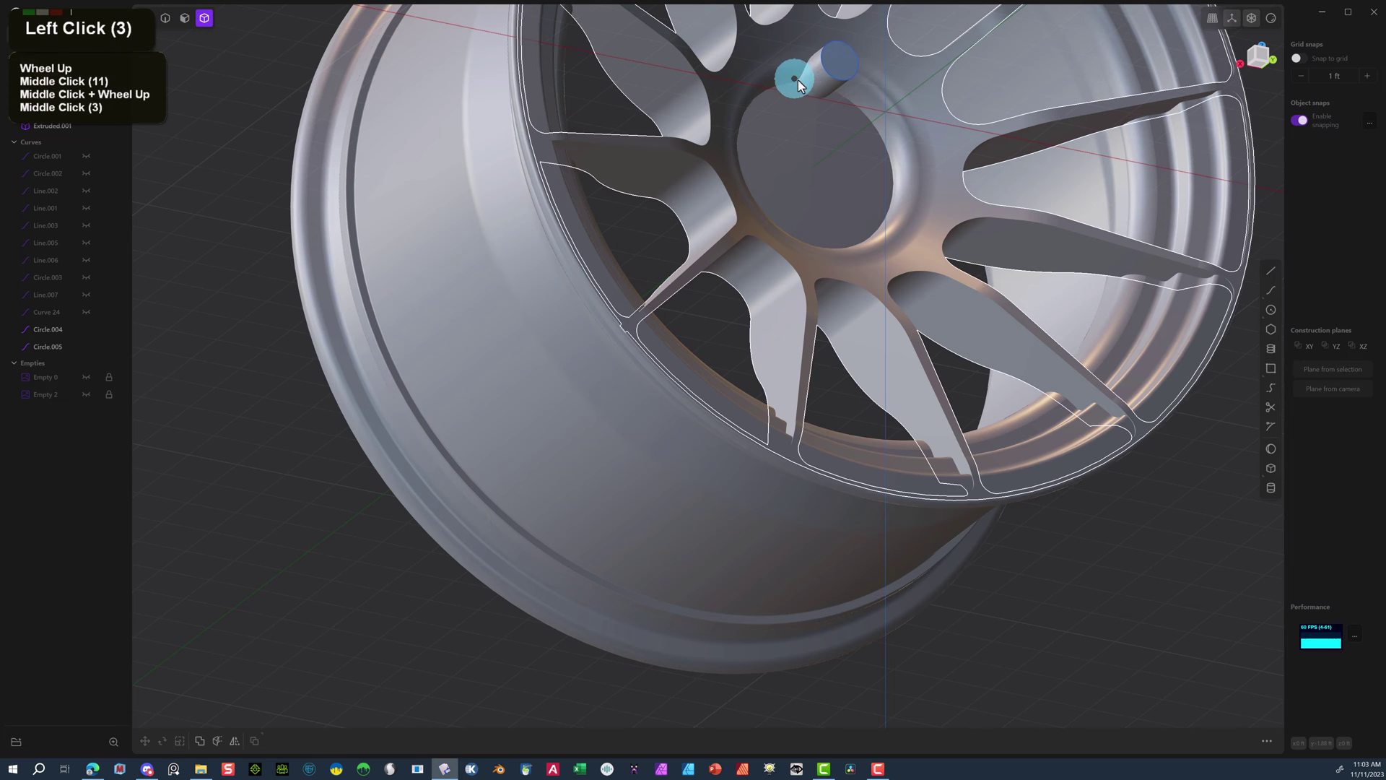
left_click(822, 76)
middle_click_drag(822, 78, 820, 32)
scroll(809, 31, "up", 8)
scroll(809, 31, "up", 8)
key("g")
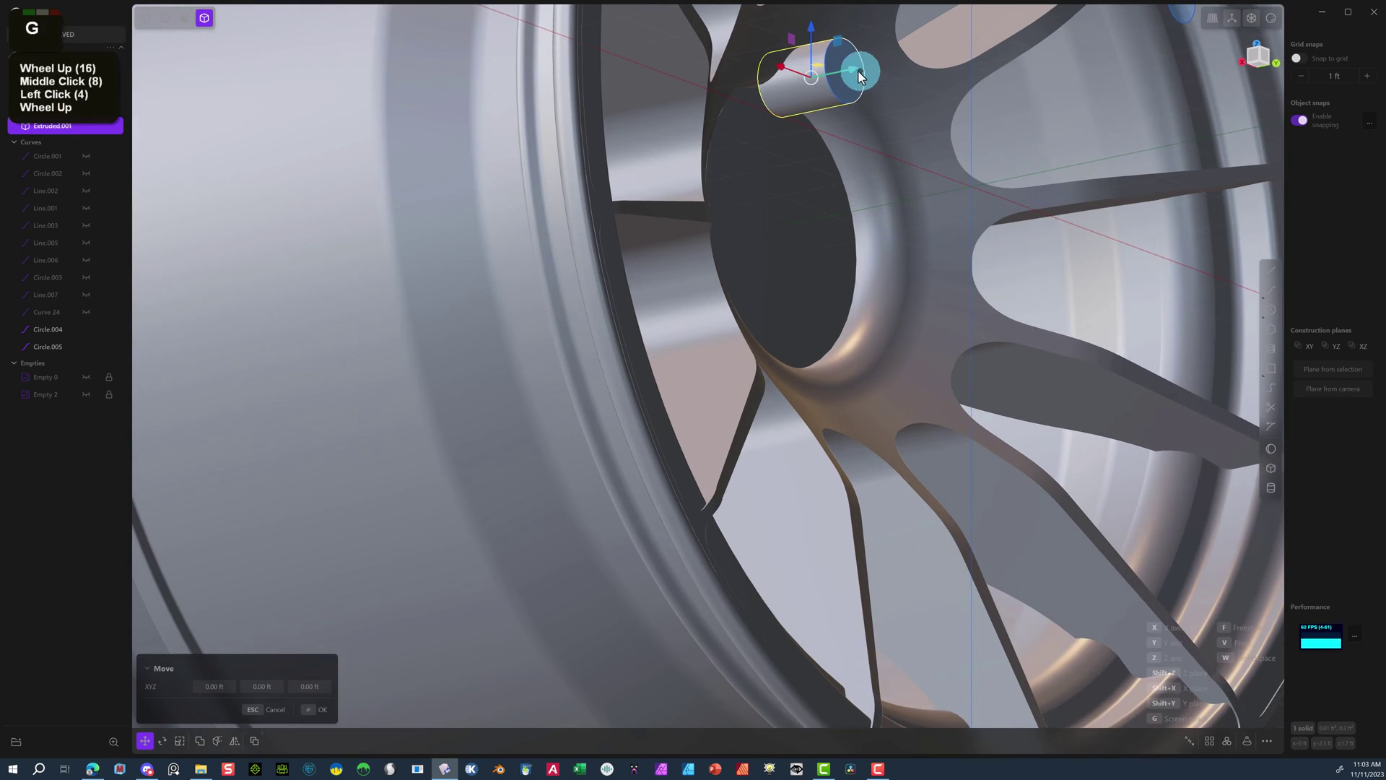
left_click_drag(844, 70, 837, 73)
middle_click_drag(837, 72, 849, 184)
scroll(849, 184, "down", 11)
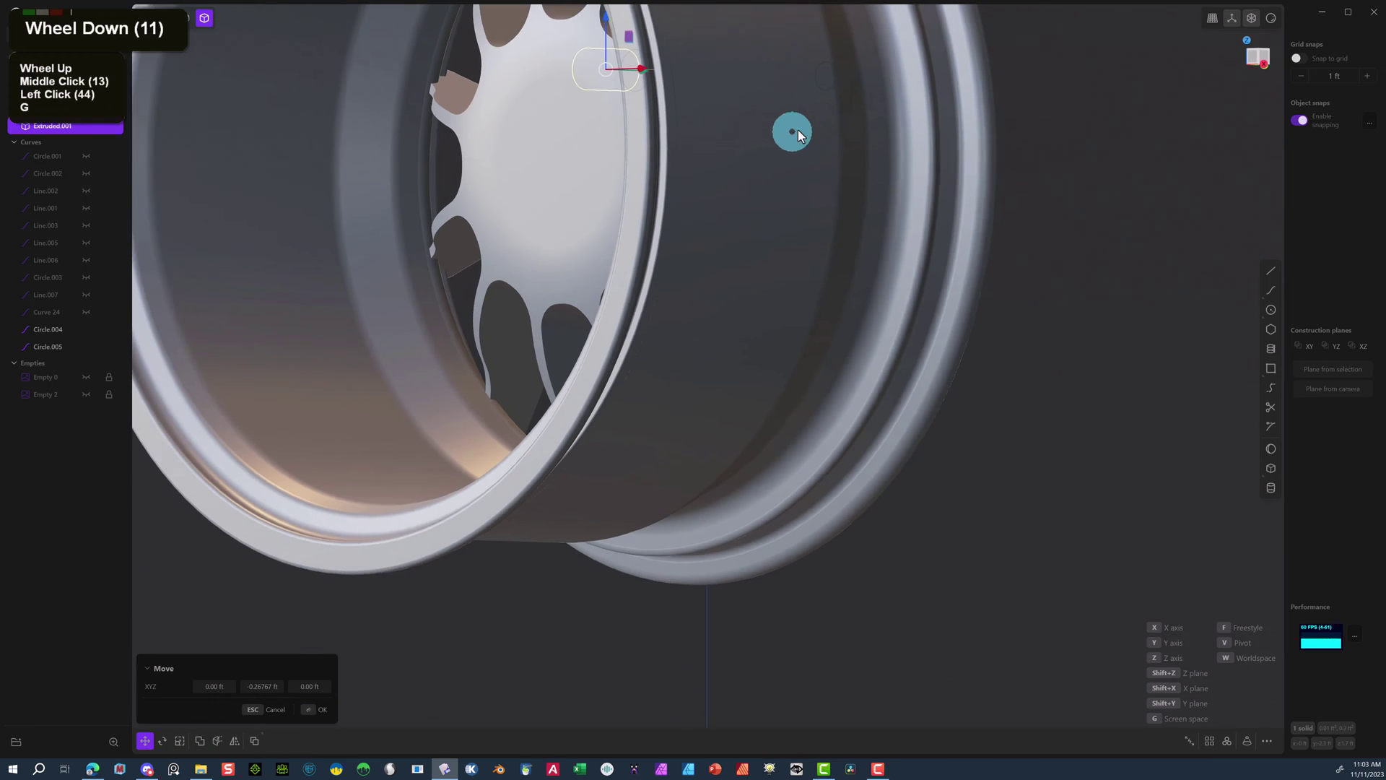
middle_click_drag(799, 128, 582, 111)
scroll(956, 102, "up", 1)
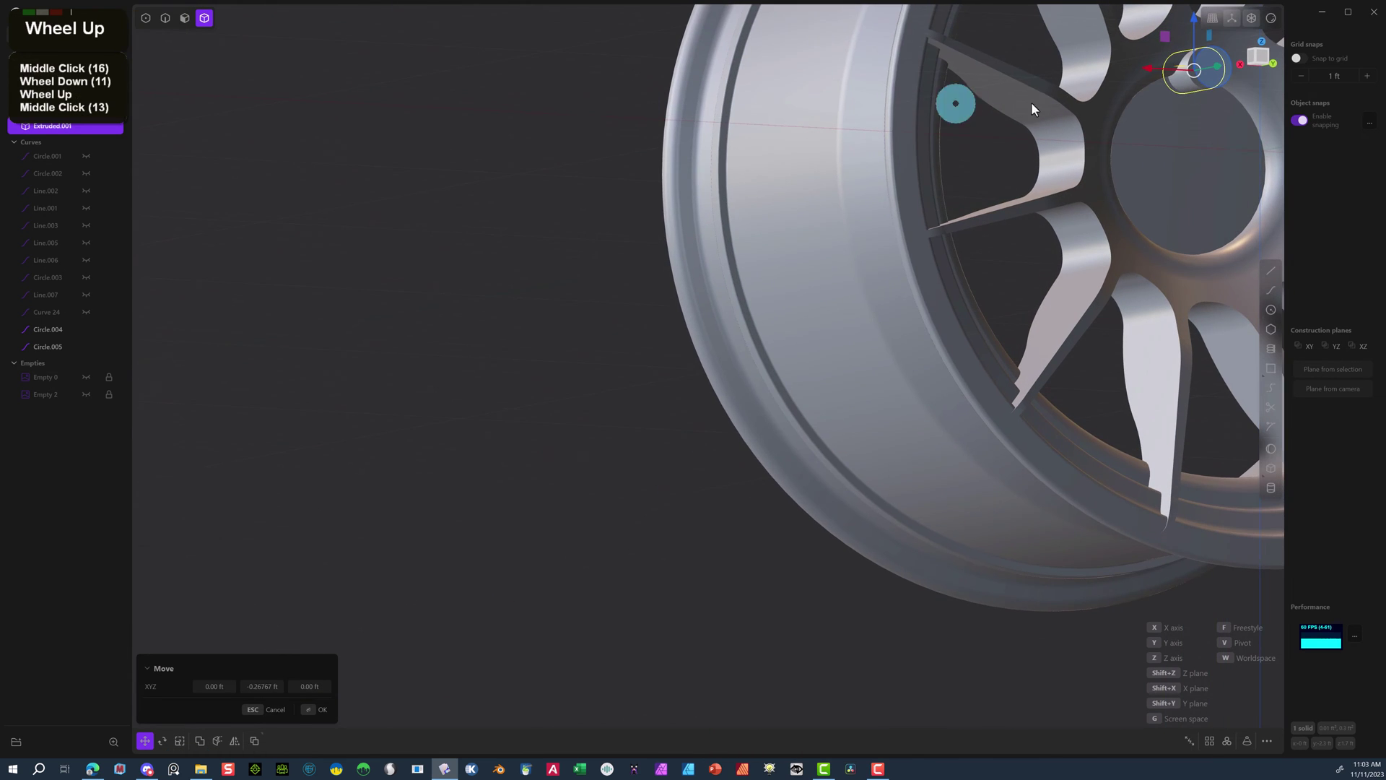
scroll(977, 158, "down", 8)
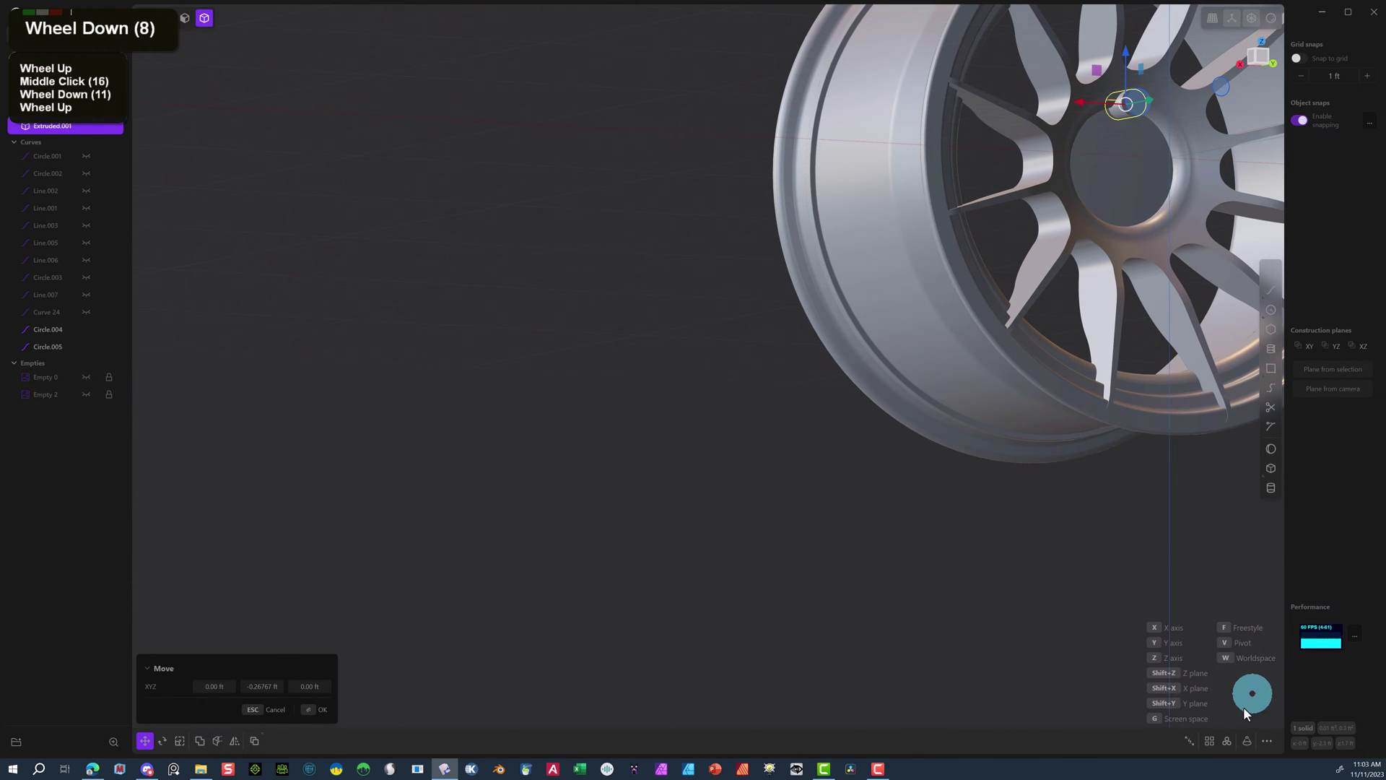
right_click_drag(690, 472, 467, 529)
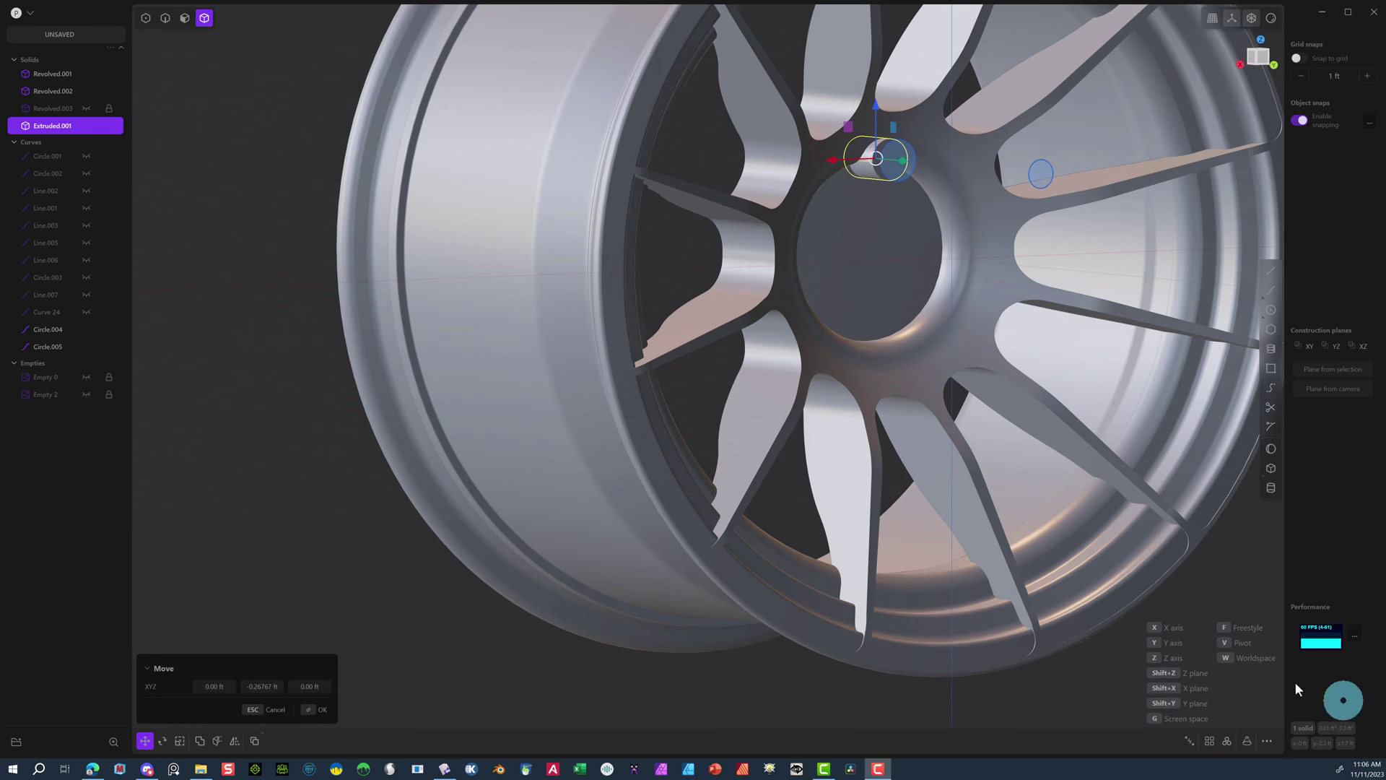
Create a 360-degree radial array of the cylinder around the hub centre with 5 instances.
left_click(1229, 743)
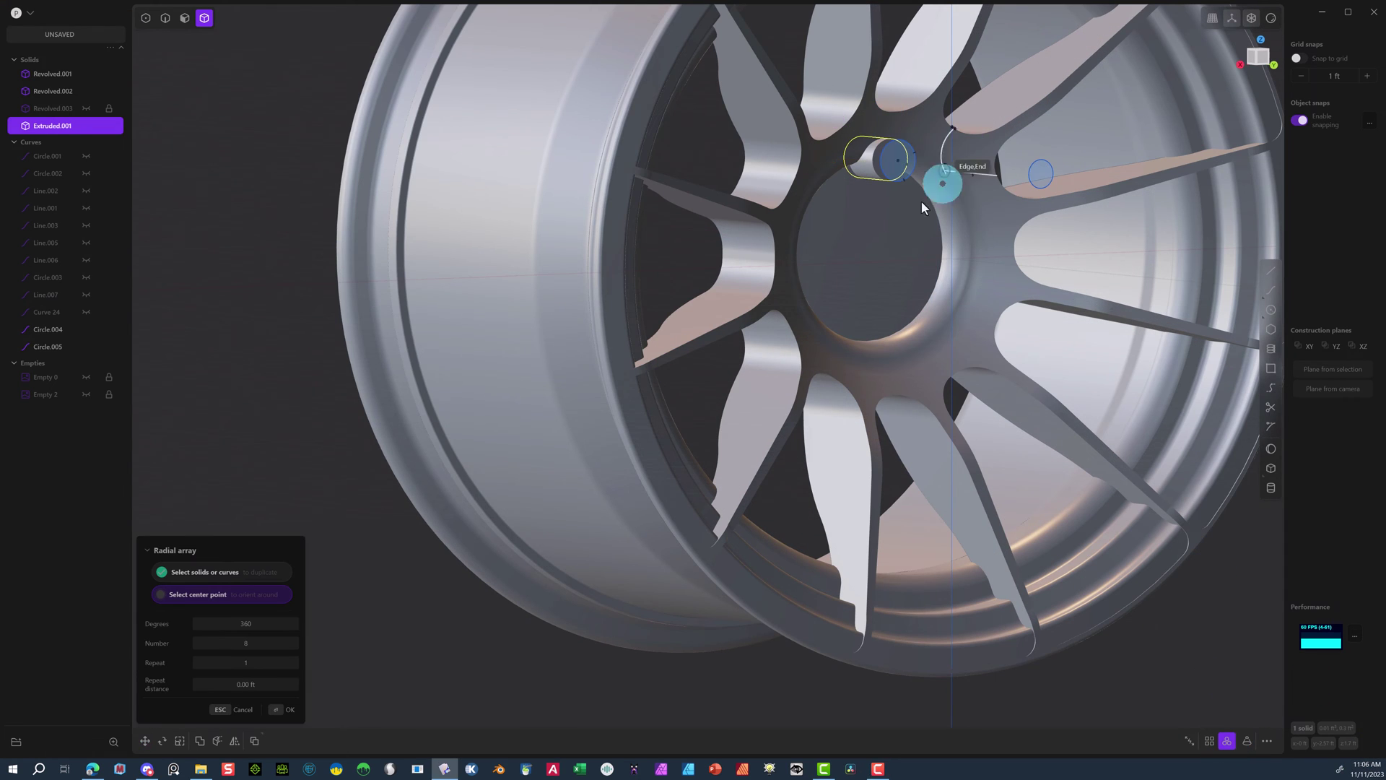
left_click(869, 253)
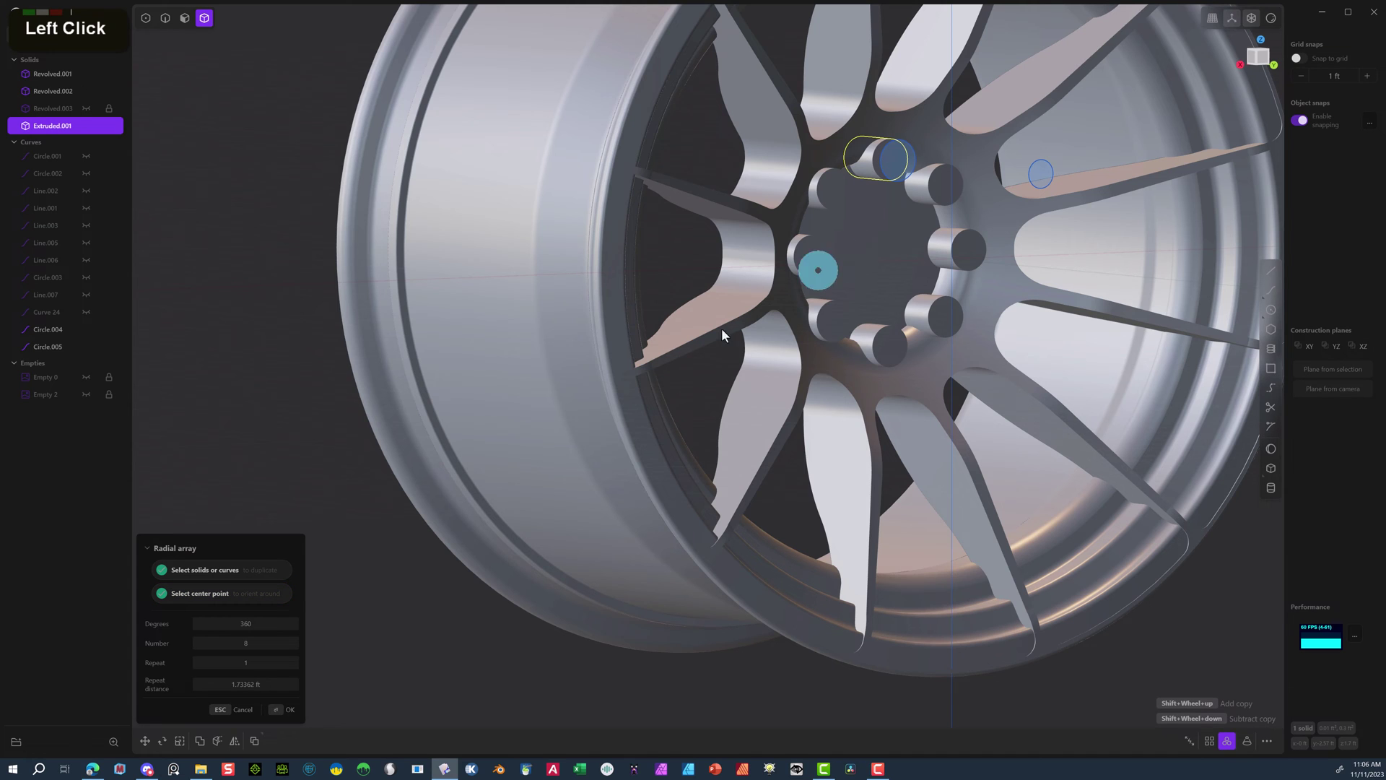
left_click_drag(253, 643, 218, 643)
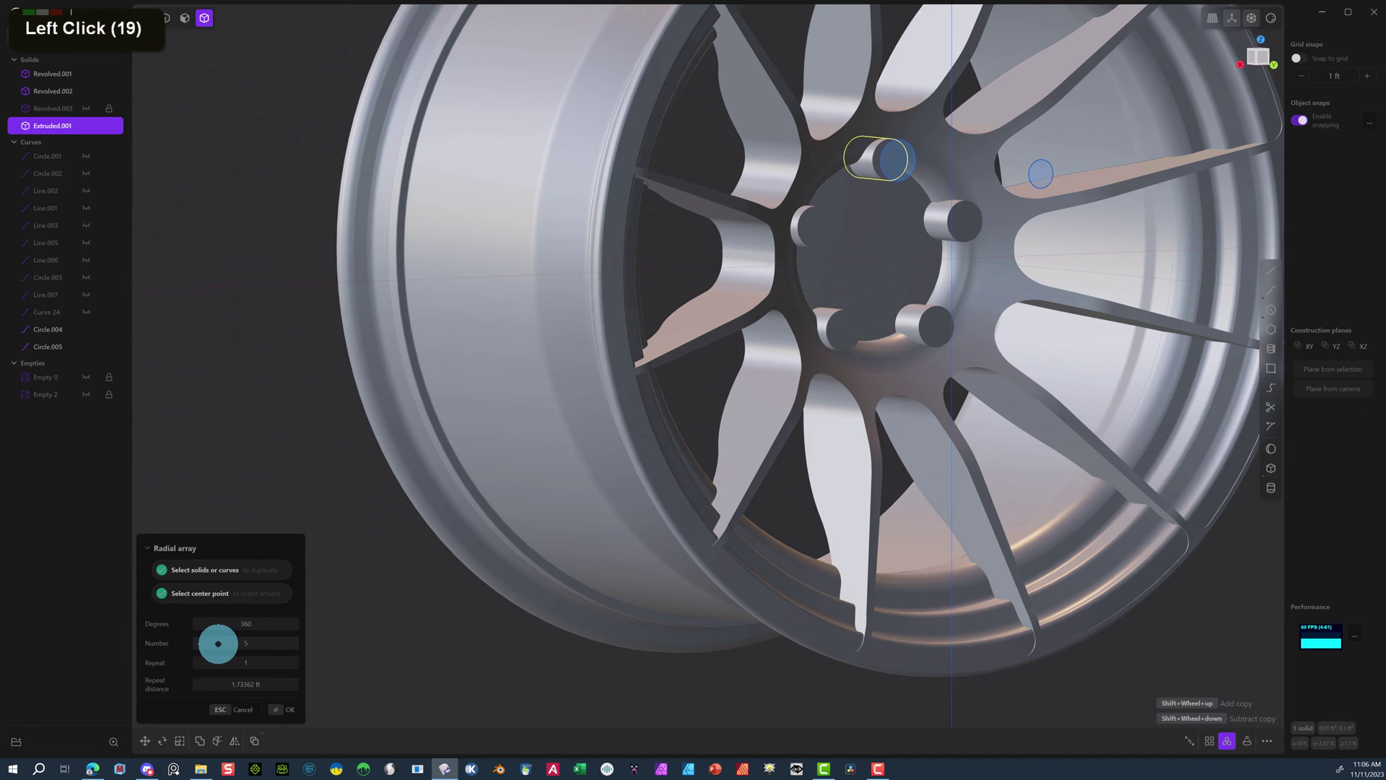
left_click(282, 712)
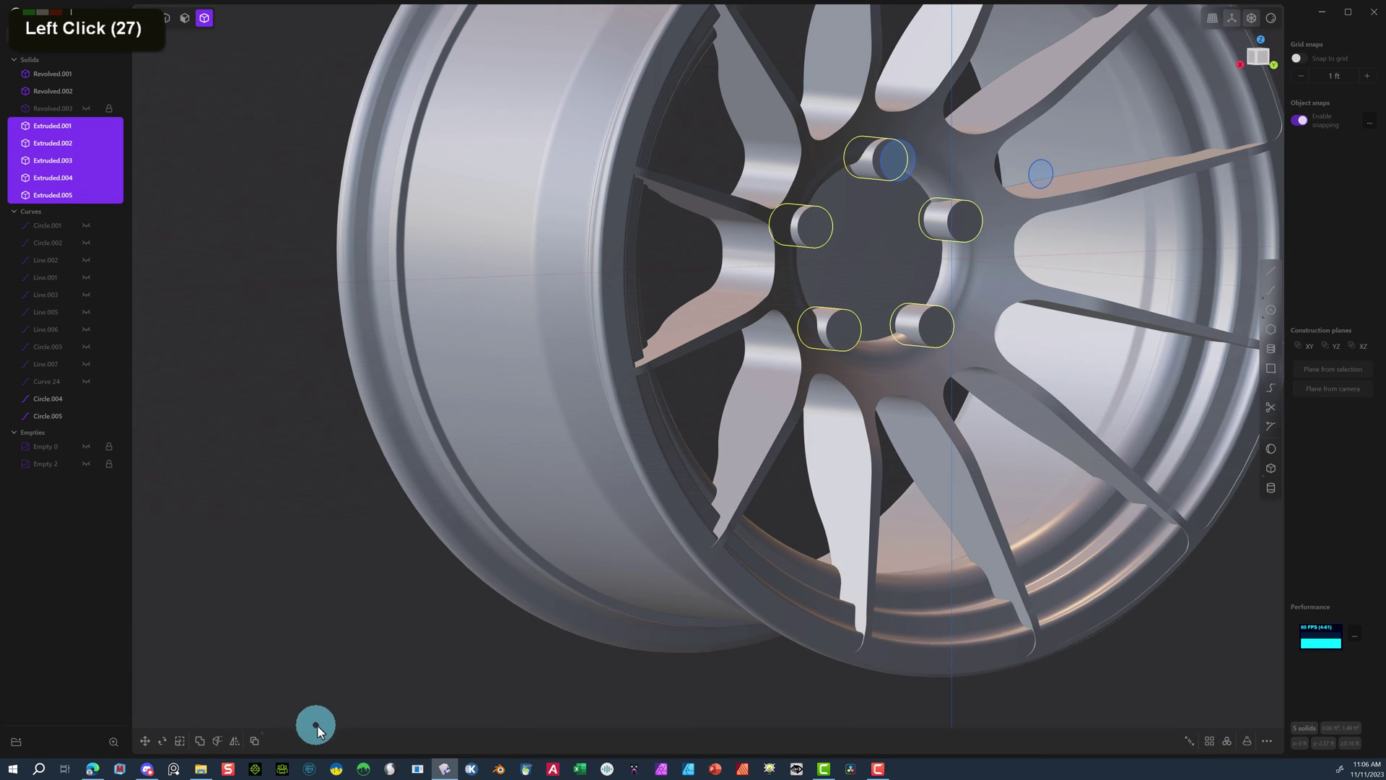
Subtract the five arrayed cylinders from the spoke body with a Boolean Difference to cut the lug holes.
left_click(194, 20)
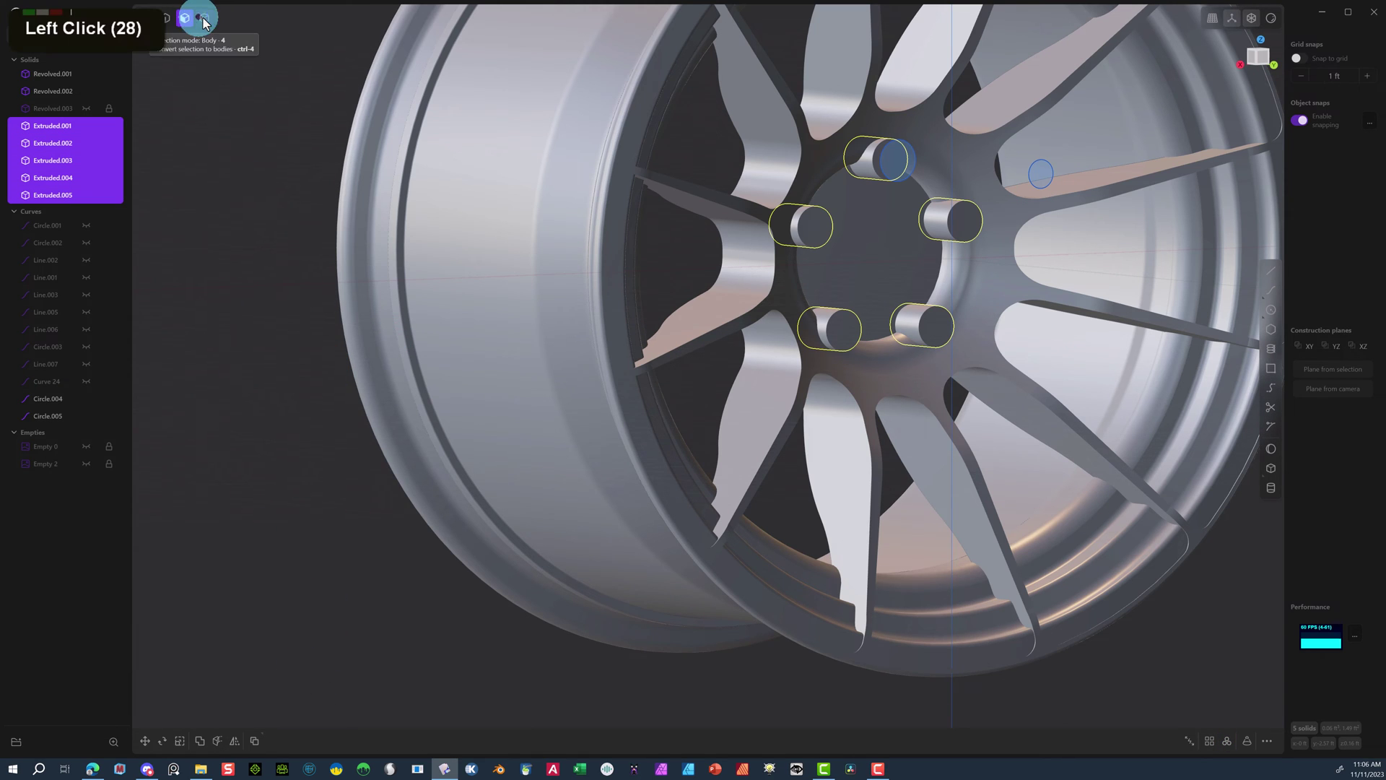
left_click(229, 119)
left_click(674, 253)
left_click(899, 169)
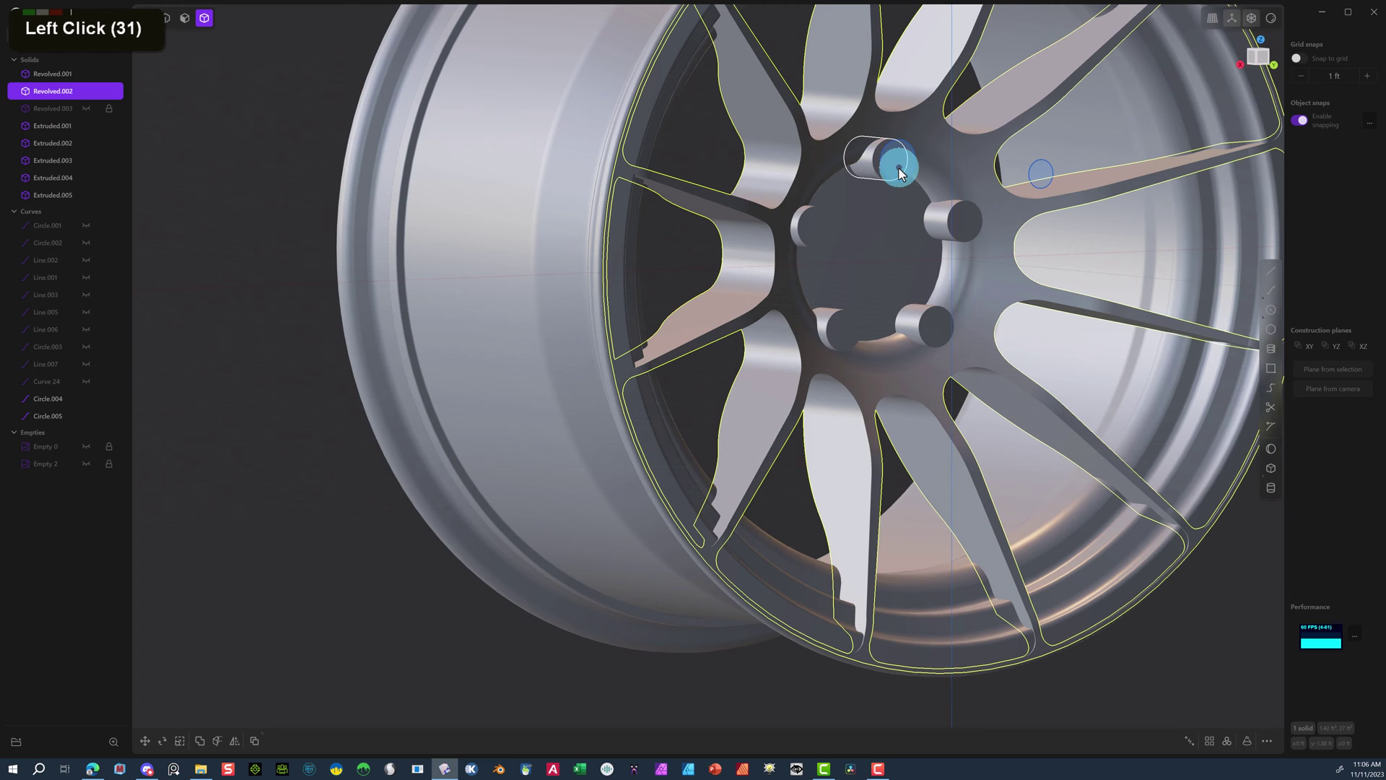
left_click(877, 172, "shift")
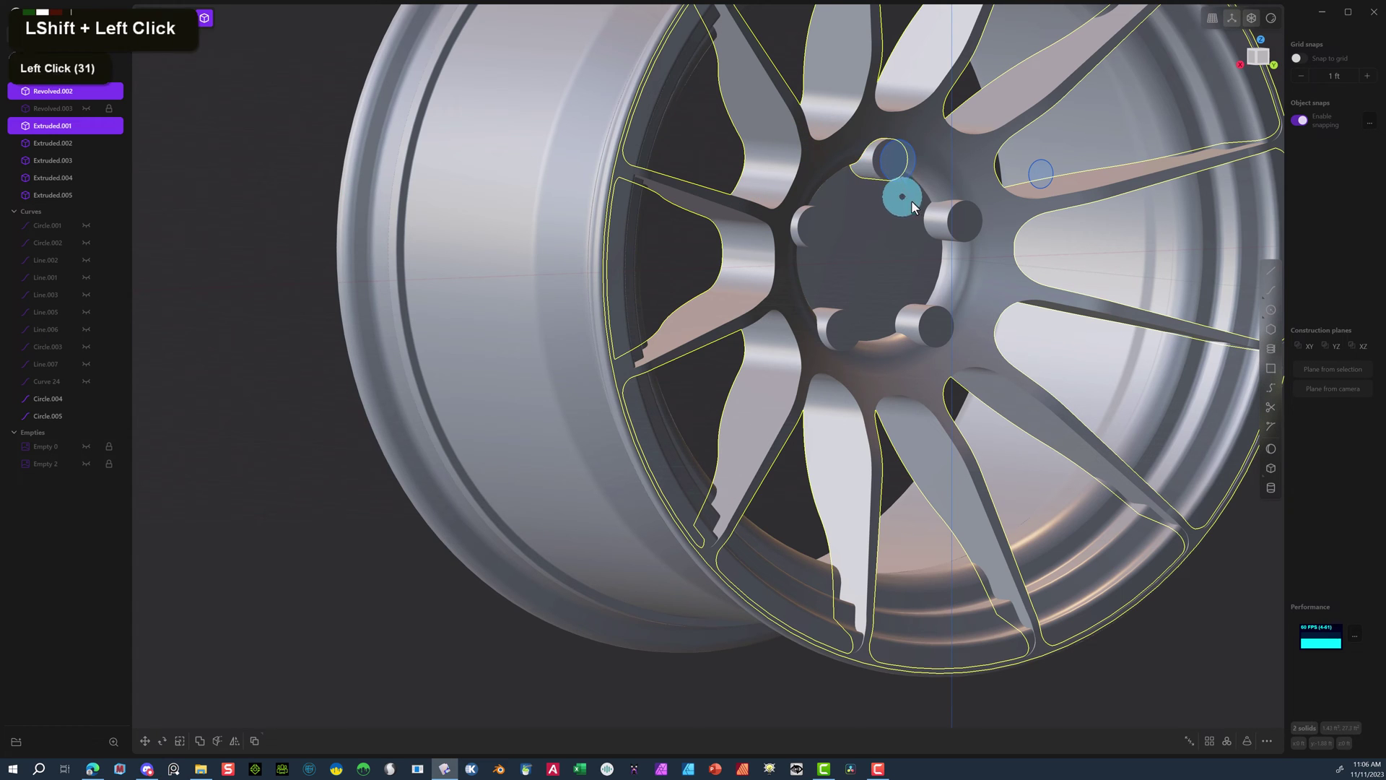
left_click(916, 287, "shift")
left_click(911, 309, "shift")
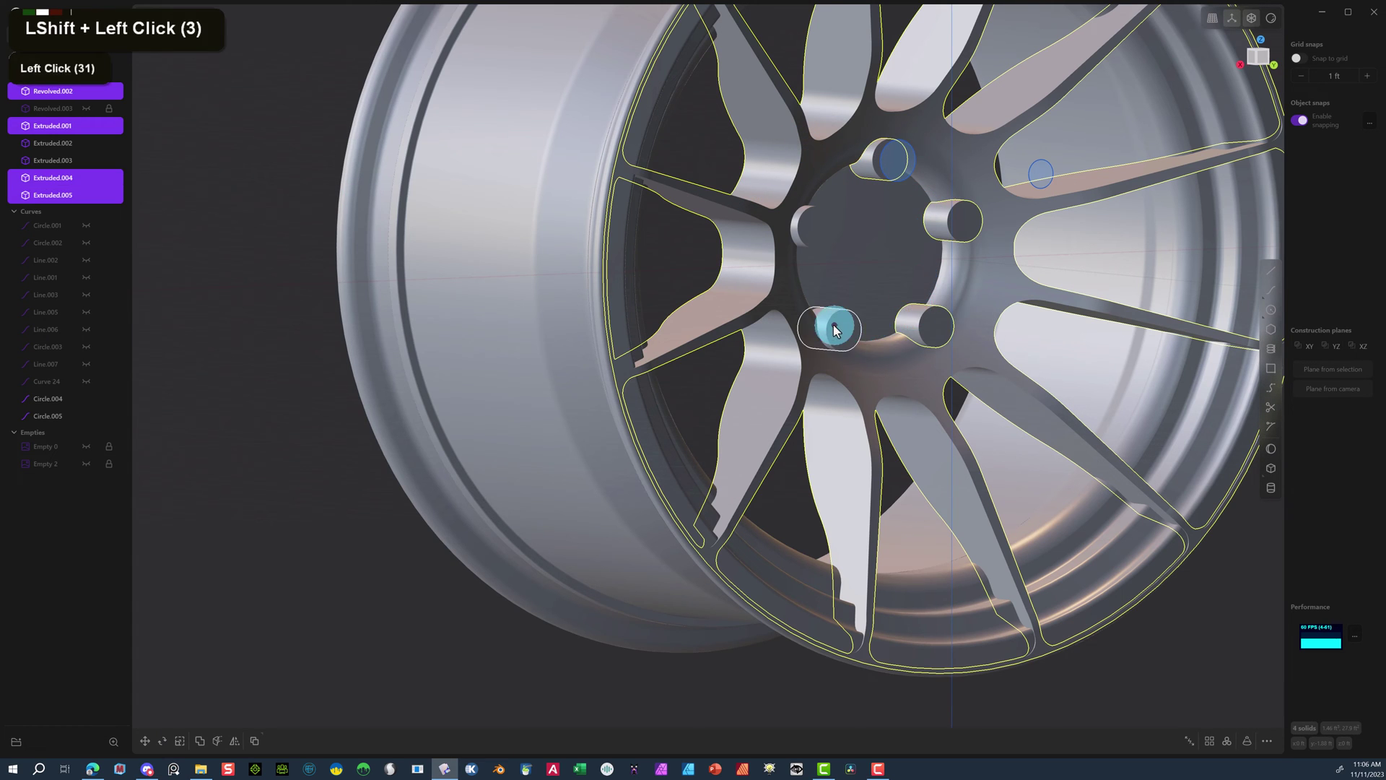
left_click(830, 312, "shift")
left_click(799, 228, "shift")
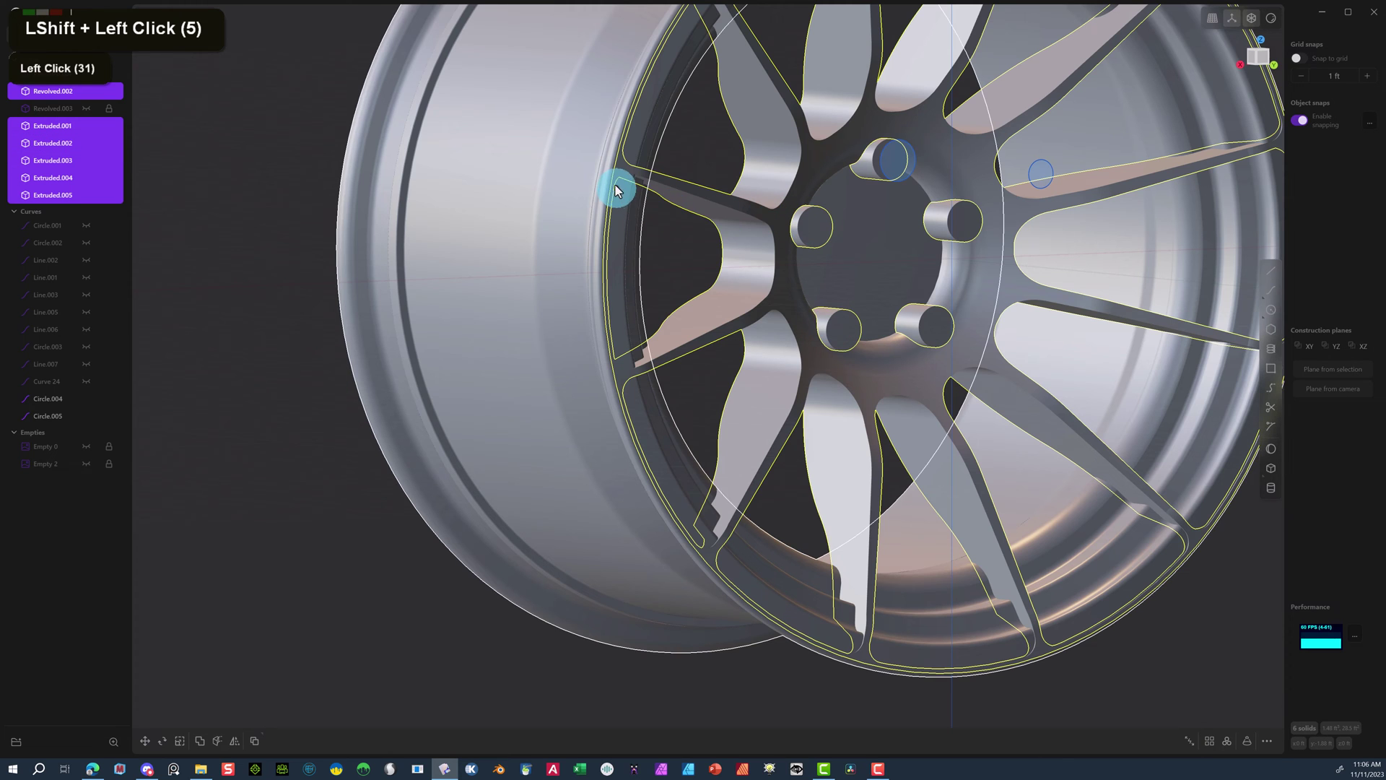
key("q")
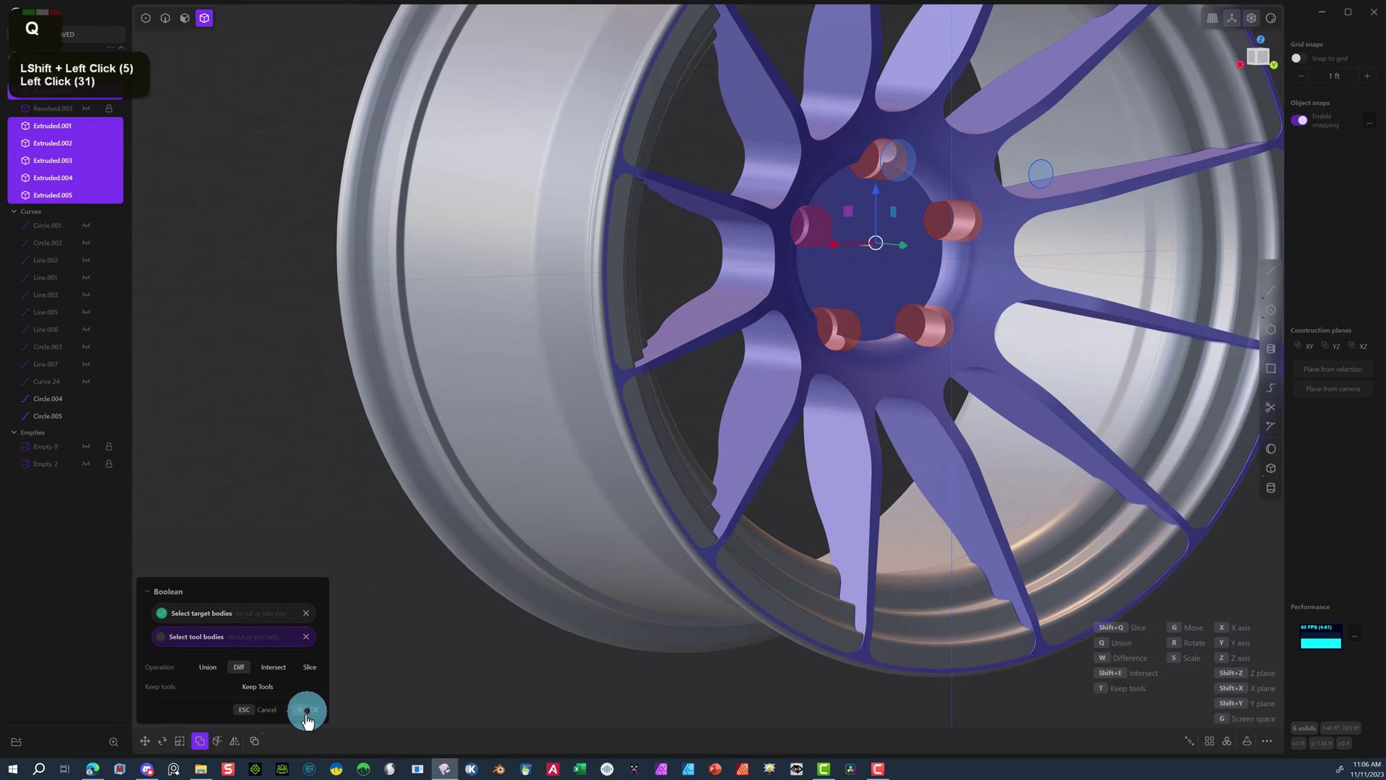
left_click(307, 711)
Select the five arc edges around the central hub recess between the lug holes for a fillet.
middle_click_drag(874, 245, 795, 217)
scroll(795, 217, "up", 20)
left_click(749, 174)
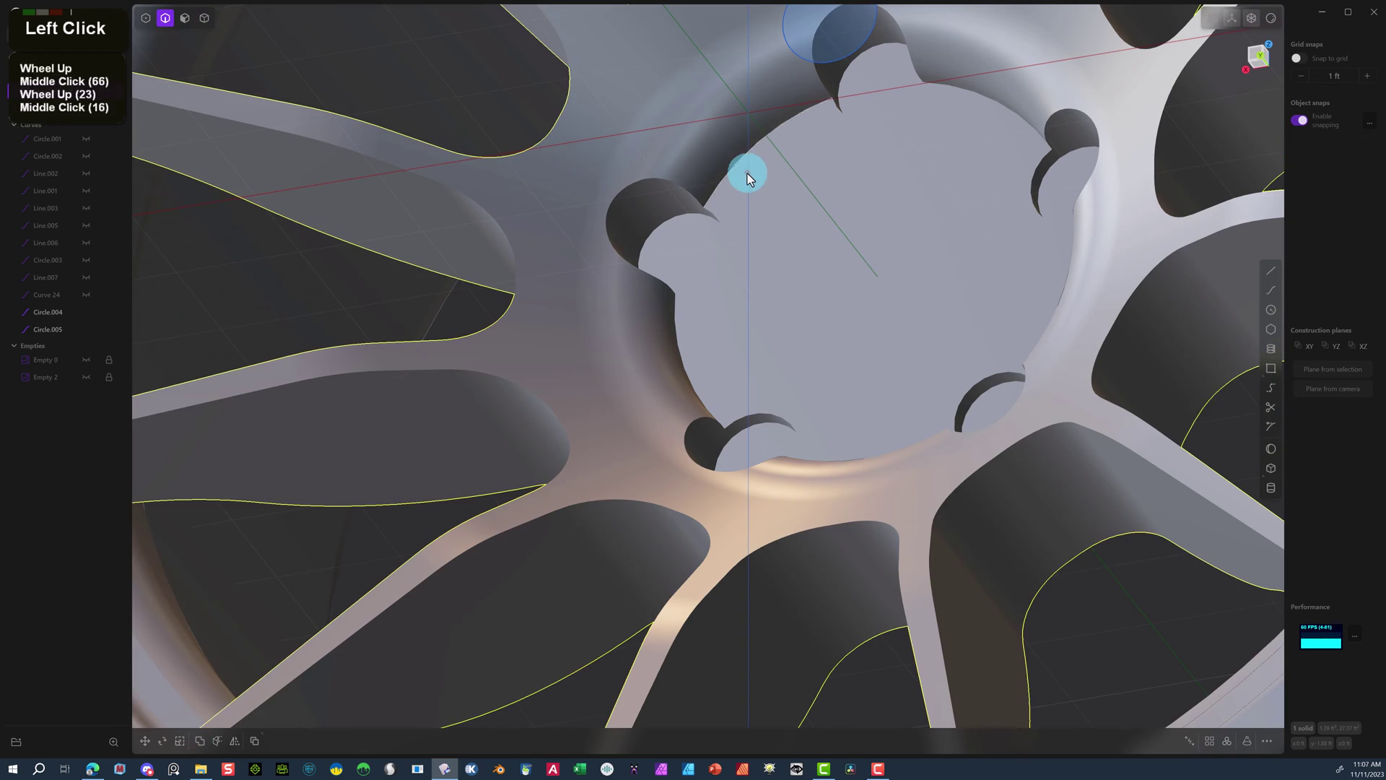
left_click(962, 88)
key("f")
left_click(751, 277, "shift")
left_click(679, 339, "shift")
middle_click_drag(775, 317, 1004, 332)
left_click(1036, 332, "shift")
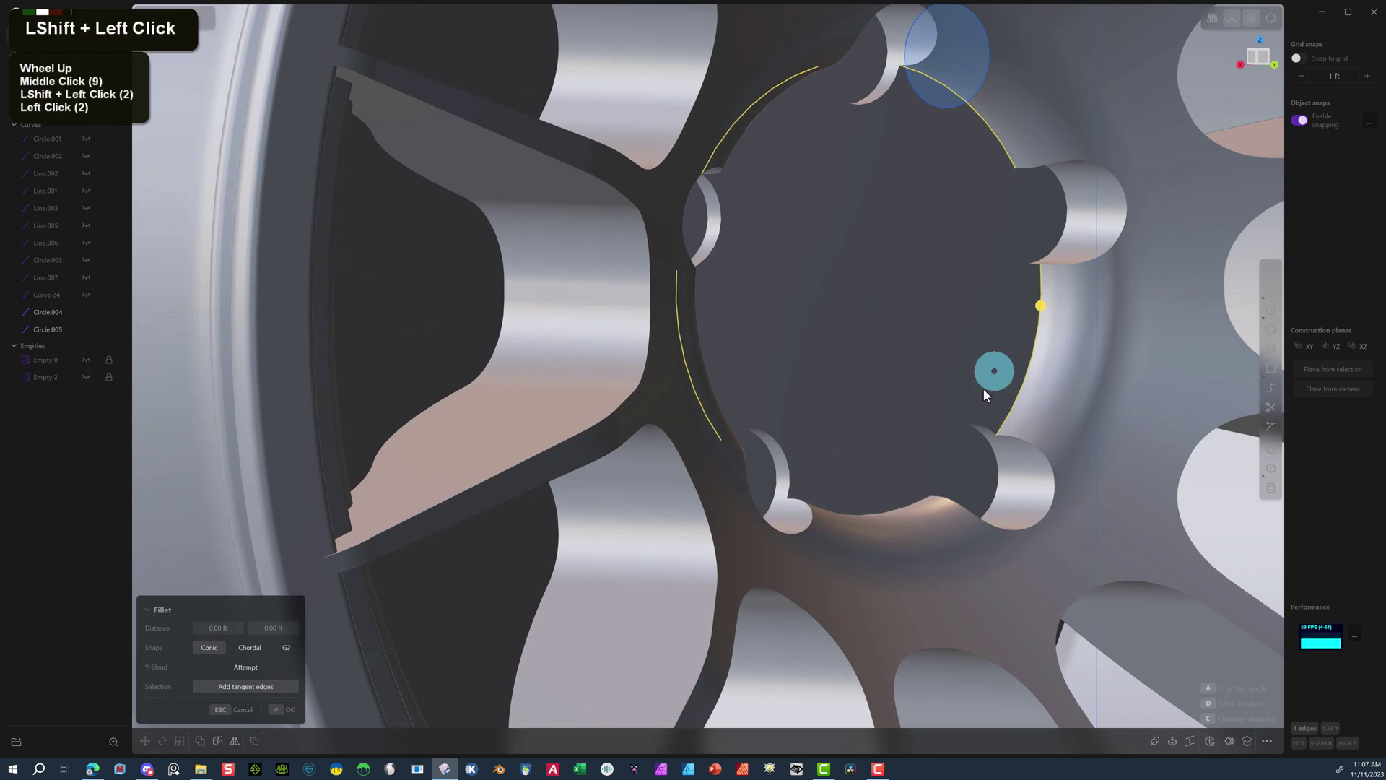
left_click(877, 508, "shift")
Try to fillet the five hub recess edges by about 0.131 ft.
middle_click_drag(877, 508, 938, 498)
scroll(917, 505, "up", 3)
left_click(893, 514)
left_click_drag(893, 519, 901, 505)
middle_click_drag(901, 506, 604, 205)
scroll(604, 205, "up", 2)
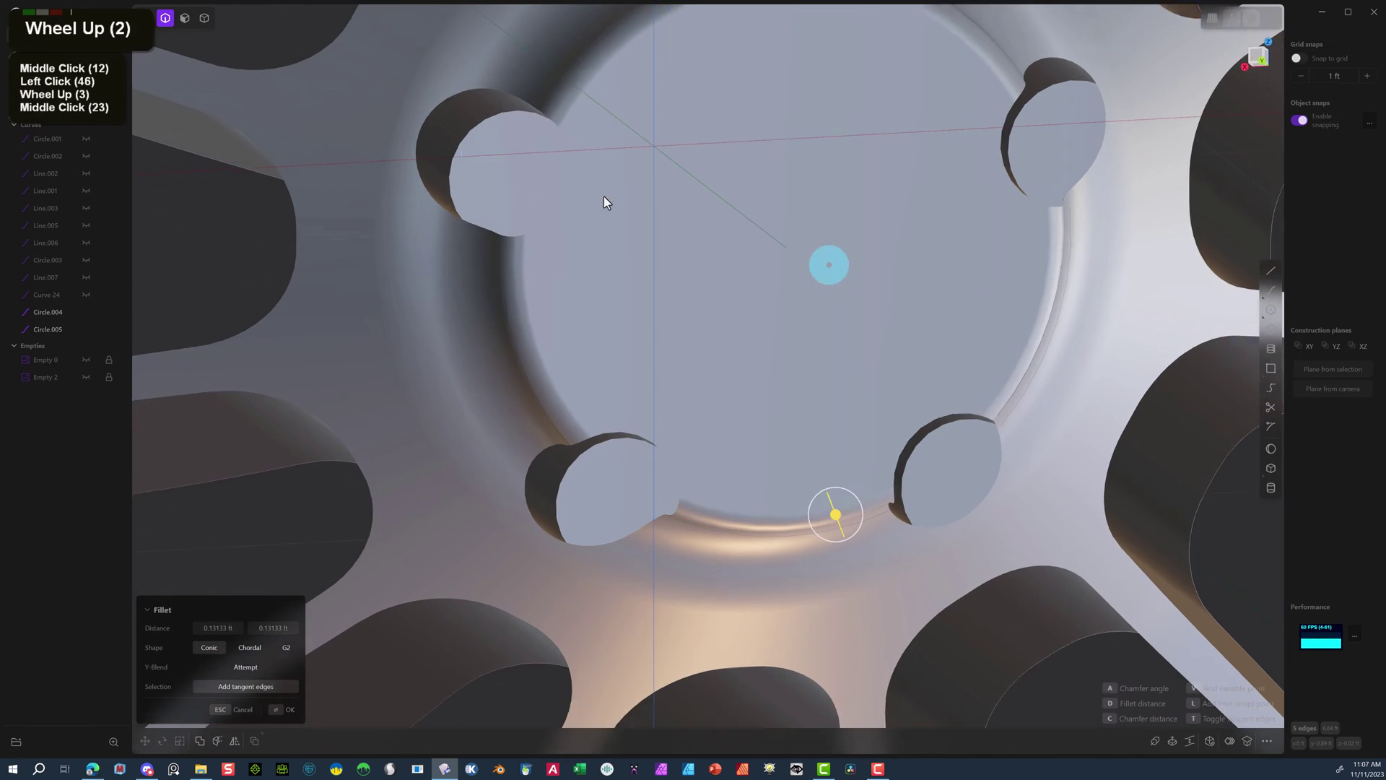
left_click(195, 716)
Add the inner arc edges where the lug holes cut into the central hub face to the fillet selection.
middle_click_drag(195, 716, 621, 170)
scroll(656, 155, "up", 3)
scroll(656, 154, "down", 4)
left_click(635, 151)
left_click(570, 149, "shift")
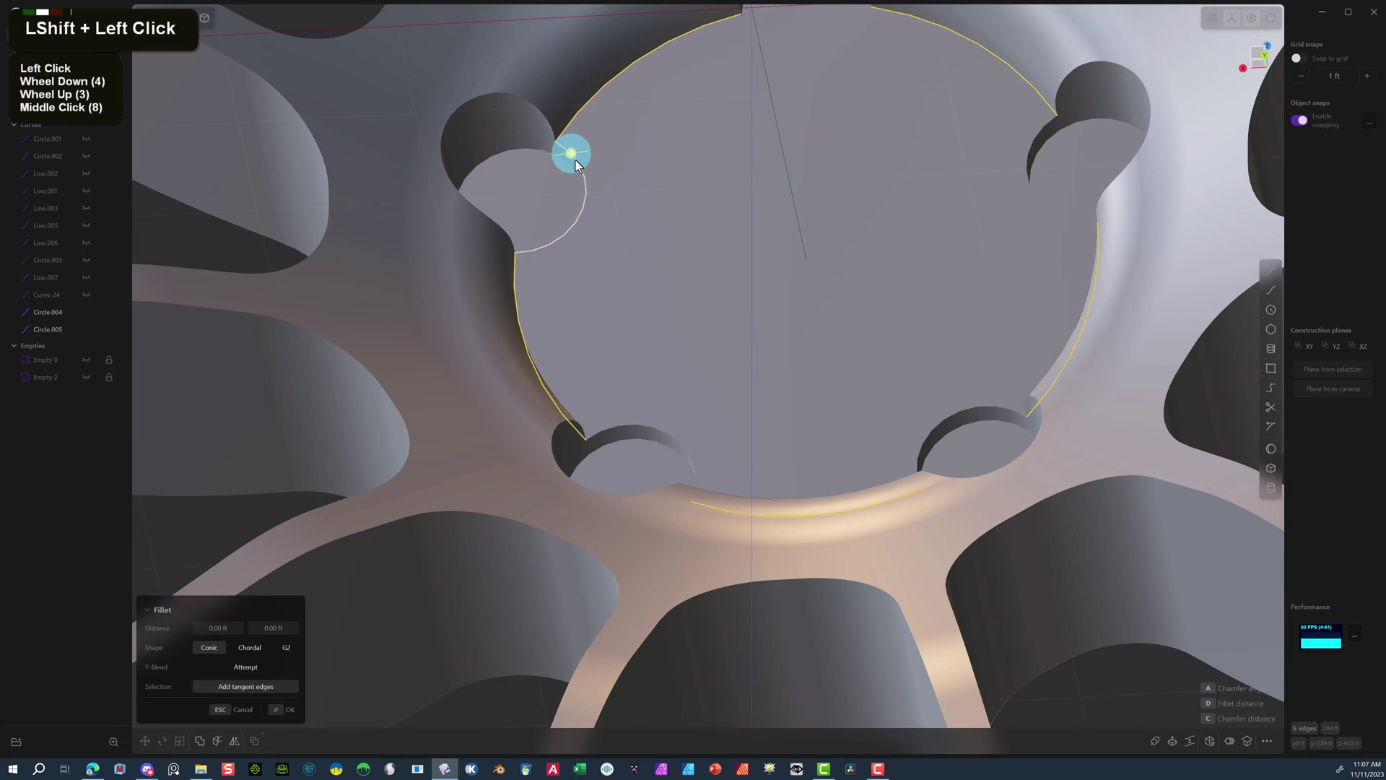
left_click(1031, 163, "shift")
Try to fillet the selected hub recess and inner lug hole edges, then undo it.
scroll(795, 192, "down", 1, "shift")
scroll(794, 144, "down", 12)
middle_click_drag(794, 106, 800, 79)
scroll(800, 79, "up", 2)
left_click_drag(800, 69, 808, 70)
key("ctrl+z")
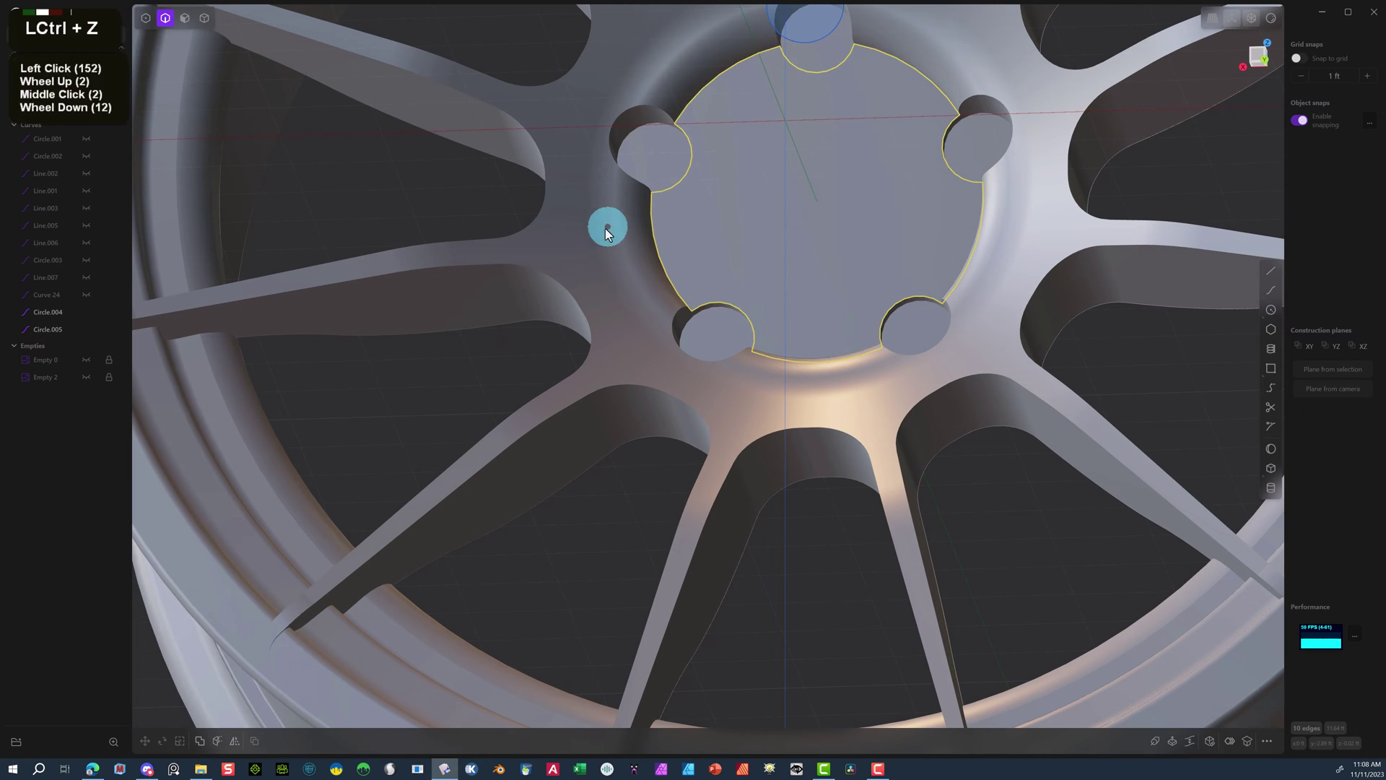
Add the outer rim edges of the upper-left lug hole to the fillet selection.
left_click(638, 108, "shift")
left_click(627, 176, "shift")
left_click(626, 175, "shift")
middle_click_drag(627, 175, 722, 238, "shift")
middle_click_drag(722, 238, 836, 297)
scroll(836, 296, "up", 1)
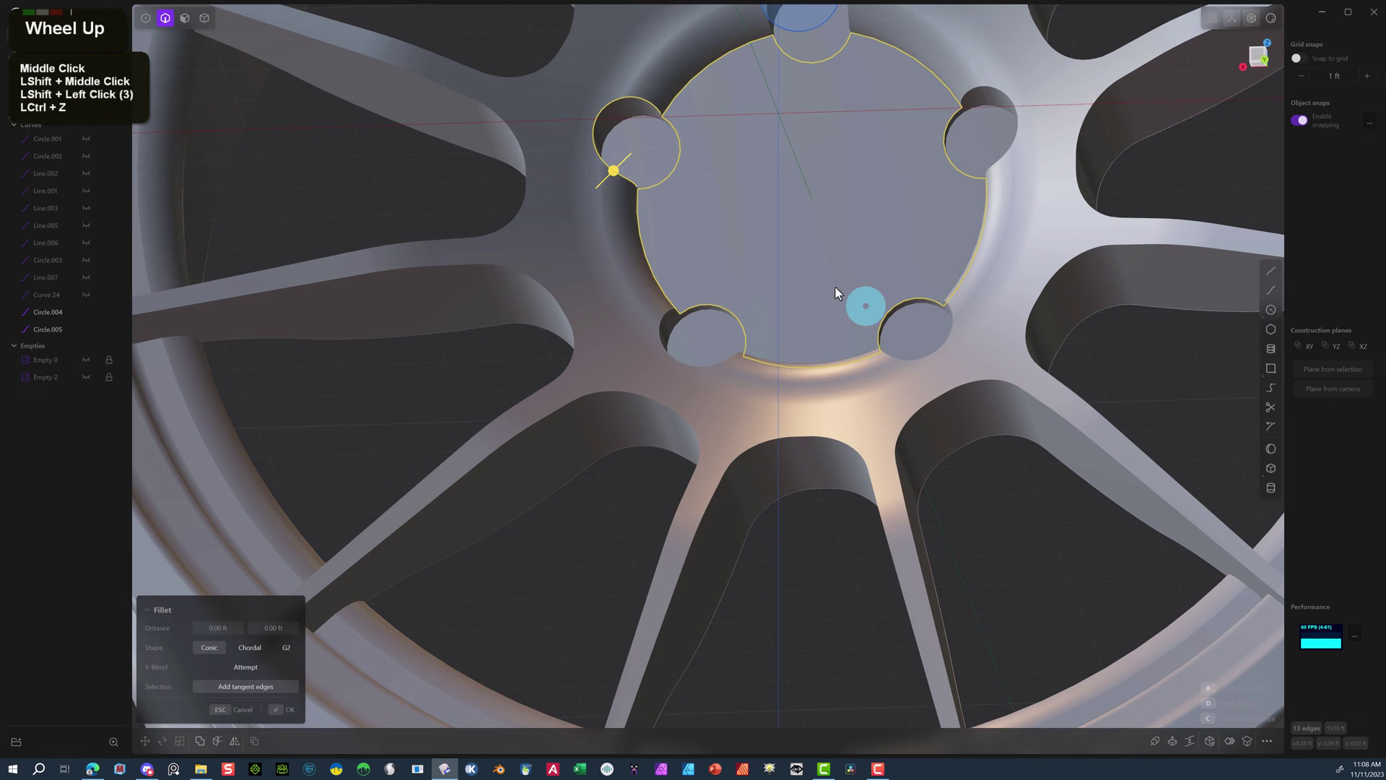
Add the outer rim edges of the two lower lug holes to the fillet selection.
left_click(659, 322, "shift")
left_click(684, 362, "shift")
left_click(882, 338, "shift")
left_click(955, 338, "shift")
left_click(955, 338, "shift")
Add the outer rim edges of the upper-right lug hole to the fillet selection.
left_click(975, 175, "shift")
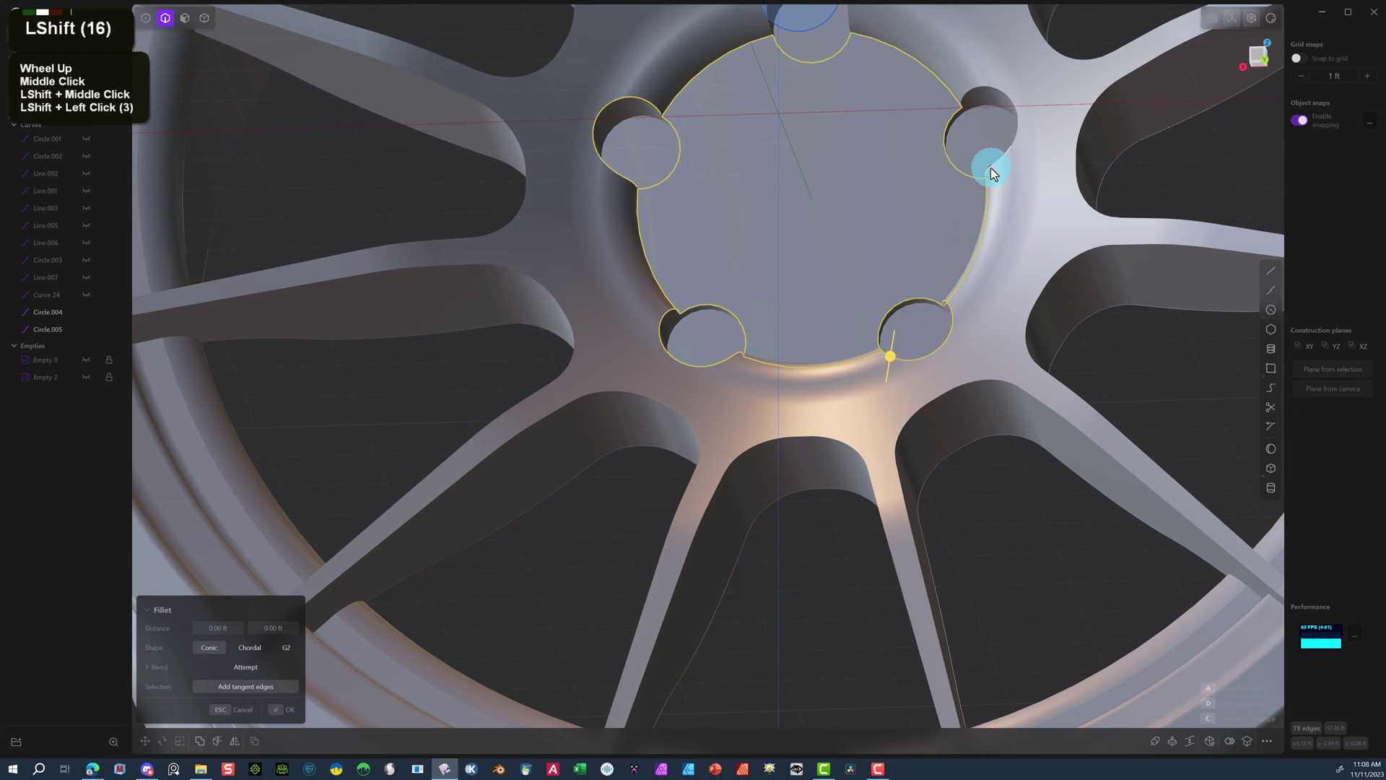
left_click(991, 167, "shift")
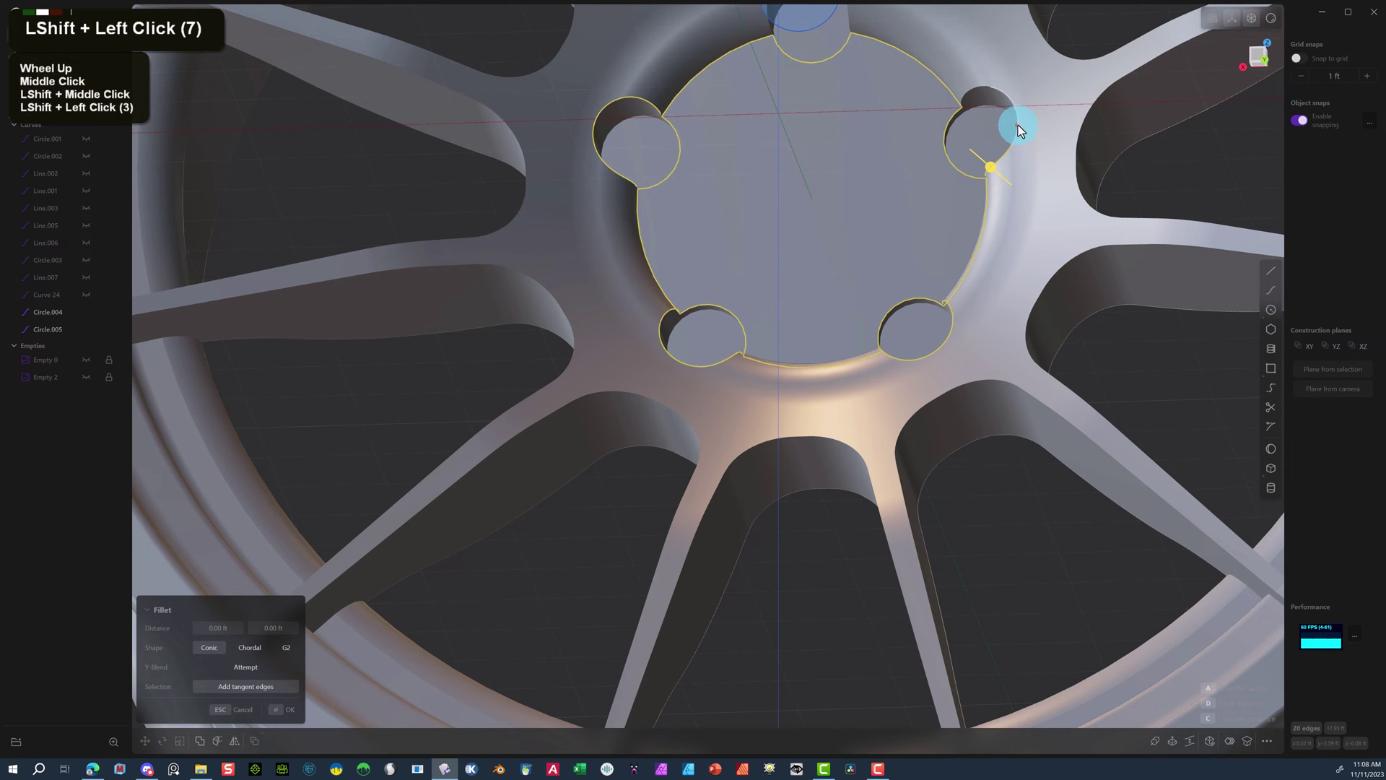
left_click(972, 91, "shift")
left_click(906, 114, "shift")
Add the outer rim edges of the topmost lug hole to complete the fillet selection.
right_click_drag(872, 186, 840, 329)
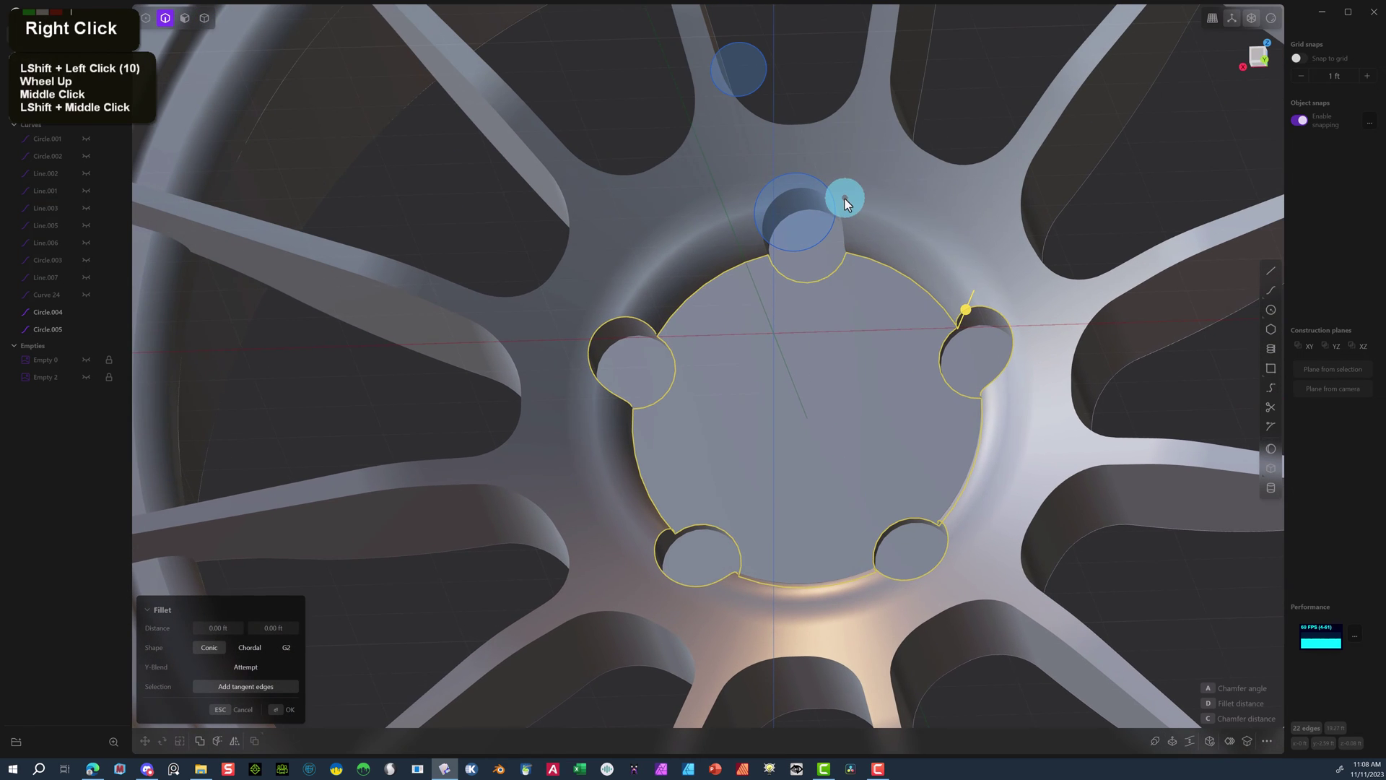
left_click(844, 219, "shift")
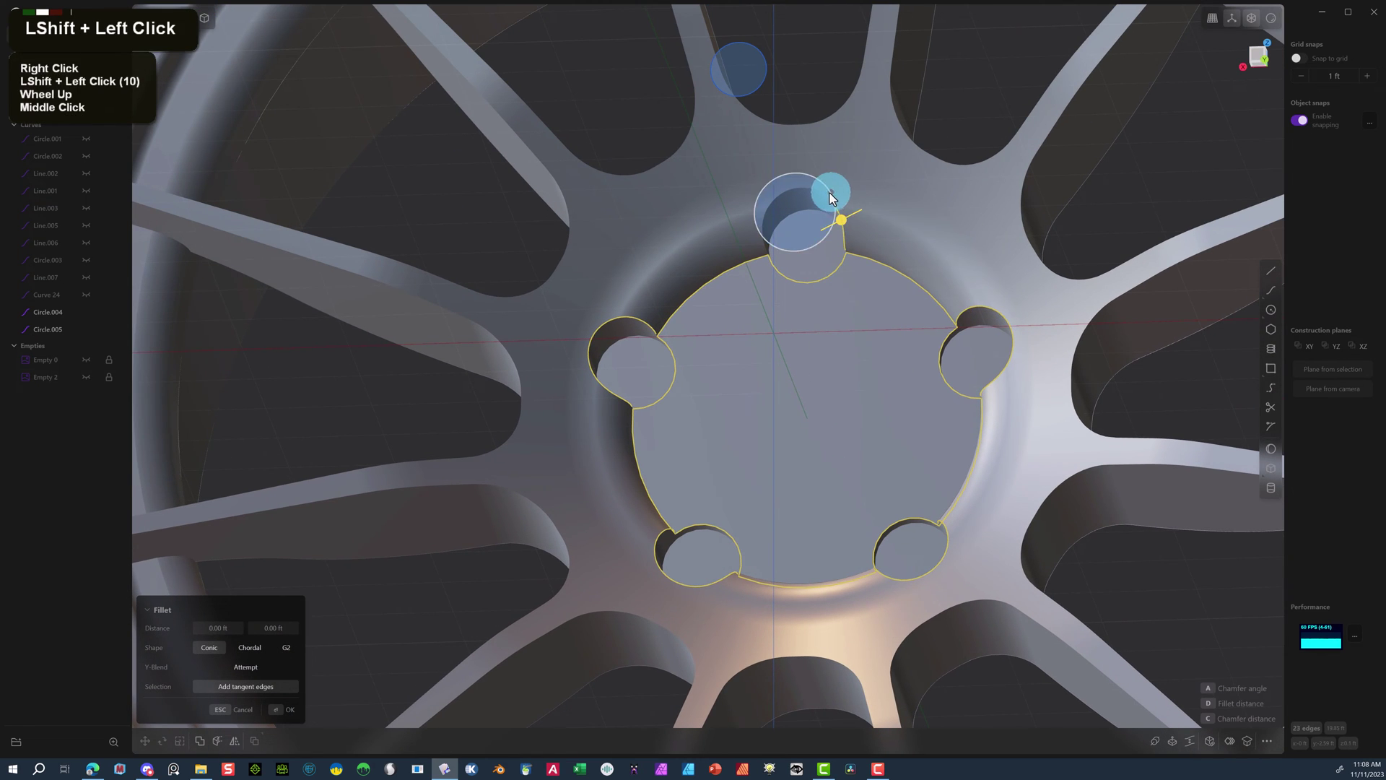
left_click(781, 198, "shift")
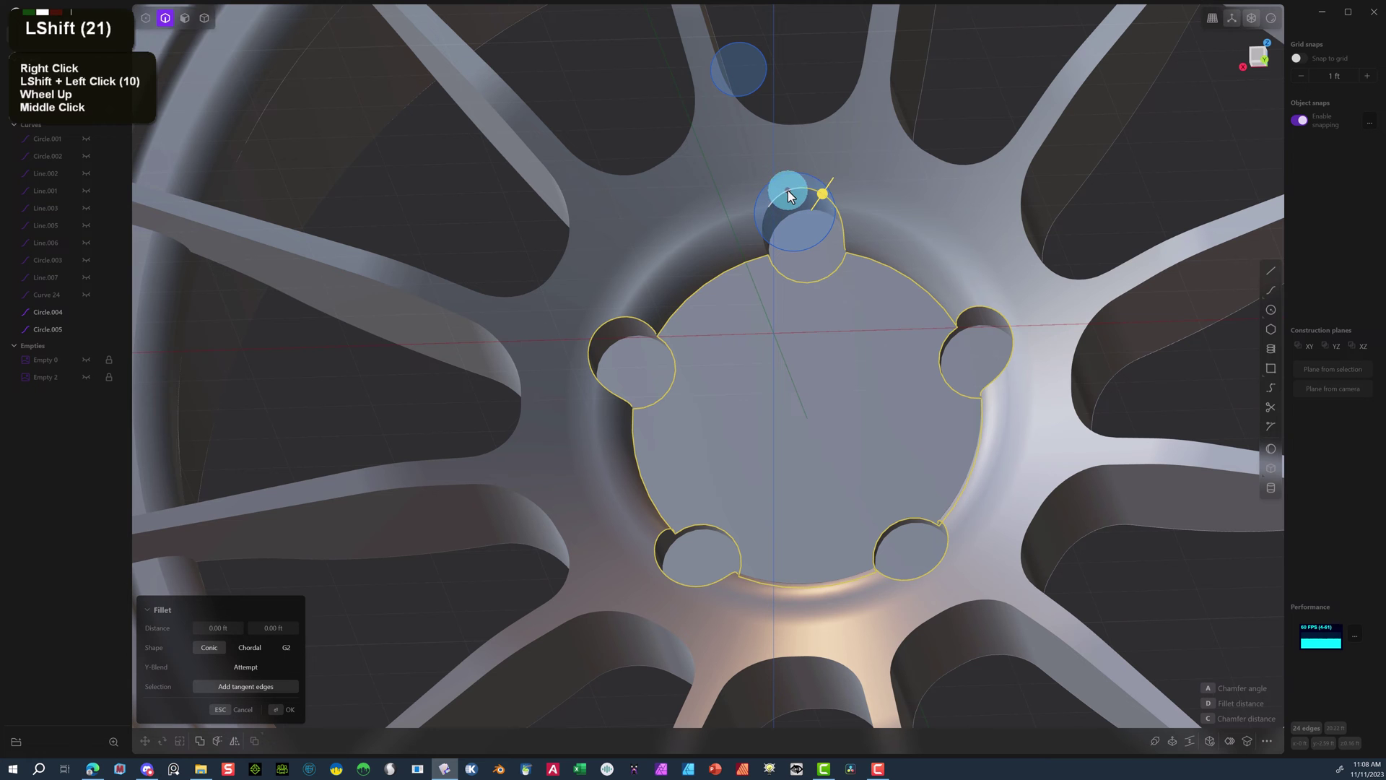
left_click(774, 210, "shift")
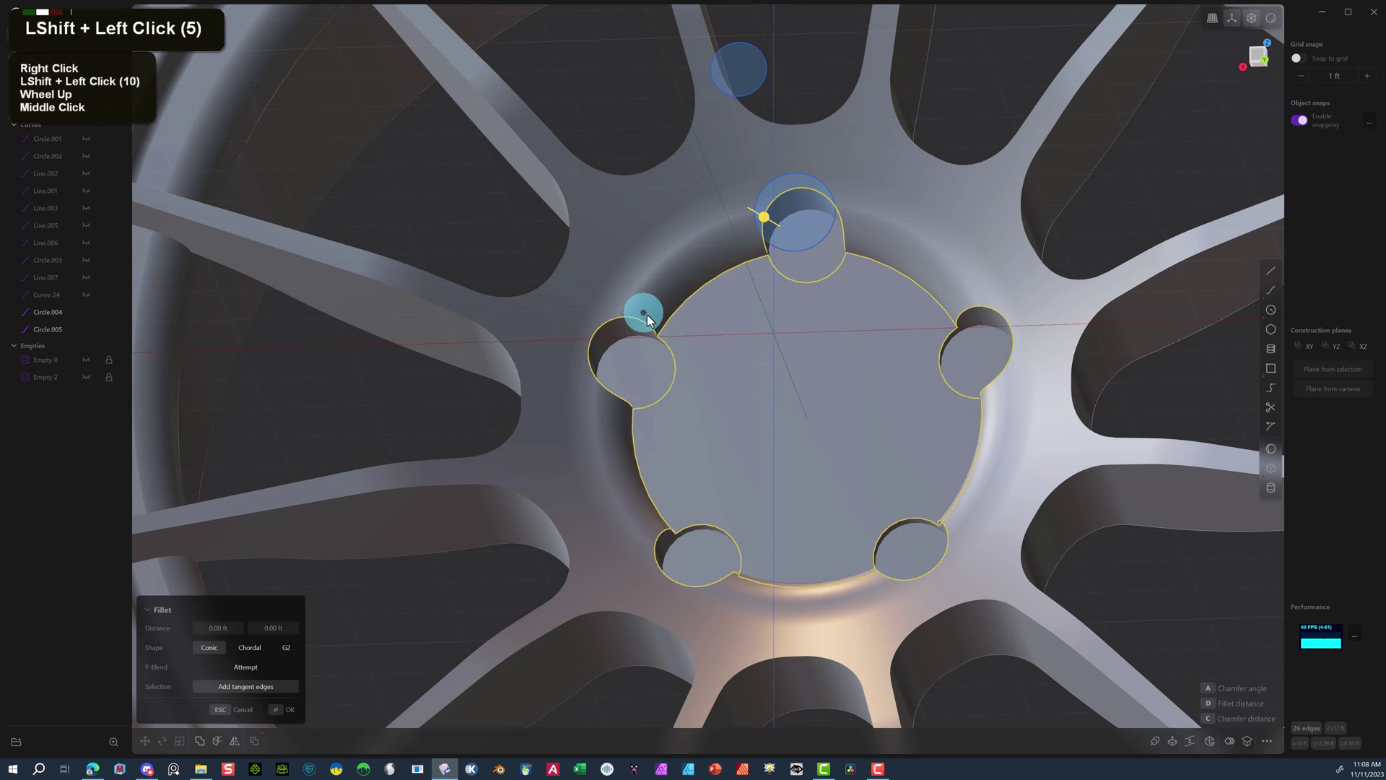
Fillet all the selected hub recess and lug hole edges by about 0.079 ft.
middle_click_drag(647, 314, 751, 238)
scroll(752, 238, "up", 14)
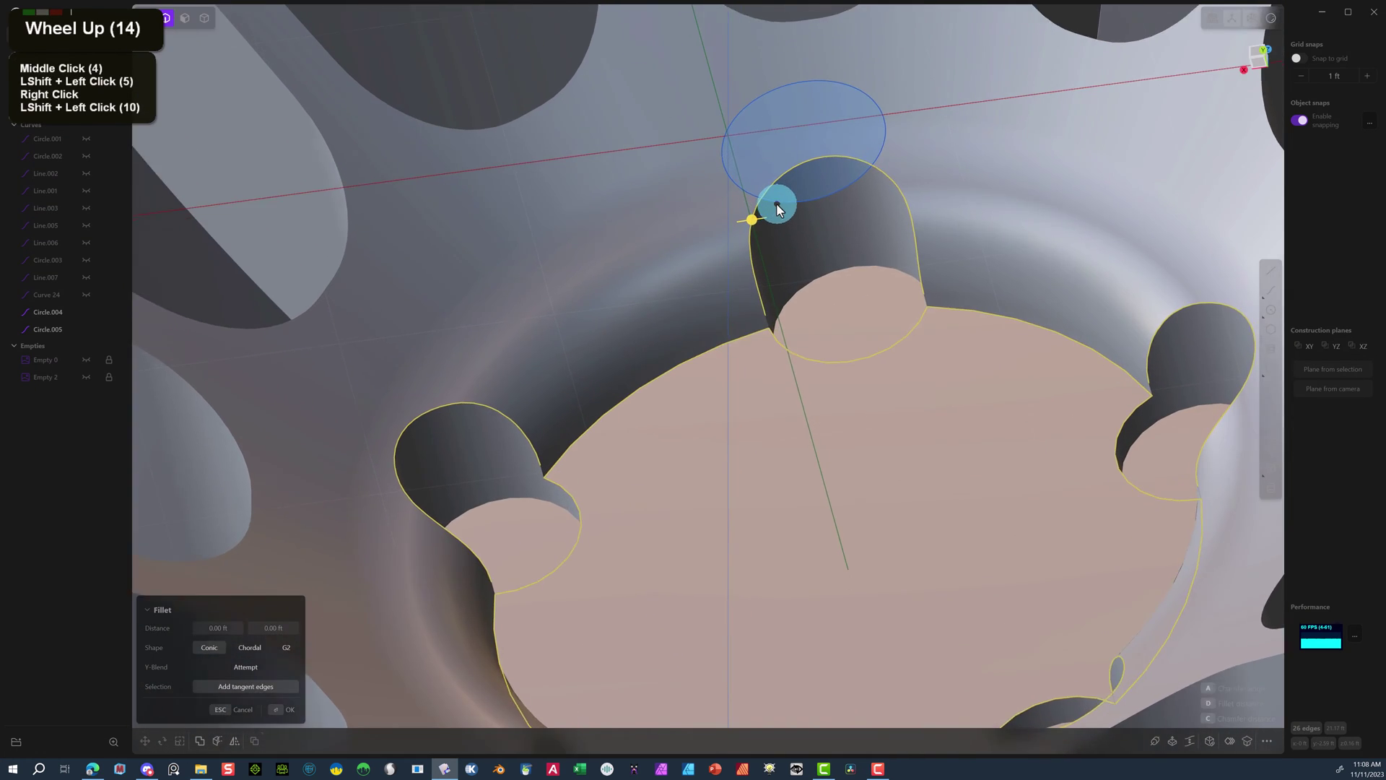
scroll(764, 217, "up", 2)
left_click_drag(747, 221, 758, 215)
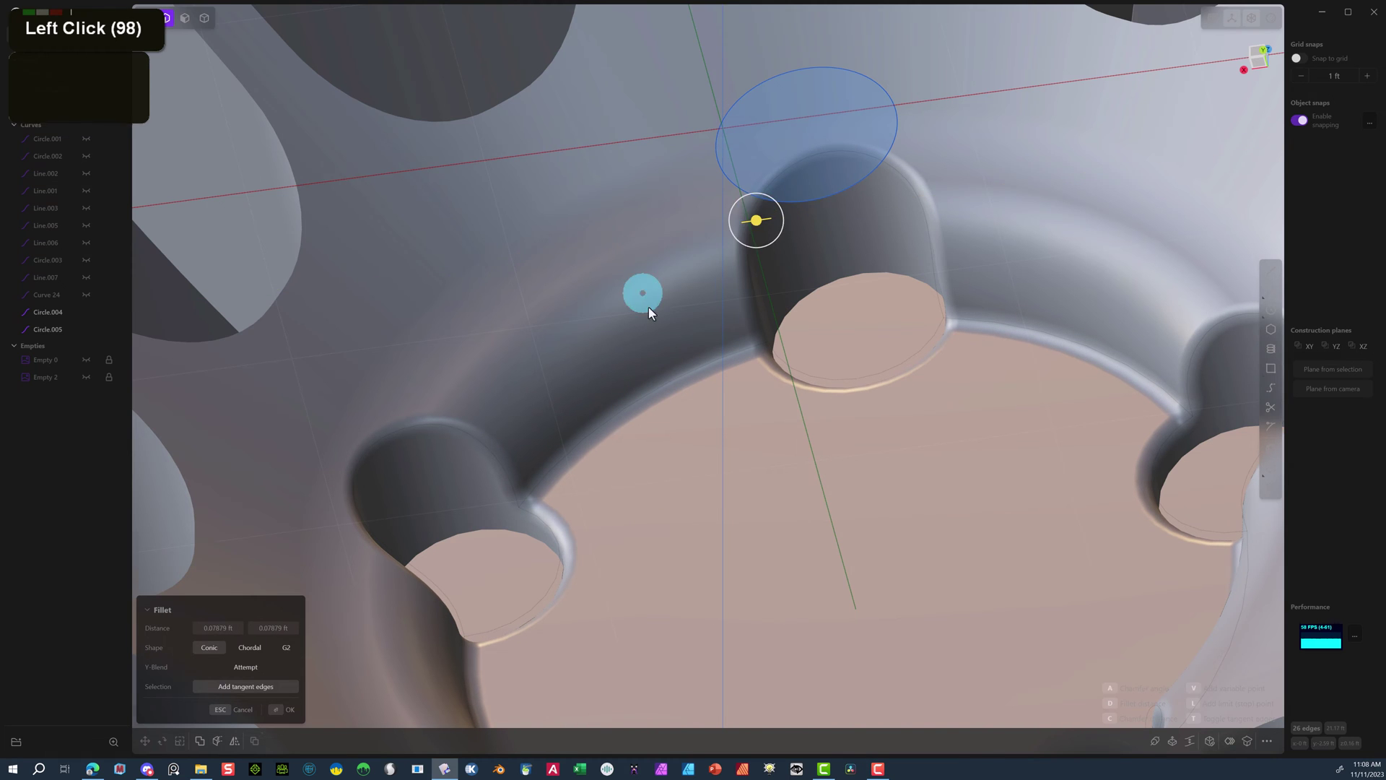
scroll(673, 319, "down", 11)
scroll(693, 368, "up", 1)
middle_click_drag(693, 368, 392, 655)
scroll(340, 690, "up", 1)
left_click(295, 709)
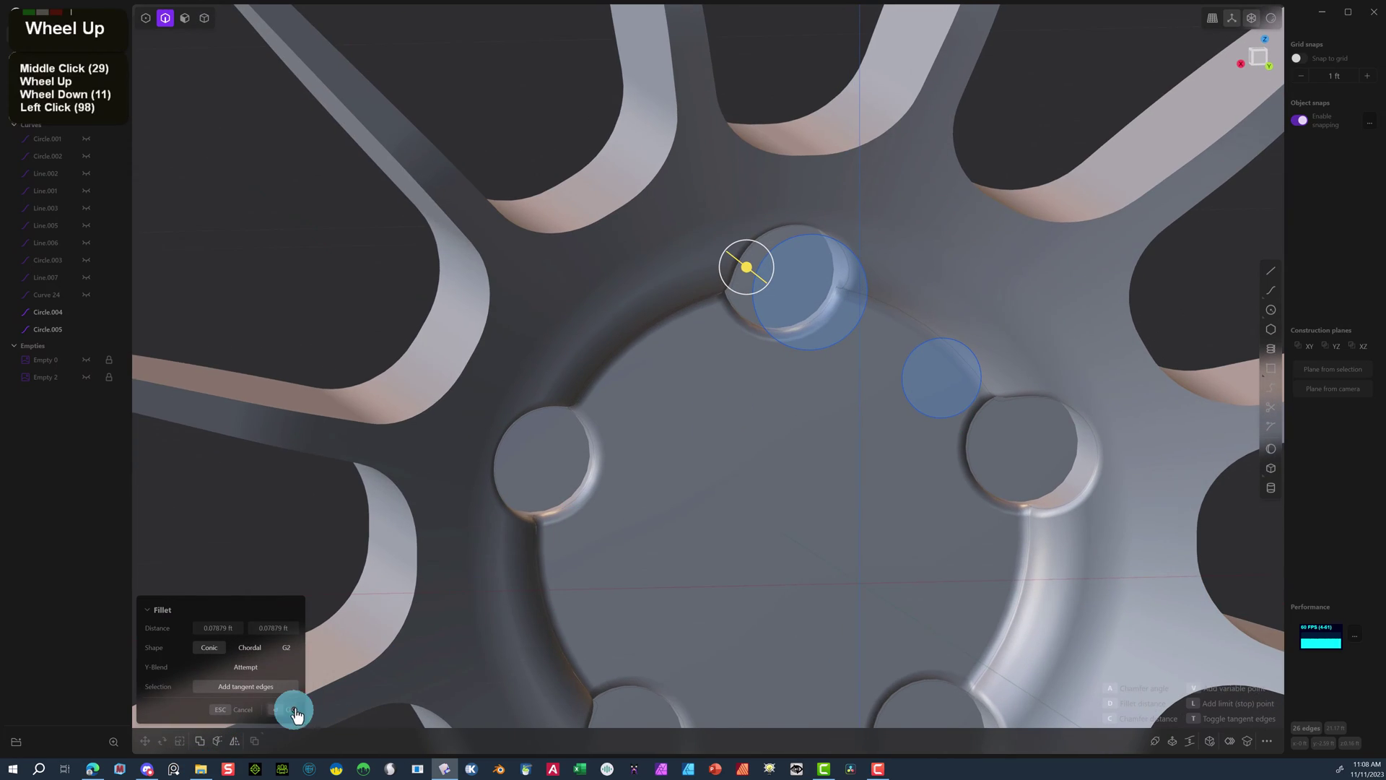
Select the circular floor edges of the upper three lug holes for a fillet.
scroll(639, 469, "down", 6)
scroll(678, 449, "up", 2)
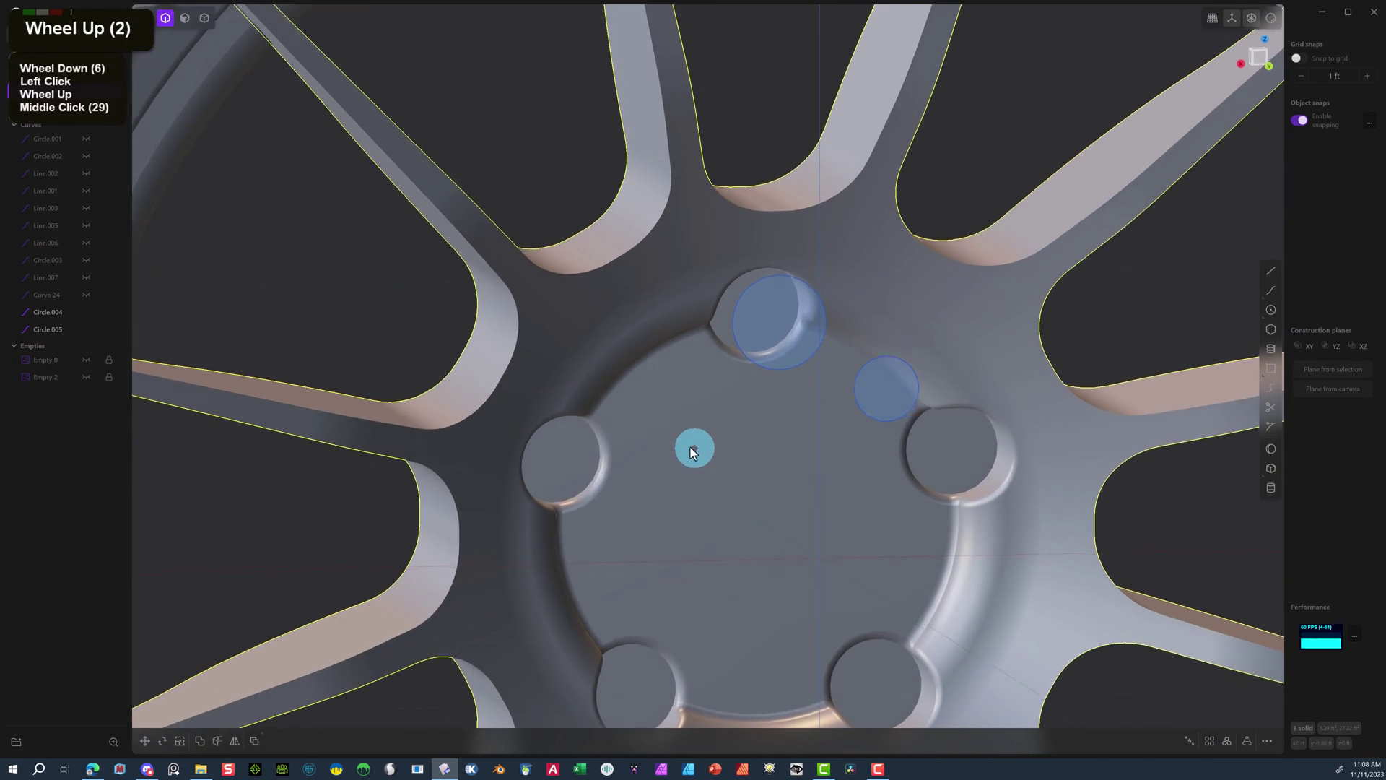
middle_click_drag(696, 449, 628, 436)
scroll(530, 449, "up", 3)
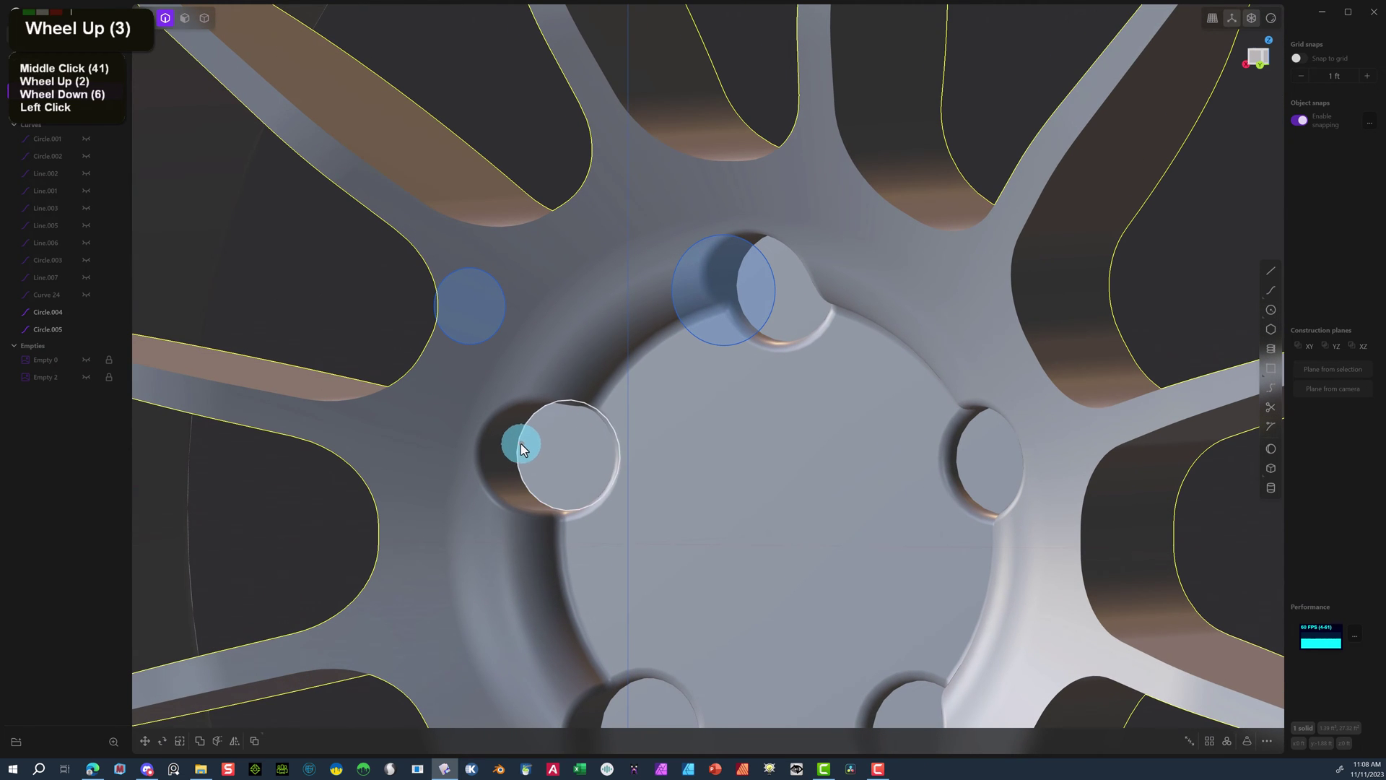
left_click(521, 436)
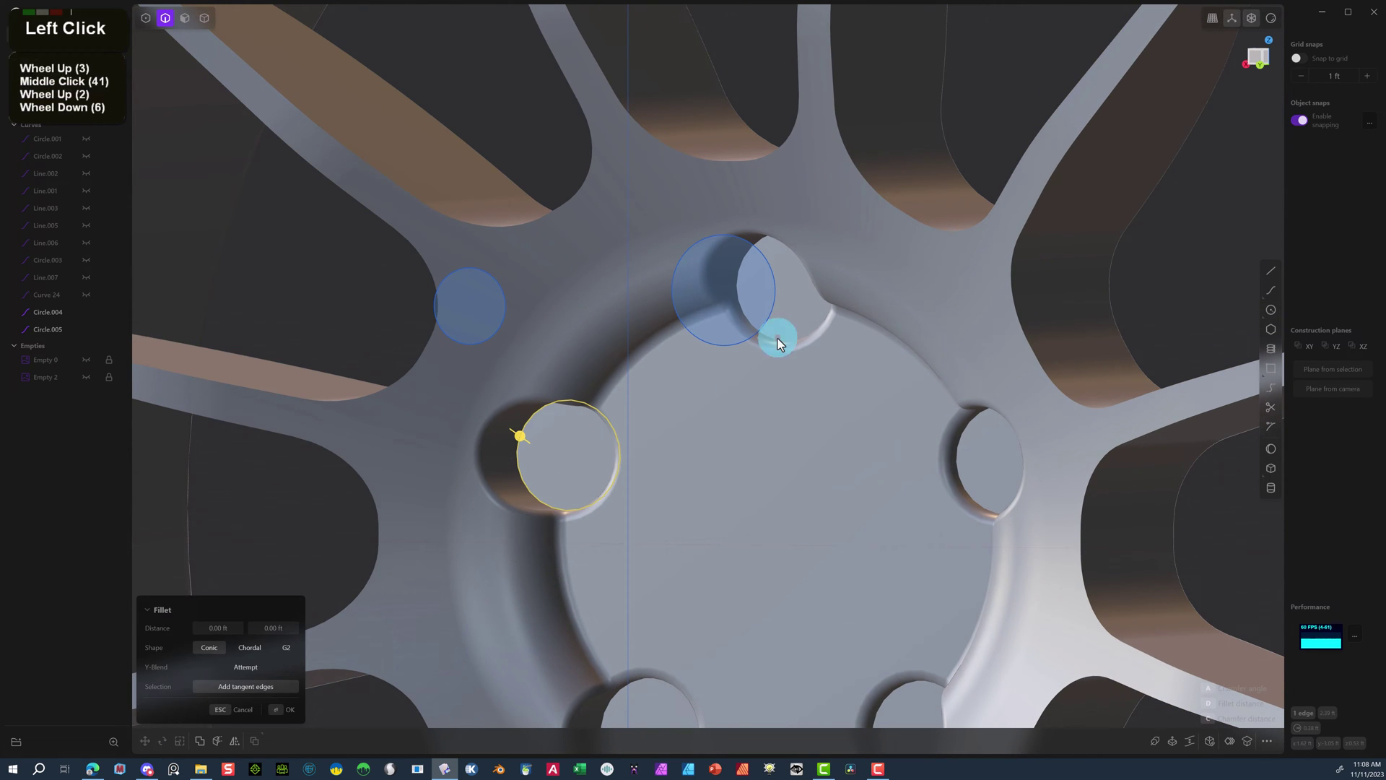
left_click(764, 240, "shift")
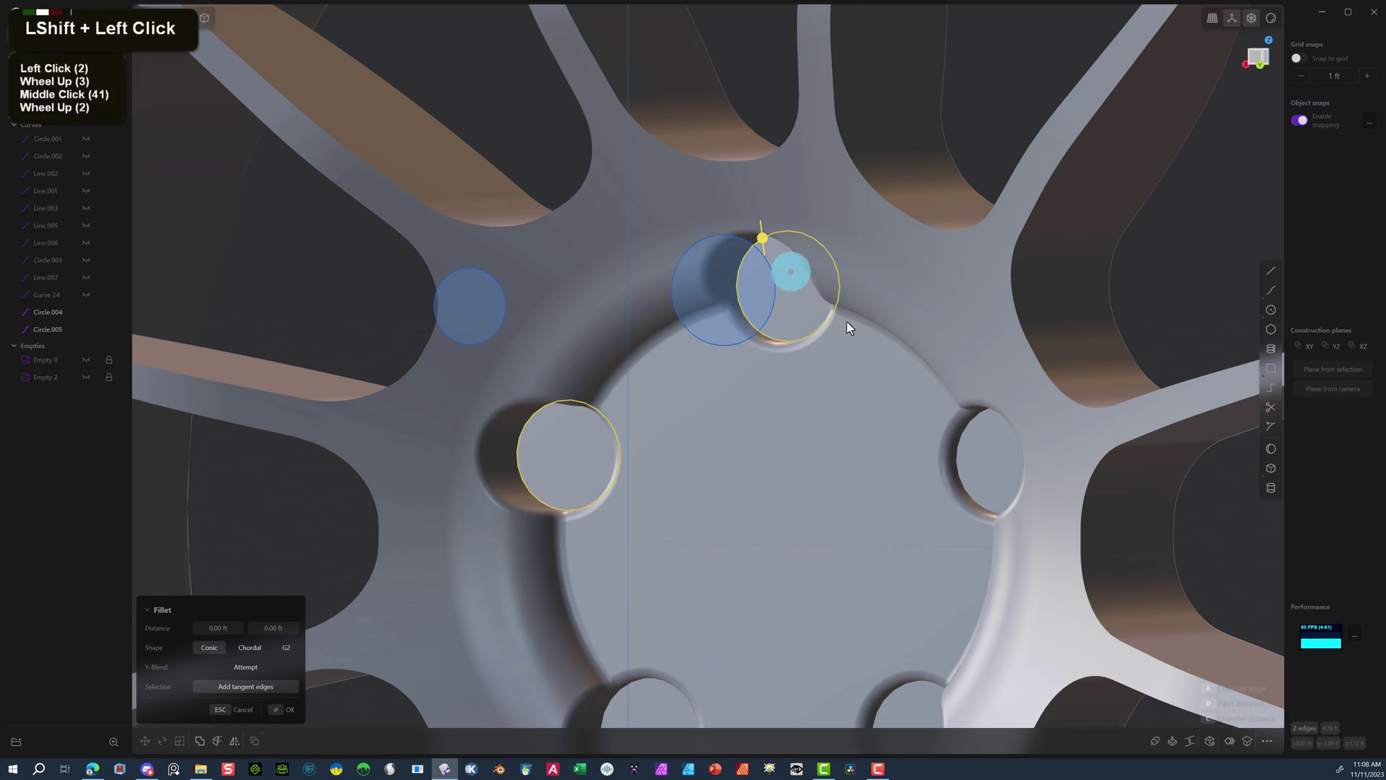
left_click(965, 431, "shift")
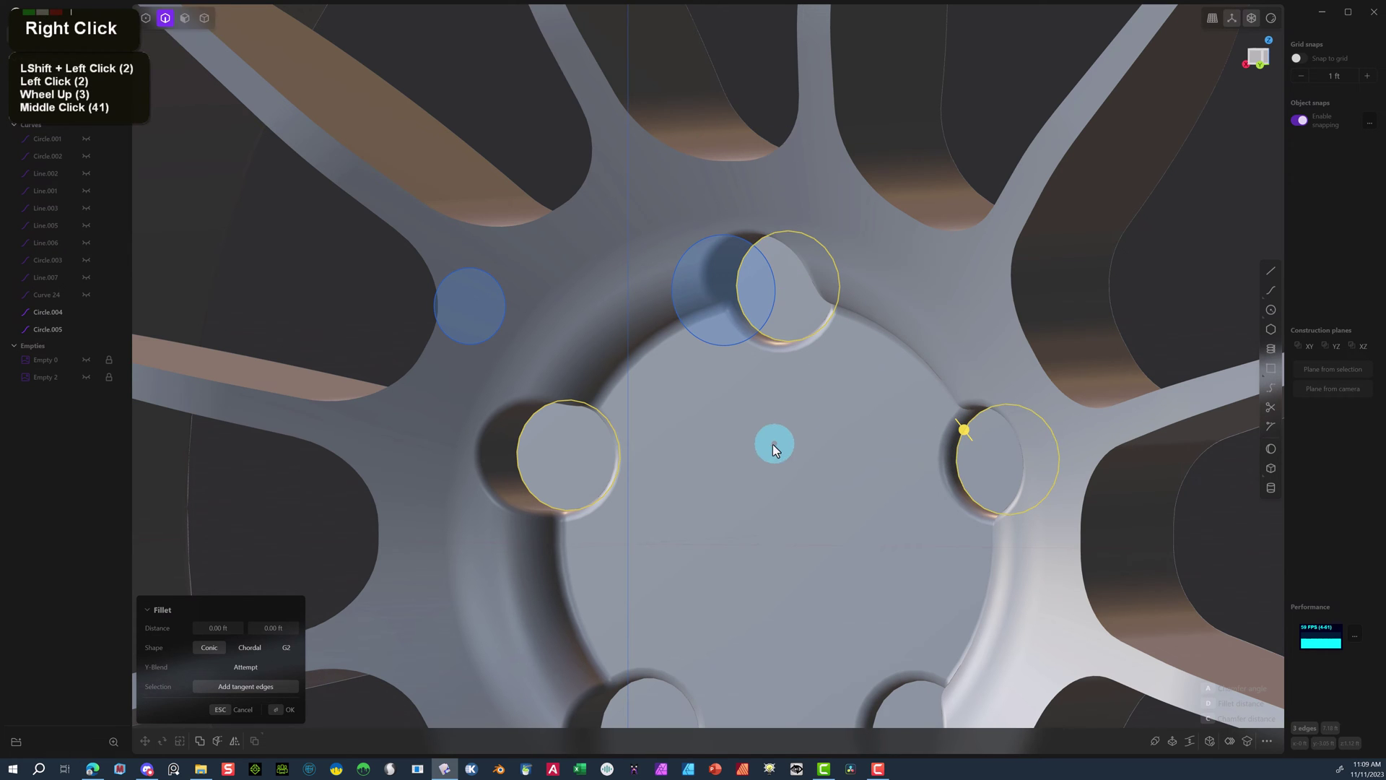
Add the floor edges of the two lower lug holes and fillet all five edges by about 0.070 ft.
right_click_drag(773, 443, 749, 195)
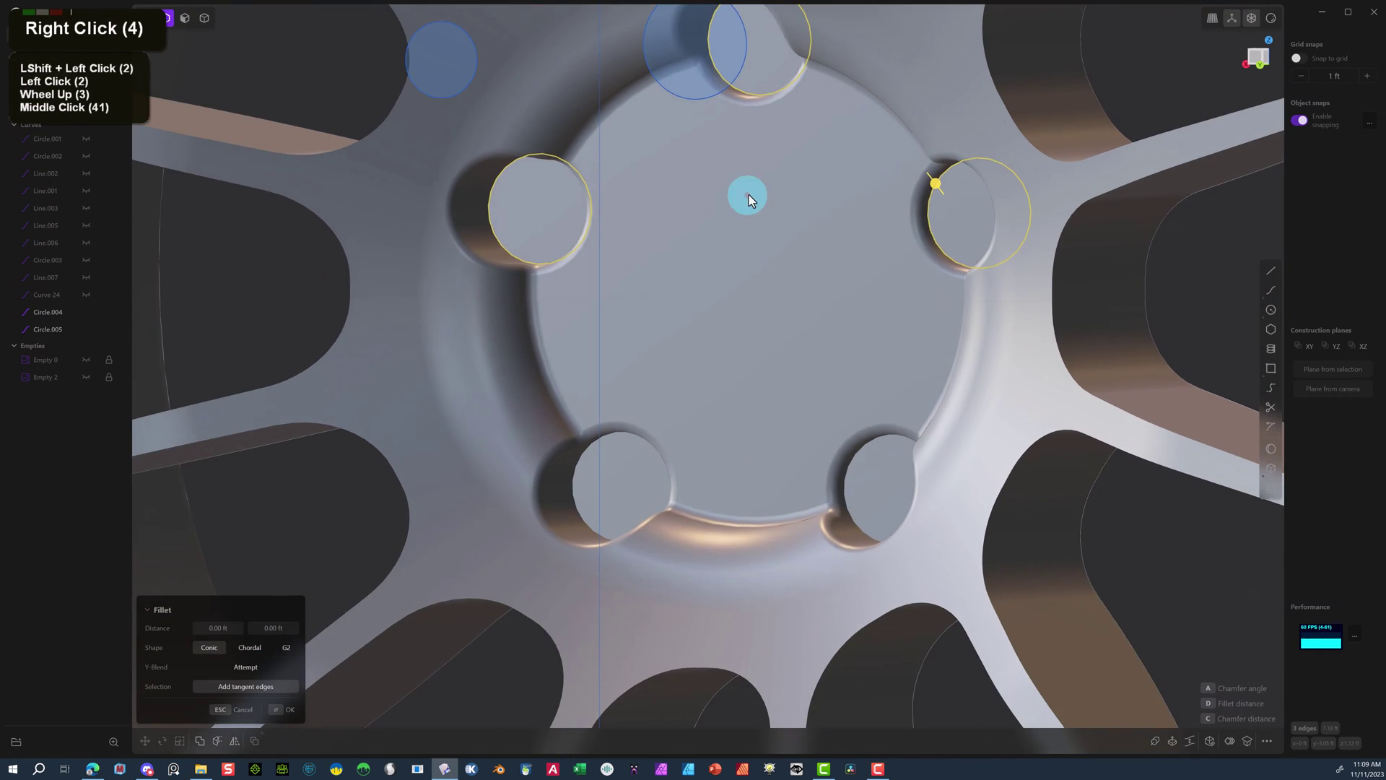
left_click(864, 448, "shift")
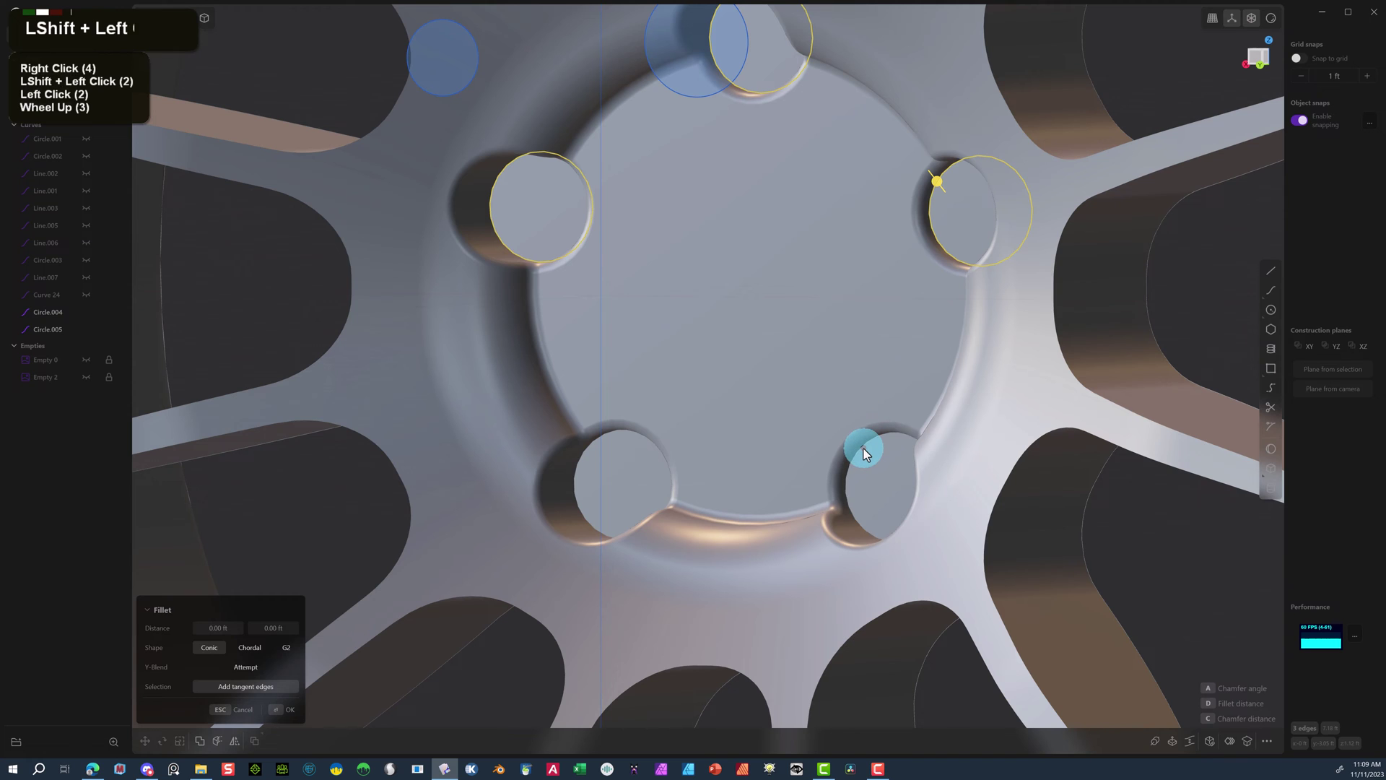
left_click(613, 432, "shift")
left_click(614, 437)
left_click_drag(613, 434, 611, 441)
left_click(287, 709)
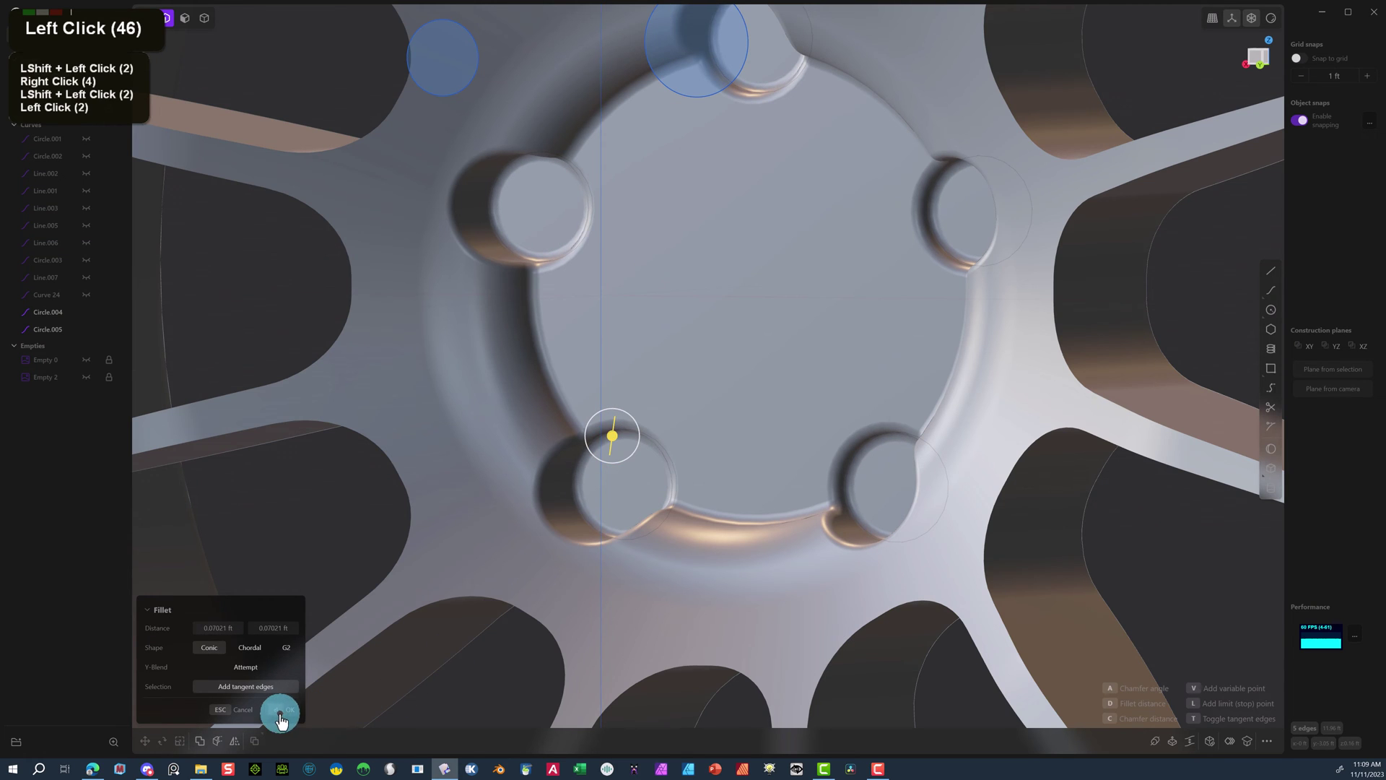
Extrude the small sketched circle about 12.6 ft through the wheel hub as a separate cylinder.
scroll(738, 149, "down", 2)
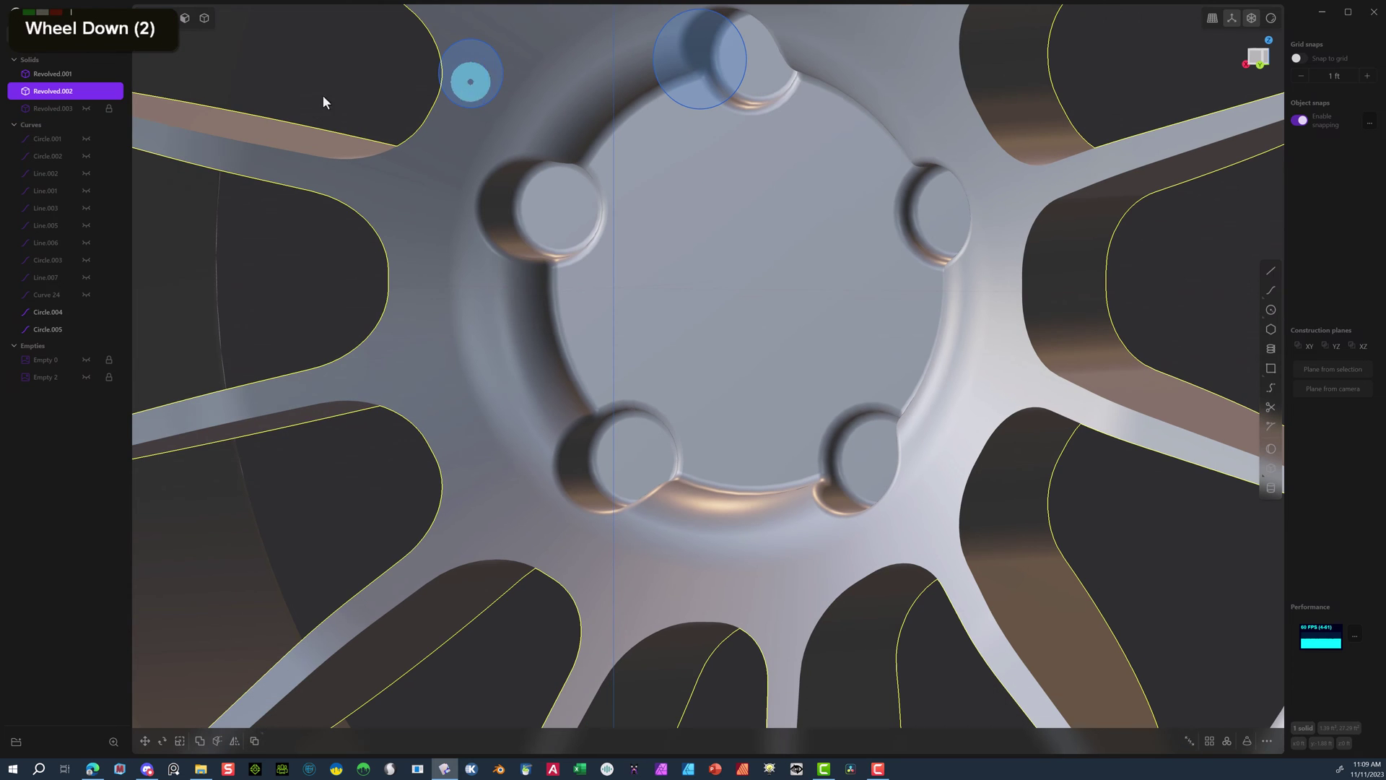
left_click(185, 19)
left_click(473, 76)
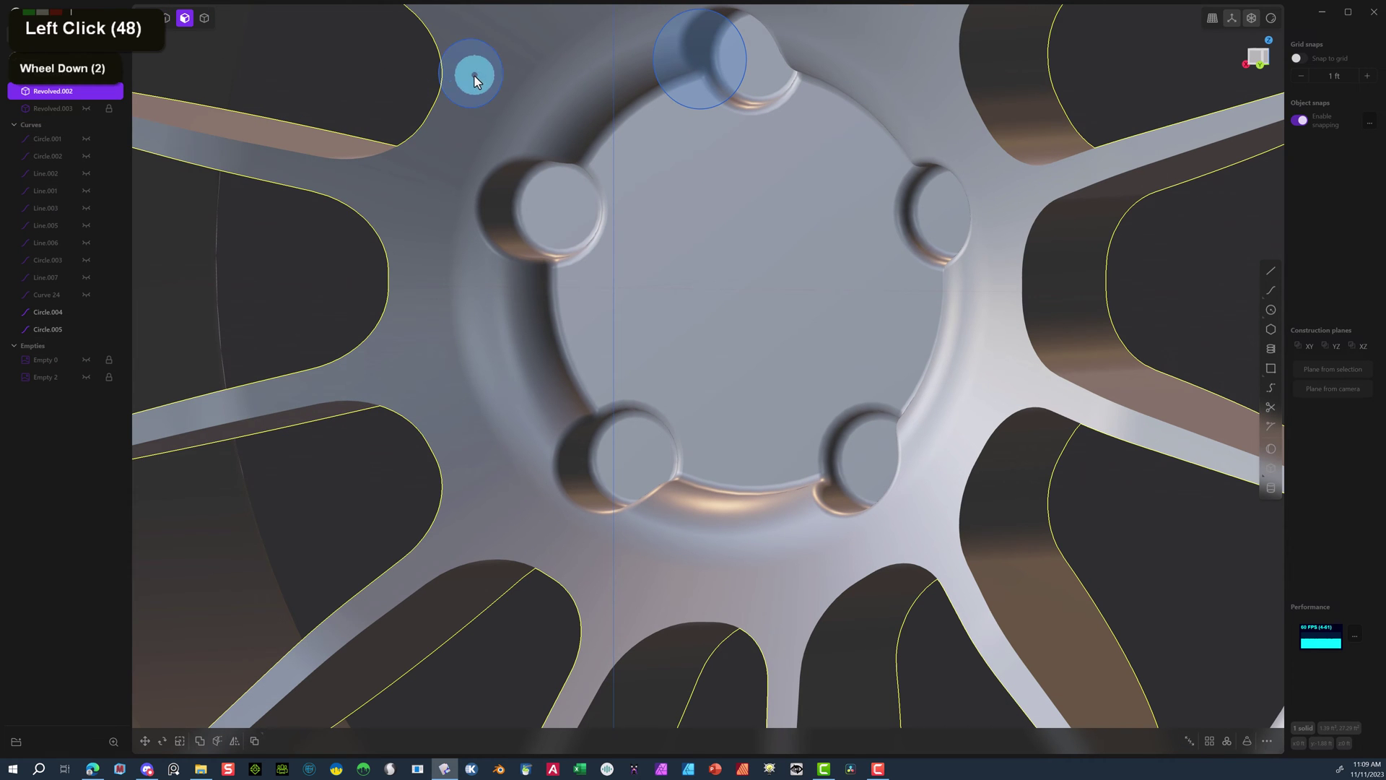
key("e")
middle_click_drag(474, 76, 461, 192)
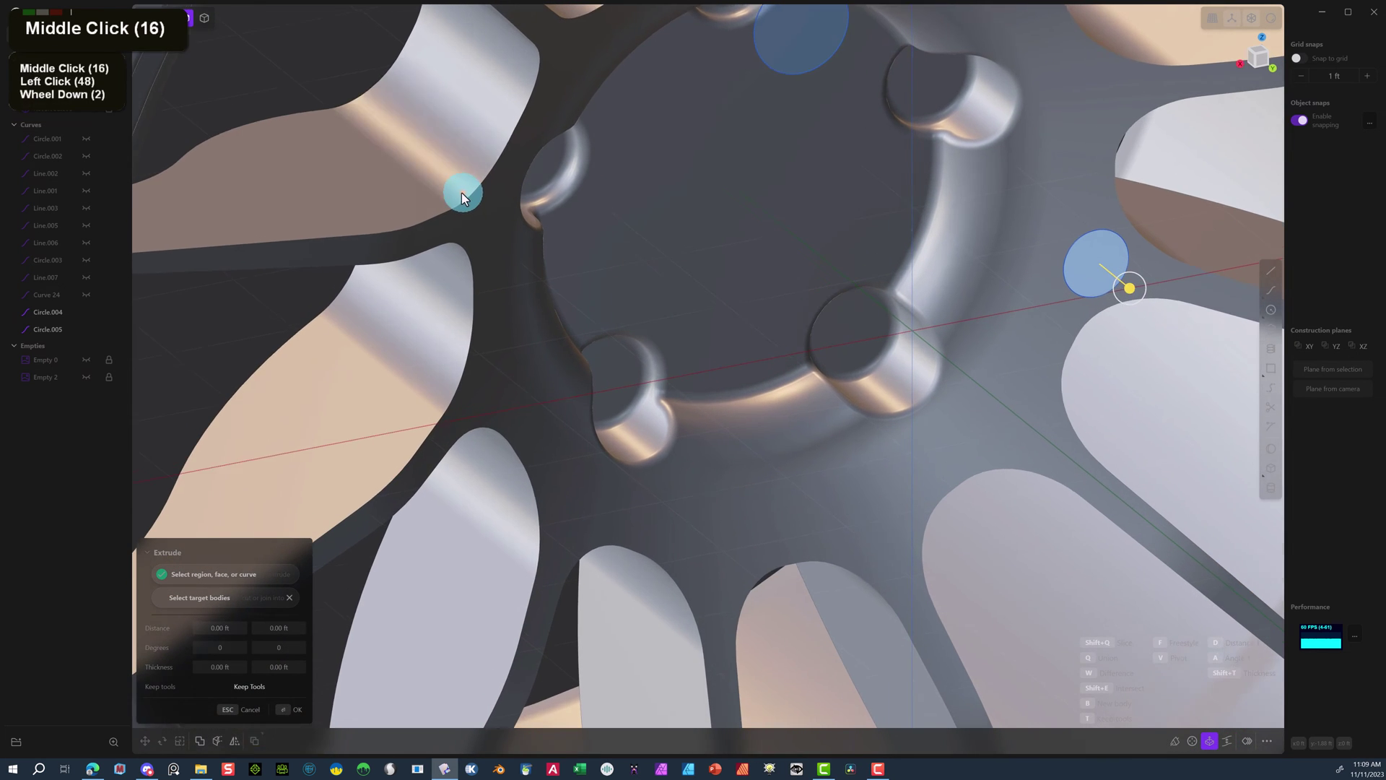
scroll(466, 194, "up", 2)
scroll(473, 194, "down", 7)
scroll(578, 156, "up", 1)
scroll(577, 156, "down", 6)
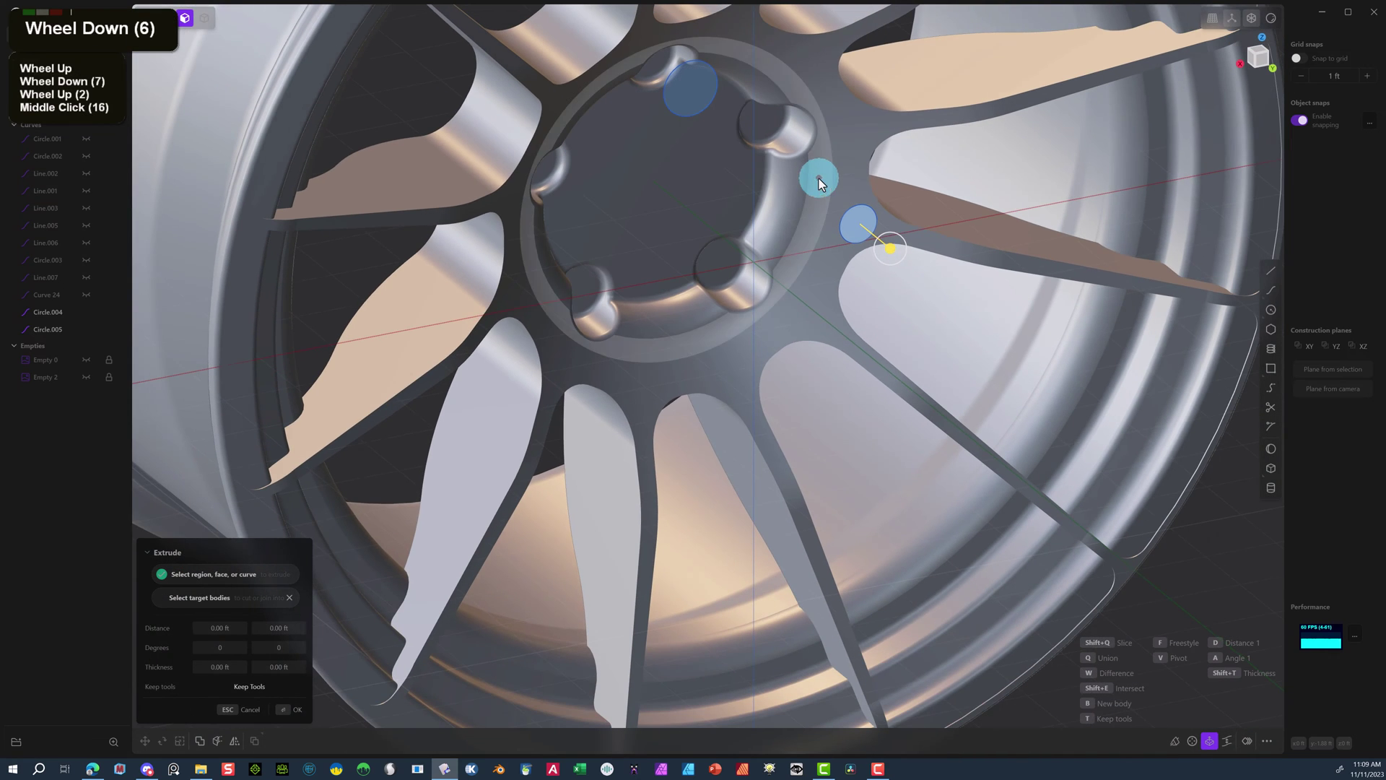
key("e")
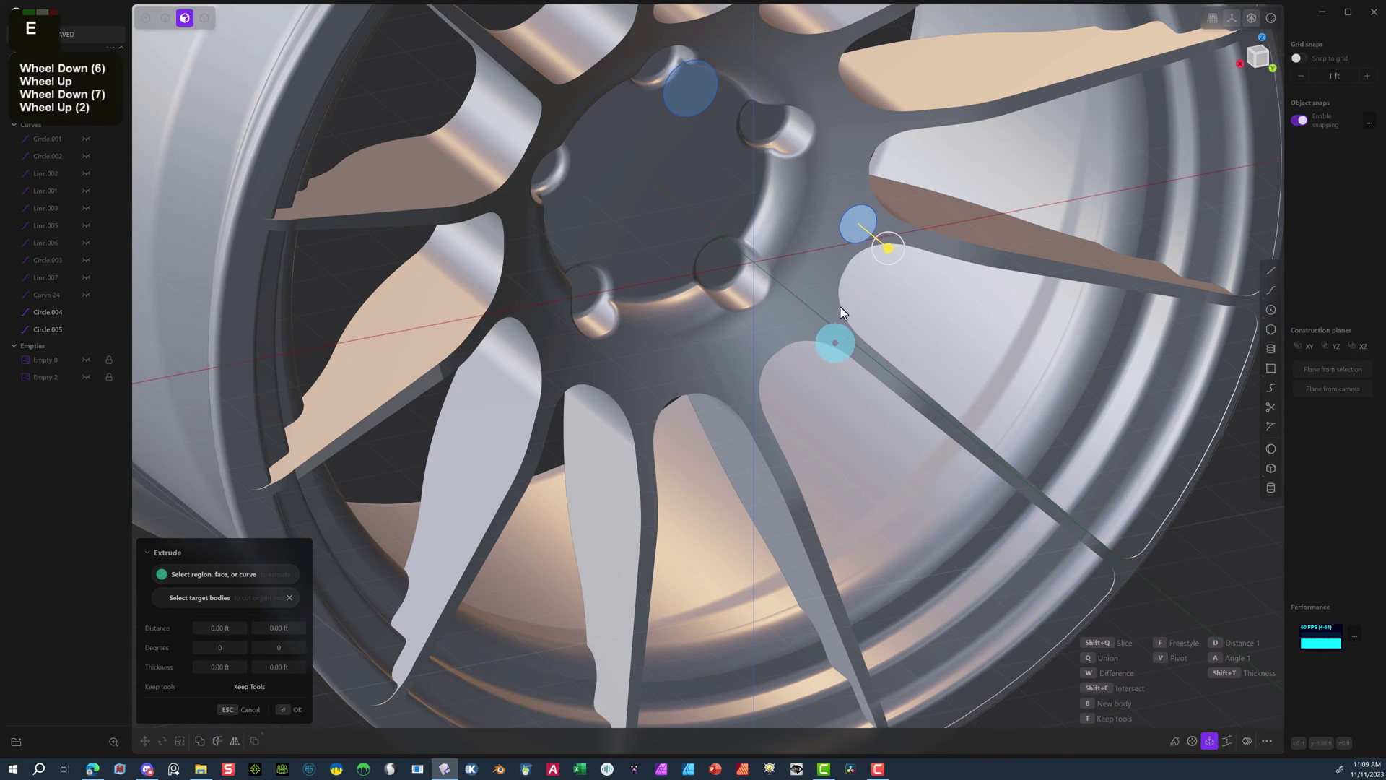
left_click_drag(888, 254, 415, 51)
scroll(573, 213, "down", 15)
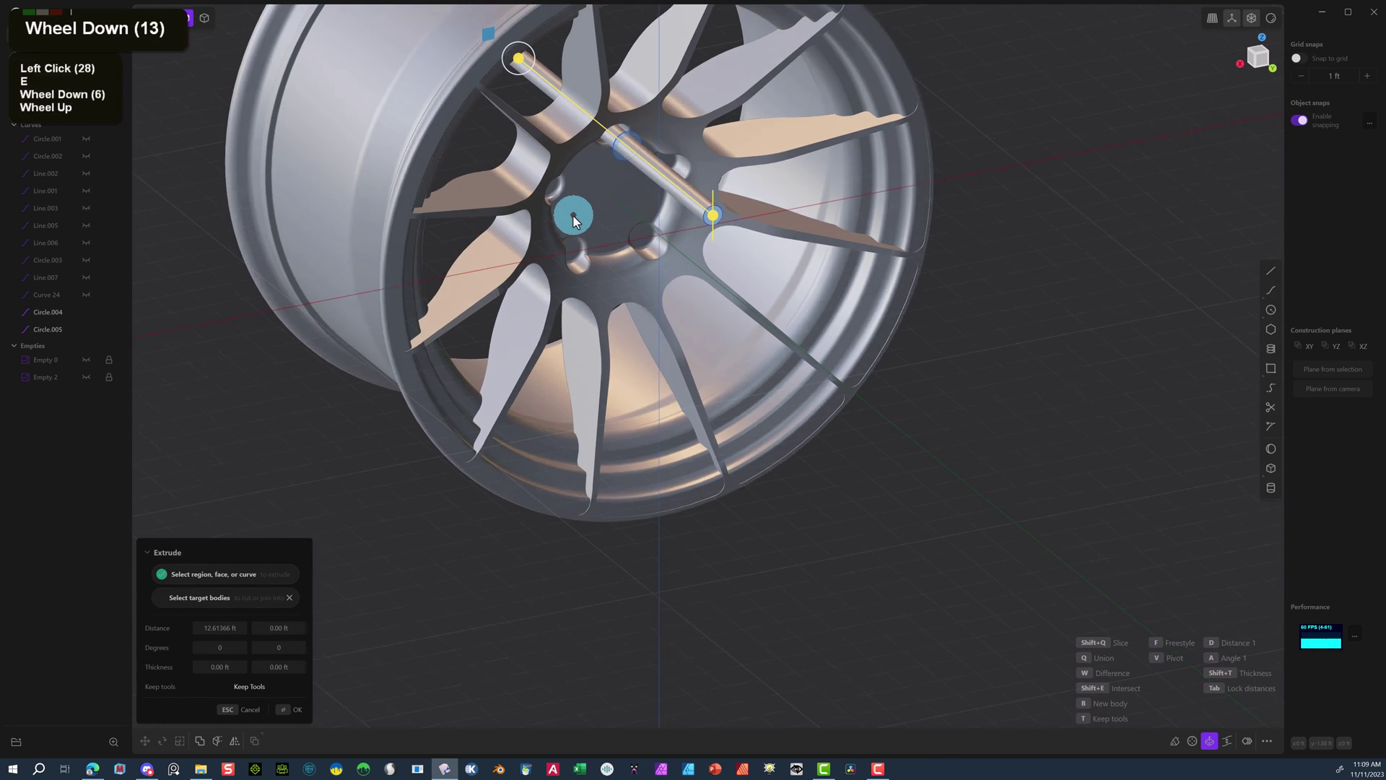
scroll(577, 211, "up", 1)
Move the extruded cylinder up by about 0.02 ft in the back view to centre it in the topmost lug hole.
middle_click_drag(578, 210, 751, 171)
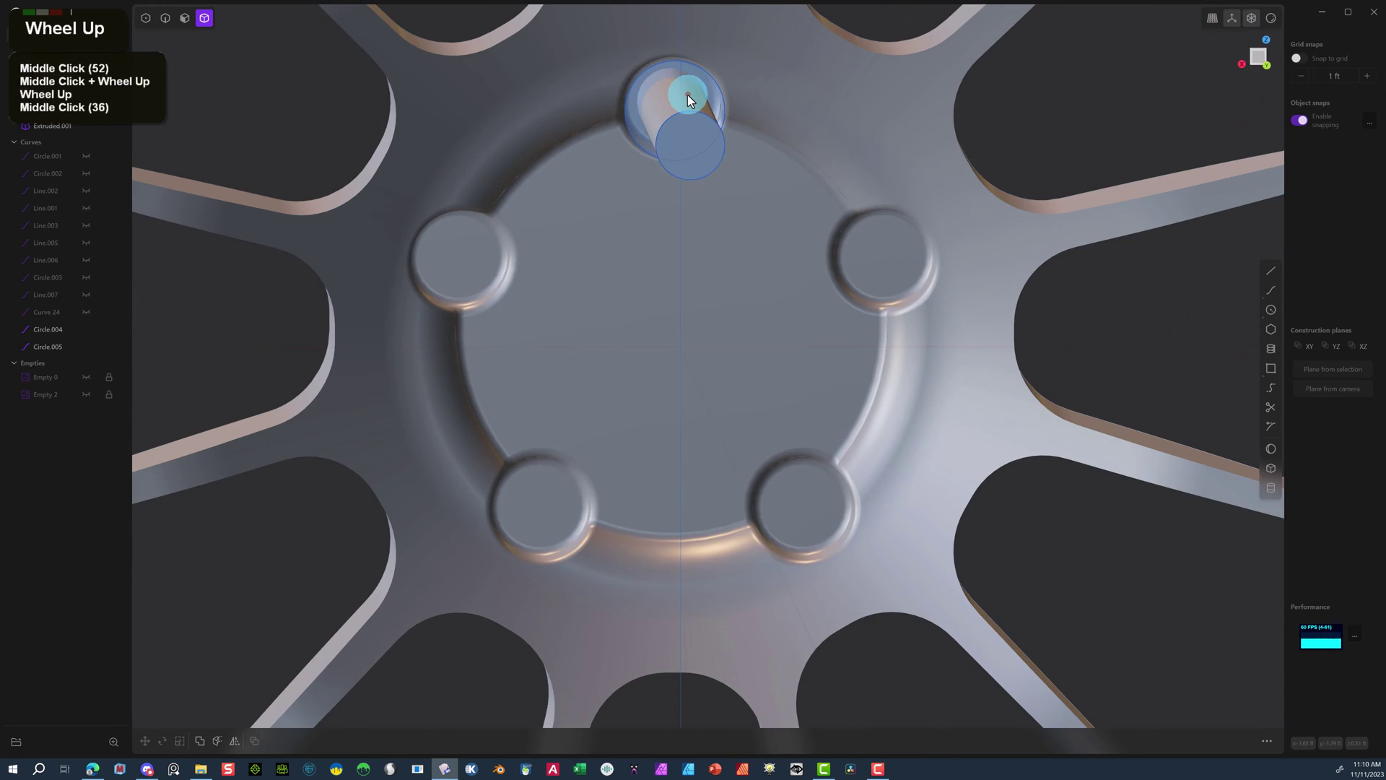
left_click(1253, 82)
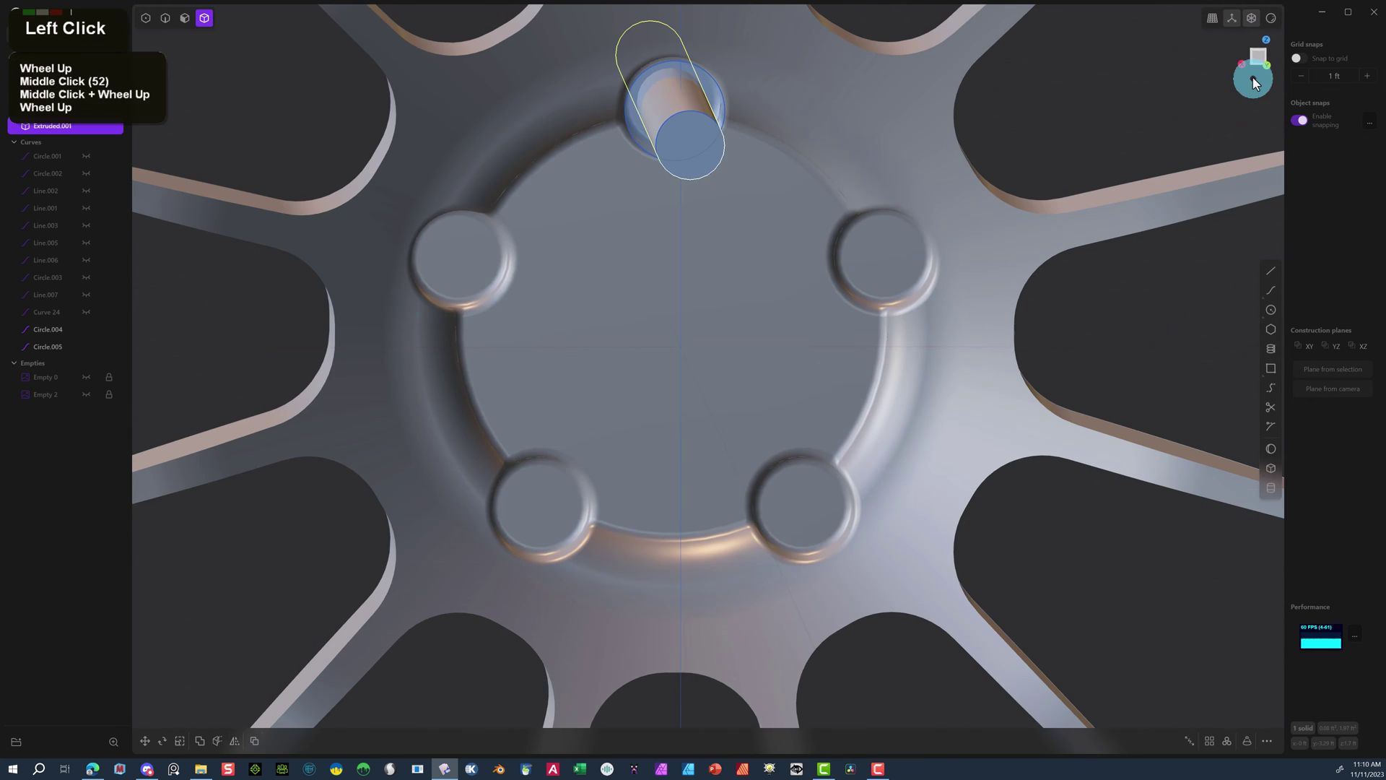
left_click(1253, 59)
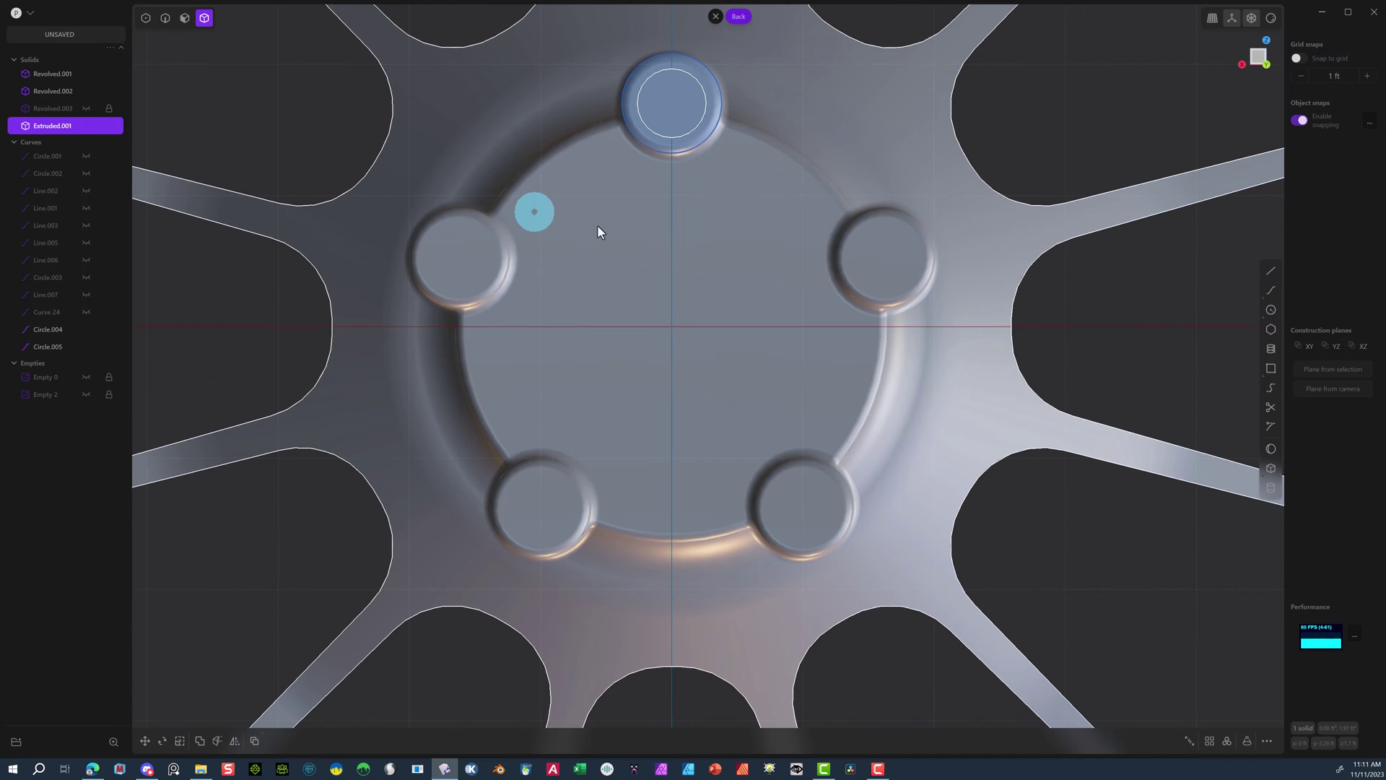
key("g")
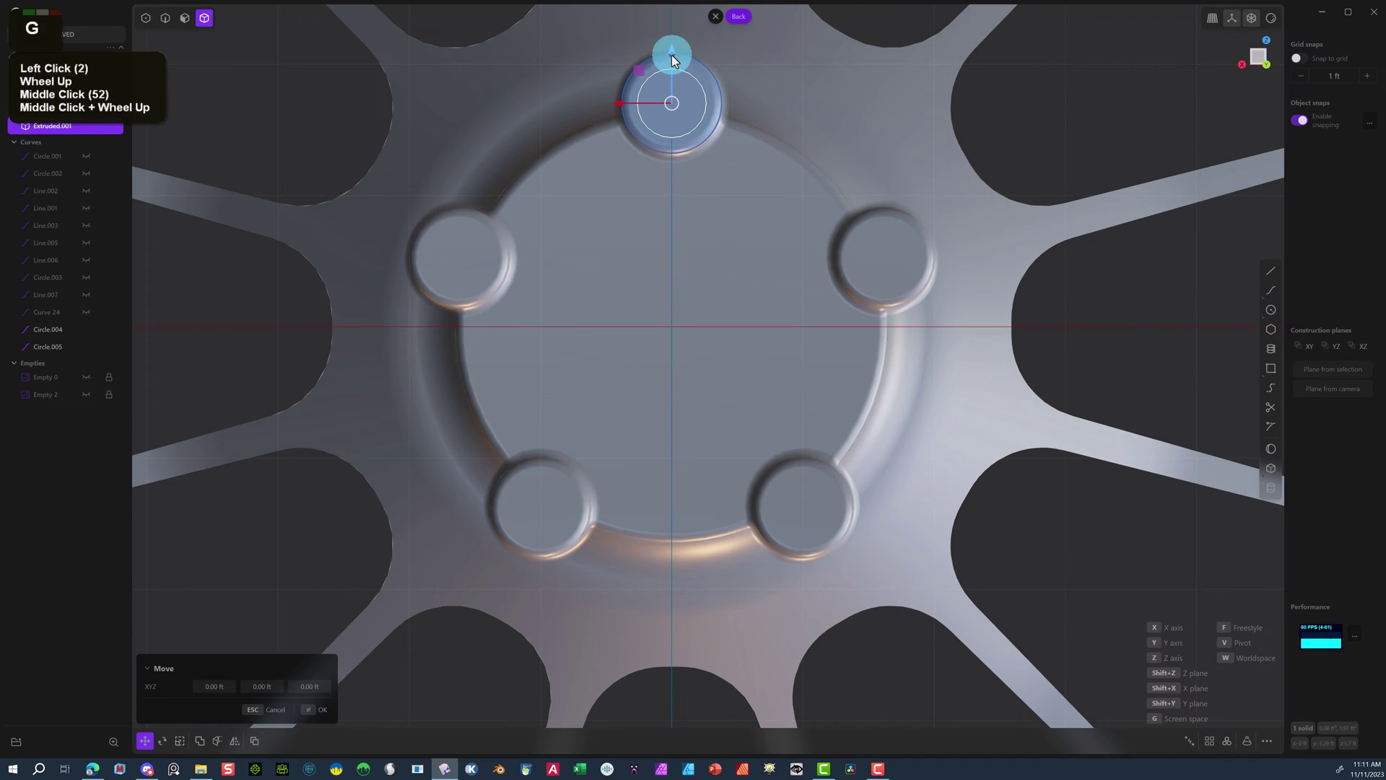
left_click_drag(671, 55, 670, 52)
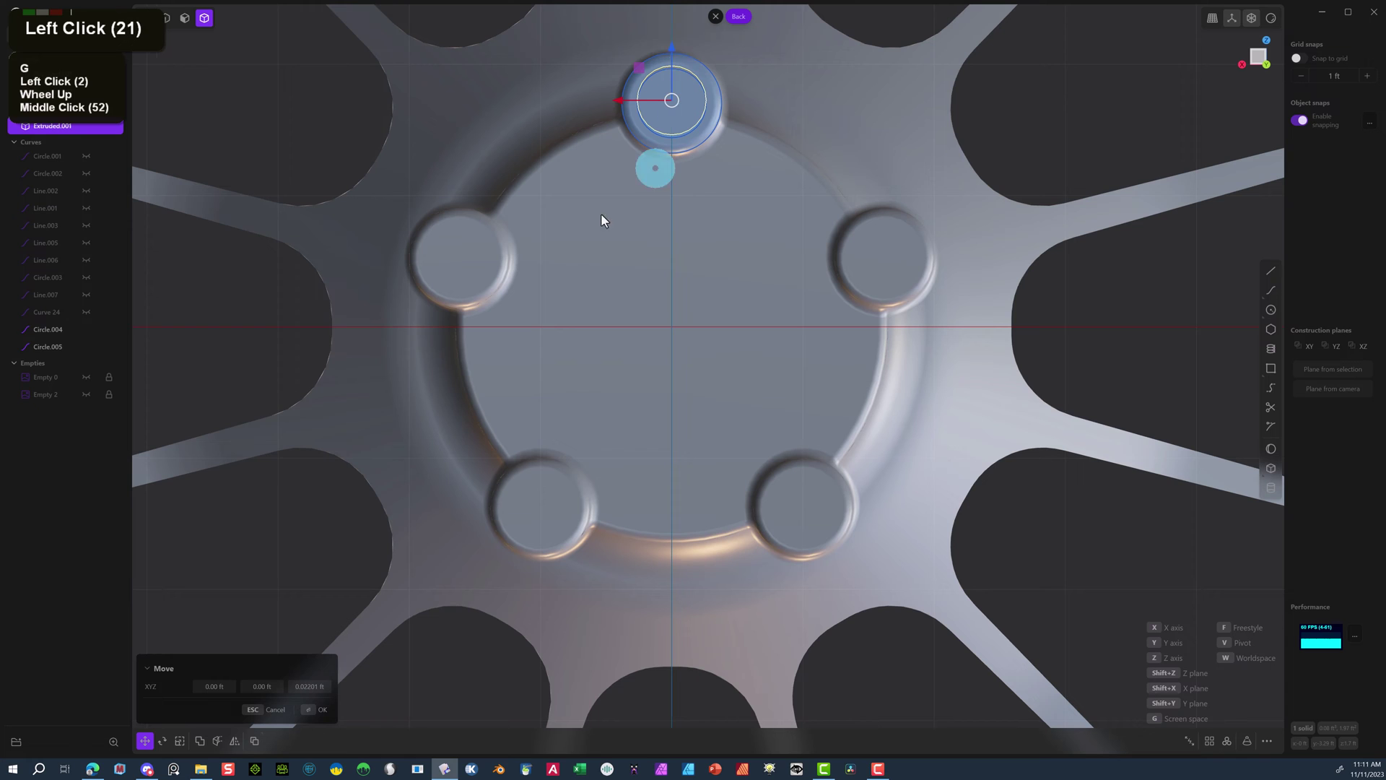
left_click(303, 713)
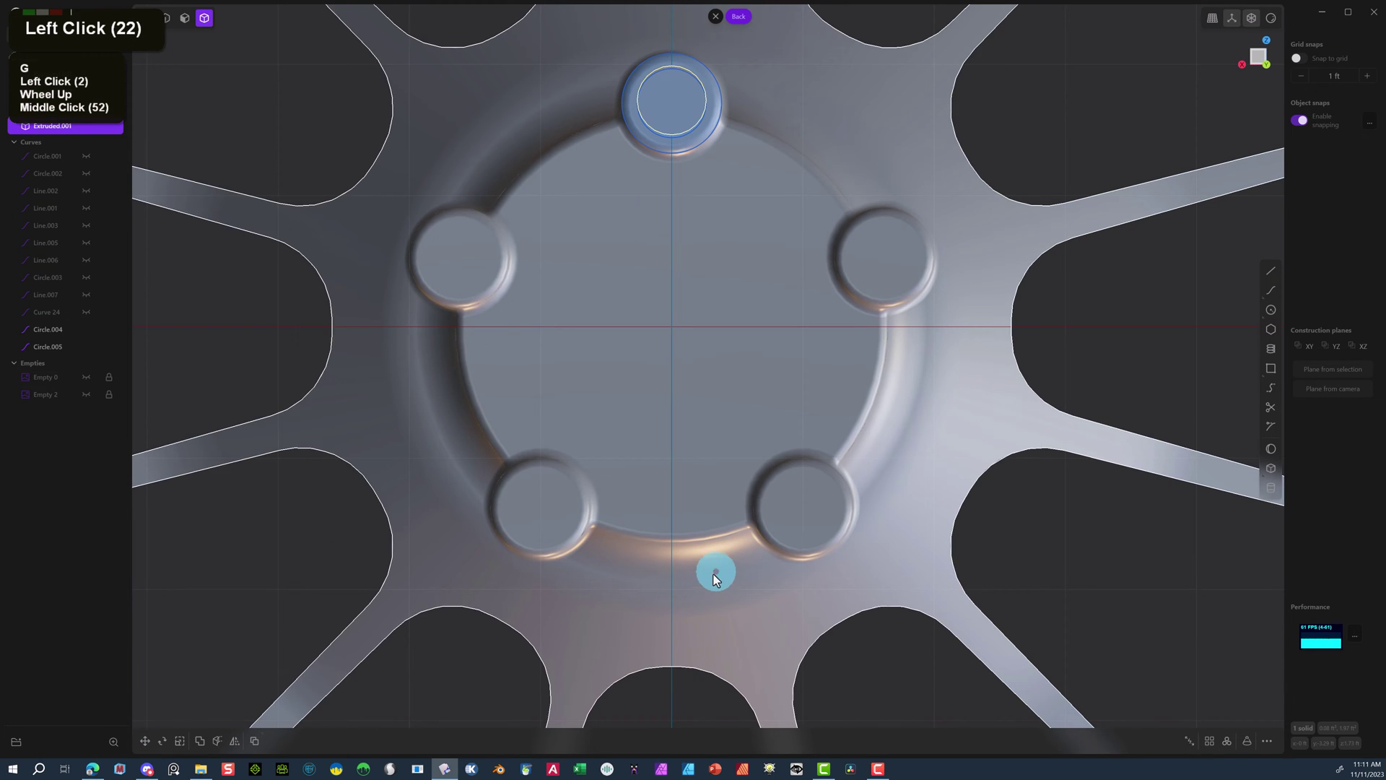
Create a 360-degree radial array of 5 cylinders around the hub centre.
left_click(1227, 741)
left_click(673, 326)
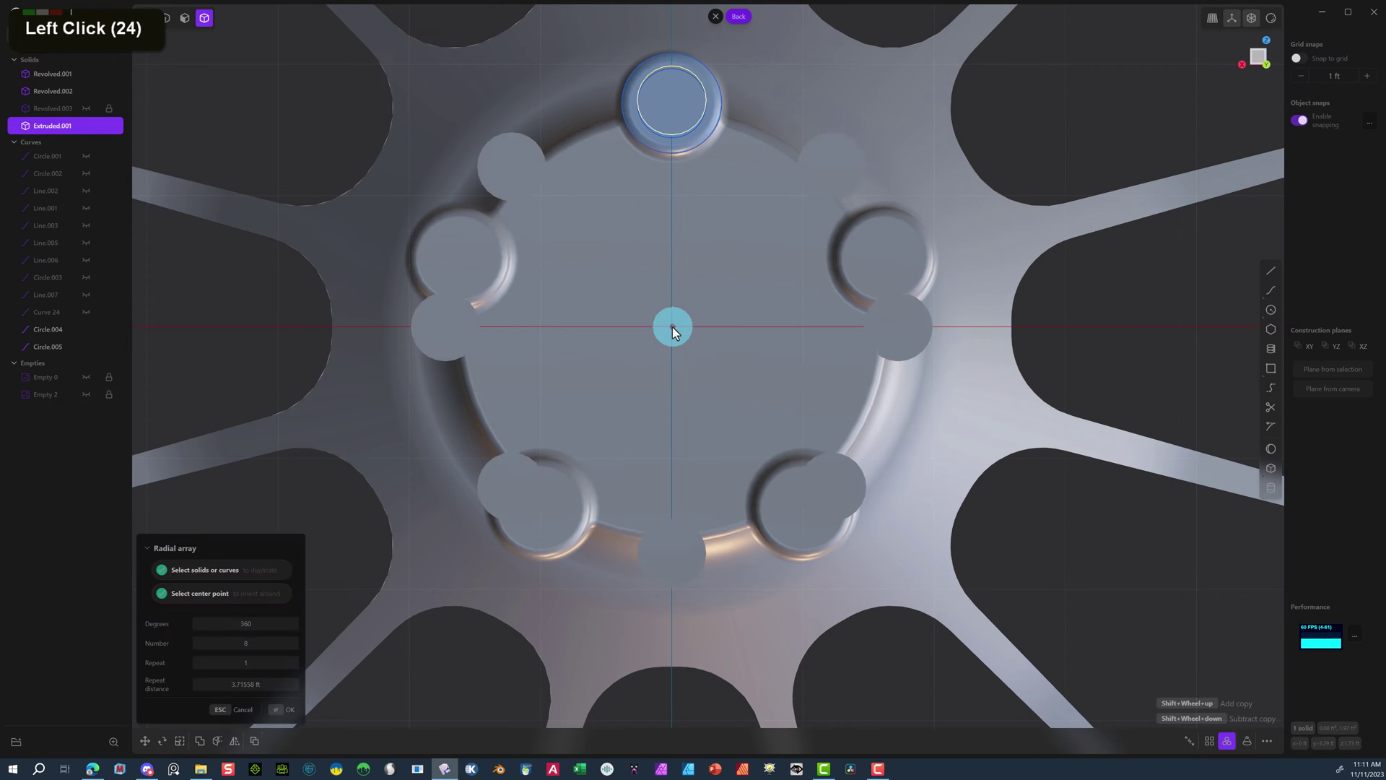
left_click(270, 651)
left_click_drag(266, 641, 216, 645)
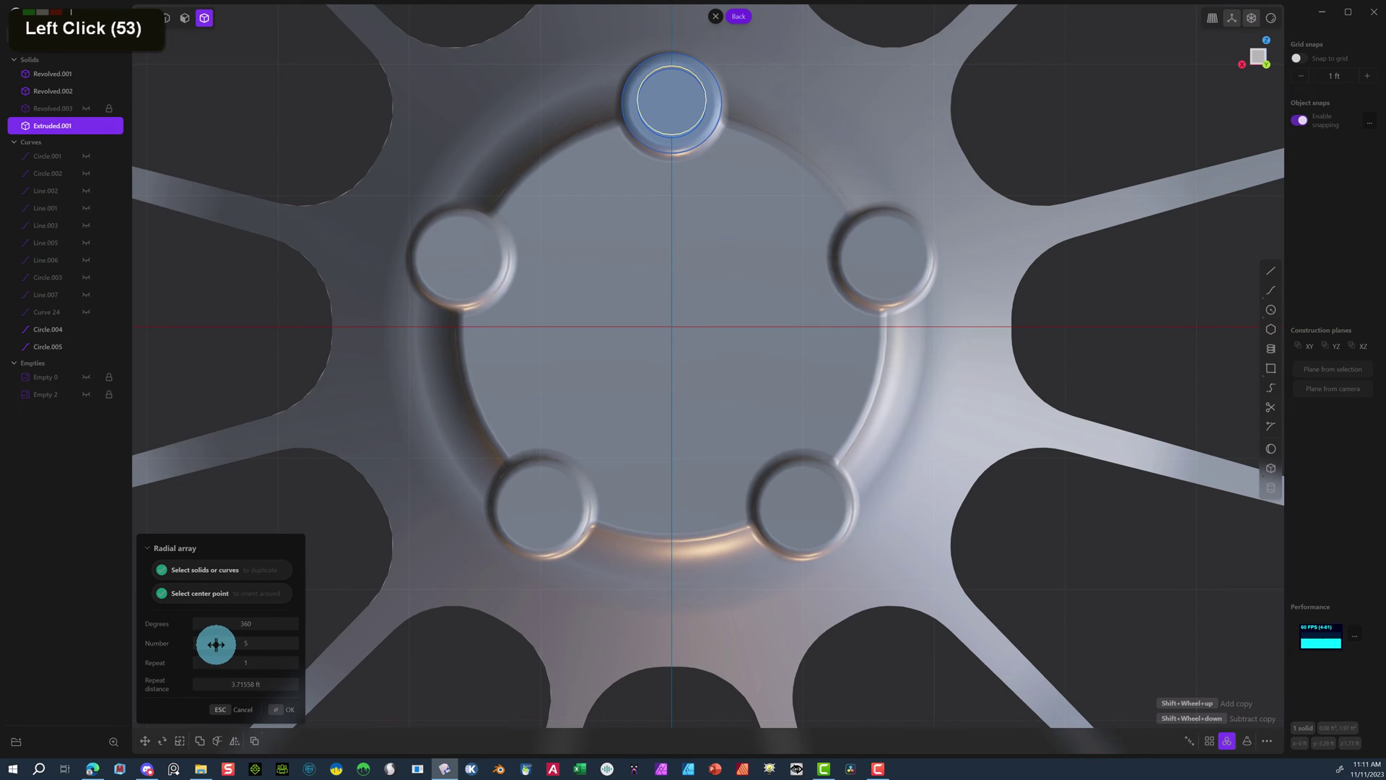
left_click(272, 715)
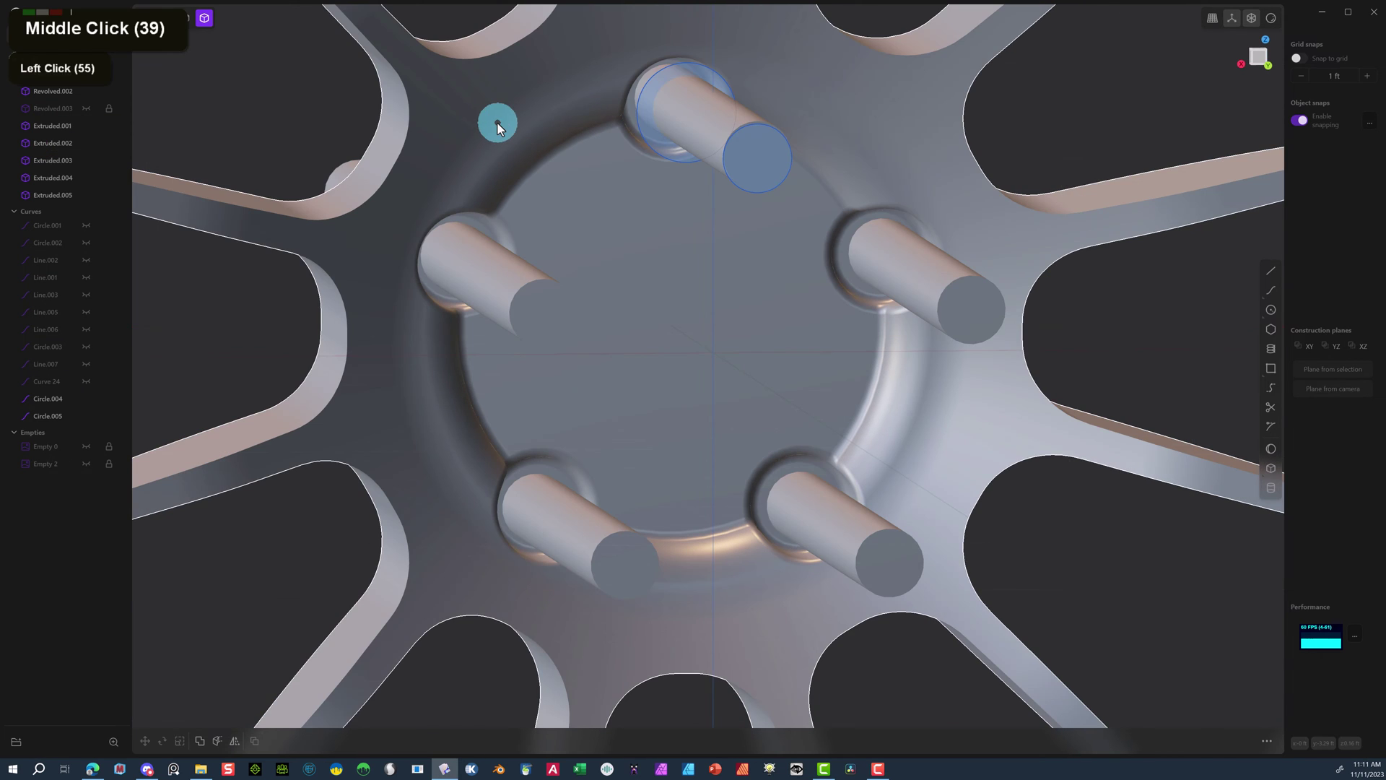
Subtract the five cylinders from the wheel body with a Boolean difference to cut the bolt holes.
left_click(509, 121)
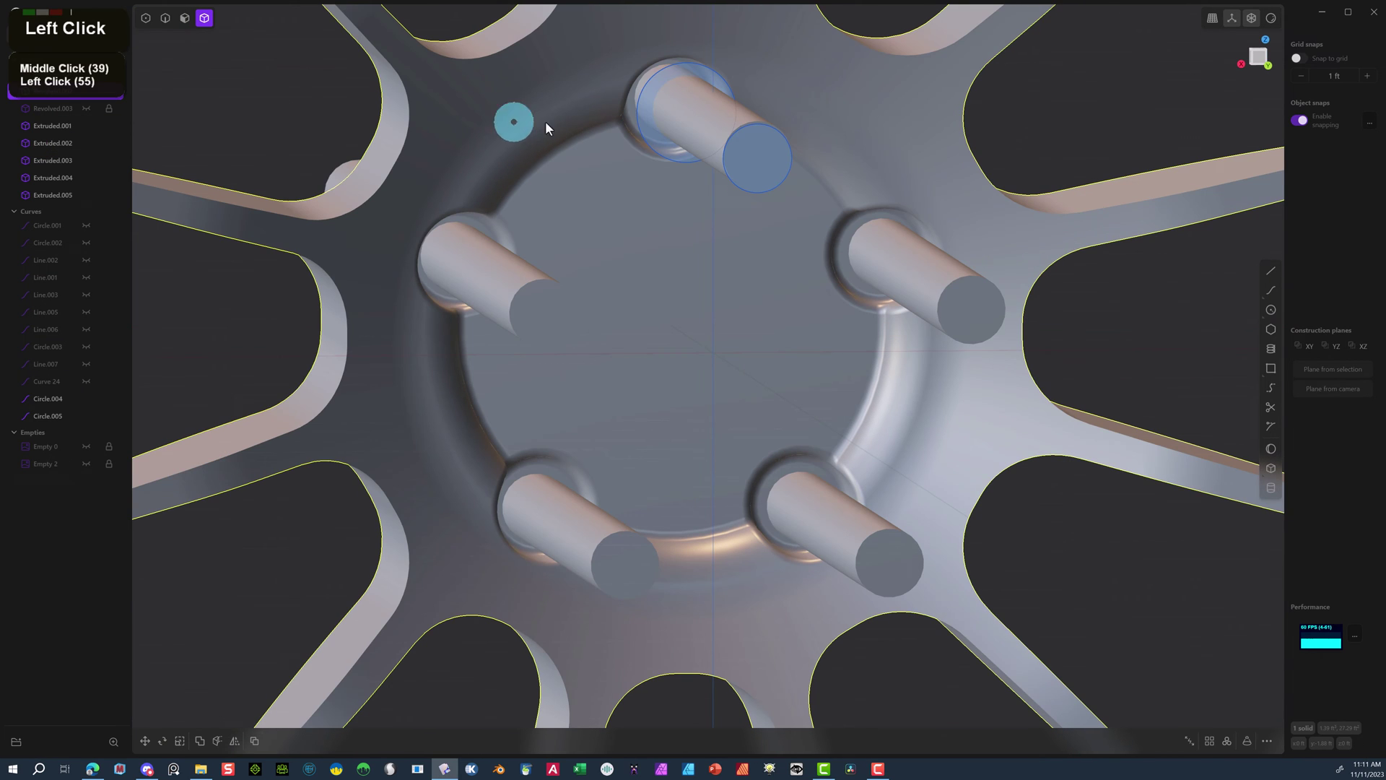
left_click(665, 113, "shift")
left_click(513, 249, "shift")
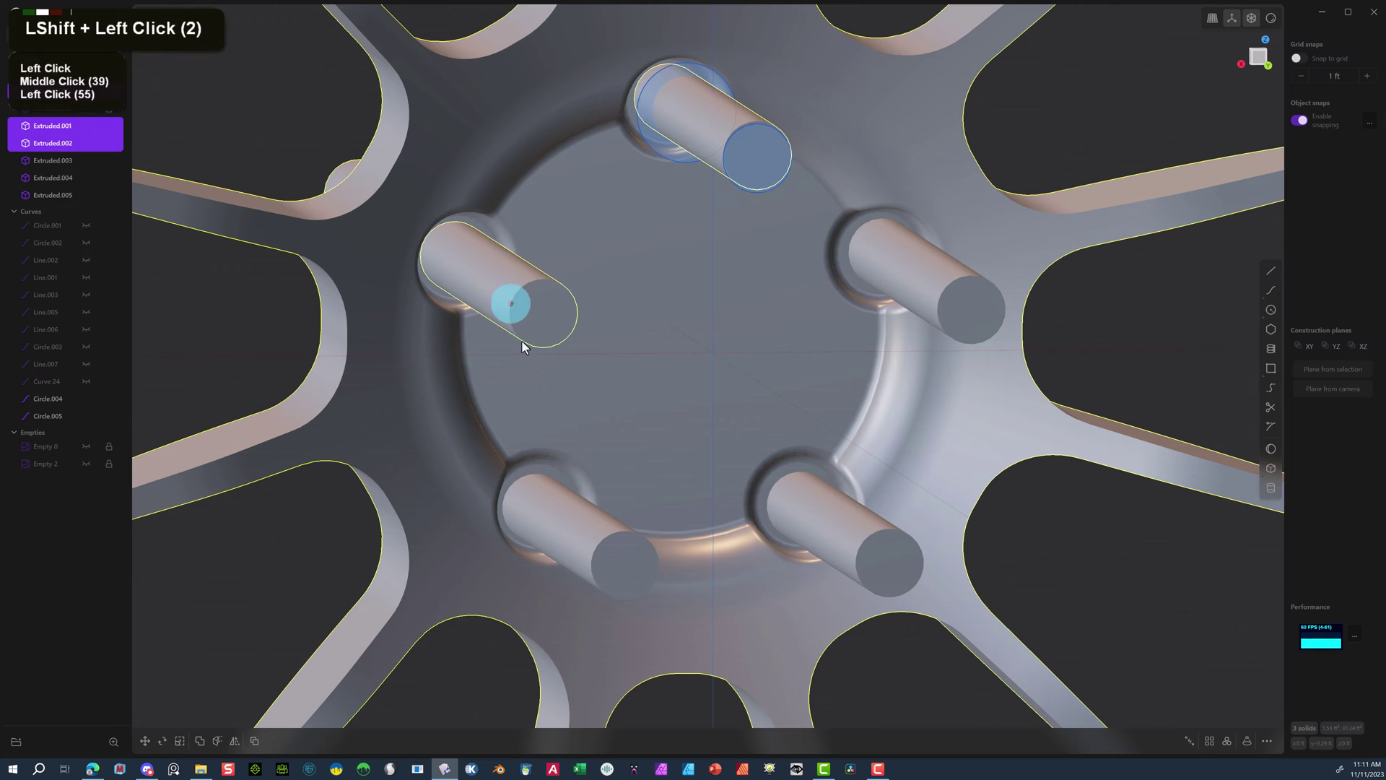
left_click(575, 507, "shift")
left_click(808, 509, "shift")
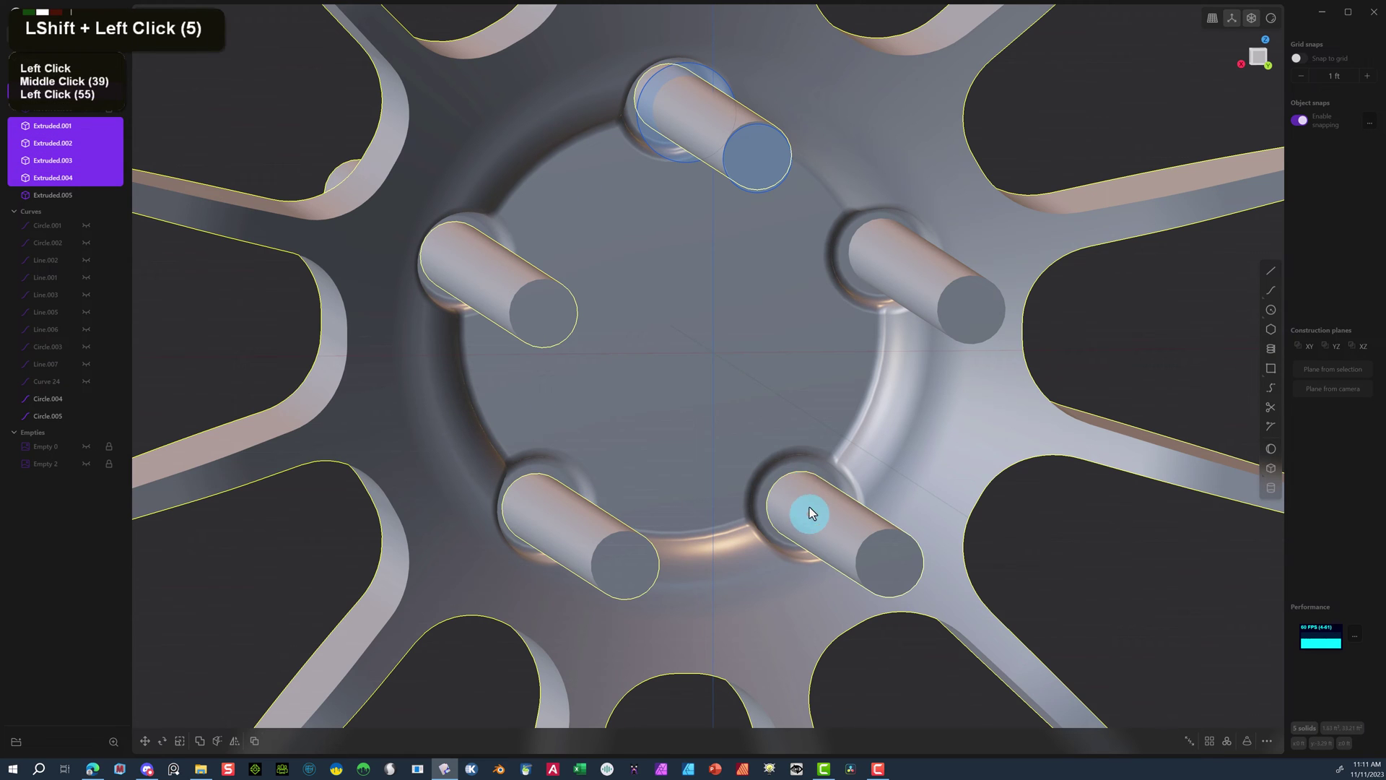
left_click(870, 289, "shift")
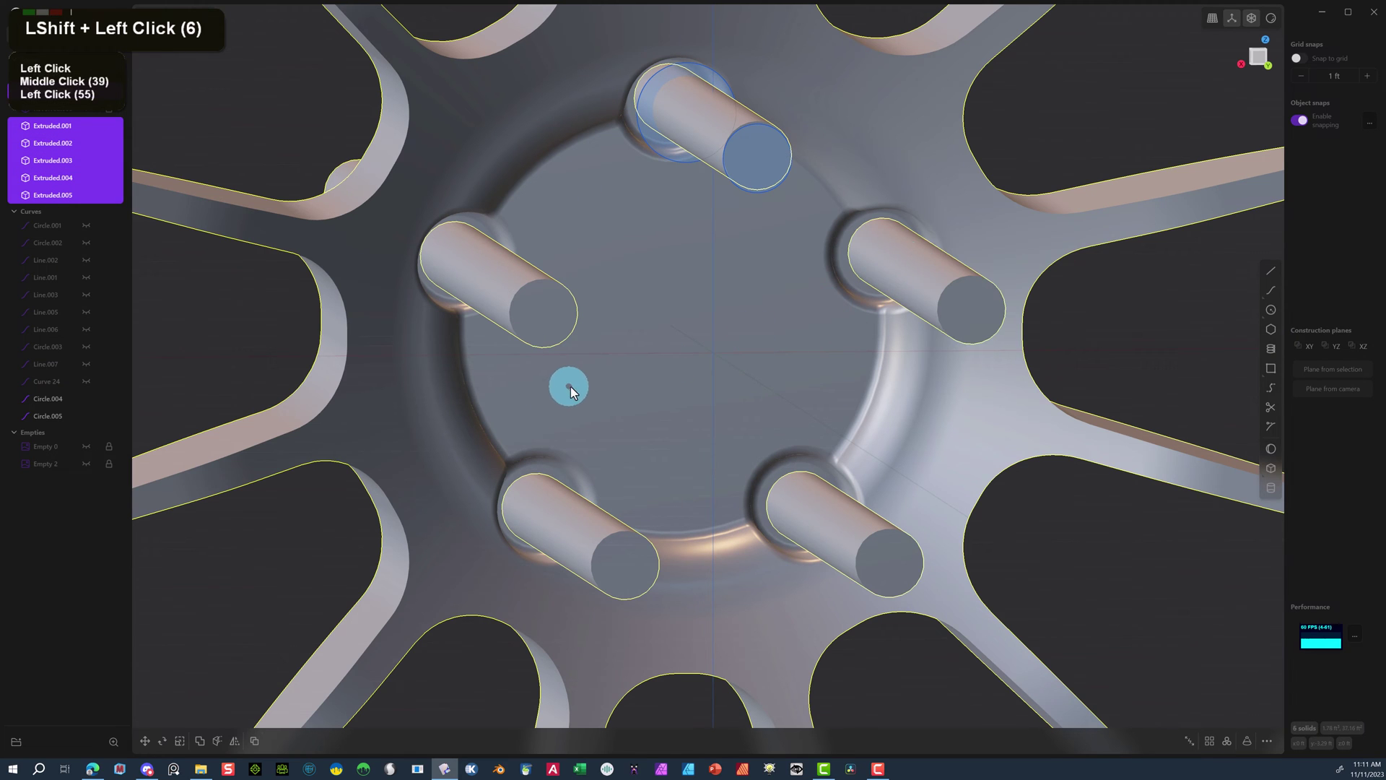
key("q")
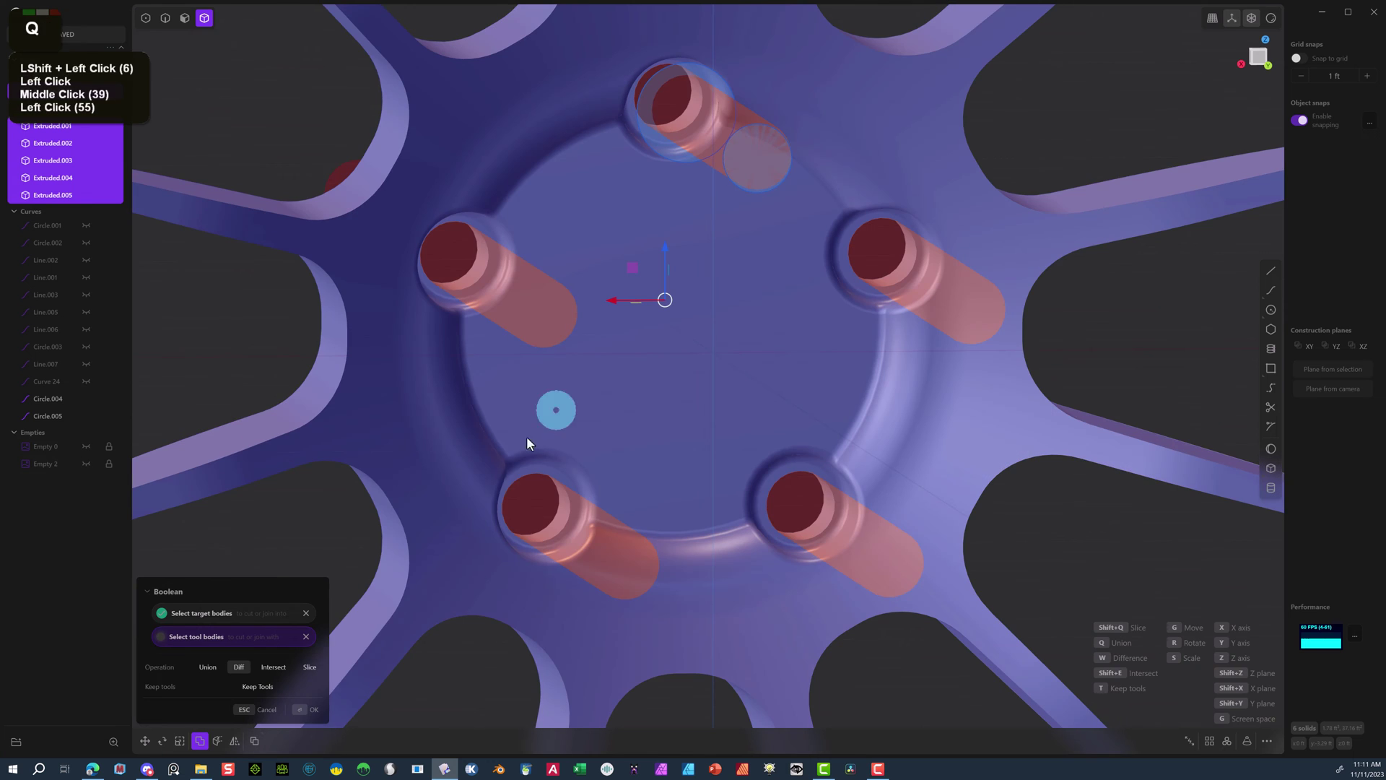
left_click(301, 718)
Fillet the front edges of the five bolt holes in the lug recesses by about 0.021 ft.
middle_click(789, 293)
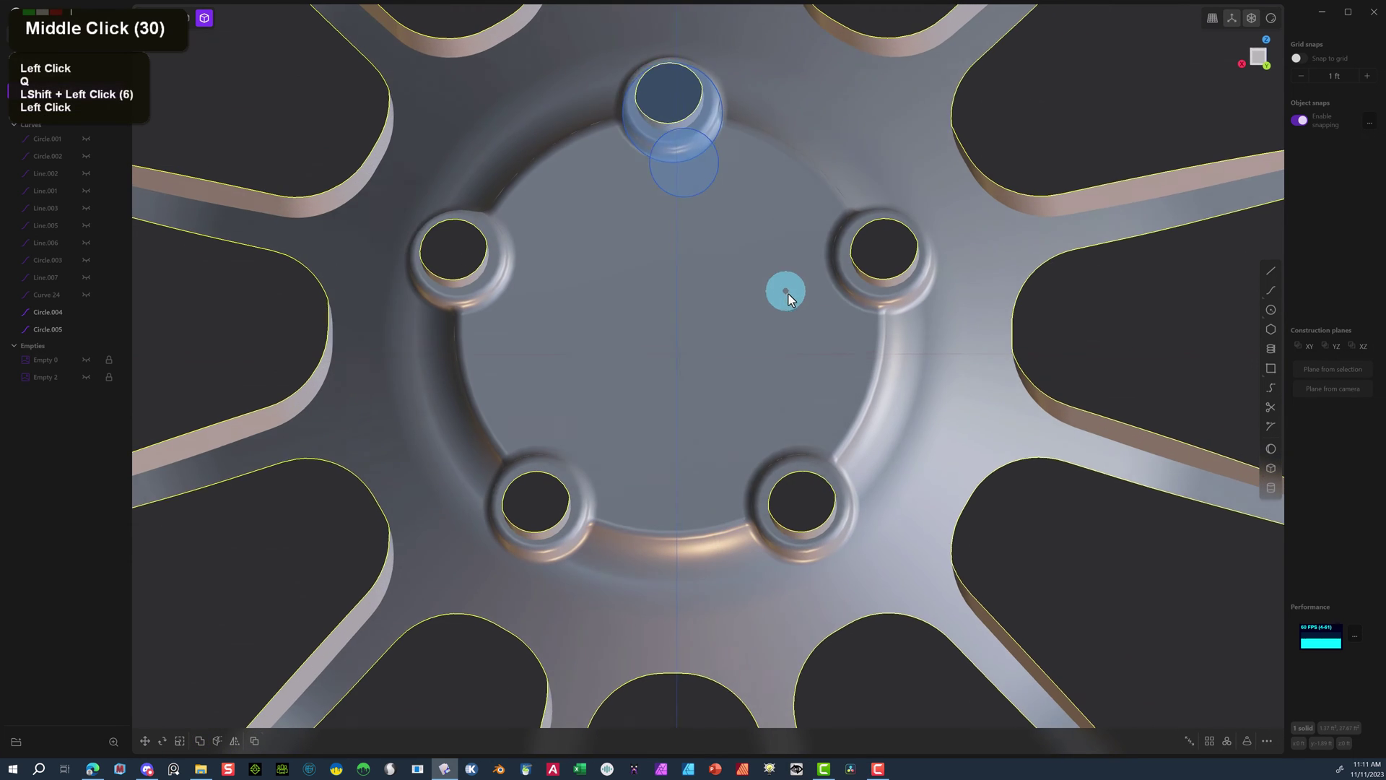
middle_click(799, 299)
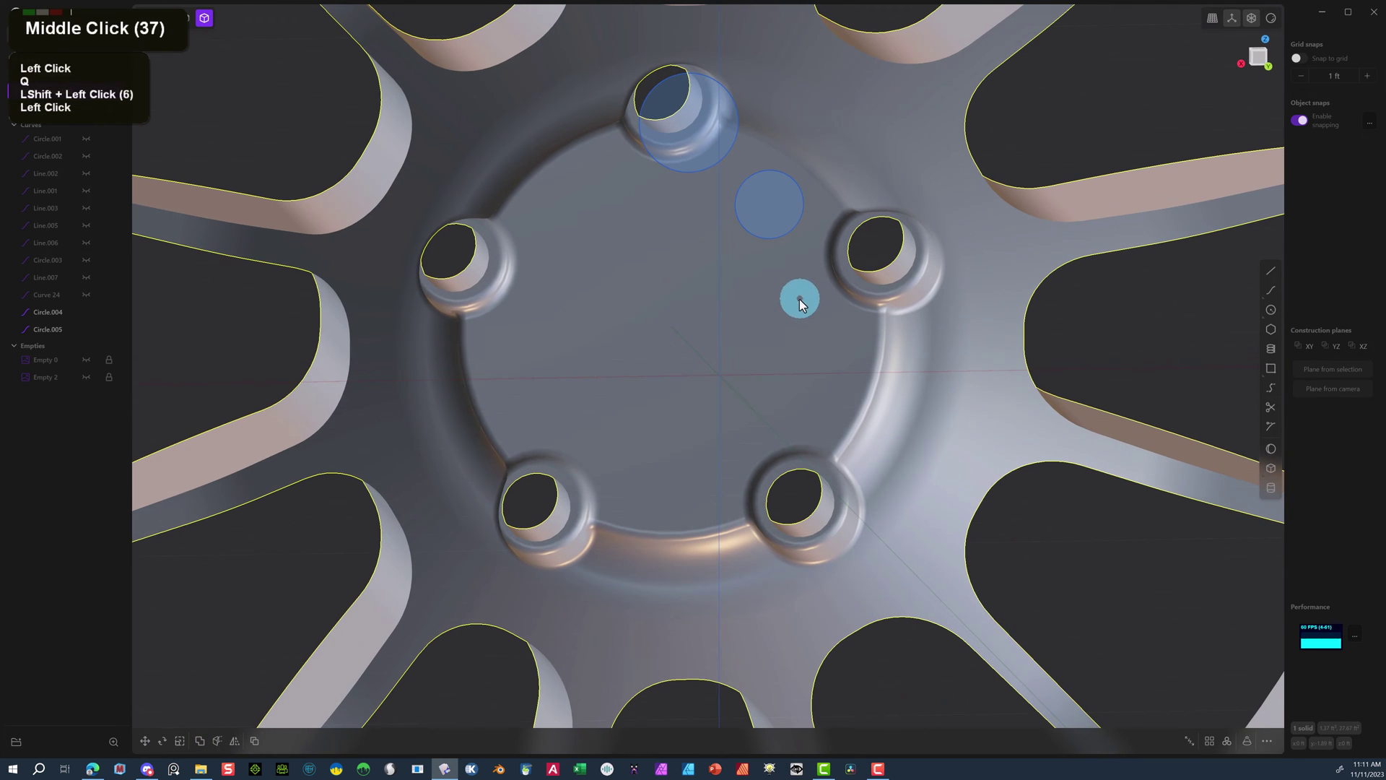
left_click(164, 745)
left_click(646, 109)
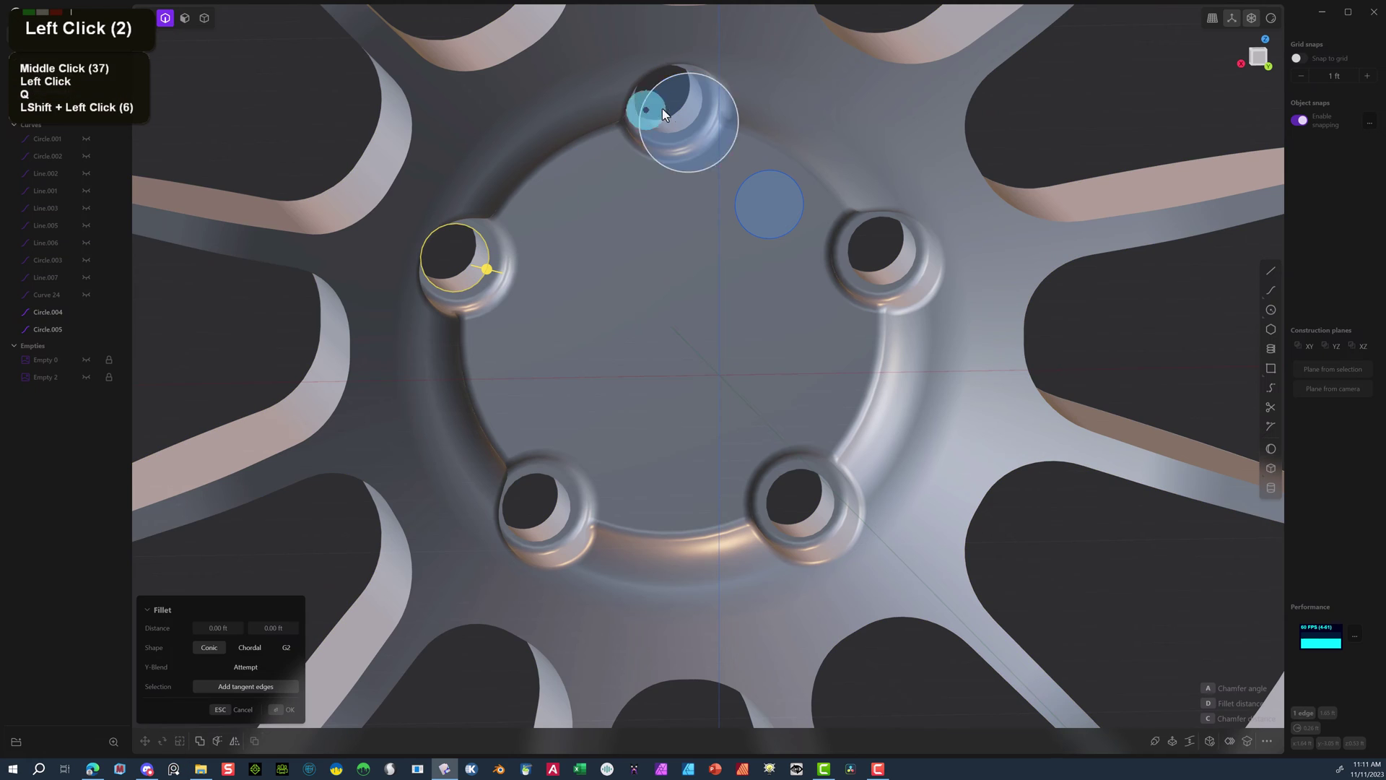
left_click(702, 106, "shift")
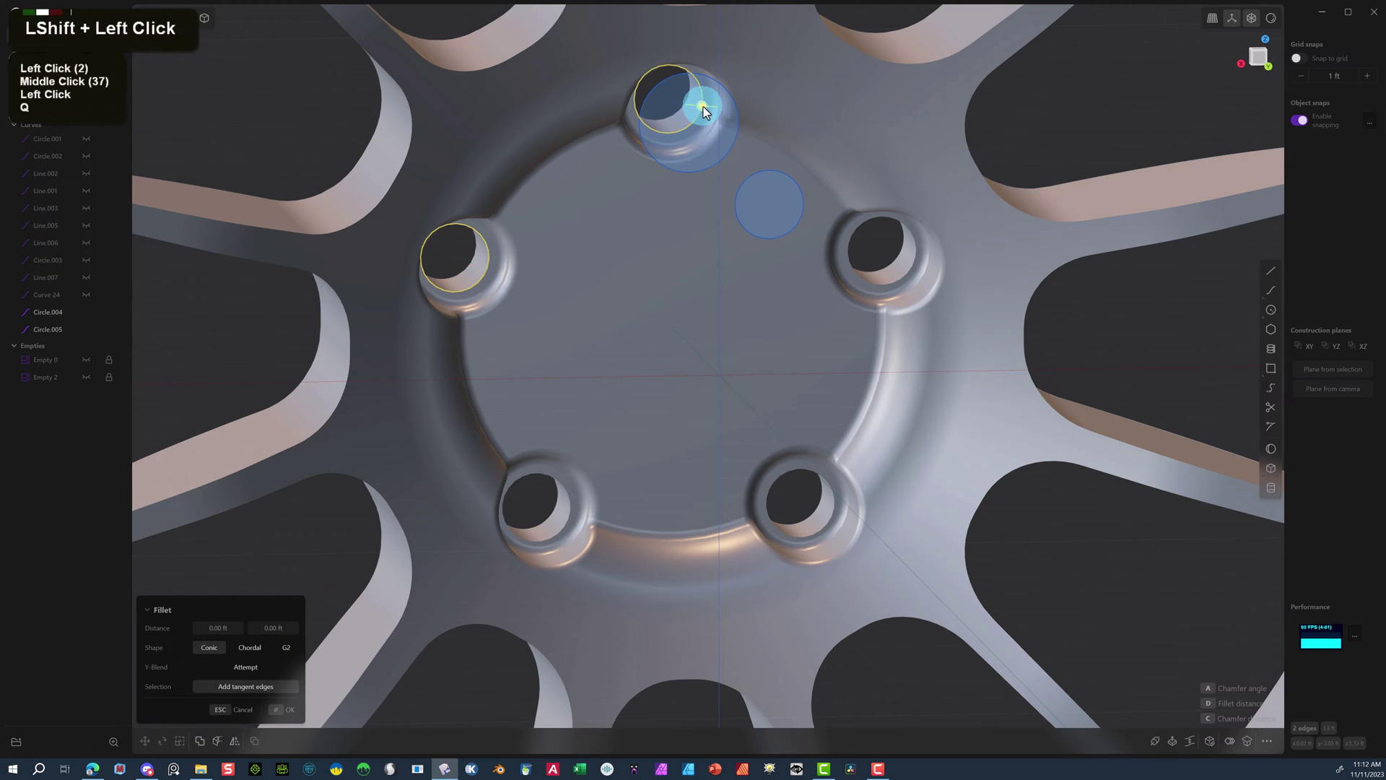
left_click(916, 268, "shift")
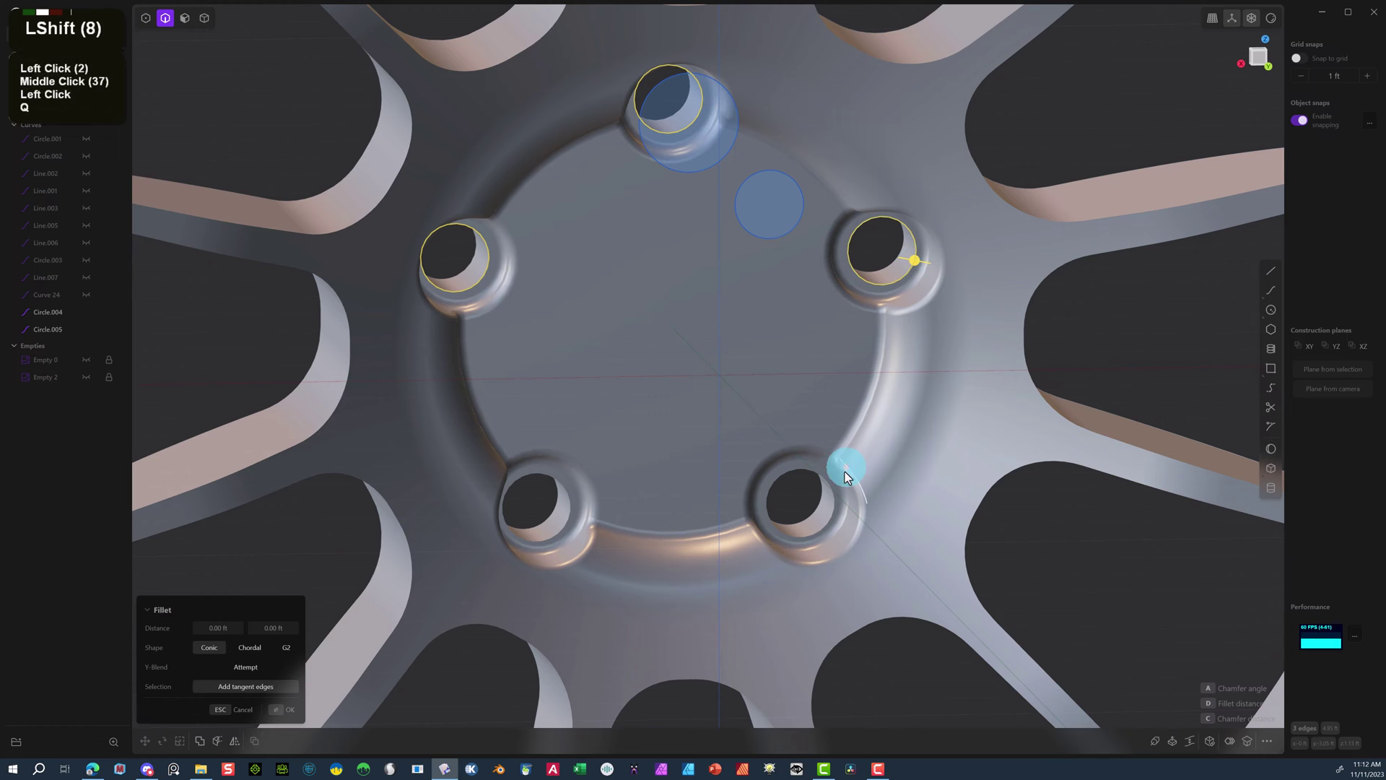
left_click(826, 482, "shift")
left_click(540, 479, "shift")
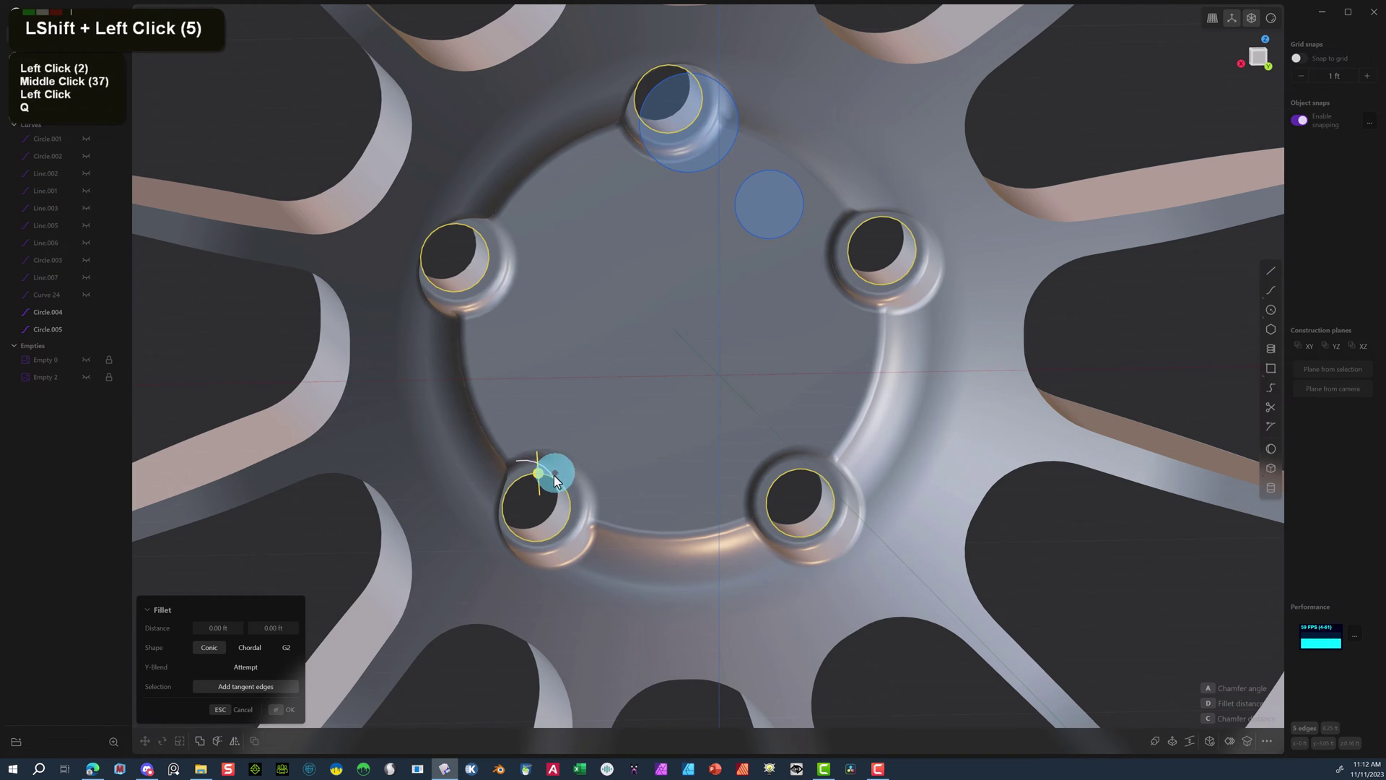
left_click_drag(539, 479, 540, 481)
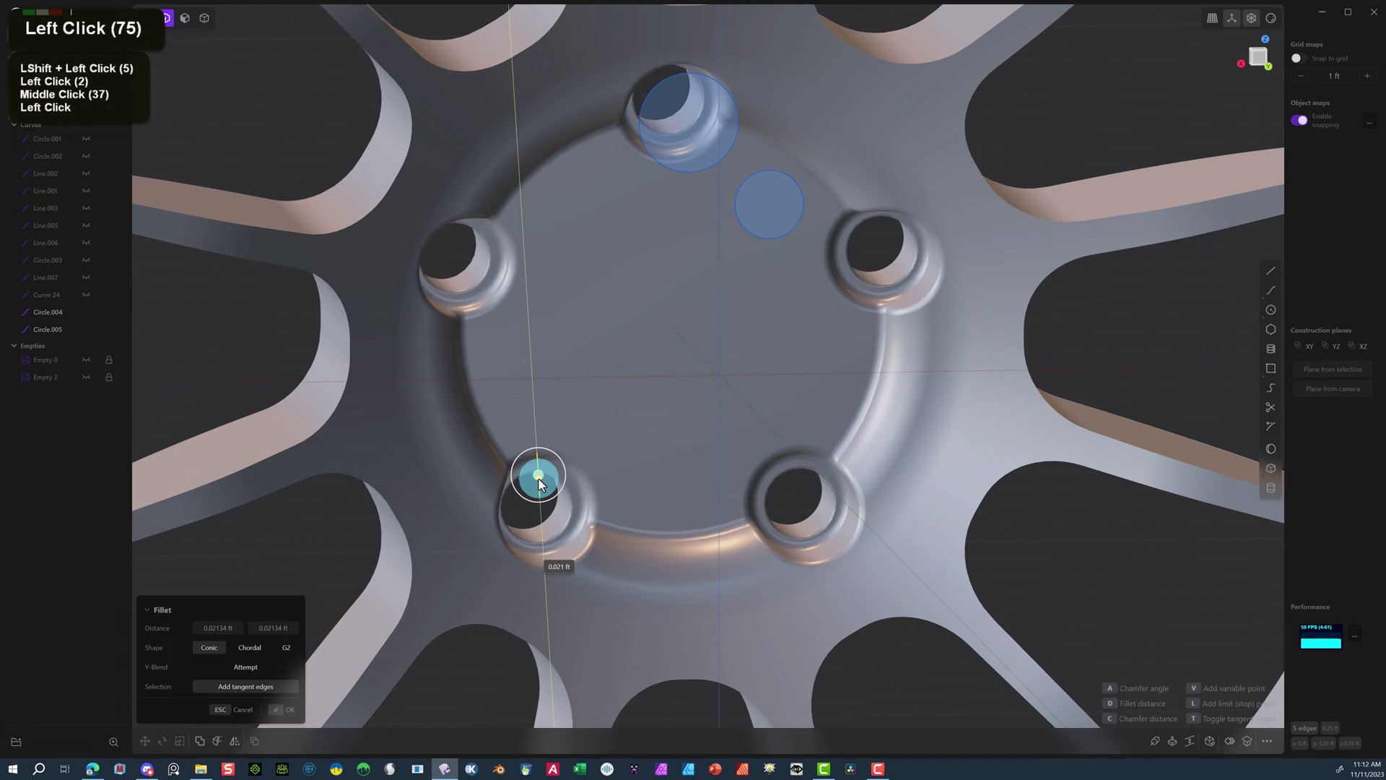
left_click(282, 716)
Delete the larger sketch circle at the topmost lug hole and hide the front wheel reference image.
middle_click_drag(739, 330, 706, 313)
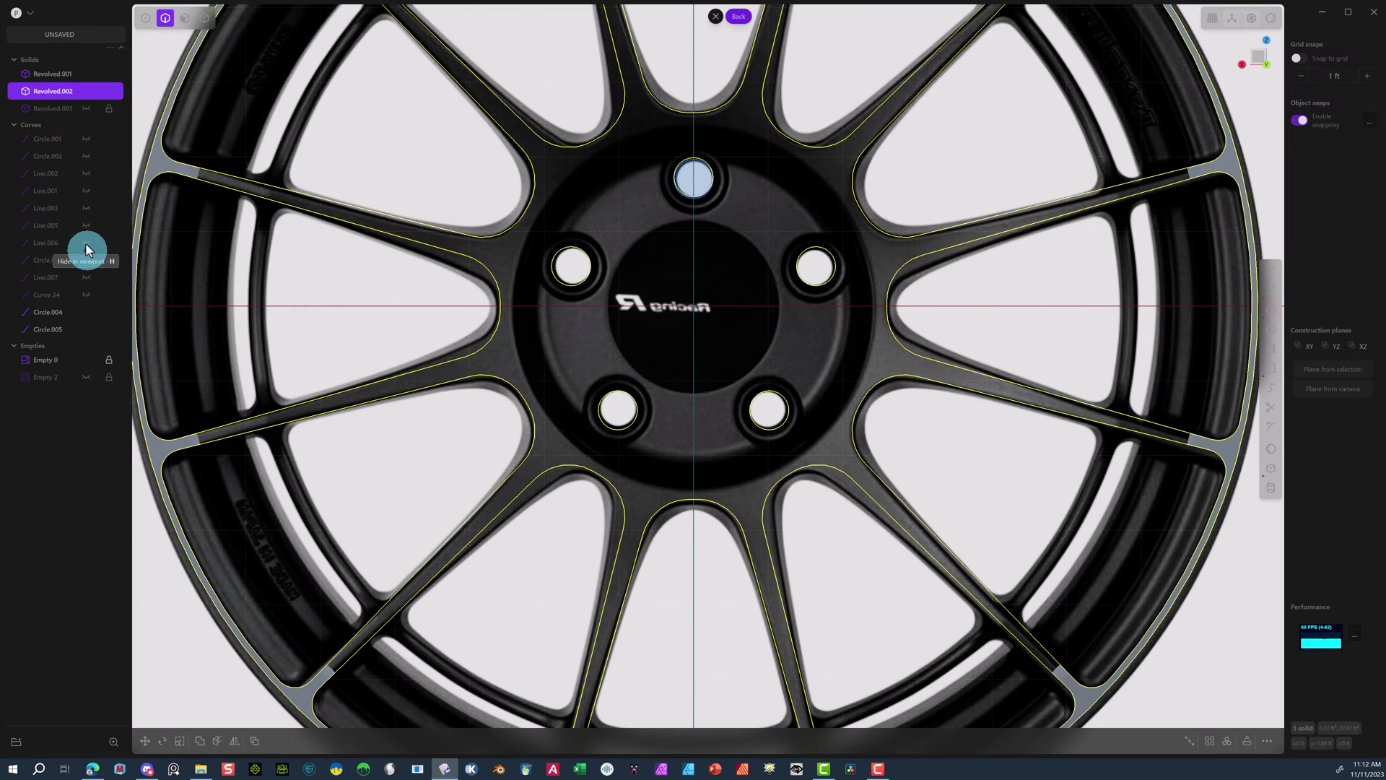
left_click(117, 198)
key("Delete")
scroll(278, 238, "down", 13)
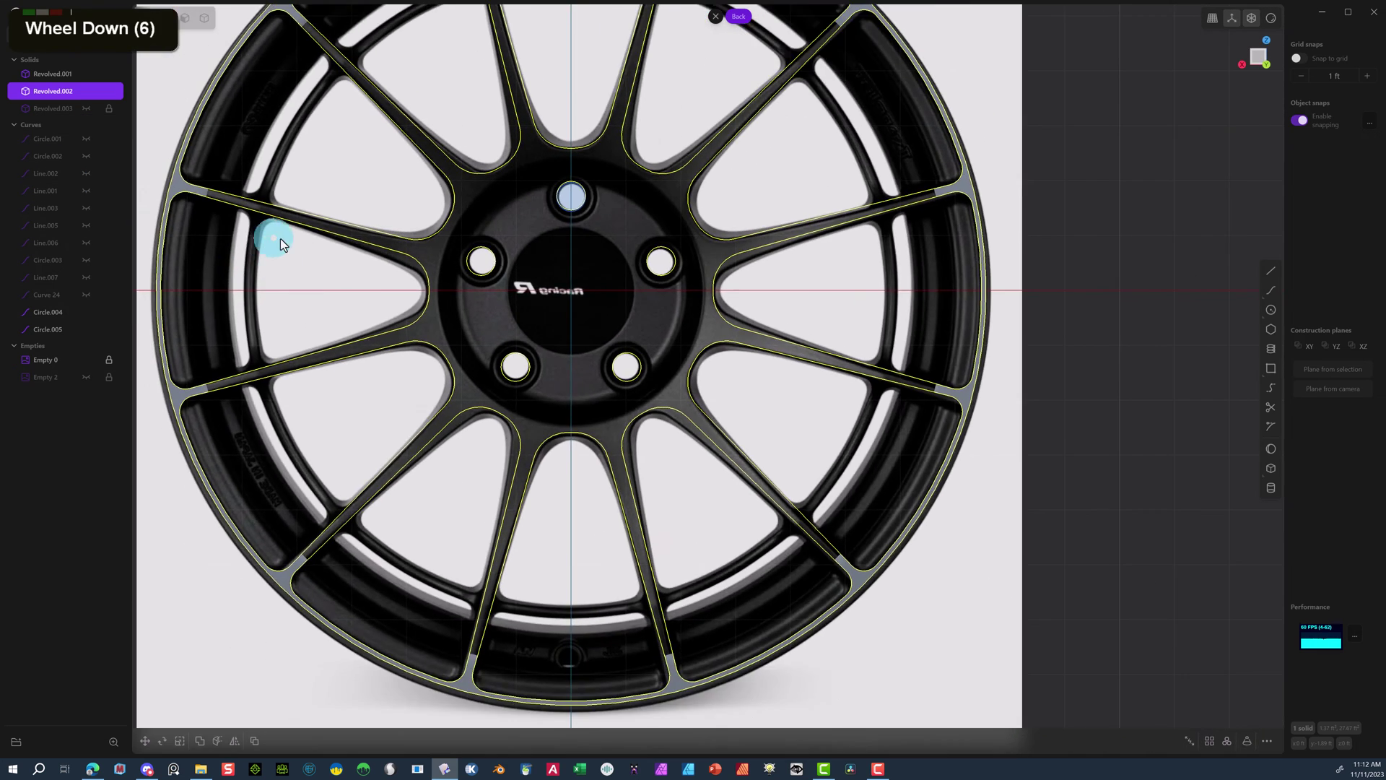
scroll(279, 239, "up", 1)
middle_click_drag(279, 238, 315, 55)
scroll(109, 243, "up", 3)
left_click(99, 346)
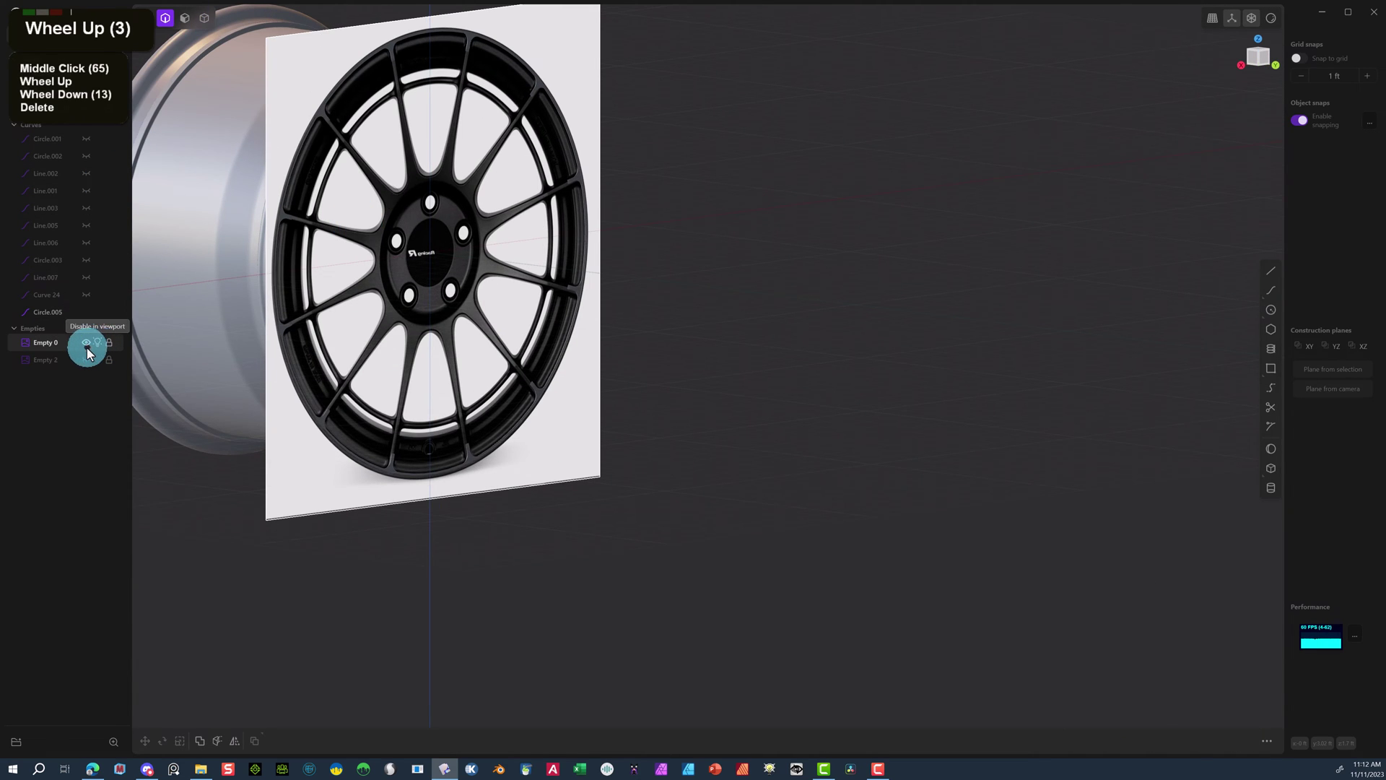
left_click(86, 346)
Hide the remaining small sketch circle in front of the topmost lug hole.
scroll(309, 154, "up", 8)
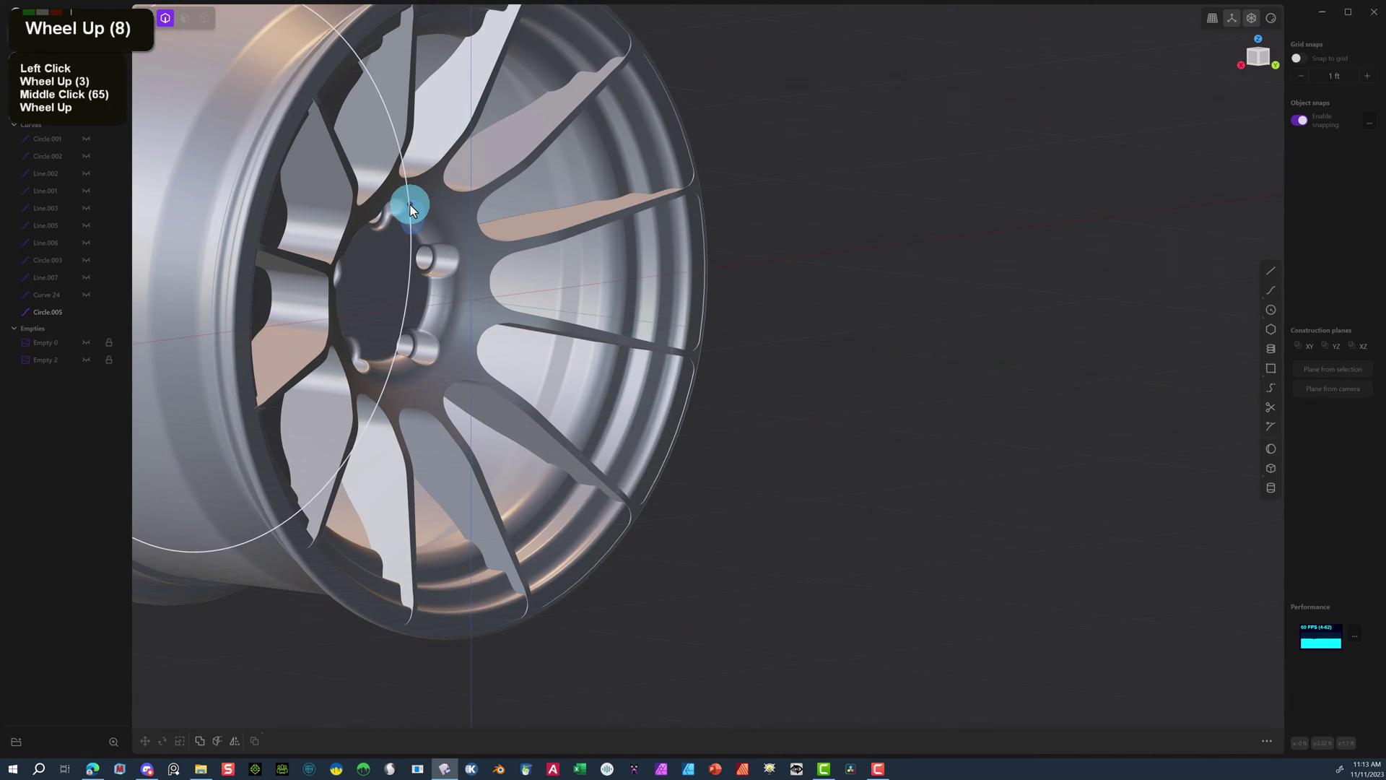
double_click(412, 209)
left_click(797, 130)
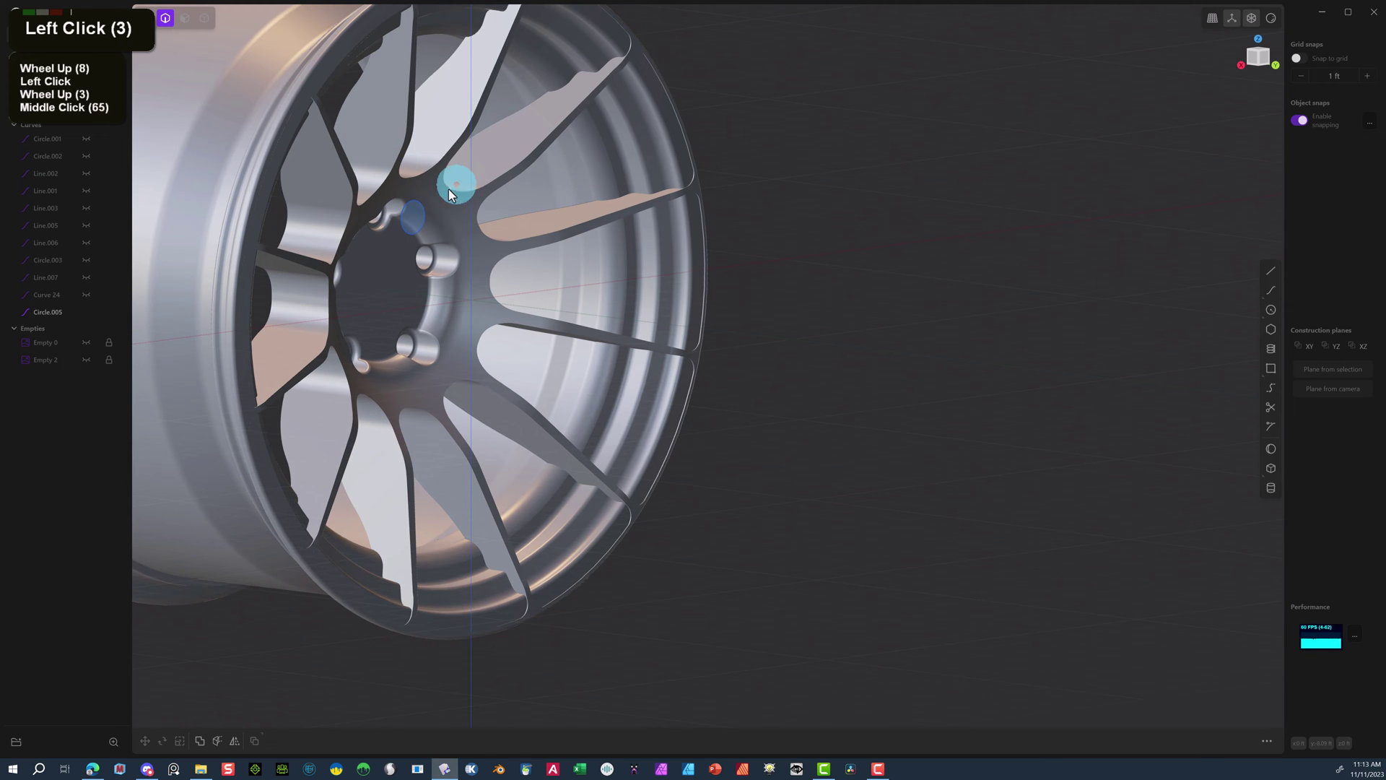
left_click(406, 215)
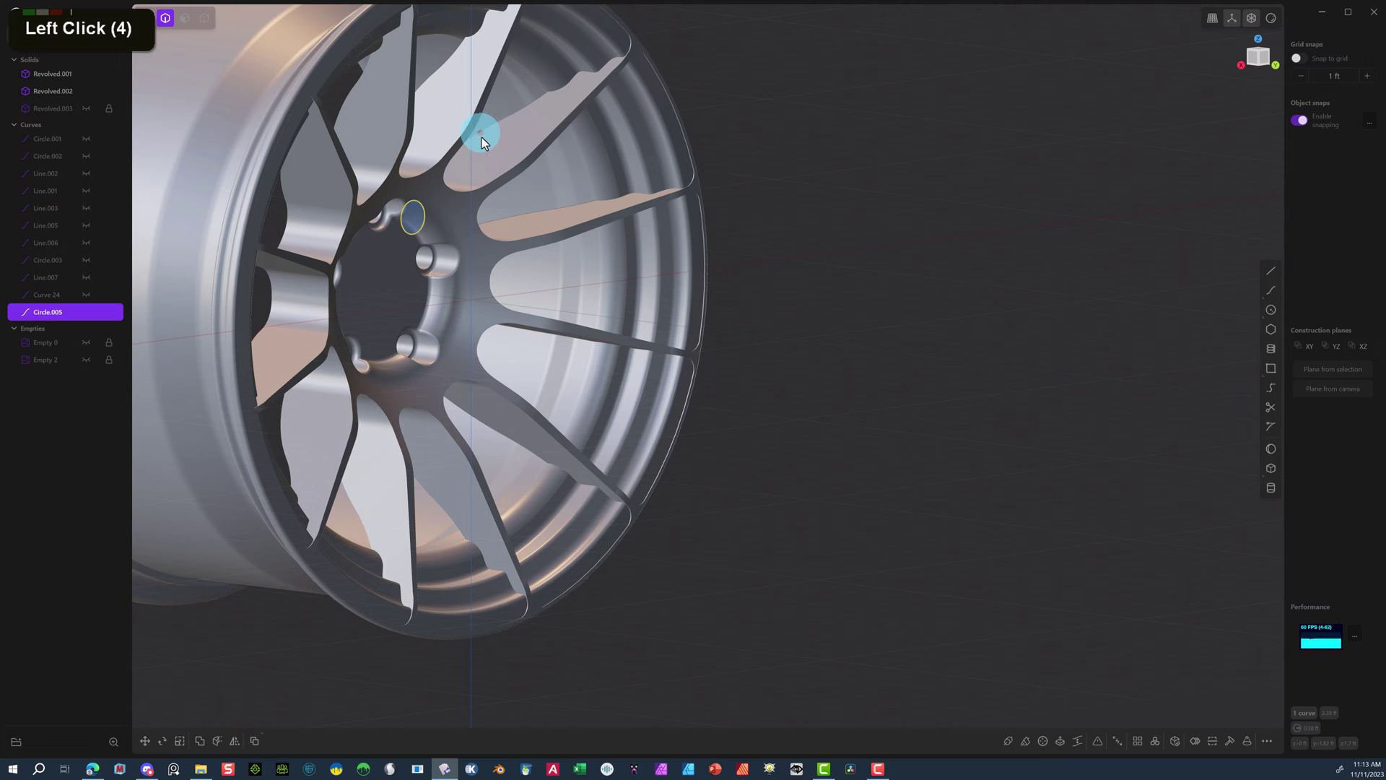
key("h")
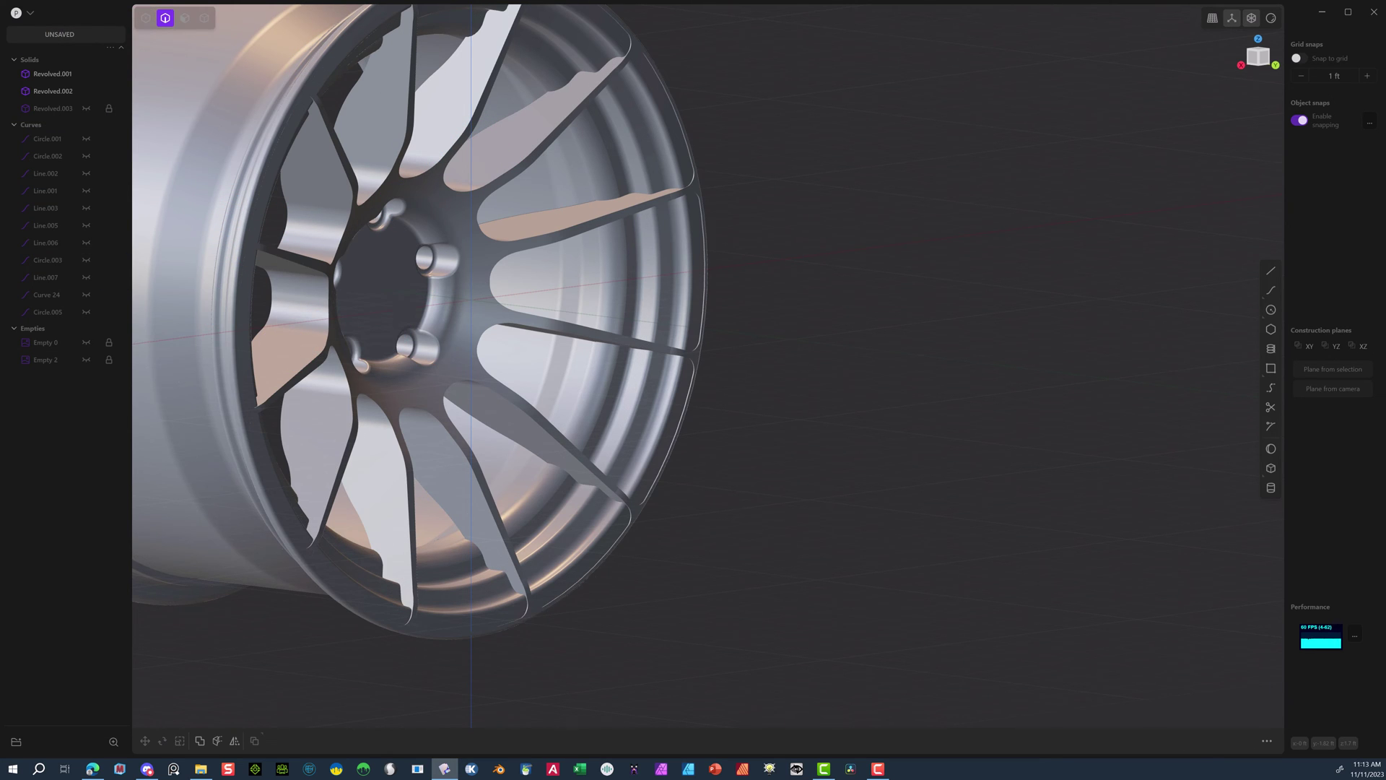
Unhide the construction curves and delete the leftover lines, Circle.003 and the spoke-cutout curve.
left_click(85, 143)
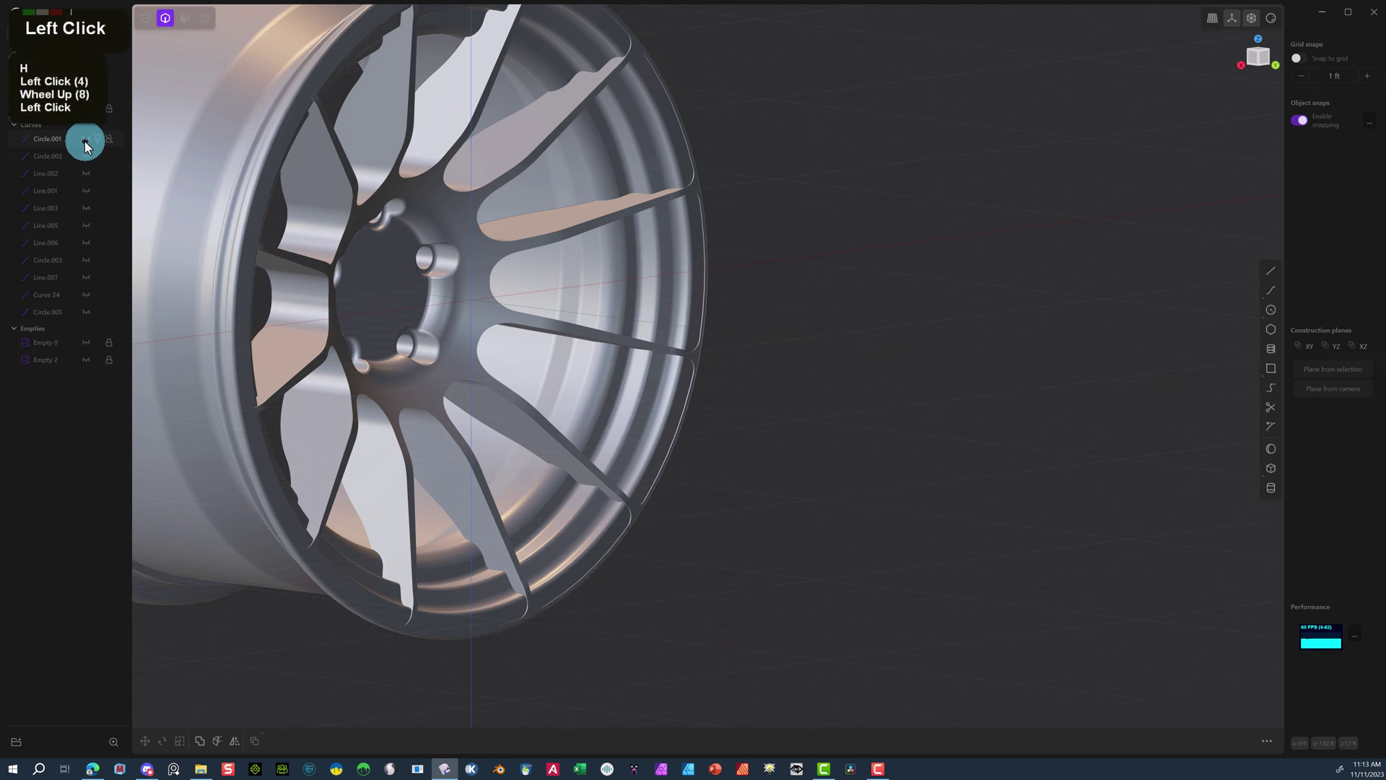
left_click(86, 160)
left_click(85, 175)
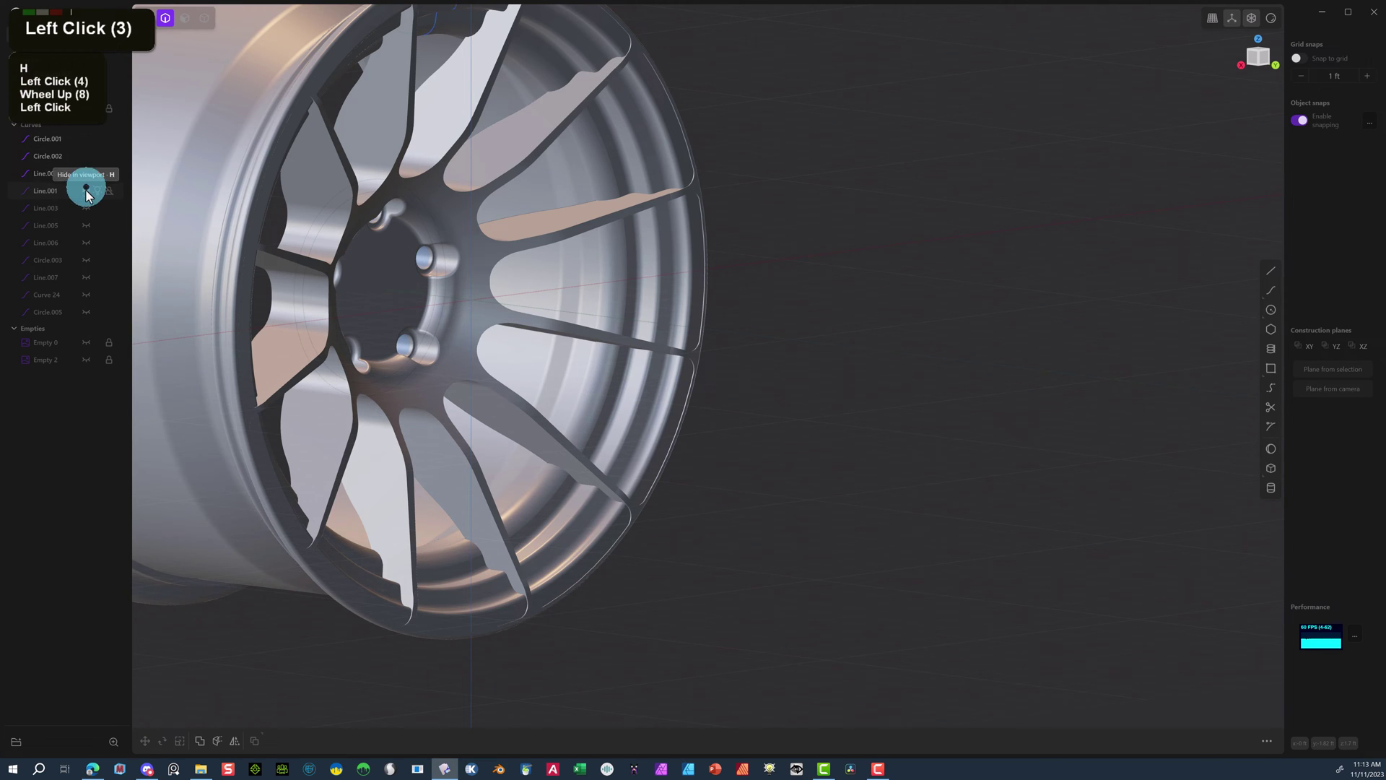
left_click(87, 191)
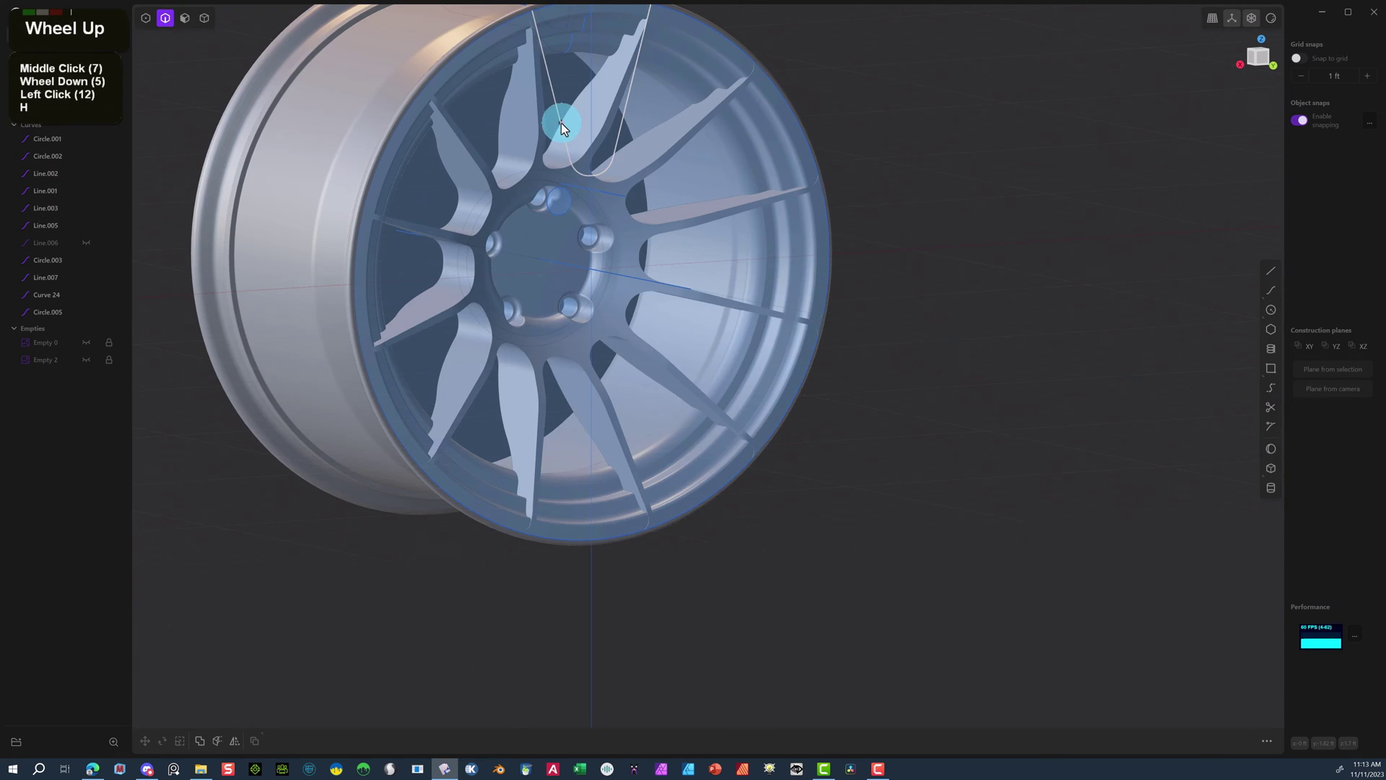
left_click(561, 123)
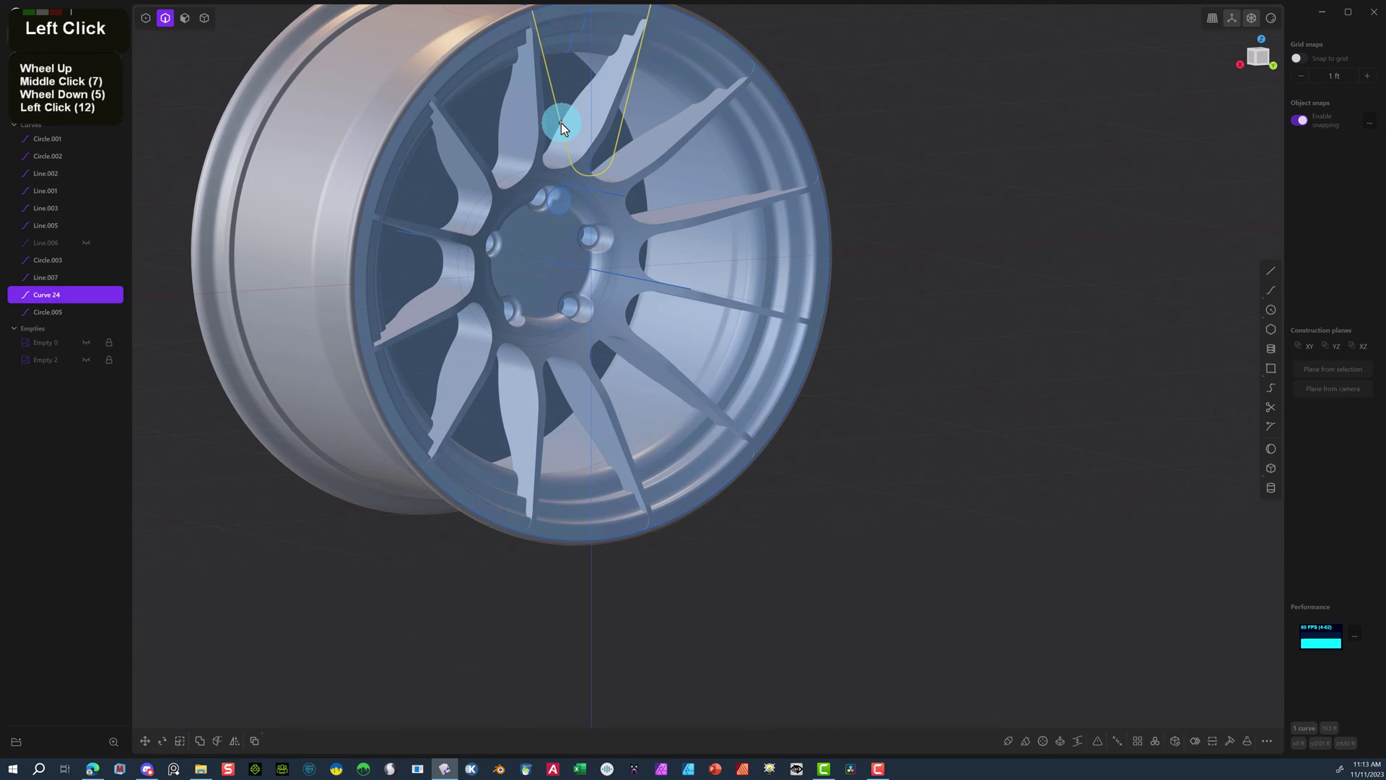
key("Delete")
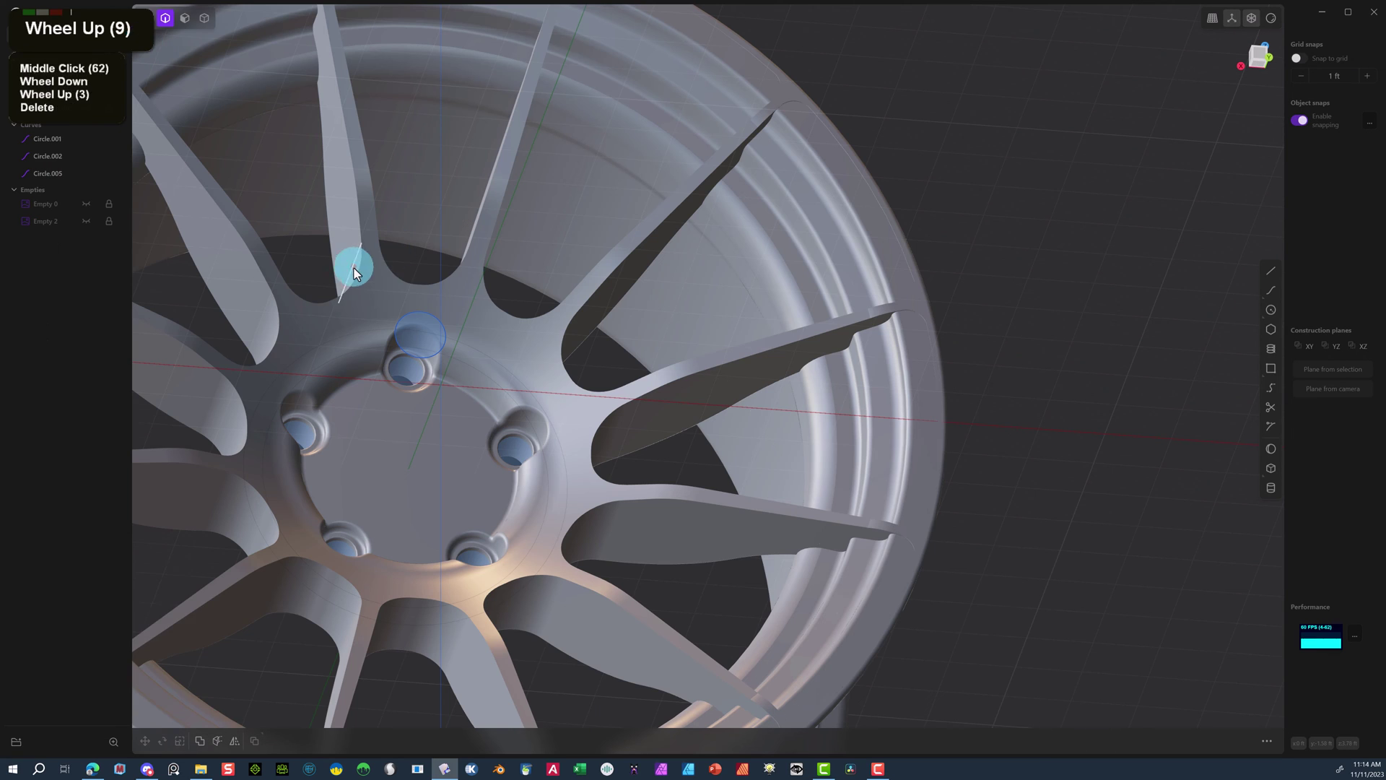
Fillet the front hub-side edges of the twelve spoke openings by about 0.003 ft.
left_click(402, 279)
left_click(485, 292, "shift")
left_click(568, 335, "shift")
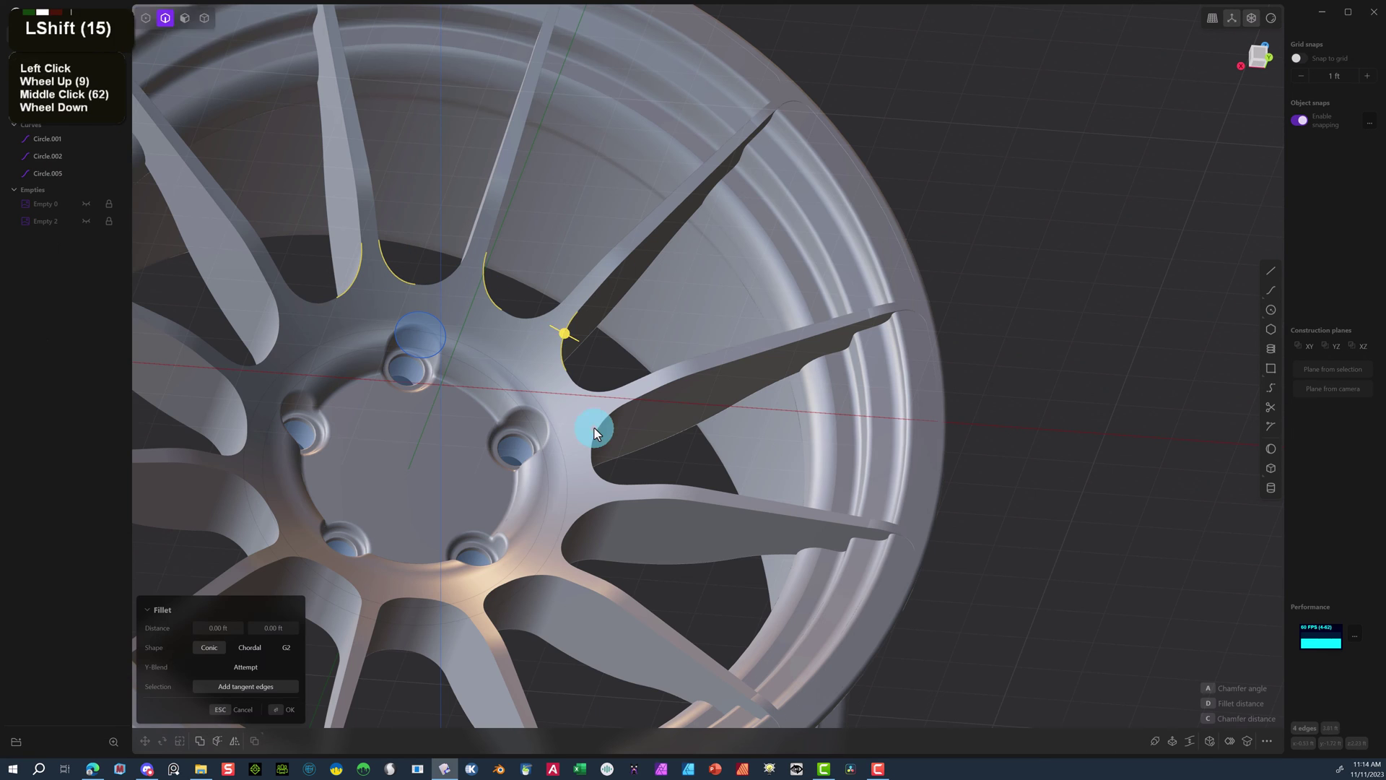
left_click(594, 442, "shift")
left_click(581, 516, "shift")
left_click(534, 575, "shift")
left_click(433, 597, "shift")
left_click(356, 590, "shift")
left_click(232, 387, "shift")
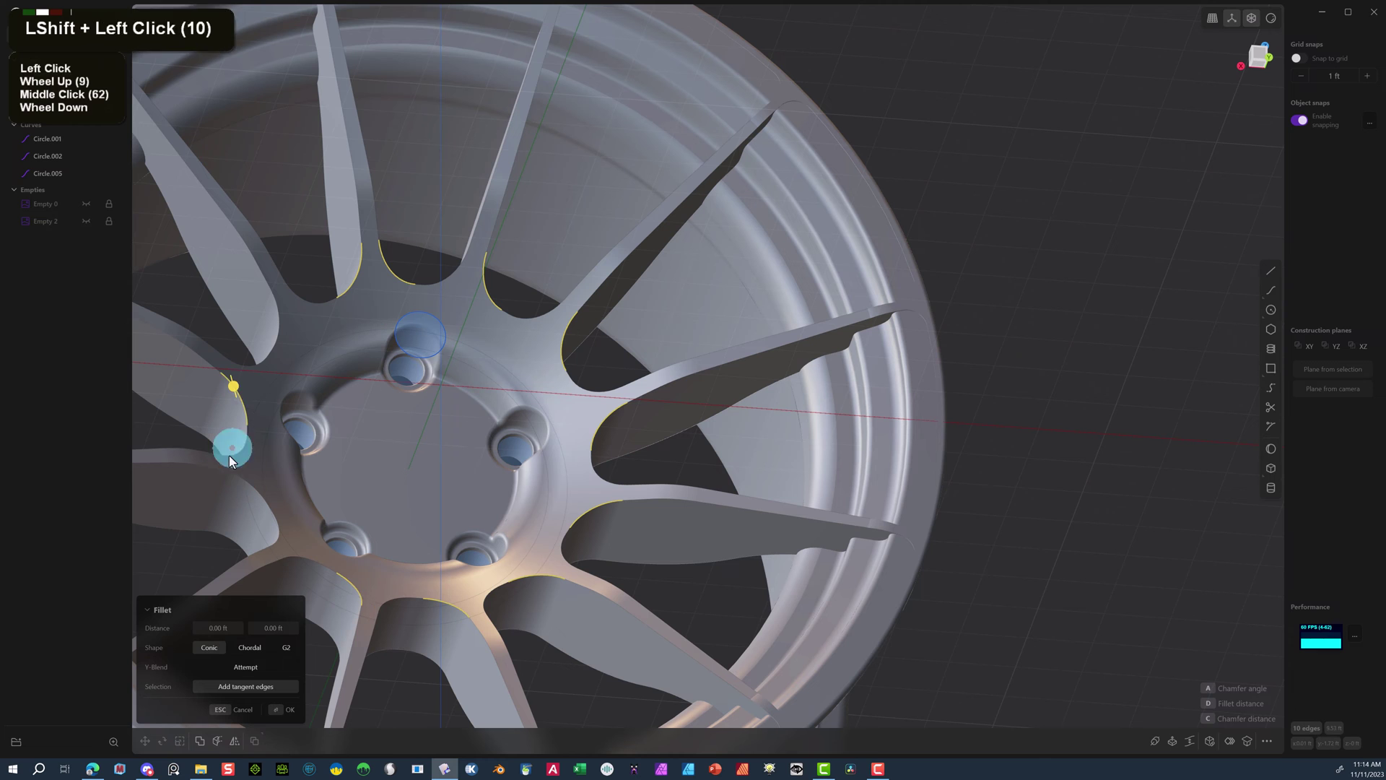
left_click(234, 473, "shift")
left_click(279, 318, "shift")
left_click_drag(280, 316, 286, 326)
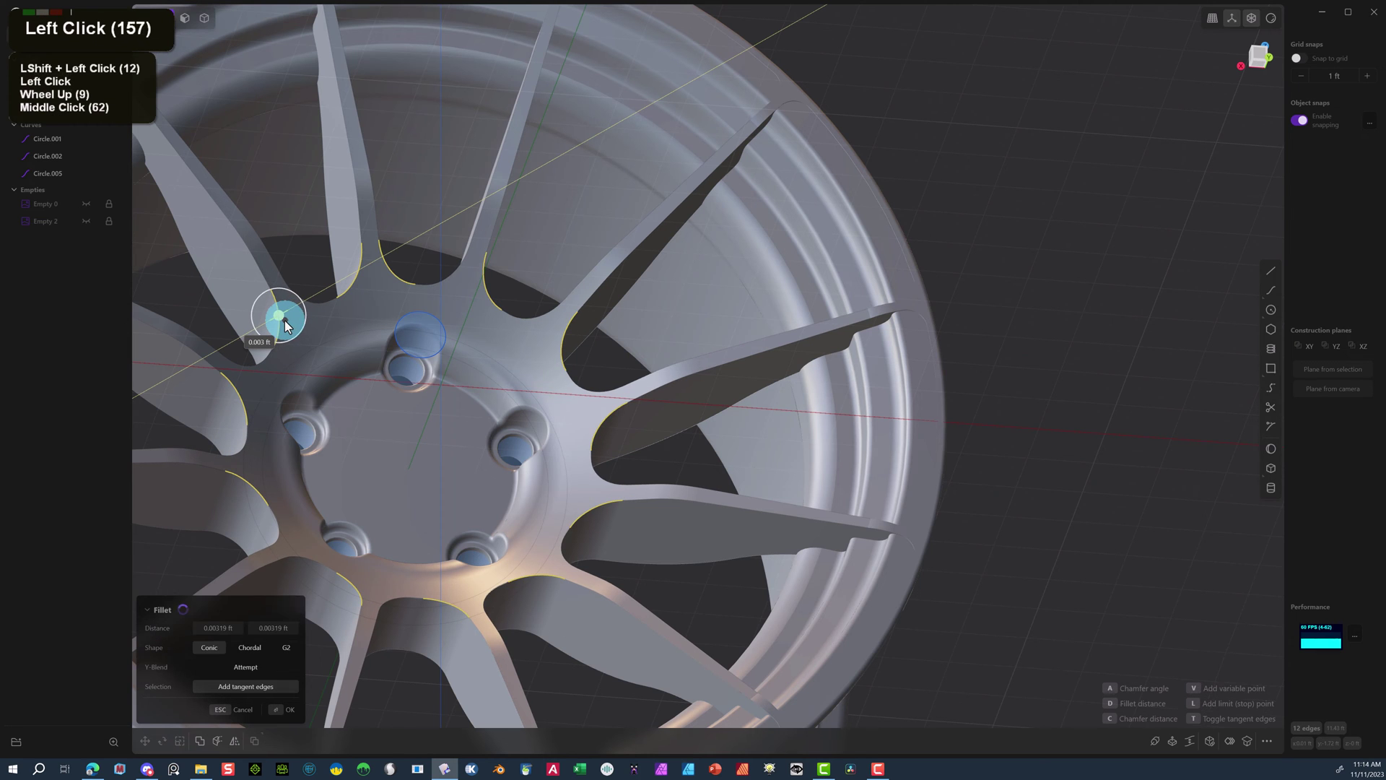
Adjust the fillet distance on the spoke-opening edges from a close view and apply the fillet.
scroll(387, 443, "up", 2)
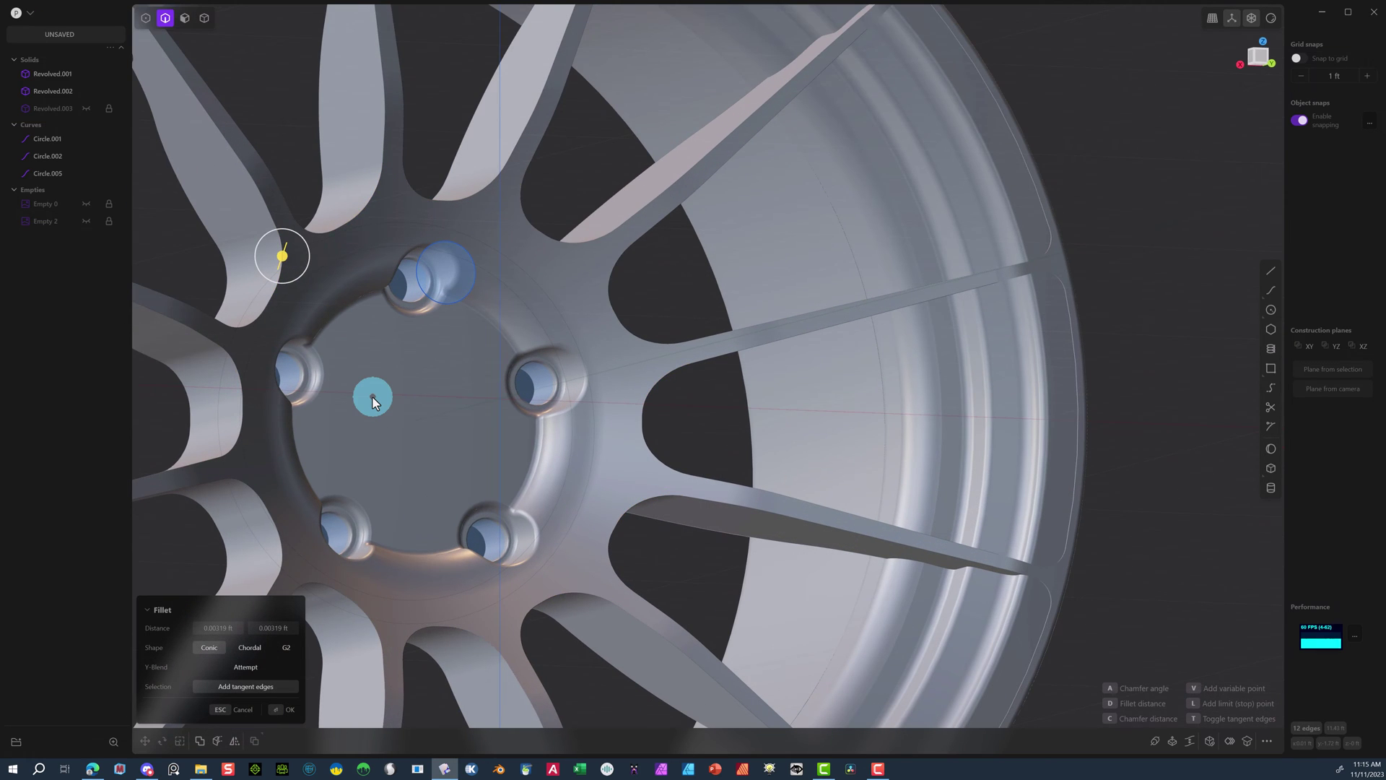
scroll(247, 247, "up", 10)
left_click_drag(302, 262, 314, 262)
scroll(314, 263, "down", 20)
middle_click_drag(340, 267, 530, 235)
scroll(530, 235, "up", 3)
left_click(280, 709)
Duplicate the outer rim barrel solid in place and hide the copy.
scroll(462, 203, "down", 20)
middle_click_drag(433, 145, 483, 195)
left_click(204, 18)
left_click(317, 115)
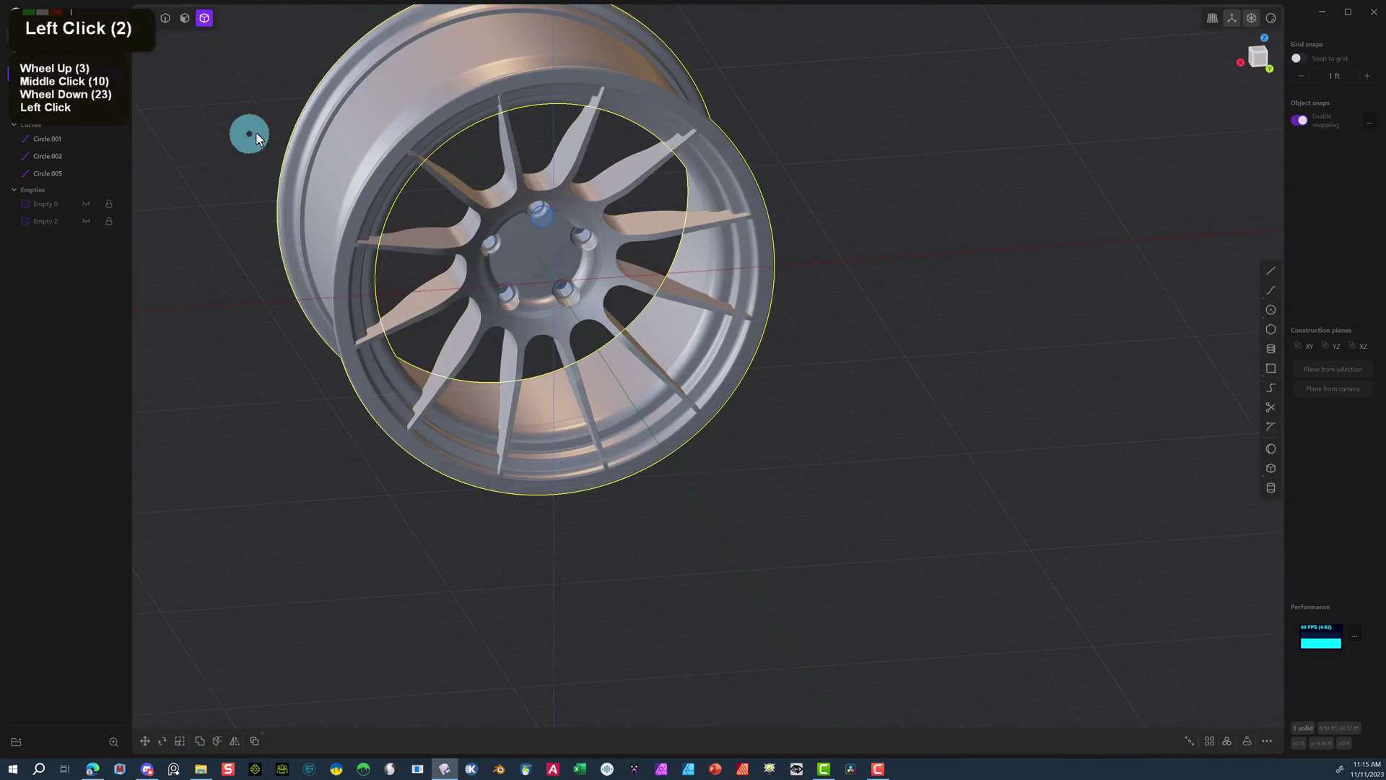
key("shift+d")
left_click(442, 123)
left_click(442, 124)
Try to merge the rim barrel and the spoke body with a Boolean union.
left_click(505, 103, "shift")
key("q")
key("q")
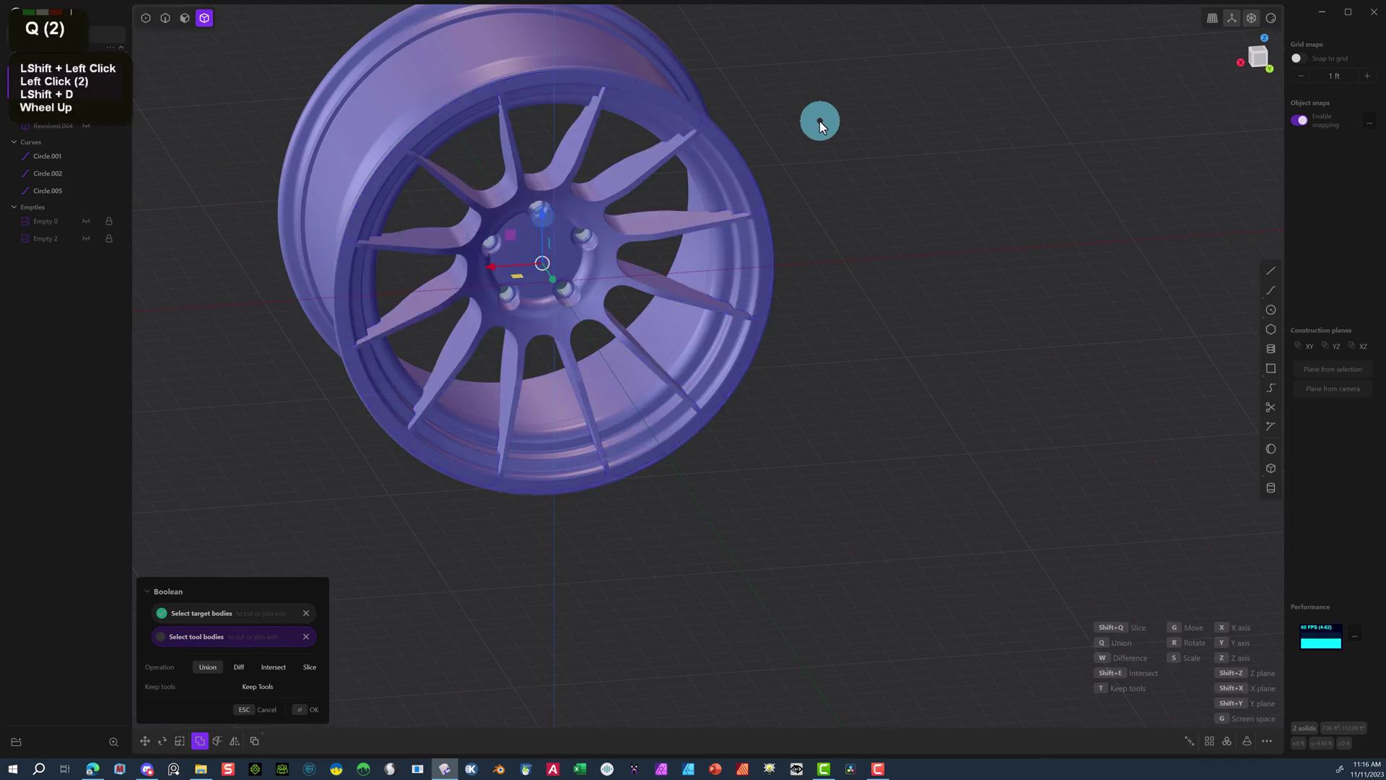
middle_click_drag(820, 120, 722, 144)
scroll(722, 144, "up", 18)
middle_click_drag(722, 145, 758, 145)
scroll(758, 145, "up", 3)
scroll(758, 145, "down", 3)
key("ctrl+z")
Hide the rim barrel so that only the spoke body is shown.
left_click(566, 226)
key("h")
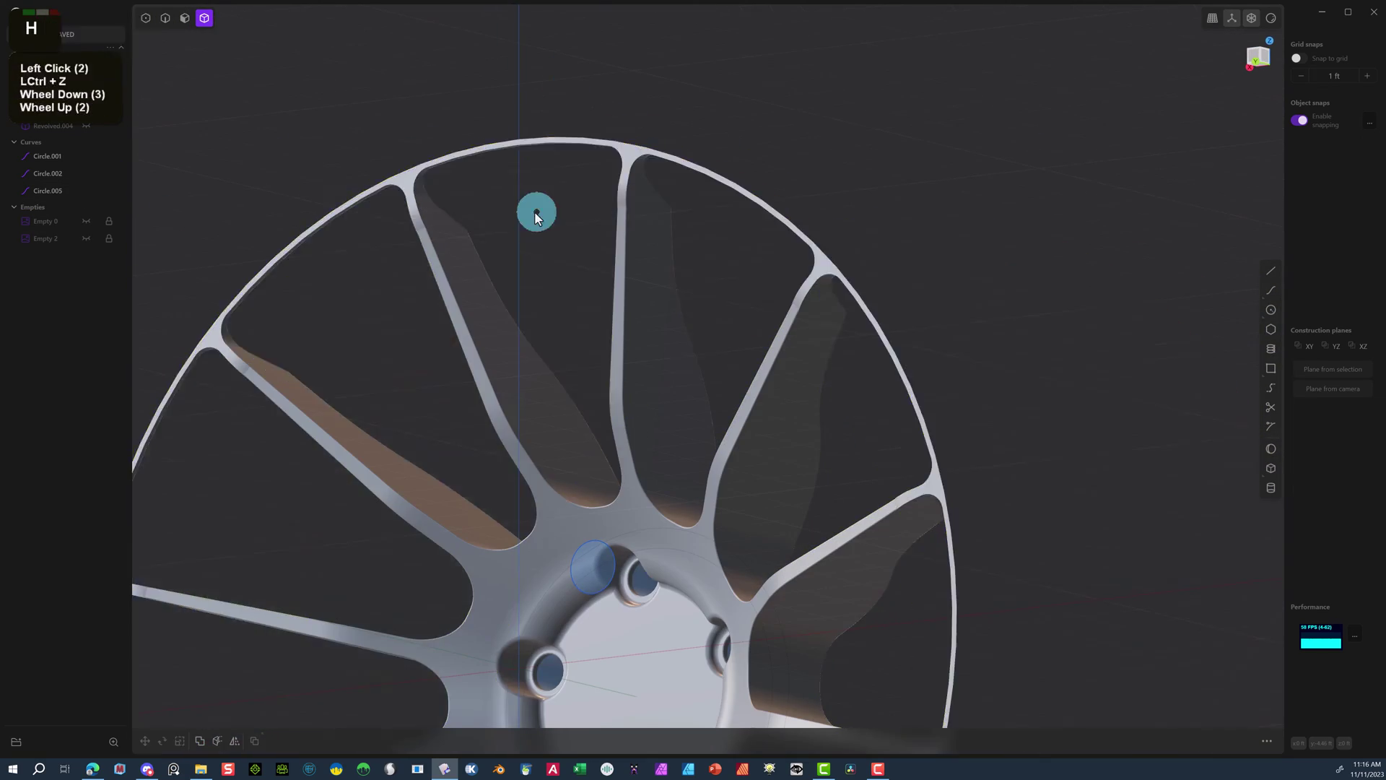
middle_click_drag(535, 210, 545, 243)
scroll(545, 244, "down", 10)
Fillet the twelve back-side bend edges near the outer ends of the spokes by about 0.078 ft.
left_click(513, 293)
key("f")
left_click(791, 300, "shift")
middle_click_drag(792, 301, 1117, 510)
scroll(1117, 511, "up", 3)
left_click(1117, 510, "shift")
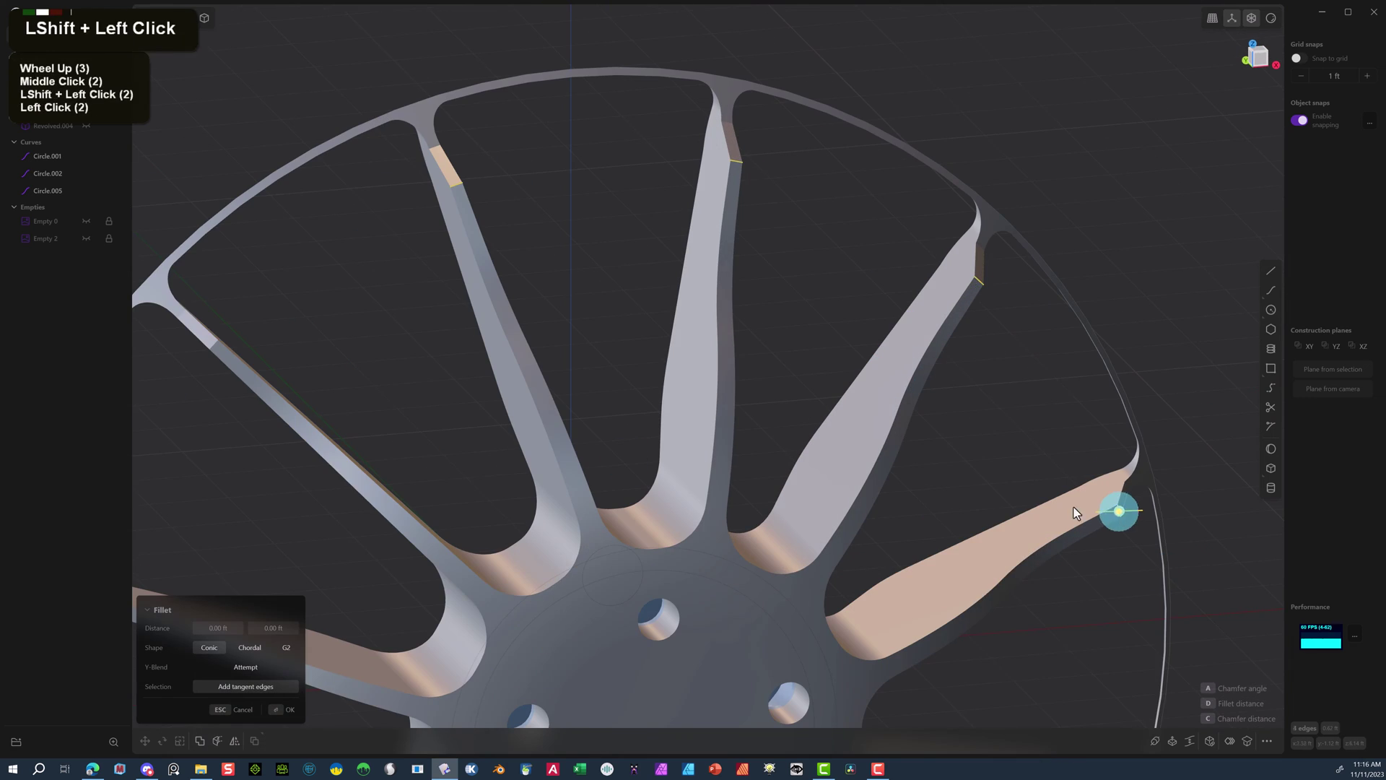
left_click(1117, 510, "shift")
right_click_drag(1117, 511, 612, 421)
left_click(359, 374, "shift")
left_click(613, 421, "shift")
left_click(612, 421, "shift")
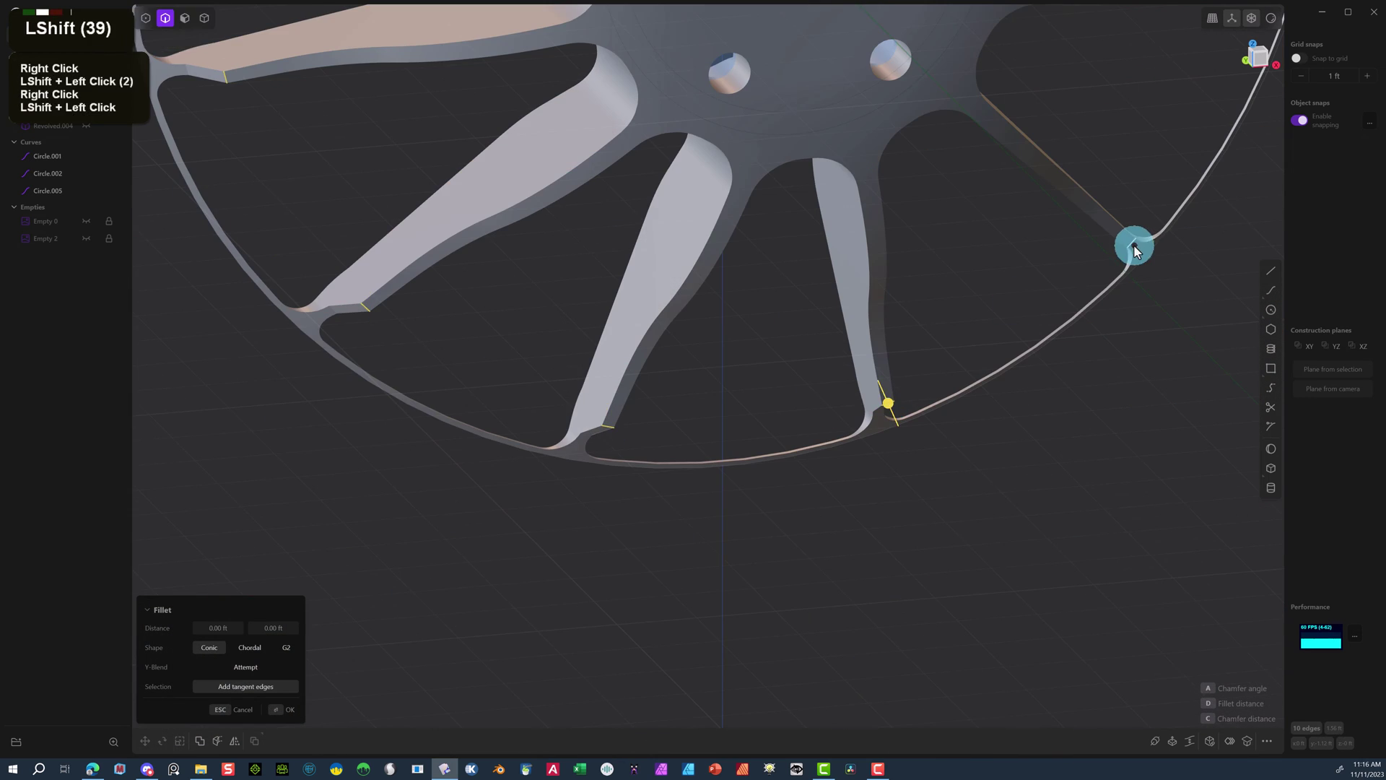
right_click_drag(1133, 244, 852, 345)
left_click(852, 345, "shift")
left_click_drag(852, 345, 849, 333)
middle_click_drag(849, 332, 924, 316)
scroll(924, 316, "down", 7)
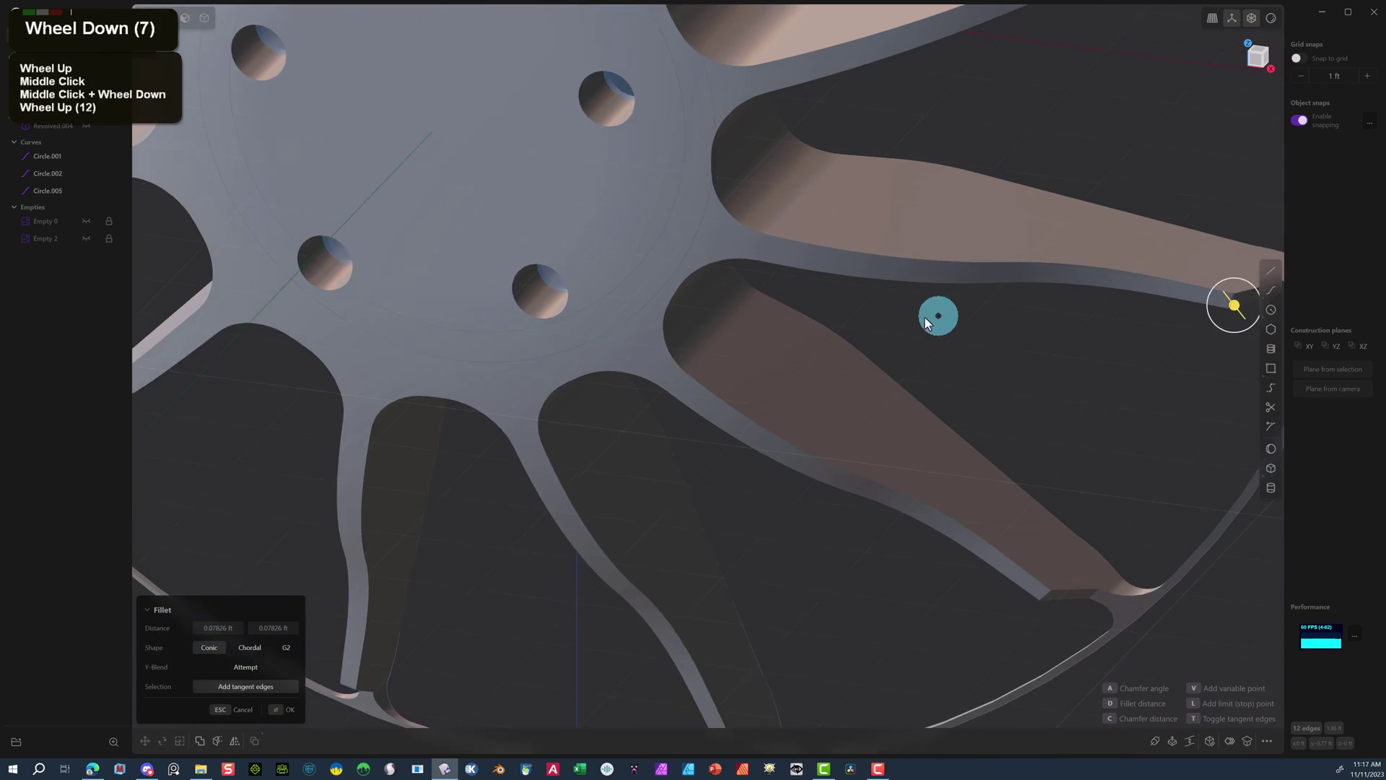
Adjust the fillet distance of the twelve spoke-end bend edges and apply it.
scroll(161, 721, "down", 3)
left_click_drag(1055, 570, 1034, 513)
scroll(913, 522, "down", 10)
middle_click_drag(1034, 513, 436, 662)
scroll(436, 662, "down", 5)
scroll(436, 662, "up", 9)
right_click(436, 662)
Fillet the back-side corner edges where the spokes meet the thin outer ring.
double_click(993, 377)
double_click(984, 120, "shift")
middle_click_drag(983, 120, 723, 53)
scroll(1006, 210, "up", 2)
scroll(723, 53, "up", 3)
double_click(163, 107, "shift")
right_click_drag(163, 106, 625, 322)
scroll(625, 322, "up", 2)
left_click(527, 473, "shift")
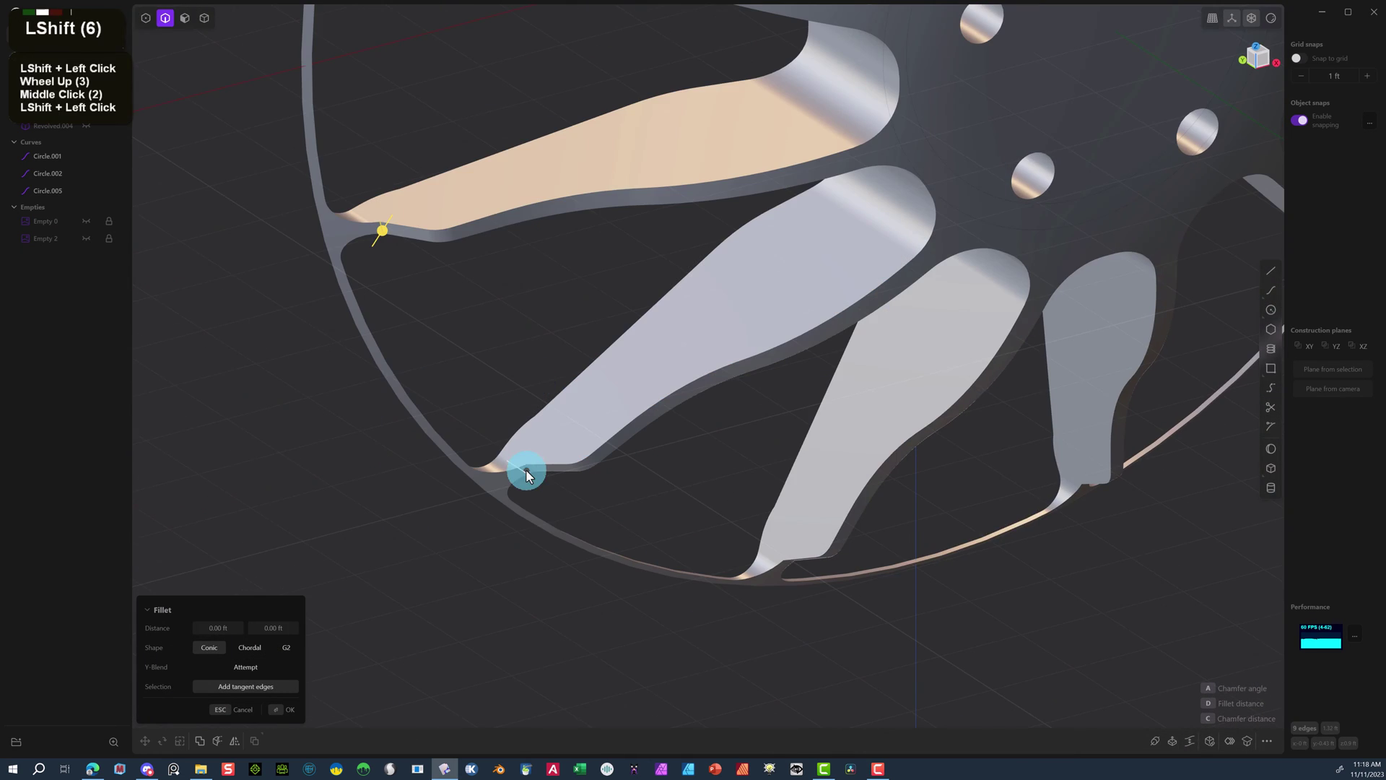
scroll(520, 674, "up", 2)
right_click_drag(526, 474, 743, 478)
left_click(744, 478, "shift")
left_click_drag(779, 462, 854, 529)
Refine the fillet on the spoke corner edges beside the outer ring from a close view.
scroll(586, 327, "up", 5)
scroll(587, 328, "up", 7)
scroll(458, 294, "down", 3)
left_click(458, 294)
left_click(458, 296, "shift")
left_click_drag(457, 296, 460, 372)
scroll(675, 422, "down", 20)
scroll(675, 427, "down", 4)
Fillet the long back-side edges running along all the spokes.
middle_click_drag(676, 426, 739, 195)
left_click(733, 192)
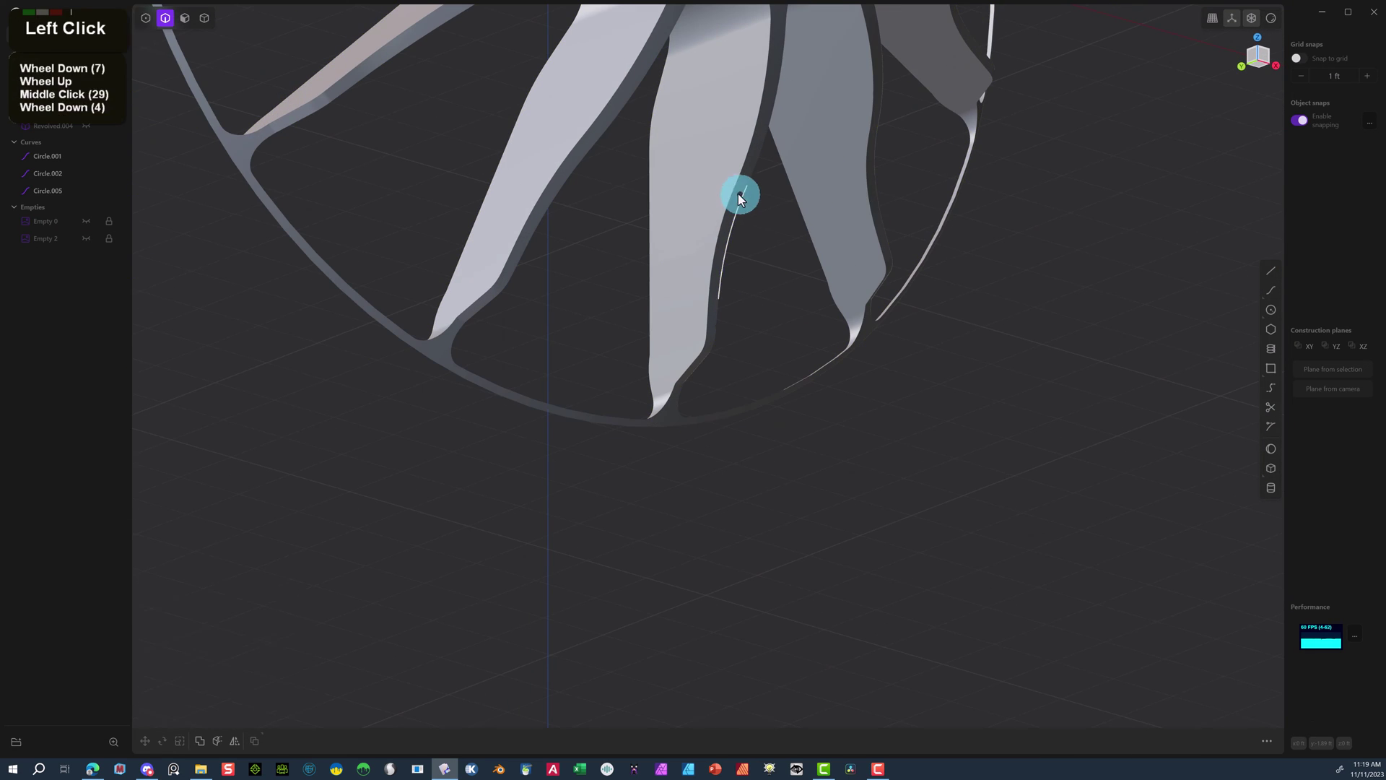
key("f")
left_click(872, 193, "shift")
left_click(543, 190, "shift")
scroll(510, 187, "down", 5)
left_click(526, 216, "shift")
left_click(521, 89, "shift")
left_click(522, 71, "shift")
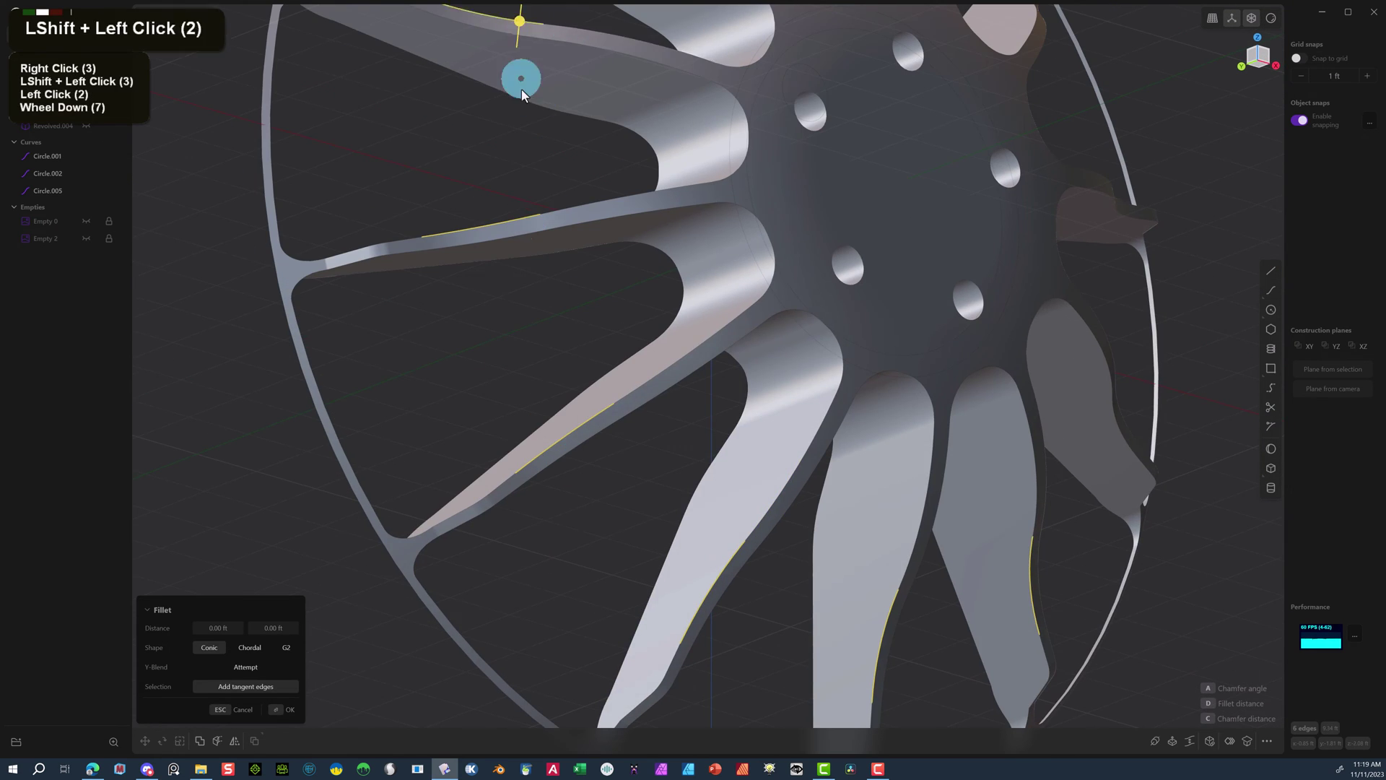
scroll(774, 151, "down", 6)
middle_click_drag(523, 71, 1220, 527)
scroll(1220, 527, "up", 4)
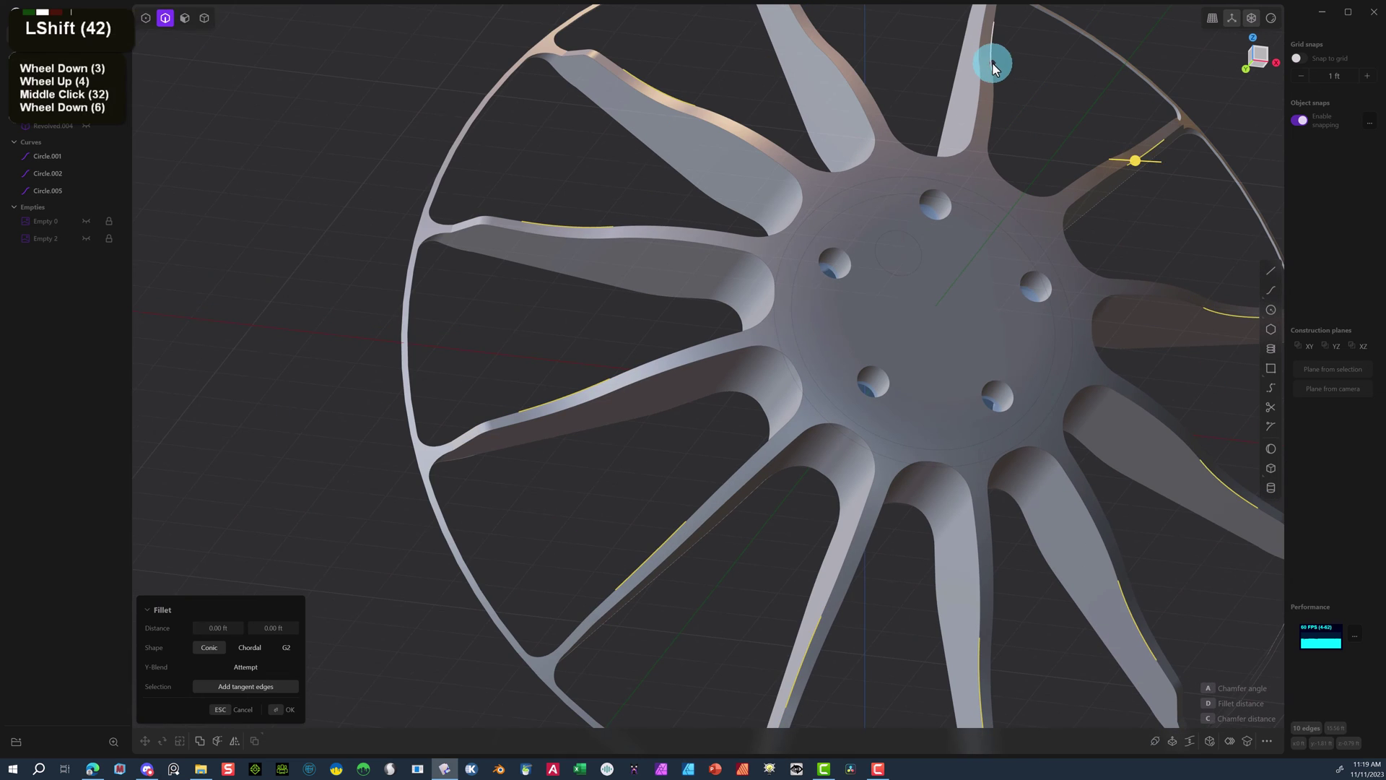
left_click(808, 29, "shift")
middle_click_drag(808, 29, 873, 185)
scroll(825, 318, "up", 5)
left_click_drag(823, 315, 826, 314)
scroll(721, 355, "down", 12)
key("Return")
Fillet the edges of the five bolt holes on the back side of the hub.
middle_click_drag(721, 356, 504, 470)
scroll(505, 470, "up", 10)
scroll(780, 504, "down", 16)
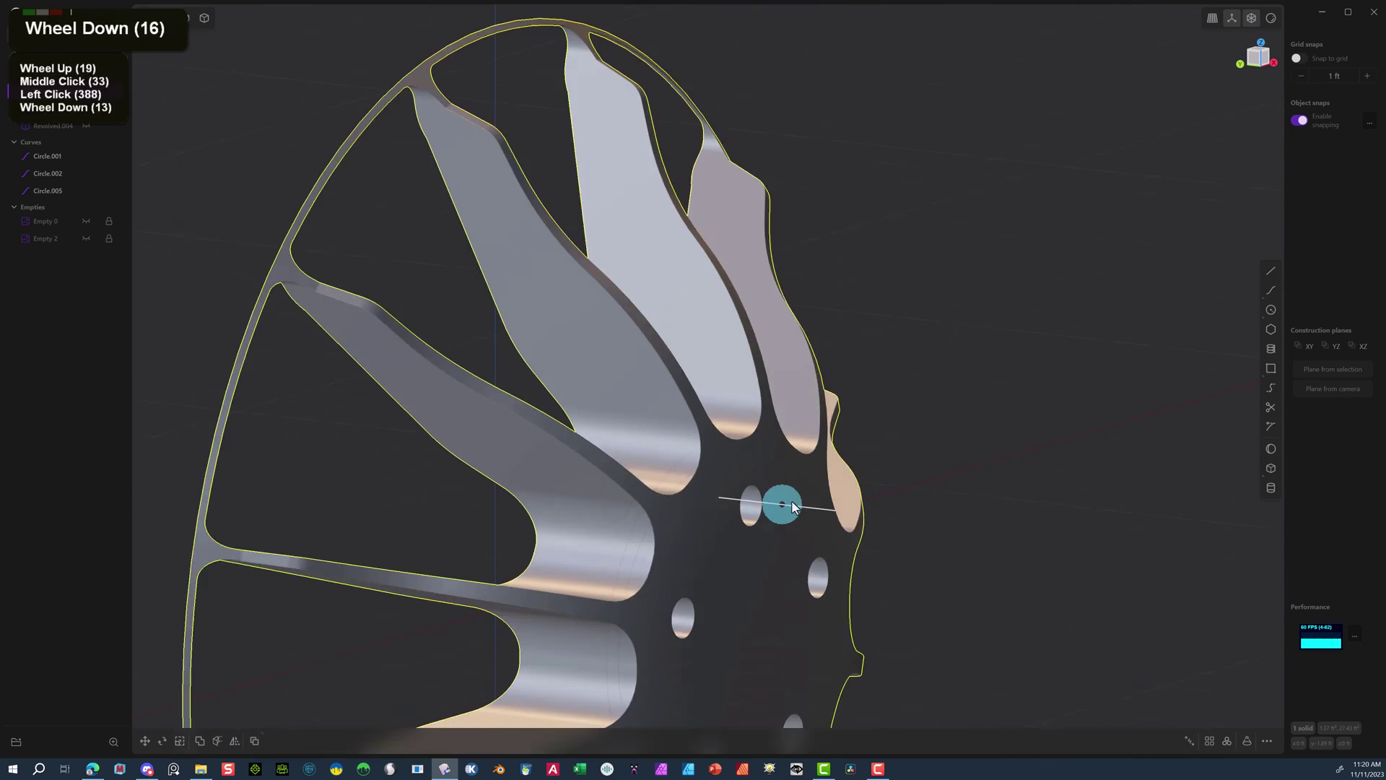
middle_click_drag(779, 505, 848, 384)
scroll(847, 384, "up", 3)
left_click(848, 384, "shift")
left_click(595, 378, "shift")
left_click(642, 540, "shift")
left_click(803, 541, "shift")
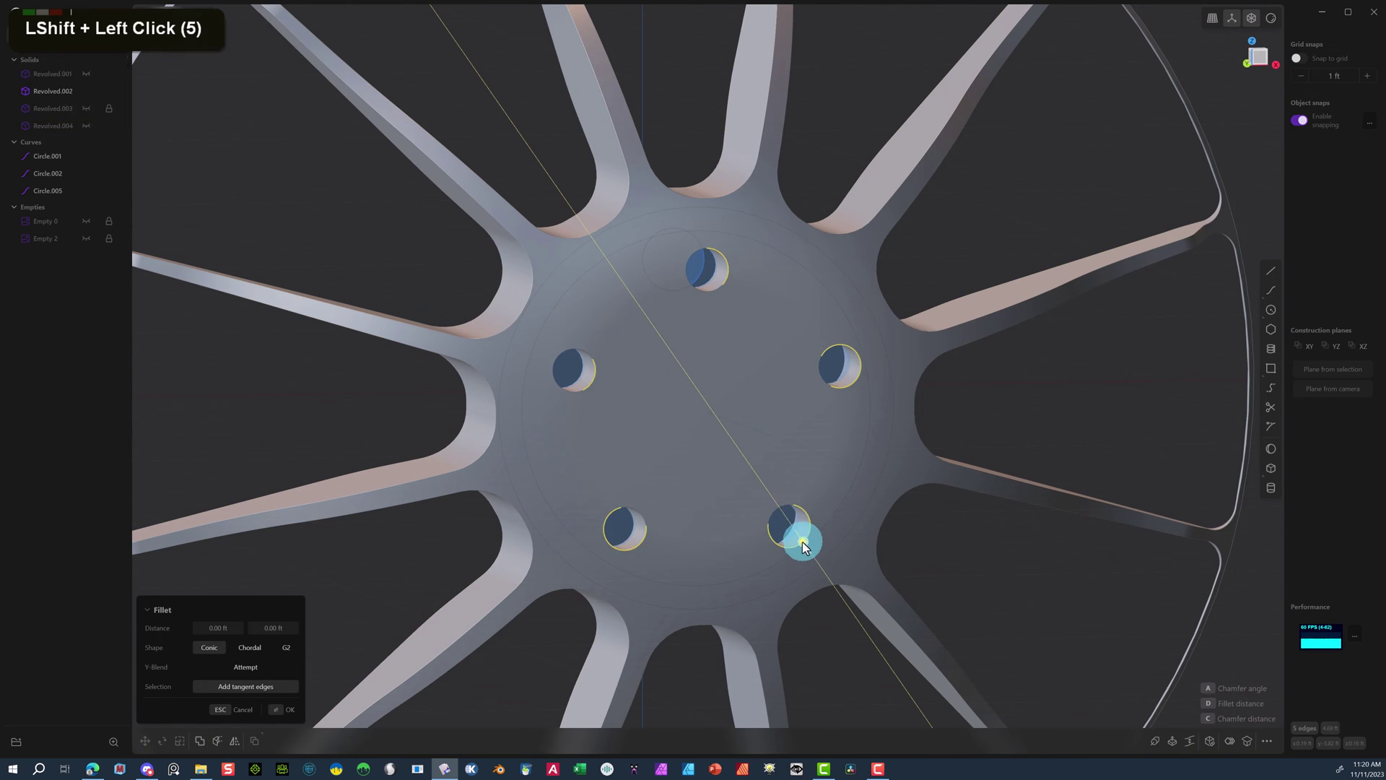
left_click_drag(803, 541, 823, 519)
key("Return")
Unhide the outer barrel and select it together with the spoke body as whole solids.
scroll(636, 423, "down", 15)
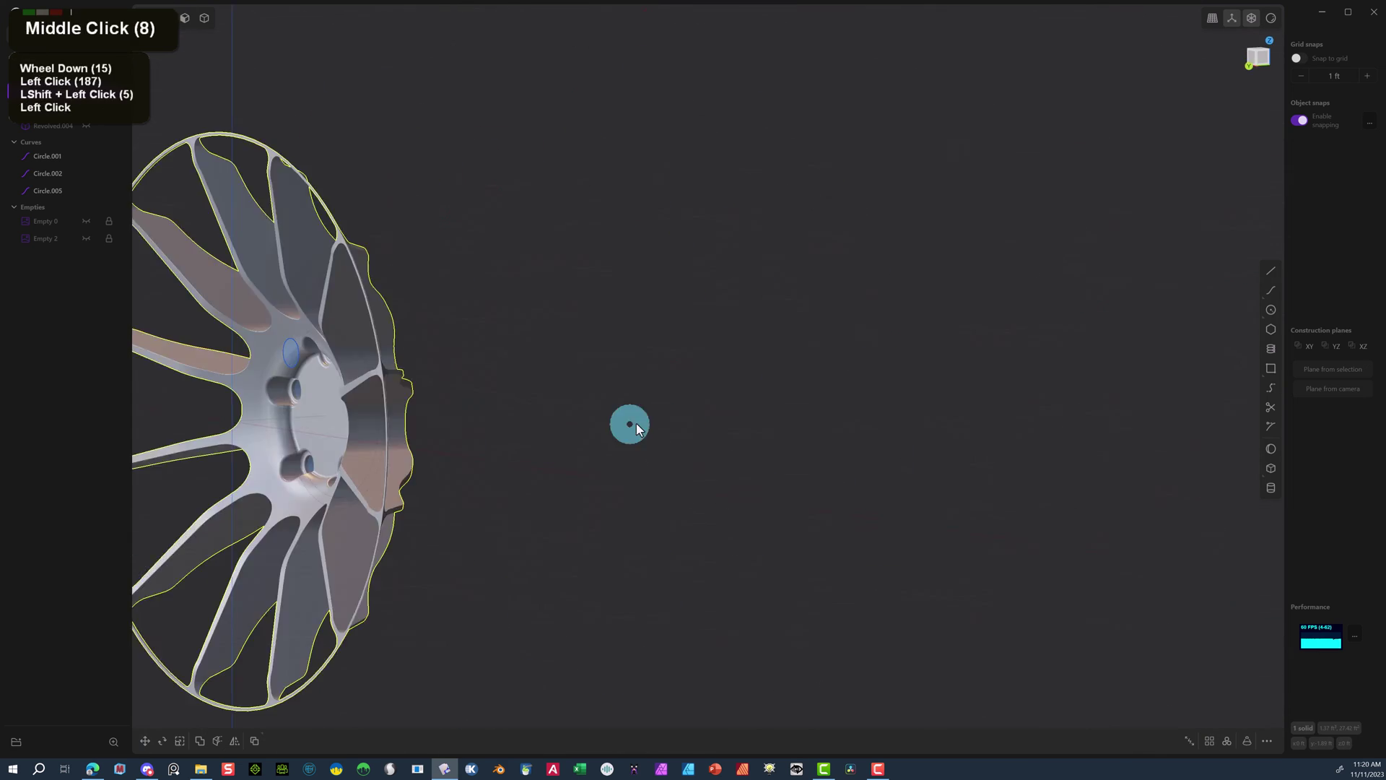
middle_click_drag(636, 423, 433, 314)
left_click(137, 125)
scroll(246, 177, "up", 1)
left_click(254, 192)
left_click(204, 18, "shift")
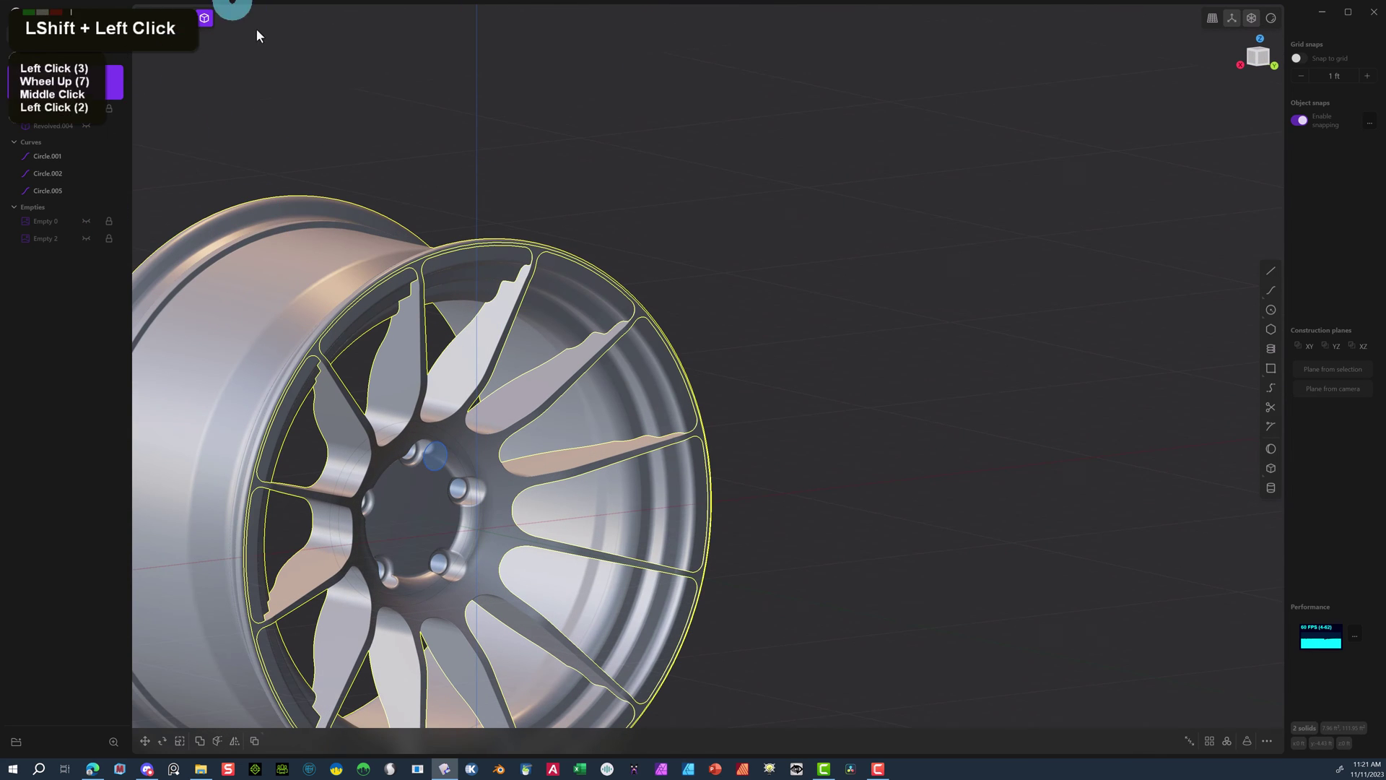
Save the project as rim4 in the Rim and tire stuff folder.
left_click(37, 30)
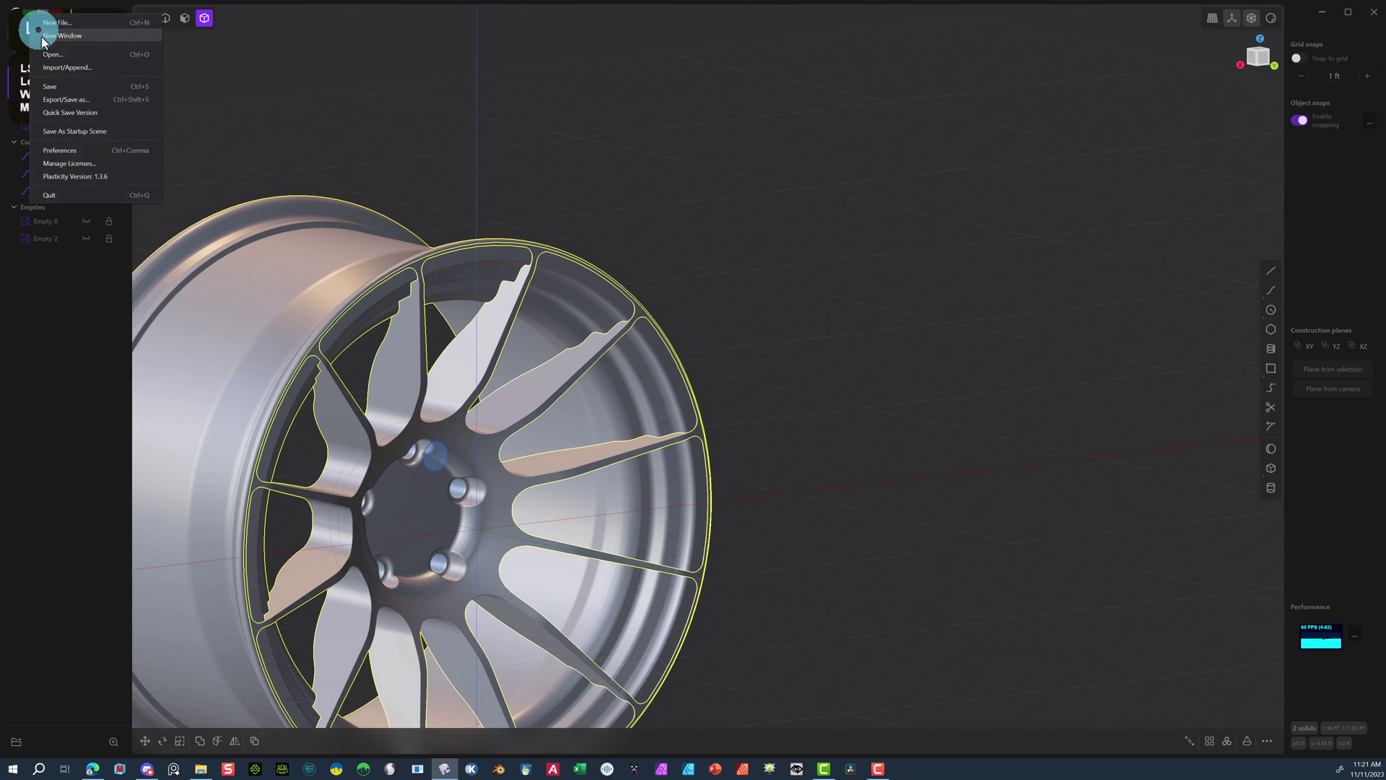
left_click(52, 87)
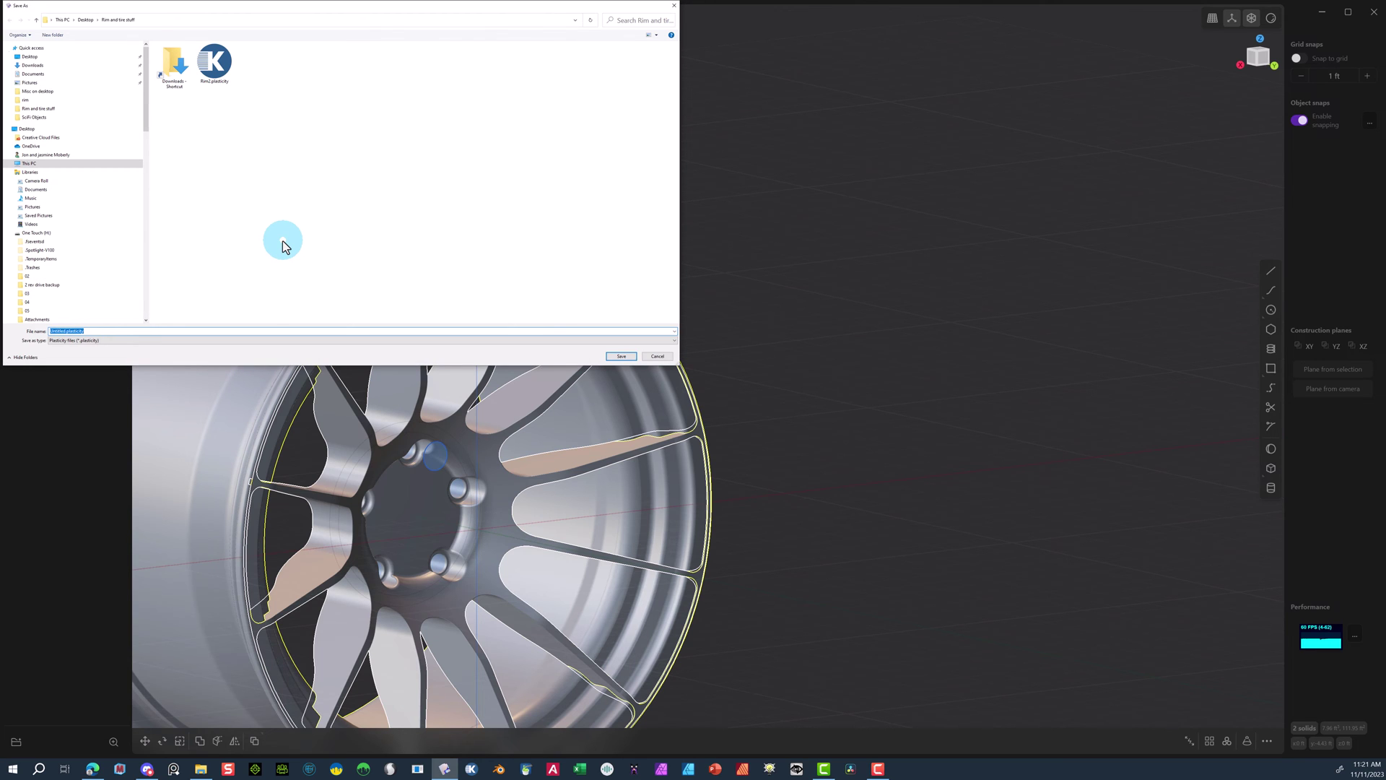
type("rim")
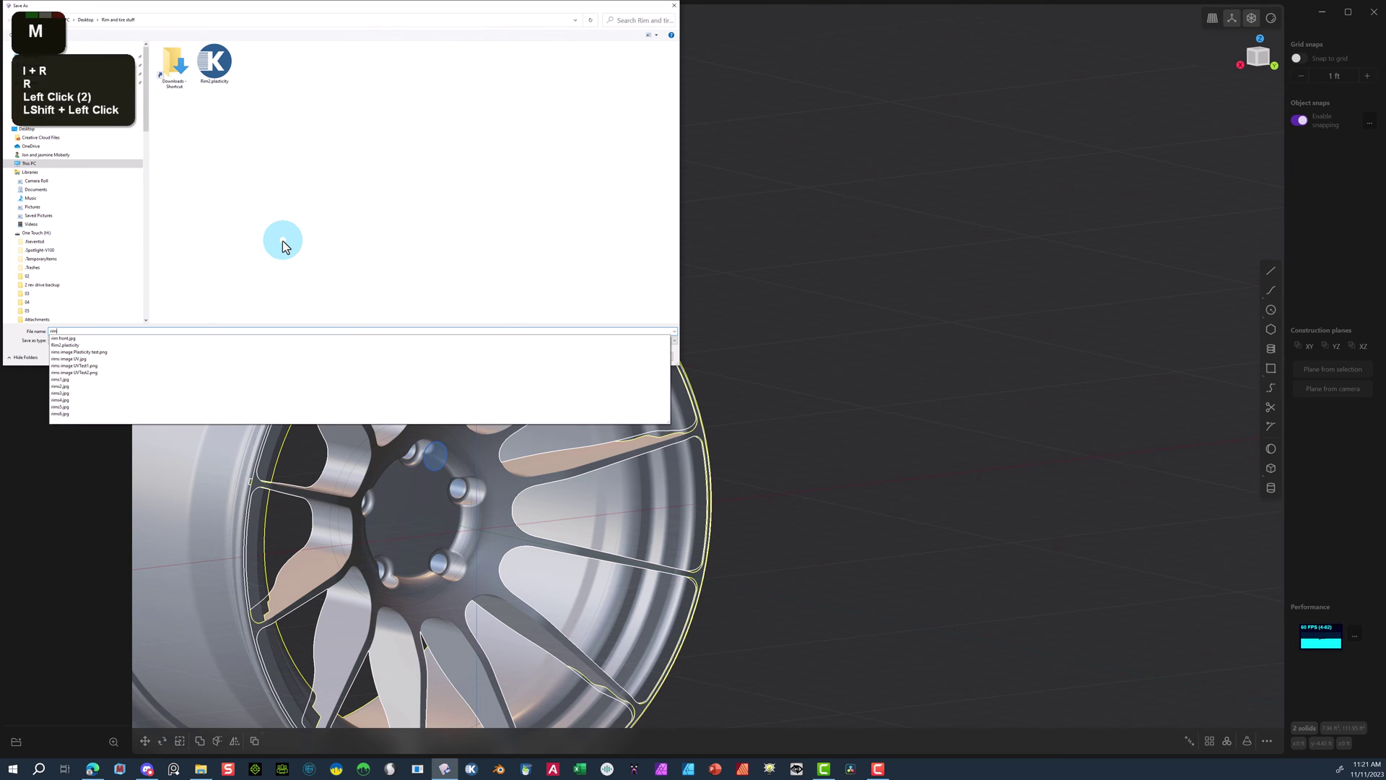
type("4")
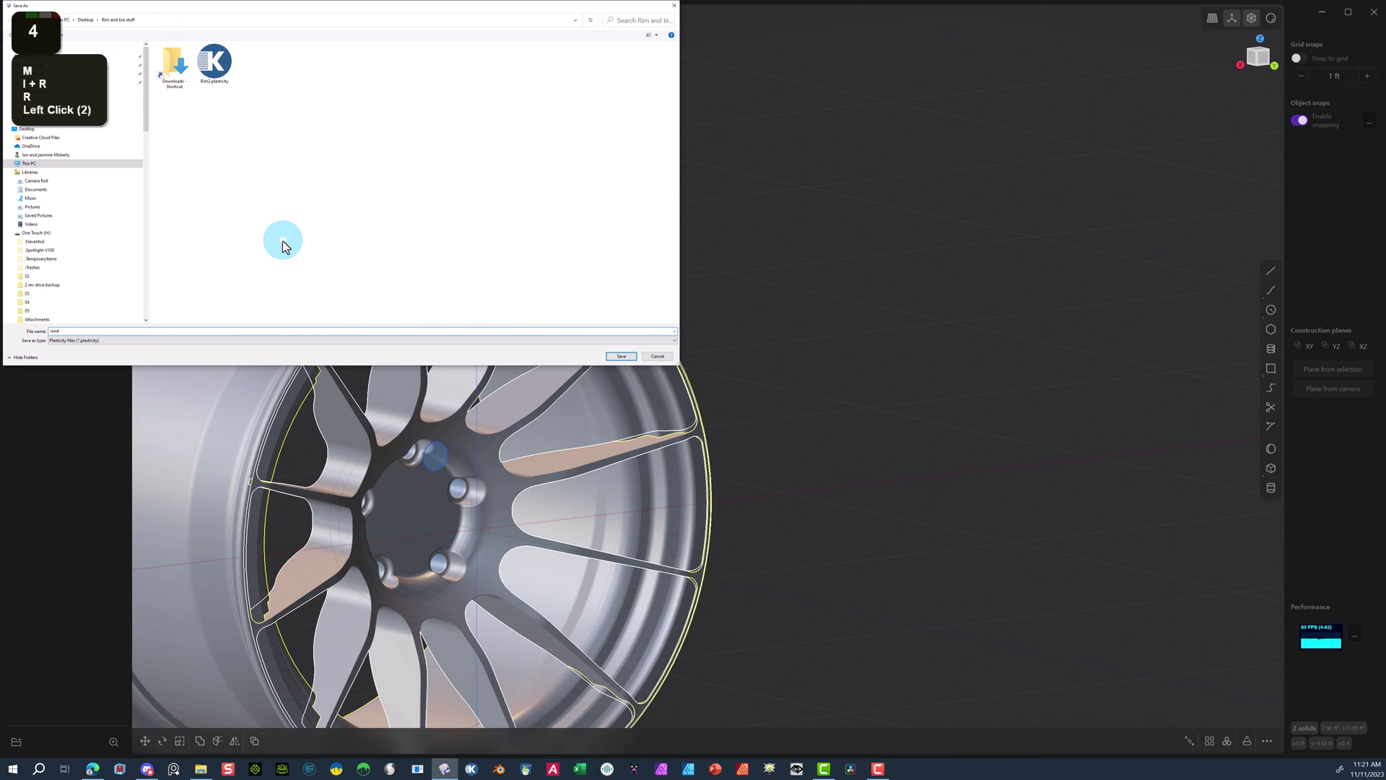
key("Return")
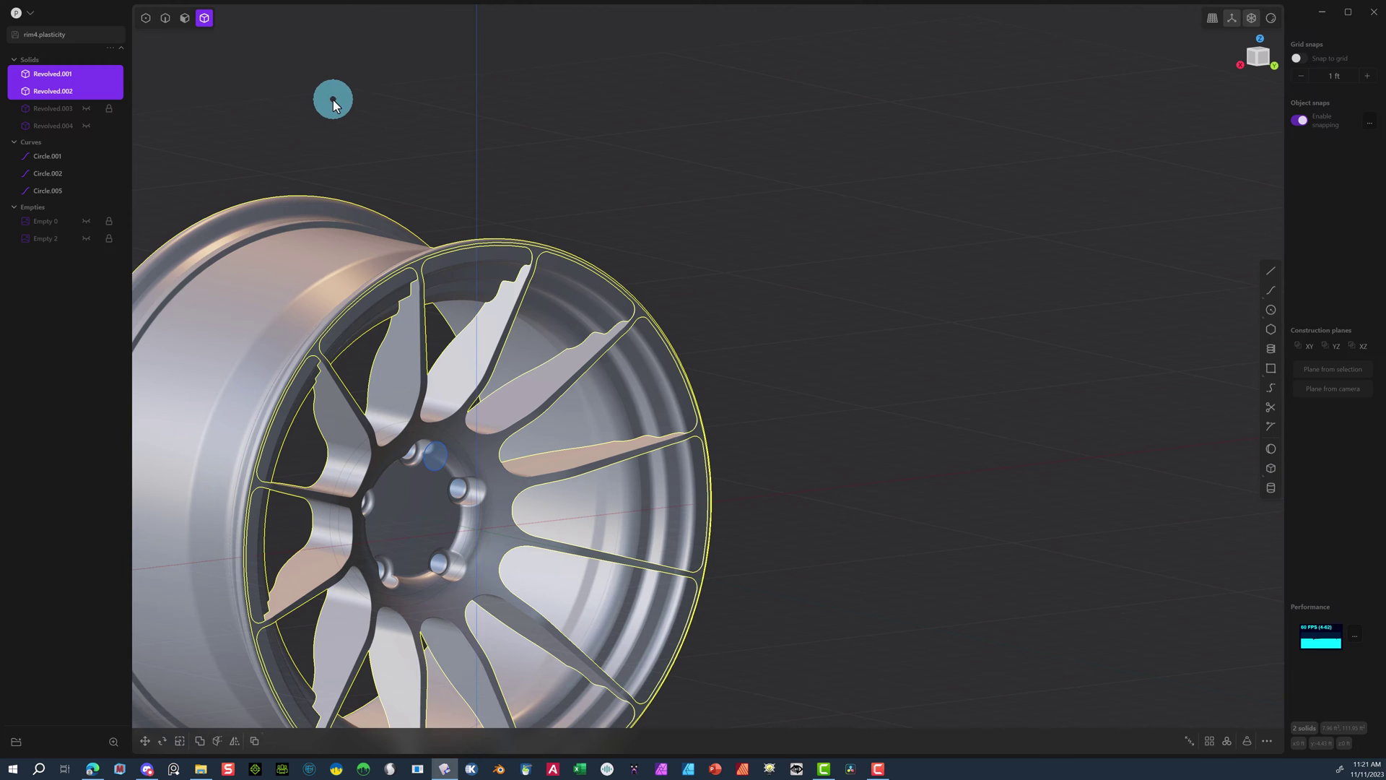
Join the barrel and the spoke body into one solid with a Boolean Union.
key("q")
key("q")
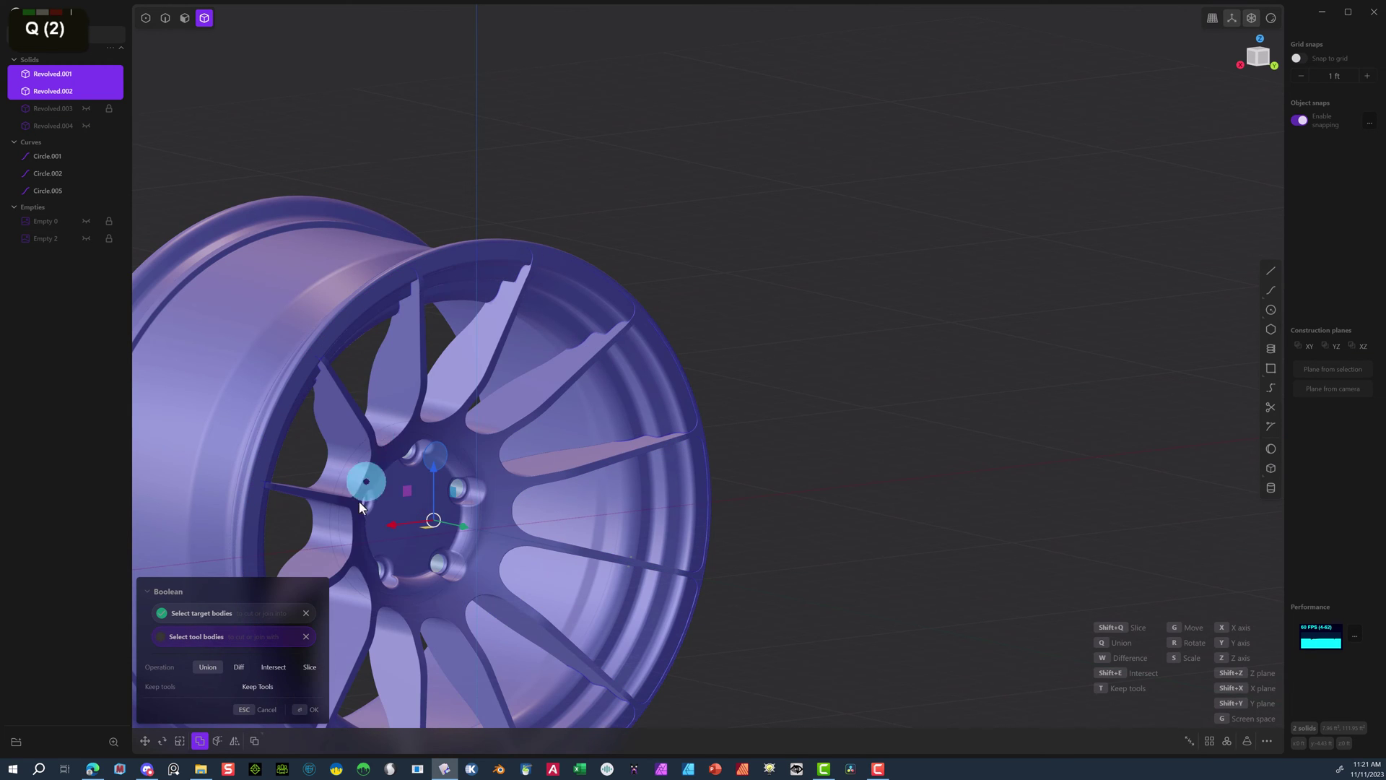
left_click(304, 715)
left_click(561, 436)
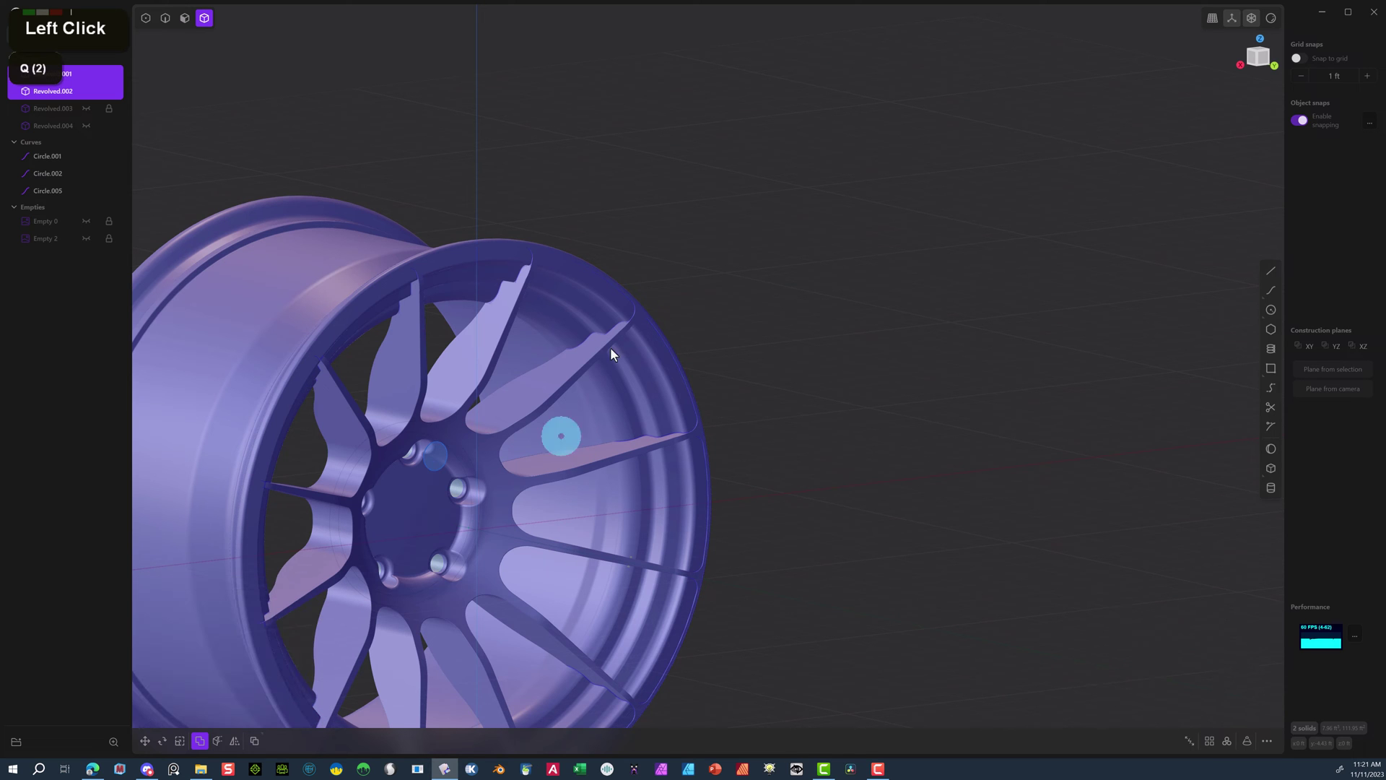
left_click(824, 253)
scroll(773, 300, "down", 4)
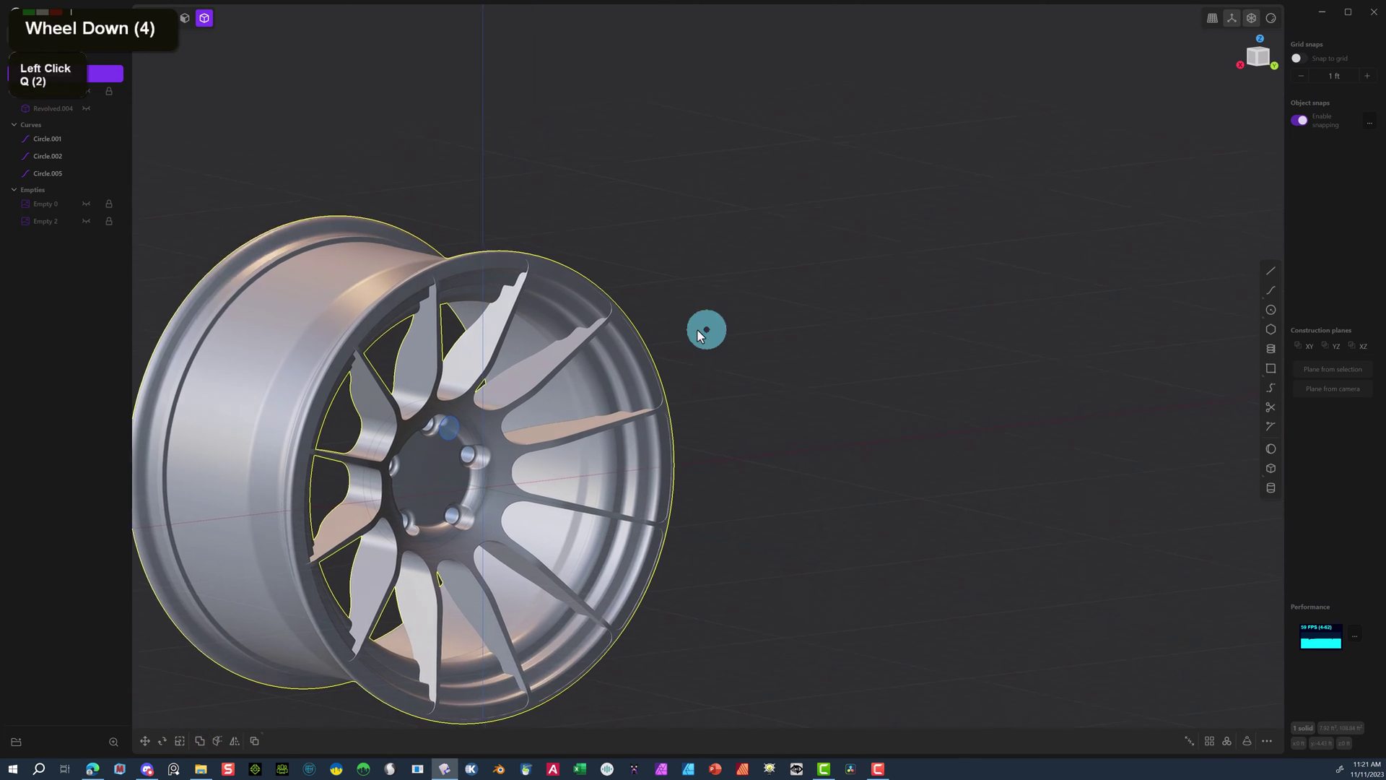
right_click_drag(705, 325, 978, 263)
middle_click_drag(978, 263, 954, 259)
scroll(700, 375, "up", 13)
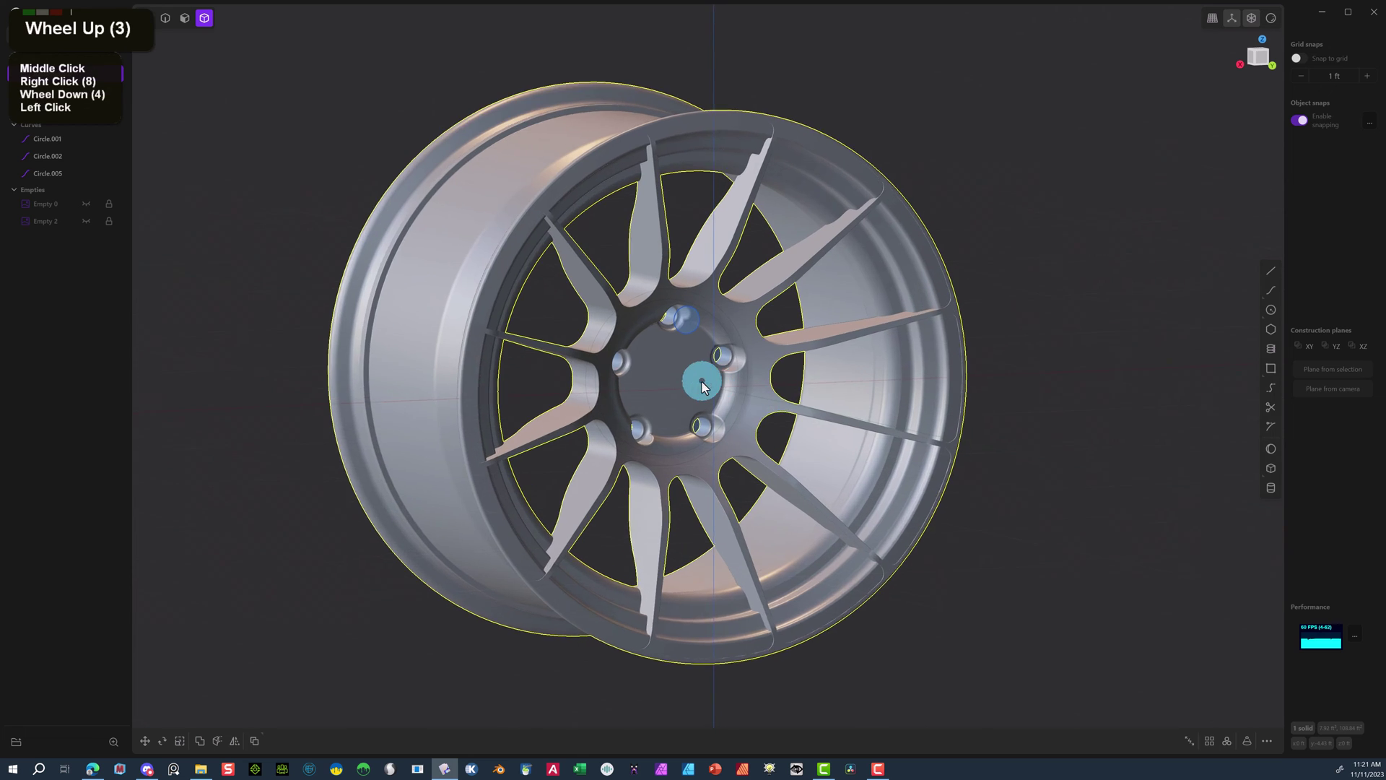
scroll(661, 373, "up", 7)
Draw a center circle from the origin in the Back view, slightly smaller than the flat hub face.
left_click(1259, 61)
scroll(1259, 61, "down", 1)
left_click(1260, 62)
left_click(1260, 61)
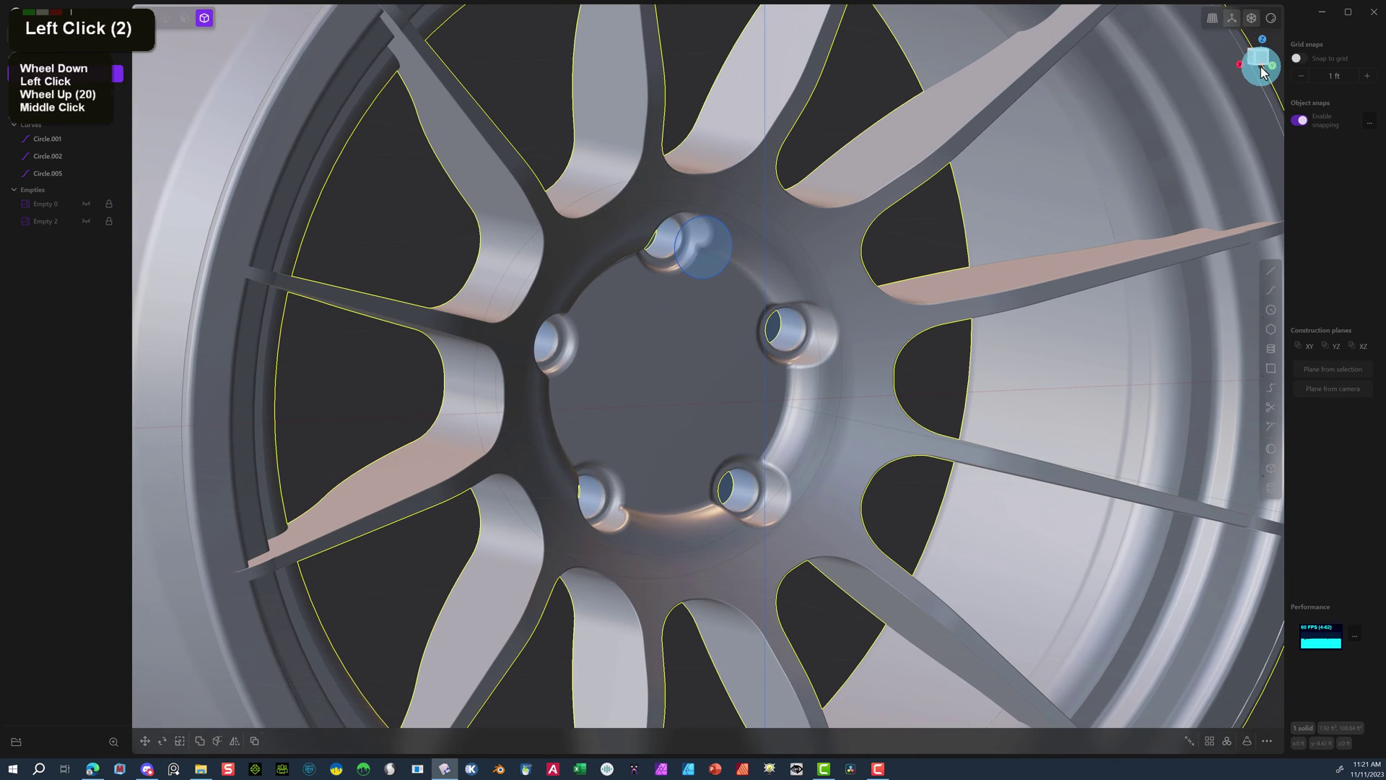
left_click(1260, 61)
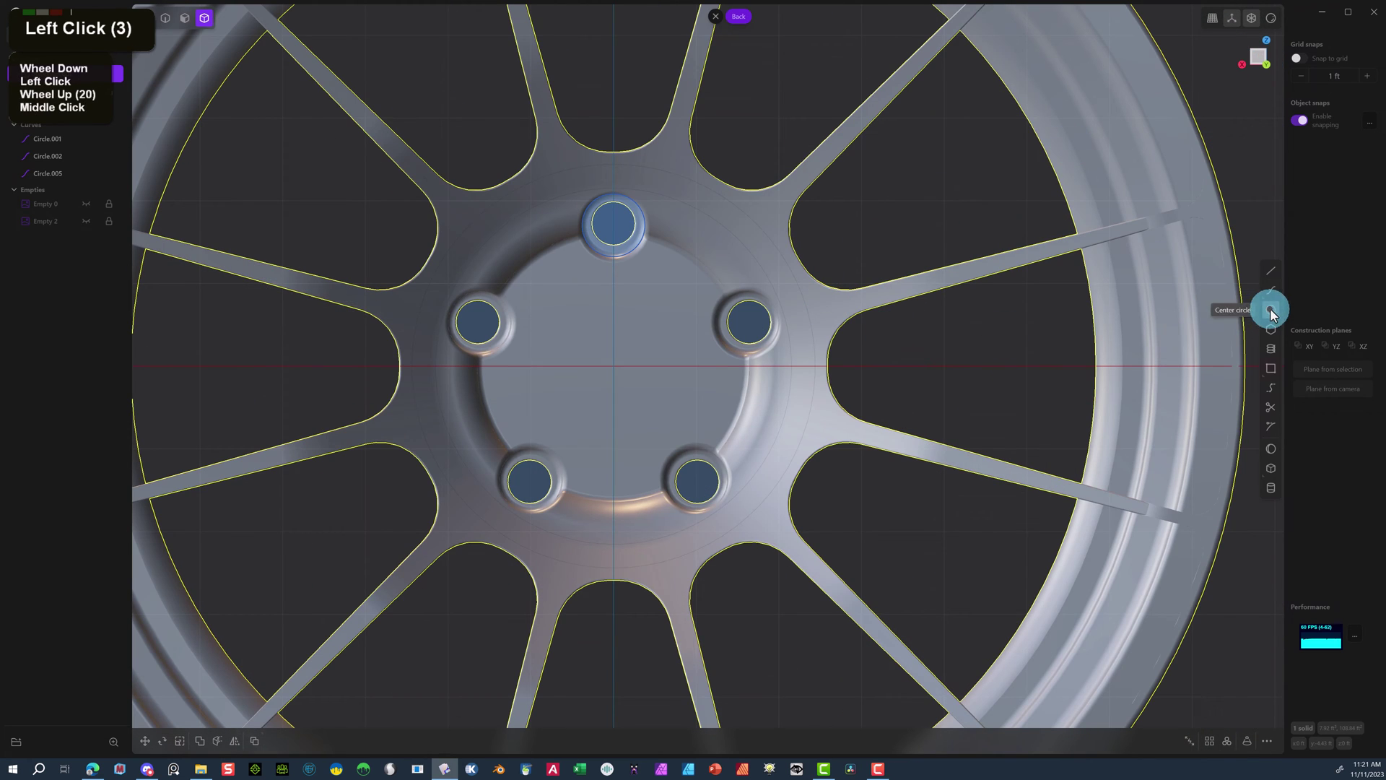
left_click(614, 367)
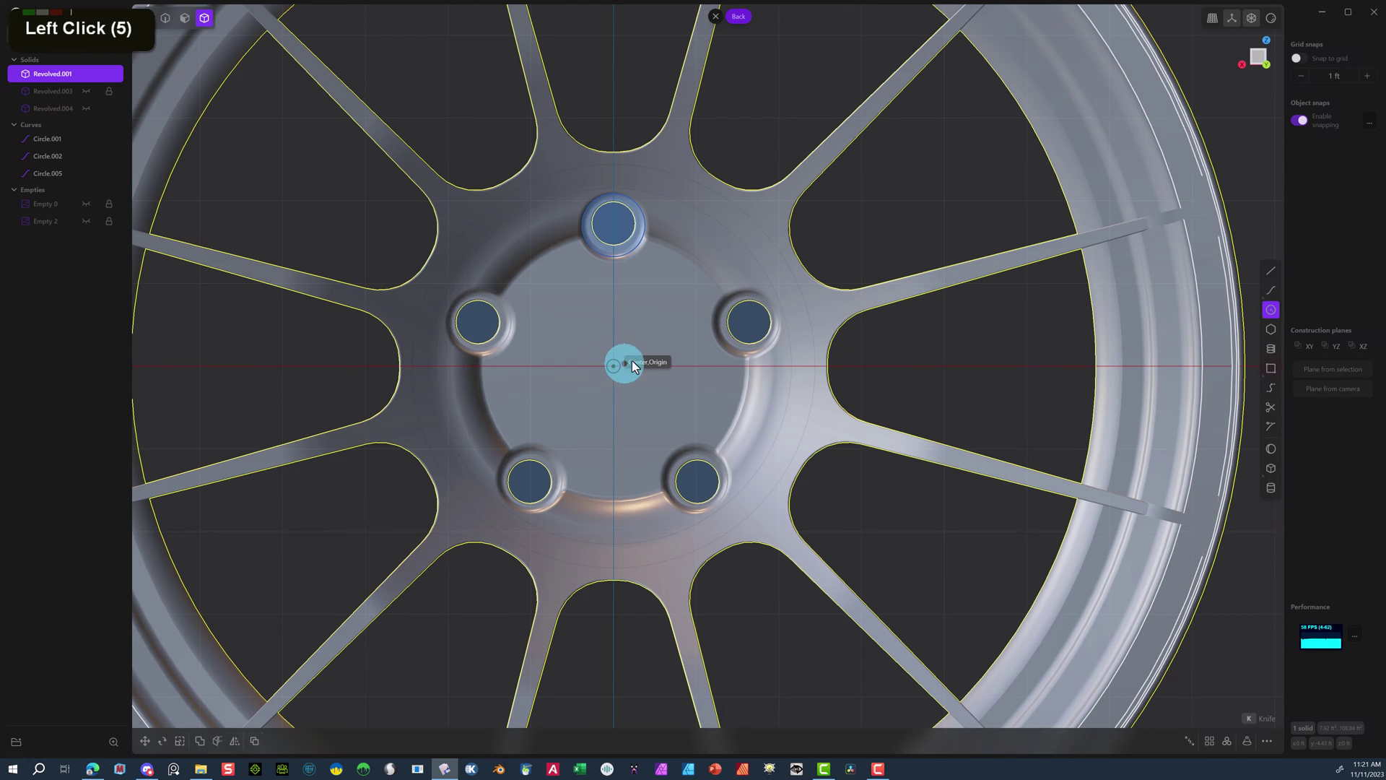
left_click(695, 316)
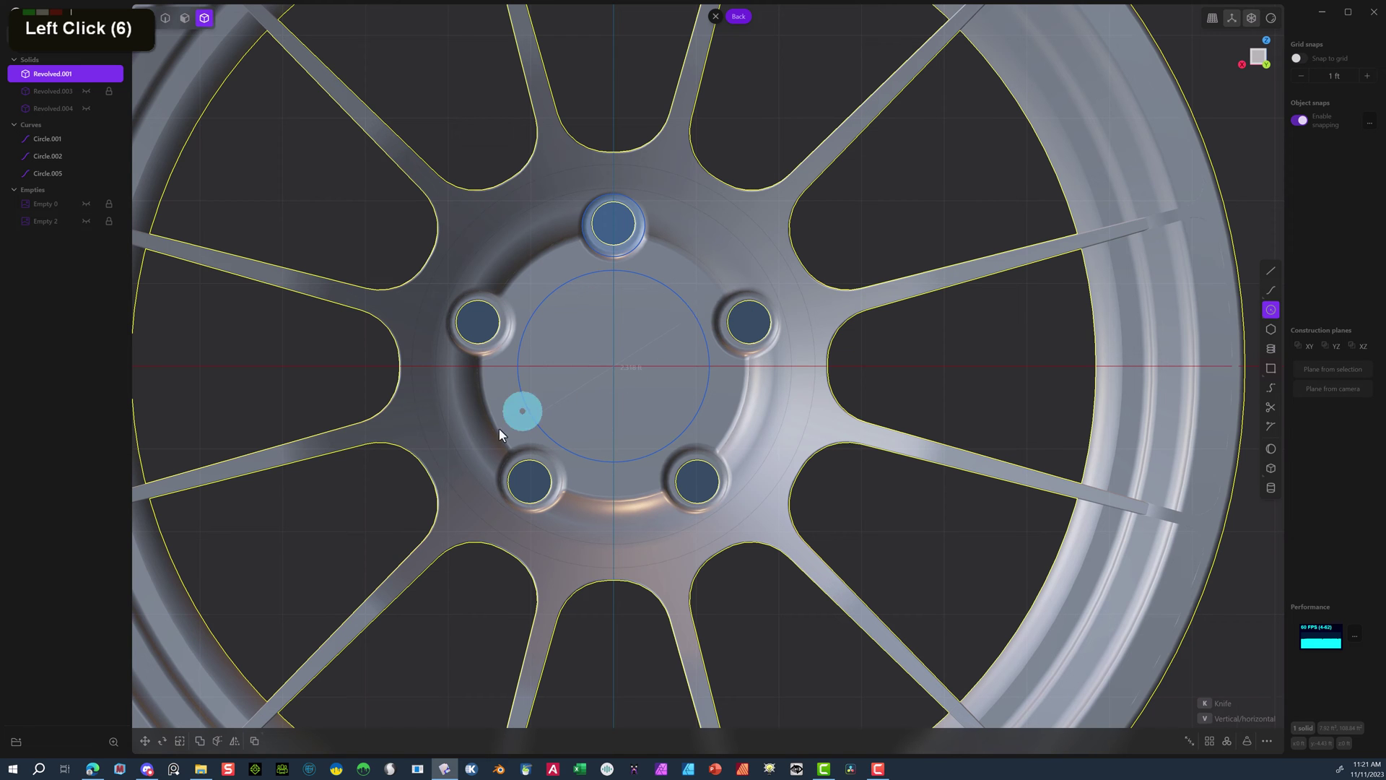
scroll(274, 220, "down", 7)
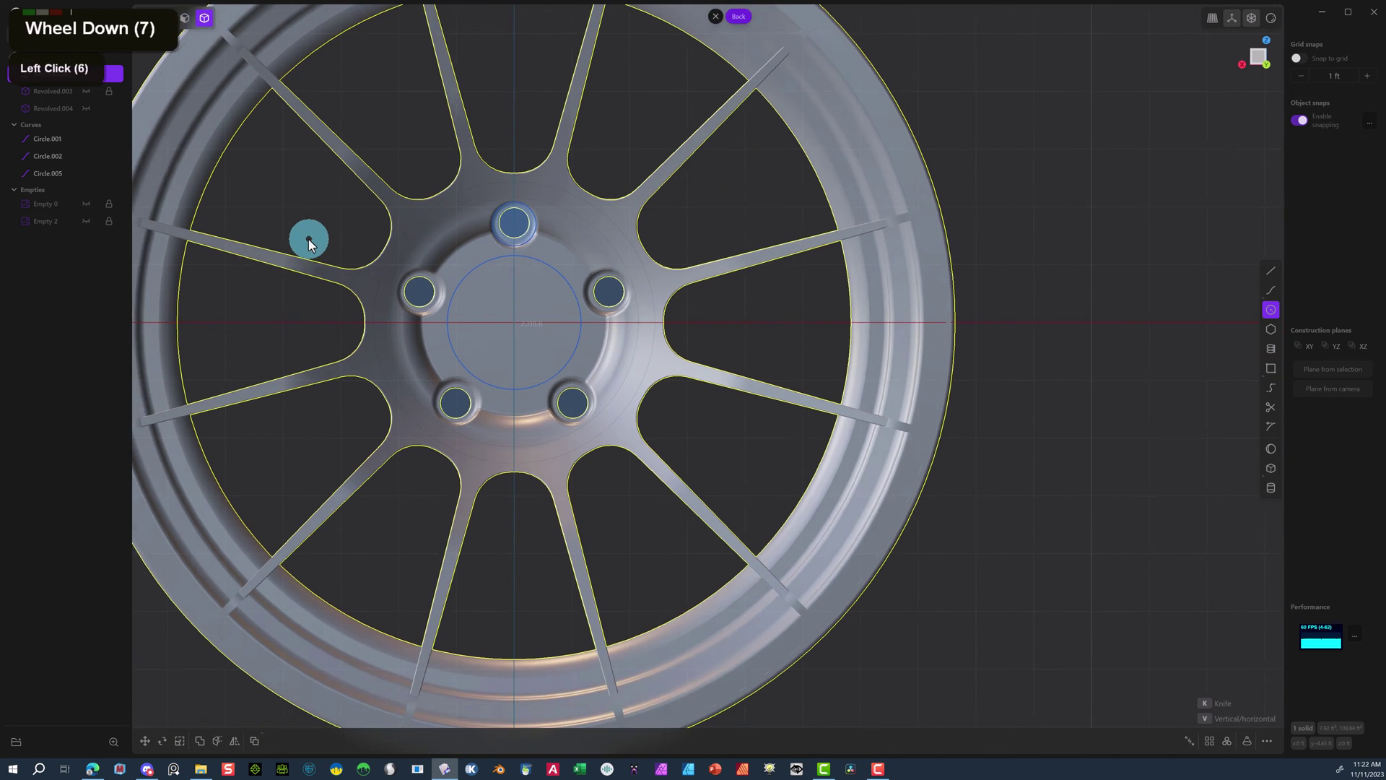
middle_click_drag(309, 240, 363, 262)
scroll(365, 261, "up", 2)
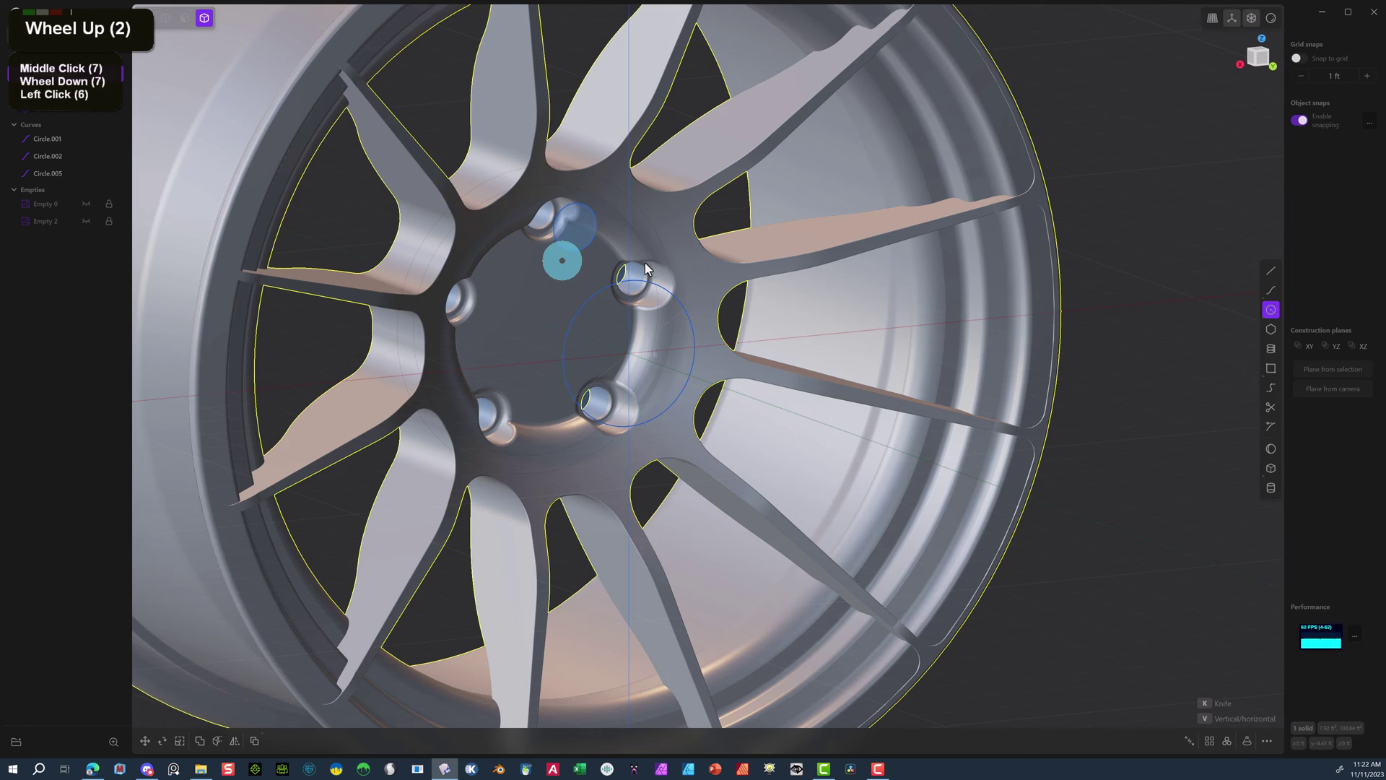
End the center circle command and keep the hub circle.
double_click(184, 17)
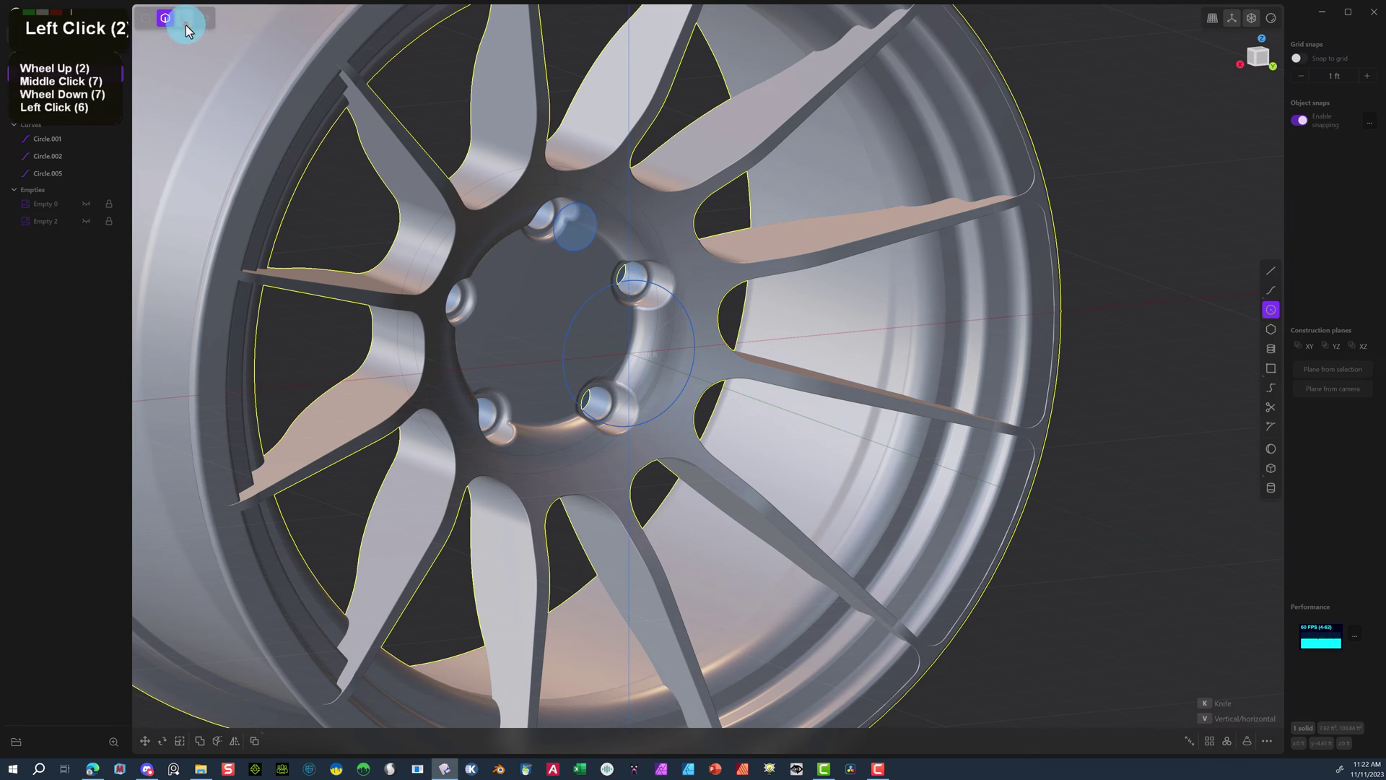
left_click(334, 182)
left_click(168, 18)
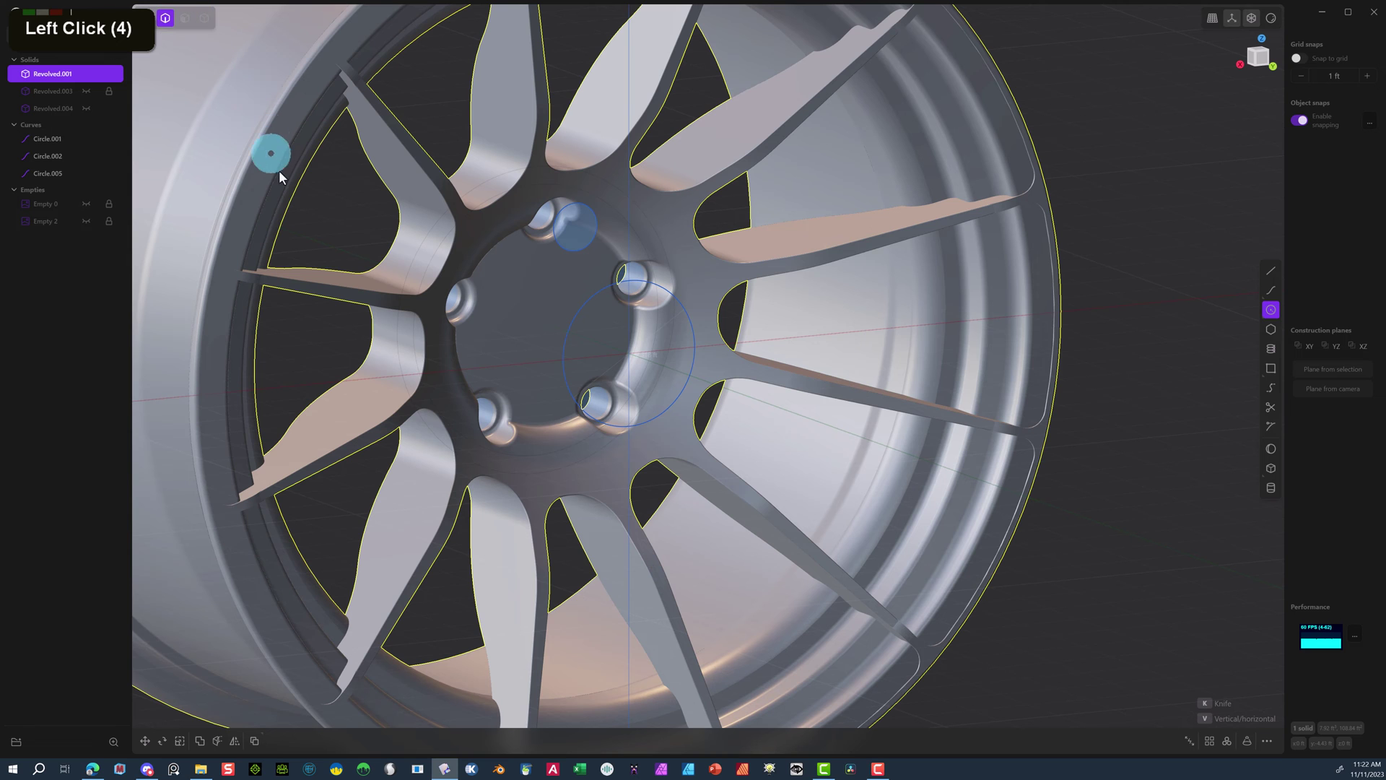
left_click(324, 195)
left_click(589, 302)
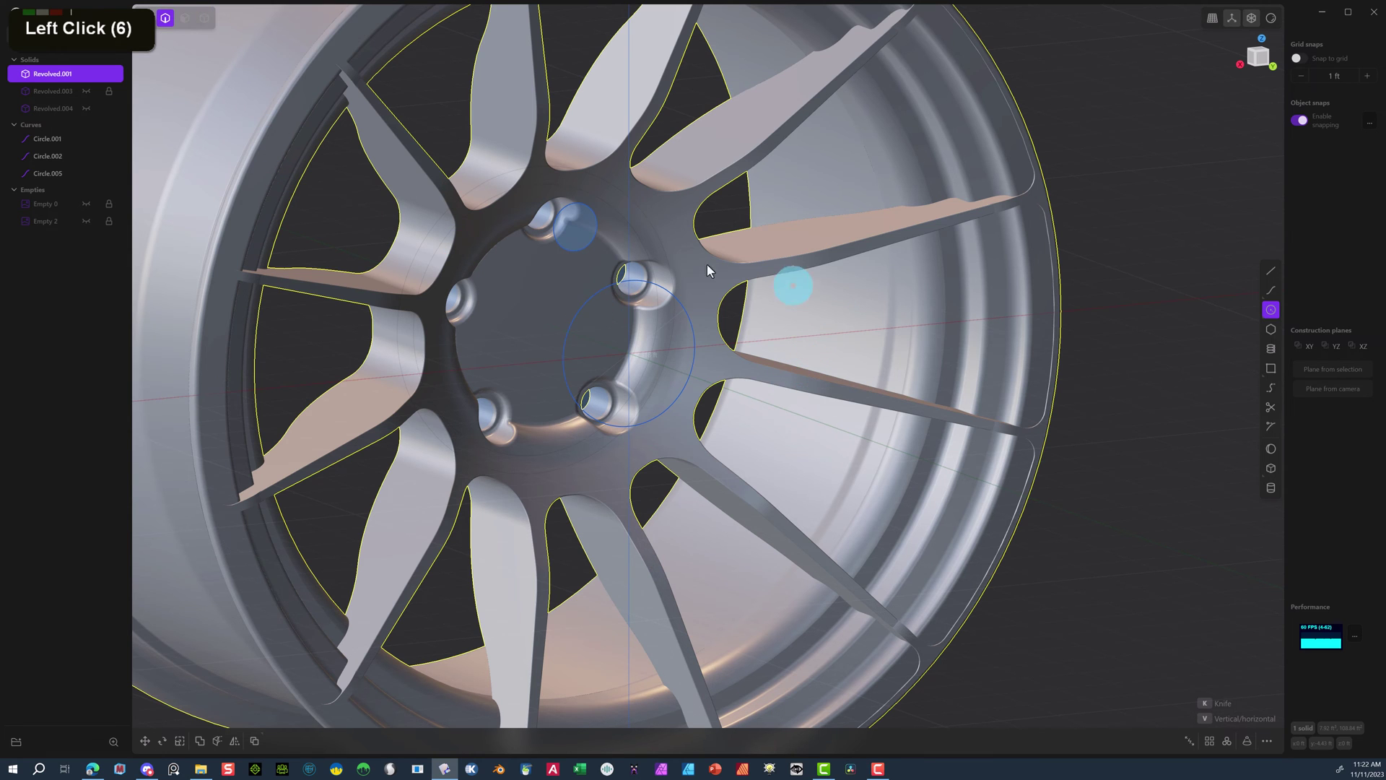
scroll(968, 230, "down", 4)
left_click(1093, 236)
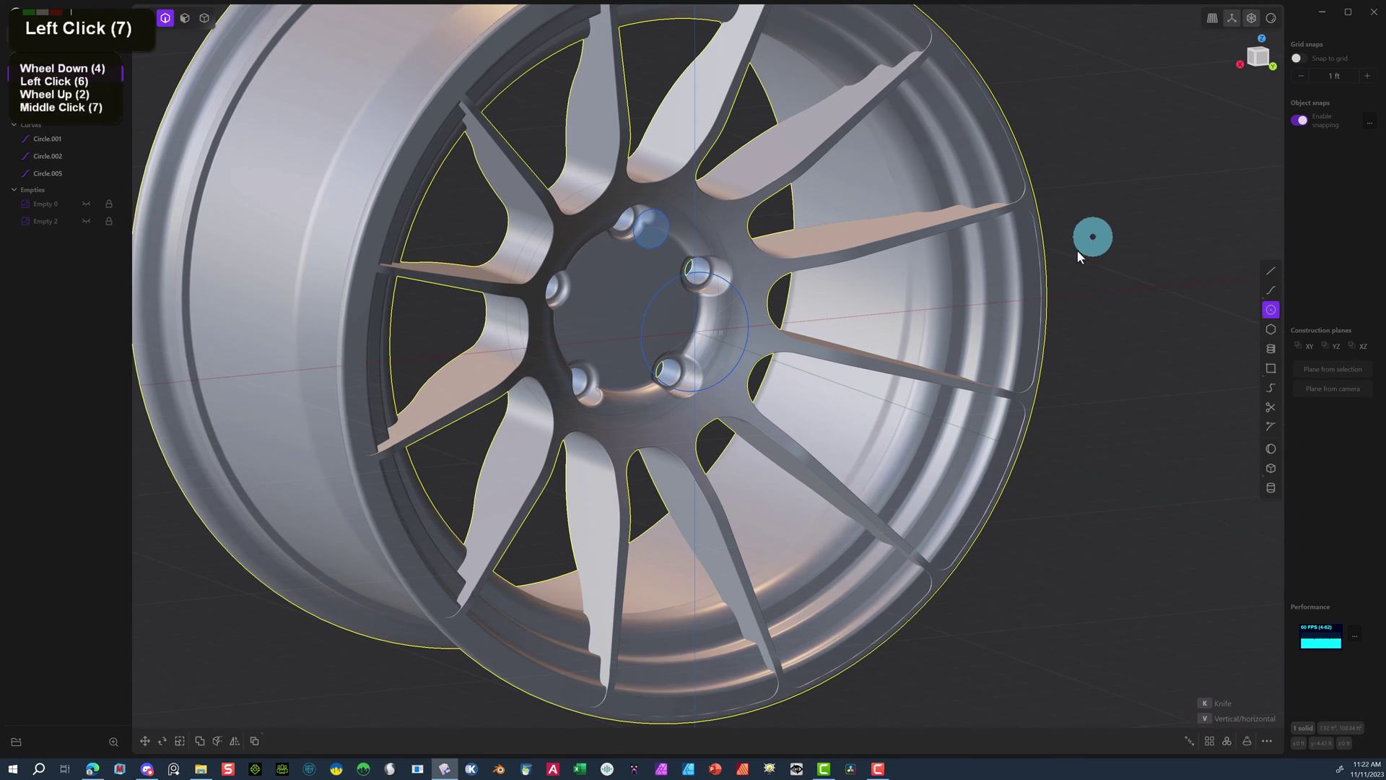
left_click(661, 288)
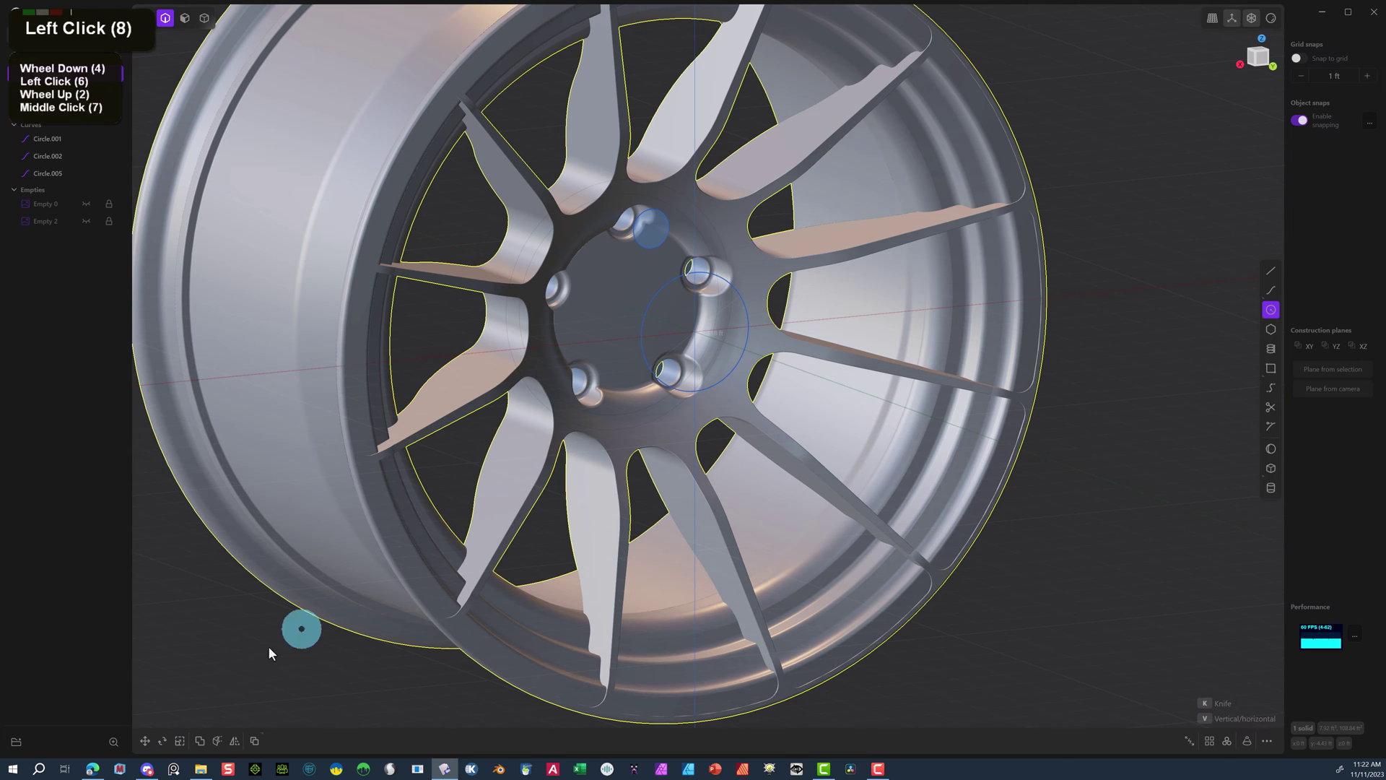
right_click(218, 668)
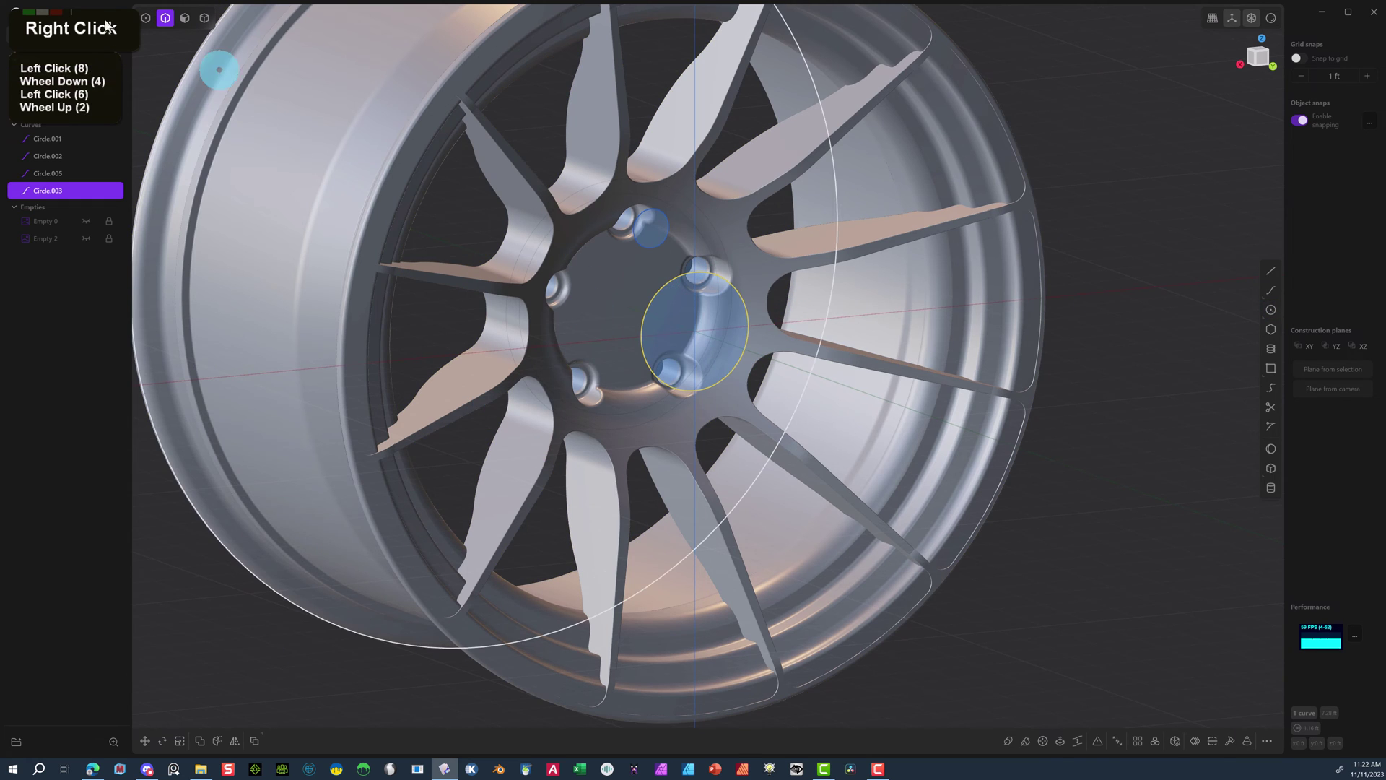
Extrude the hub circle region about 0.21 ft into a thin disc as a separate body.
left_click(185, 18)
left_click(686, 338)
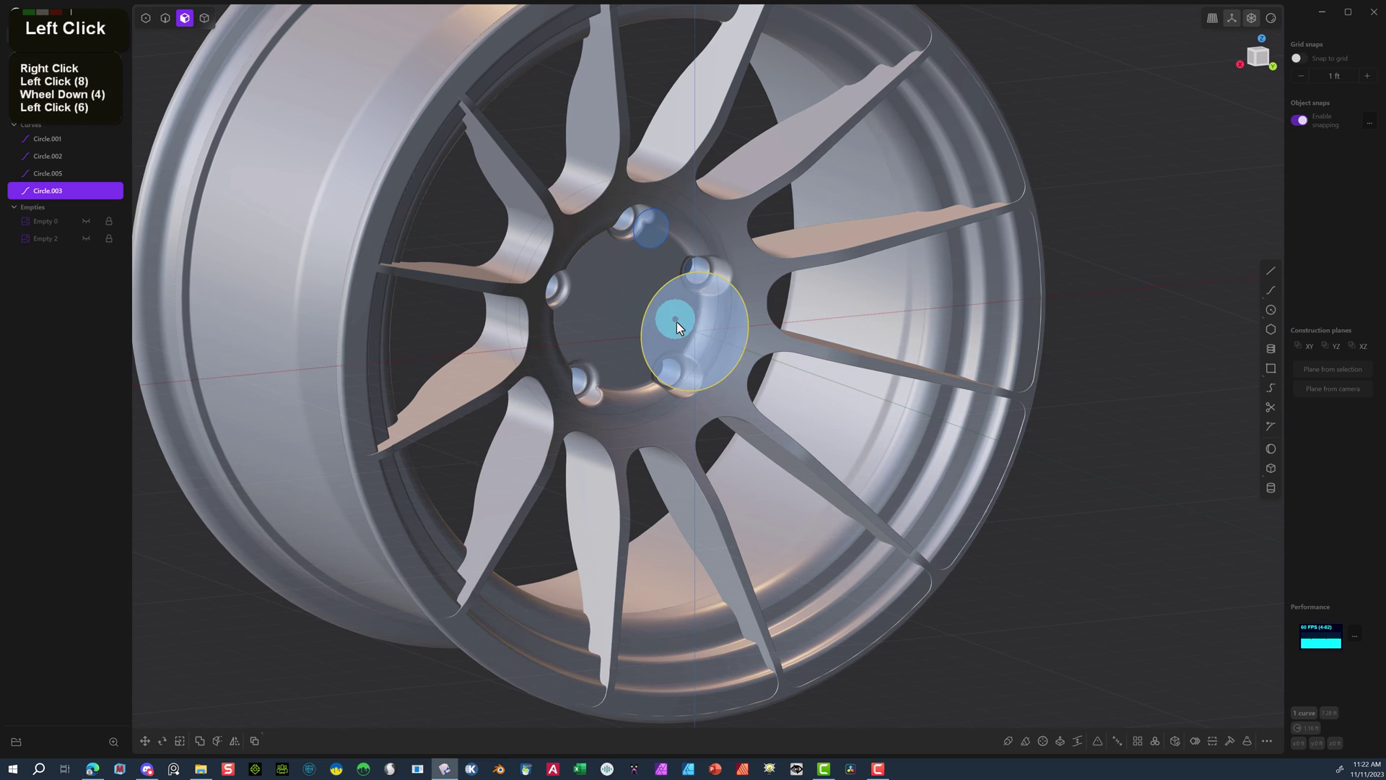
key("e")
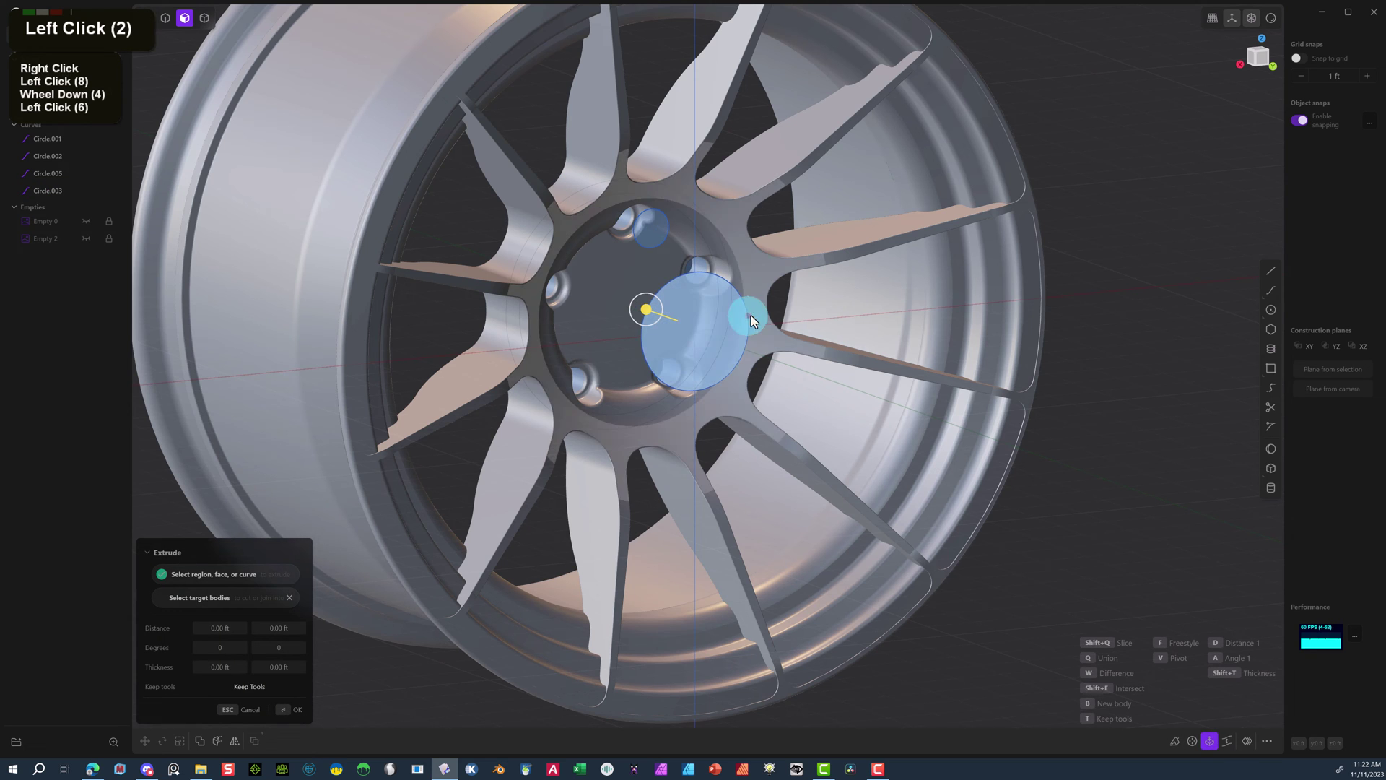
left_click(669, 322)
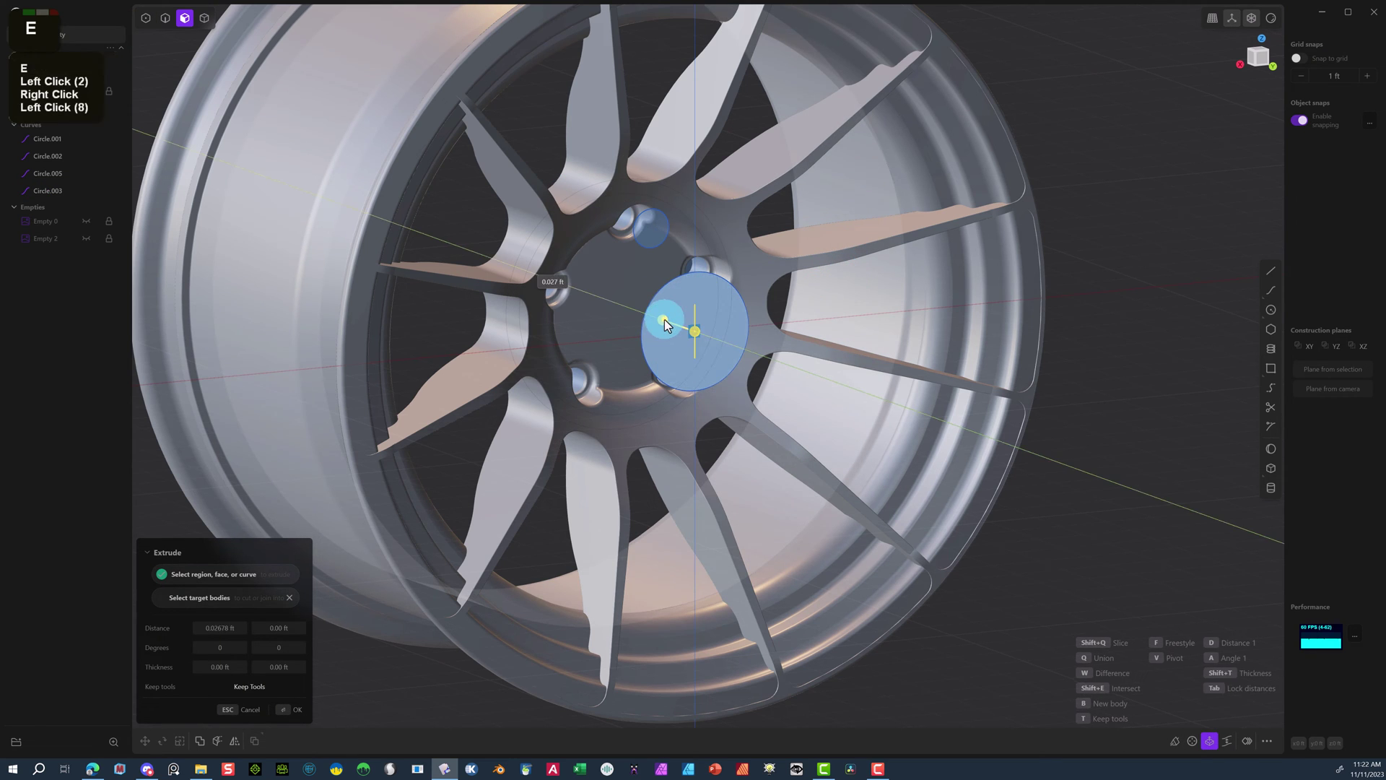
left_click(660, 323)
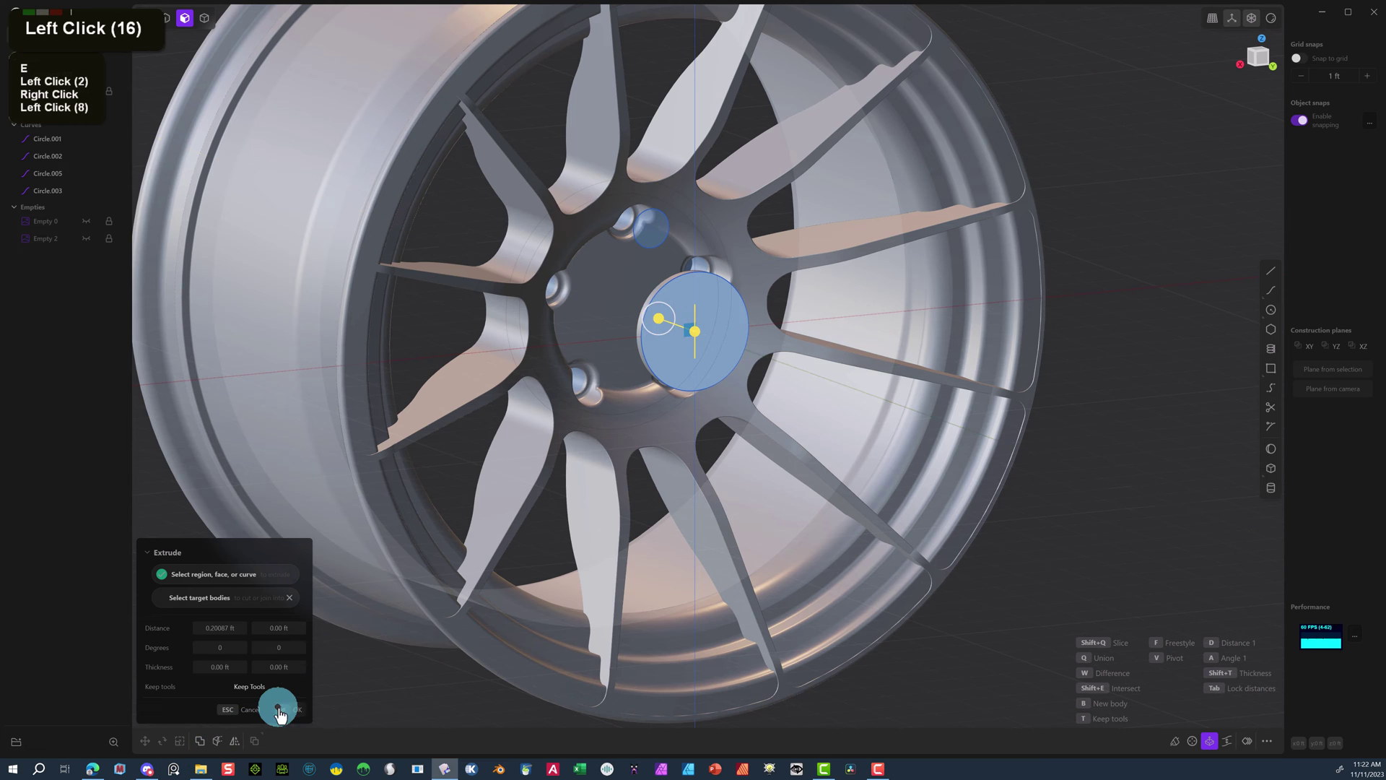
left_click(290, 709)
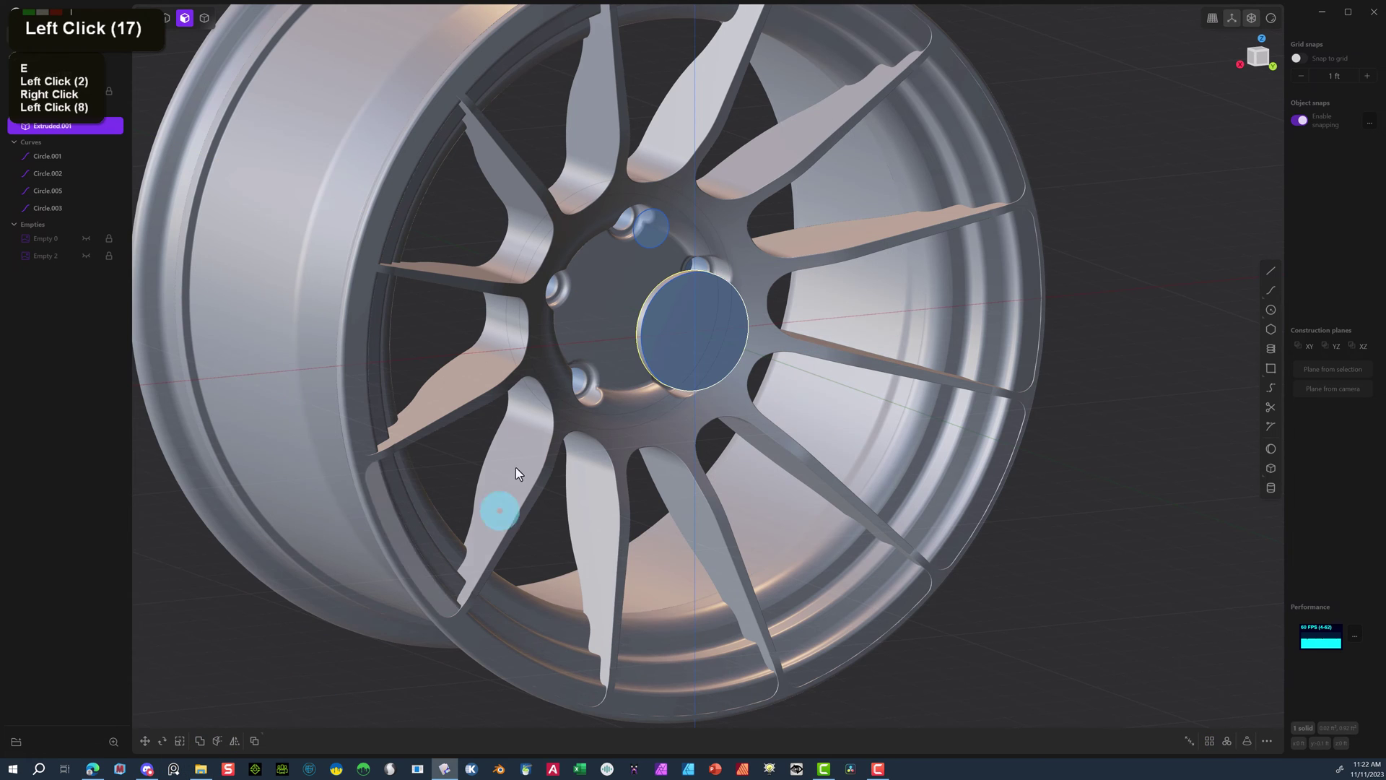
Move the extruded center disc about 2.8 ft back along the Y axis so it sits in the hub face.
left_click(204, 18)
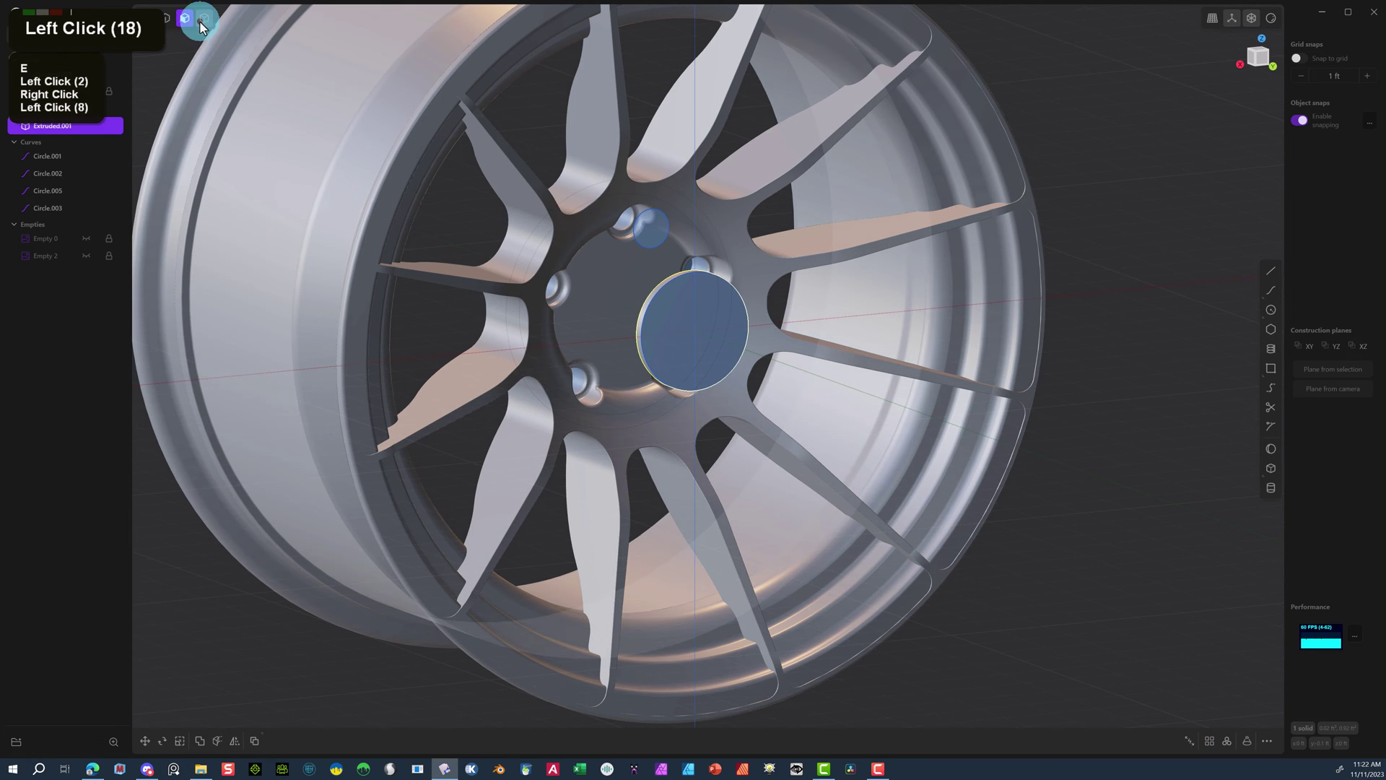
left_click(656, 291)
left_click(654, 291)
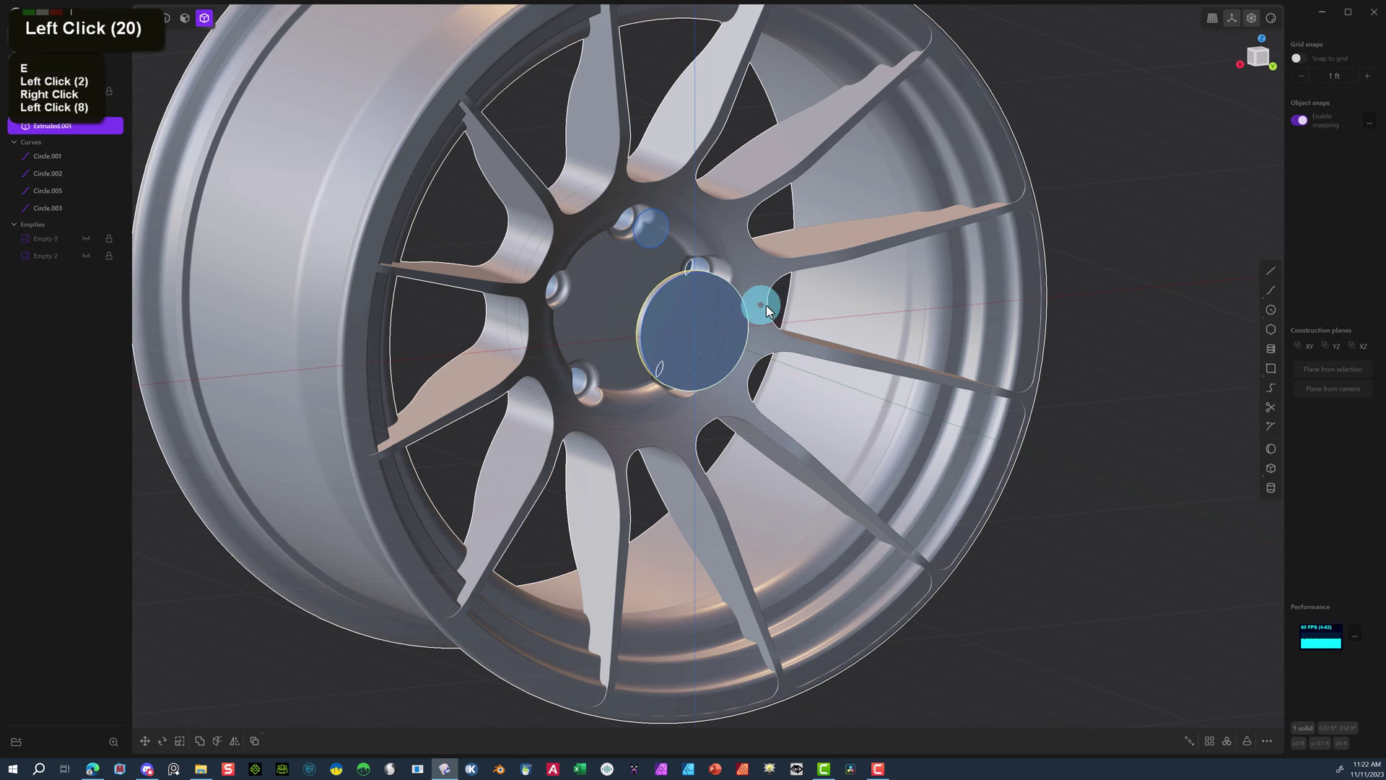
key("g")
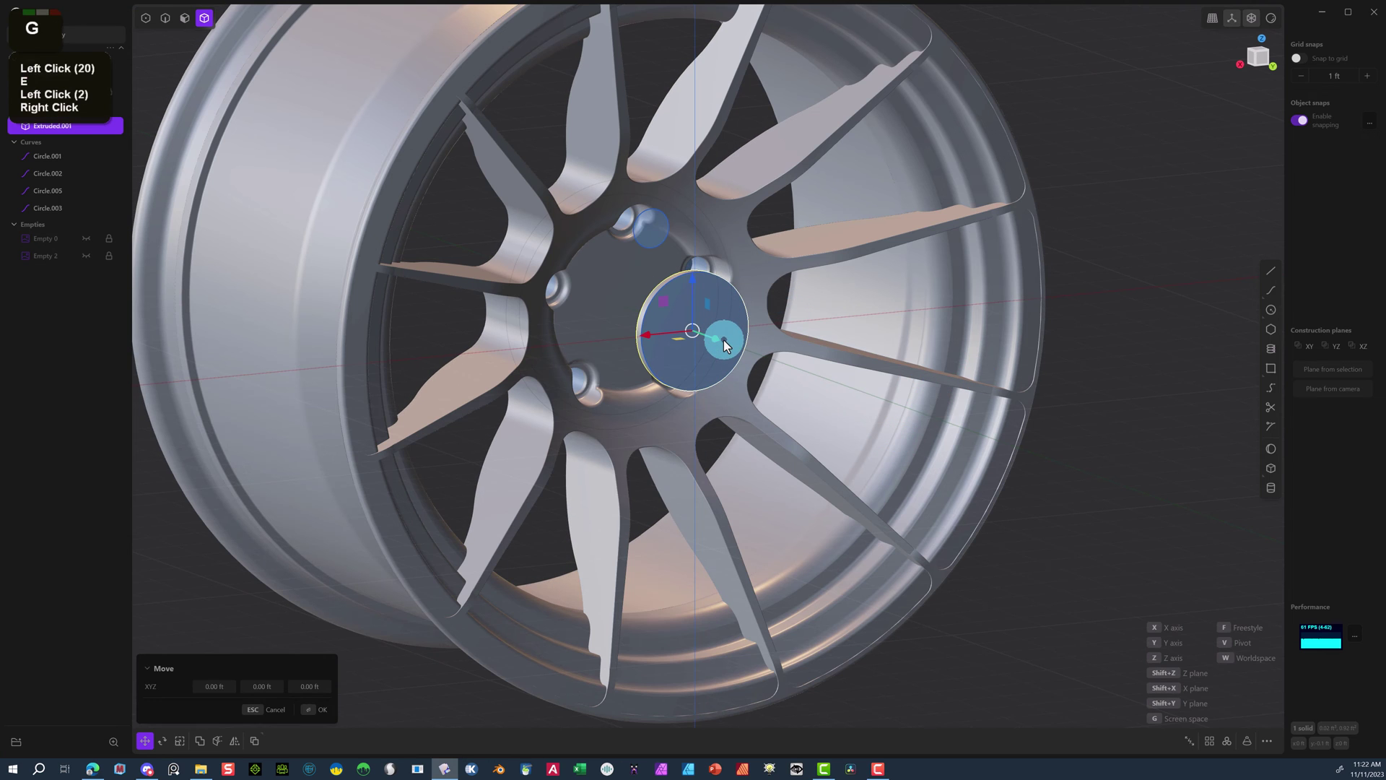
left_click_drag(724, 345, 653, 321)
scroll(654, 320, "up", 11)
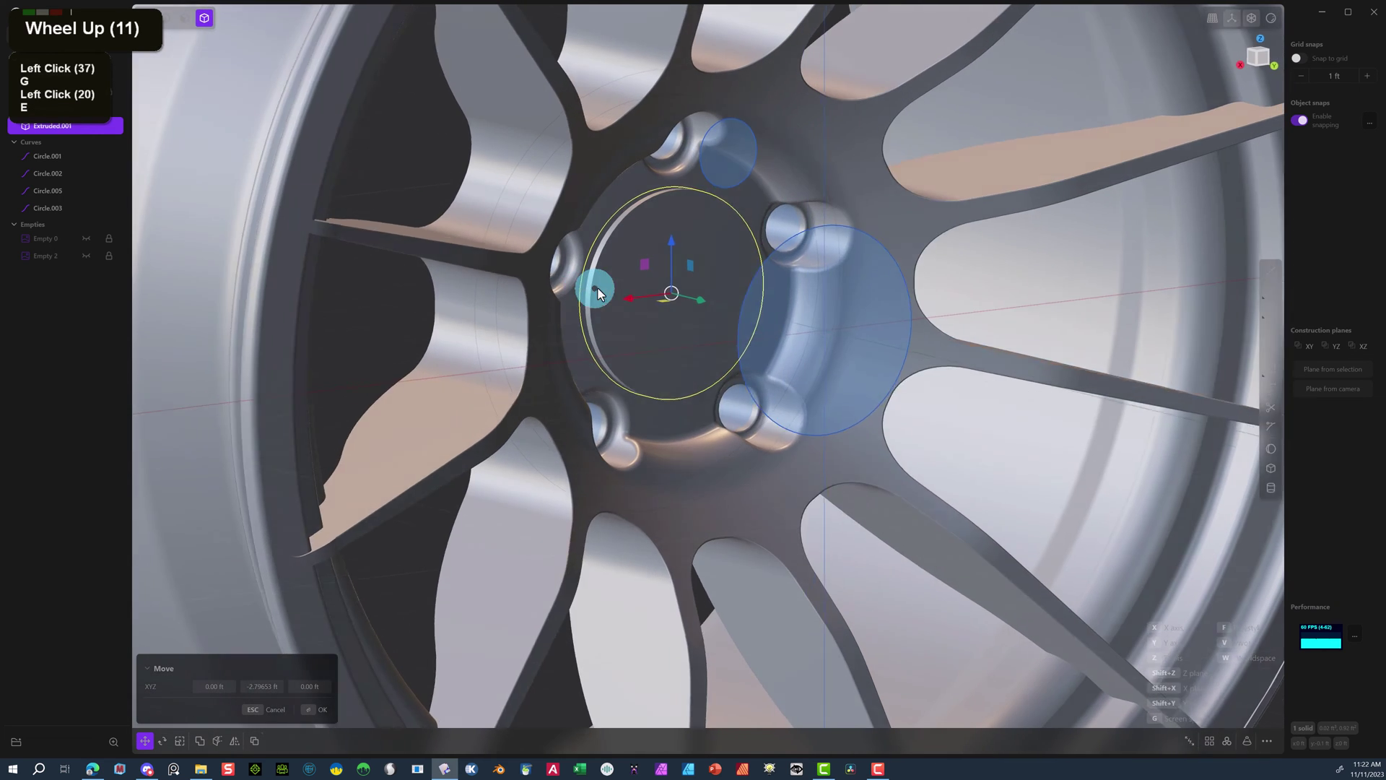
middle_click(608, 305)
middle_click(529, 309)
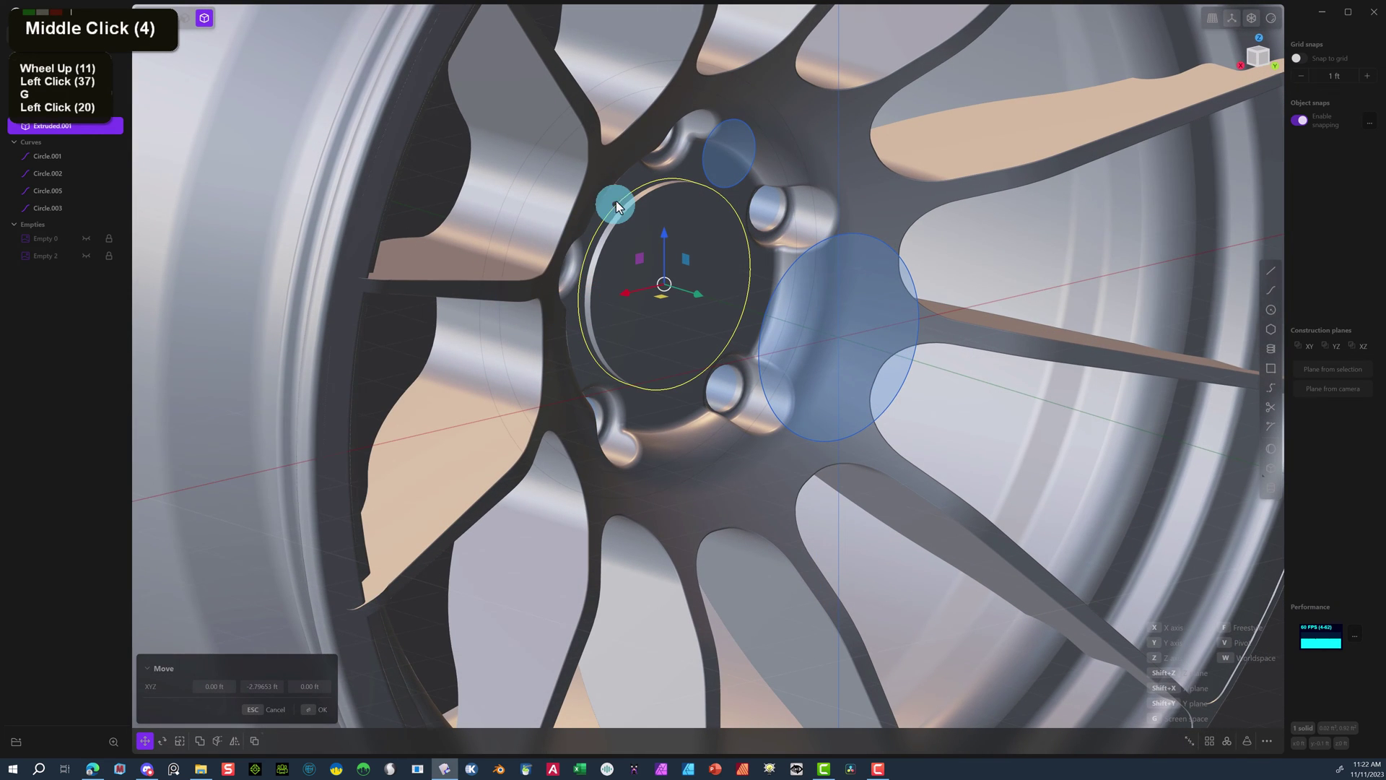
left_click(315, 710)
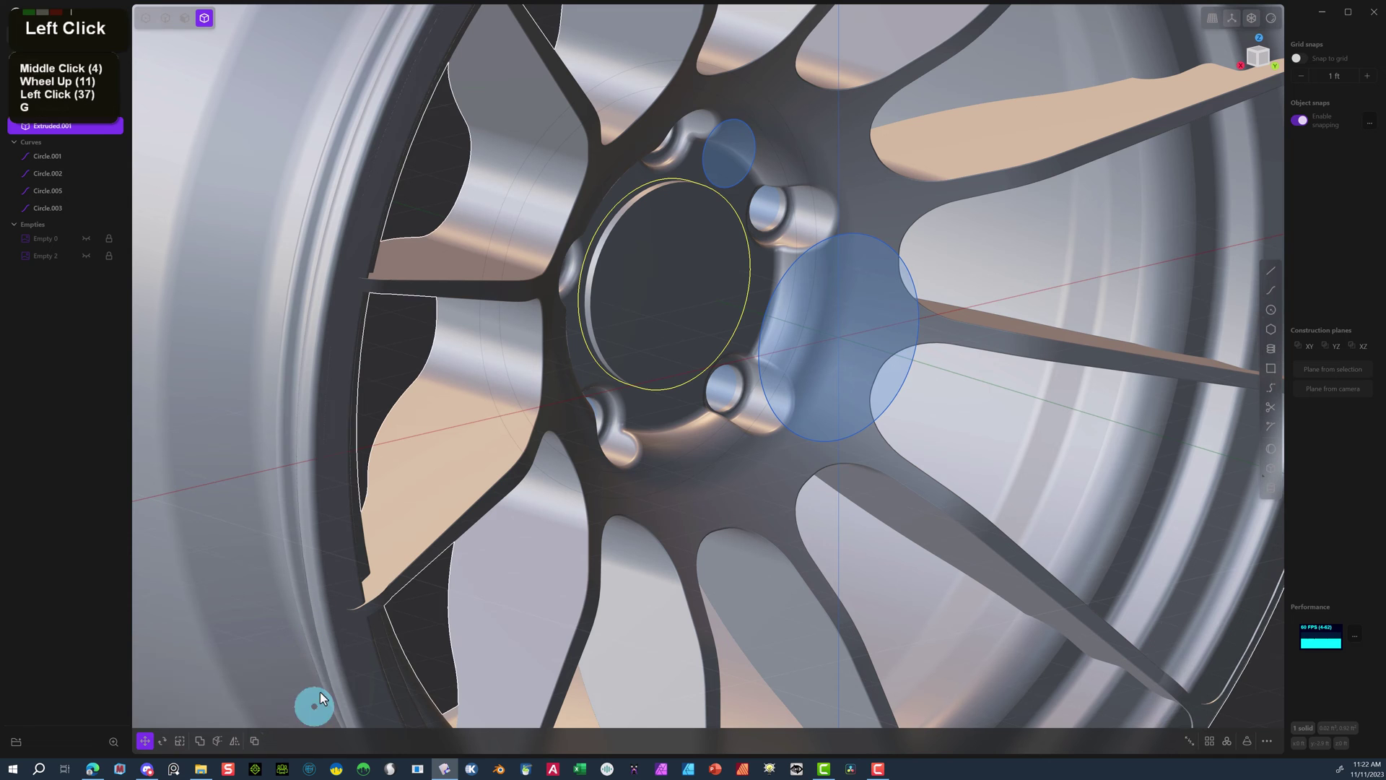
Subtract the center disc from the wheel body with a Boolean Difference, keeping the tool body.
left_click(541, 141)
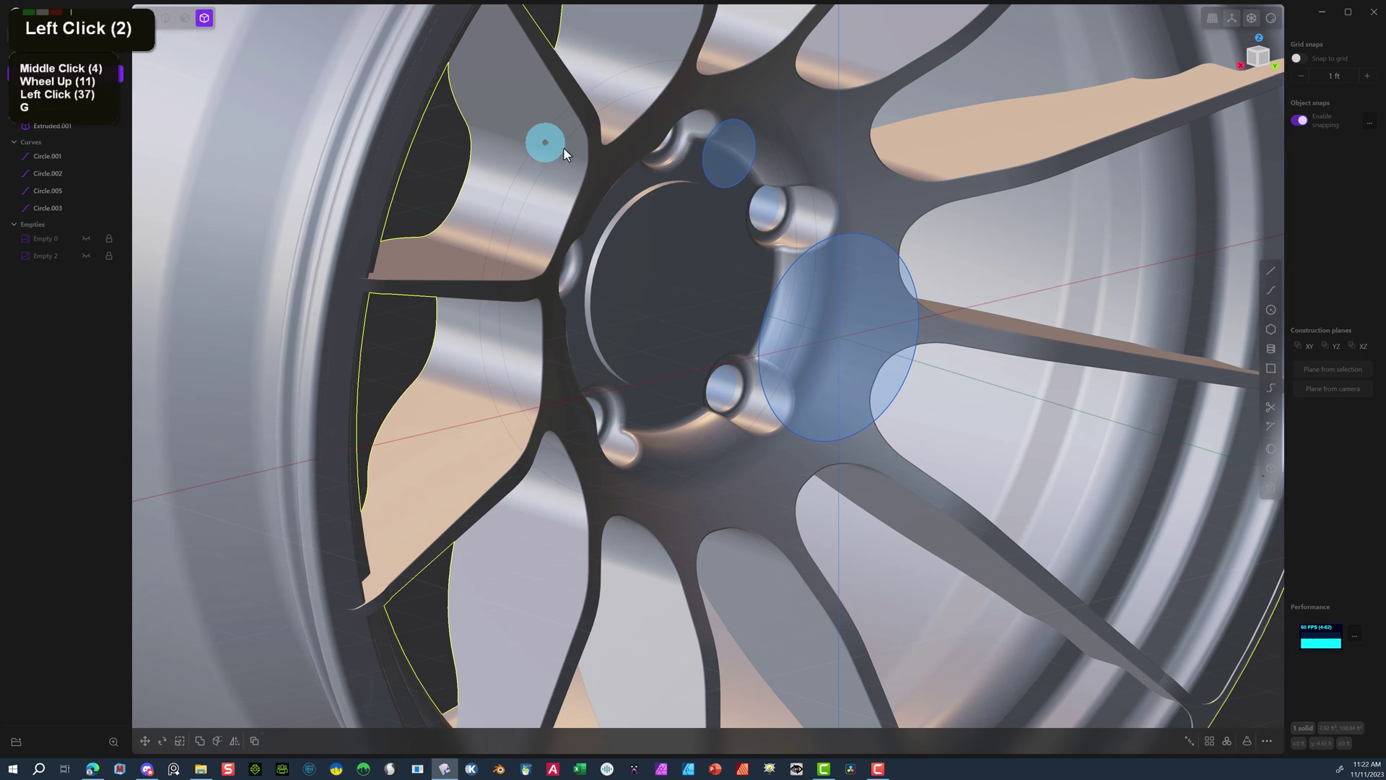
scroll(597, 220, "down", 7)
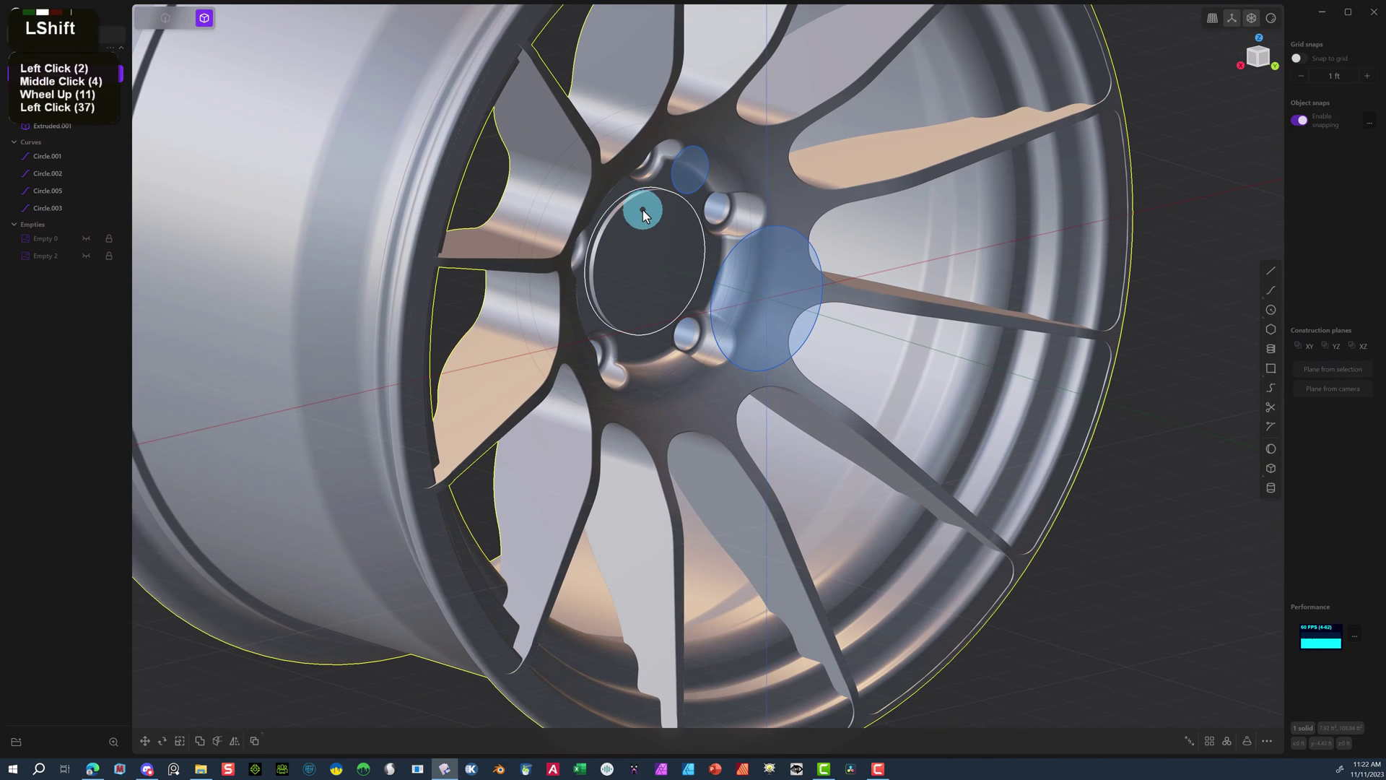
left_click(638, 209, "shift")
key("q")
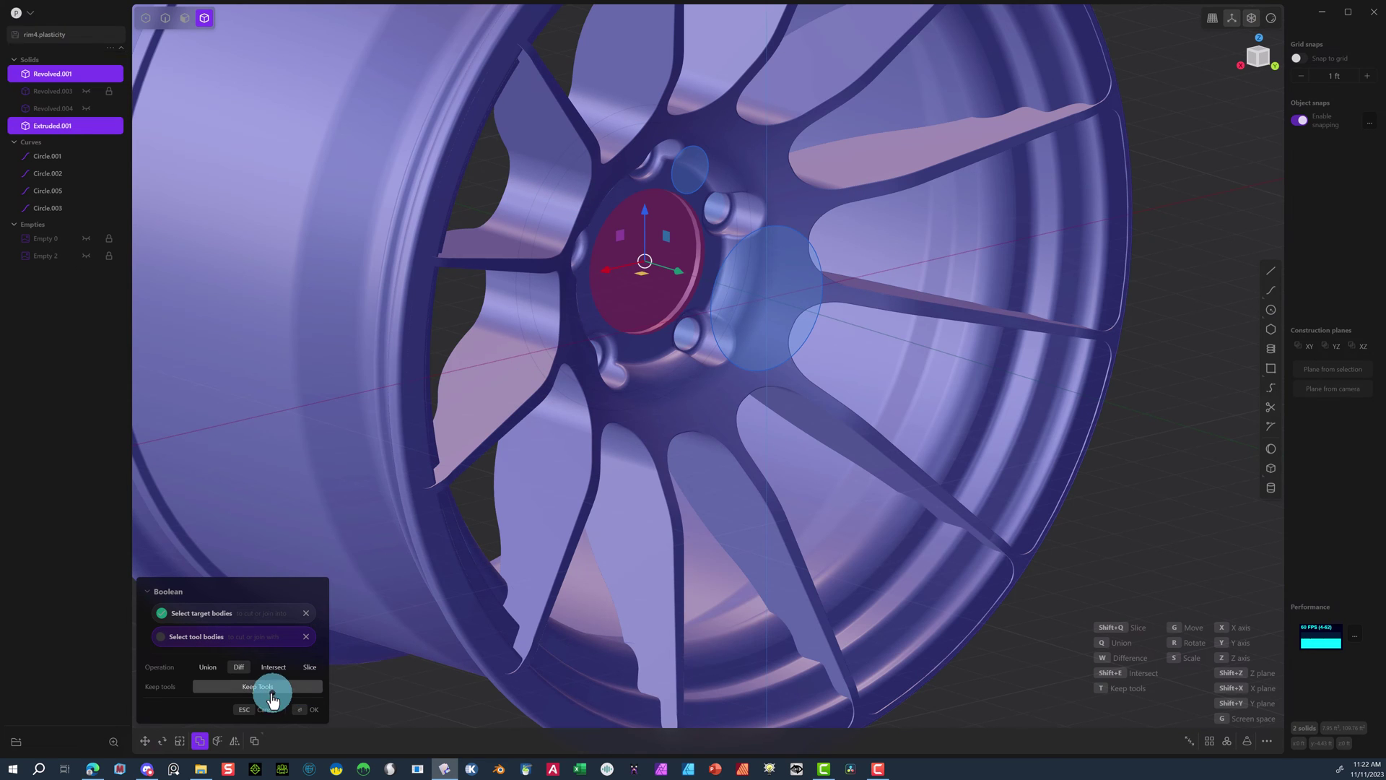
left_click(260, 688)
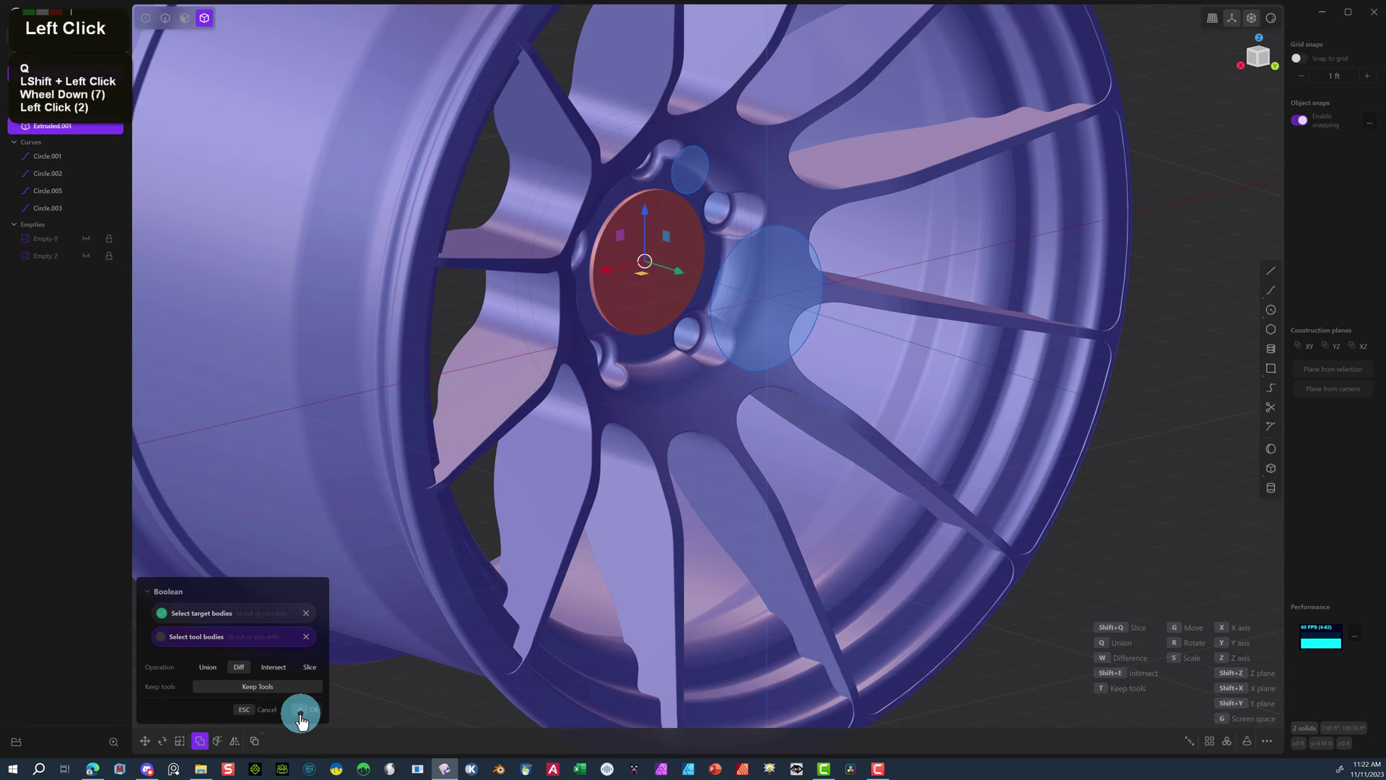
left_click(301, 717)
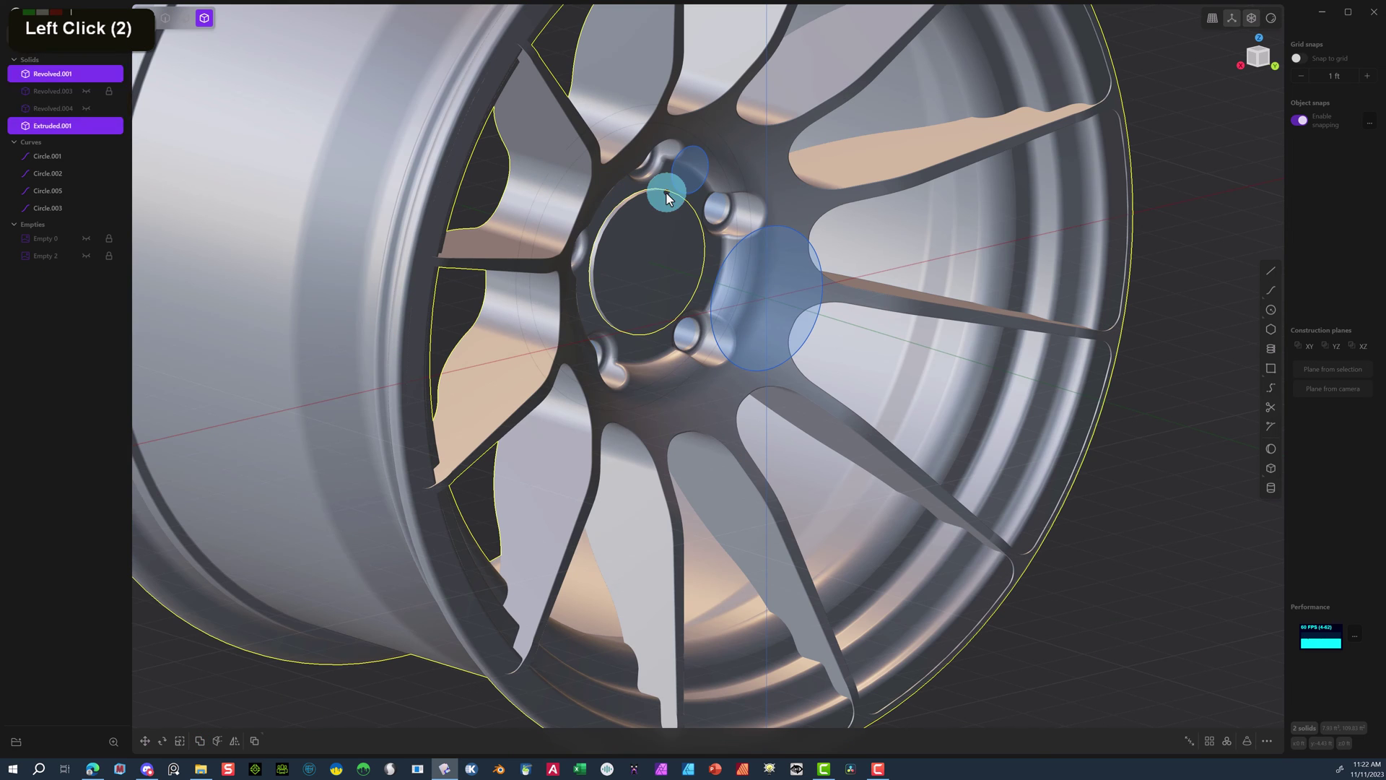
Fillet the front edge of the center disc by about 0.036 ft.
scroll(628, 207, "up", 10)
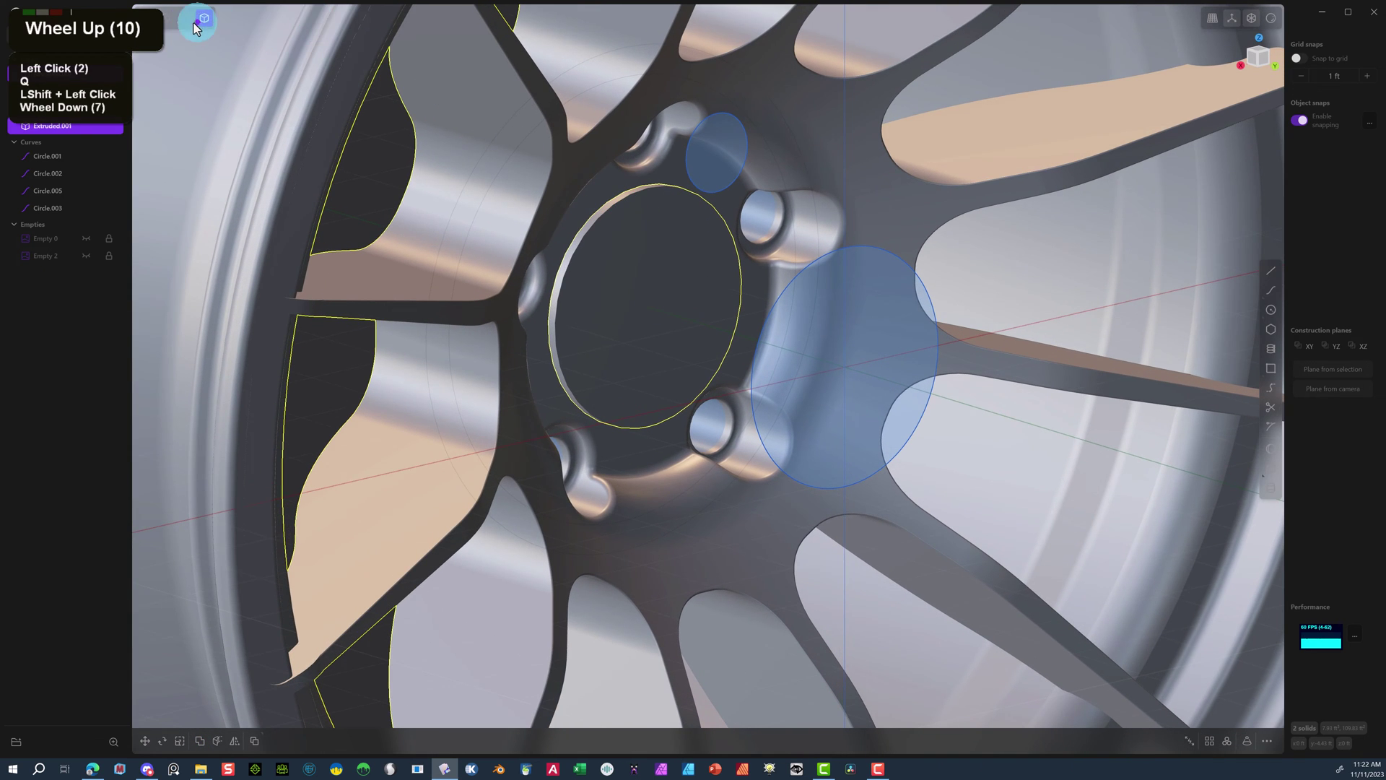
left_click(165, 17)
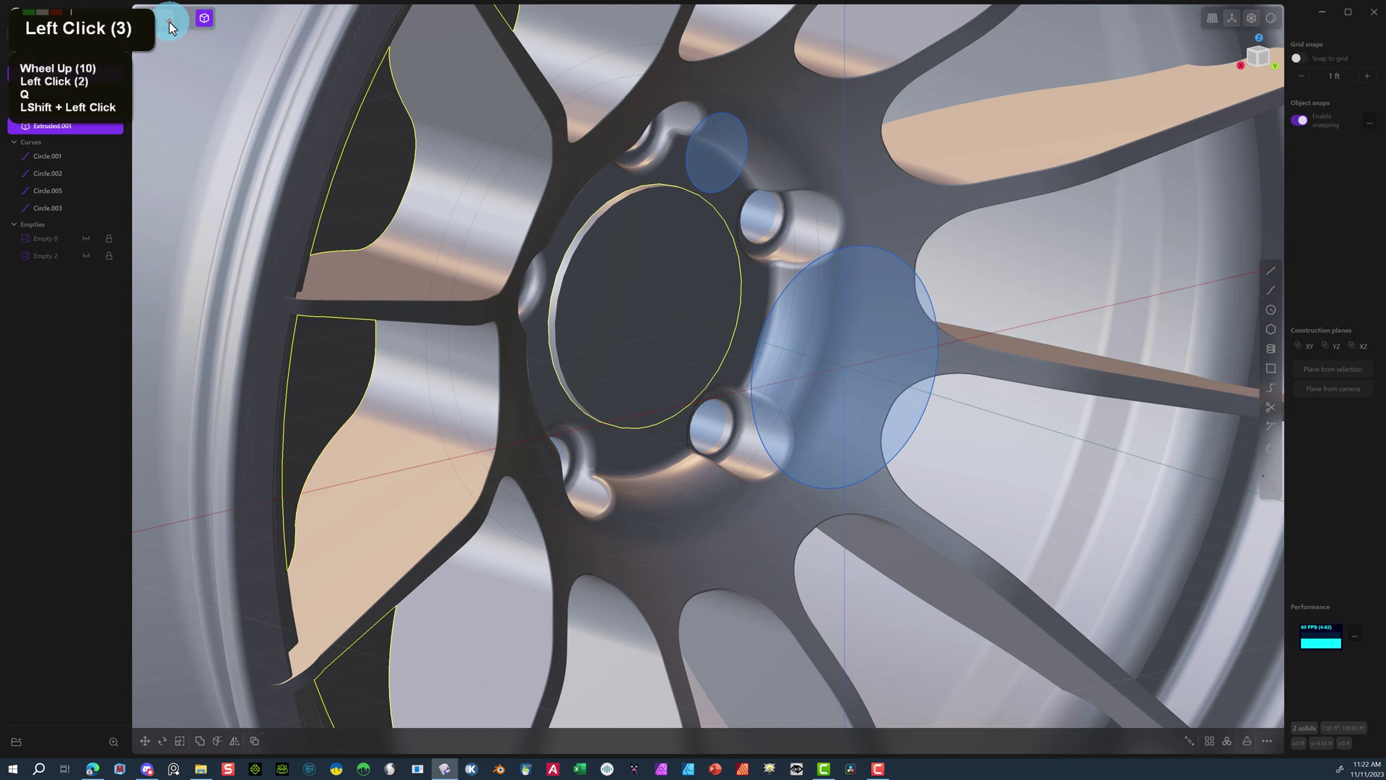
left_click(589, 226)
key("f")
left_click_drag(590, 224, 589, 238)
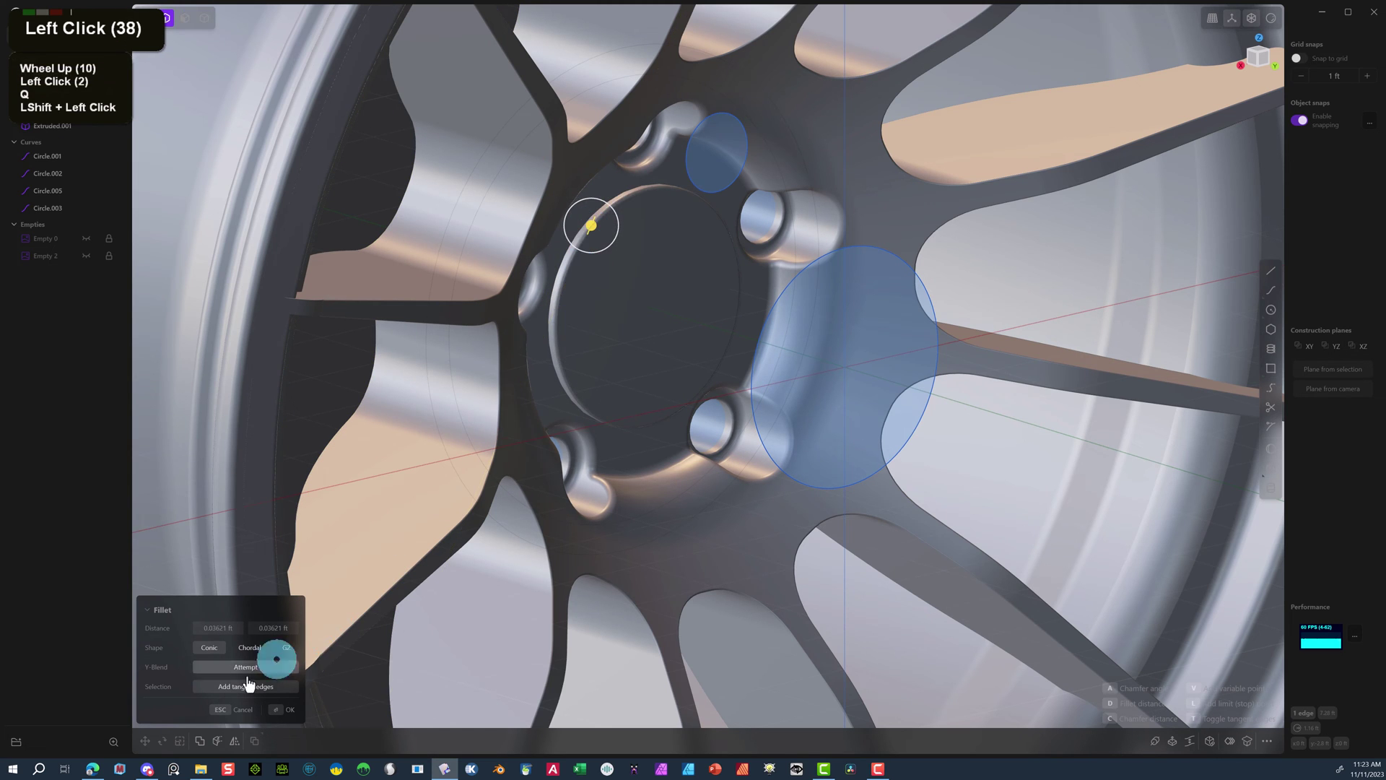
left_click(283, 707)
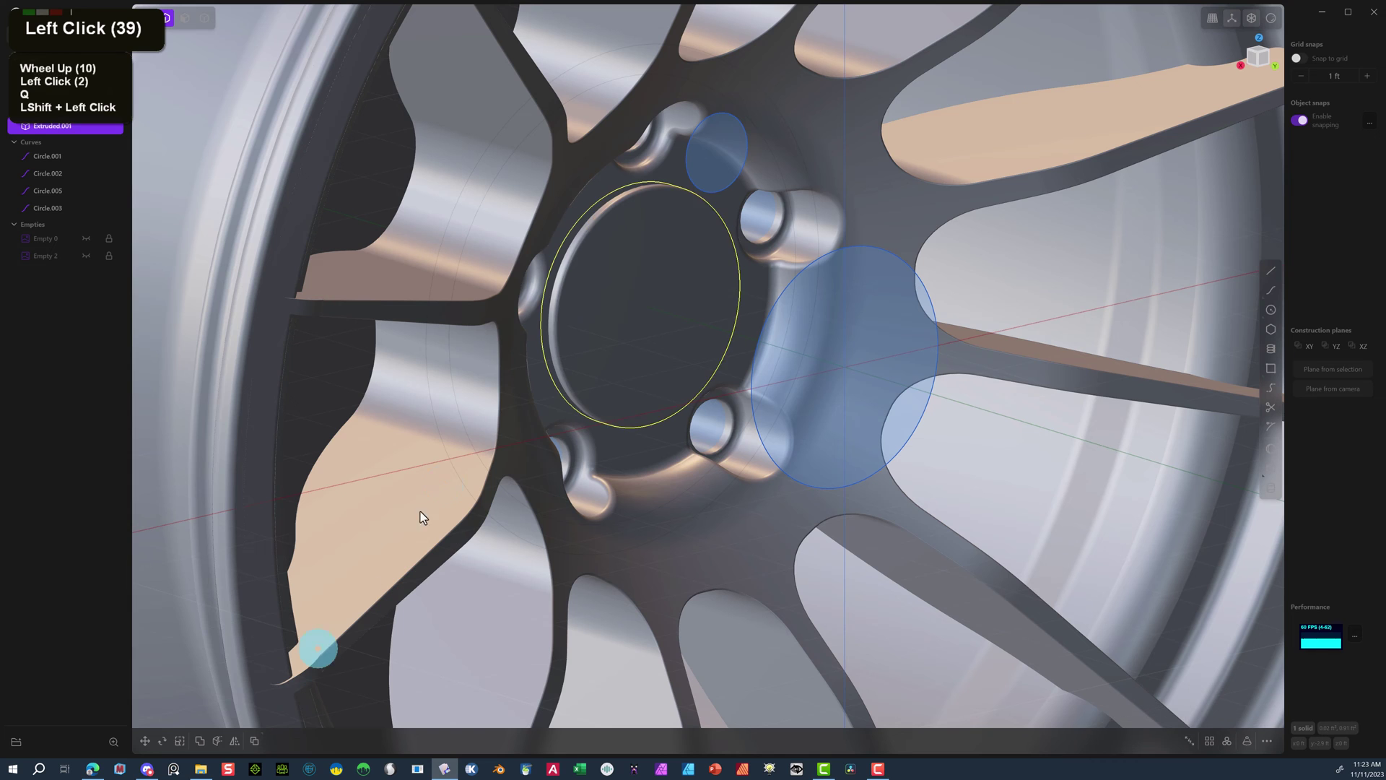
Fillet the hub's recess edge around the center disc by about 0.041 ft.
left_click(587, 223)
key("f")
left_click(587, 224)
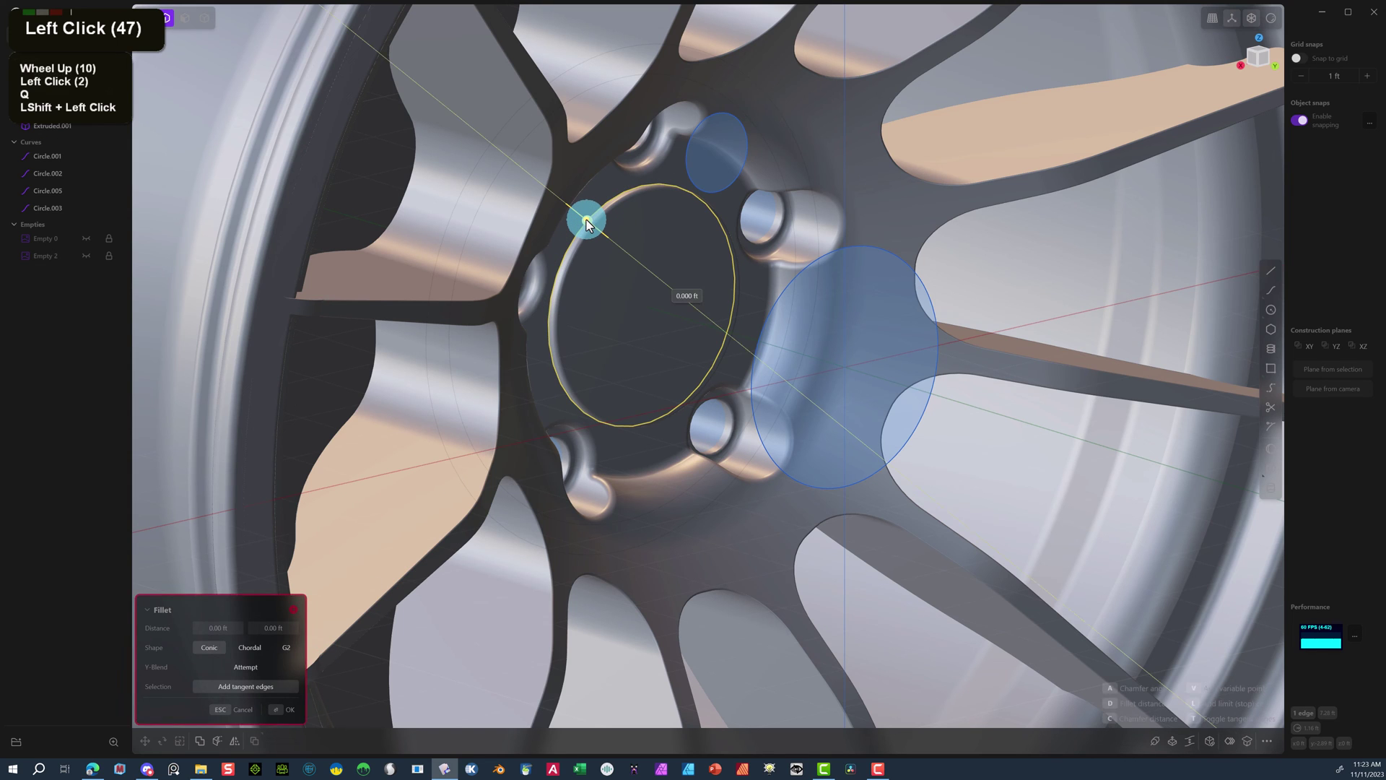
left_click_drag(586, 224, 591, 228)
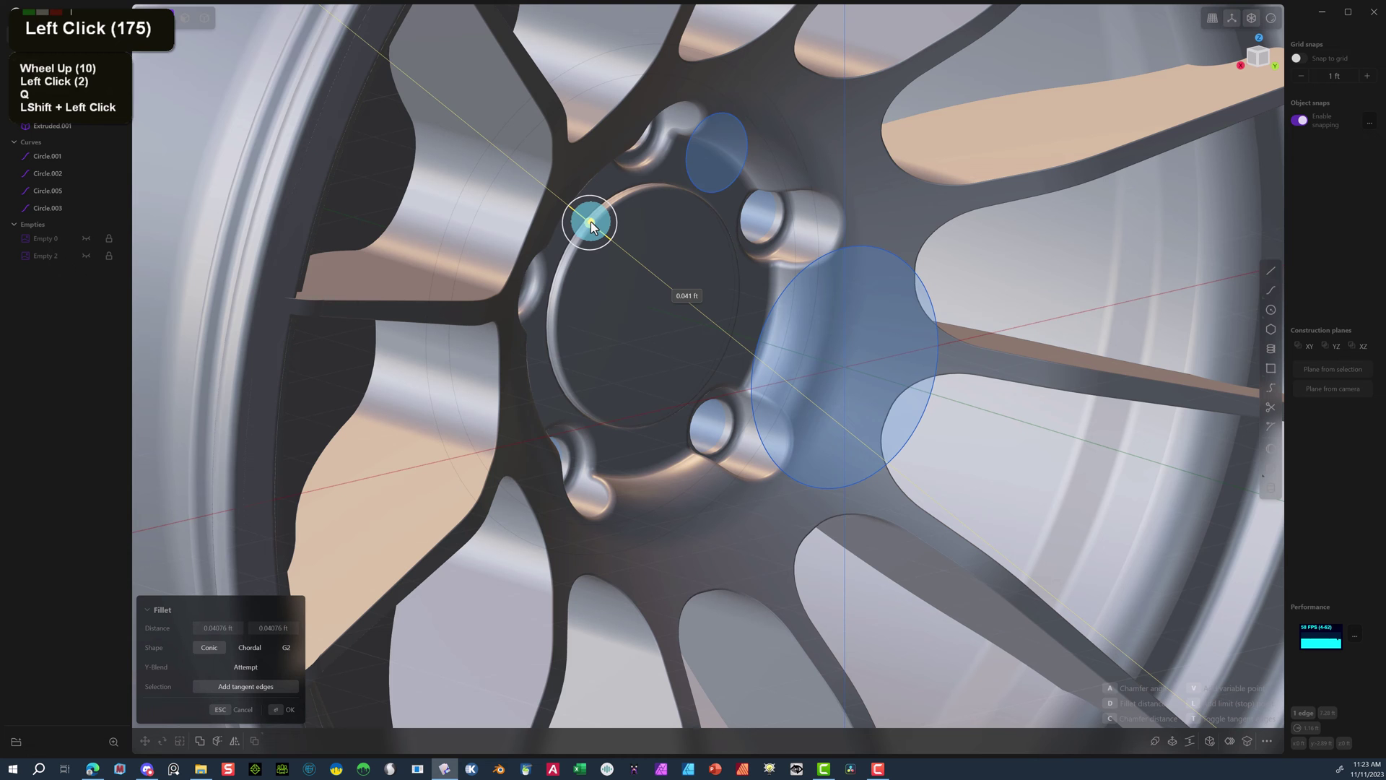
left_click(288, 708)
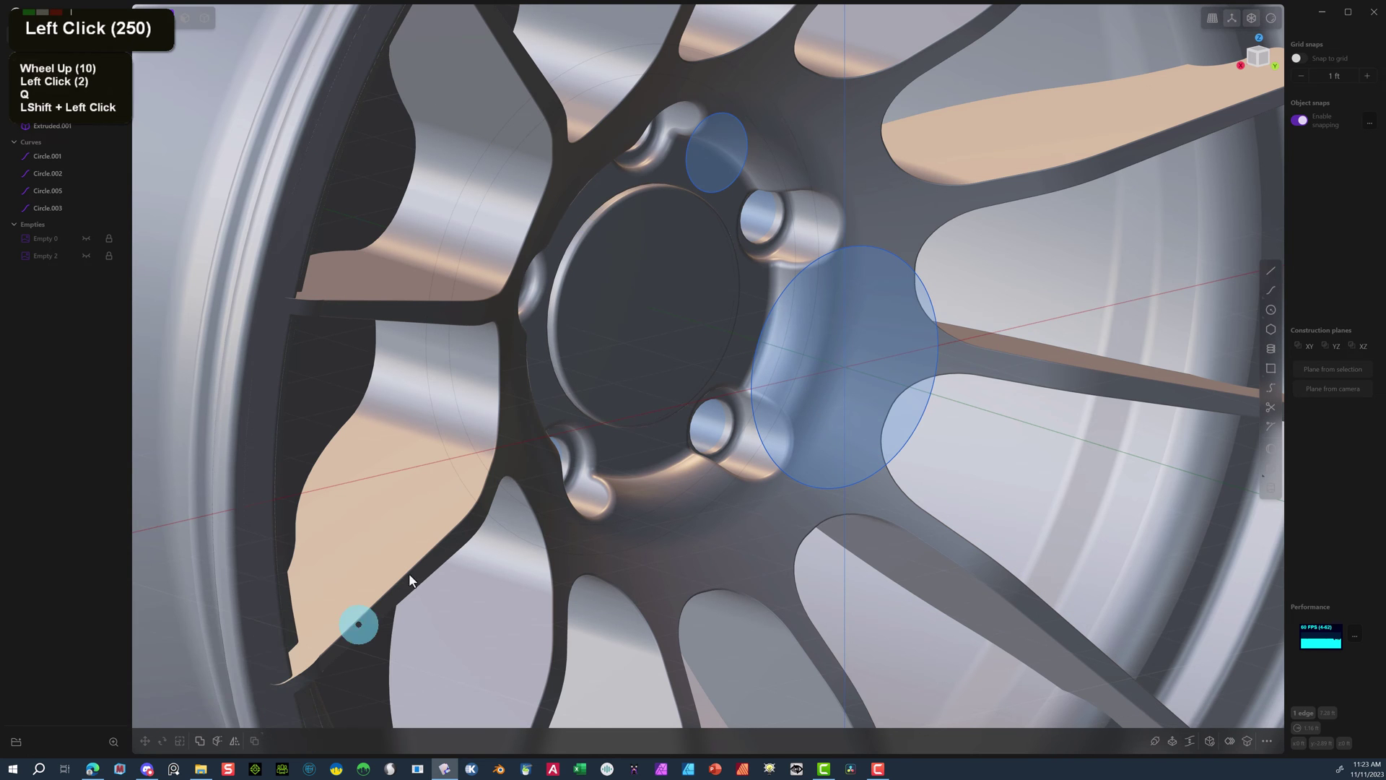
Duplicate the center disc's front face as a separate sheet and scale it to about 0.97.
scroll(655, 209, "down", 5)
middle_click_drag(623, 212, 628, 217)
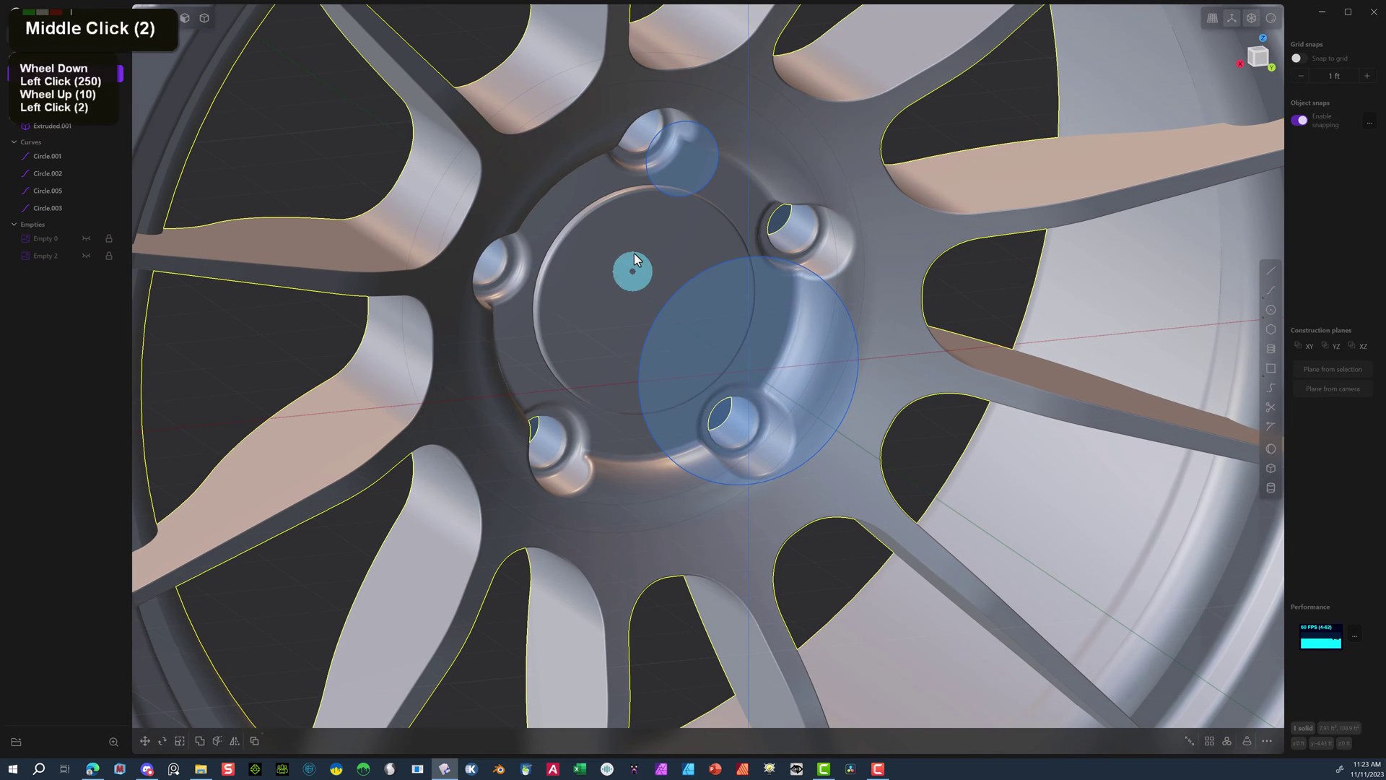
left_click(185, 20)
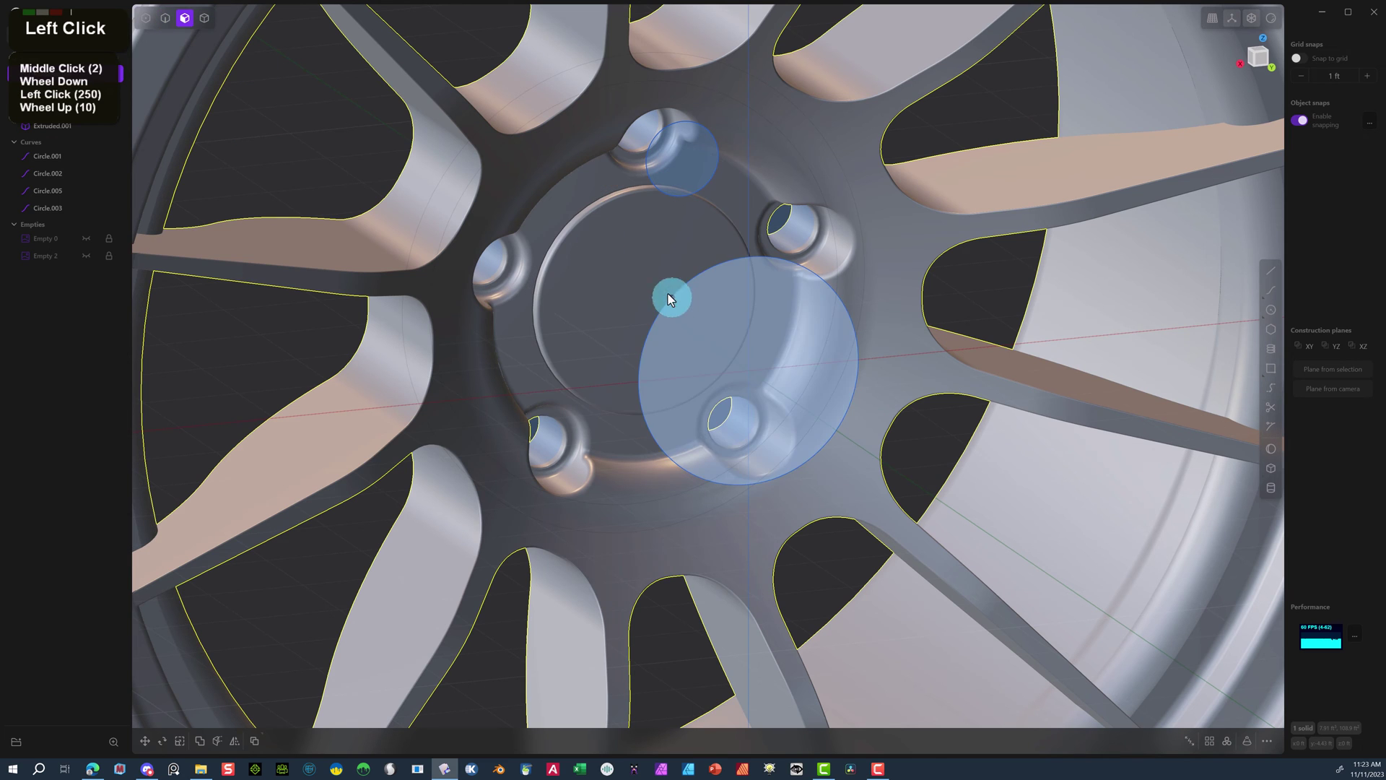
left_click(651, 282)
key("o")
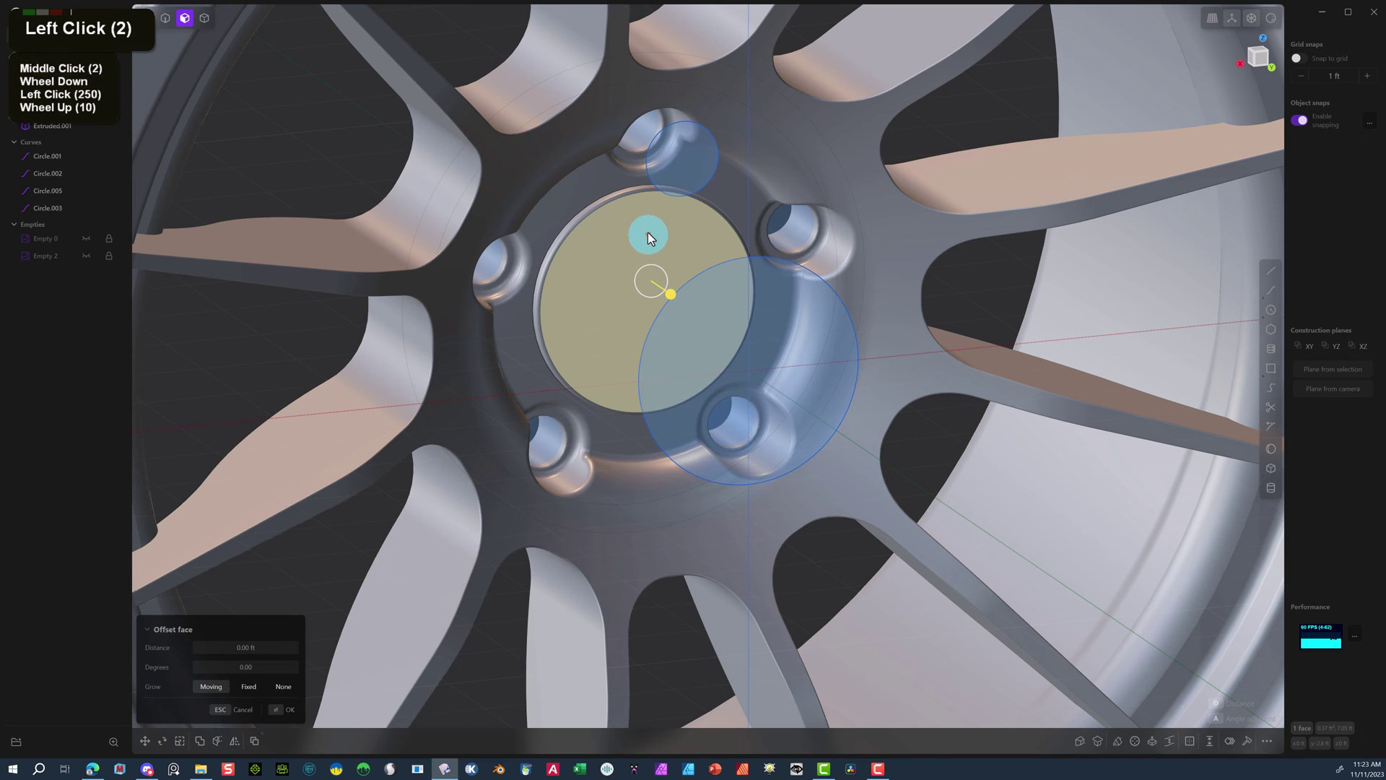
key("shift+d")
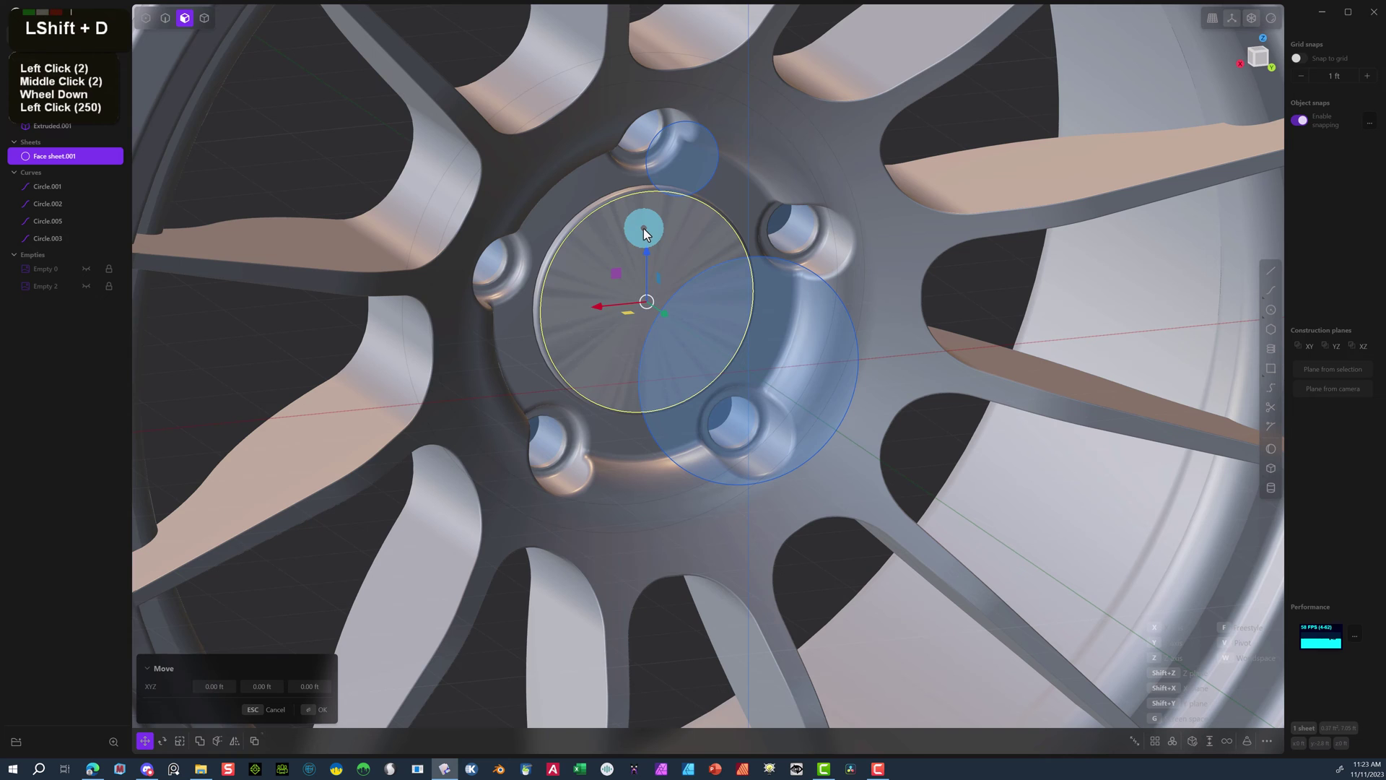
key("s")
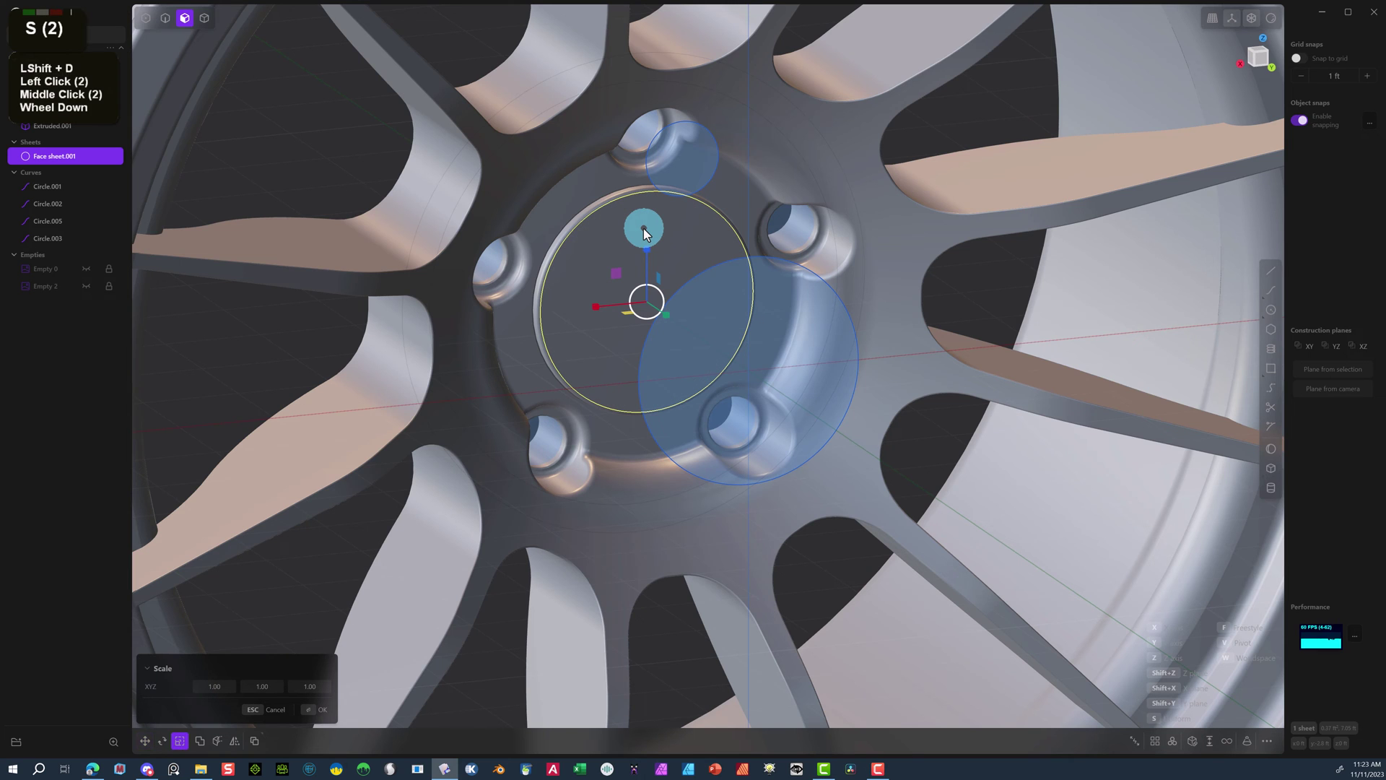
left_click(643, 231)
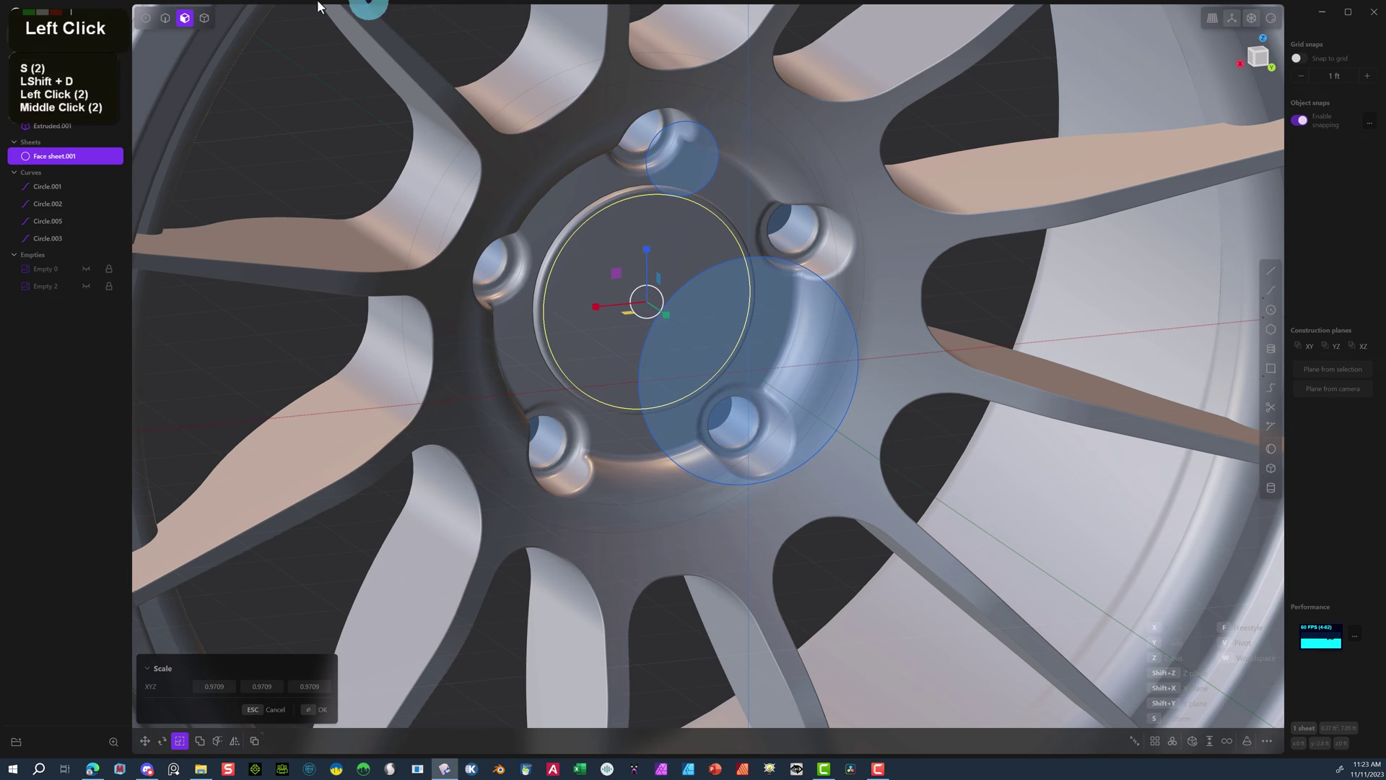
Move the duplicated face sheet forward along the Y axis, out in front of the hub.
middle_click_drag(533, 315, 576, 318)
scroll(576, 317, "up", 1)
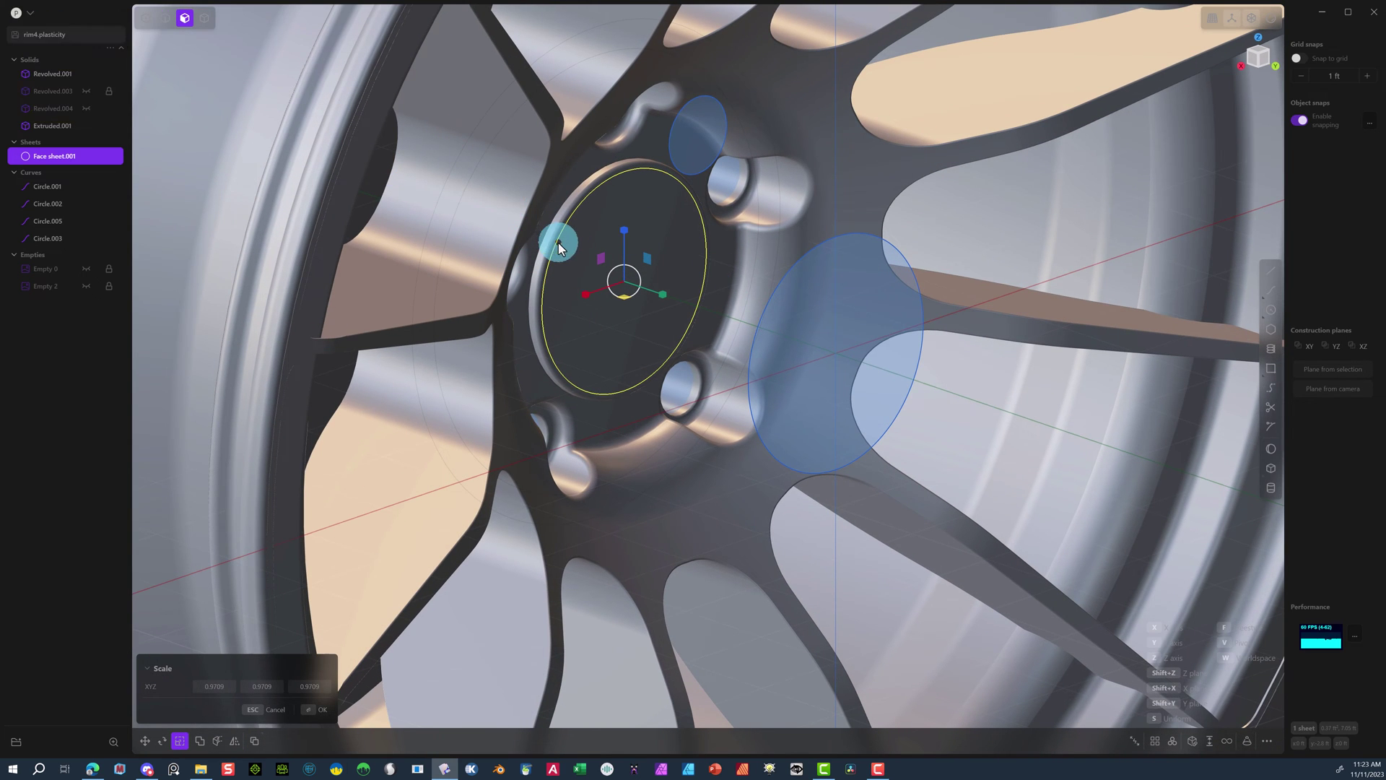
key("g")
left_click_drag(663, 297, 704, 302)
left_click(316, 706)
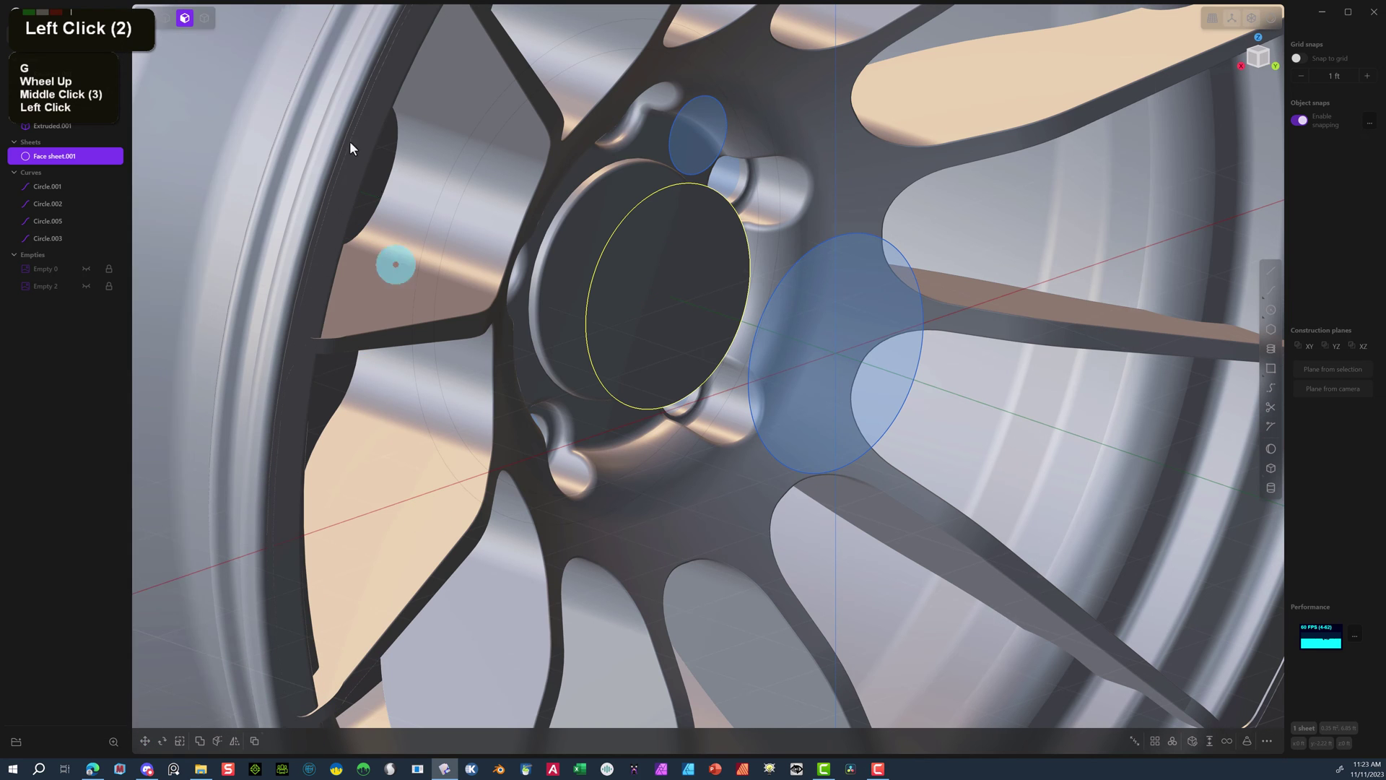
Extrude the duplicated face sheet about 0.2 ft back toward the hub into a solid disc.
left_click(687, 318)
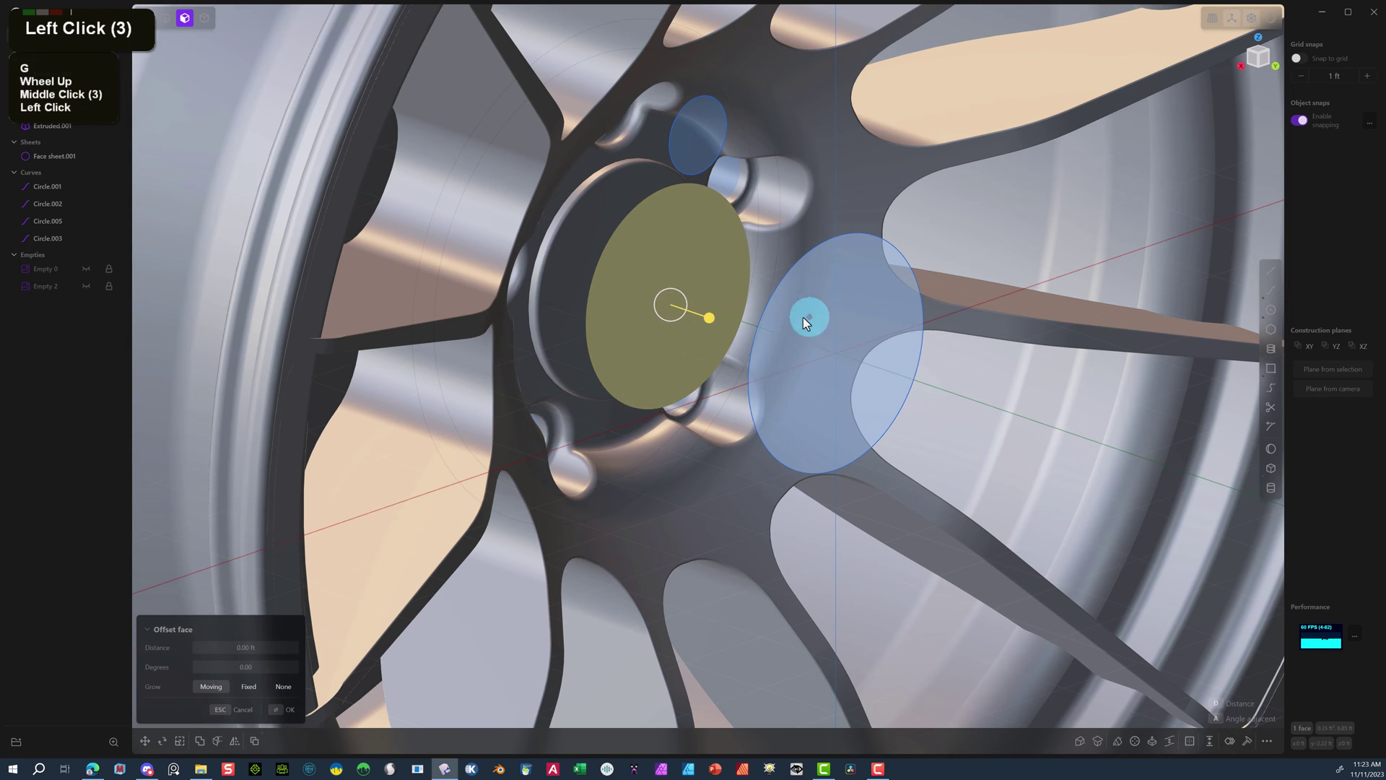
key("e")
left_click_drag(717, 313, 700, 309)
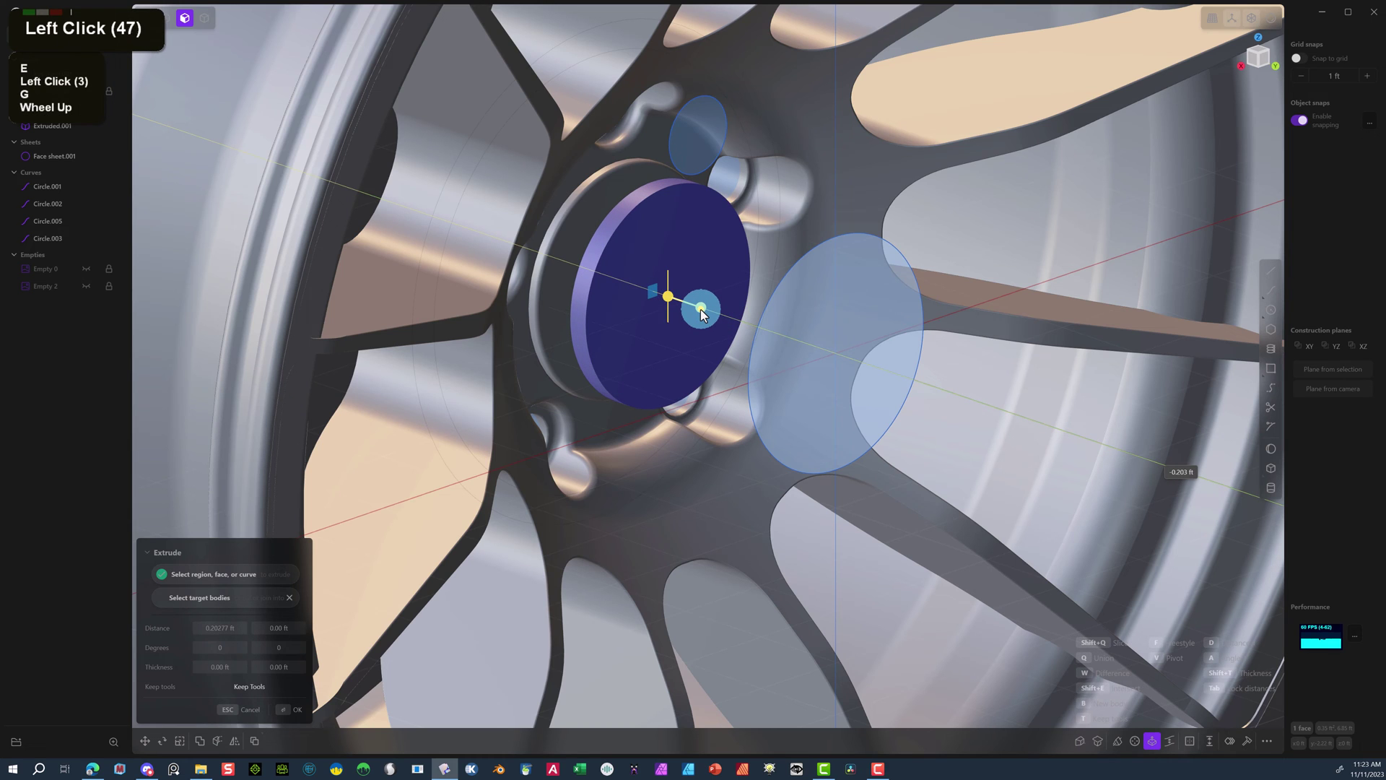
left_click(292, 709)
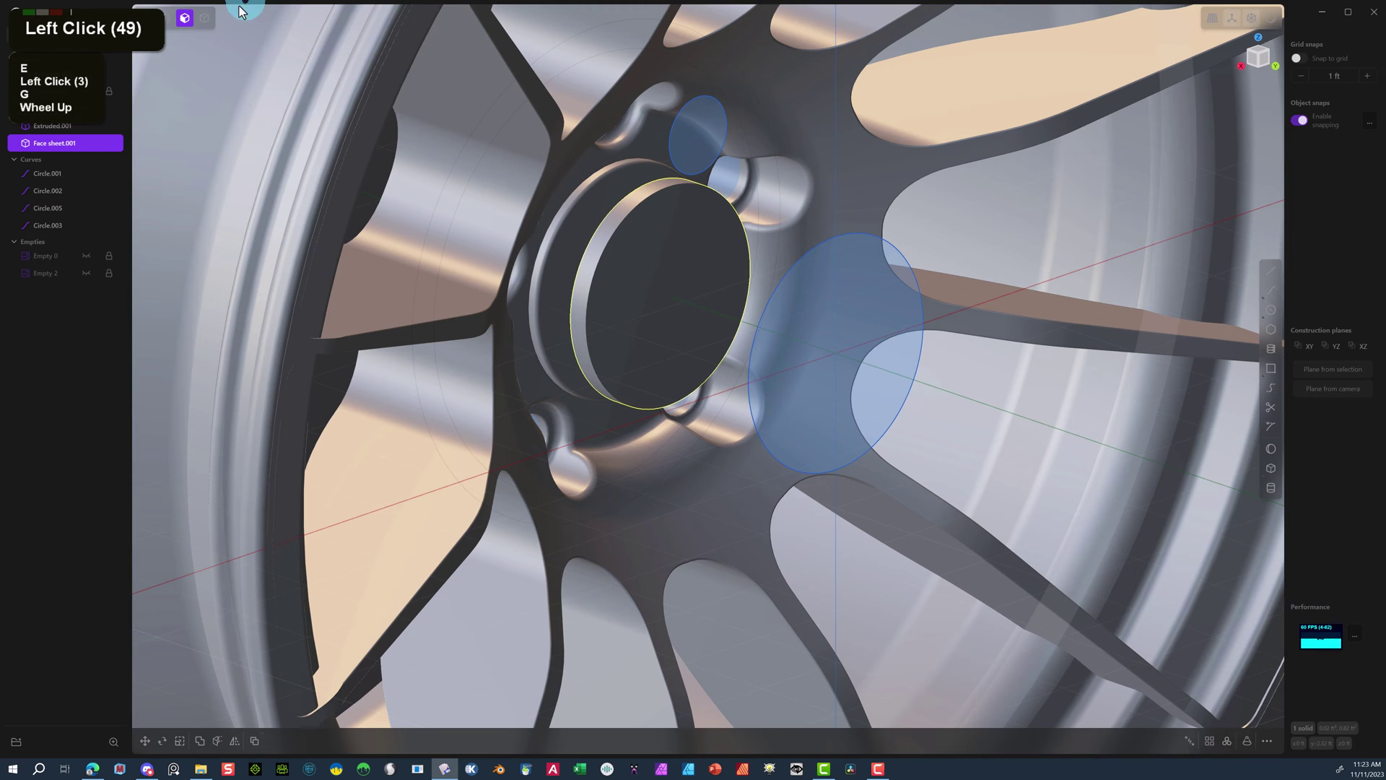
Fillet the front edge of the new disc by about 0.005 ft.
left_click(177, 24)
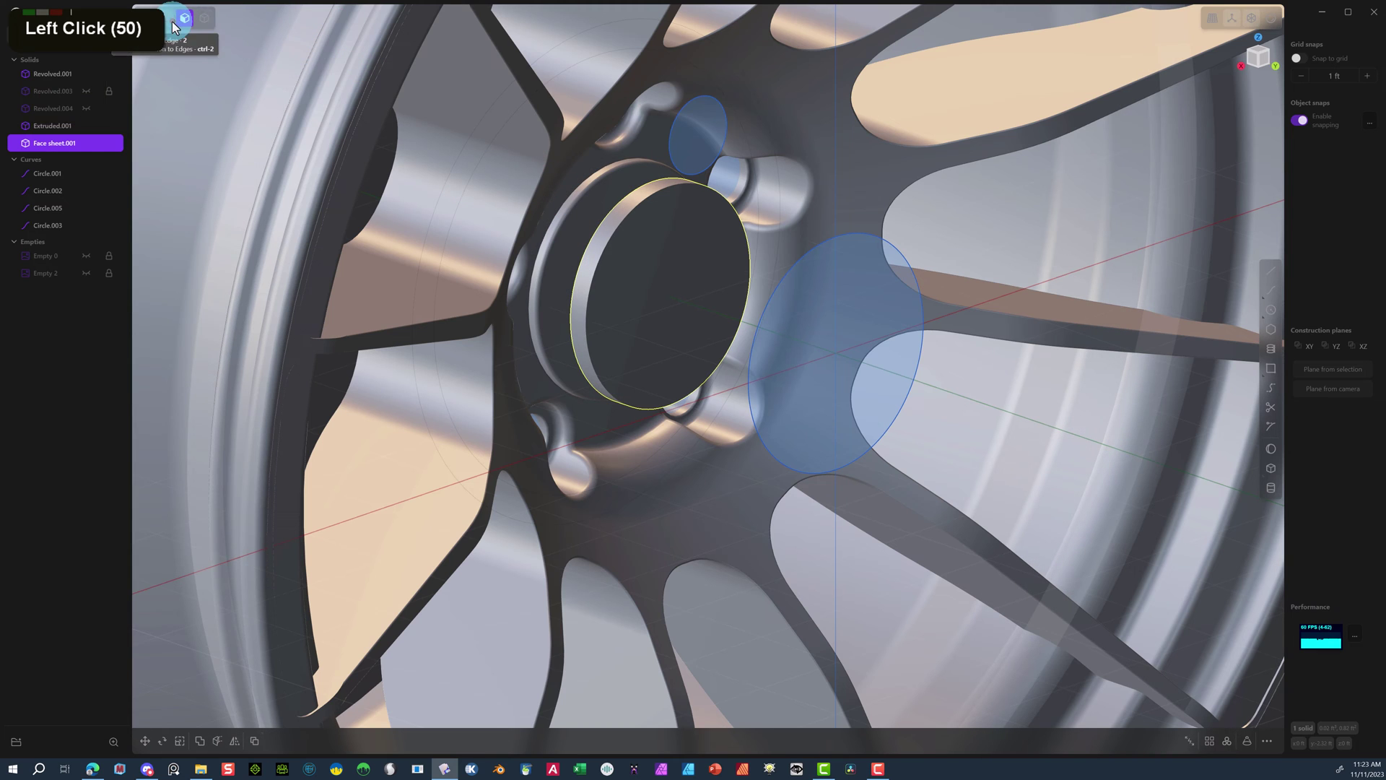
left_click(612, 232)
mouse_move(604, 218)
left_mouse_down()
mouse_move(597, 208)
mouse_move(607, 219)
left_mouse_up()
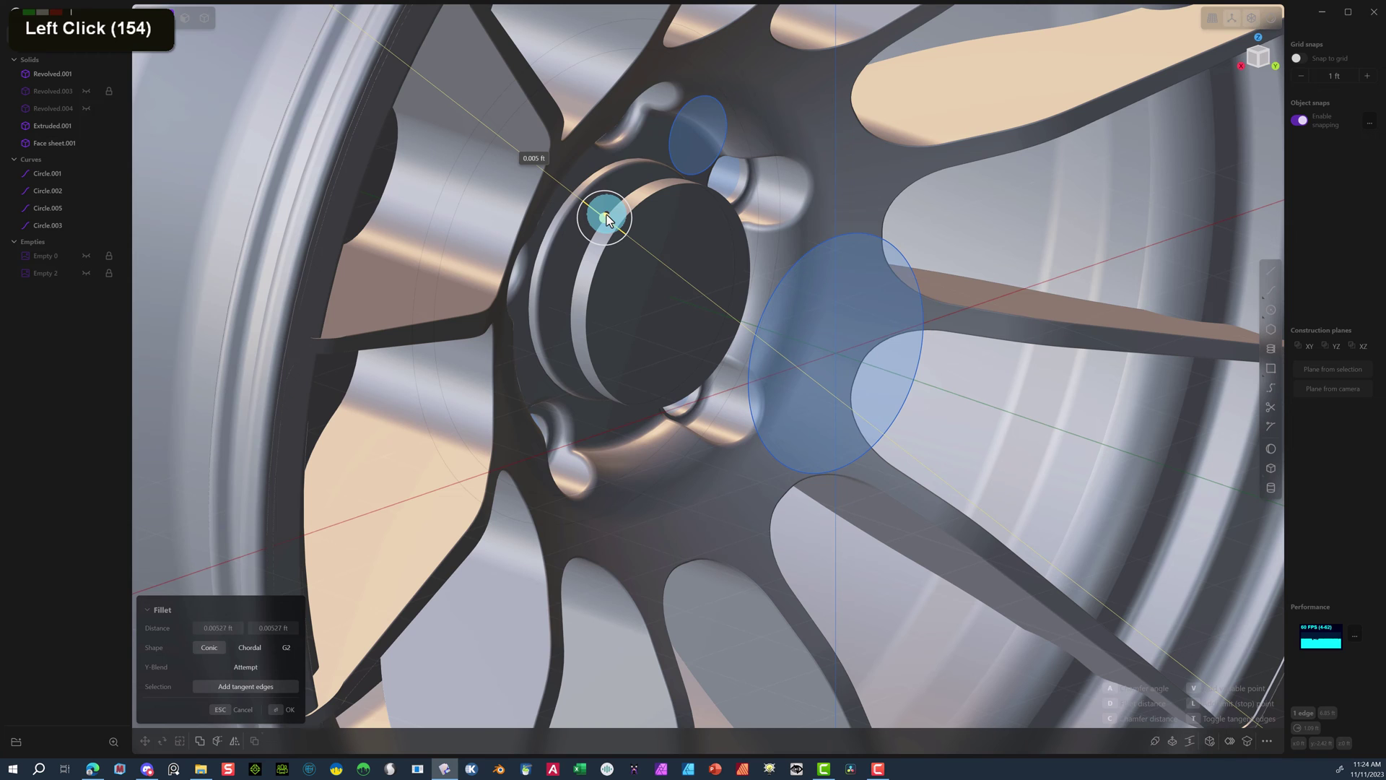
left_click(285, 708)
Move the new disc about 0.42 ft back along the Y axis into the center of the hub.
left_click(205, 19)
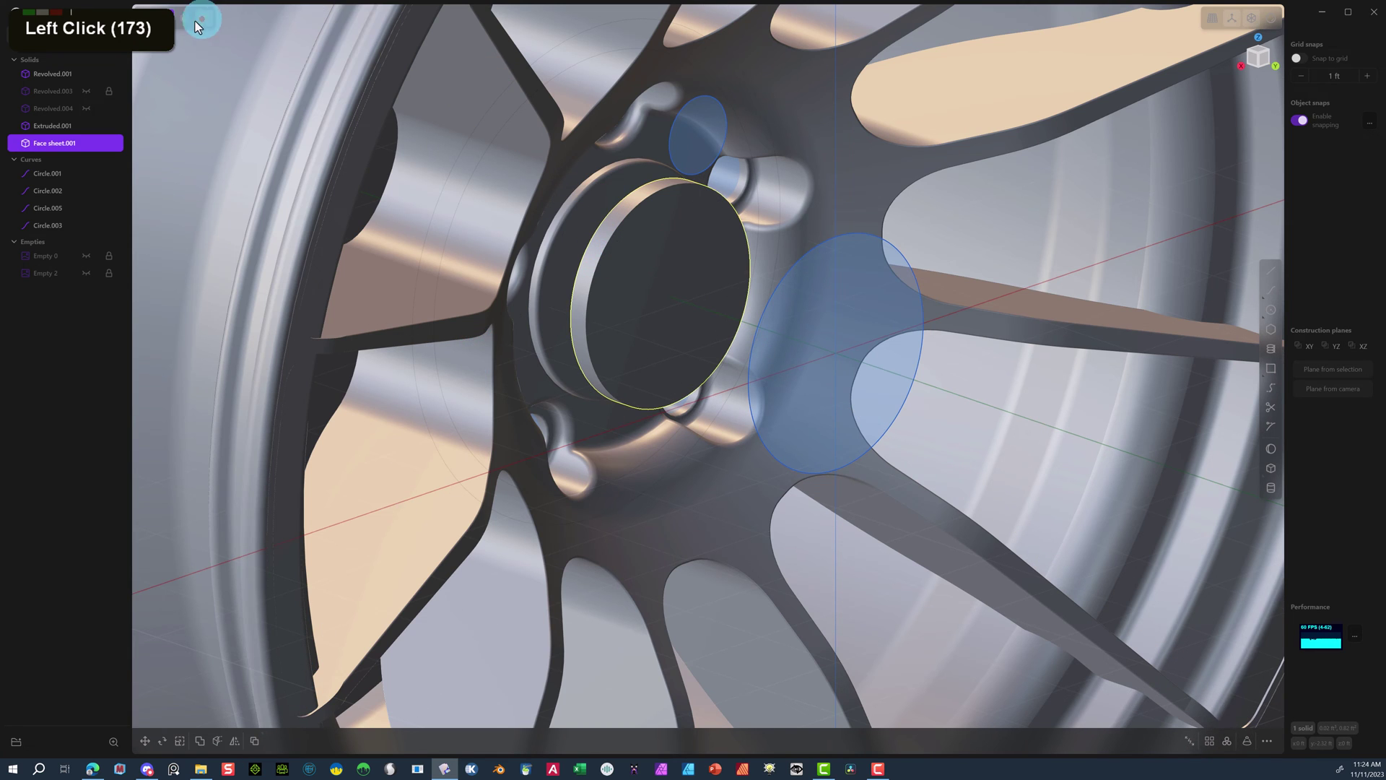
left_click(658, 273)
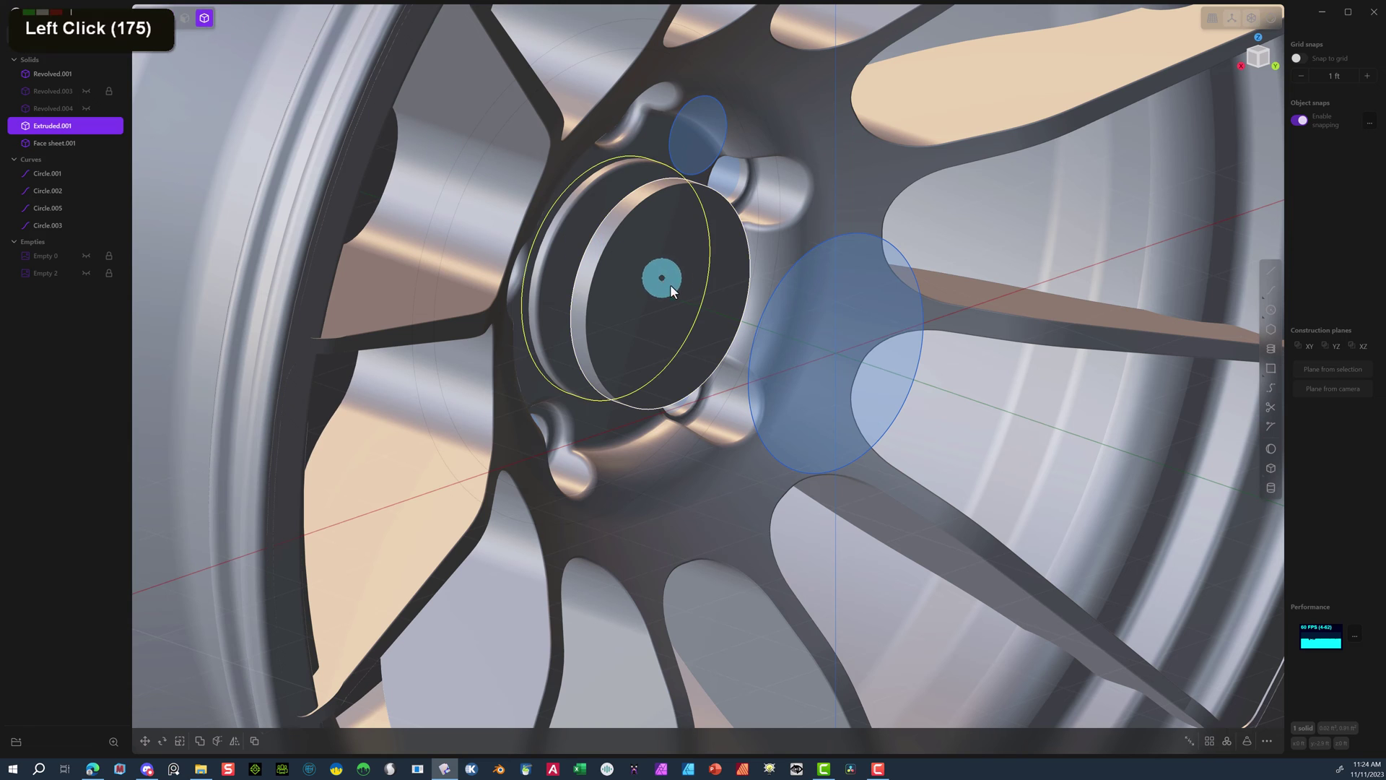
left_click(684, 290)
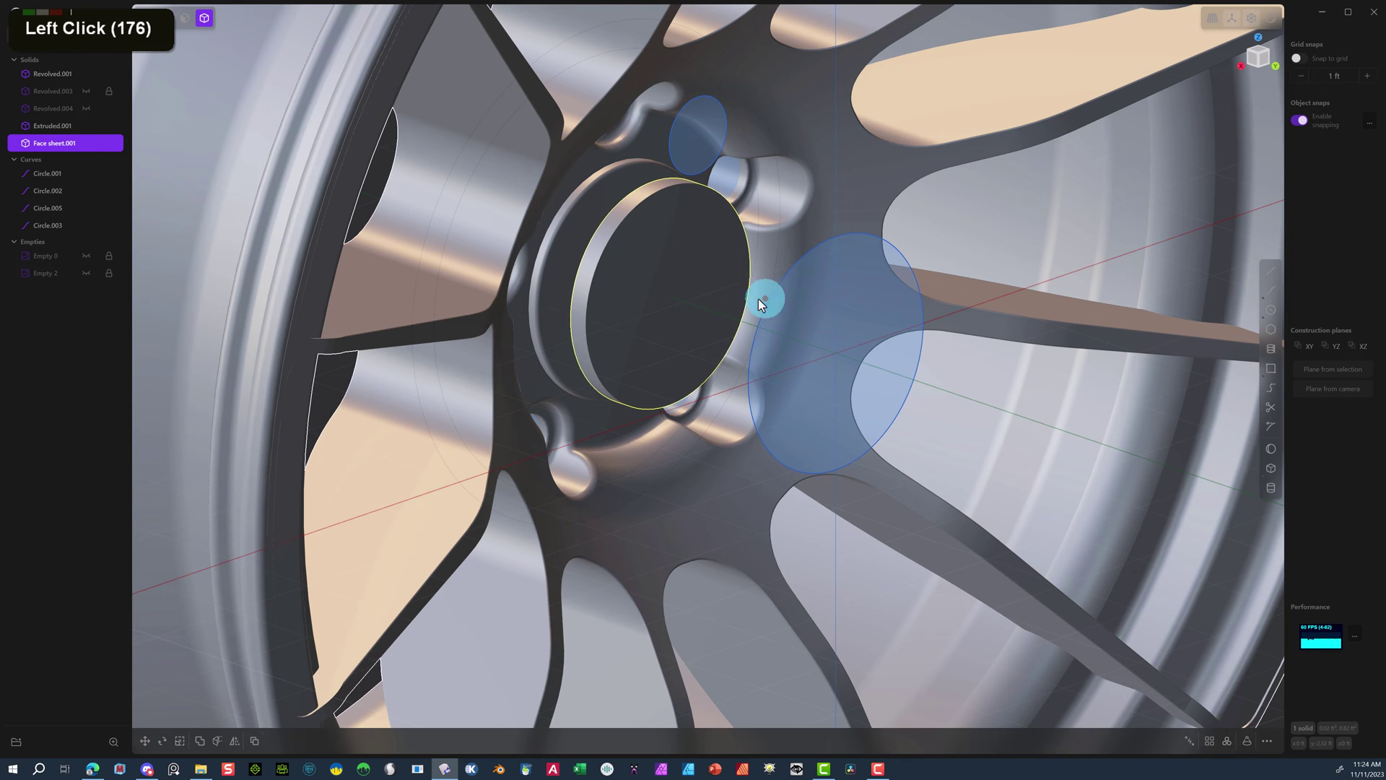
key("g")
left_click_drag(710, 309, 667, 303)
left_click(316, 709)
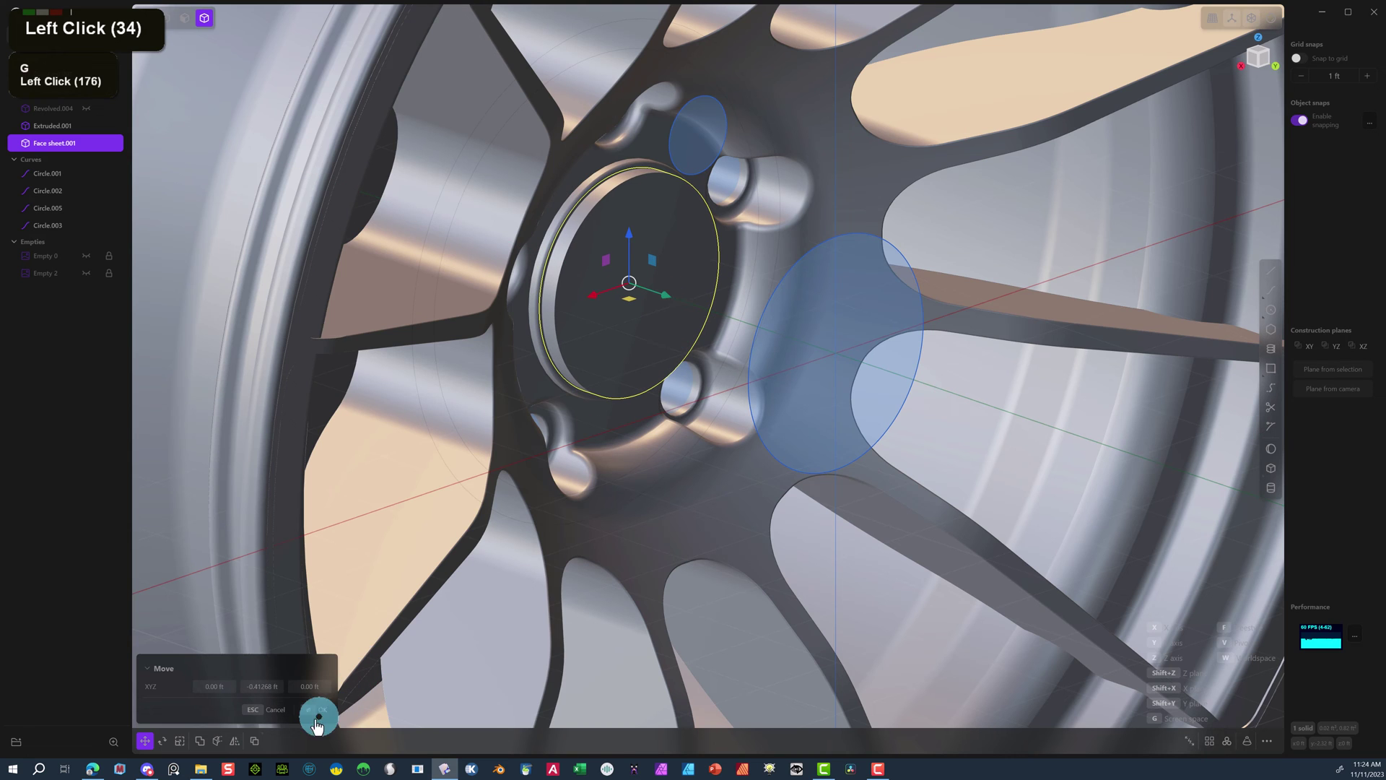
Subtract the new disc from the center cap body with a Boolean difference.
left_click(614, 173)
left_click(630, 220)
left_click(536, 309)
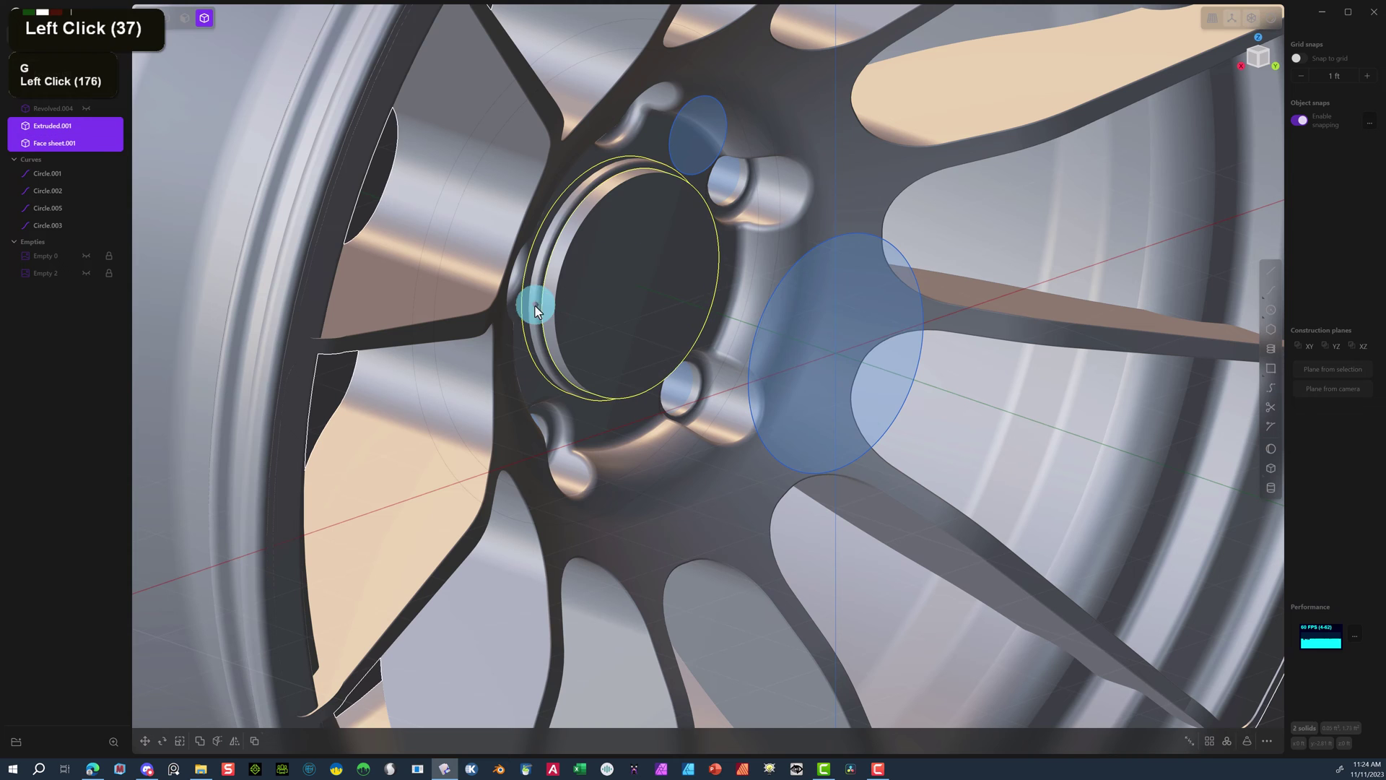
key("q")
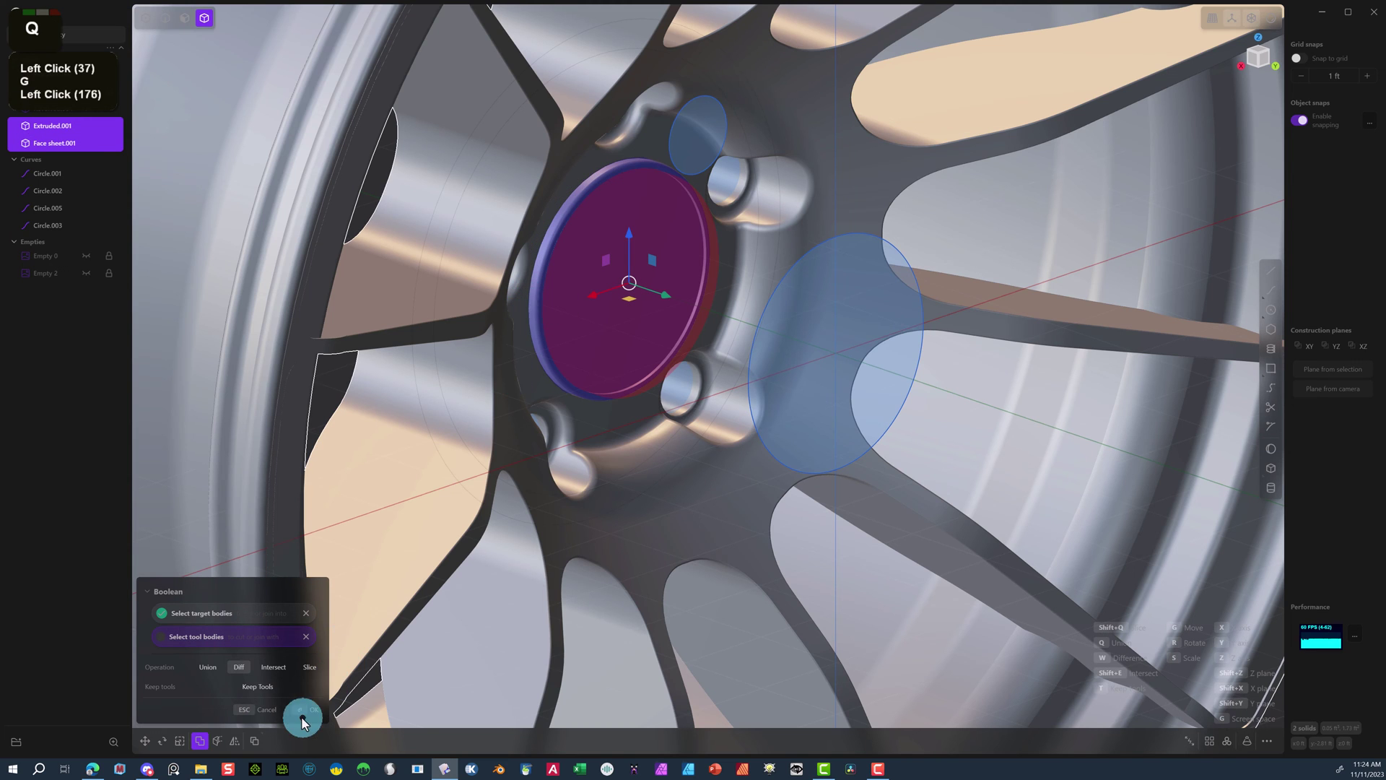
left_click(546, 388)
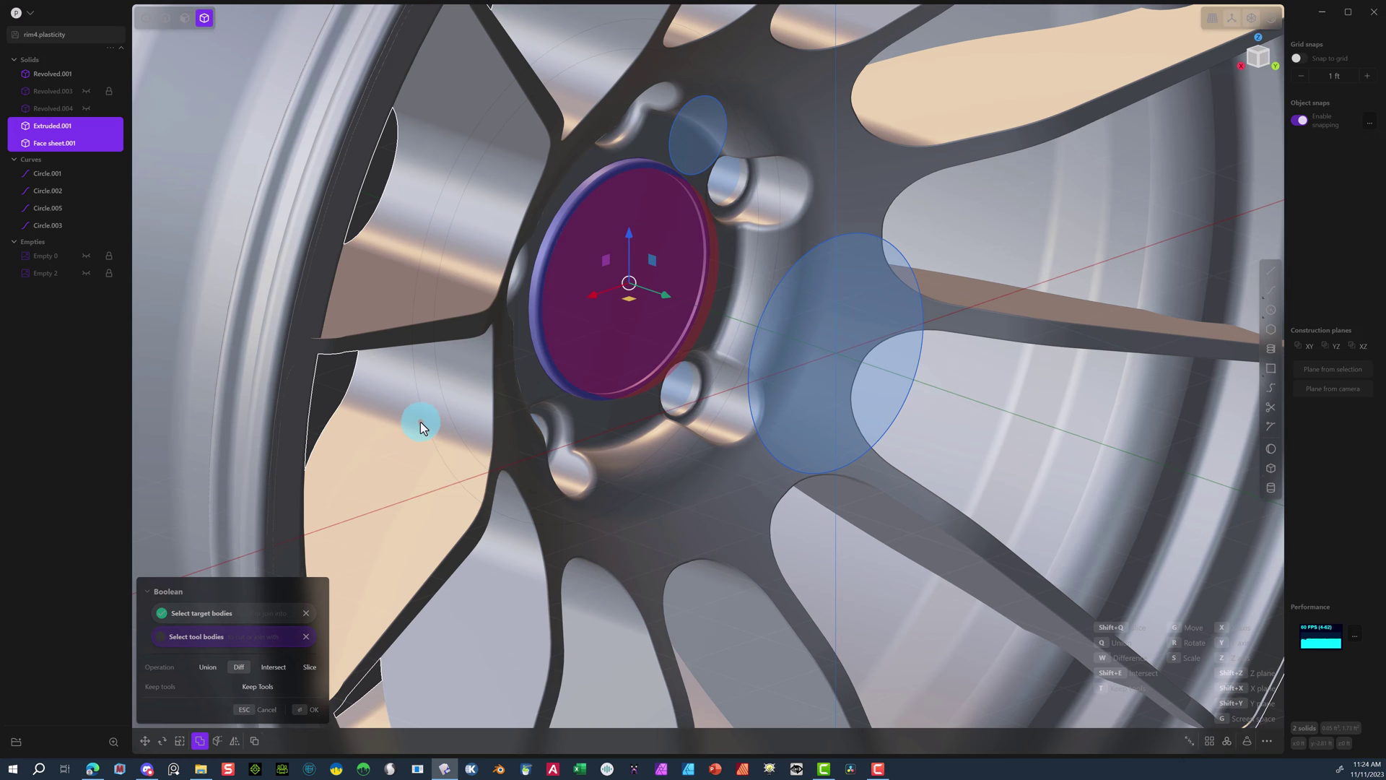
left_click(307, 708)
Fillet the circular edge of the recess cut in the center cap by about 0.0186 ft.
scroll(216, 217, "up", 12)
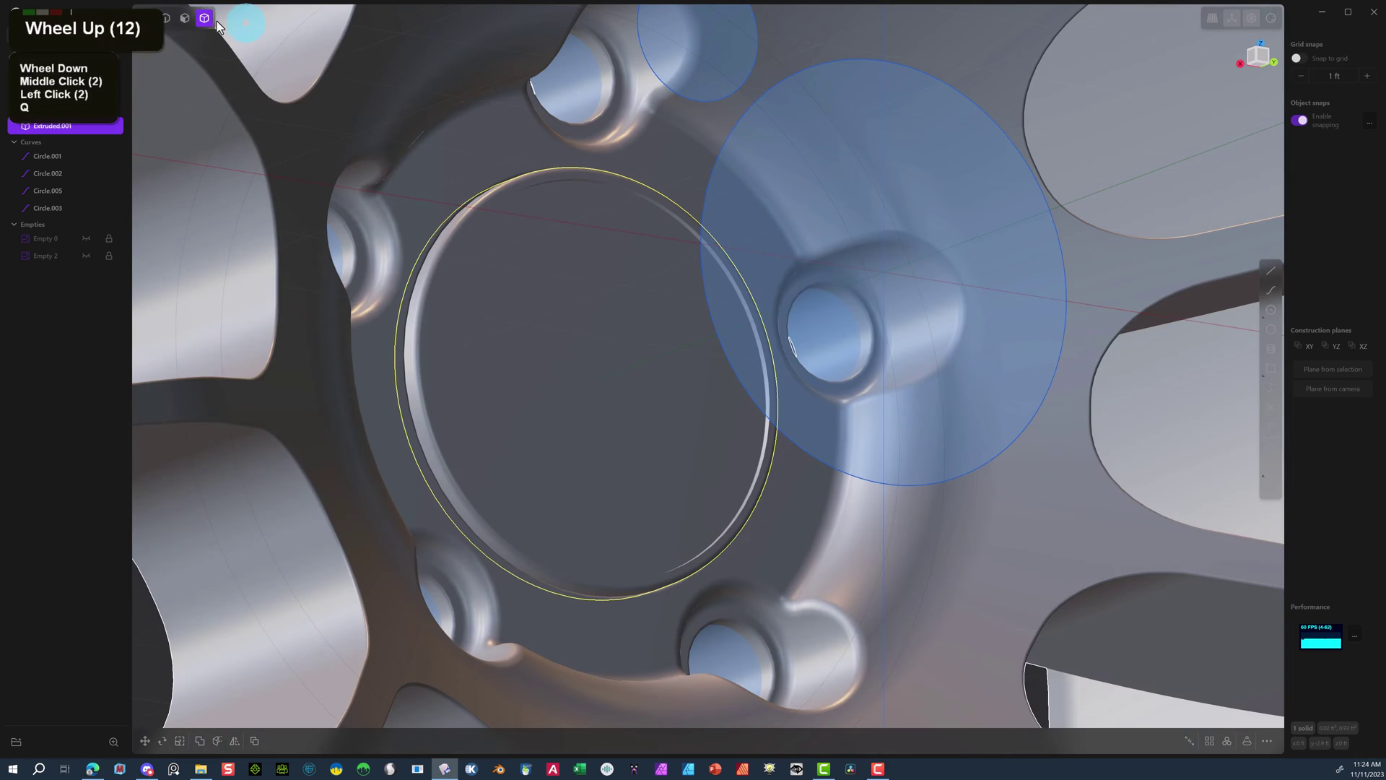
left_click(171, 23)
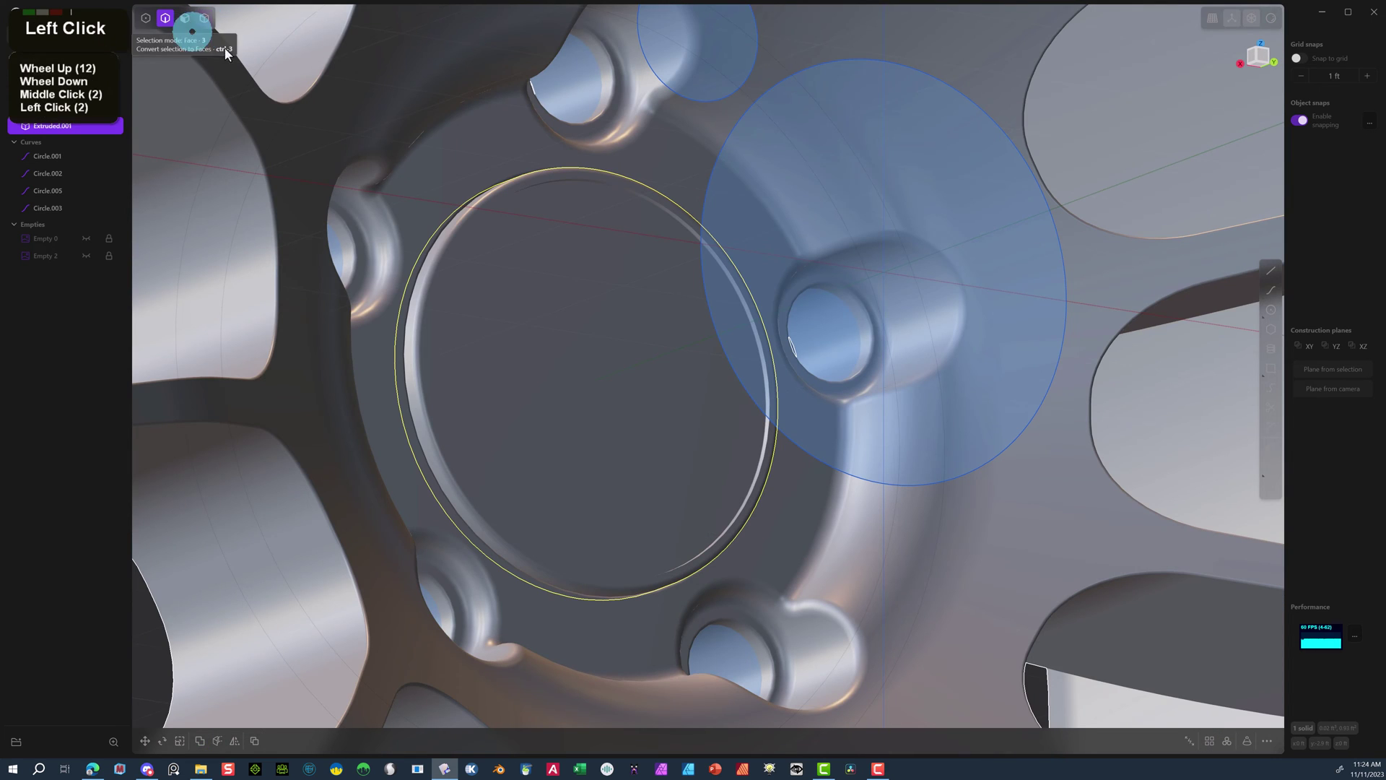
left_click(657, 205)
left_click_drag(657, 205, 664, 207)
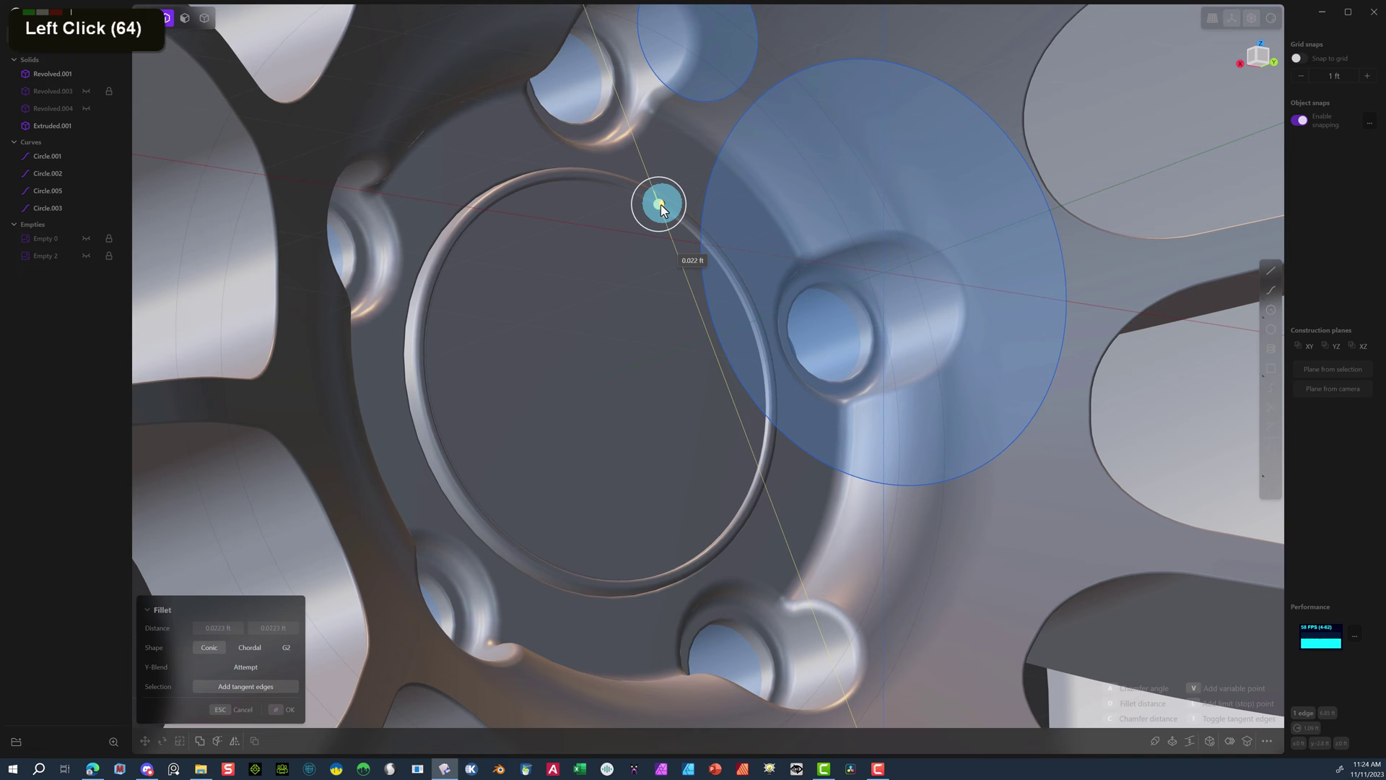
left_click(568, 399)
scroll(410, 459, "down", 16)
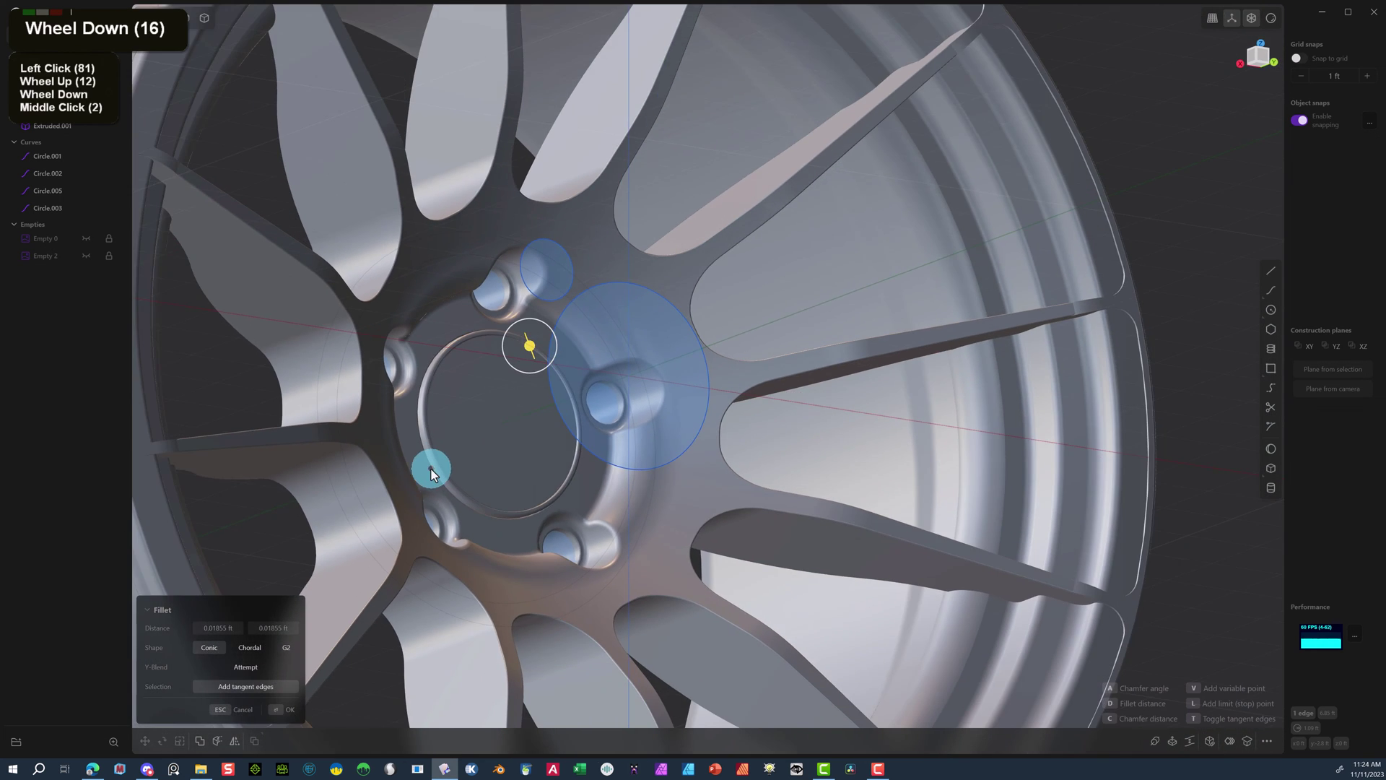
middle_click_drag(431, 473, 339, 679)
scroll(340, 679, "down", 3)
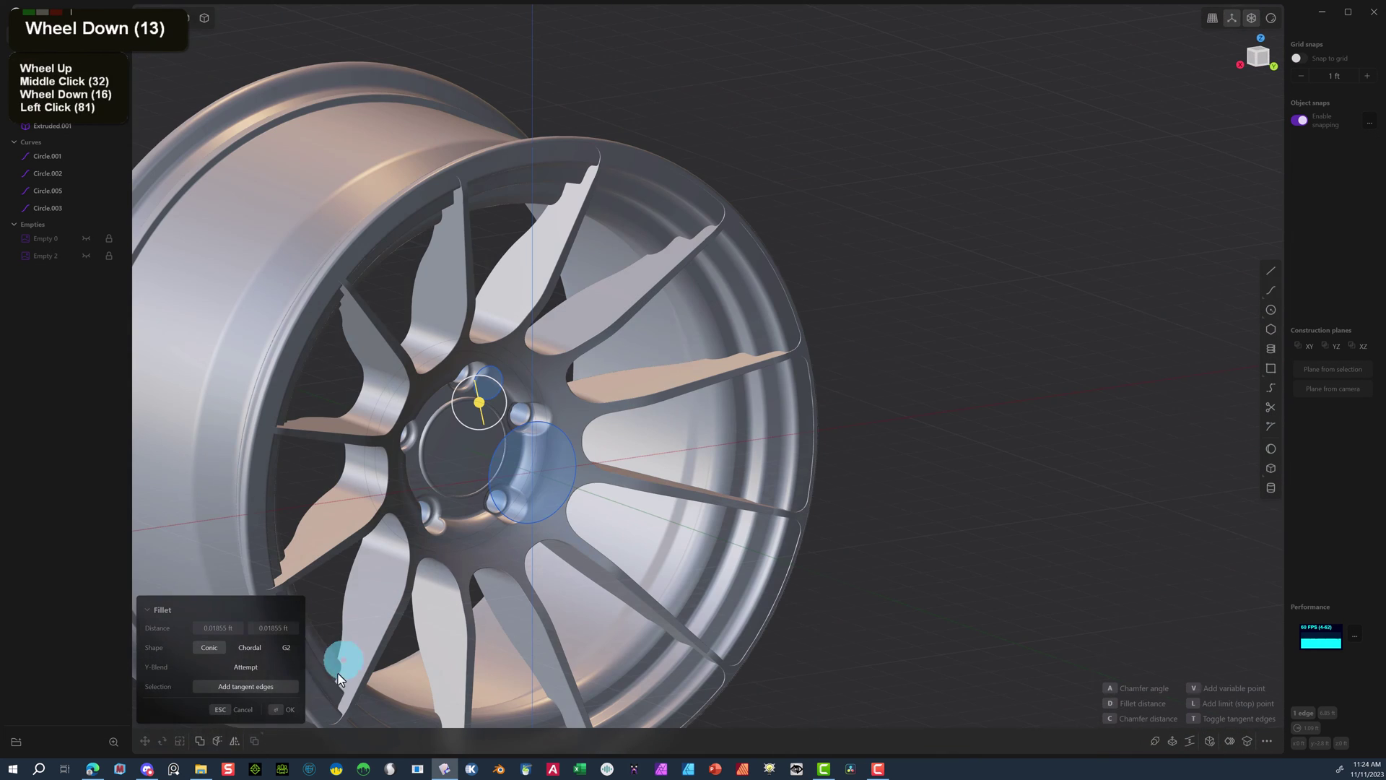
left_click(280, 711)
key("Escape")
Examine the whole wheel rim and its center cap from several angles.
scroll(924, 279, "down", 2)
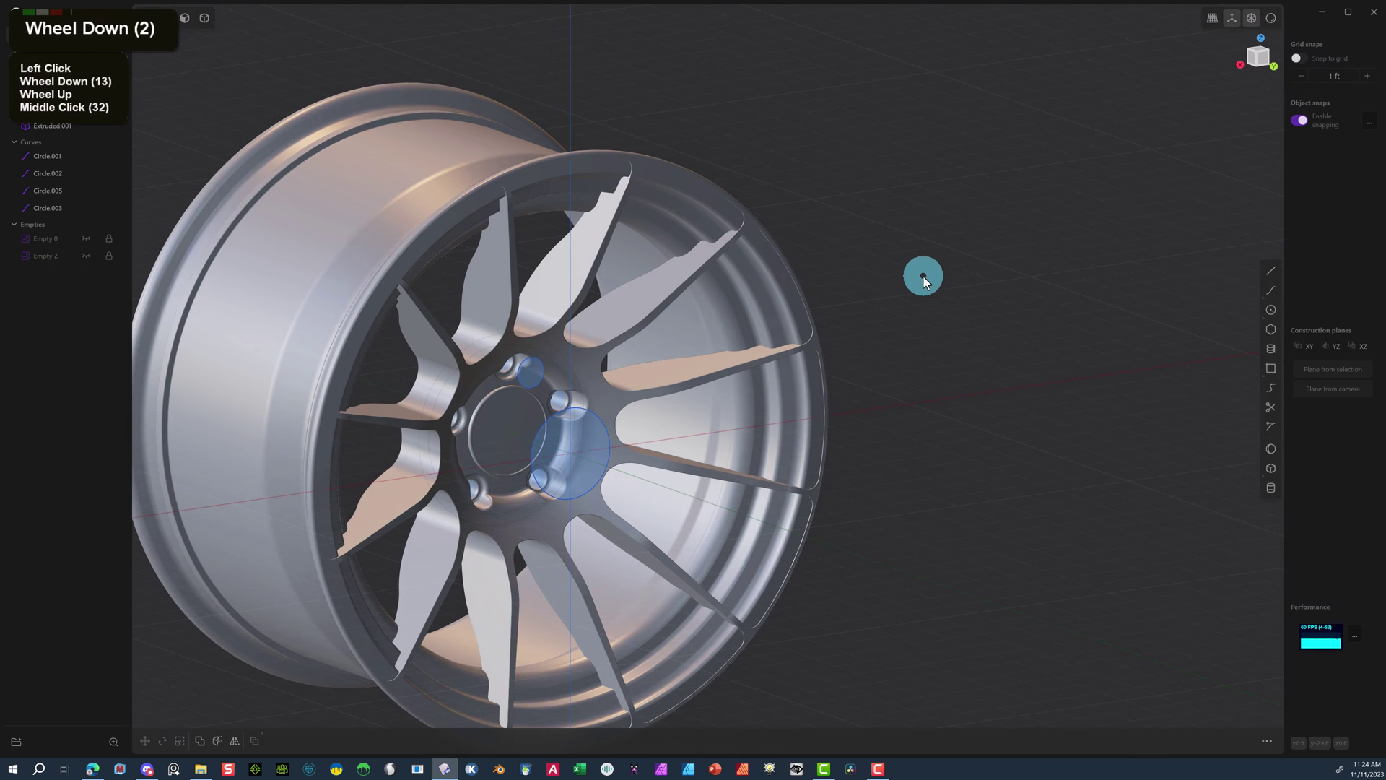
middle_click_drag(928, 274, 879, 270)
scroll(389, 289, "up", 1)
scroll(397, 288, "down", 8)
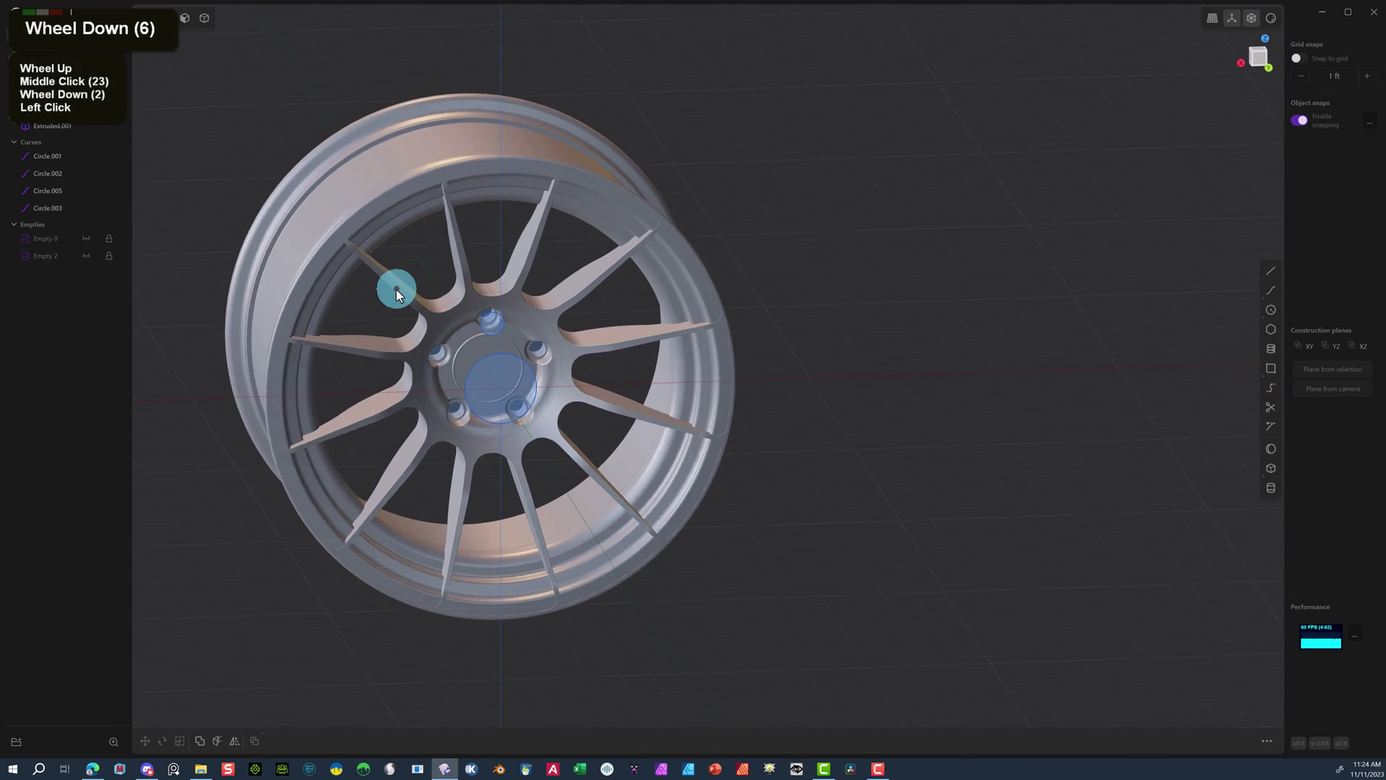
scroll(409, 287, "up", 1)
scroll(477, 276, "up", 1)
middle_click_drag(410, 288, 479, 274)
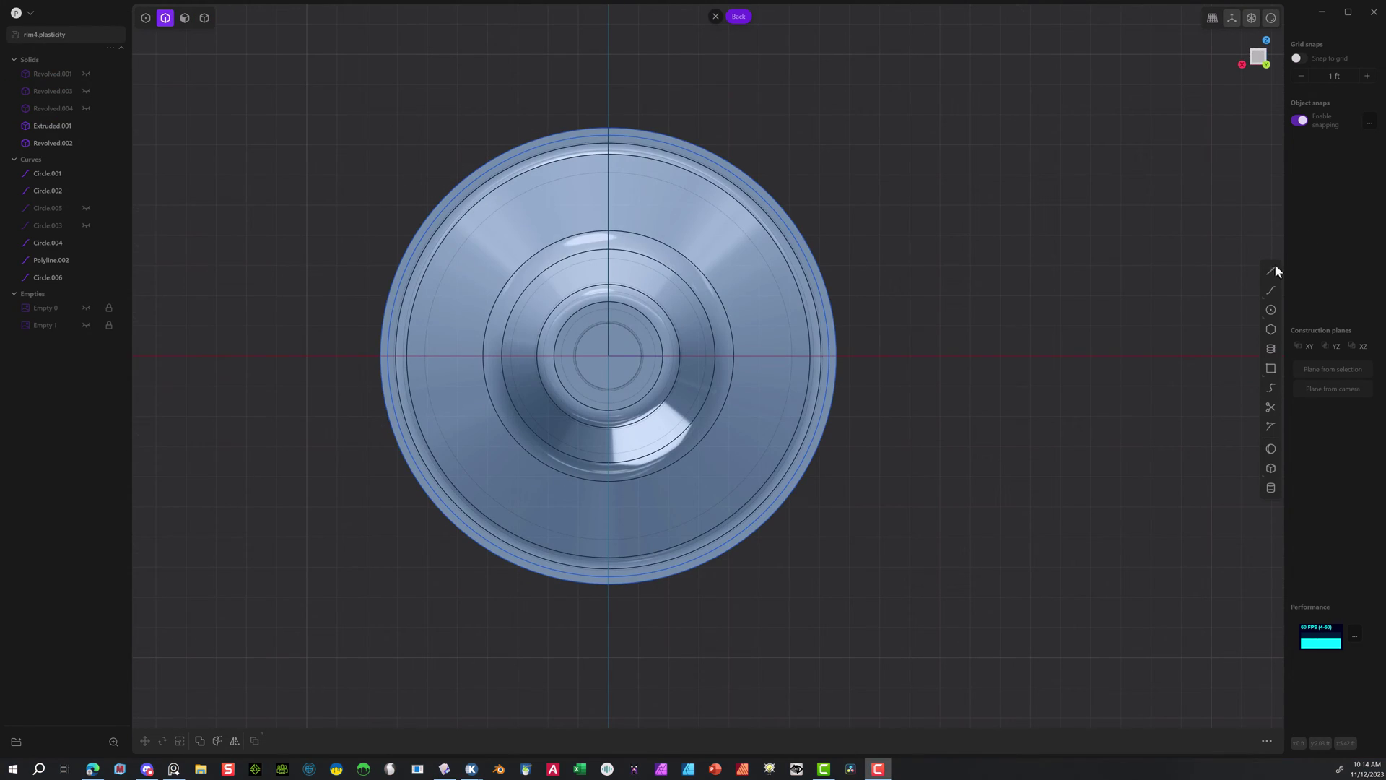
Draw a straight line from the wheel center along the X axis to well outside the disc's outer edge.
left_click(1272, 270)
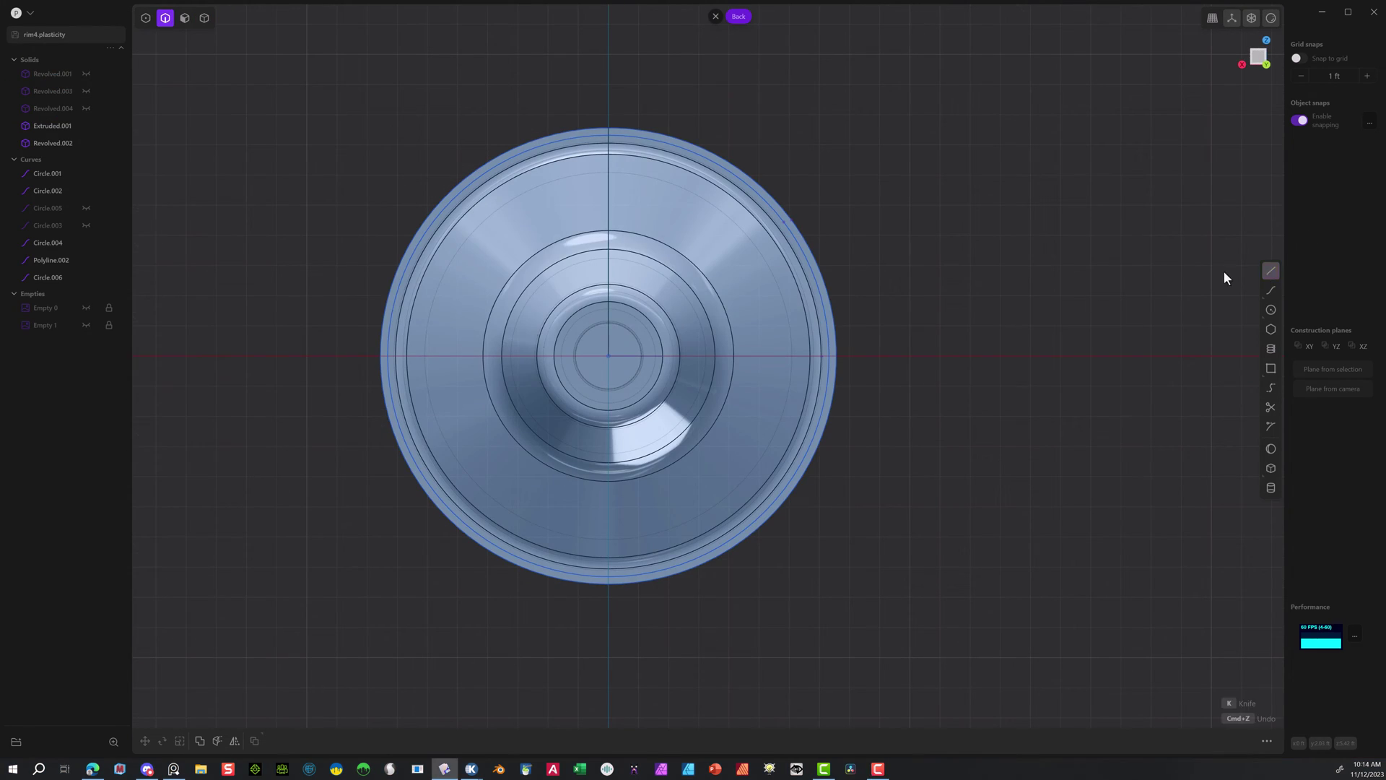
left_click(607, 356)
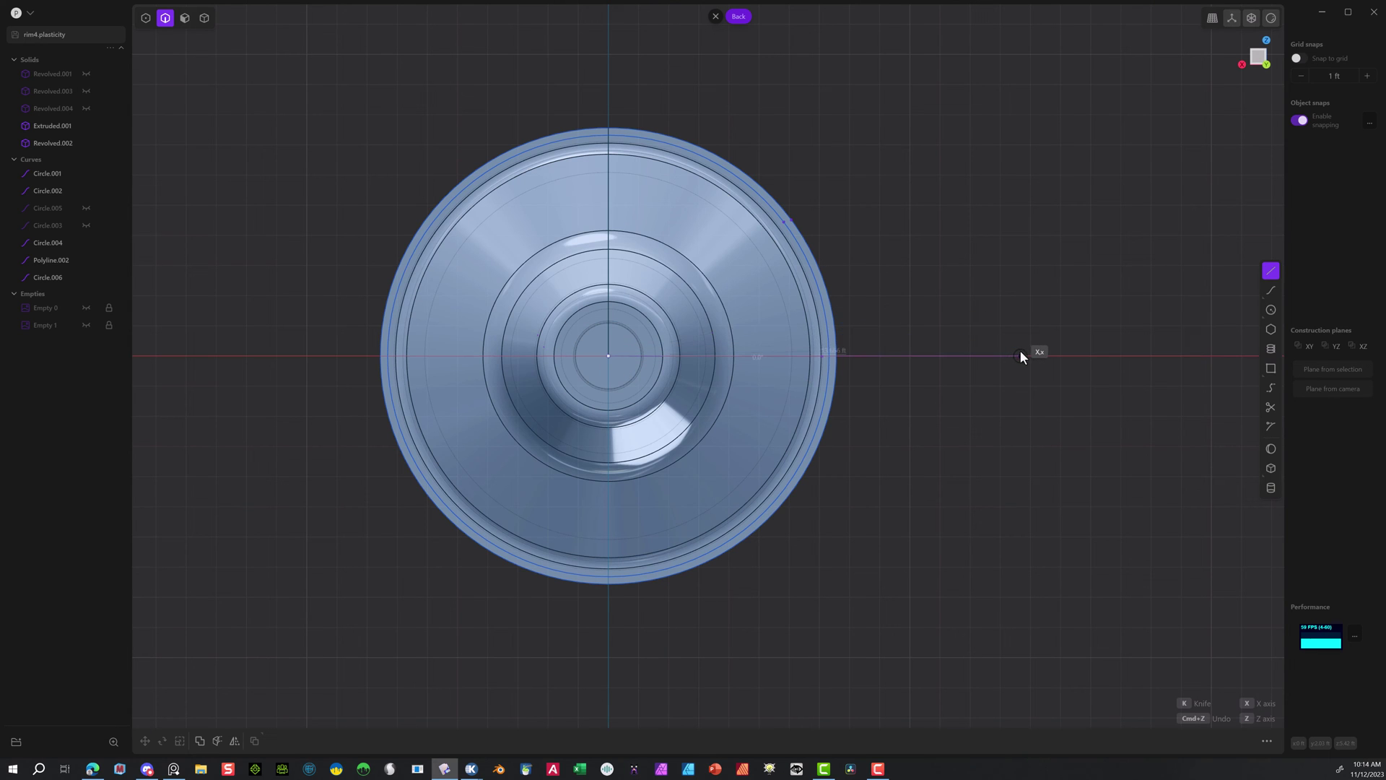
left_click(1019, 355)
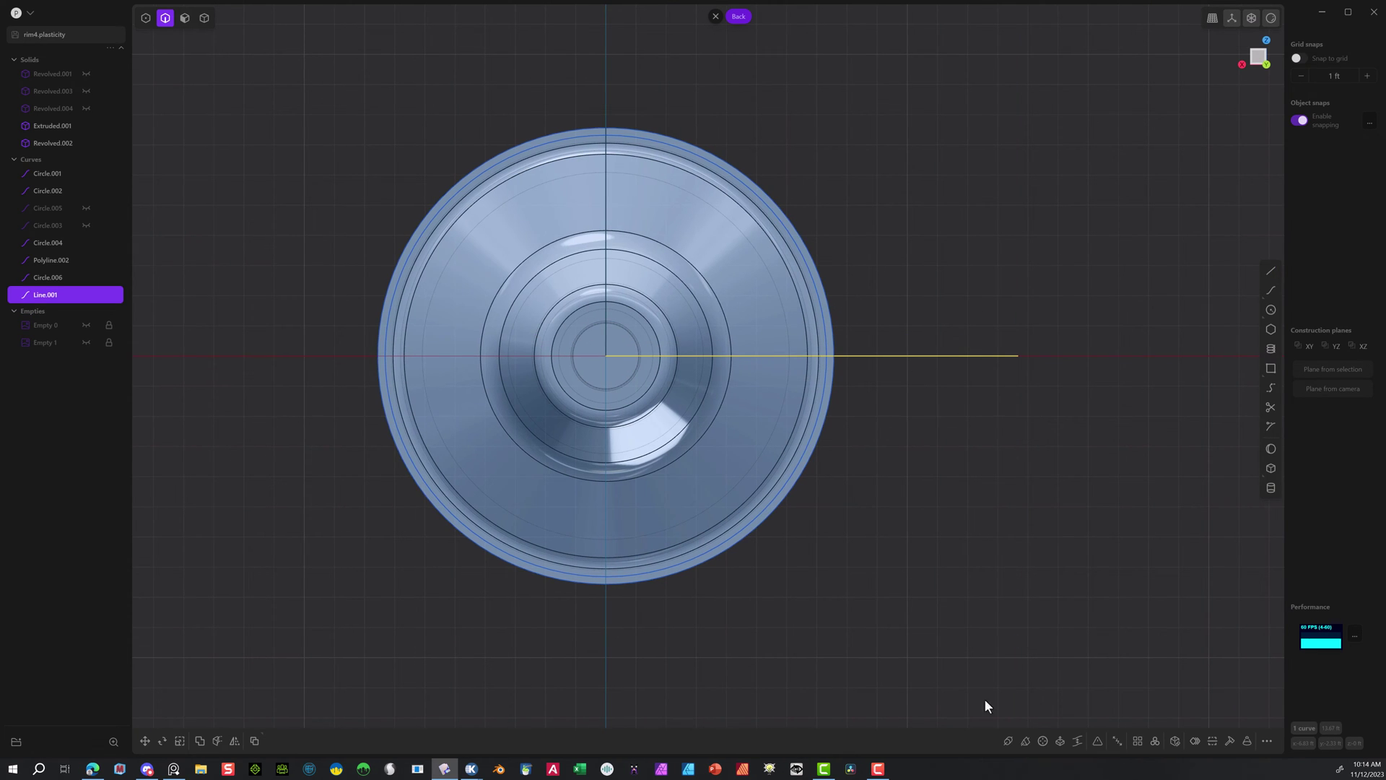
Radially array the line around the wheel center with a number of 5 over 360 degrees.
left_click(1154, 739)
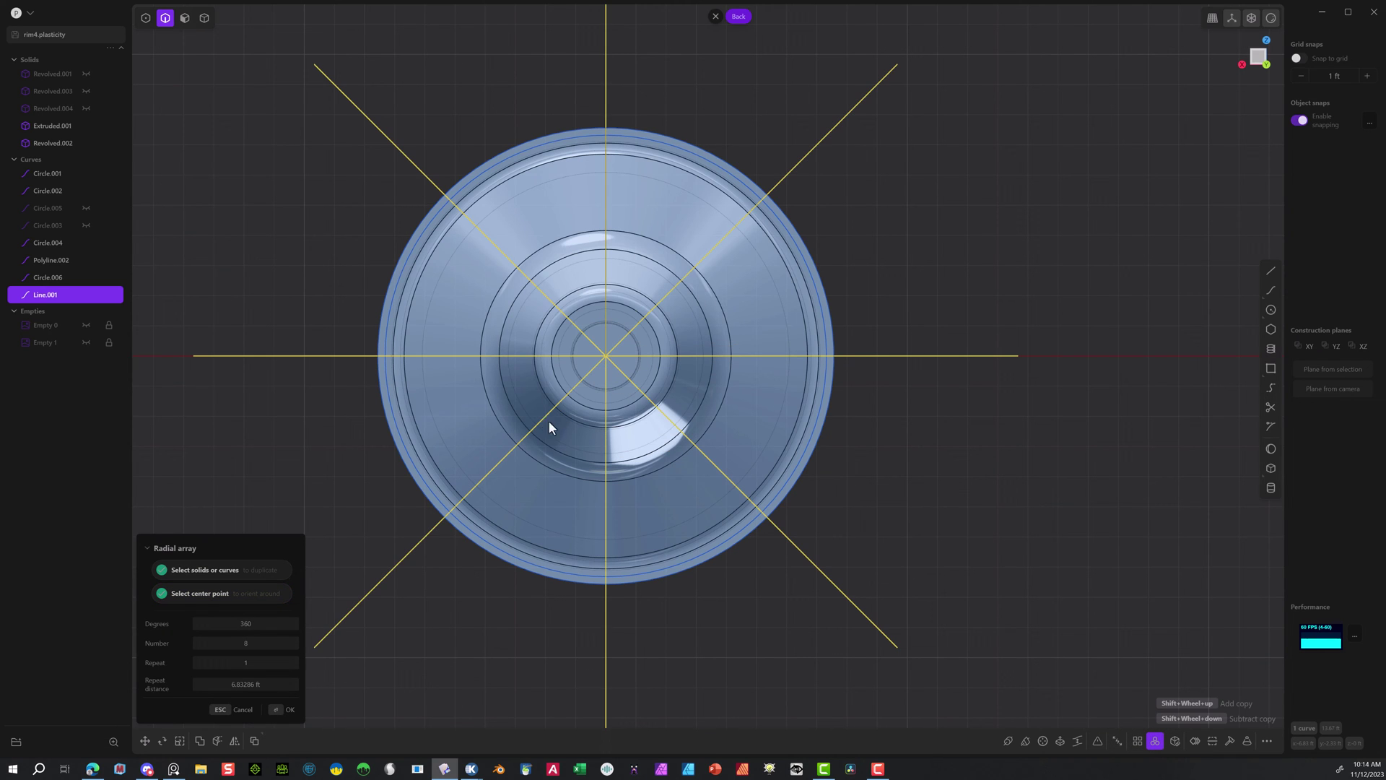
left_click_drag(260, 642, 239, 642)
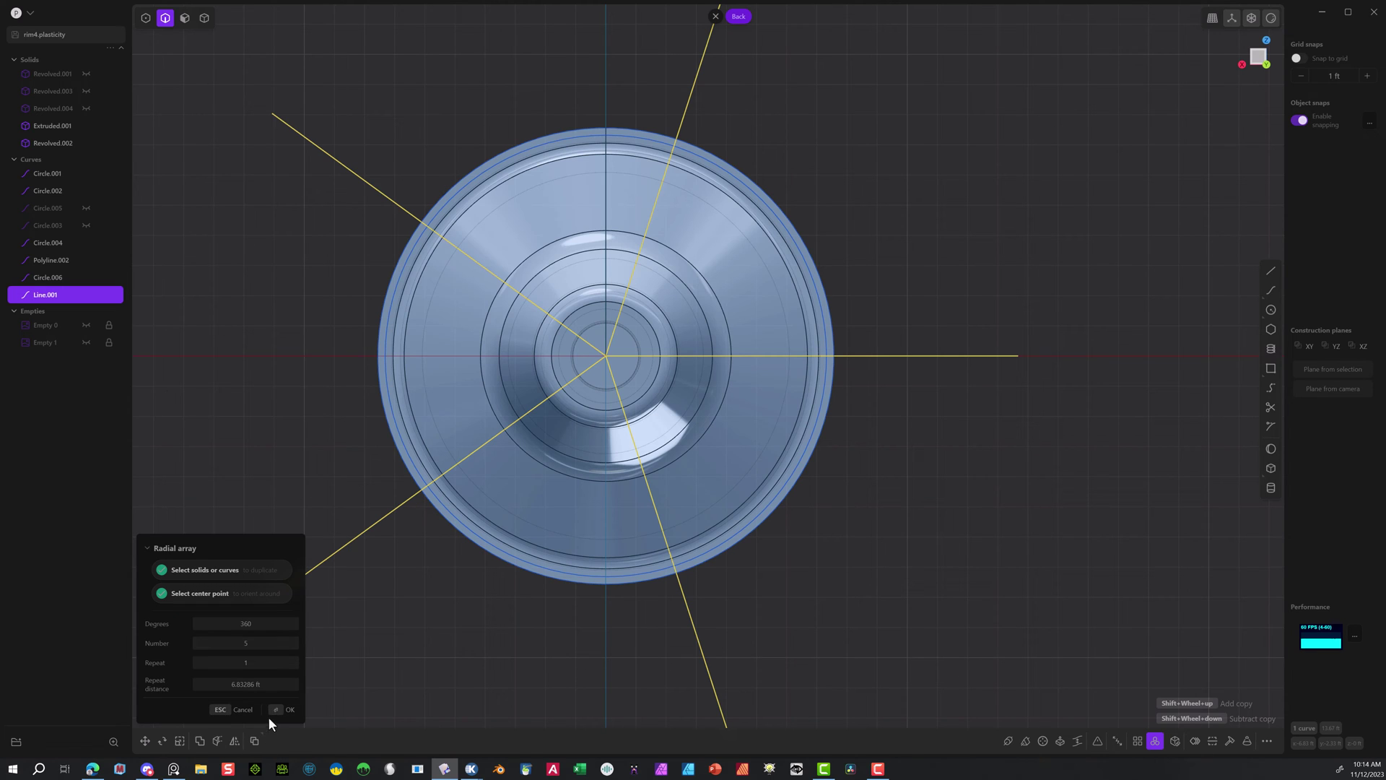
left_click(285, 710)
Rotate the five radial lines about the wheel center until one of them points straight down.
key("r")
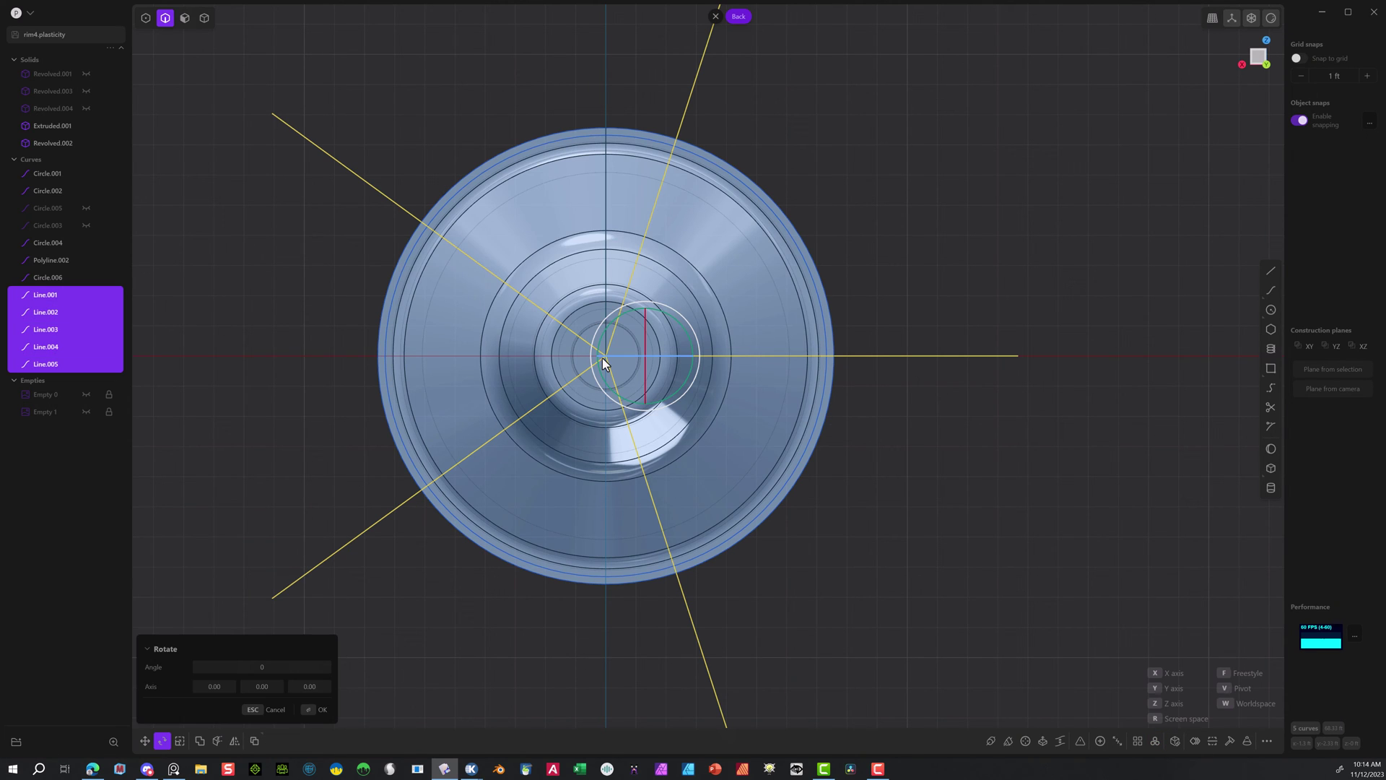
key("v")
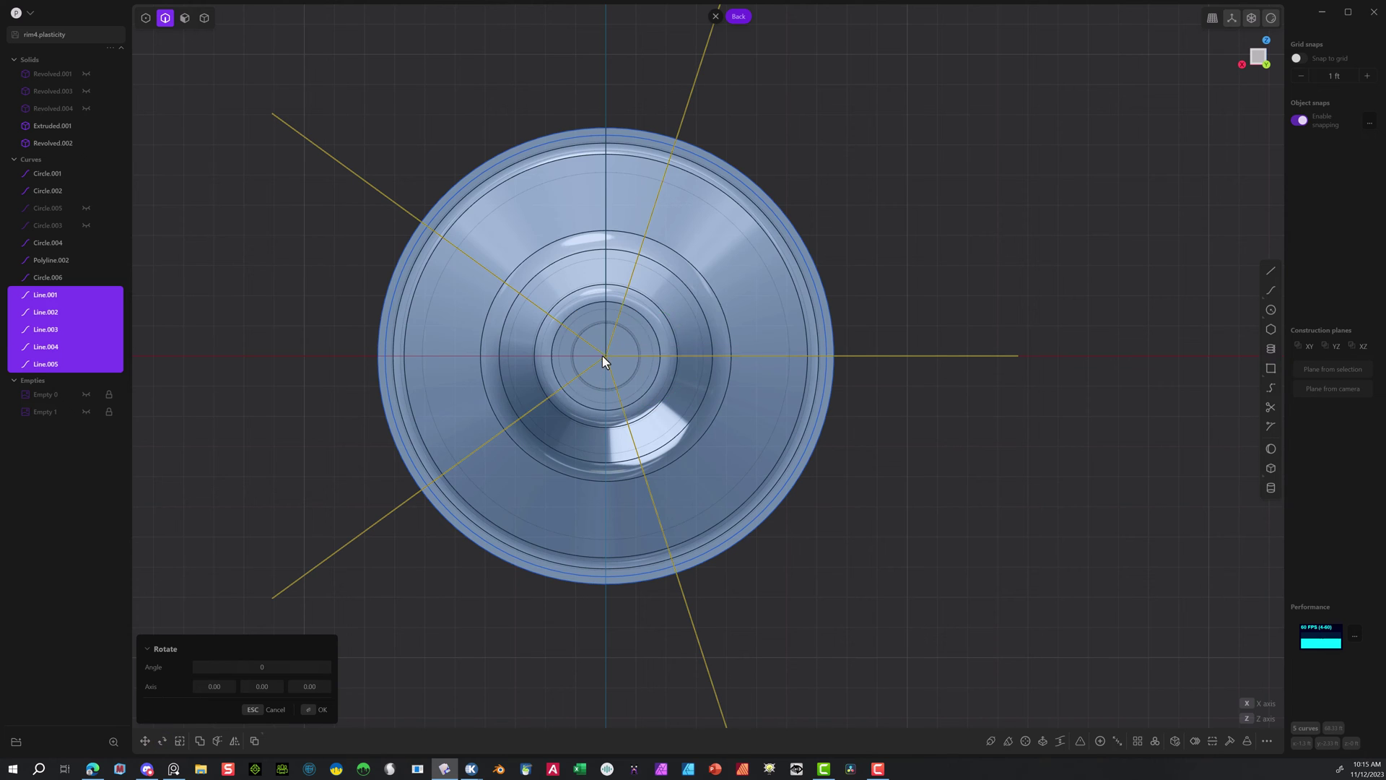
left_click(605, 354)
left_click(610, 83)
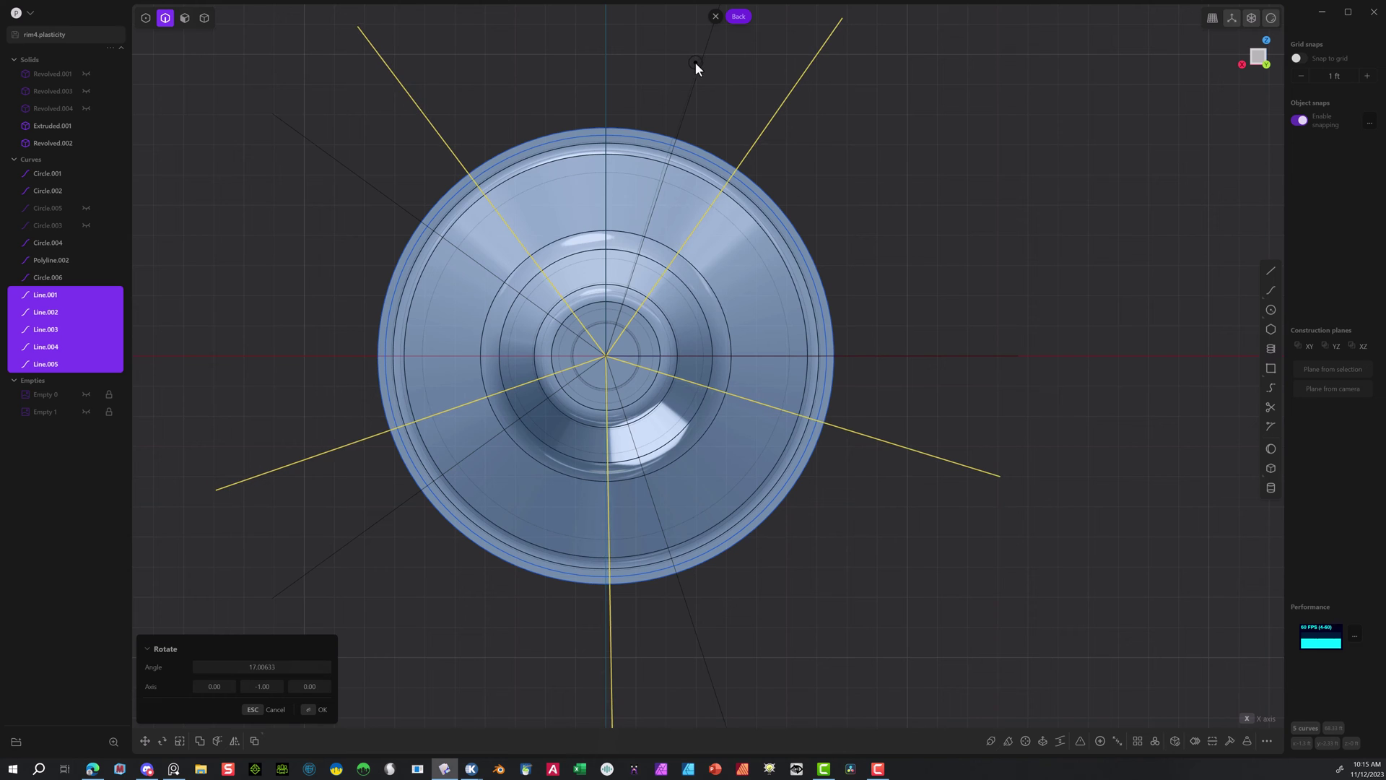
left_click(704, 62)
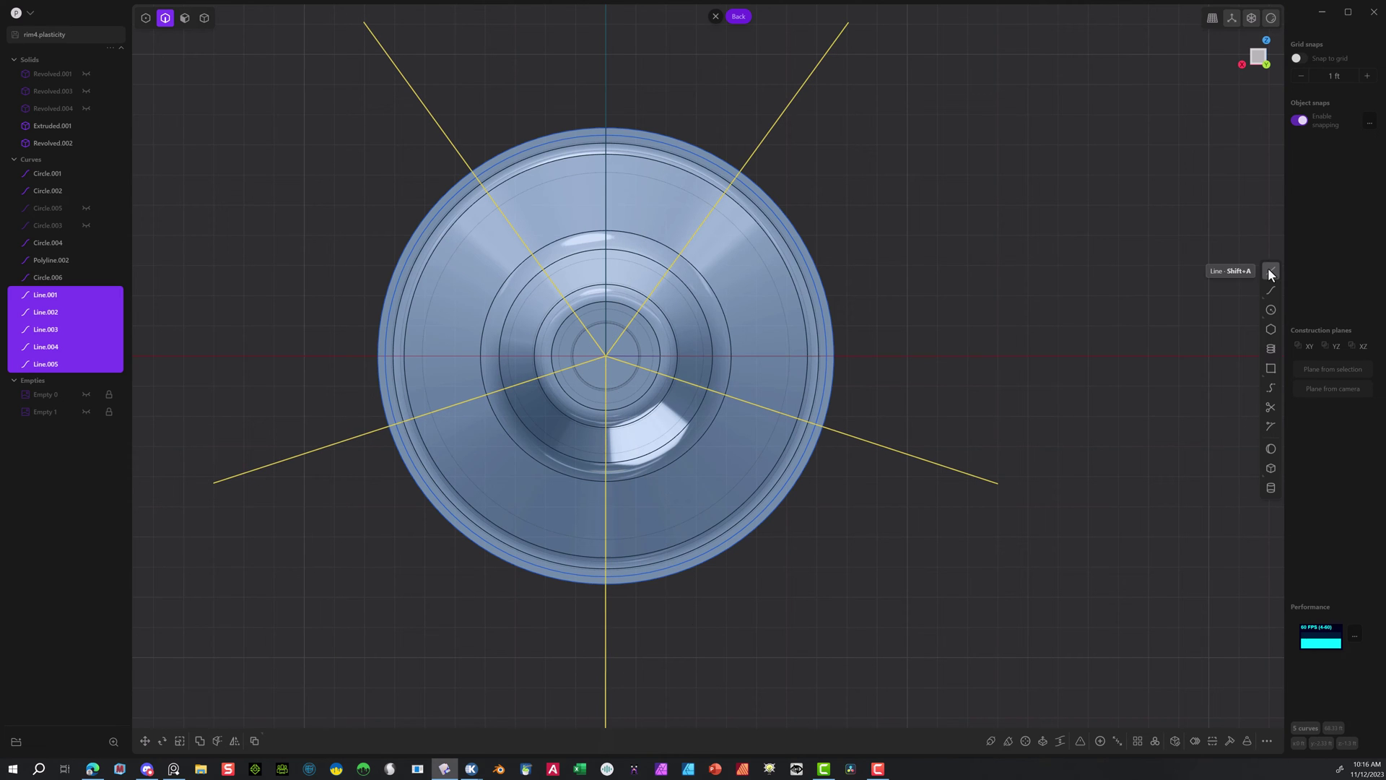
Draw a two-segment polyline from the upper-left radial line near the center, through the inner hub circle, to beyond the outer rim.
left_click(1271, 271)
scroll(612, 312, "up", 4)
scroll(610, 336, "up", 2)
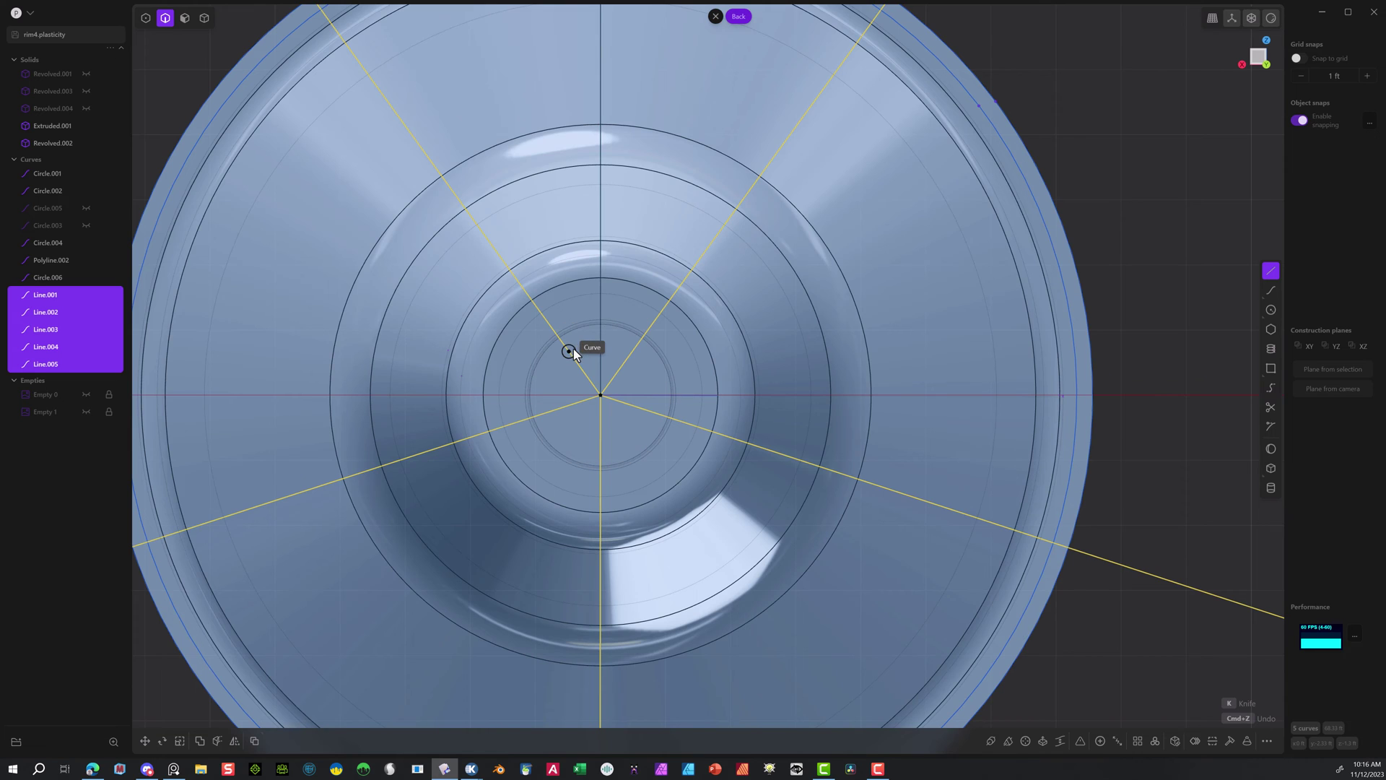
left_click(579, 362)
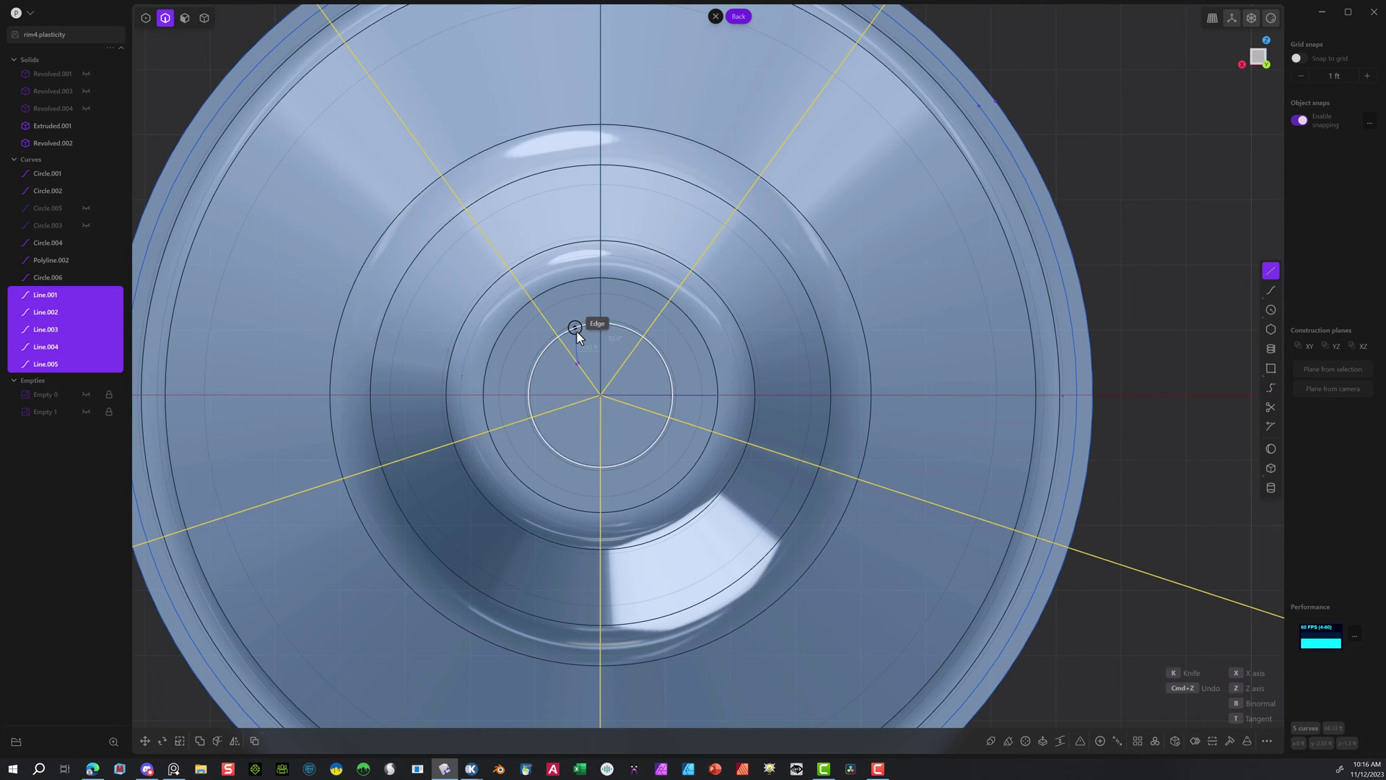
left_click(569, 280)
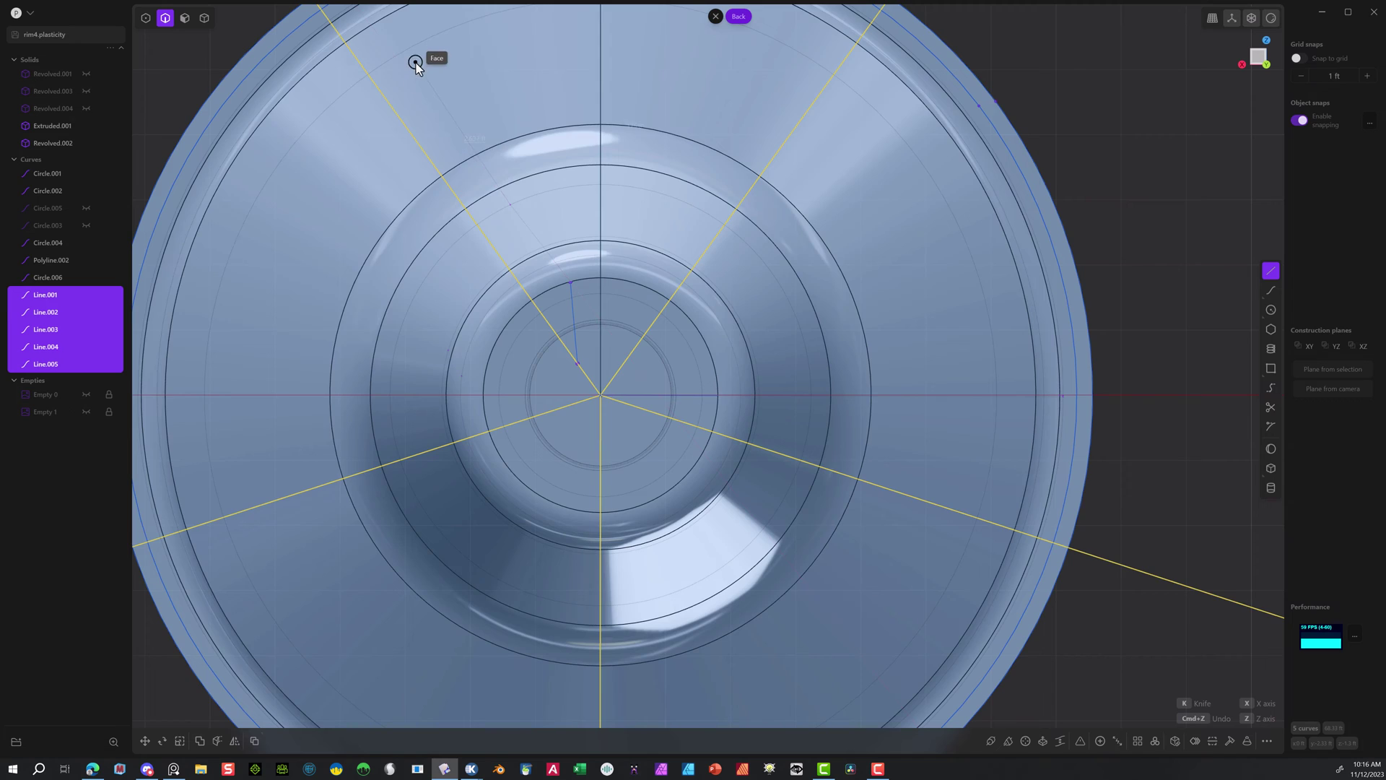
scroll(426, 69, "down", 3)
scroll(553, 111, "down", 4)
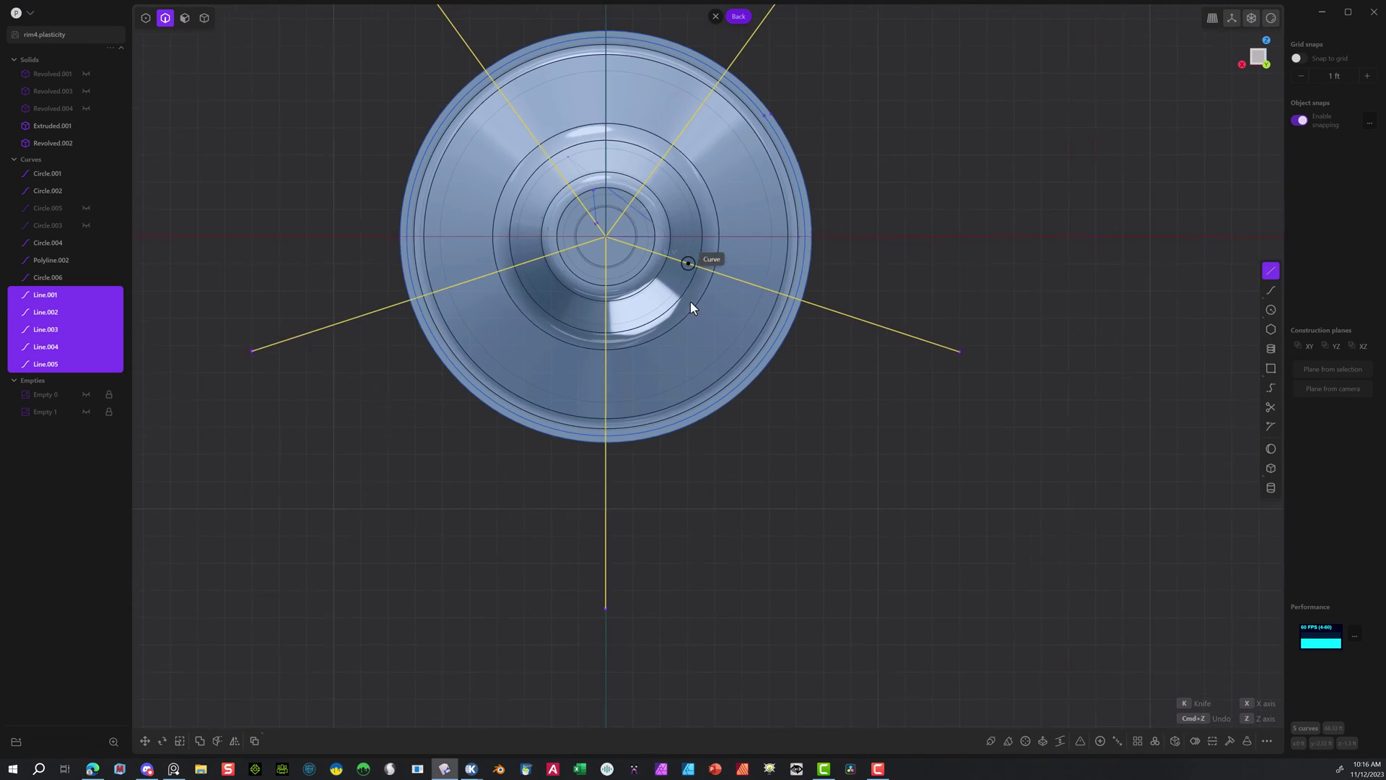
scroll(495, 80, "up", 3)
scroll(508, 23, "up", 3)
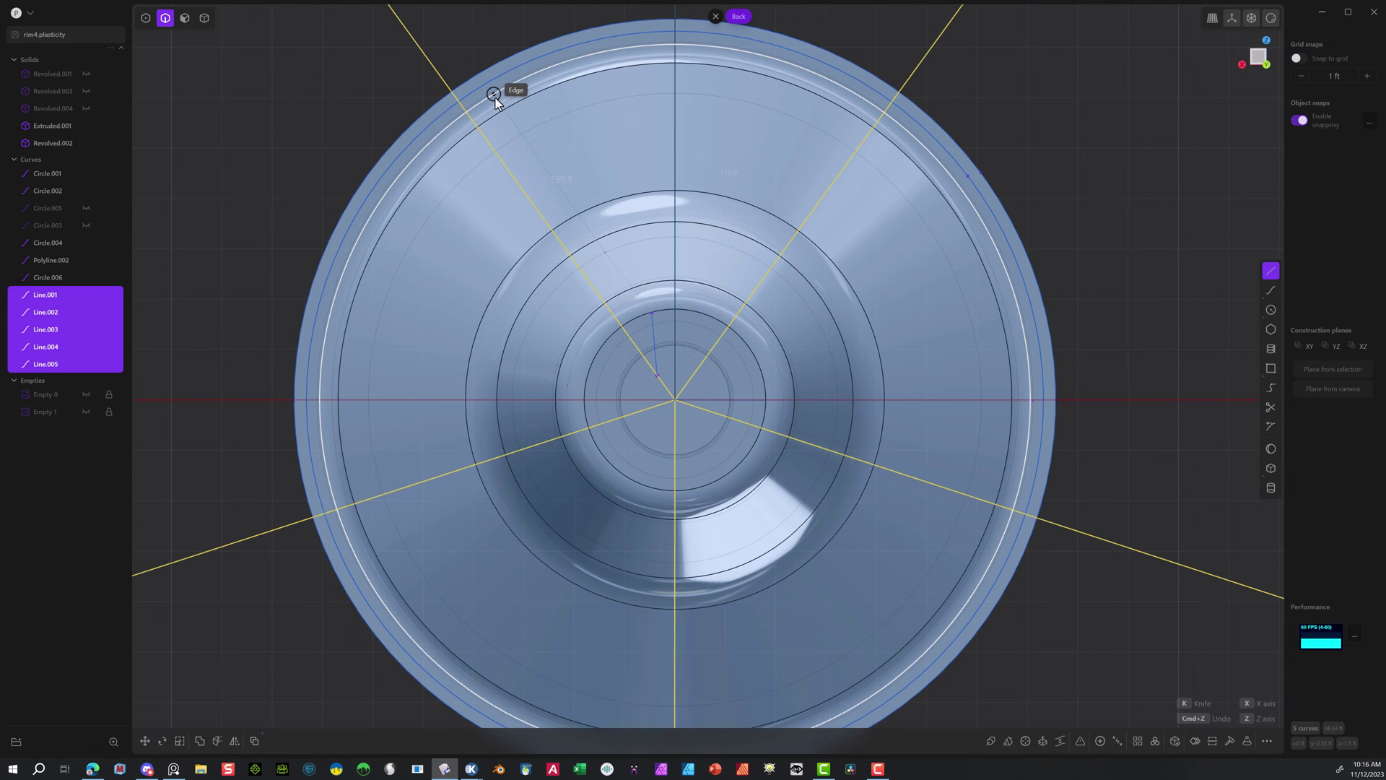
left_click(450, 33)
key("Return")
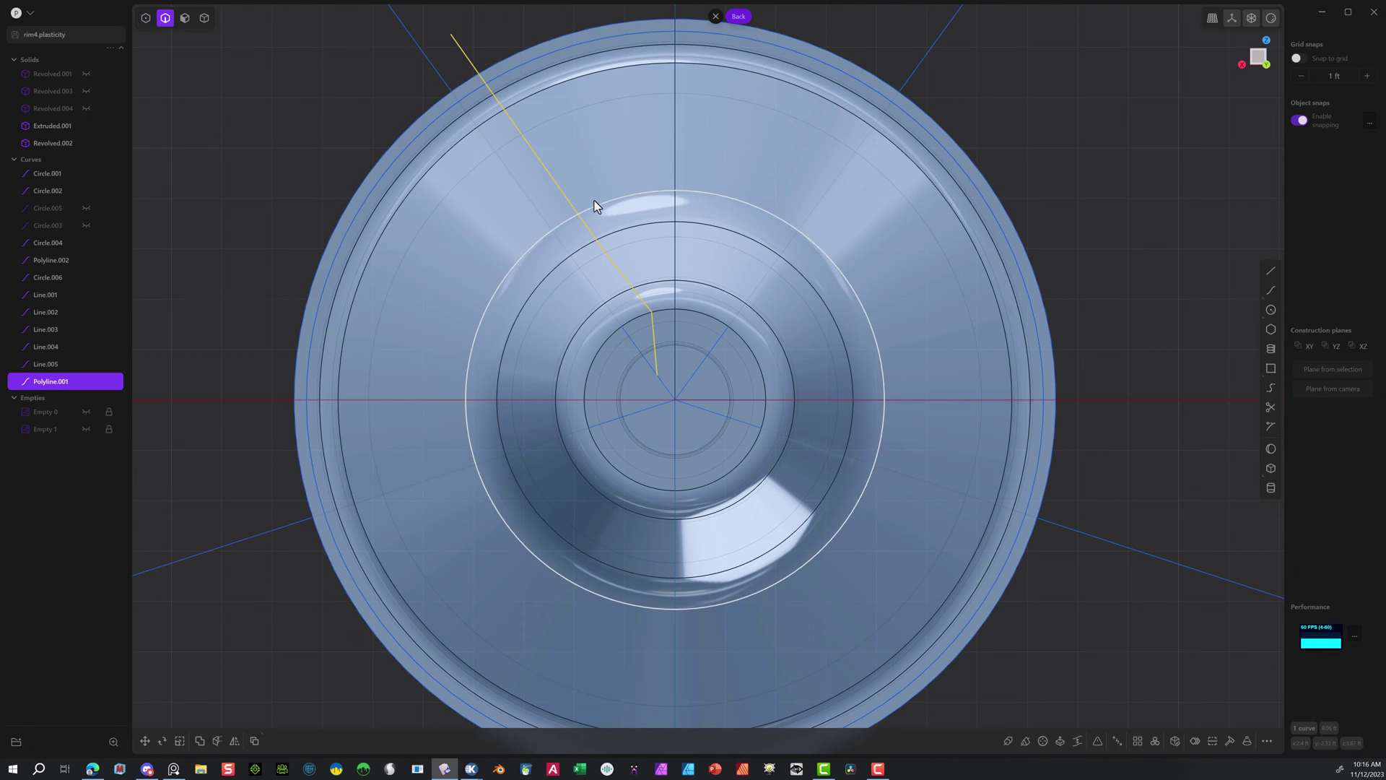
Fillet the corner vertex between the two segments of the new polyline.
left_click(145, 17)
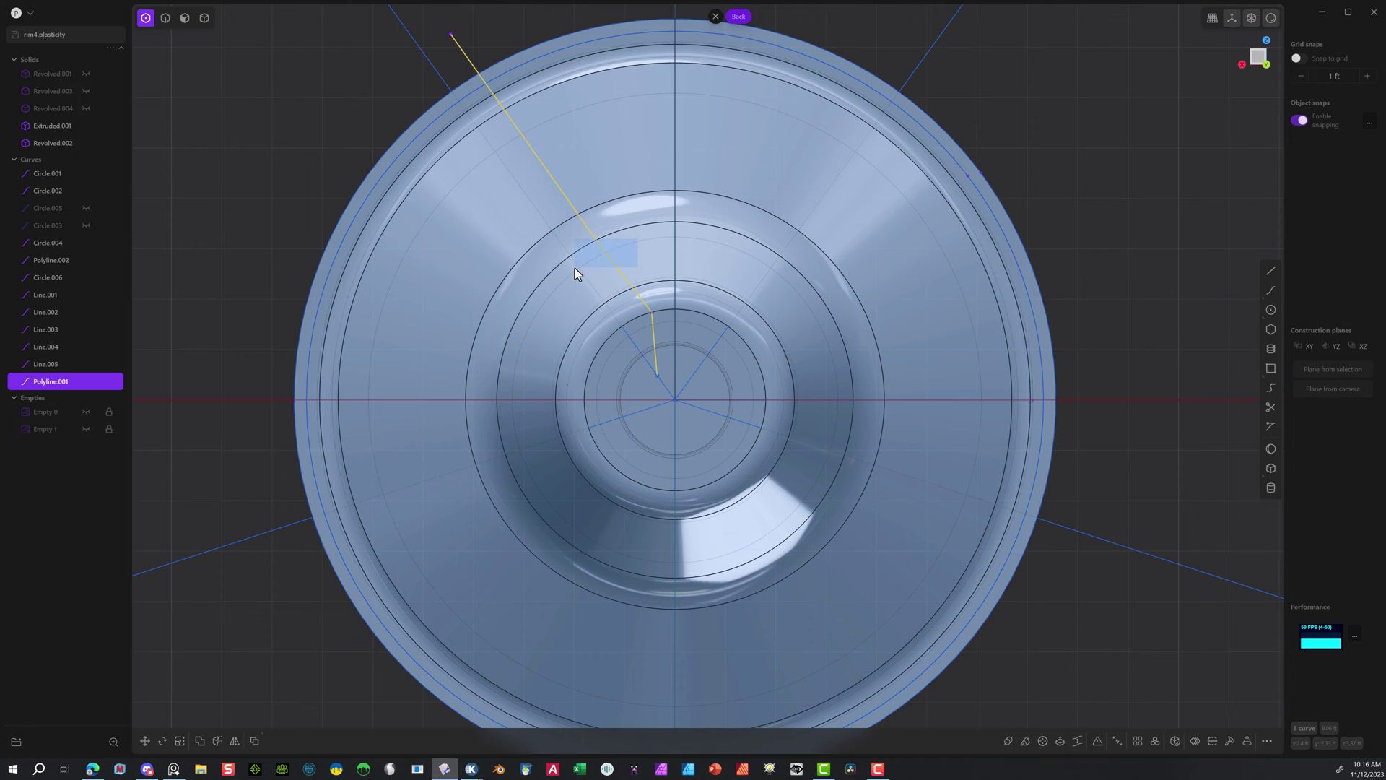
left_click_drag(638, 238, 574, 267)
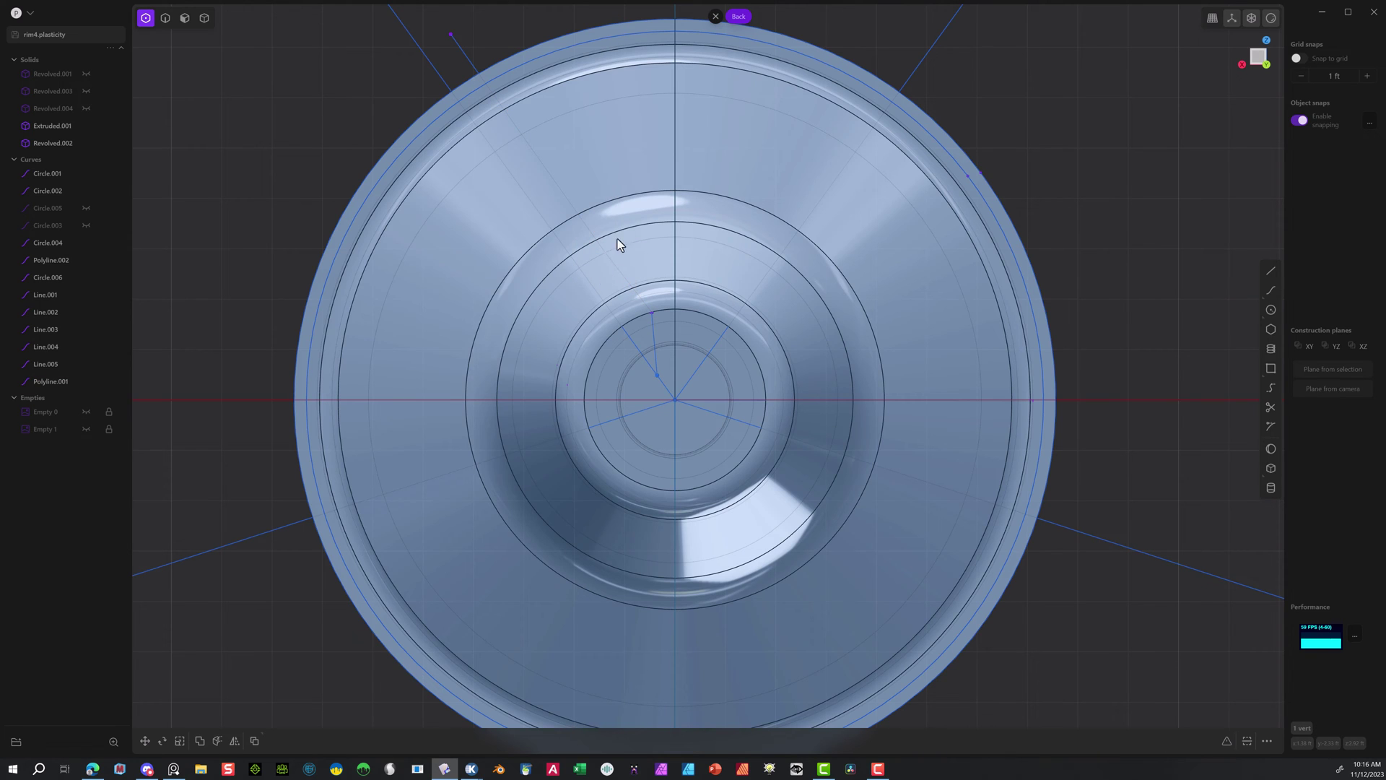
left_click(539, 140)
left_click(652, 314)
key("f")
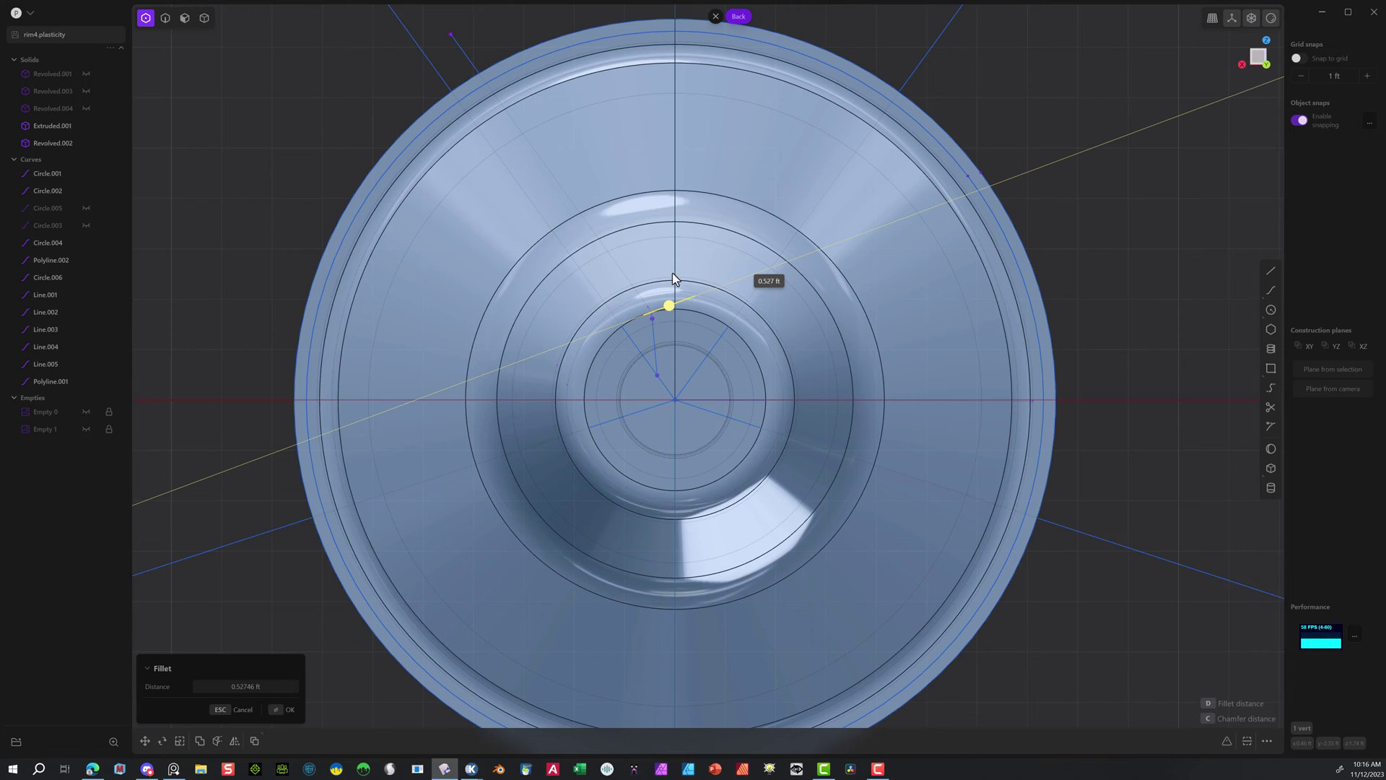
left_click(727, 279)
left_click(283, 711)
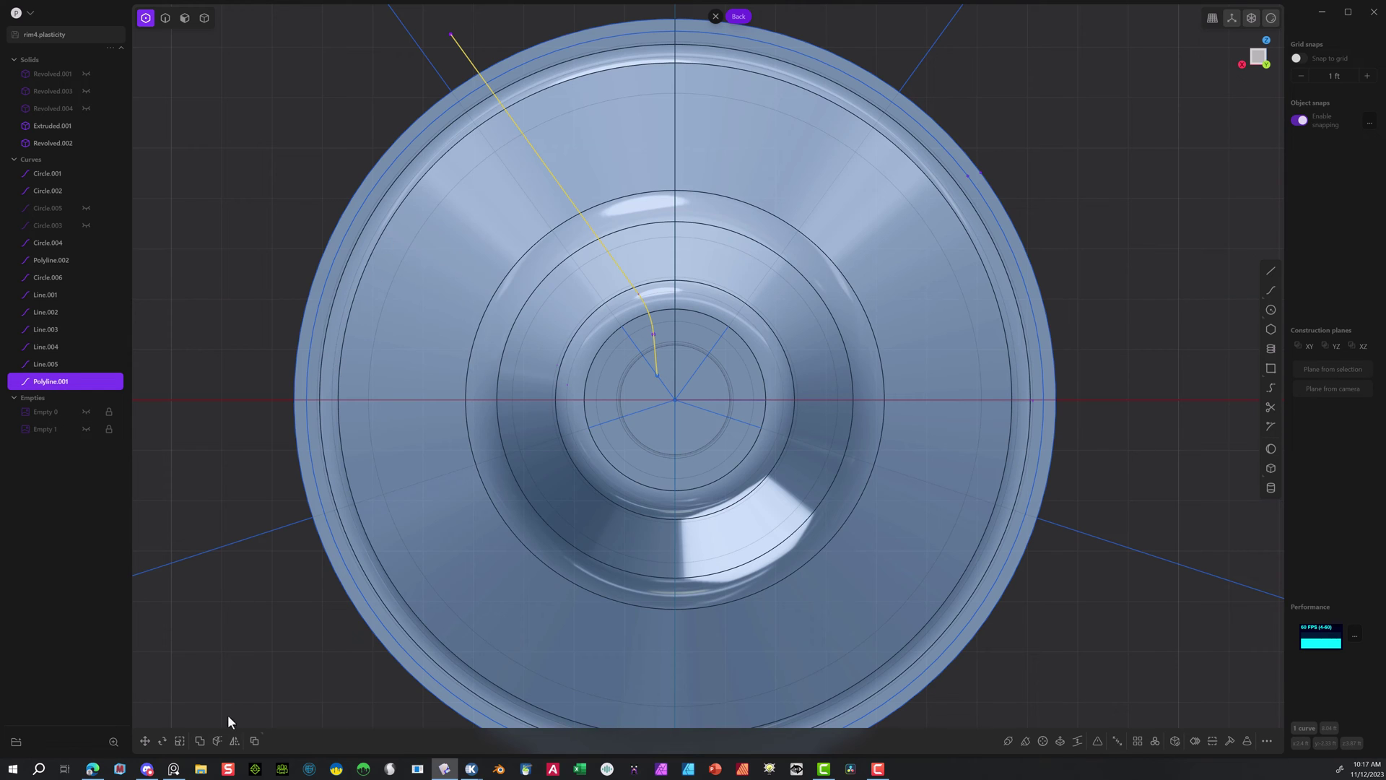
Mirror the filleted polyline across the wheel's vertical center plane.
left_click(231, 744)
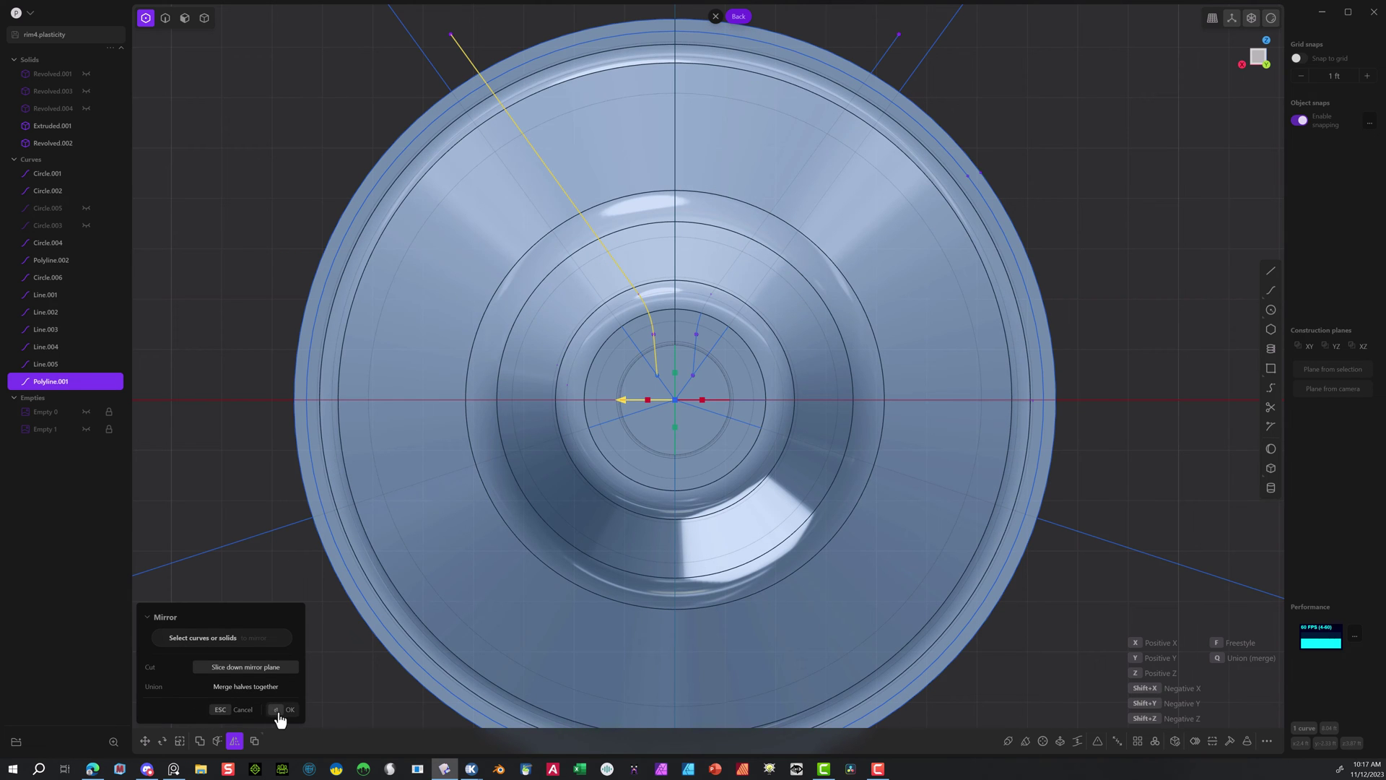
left_click(283, 709)
left_click(204, 225)
Connect the outer ends of the two mirrored curves with a peaked polyline through a point on the vertical axis above the rim.
key("shift+a")
scroll(885, 172, "down", 4)
middle_click_drag(1027, 201, 1020, 430, "shift")
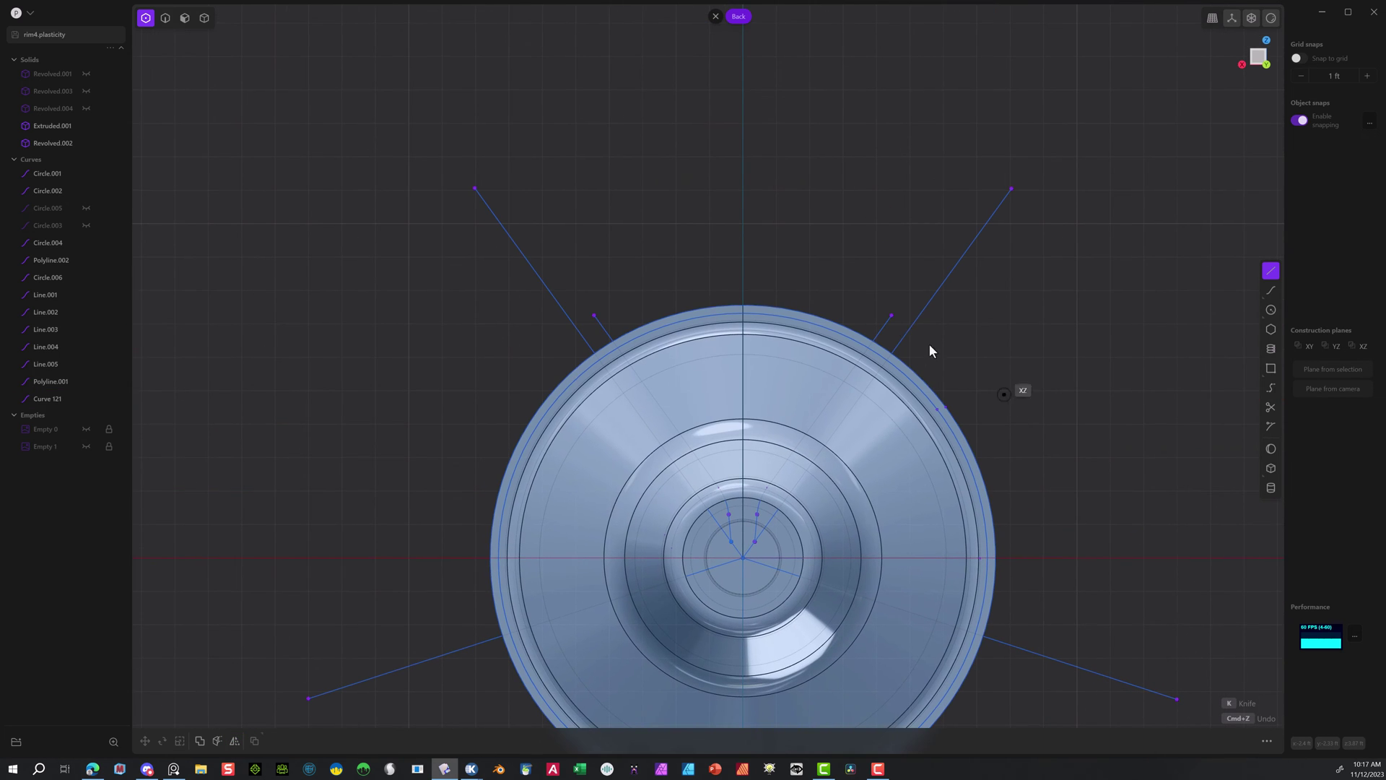
left_click(586, 316)
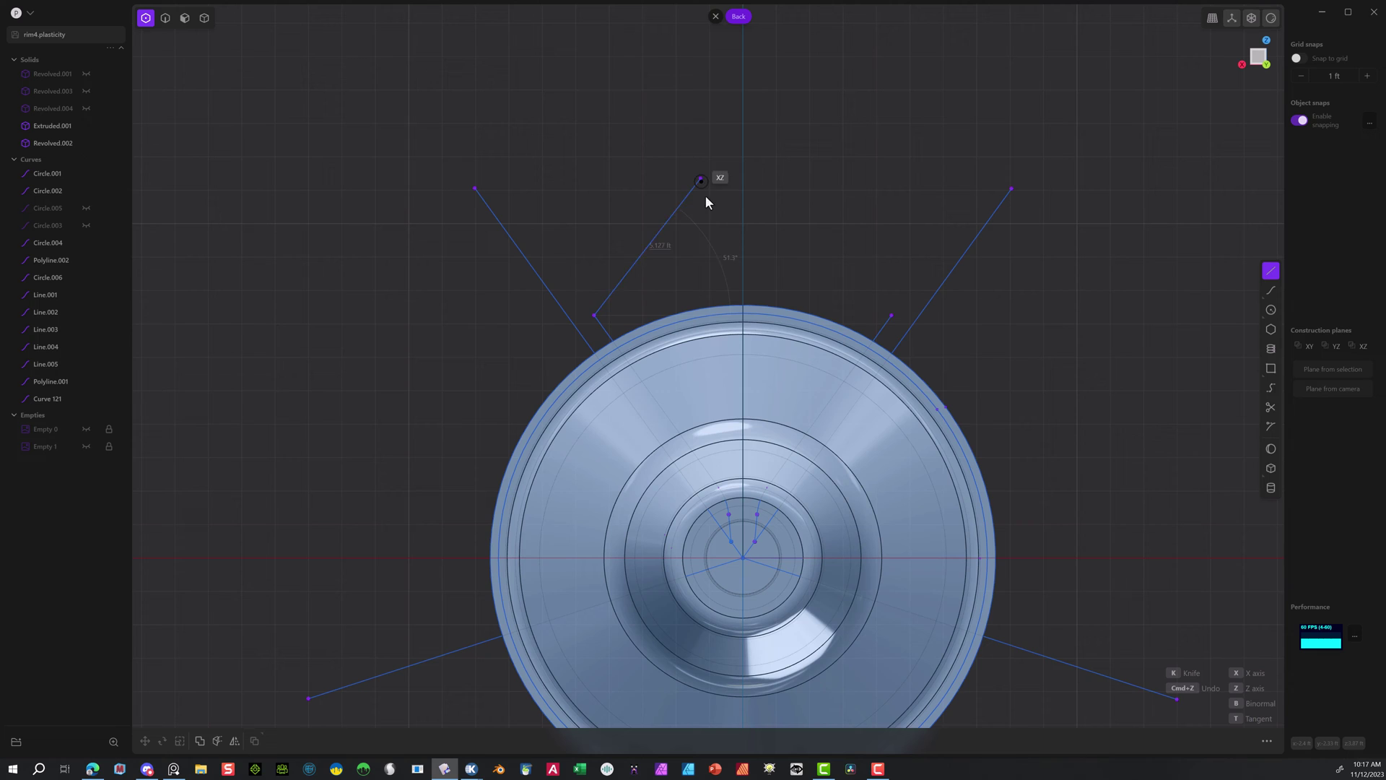
left_click(740, 267)
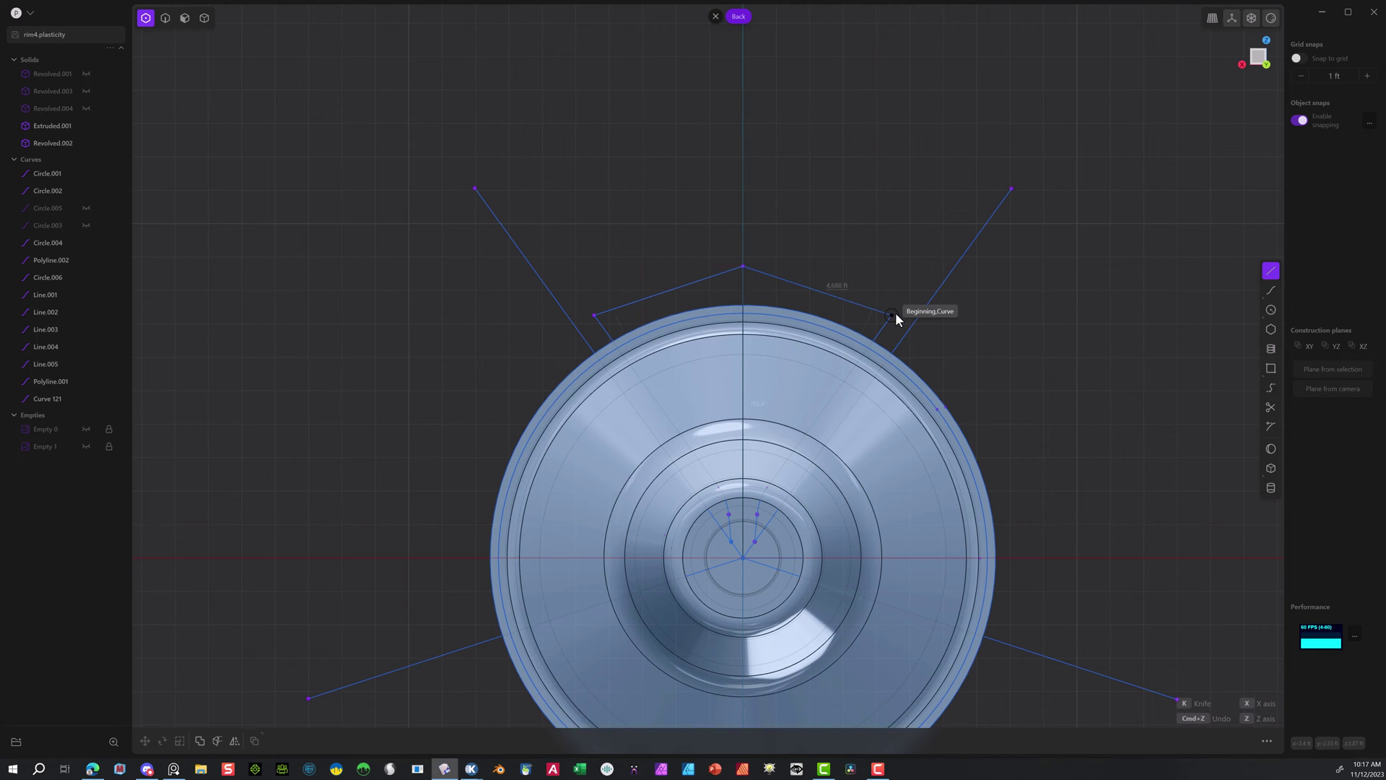
left_click(892, 314)
key("Return")
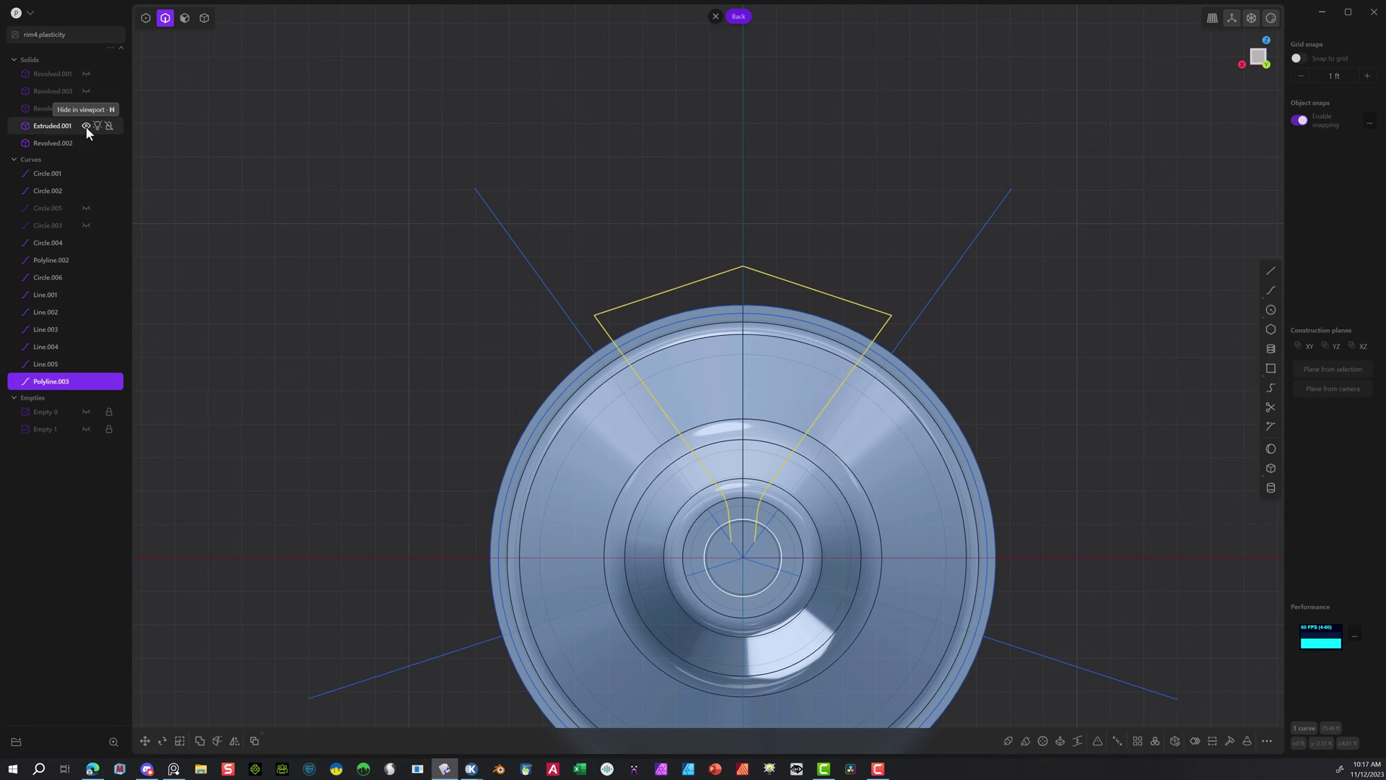
Hide the remaining visible solids so that only the sketch curves stay displayed.
left_click(86, 143)
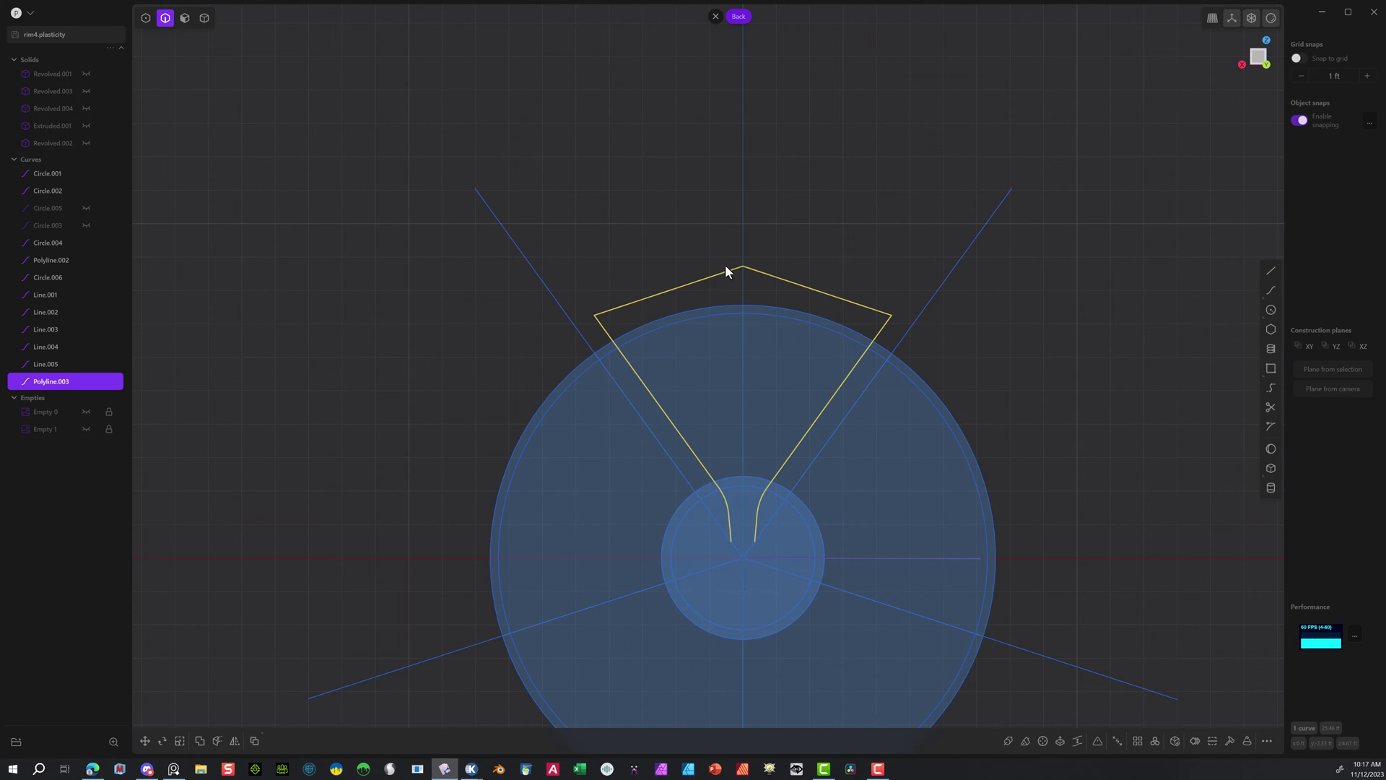
Connect the two inner endpoints of the spoke-opening profile with a line in the back view.
left_click(1271, 271)
left_click(731, 540)
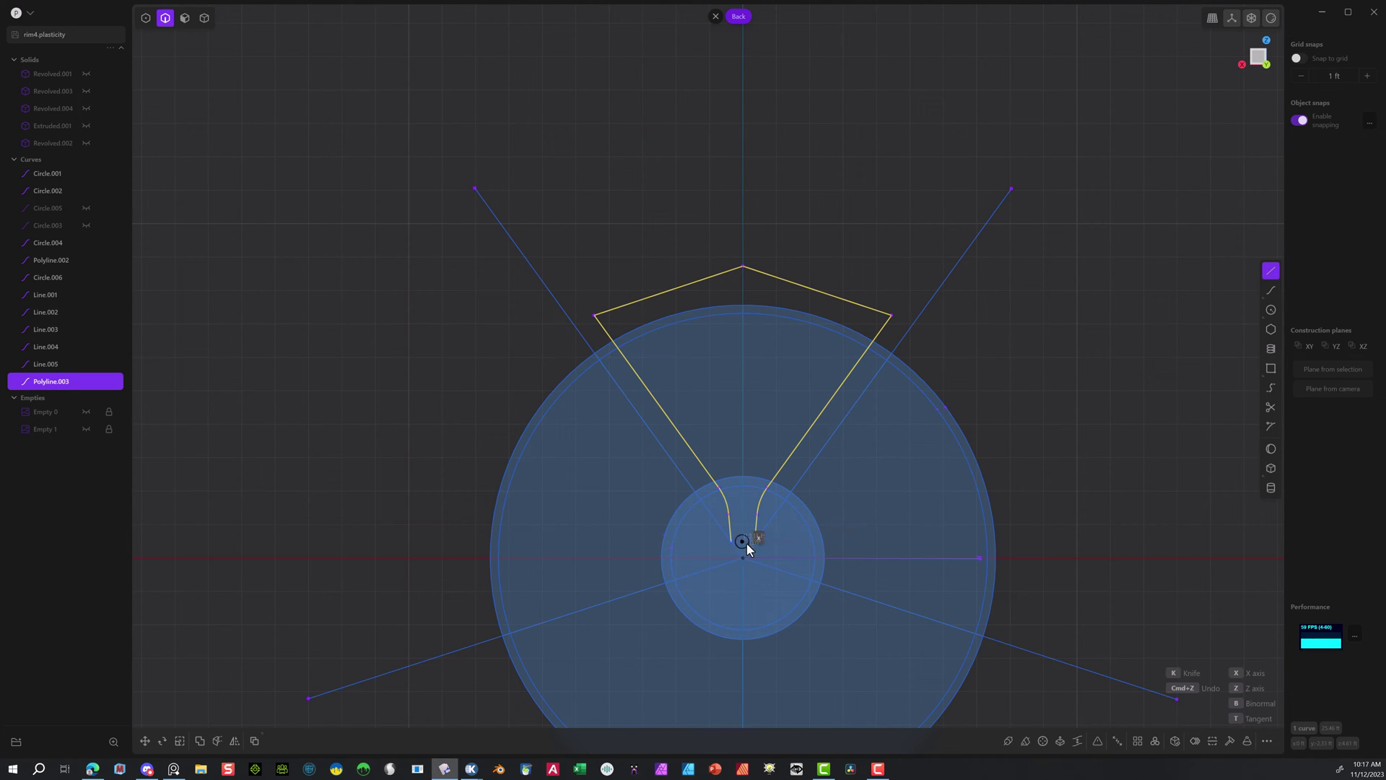
left_click(751, 543)
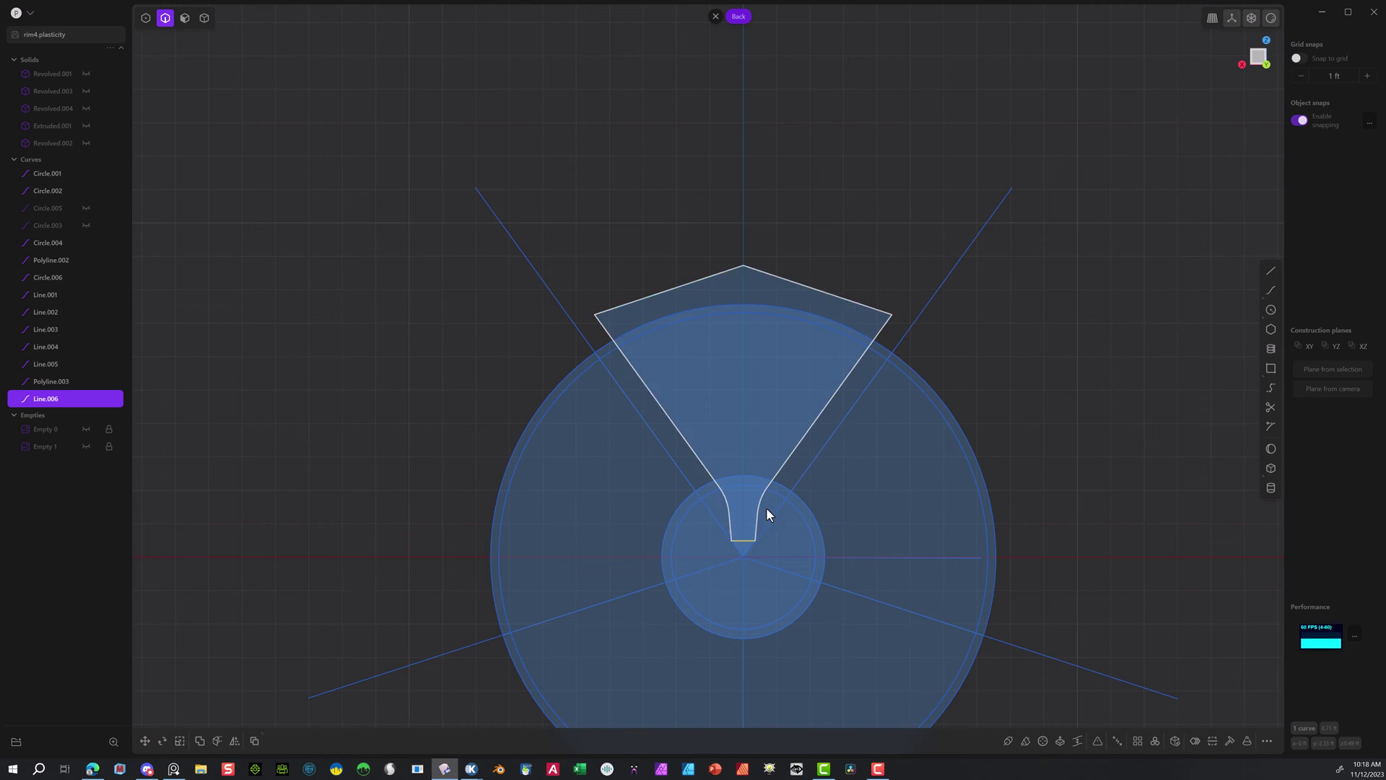
Try to join the short closing line with the spoke-opening polyline, and delete that line.
left_click(788, 453)
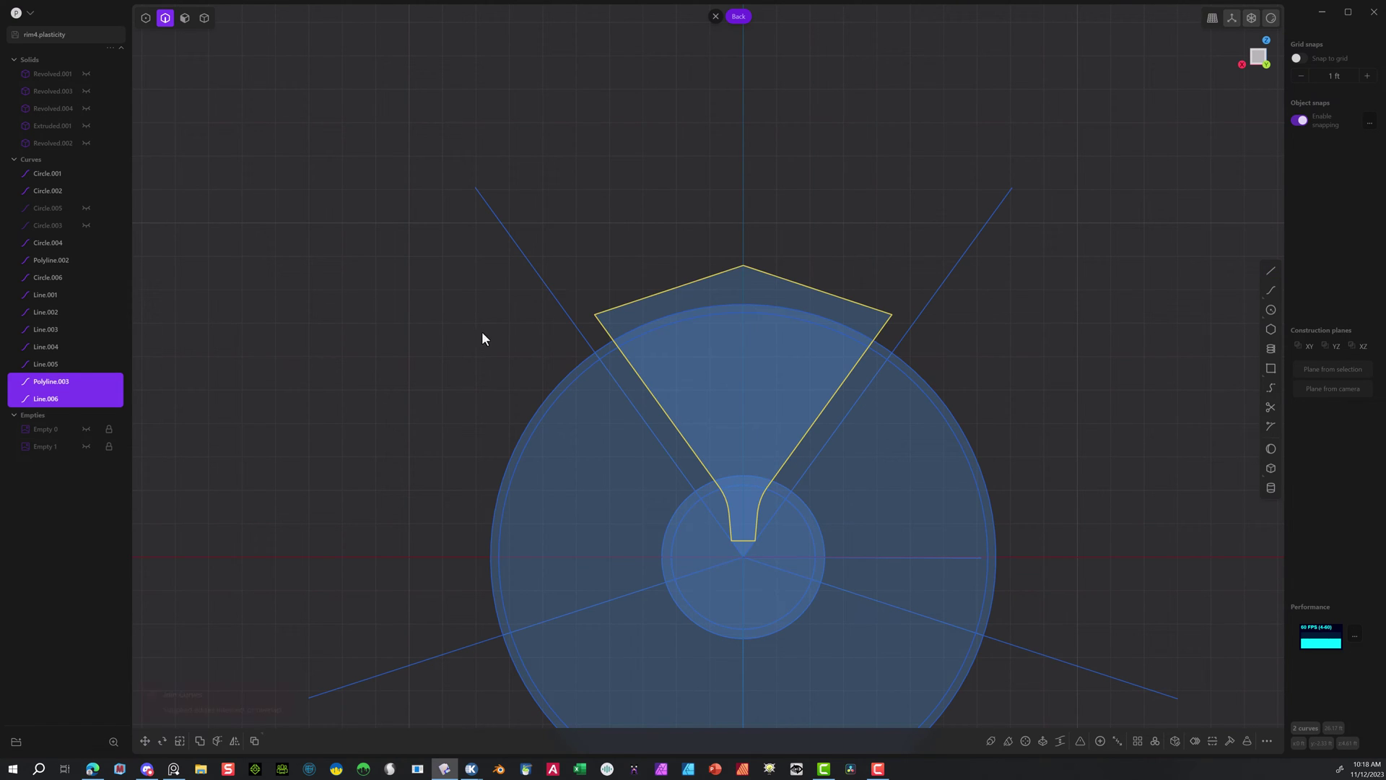
key("j")
key("Escape")
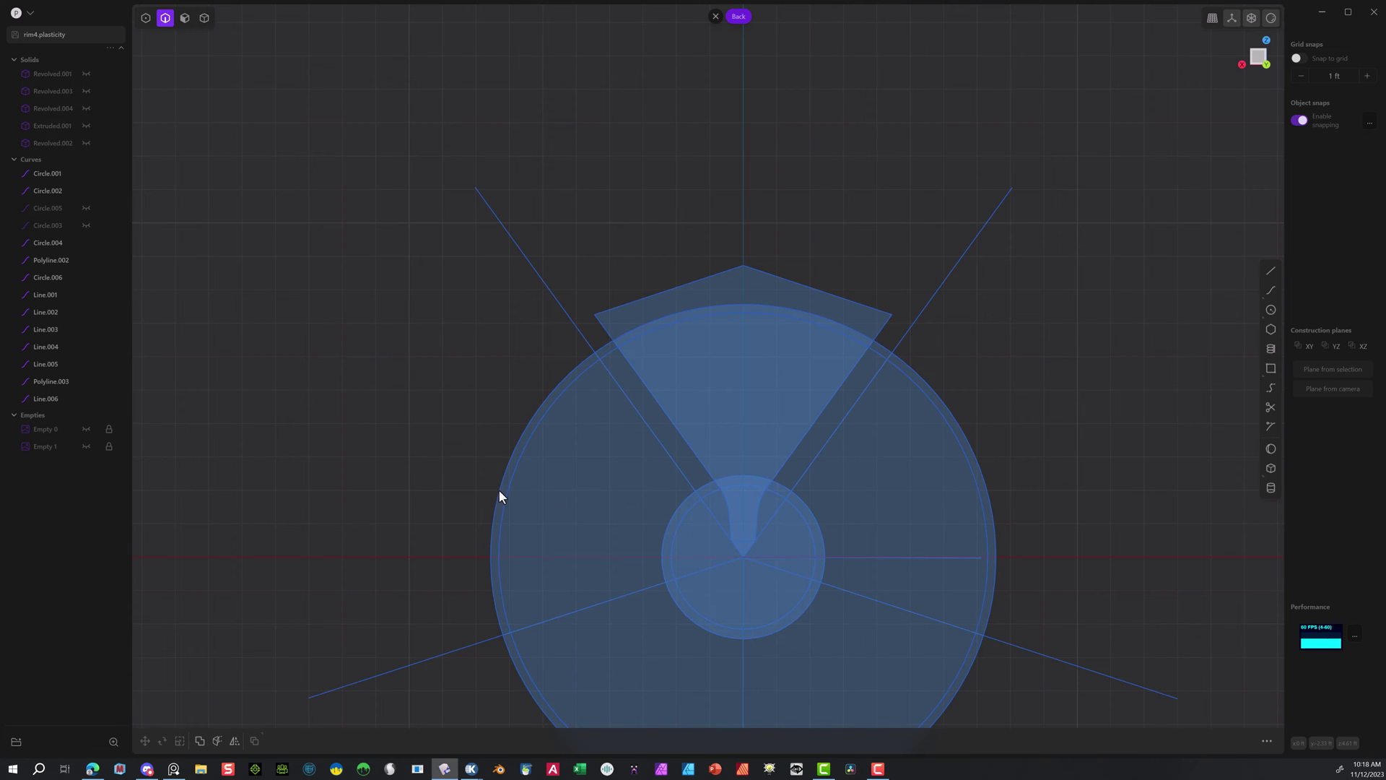
left_click(745, 542)
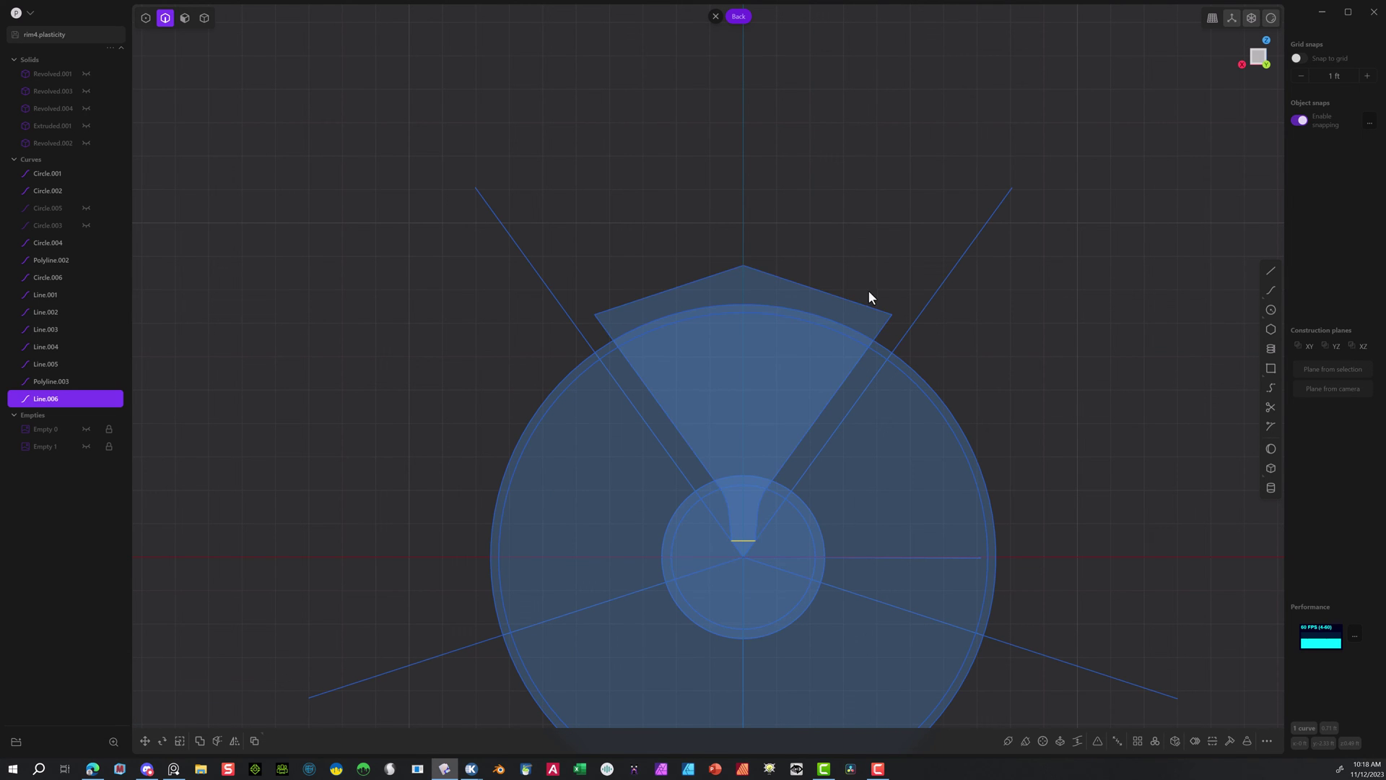
key("Delete")
Close the open inner end of the spoke profile with a line snapped to both curve endpoints, working in an angled view.
mouse_move(831, 323)
middle_mouse_down()
mouse_move(842, 387)
mouse_move(944, 402)
mouse_move(575, 560)
mouse_move(653, 529)
mouse_move(729, 468)
middle_mouse_up()
scroll(727, 460, "up", 5)
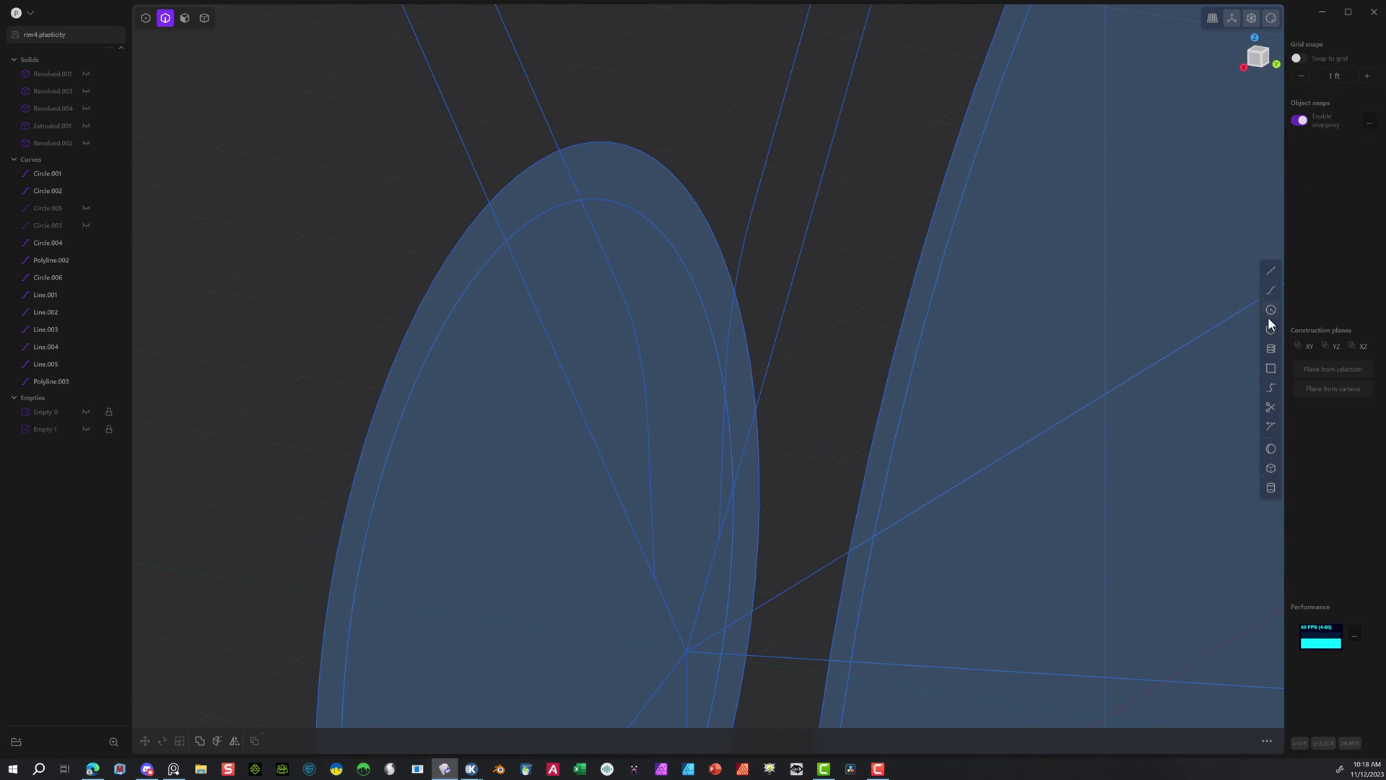
left_click(1271, 270)
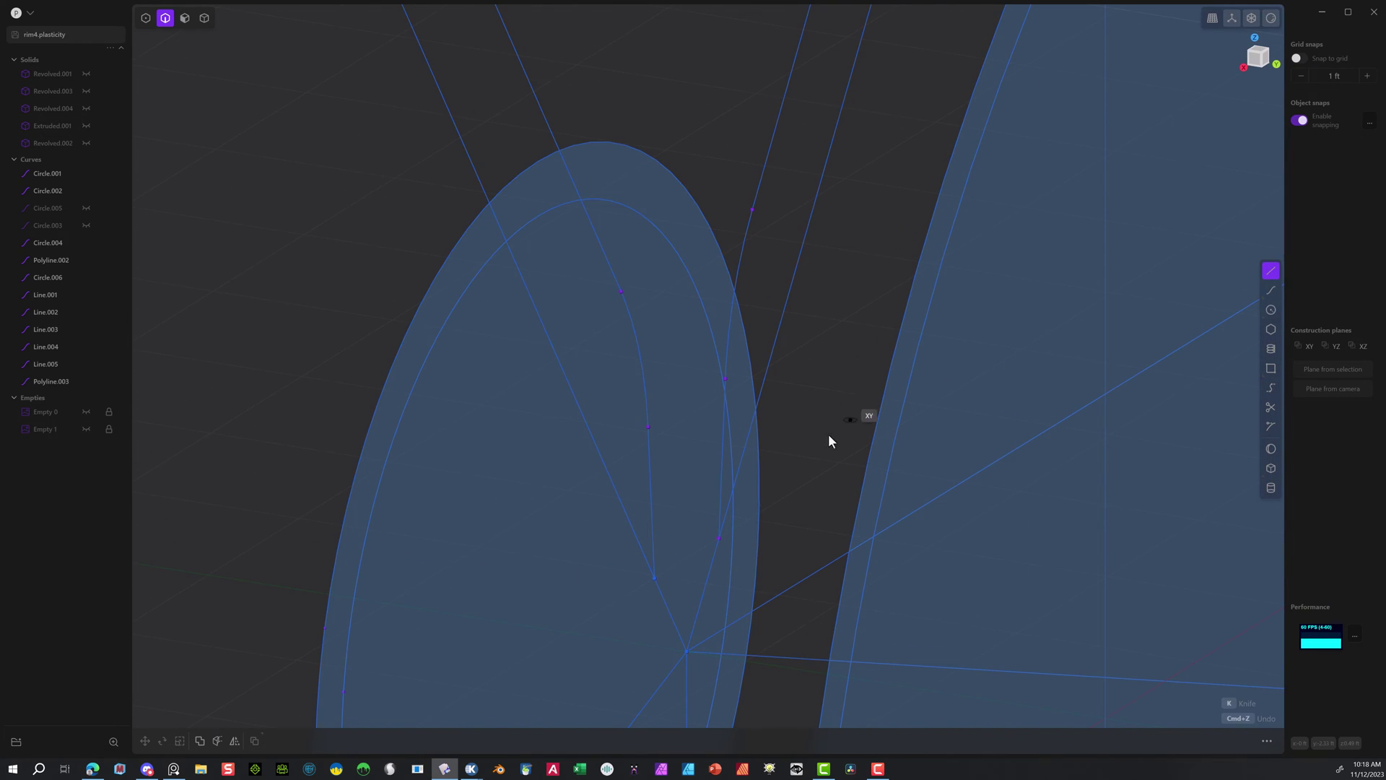
left_click(656, 577)
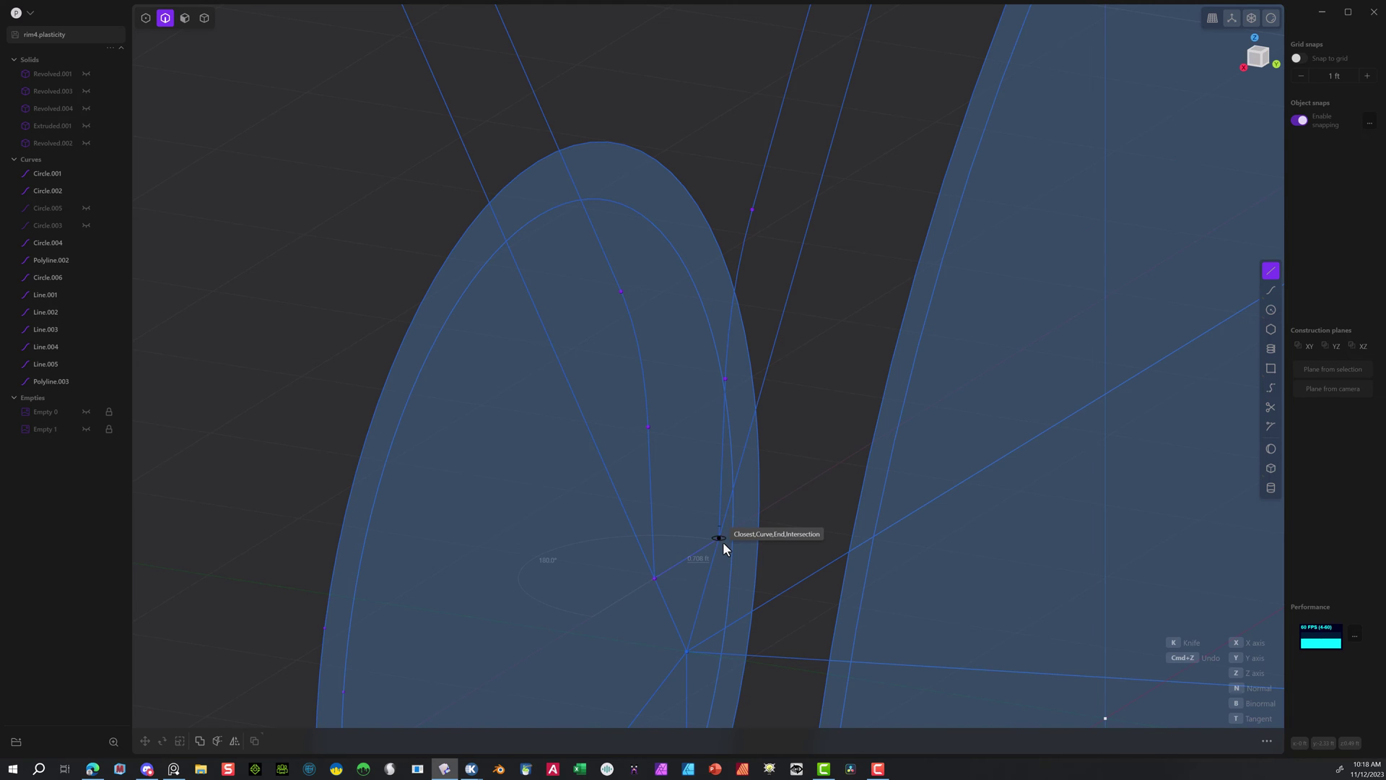
left_click(717, 540)
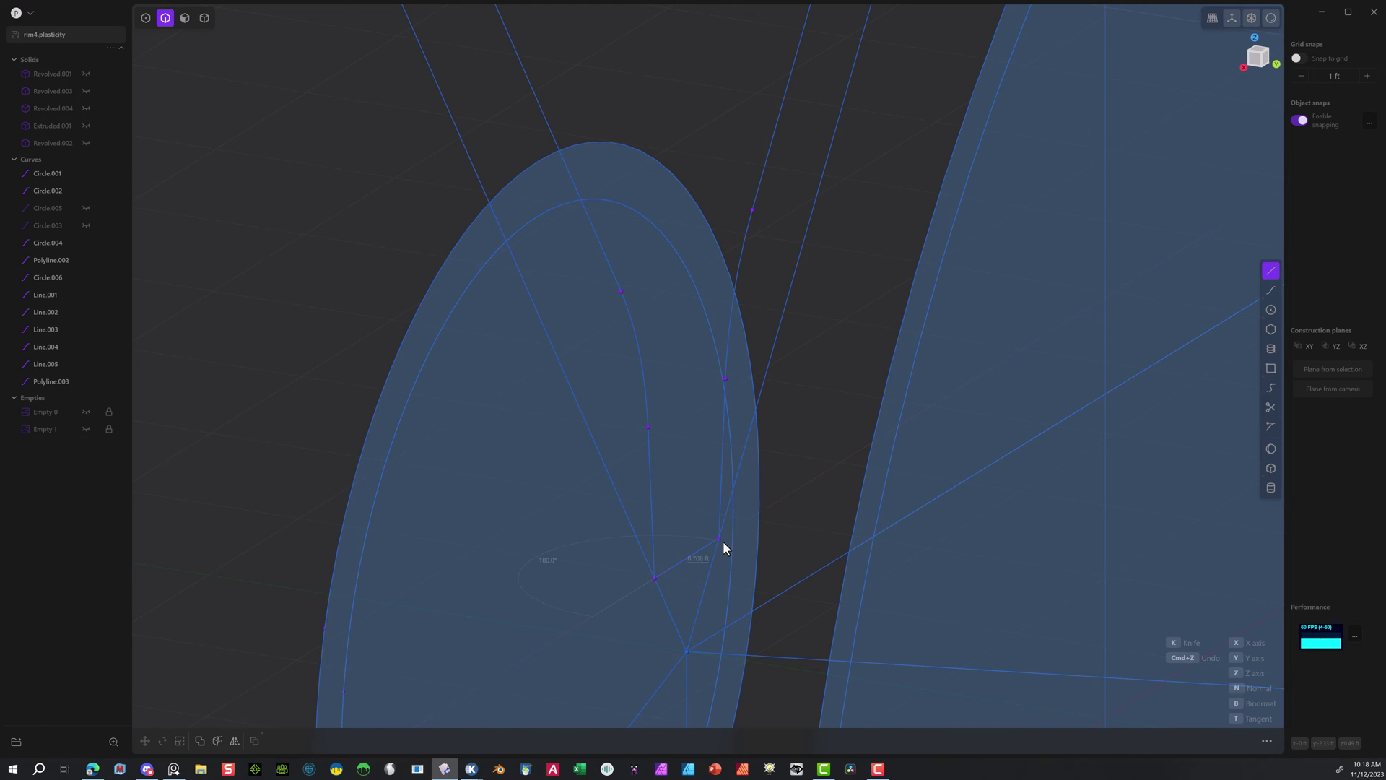
Join the new closing line and the spoke-opening polyline into a single closed curve.
left_click(640, 358, "shift")
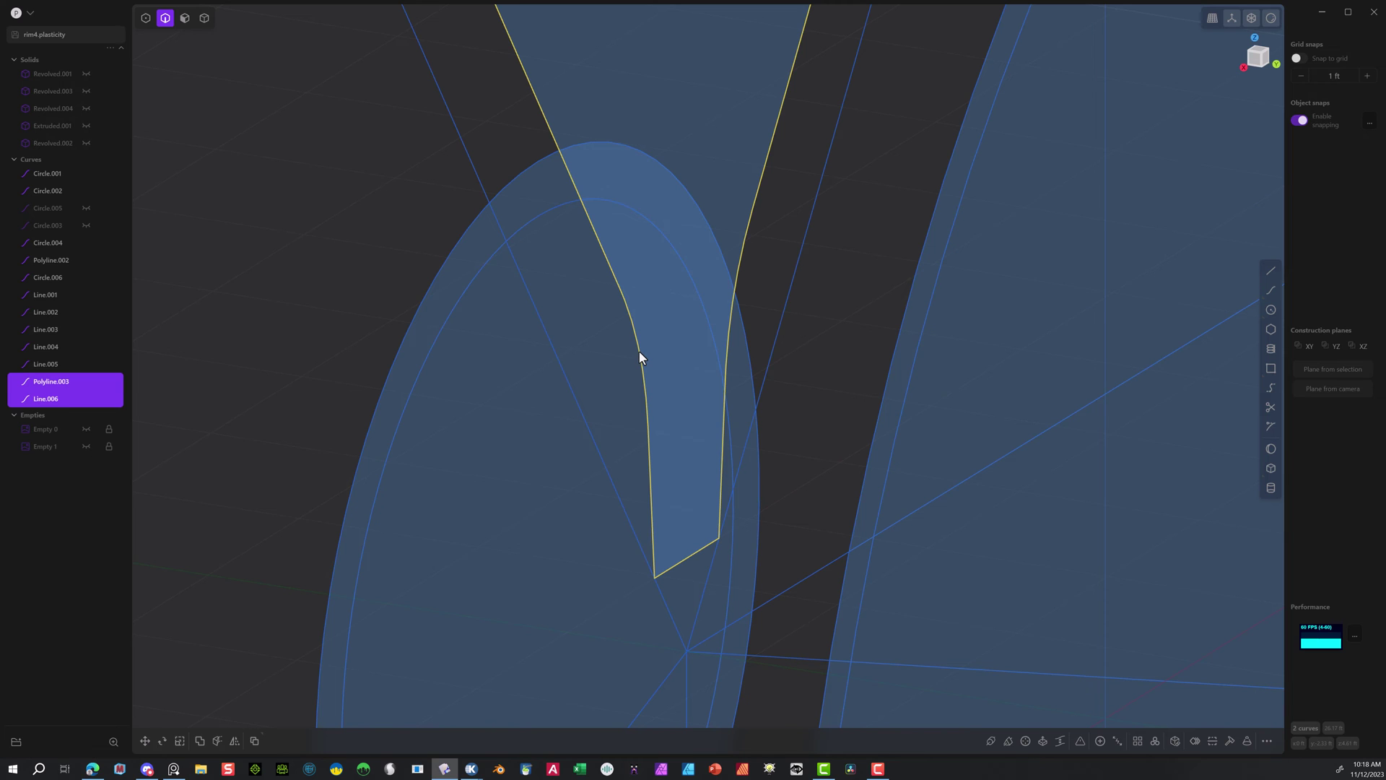
key("j")
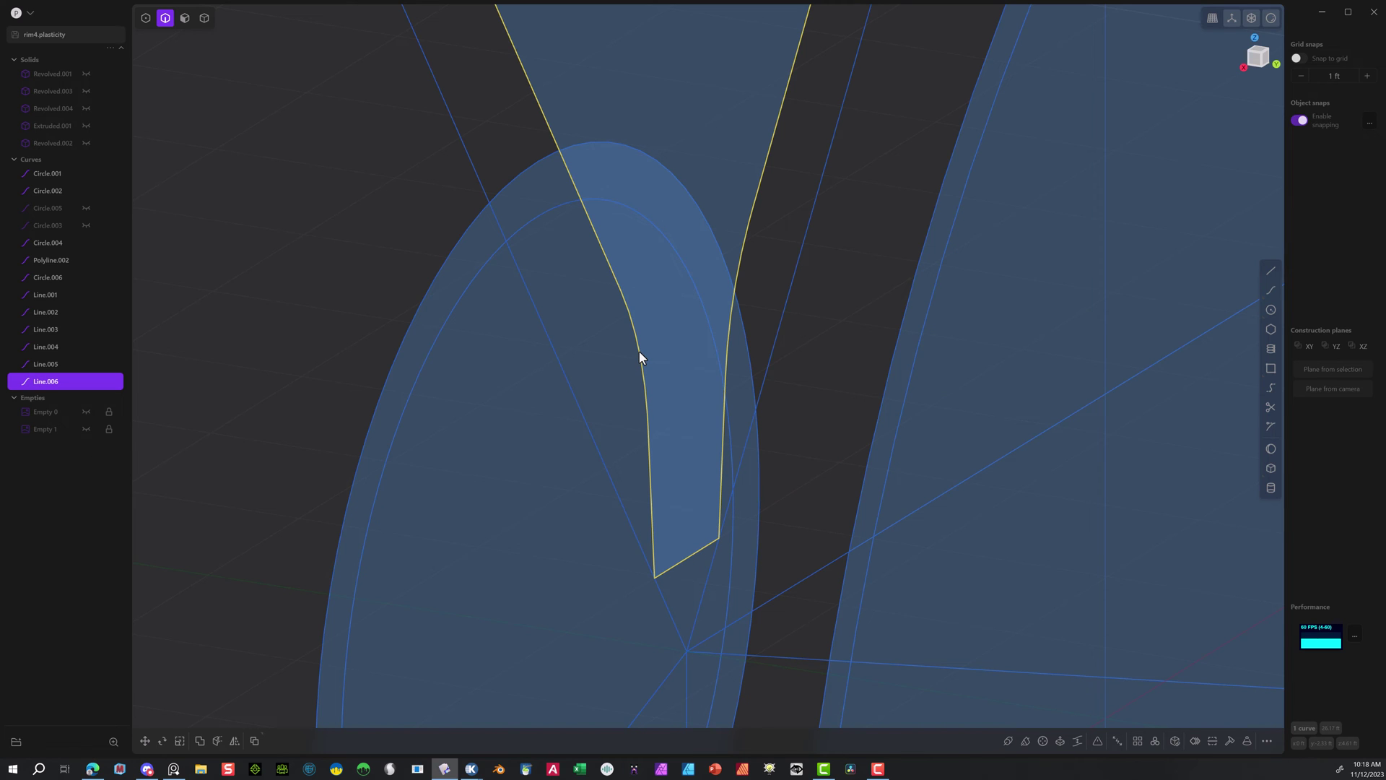
key("j")
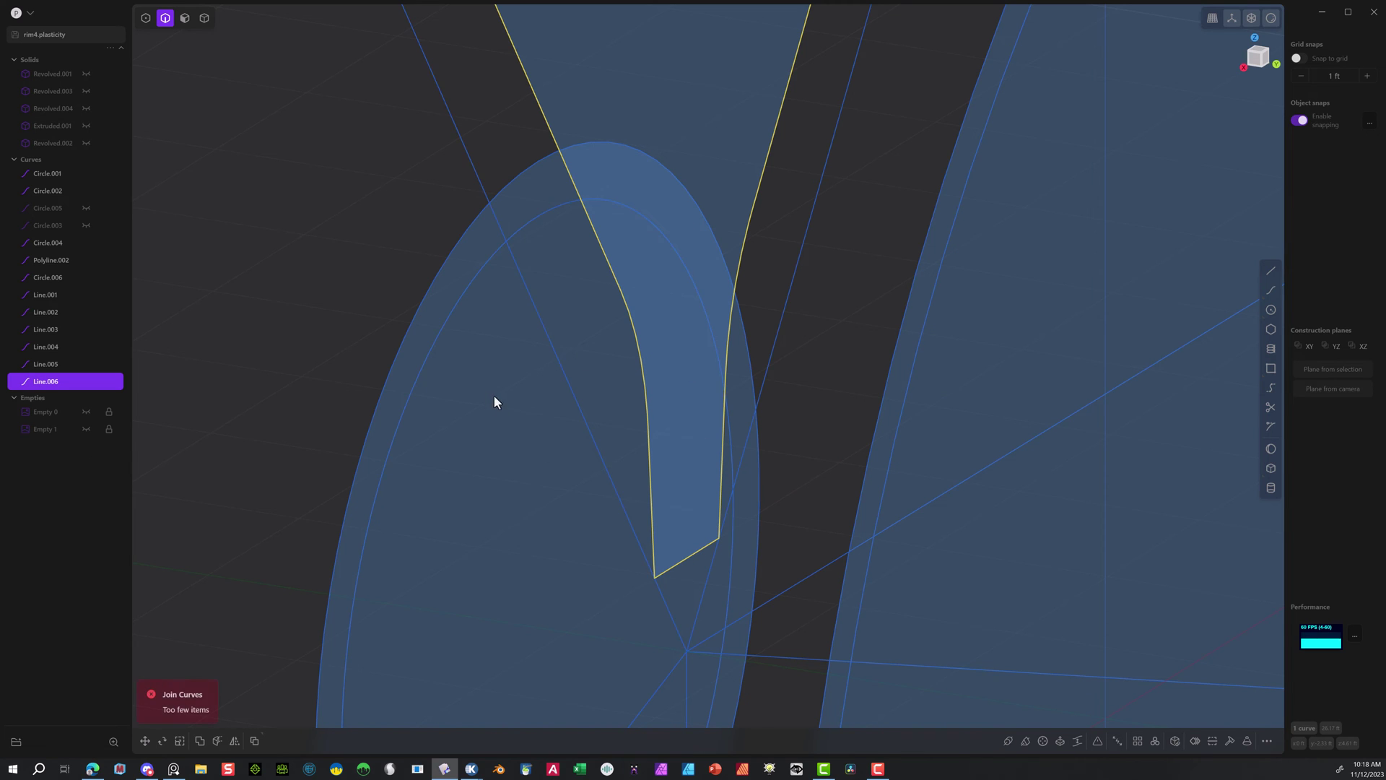
left_click(301, 388)
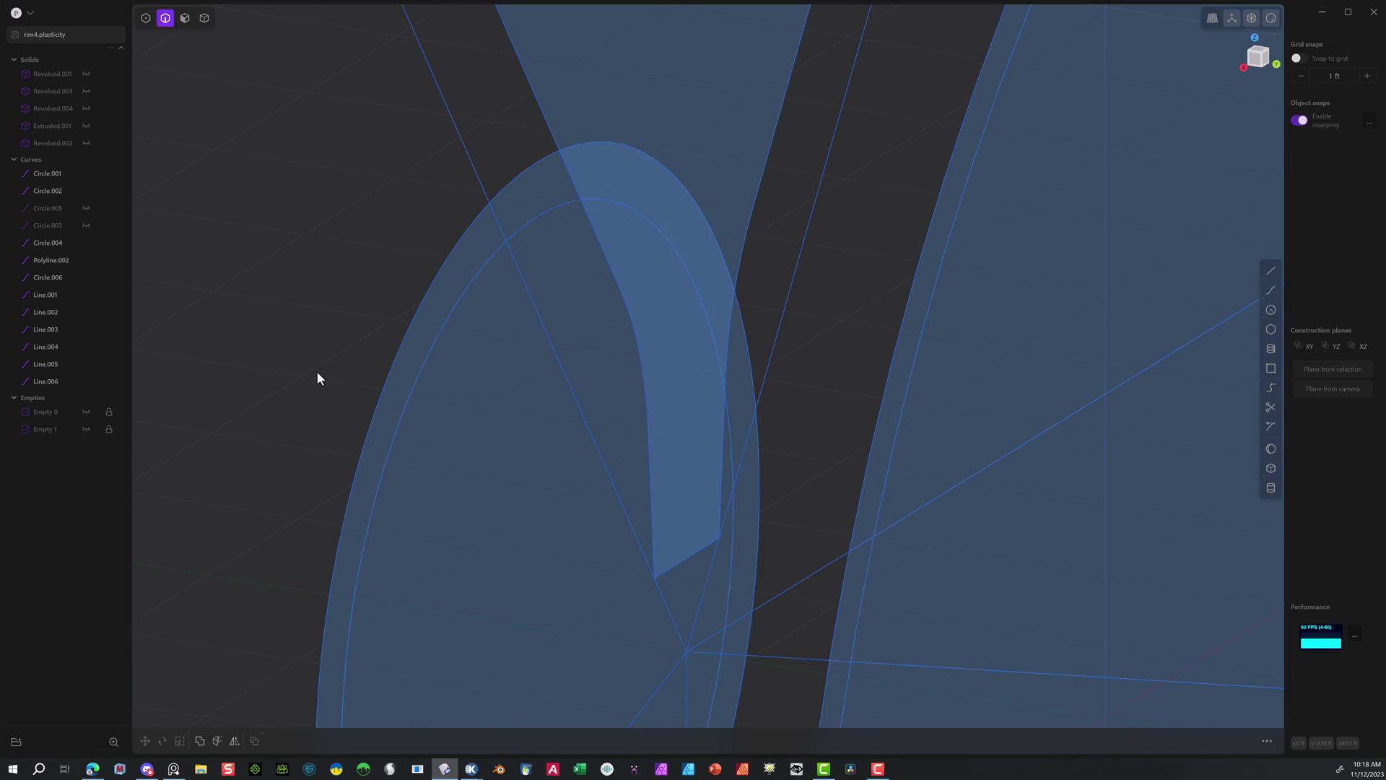
Move the closed spoke profile about 4.38 ft along the Y axis onto the plane of the large circles.
scroll(722, 350, "down", 3)
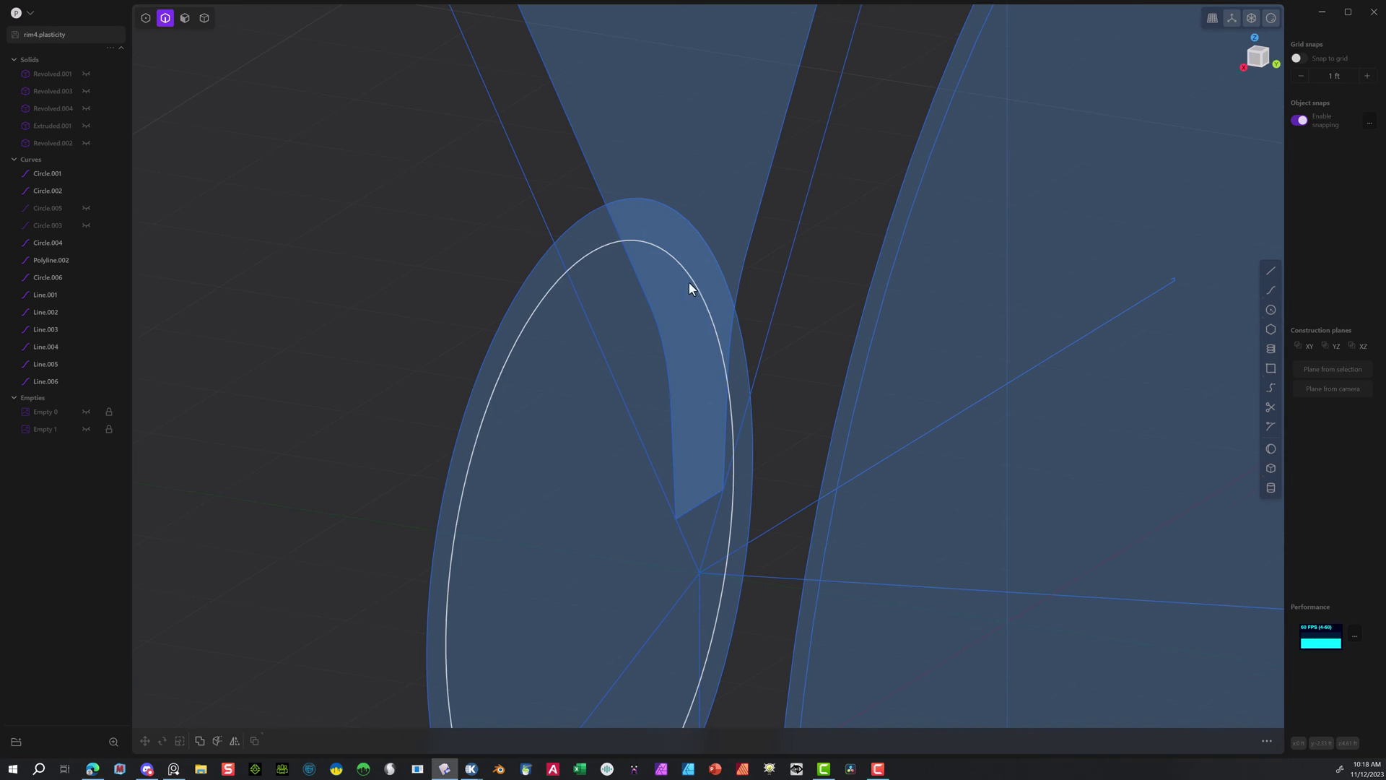
left_click(622, 227)
scroll(735, 223, "down", 5)
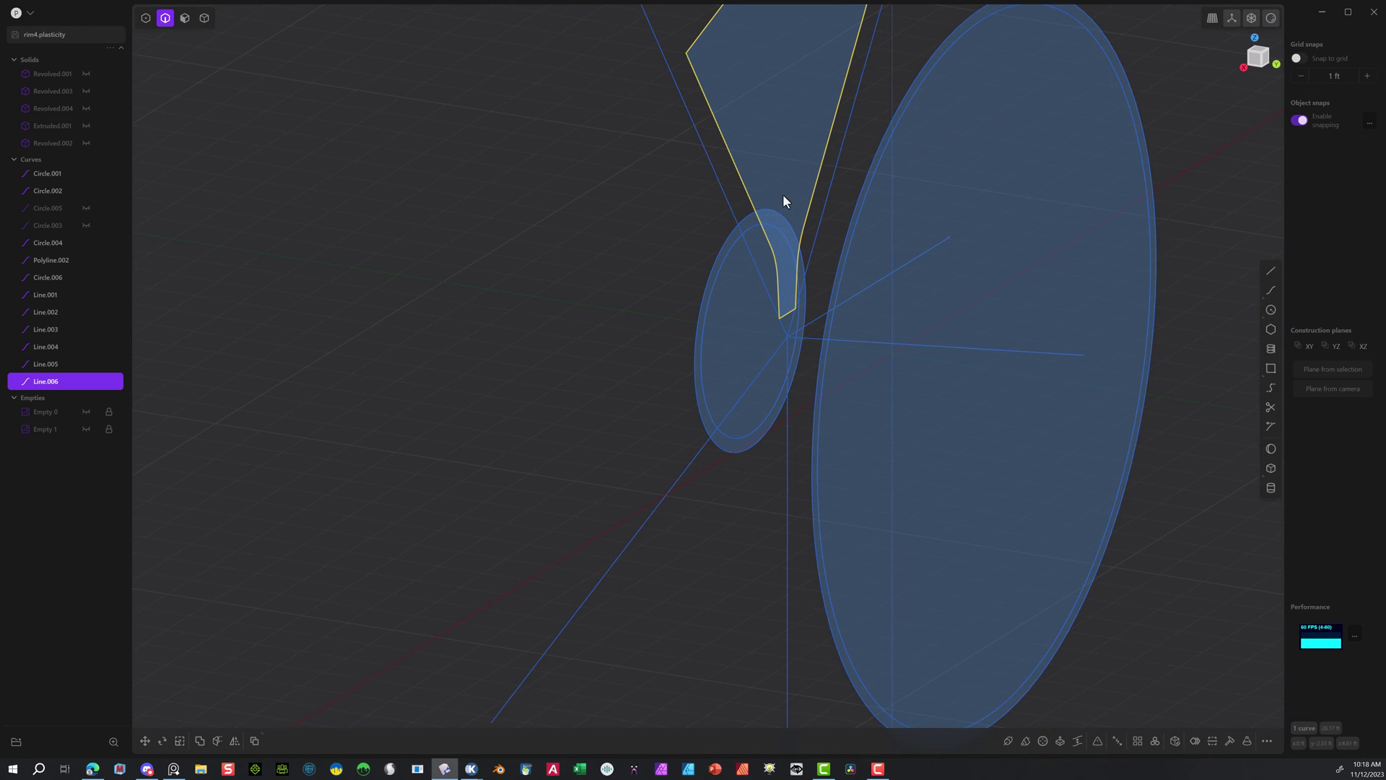
left_click(1256, 64)
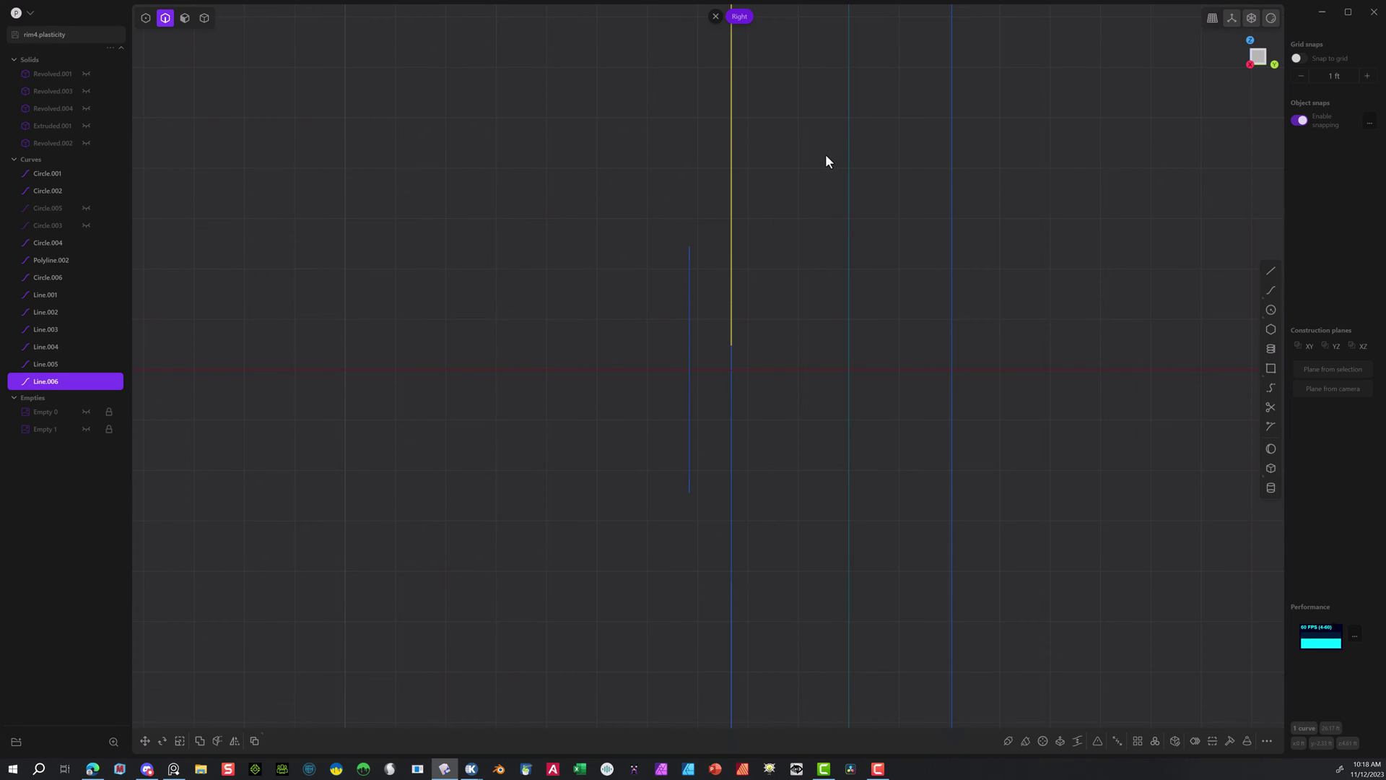
key("g")
left_click_drag(783, 135, 998, 126)
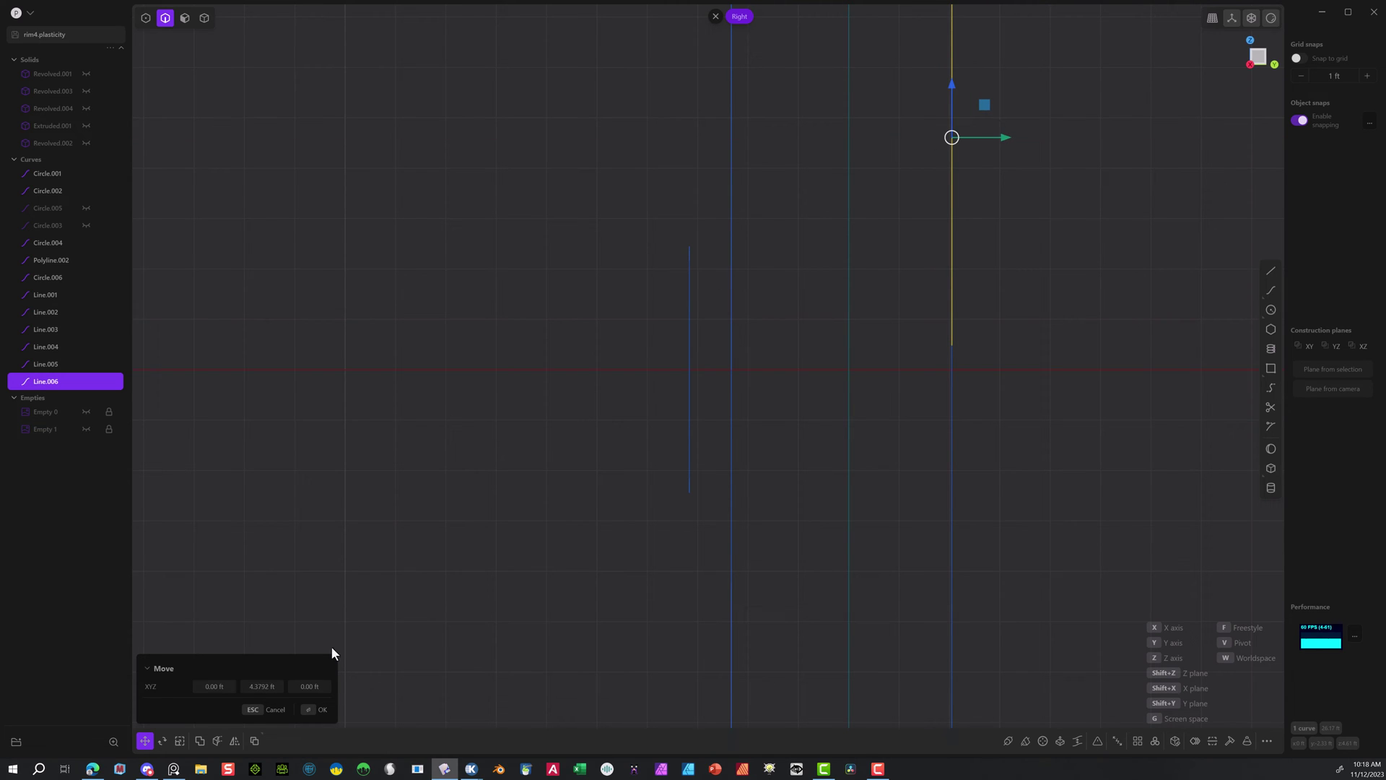
left_click(314, 710)
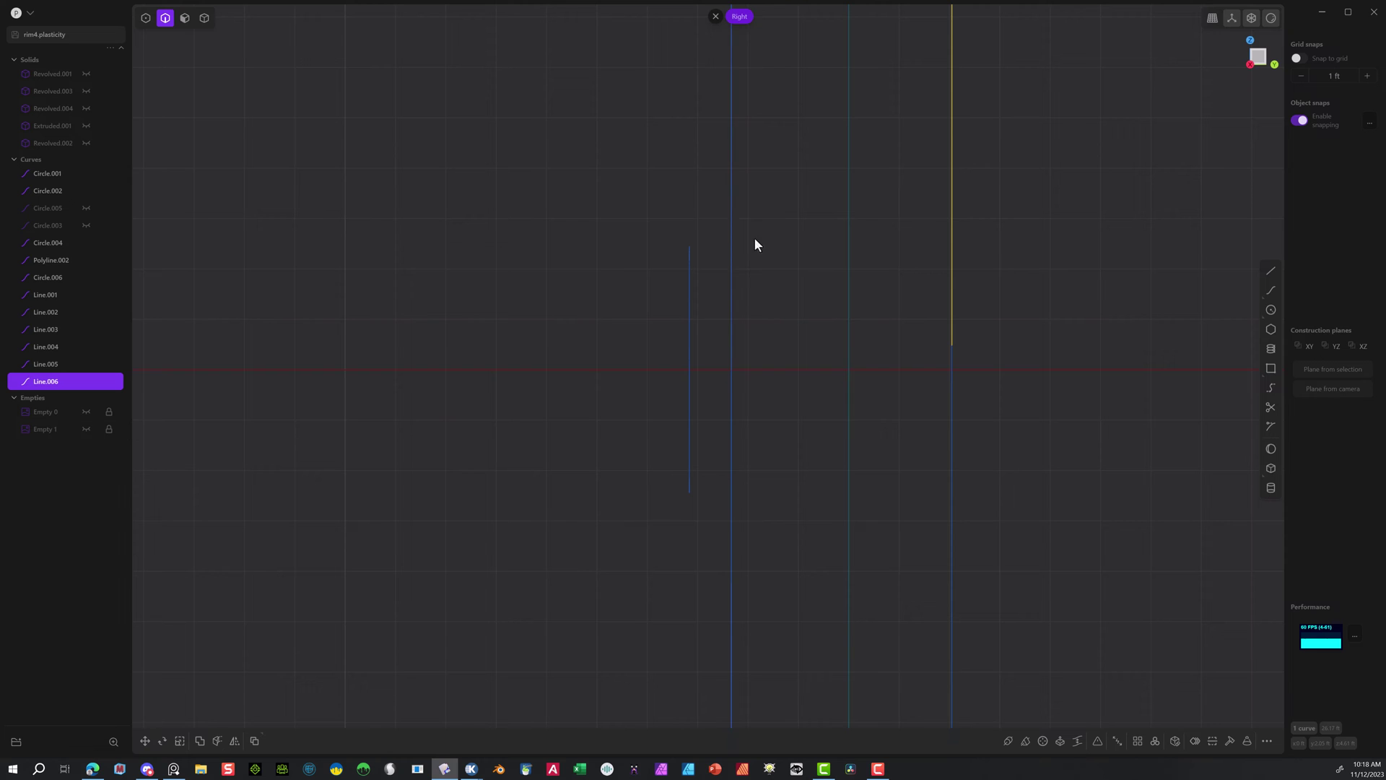
Extrude the spoke-profile region about 11.01 ft toward and past the small hub circles as a new solid.
key("KP_7")
left_click(771, 346)
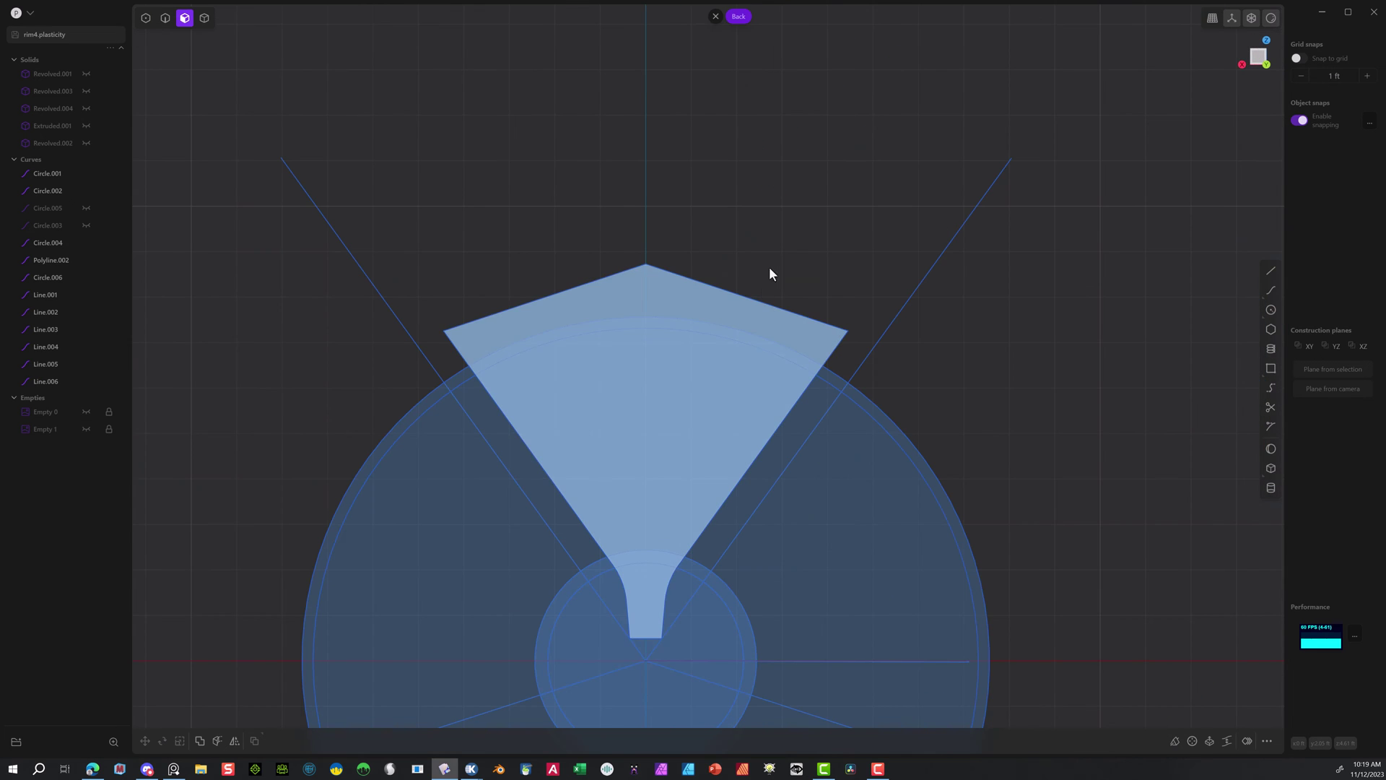
key("e")
scroll(802, 249, "down", 3)
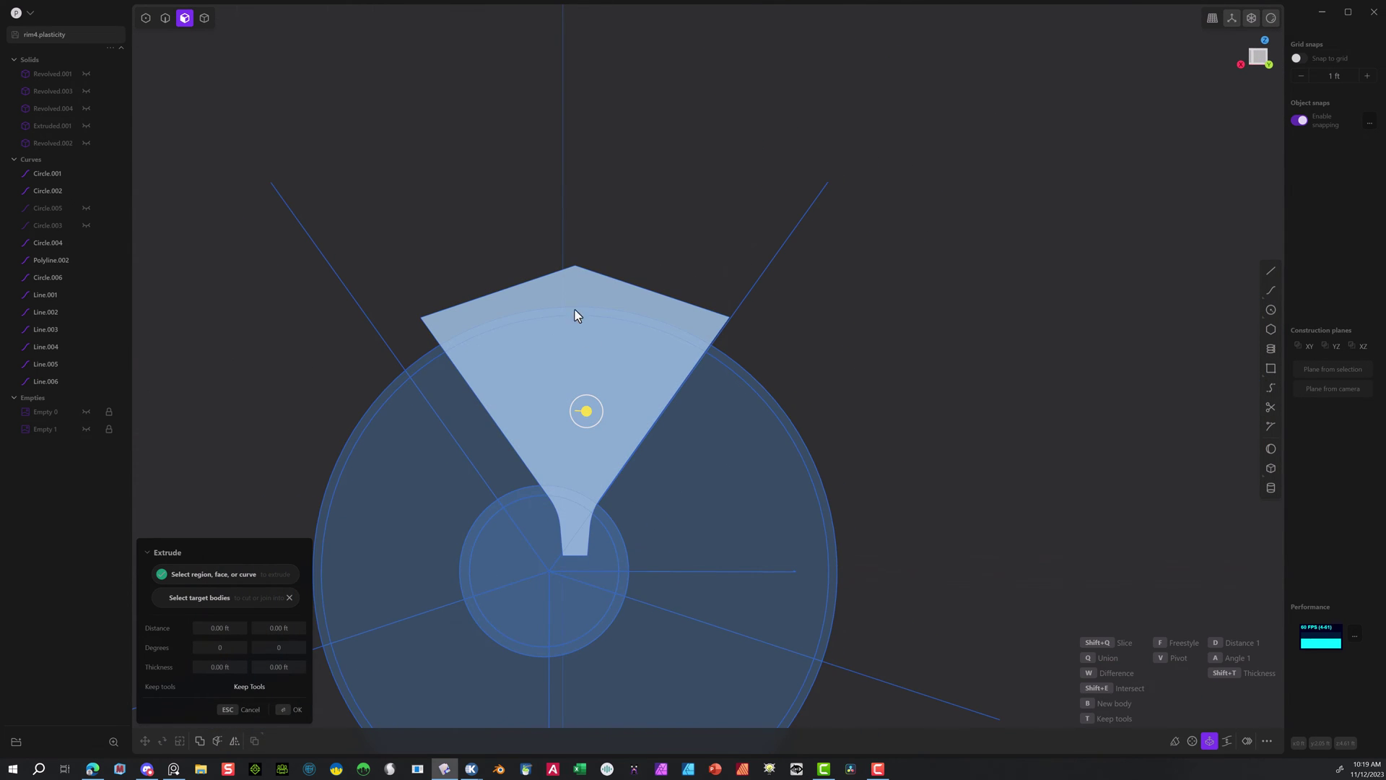
middle_click_drag(503, 300, 540, 358)
left_click(537, 358)
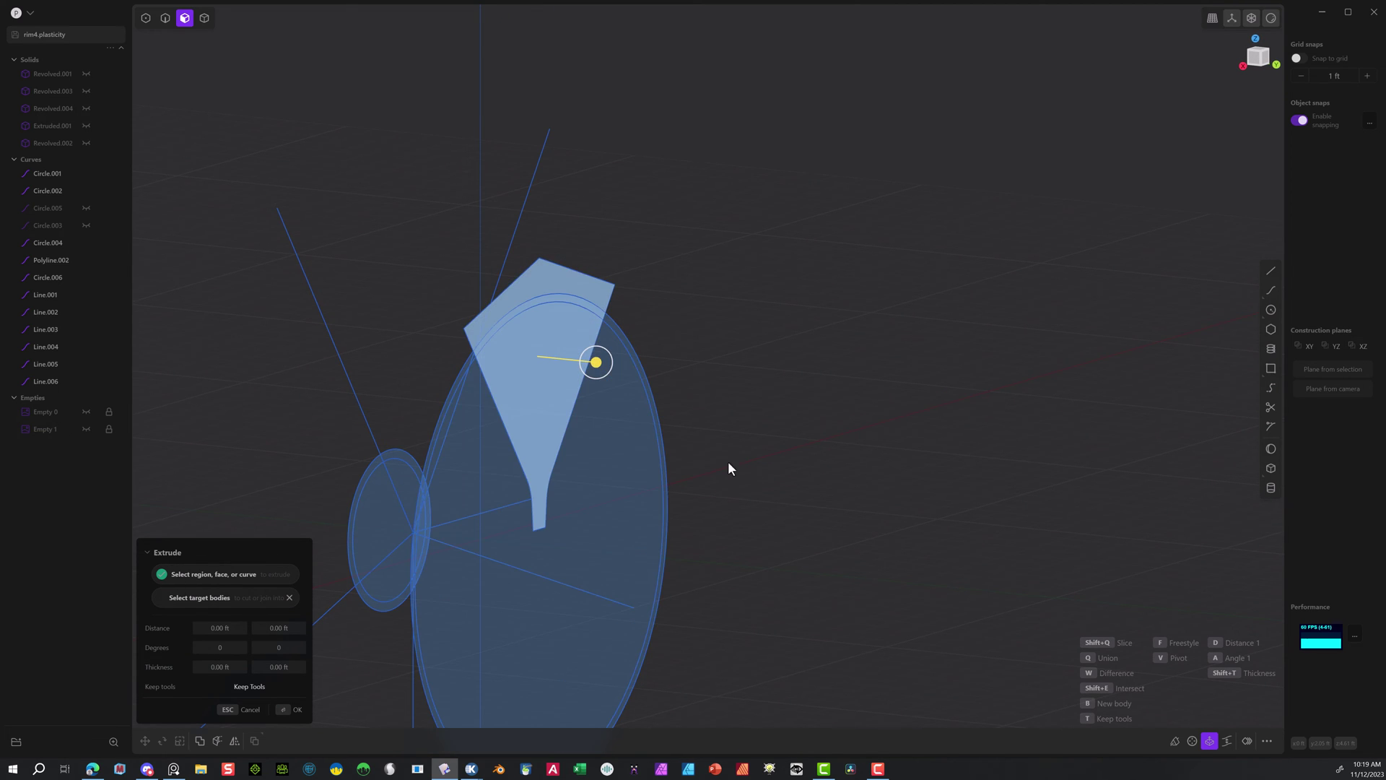
key("ctrl+z")
left_click_drag(598, 399, 281, 367)
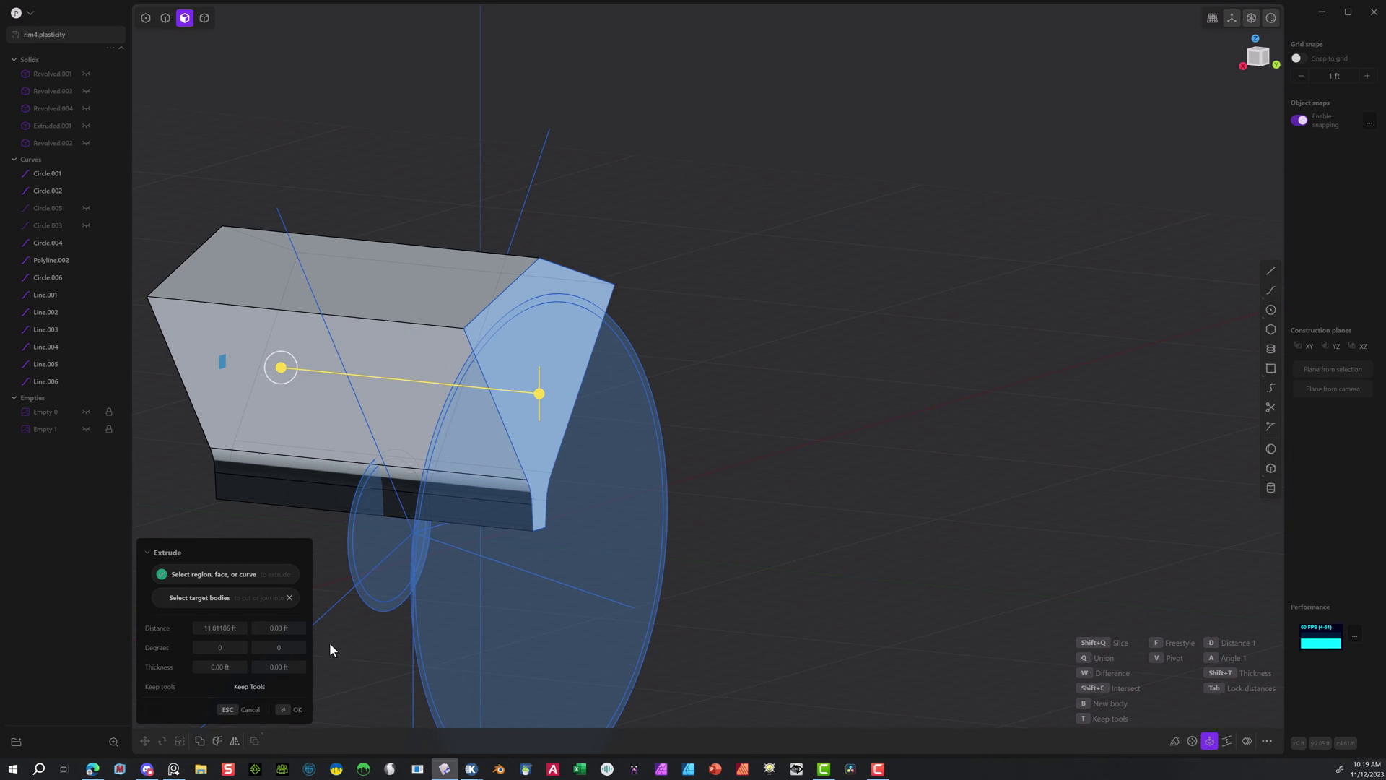
left_click(292, 709)
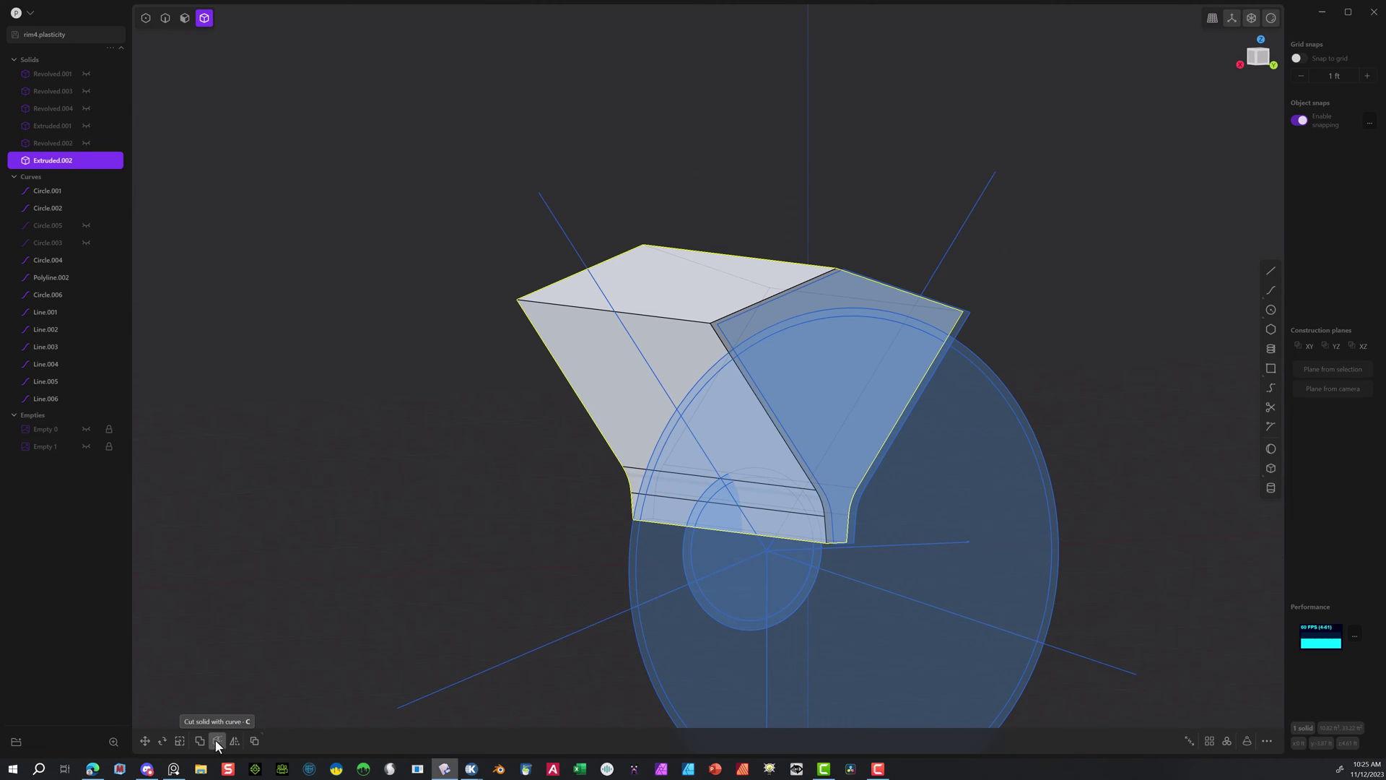
Cut the extruded spoke solid with the inner of the two large rim circles and delete the piece outside it.
left_click(217, 741)
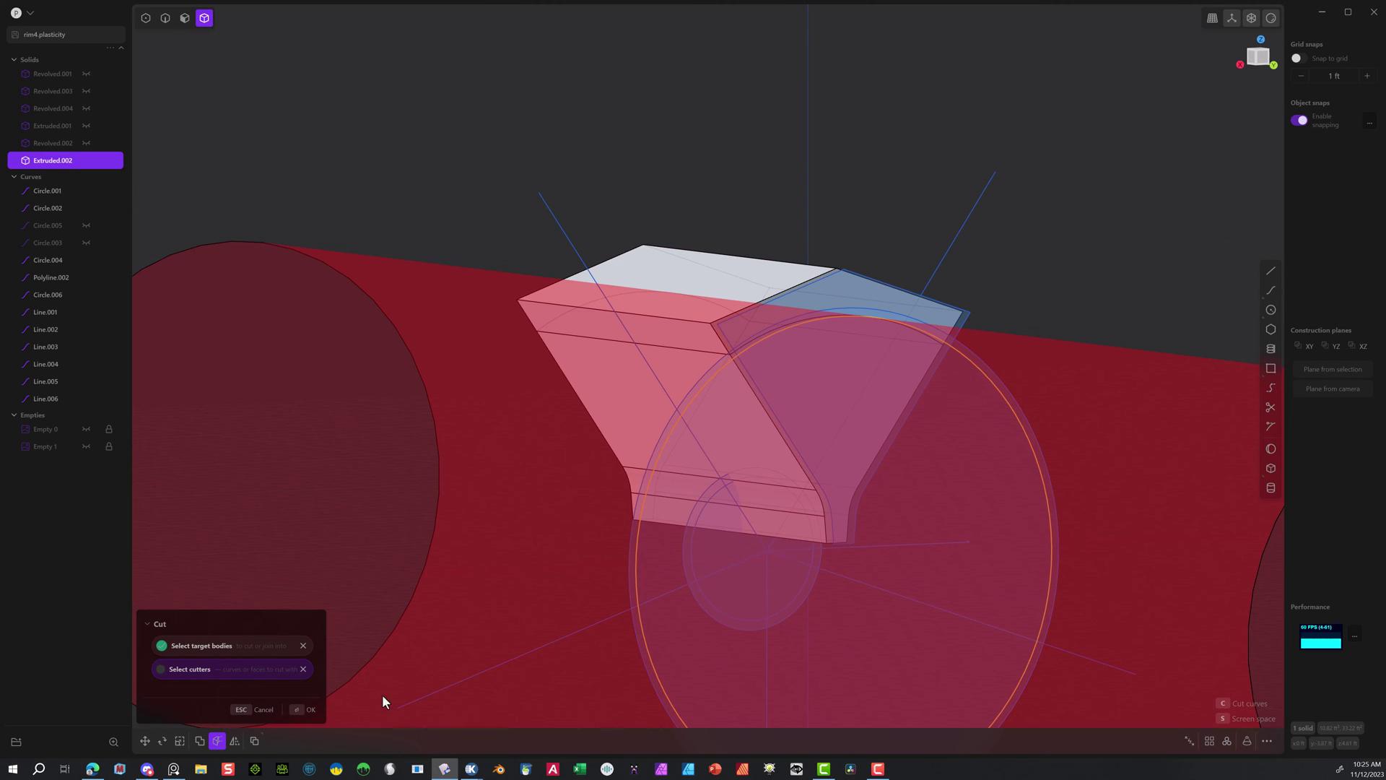
left_click(309, 711)
key("Delete")
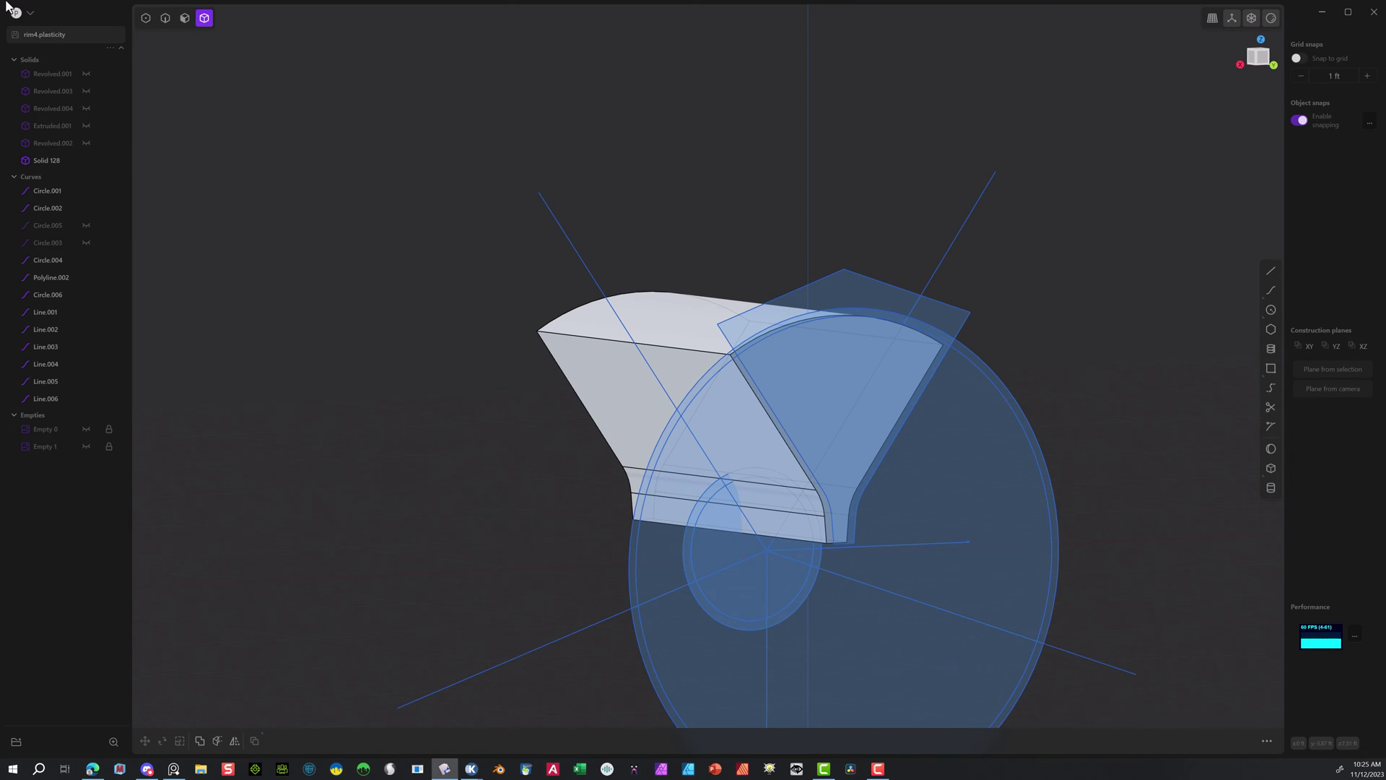
Fillet the two long outer corner edges of the spoke solid by about 0.29 ft.
left_click(165, 18)
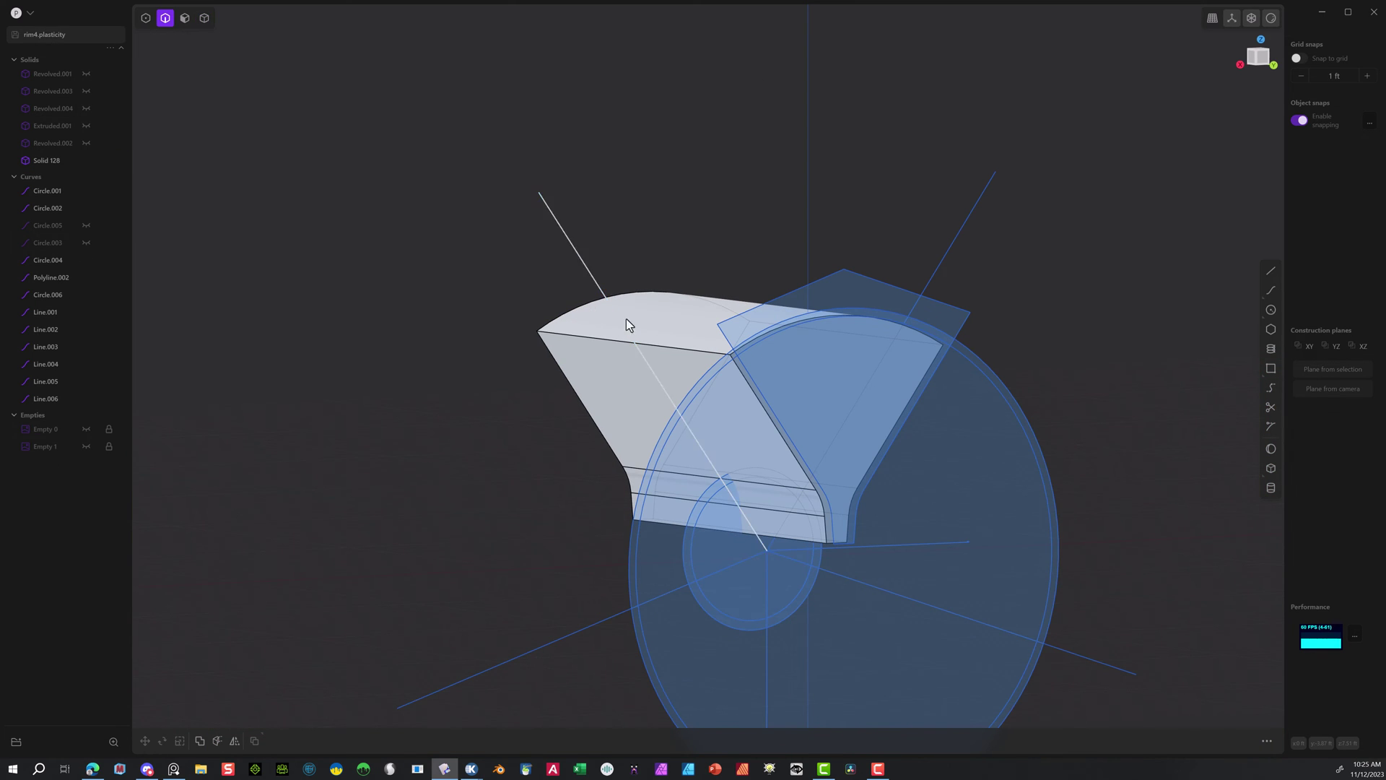
left_click(686, 350)
key("f")
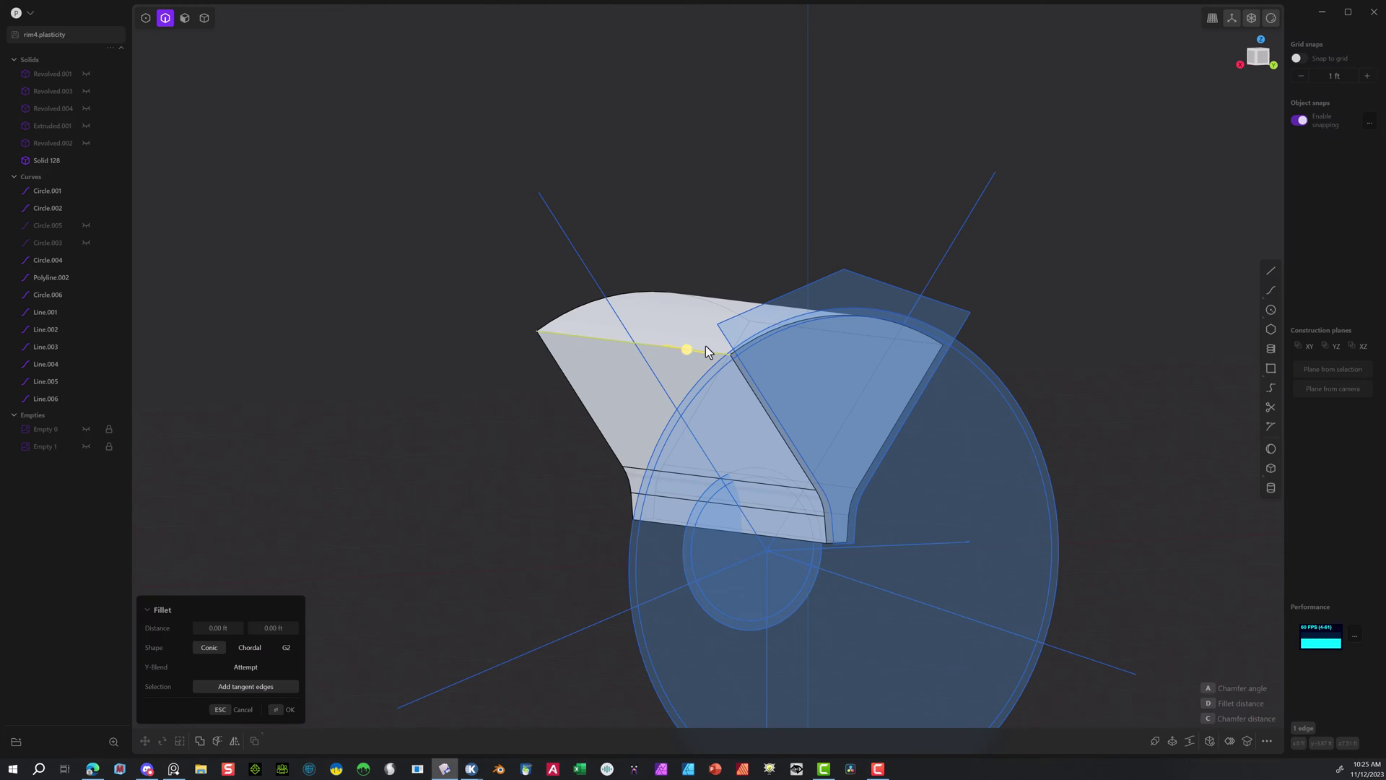
left_click(916, 343)
left_click_drag(668, 353, 659, 350)
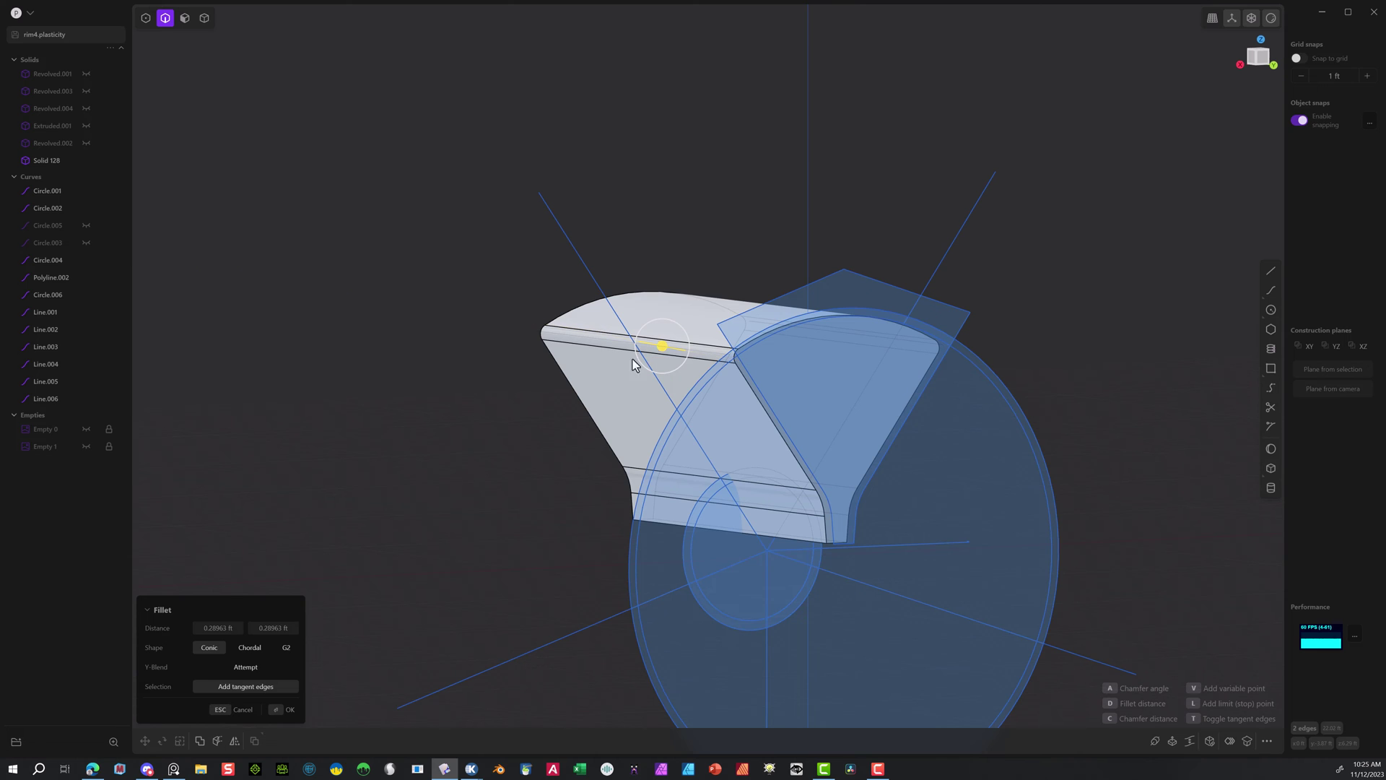
left_click(285, 709)
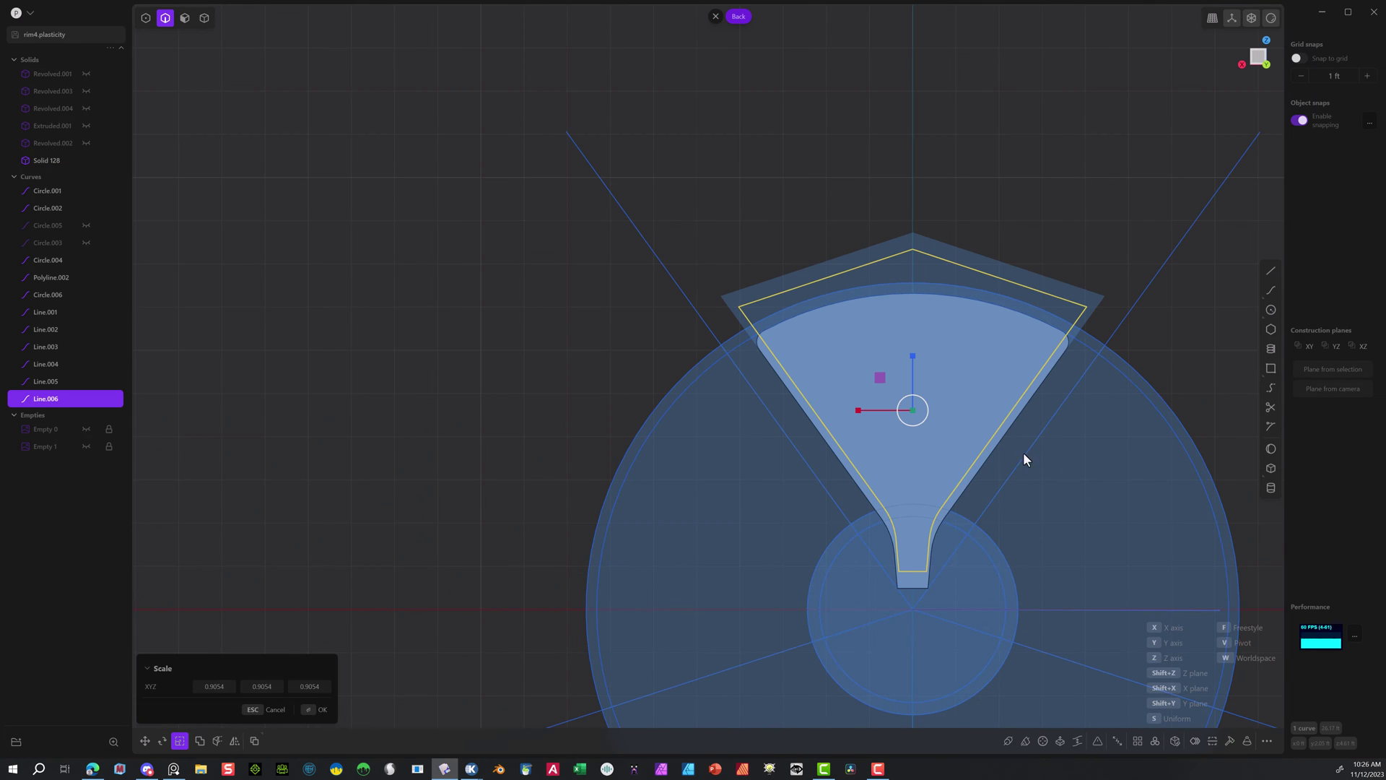
Scale the spoke profile curve down to about 0.905, narrowing it slightly further along X.
left_click_drag(859, 413, 861, 419)
key("1")
key("Return")
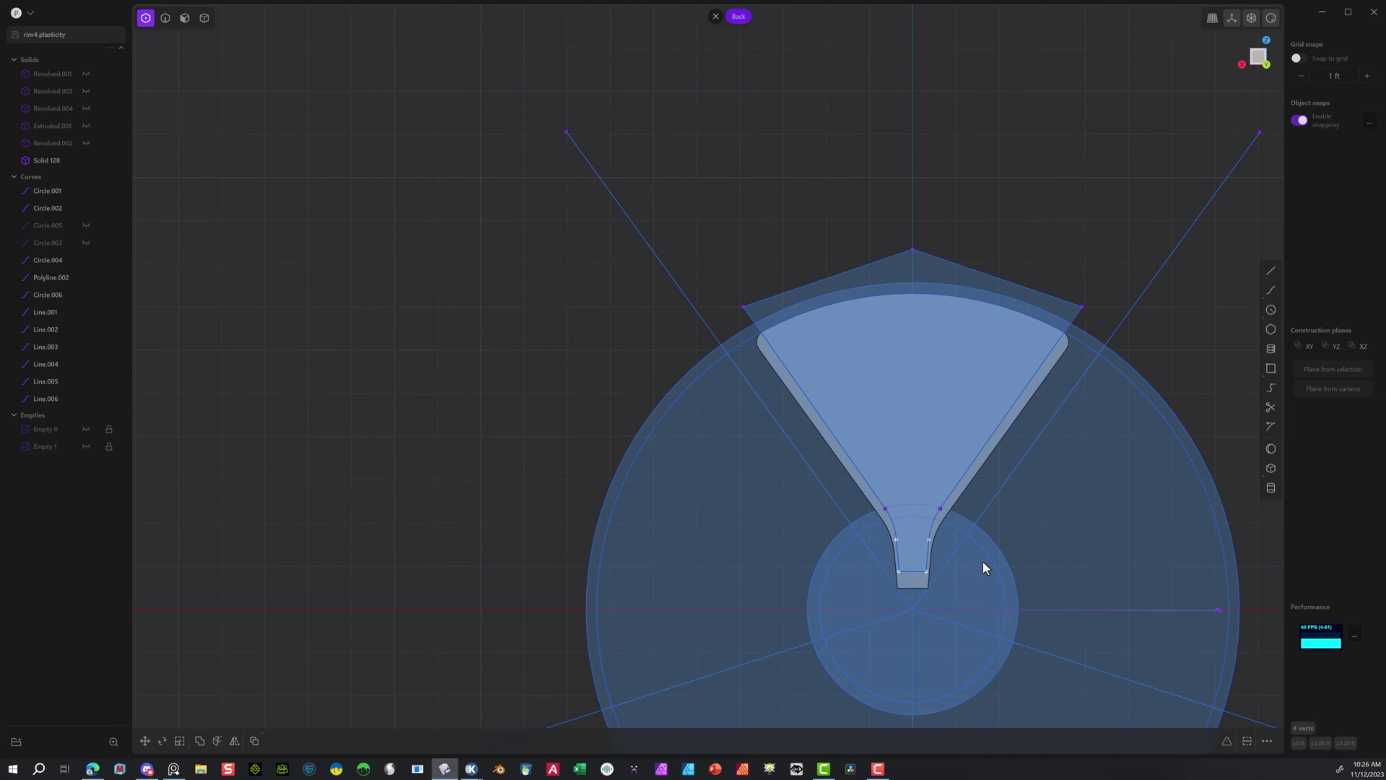
key("s")
left_click_drag(859, 556, 886, 580)
key("Escape")
key("g")
key("Escape")
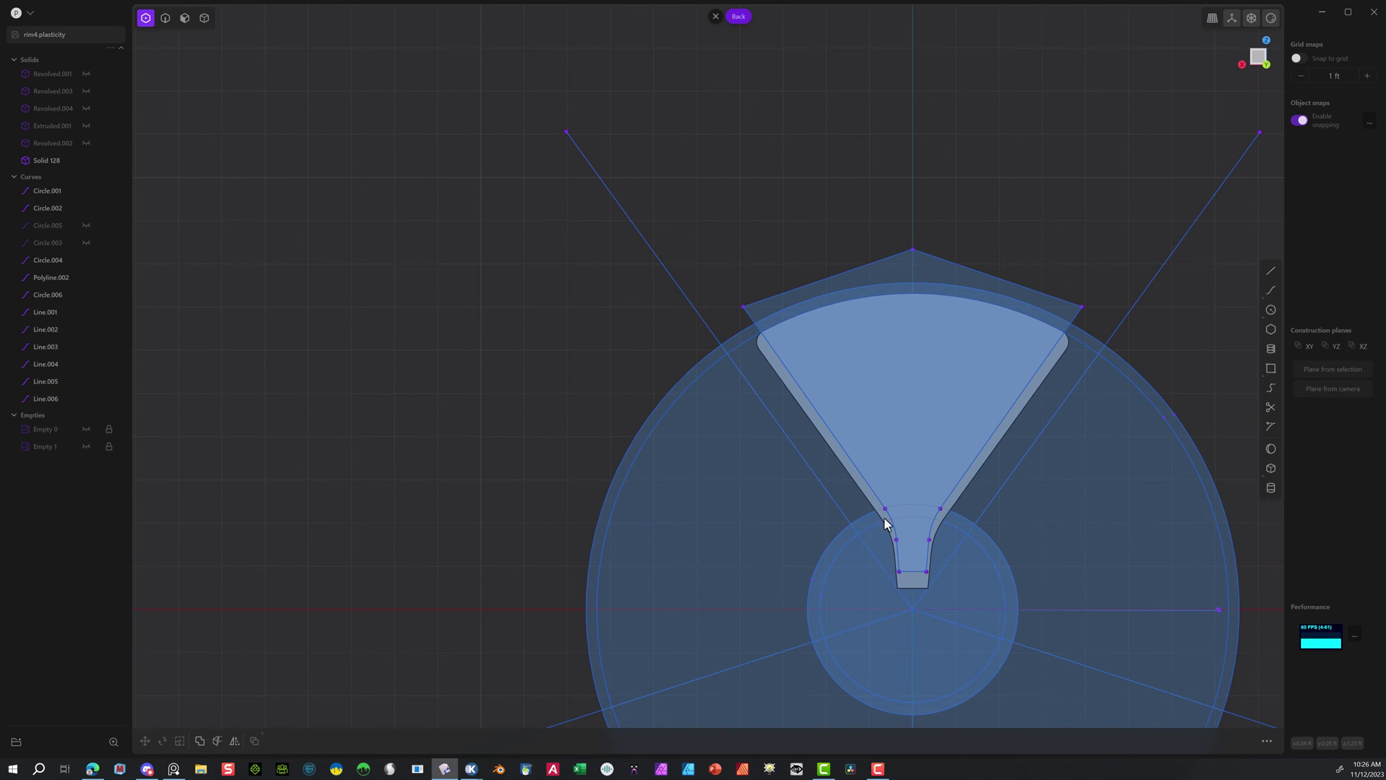
key("s")
middle_click_drag(870, 558, 969, 387)
key("Escape")
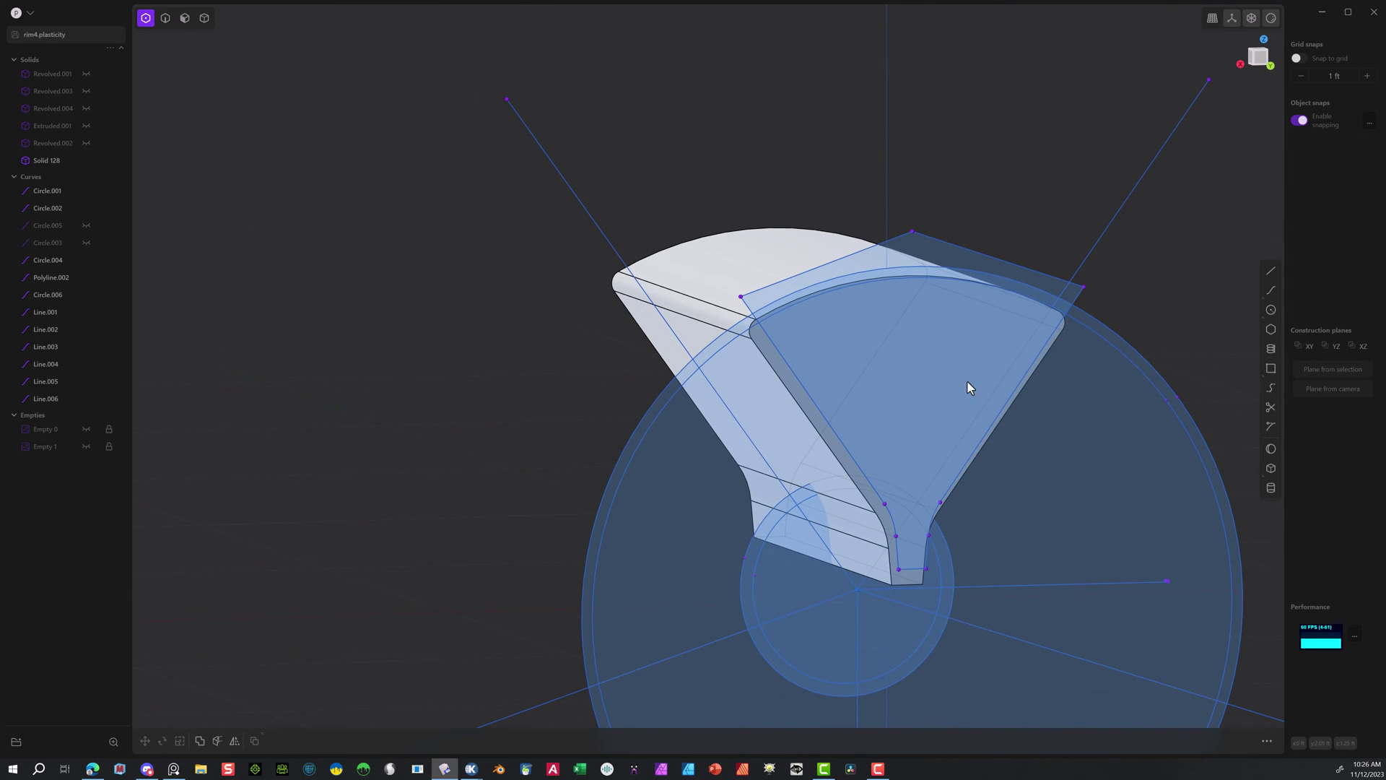
Scale the profile's two innermost vertices to about 0.56 along X, and delete the fillet points just above them.
left_click(1259, 55)
key("s")
left_click_drag(925, 570, 878, 571)
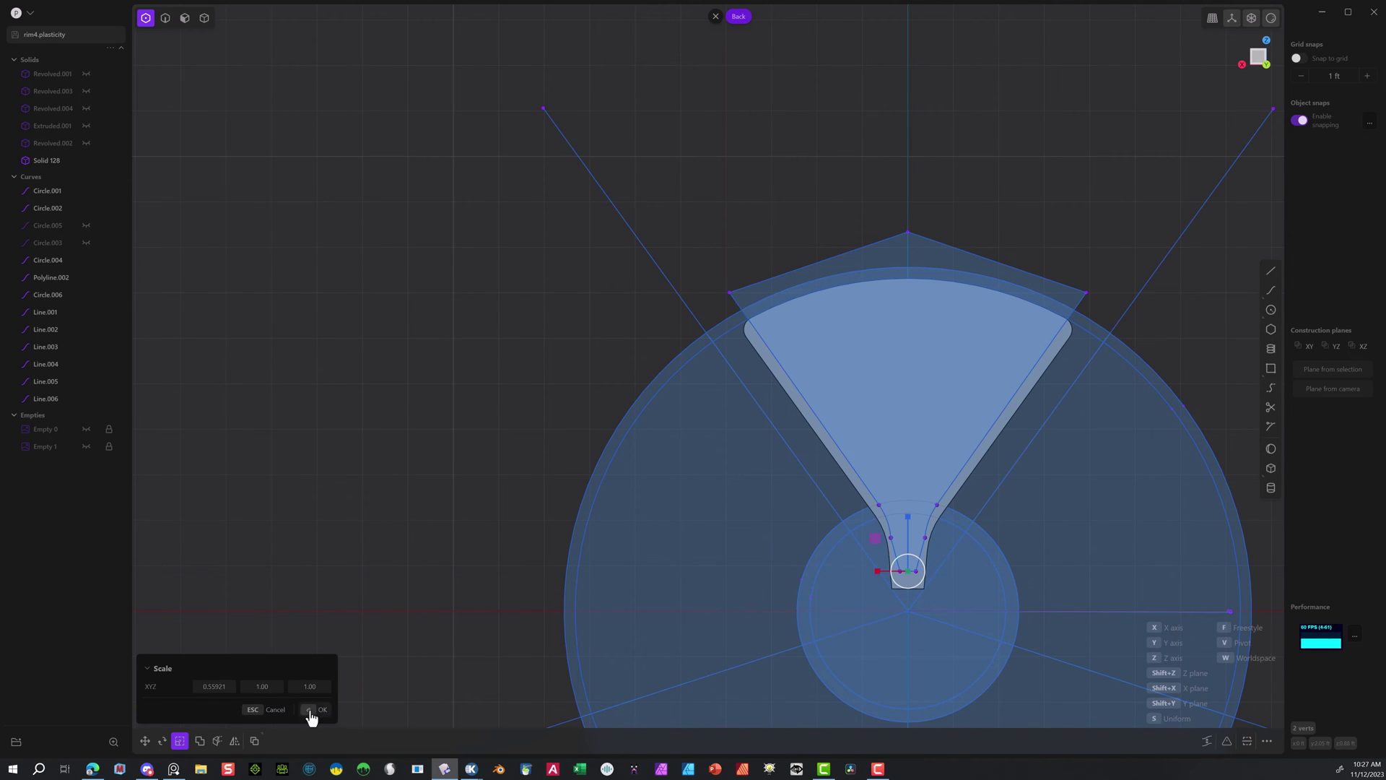
key("Return")
scroll(908, 535, "up", 5)
left_click(322, 709)
left_click_drag(932, 498, 758, 552)
key("Delete")
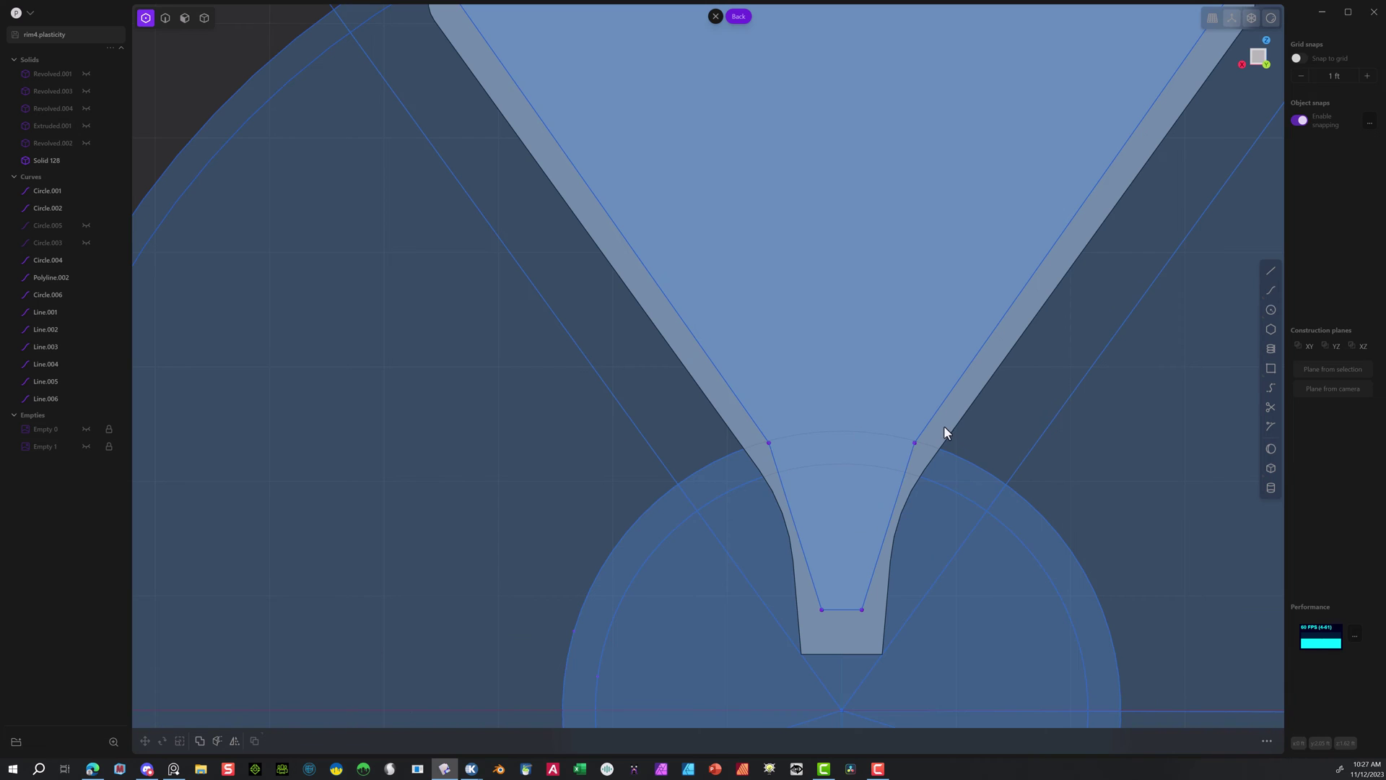
Move the profile's two bend vertices down toward the hub and scale them closer together along X into a narrow slot.
left_click_drag(947, 431, 743, 469)
key("g")
left_click_drag(843, 399, 843, 448)
left_click(323, 709)
key("s")
left_click_drag(789, 492, 828, 500)
key("Return")
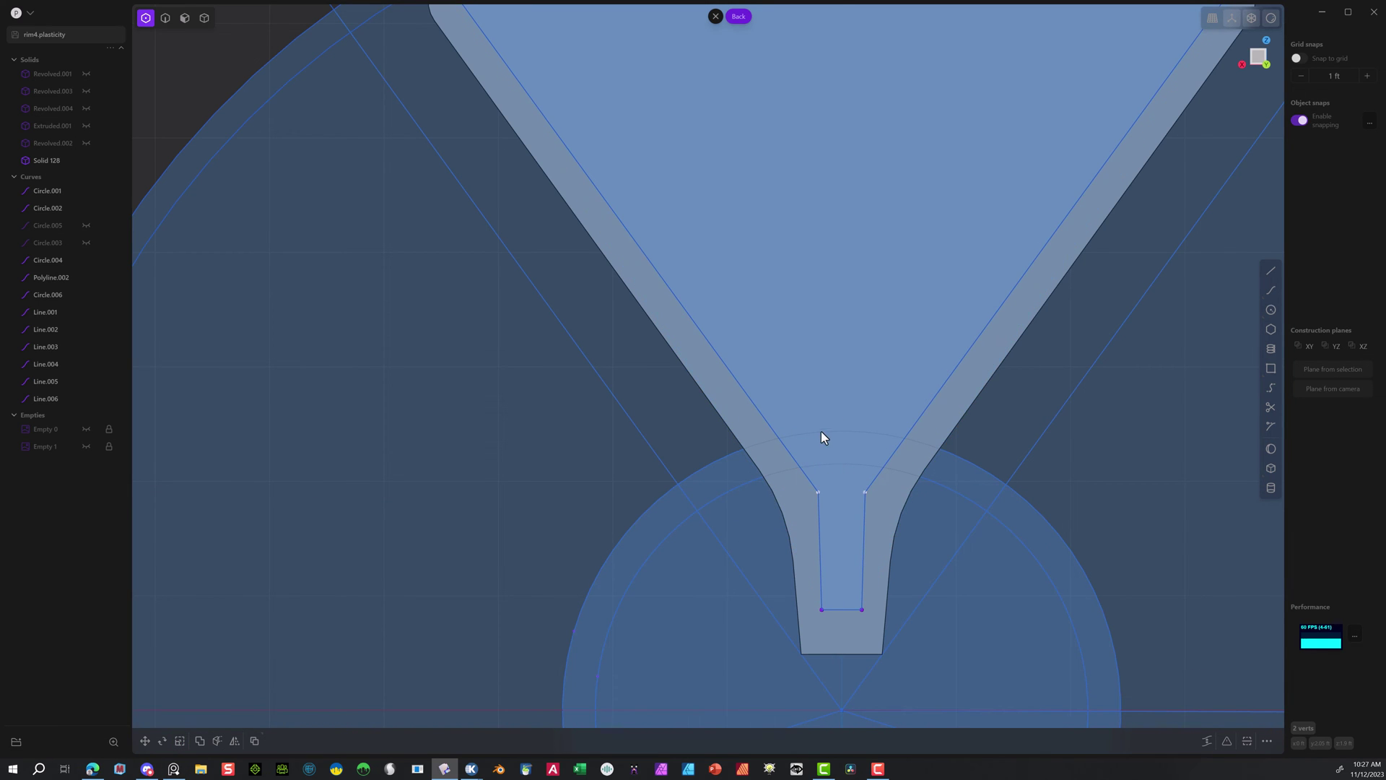
Move the profile's two bend vertices about 0.65 ft up along Z, away from the hub.
scroll(855, 475, "down", 3)
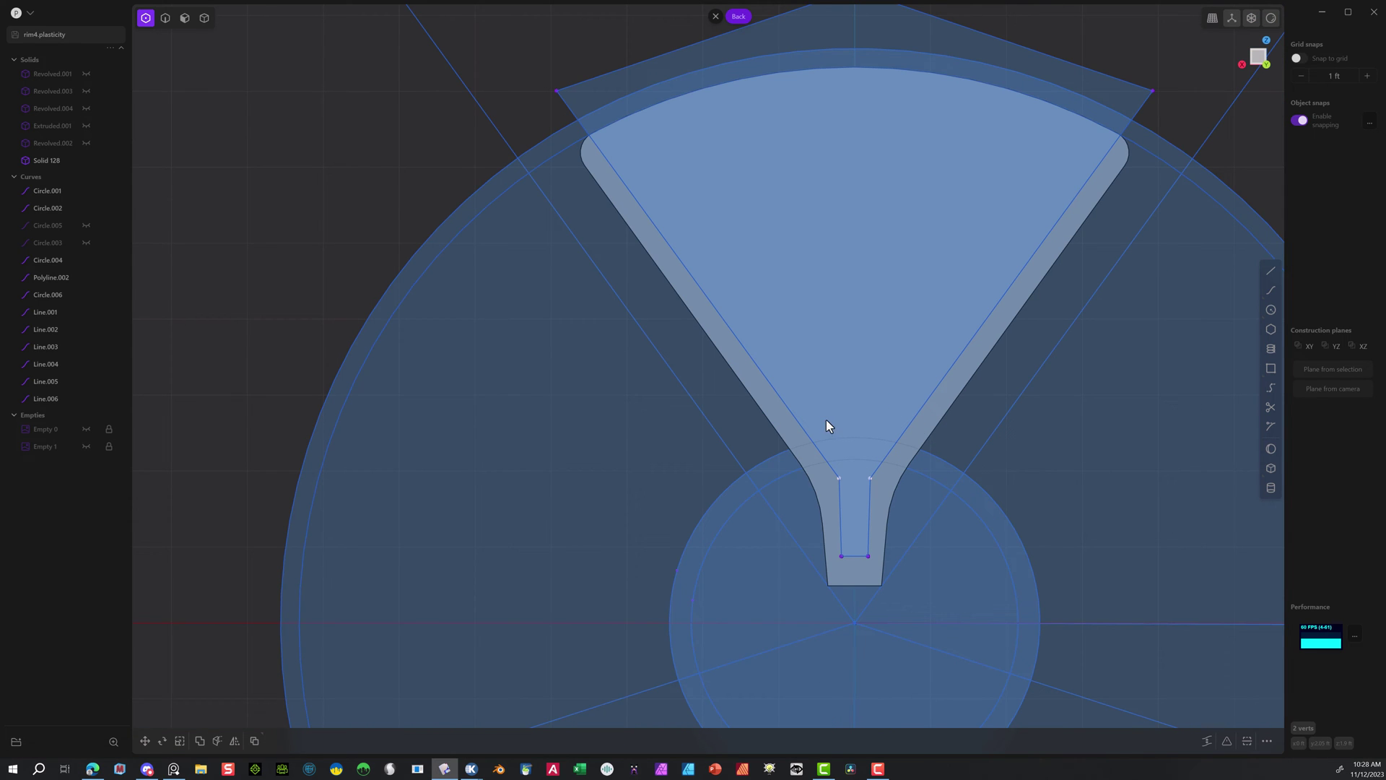
key("g")
left_click_drag(851, 421, 849, 370)
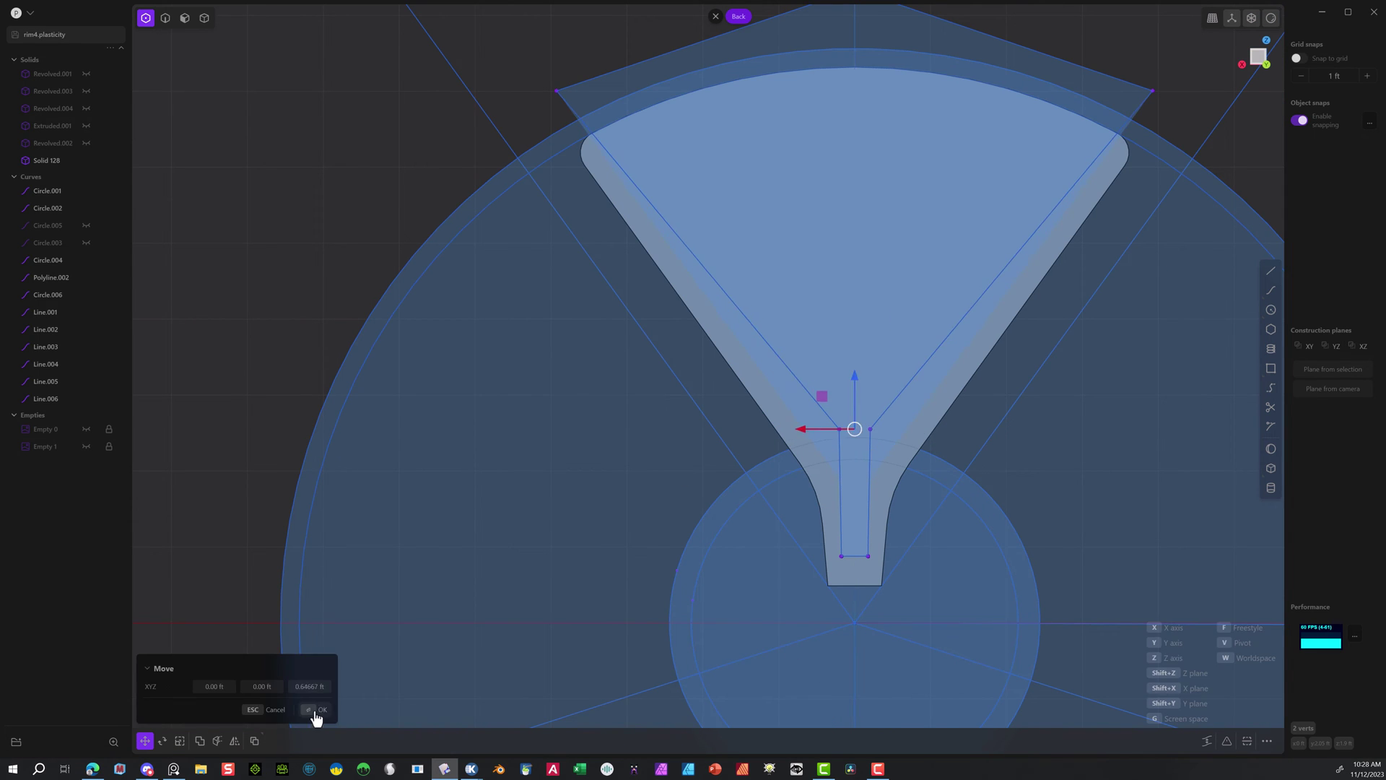
left_click(314, 712)
Draw a circle centred on the hub, slightly smaller than the inner of the two large rim circles.
scroll(893, 372, "down", 5)
key("shift+c")
left_click(866, 543)
left_click(1040, 211)
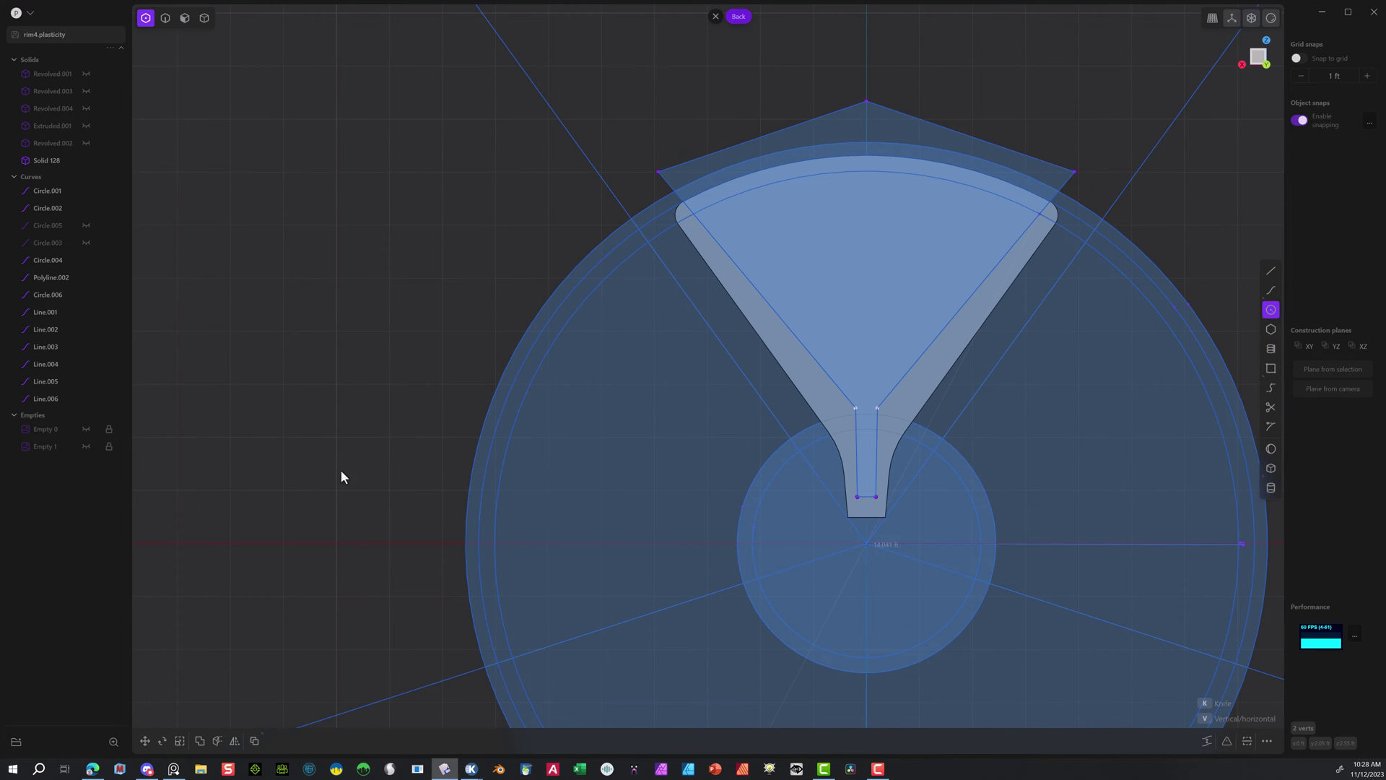
Fillet the profile's two bend vertices by about 0.37 ft and round its two innermost vertices.
key("3")
key("1")
key("f")
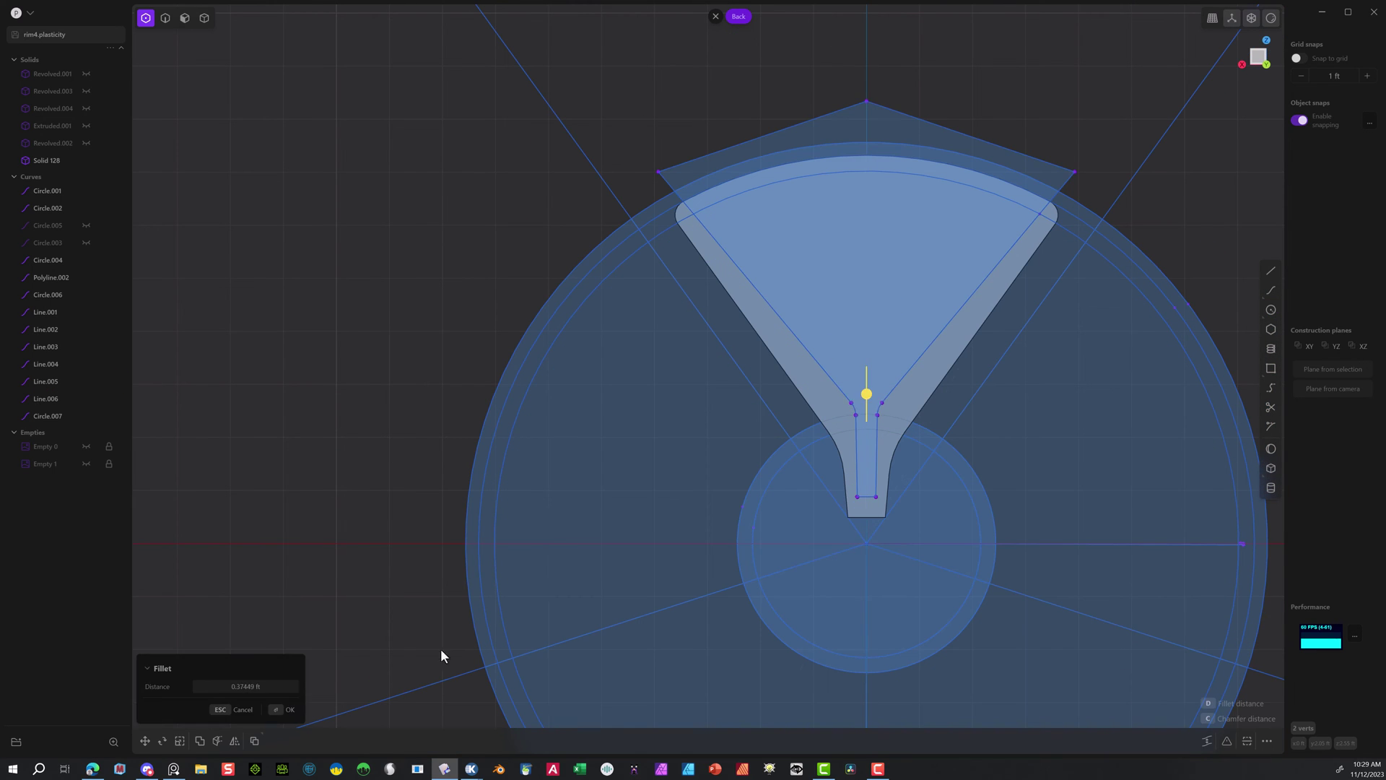
left_click_drag(866, 393, 866, 500)
left_click(273, 714)
Extrude the narrowed profile region backward into a solid that extends well past the existing spoke solid.
middle_click_drag(674, 153, 808, 179)
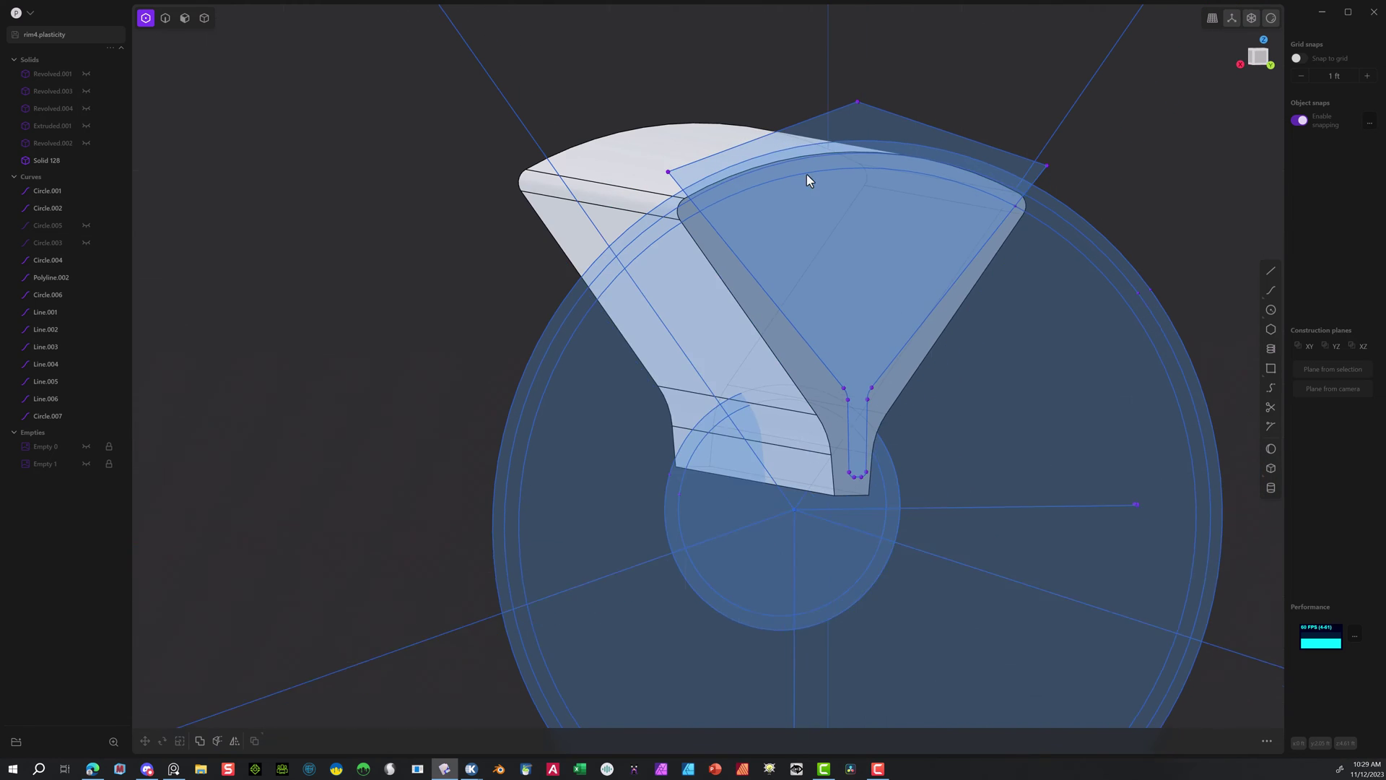
key("3")
left_click(778, 222)
key("e")
left_click_drag(662, 262, 500, 233)
left_click(291, 710)
Cut the new extruded solid with the smallest of the large rim circles and delete the piece outside it.
key("4")
left_click(808, 145)
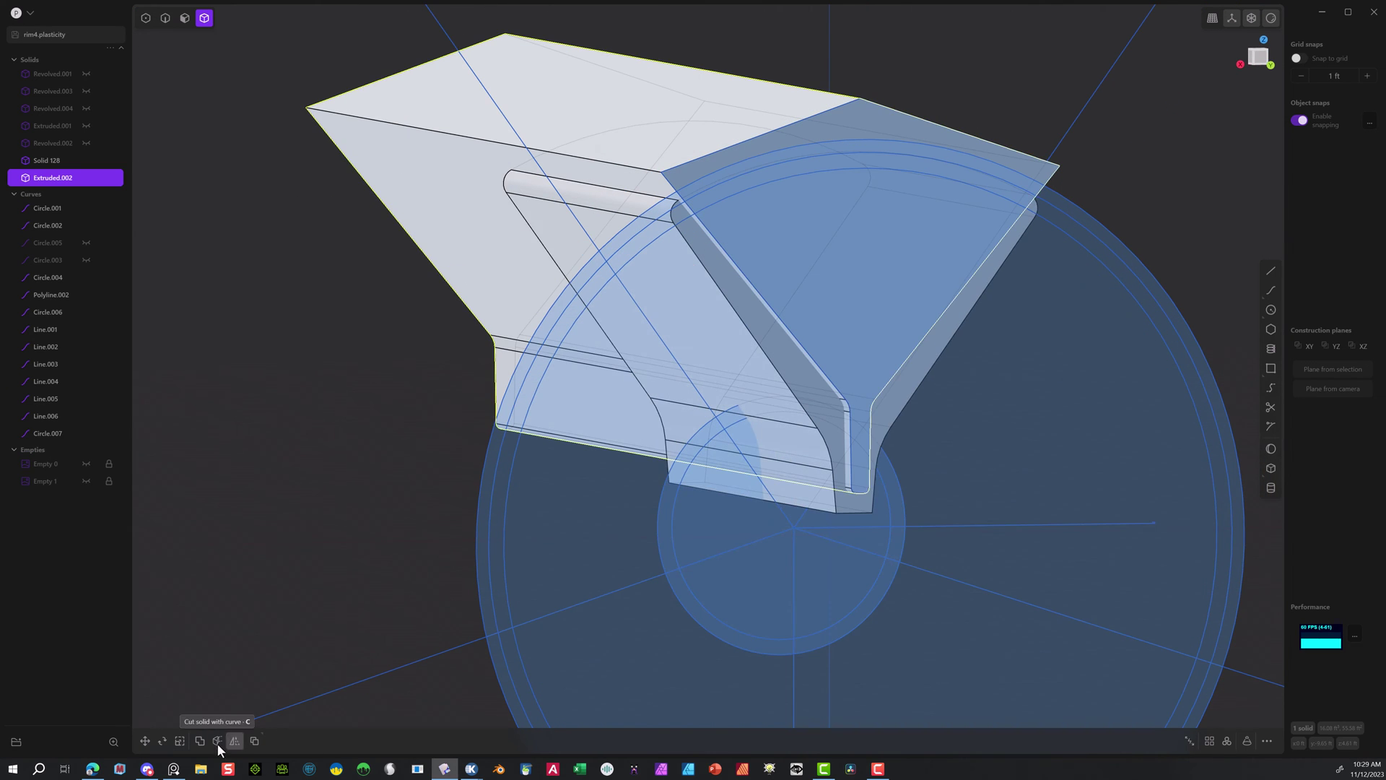
left_click(217, 743)
left_click(534, 694)
left_click(298, 713)
left_click(652, 99)
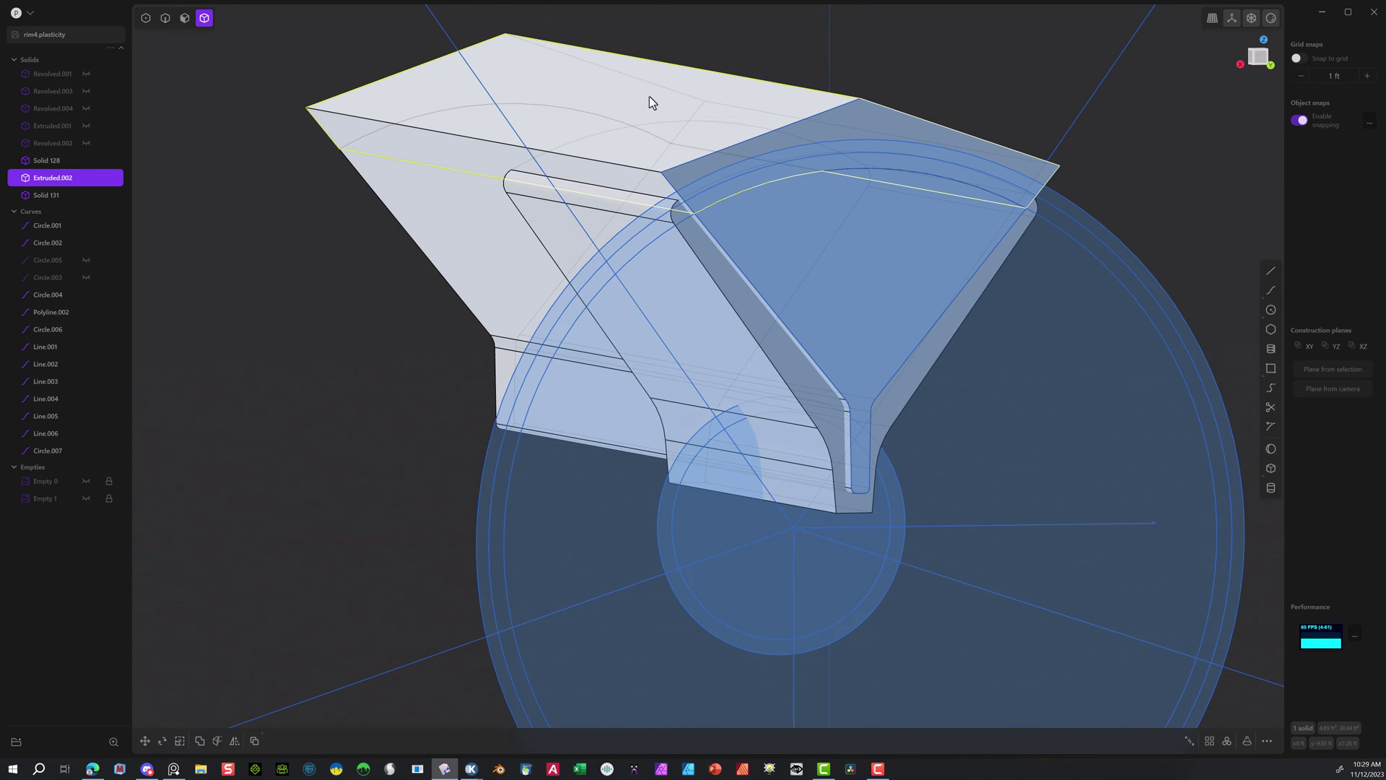
key("Delete")
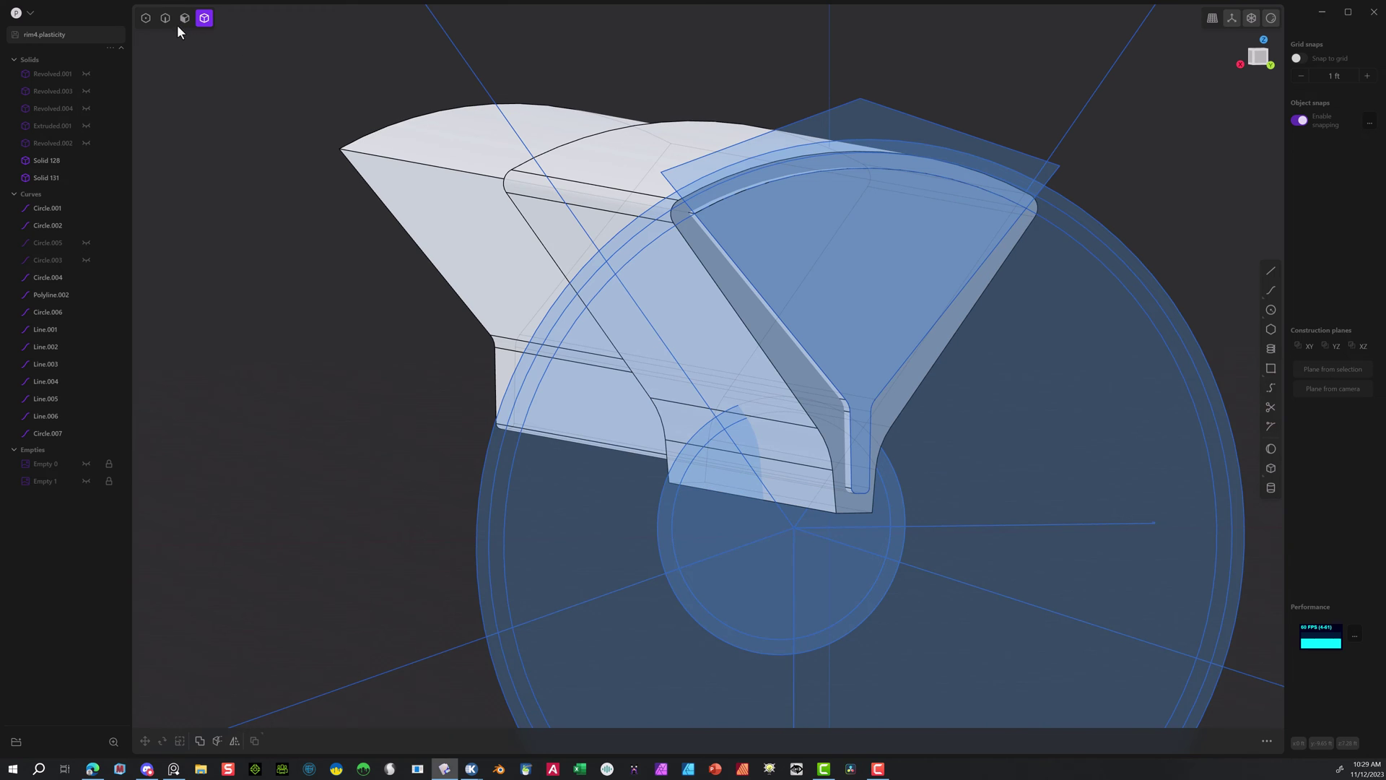
Fillet the two long outer corner edges of the inner cutter solid by about 0.27 ft.
key("2")
left_click(690, 150)
key("f")
left_click(478, 181, "shift")
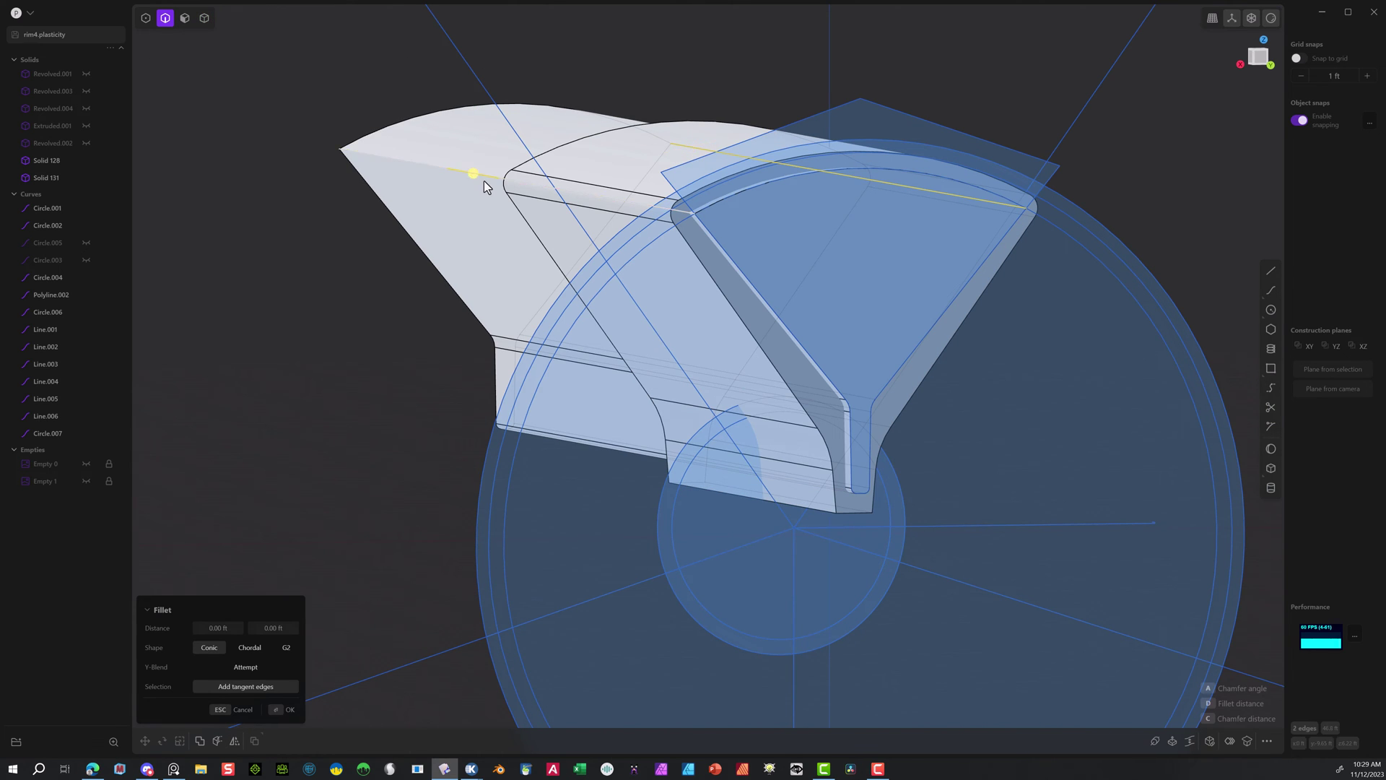
left_click_drag(476, 184, 464, 185)
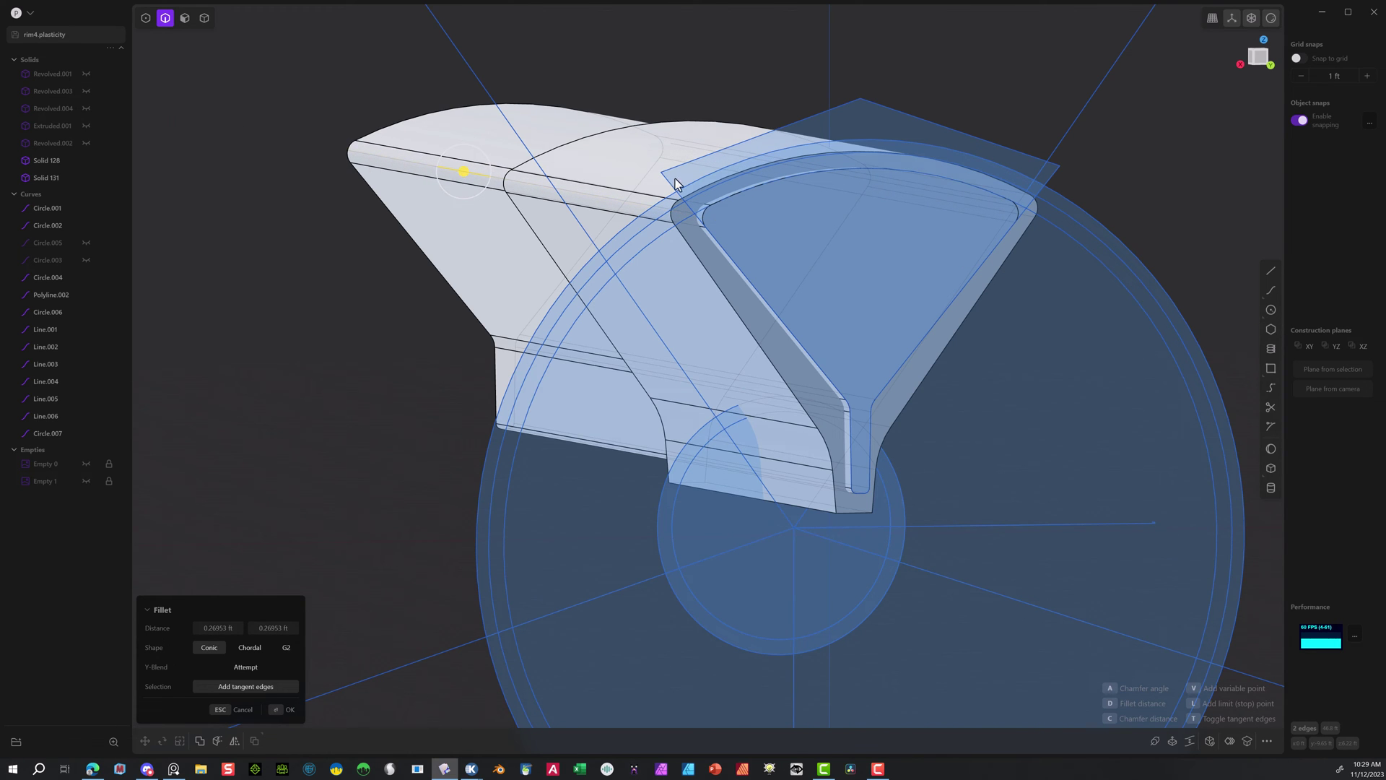
mouse_move(1153, 128)
middle_mouse_down()
mouse_move(1083, 123)
mouse_move(1139, 139)
middle_mouse_up()
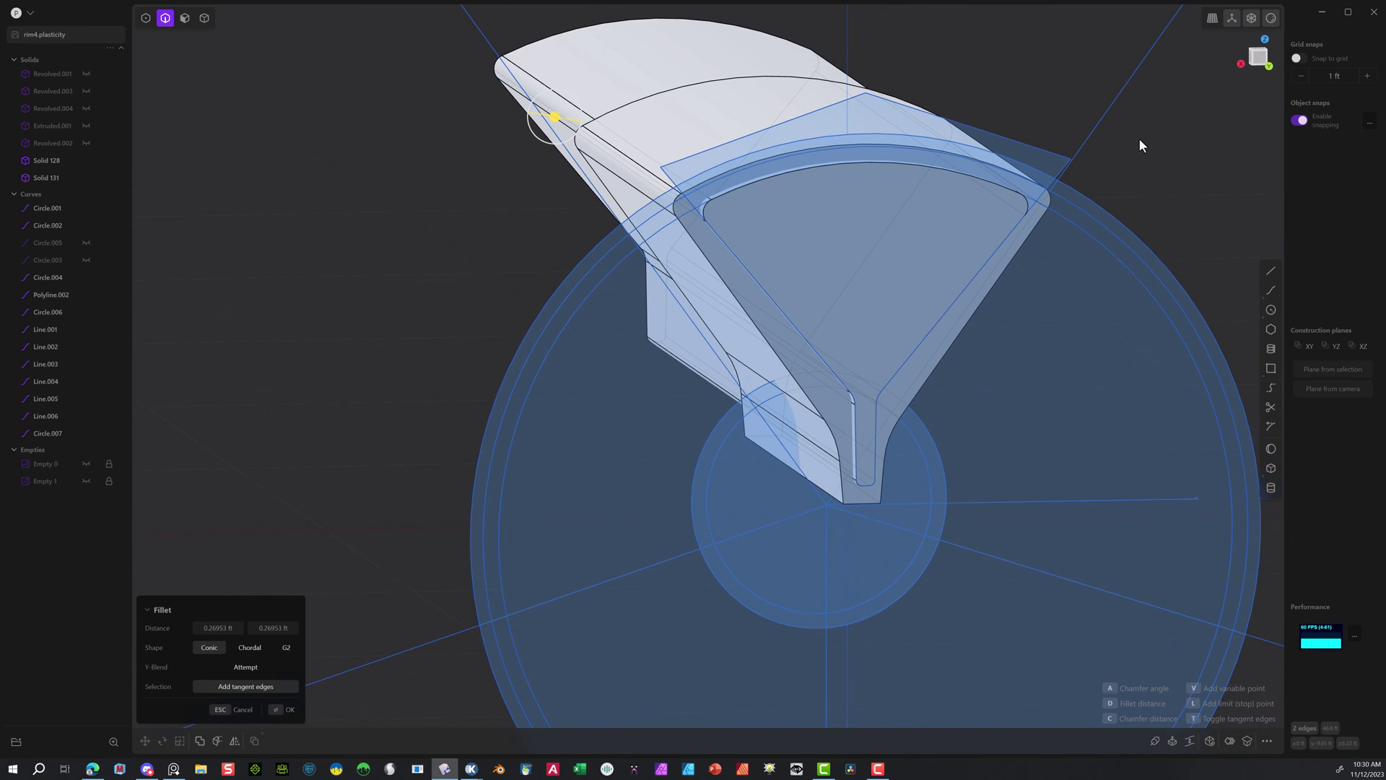
left_click(292, 711)
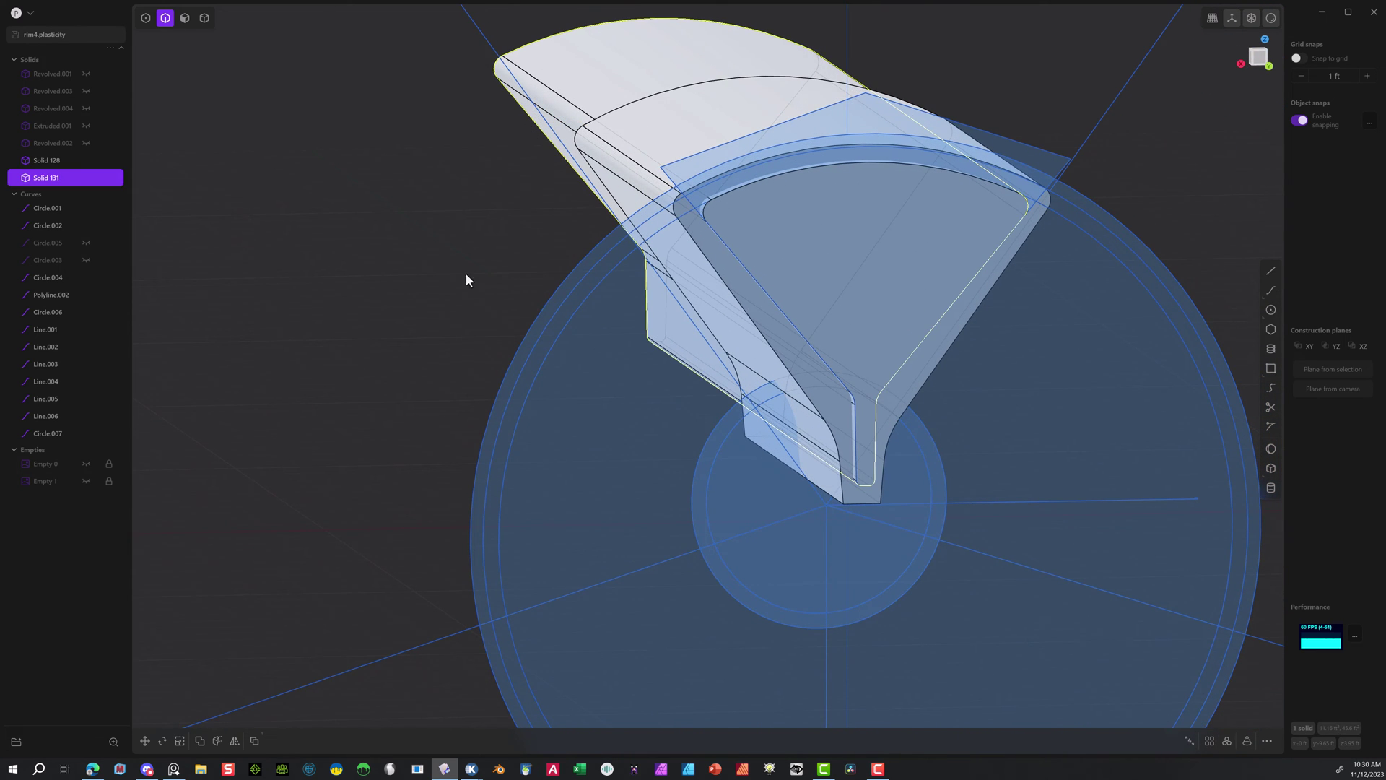
left_click(444, 229)
Subtract the longer inner cutter solid from the spoke solid with a Boolean difference.
middle_click_drag(614, 6, 762, 70)
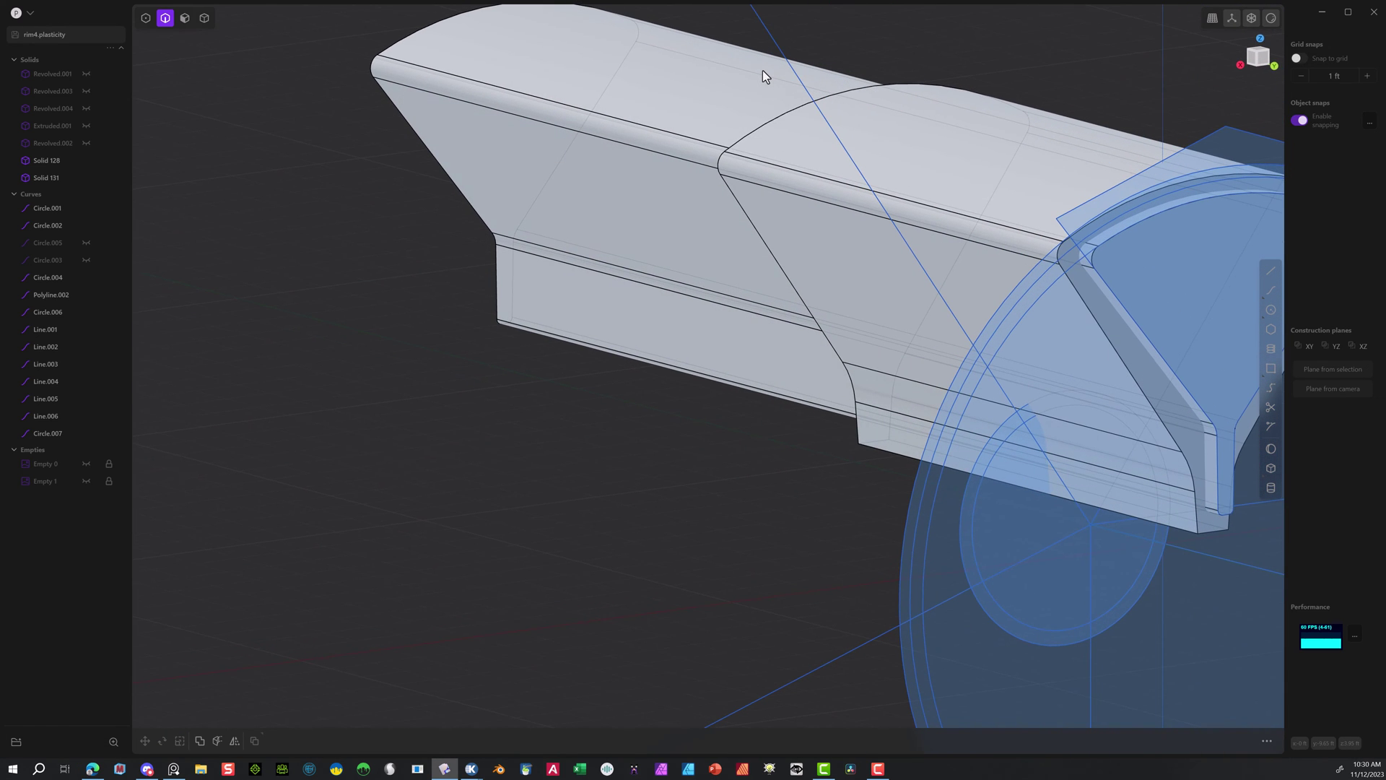
scroll(761, 71, "down", 4)
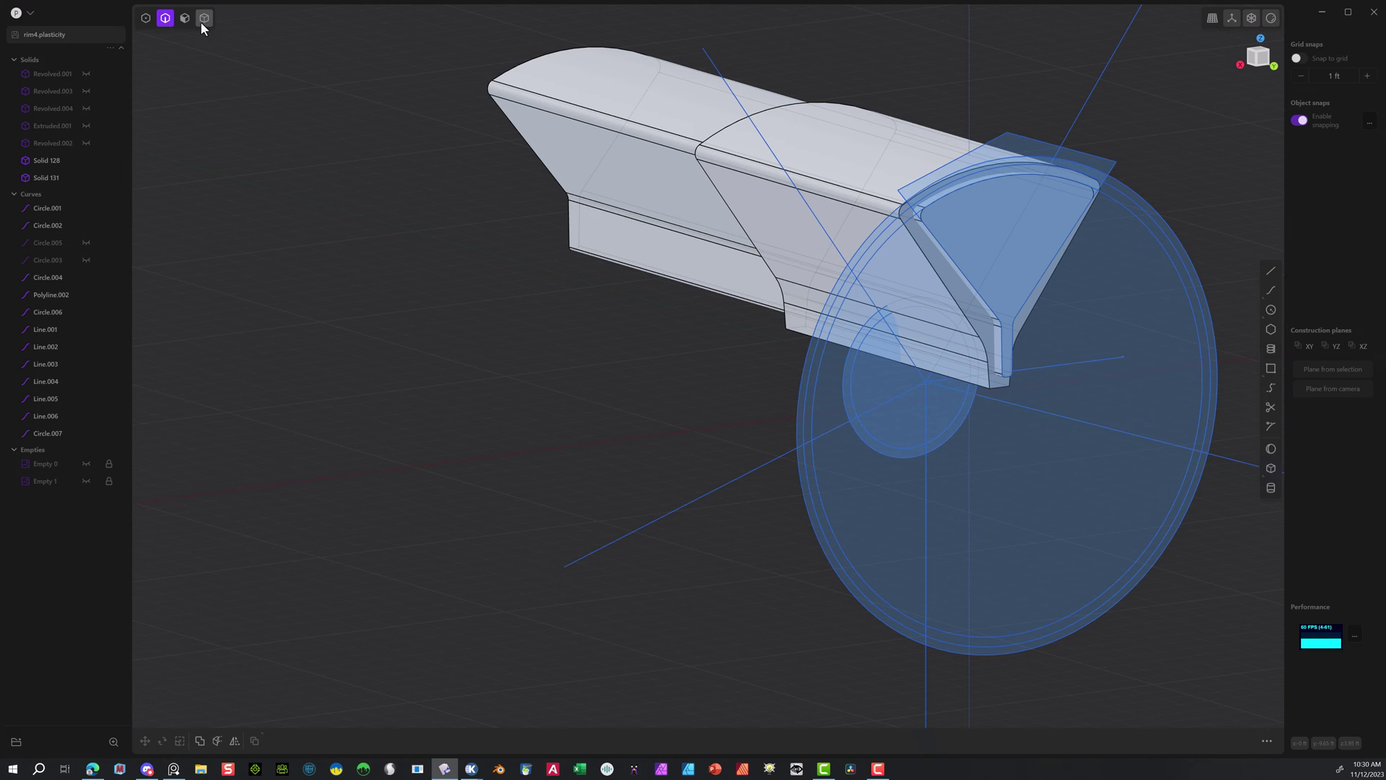
left_click(202, 19)
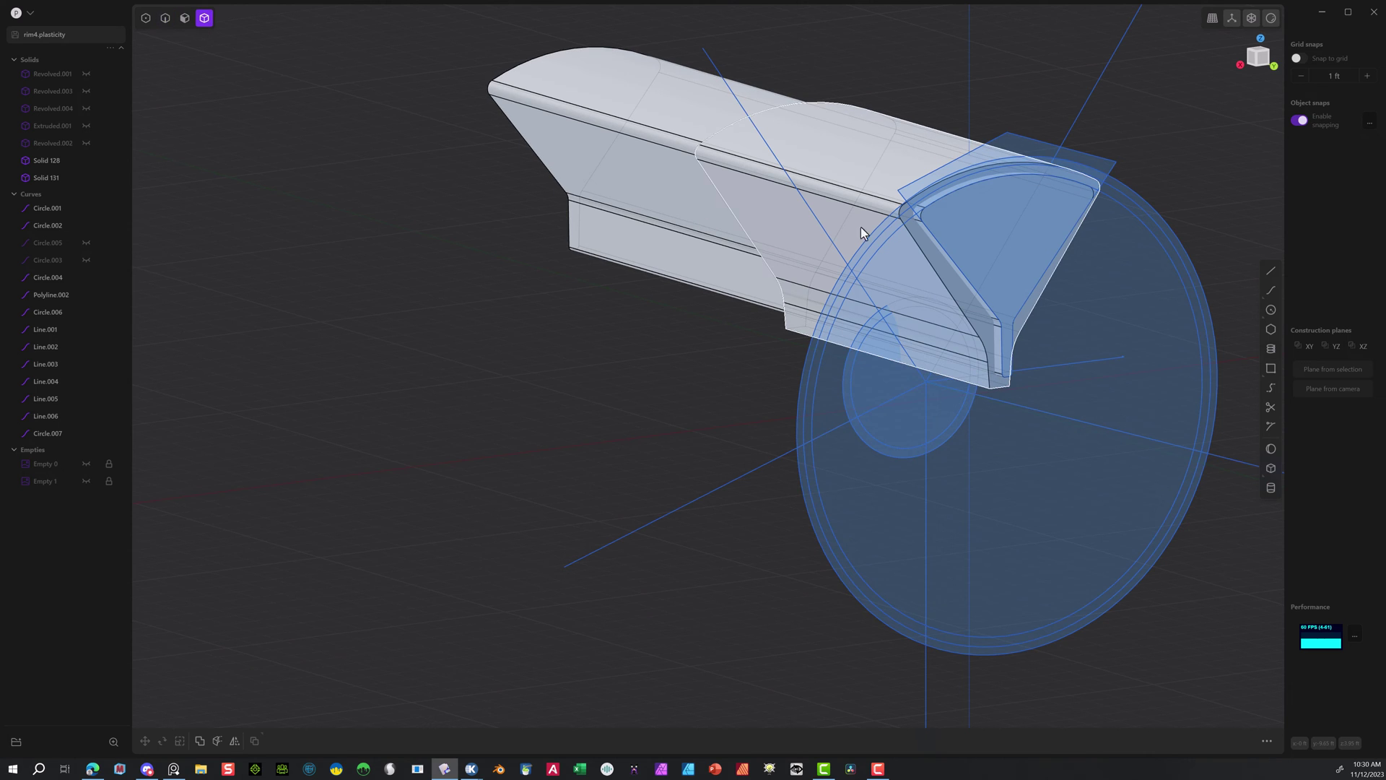
left_click(875, 209)
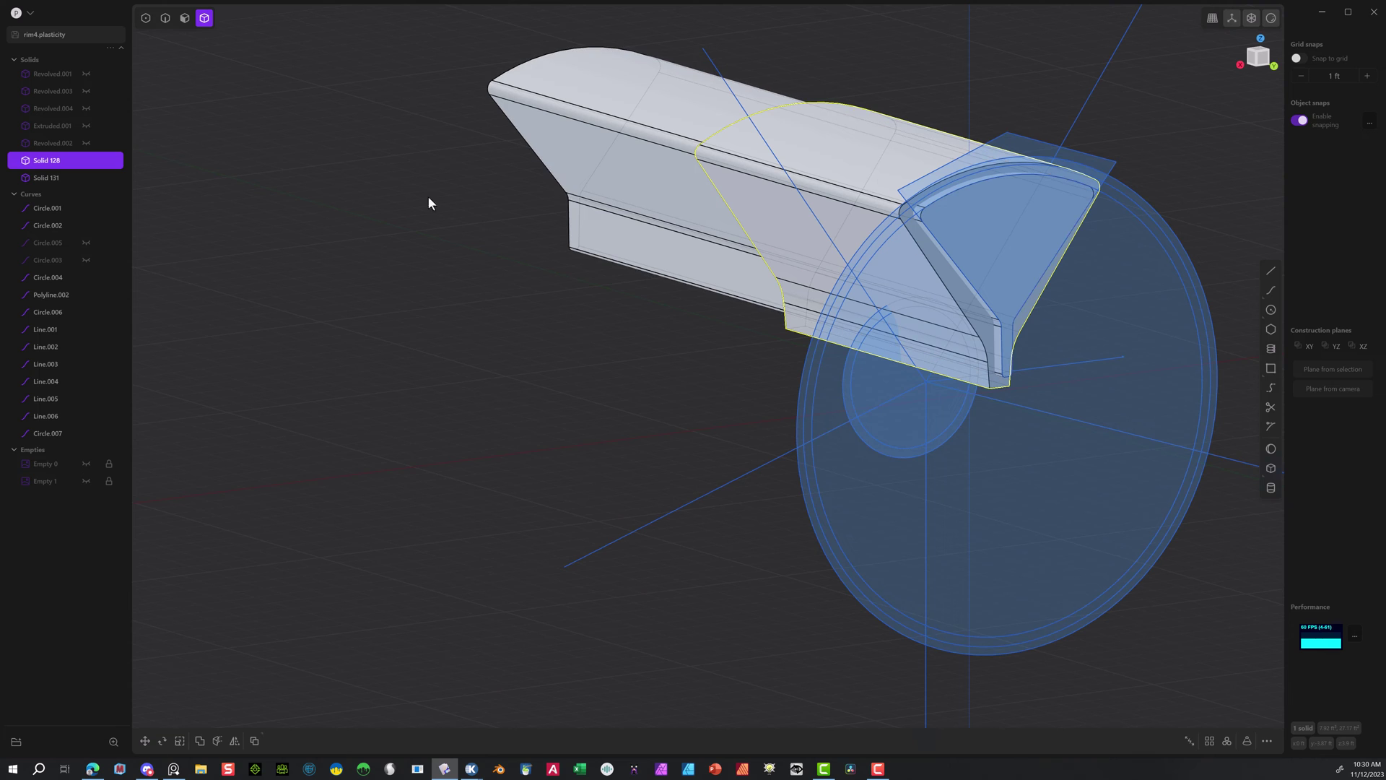
left_click(549, 77, "shift")
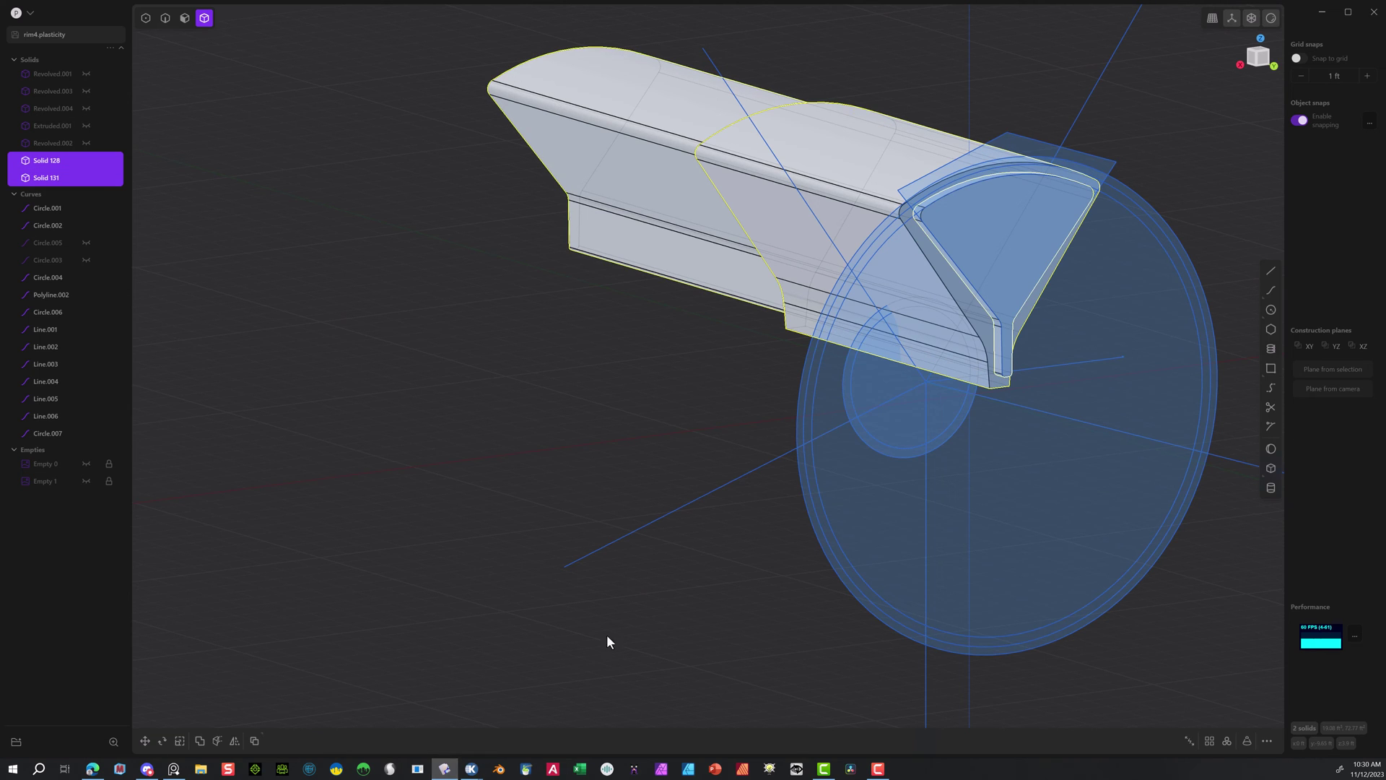
key("q")
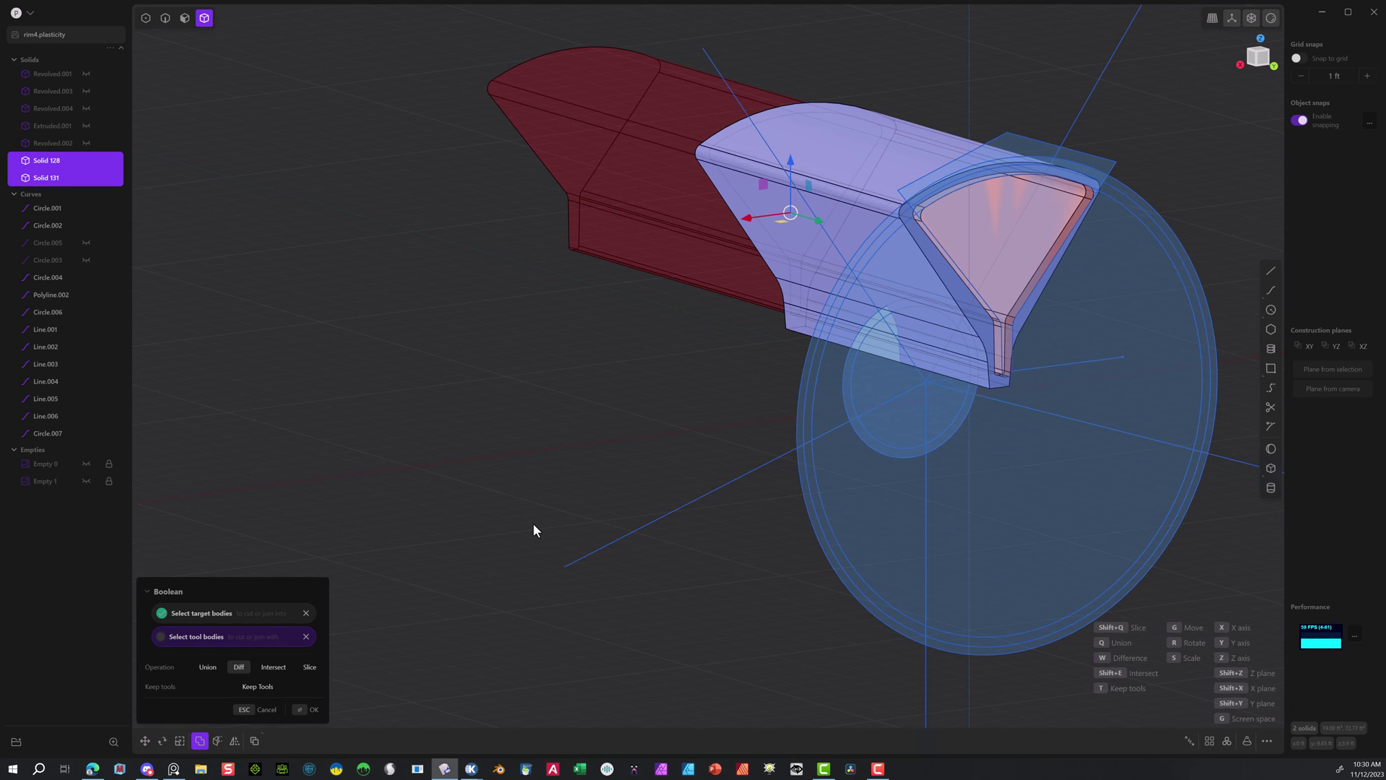
left_click(304, 712)
left_click(711, 232)
mouse_move(828, 233)
middle_mouse_down()
mouse_move(740, 236)
mouse_move(743, 220)
mouse_move(840, 242)
middle_mouse_up()
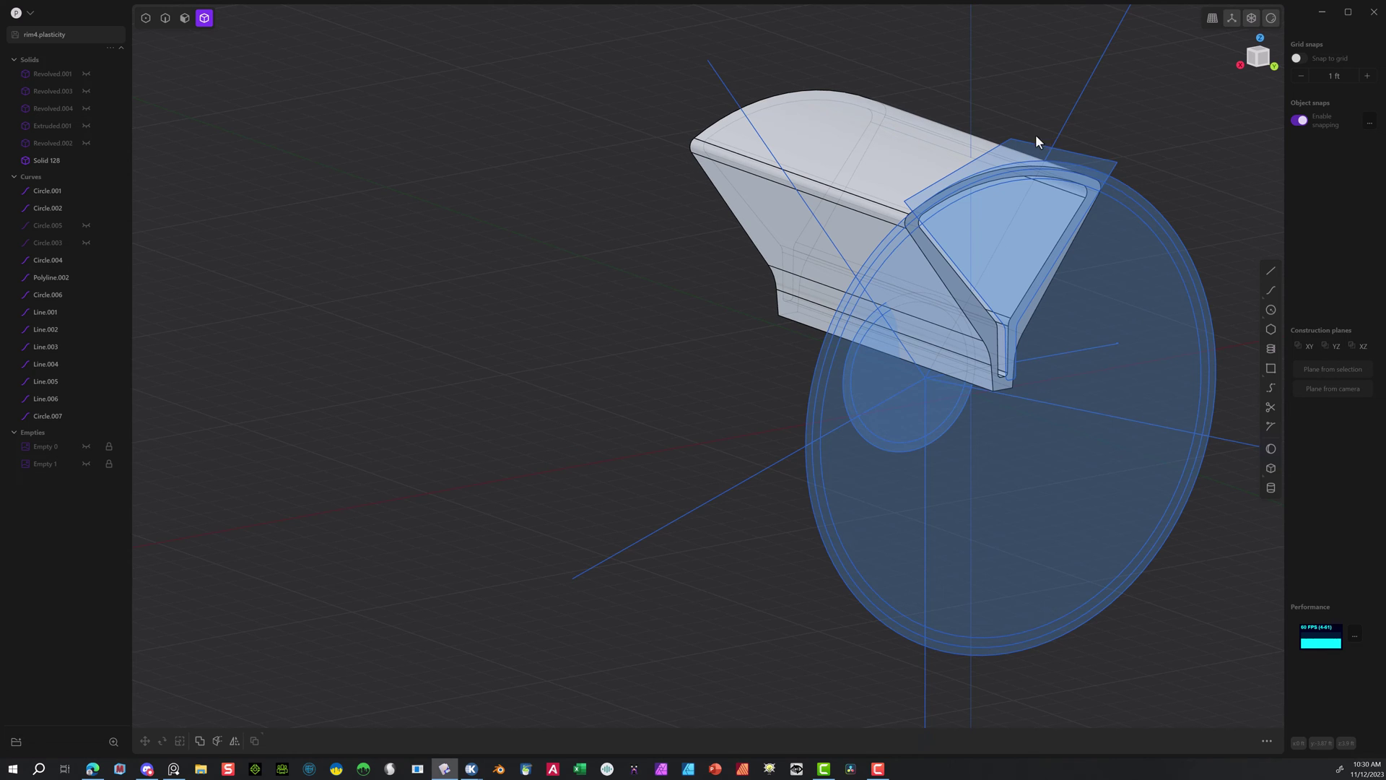
Hide the spoke profile curve and the three large rim circles, and show the Revolved.002 wheel disc.
left_click(166, 17)
left_click(1014, 146)
key("h")
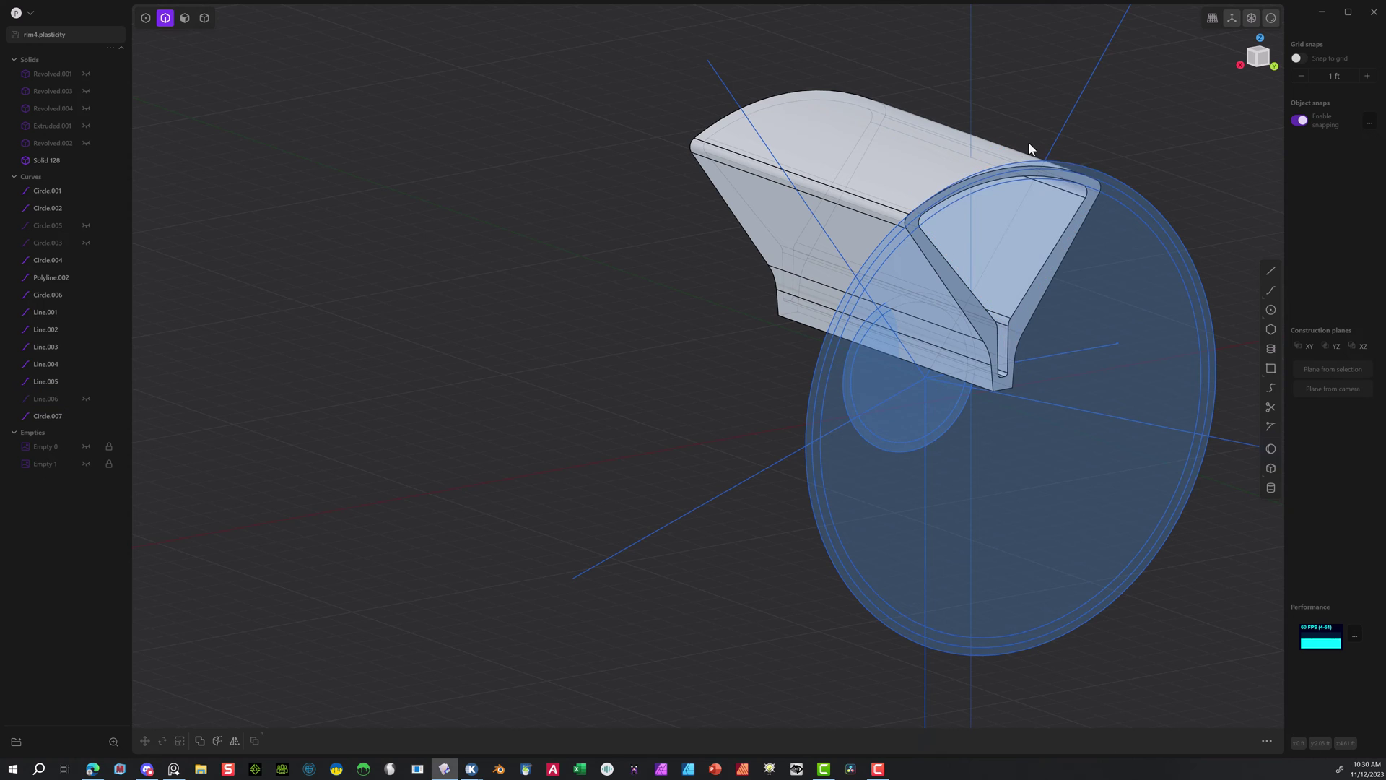
left_click(1054, 167)
key("h")
left_click(1119, 189)
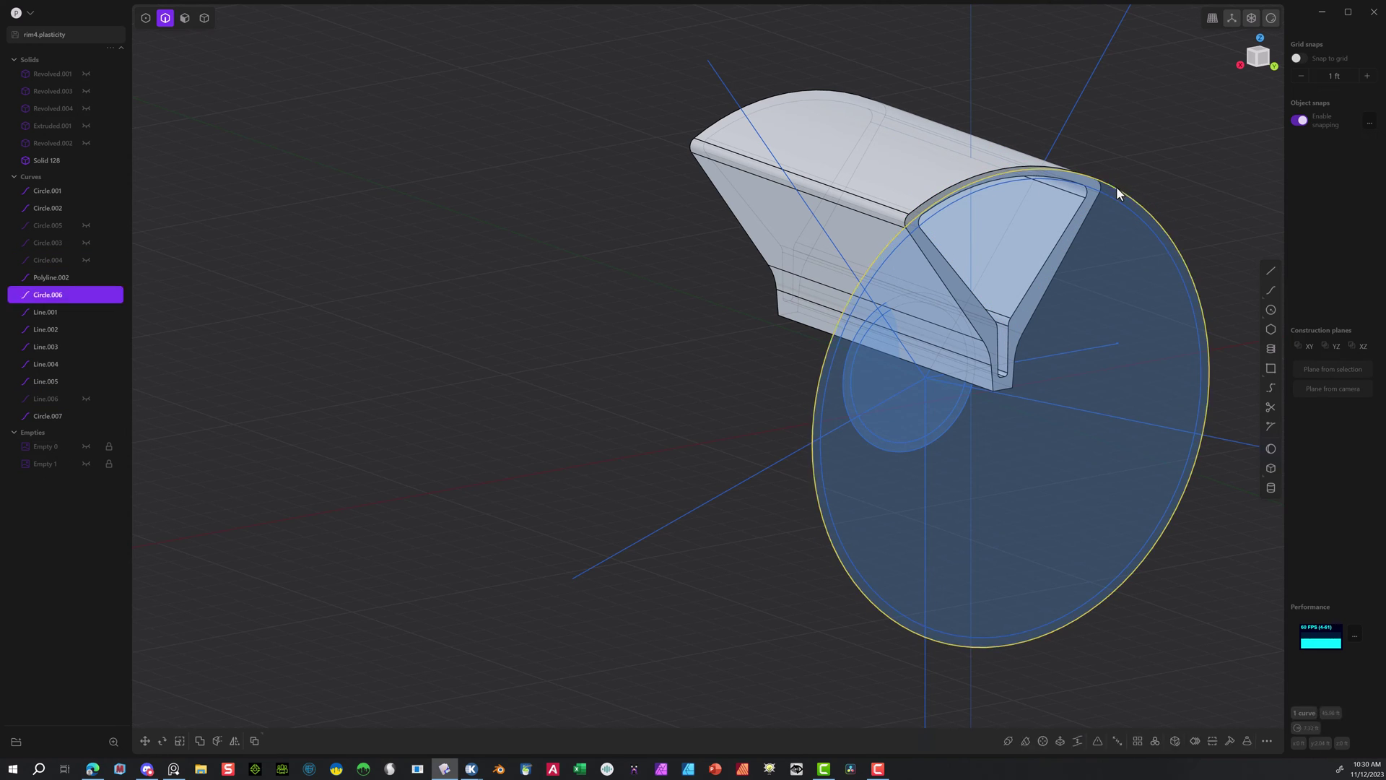
key("h")
left_click(1117, 196)
key("h")
left_click(1070, 114)
key("h")
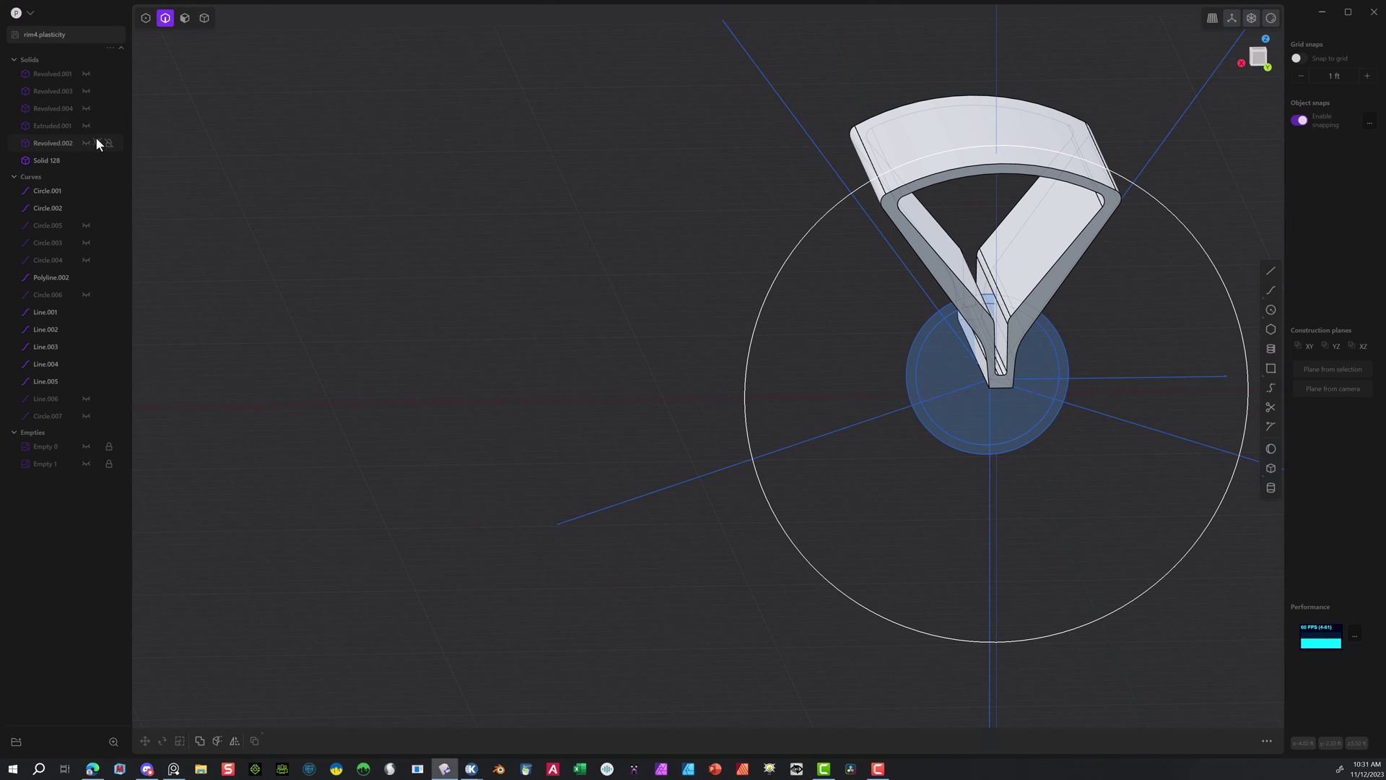
left_click(88, 143)
Fillet the two long bottom edges of the hollow spoke solid near the hub by about 0.14 ft.
mouse_move(339, 154)
middle_mouse_down()
mouse_move(362, 155)
mouse_move(367, 126)
mouse_move(384, 121)
mouse_move(393, 134)
mouse_move(348, 153)
mouse_move(360, 154)
middle_mouse_up()
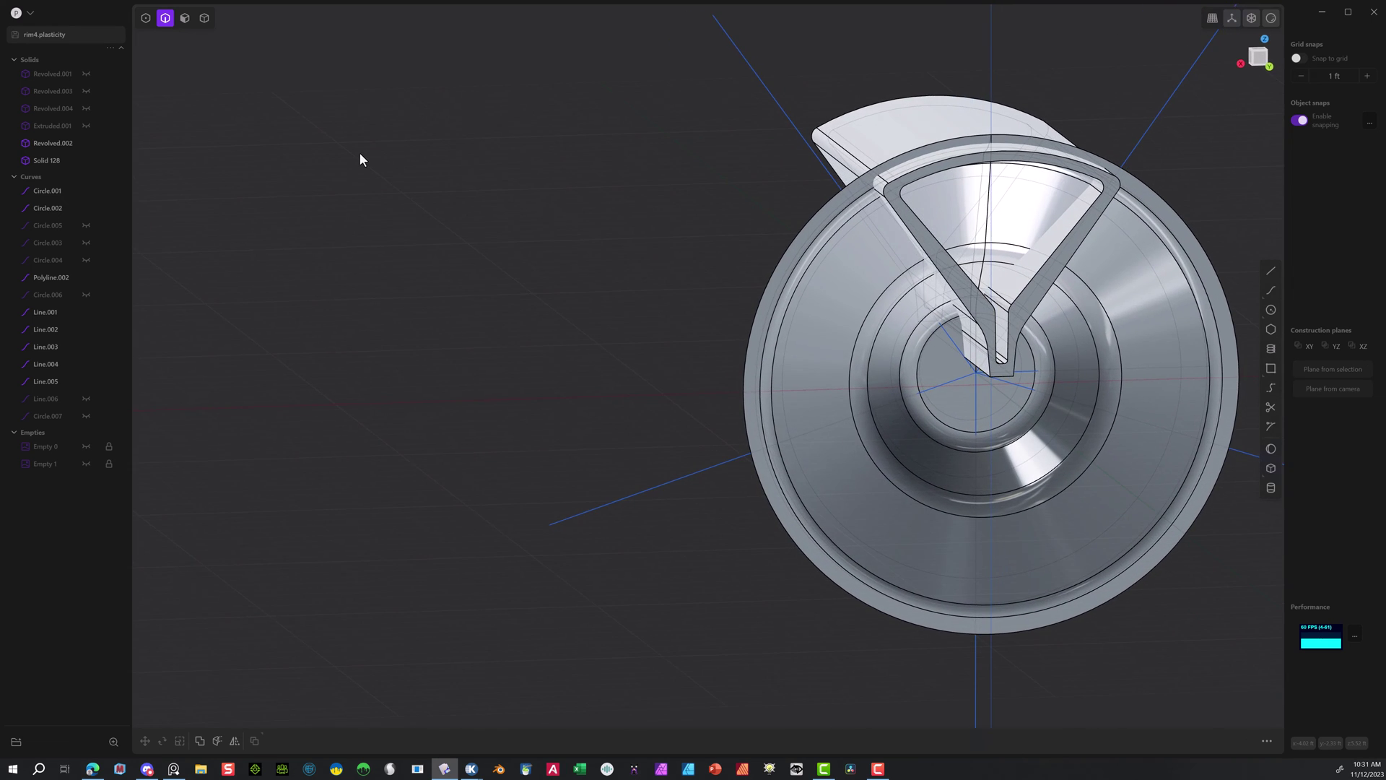
scroll(906, 372, "up", 5)
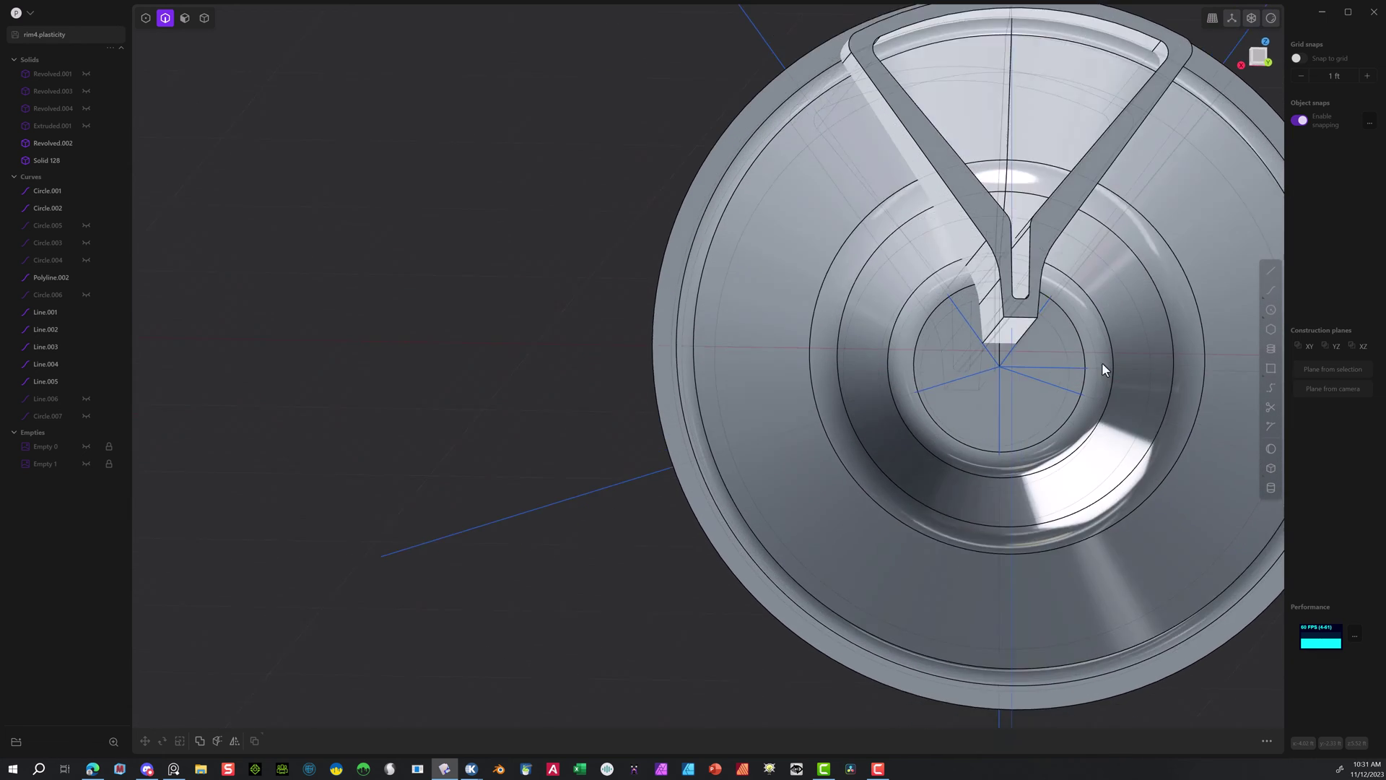
middle_click_drag(1102, 348, 1107, 356)
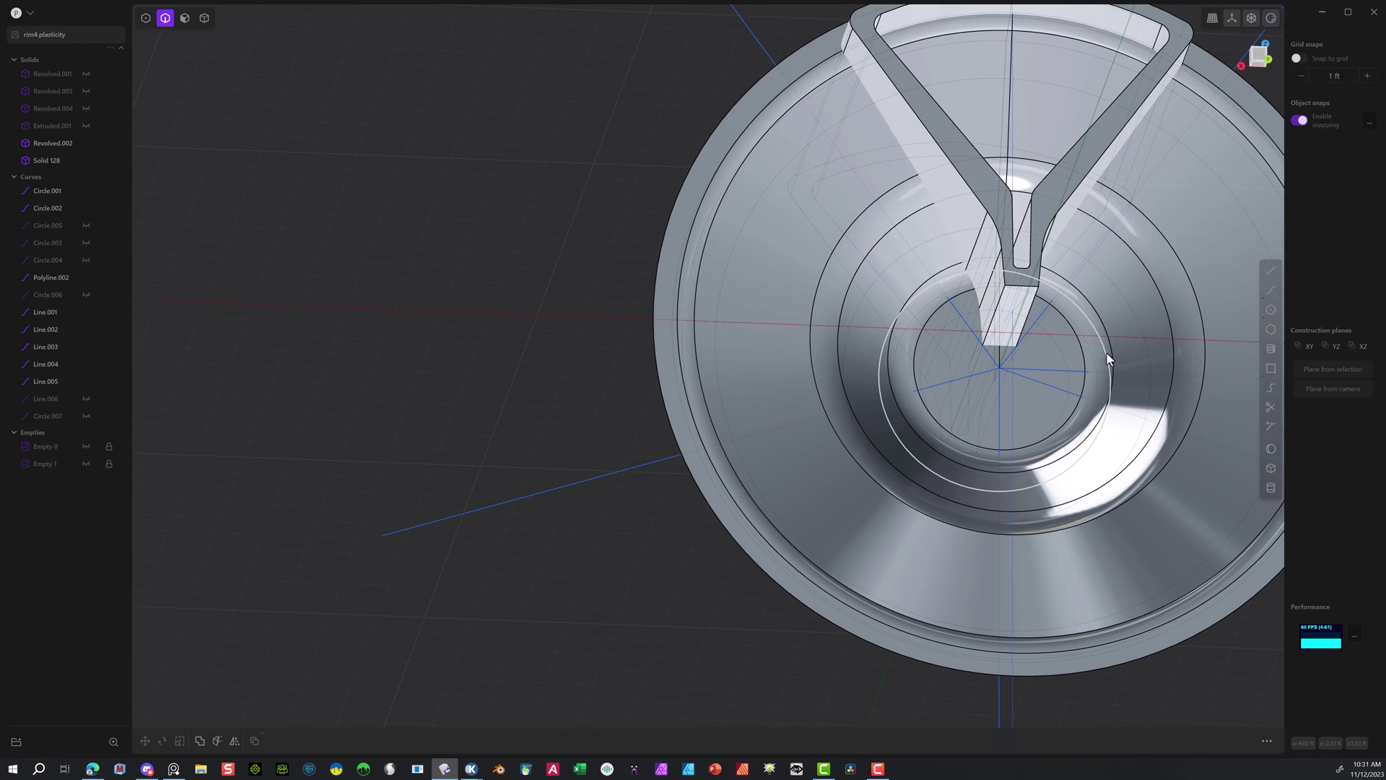
left_click(1033, 303)
key("f")
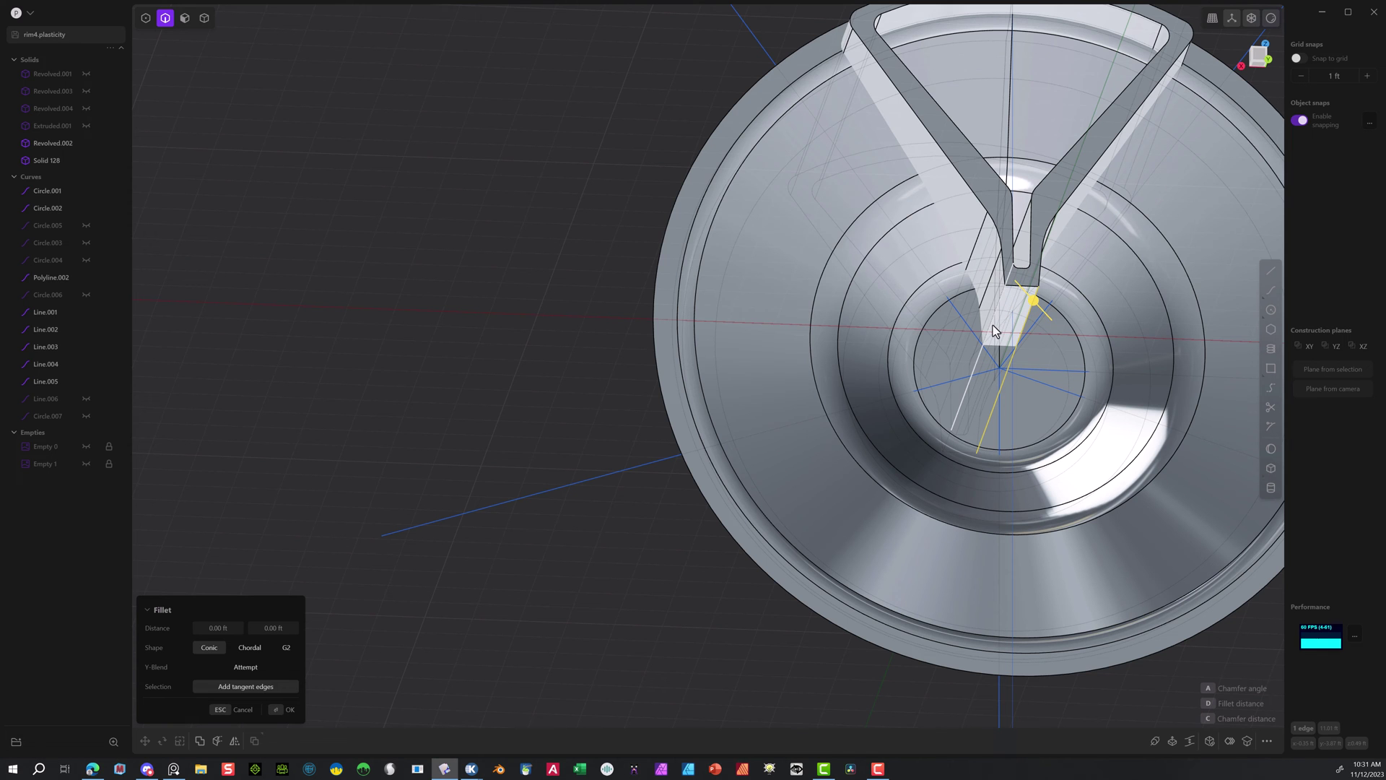
scroll(993, 325, "up", 5)
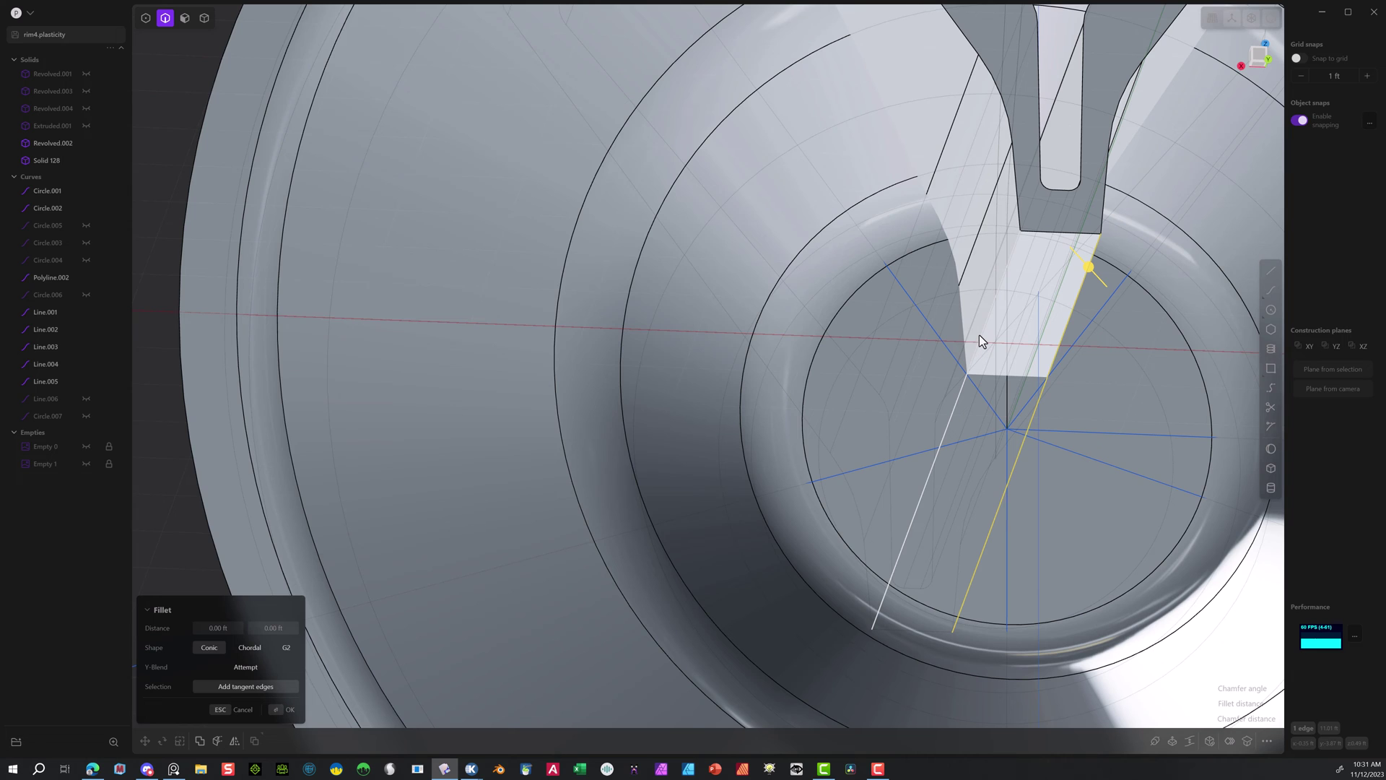
left_click(979, 335)
left_click_drag(978, 335, 974, 344)
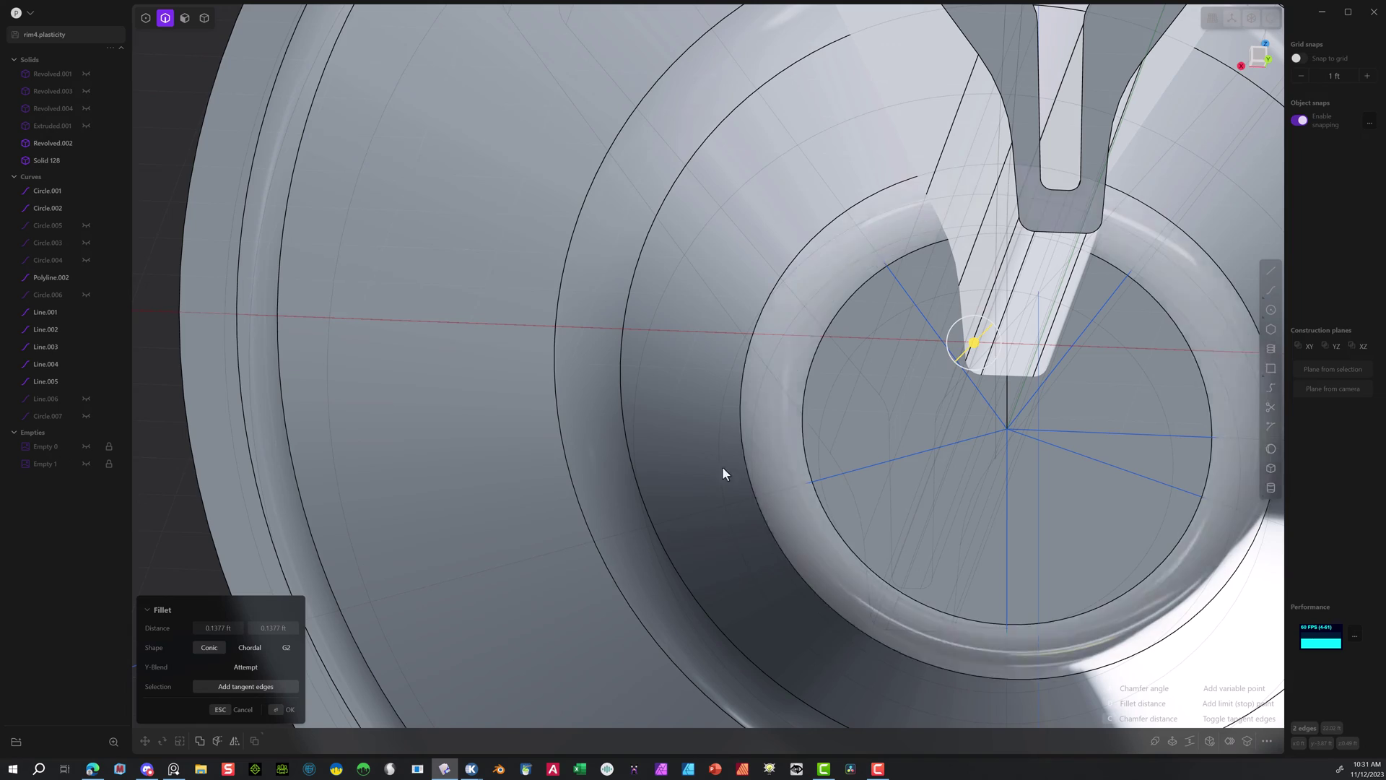
left_click(283, 712)
Radially array the hollow spoke solid around the hub centre with 5 copies over 360 degrees.
scroll(557, 417, "down", 3)
middle_click_drag(557, 417, 587, 384)
scroll(603, 397, "up", 3)
scroll(581, 401, "down", 3)
scroll(584, 378, "up", 3)
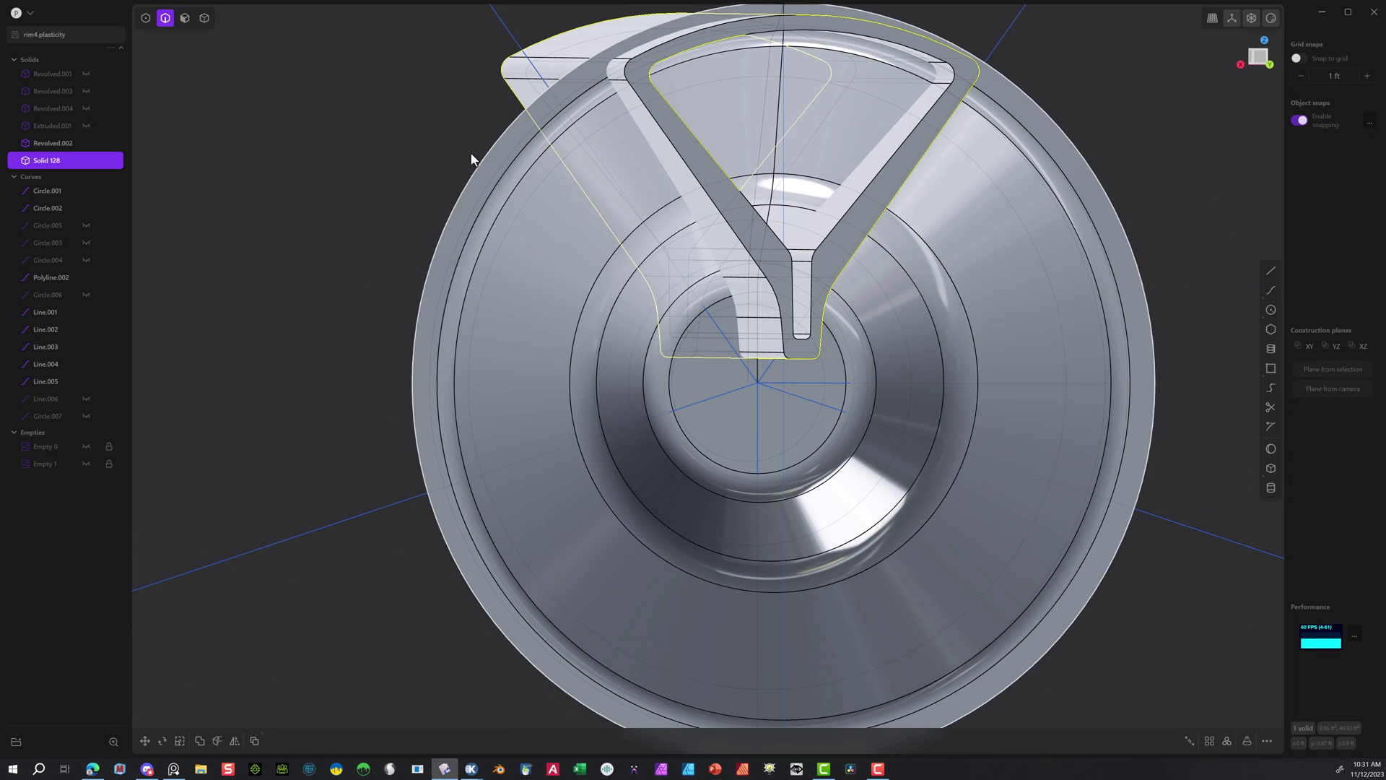
left_click(204, 18)
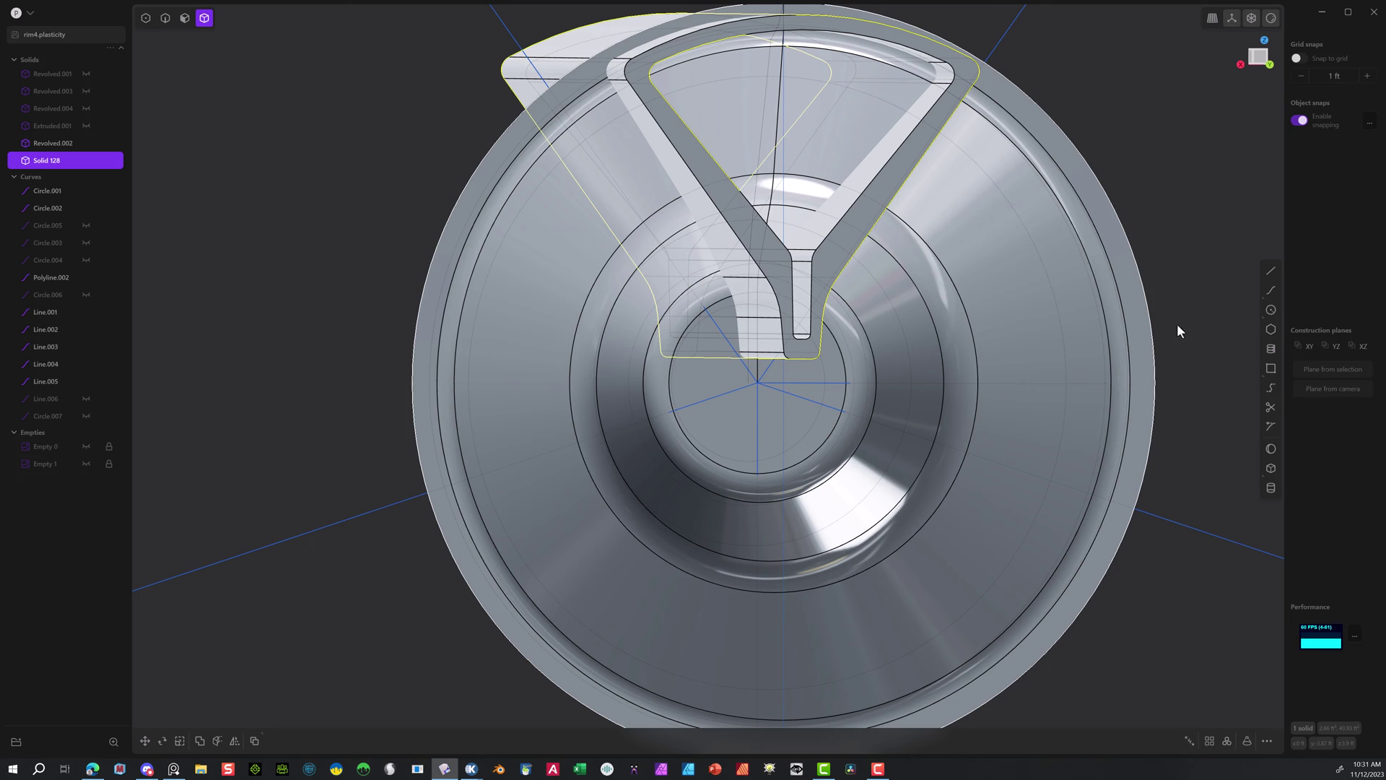
left_click(1226, 741)
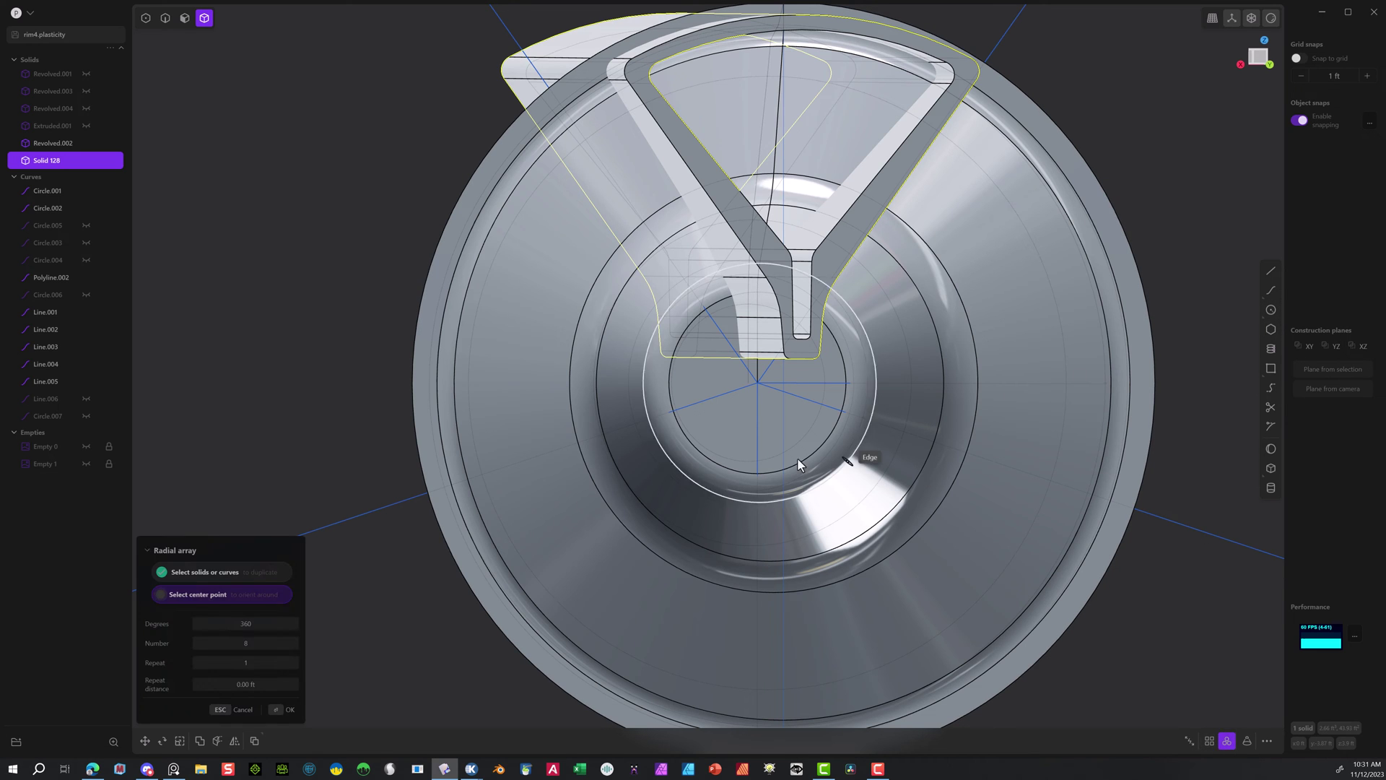
left_click(756, 387)
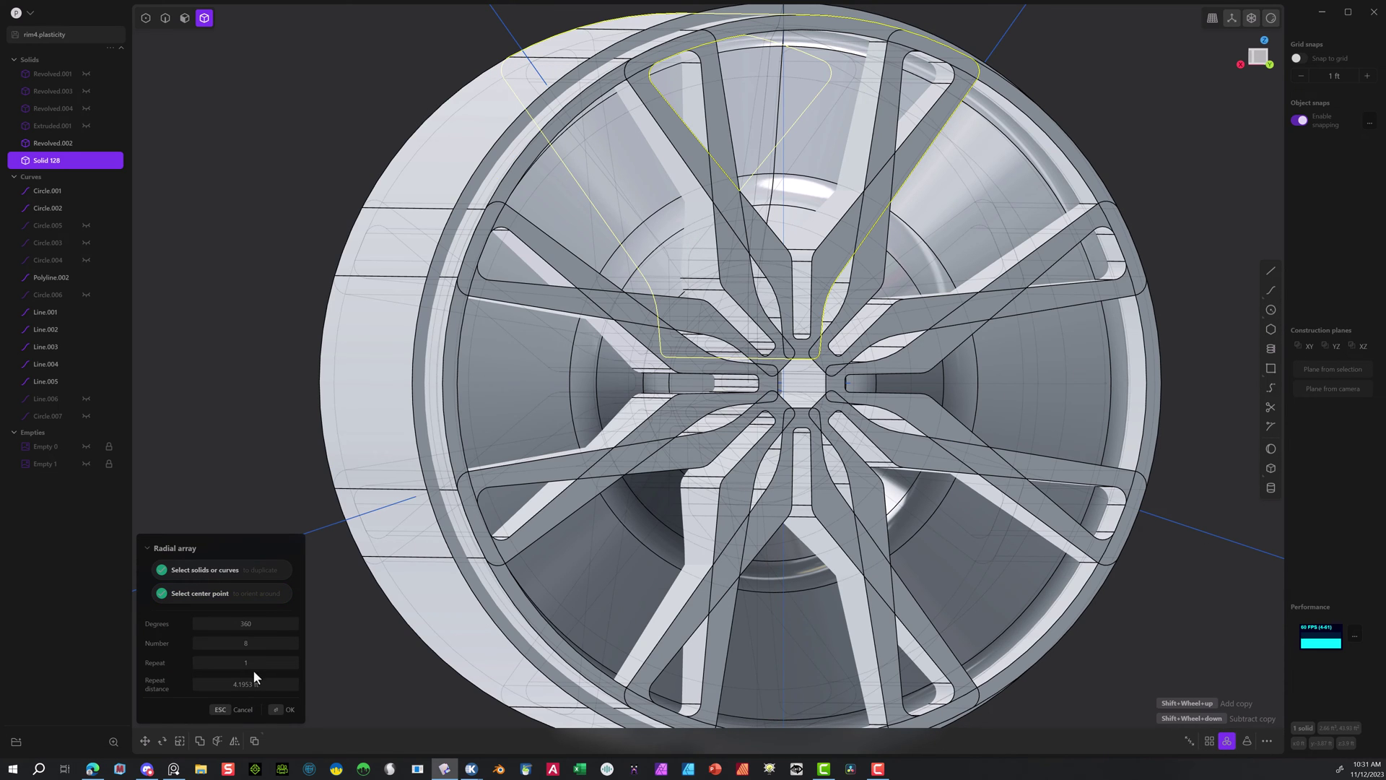
left_click_drag(257, 647, 235, 647)
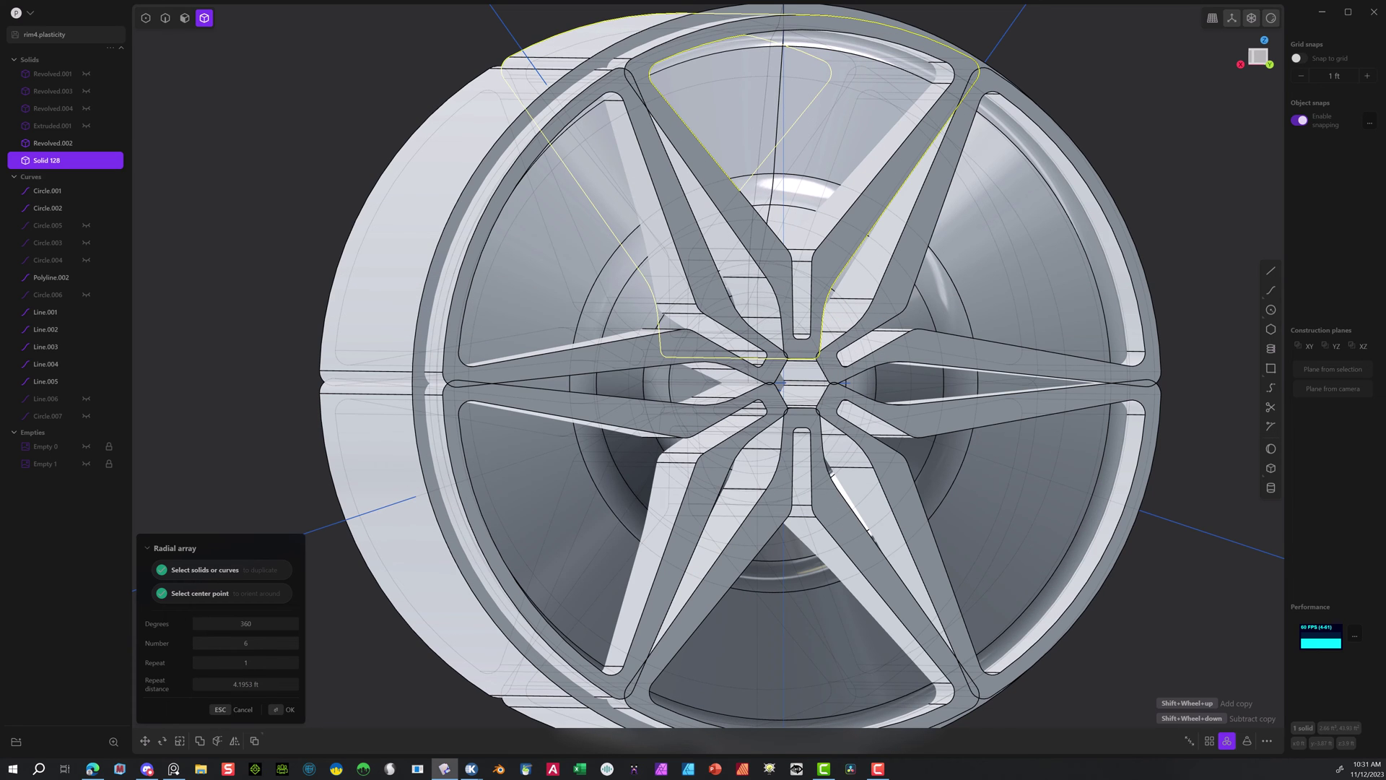
left_click_drag(235, 647, 224, 647)
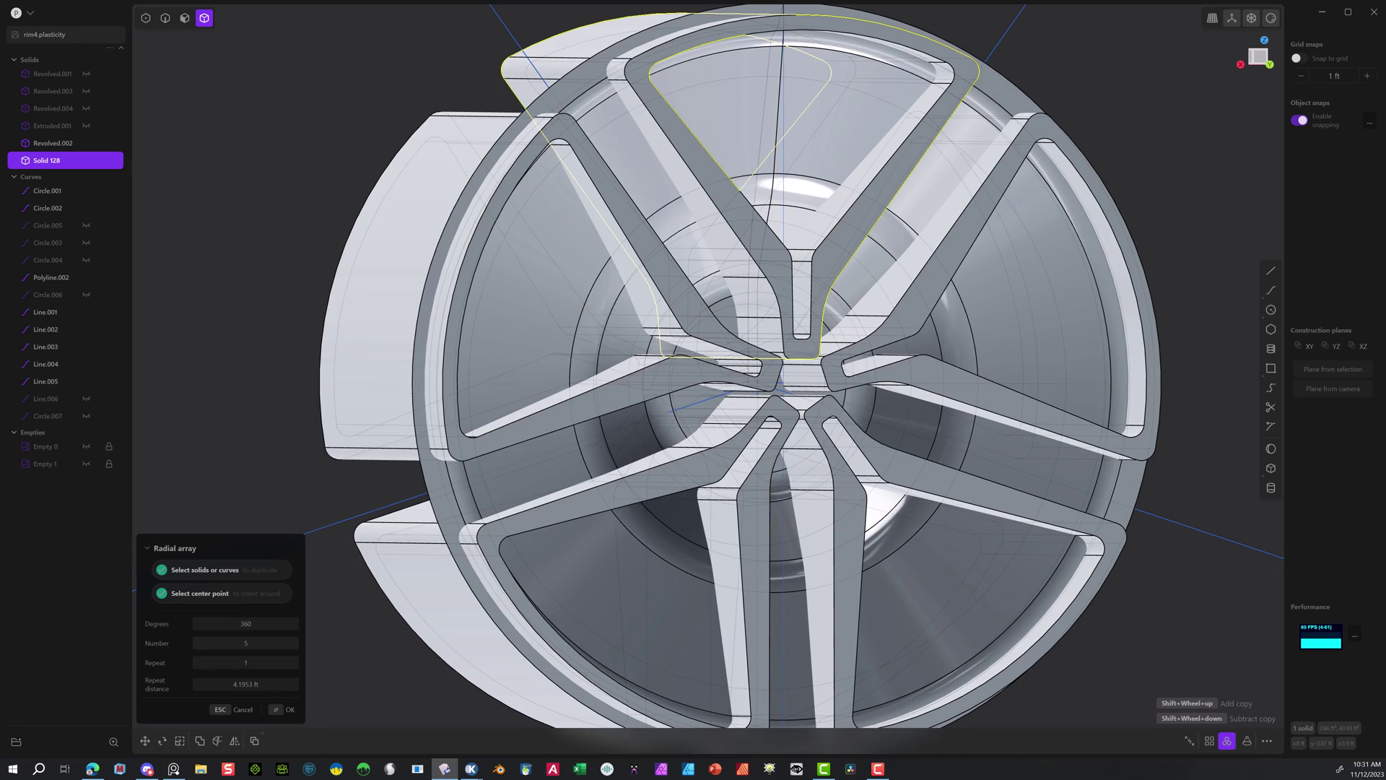
middle_click_drag(361, 628, 404, 640)
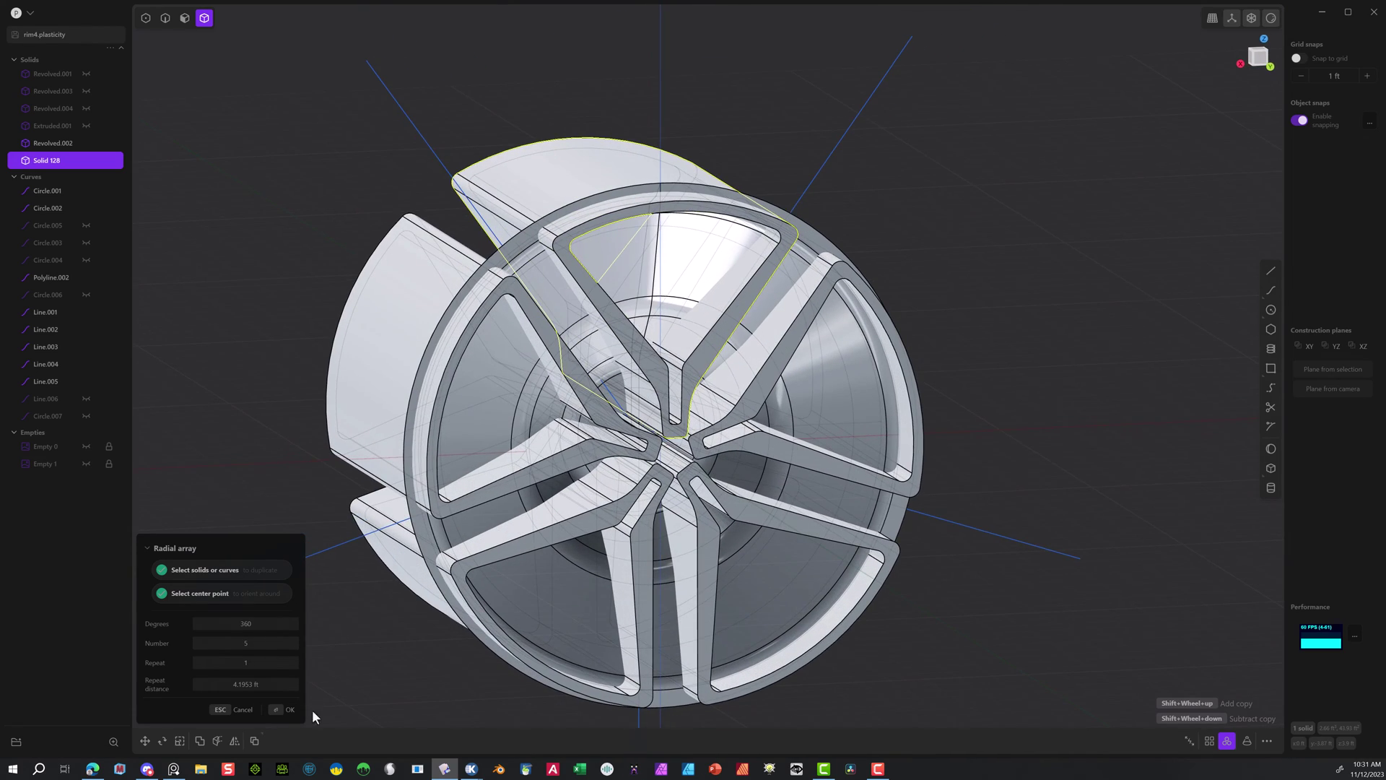
left_click(287, 709)
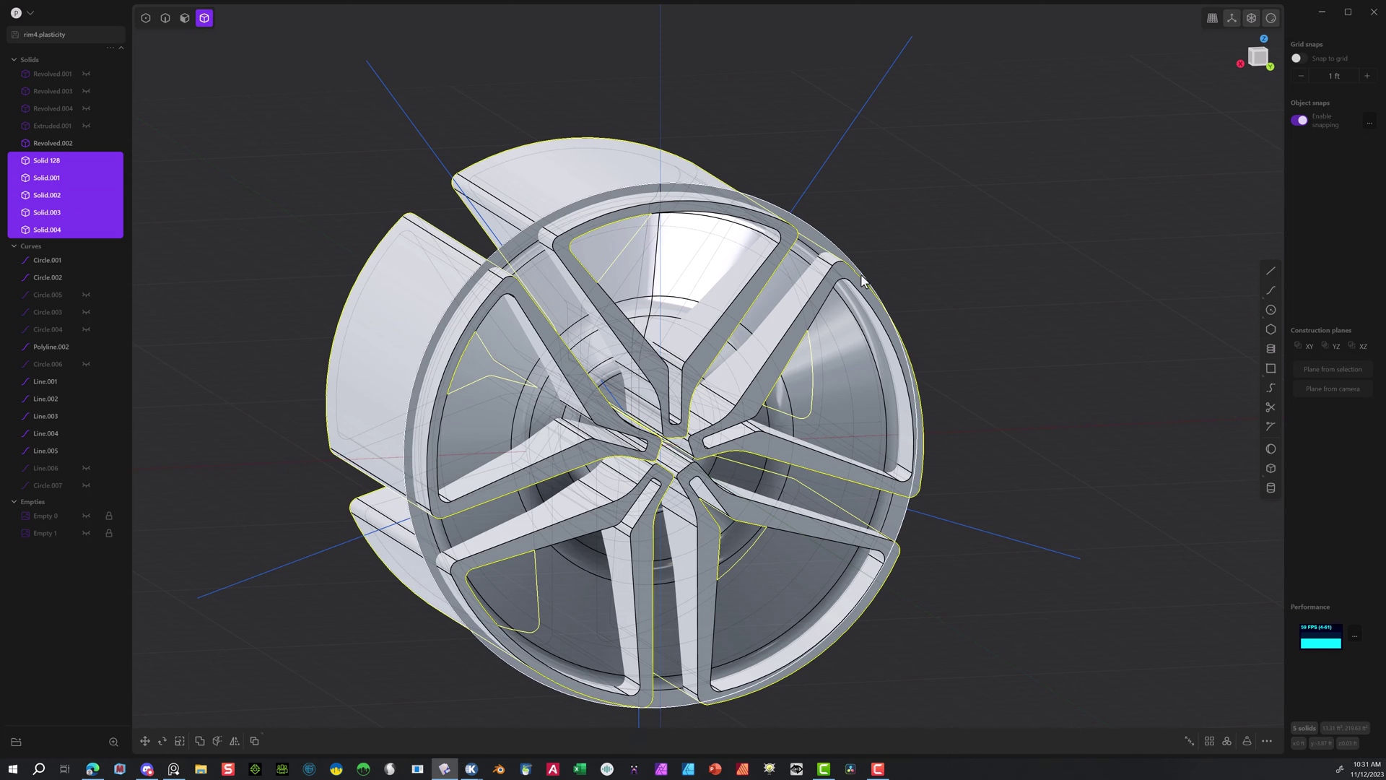
Slice the Revolved.002 wheel disc with the five arrayed spoke solids using a Boolean Slice.
left_click(802, 226)
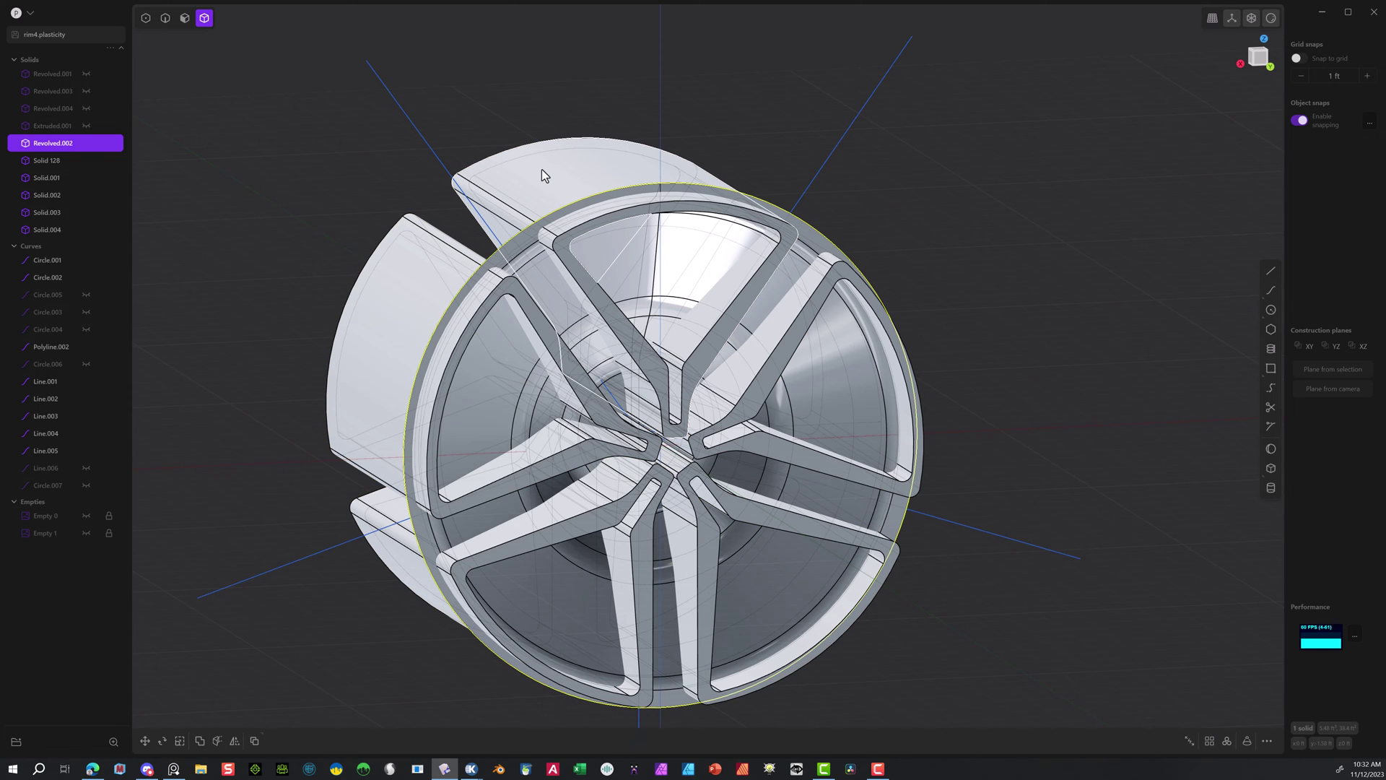
left_click(543, 175, "shift")
left_click(433, 231, "shift")
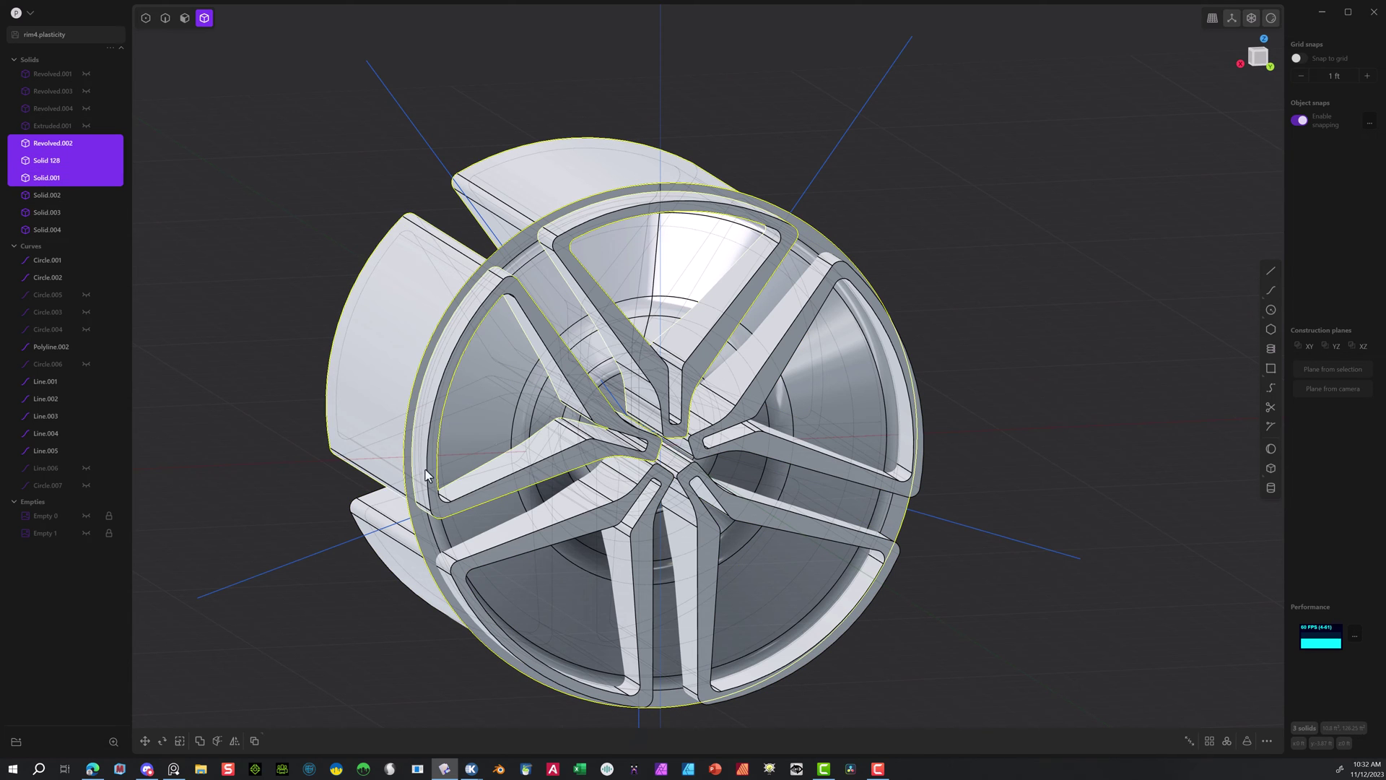
left_click(406, 552, "shift")
left_click(924, 547, "shift")
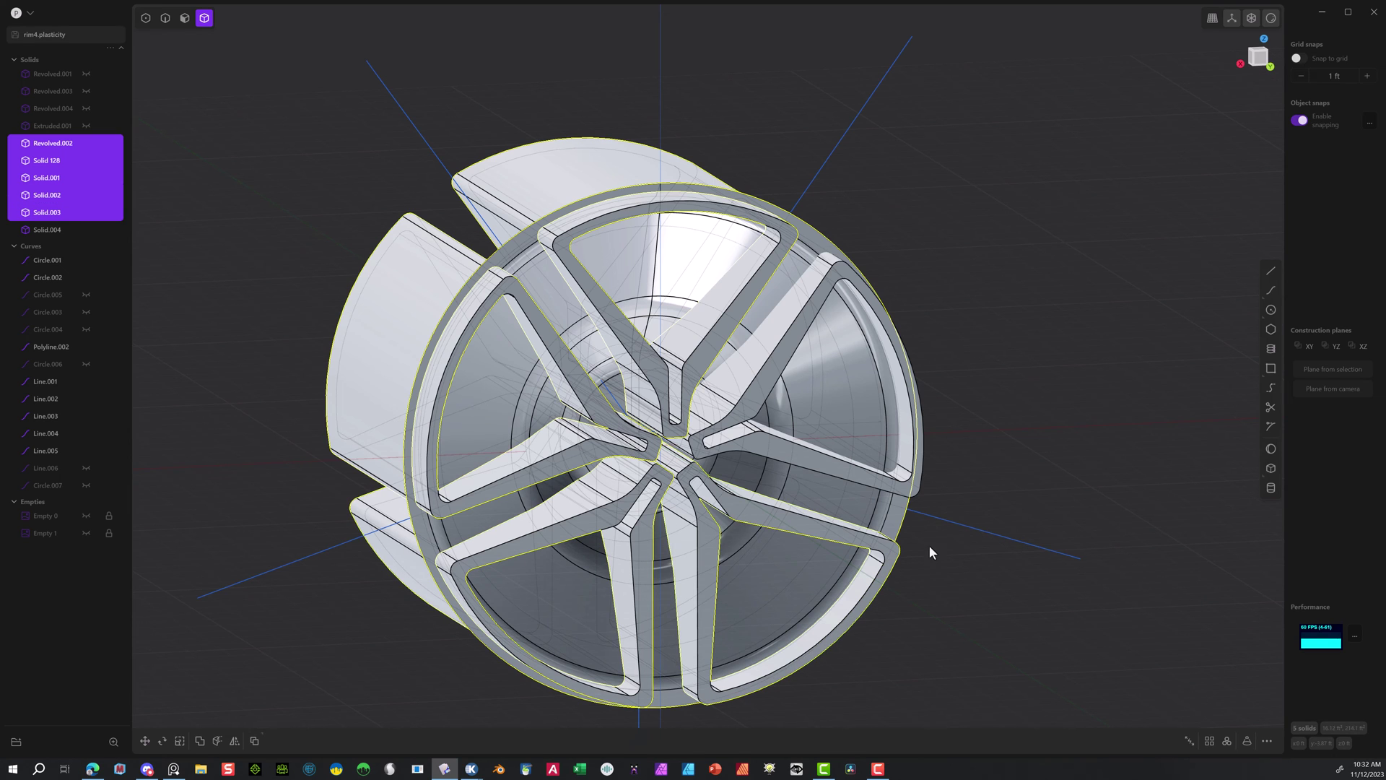
left_click(877, 484, "shift")
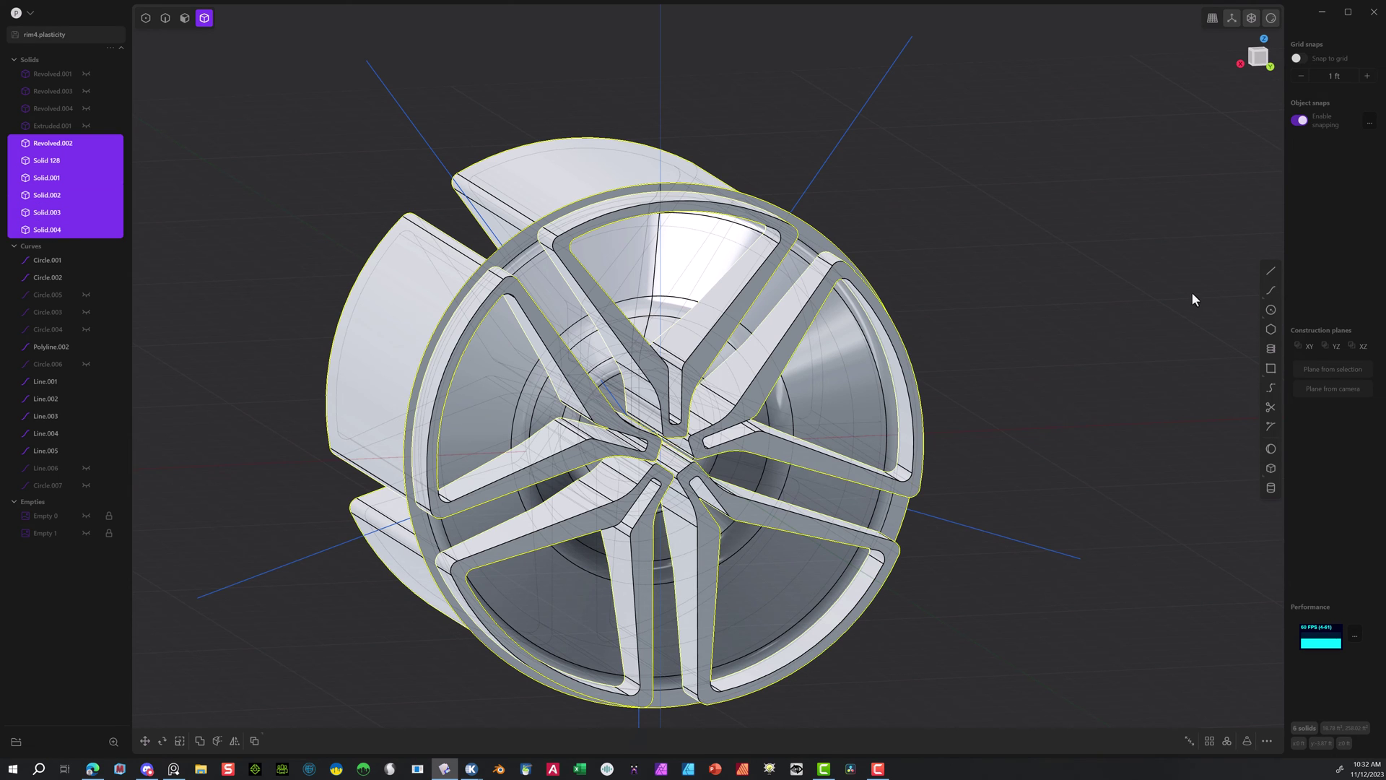
key("shift+b")
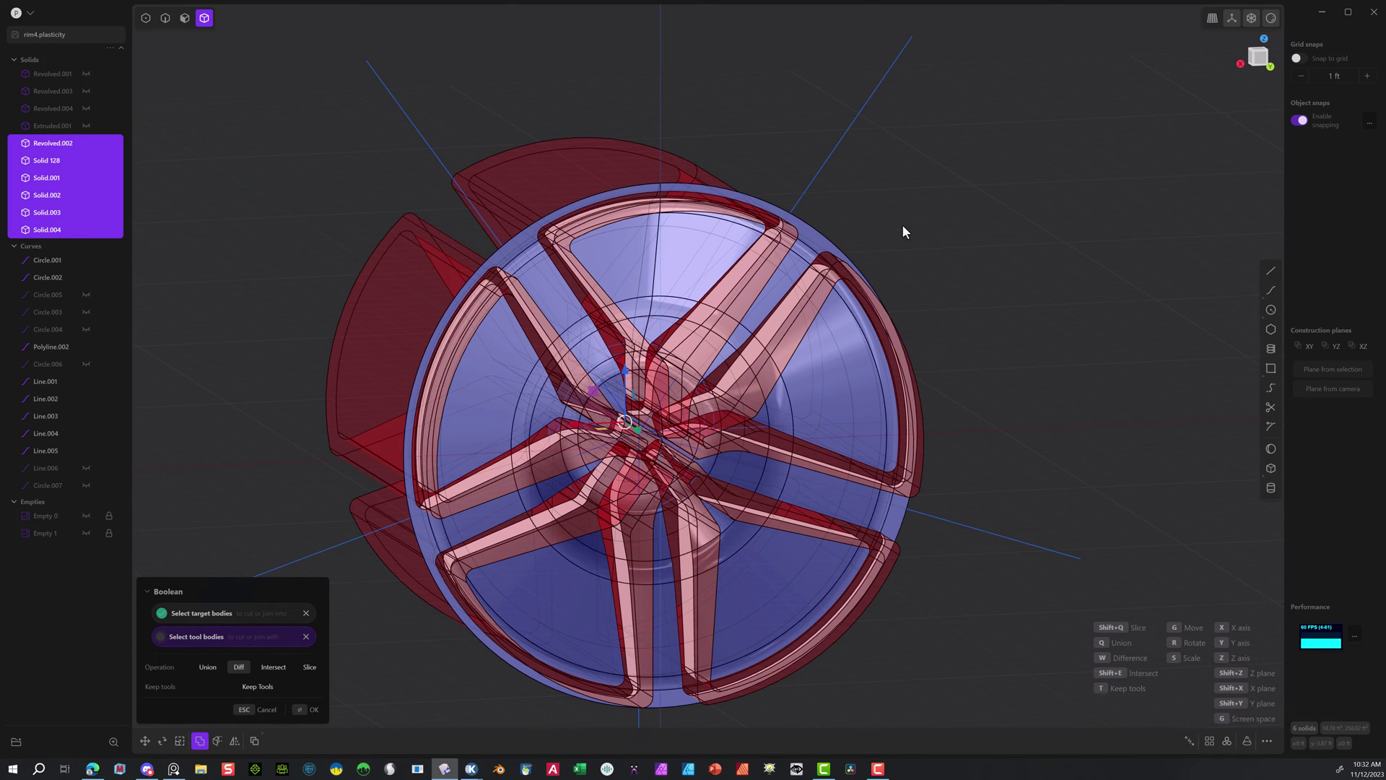
key("shift+q")
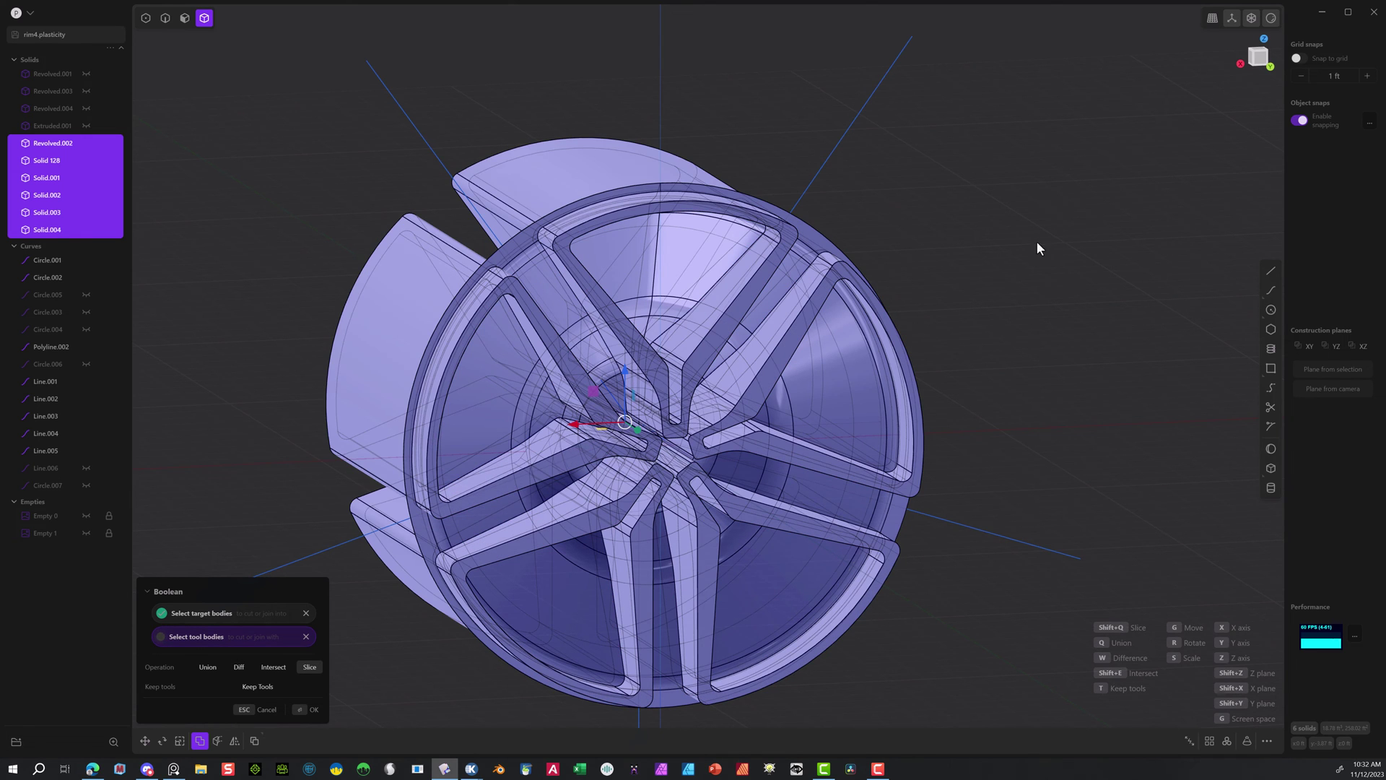
left_click(307, 710)
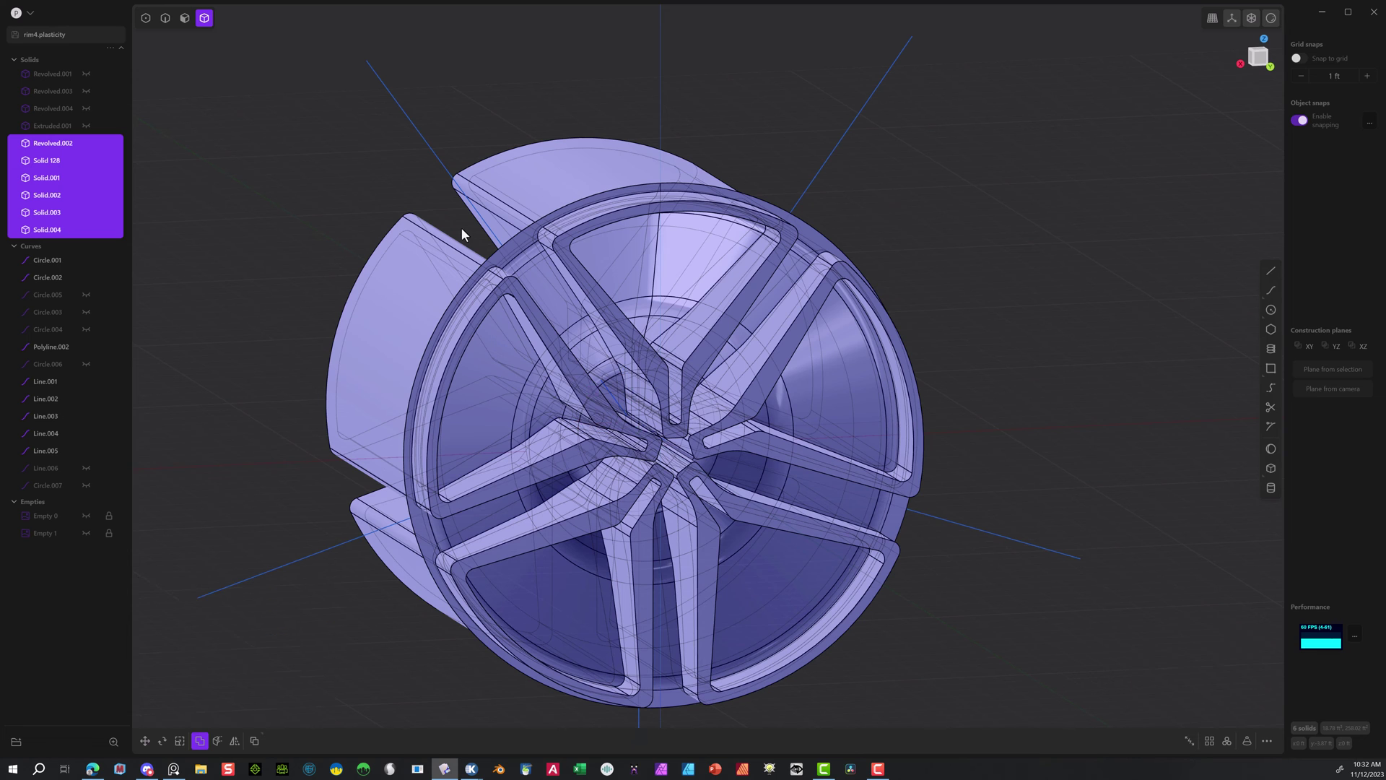
Delete the five leftover spoke pieces that extend behind the wheel disc.
left_click(790, 83)
left_click(613, 141)
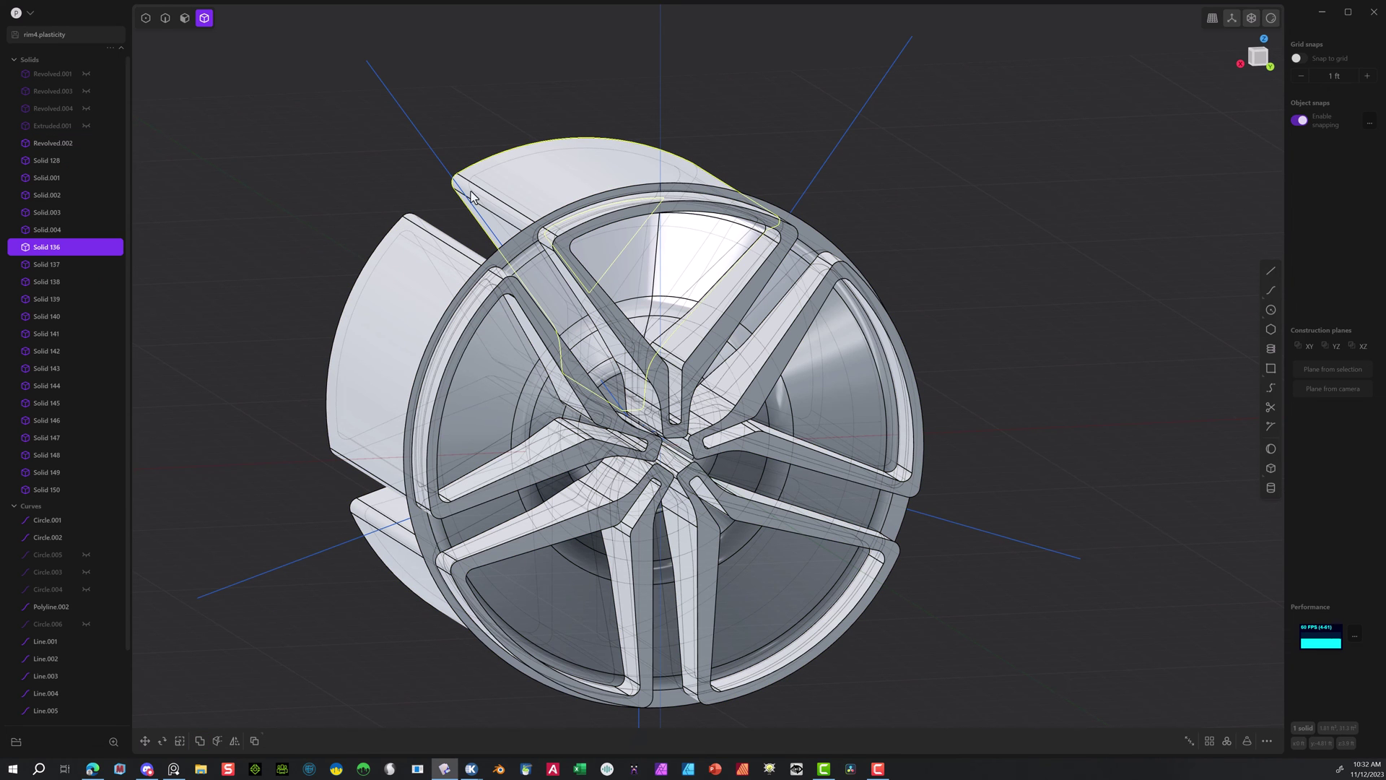
left_click(389, 266)
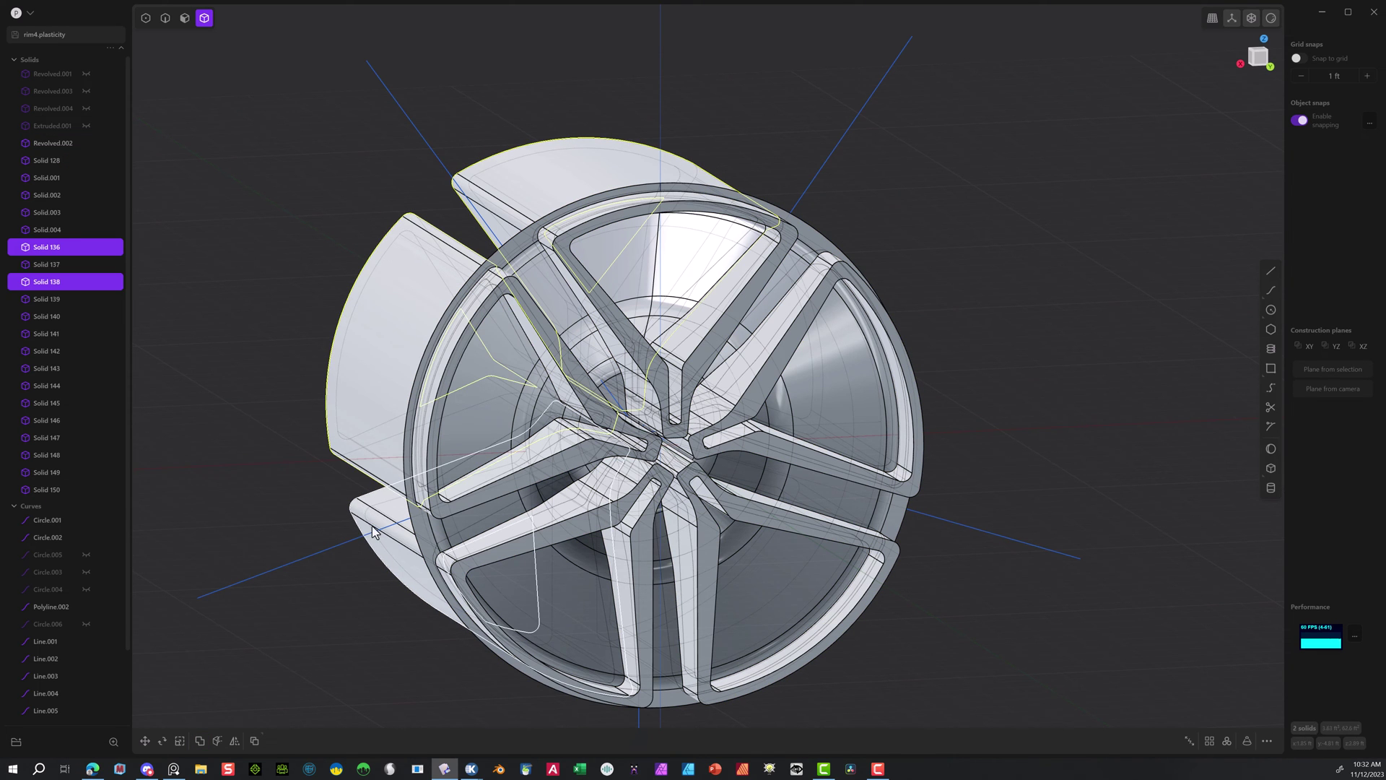
left_click(373, 532)
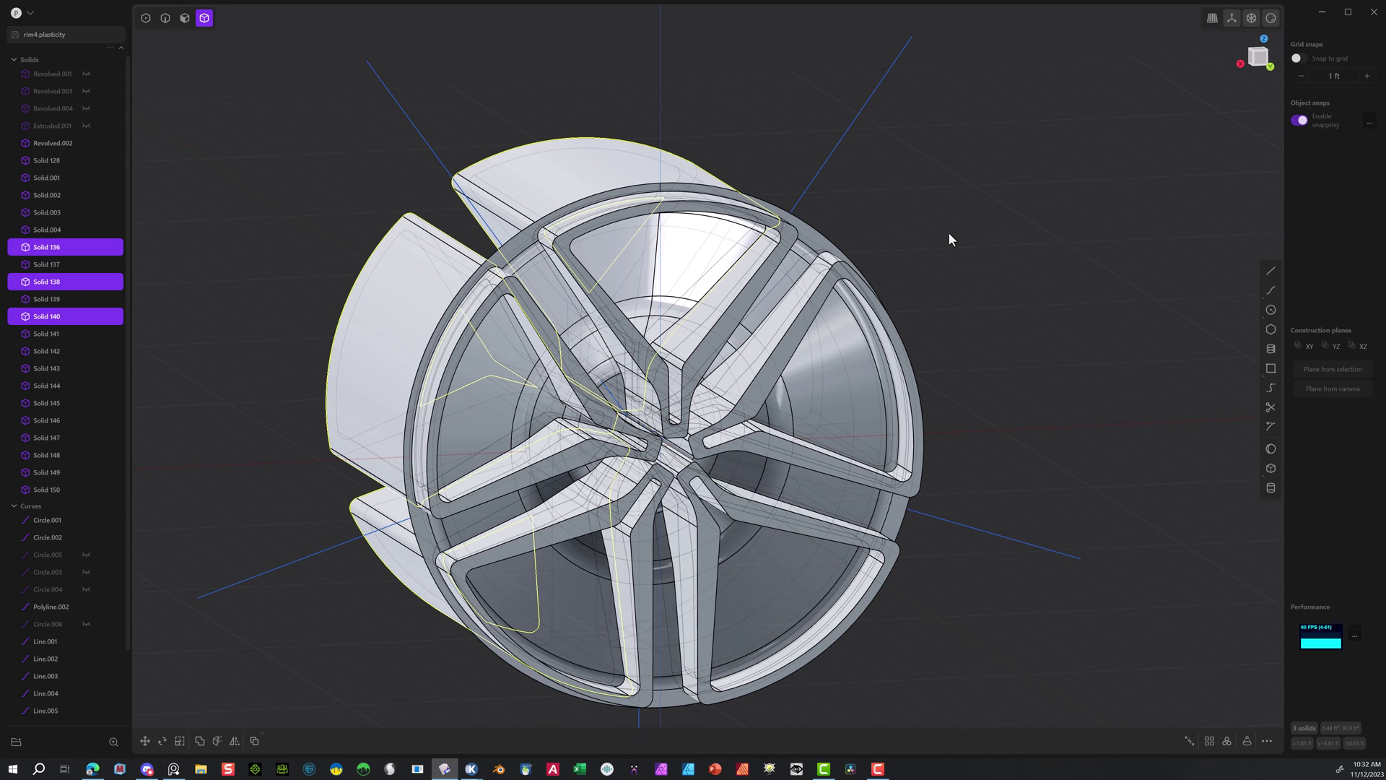
key("Delete")
middle_click_drag(919, 249, 1031, 307)
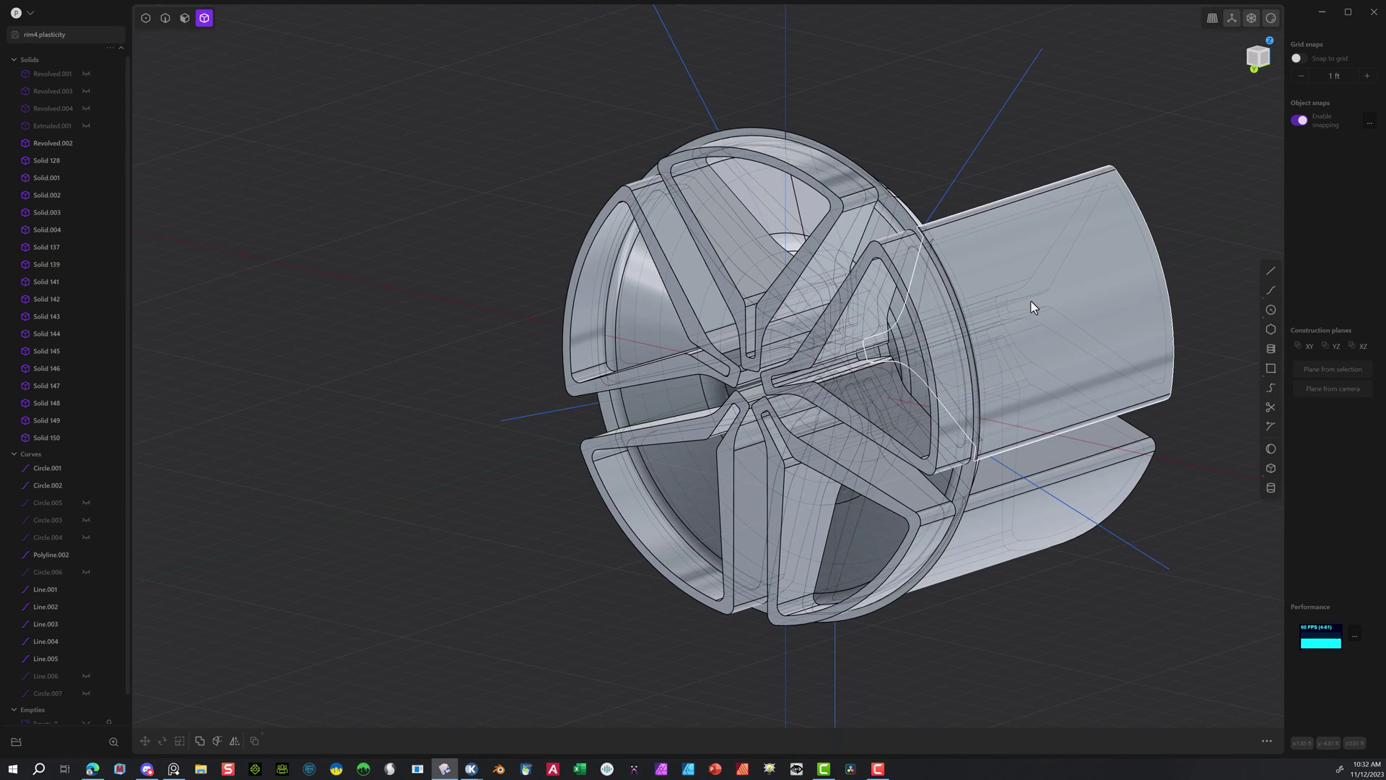
left_click(1039, 308)
key("Delete")
left_click(1123, 495)
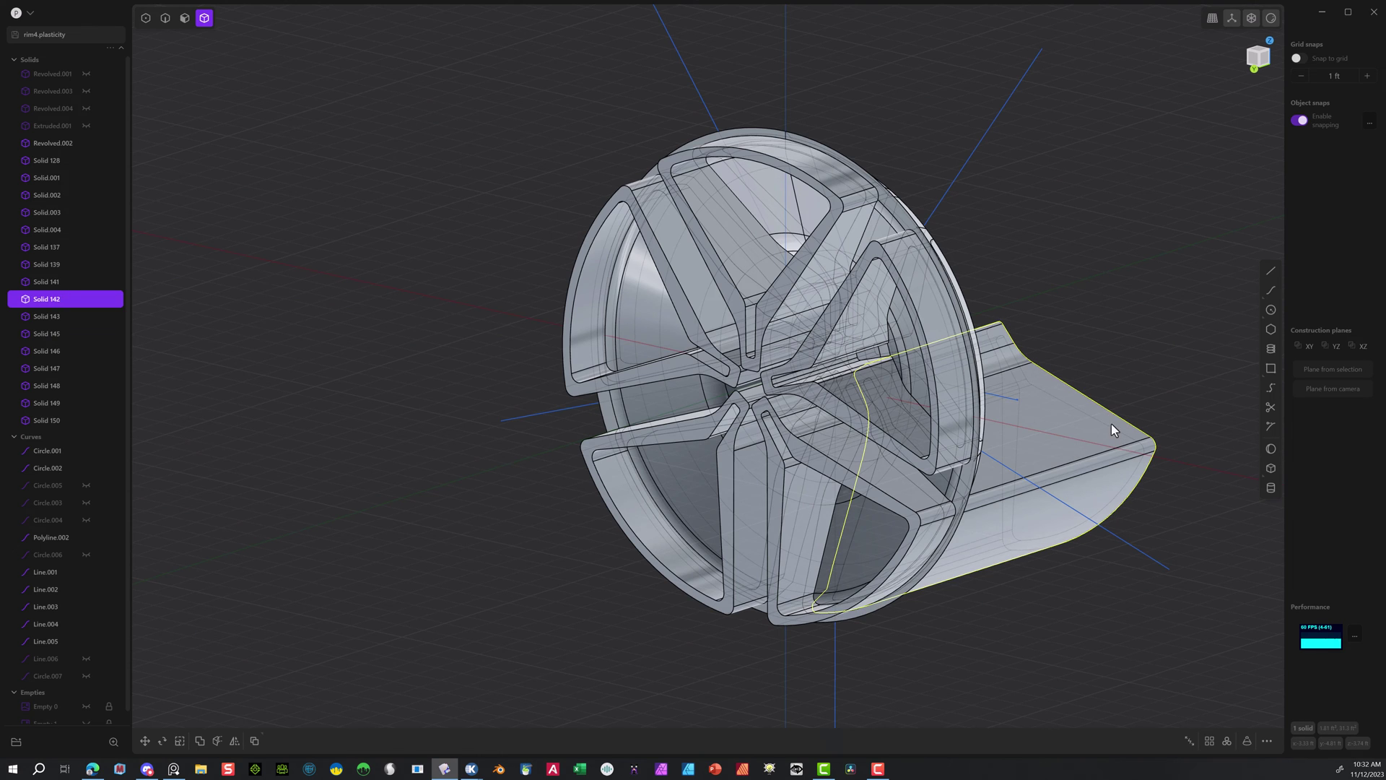
key("Delete")
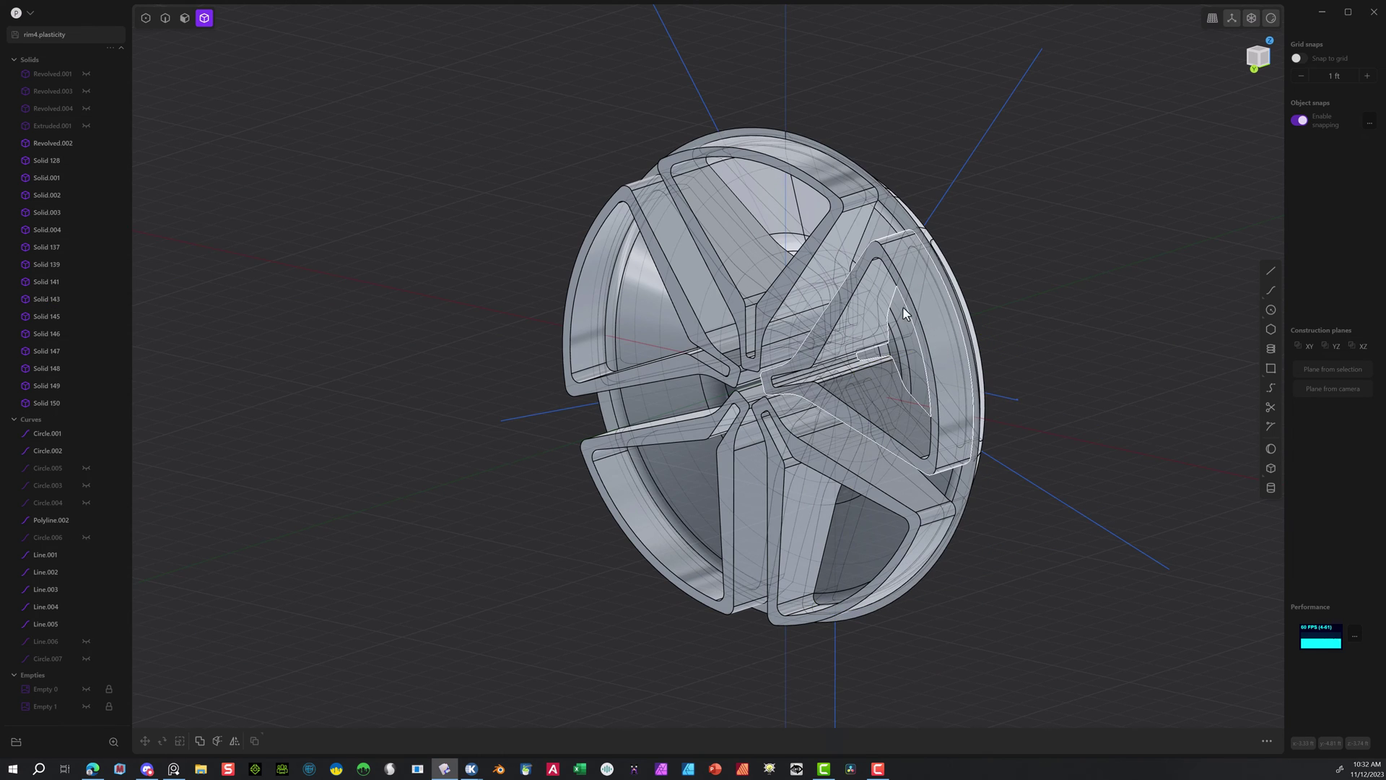
Delete the five leftover spoke pieces that stick out in front of the wheel disc.
left_click(842, 222)
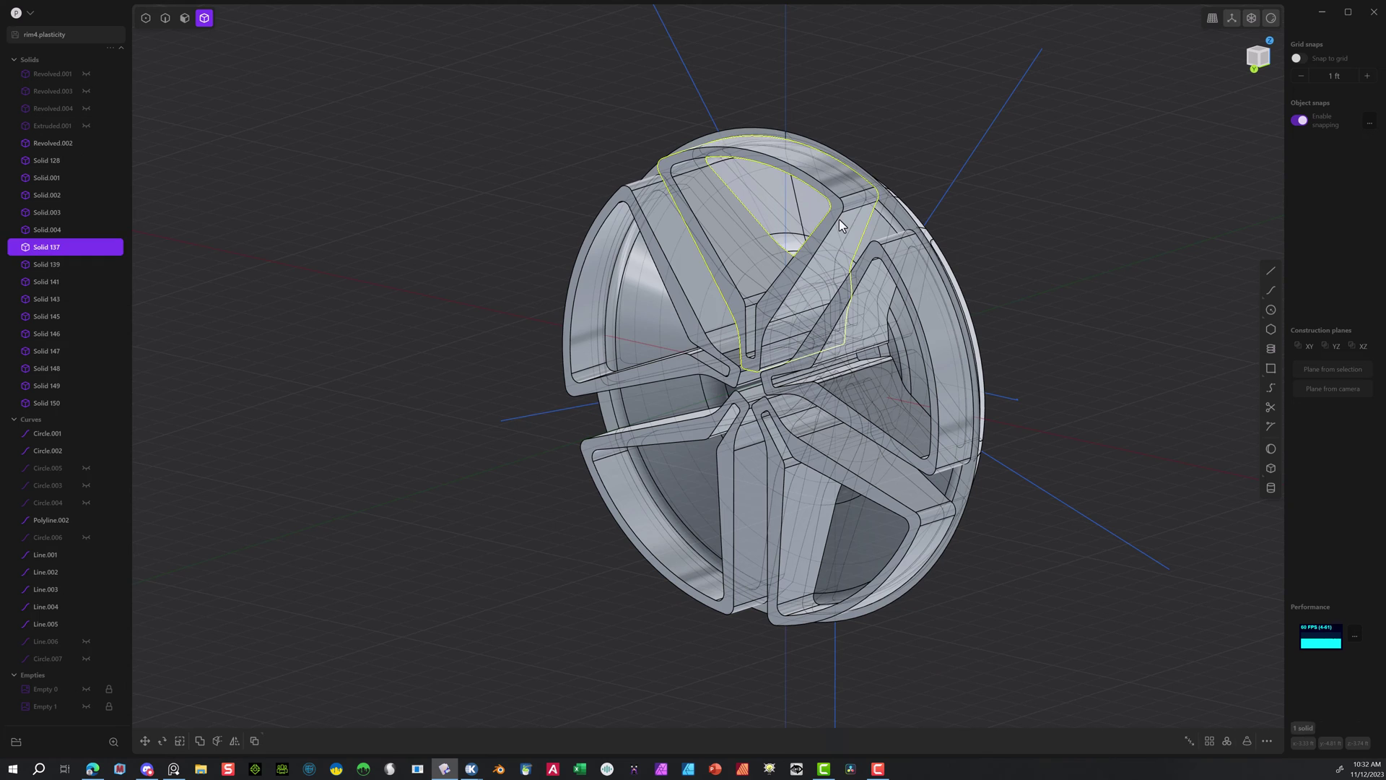
left_click(675, 283)
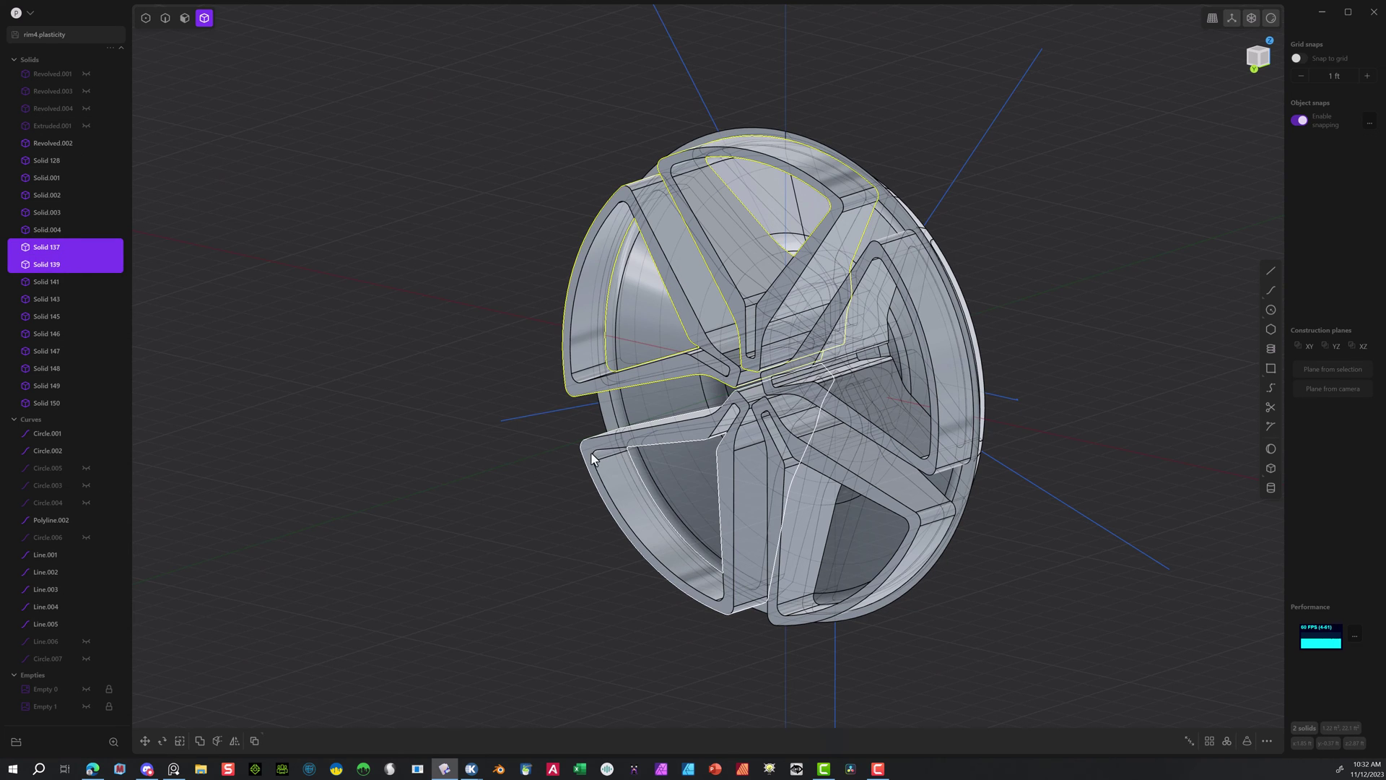
left_click(599, 488)
left_click(800, 541)
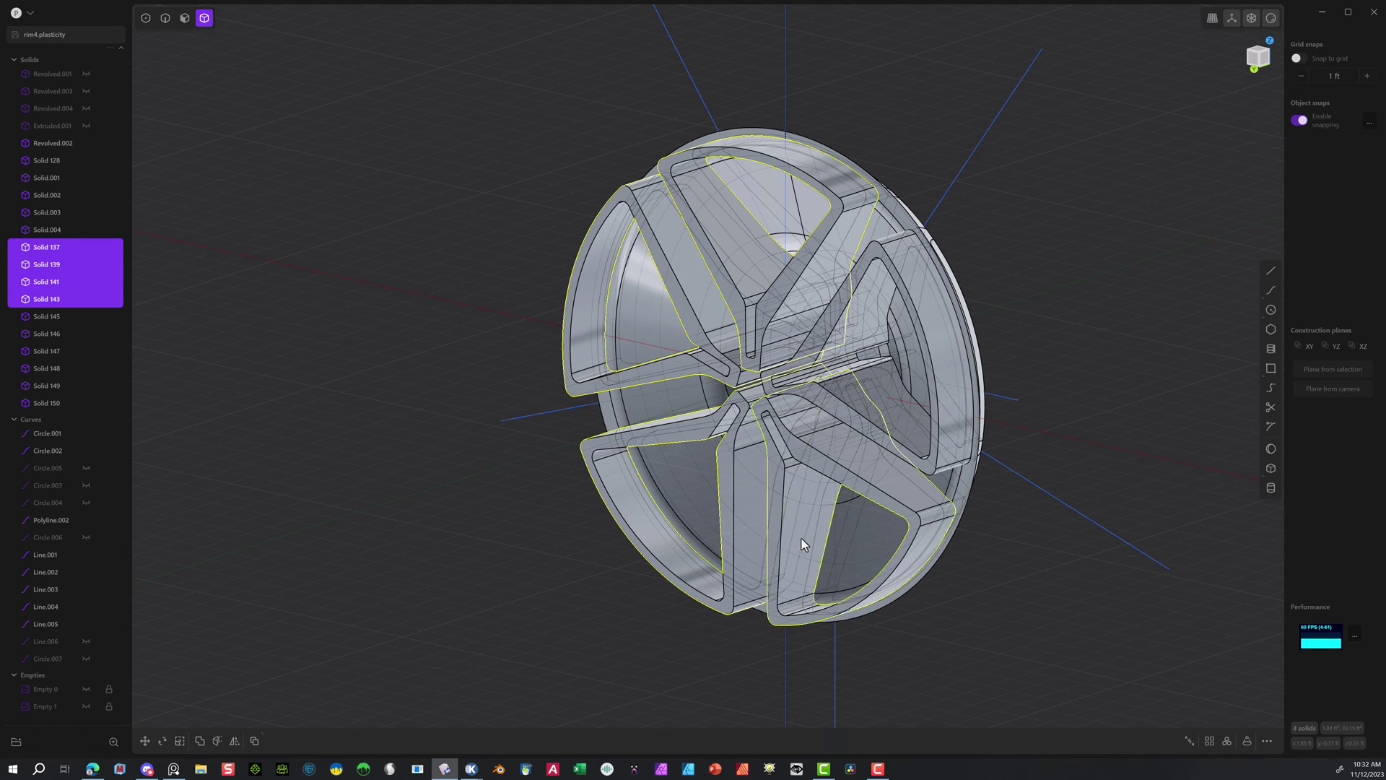
left_click(945, 364)
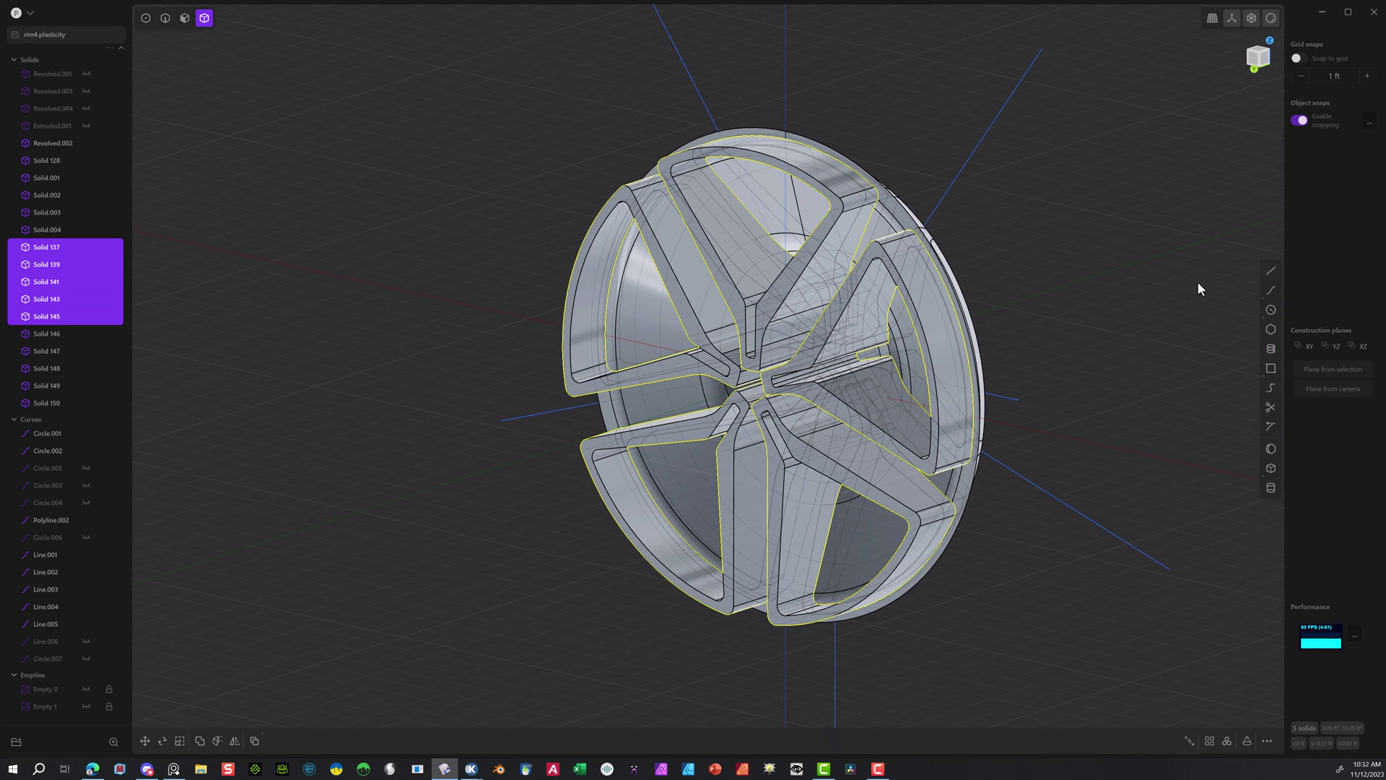
key("Delete")
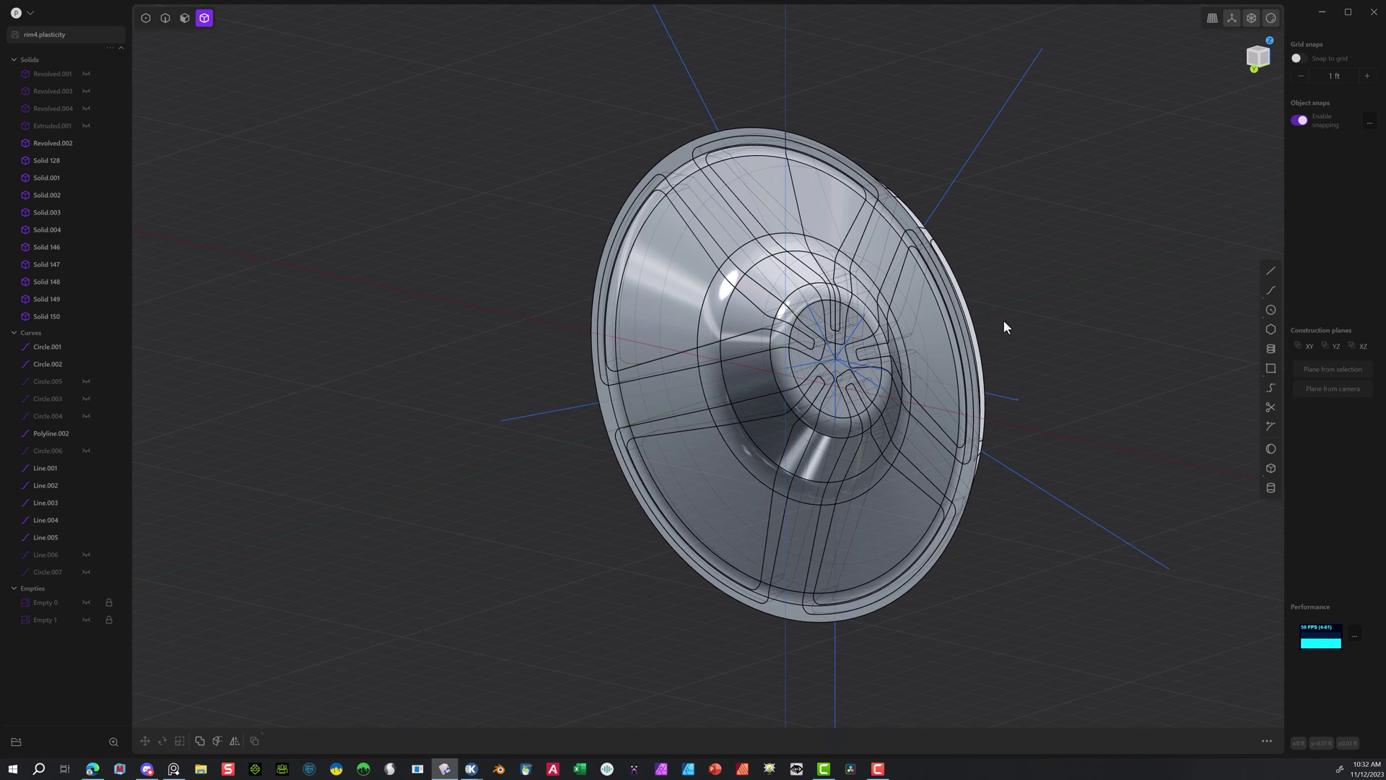
Delete the sliced disc piece that forms the outer ring and fills the gaps between the spokes.
middle_click_drag(1004, 322, 1090, 268)
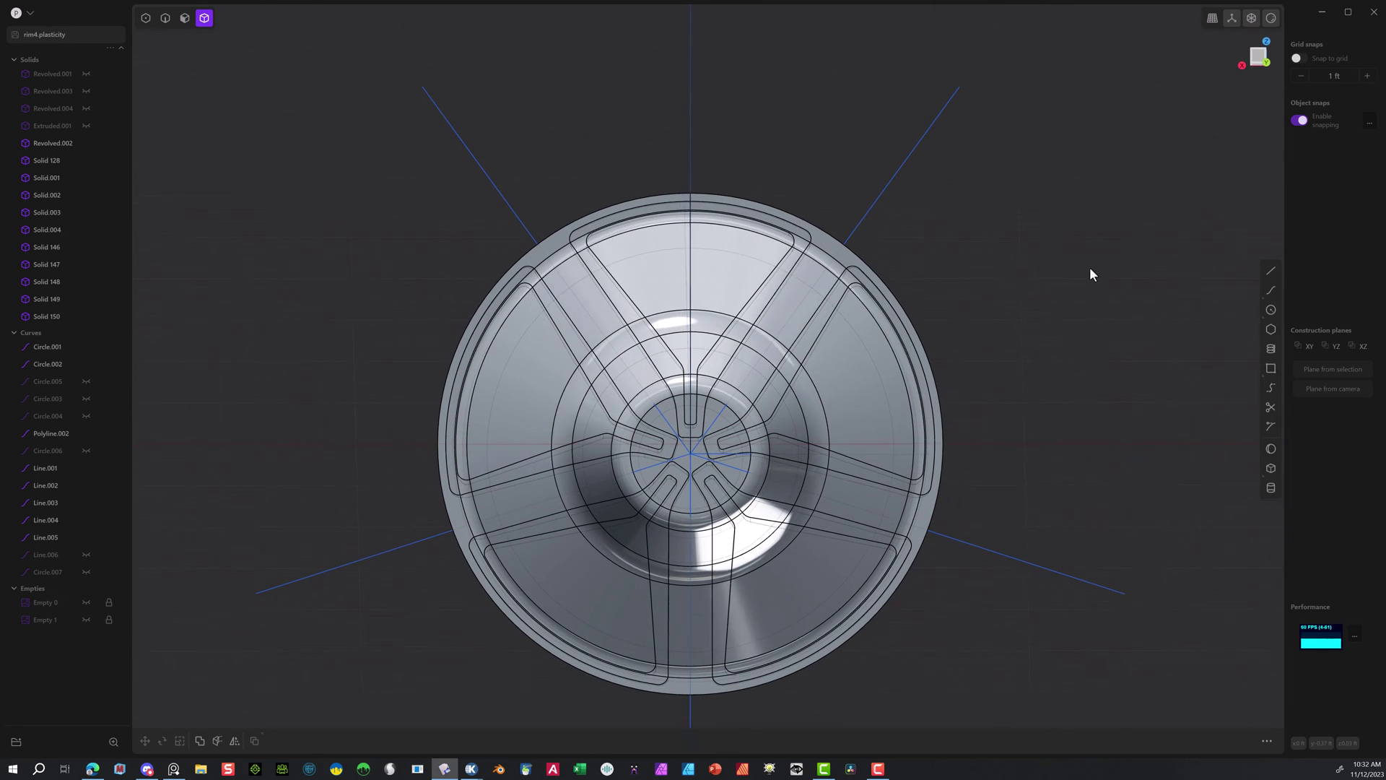
left_click(813, 287)
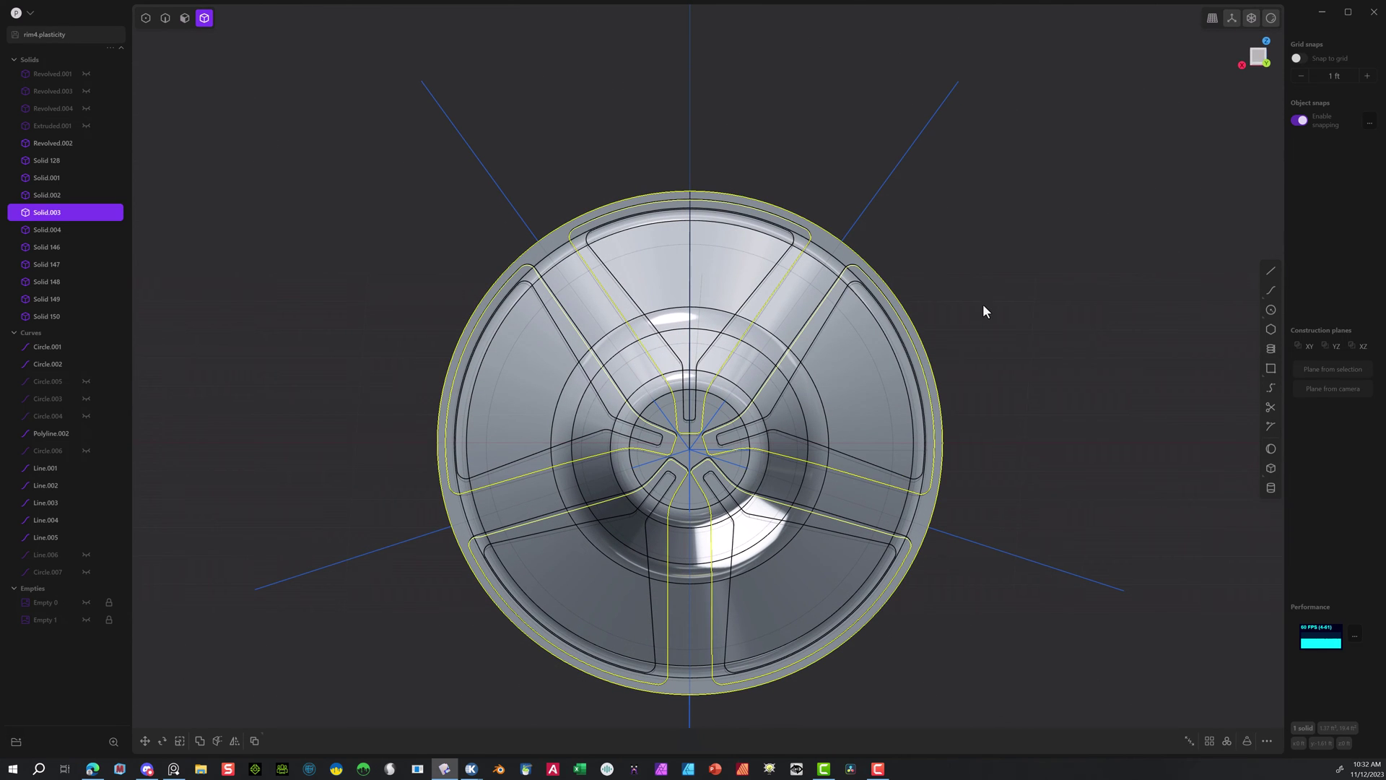
key("Delete")
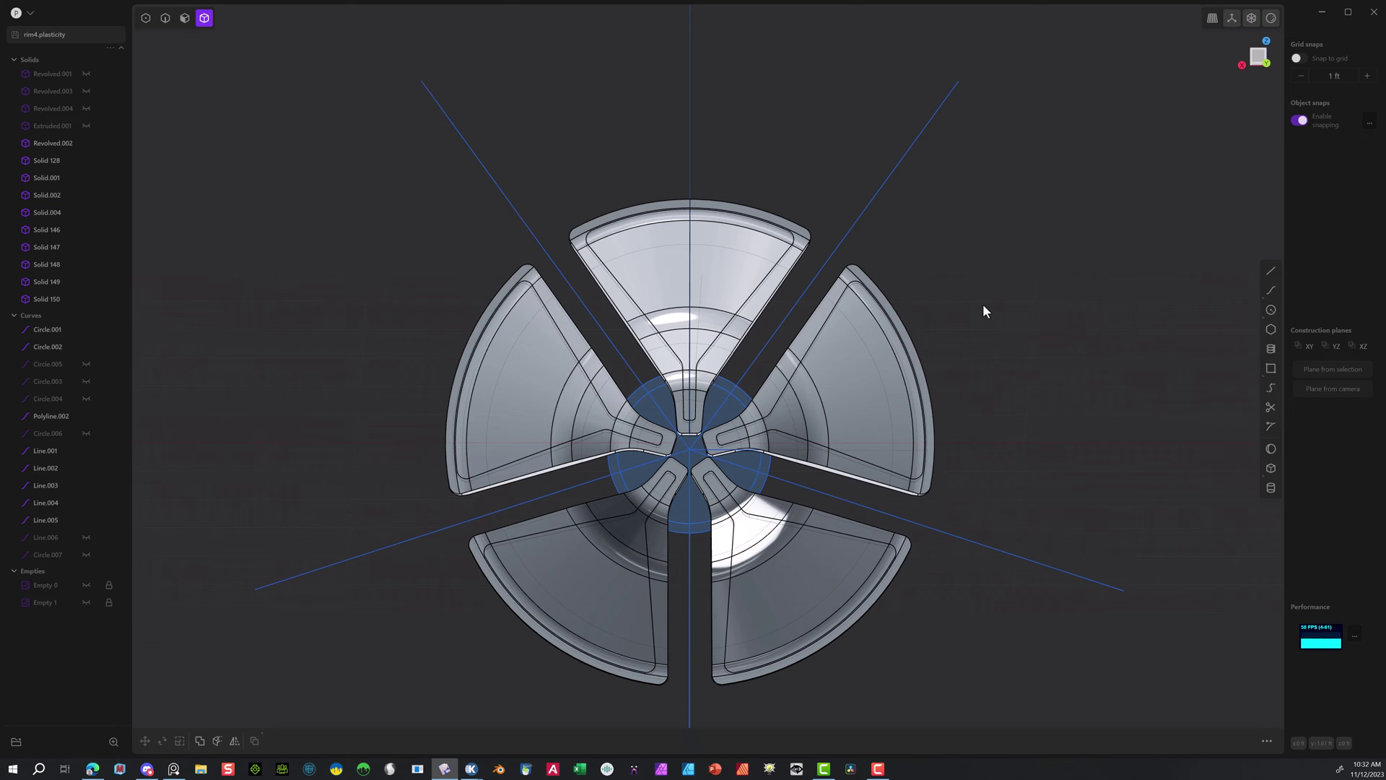
Delete the five disc panels enclosed by the spoke frames, keeping only the hollow spokes.
left_click(549, 362)
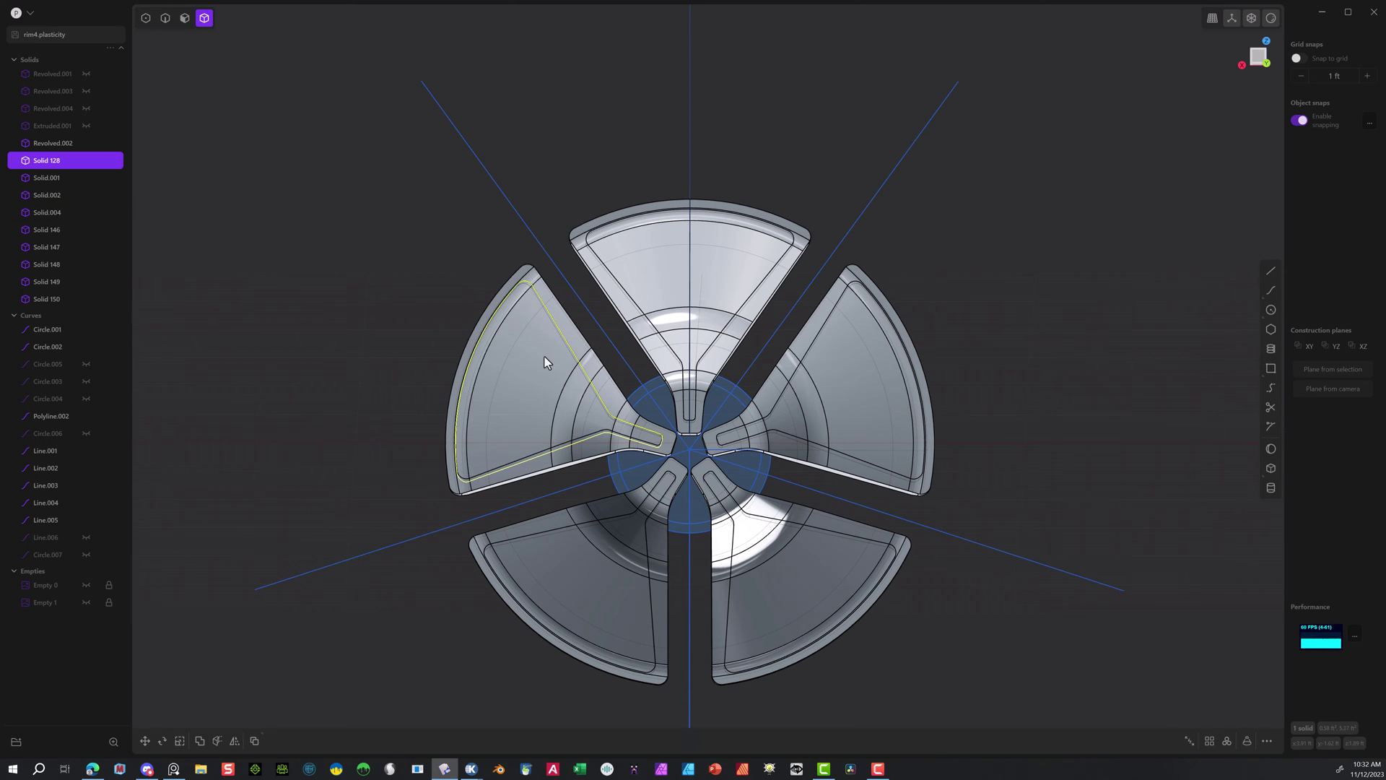
left_click(673, 281)
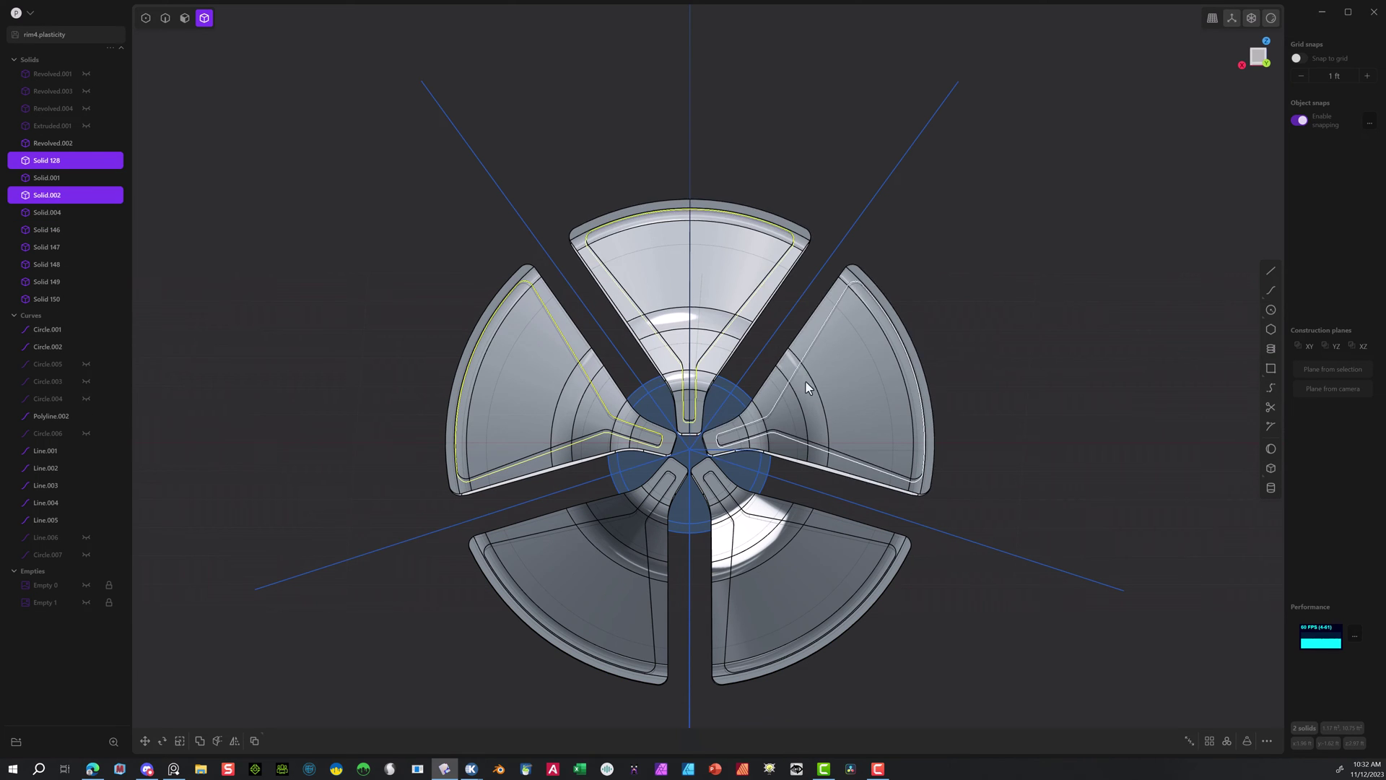
left_click(806, 448)
left_click(787, 582)
left_click(620, 587)
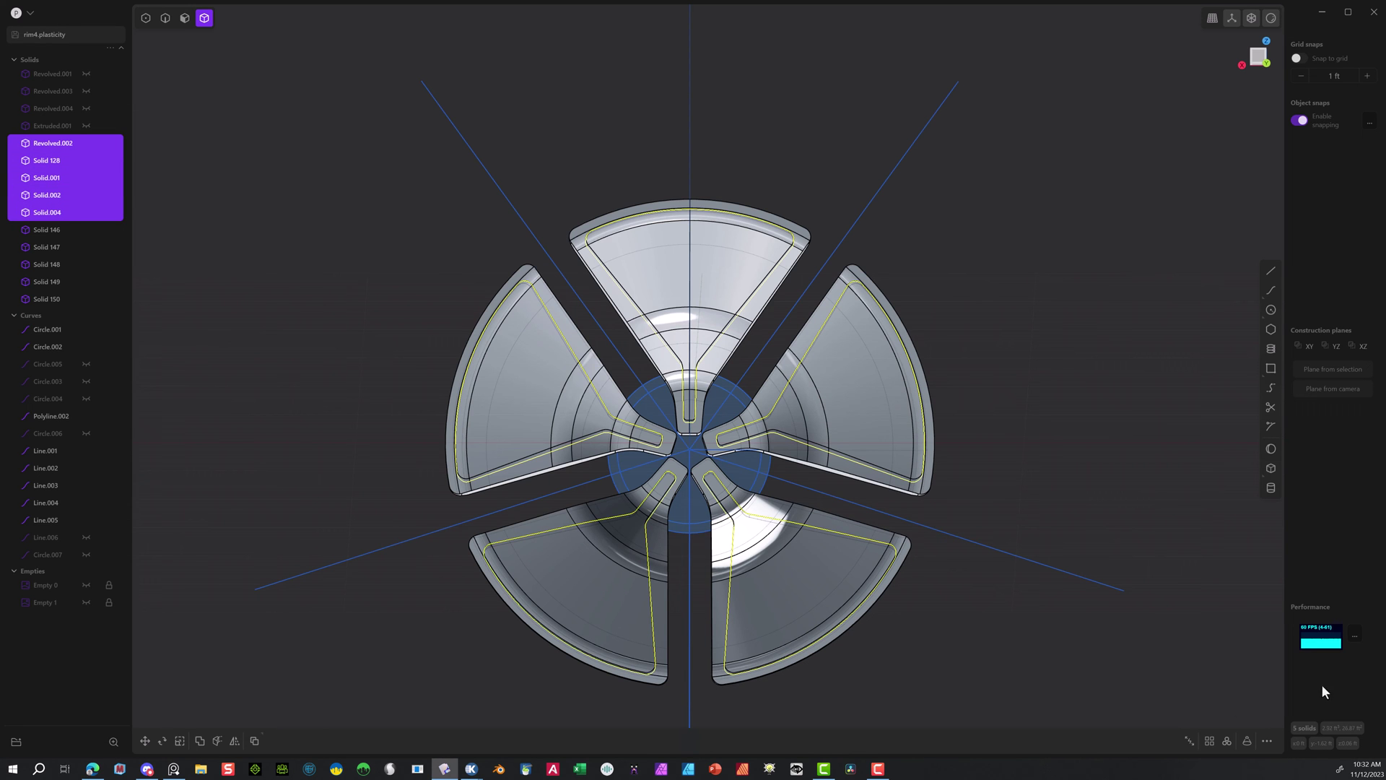
key("Delete")
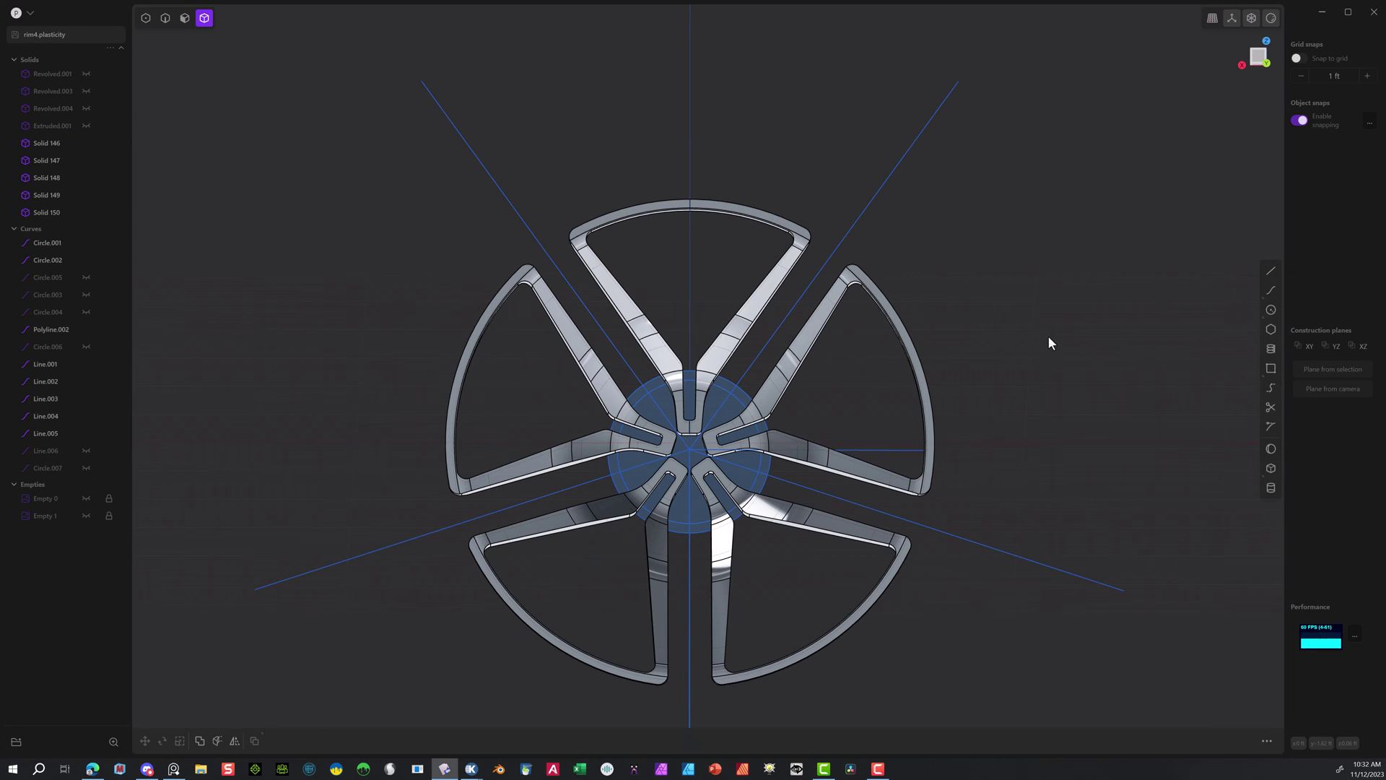
Fillet the ten corner edges at the rim end of the five spoke frames by about 0.375 ft.
middle_click_drag(1049, 340, 919, 363)
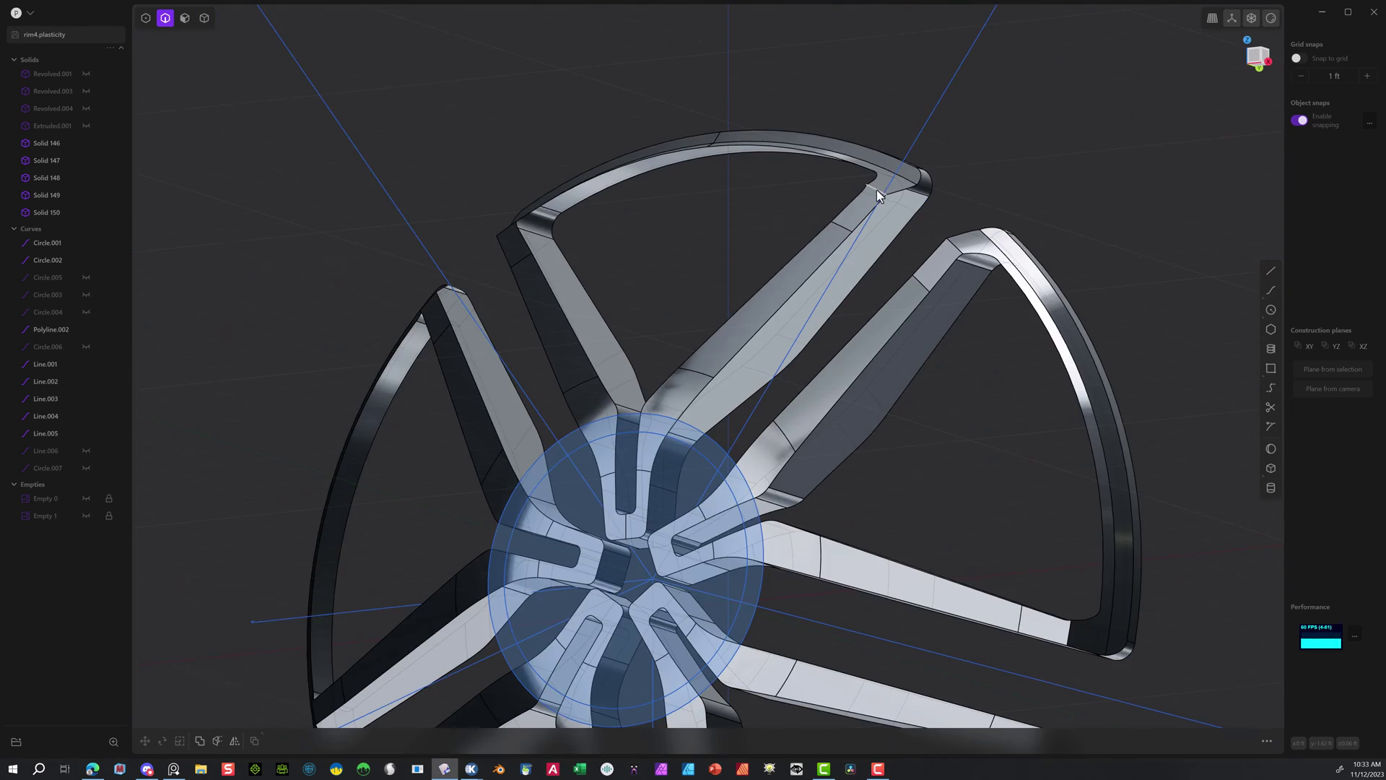
key("f")
middle_click_drag(722, 563, 938, 376)
left_click(956, 41)
left_click(1039, 271)
left_click(806, 575)
middle_click_drag(776, 590, 758, 527)
scroll(758, 527, "up", 3)
left_click(724, 609)
left_click_drag(724, 609, 720, 610)
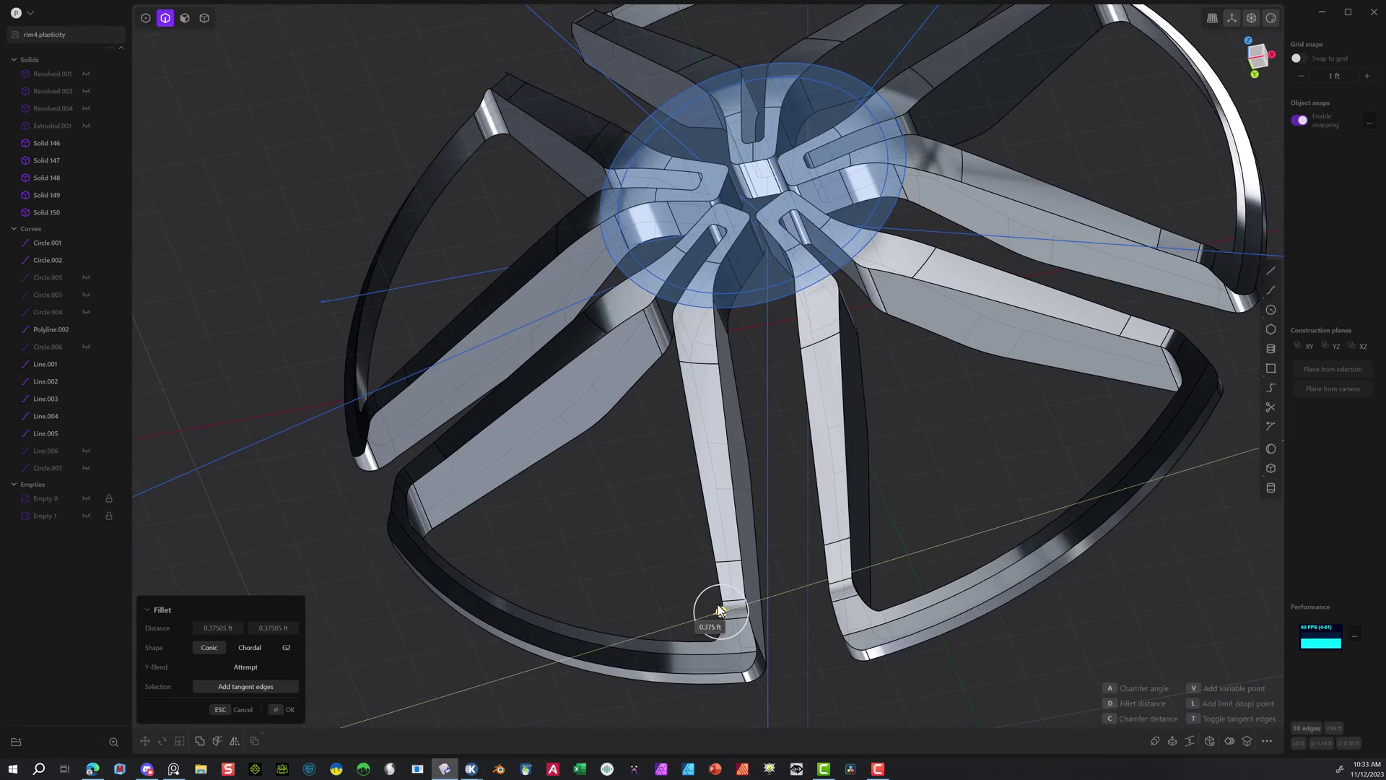
key("Return")
Delete four of the five spoke frames, keeping only the one pointing straight up.
scroll(719, 610, "down", 3)
middle_click_drag(720, 610, 327, 589)
scroll(411, 188, "down", 5)
key("b")
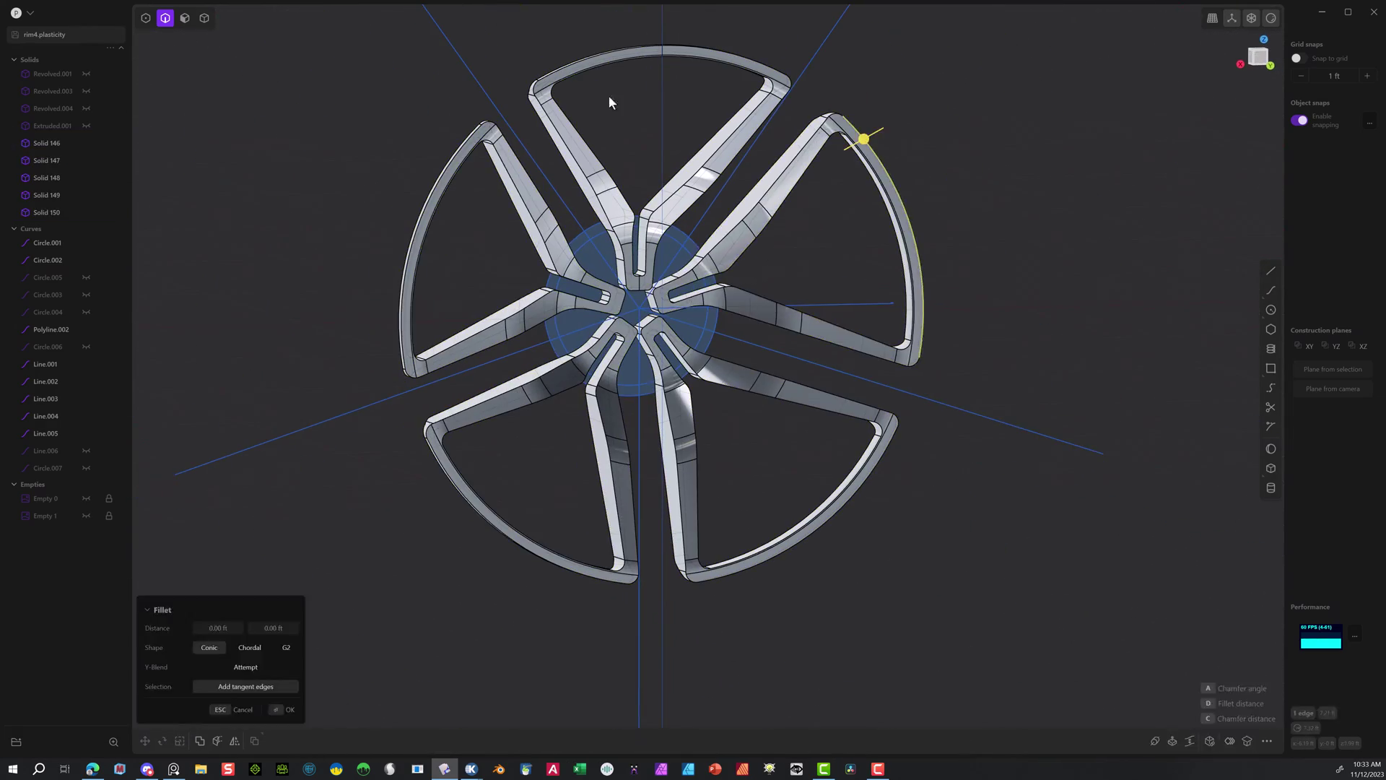
key("4")
key("Delete")
left_click(535, 210)
key("Delete")
key("Delete")
Fillet the two edges at the rim-side inner corners of the remaining spoke frame.
scroll(597, 206, "up", 5)
left_click(165, 18)
left_click(467, 87)
key("b")
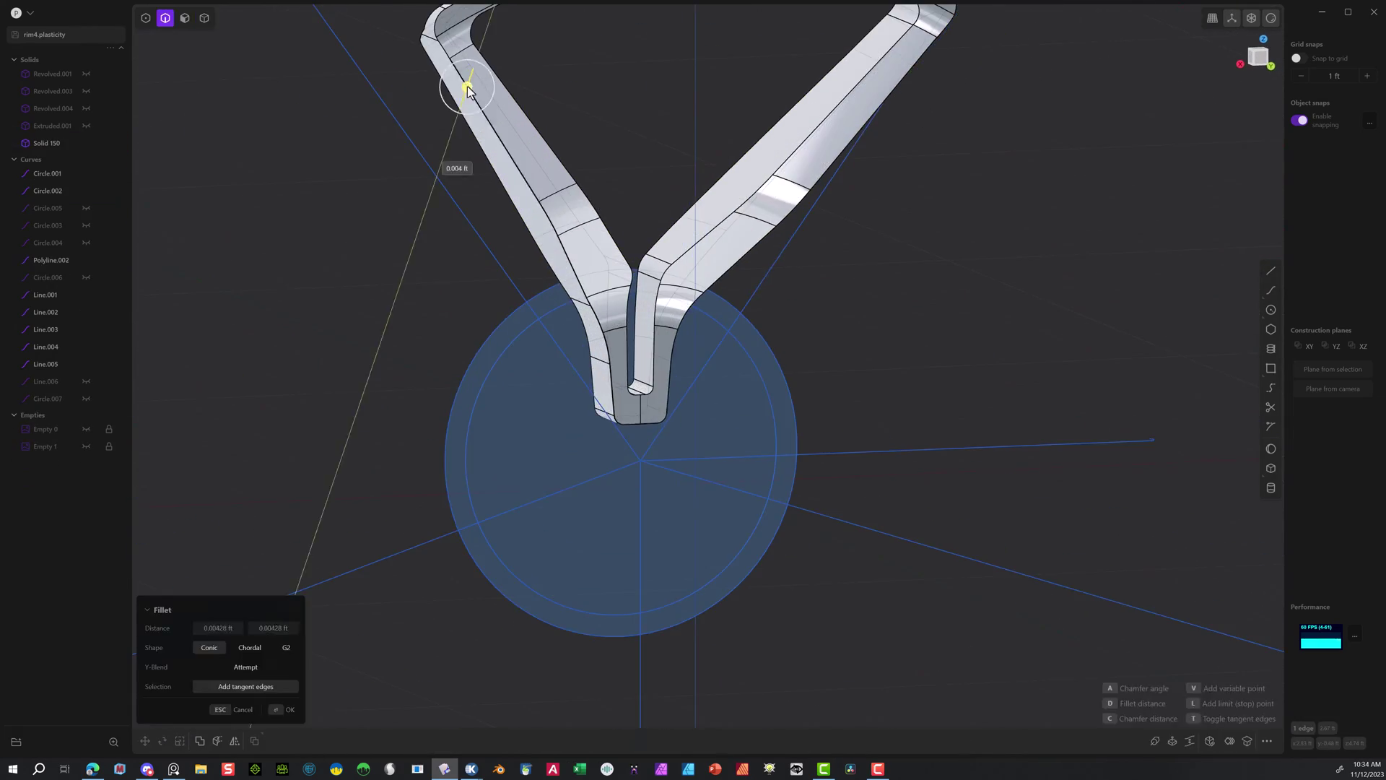
key("Escape")
left_click(461, 51)
key("b")
middle_click_drag(644, 92, 532, 264, "shift")
left_click_drag(793, 191, 786, 184)
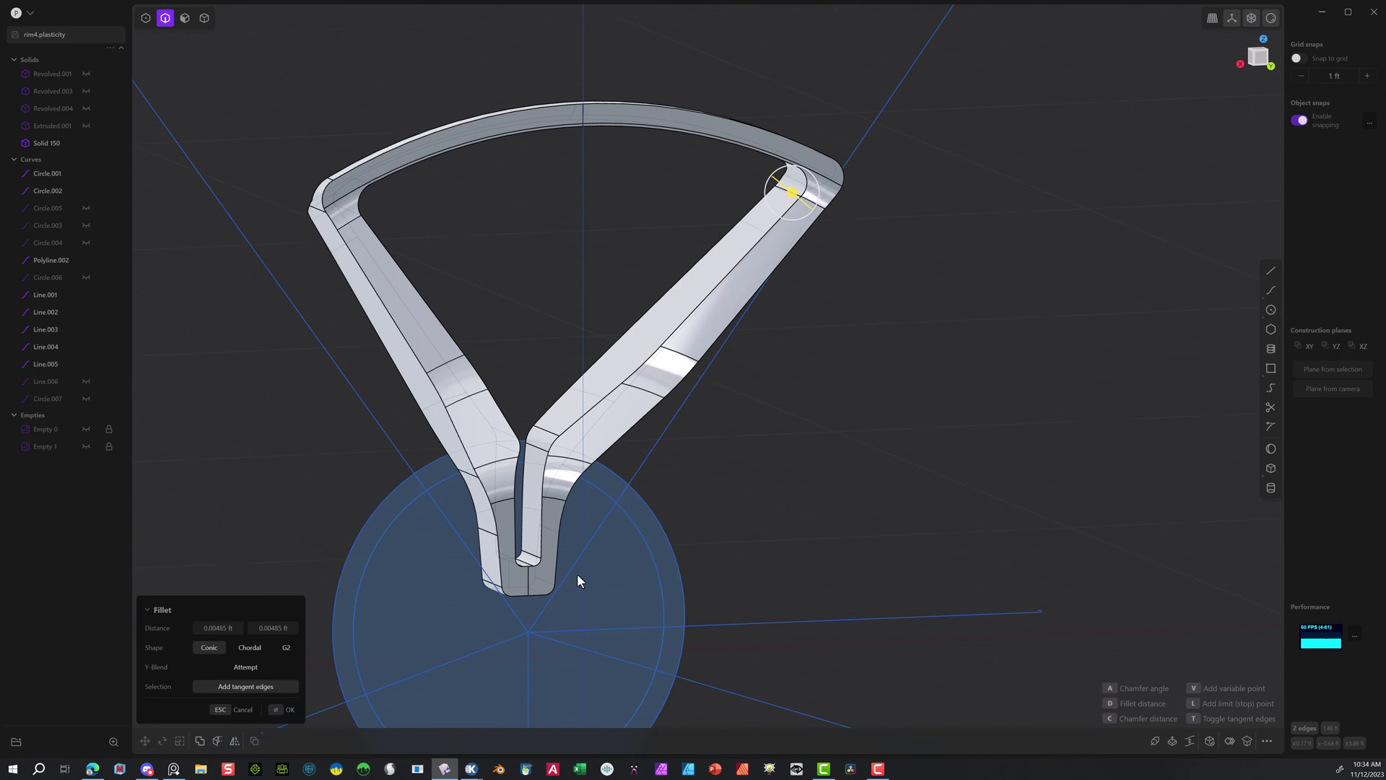
key("Return")
Fillet the outer perimeter edge on the facing side of the remaining spoke frame.
left_click(487, 490)
key("b")
left_click_drag(488, 488, 471, 505)
middle_click_drag(791, 401, 717, 397)
key("Return")
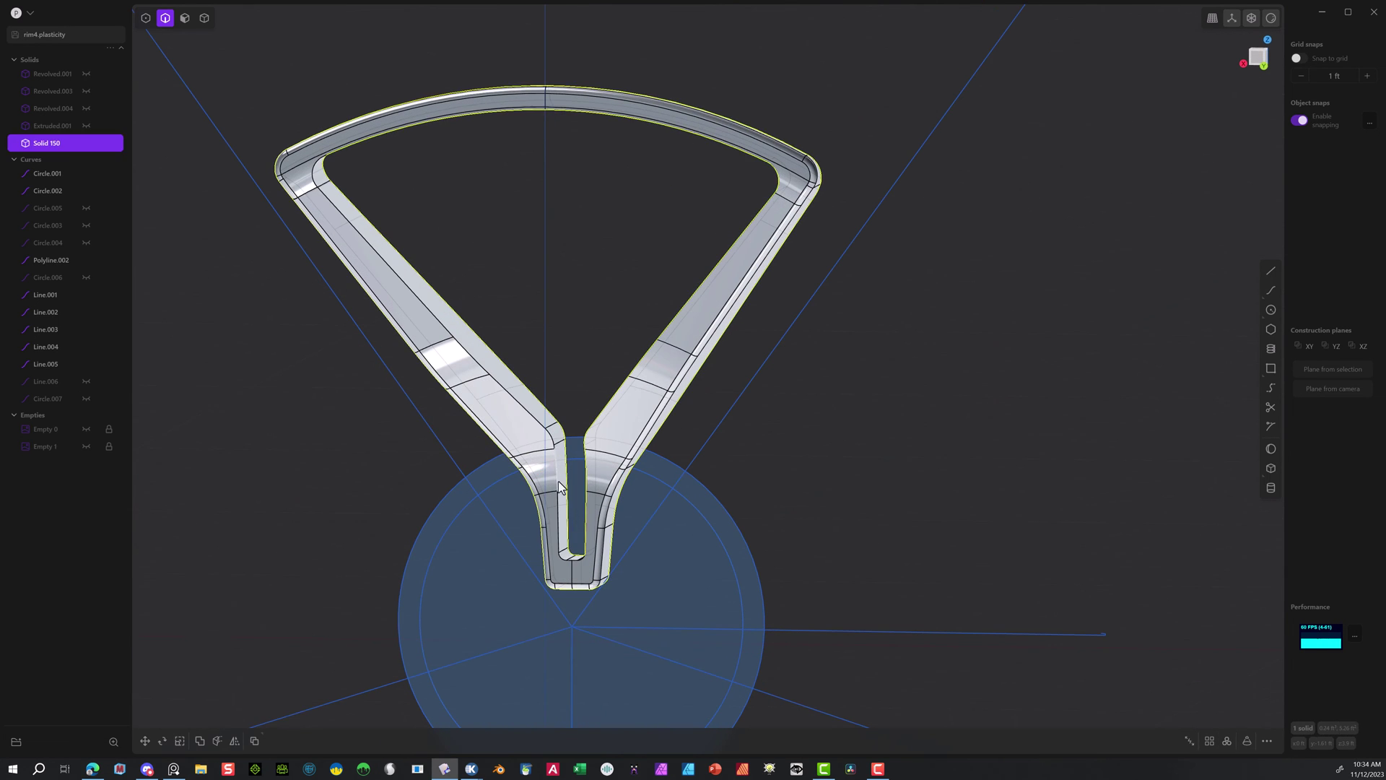
Fillet the spoke frame's inner edge around the opening and slot, plus another long edge beside the outer arc.
left_click(564, 472)
key("b")
left_click_drag(565, 473, 608, 489)
middle_click_drag(629, 485, 834, 462)
key("Return")
left_click(776, 93)
key("b")
left_click_drag(776, 92, 1202, 684)
middle_click_drag(527, 288, 684, 245)
key("Return")
Fillet the long edges on the opposite side of the spoke frame, rounding the outer arm edge by about 0.056 ft.
left_click(658, 336)
key("b")
left_click_drag(658, 336, 655, 335)
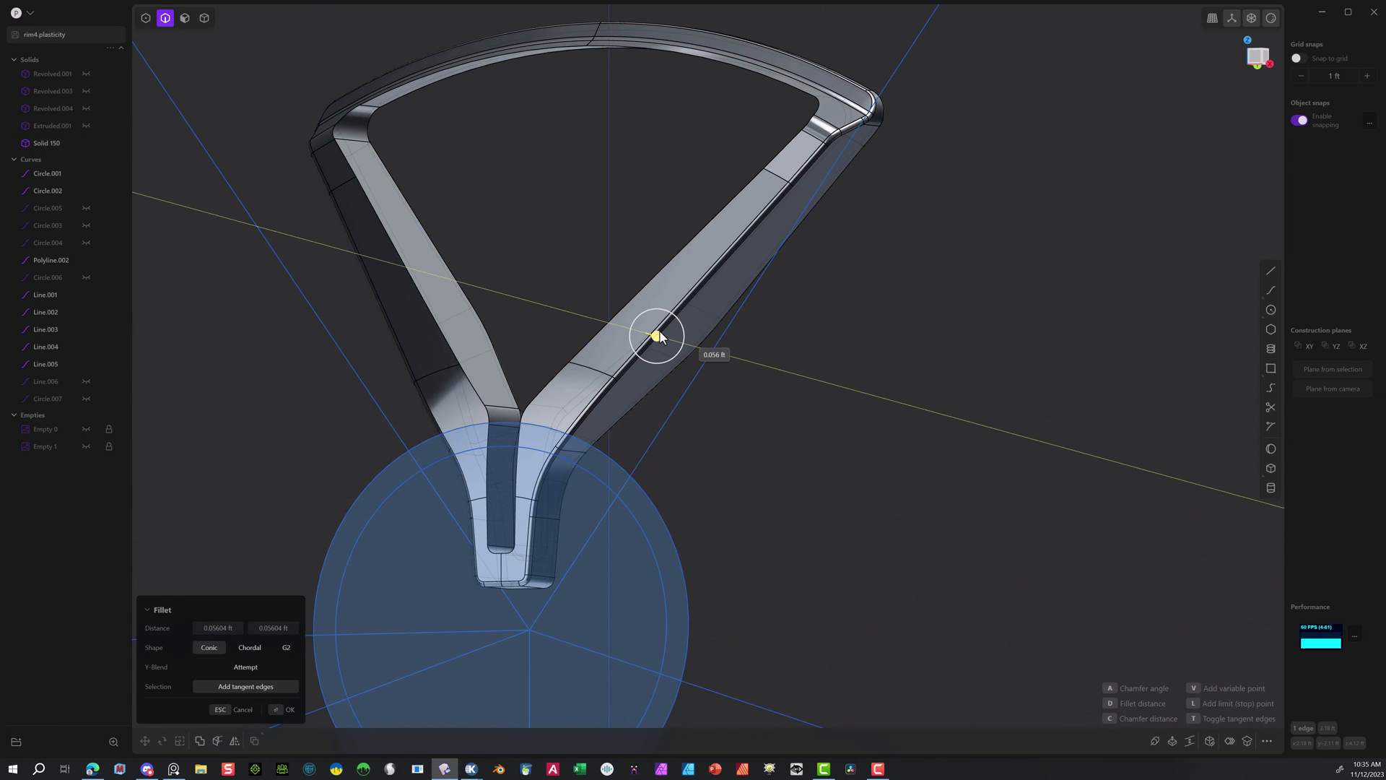
key("Return")
left_click(471, 384)
key("b")
key("Return")
middle_click_drag(477, 385, 852, 379)
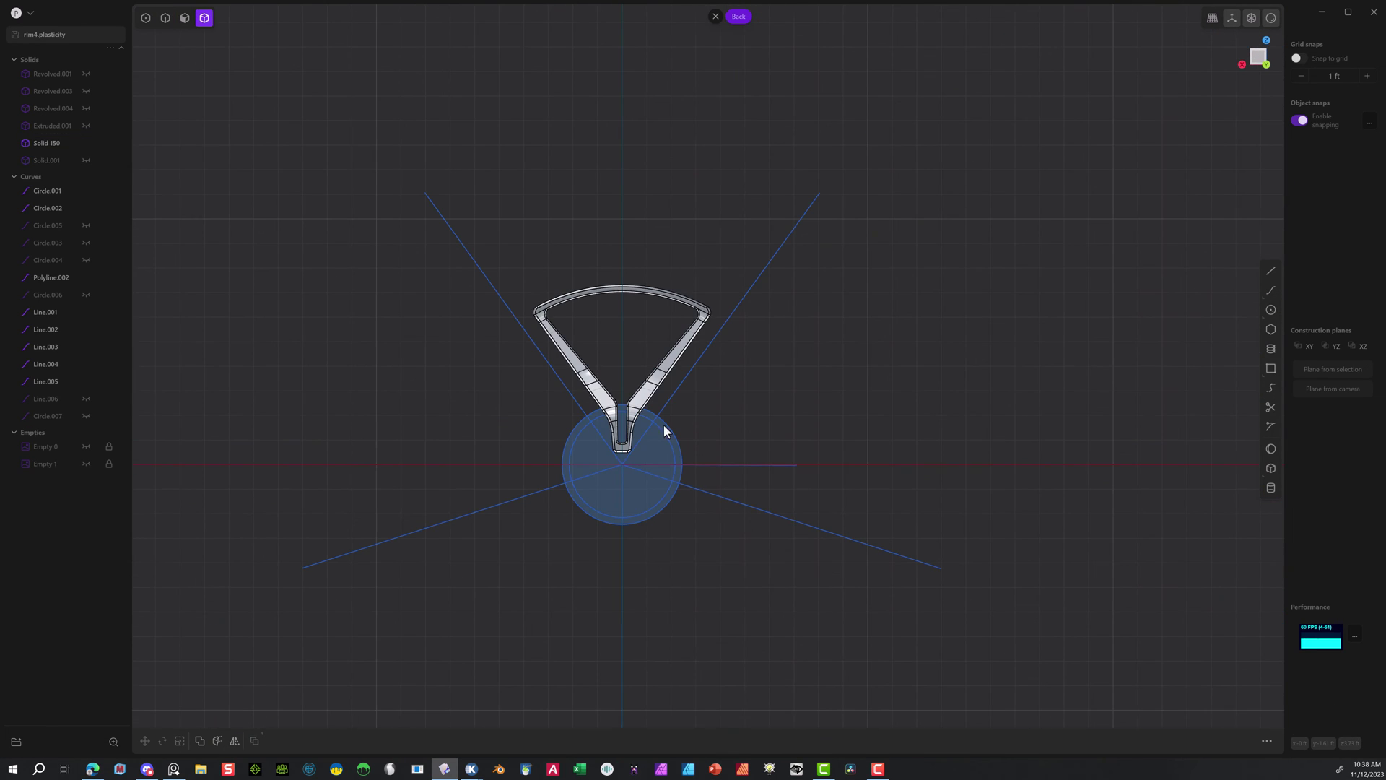
Radially array the filleted spoke frame around the hub circle's center with 5 instances over 360 degrees.
left_click(566, 308)
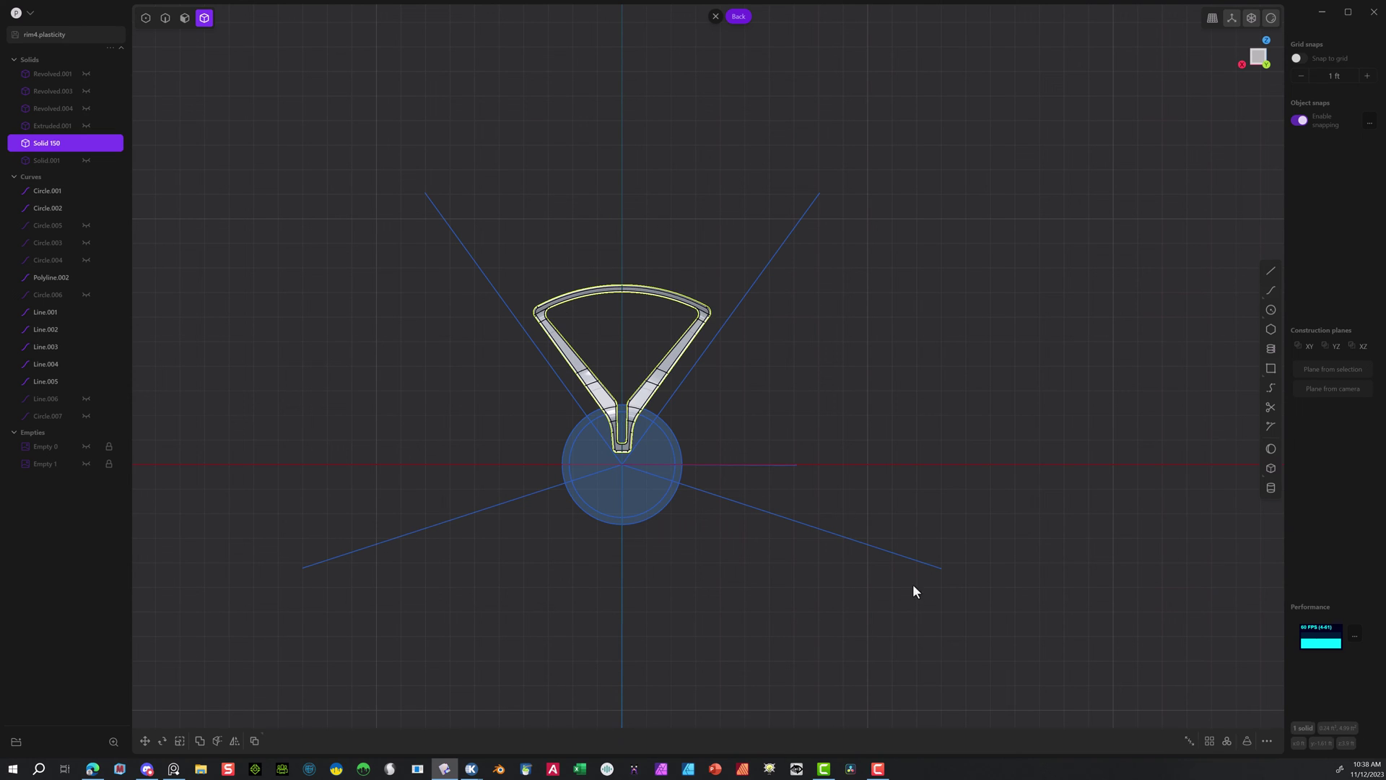
left_click(1226, 741)
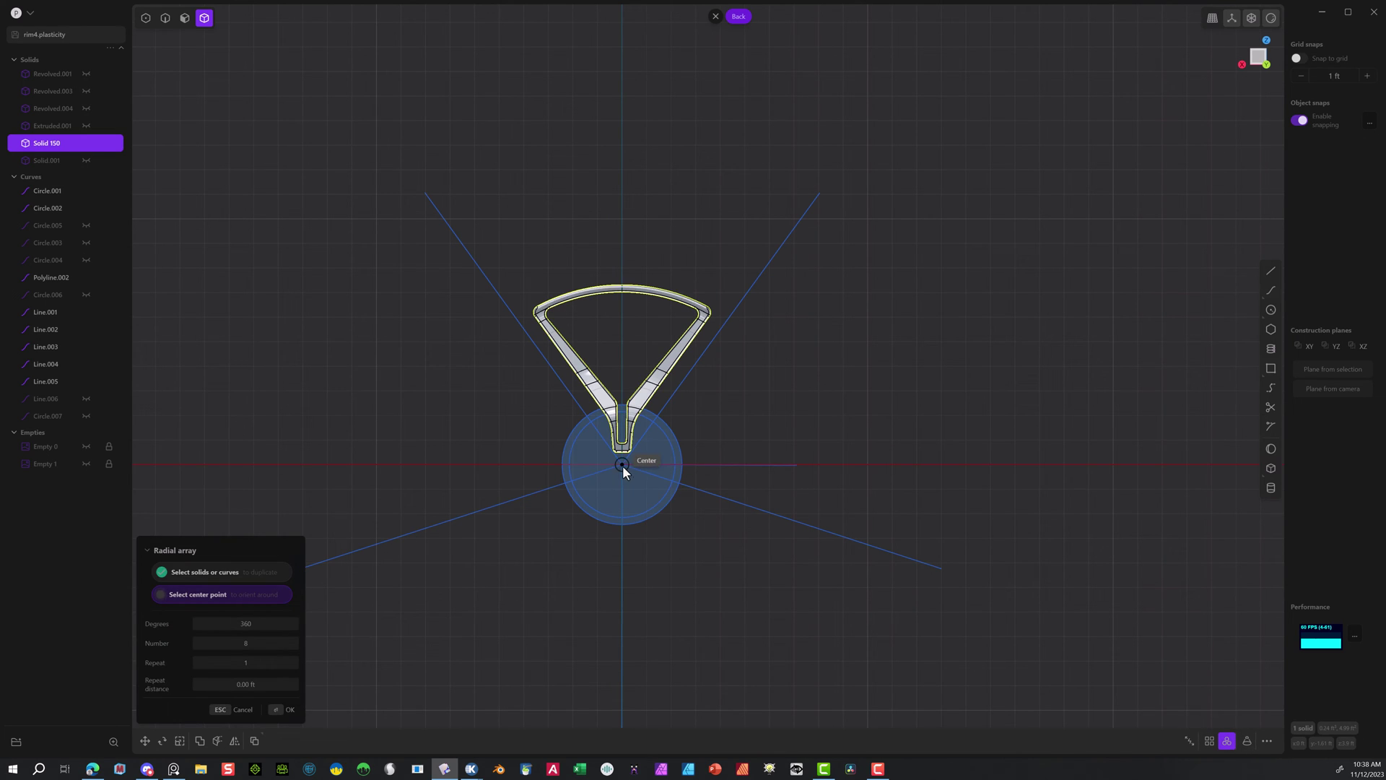
left_click(623, 466)
left_click_drag(281, 643, 271, 643)
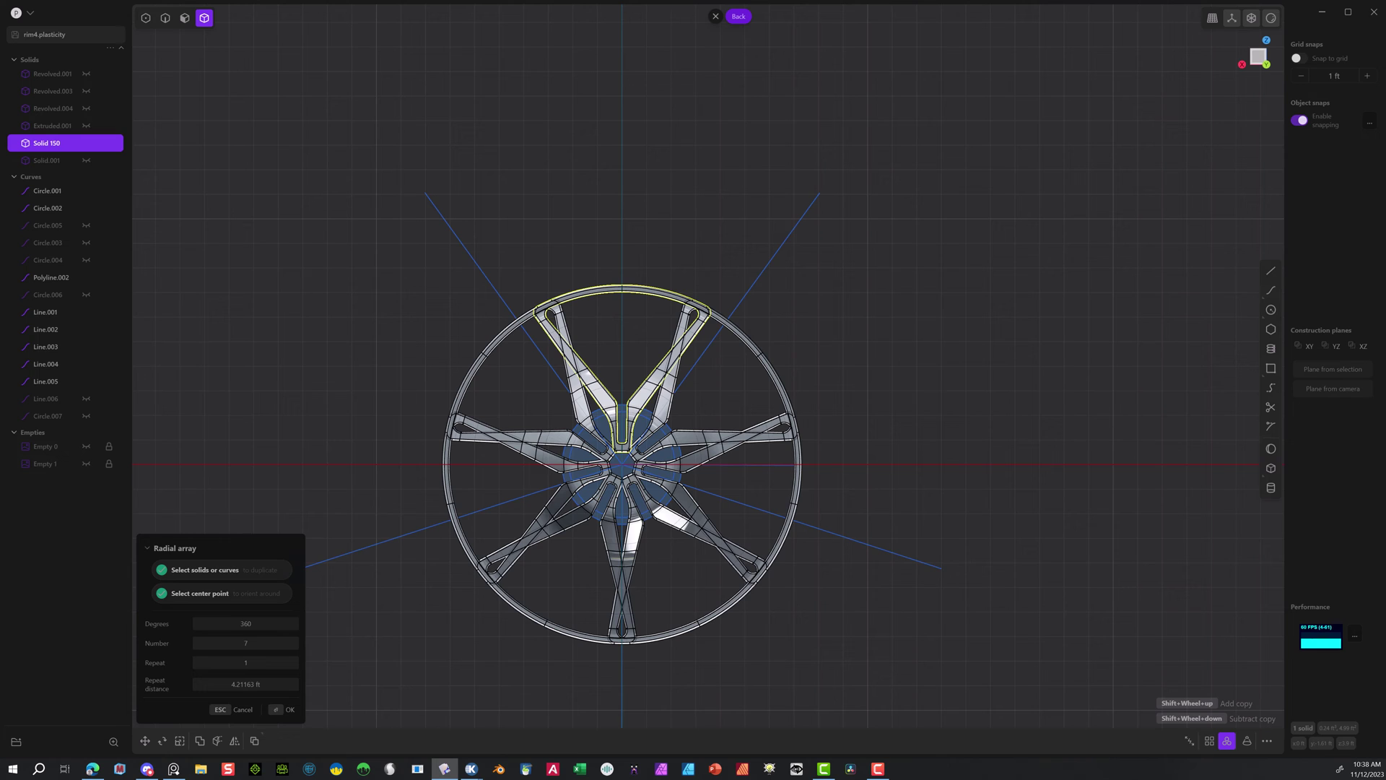
left_click_drag(271, 644, 260, 643)
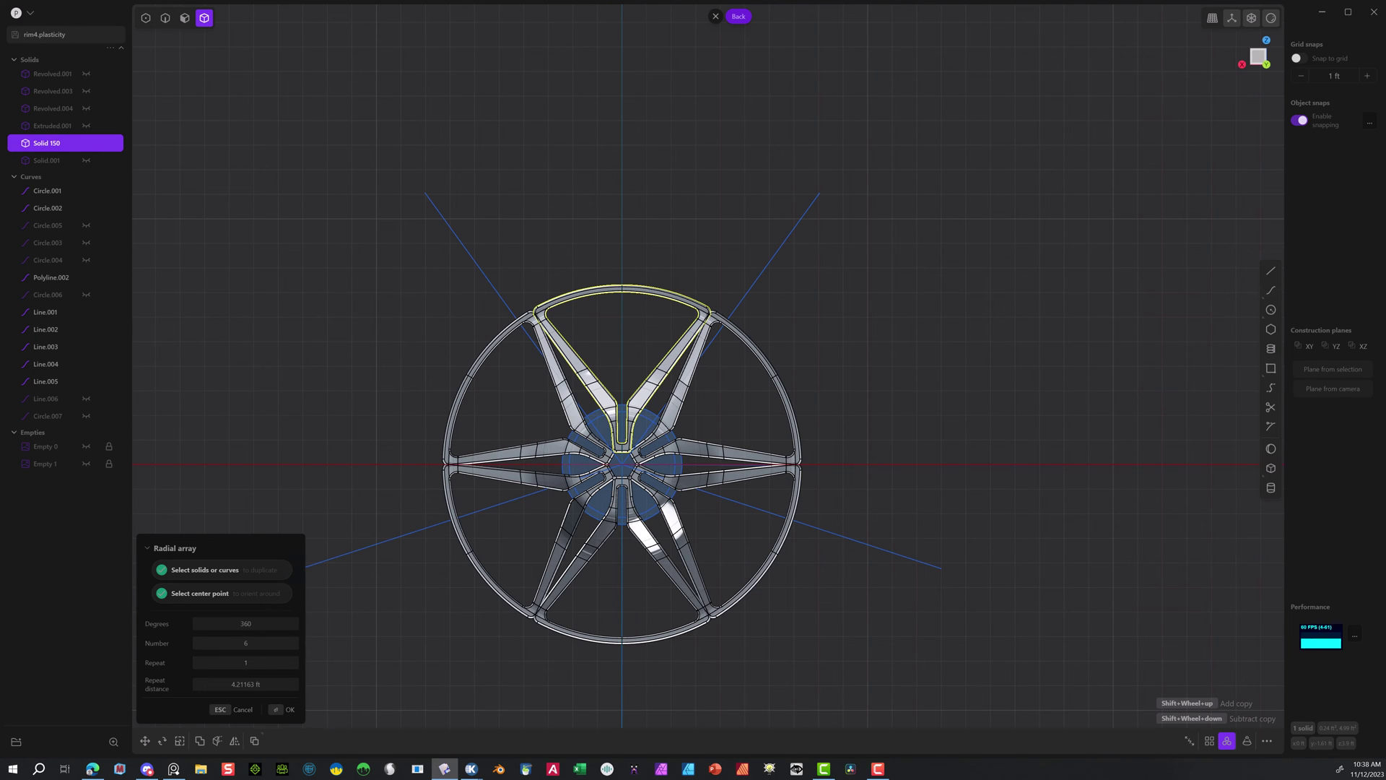
left_click_drag(260, 643, 249, 644)
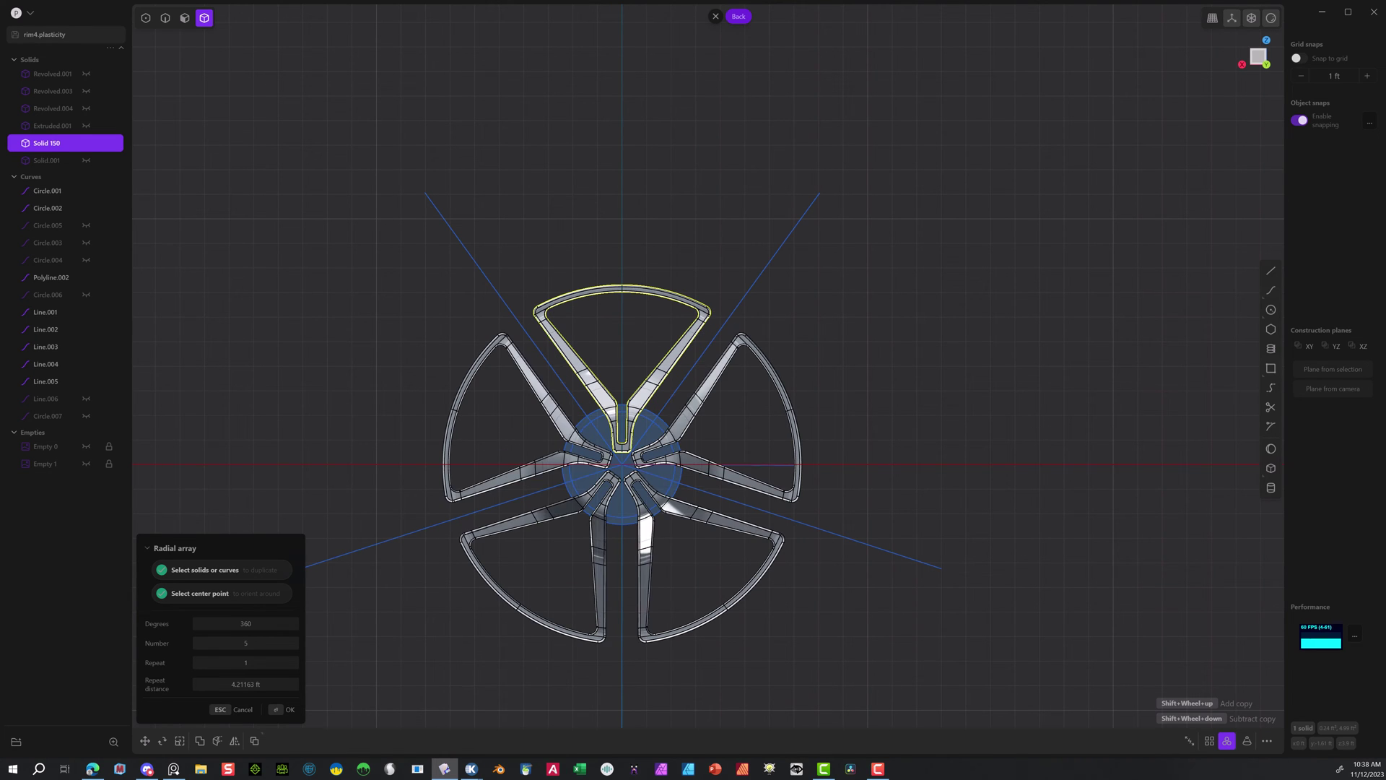
left_click(282, 708)
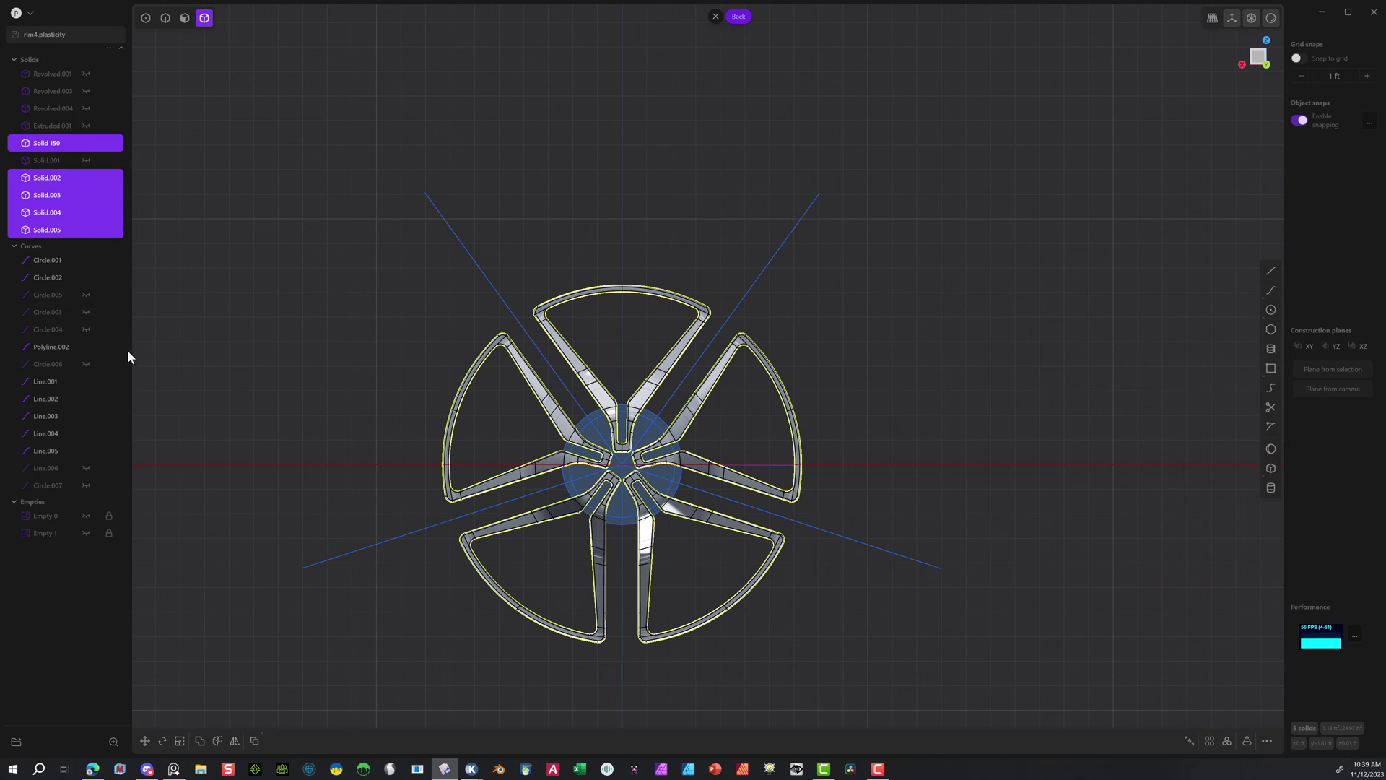
Duplicate the five spoke frames and move the copies about 0.44 ft along the Y axis.
middle_click_drag(309, 366, 233, 160)
key("ctrl+d")
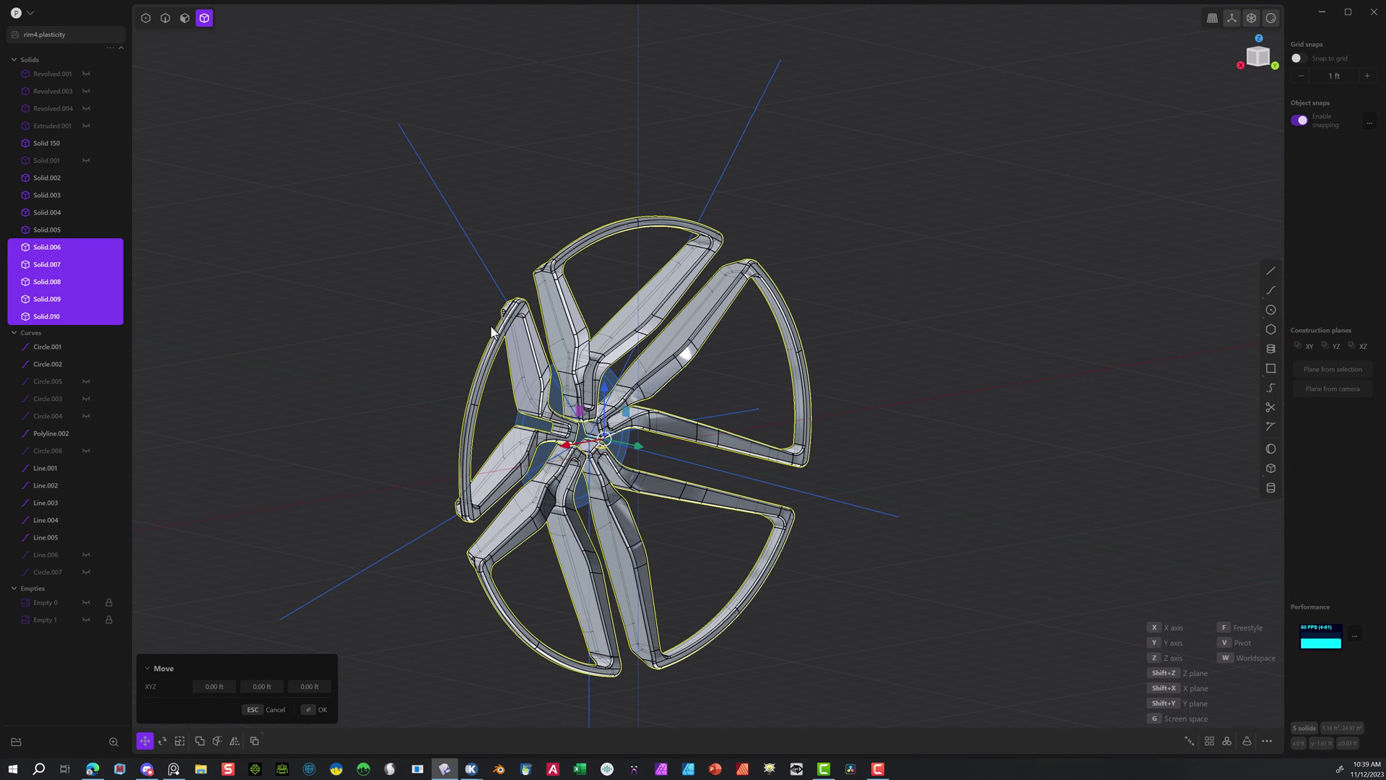
left_click_drag(639, 449, 647, 460)
left_click(1269, 63)
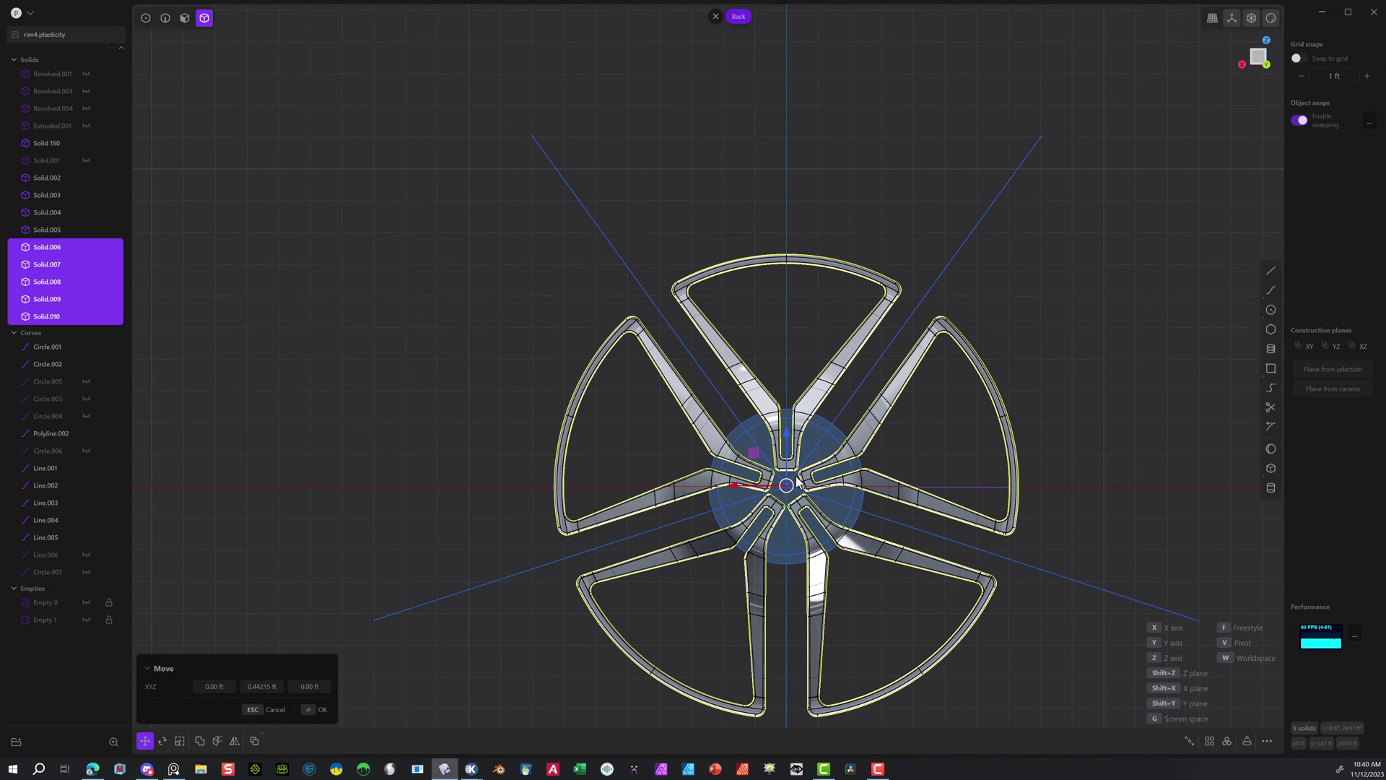
Rotate the five duplicated spoke frames 36 degrees about the Y axis, using the wheel center as pivot.
key("r")
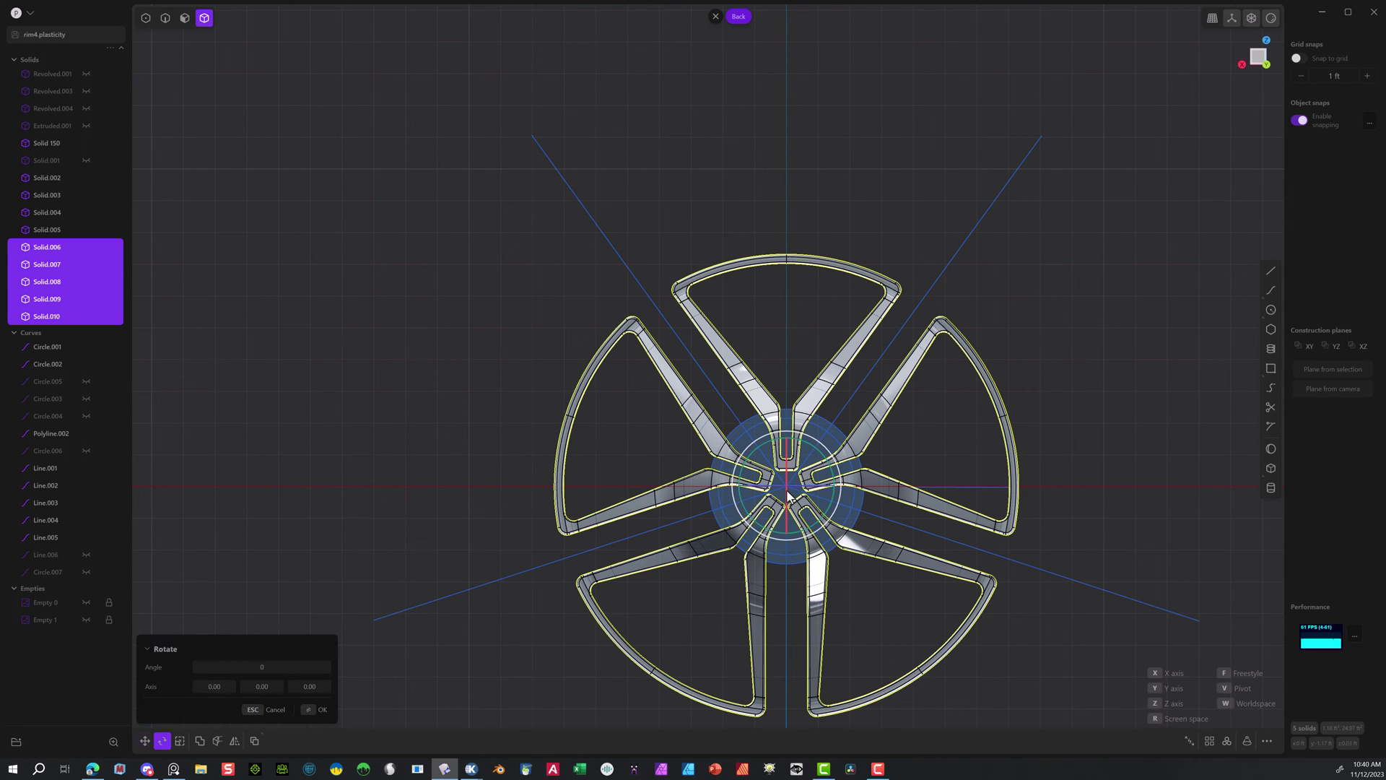
key("v")
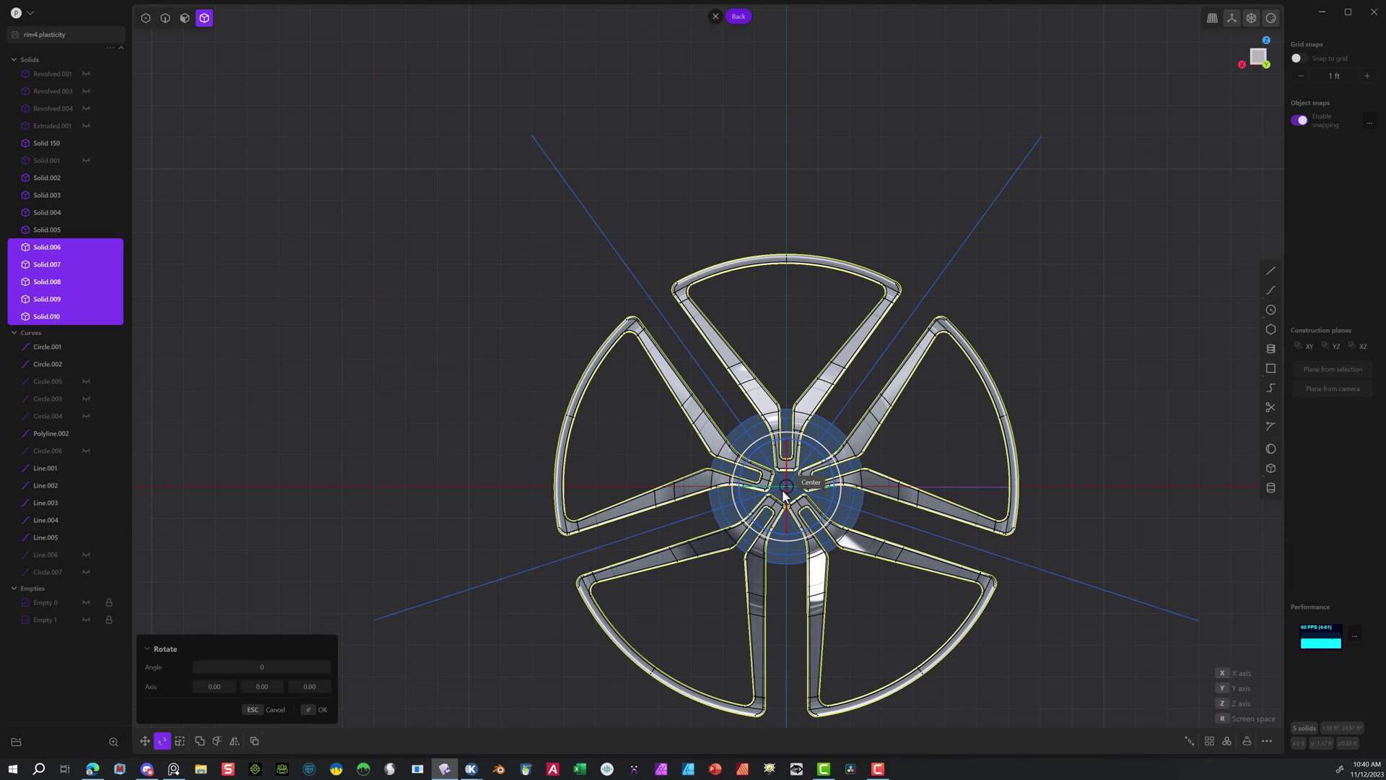
left_click(786, 491)
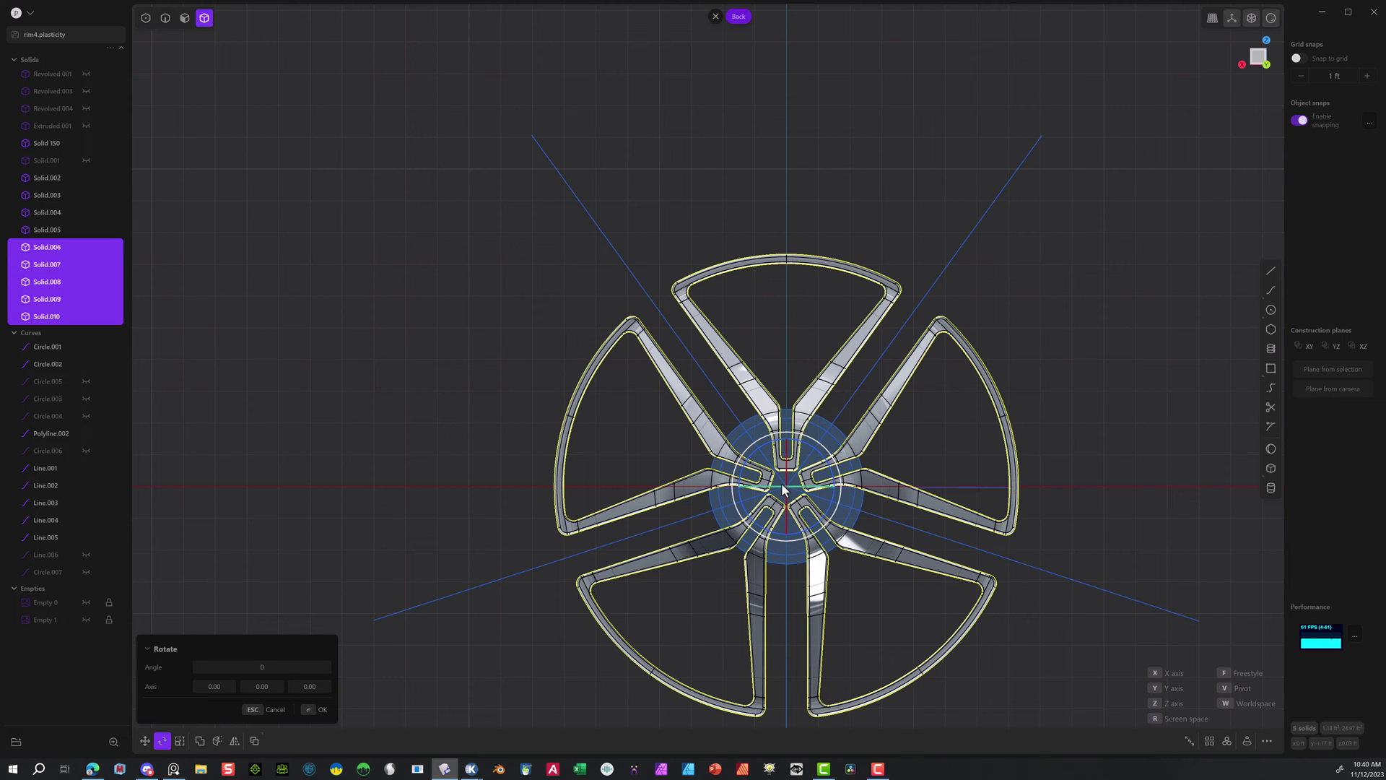
left_click_drag(767, 449, 705, 449)
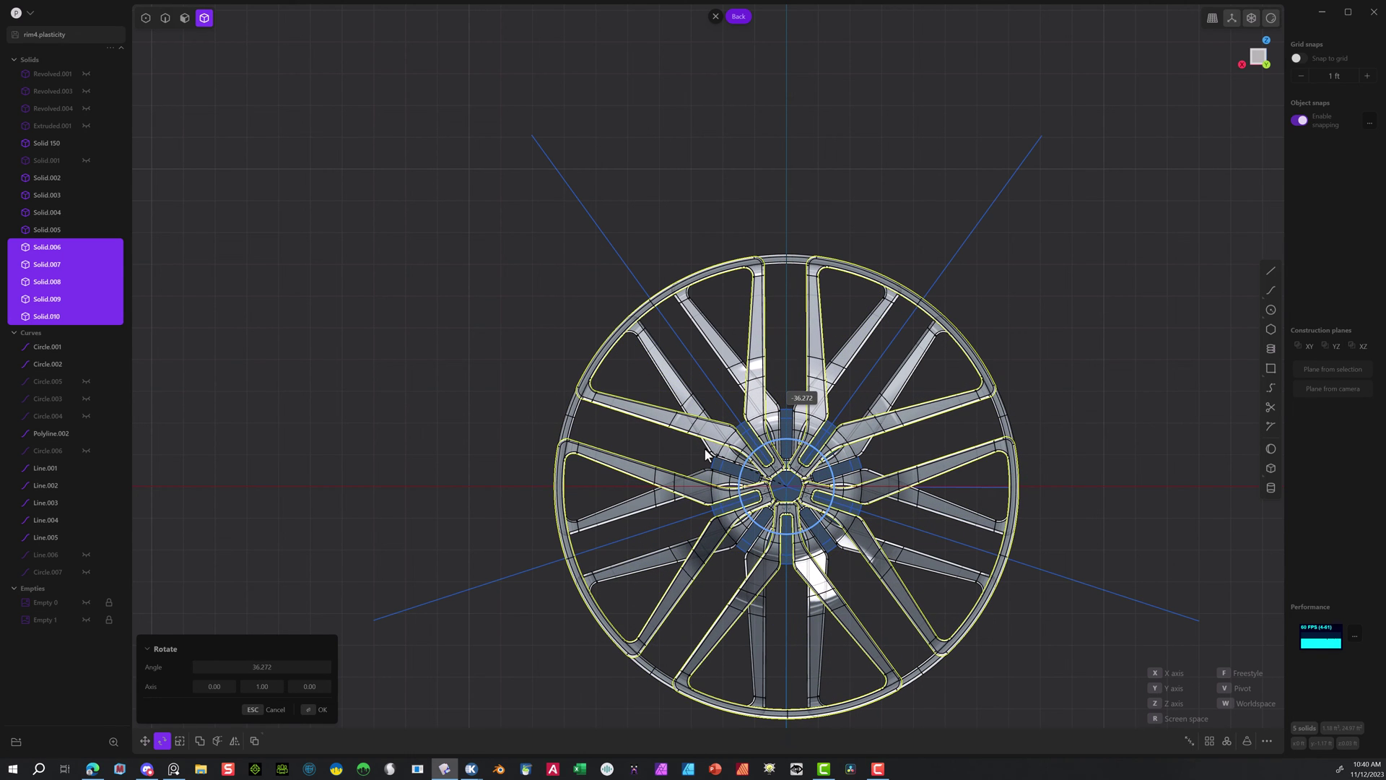
left_click(286, 667)
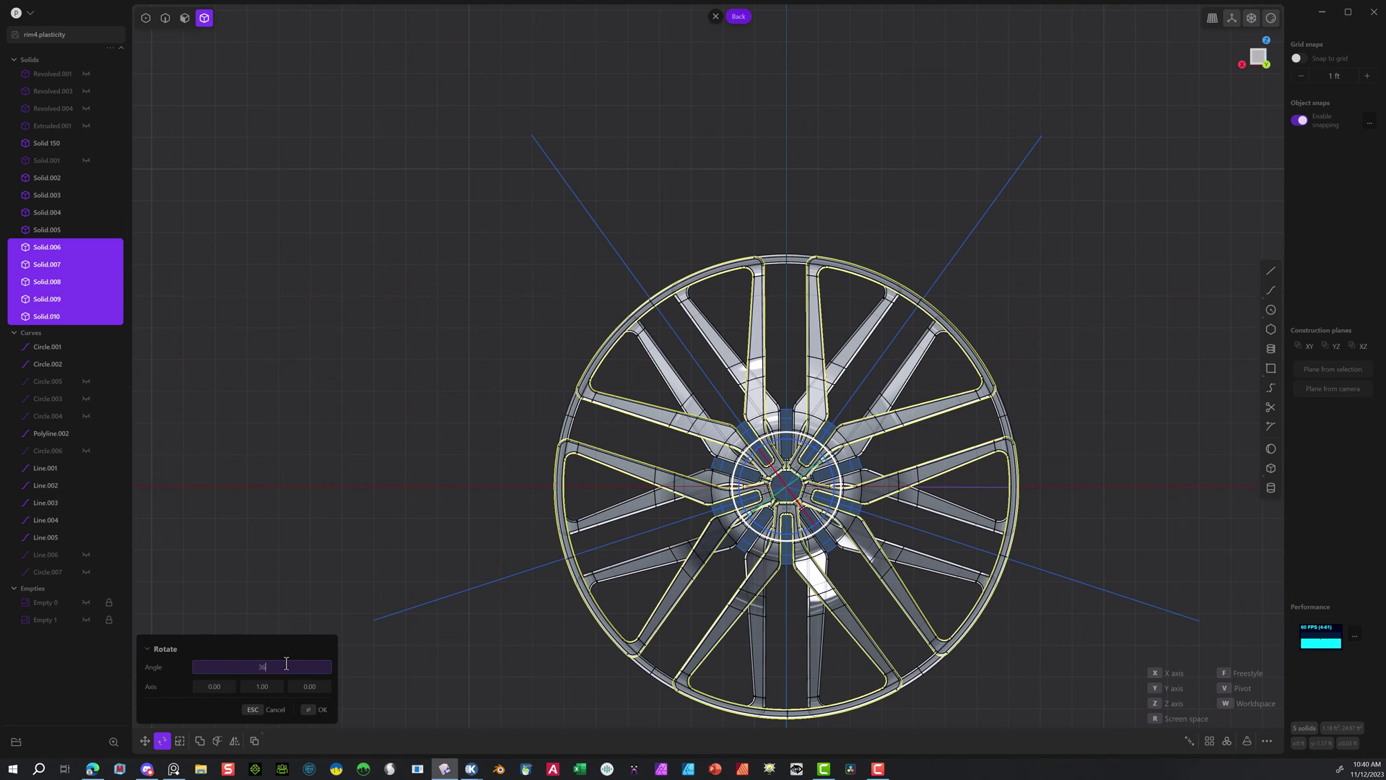
key("Tab")
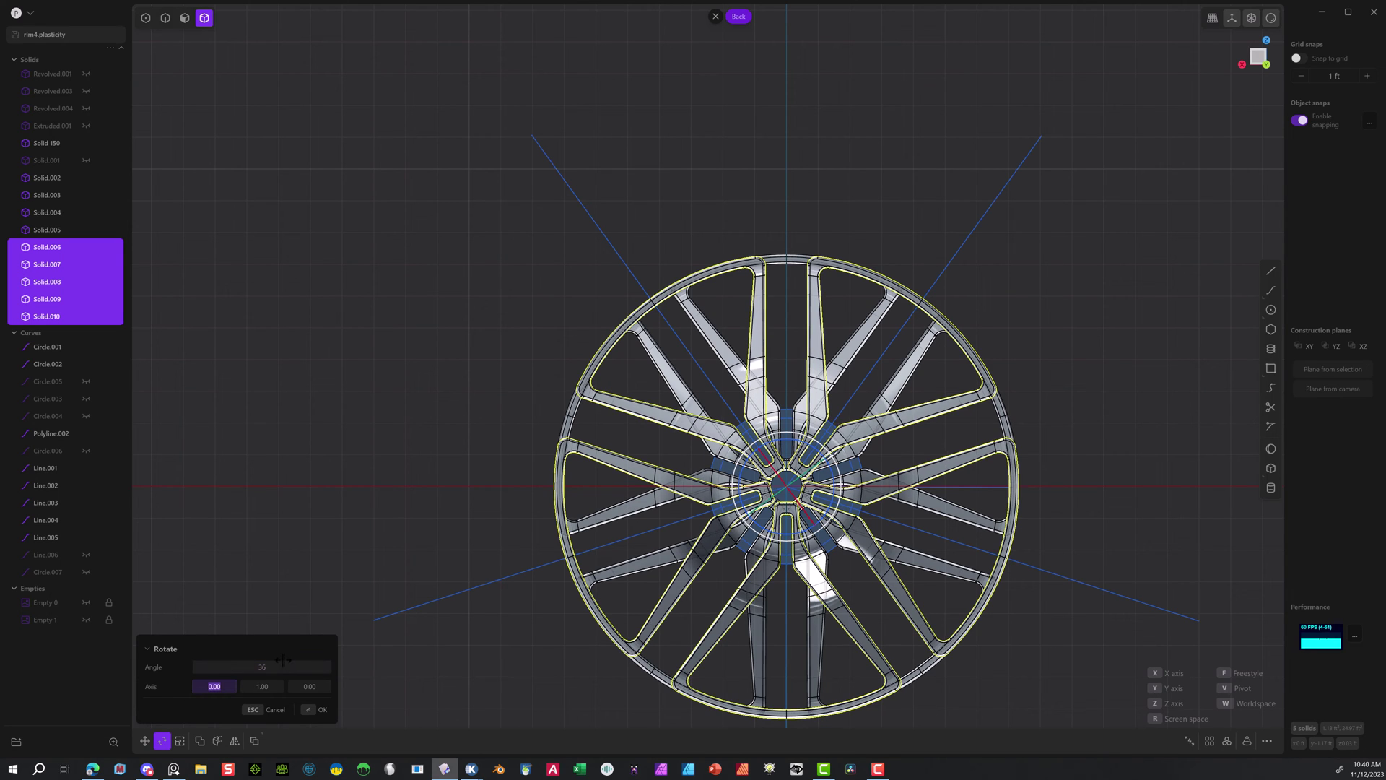
left_click(305, 717)
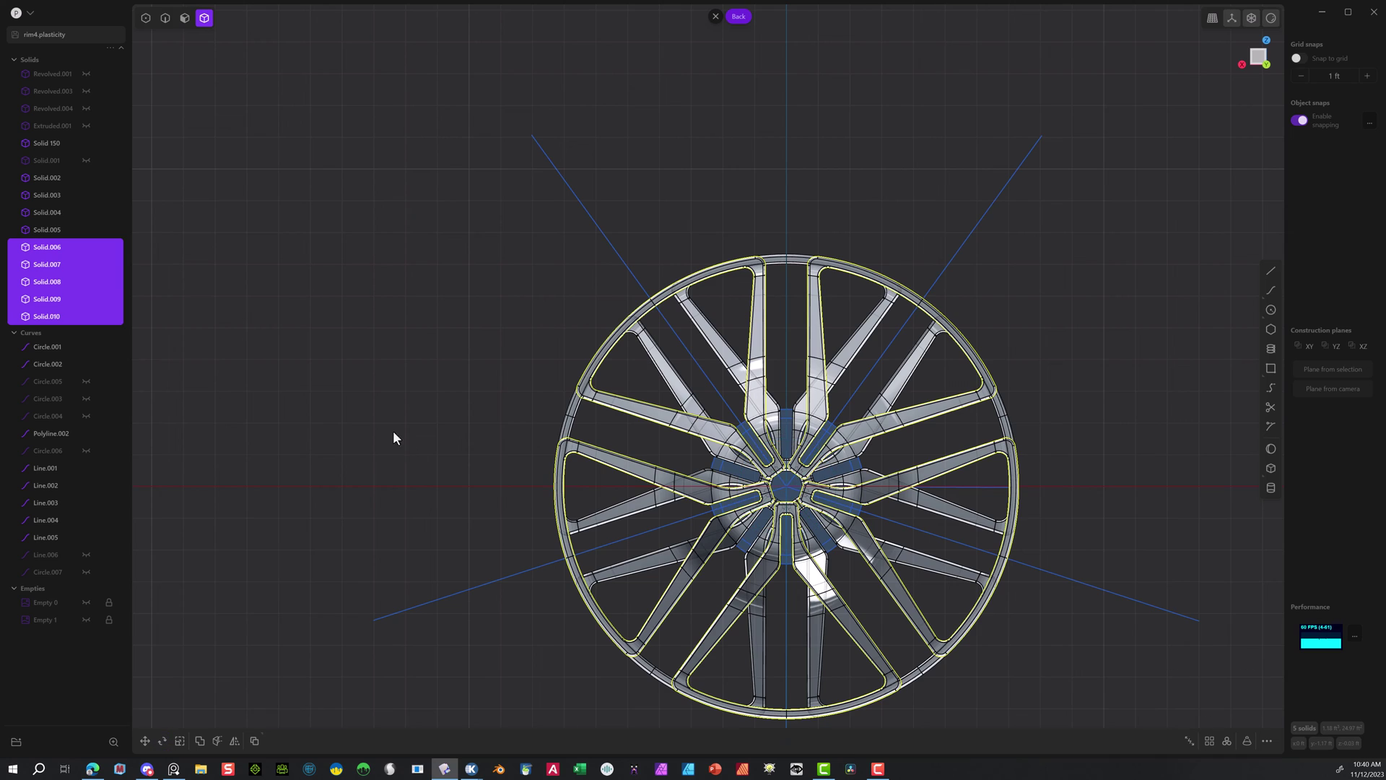
Join all ten spoke frames into one solid with a Boolean union.
middle_click_drag(398, 422, 581, 228)
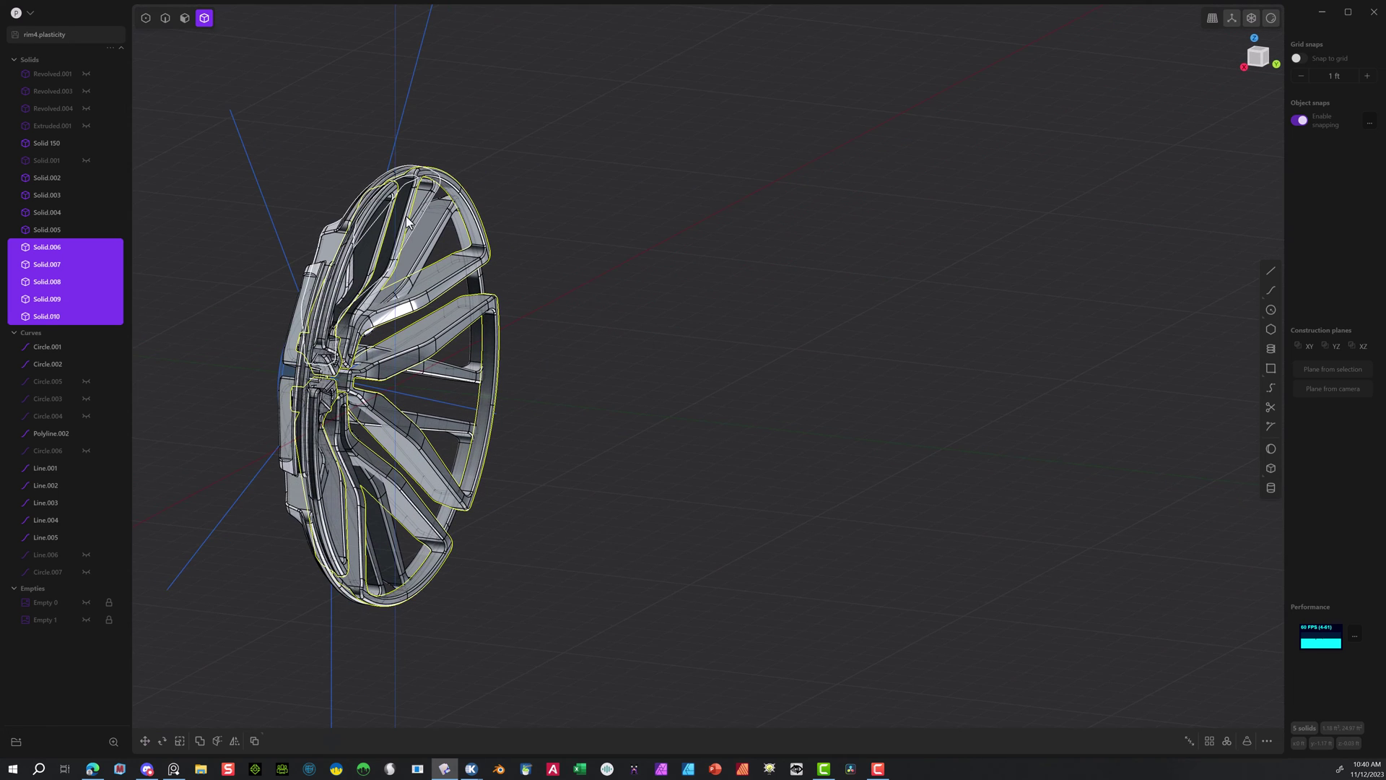
left_click(603, 231)
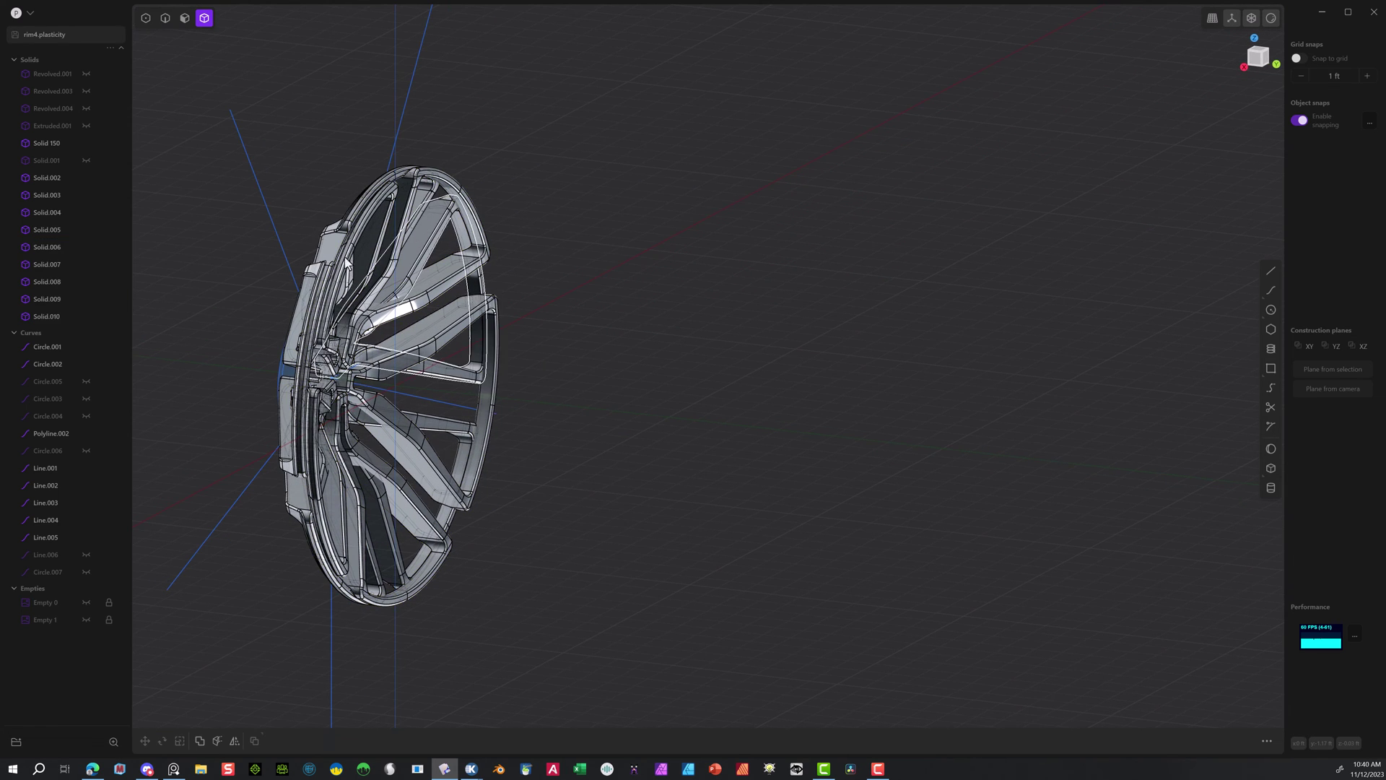
left_click_drag(600, 164, 196, 656)
key("ctrl+minus")
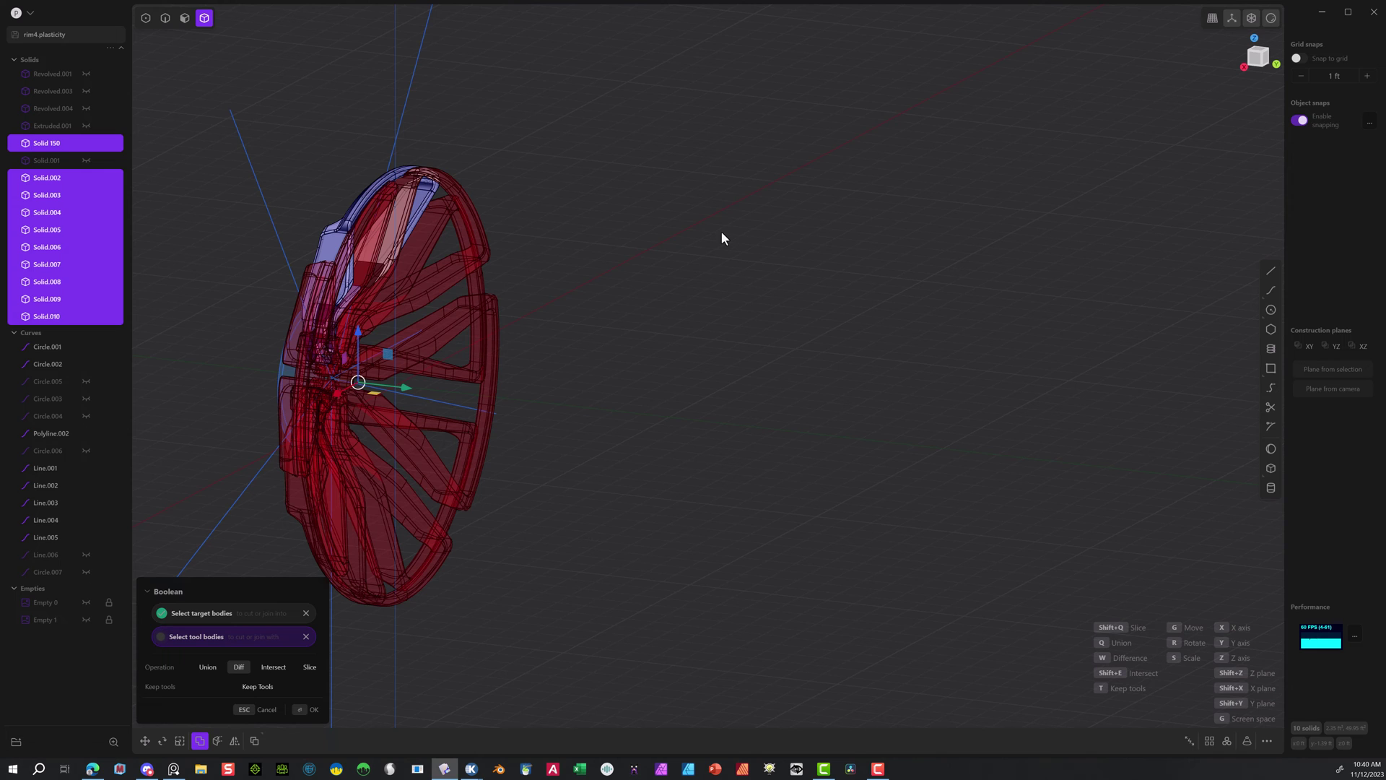
key("q")
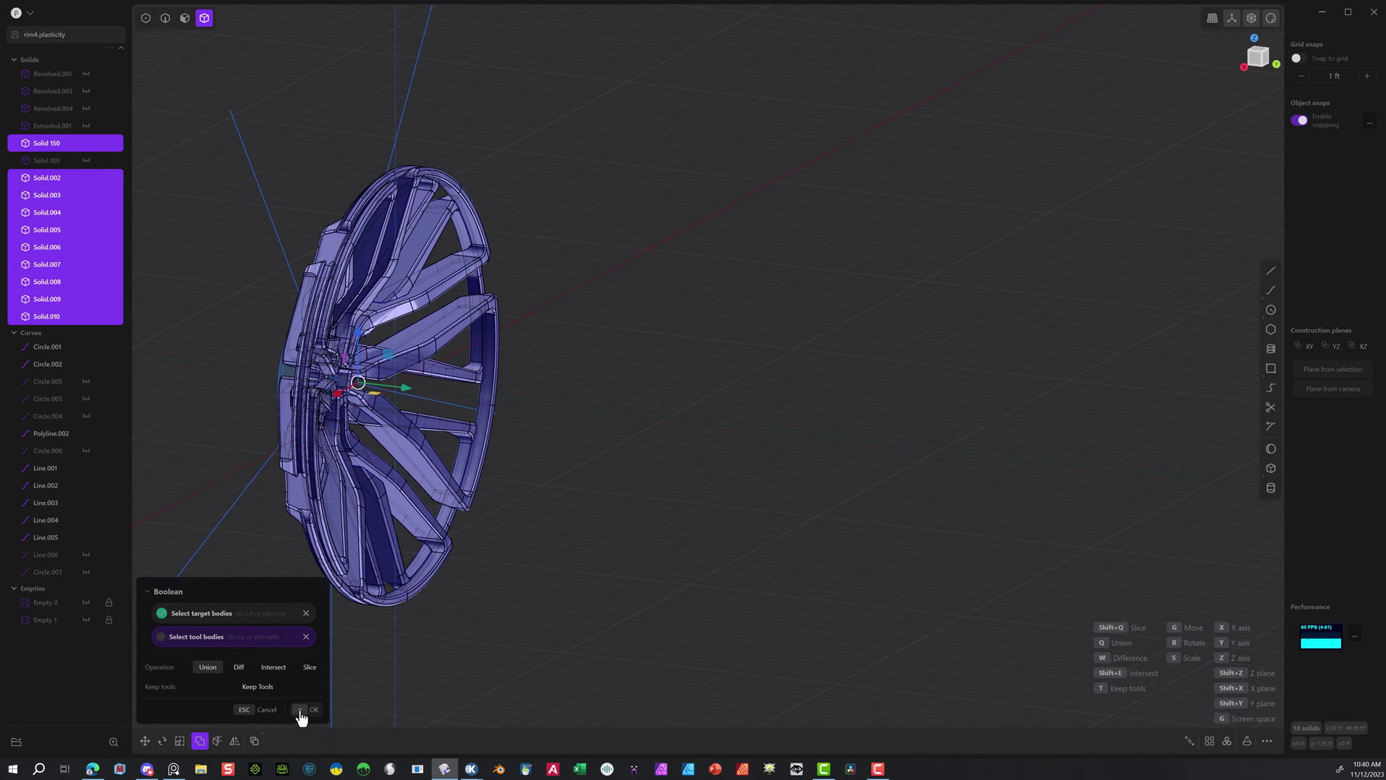
left_click(303, 710)
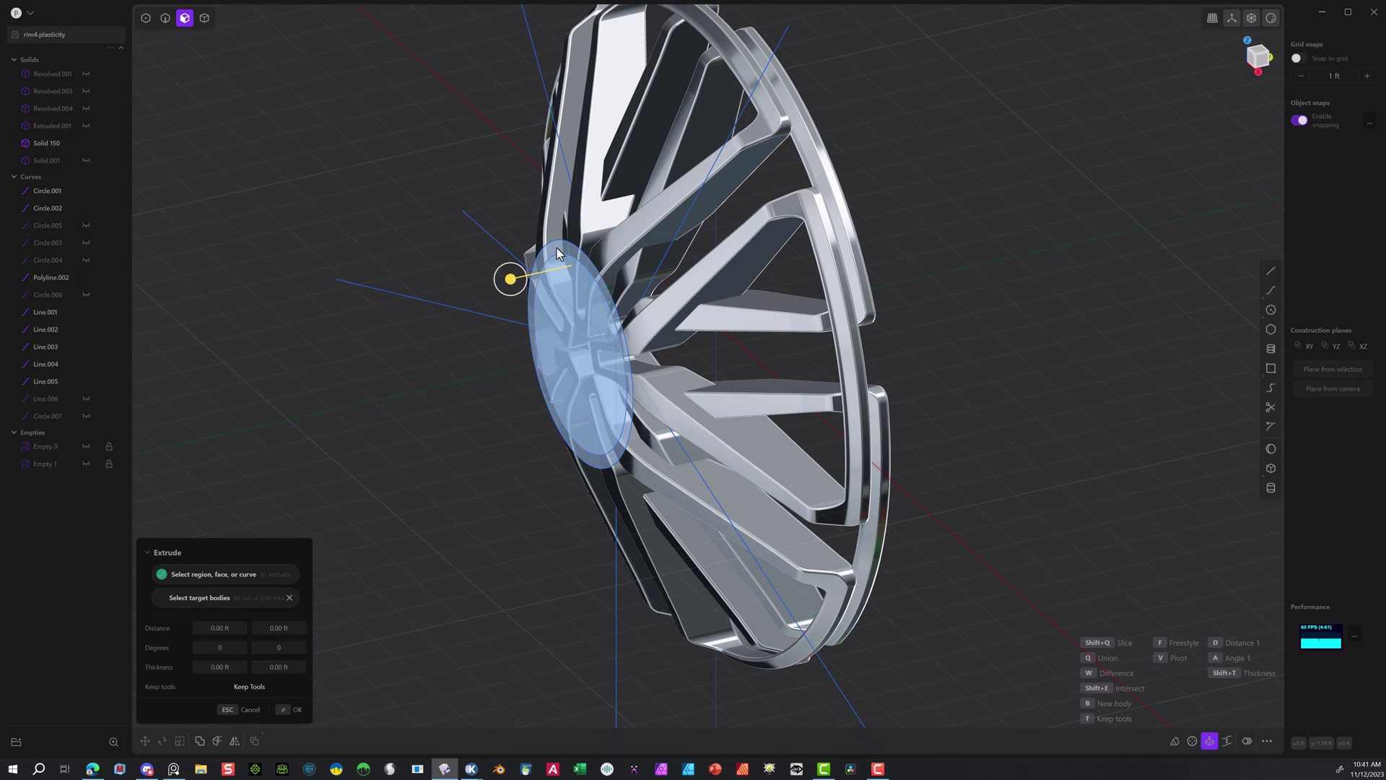
Extrude the central circle regions about 1.1 ft into the spokes as a separate hub body.
left_click(558, 247)
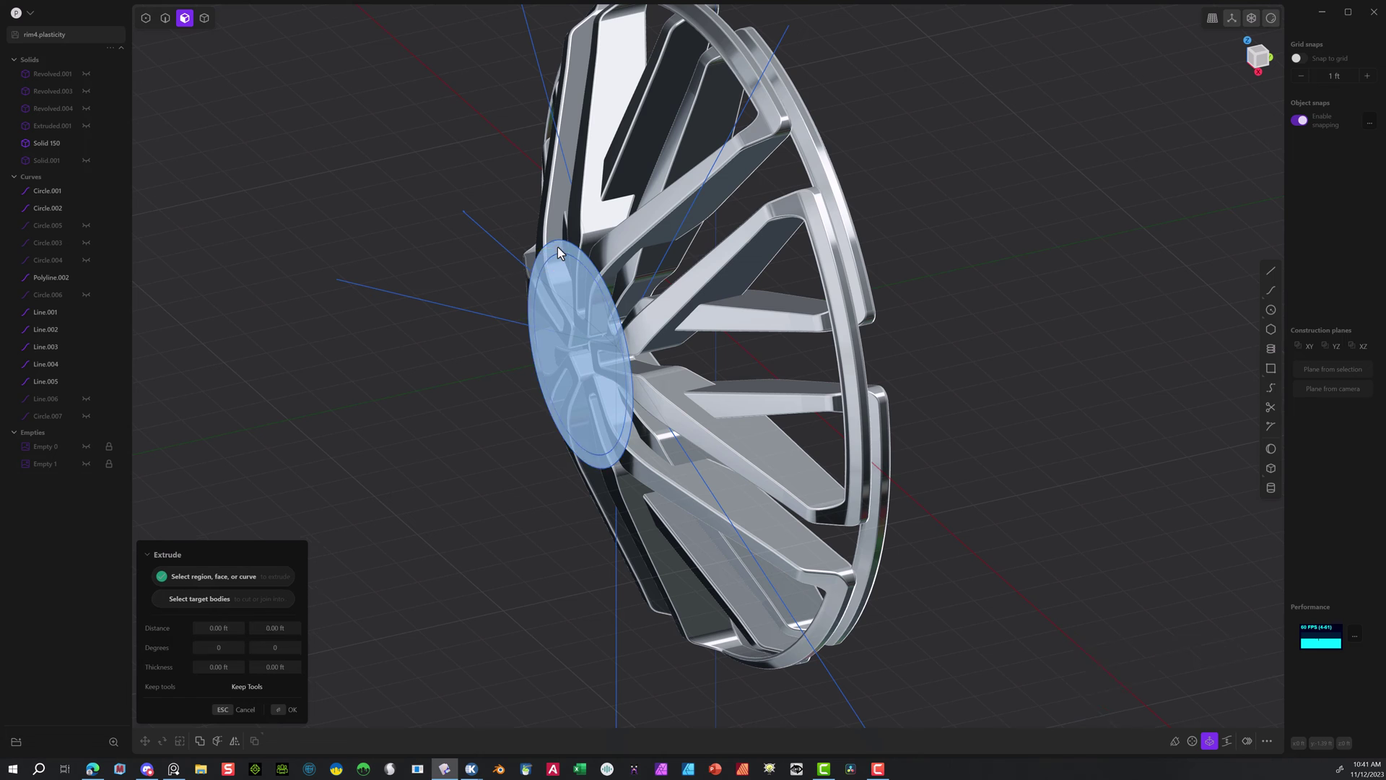
left_click(579, 318)
left_click_drag(533, 366, 562, 364)
middle_click_drag(567, 361, 776, 264)
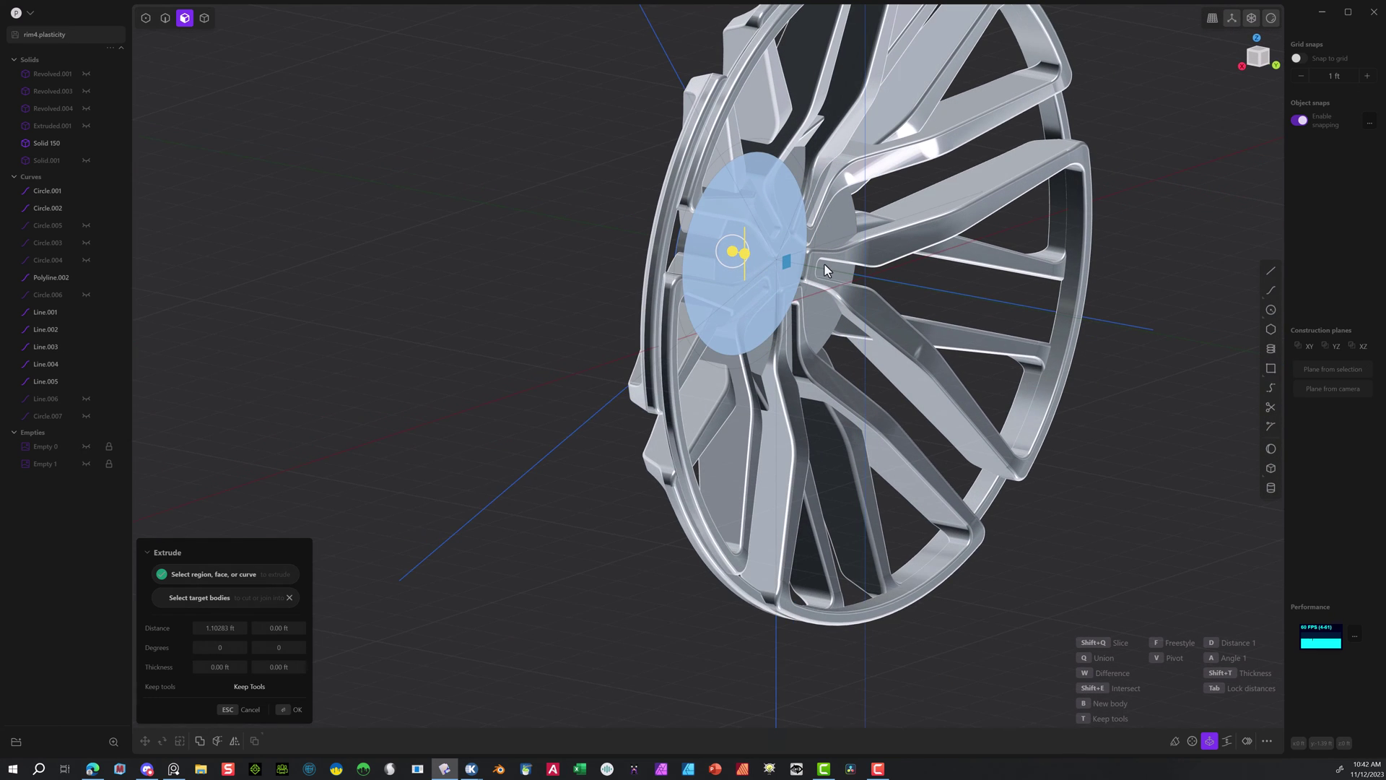
left_click(289, 711)
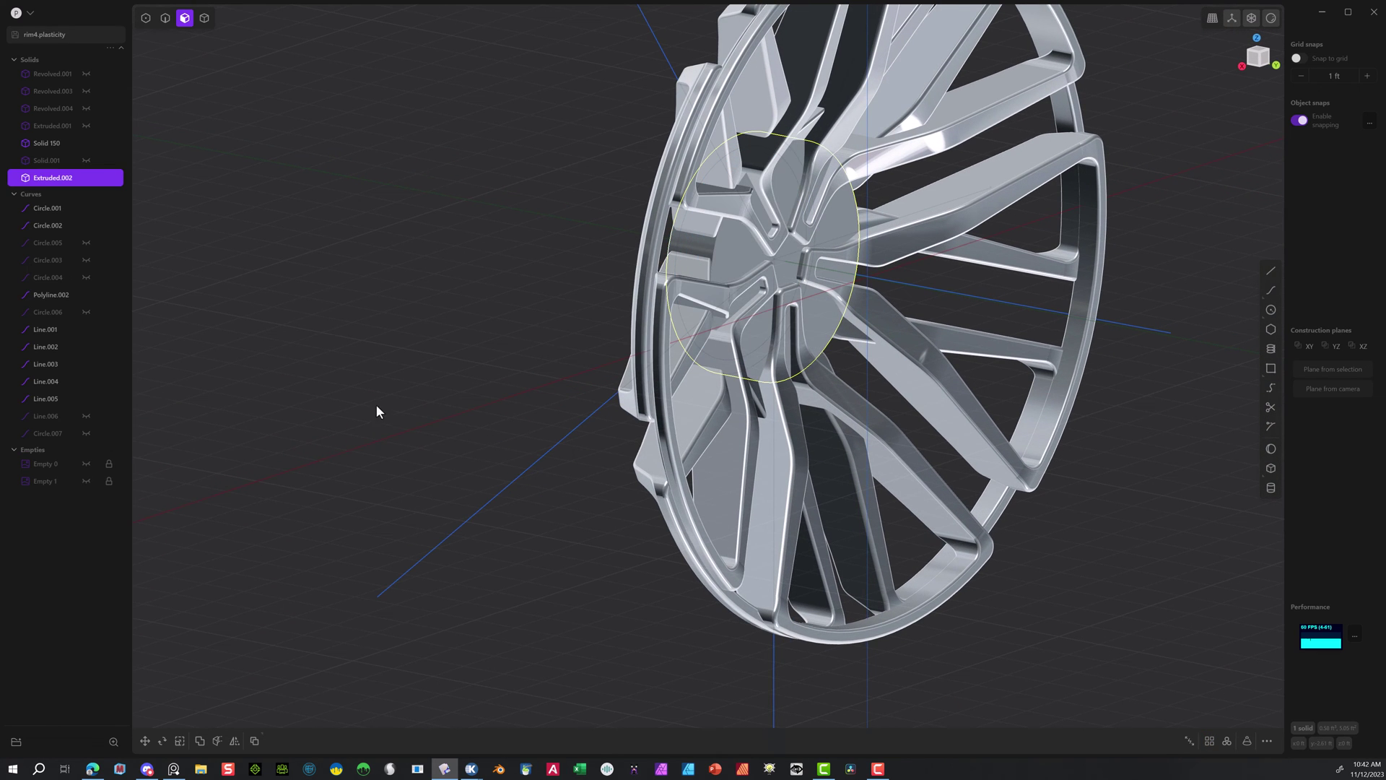
Fillet the circular edge of the hub's spoke-side face by about 0.27 ft.
left_click(390, 326)
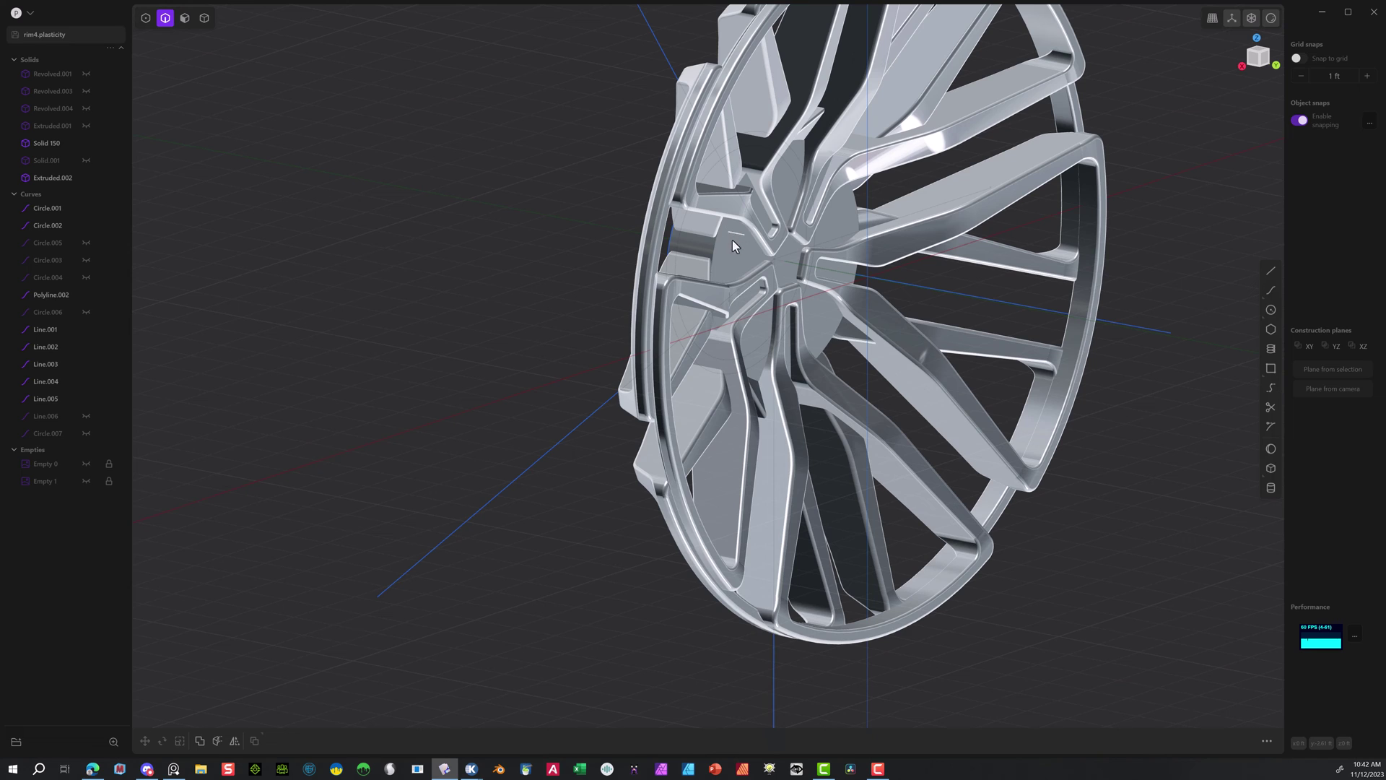
middle_click_drag(738, 262, 636, 266)
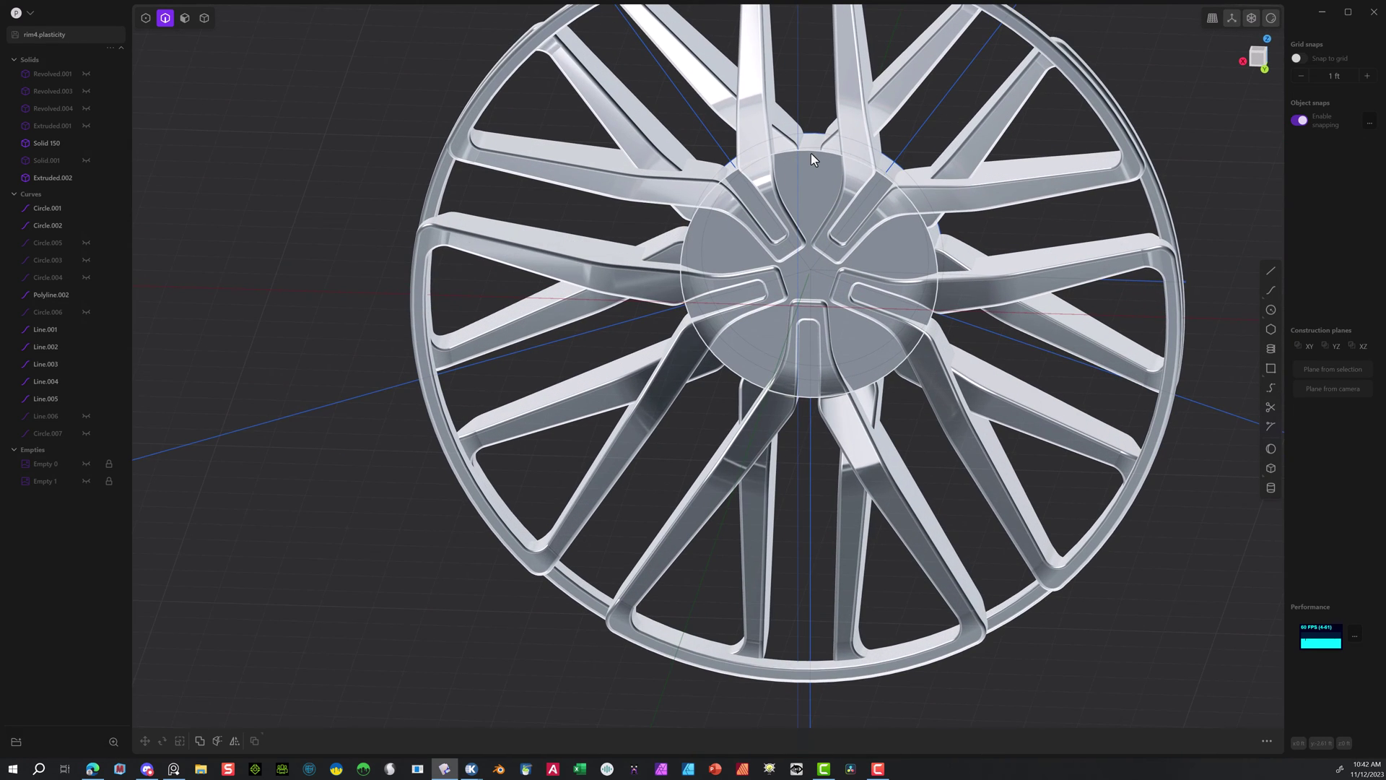
left_click(812, 153)
key("f")
left_click_drag(814, 154, 811, 145)
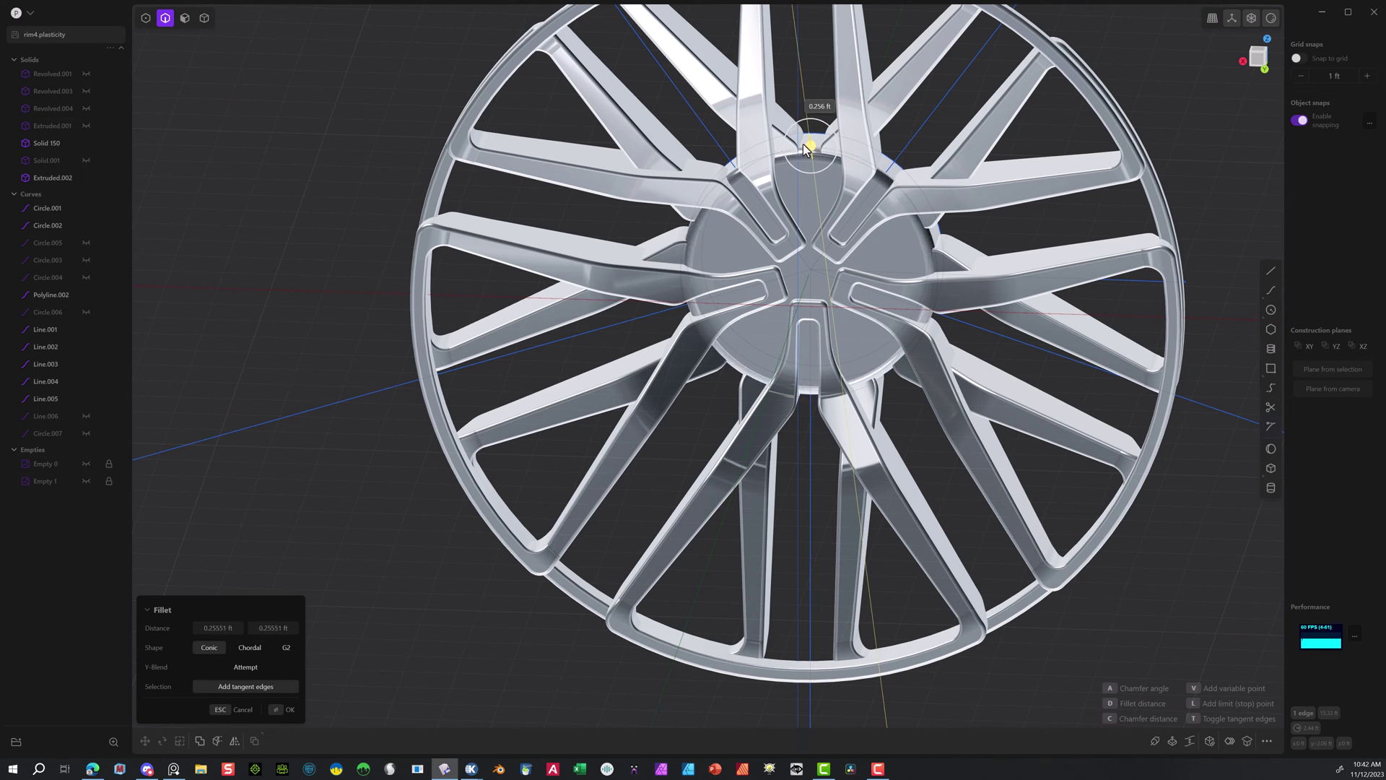
middle_click_drag(717, 180, 731, 243)
scroll(732, 243, "up", 1)
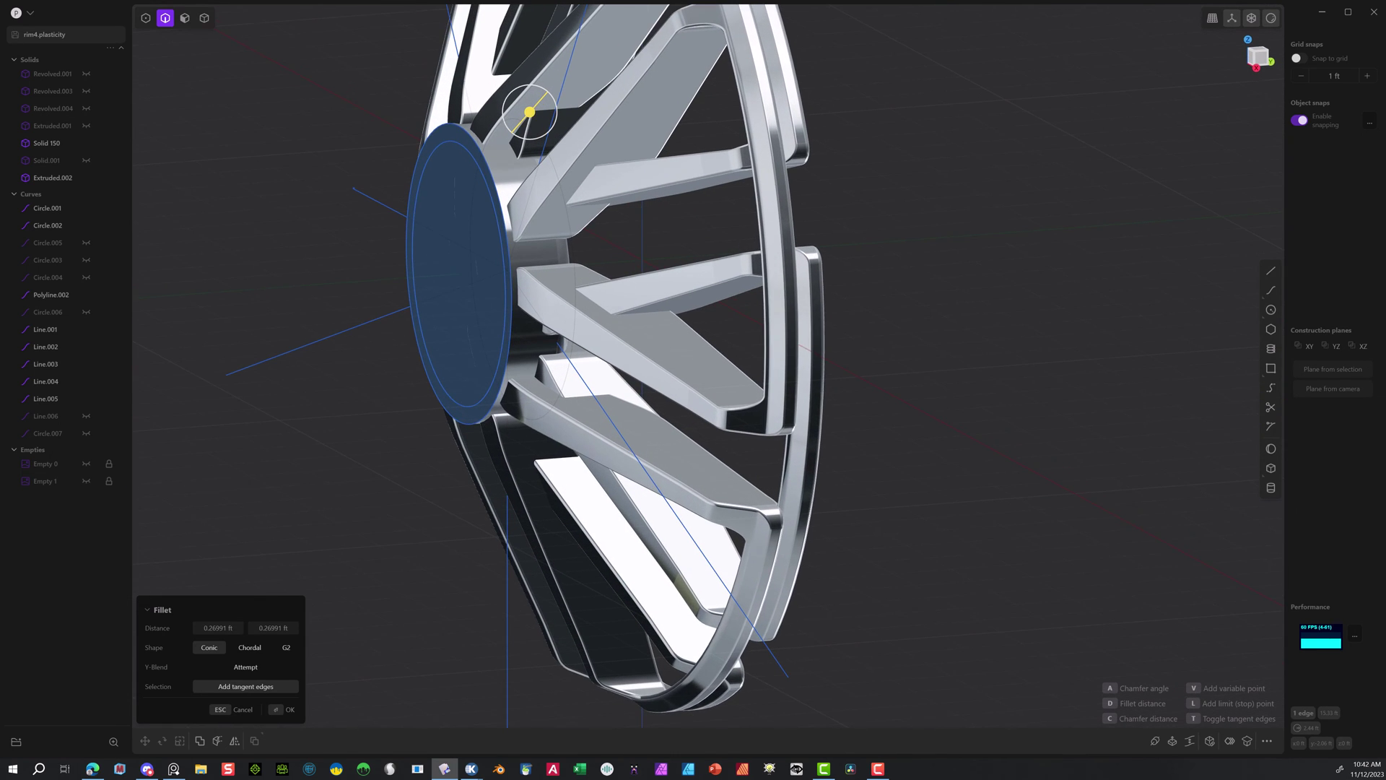
left_click(290, 711)
left_click(322, 622)
Hide the outer and inner circle curves on the hub's back face.
left_click(487, 171)
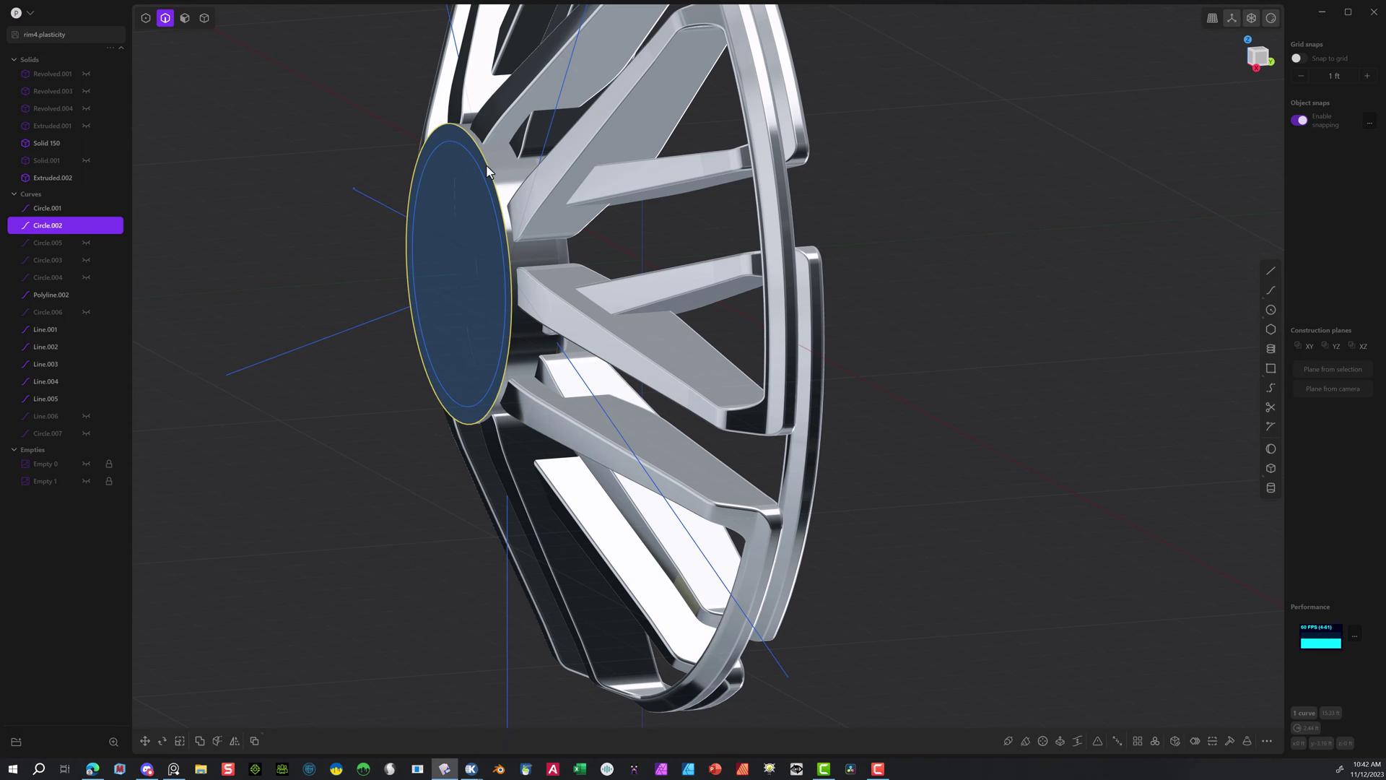
left_click(284, 175)
left_click(431, 137)
key("h")
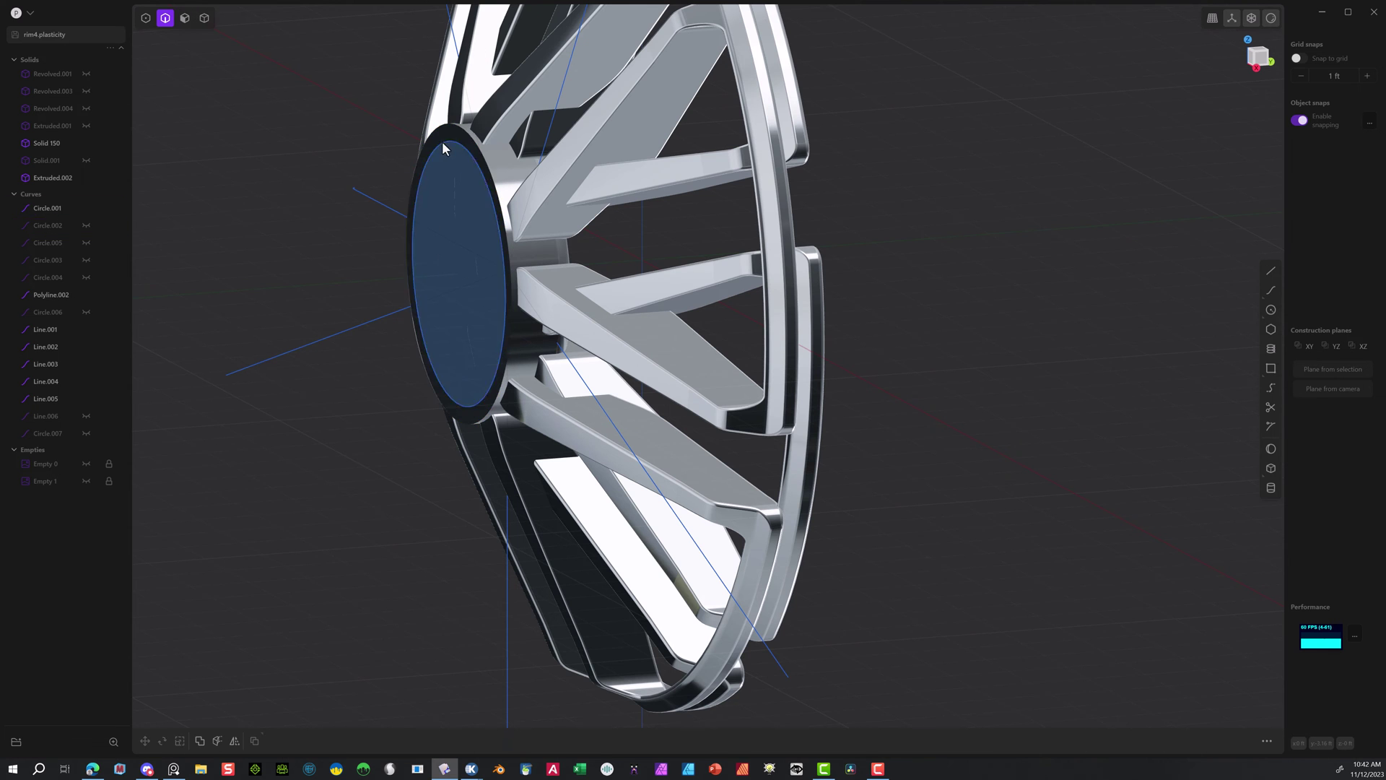
left_click(442, 143)
key("h")
Fillet the circular outer edge of the hub's back face.
left_click(437, 128)
key("b")
left_click(289, 712)
middle_click_drag(364, 647, 1119, 260)
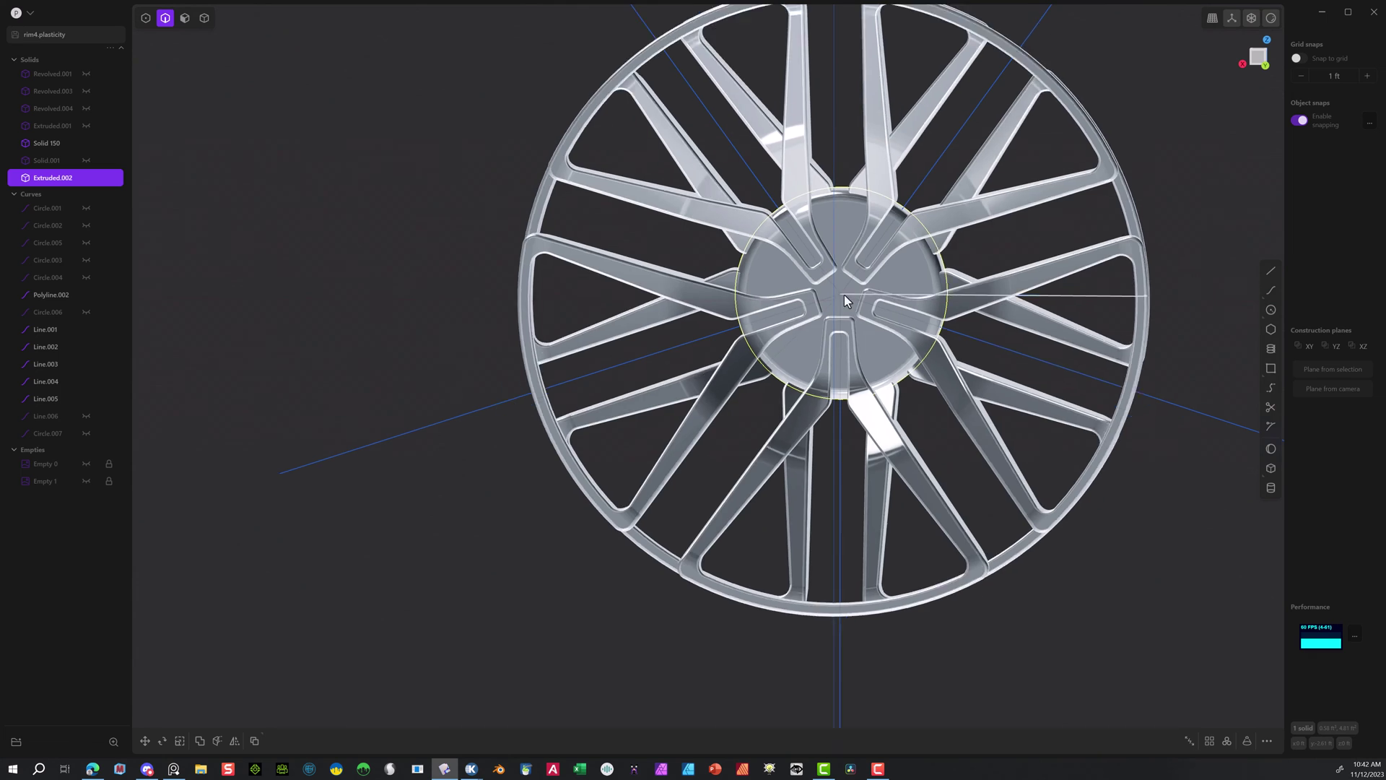
scroll(844, 300, "down", 6)
scroll(1046, 137, "up", 3)
middle_click_drag(839, 132, 967, 144)
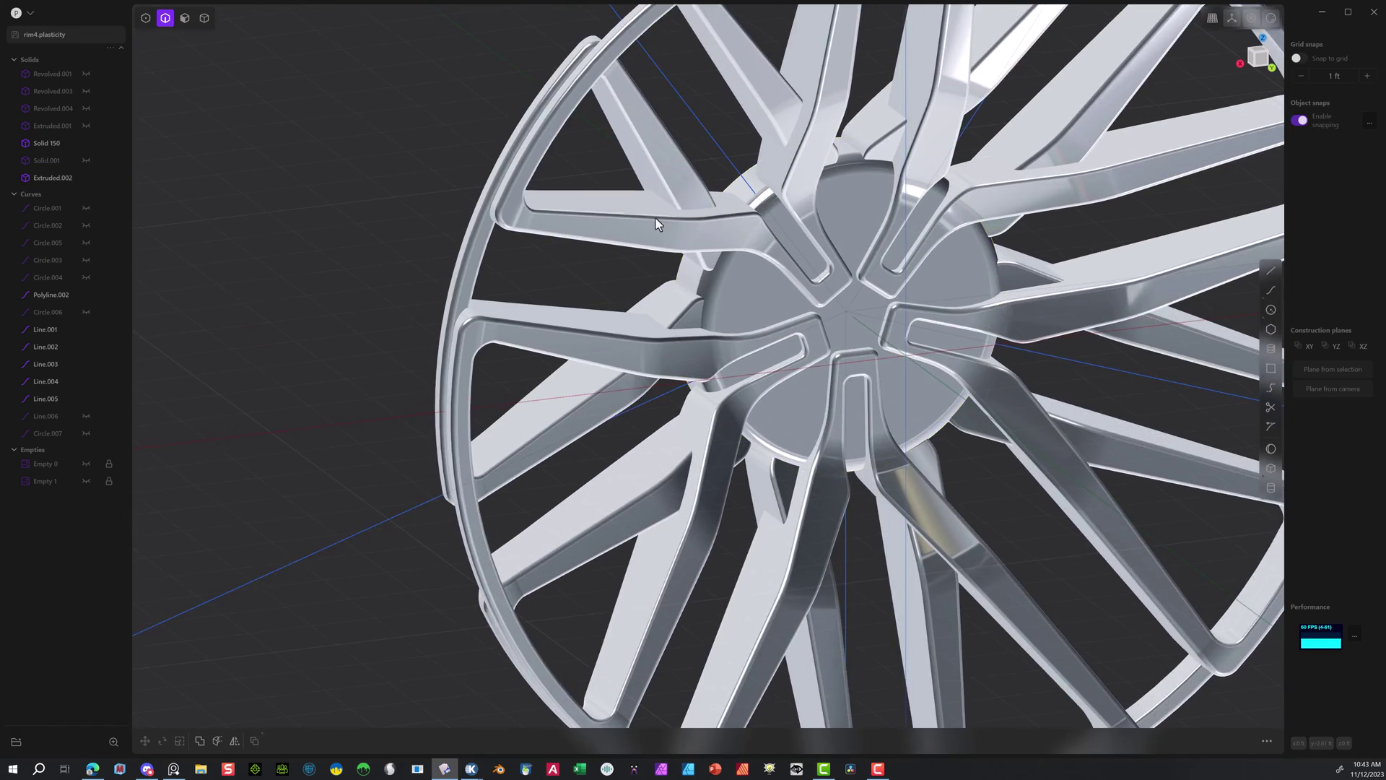
Start a fillet on the long edge of a spoke beside the hub.
left_click(655, 224)
key("f")
scroll(671, 318, "up", 6)
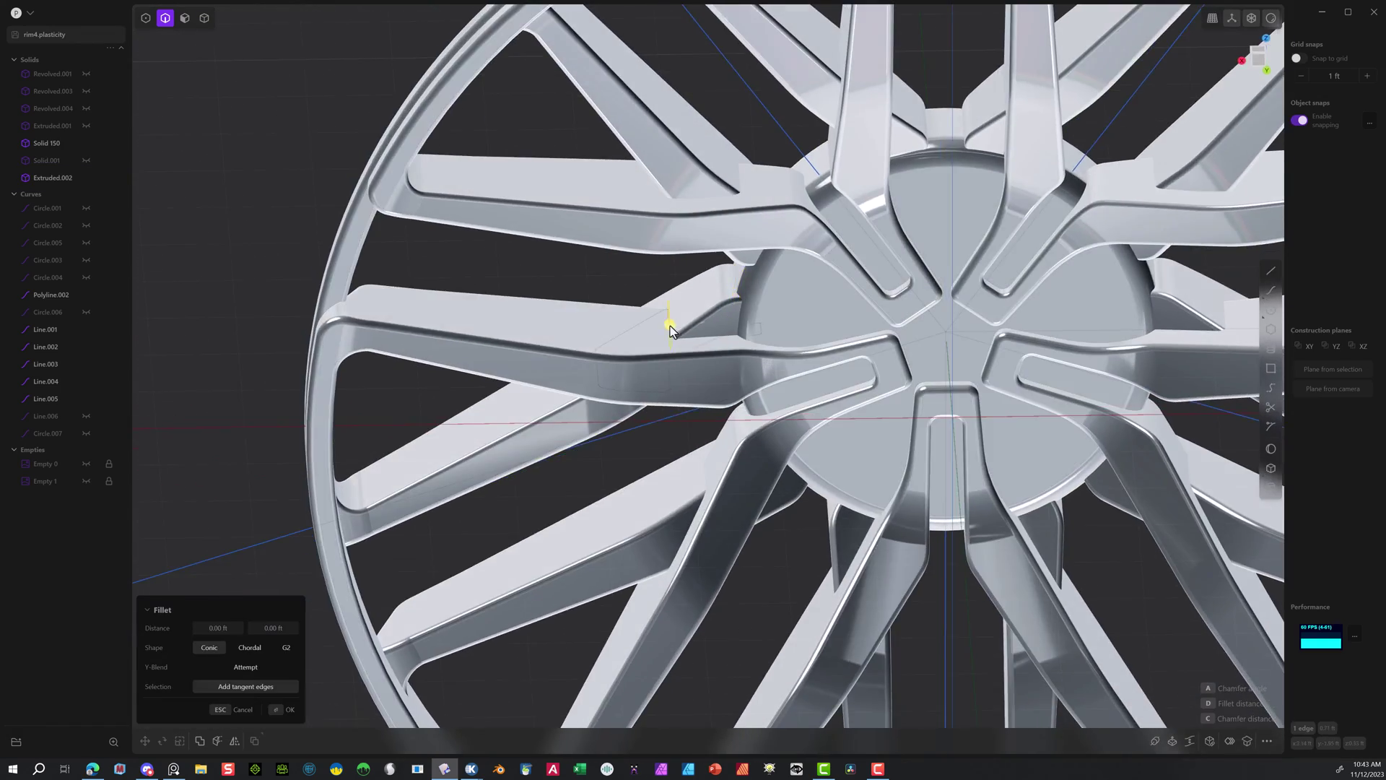
scroll(636, 354, "down", 8)
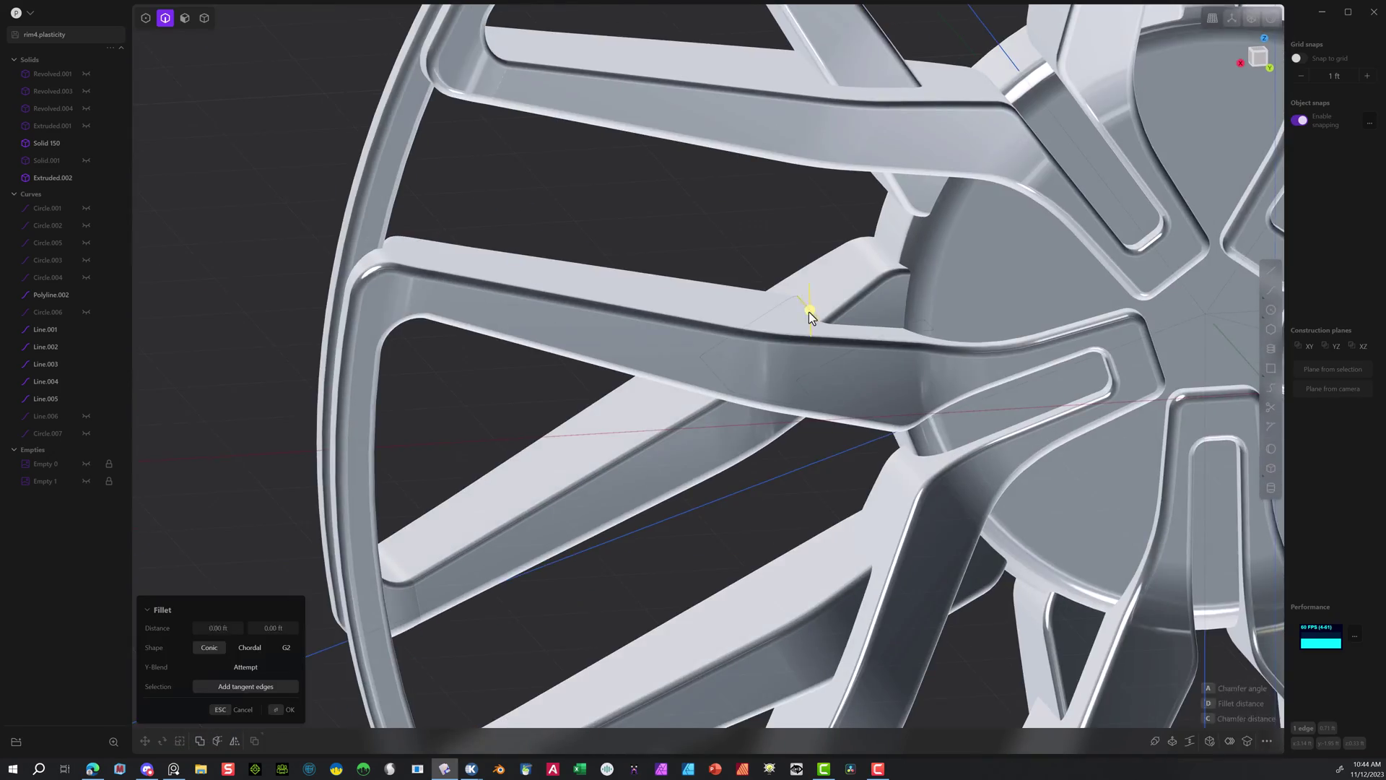
Fillet the ten edges where the rear branch spokes meet the main spokes.
middle_click_drag(811, 315, 681, 108)
key("Escape")
key("f")
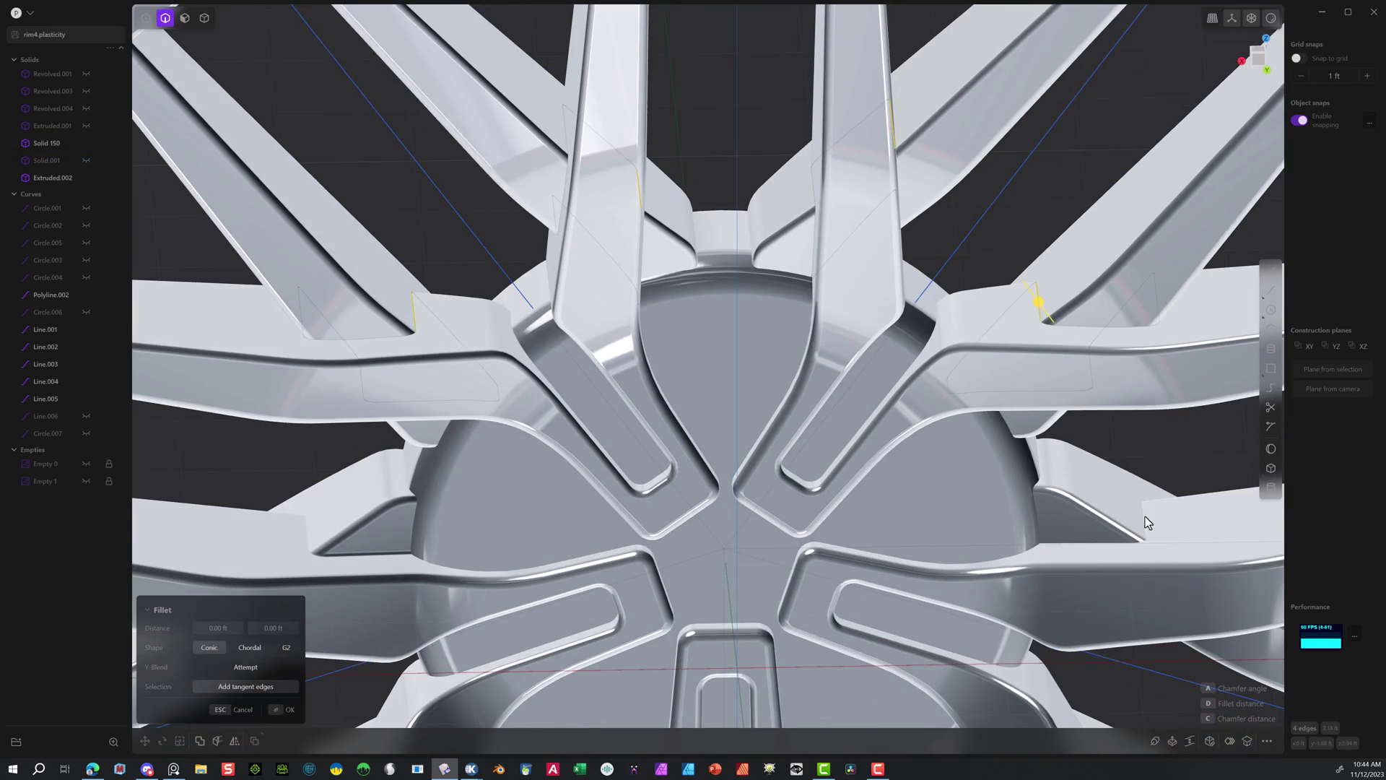
middle_click_drag(1148, 521, 855, 462)
middle_click_drag(390, 455, 610, 384)
left_click_drag(609, 384, 617, 384)
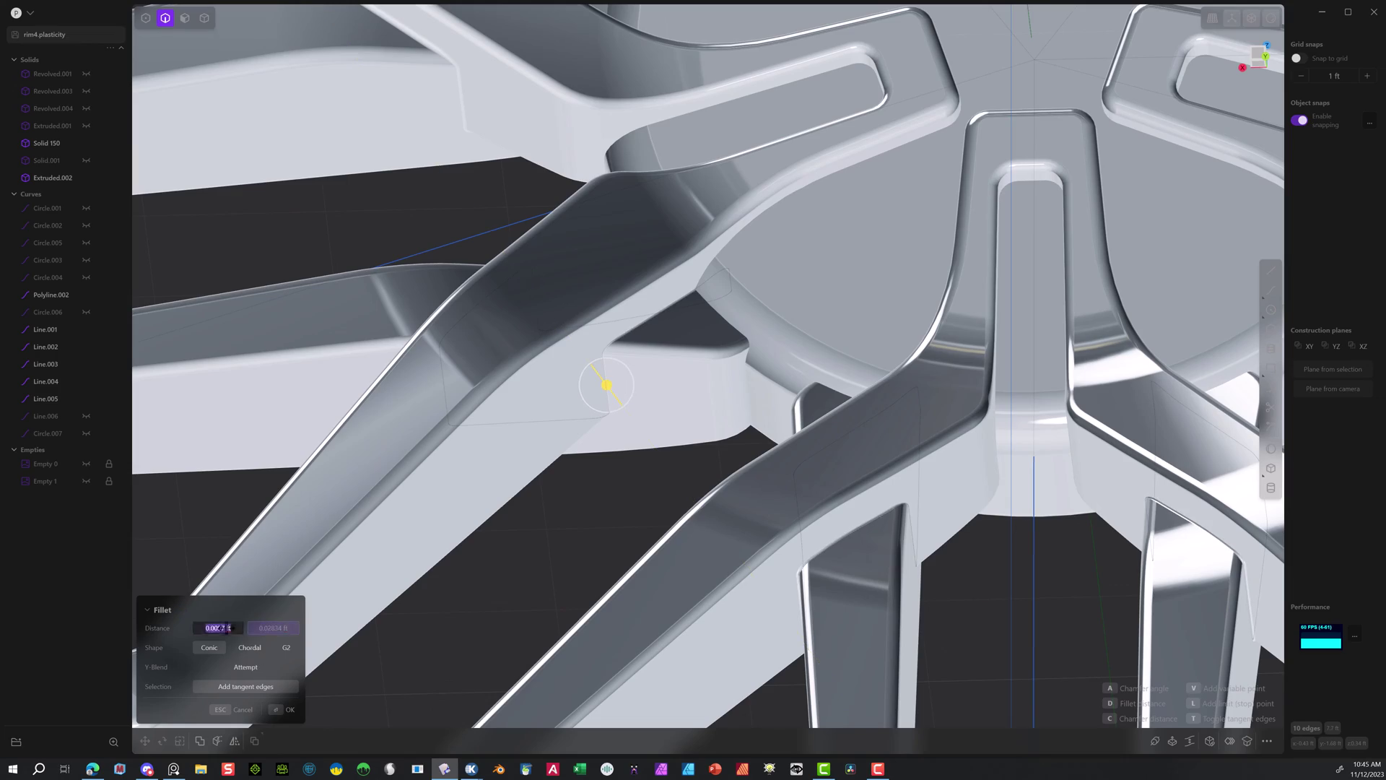
middle_click_drag(549, 519, 948, 312)
key("Return")
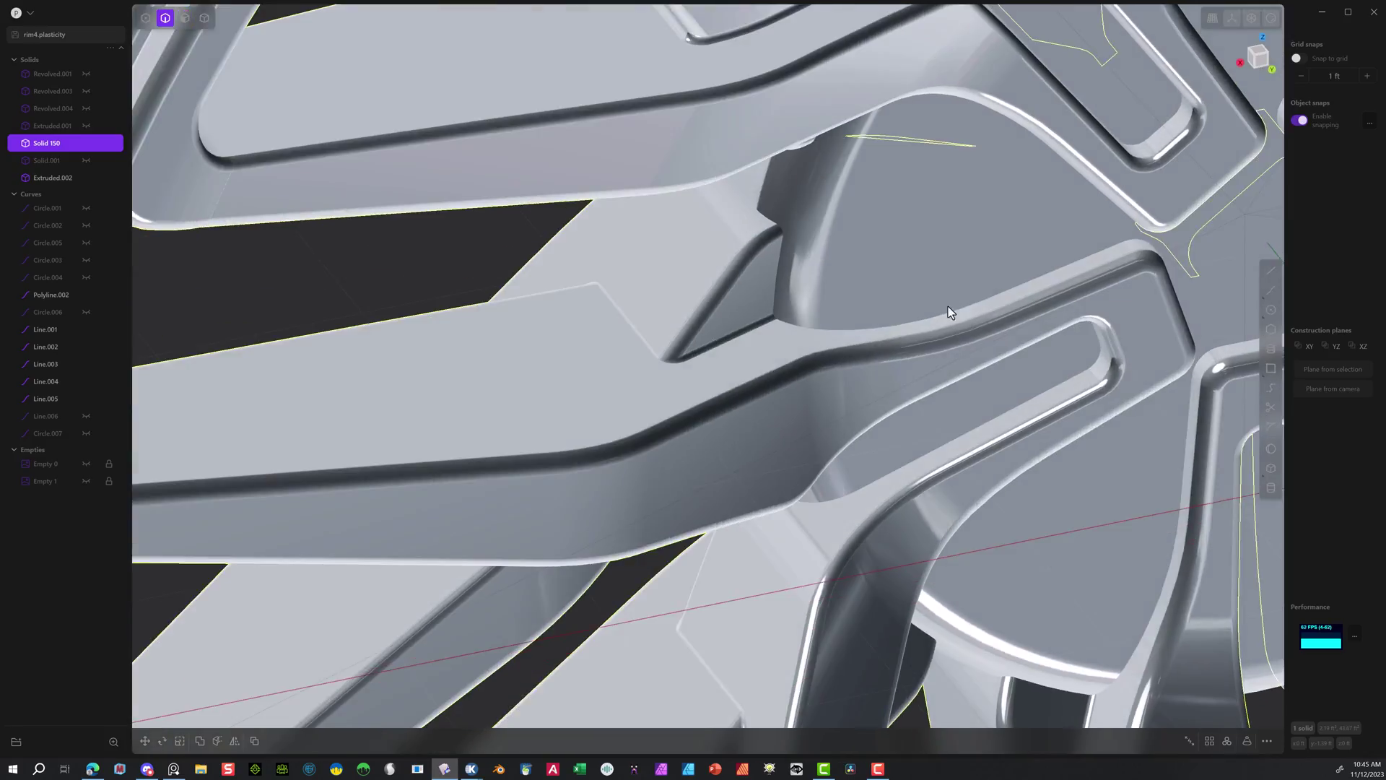
key("Escape")
Join the central hub disc and the spoke body into one solid with a Boolean union.
middle_click_drag(780, 260, 875, 201)
scroll(953, 312, "down", 5)
left_click(875, 201)
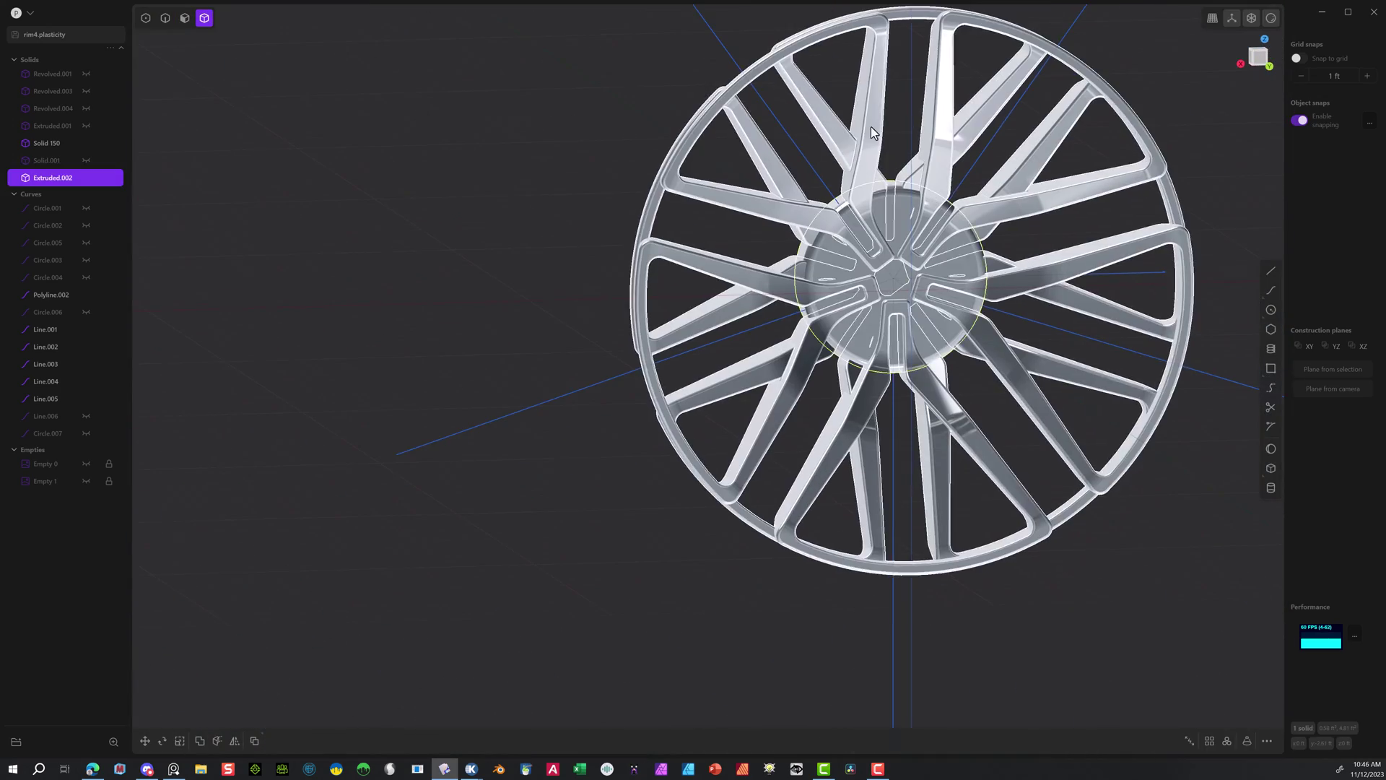
left_click(895, 238, "shift")
key("shift+equal")
key("Return")
Fillet the edges where the front spokes meet the hub disc with a small radius.
scroll(517, 557, "up", 5)
left_click(929, 311)
key("f")
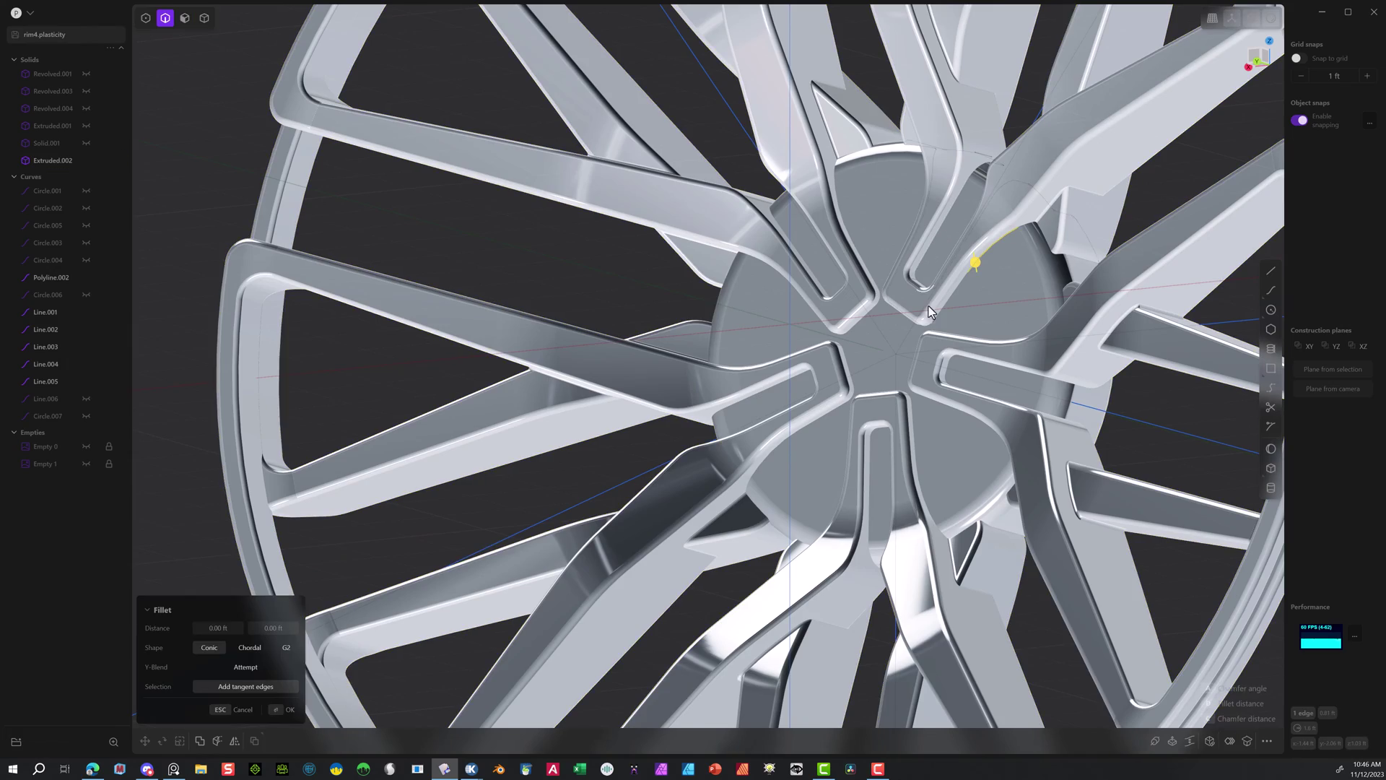
middle_click_drag(835, 197, 996, 448)
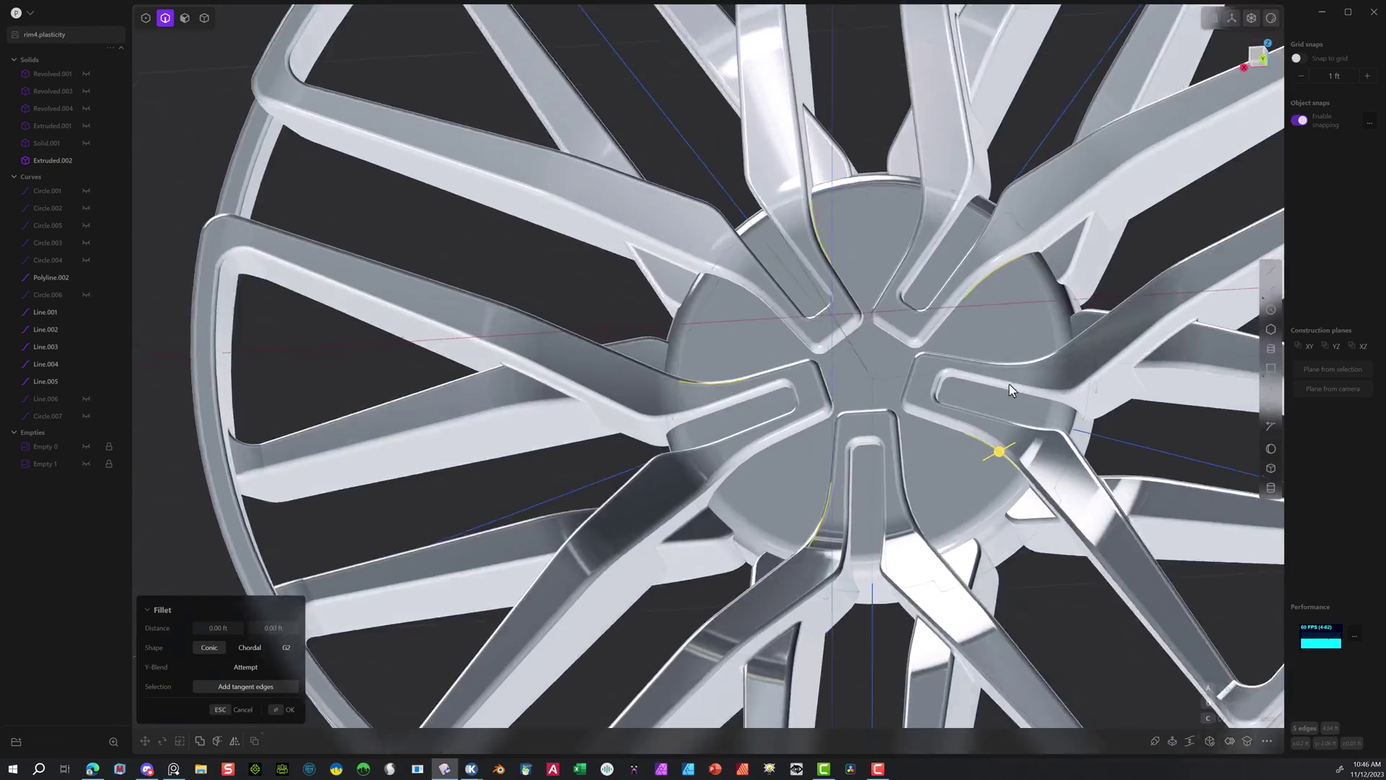
scroll(996, 448, "up", 5)
left_click_drag(978, 415, 978, 413)
scroll(924, 408, "down", 10)
key("Return")
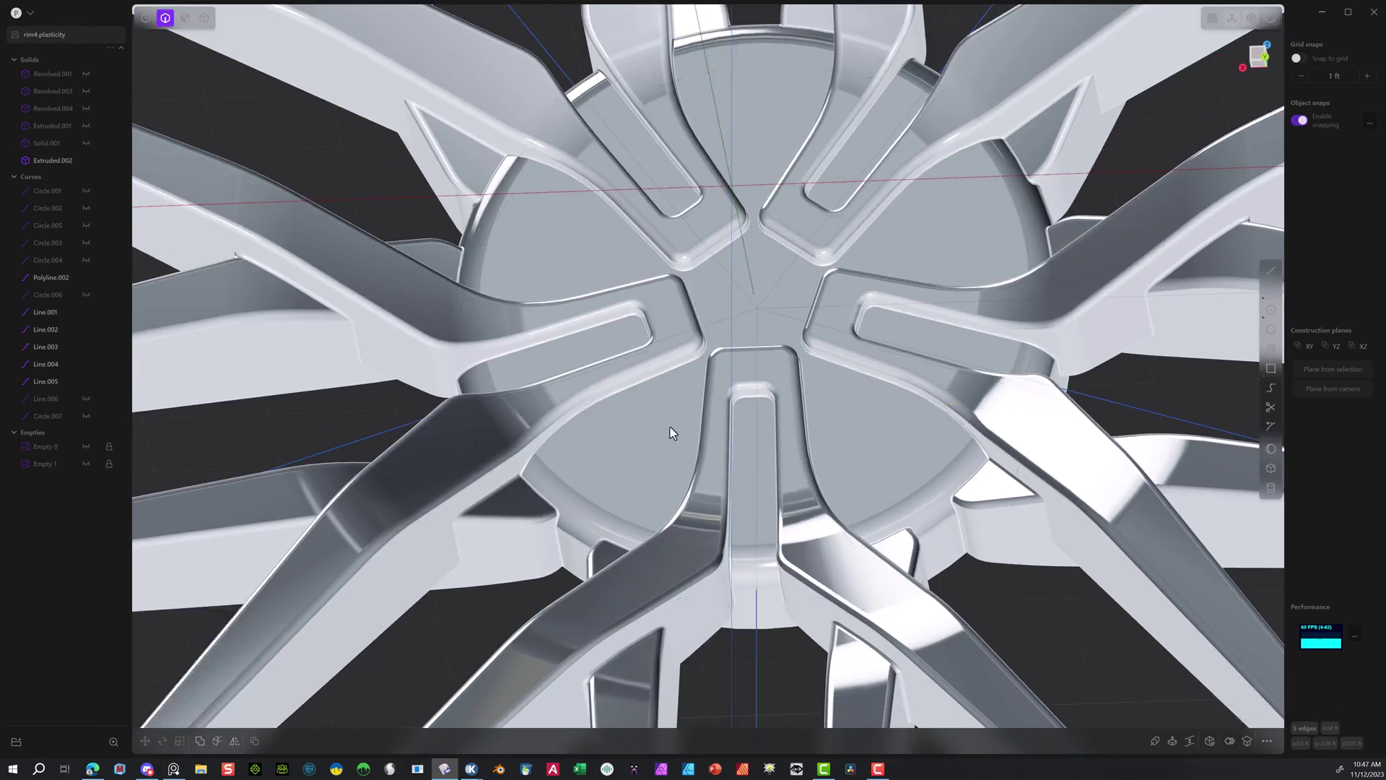
Duplicate the front faces of all five forked spoke loops and move the copies clear of the wheel.
middle_click_drag(764, 348, 825, 266)
scroll(824, 267, "up", 3)
key("3")
left_click(688, 215)
key("o")
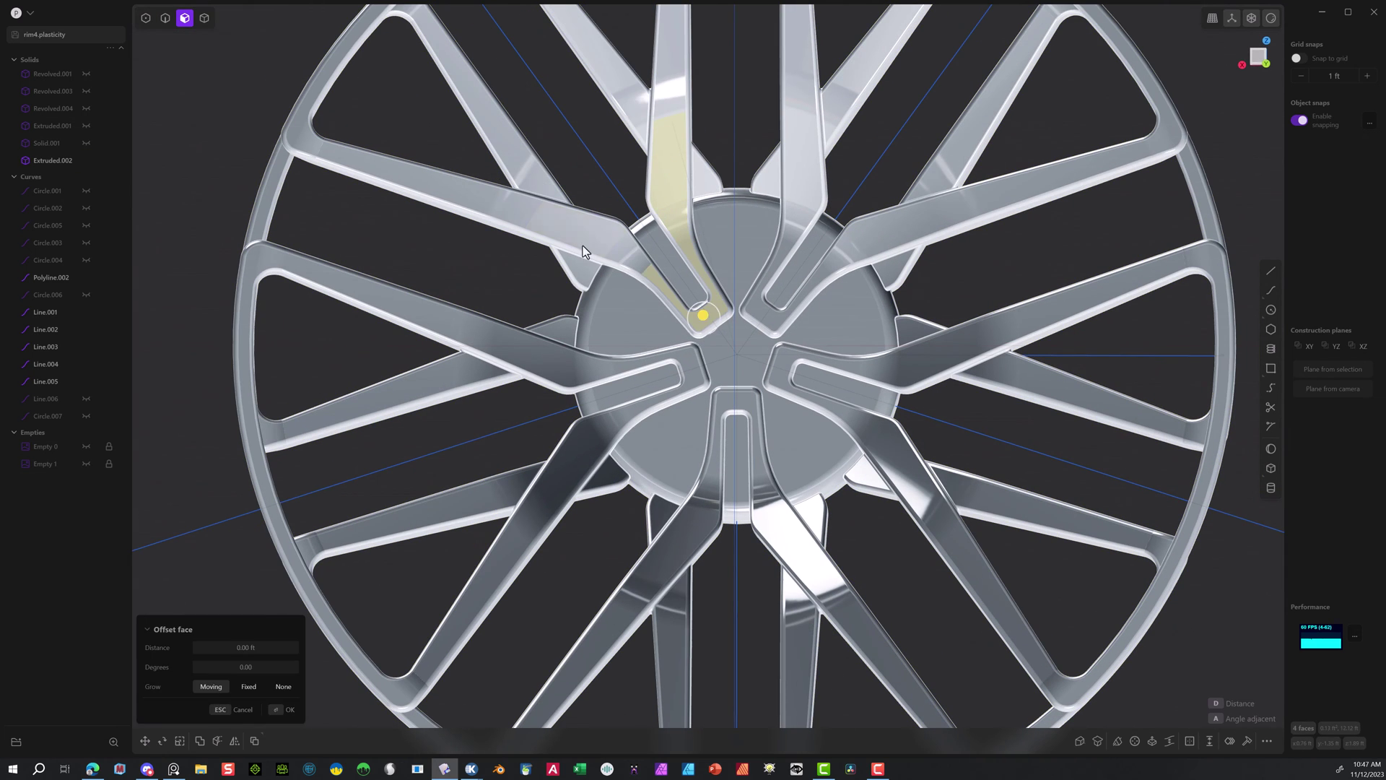
scroll(441, 195, "down", 3)
mouse_move(575, 216)
left_mouse_down()
mouse_move(659, 232)
mouse_move(767, 56)
mouse_move(1049, 285)
mouse_move(815, 347)
mouse_move(782, 289)
mouse_move(772, 79)
left_mouse_up()
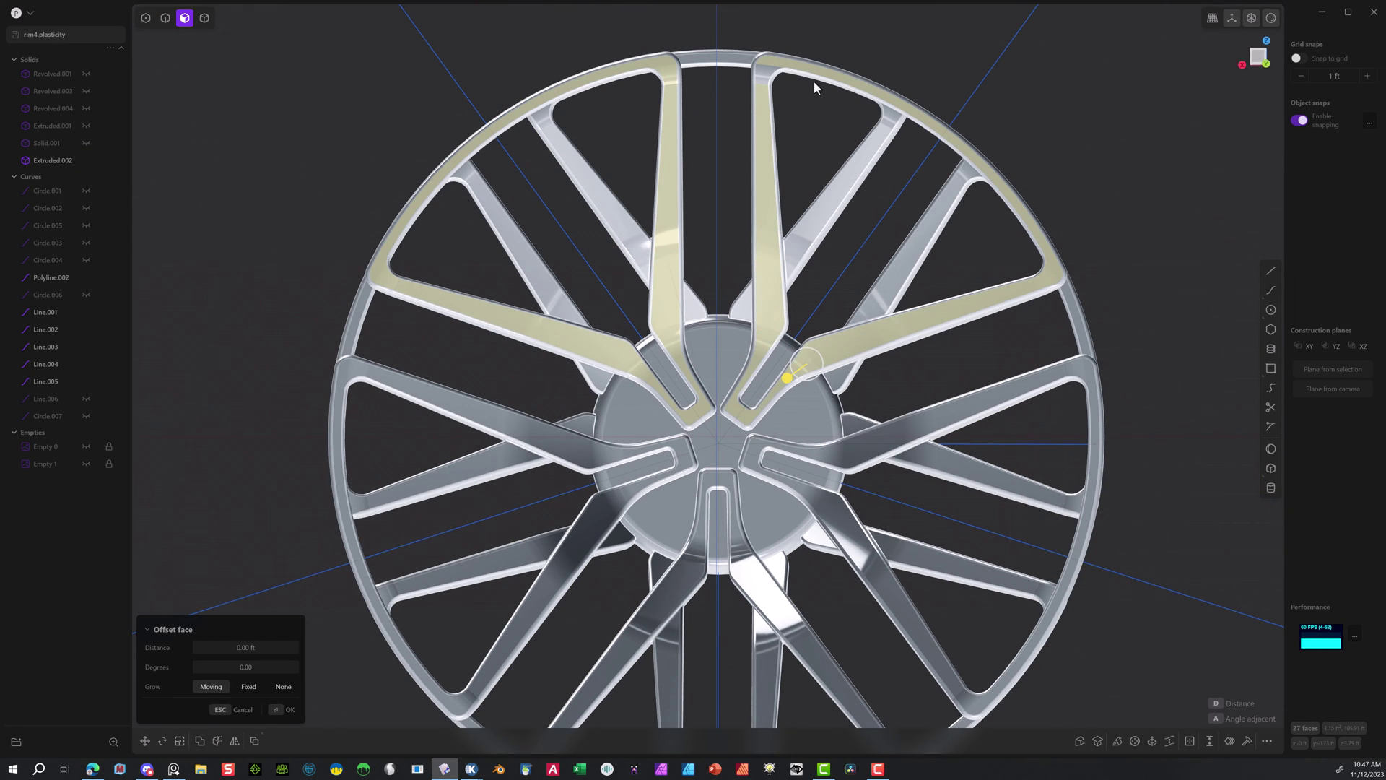
scroll(1022, 416, "down", 2)
scroll(1022, 415, "up", 3)
mouse_move(722, 354)
left_mouse_down()
mouse_move(750, 361)
mouse_move(1021, 278)
mouse_move(1039, 549)
mouse_move(805, 449)
mouse_move(714, 462)
mouse_move(671, 549)
mouse_move(544, 576)
left_mouse_up()
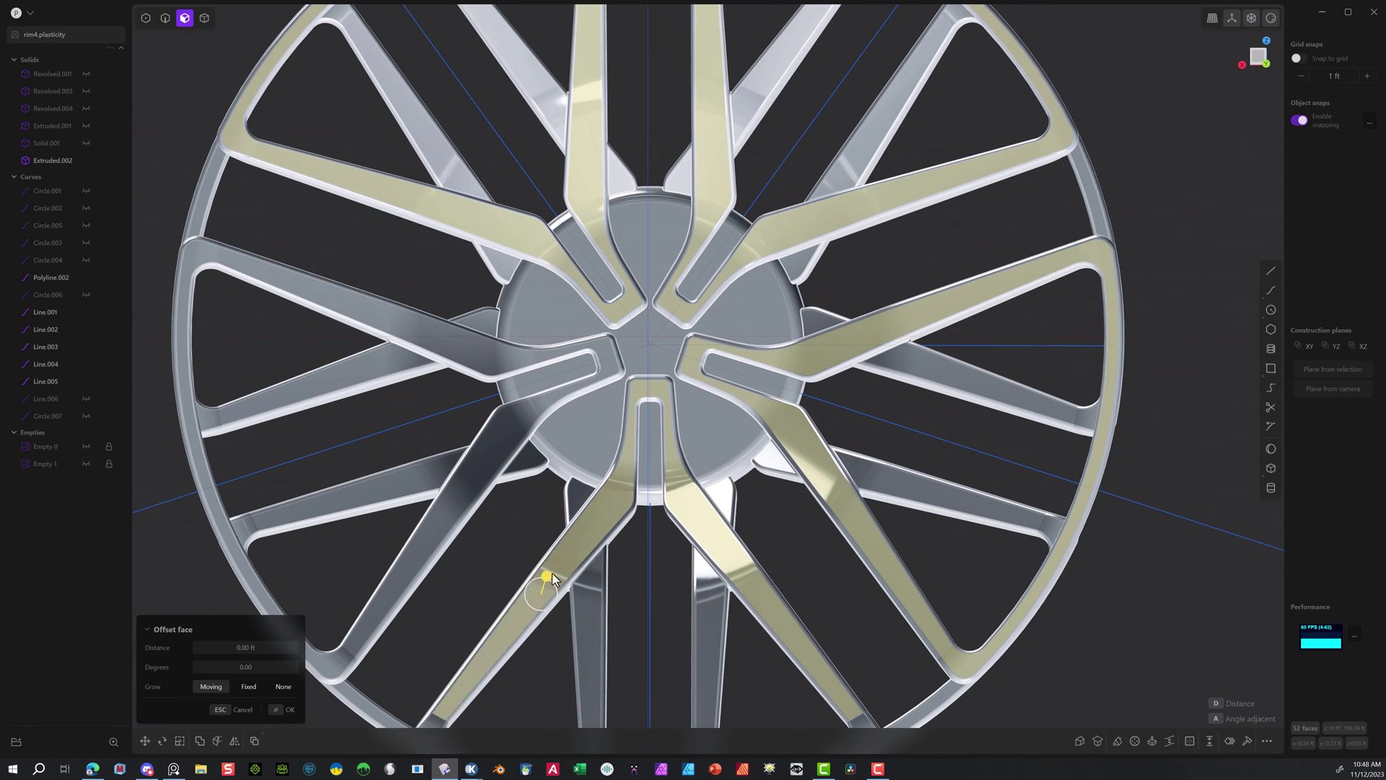
middle_click_drag(545, 575, 832, 561, "shift")
mouse_move(833, 561)
left_mouse_down()
mouse_move(721, 541)
mouse_move(606, 173)
mouse_move(433, 83)
mouse_move(273, 221)
mouse_move(442, 361)
mouse_move(325, 145)
left_mouse_up()
scroll(325, 145, "down", 5)
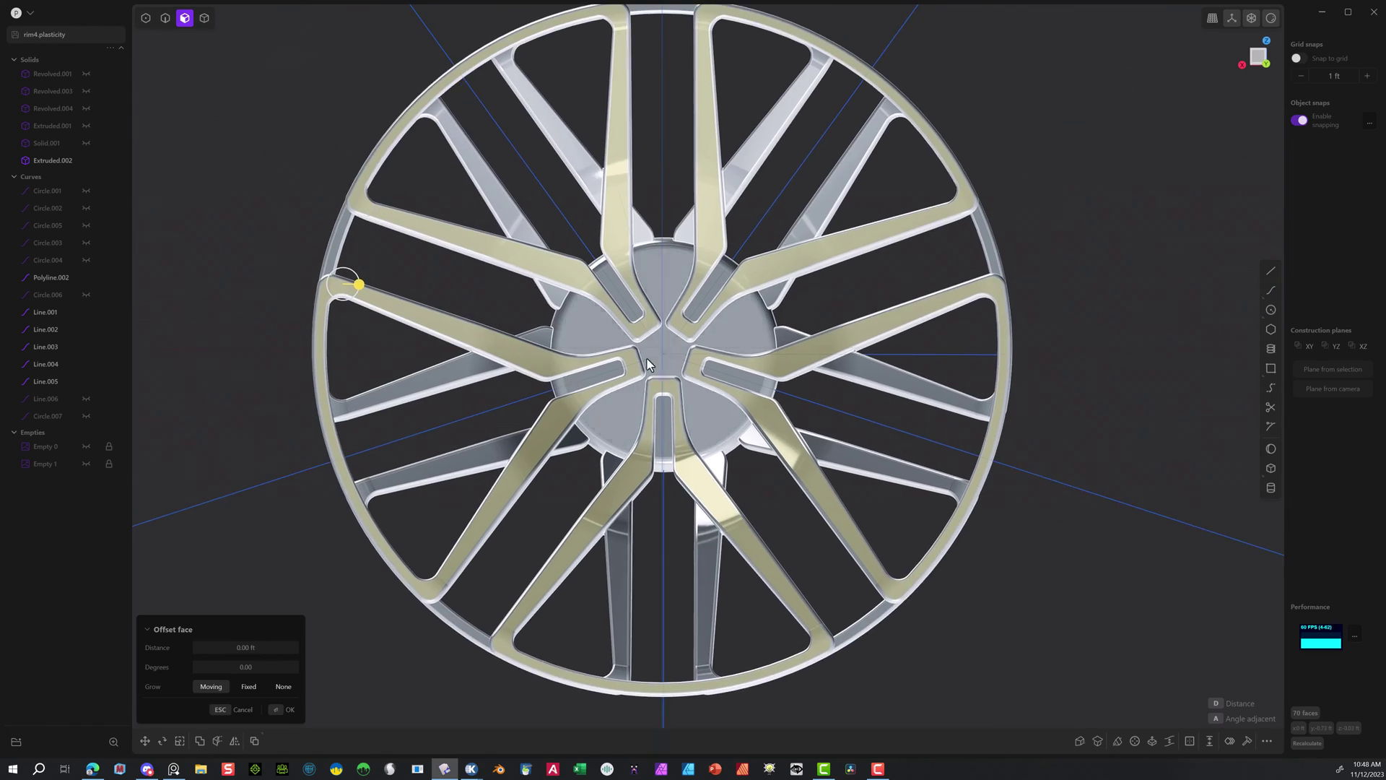
key("shift+d")
middle_click_drag(356, 281, 776, 345)
scroll(722, 347, "up", 3)
left_click_drag(716, 352, 1040, 359)
mouse_move(809, 365)
middle_mouse_down()
mouse_move(921, 371)
mouse_move(643, 375)
middle_mouse_up()
key("Return")
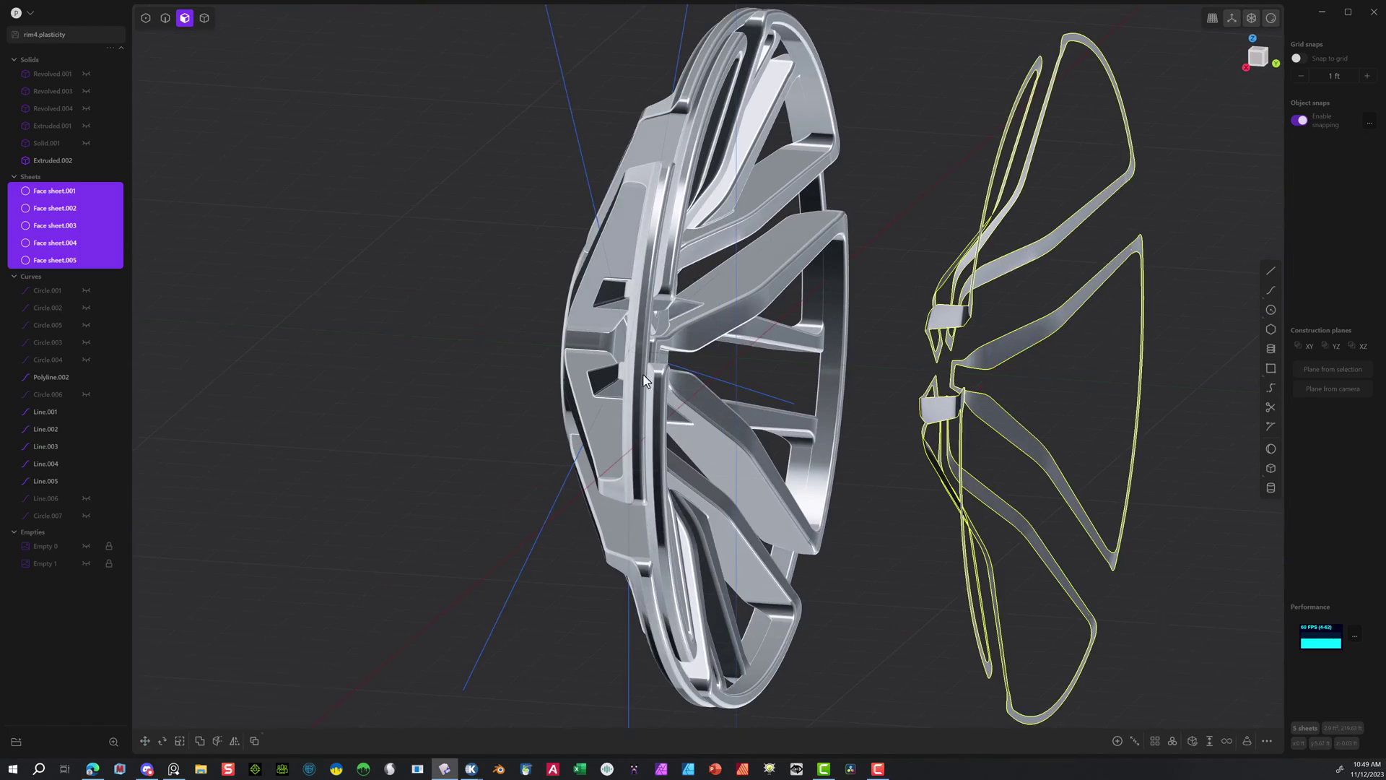
Extrude the copied spoke face sheets into a thin plate about 0.045 ft thick.
scroll(877, 173, "down", 3)
left_click_drag(1137, 58, 882, 717)
key("e")
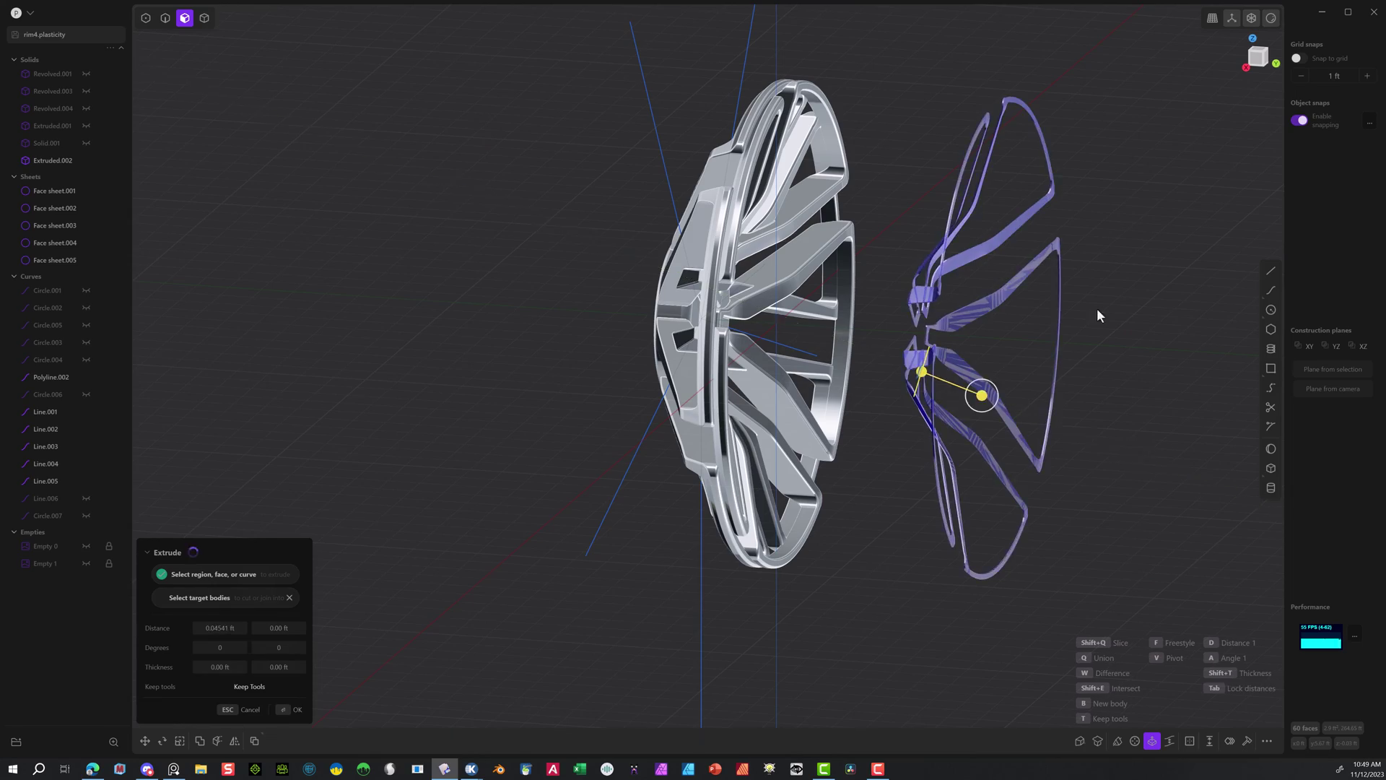
scroll(884, 249, "up", 6)
key("Return")
scroll(708, 460, "down", 5)
scroll(767, 315, "up", 4)
middle_click_drag(768, 316, 981, 344)
scroll(925, 336, "down", 5)
key("Escape")
scroll(915, 254, "up", 5)
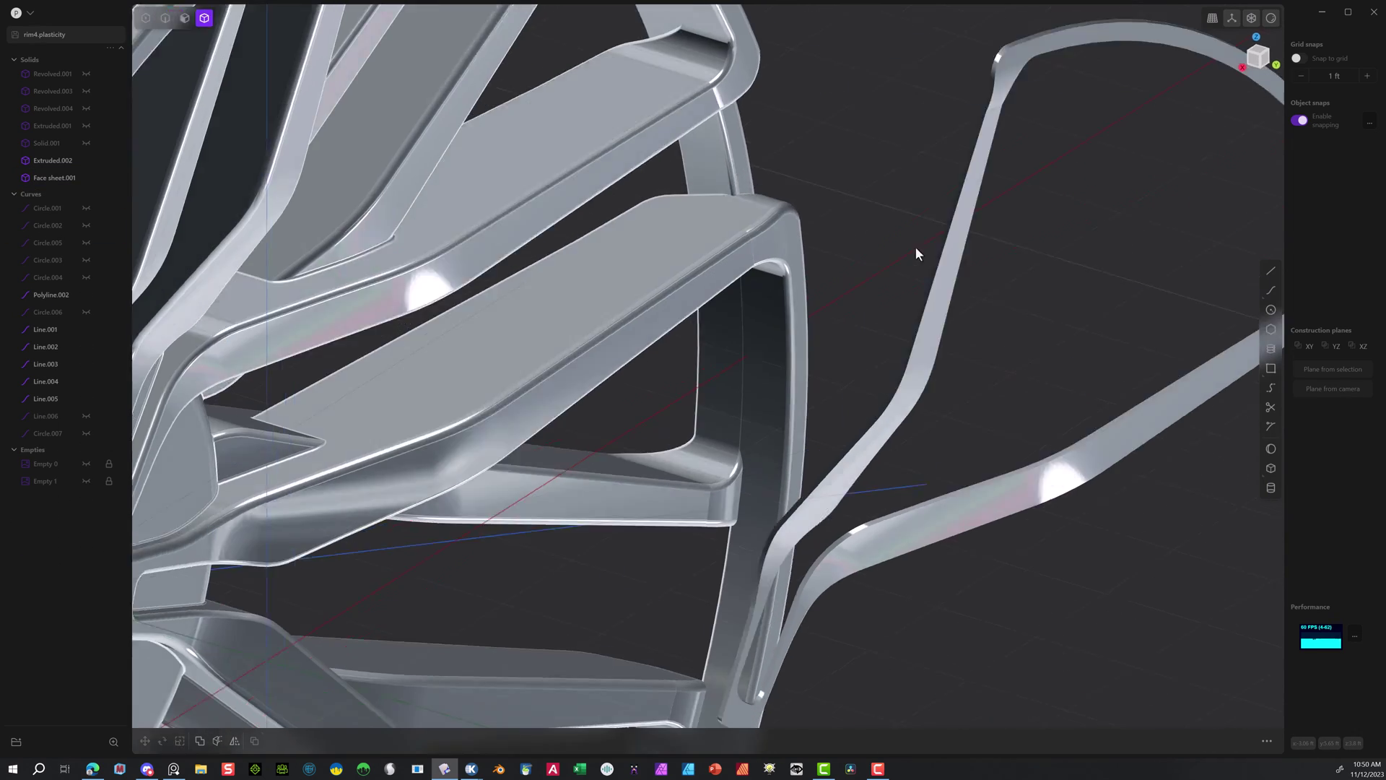
Try to fillet the outer corner edges of the extruded spoke plate at about 0.005 ft.
key("2")
left_click(1044, 109)
key("f")
scroll(1044, 109, "up", 5)
left_click_drag(1006, 145, 1004, 149)
middle_click_drag(1004, 149, 1069, 252)
scroll(1105, 378, "up", 10)
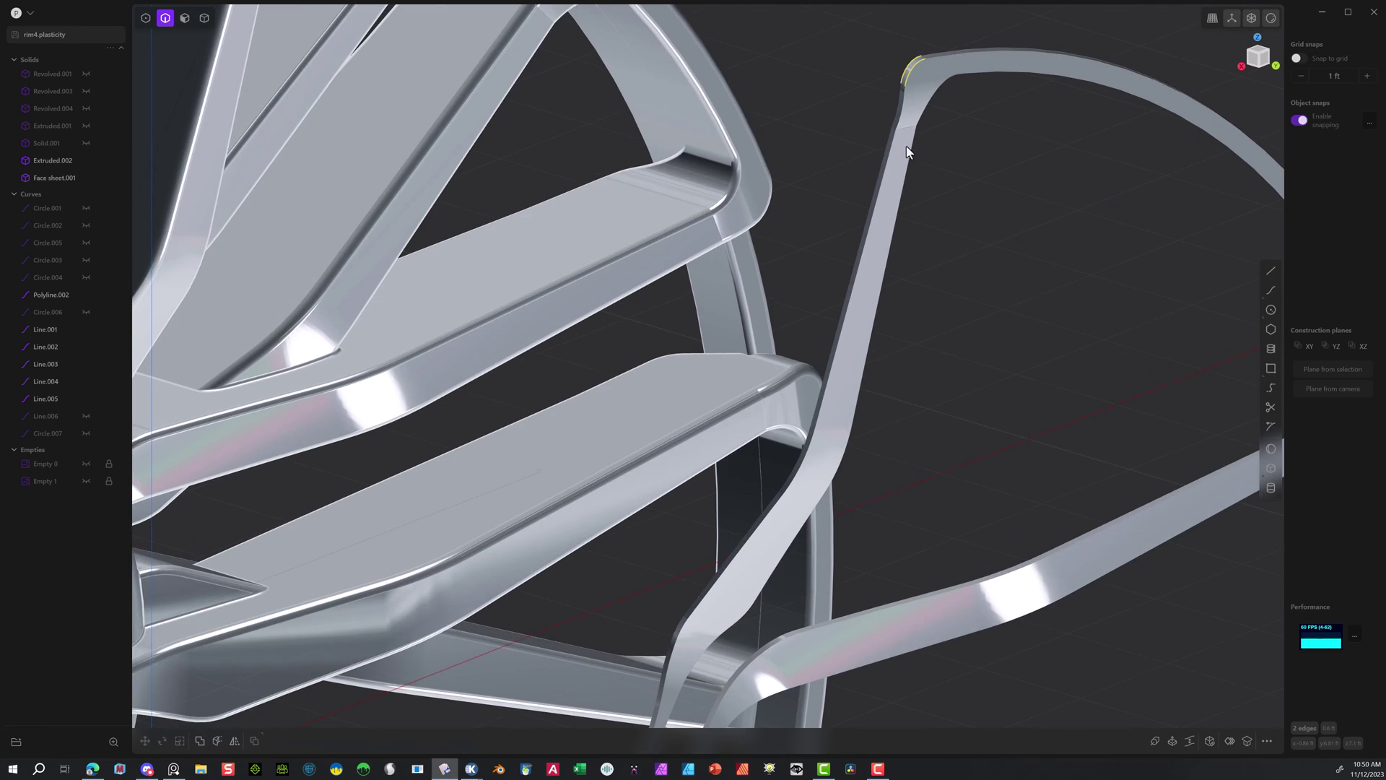
left_click_drag(958, 359, 973, 356)
scroll(825, 436, "down", 3)
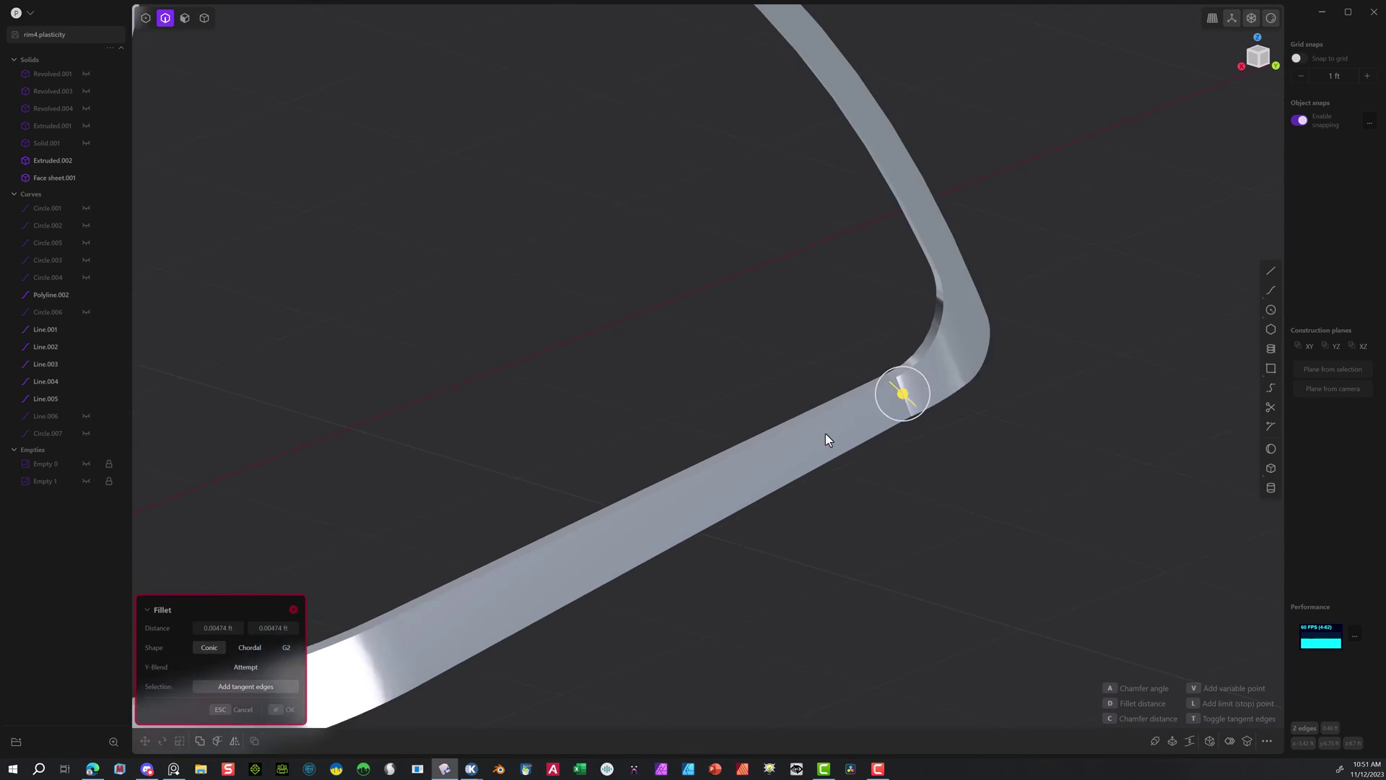
middle_click_drag(826, 436, 620, 248)
scroll(435, 490, "up", 5)
key("Return")
Try to fillet the single crease edge running across the spoke plate near its outer corner.
middle_click_drag(435, 491, 442, 485)
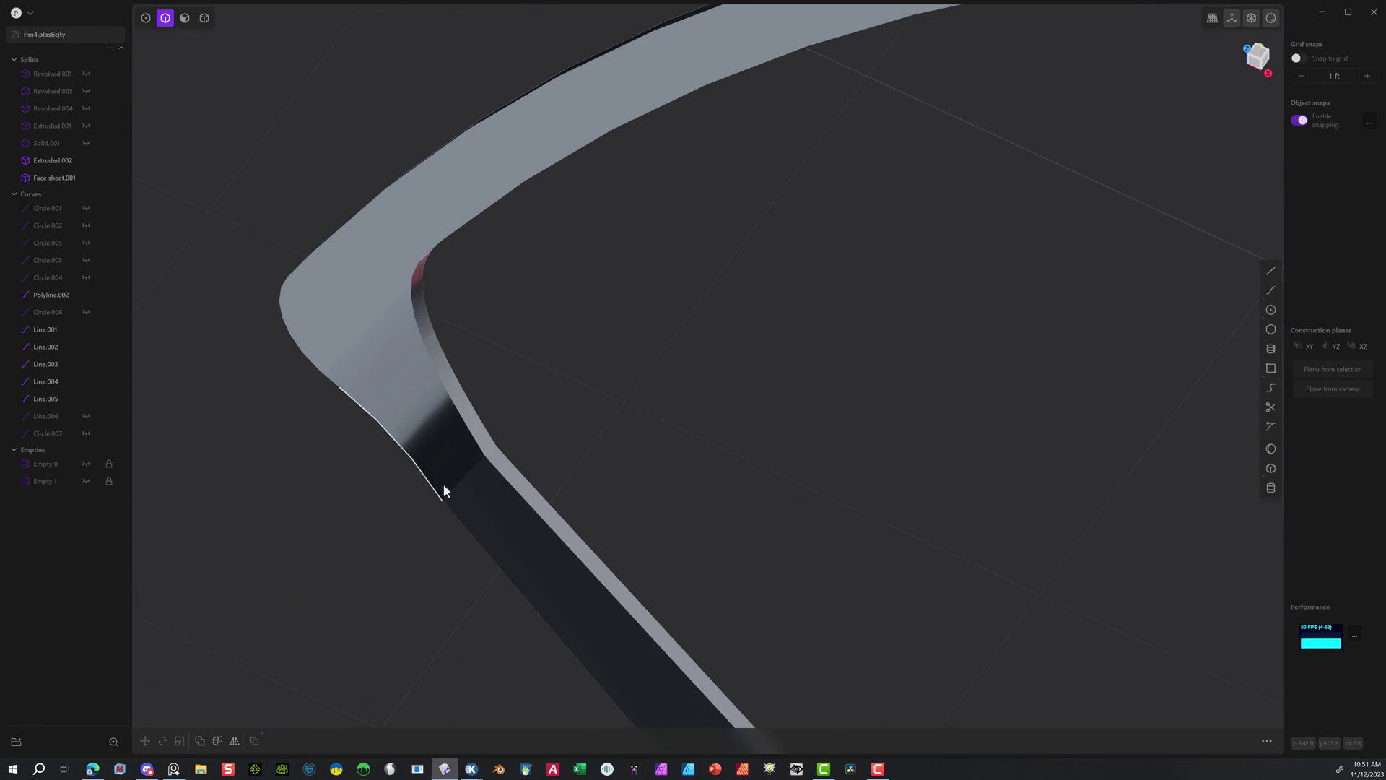
left_click(497, 462)
key("f")
left_click_drag(473, 472, 460, 478)
key("Return")
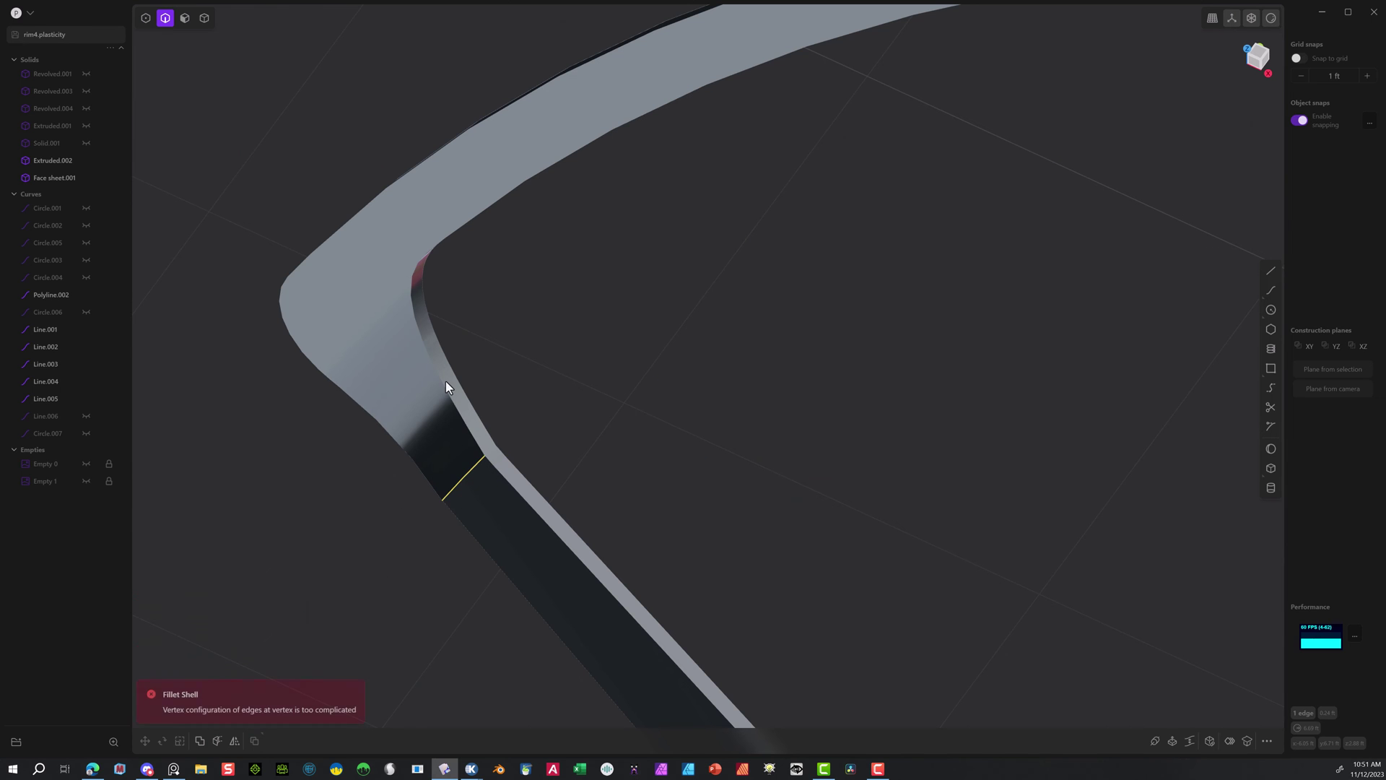
Try to fillet the complete inner outline edge loop of the spoke plate.
double_click(445, 381)
key("b")
scroll(447, 406, "down", 2)
middle_click_drag(361, 338, 899, 542)
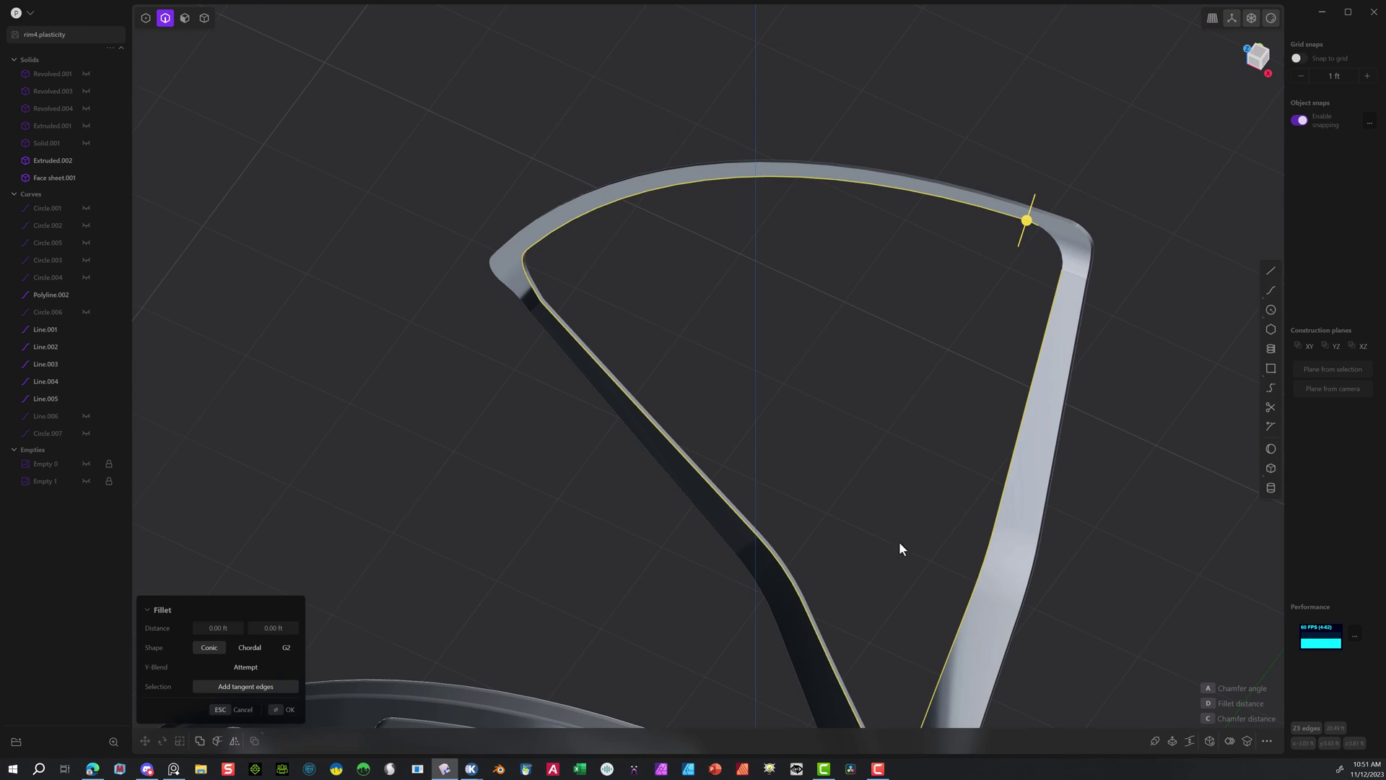
scroll(763, 383, "up", 5)
left_click_drag(888, 252, 886, 250)
left_click(246, 711)
left_click(1039, 515)
scroll(1050, 514, "up", 2)
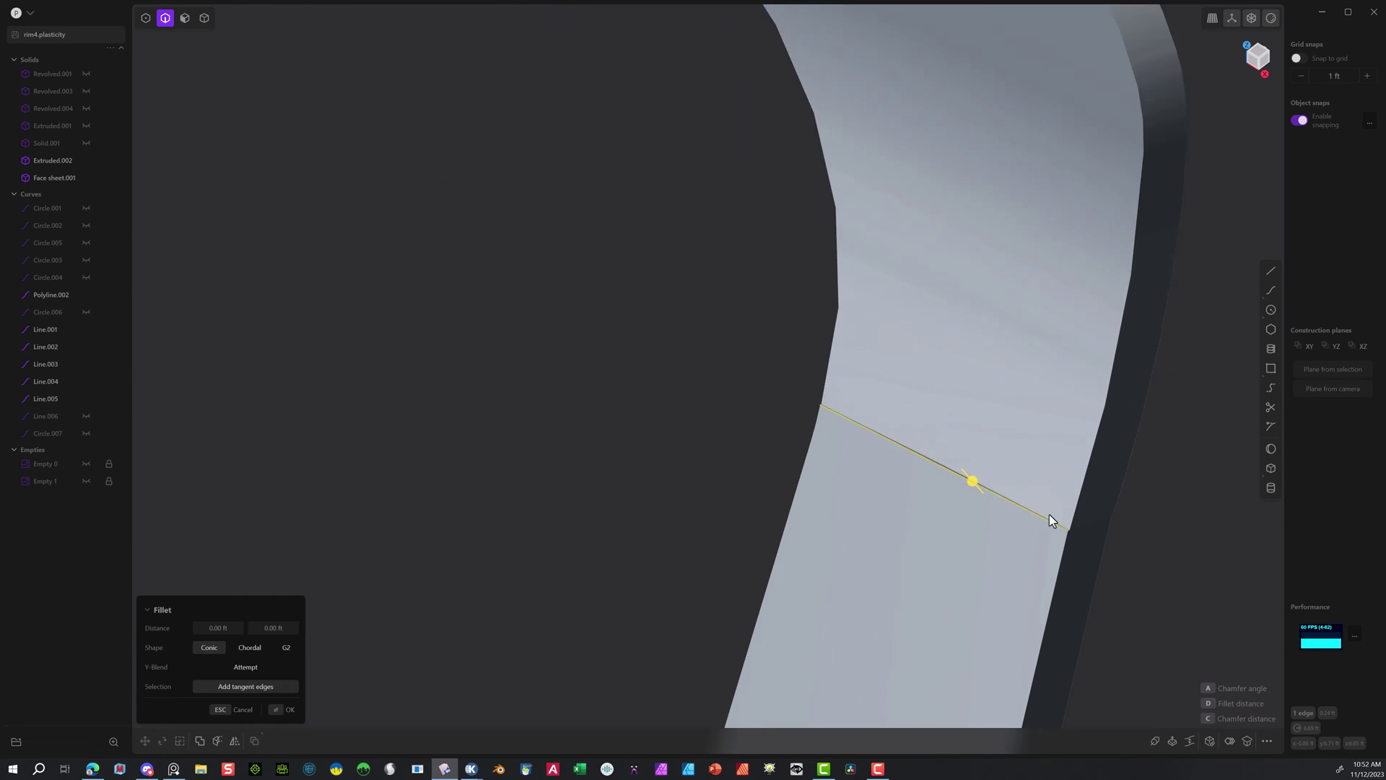
middle_click_drag(1050, 514, 847, 384)
scroll(1026, 384, "down", 5)
key("Escape")
Delete the extruded spoke plate beside the wheel.
key("4")
left_click(1044, 394)
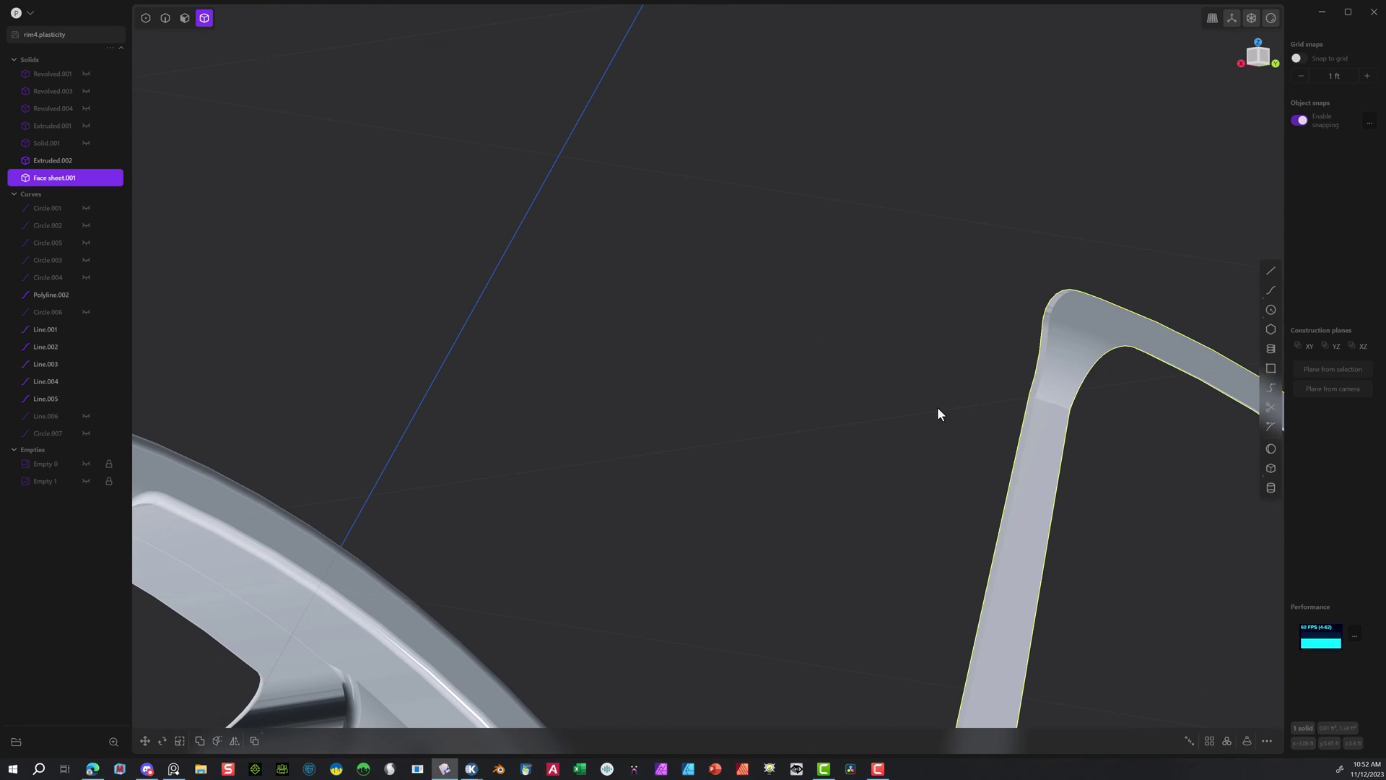
key("Delete")
Try to duplicate the front faces of one forked spoke loop from the back view.
scroll(1010, 354, "down", 8)
key("ctrl+KP_1")
left_click(1019, 512)
scroll(960, 531, "up", 4)
key("3")
left_click(688, 237)
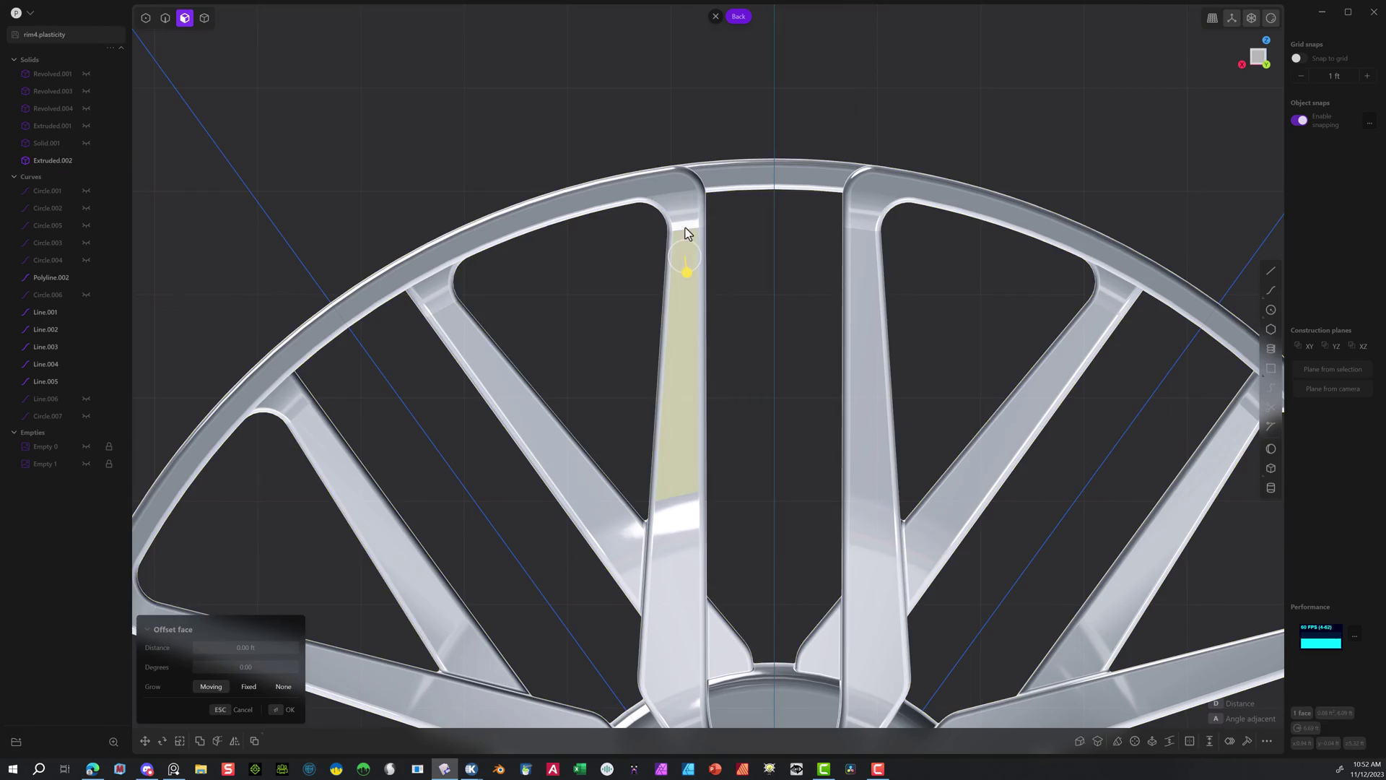
left_click(334, 319)
middle_click_drag(334, 318, 534, 66, "shift")
left_click(399, 350)
left_click(751, 470)
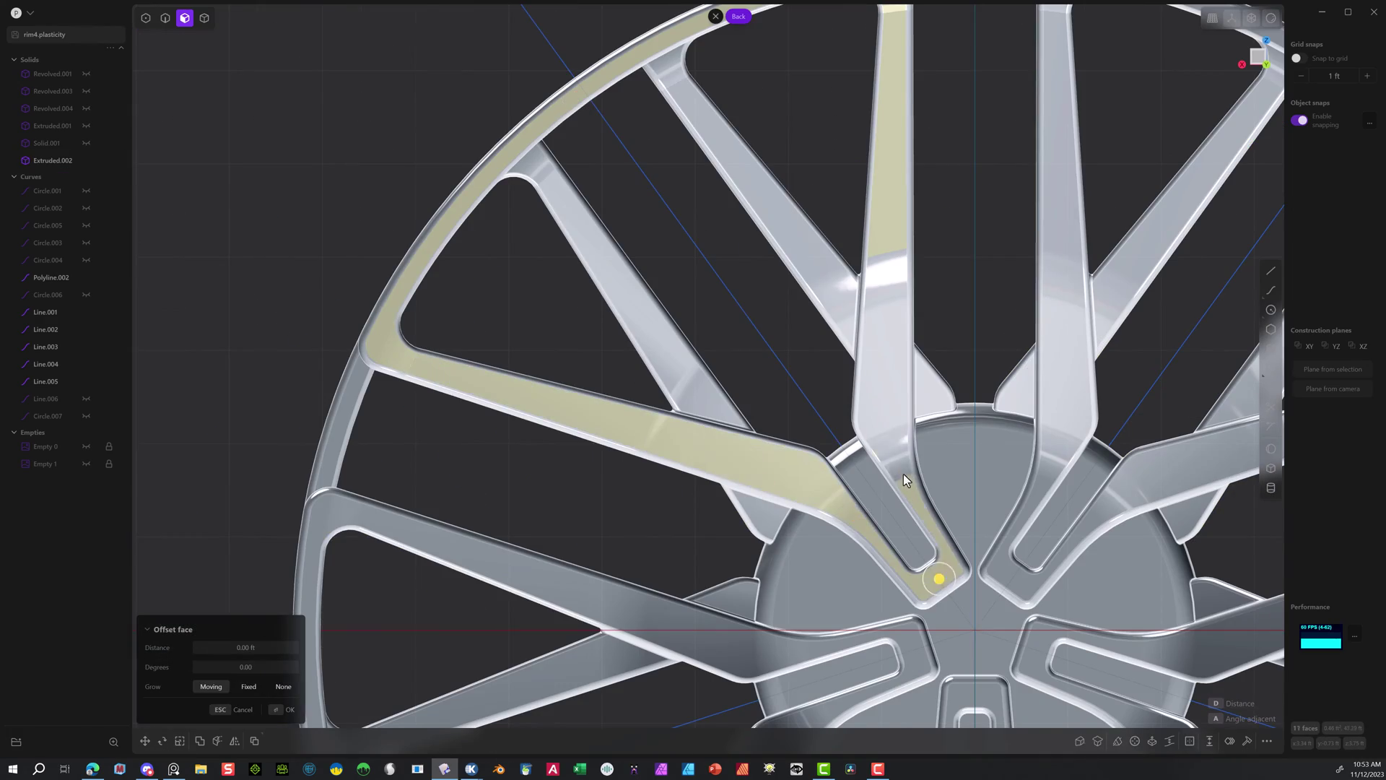
middle_click_drag(903, 473, 635, 244)
key("shift+d")
key("Escape")
Try to fillet the crease edge across a spoke's front face near the rim.
key("2")
left_click(643, 245)
key("f")
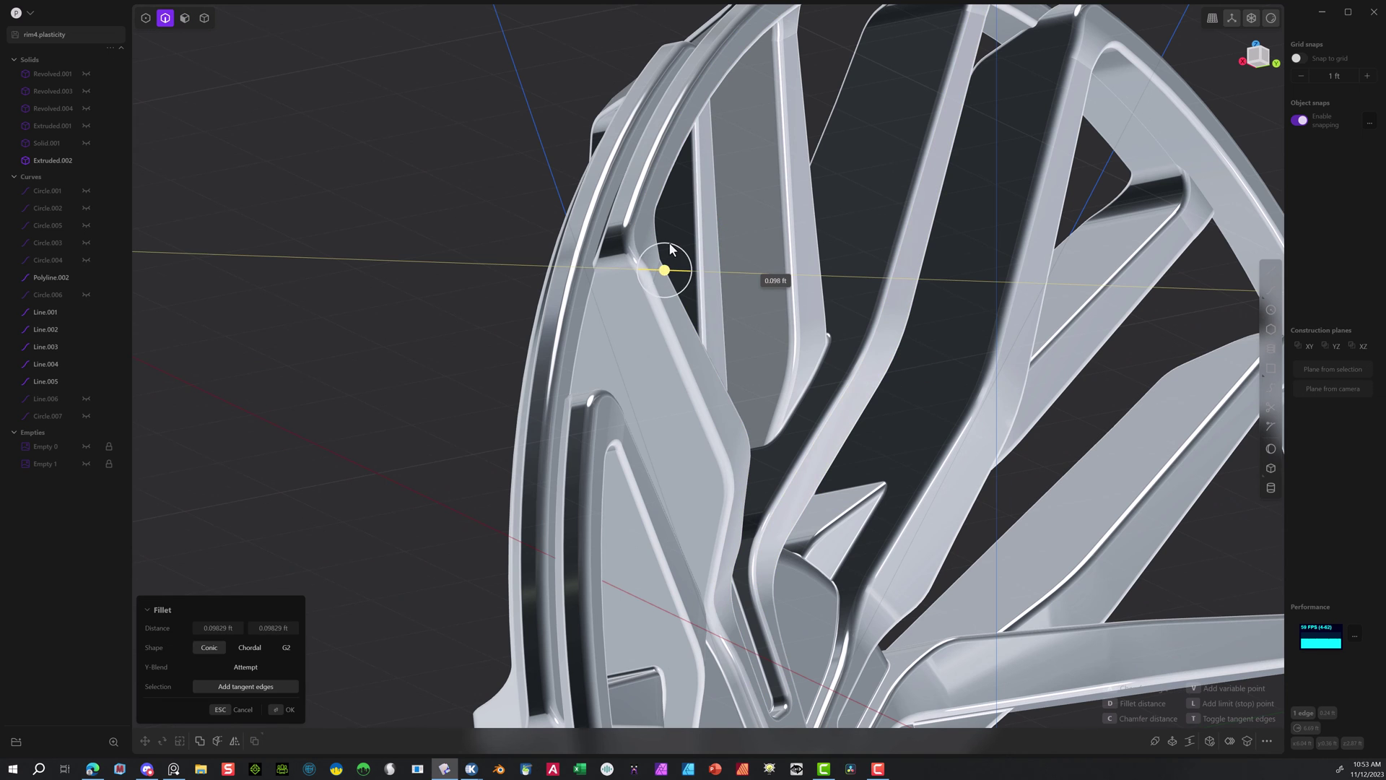
scroll(642, 254, "up", 5)
middle_click_drag(642, 250, 649, 261)
key("Escape")
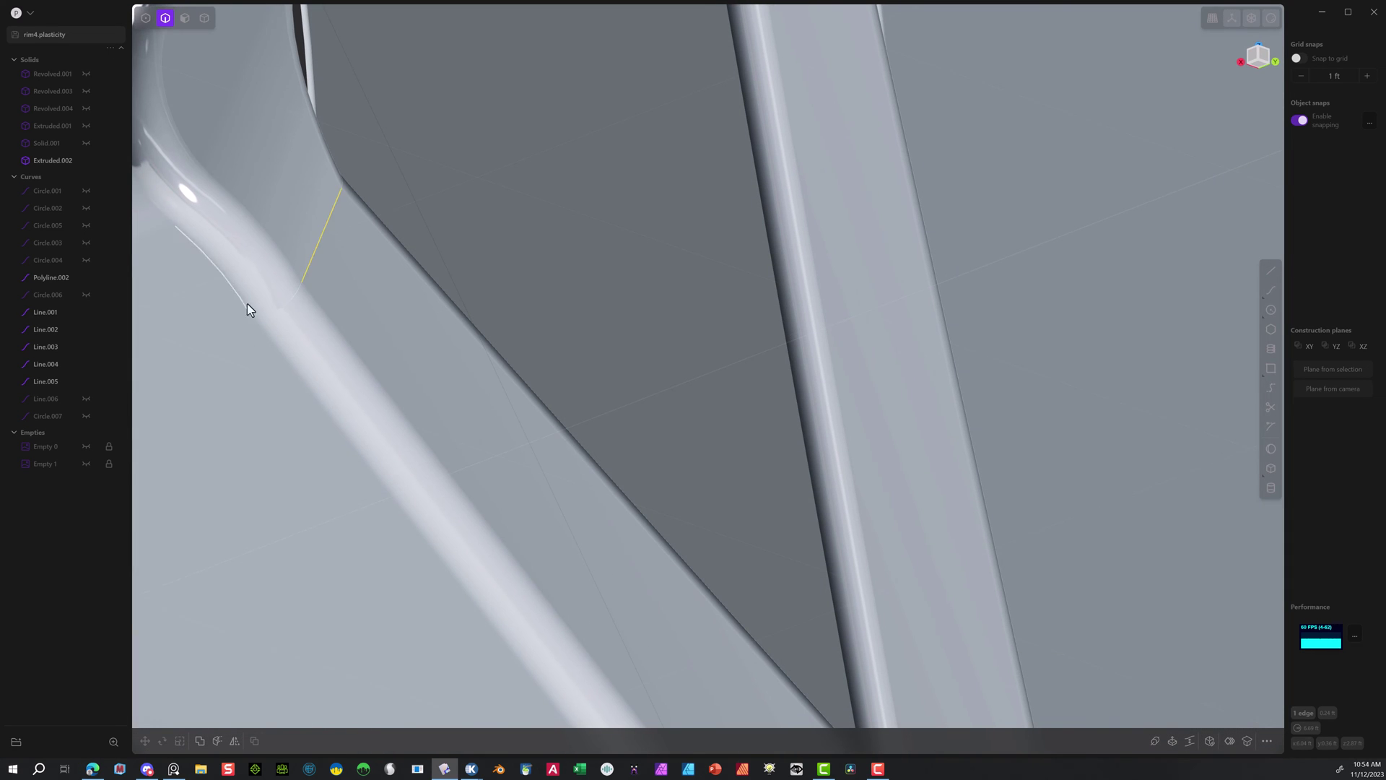
key("f")
left_click_drag(310, 257, 314, 258)
key("Escape")
scroll(332, 545, "down", 8)
key("Escape")
Try to fillet the crease across a front spoke's outer end, including its rounded border, at about 0.021 ft.
left_click(809, 124)
key("f")
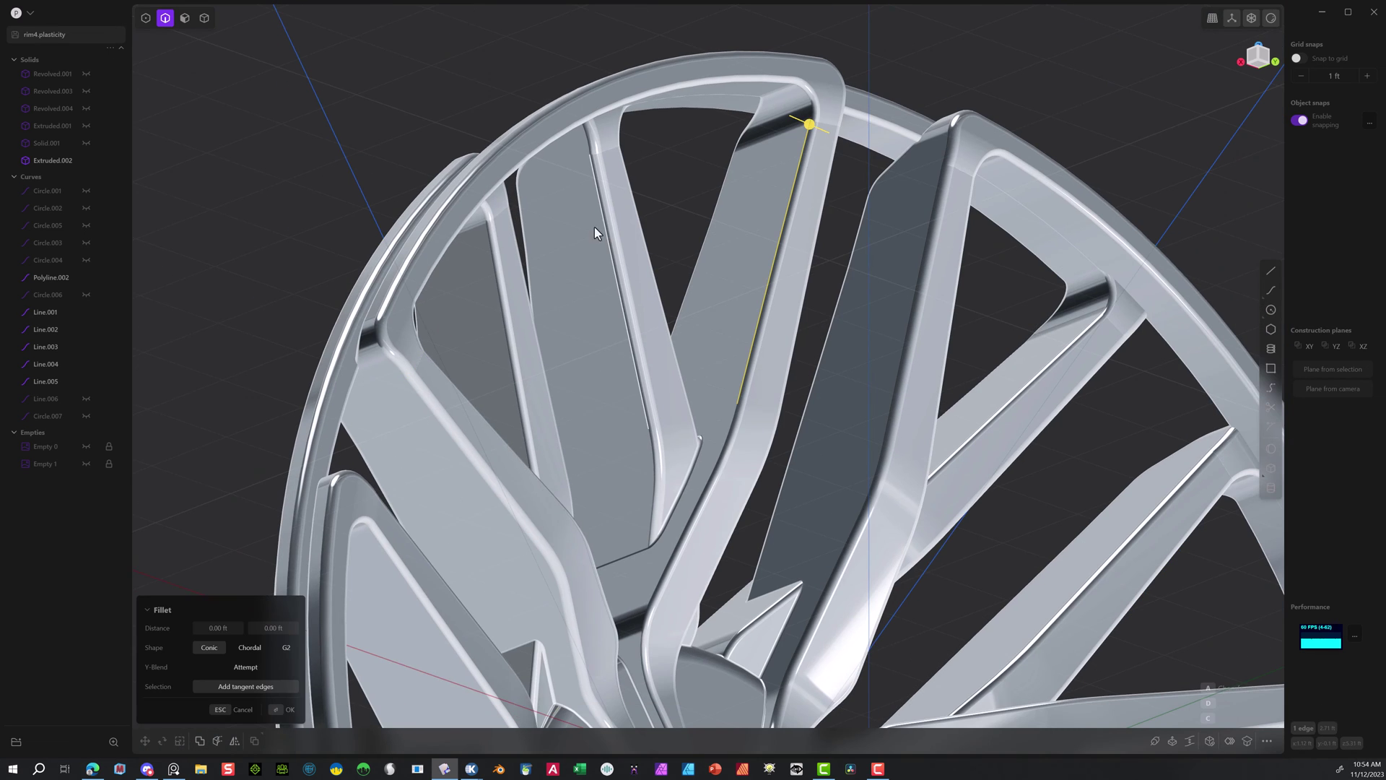
scroll(595, 227, "up", 10)
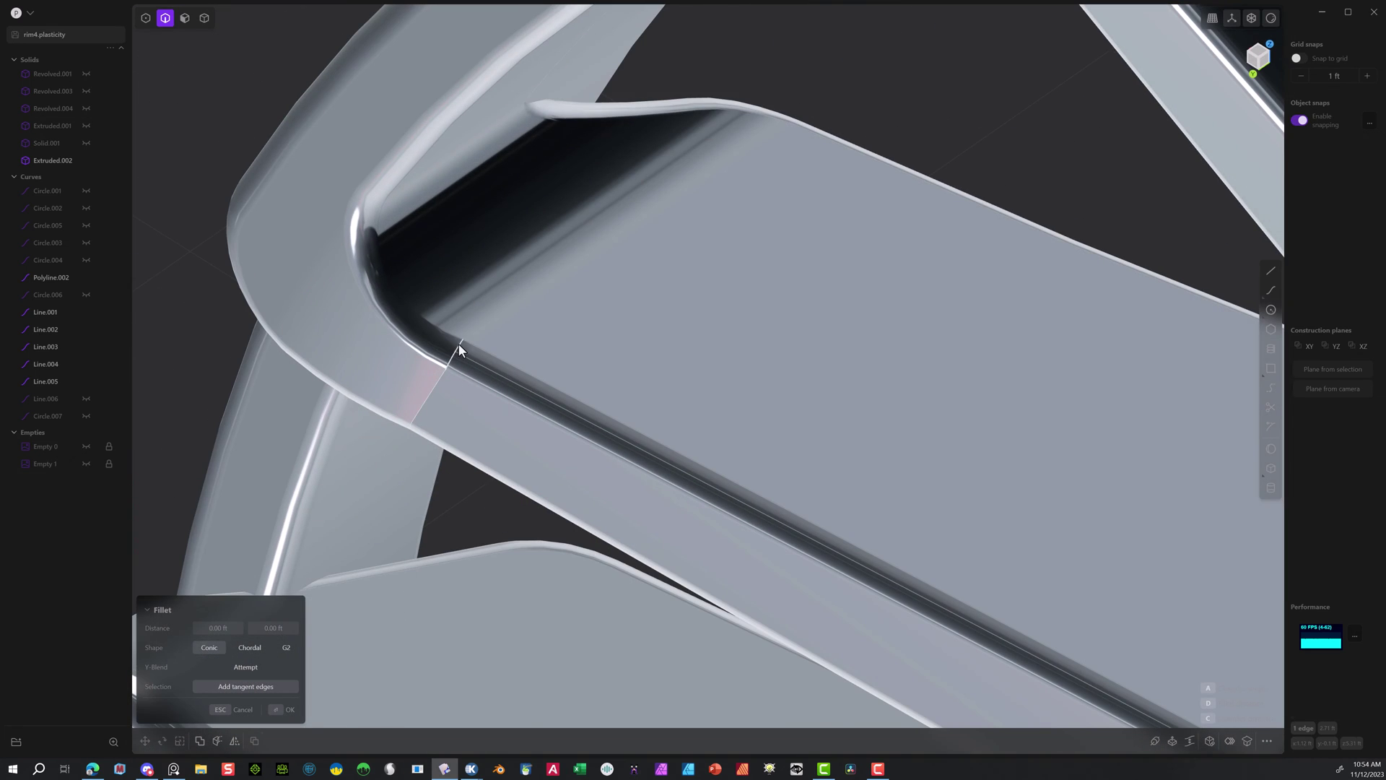
left_click(458, 343)
left_click(415, 407)
middle_click_drag(413, 408, 610, 345)
scroll(611, 345, "up", 3)
left_click_drag(589, 425, 585, 444)
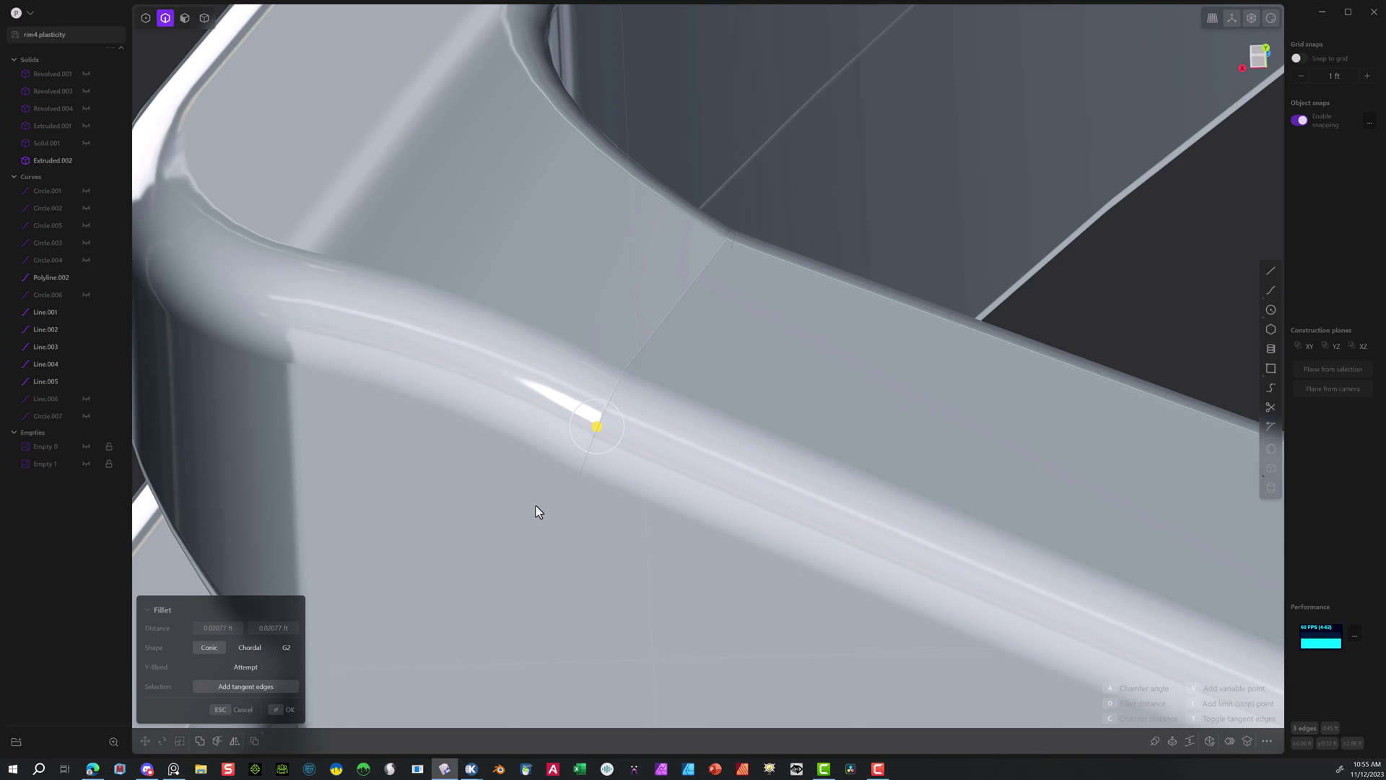
left_click(233, 709)
Unhide the revolved rim barrel and view it together with the spokes.
middle_click_drag(232, 710, 783, 332)
left_click(86, 74)
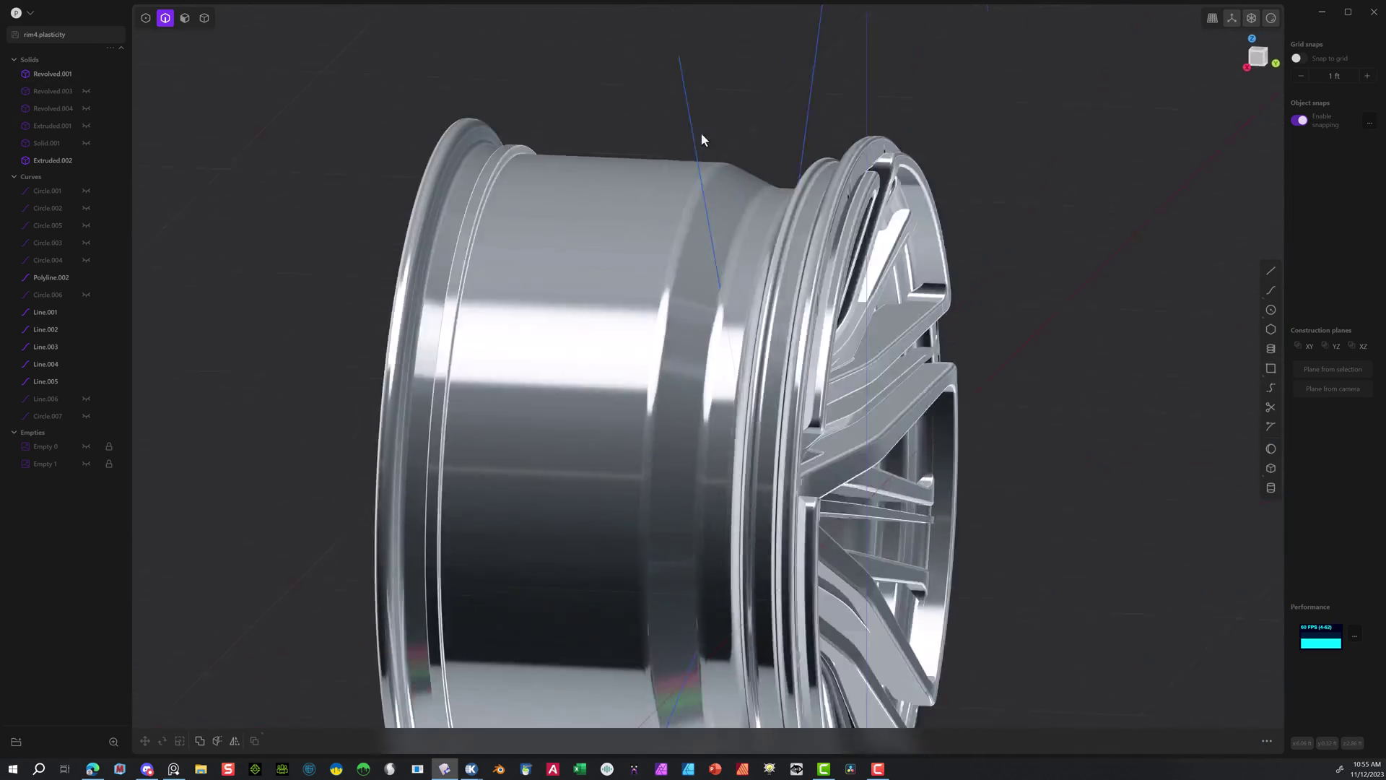
middle_click_drag(701, 139, 860, 368)
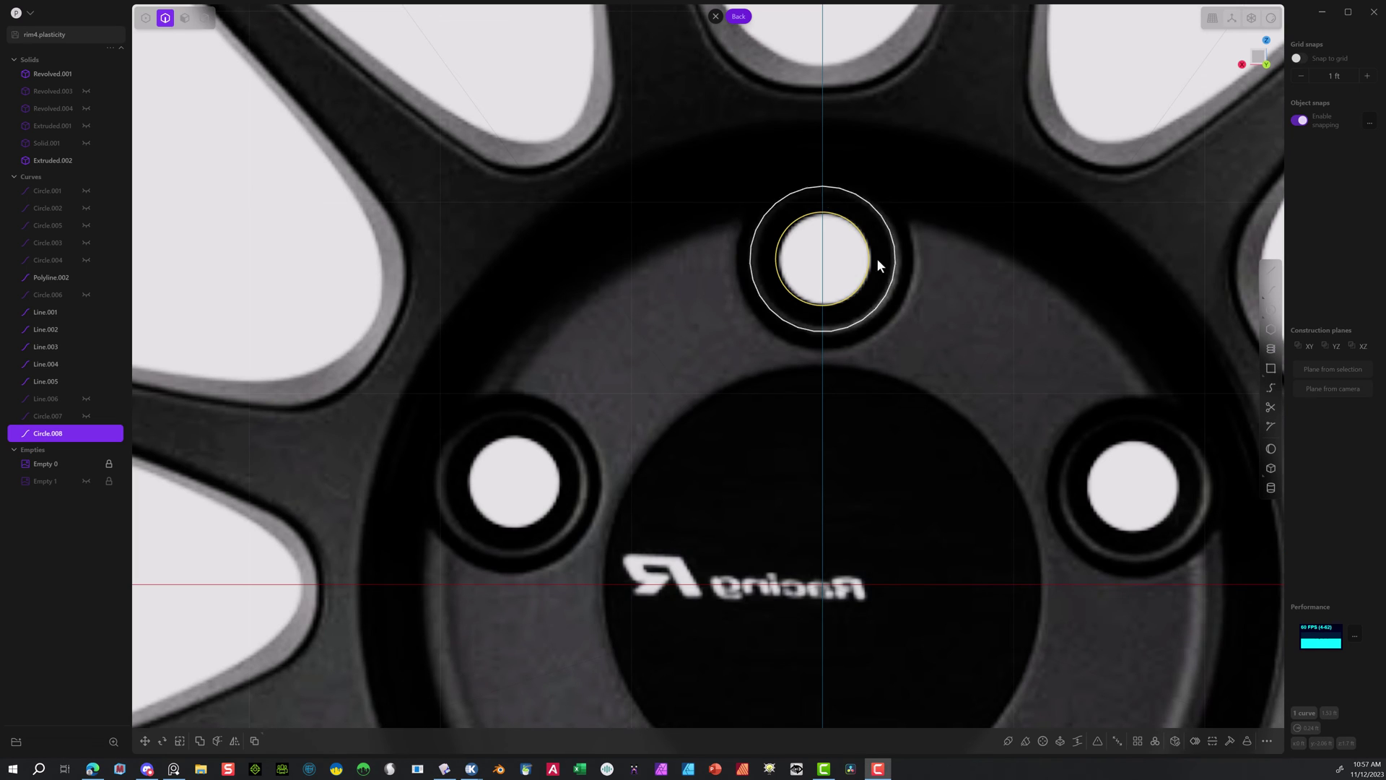
Draw a larger circle concentric with the upper bolt hole circle, matching the hole's outer recess on the reference image, and select it.
left_click(1271, 309)
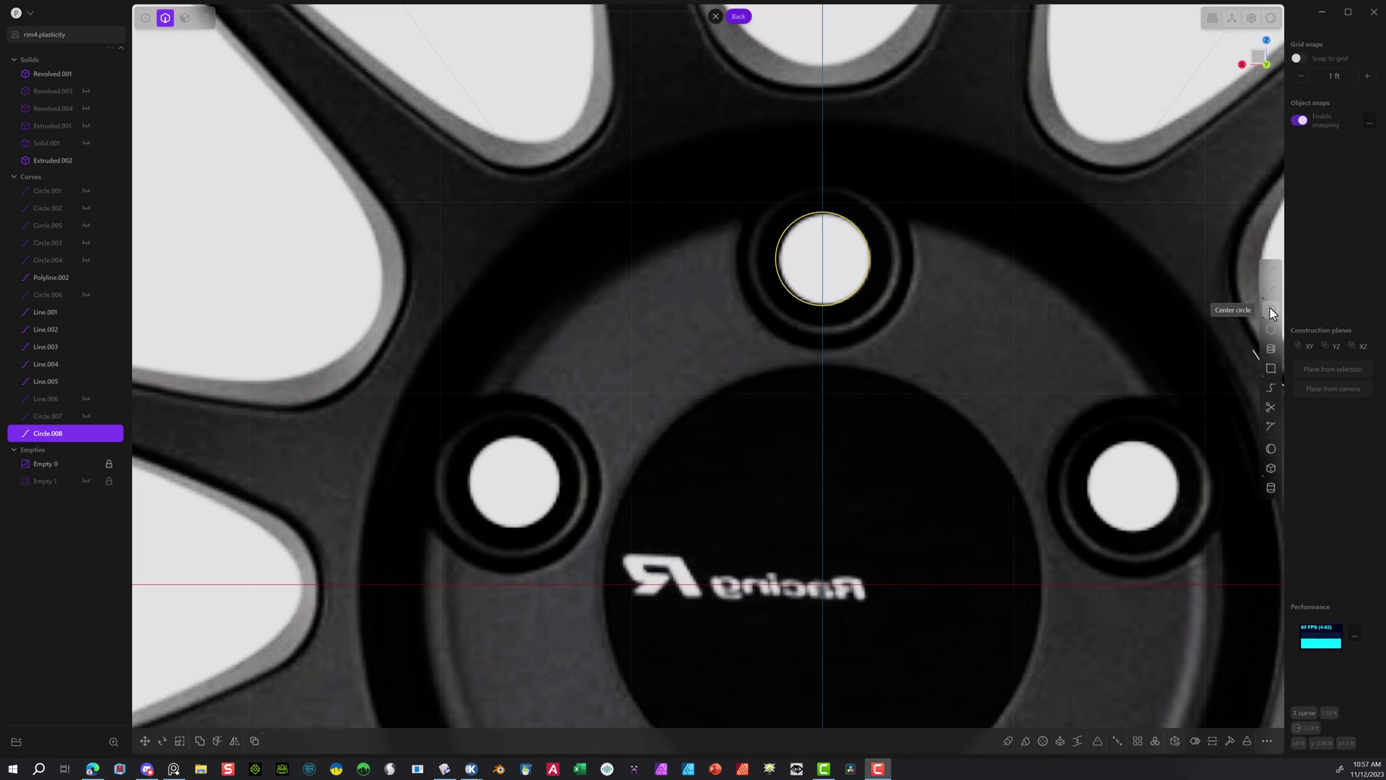
left_click(822, 259)
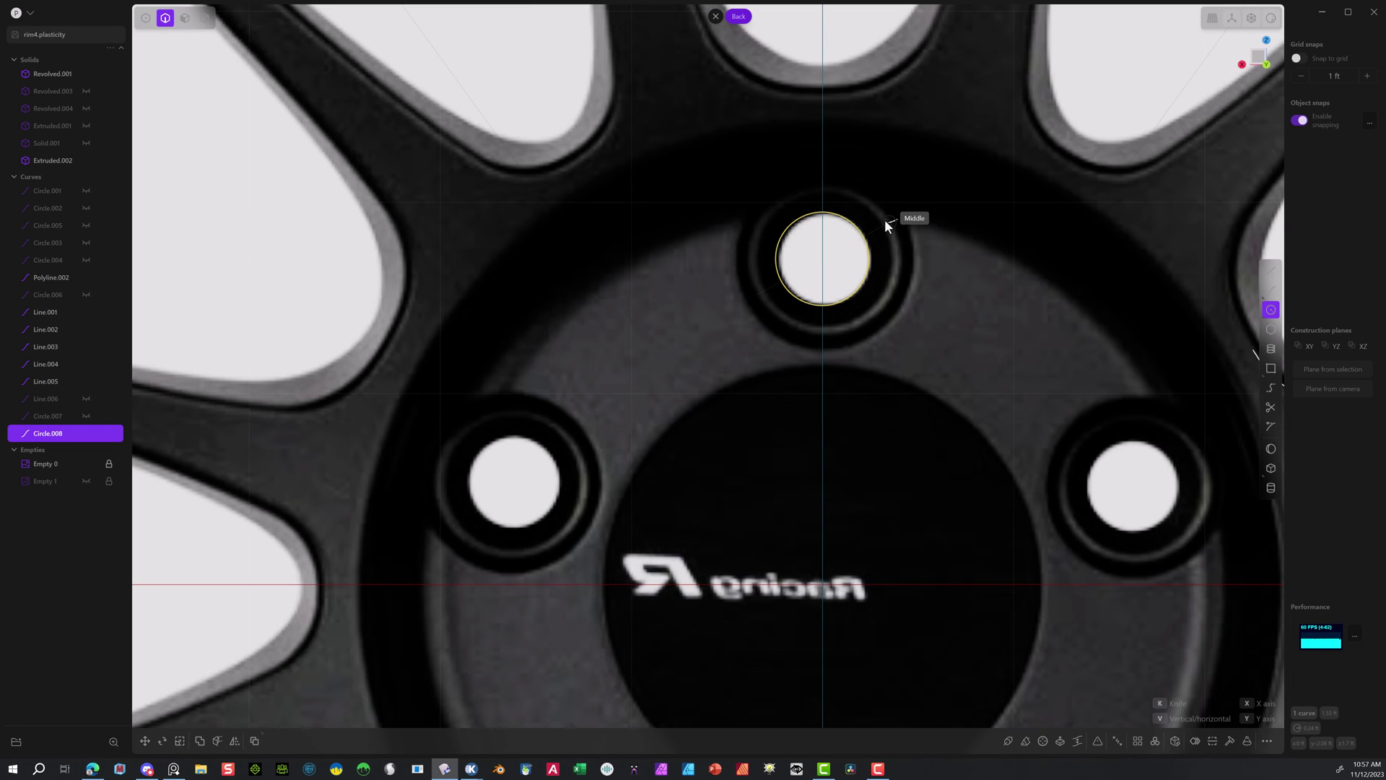
left_click(46, 414)
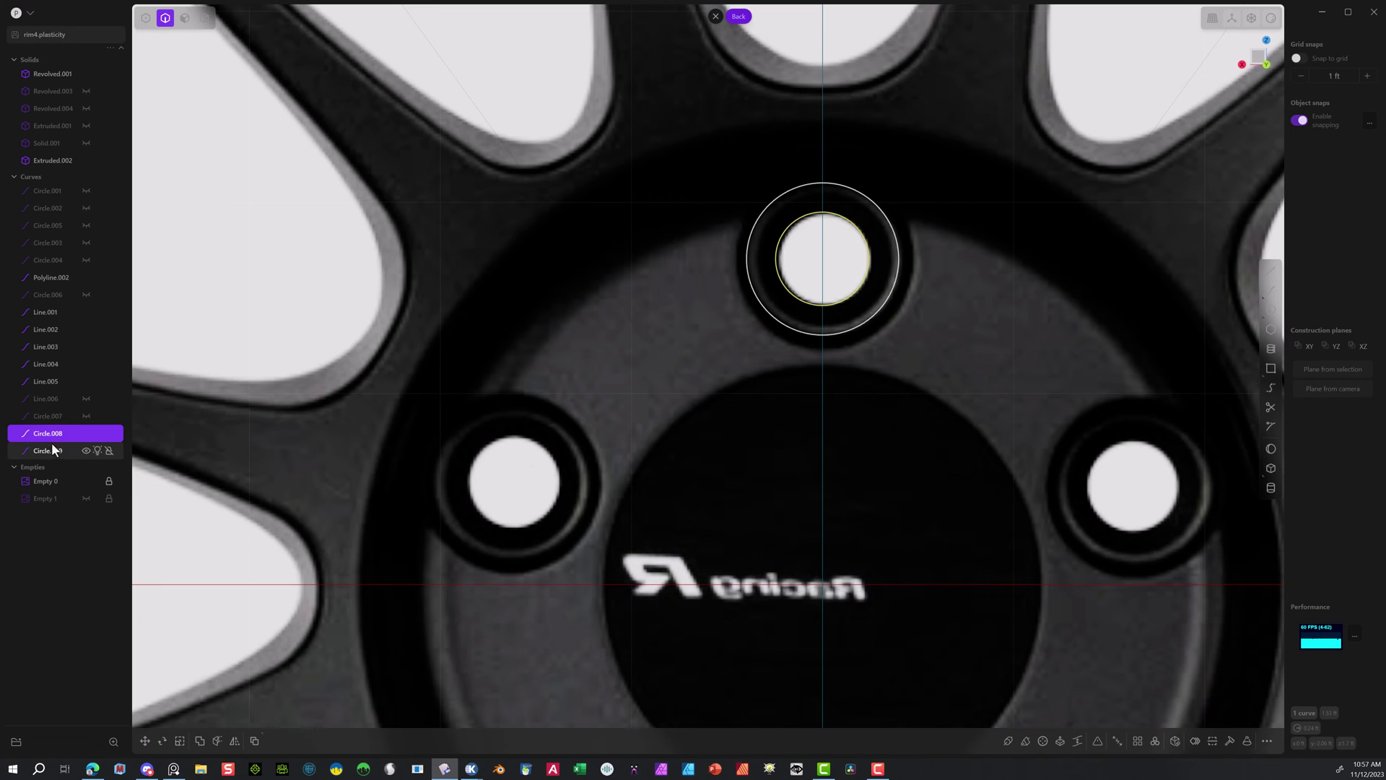
left_click(54, 448)
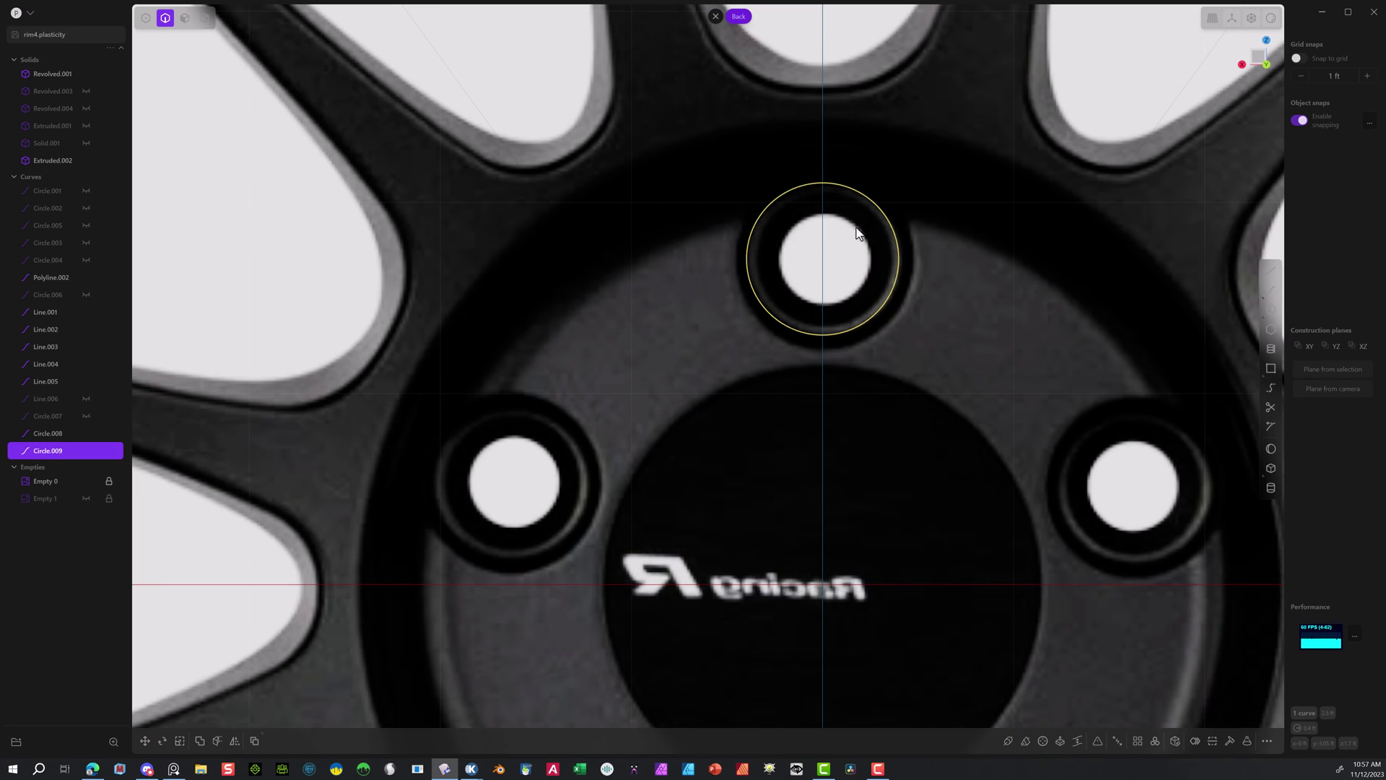
scroll(823, 324, "down", 6)
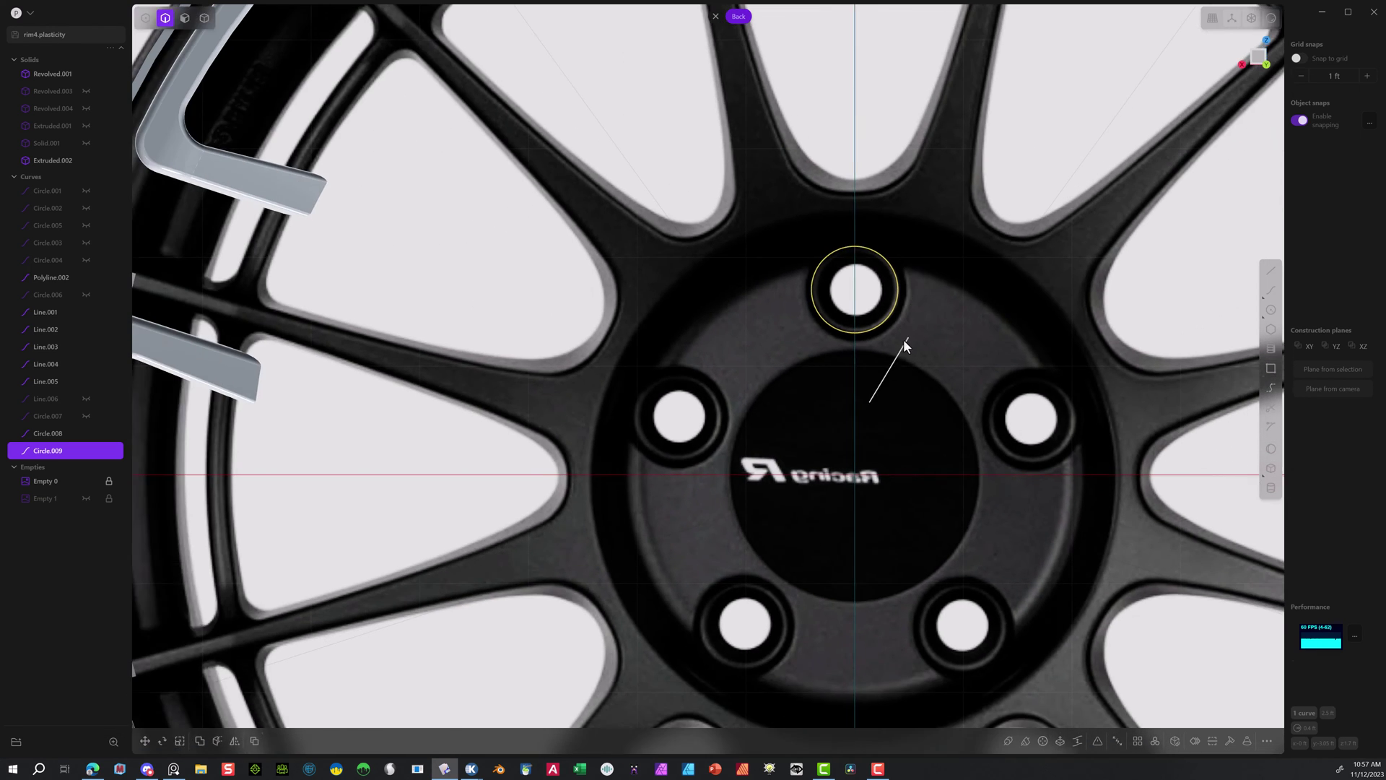
Hide the wheel reference images so only the modelled spokes, hub and traced bolt hole circles show.
scroll(919, 321, "down", 5)
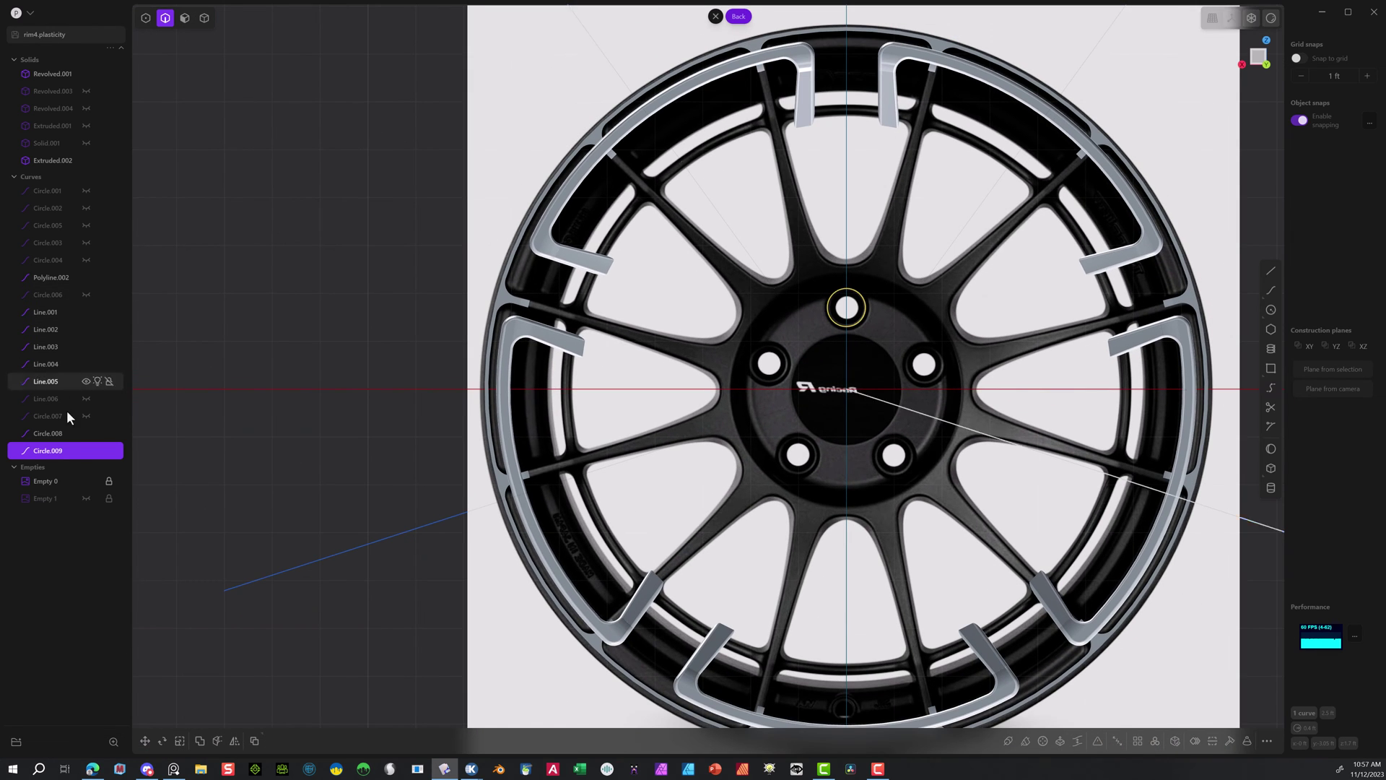
left_click(85, 498)
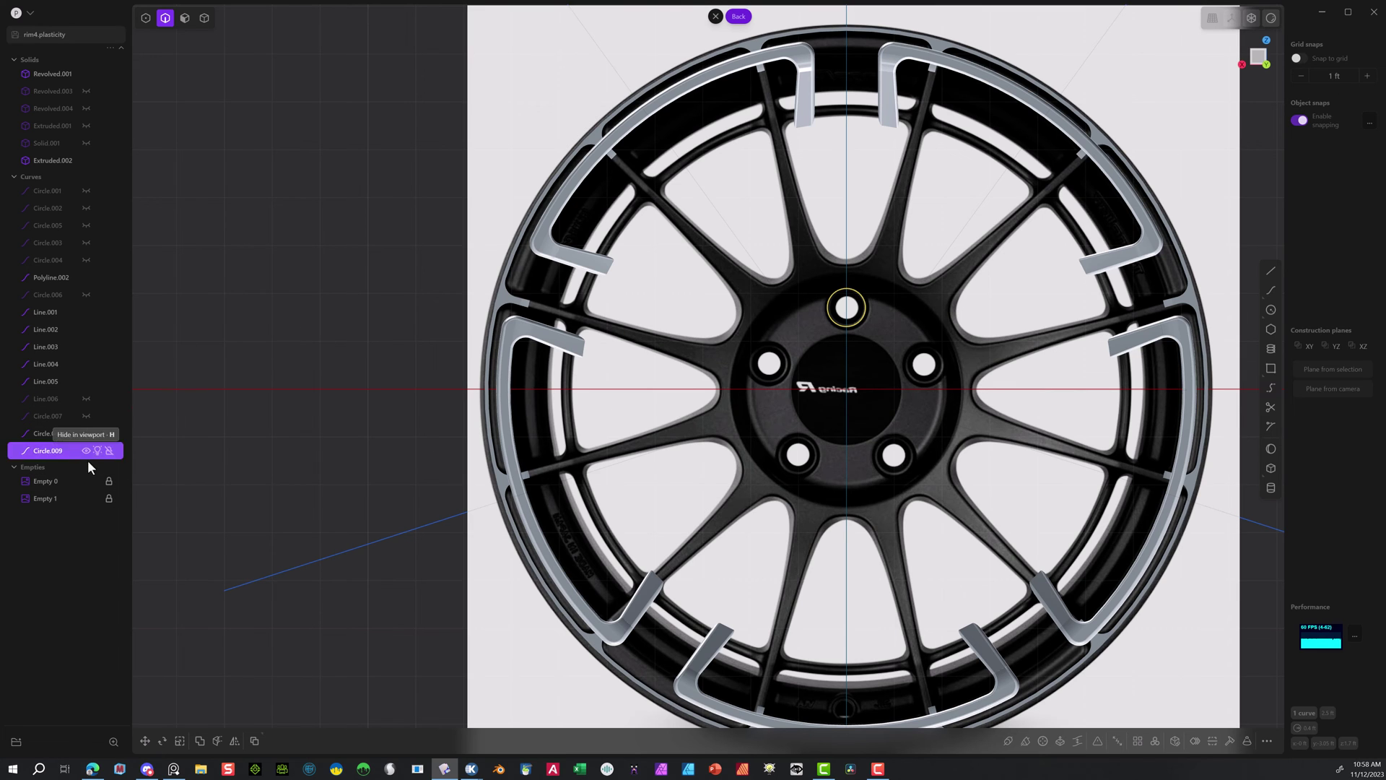
left_click(87, 498)
left_click(84, 481)
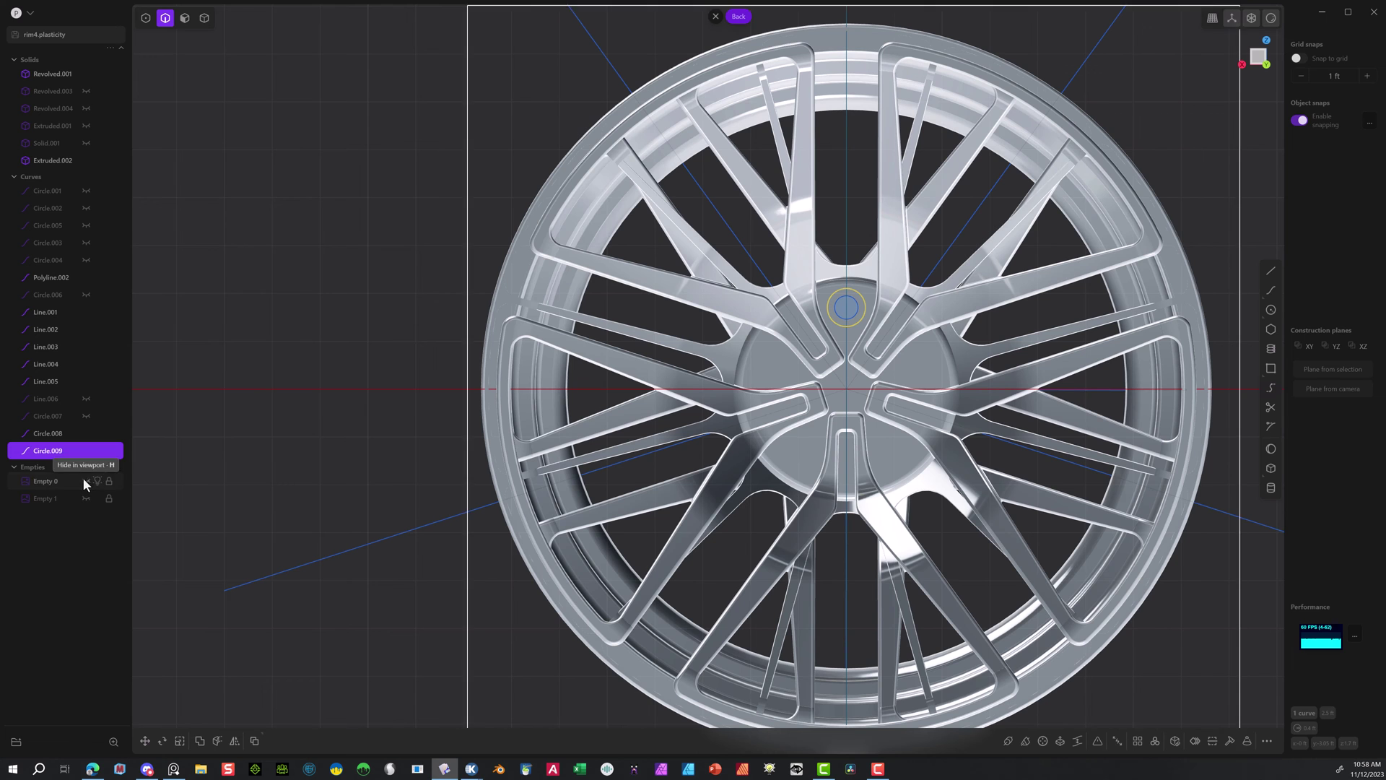
scroll(845, 312, "up", 4)
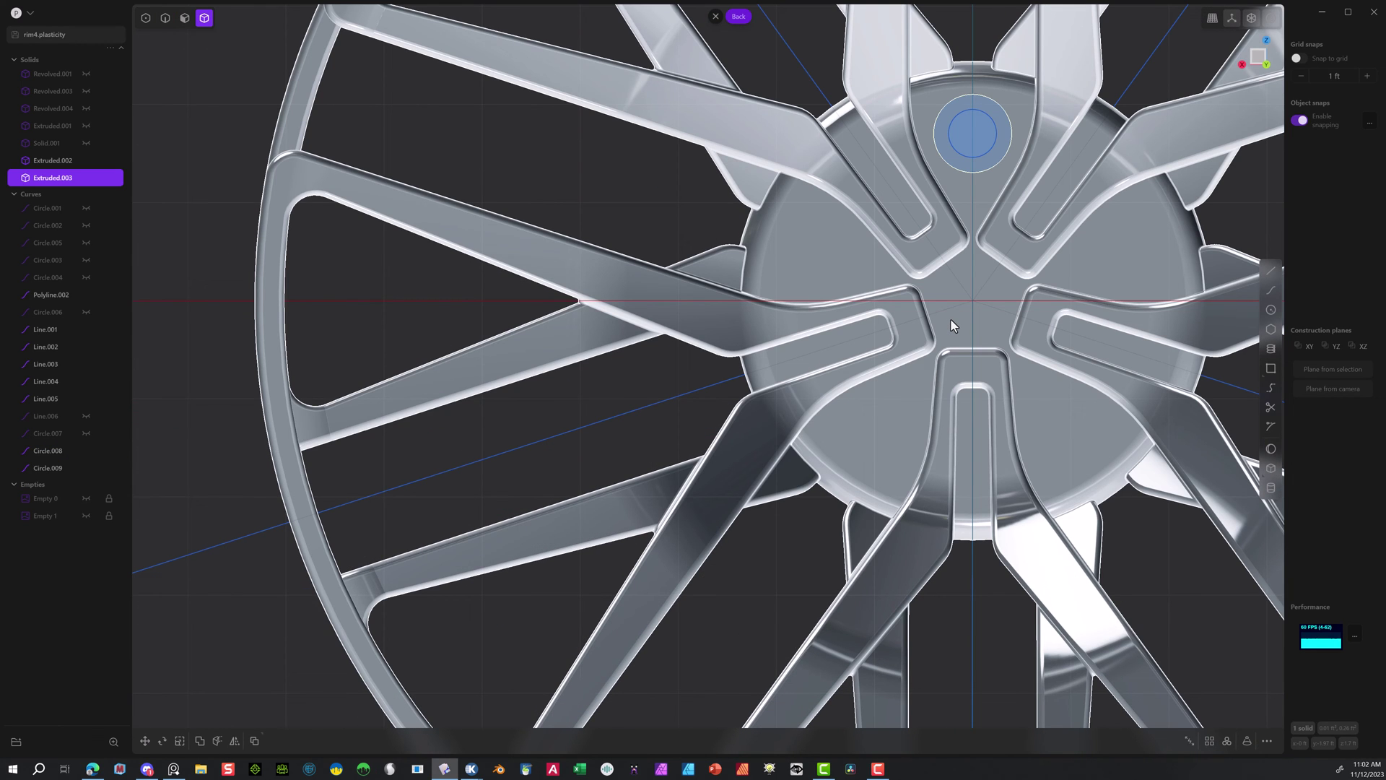
Radially array the larger bolt recess cylinder around the wheel centre, with 5 instances over 360 degrees.
left_click(1227, 741)
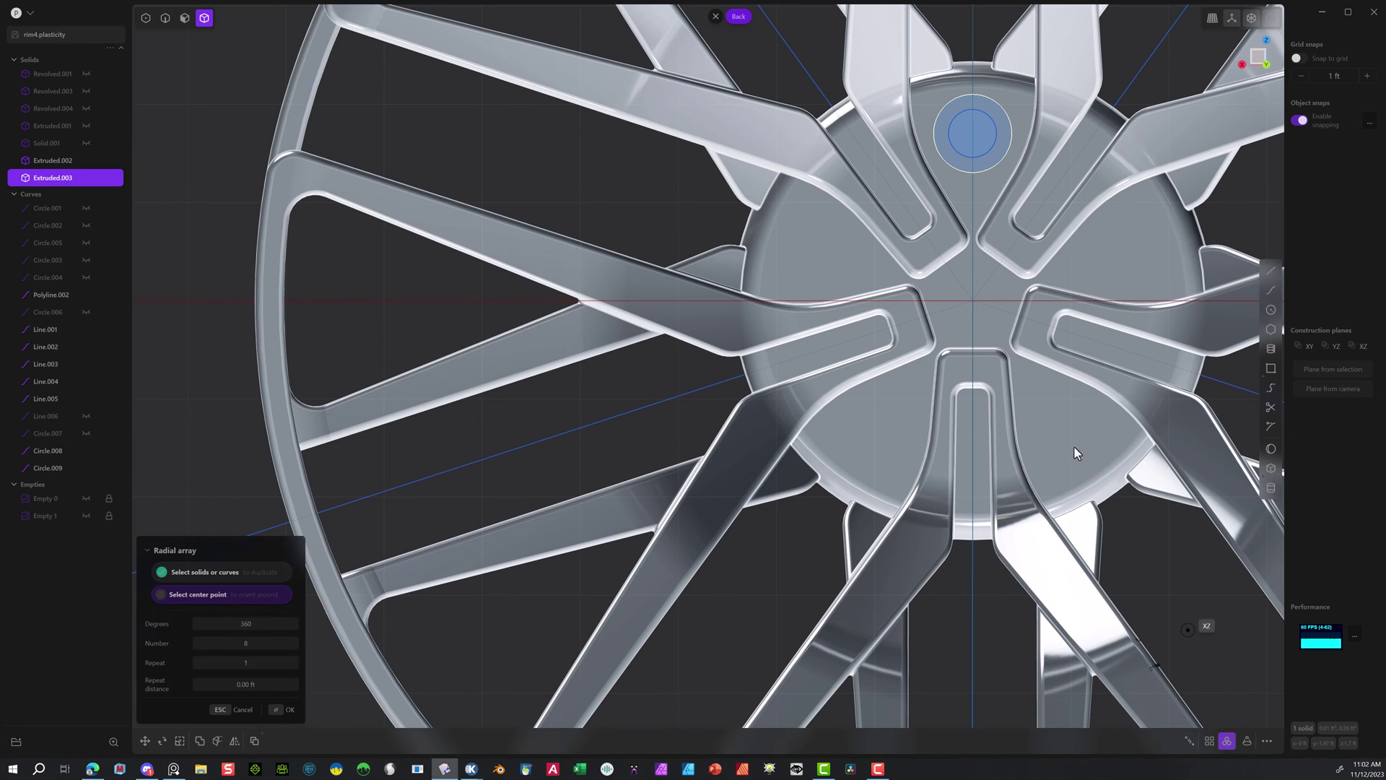
left_click(972, 301)
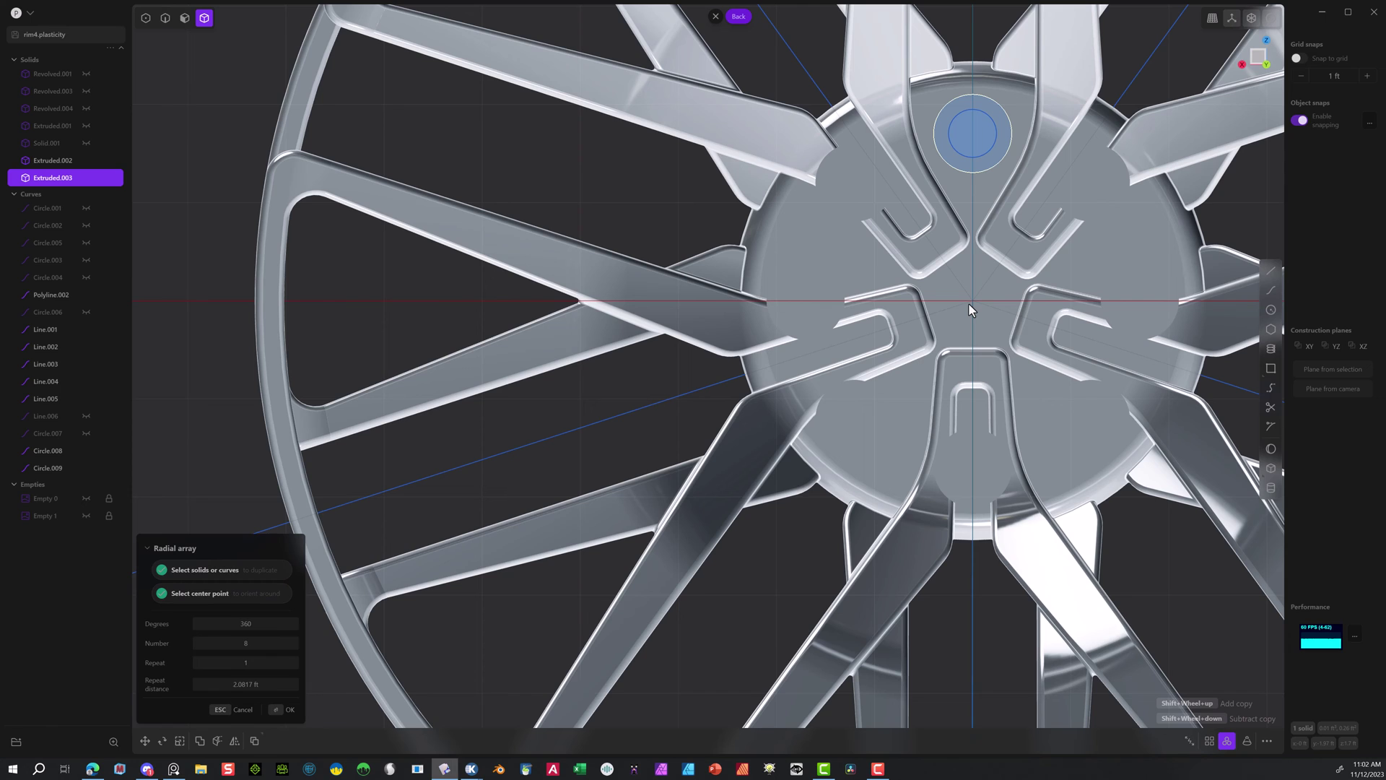
left_click_drag(280, 642, 254, 643)
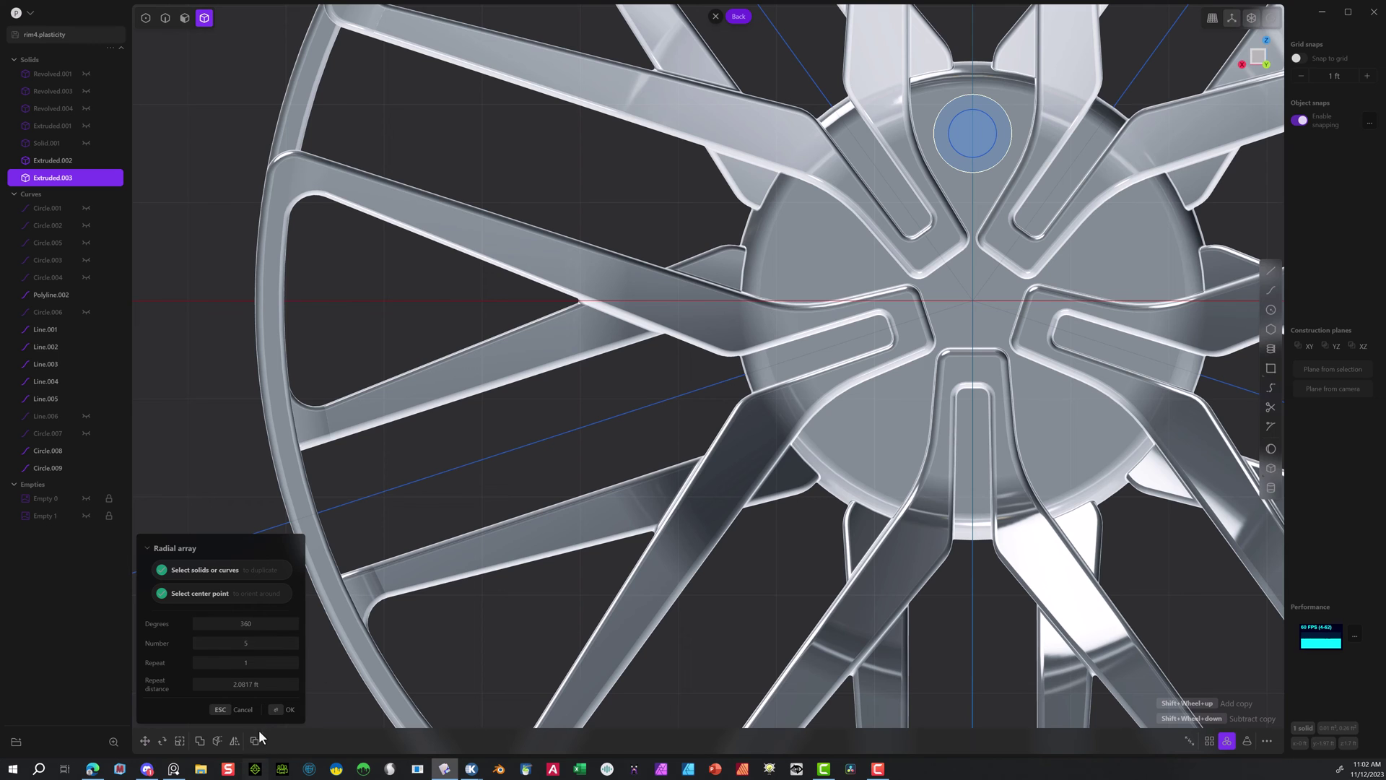
left_click(284, 709)
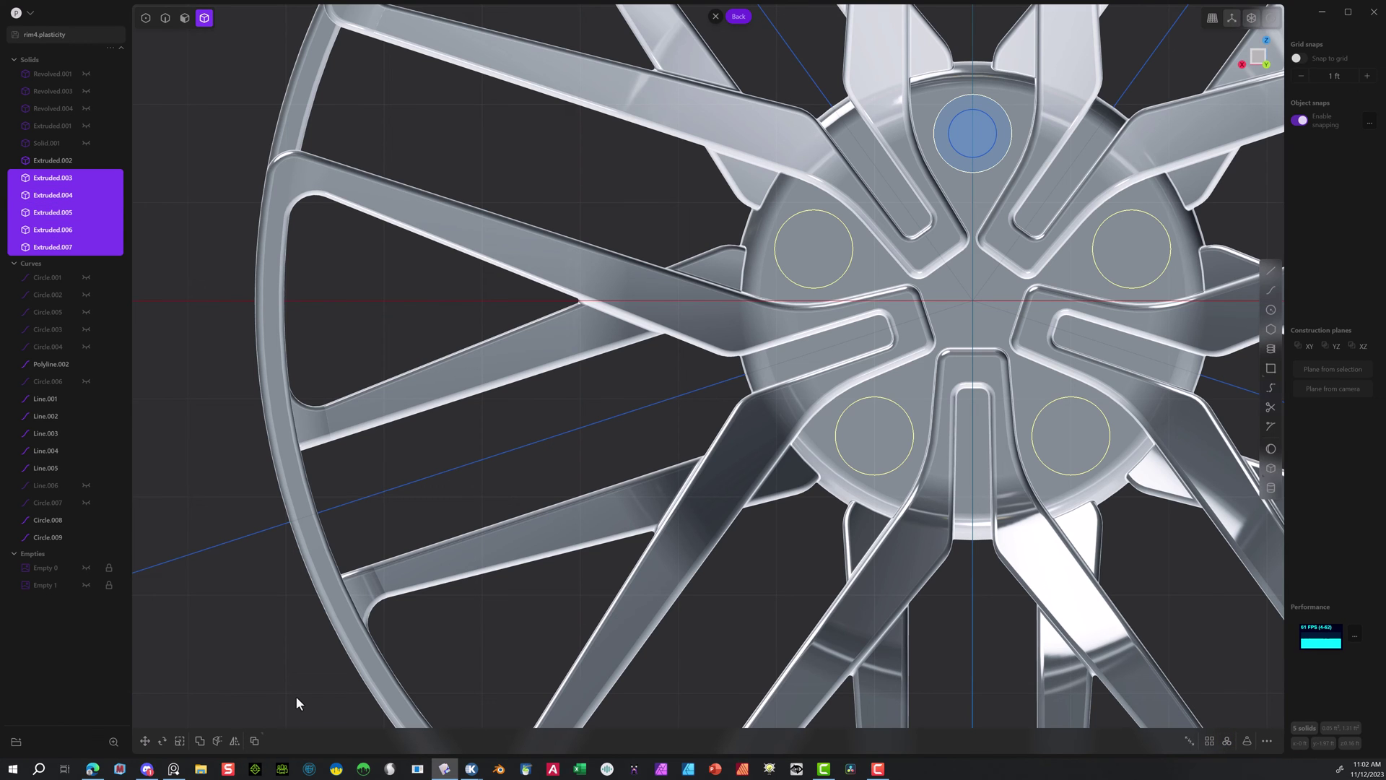
Subtract the five recess cylinders from the spoke and hub solid with a Boolean difference.
left_click(830, 229)
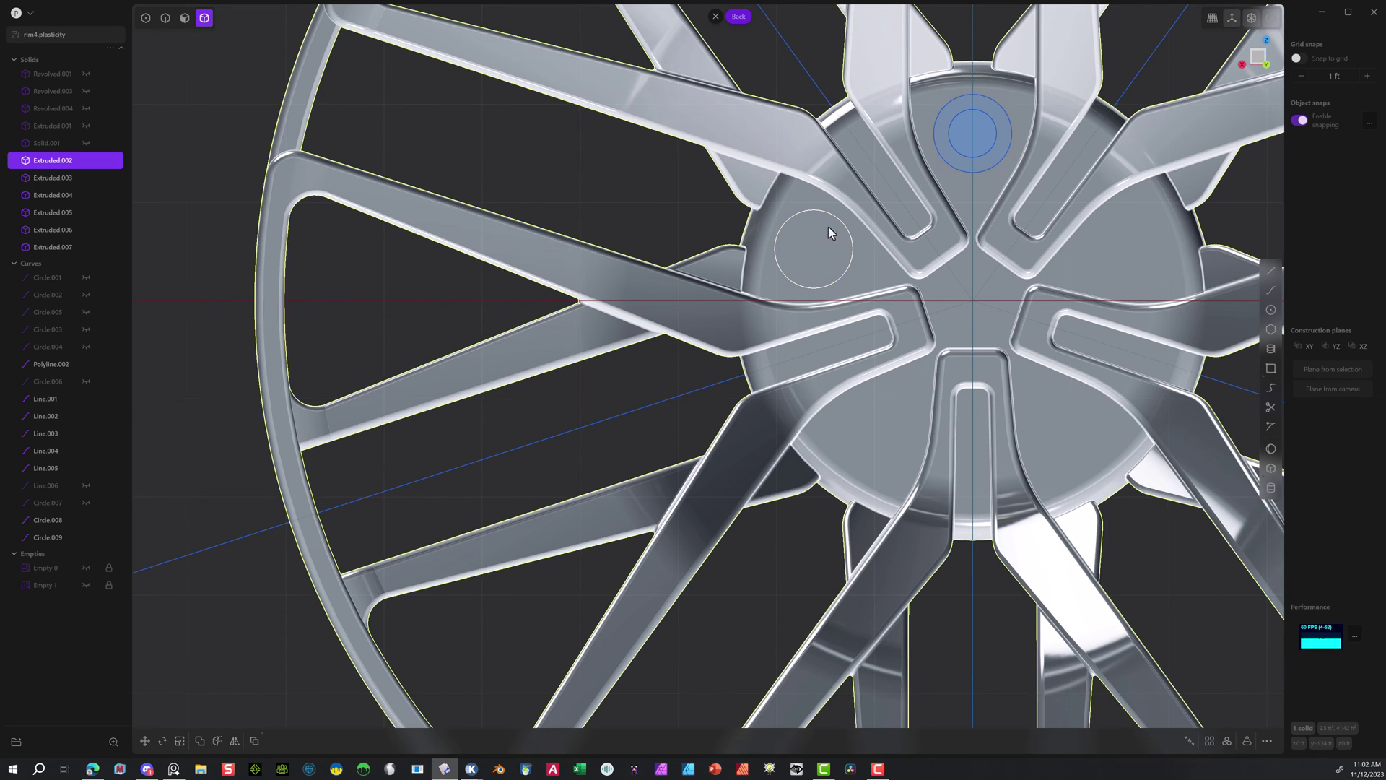
middle_click_drag(830, 229, 932, 117)
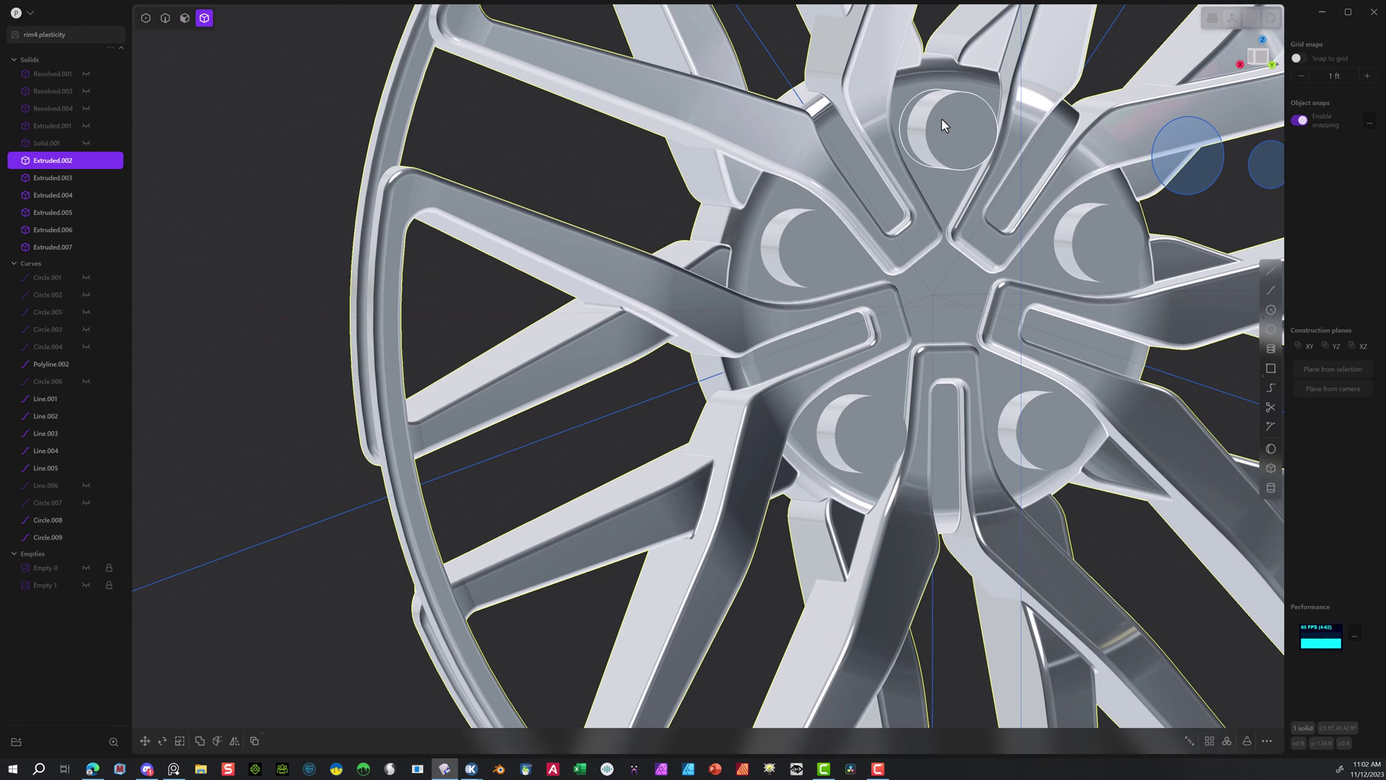
left_click(942, 125)
left_click(828, 237)
left_click(865, 422)
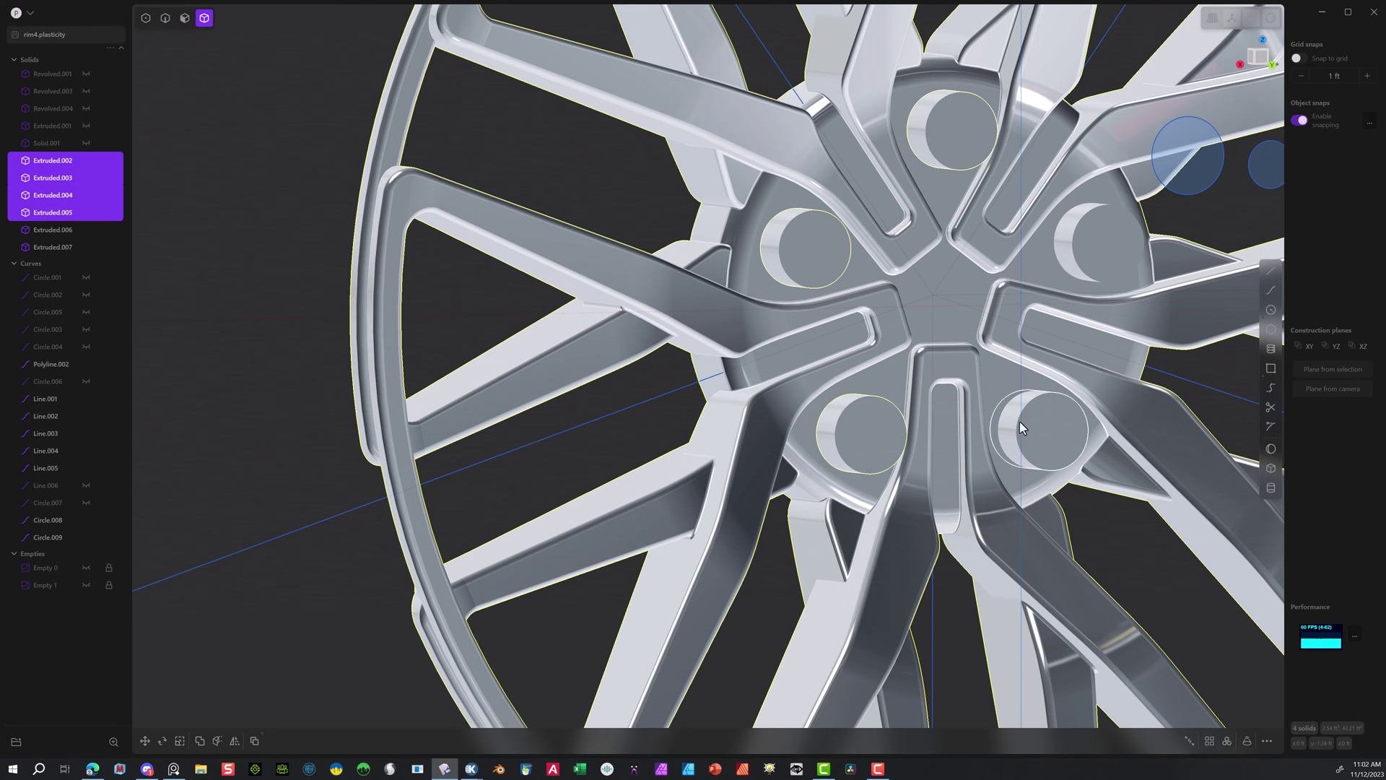
left_click(1021, 427)
left_click(1090, 246)
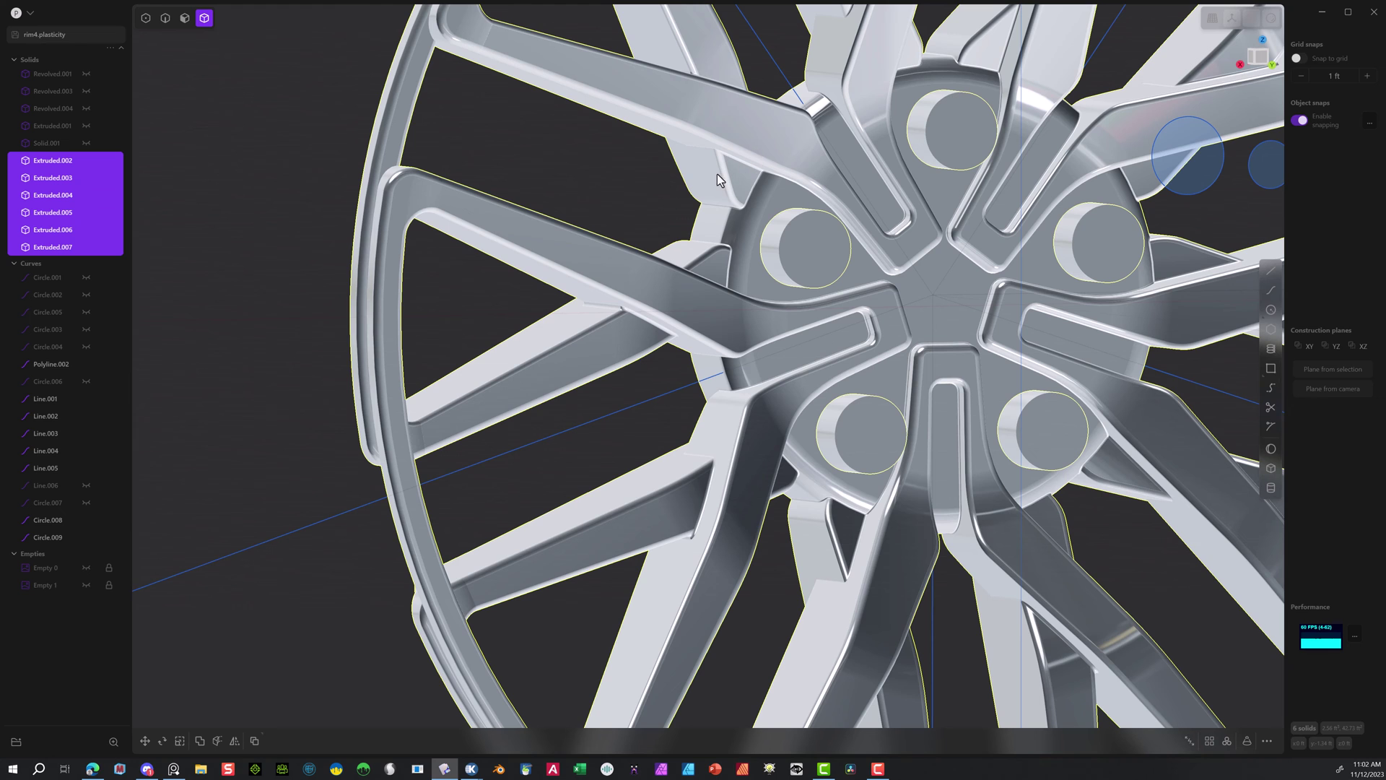
key("shift+minus")
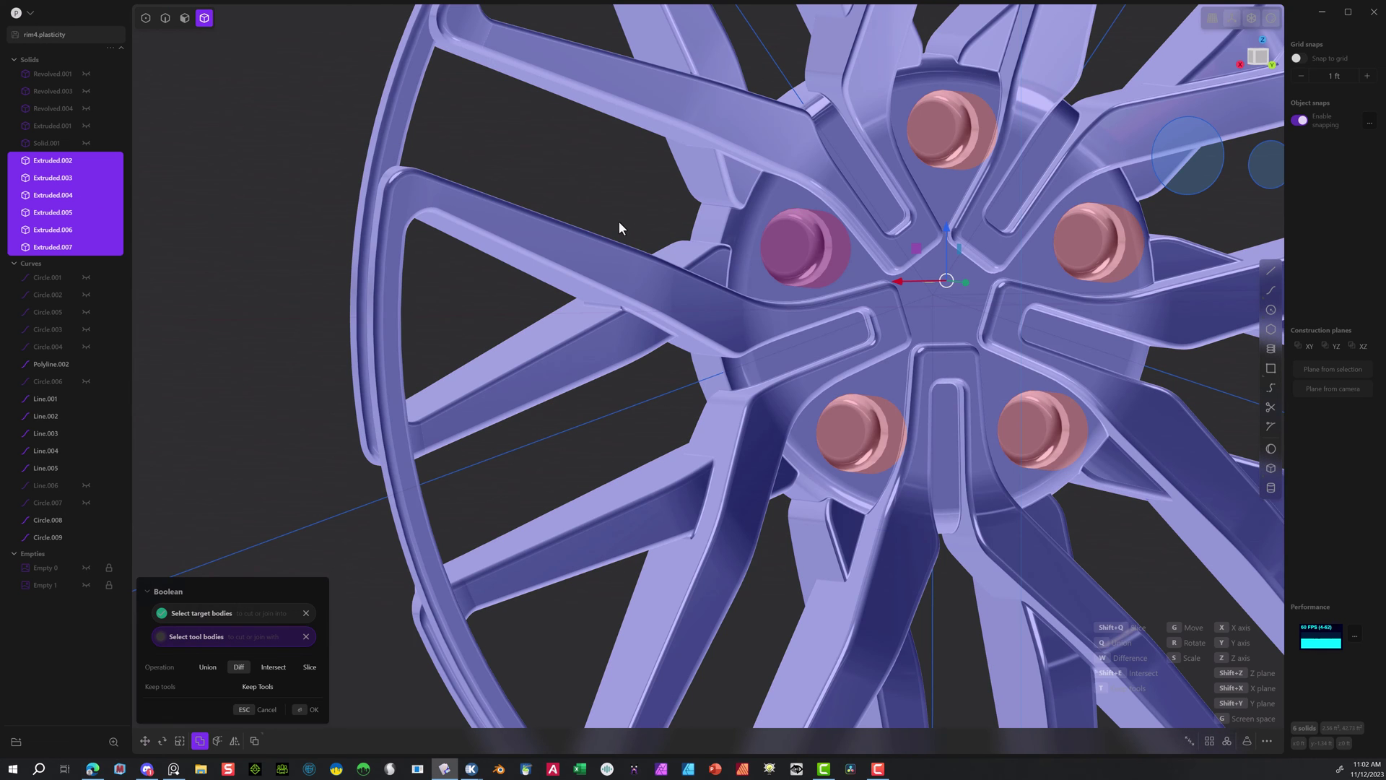
left_click(309, 710)
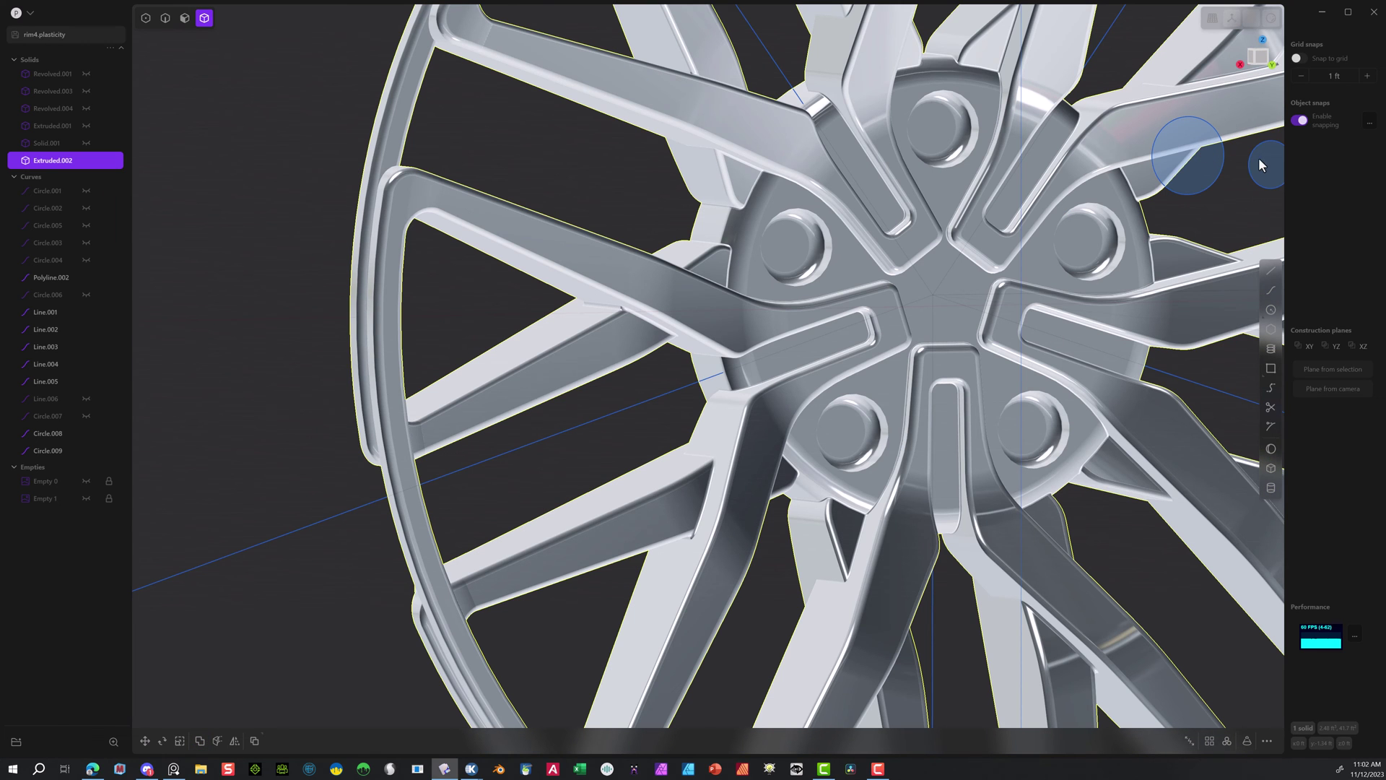
Extrude the smaller bolt hole circle about 17.59 ft through the hub as a separate rod.
left_click(184, 18)
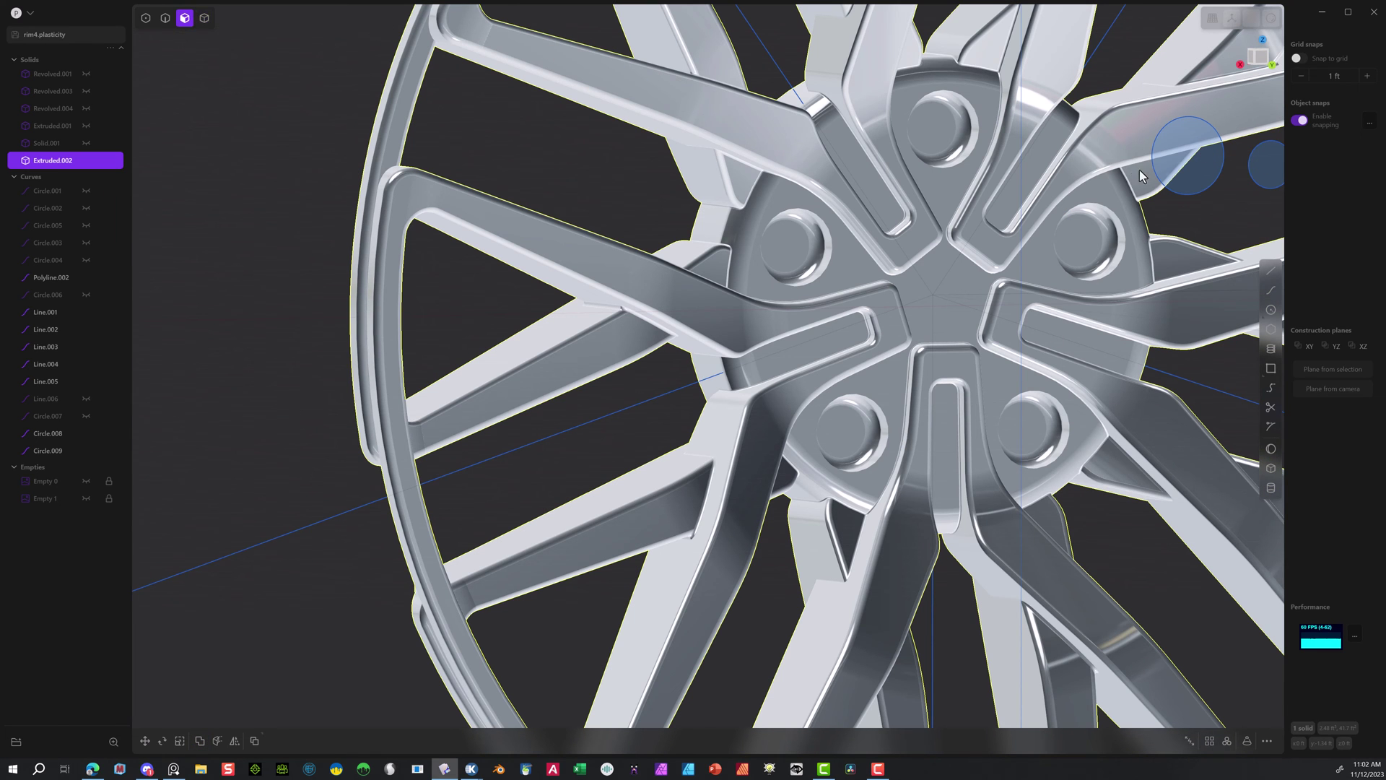
left_click(1257, 175)
key("x")
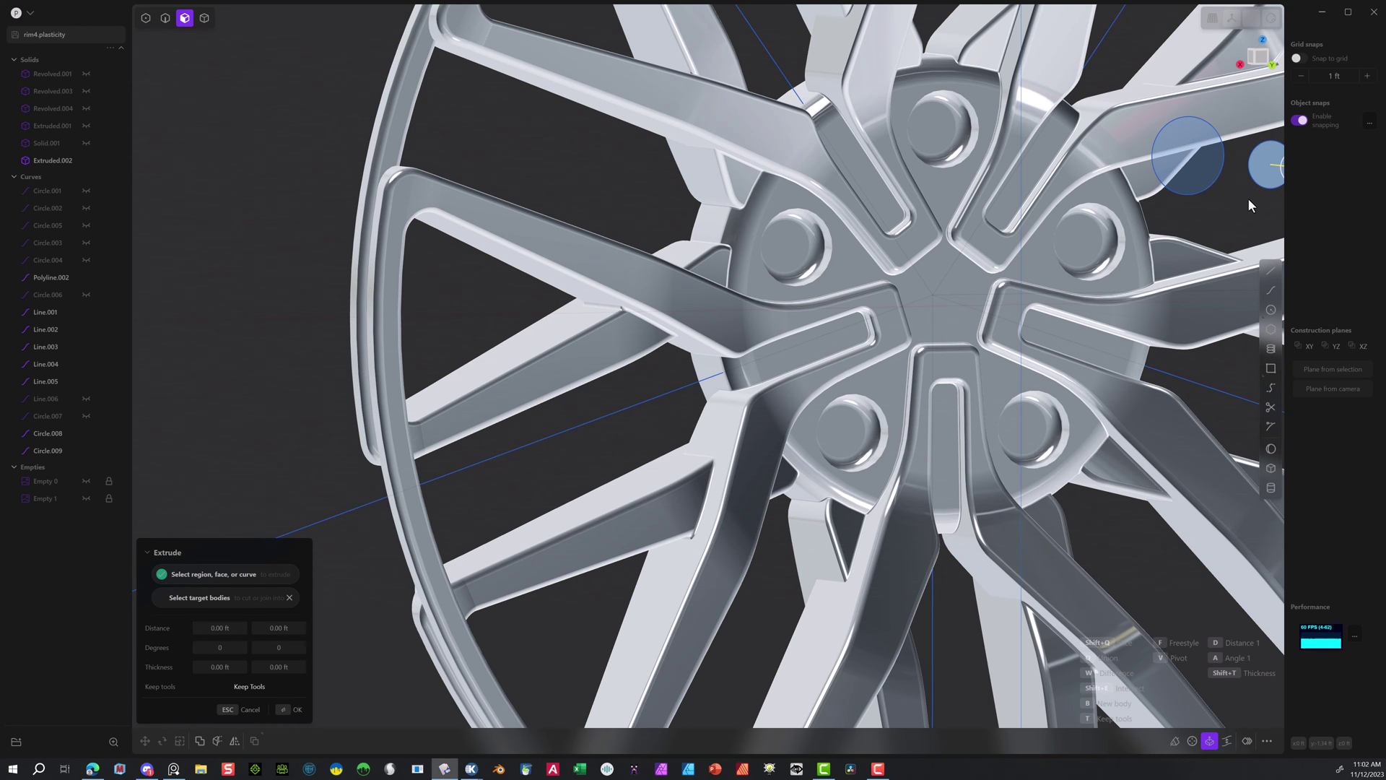
middle_click_drag(1248, 200, 1203, 197)
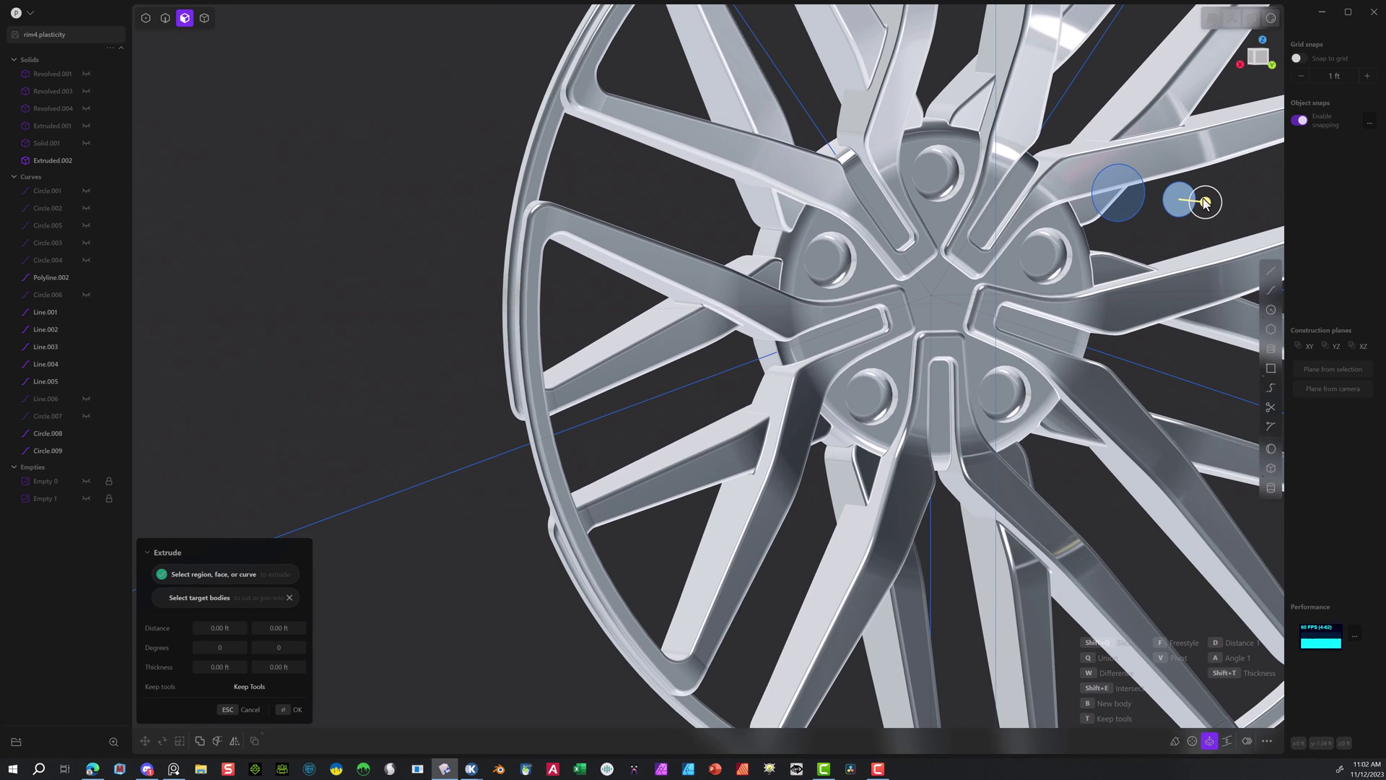
left_click_drag(1204, 202, 787, 321)
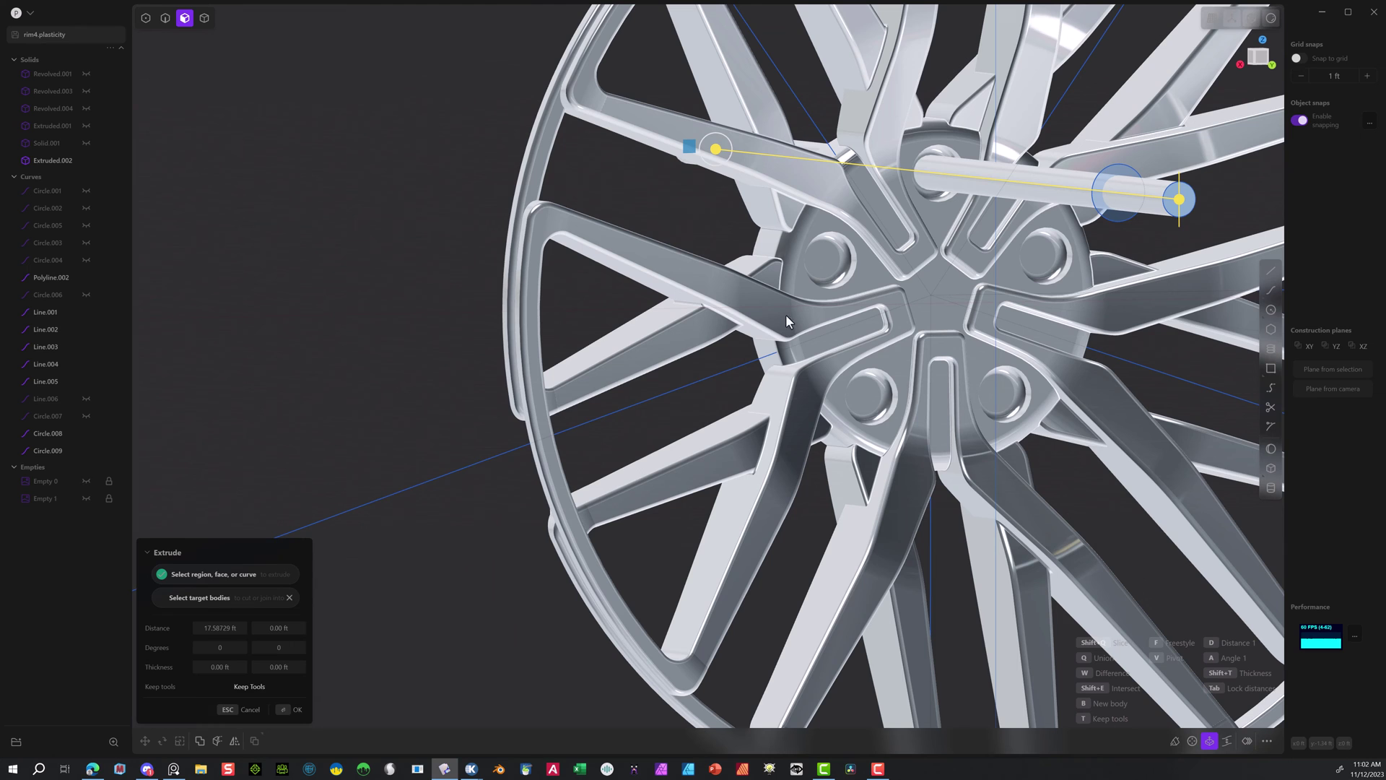
left_click(290, 711)
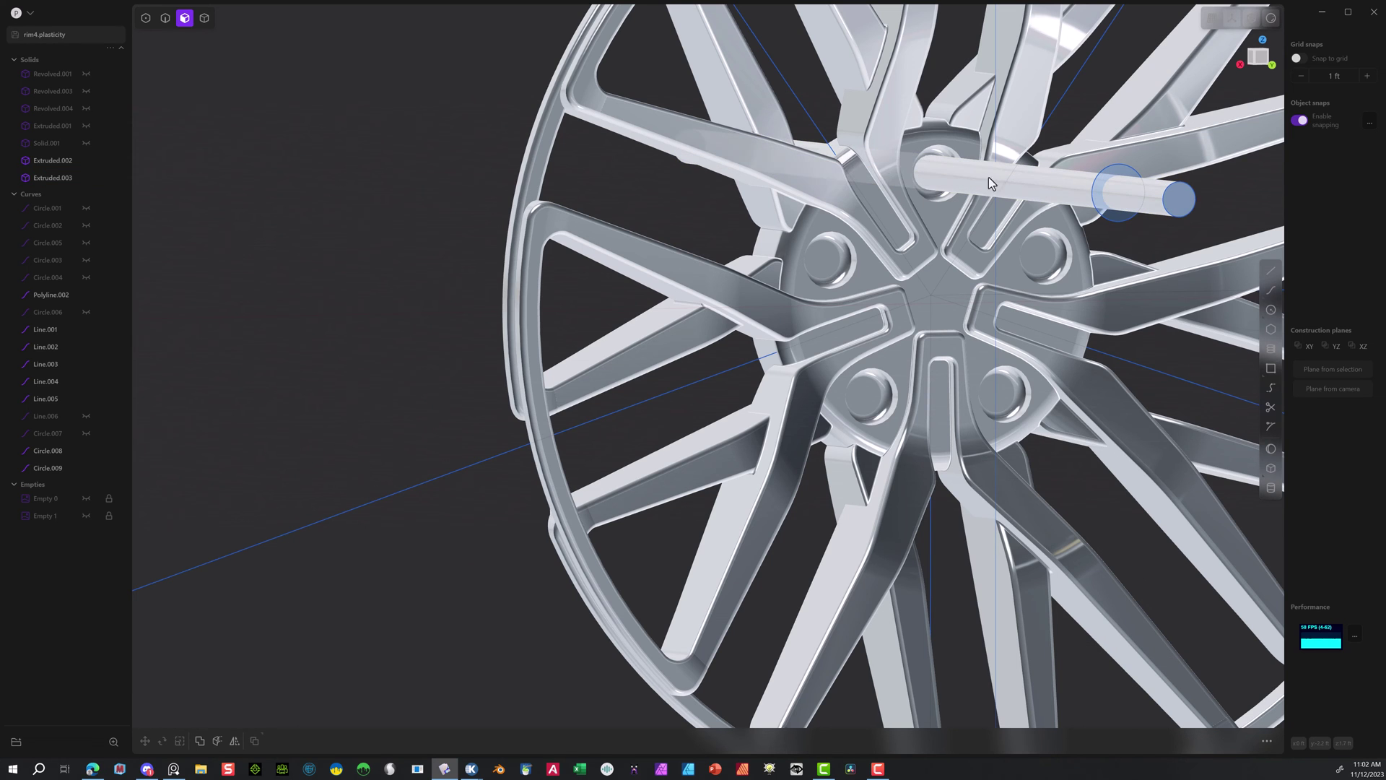
Radially array the bolt hole rod around the wheel centre, with 5 instances over 360 degrees.
left_click(208, 20)
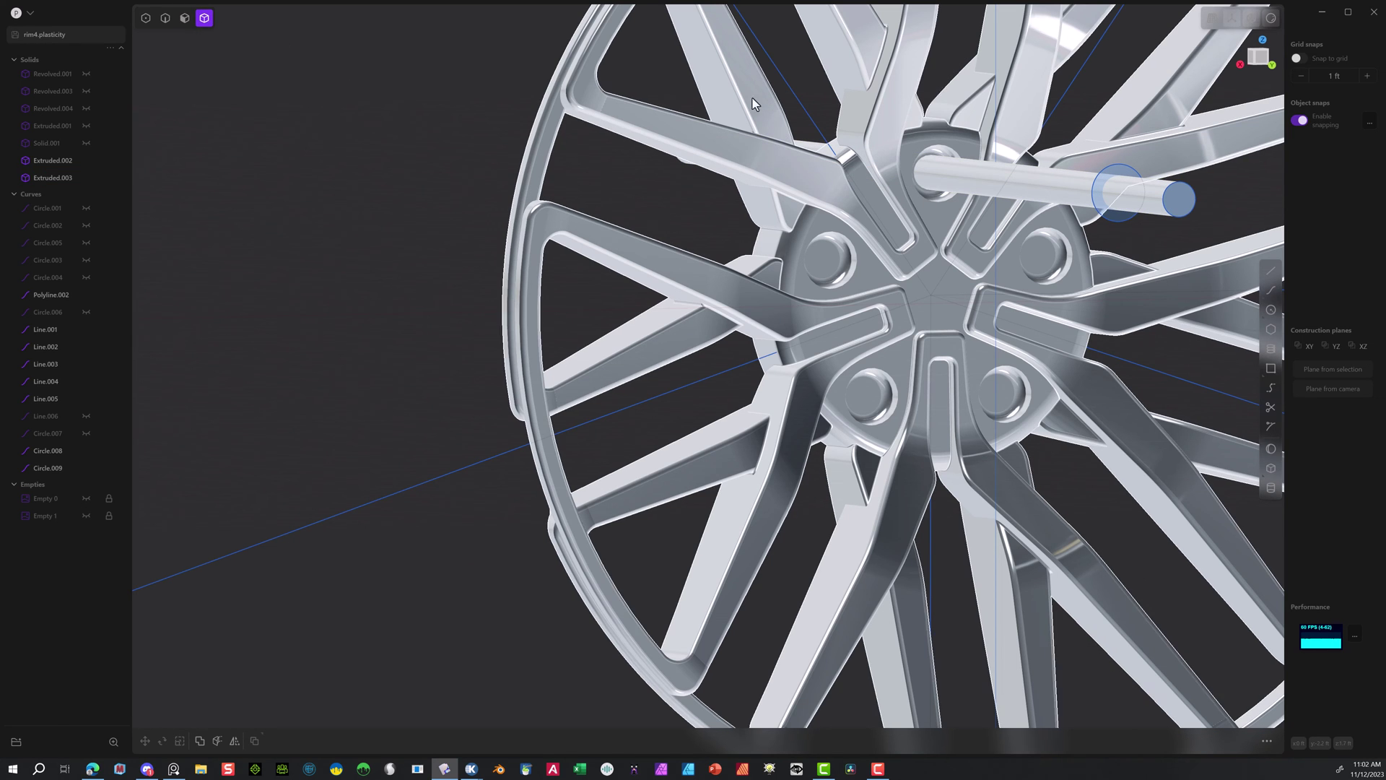
left_click(1023, 187)
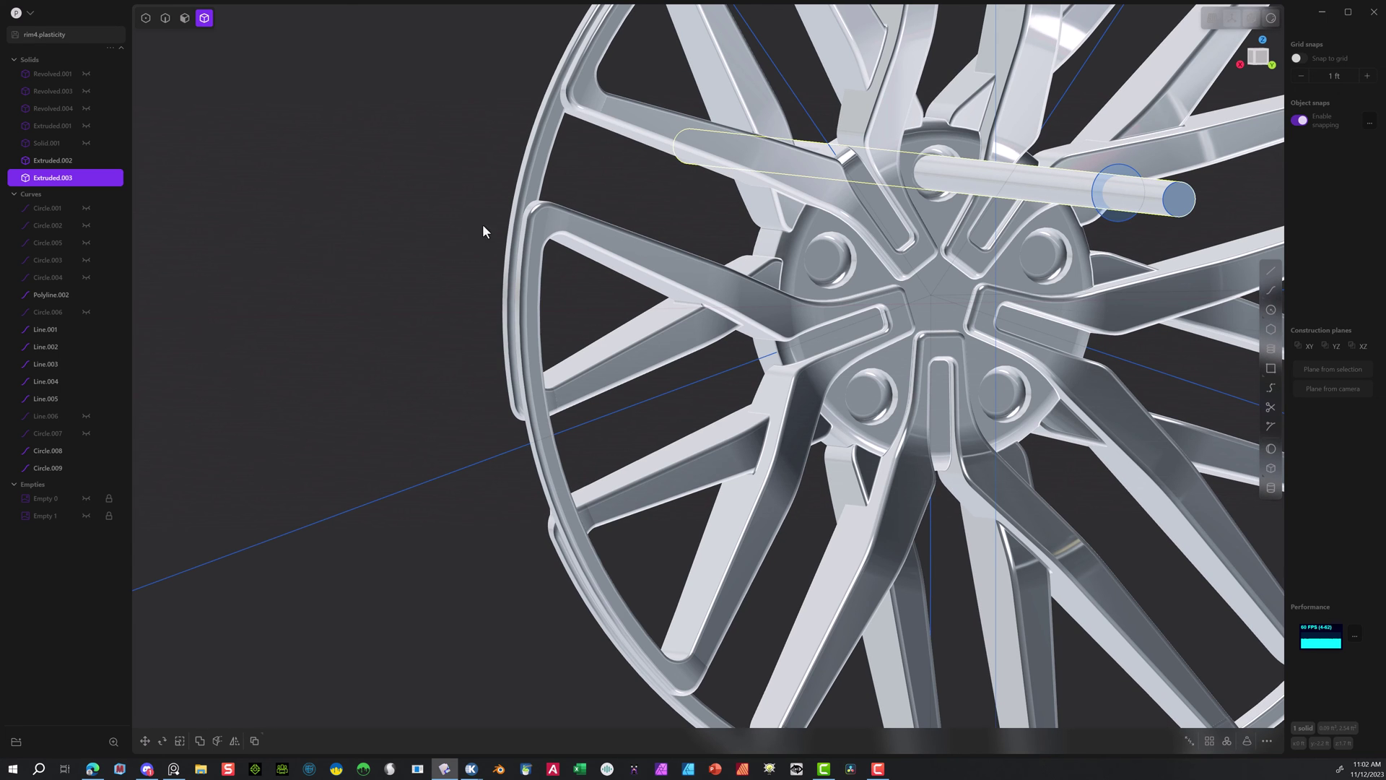
left_click(1269, 67)
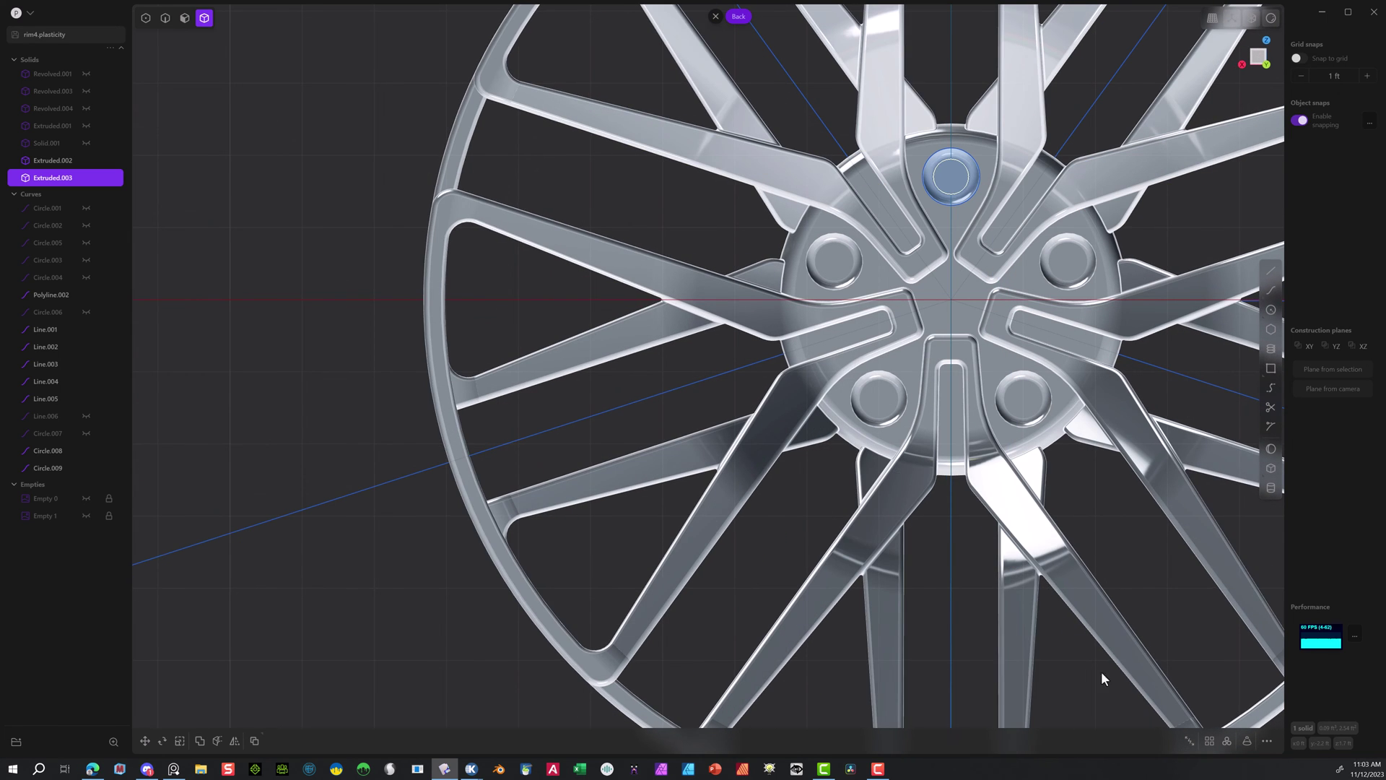
left_click(1228, 742)
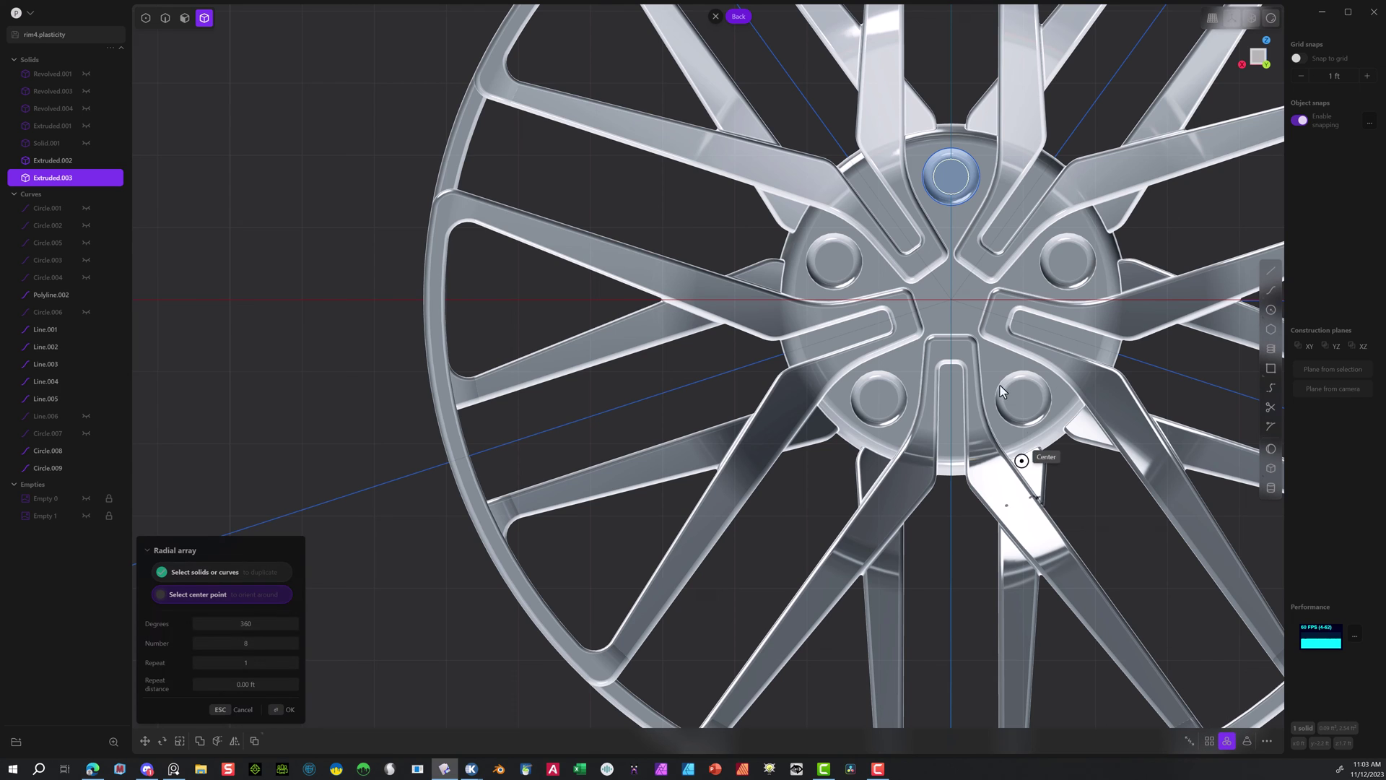
left_click(951, 300)
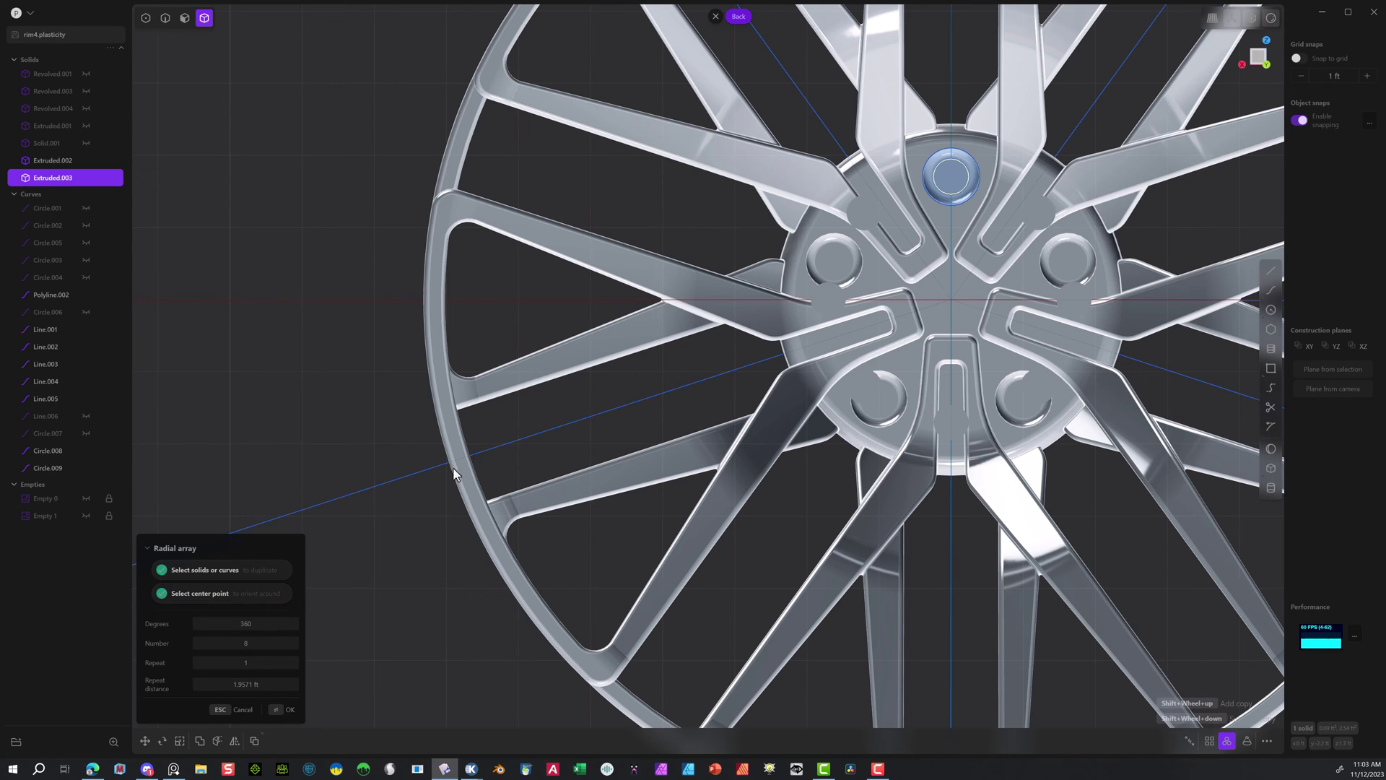
scroll(951, 299, "down", 3, "shift")
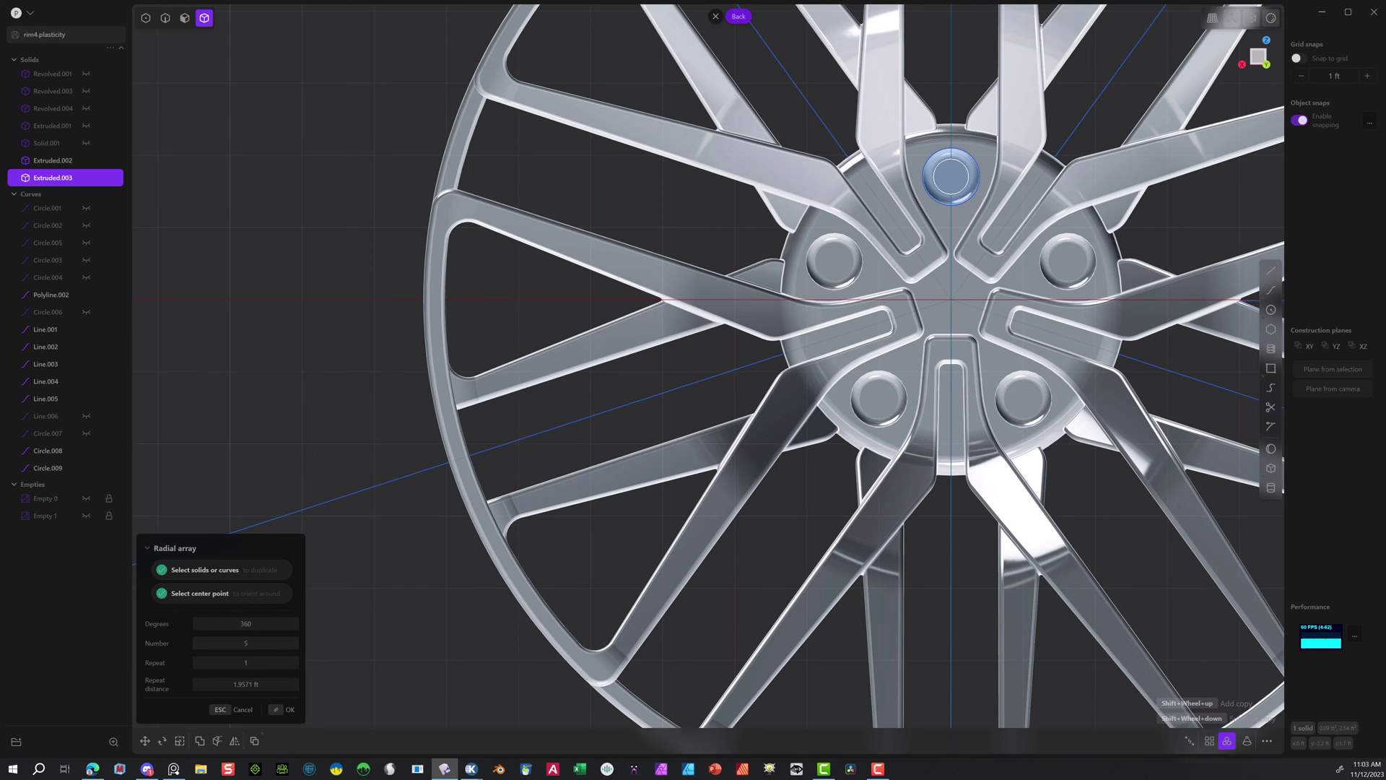
left_click(282, 710)
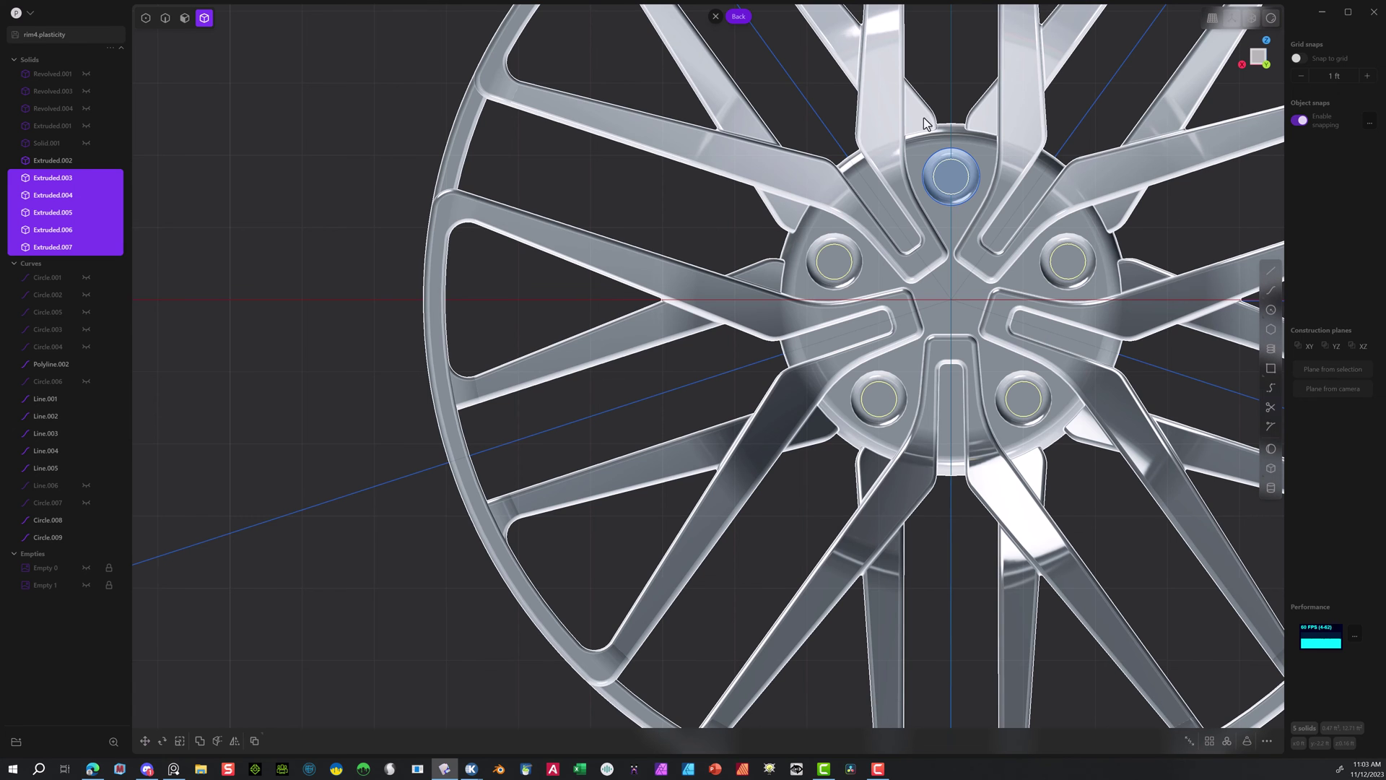
Cut the bolt holes through the hub by subtracting the five rods from the spoke solid.
middle_click_drag(396, 279, 302, 279)
key("Escape")
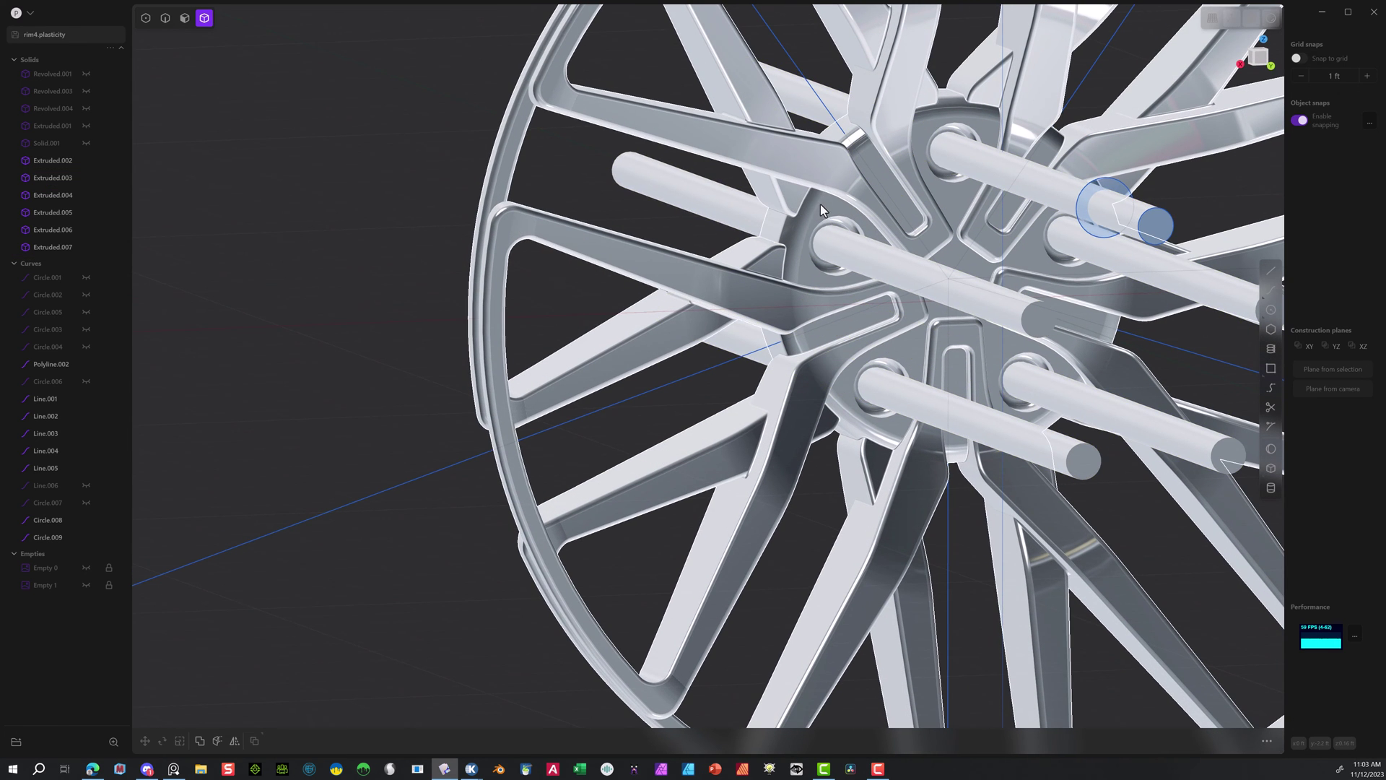
left_click(820, 210)
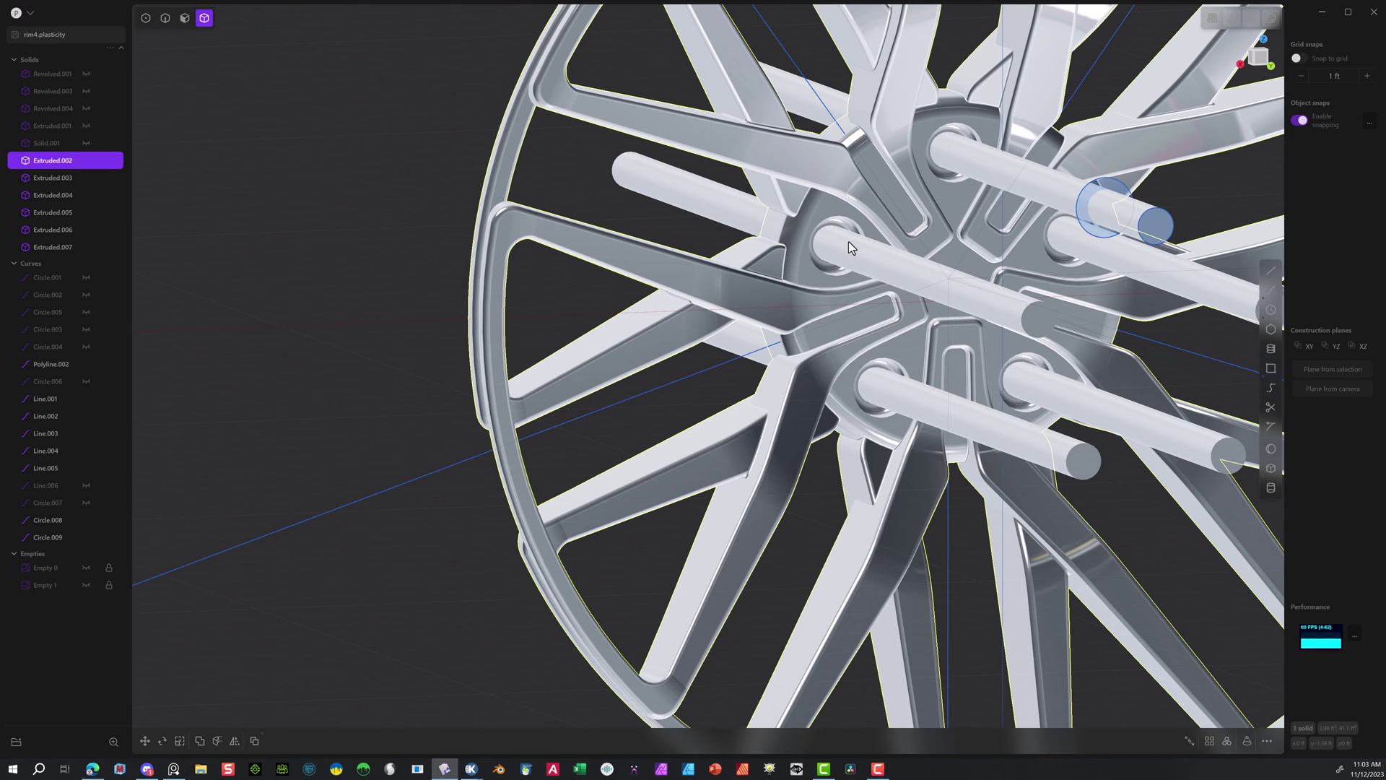
left_click(849, 247, "shift")
left_click(1013, 168, "shift")
left_click(1163, 268, "shift")
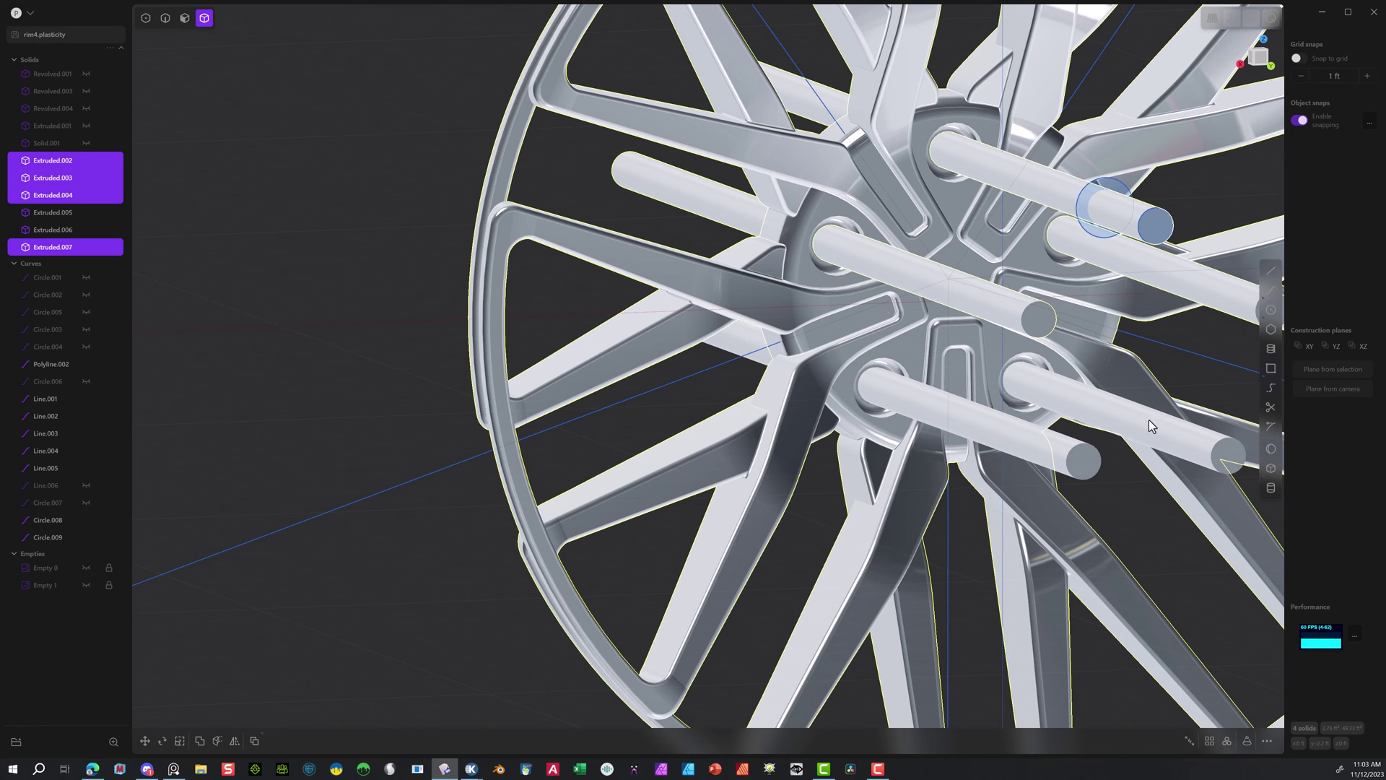
left_click(1149, 442, "shift")
left_click(1083, 457, "shift")
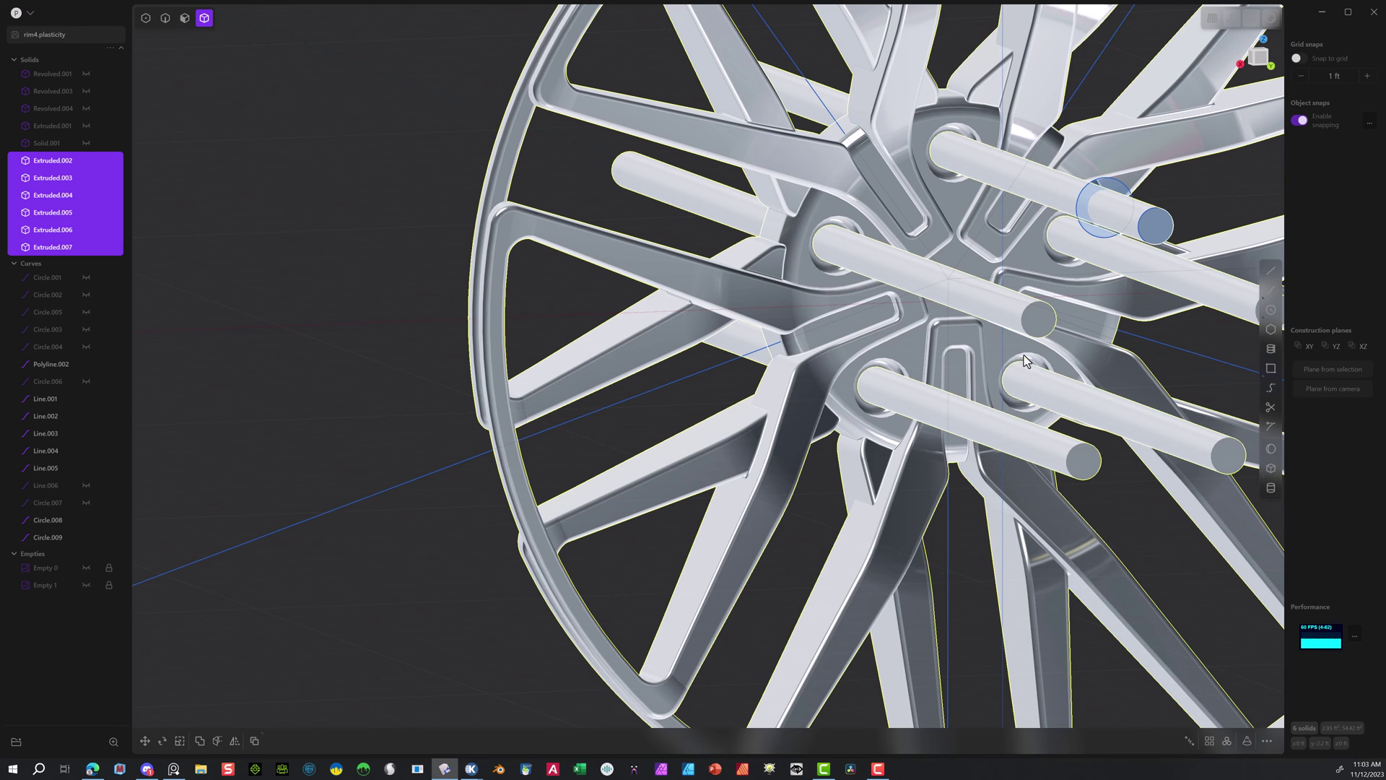
key("shift+b")
left_click(294, 711)
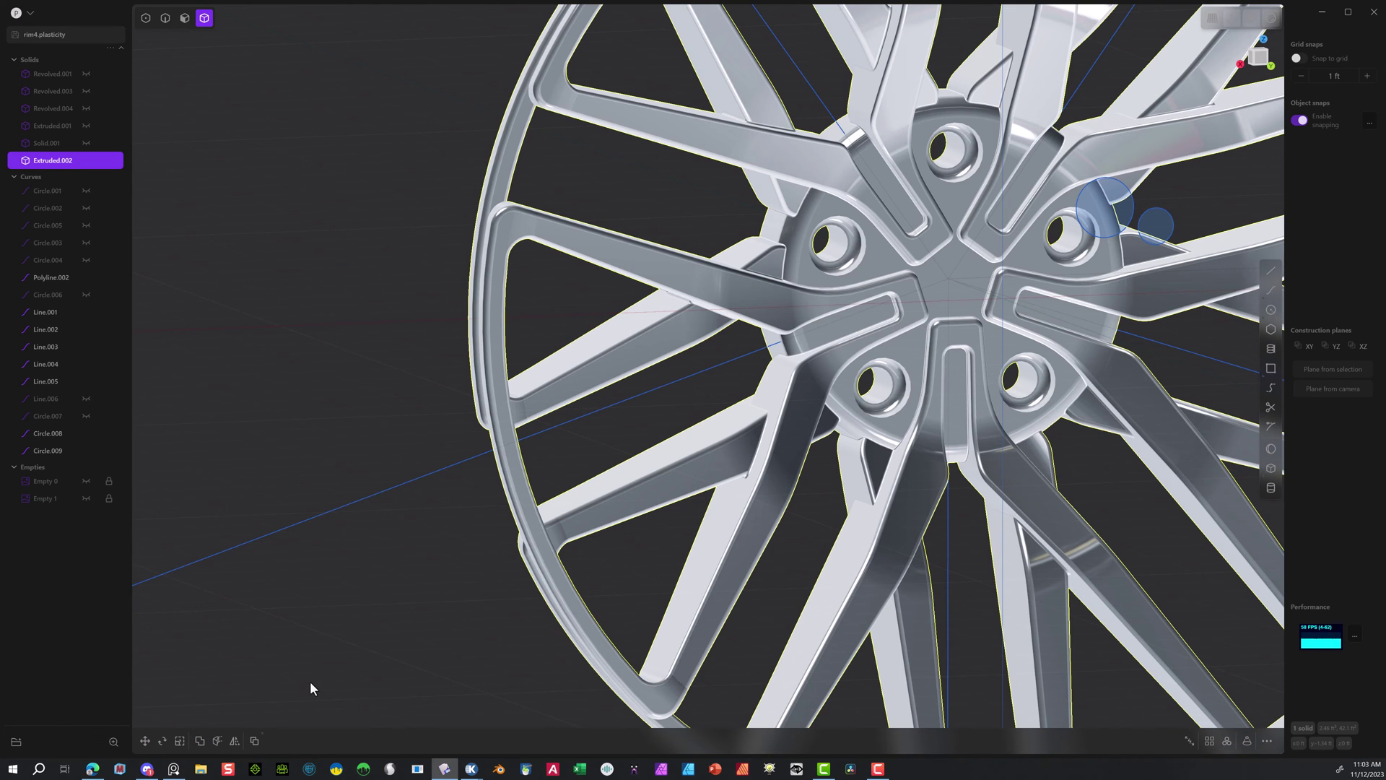
left_click(389, 232)
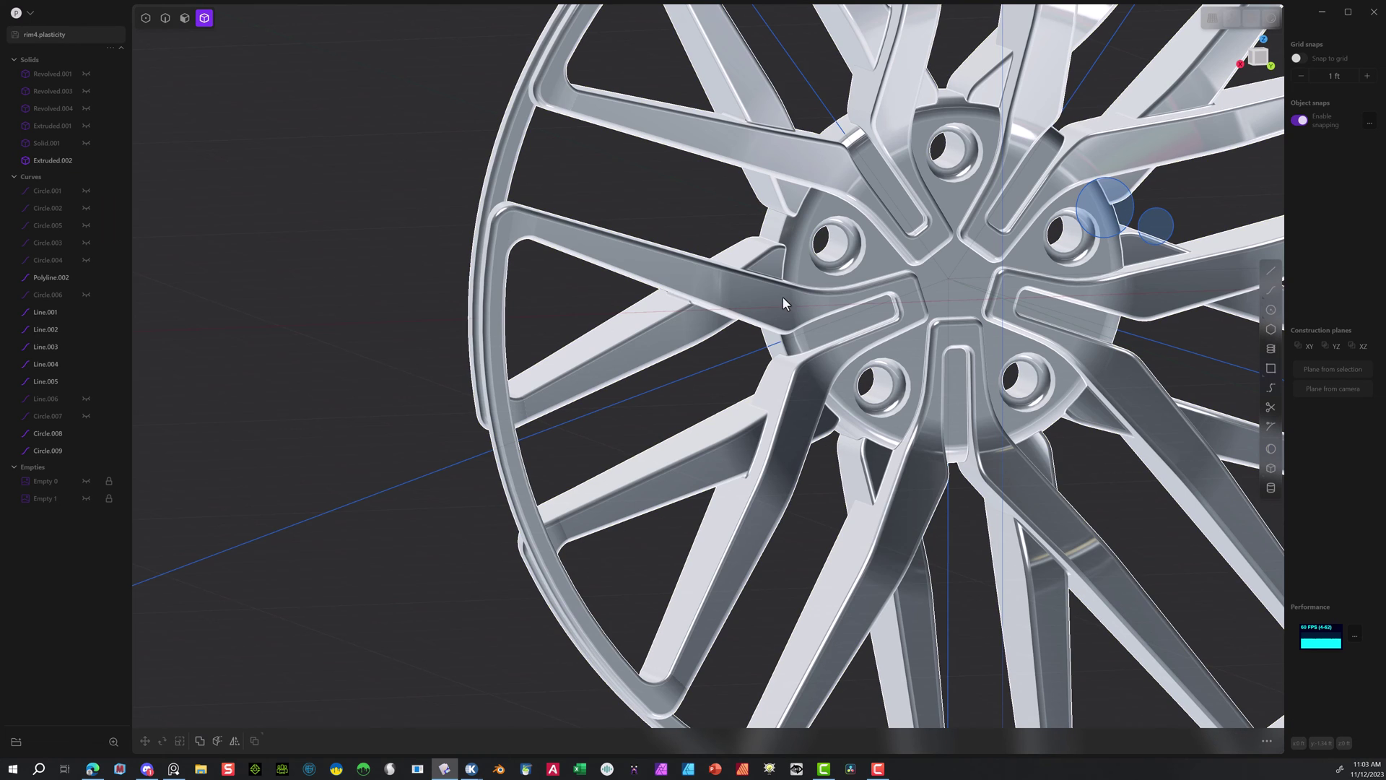
Fillet the inner edges of the five bolt holes where they meet the recess floors.
key("2")
middle_click_drag(868, 215, 799, 164)
key("f")
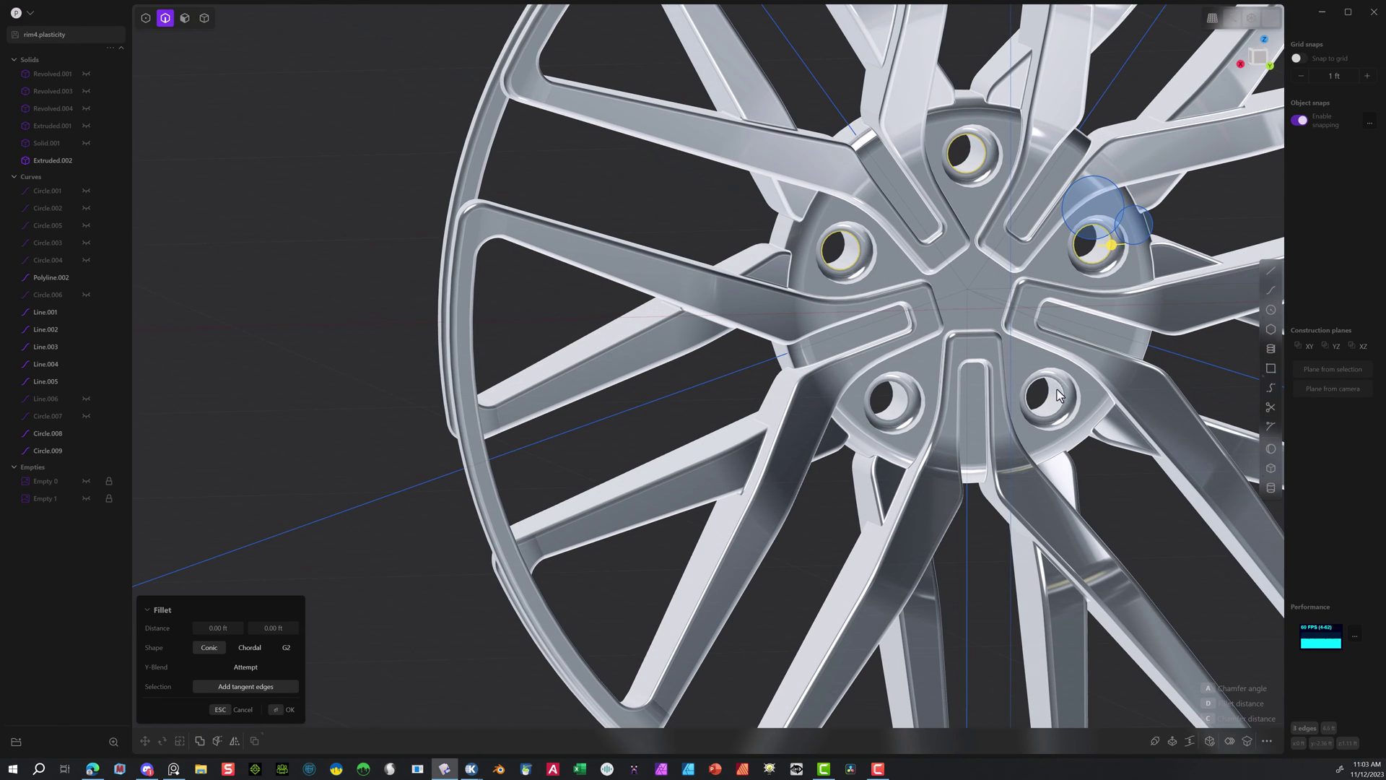
scroll(881, 373, "up", 5)
scroll(881, 374, "down", 5)
middle_click_drag(837, 371, 919, 269)
left_click_drag(919, 269, 934, 265)
left_click(285, 709)
scroll(912, 397, "down", 5)
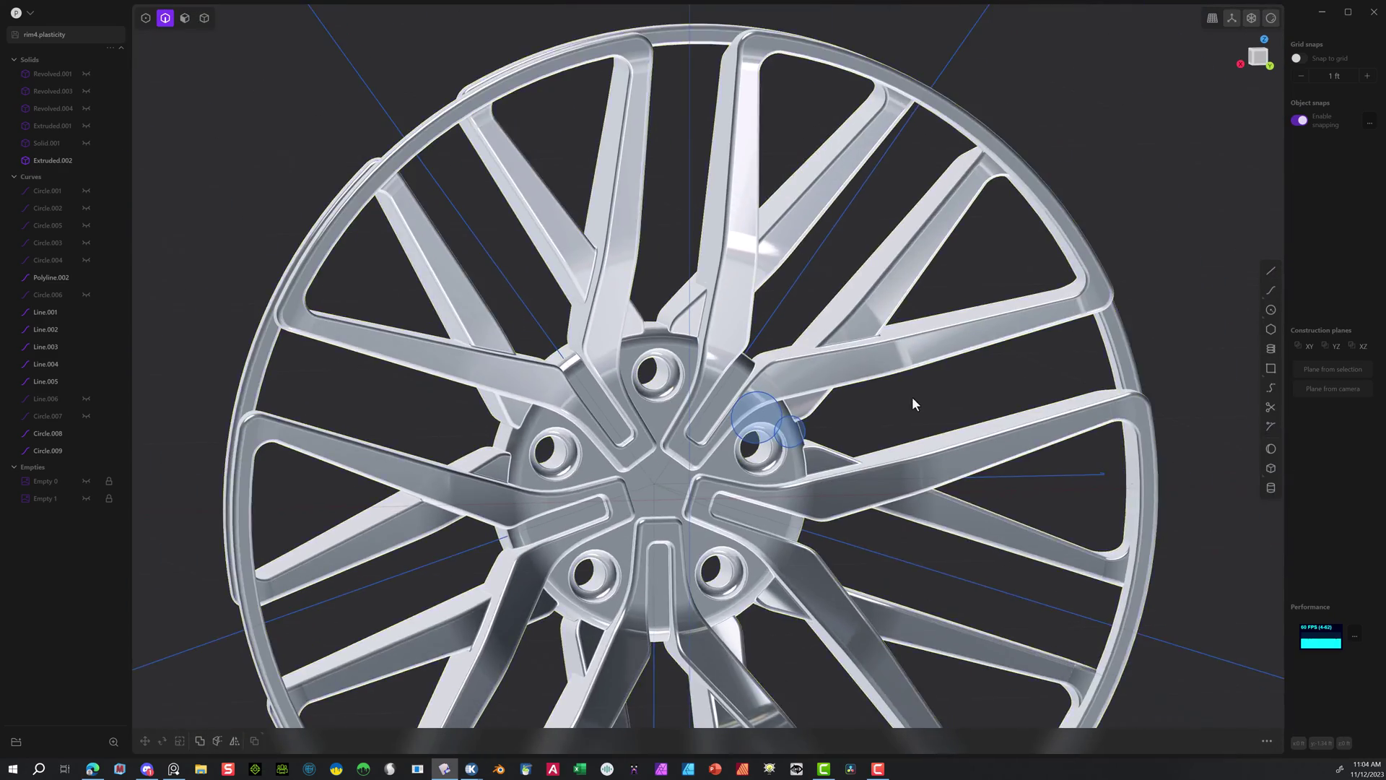
Unhide the revolved rim barrel and view the assembled wheel from behind.
scroll(596, 409, "up", 4)
scroll(596, 410, "down", 4)
left_click(86, 73)
middle_click_drag(346, 145, 554, 219)
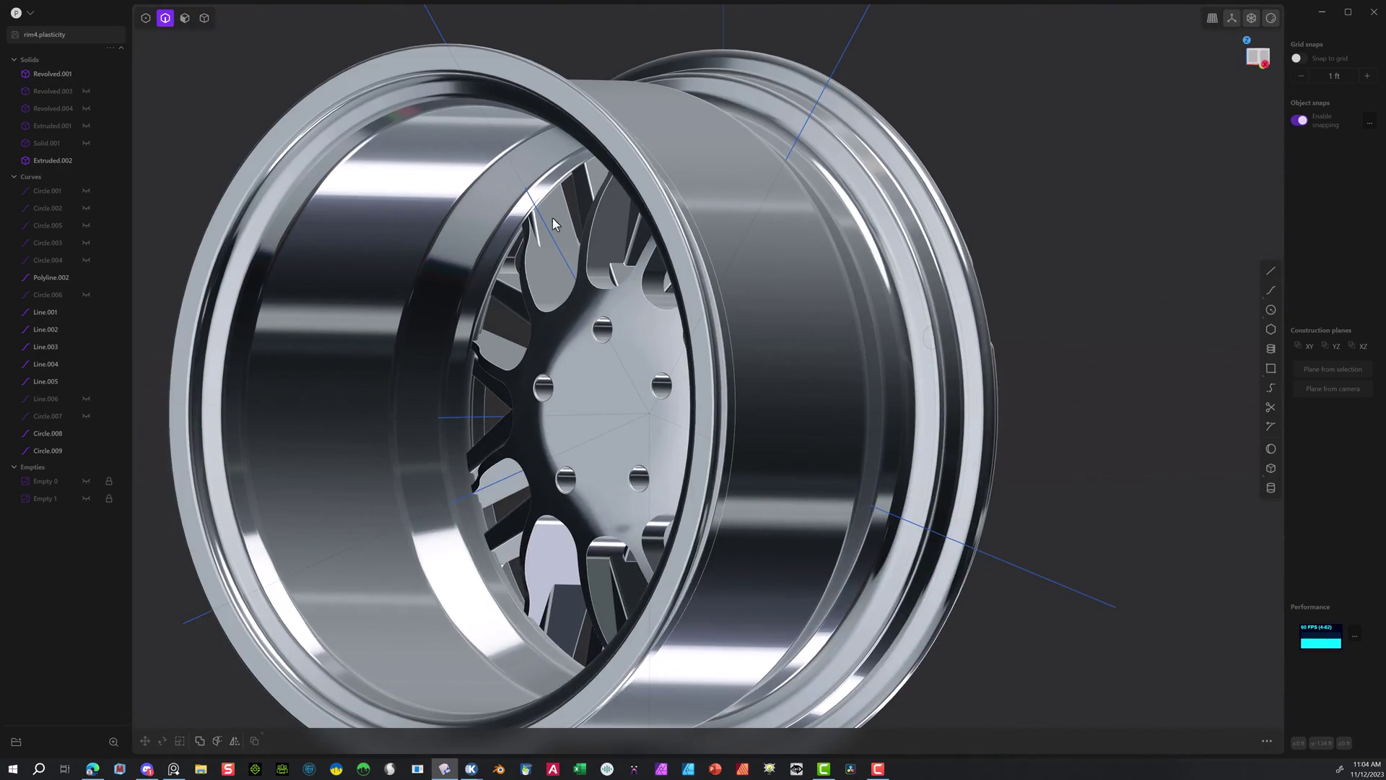
Hide the rim barrel and unhide the Revolved.003 disc beside the spoke solid.
key("4")
left_click(304, 315)
key("h")
middle_click_drag(628, 361, 274, 238)
left_click(86, 91)
middle_click_drag(166, 83, 527, 145)
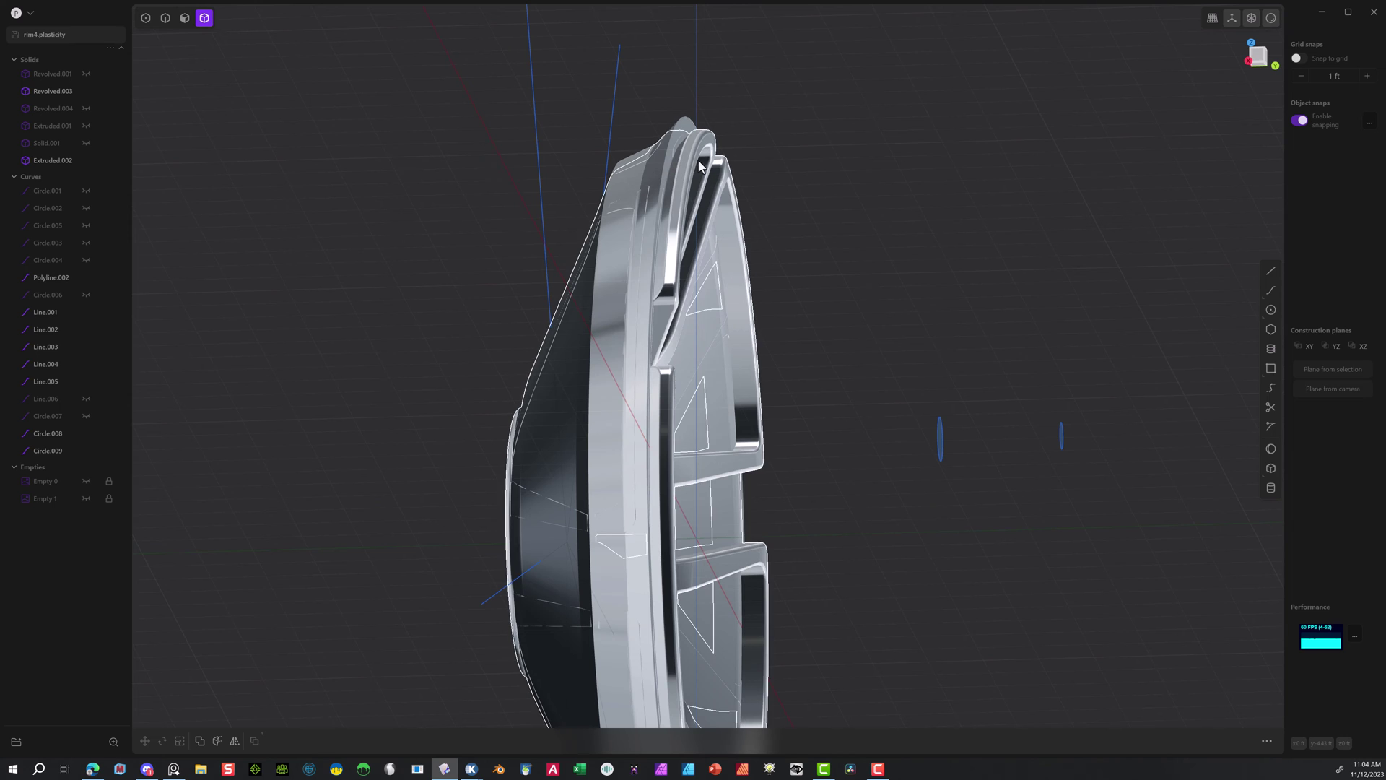
left_click(722, 193)
key("g")
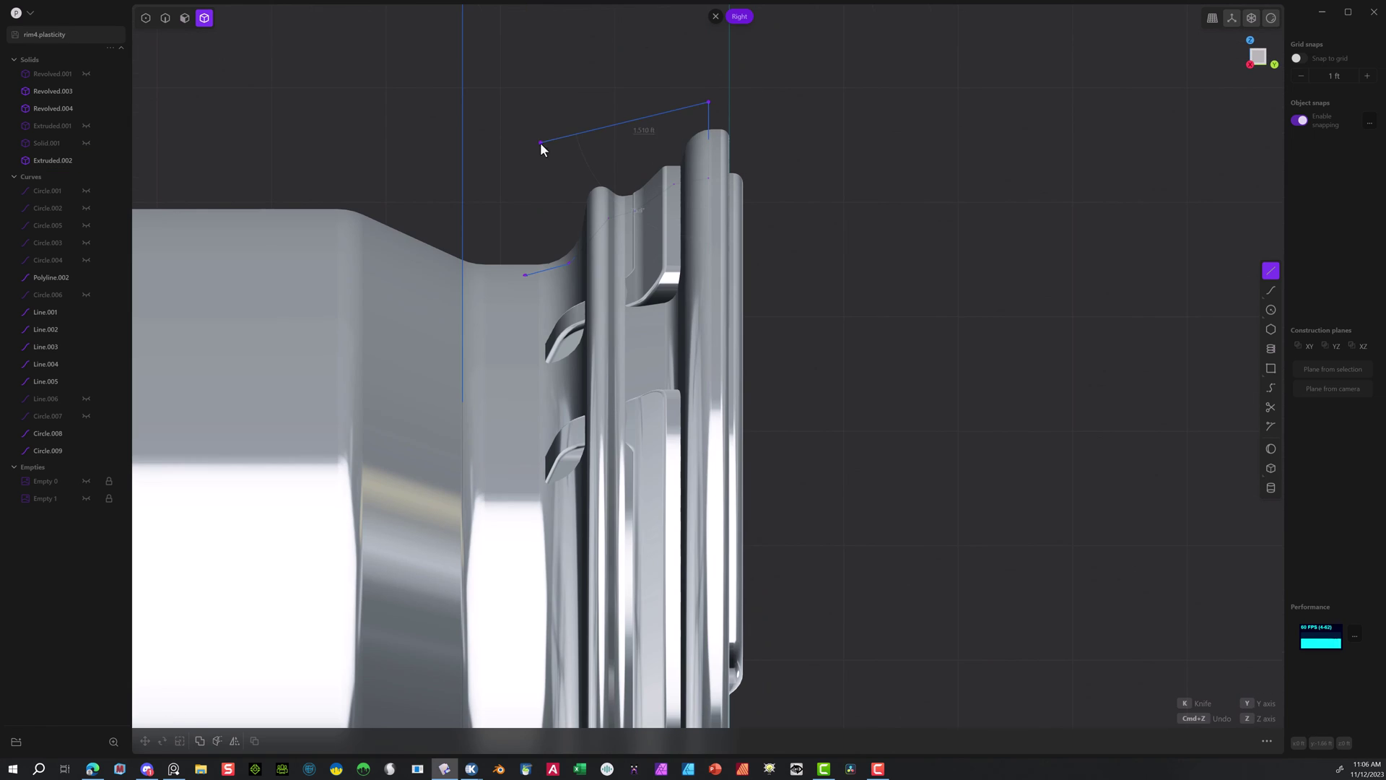
Close the polyline cutter profile around the stepped outer edge of the rim in the right view.
left_click(540, 142)
left_click(502, 182)
left_click(524, 274)
key("1")
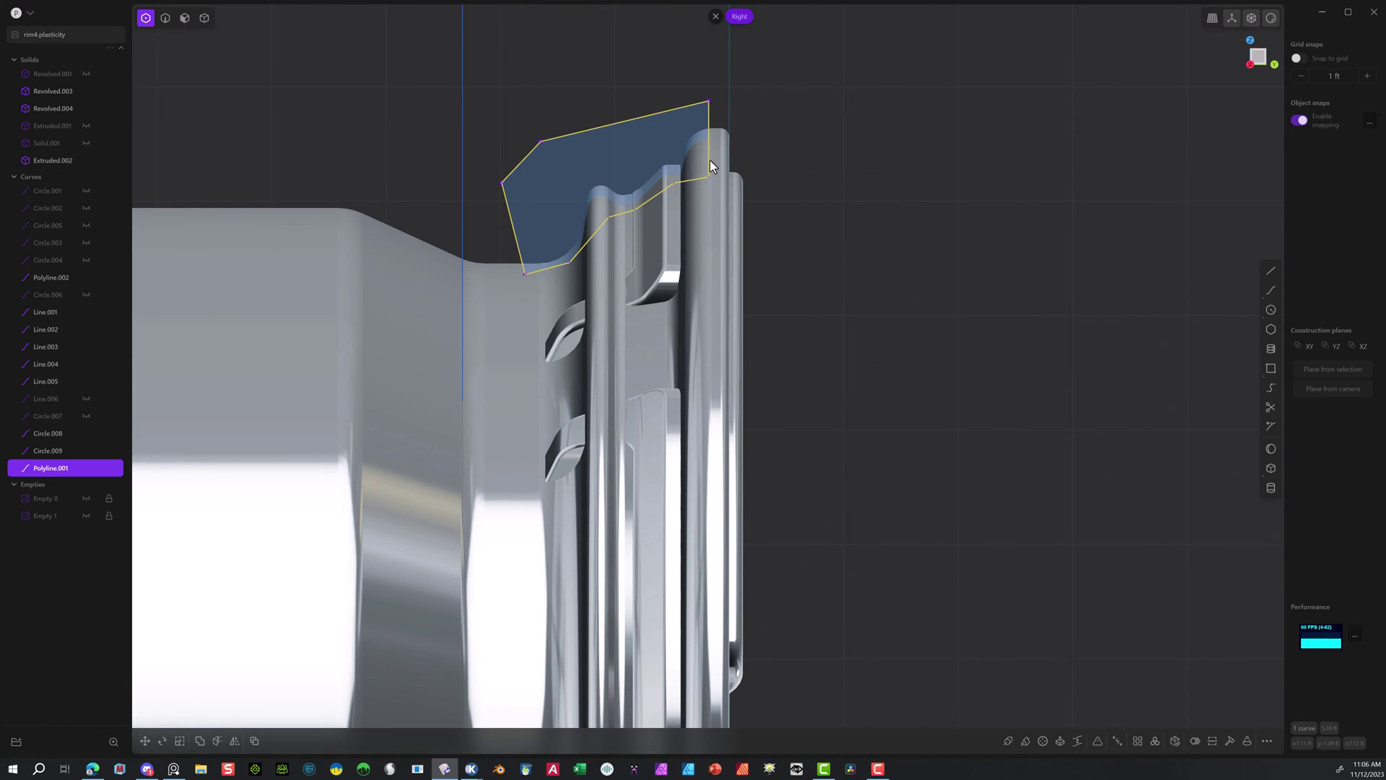
Revolve the closed cutter profile around the wheel's centre axis into a ring.
key("f")
key("Return")
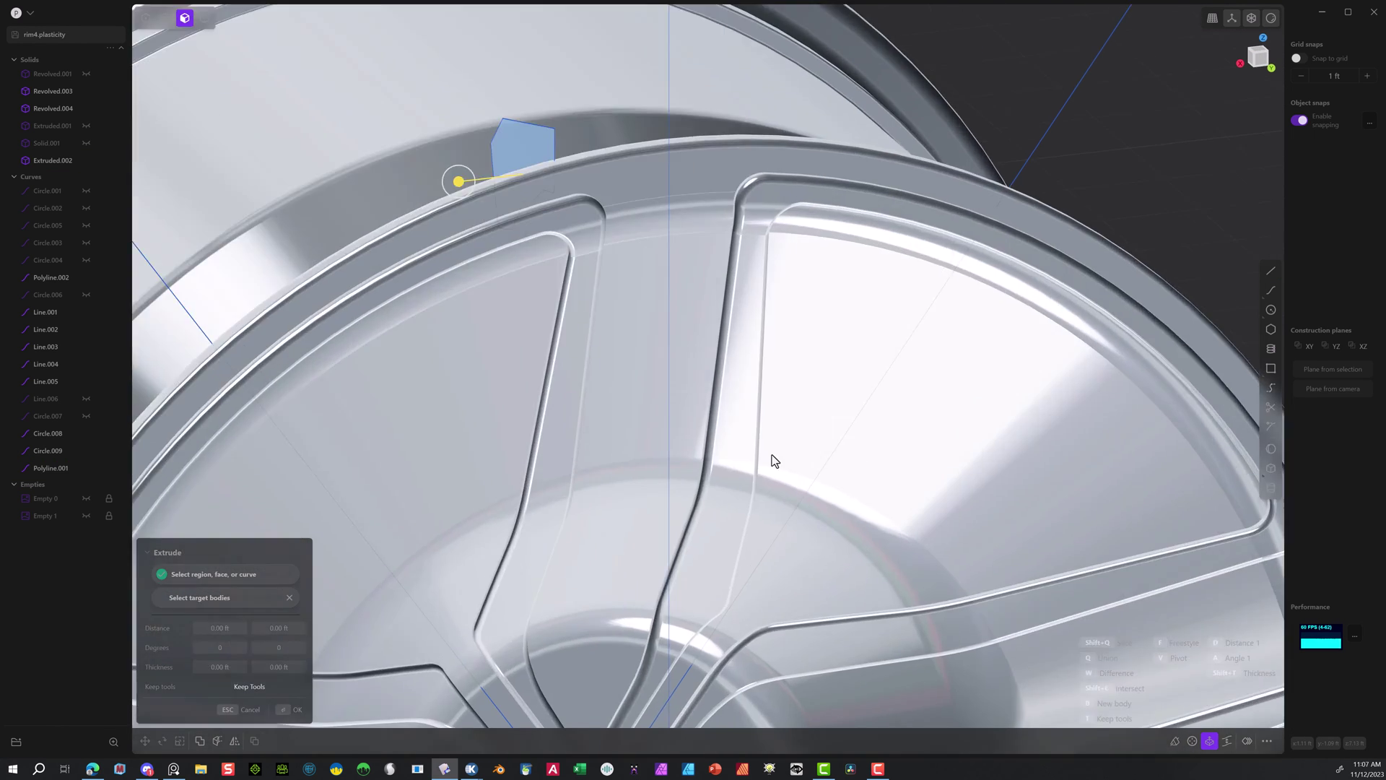
key("alt+r")
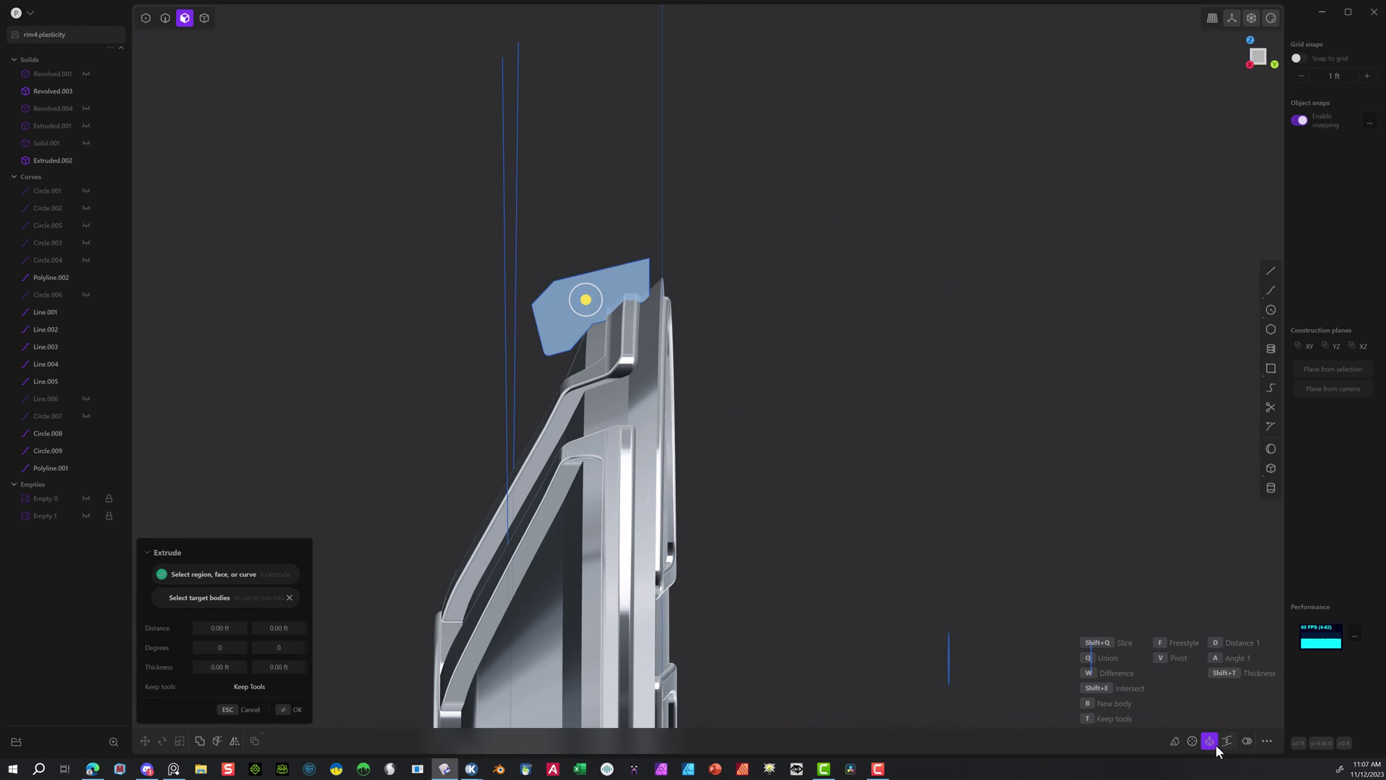
middle_click_drag(1216, 743, 961, 664)
key("Return")
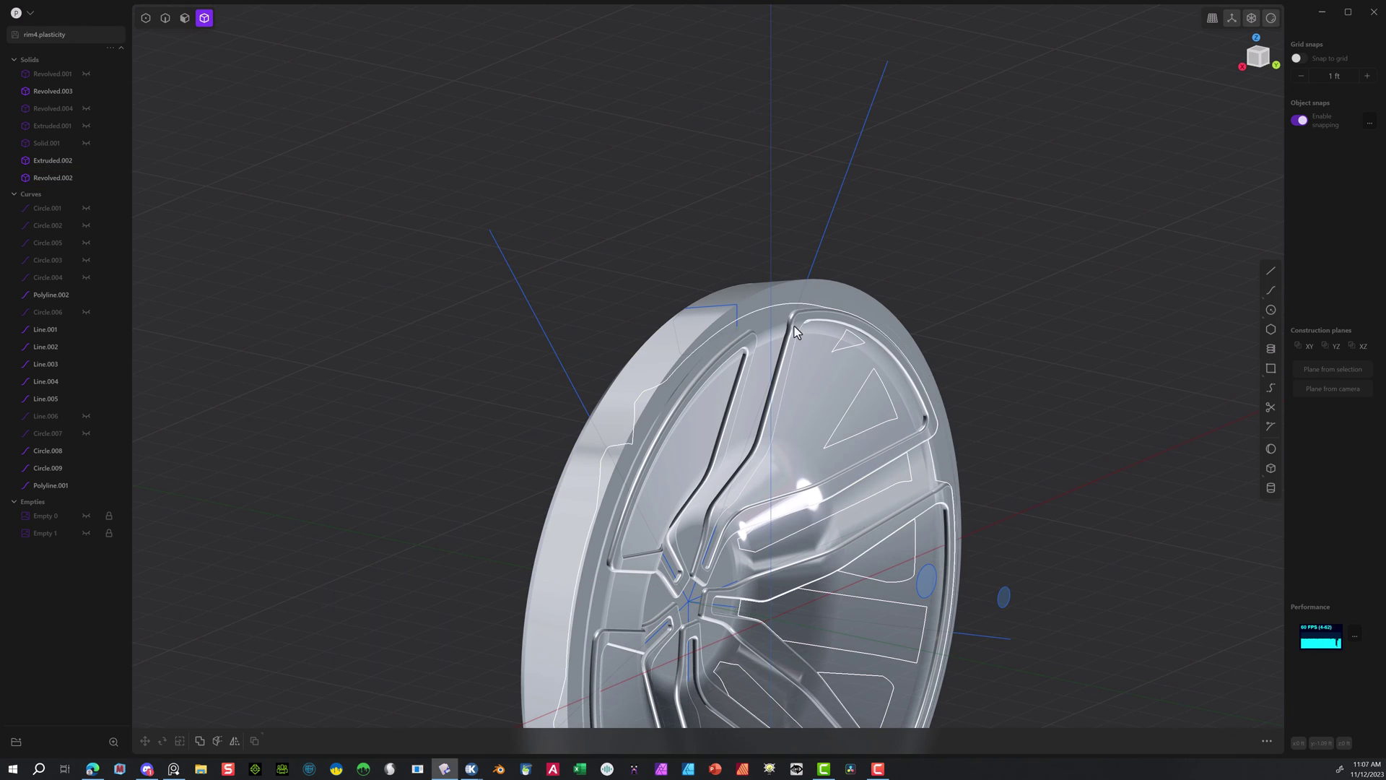
Subtract the revolved ring from the spoke solid to trim the outer spoke ends.
key("shift+minus")
middle_click_drag(560, 217, 310, 714)
left_click(311, 708)
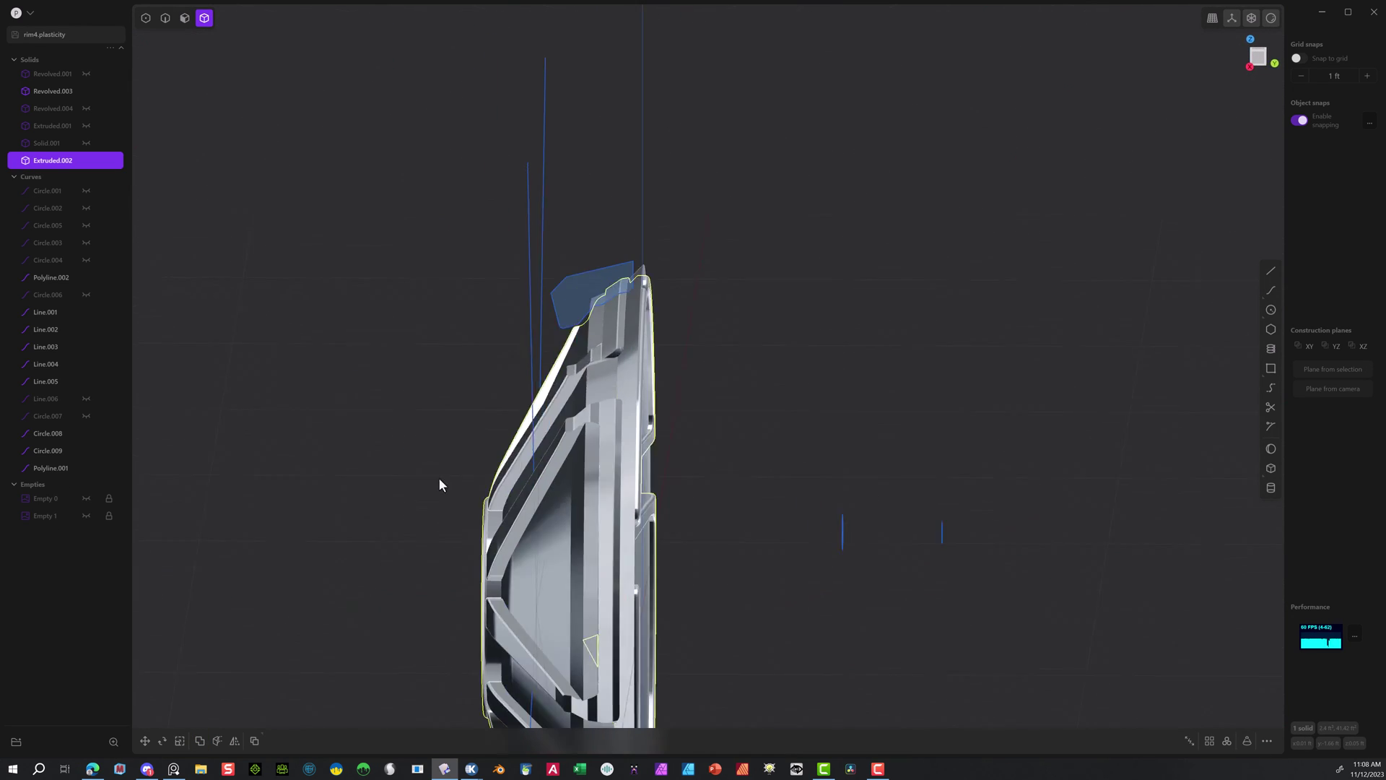
Delete the leftover cutter profile, line and circle curves, and hide the Revolved.003 disc.
middle_click_drag(439, 478, 1025, 216)
left_click(165, 18)
left_click(1036, 151)
key("Delete")
left_click(724, 616)
key("Delete")
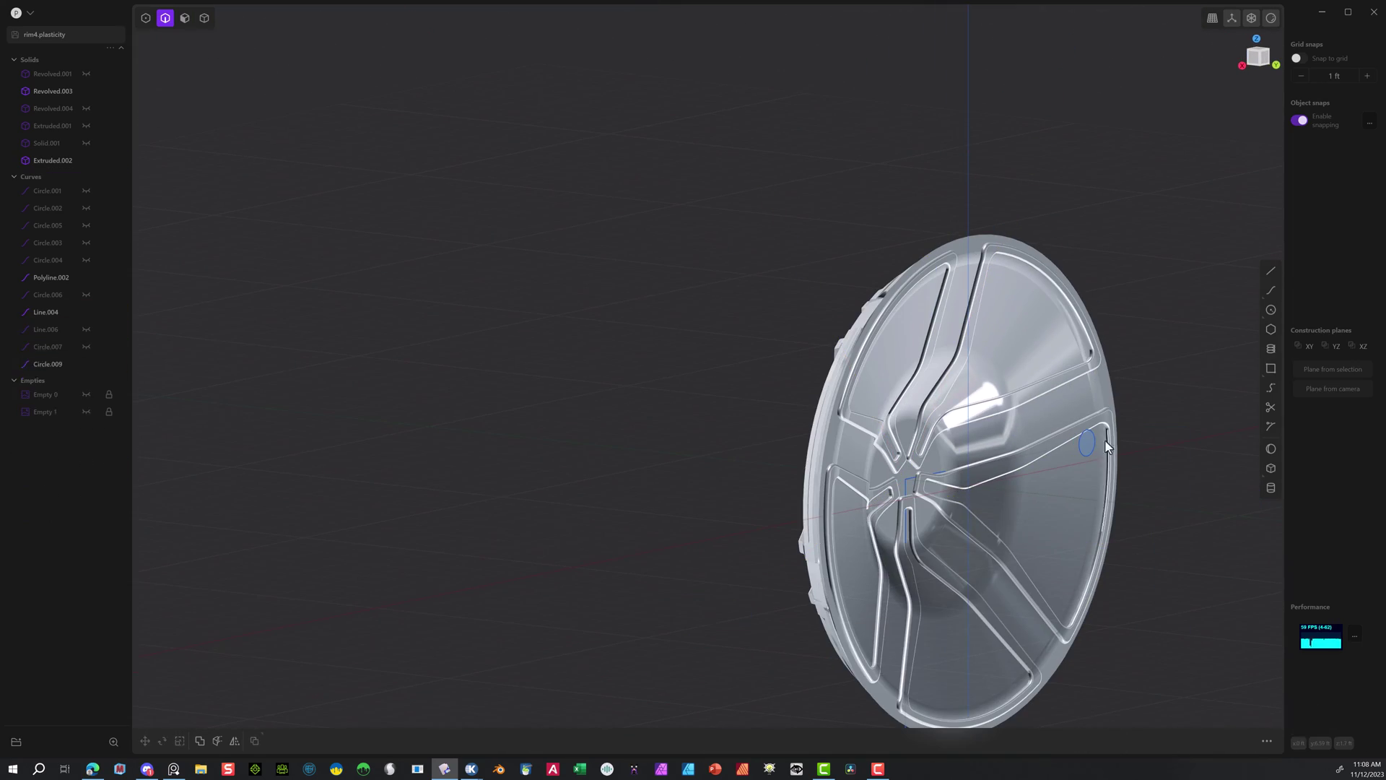
key("4")
scroll(950, 340, "up", 3)
middle_click_drag(950, 341, 941, 268)
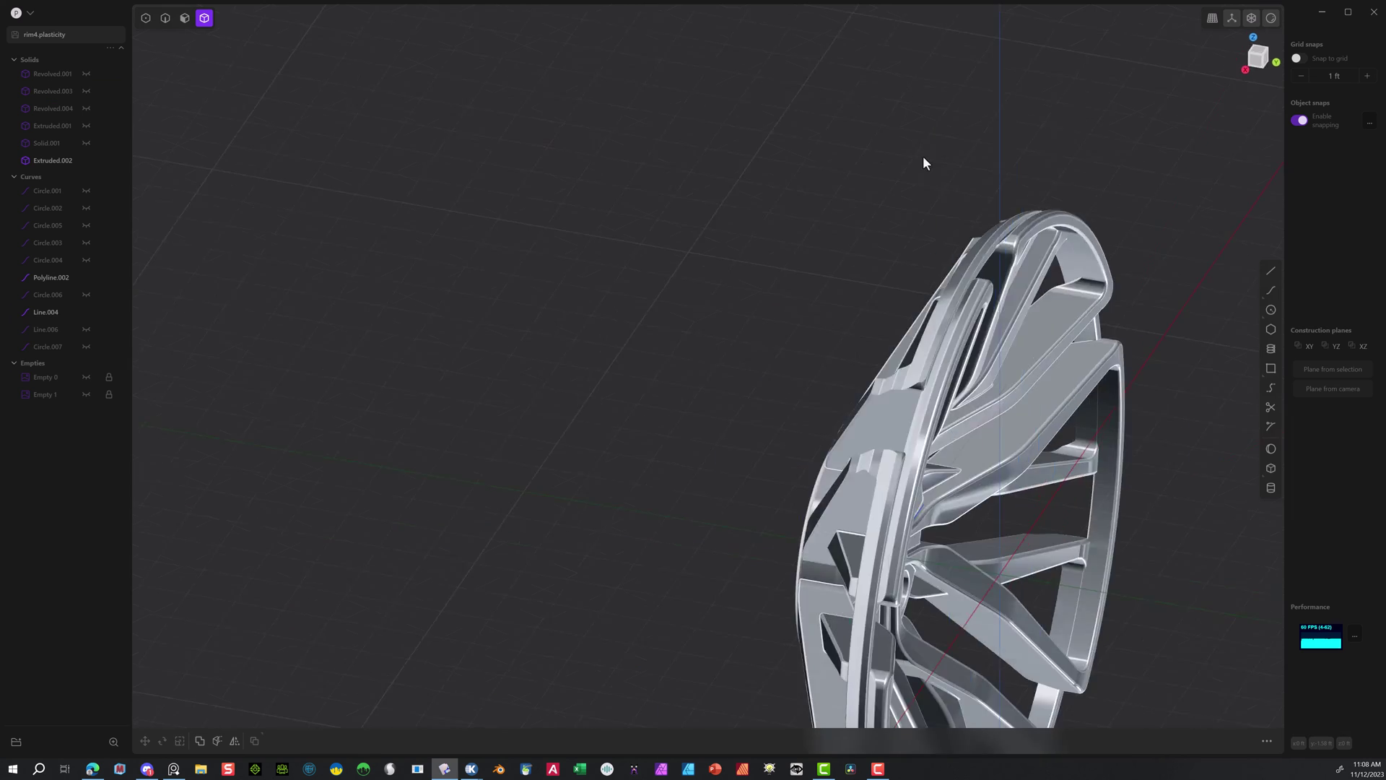
Duplicate the barrel's outer profile edges, from the inner ridge to the front lip, as a separate curve in the right view.
key("KP_3")
left_click(583, 185)
key("f")
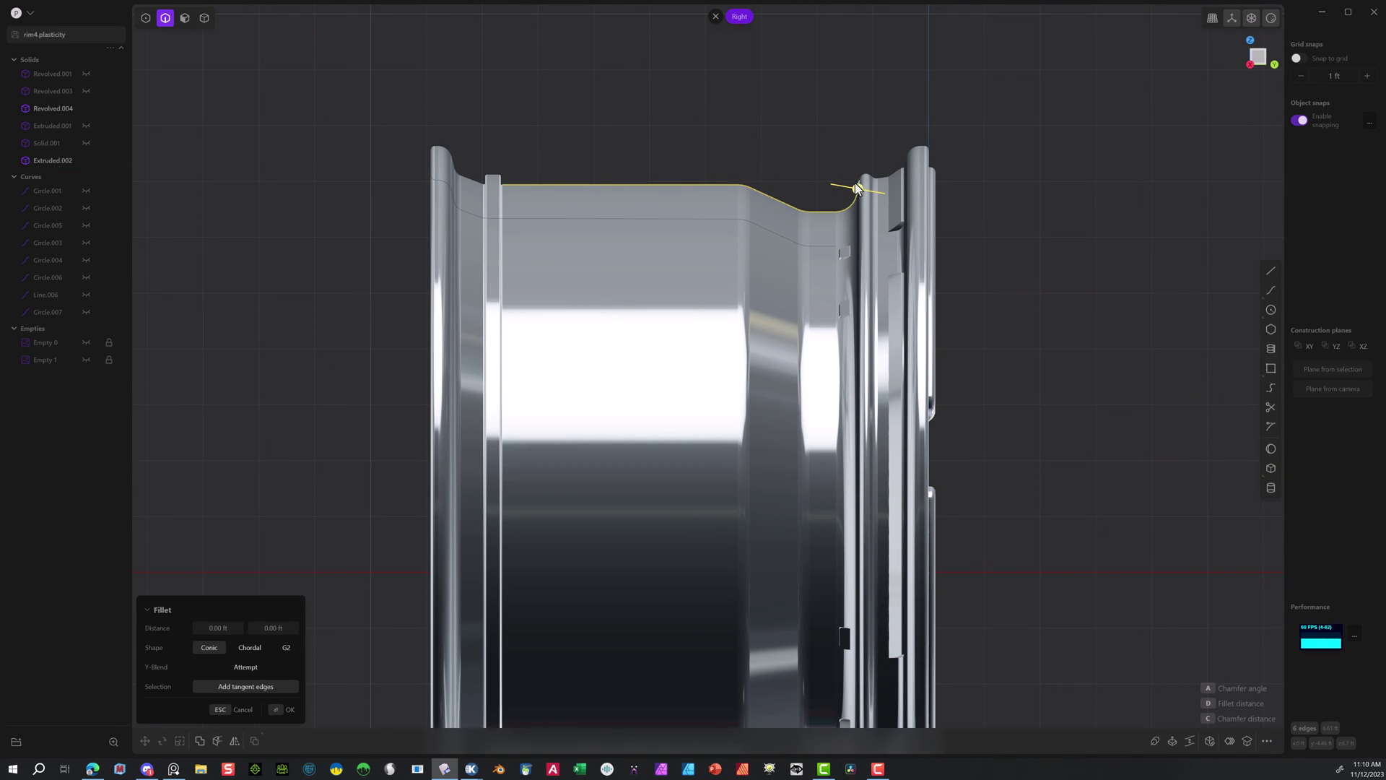
scroll(873, 182, "up", 5)
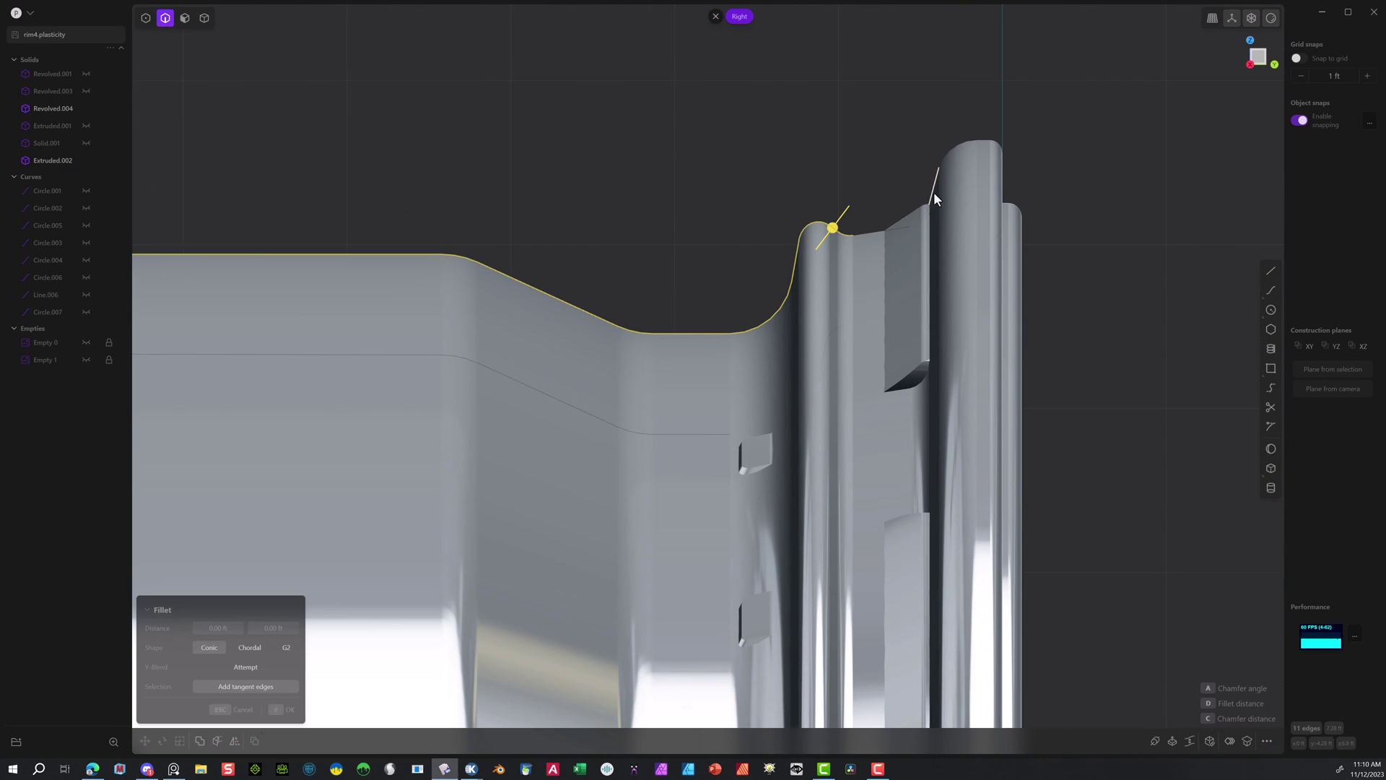
scroll(830, 209, "down", 4)
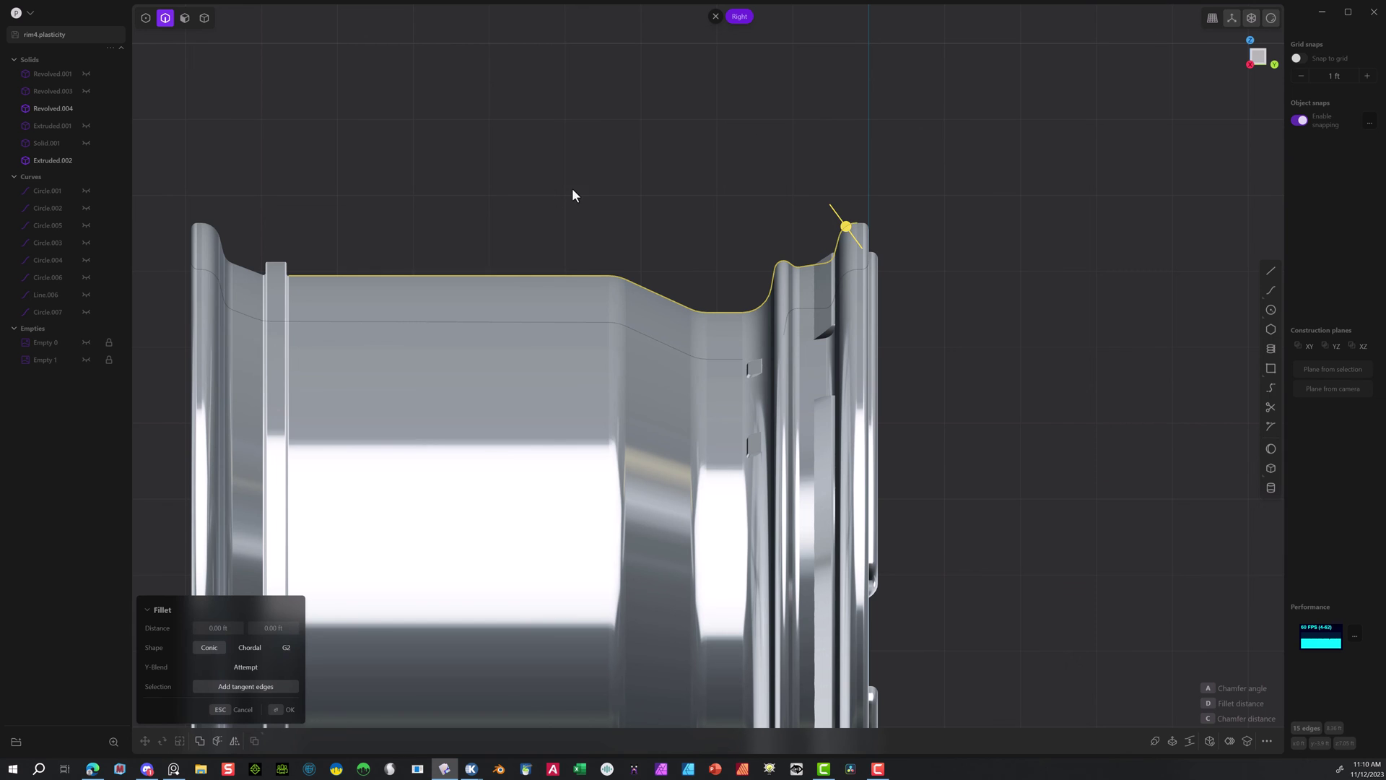
key("Escape")
key("shift+d")
Draw a polyline above the barrel from the front lip to the inner ridge, closing a region with the duplicated profile curve.
left_click(1271, 270)
scroll(858, 215, "up", 5)
left_click(842, 250)
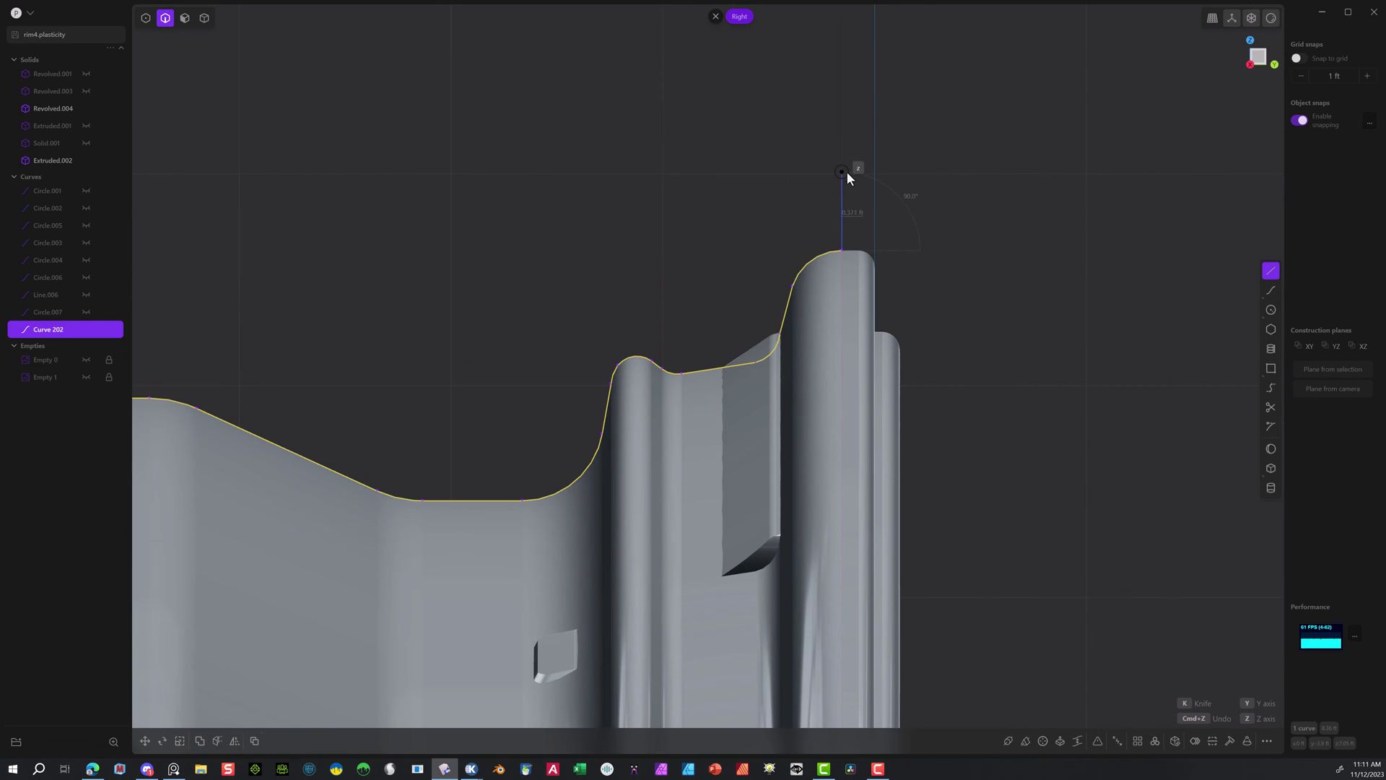
left_click(846, 172)
scroll(846, 173, "down", 4)
middle_click_drag(176, 173, 575, 132, "shift")
left_click(385, 128)
scroll(343, 255, "up", 7)
left_click(328, 280)
right_click(328, 280)
scroll(462, 177, "down", 7)
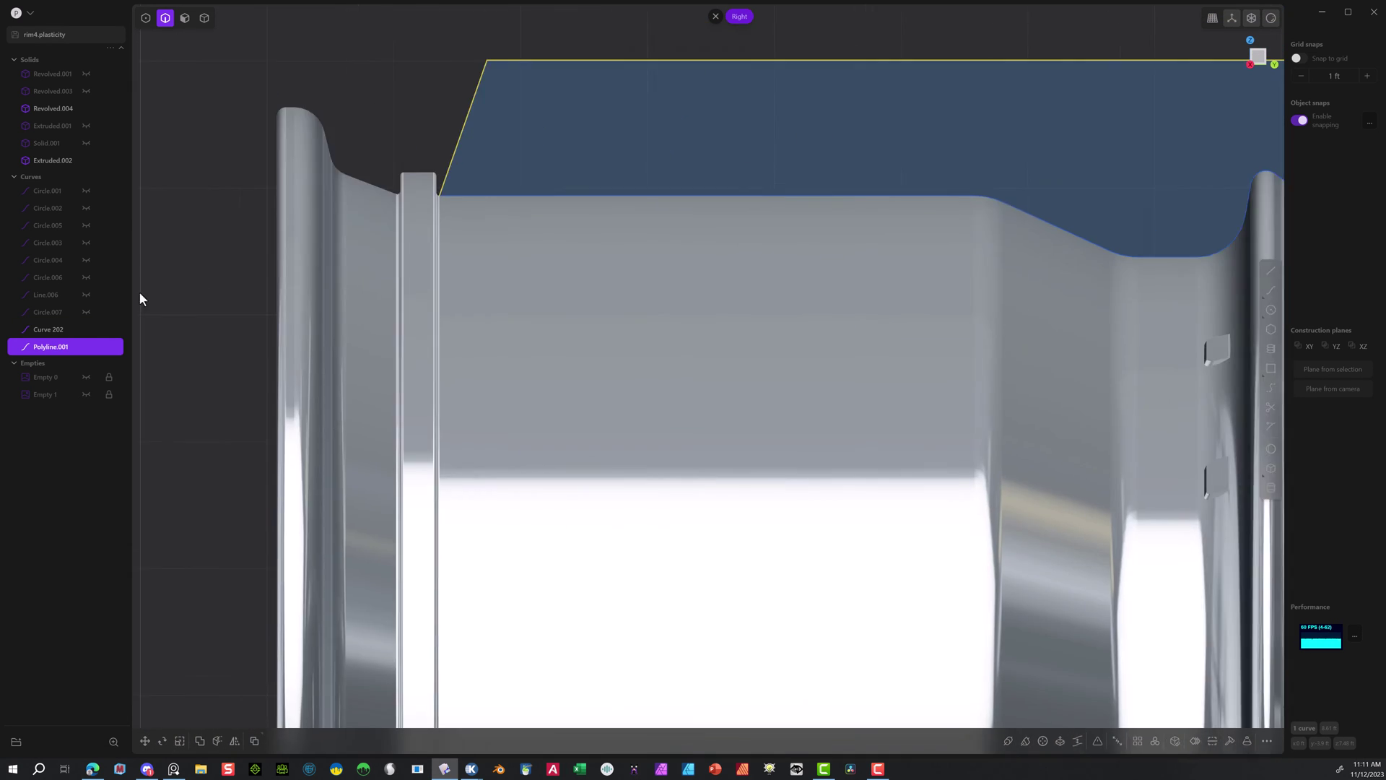
Revolve the closed region above the barrel 360 degrees around the wheel's Y axis.
scroll(765, 275, "down", 4)
key("3")
left_click(787, 145)
scroll(1120, 607, "down", 3)
left_click(1192, 737)
scroll(1126, 618, "down", 2)
middle_click_drag(1105, 182, 769, 34, "shift")
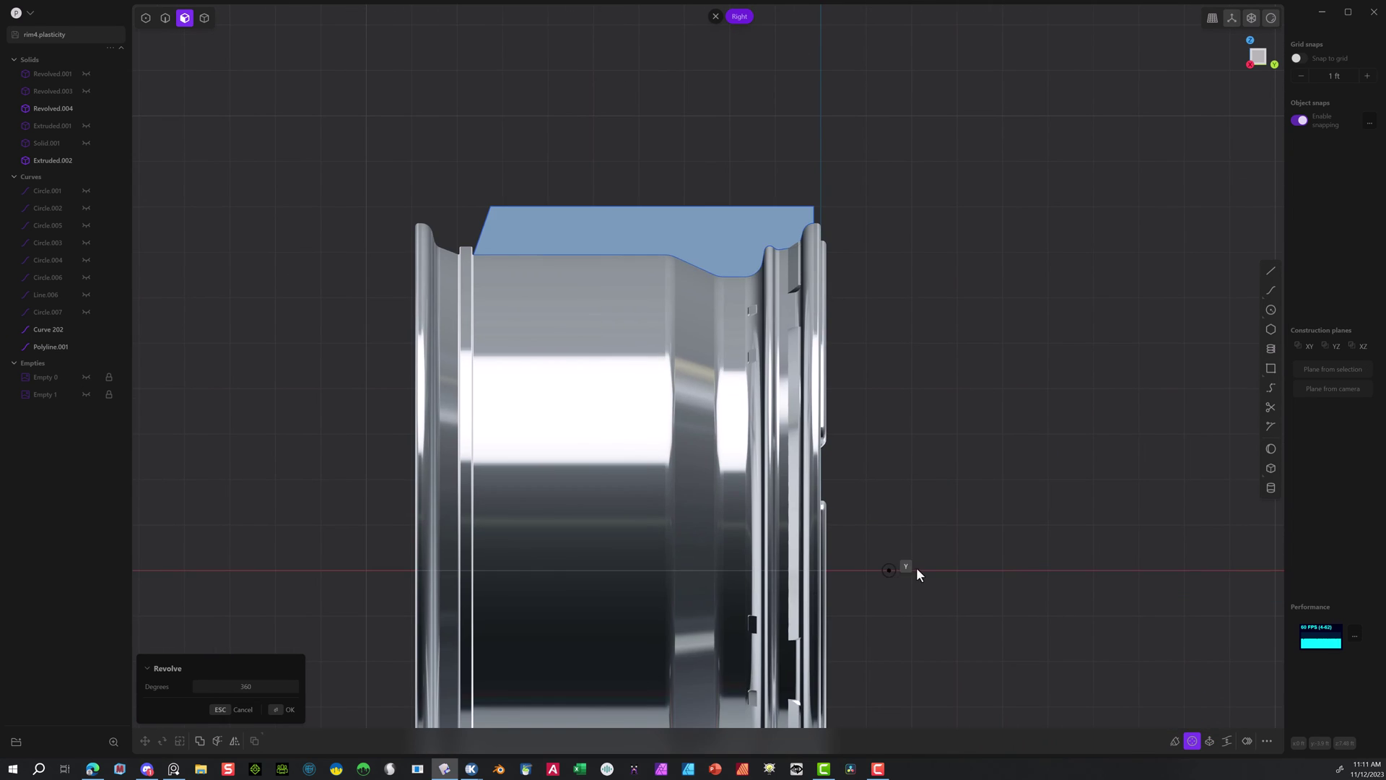
left_click(916, 571)
left_click(283, 710)
Subtract the revolved ring from the spoke solid and compare the trimmed spoke ends with the barrel.
key("4")
left_click(448, 318)
left_click(867, 216, "shift")
key("q")
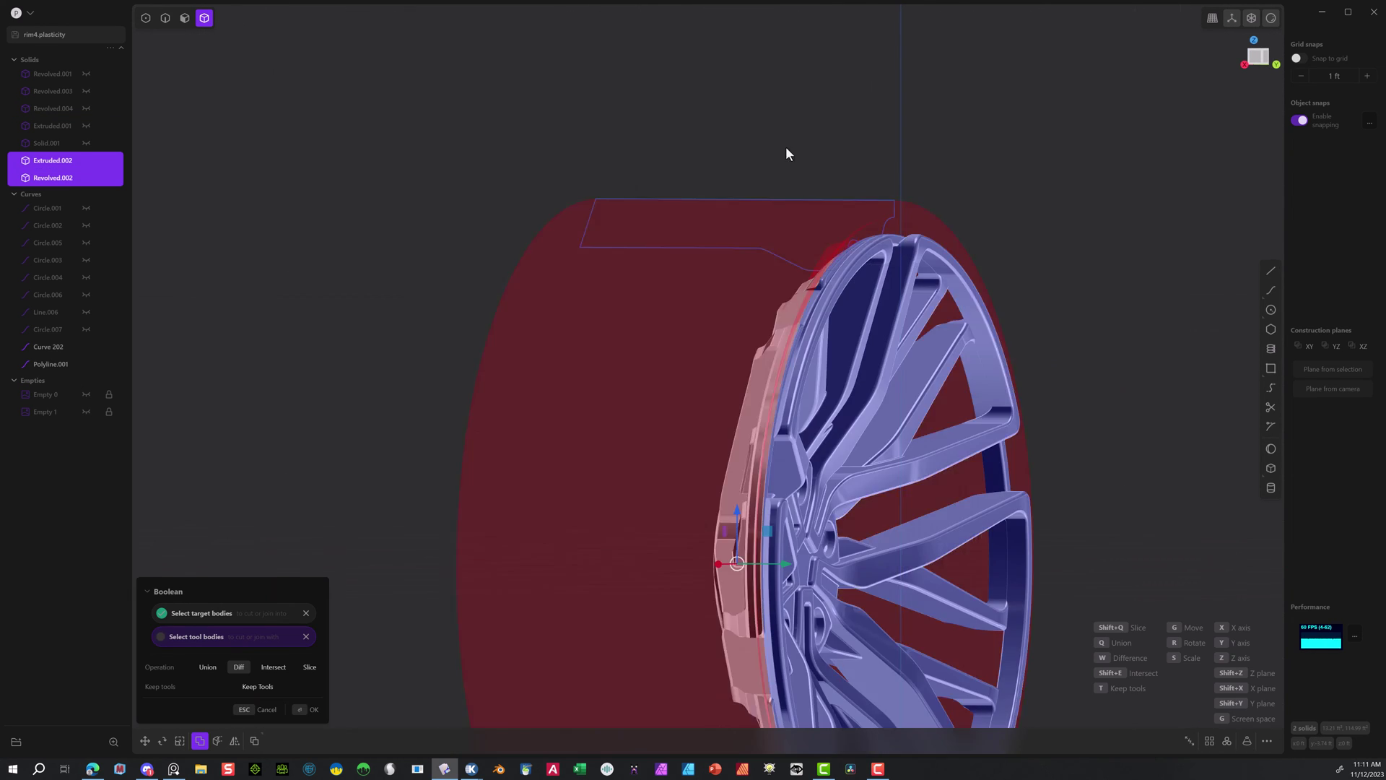
middle_click_drag(785, 147, 729, 266)
right_click(904, 156)
left_click(86, 108)
left_click(902, 116)
Undo the spoke trimming and the revolve, back to the closed profile region.
key("ctrl+z")
key("ctrl+z")
key("ctrl+z")
key("ctrl+z")
key("ctrl+z")
key("ctrl+z")
Move all points of the cutter profile down about 0.012 ft along Z in the right view.
key("e")
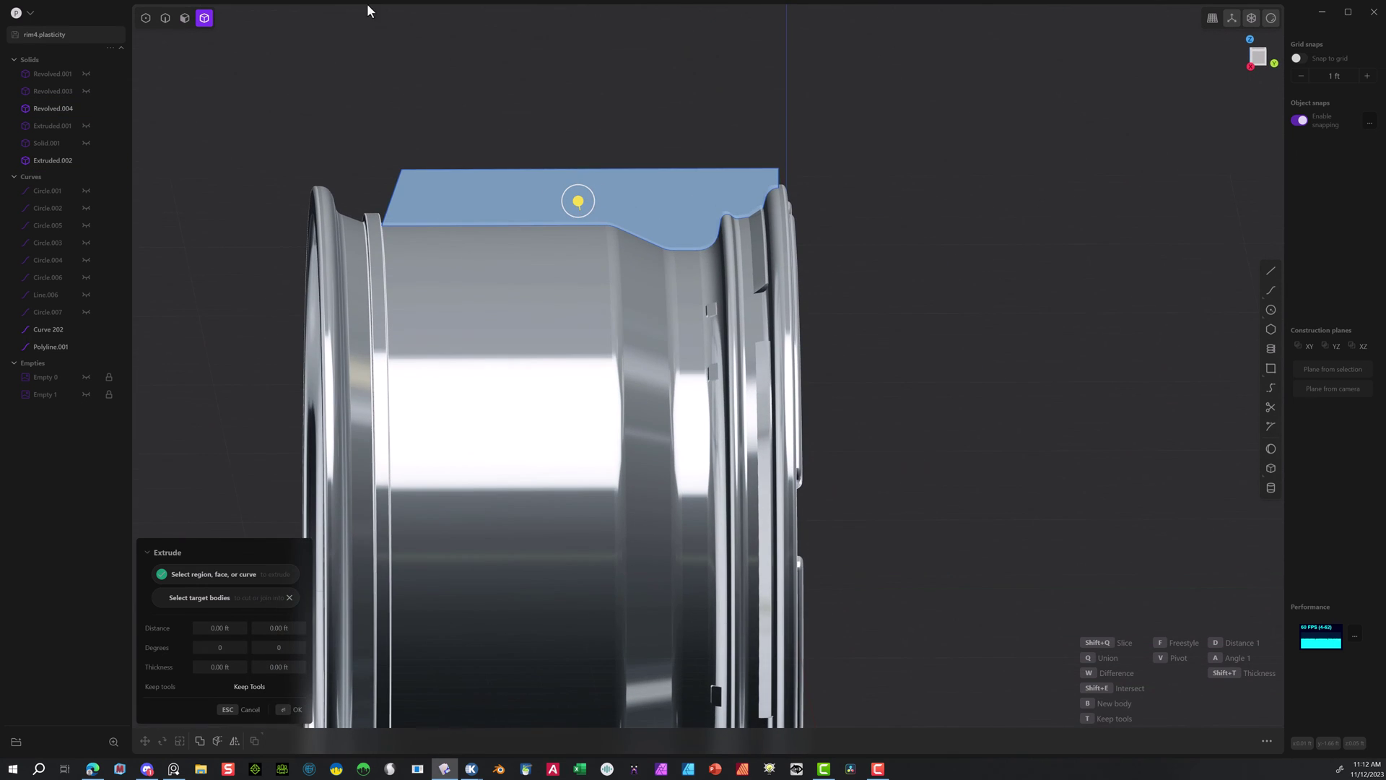
key("Escape")
left_click(1258, 57)
scroll(635, 109, "up", 4)
key("1")
left_click_drag(148, 398, 944, 253)
key("g")
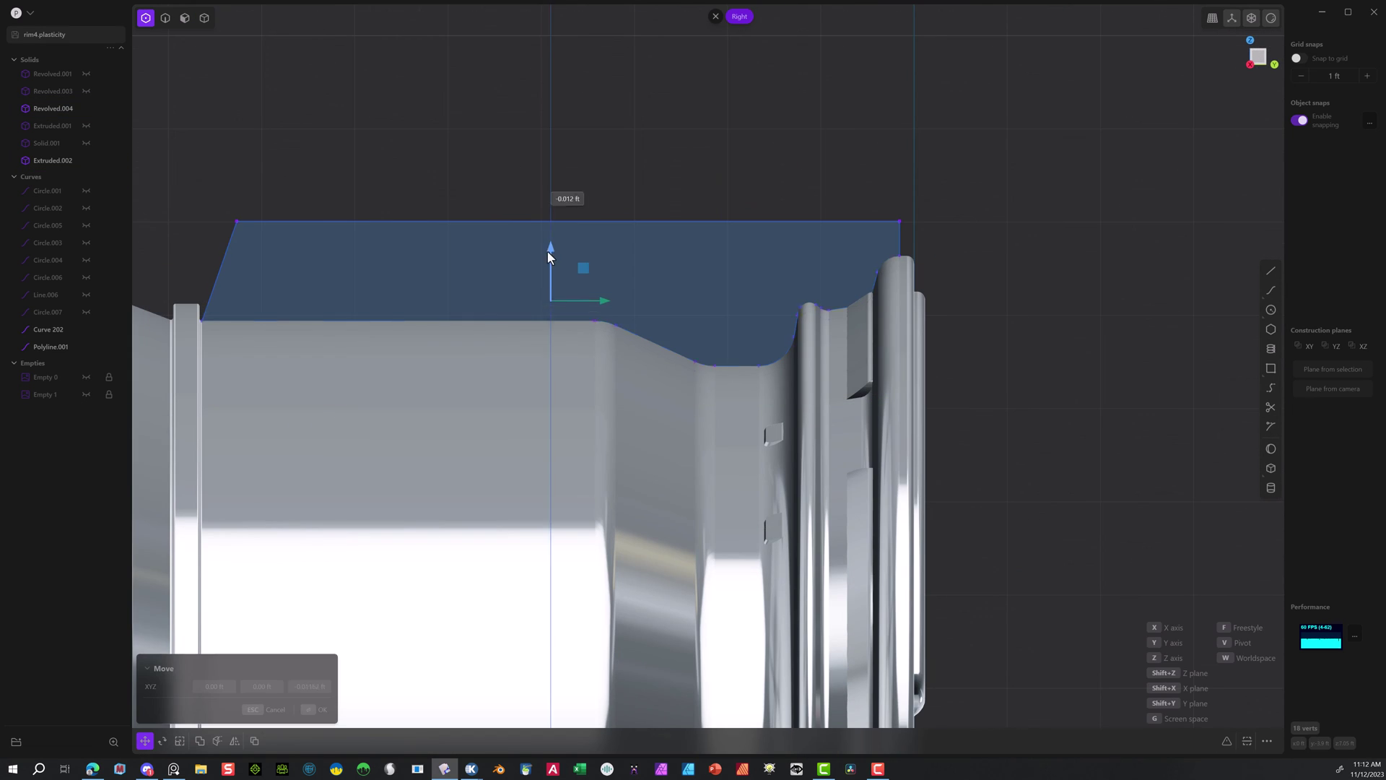
key("Return")
Revolve the lowered profile region 360 degrees around the wheel's centre axis.
key("3")
left_click(427, 266)
scroll(729, 268, "down", 4)
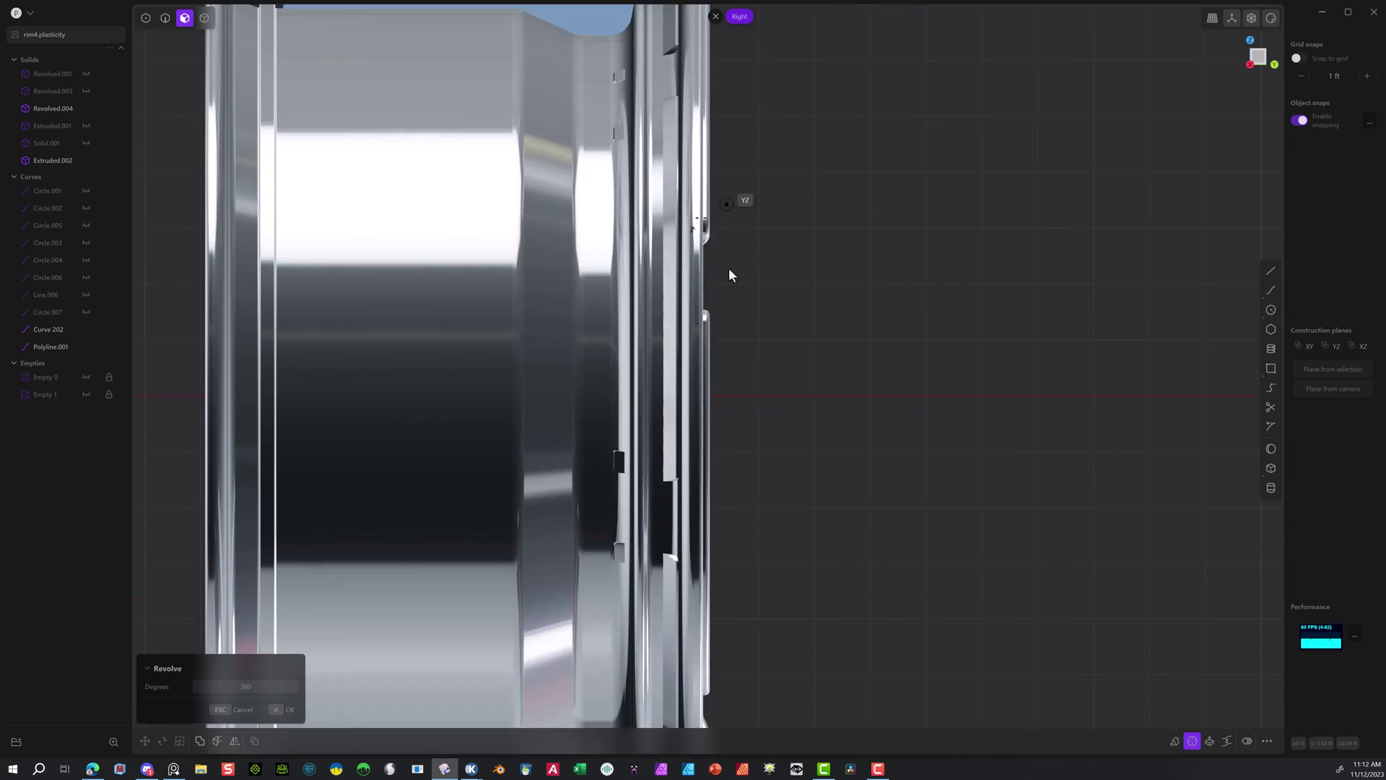
scroll(729, 267, "down", 7)
middle_click_drag(808, 239, 743, 242)
Subtract the lowered revolved ring from the spoke solid to cut away the protruding spoke ends.
key("4")
left_click(771, 278)
left_click(680, 199, "shift")
key("q")
left_click(297, 714)
Delete the duplicated profile curve and the closing polyline.
scroll(639, 251, "up", 4)
middle_click_drag(585, 253, 729, 267)
left_click(894, 292)
middle_click_drag(894, 292, 795, 389)
left_click(664, 87)
key("Delete")
Join the spoke solid and the rim barrel into one body with a Boolean union.
scroll(852, 123, "up", 3)
left_click(693, 245)
left_click(503, 238, "shift")
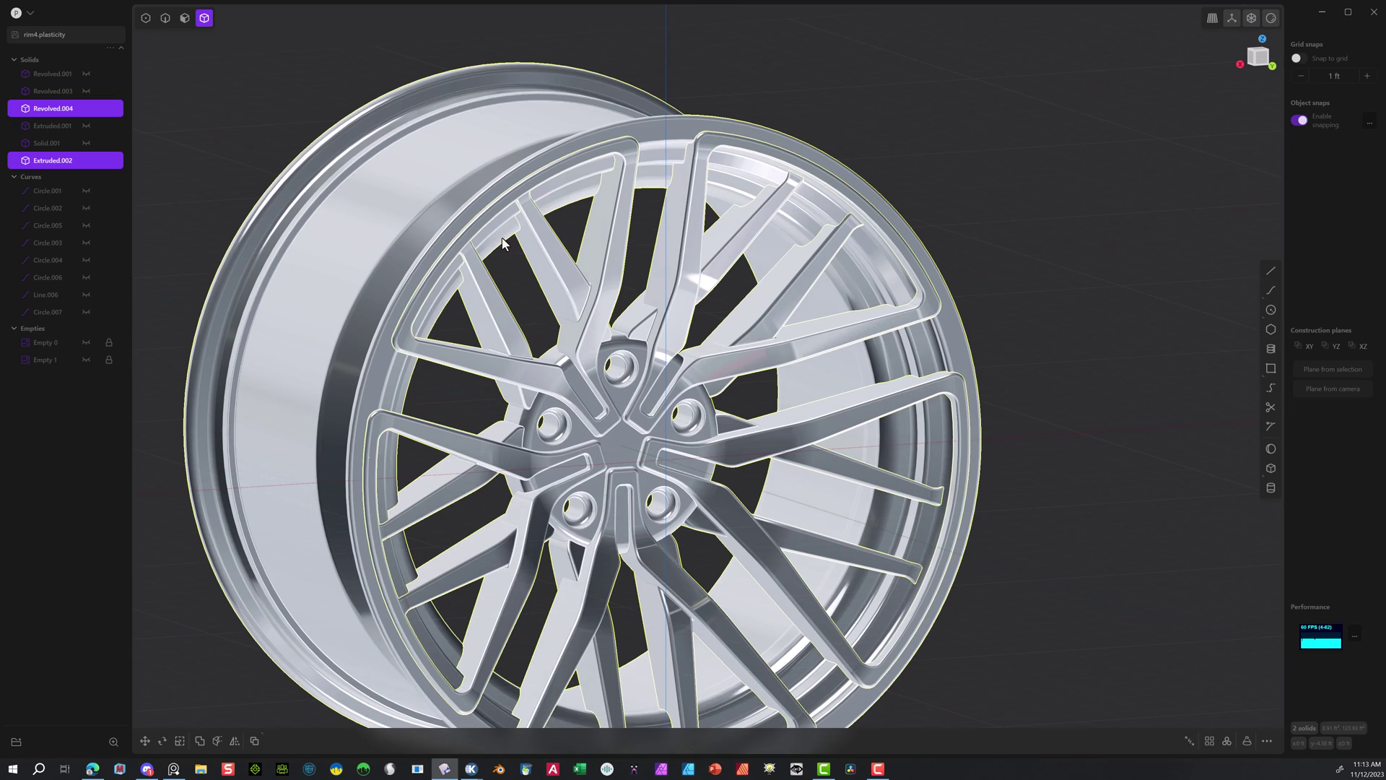
key("q")
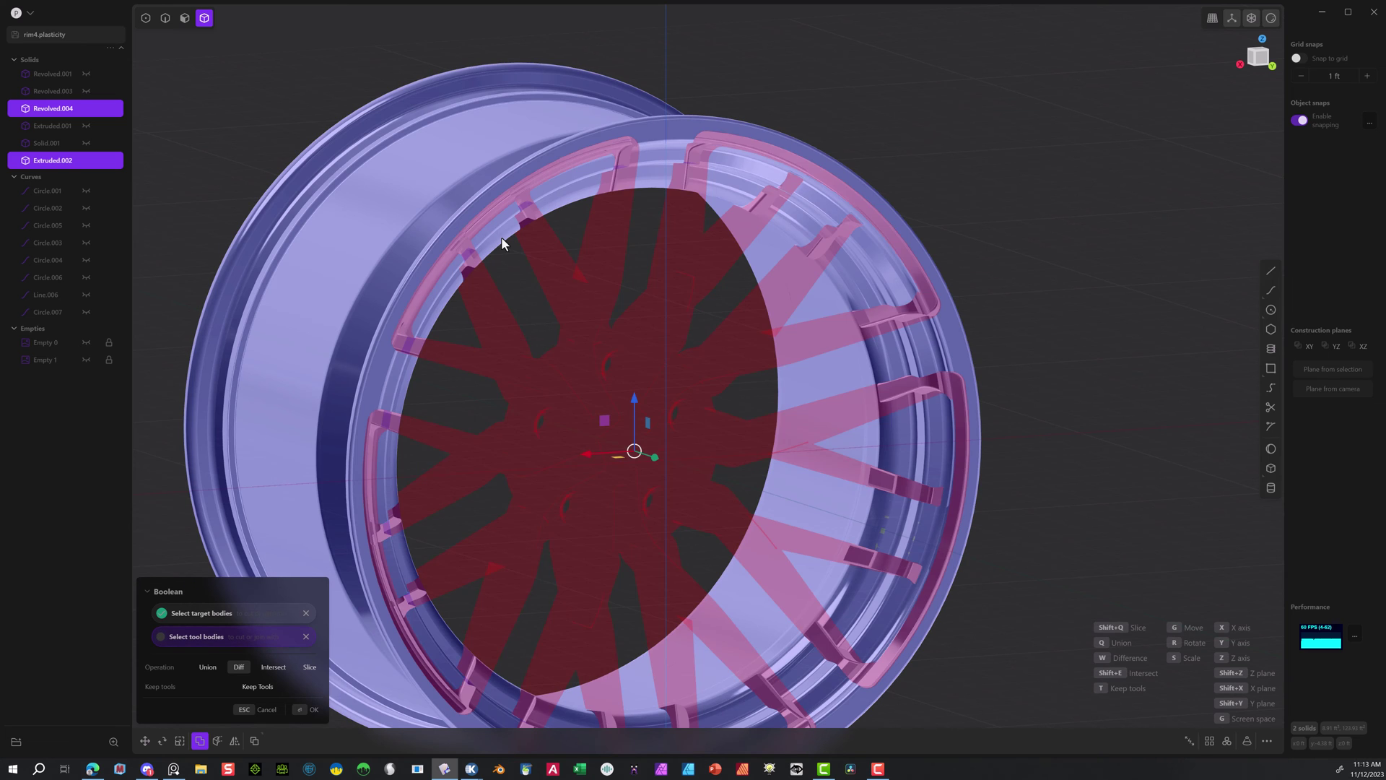
key("q")
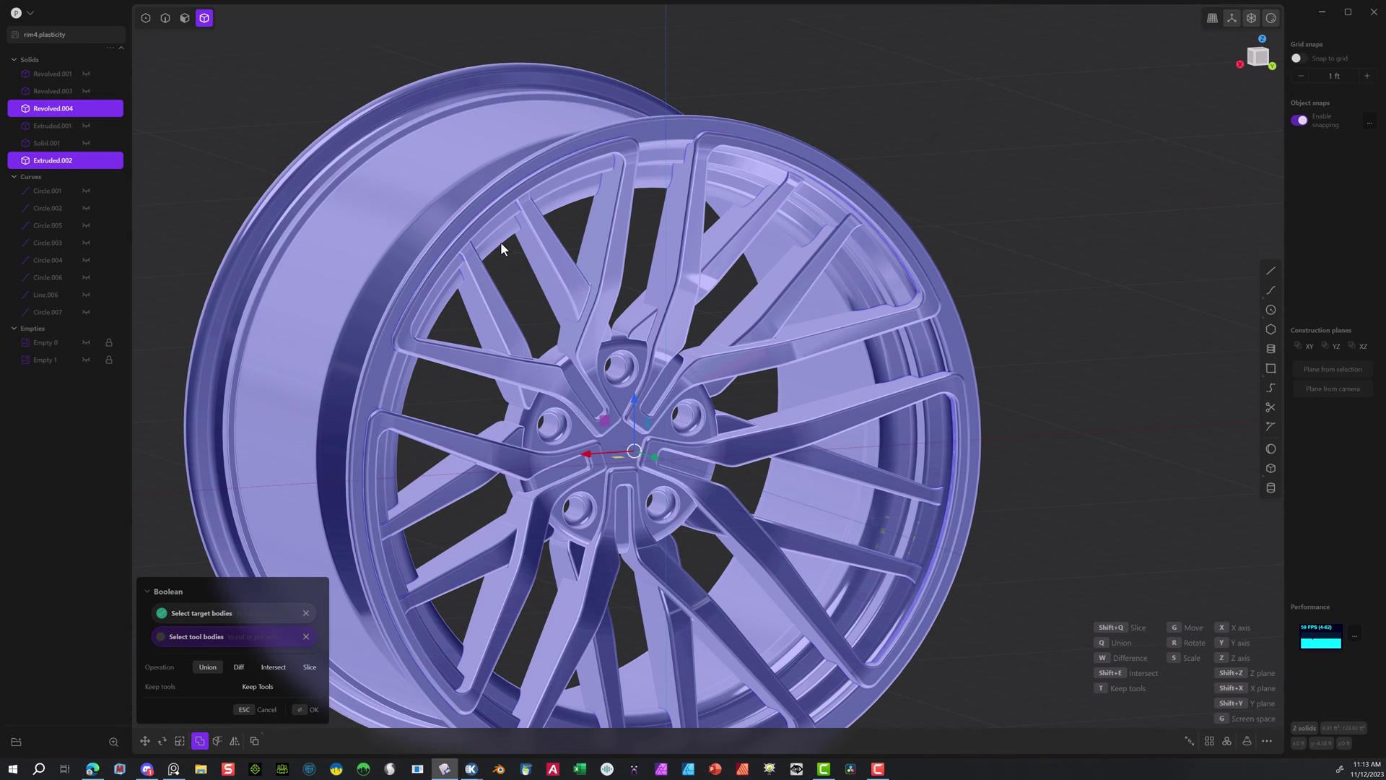
scroll(693, 199, "down", 3)
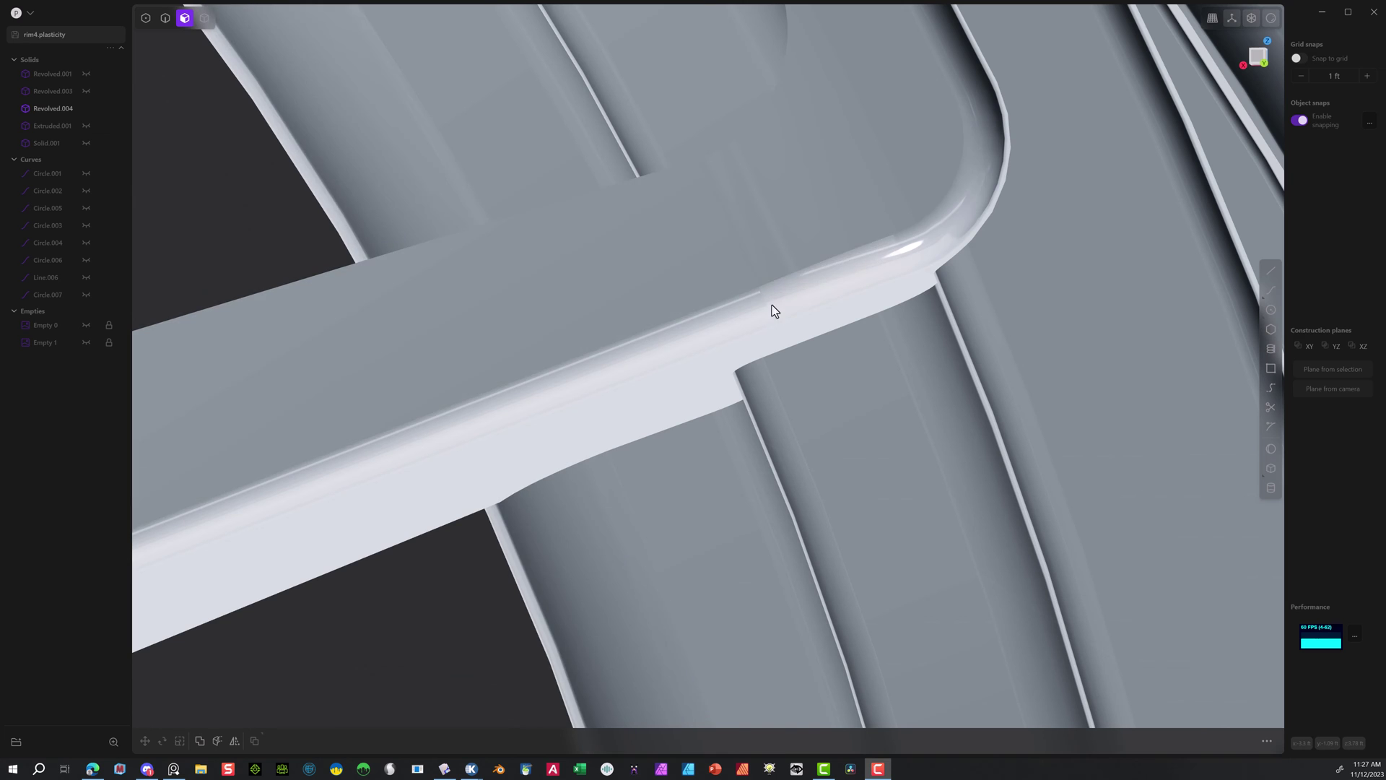
Select the connected fillet faces around one spoke pair's outer outline and delete them.
left_click(780, 297)
left_click(730, 315)
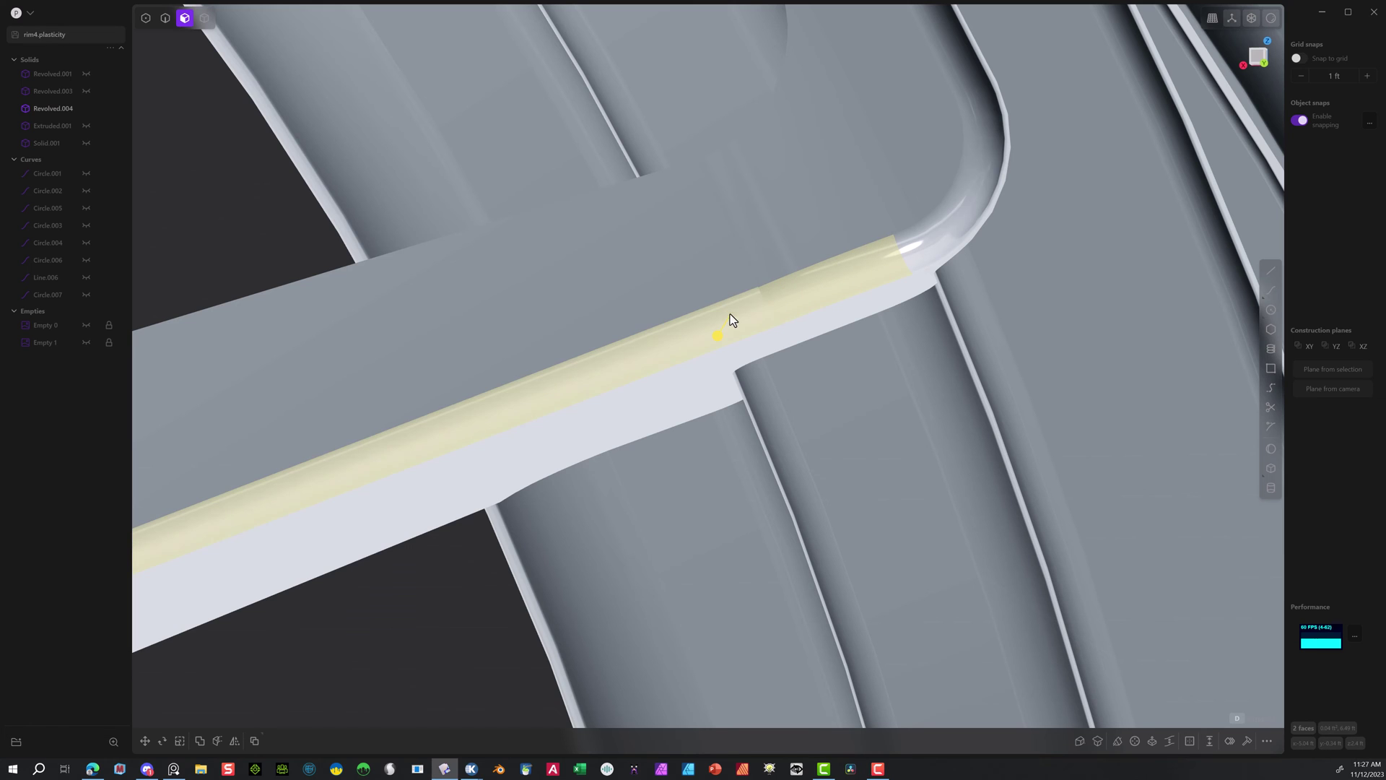
left_click(920, 237)
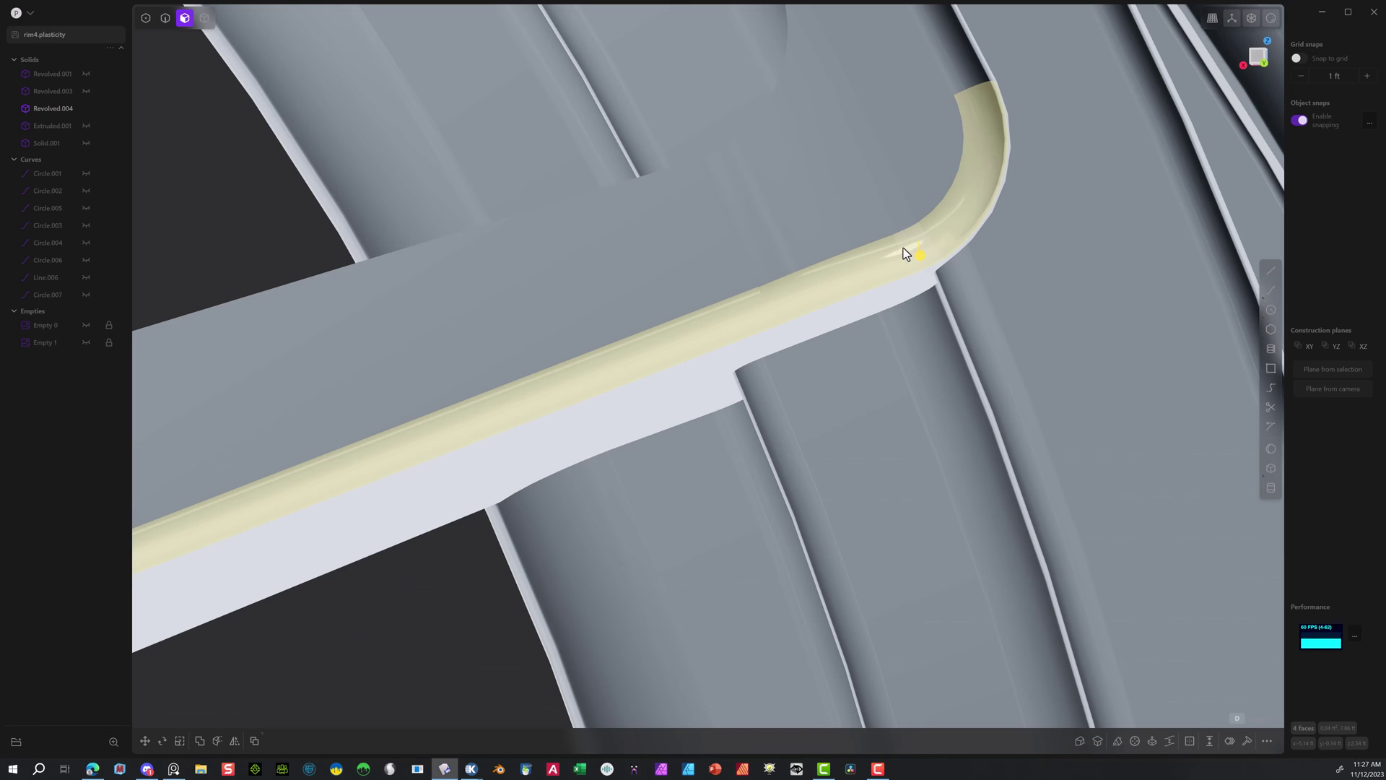
left_click(920, 240)
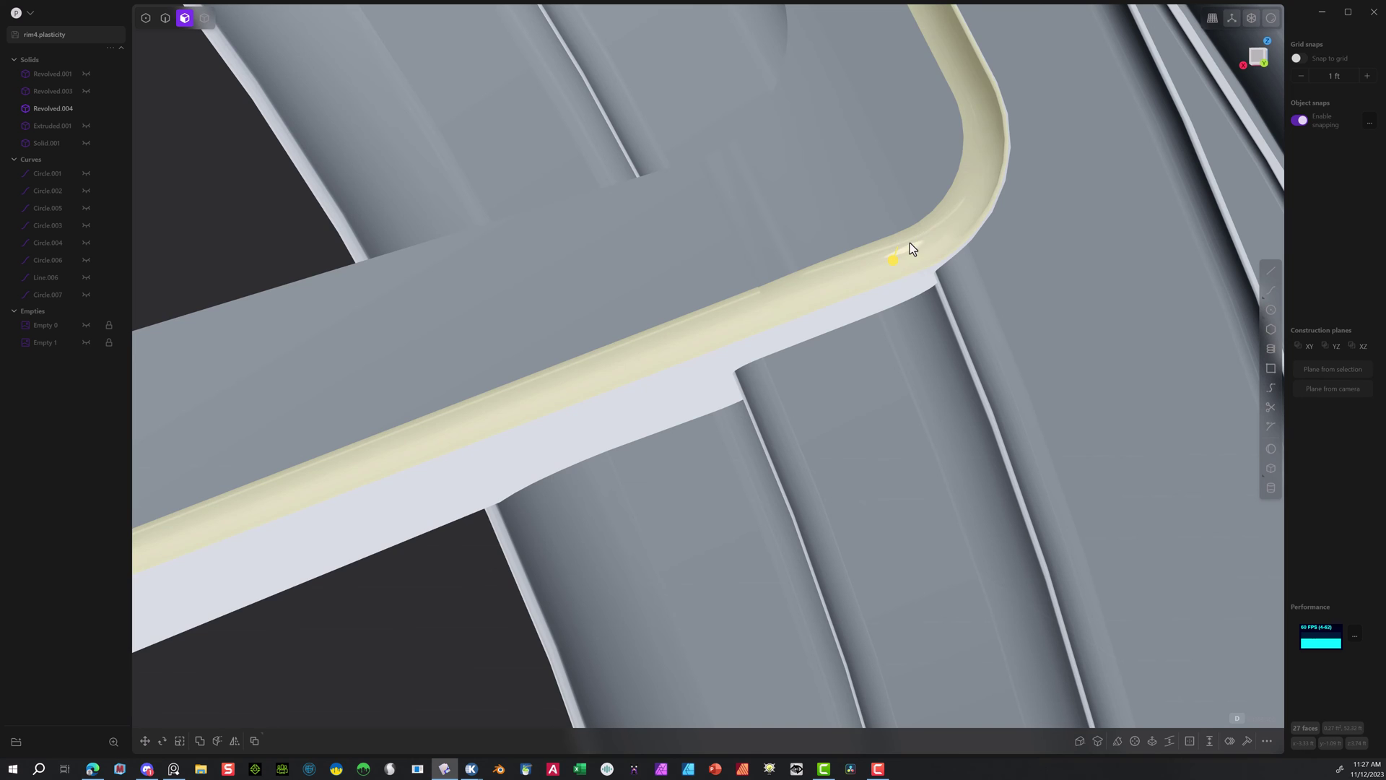
scroll(849, 260, "down", 4)
scroll(848, 260, "down", 4)
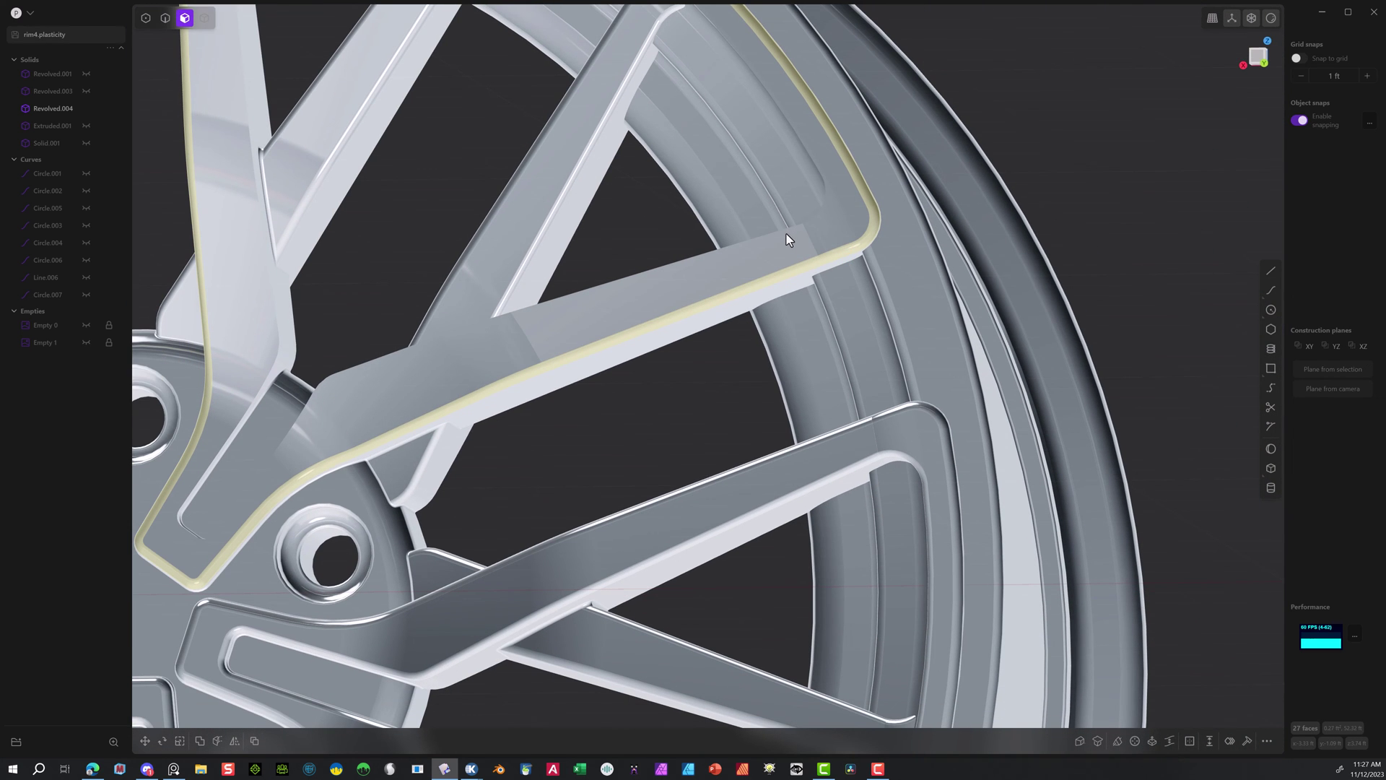
key("Escape")
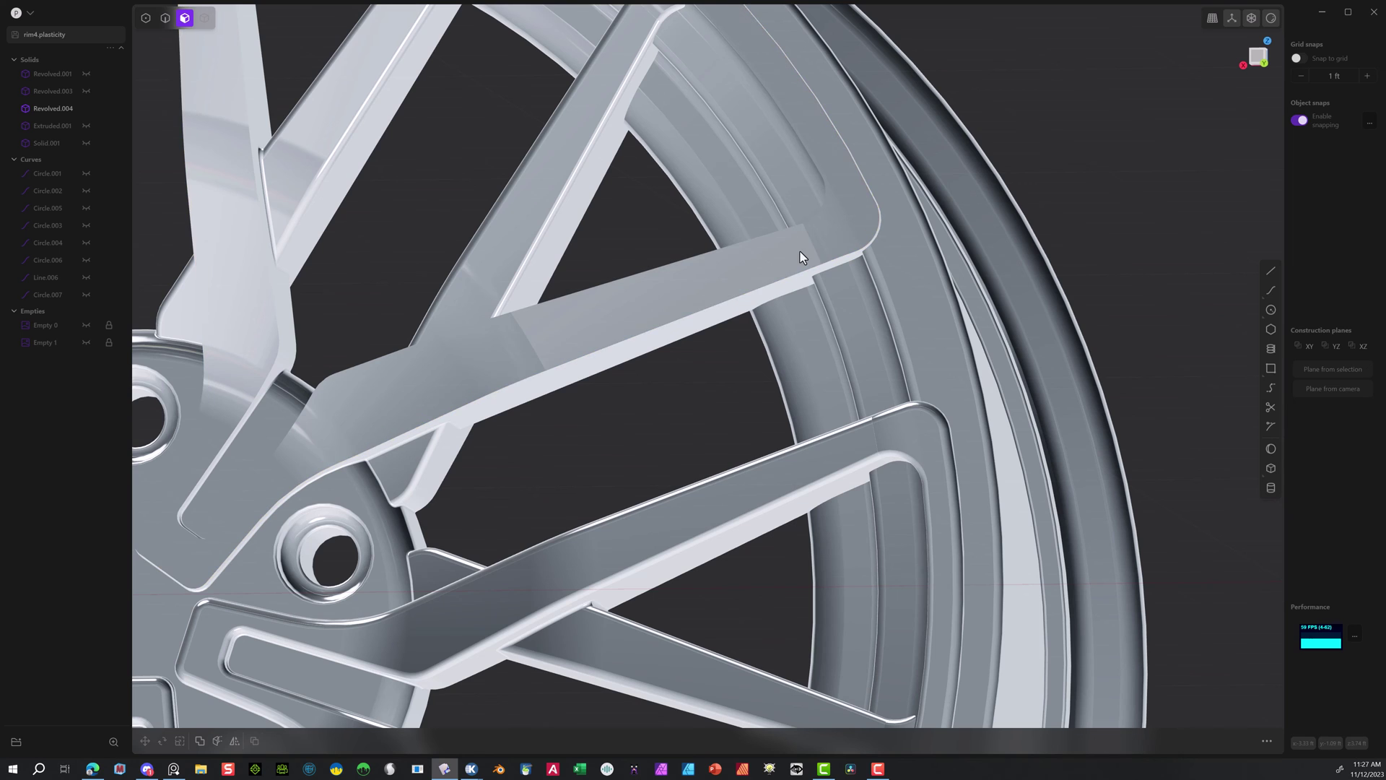
Select the fillet face loops around the outer outlines of the remaining spokes and delete them.
middle_click_drag(800, 251, 851, 211)
scroll(836, 207, "up", 5)
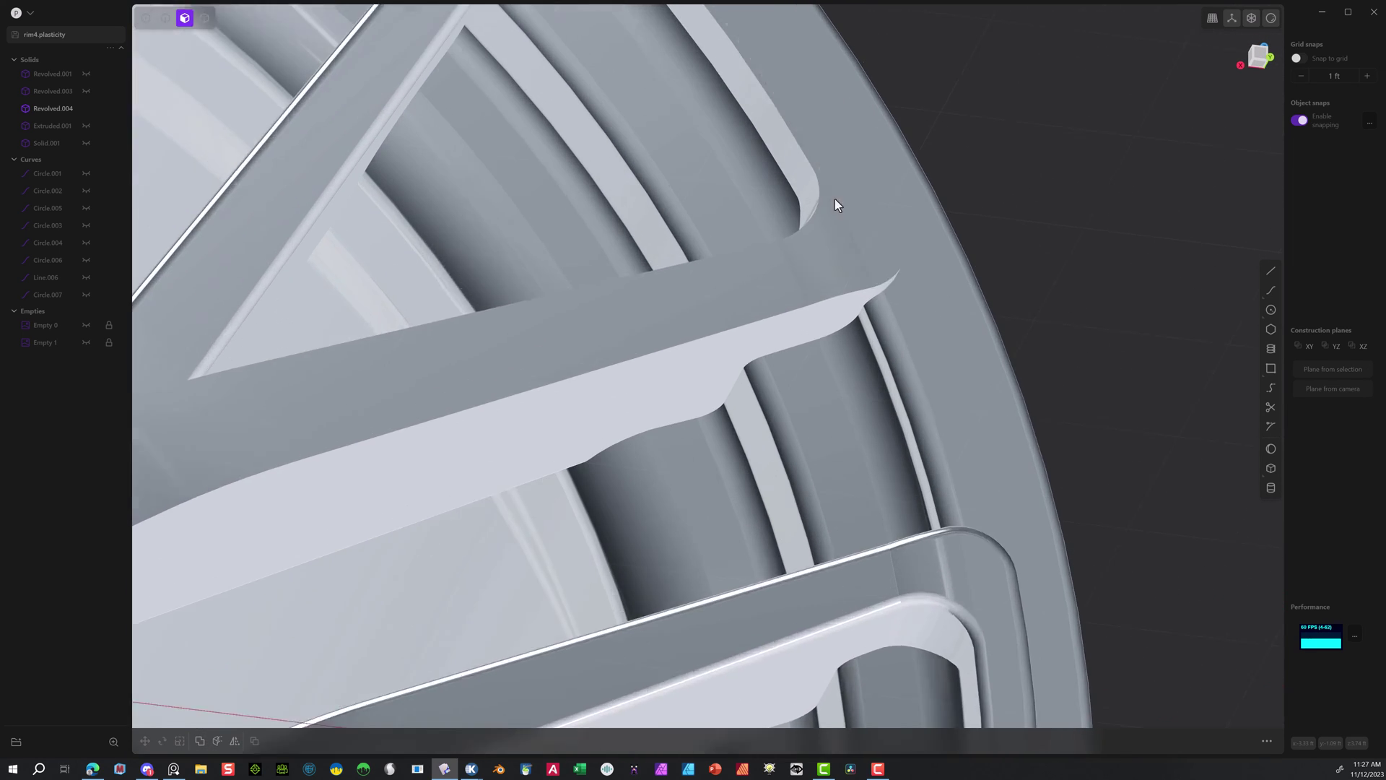
middle_click_drag(790, 282, 808, 249)
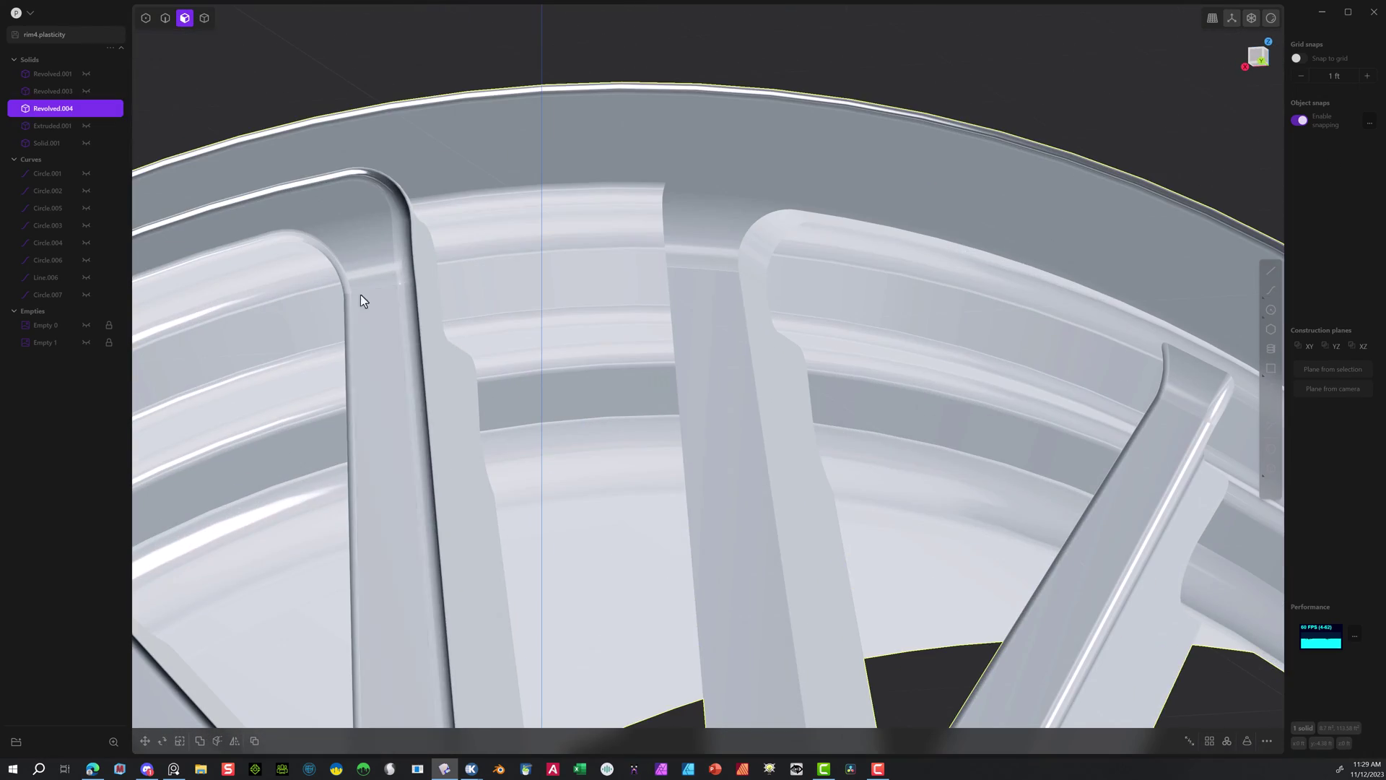
double_click(416, 317)
scroll(612, 352, "down", 5)
middle_click_drag(612, 352, 404, 29, "shift")
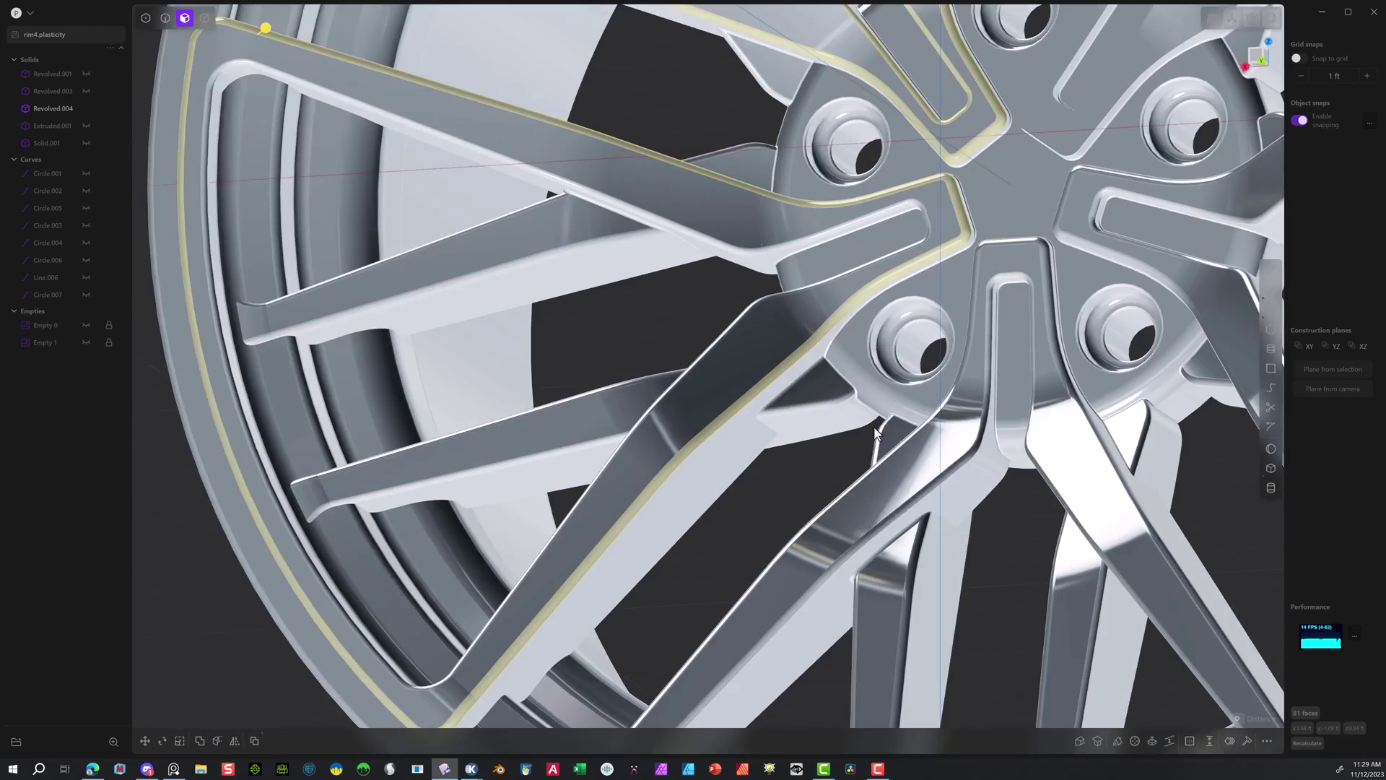
middle_click_drag(1256, 303, 885, 240, "shift")
double_click(867, 327, "shift")
scroll(531, 133, "down", 5)
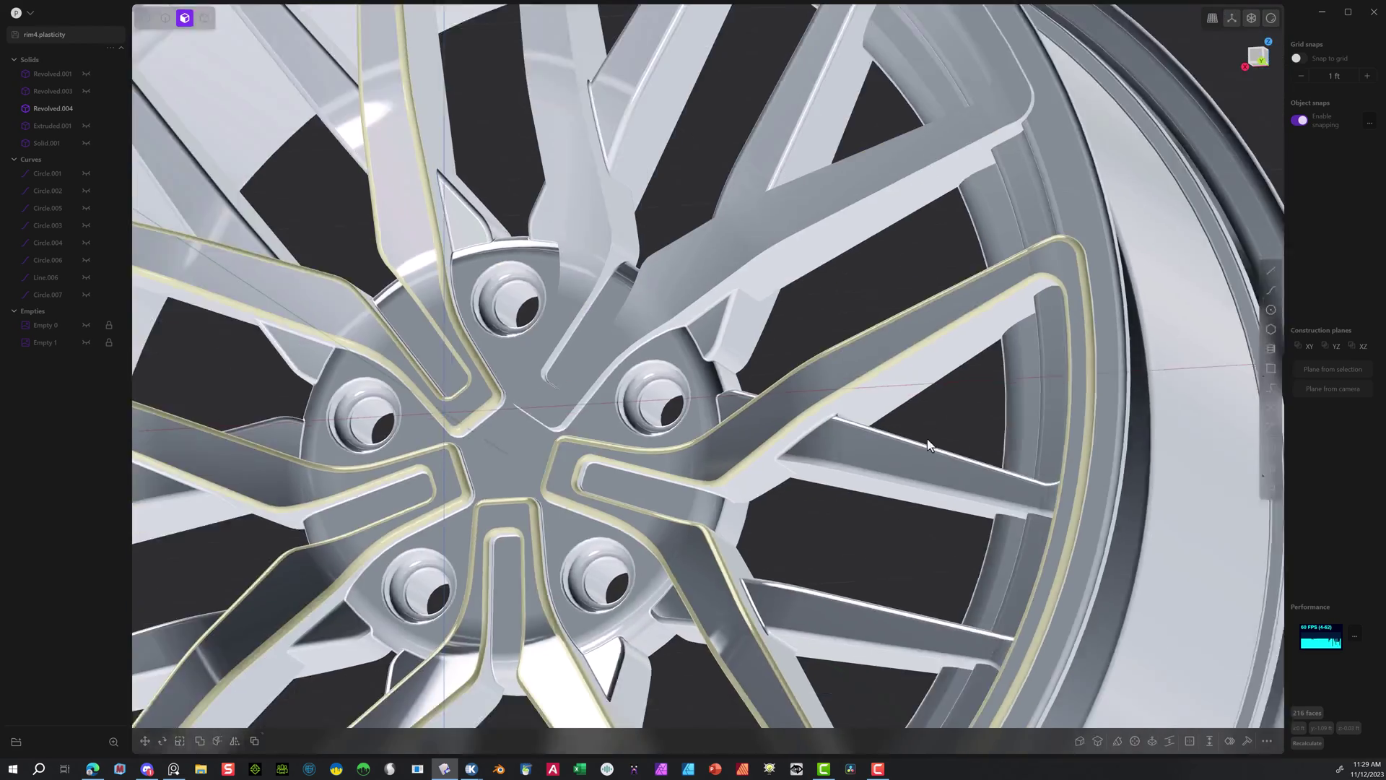
middle_click_drag(722, 304, 960, 385)
key("Delete")
middle_click_drag(639, 333, 455, 226)
scroll(825, 319, "up", 5)
double_click(824, 320)
key("f")
scroll(847, 289, "up", 3)
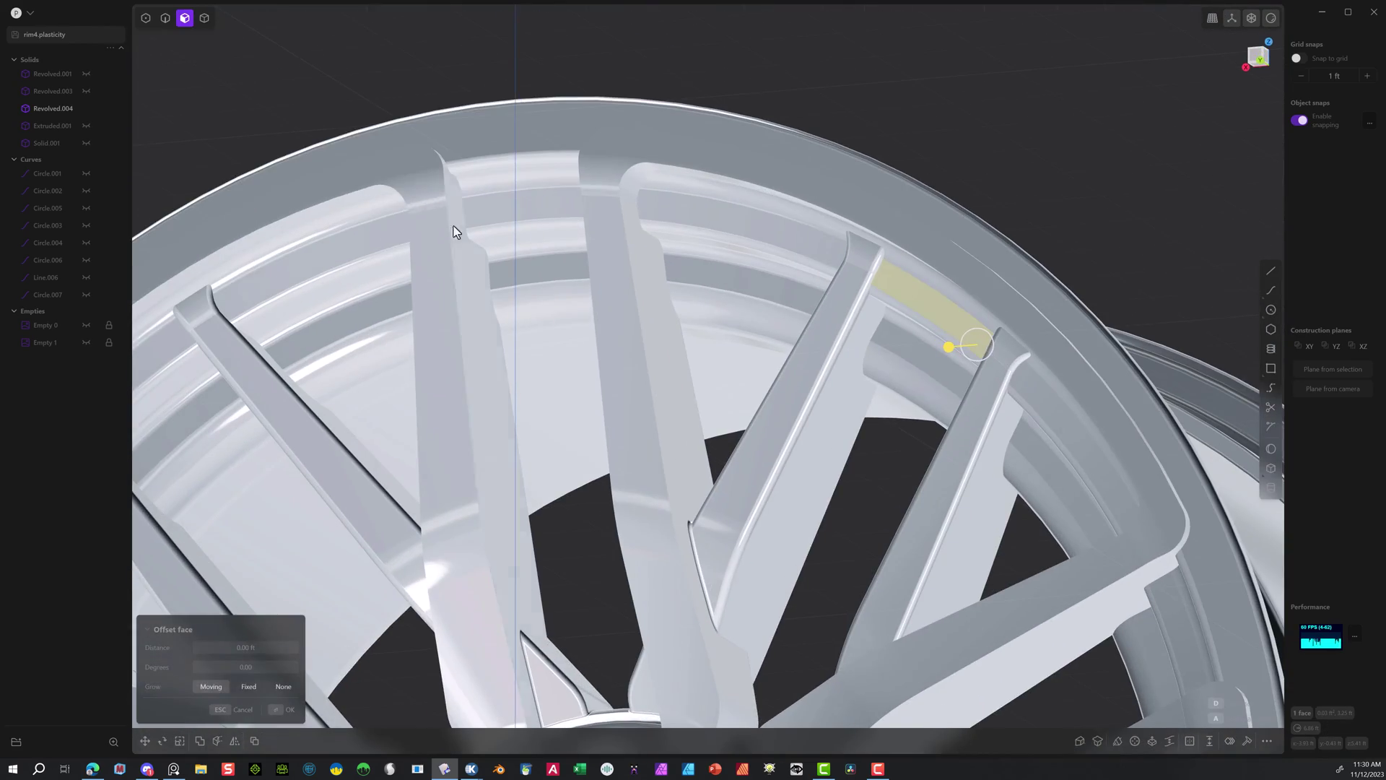
Try to fillet the edges where the outer spoke ends meet the rim all around the wheel.
key("2")
left_click(602, 196, "shift")
middle_click_drag(602, 197, 527, 279)
scroll(316, 506, "down", 3)
middle_click_drag(316, 505, 462, 36, "shift")
left_click(452, 289)
left_click(584, 499)
middle_click_drag(585, 498, 894, 427)
left_click(499, 405)
middle_click_drag(1045, 413, 900, 479)
left_click(1053, 398)
left_click(1022, 388)
middle_click_drag(1023, 388, 607, 708, "shift")
left_click(780, 246)
middle_click_drag(780, 247, 778, 465, "shift")
middle_click_drag(737, 311, 764, 409)
key("d")
right_click(800, 304)
Fillet the crease where one upper spoke's front face meets its curved outer end, with a distance of about 1.54 ft.
scroll(800, 305, "down", 5)
middle_click_drag(800, 305, 732, 111)
scroll(708, 216, "up", 5)
left_click(683, 245)
key("b")
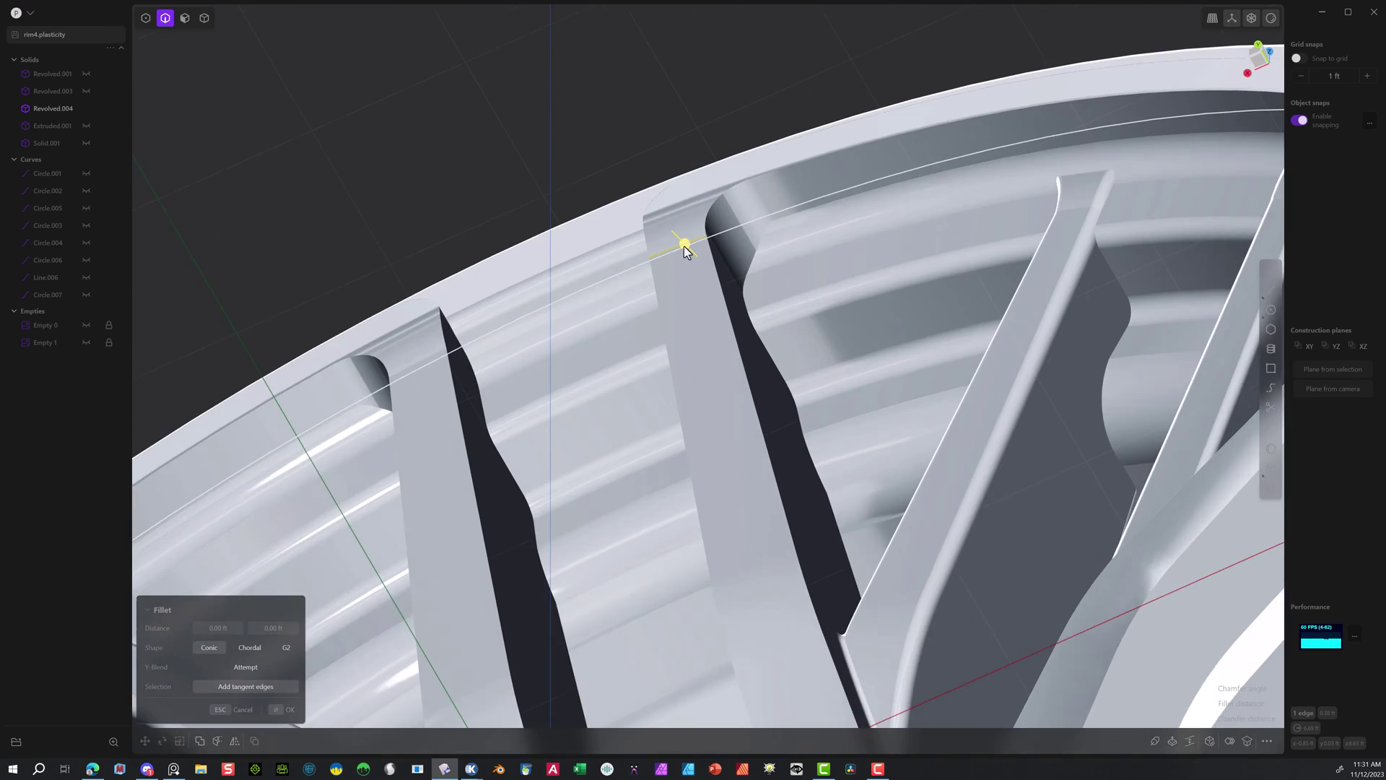
scroll(738, 301, "up", 10)
middle_click_drag(628, 266, 597, 387)
key("d")
key("Tab")
key("Tab")
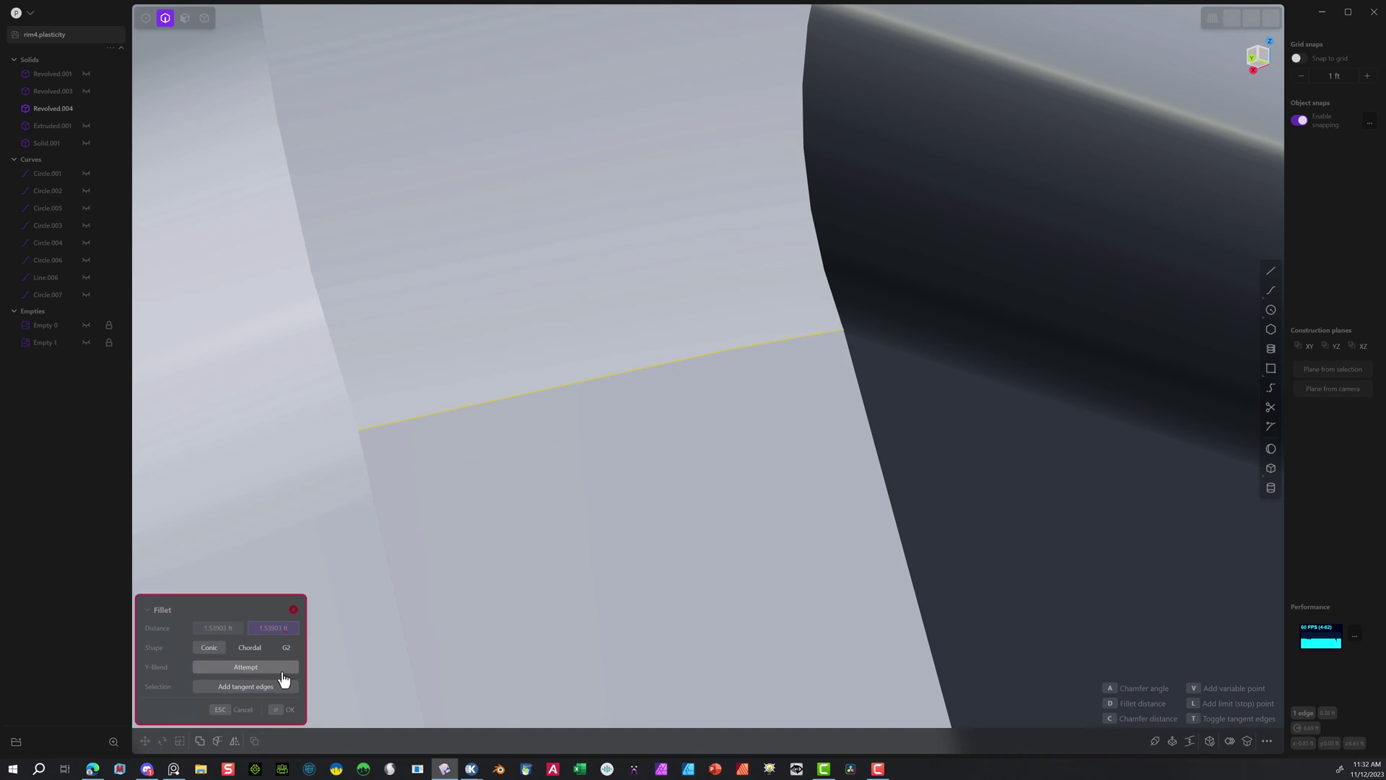
right_click(703, 448)
Fillet the matching crease at the outer end of the neighbouring upper spoke.
scroll(704, 448, "down", 10)
middle_click_drag(703, 449, 938, 234)
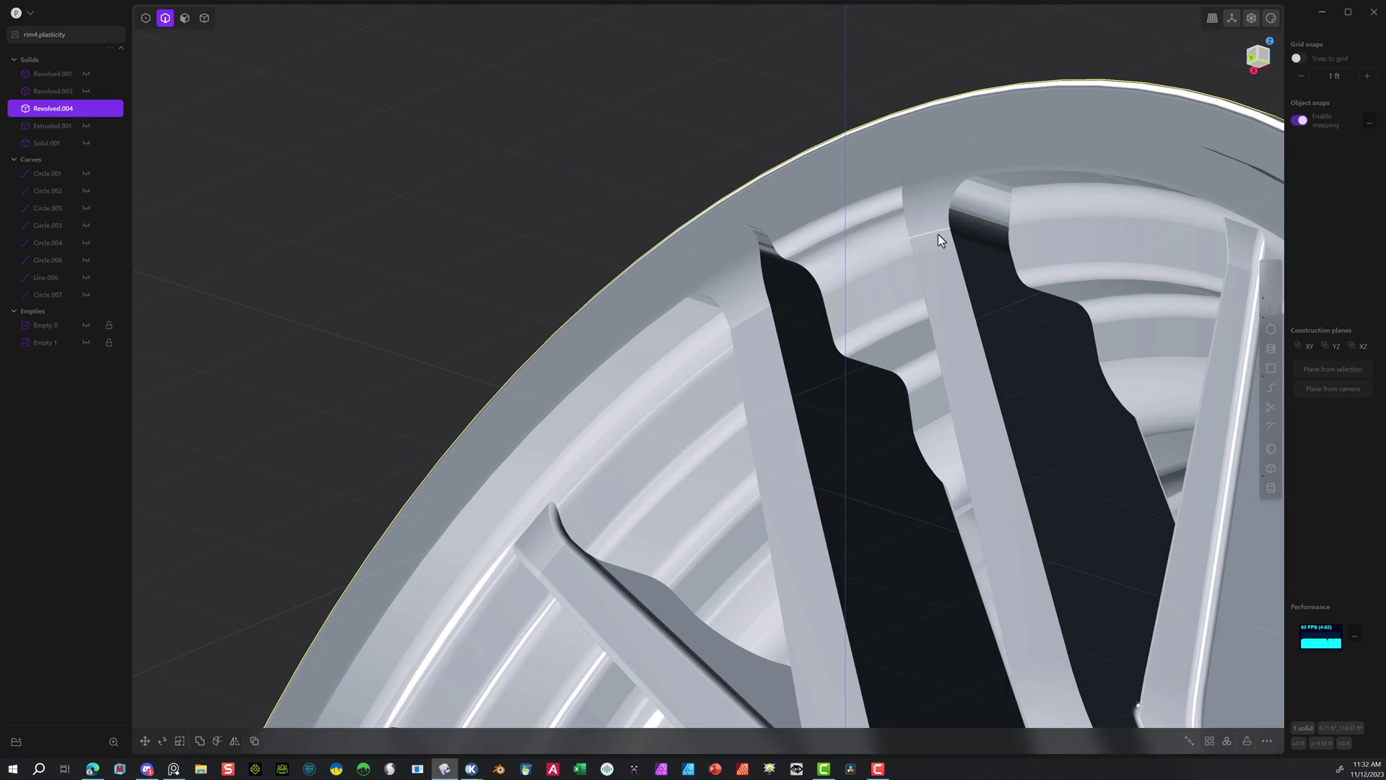
scroll(765, 238, "up", 8)
left_click(790, 309)
key("b")
scroll(789, 309, "down", 7)
middle_click_drag(790, 309, 836, 131)
left_click_drag(926, 109, 318, 505)
left_click(272, 628)
left_click(275, 713)
Delete the small face at the crease where the first spoke of the left-hand pair meets the rim.
scroll(713, 205, "down", 8)
scroll(713, 205, "up", 10)
left_click(404, 478)
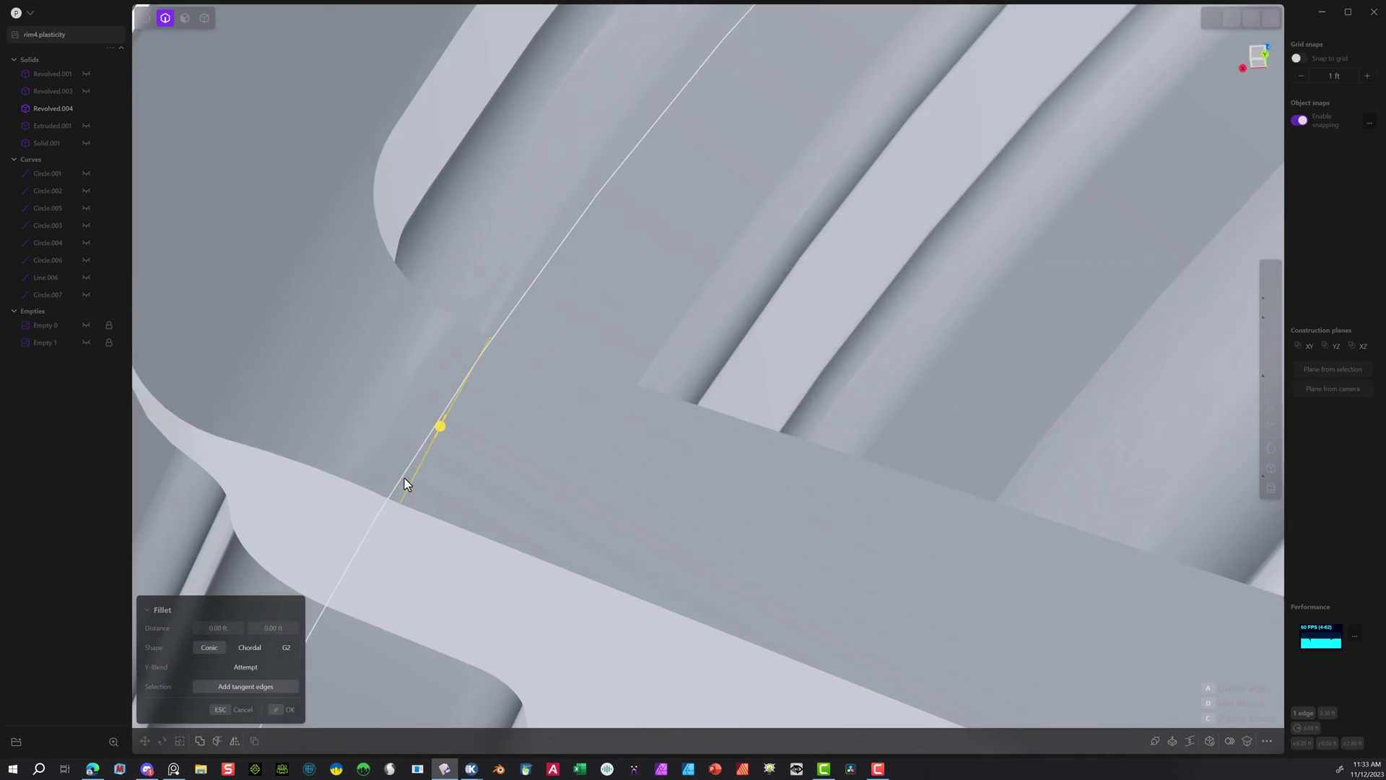
scroll(548, 204, "up", 5)
key("3")
left_click(550, 205)
key("Delete")
scroll(563, 256, "down", 5)
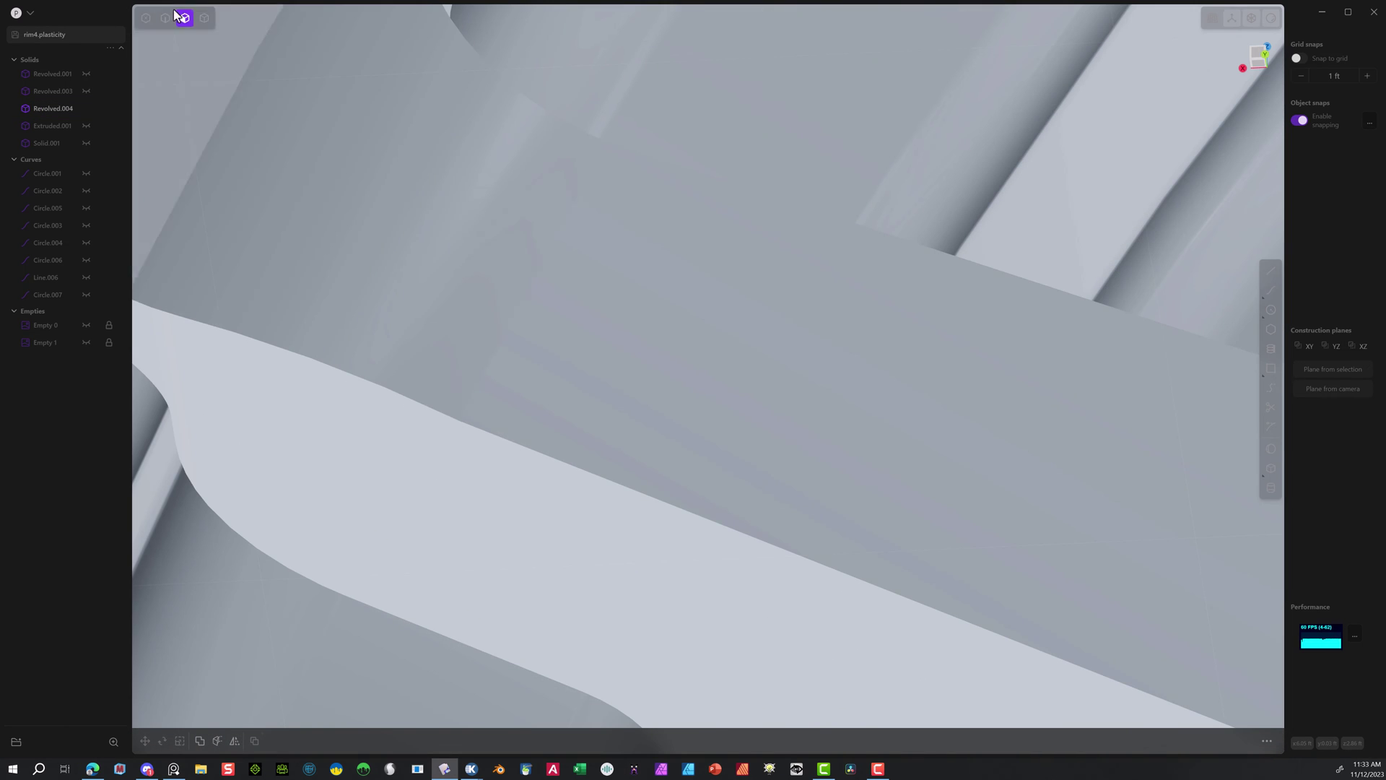
Fillet the crease at the outer end of the left-hand pair's first spoke.
key("2")
left_click(572, 216)
key("b")
left_click(273, 626)
left_click(282, 710)
Fillet the crease at the outer end of the second spoke in the left-hand pair.
scroll(611, 460, "down", 8)
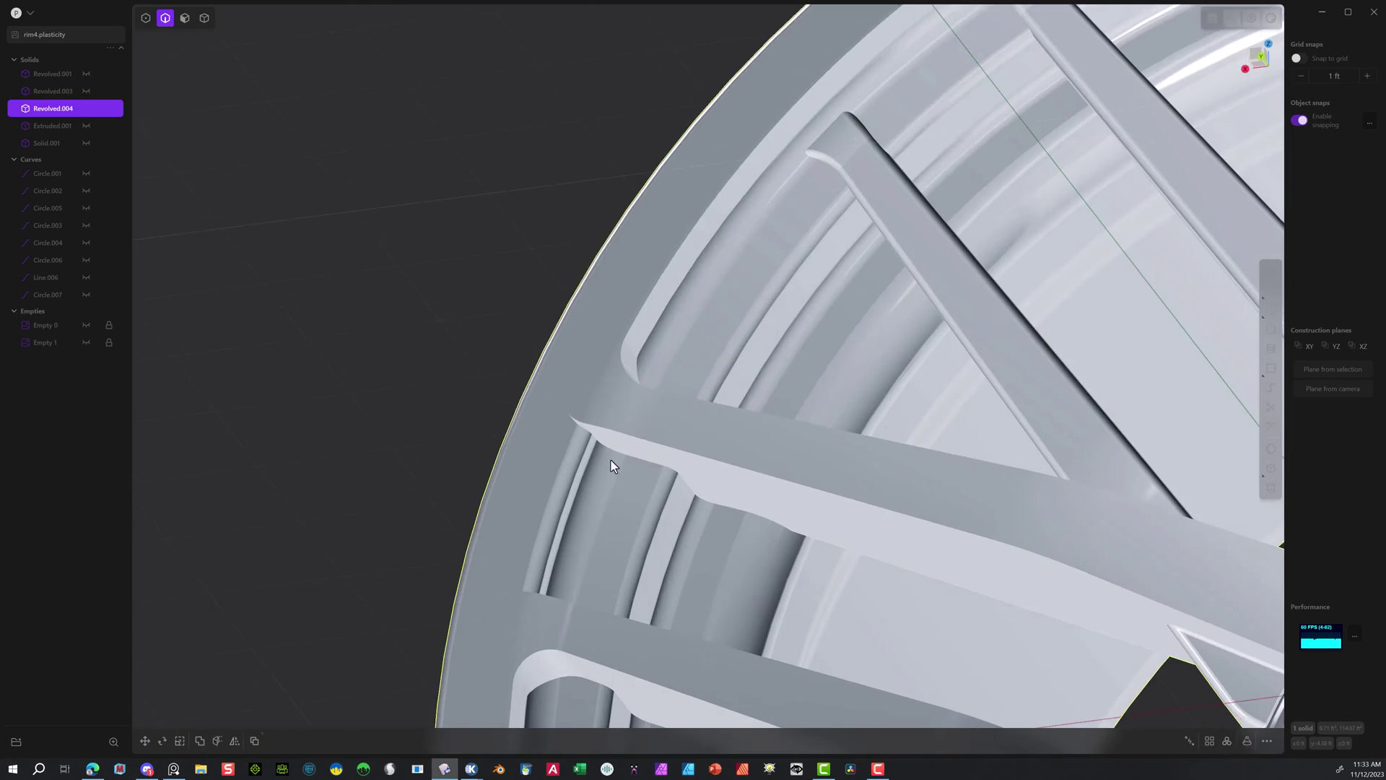
scroll(611, 461, "up", 6)
left_click(664, 387)
key("b")
scroll(665, 388, "up", 4)
left_click(357, 578)
left_click(282, 709)
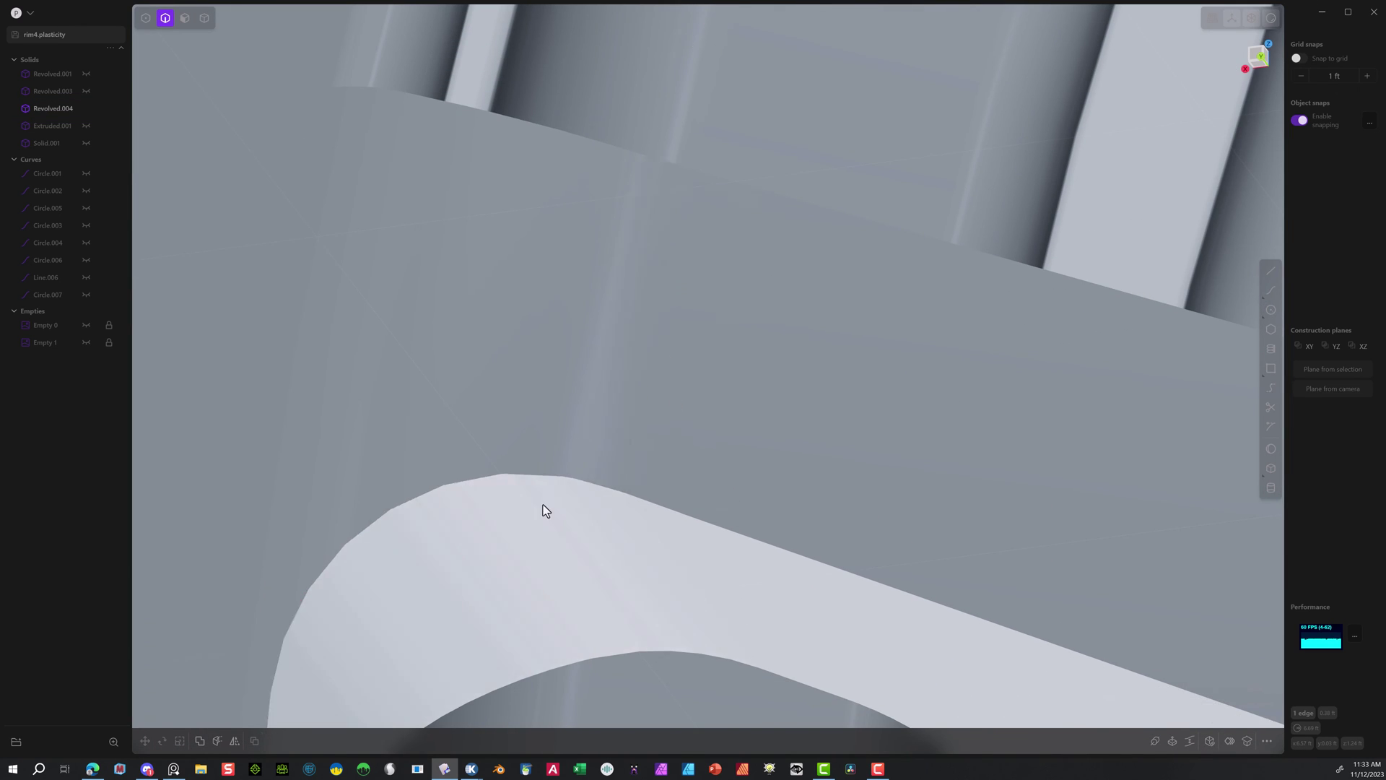
Fillet the crease at the outer end of the first spoke in the lower-left pair.
scroll(543, 509, "down", 8)
scroll(677, 483, "up", 8)
key("3")
scroll(563, 462, "up", 5)
key("2")
left_click(201, 173)
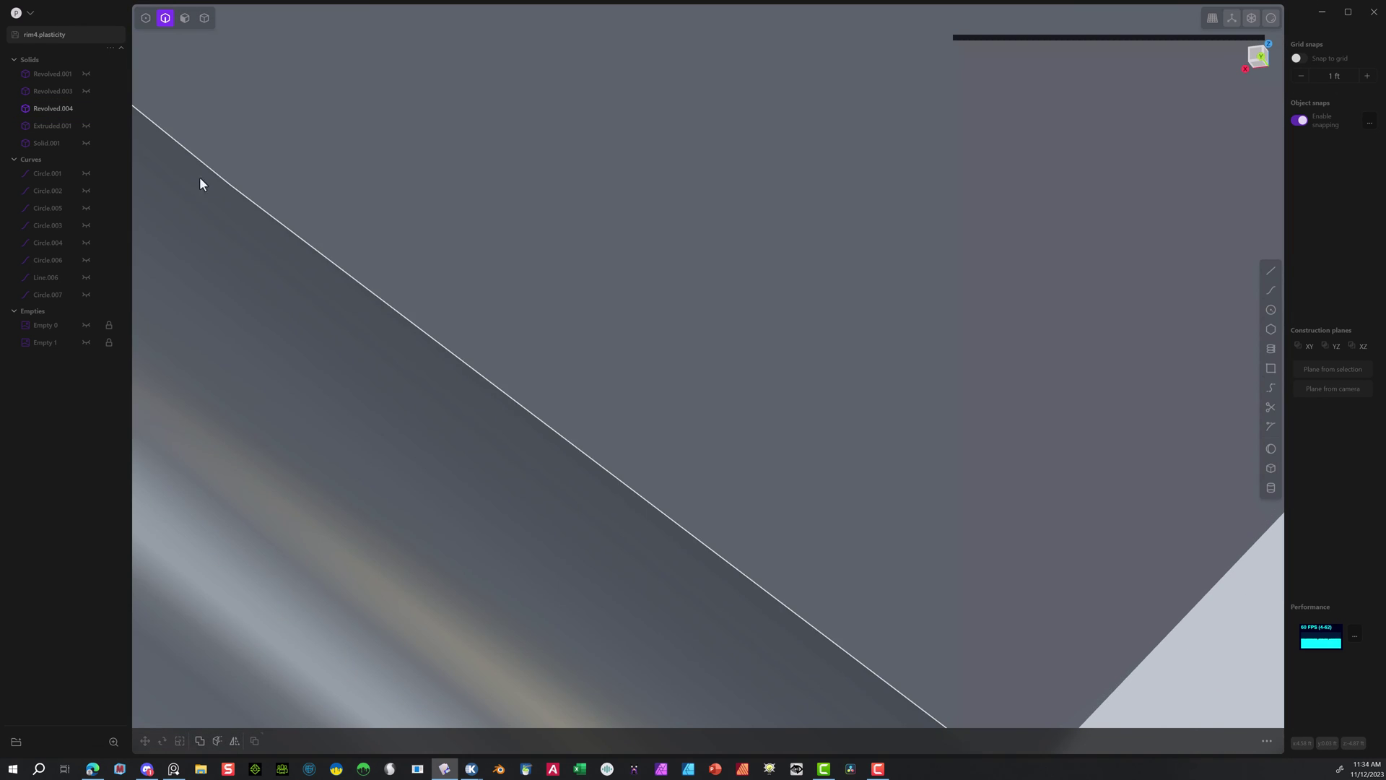
key("b")
left_click(283, 709)
Fillet the crease where the other lower-left spoke runs into the rim.
scroll(681, 551, "down", 8)
scroll(801, 592, "up", 4)
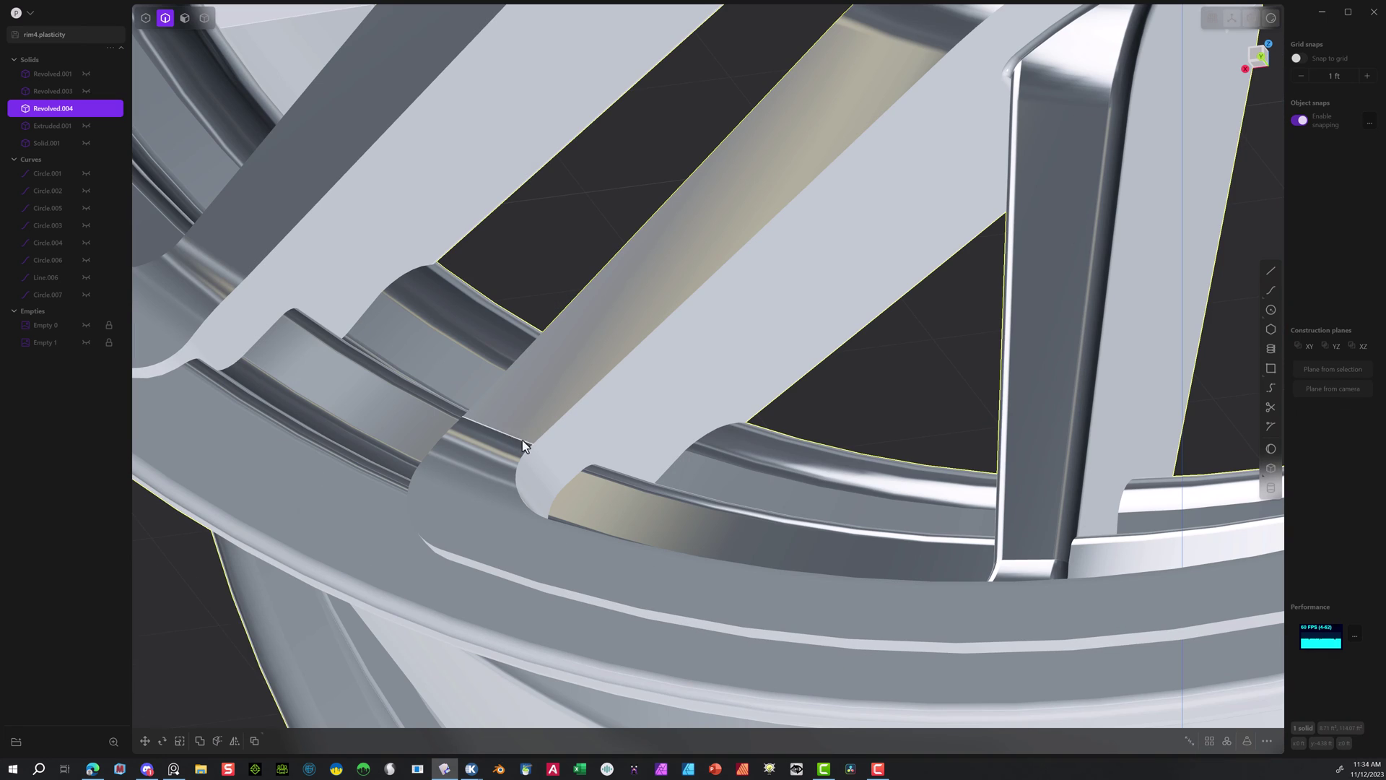
left_click(526, 443)
key("b")
left_click(273, 627)
left_click(283, 709)
Fillet the outer-end crease of the first spoke in the next pair around the bottom of the wheel.
scroll(583, 398, "up", 10)
key("3")
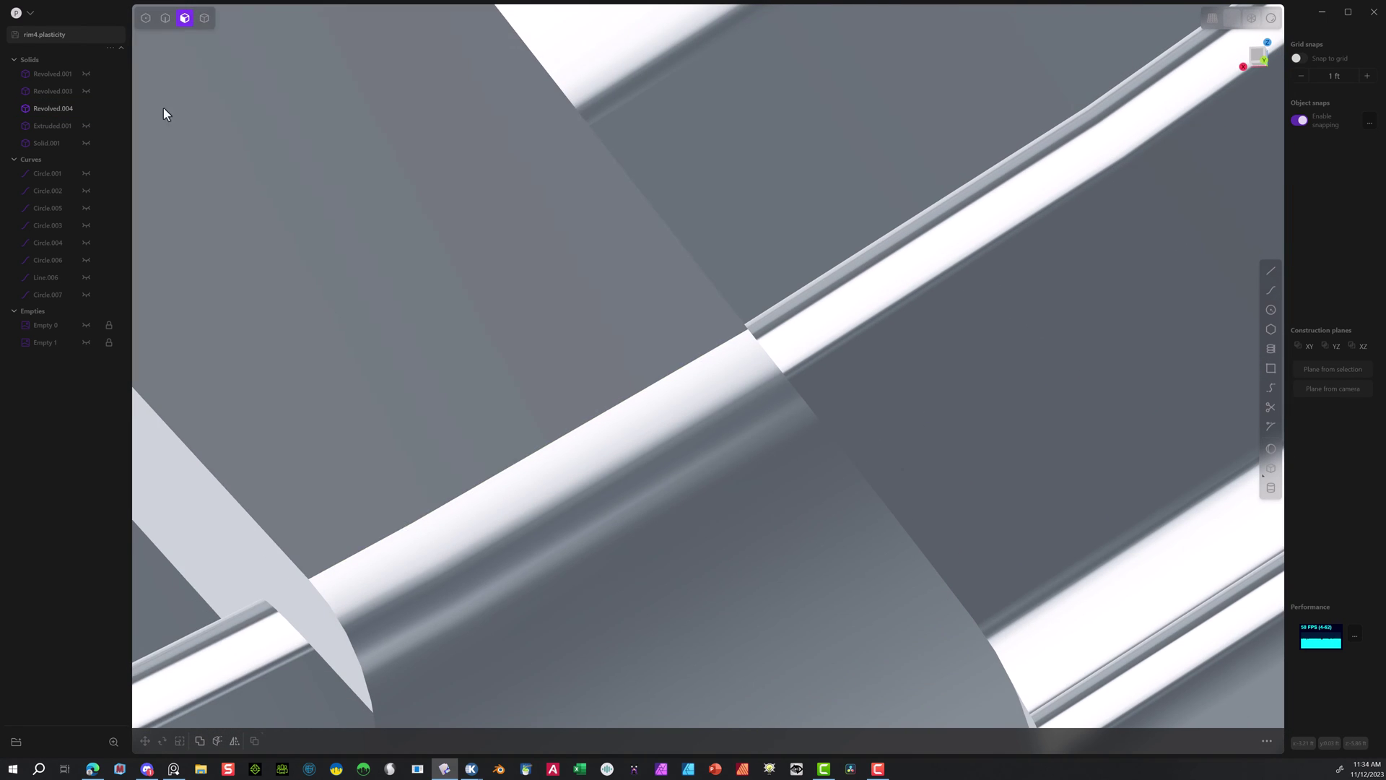
key("2")
left_click(714, 352)
key("b")
left_click_drag(688, 362, 647, 284)
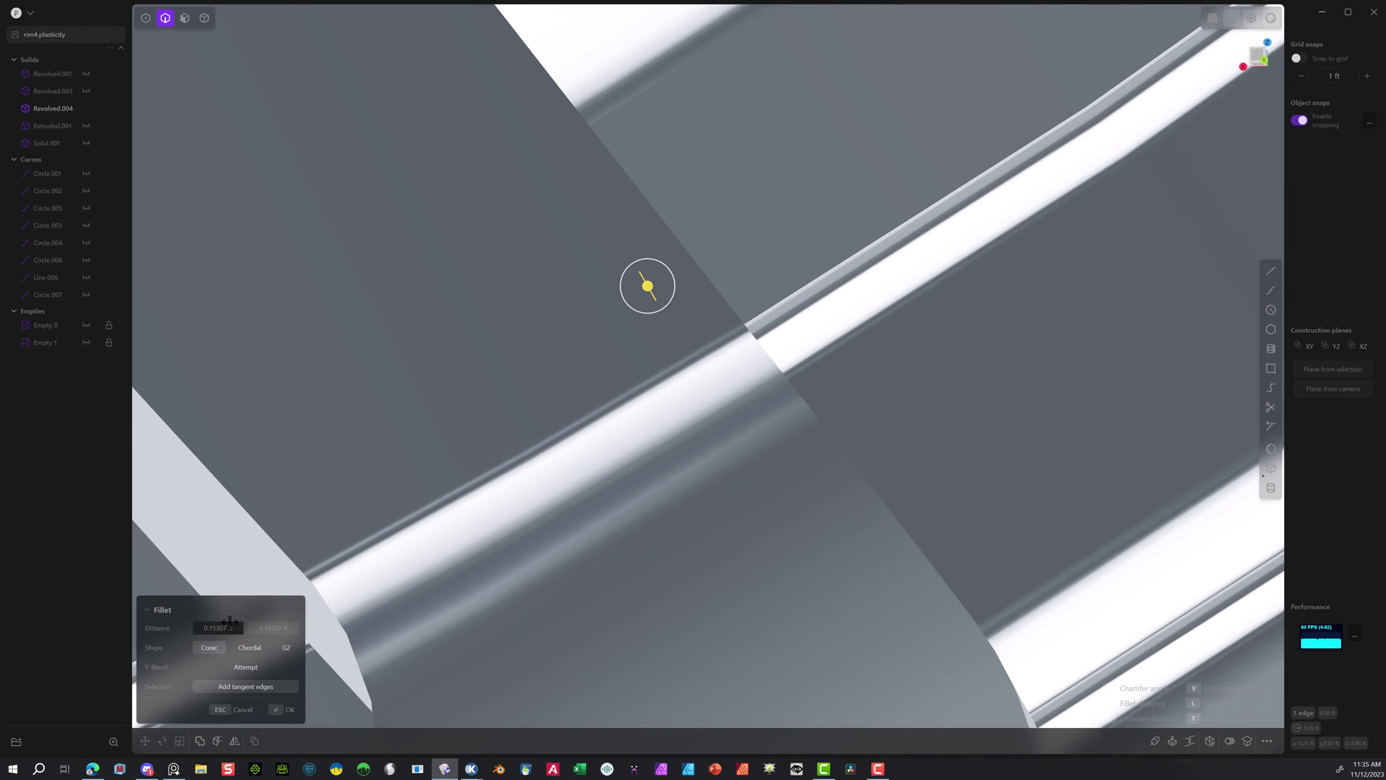
left_click(273, 626)
left_click(282, 711)
Fillet the outer-end crease of that bottom pair's second spoke with a distance of about 1.54 ft.
scroll(428, 488, "down", 10)
scroll(429, 488, "up", 3)
left_click(555, 459)
key("b")
left_click_drag(547, 458, 502, 263)
left_click(273, 626)
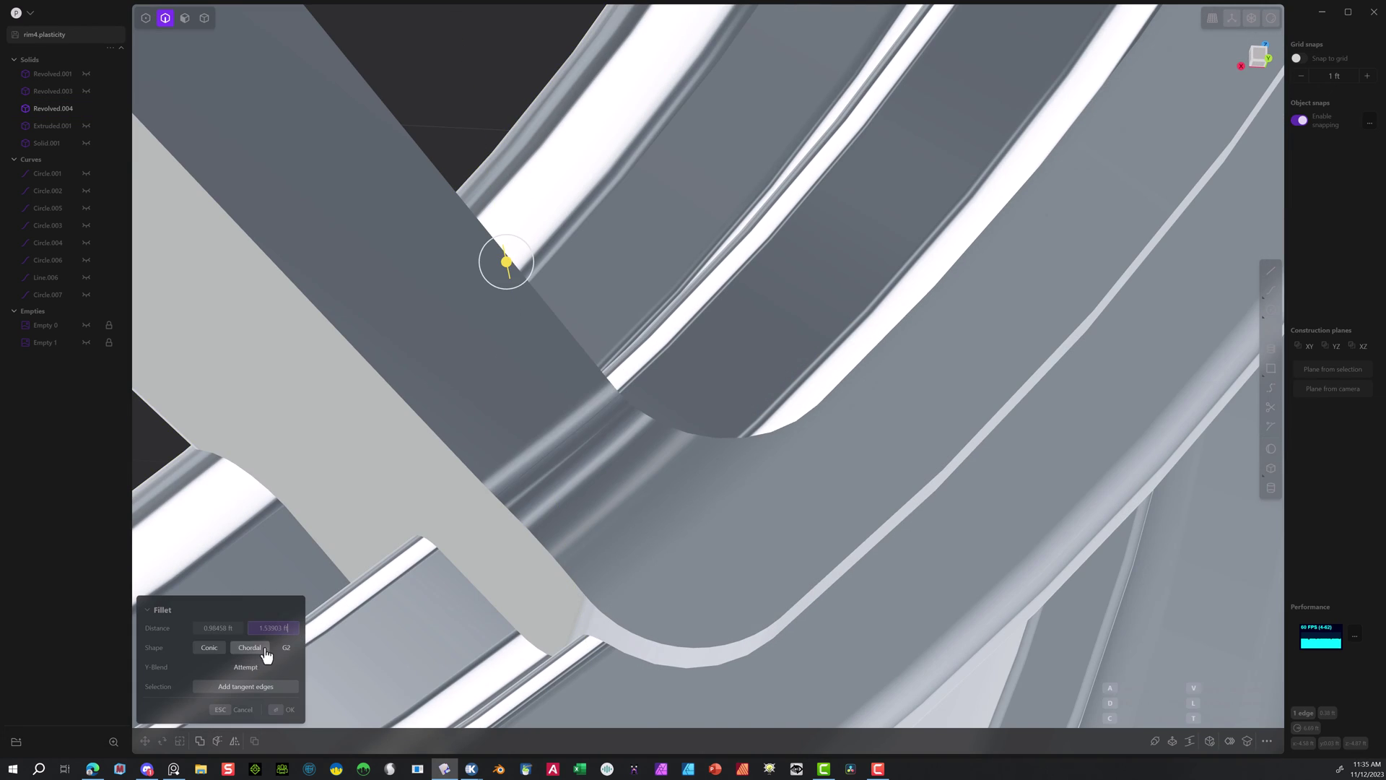
left_click(282, 709)
scroll(506, 433, "down", 8)
scroll(610, 433, "up", 5)
key("3")
left_click(605, 502)
key("o")
scroll(622, 412, "up", 10)
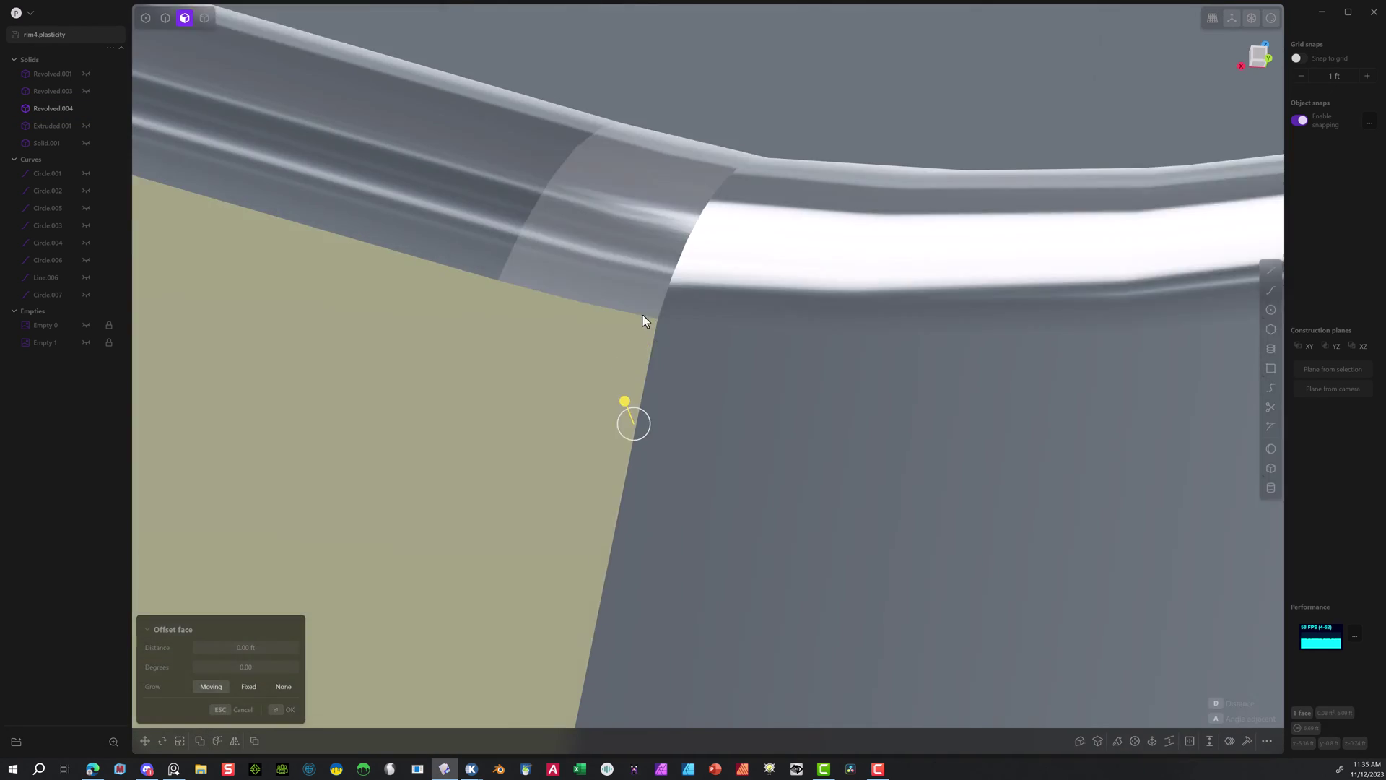
key("Escape")
Fillet the crease between a thin secondary spoke's front face and its curved outer end.
key("2")
scroll(569, 480, "down", 5)
left_click(569, 481)
key("b")
scroll(592, 498, "down", 7)
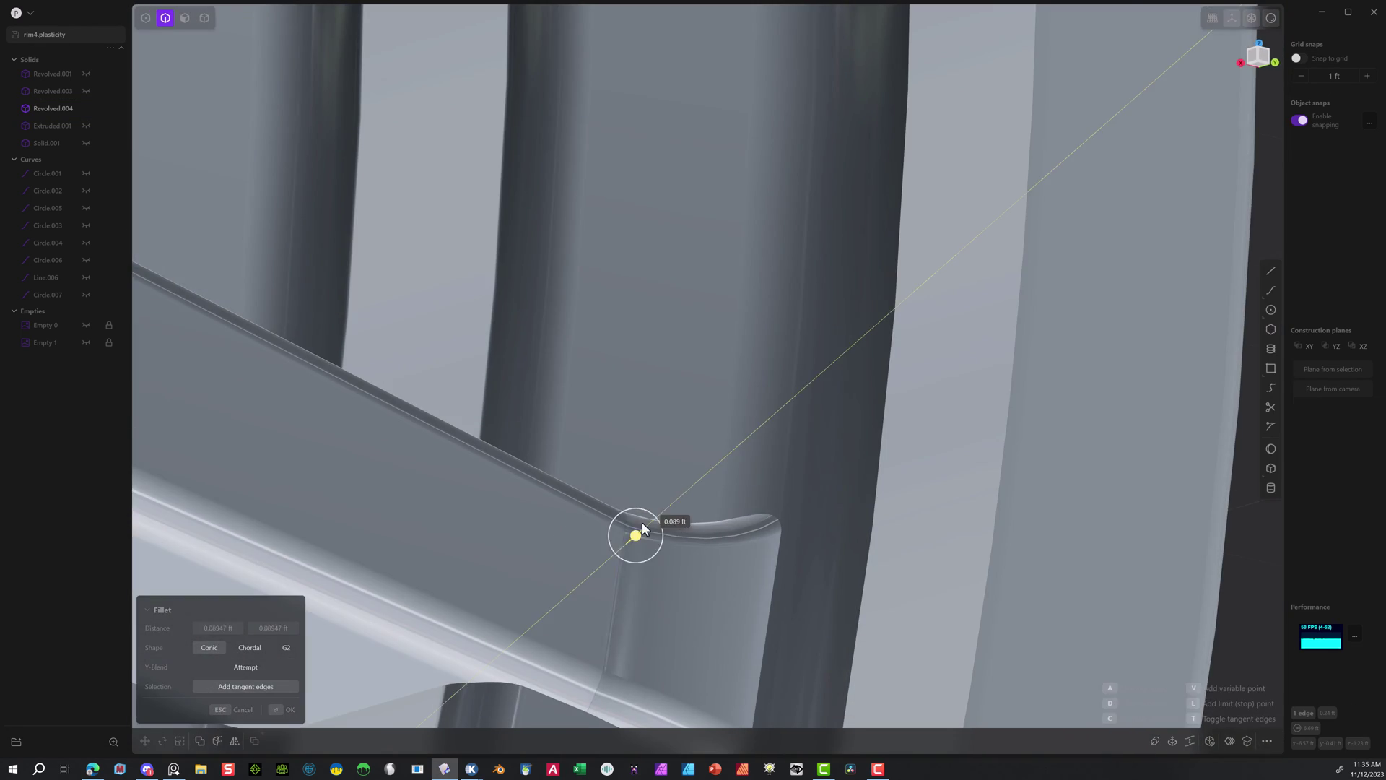
left_click_drag(639, 529, 854, 343)
left_click(283, 710)
scroll(615, 583, "up", 4)
left_click(184, 18)
left_click(620, 495)
key("o")
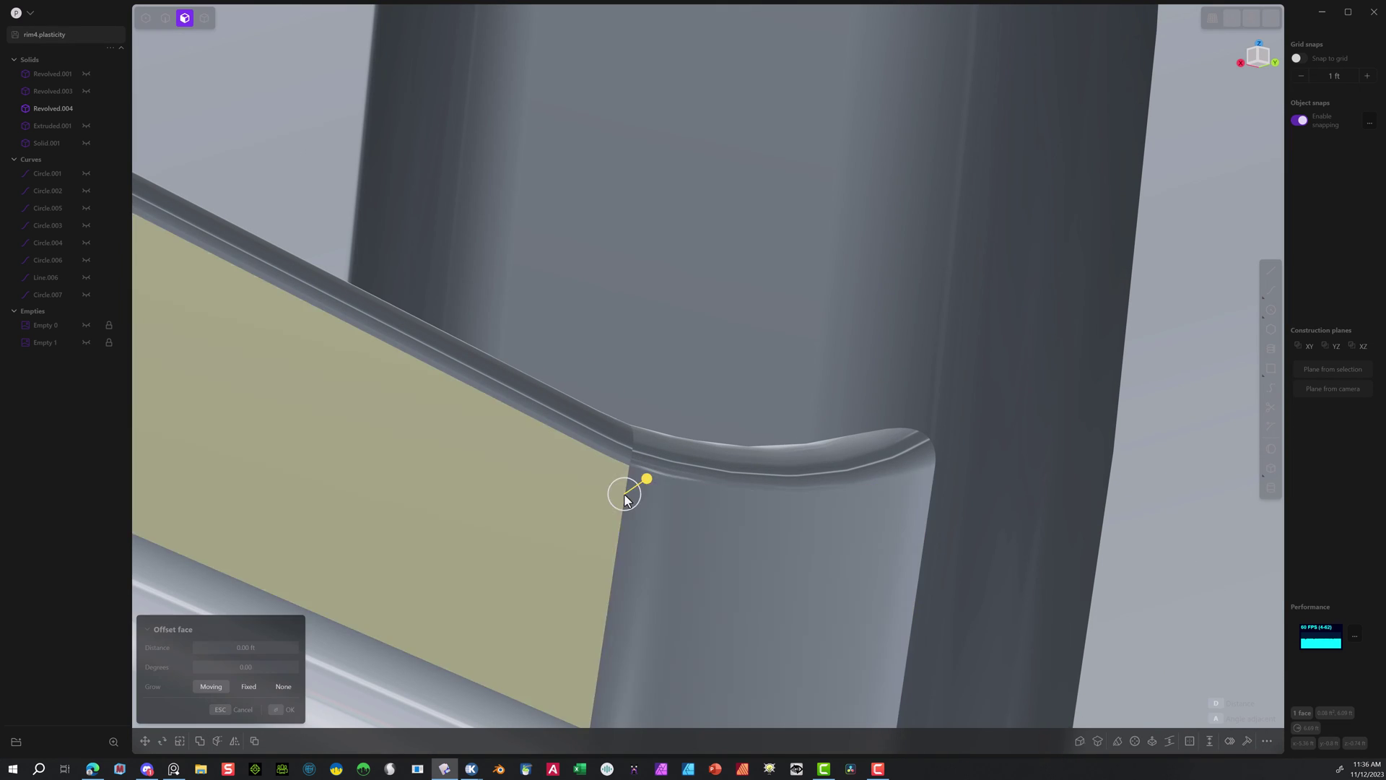
mouse_move(622, 498)
middle_mouse_down()
mouse_move(638, 613)
mouse_move(599, 600)
mouse_move(613, 507)
middle_mouse_up()
scroll(613, 506, "down", 8)
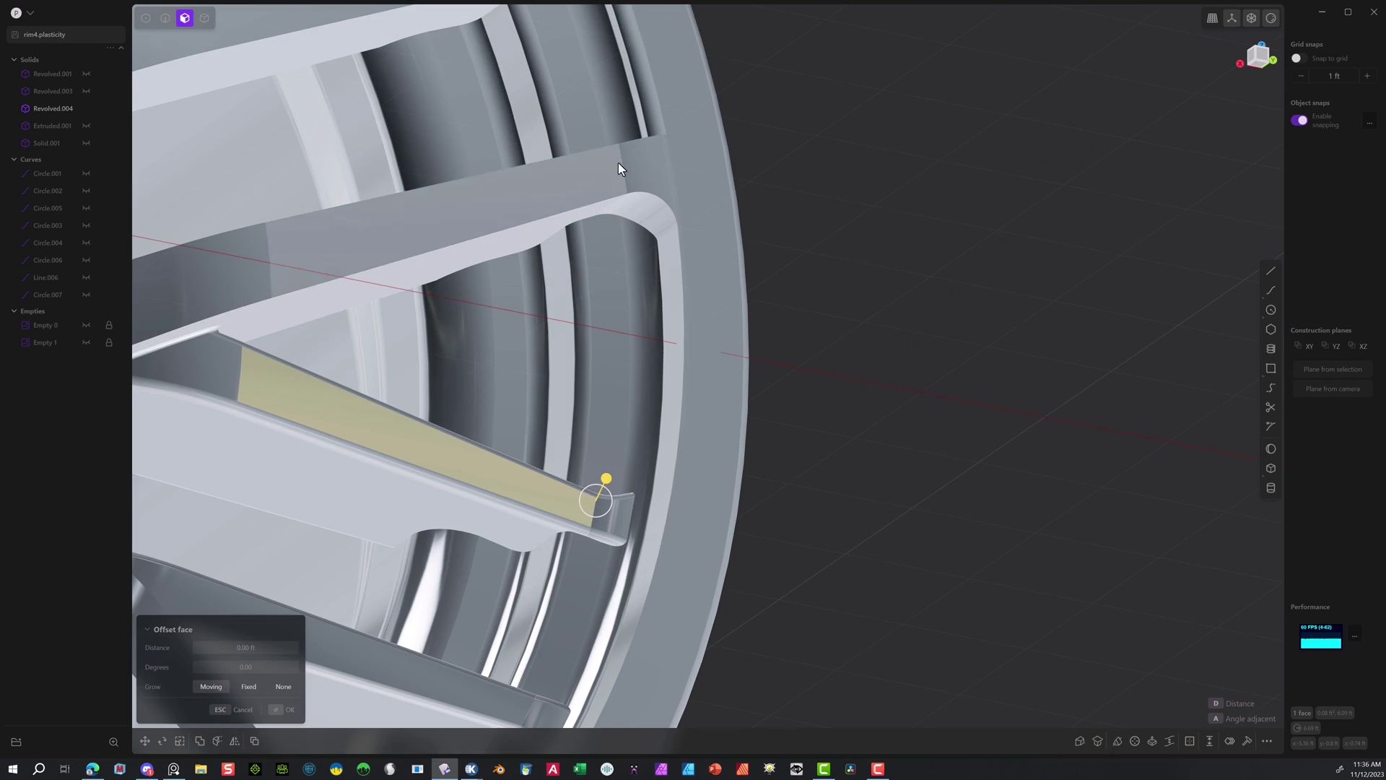
key("2")
left_click(629, 176)
scroll(625, 189, "up", 8)
key("3")
left_click(912, 142)
scroll(906, 140, "down", 5)
scroll(866, 73, "up", 8)
left_click(786, 185)
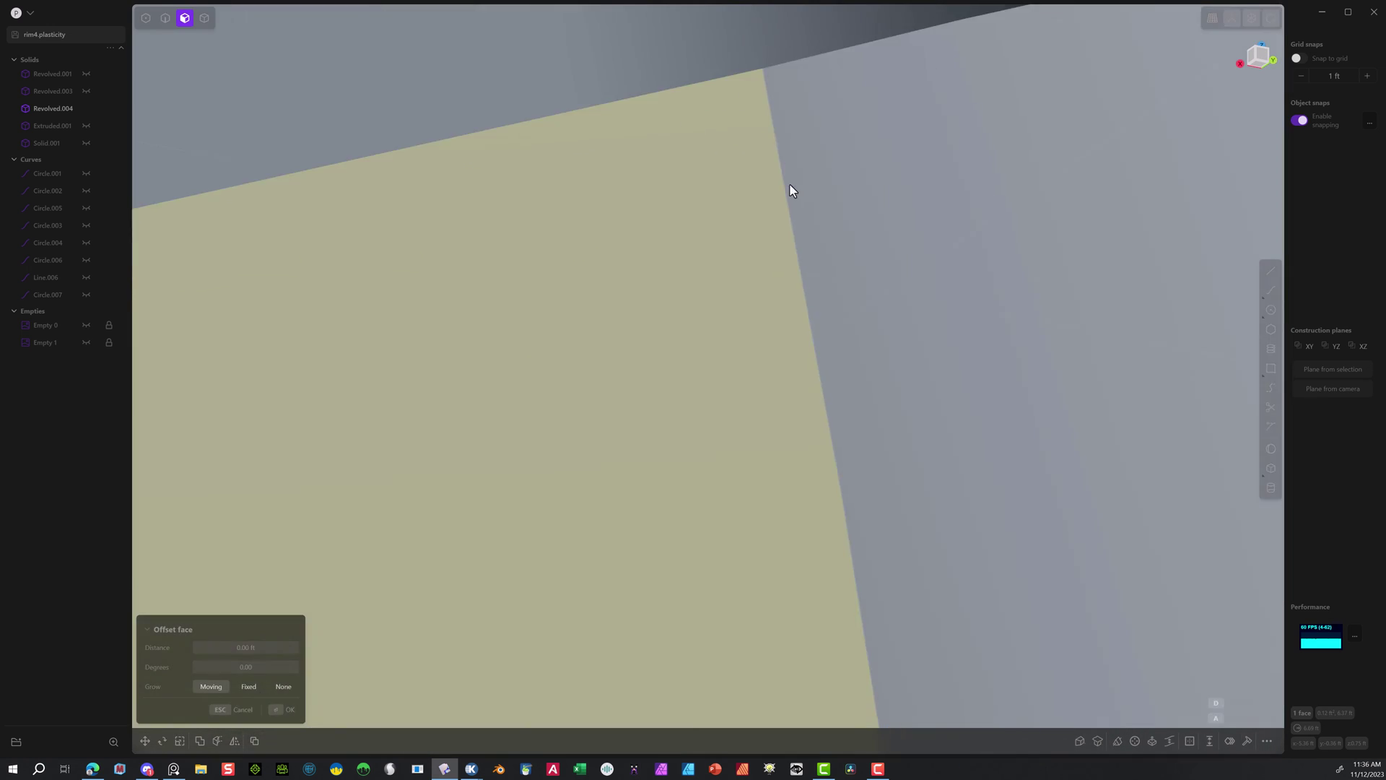
key("Escape")
Fillet the crease at the outer end of the wide spoke on the wheel's right side.
left_click(165, 18)
left_click(809, 299)
scroll(826, 299, "down", 7)
left_click_drag(218, 628, 237, 641)
left_click(283, 710)
scroll(595, 393, "down", 10)
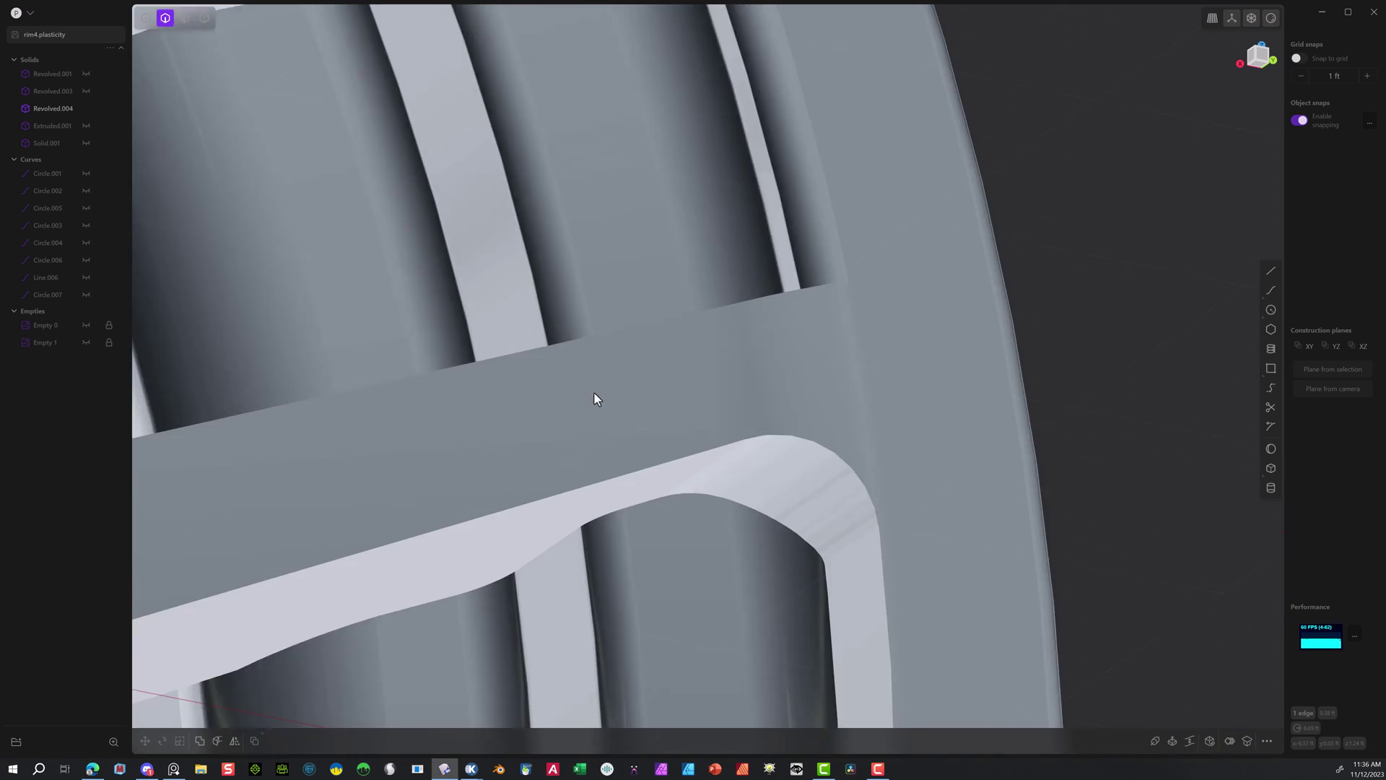
middle_click_drag(595, 393, 491, 215)
scroll(540, 343, "up", 4)
left_click(556, 366)
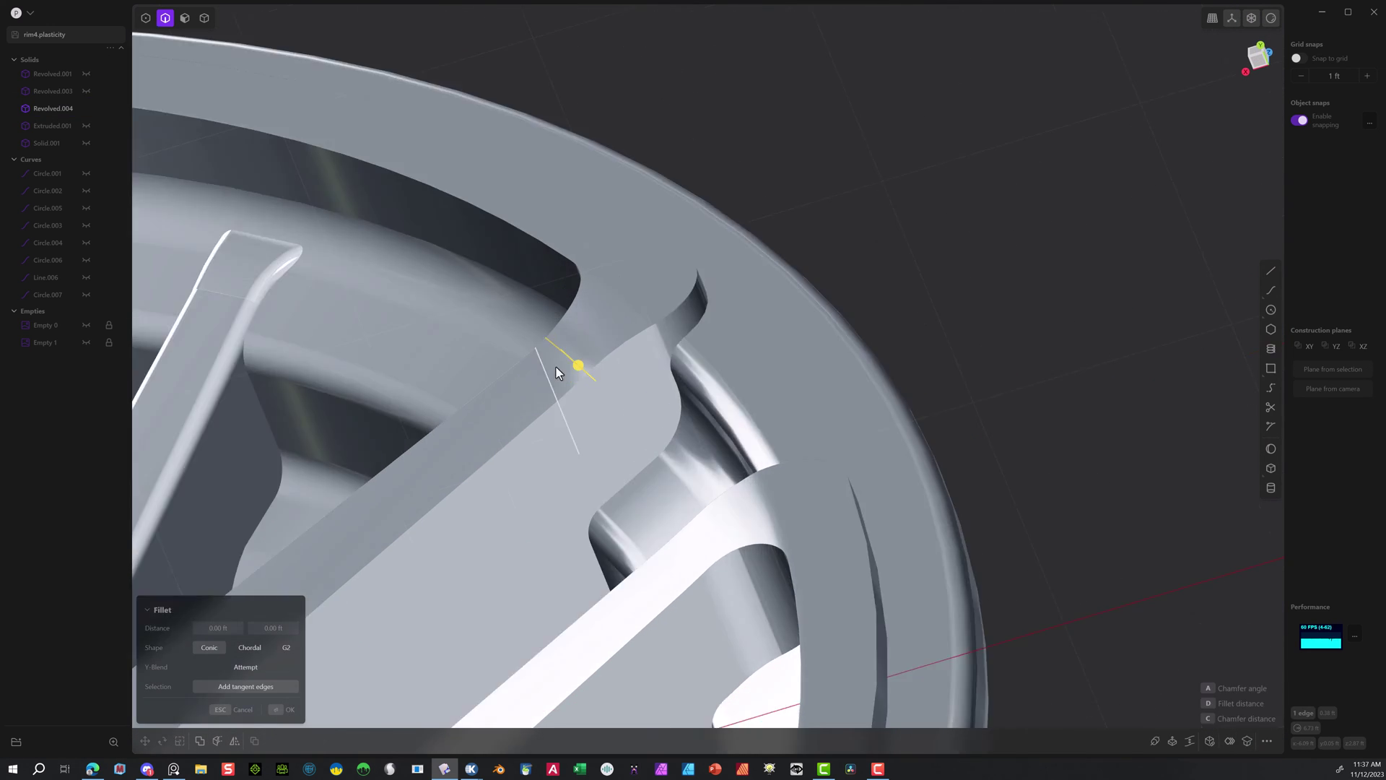
scroll(559, 367, "up", 6)
left_click_drag(585, 343, 505, 447)
left_click(237, 711)
key("3")
scroll(653, 415, "up", 5)
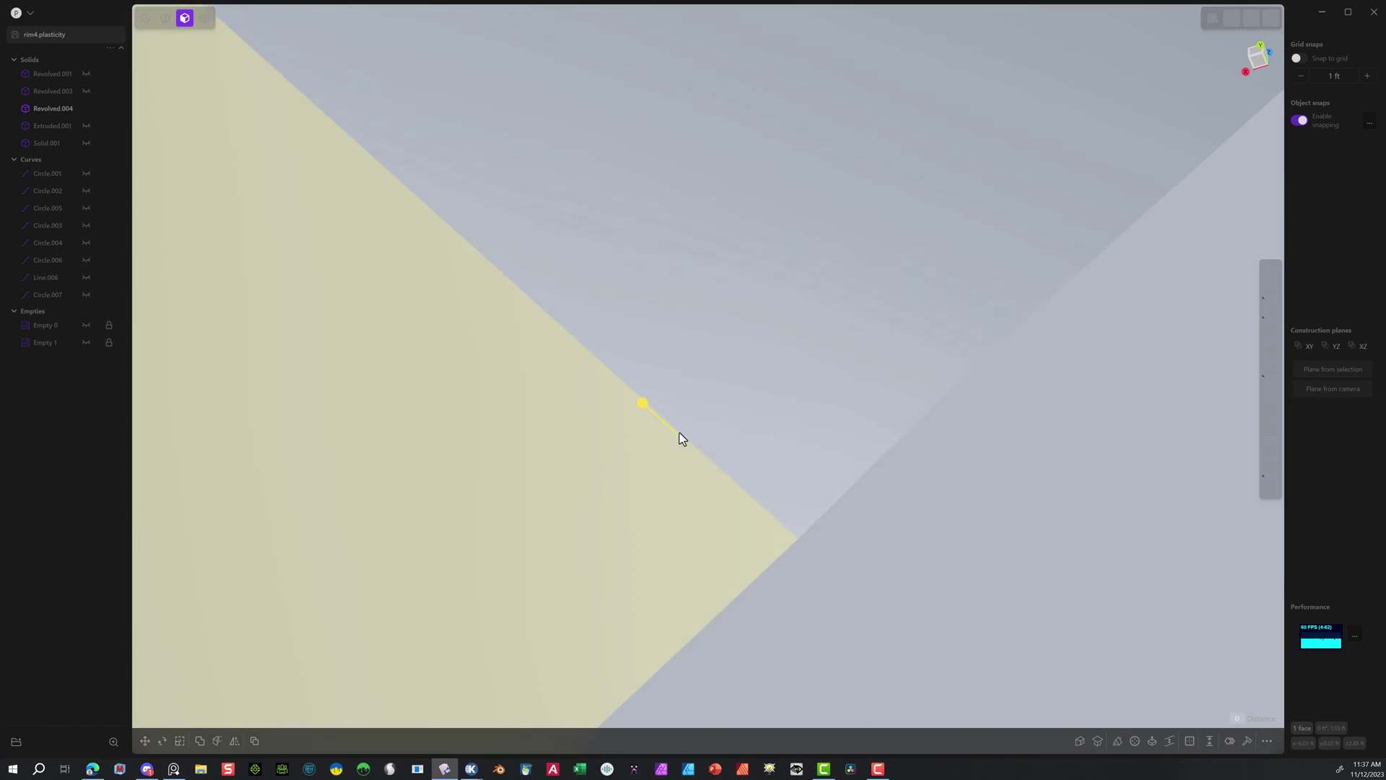
Start a fillet on the sharp outline edges at the outer corners of the top and right-hand spoke pairs.
scroll(678, 432, "down", 10)
middle_click_drag(882, 370, 294, 347)
key("2")
left_click(295, 347)
scroll(294, 346, "down", 1)
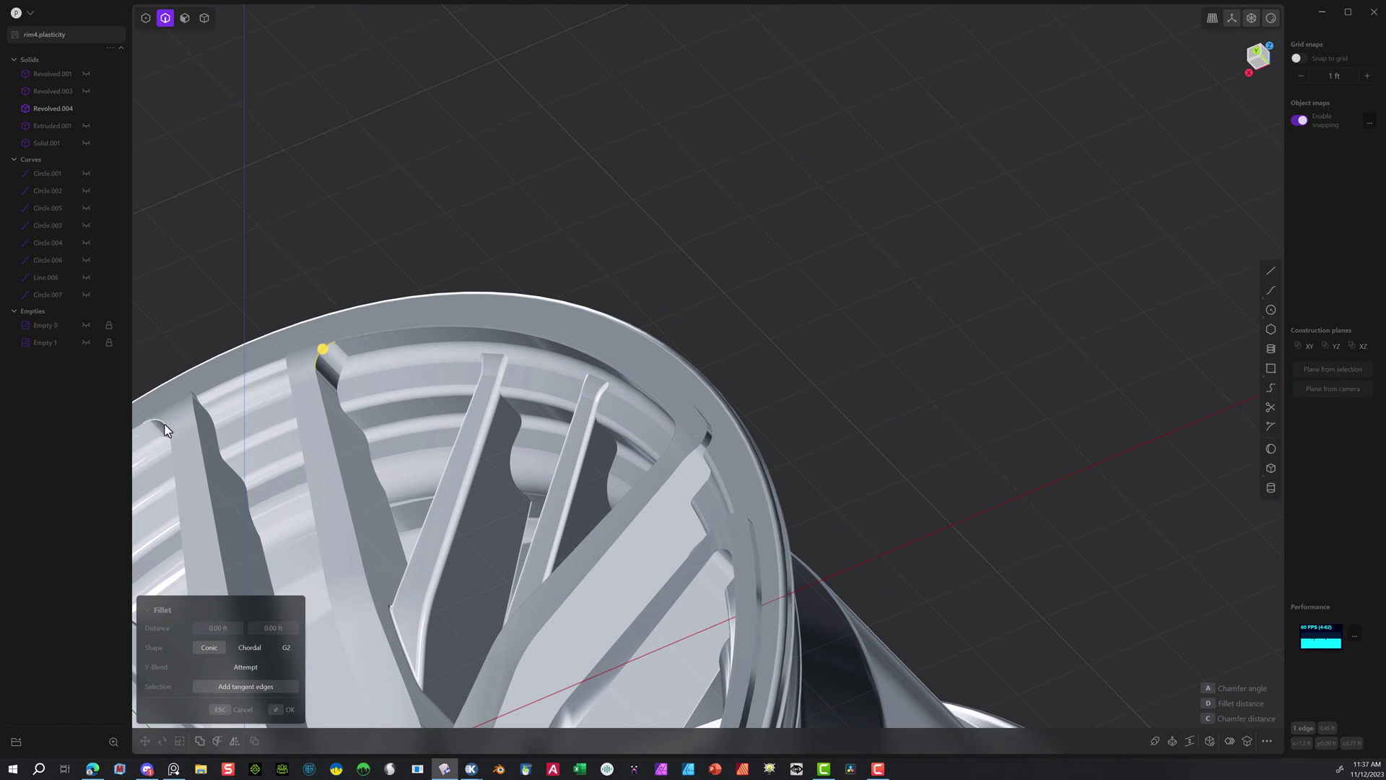
left_click(160, 423, "shift")
left_click(196, 402, "shift")
left_click(686, 448, "shift")
left_click(733, 518, "shift")
scroll(733, 519, "down", 6)
middle_click_drag(650, 433, 311, 232)
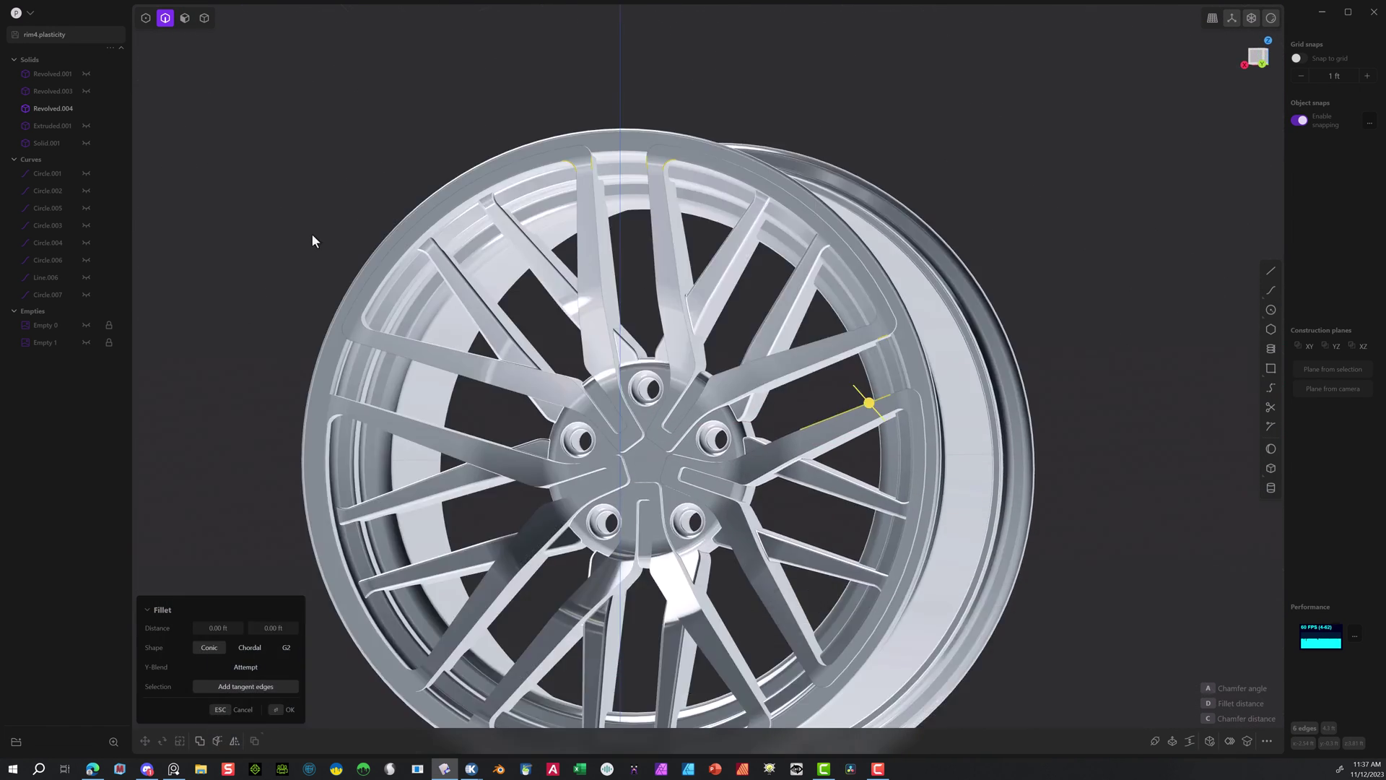
Add the outer outline edges of the remaining spoke pairs and fillet the whole selection at about 0.033 ft.
scroll(311, 232, "up", 4)
left_click(361, 426, "shift")
middle_click_drag(336, 562, 484, 80, "shift")
left_click(471, 122, "shift")
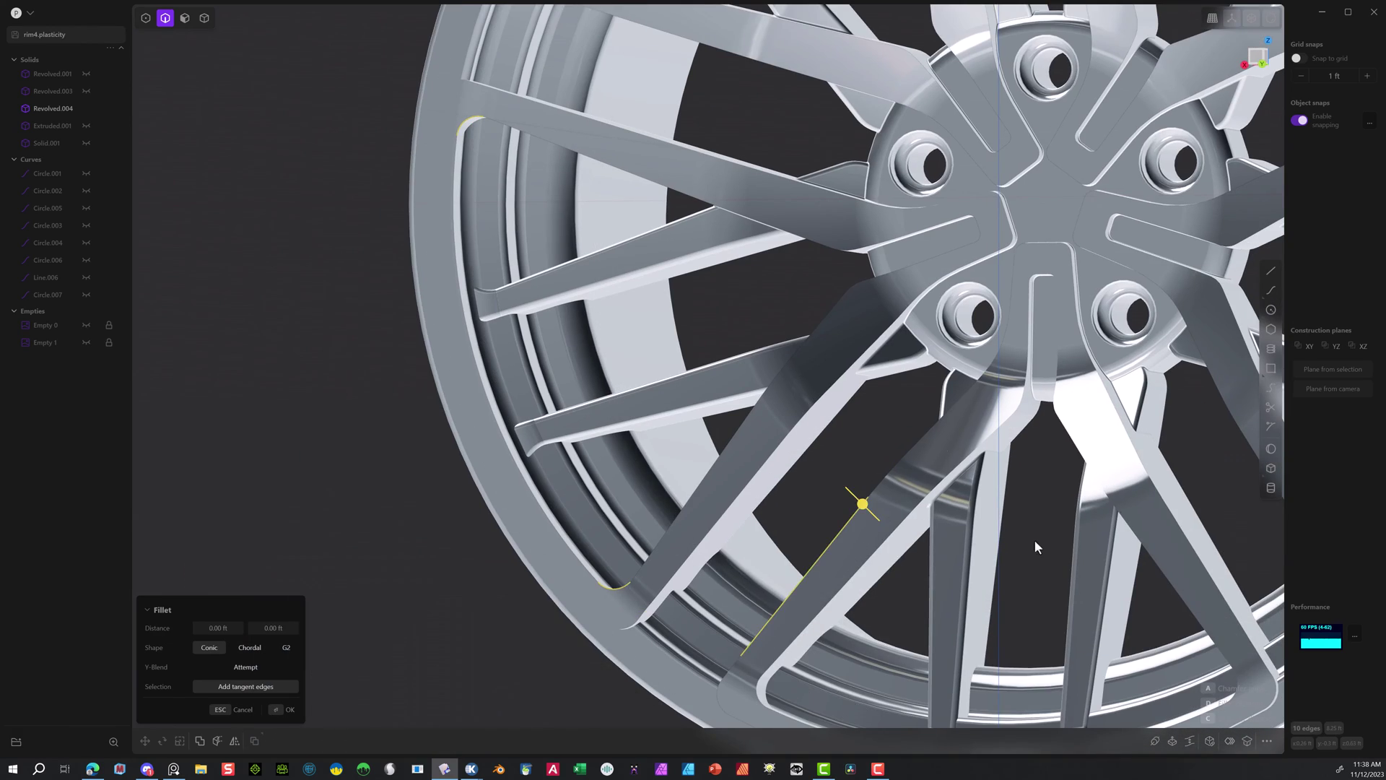
left_click(1176, 518, "shift")
middle_click_drag(1176, 519, 848, 430, "shift")
left_click(1010, 444, "shift")
middle_click_drag(1096, 261, 1022, 453, "shift")
left_click_drag(936, 638, 943, 626)
middle_click_drag(697, 570, 727, 527)
scroll(627, 521, "down", 5)
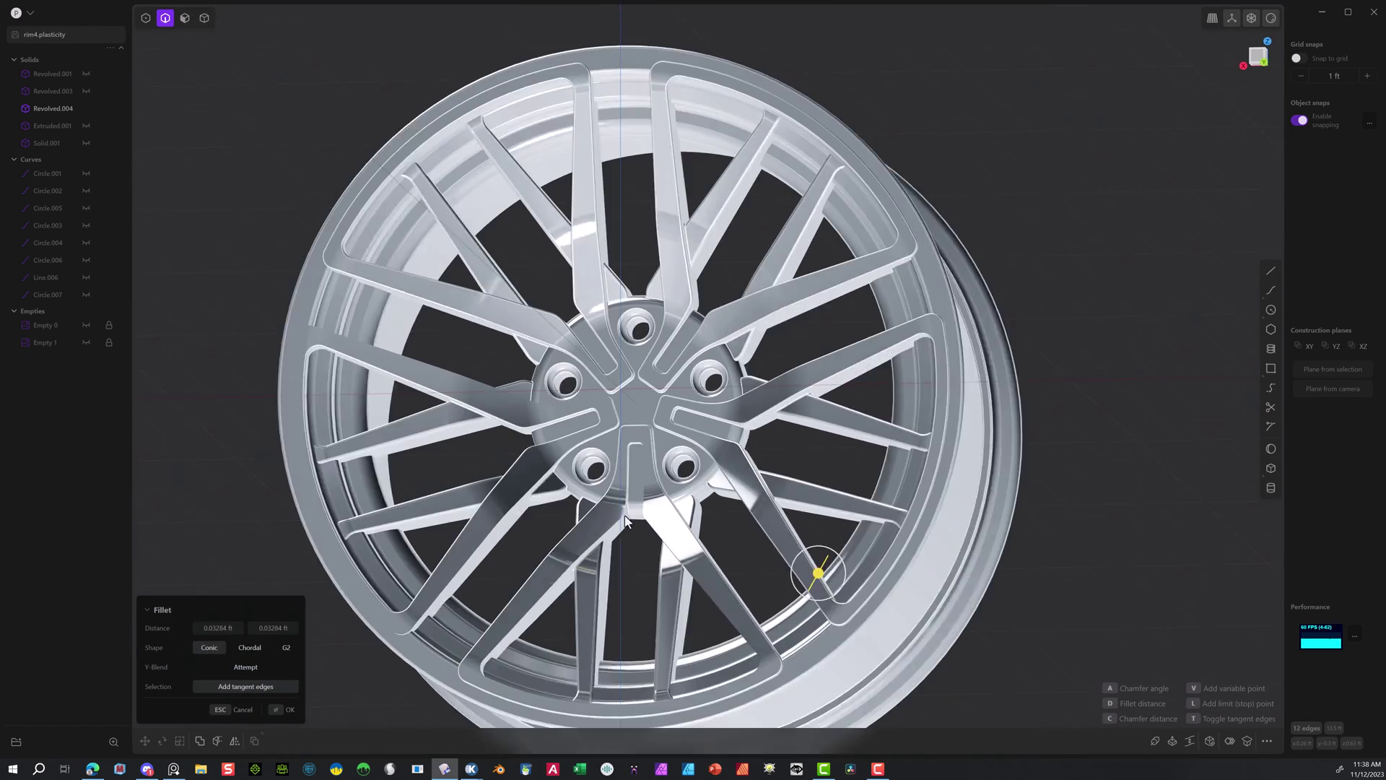
key("Return")
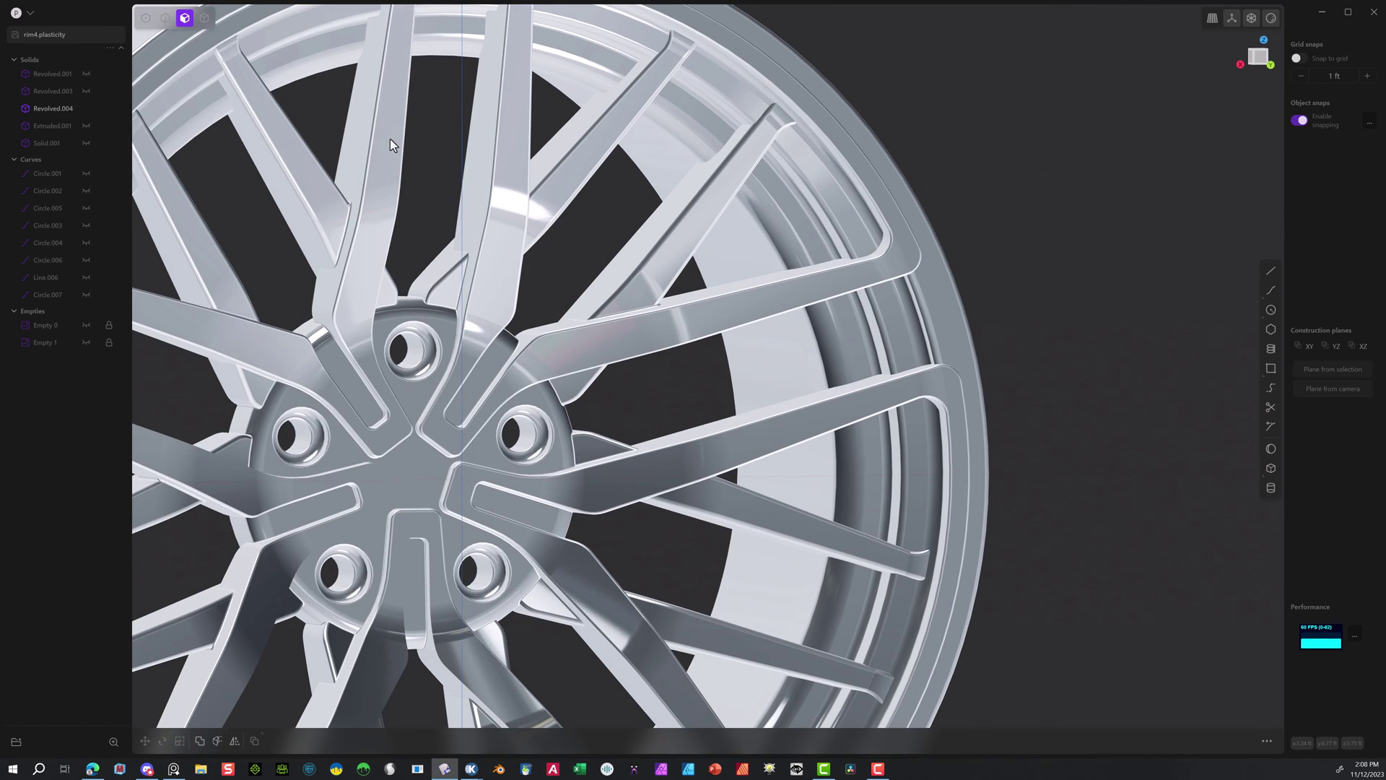
Select all front faces along the upper-left spoke pair, including its hub loop and the connecting arc on the rim.
left_click(390, 145)
key("o")
scroll(391, 152, "down", 2)
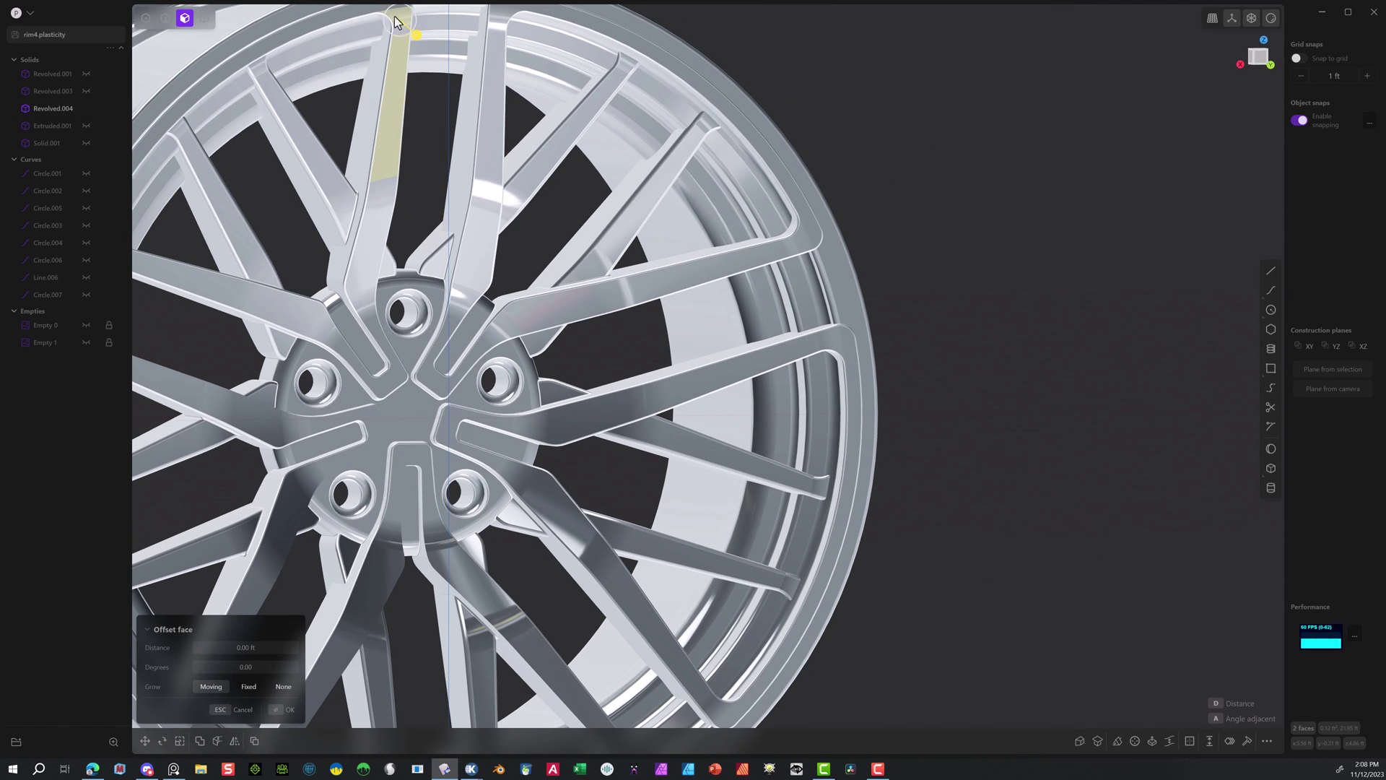
scroll(651, 165, "down", 3)
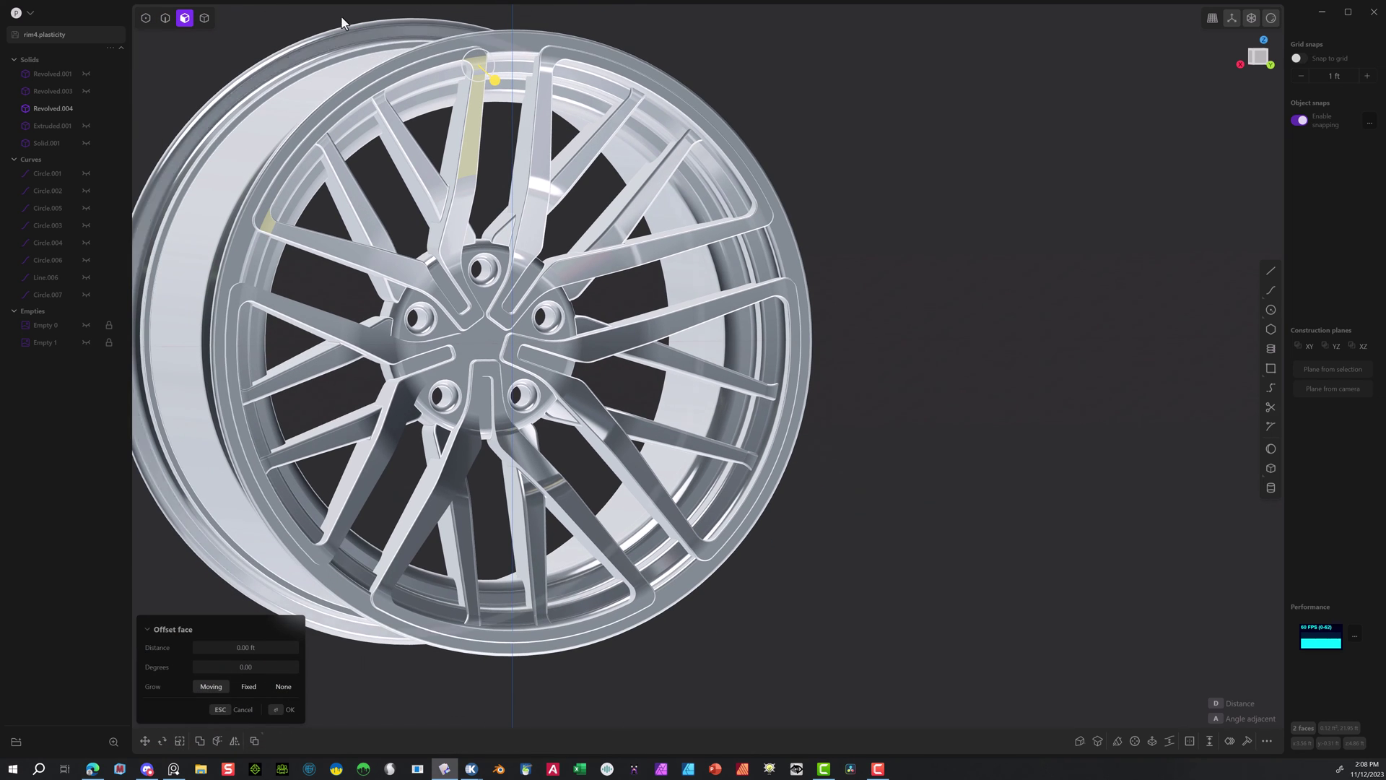
left_click(411, 75)
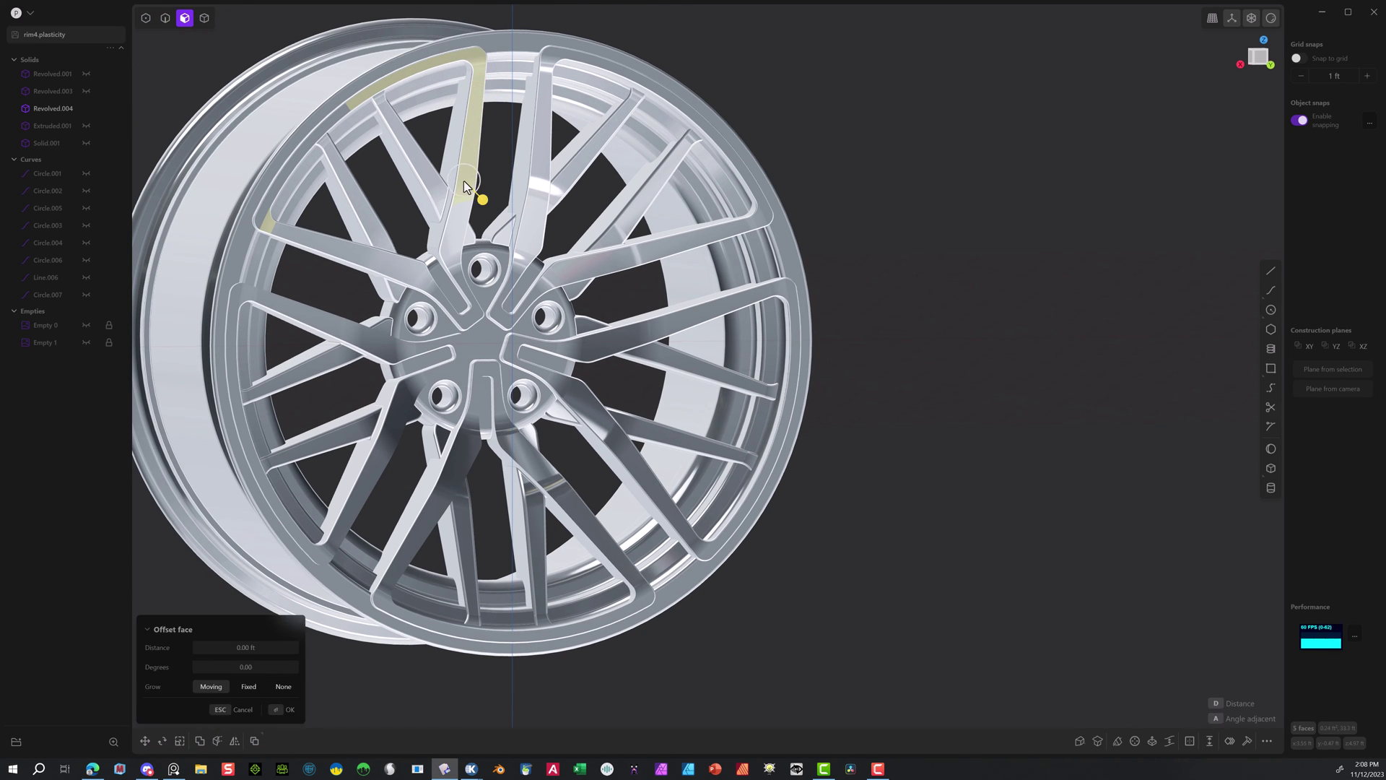
left_click(462, 226)
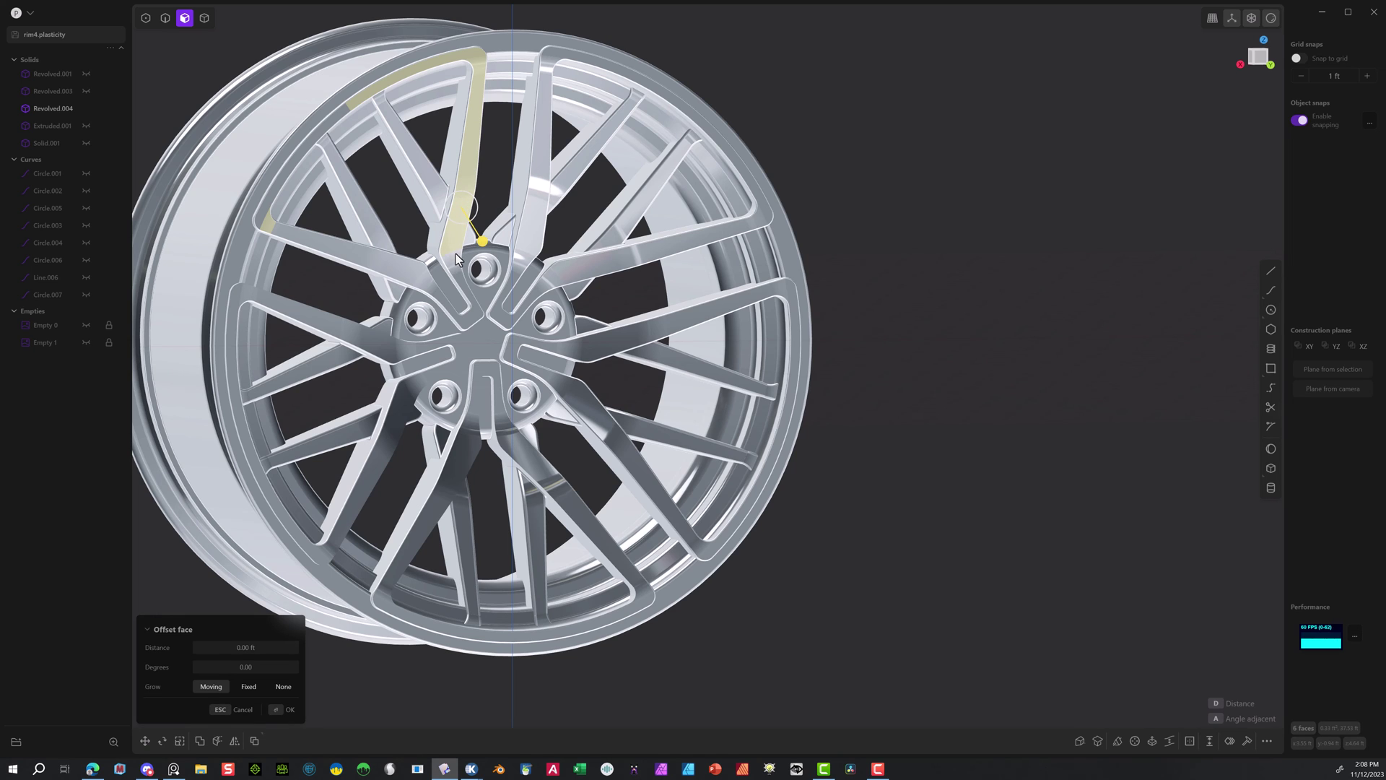
left_click(468, 298)
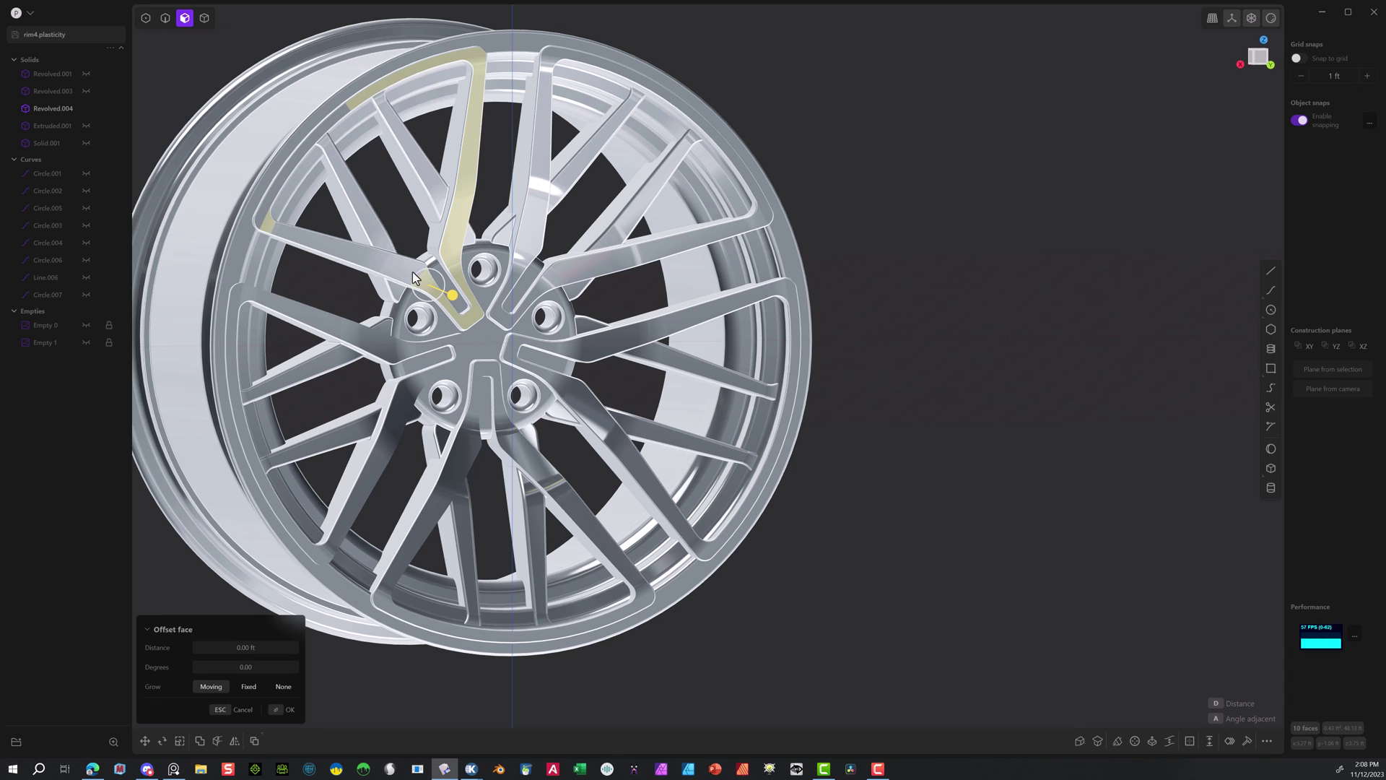
left_click(384, 268)
left_click(292, 237)
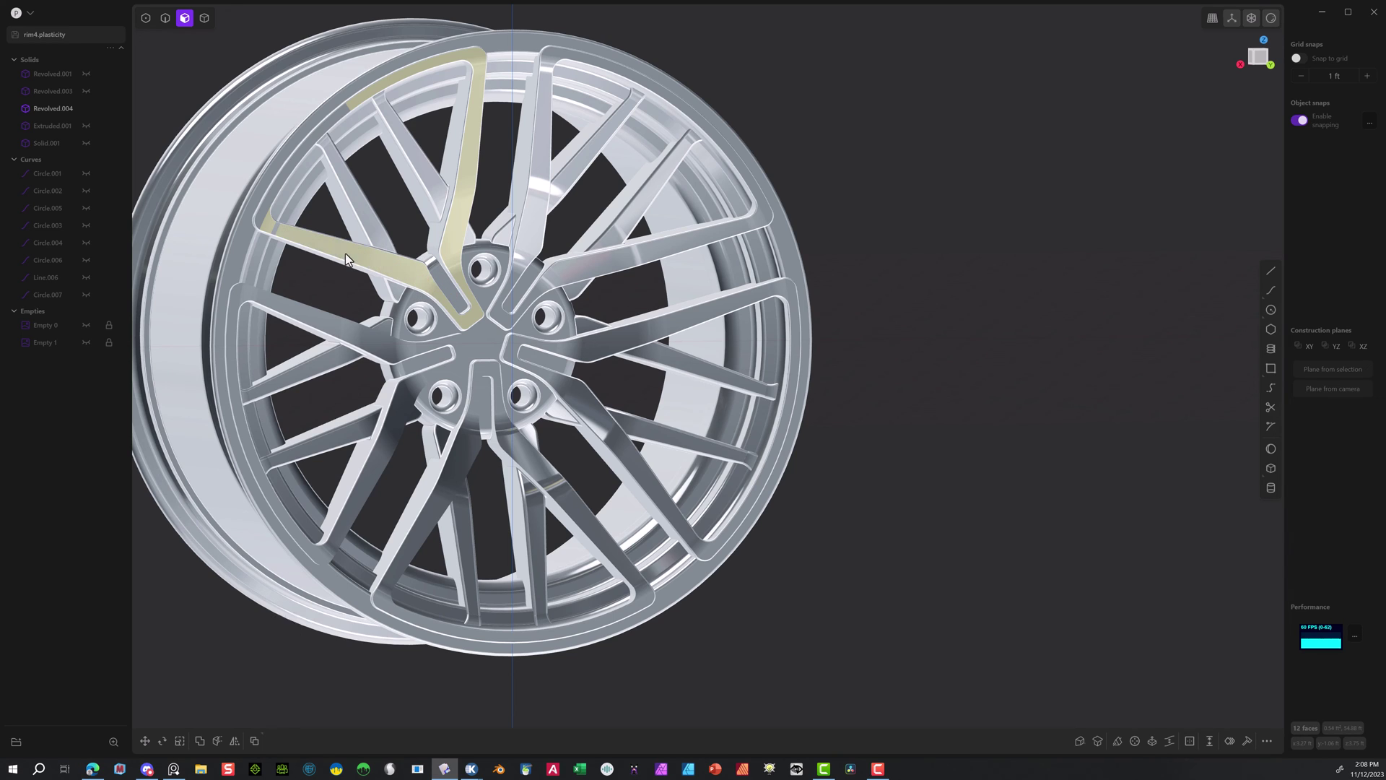
left_click(263, 218)
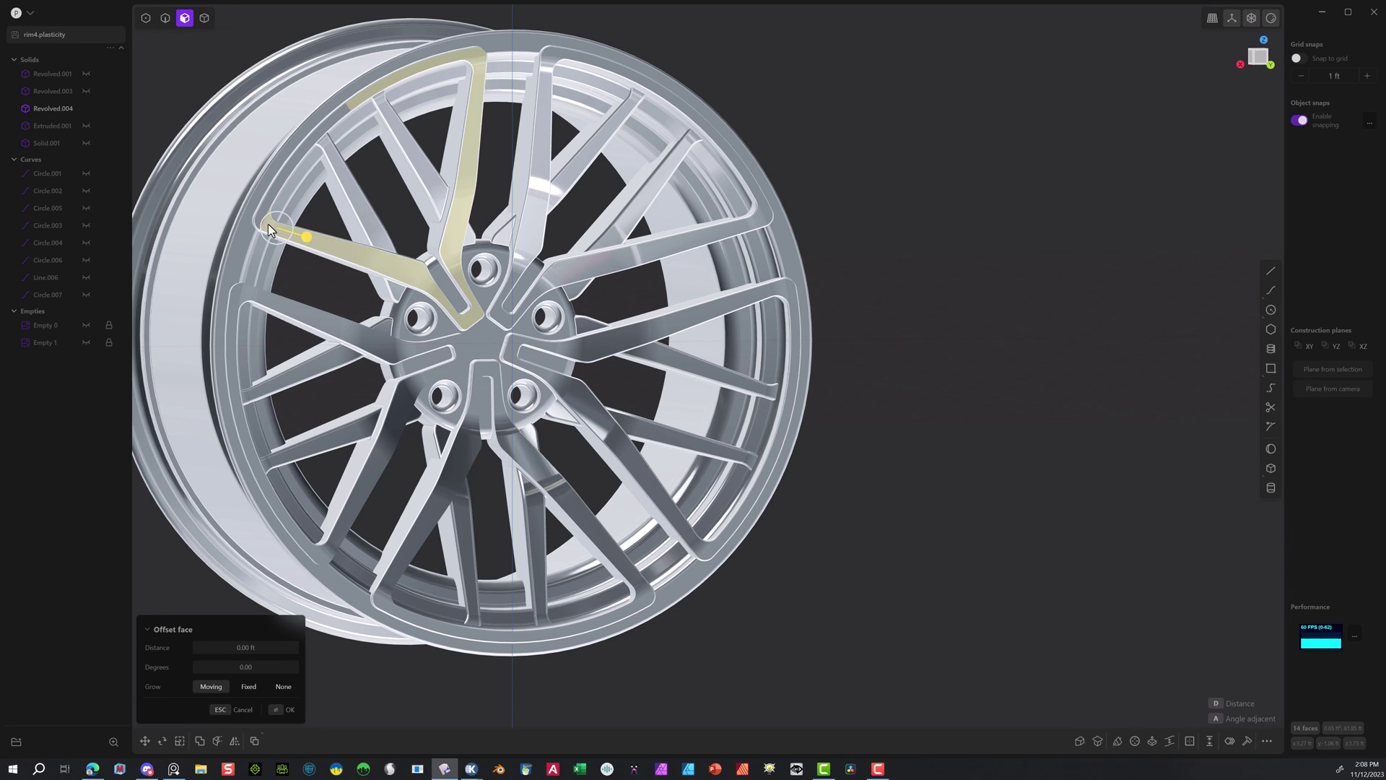
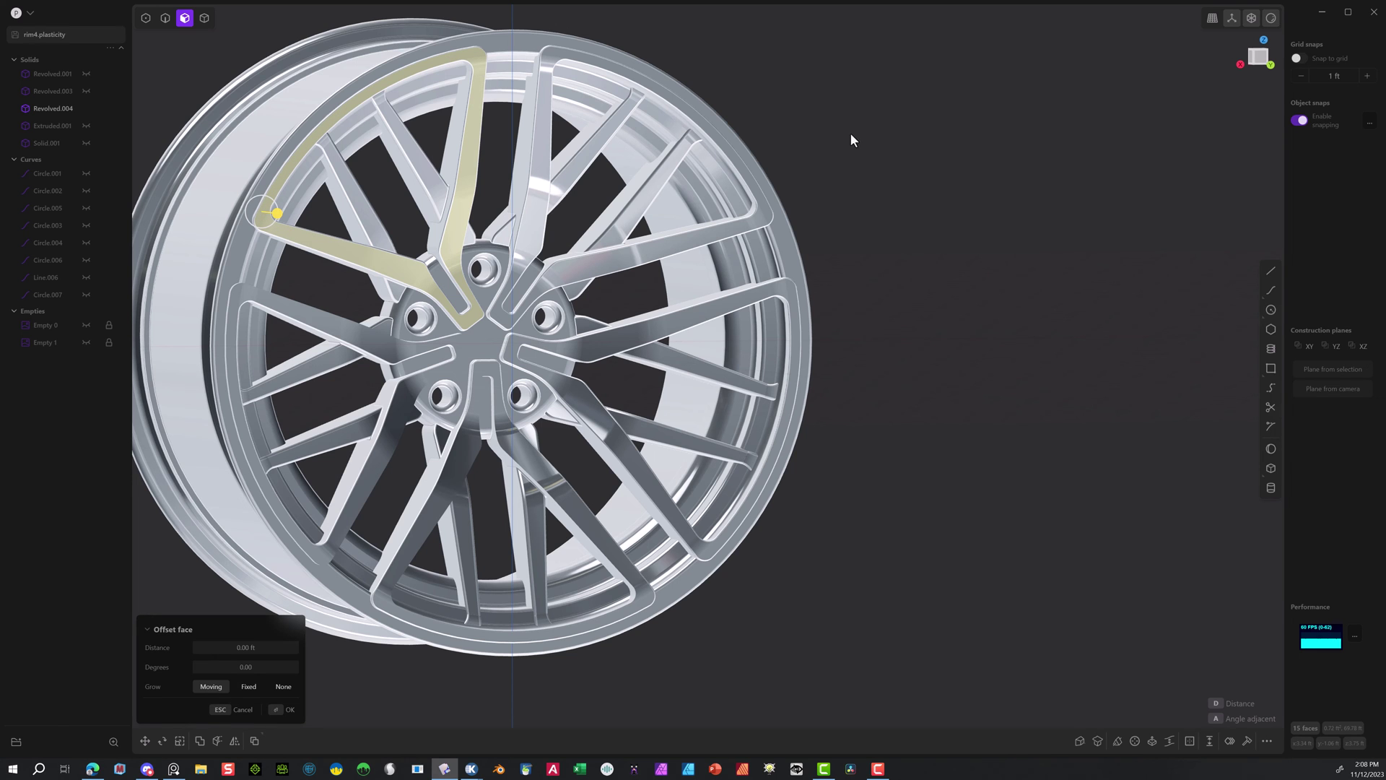
Duplicate the selected faces as a separate sheet and move it about 10.27 ft along Y, clear of the wheel's front.
key("shift+d")
middle_click_drag(675, 238, 567, 315)
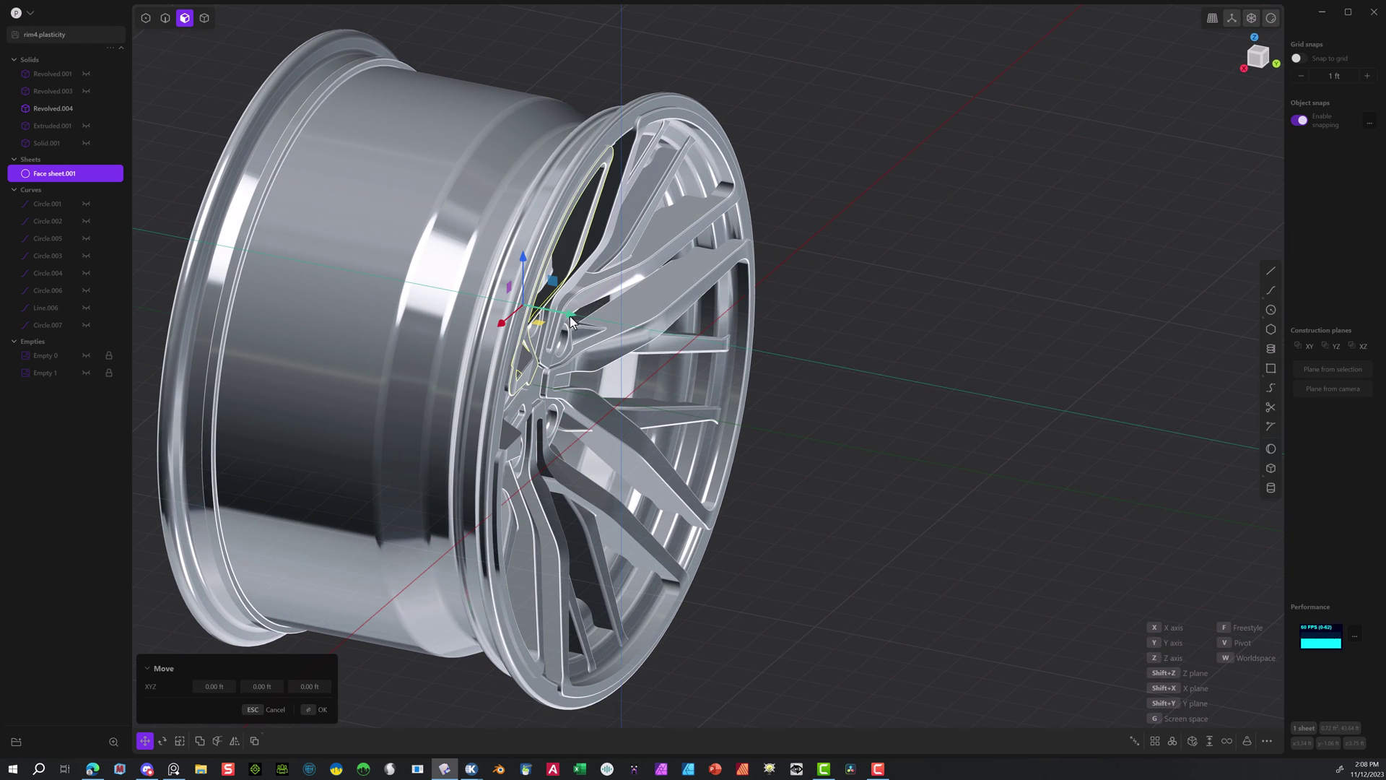
left_click_drag(570, 321, 996, 399)
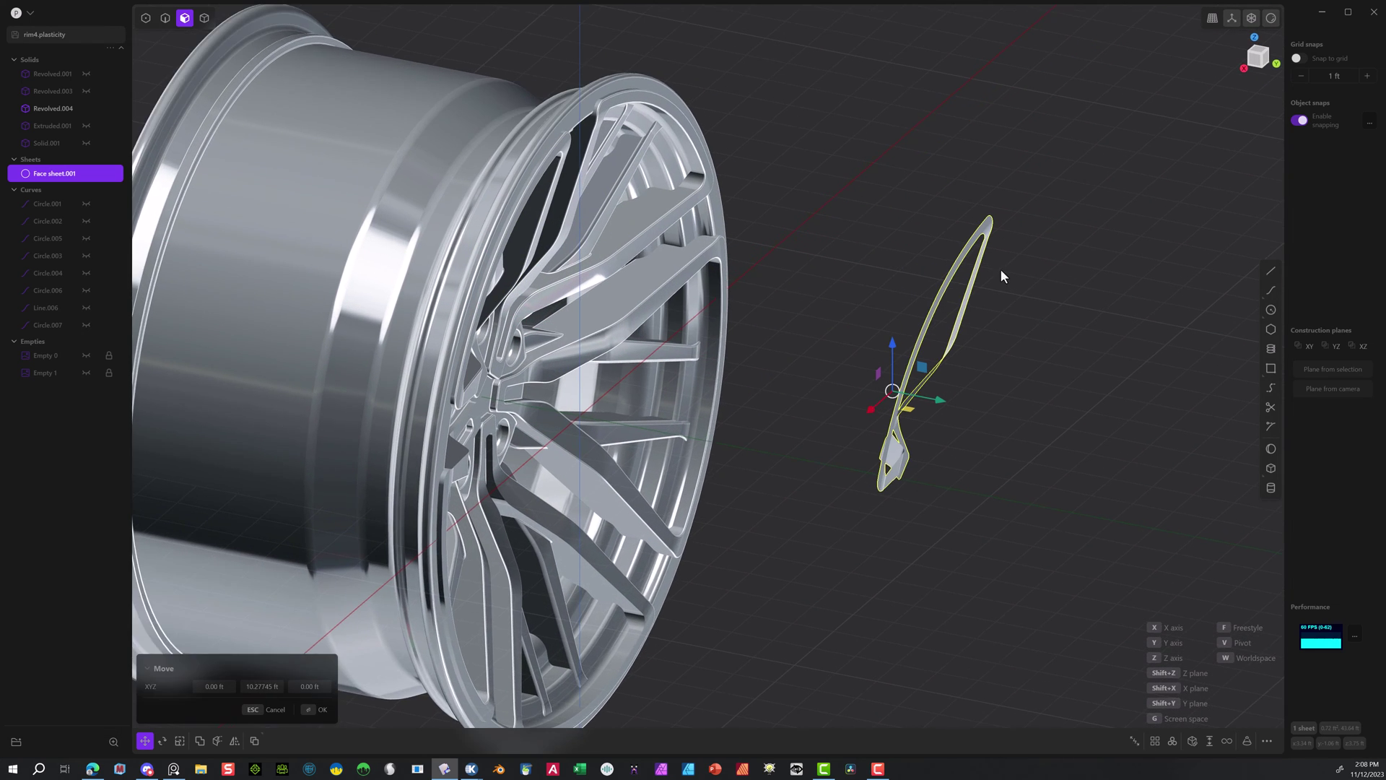
scroll(1001, 276, "up", 3)
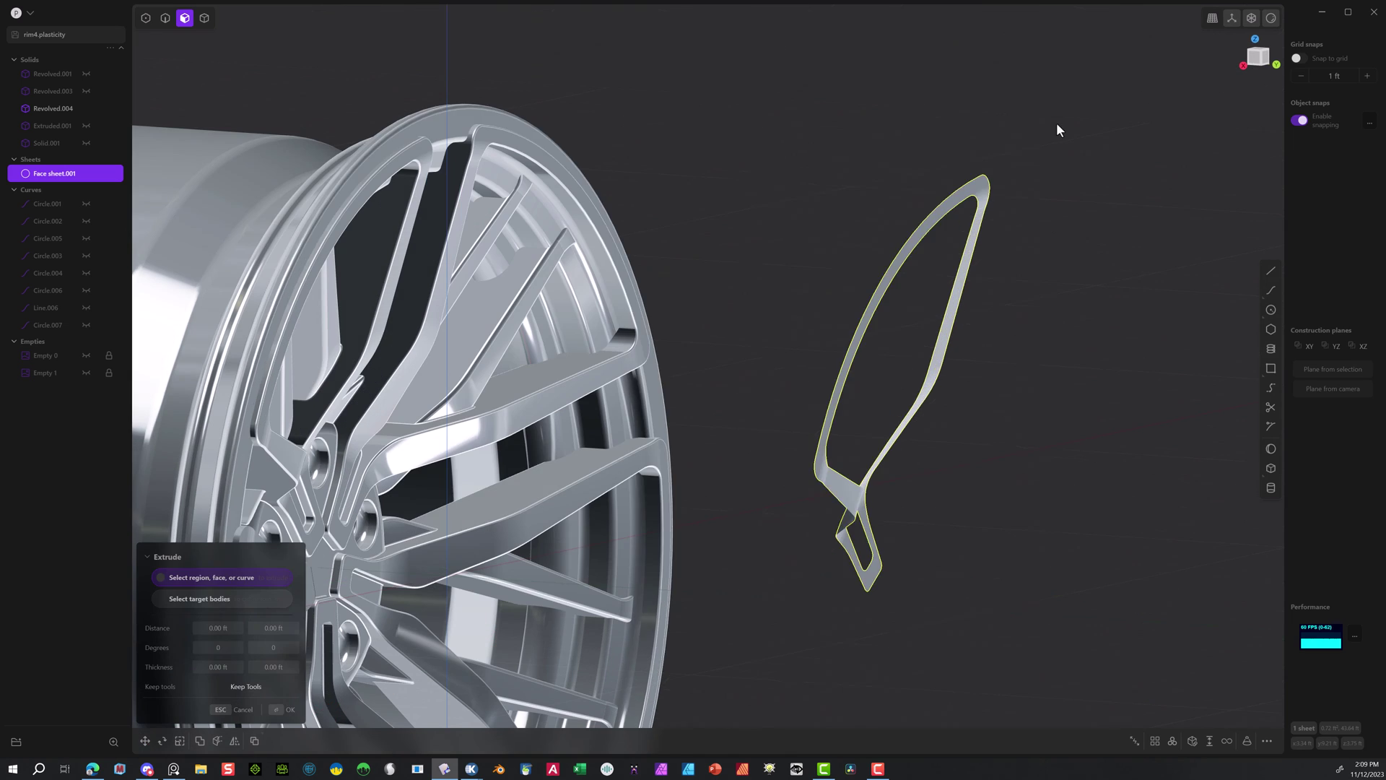
left_click_drag(1055, 122, 642, 749)
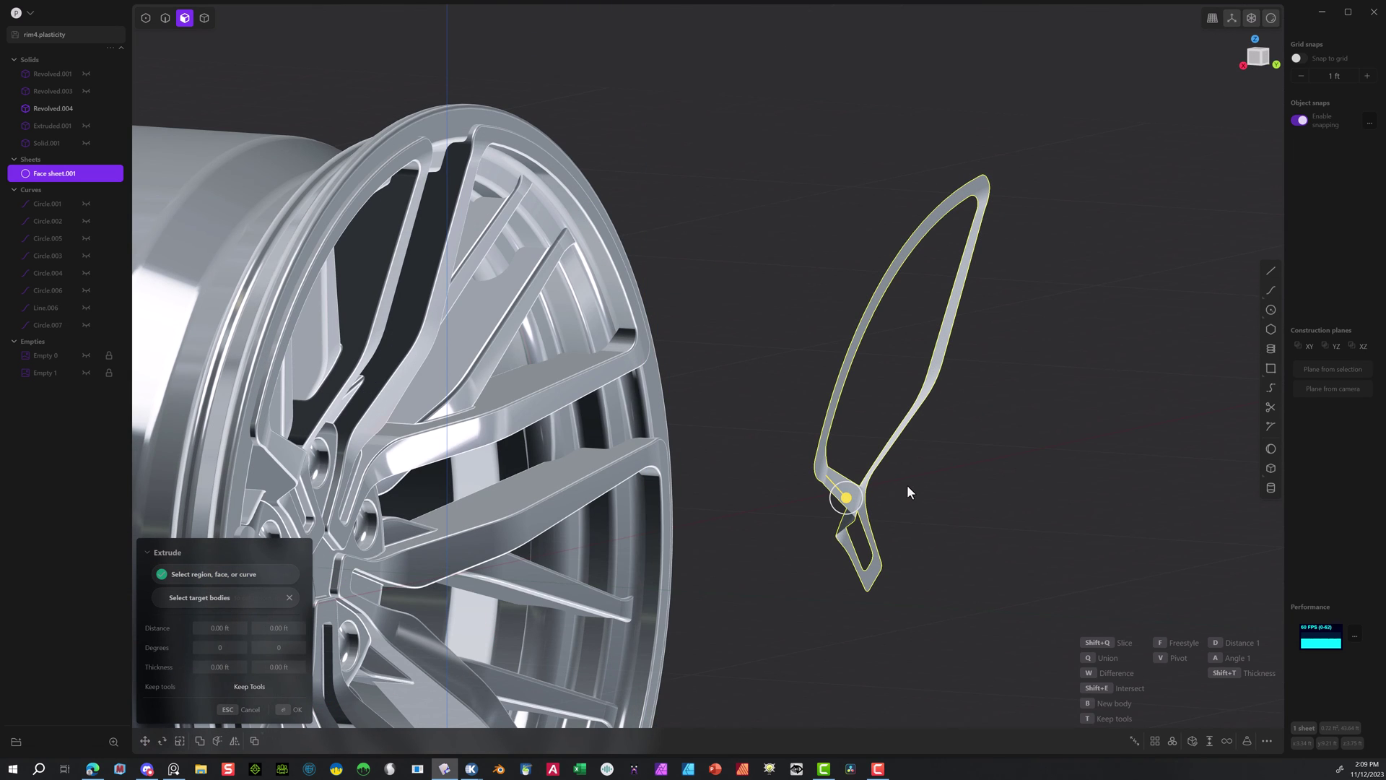
left_click(248, 709)
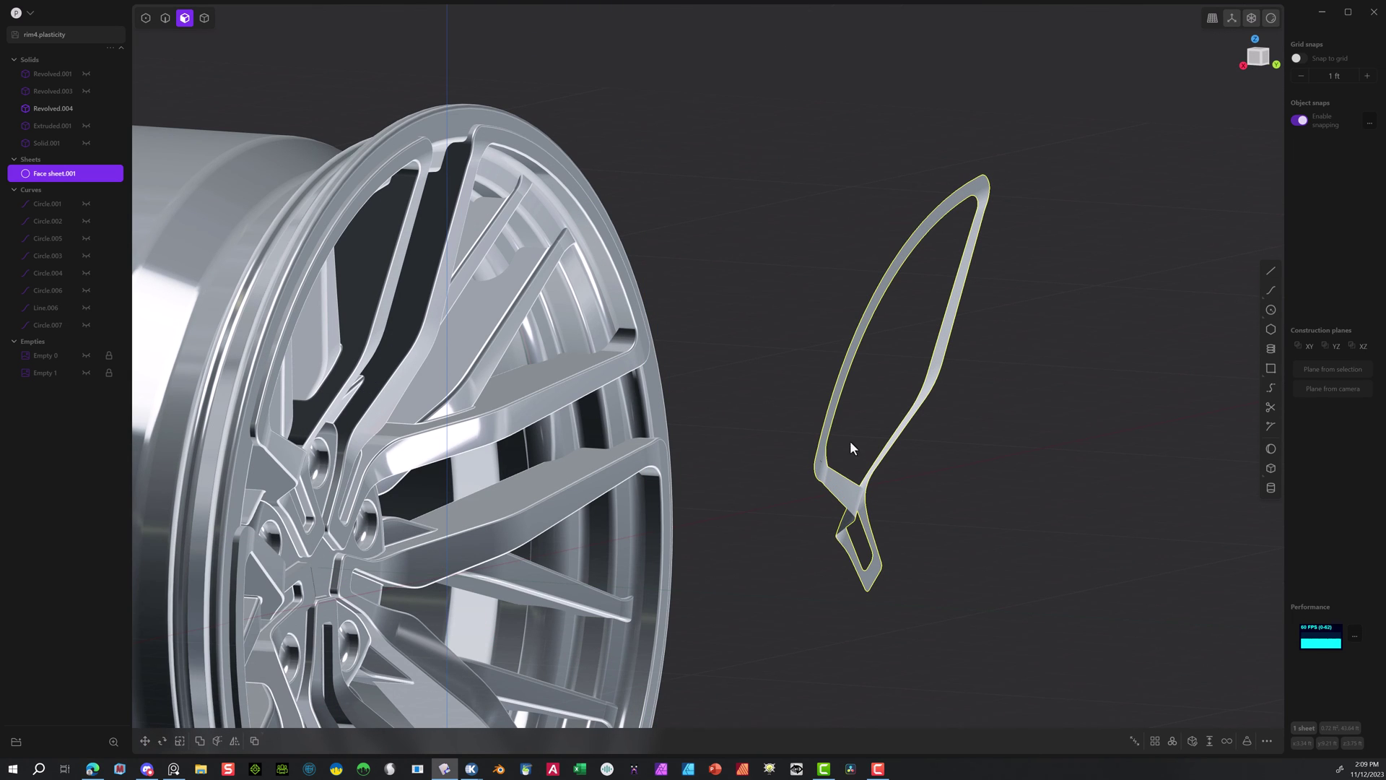
Select all faces of the detached sheet and extrude them about 0.12 ft back toward the wheel to form a solid.
left_click(818, 422)
left_click_drag(1088, 152, 777, 634)
key("o")
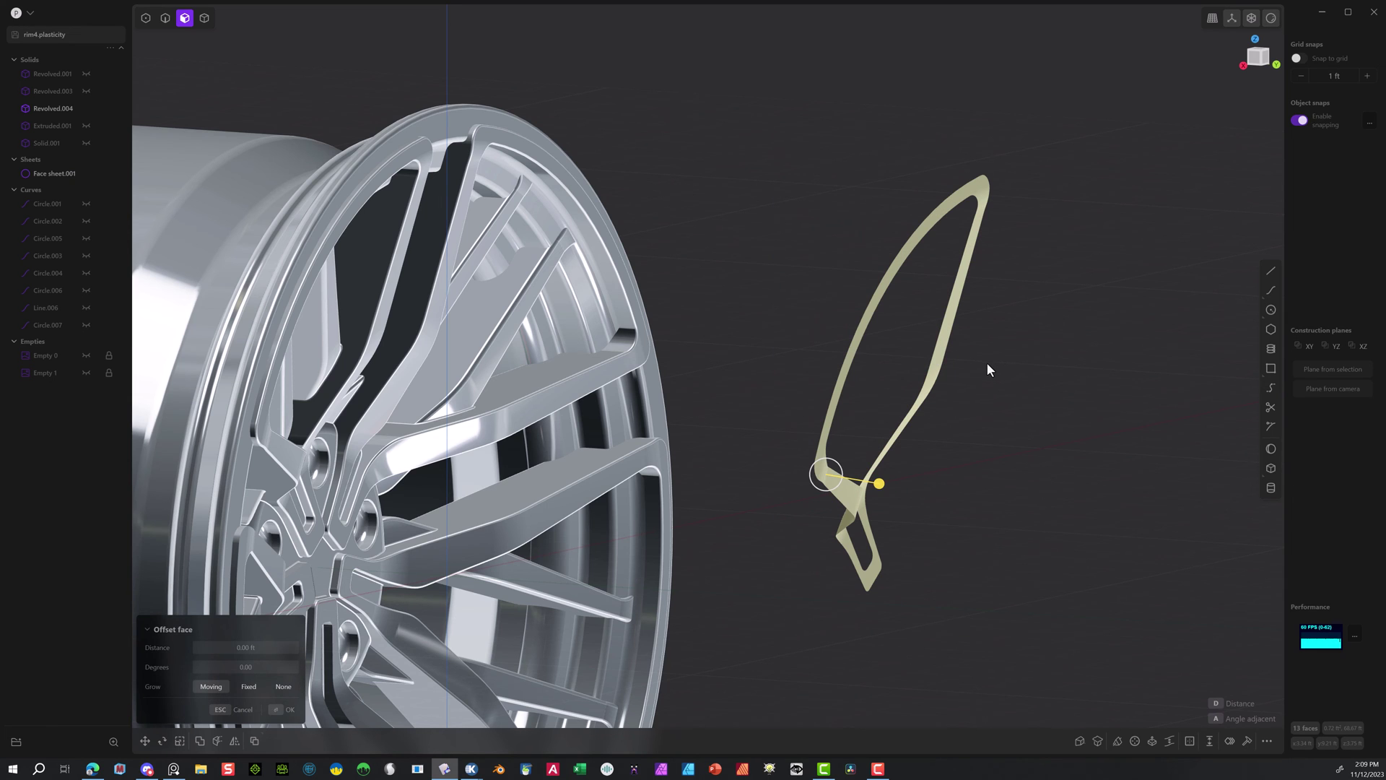
key("e")
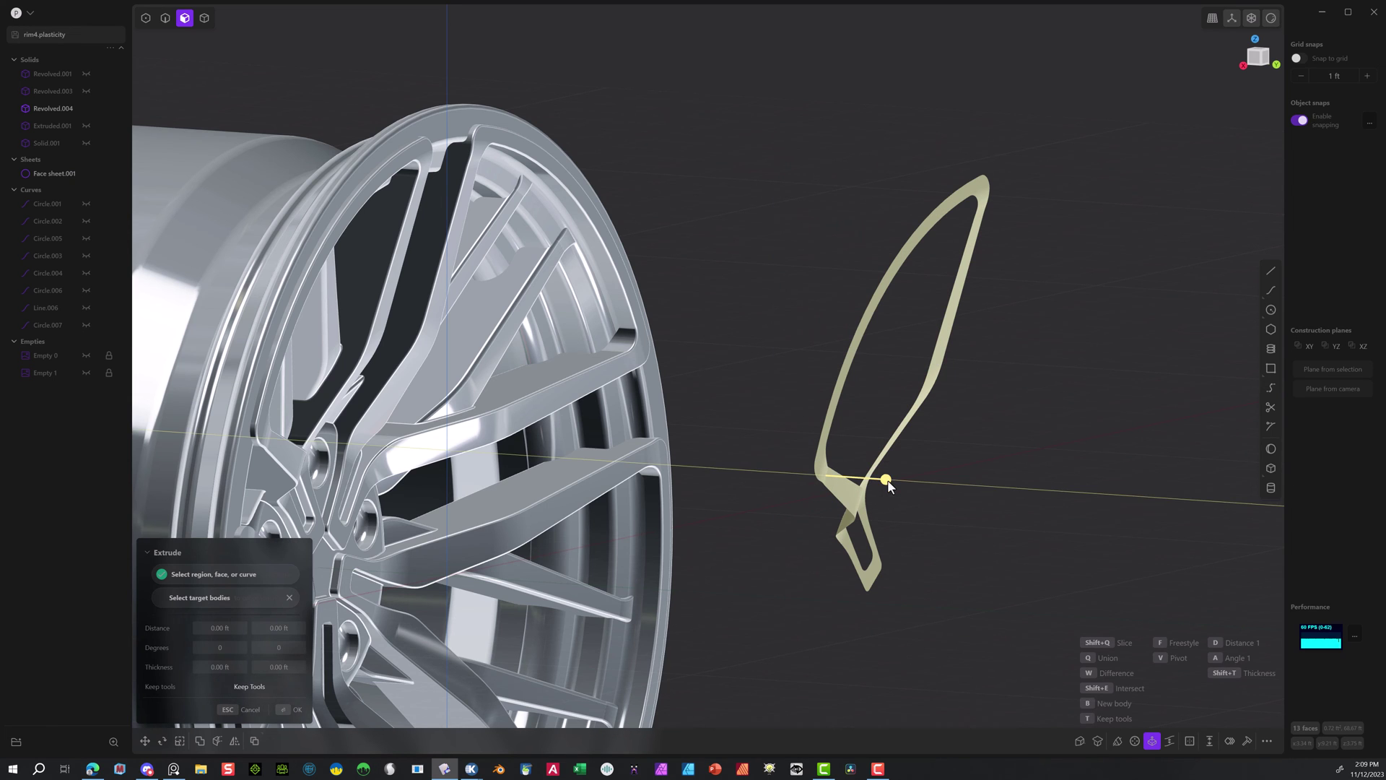
left_click_drag(887, 481, 878, 484)
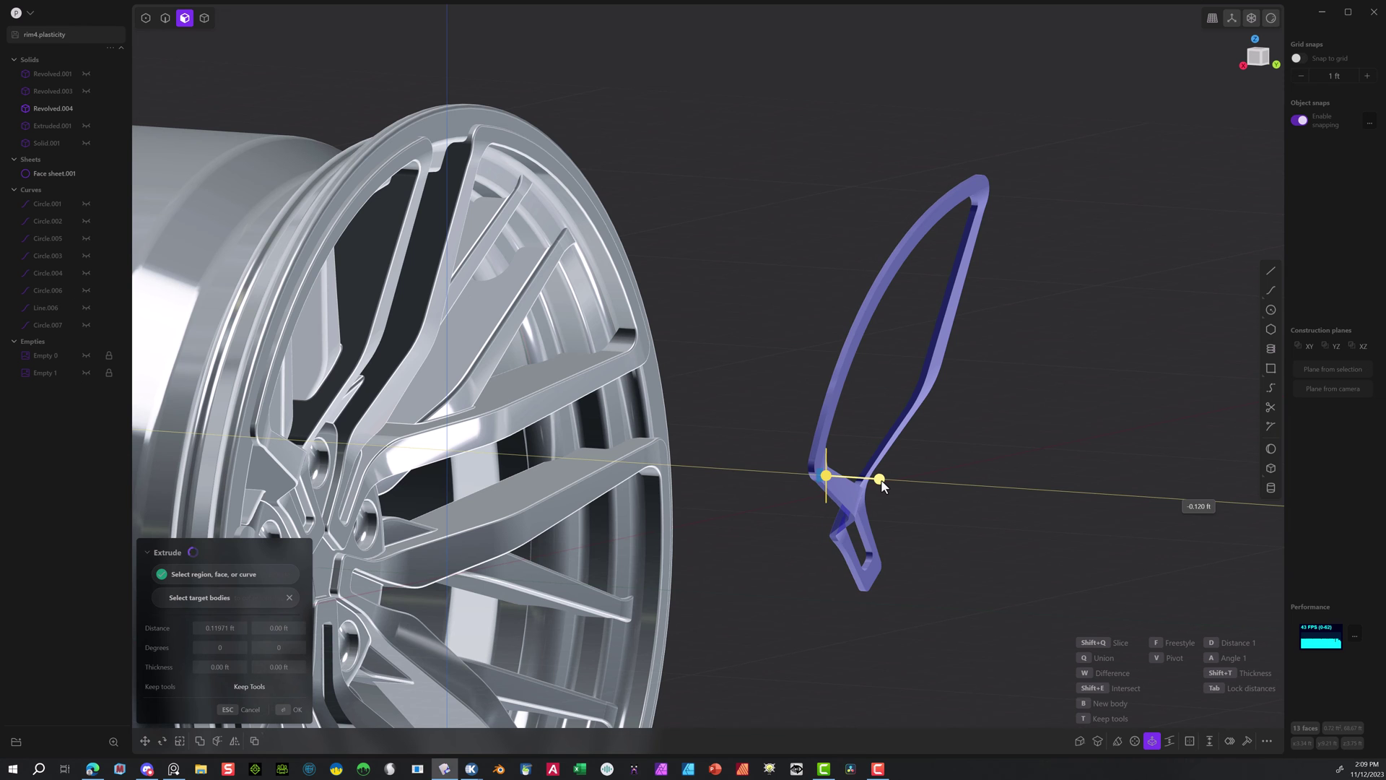
scroll(852, 484, "up", 10)
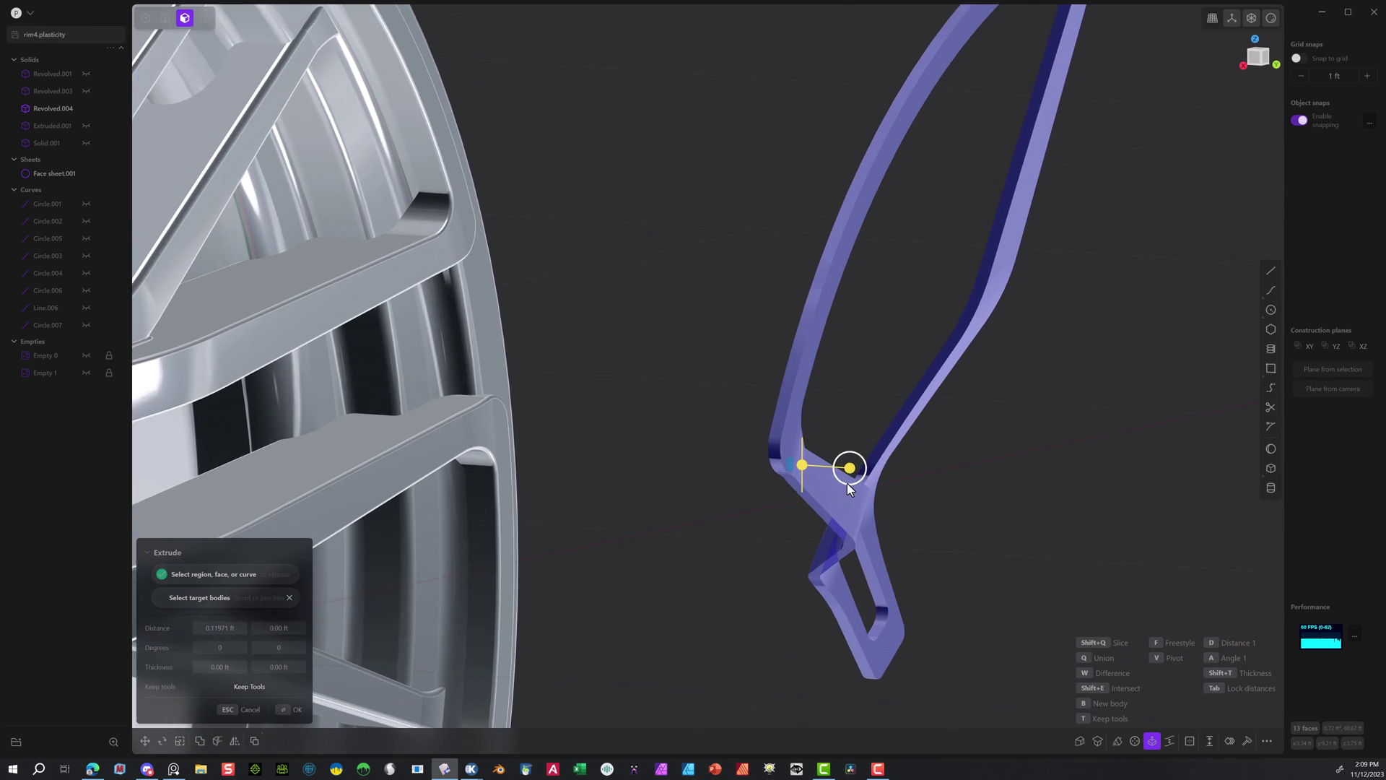
left_click(848, 483)
Fillet two edges near the hub-side bend of the extruded spoke frame at about 0.076 ft.
key("2")
left_click(848, 511)
key("f")
scroll(963, 410, "down", 5)
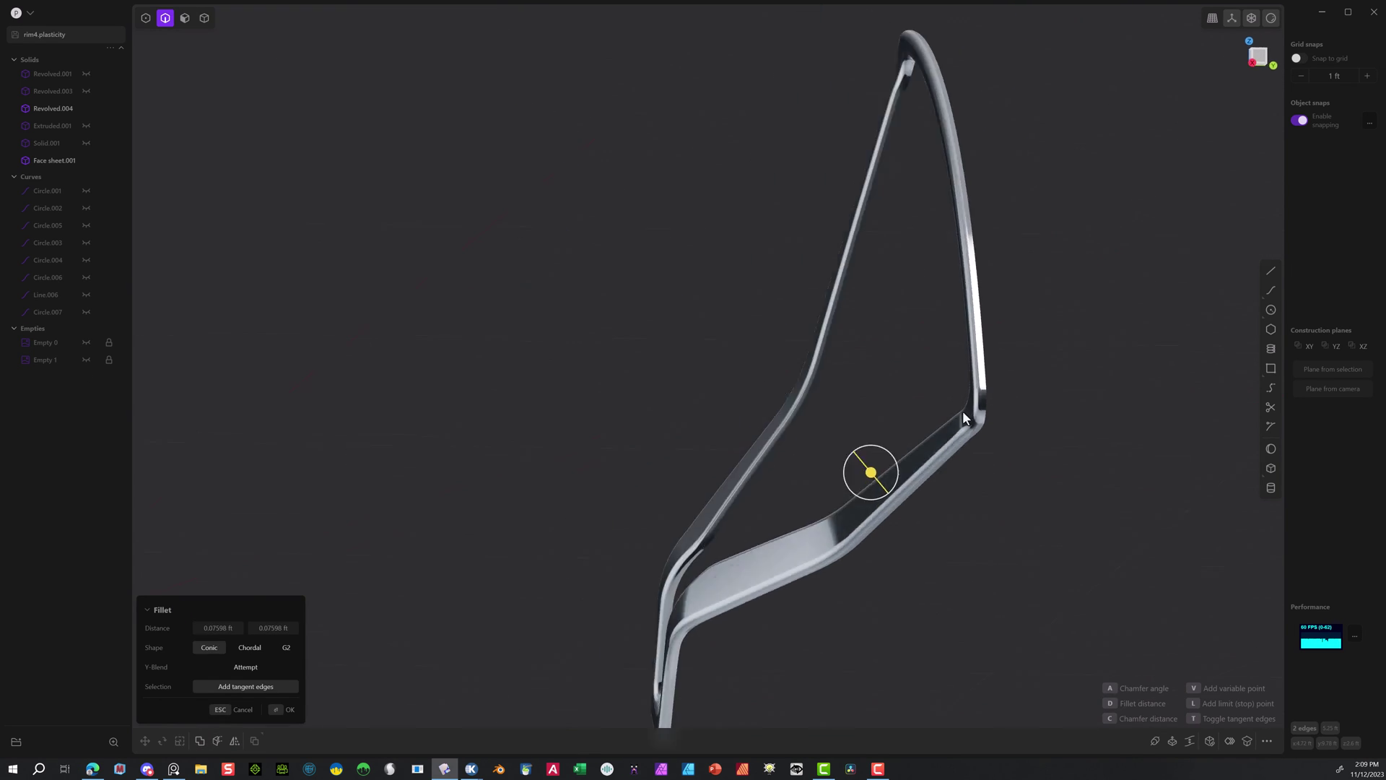
middle_click_drag(982, 388, 967, 419)
scroll(968, 418, "down", 8)
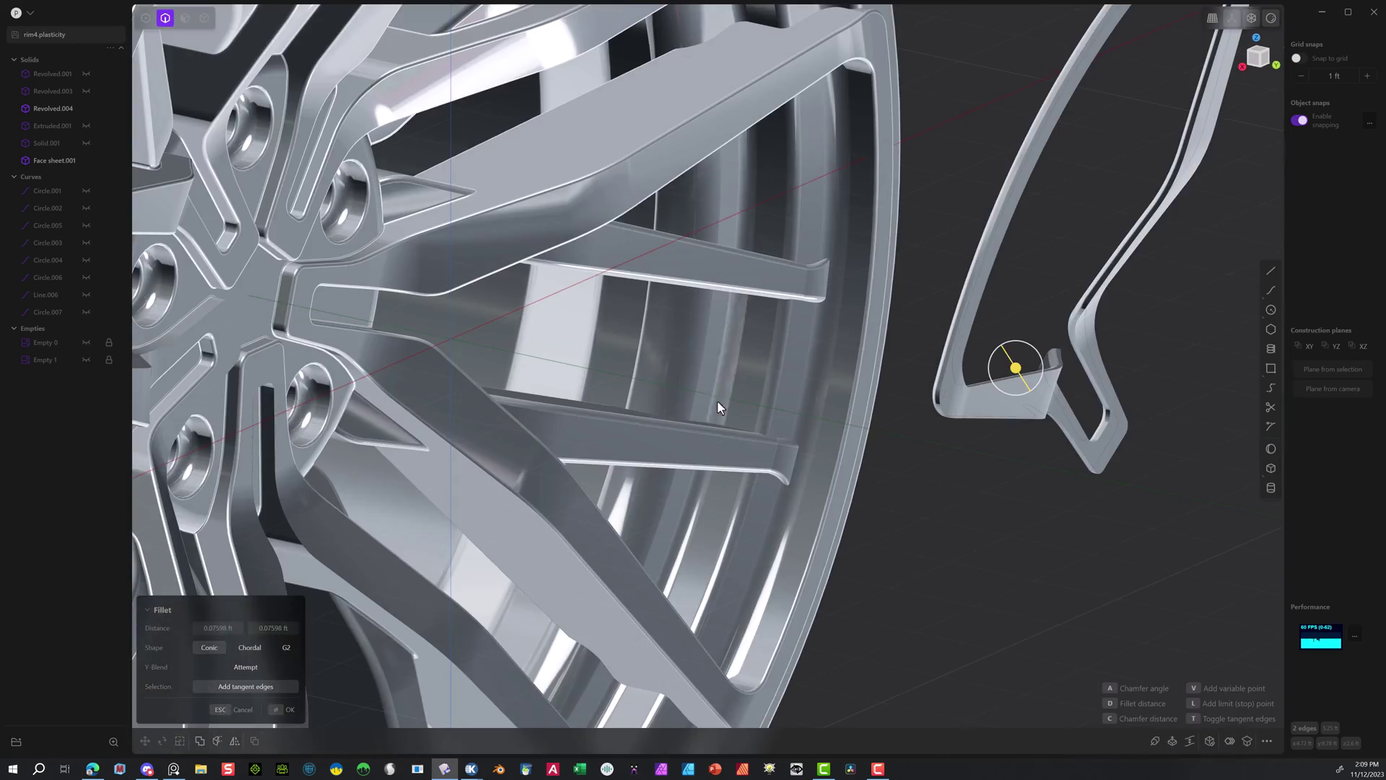
key("Return")
Move the thickened spoke frame about -10.23 ft along Y so it sits against the wheel's front face.
middle_click_drag(717, 400, 332, 260)
left_click(204, 17)
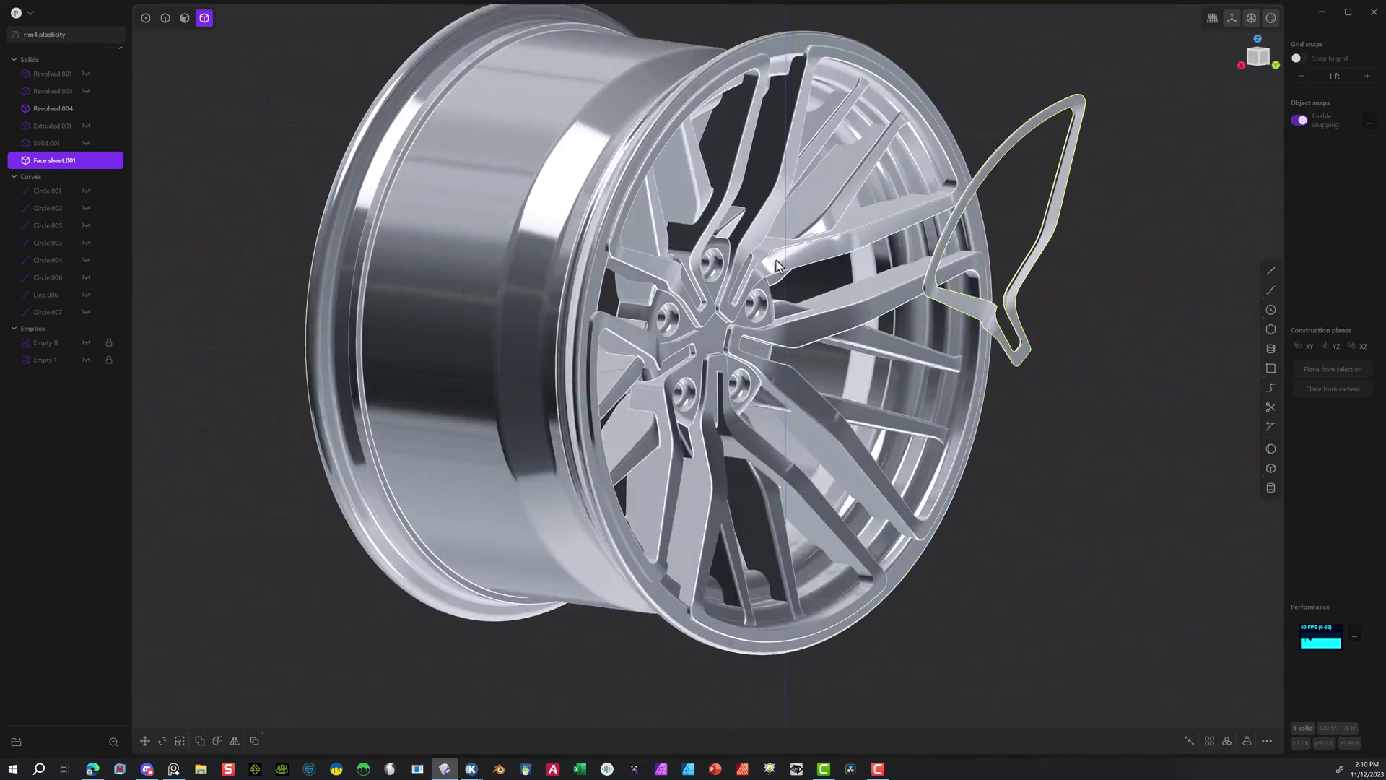
scroll(989, 244, "up", 5)
scroll(989, 244, "down", 5)
key("g")
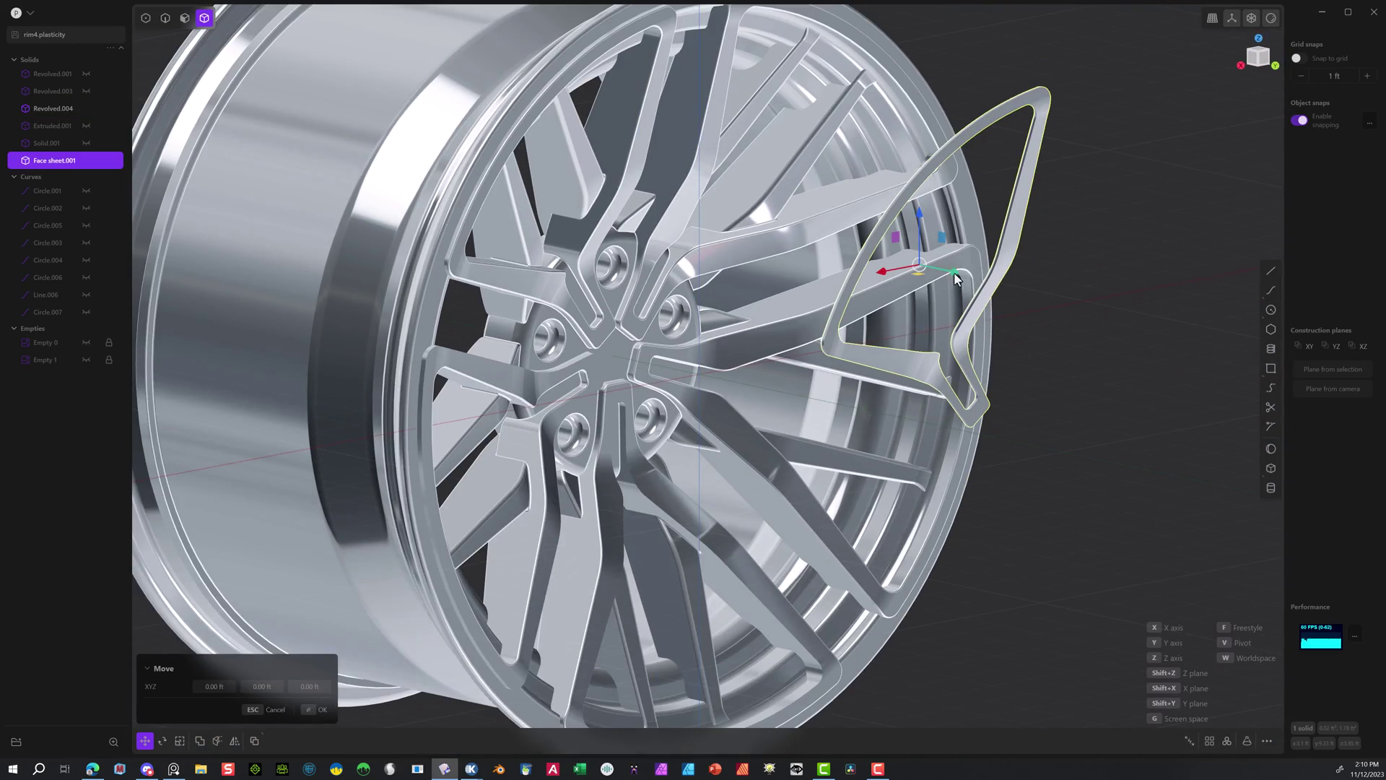
left_click_drag(955, 278, 579, 211)
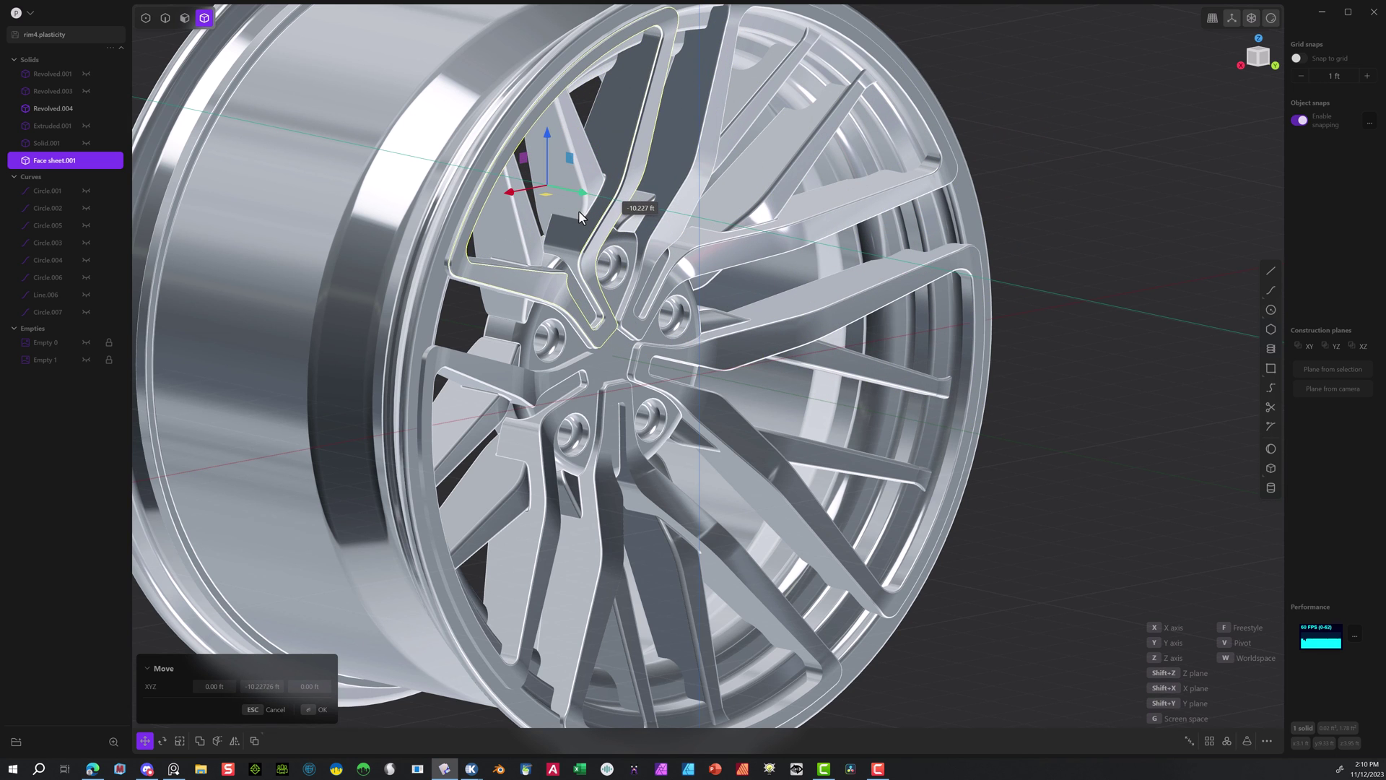
middle_click_drag(578, 210, 498, 21)
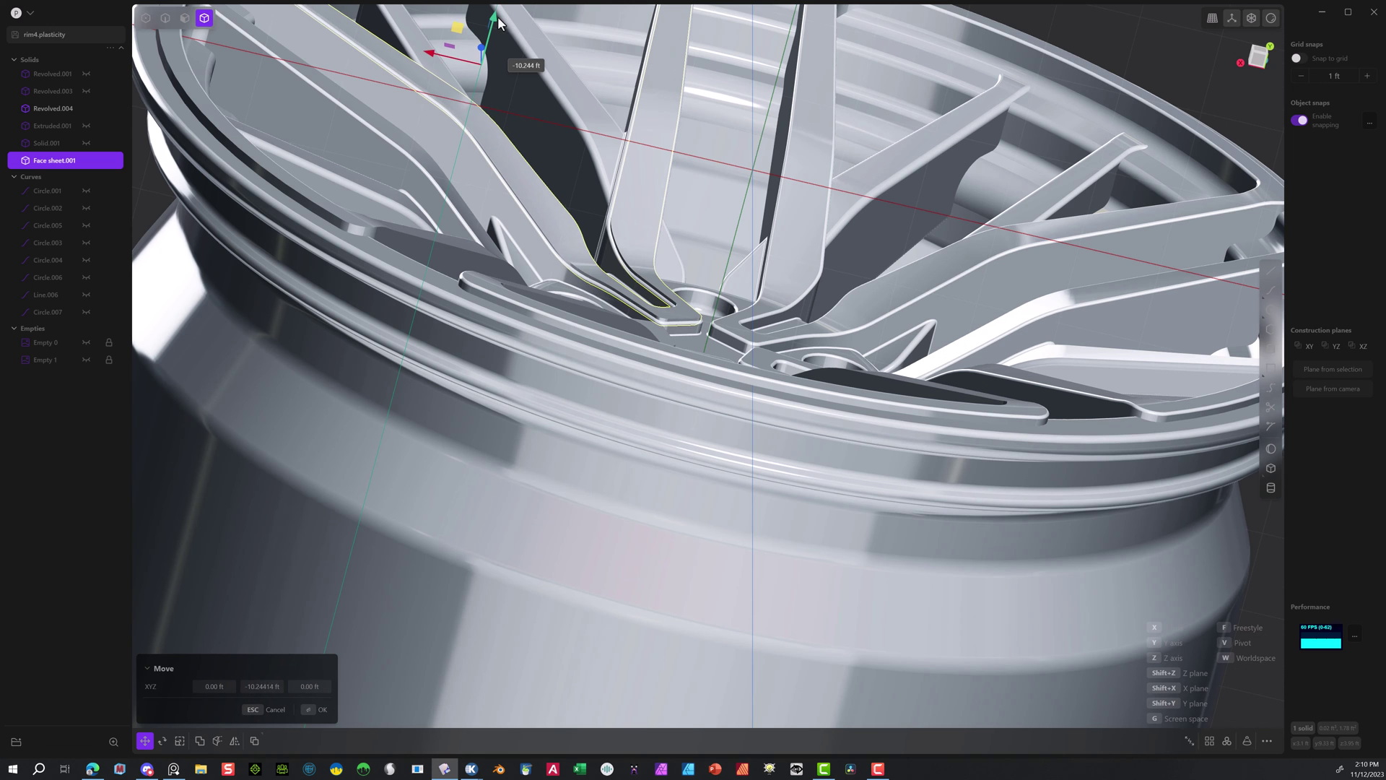
left_click_drag(498, 22, 502, 22)
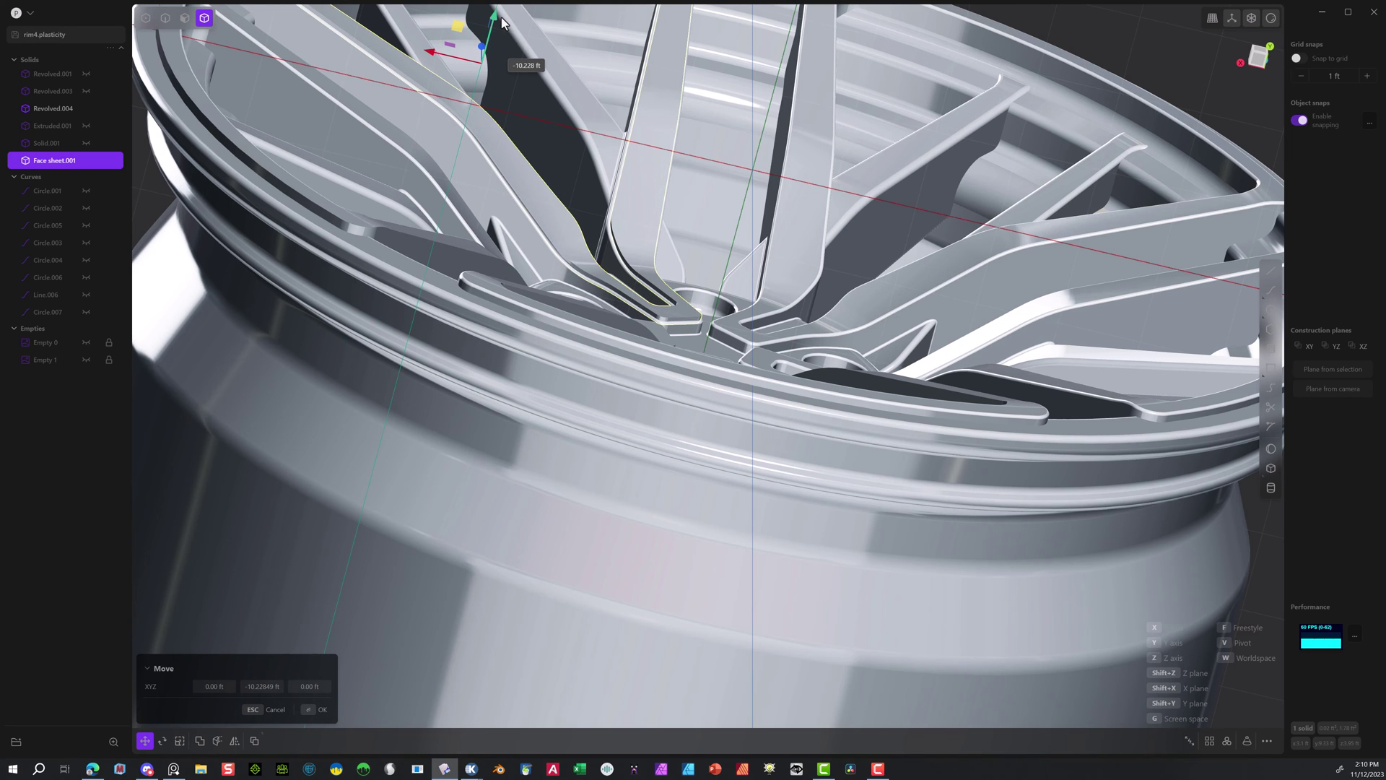
key("ctrl+KP_1")
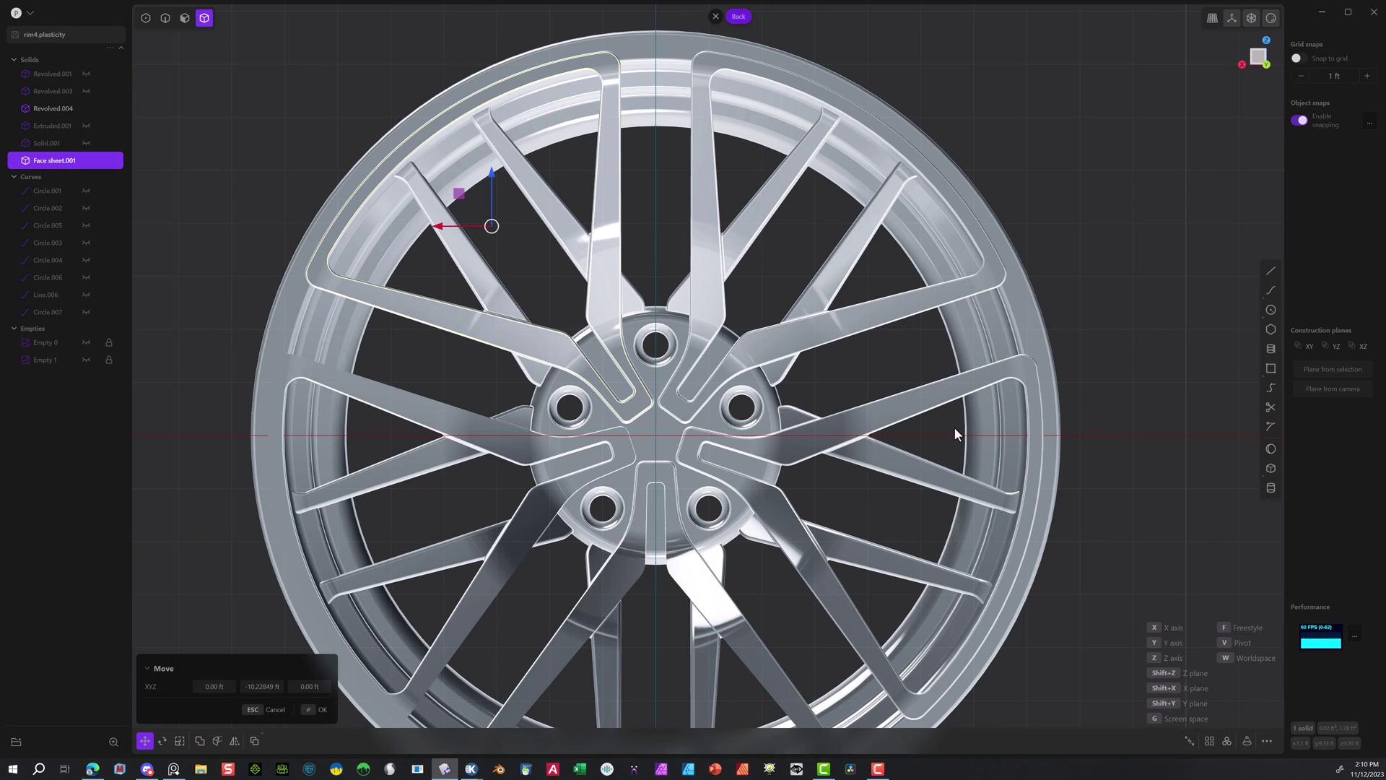
left_click(293, 713)
Radial-array the spoke frame around the wheel's center with 5 instances over 360 degrees.
left_click(1227, 742)
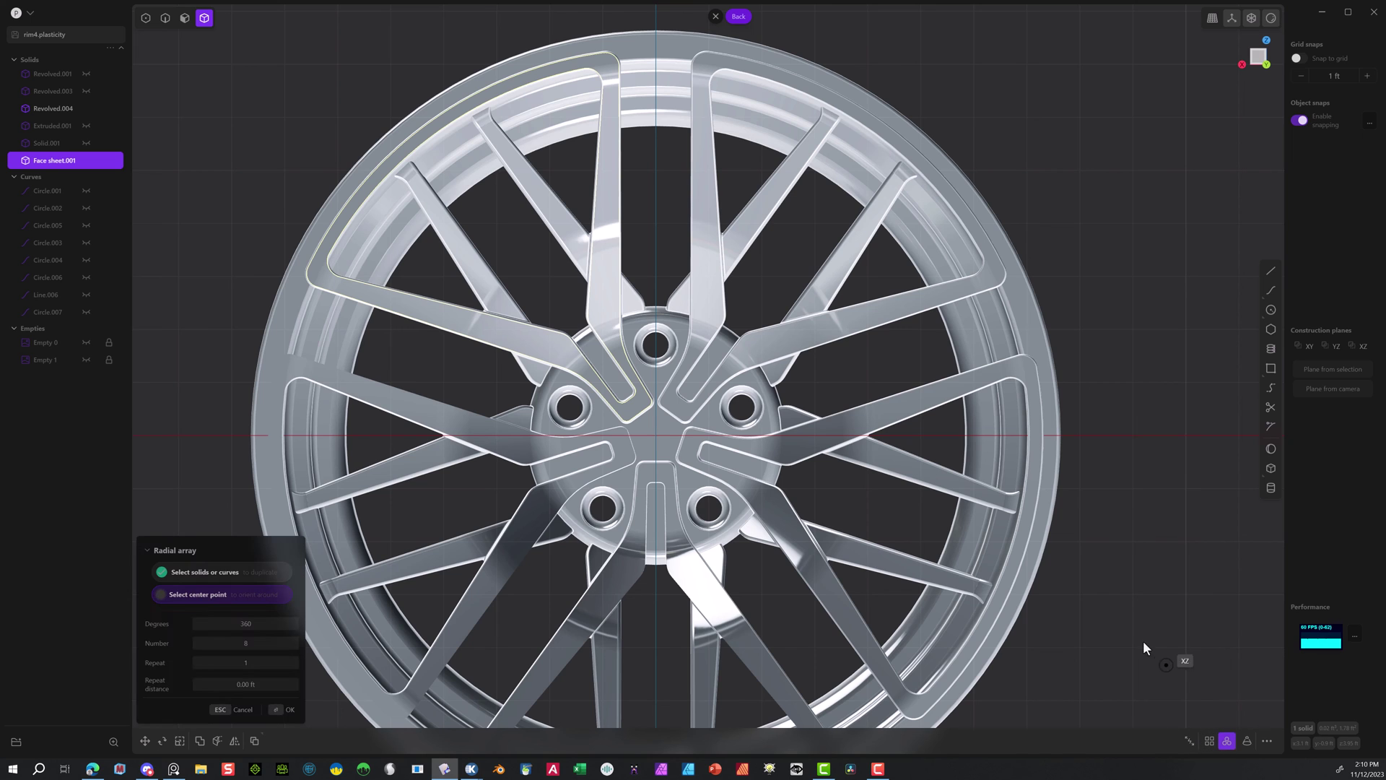
left_click(656, 435)
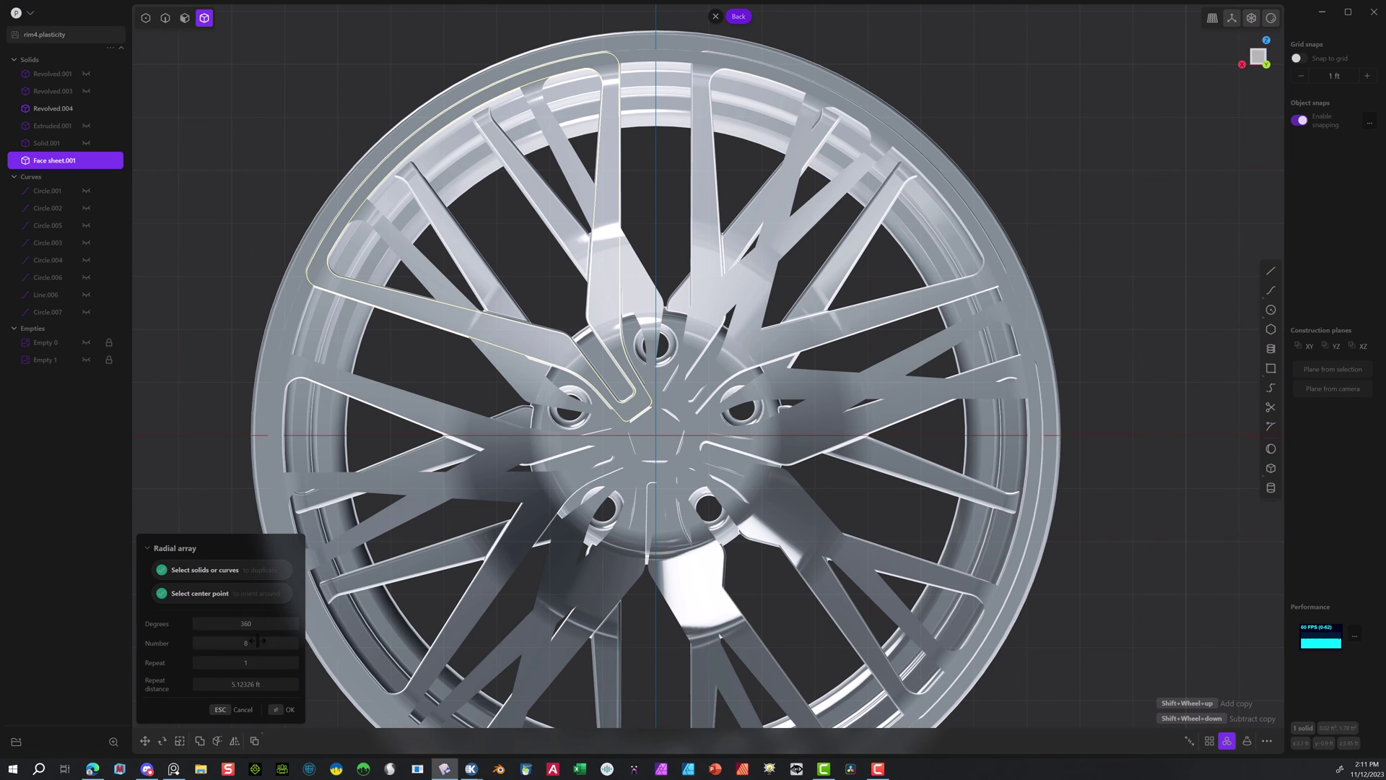
left_click_drag(258, 640, 232, 640)
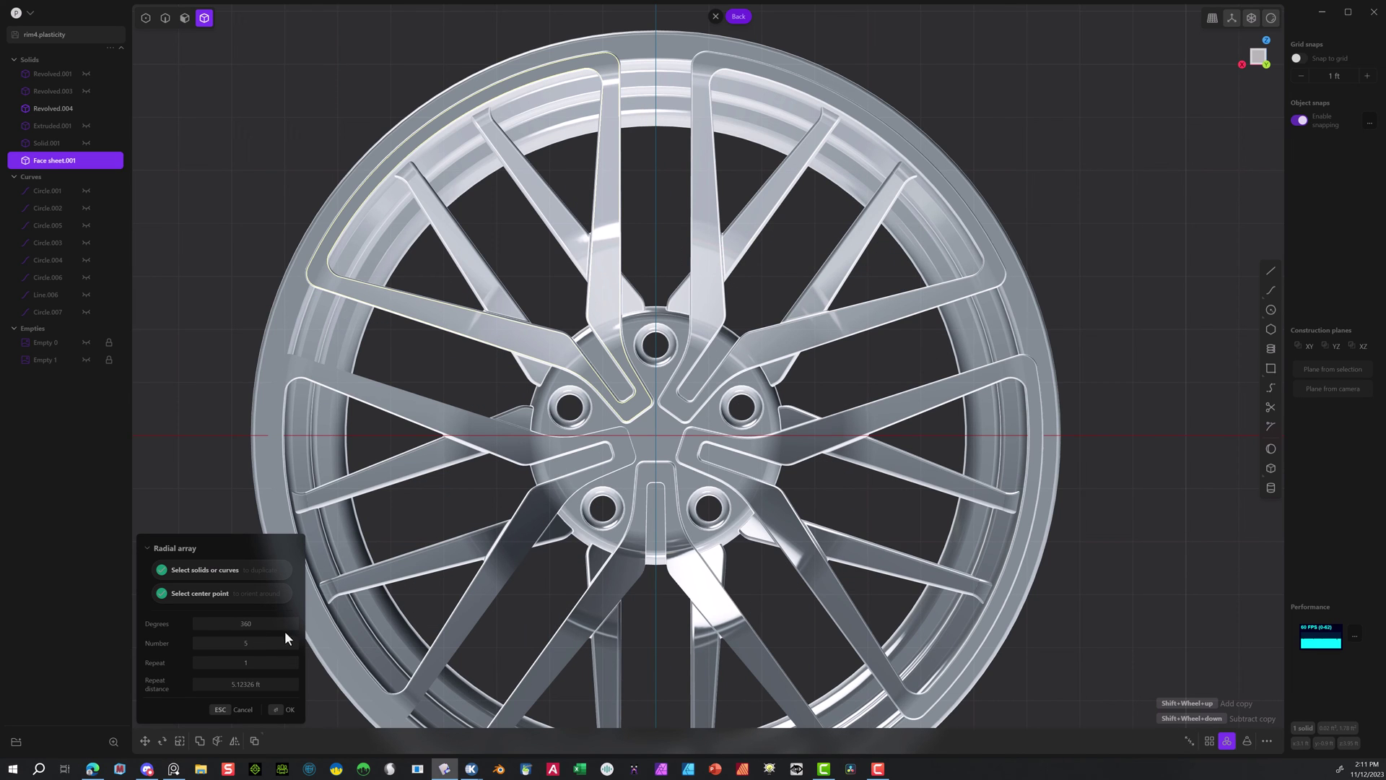
left_click(284, 710)
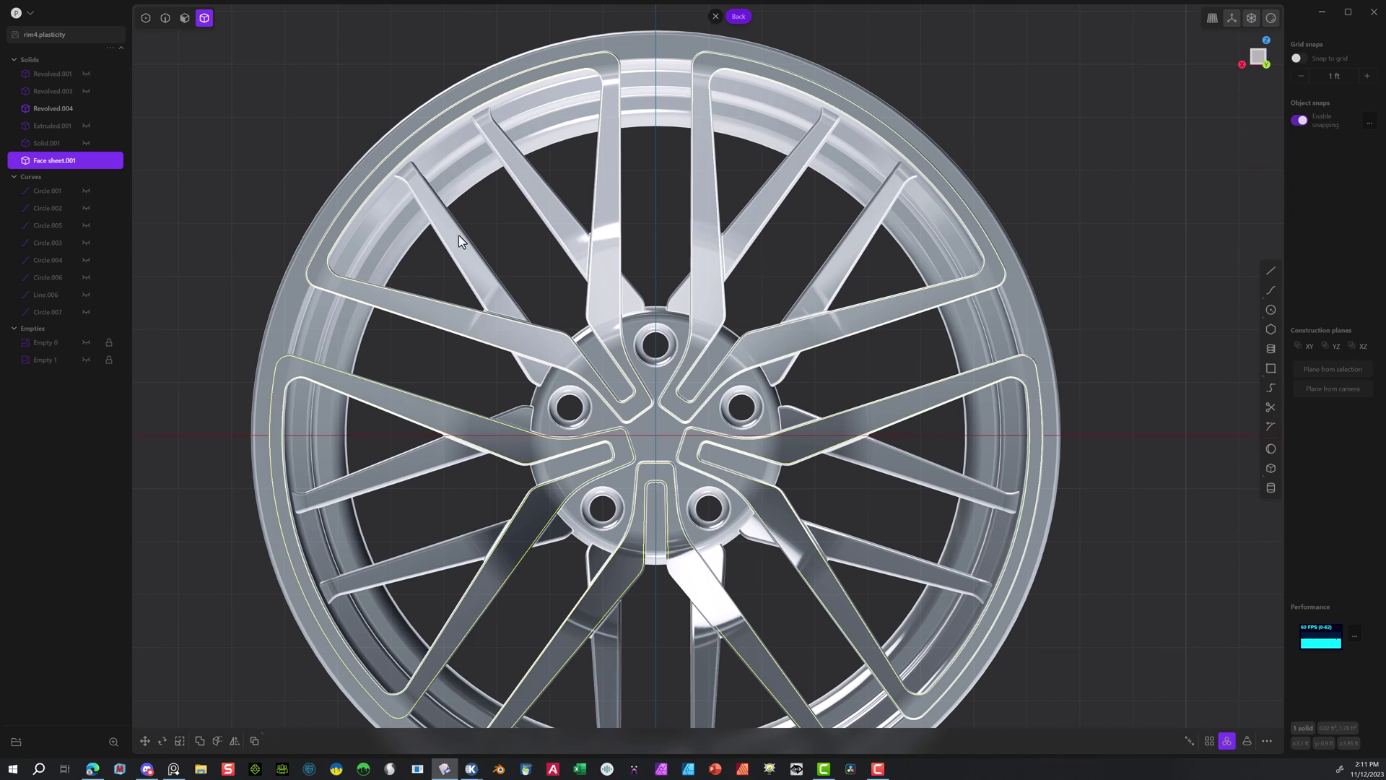
Select the main wheel solid together with all five arrayed spoke frames.
right_click_drag(457, 236, 649, 214)
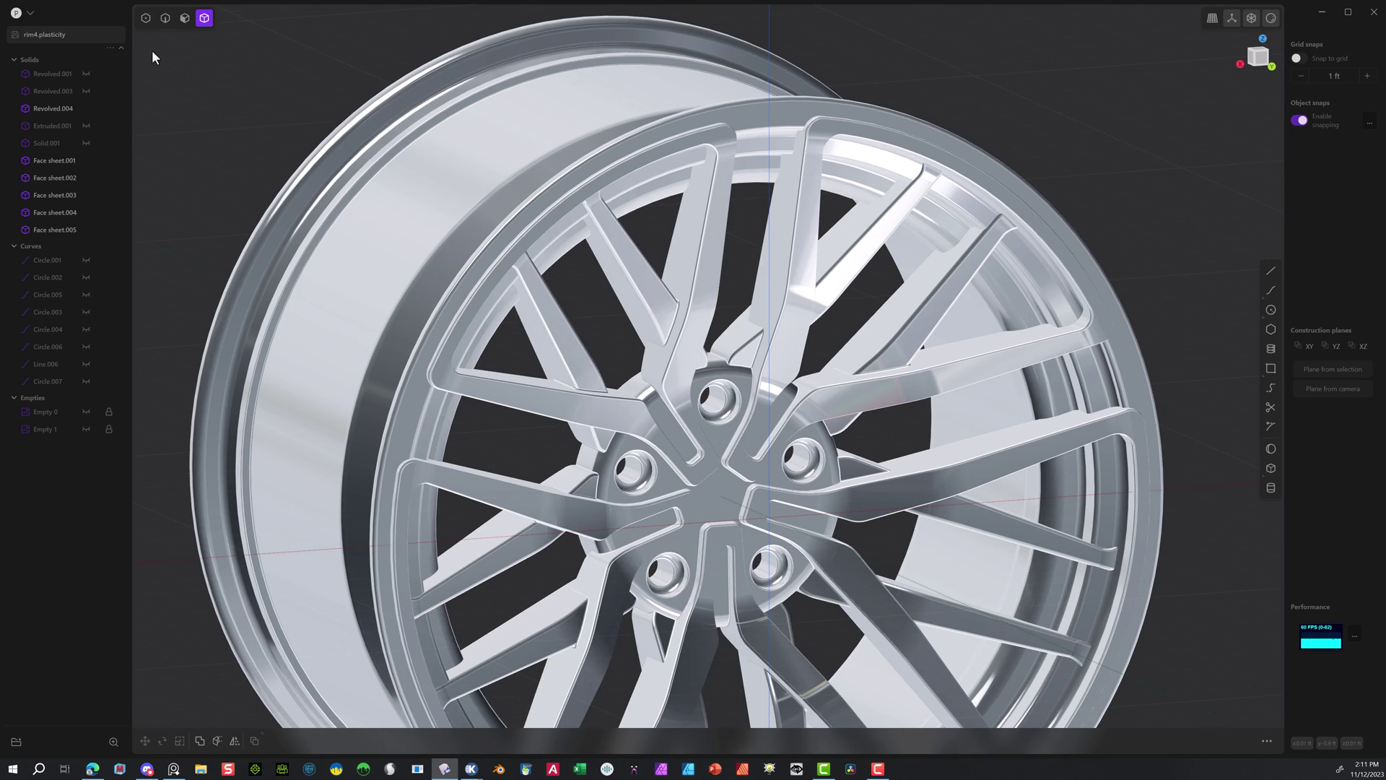
left_click(617, 235)
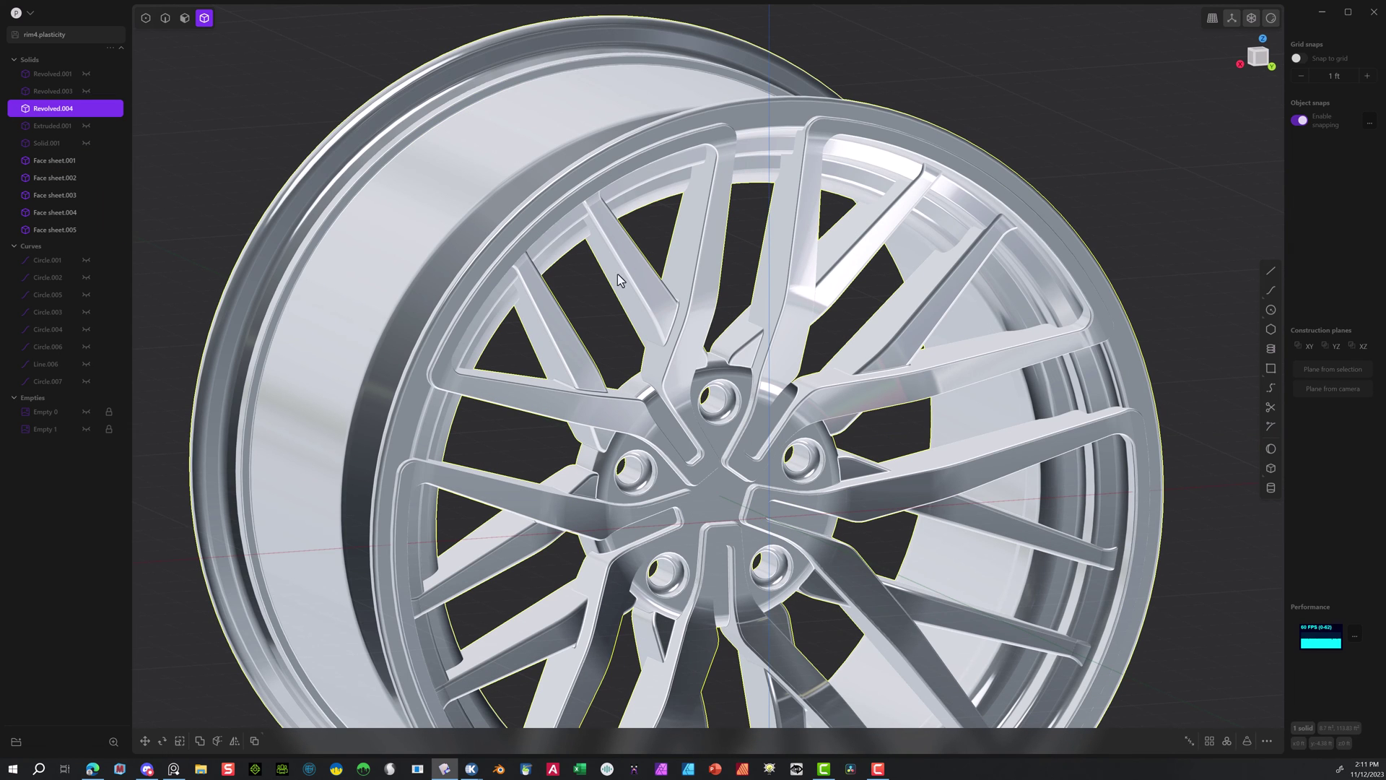
left_click(598, 412)
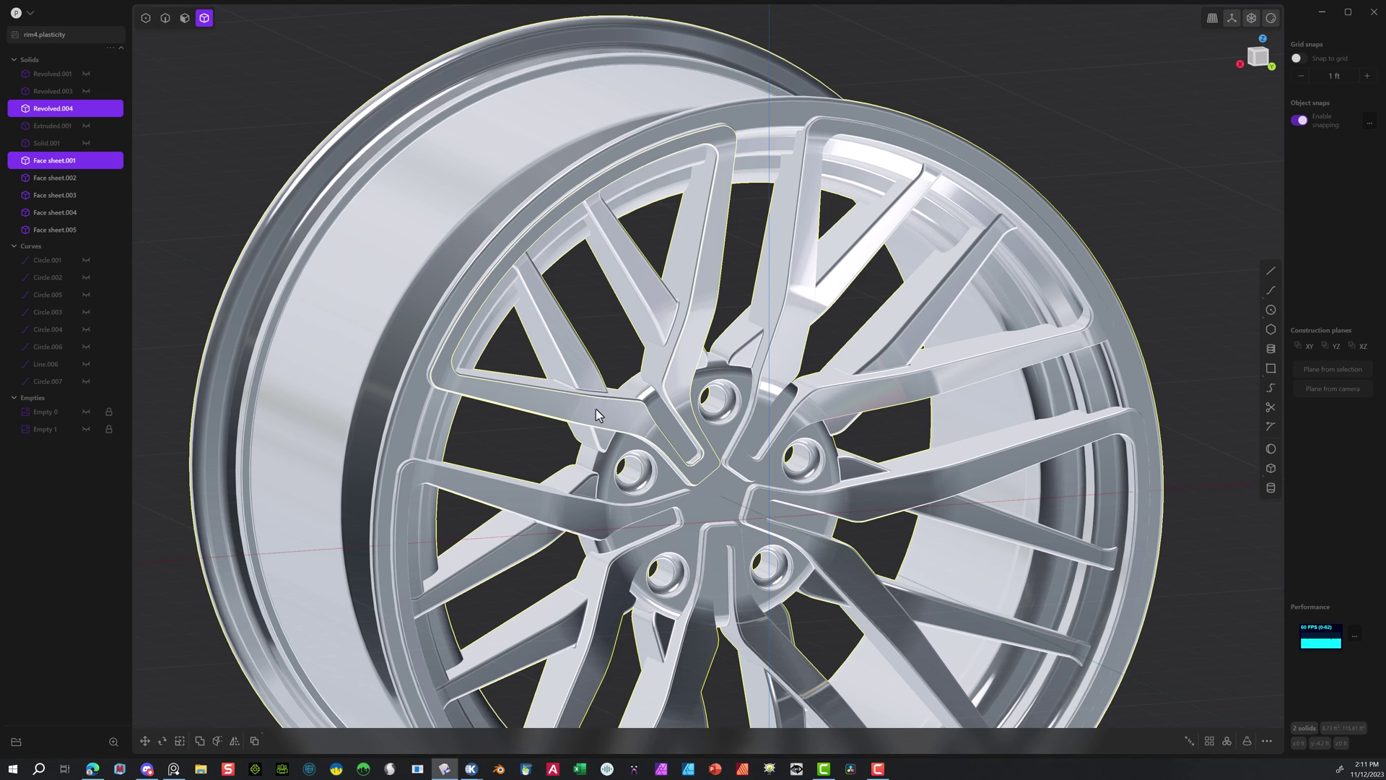
left_click(534, 492)
left_click(761, 516)
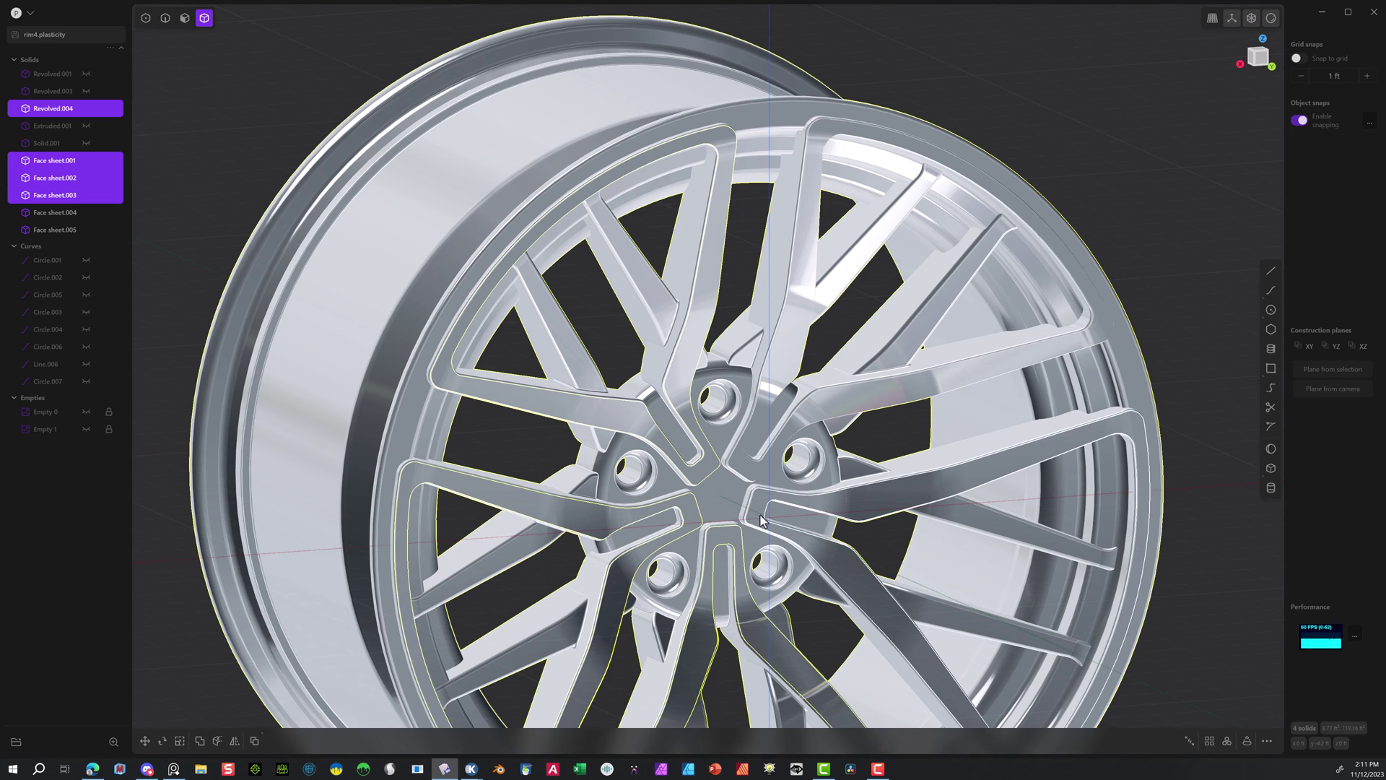
left_click(812, 433)
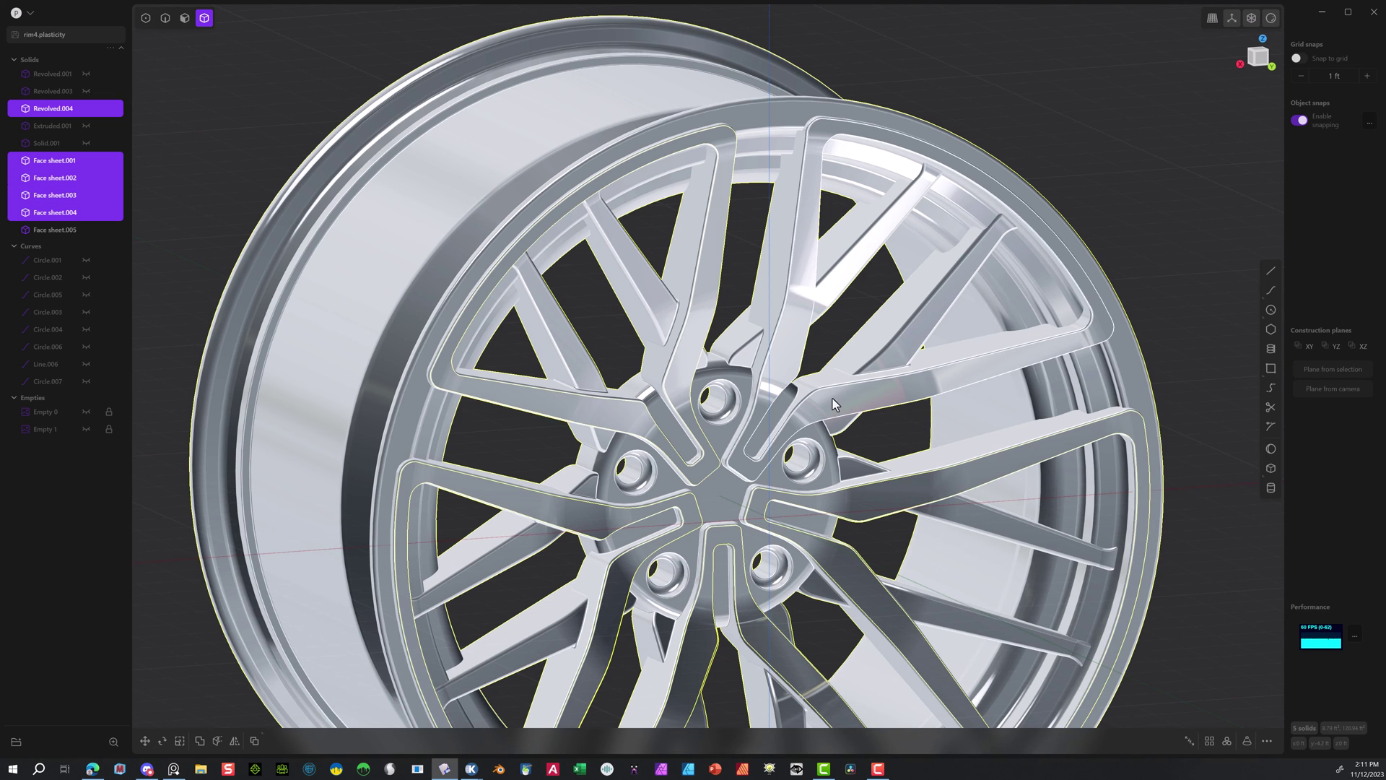
left_click(834, 404)
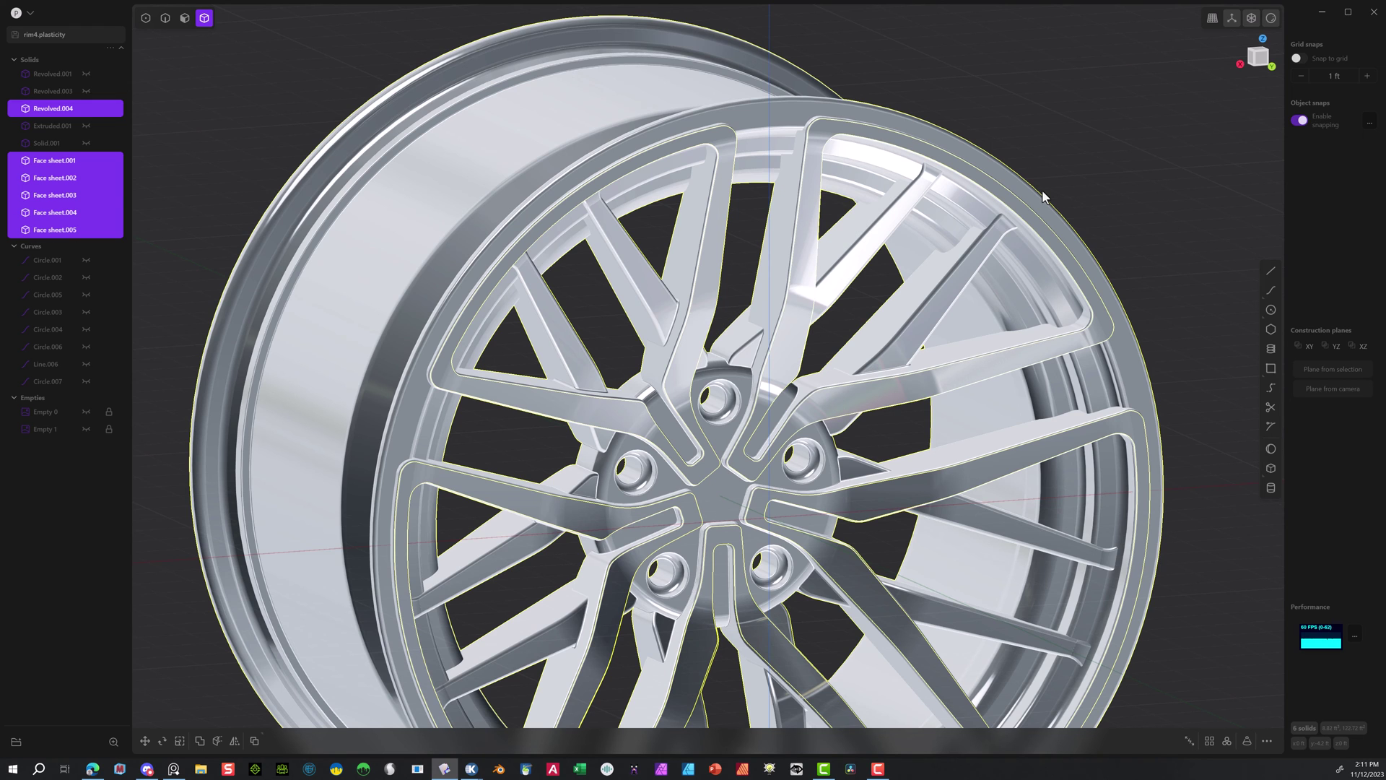
Slice the main wheel solid with the five arrayed spoke frames using a Boolean, and delete the five face sheet bodies used as cutters.
key("shift+d")
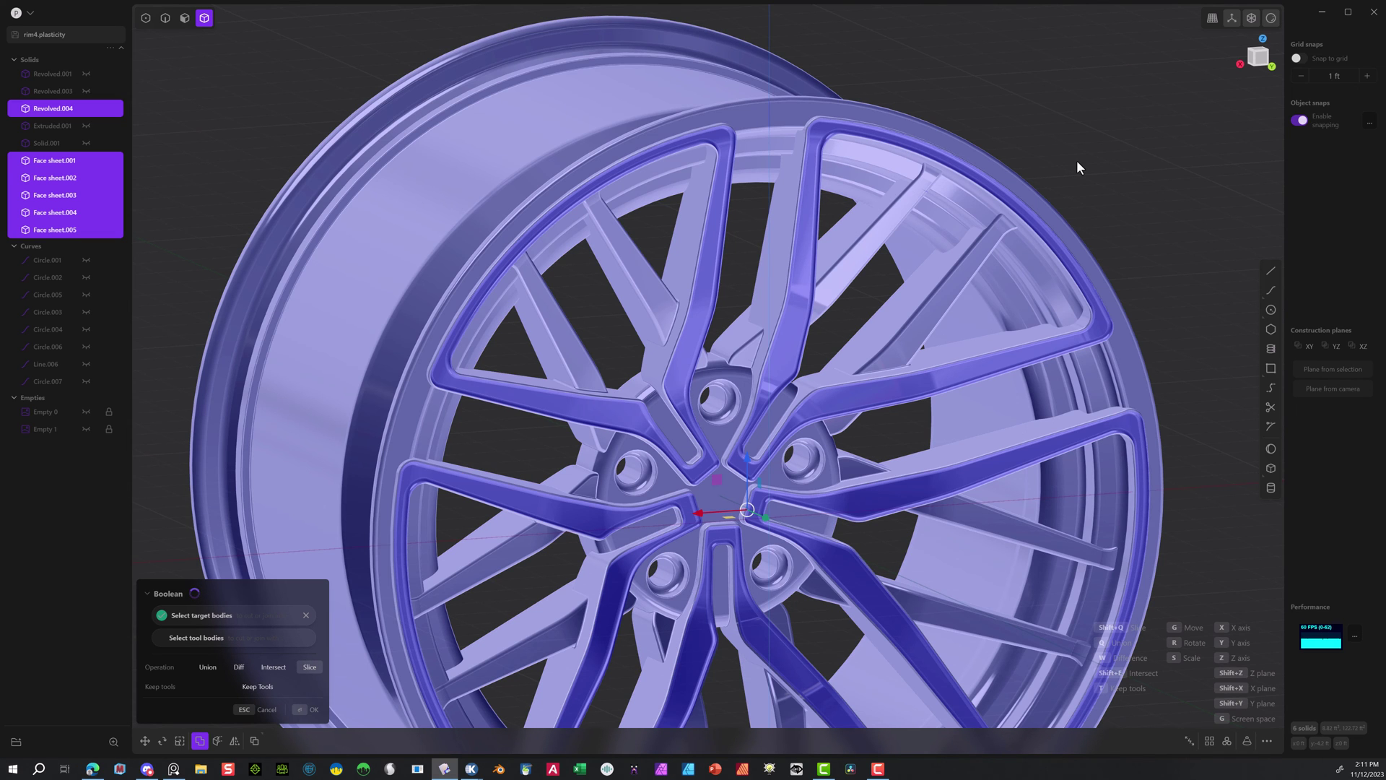
middle_click_drag(1078, 167, 912, 166)
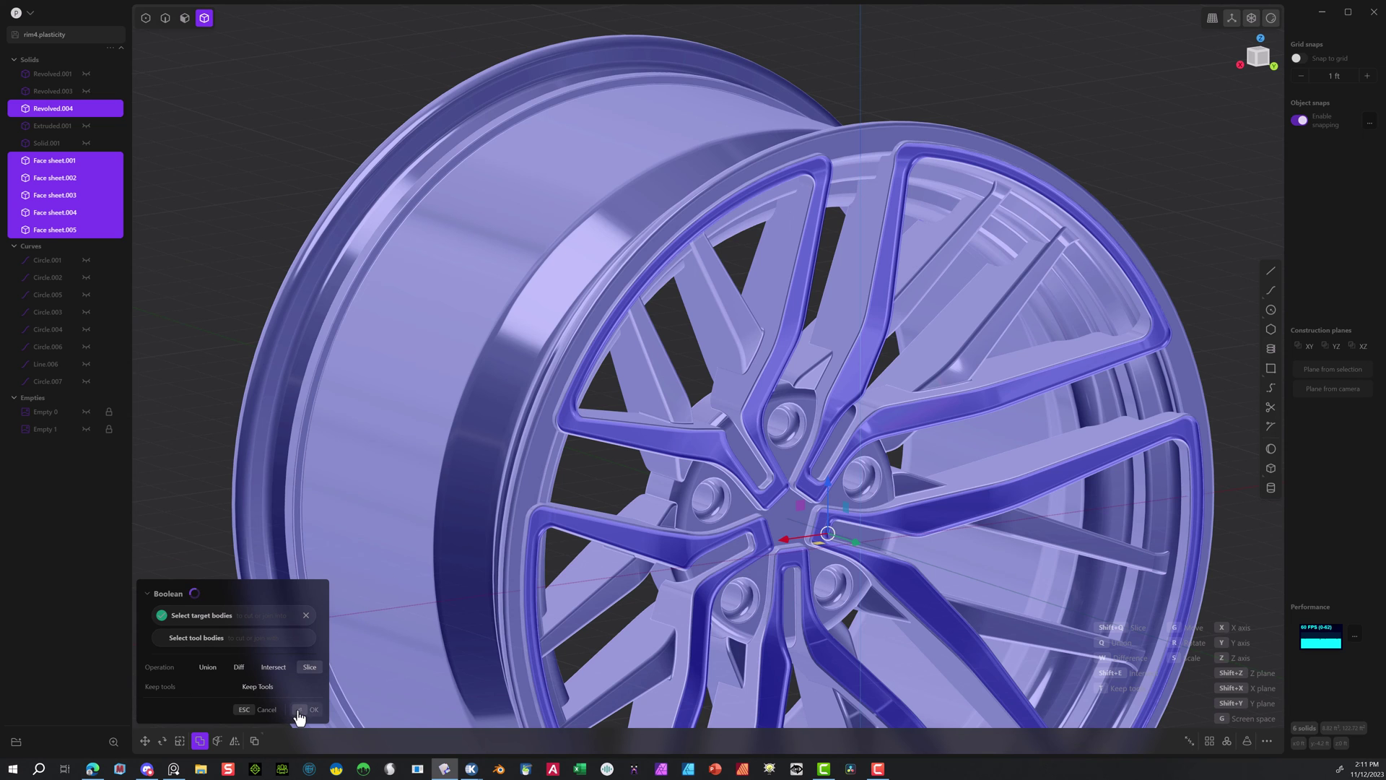
scroll(309, 372, "down", 4)
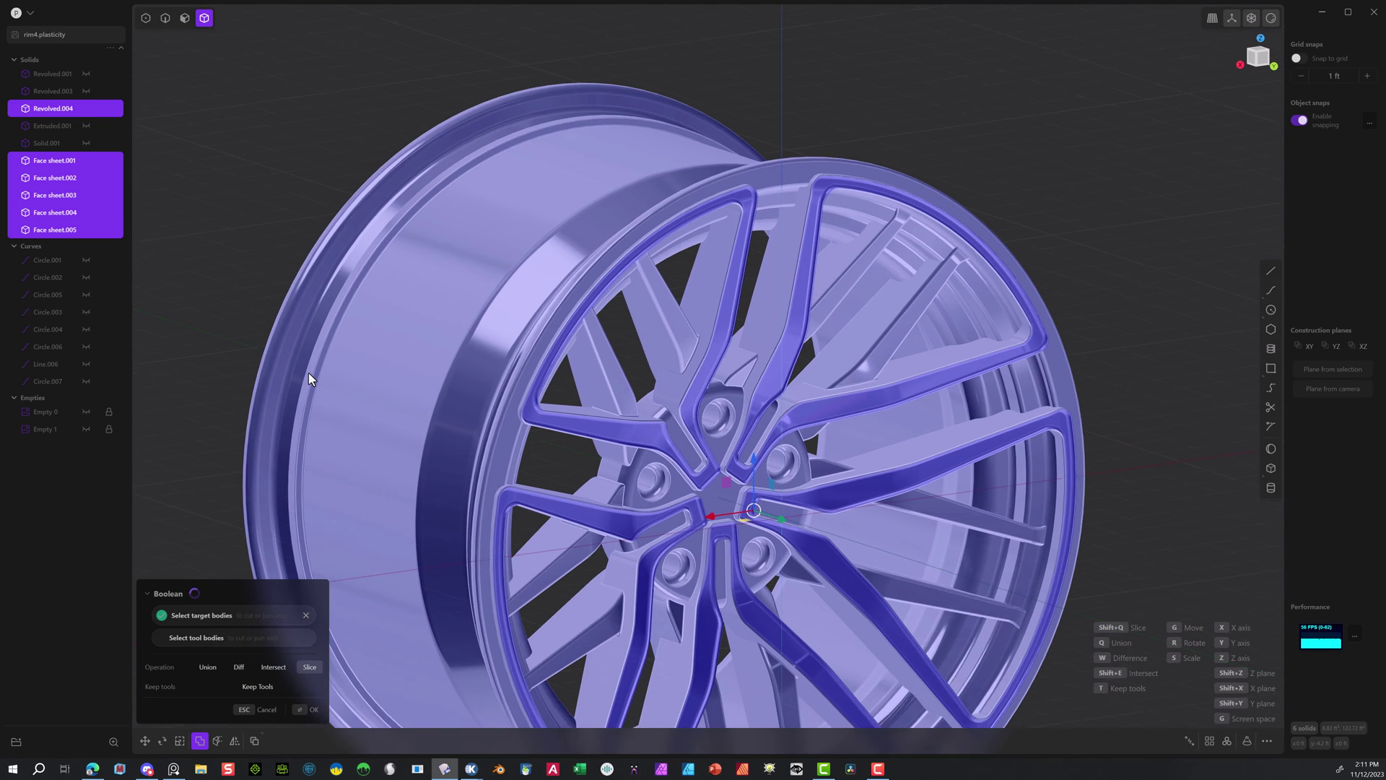
left_click(308, 707)
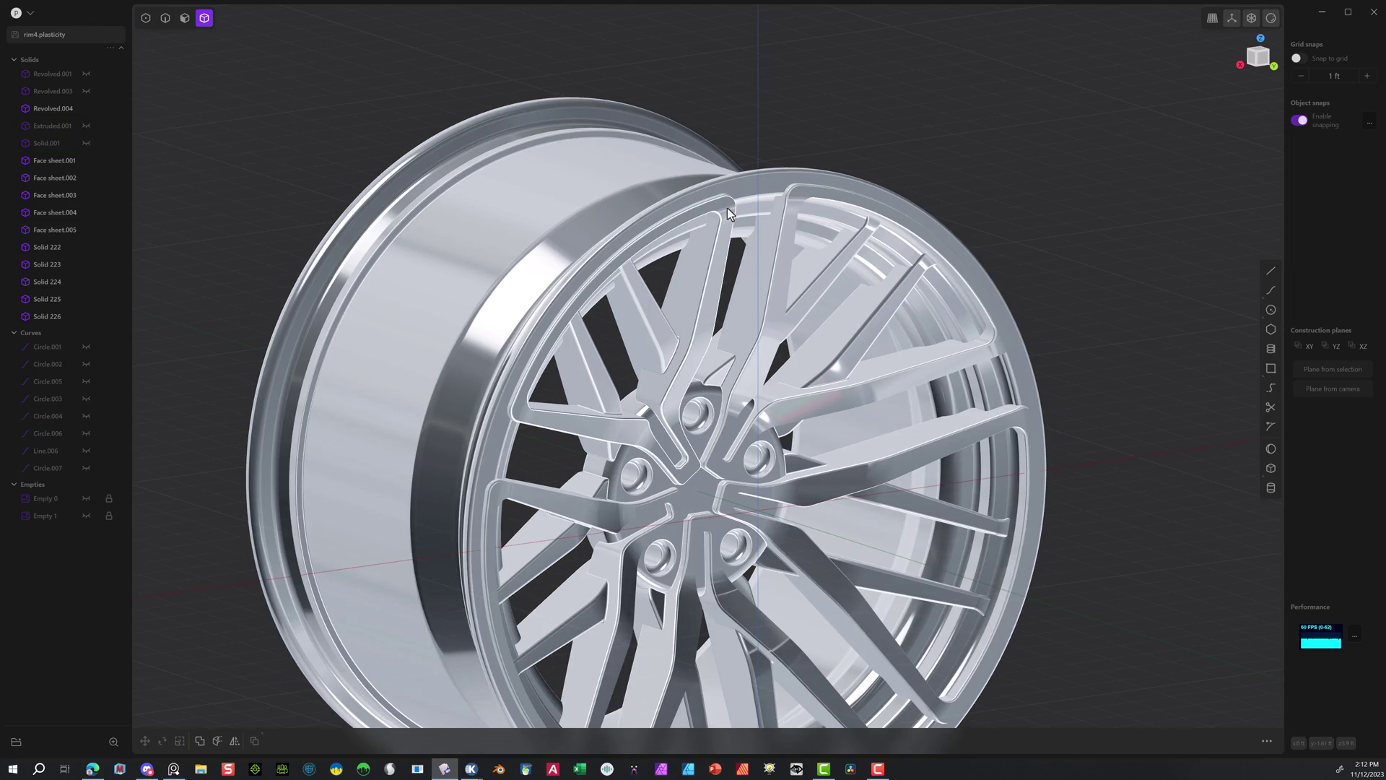
left_click(61, 160)
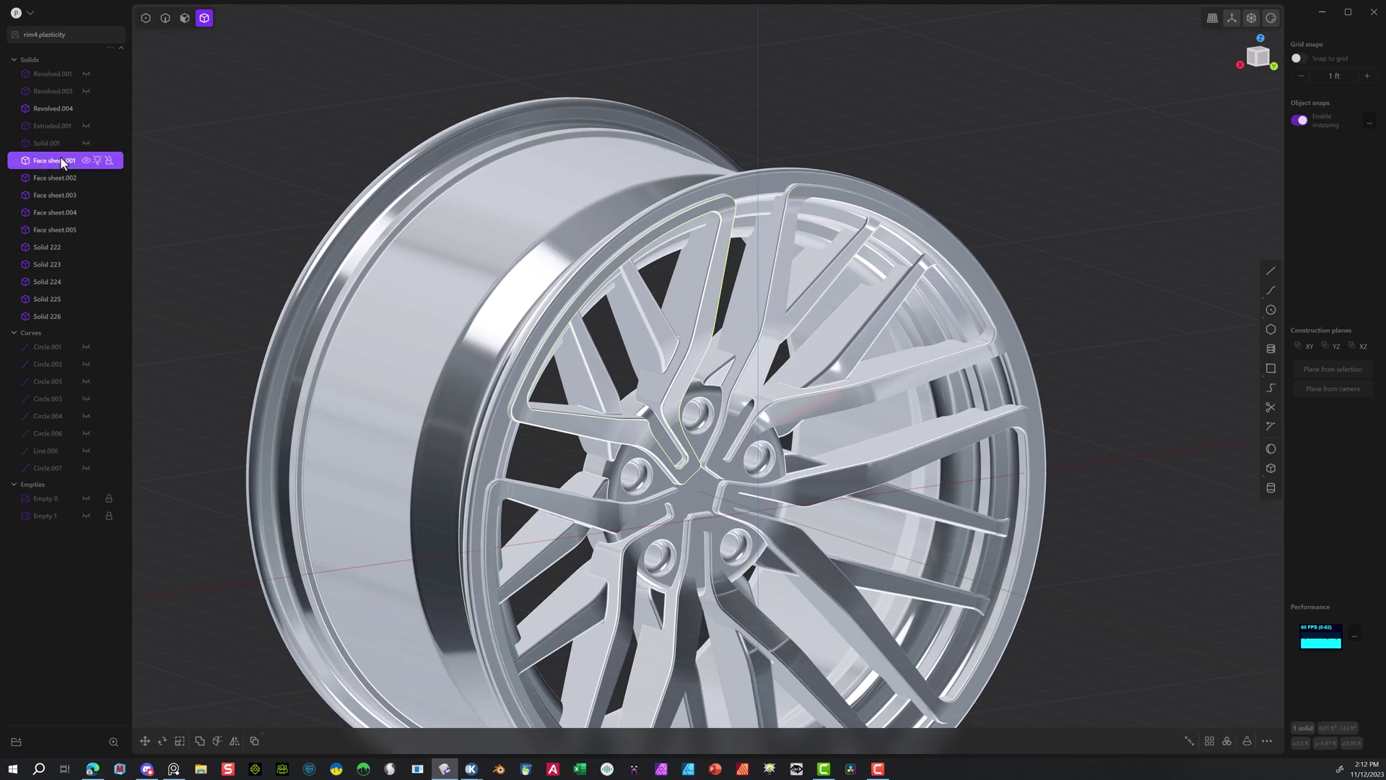
key("Delete")
Assign a deep blue material color to the five sliced spoke inlay solids.
scroll(339, 137, "up", 5)
left_click(456, 257)
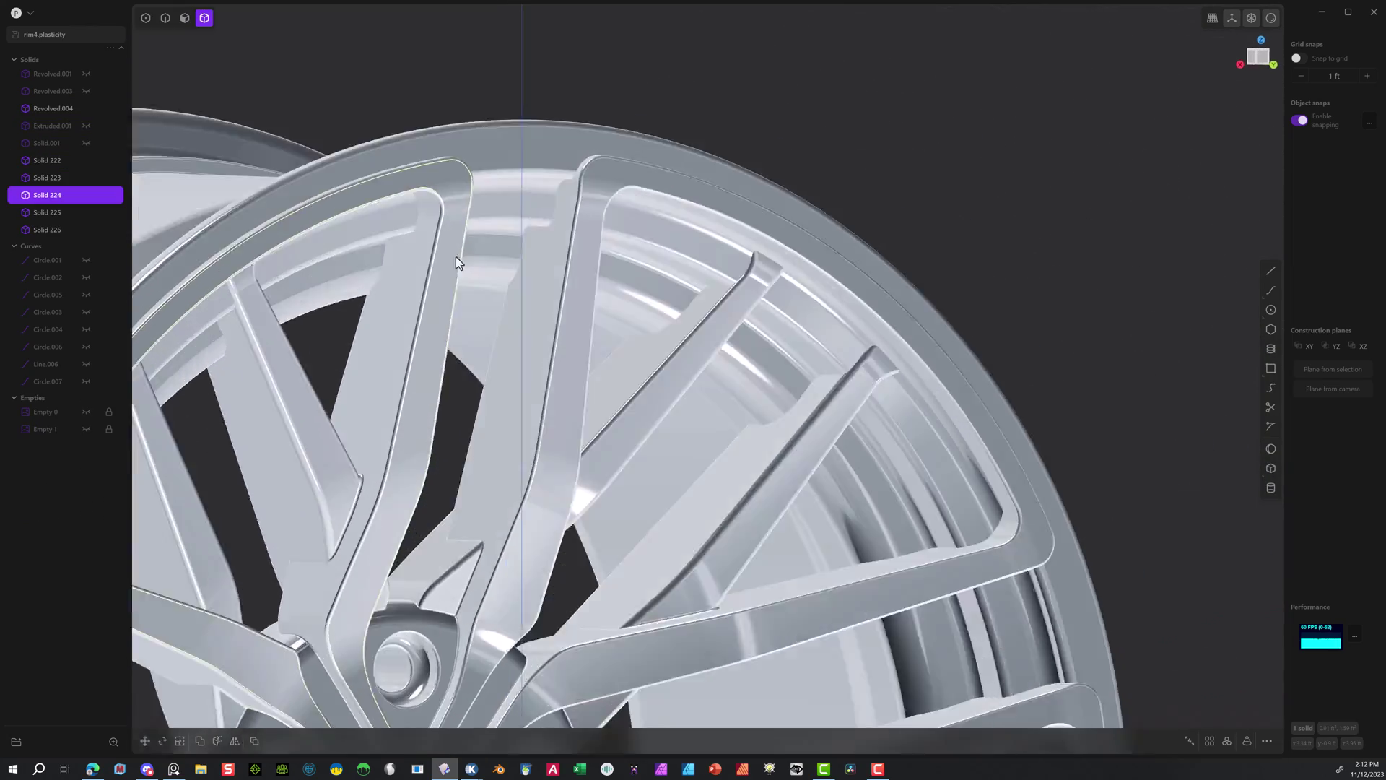
middle_click_drag(456, 257, 570, 224)
left_click(587, 219, "shift")
scroll(588, 220, "down", 4)
left_click(298, 528, "shift")
left_click(422, 667, "shift")
left_click(557, 636, "shift")
middle_click_drag(839, 400, 928, 299, "shift")
key("m")
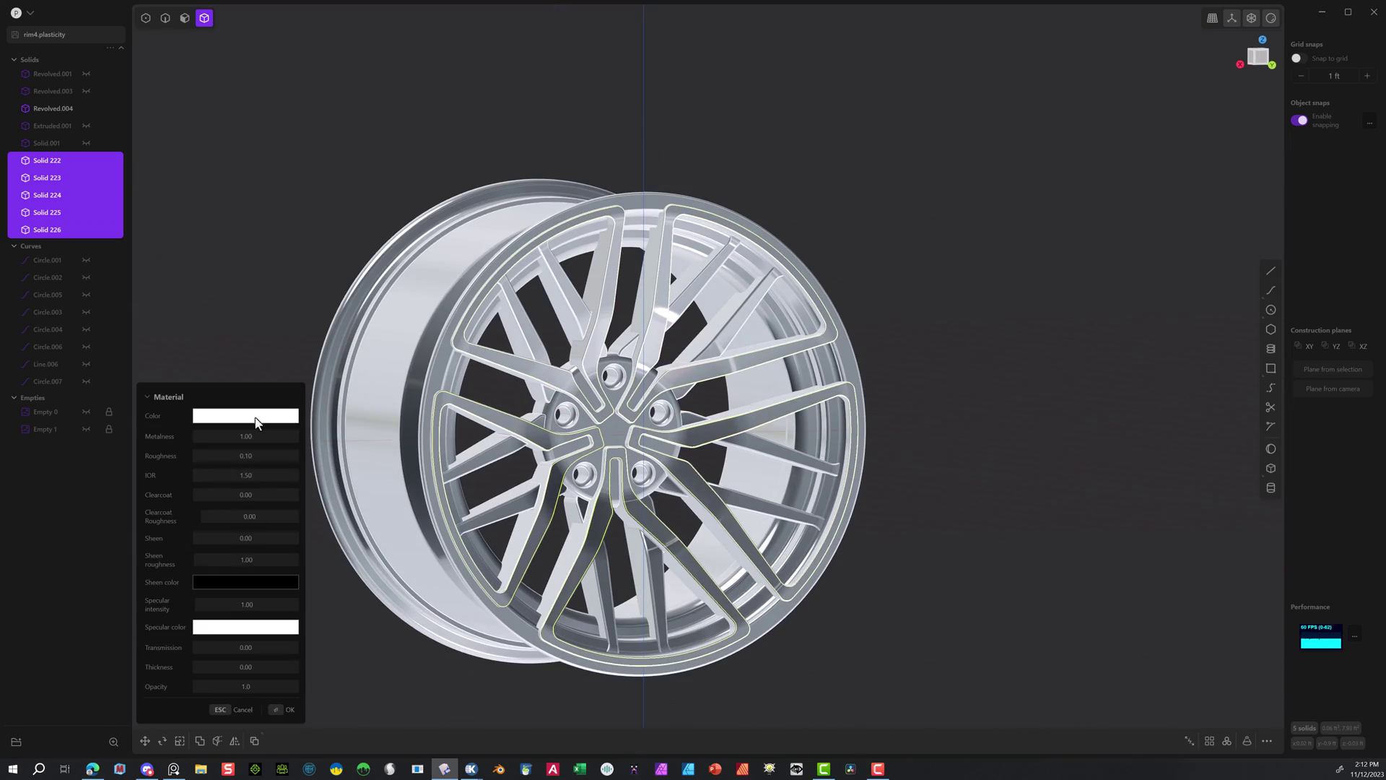
left_click(256, 422)
left_click(297, 431)
key("Return")
scroll(729, 140, "up", 6)
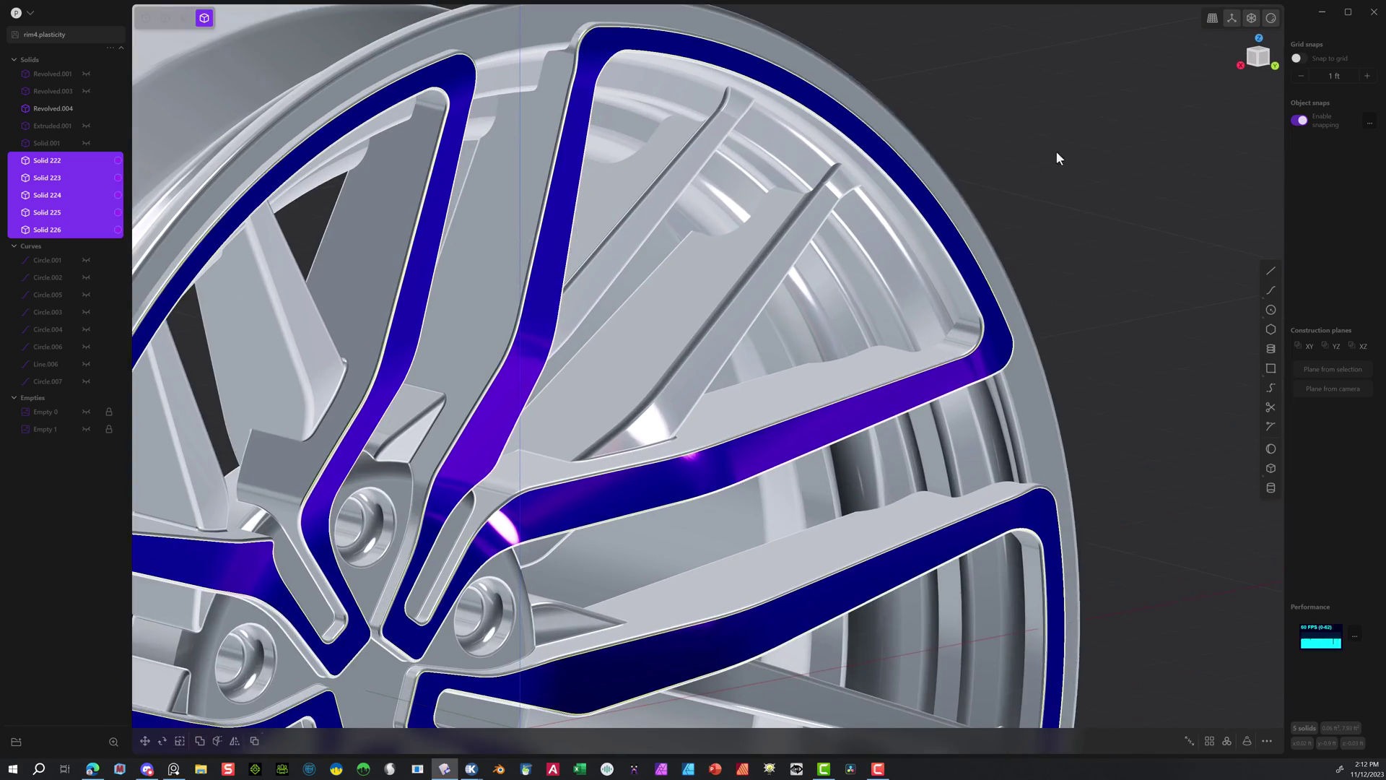
left_click(1057, 152)
left_click(166, 19)
left_click(526, 284)
scroll(447, 108, "up", 5)
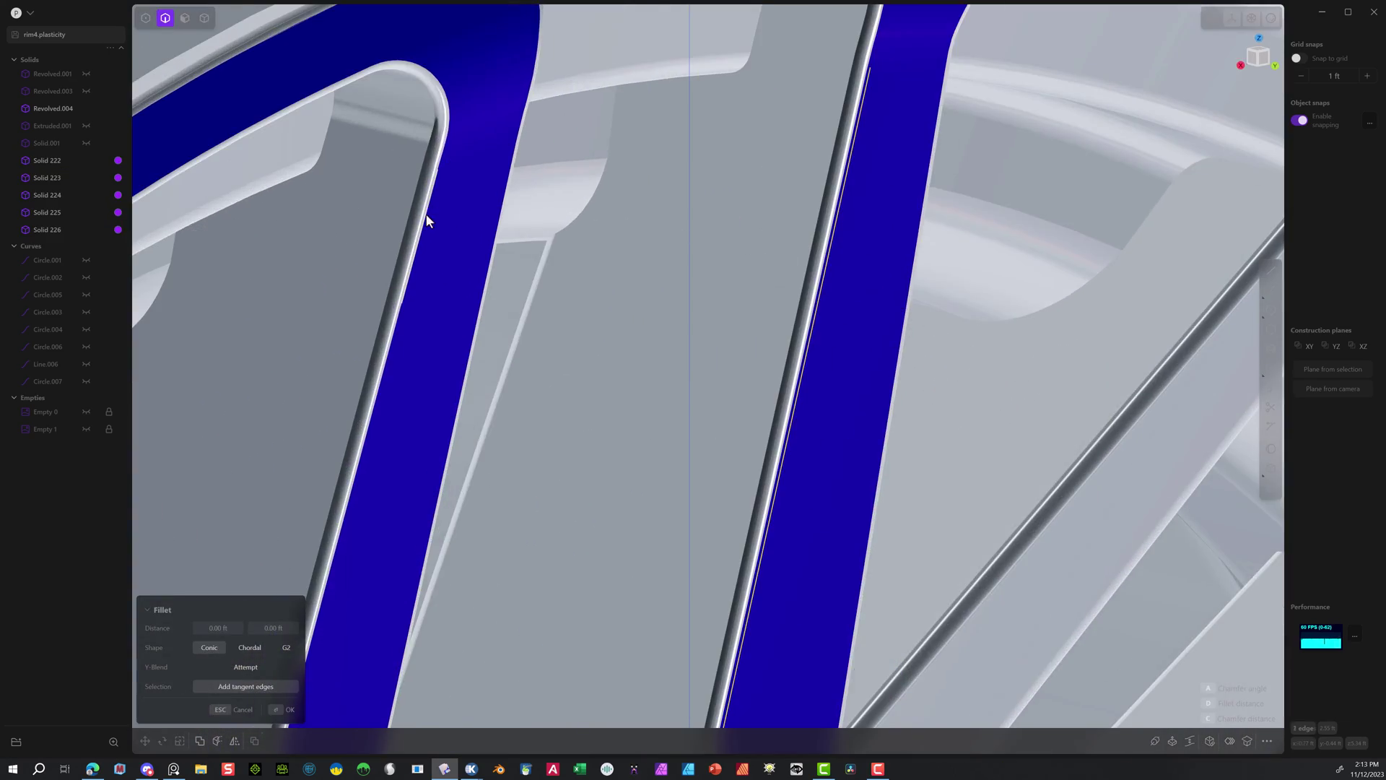
scroll(680, 210, "down", 8)
key("Escape")
With the wheel body hidden, fillet the front edges of the five blue spoke inlays with a distance of 0.002 ft.
scroll(519, 268, "up", 6)
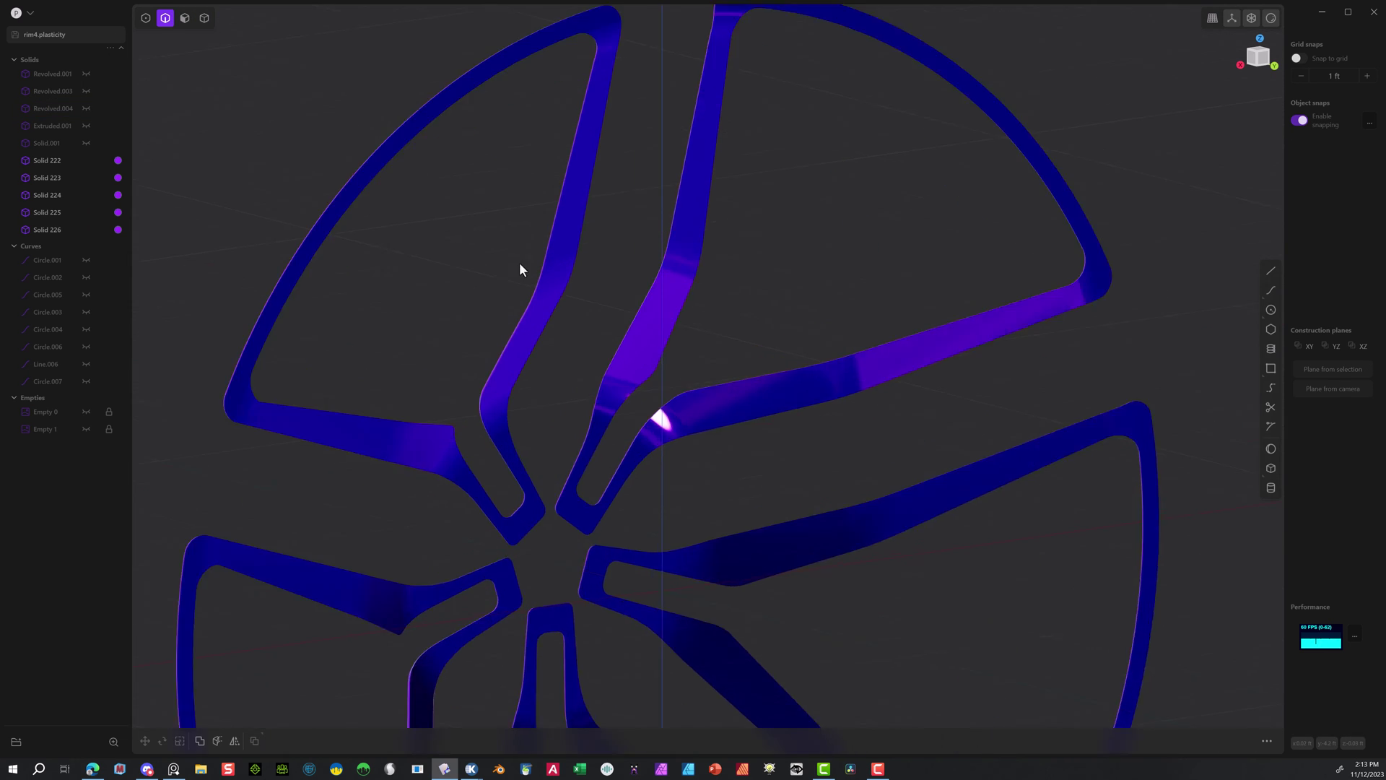
scroll(520, 246, "up", 3)
left_click(520, 222)
left_click(781, 314)
scroll(781, 314, "down", 5)
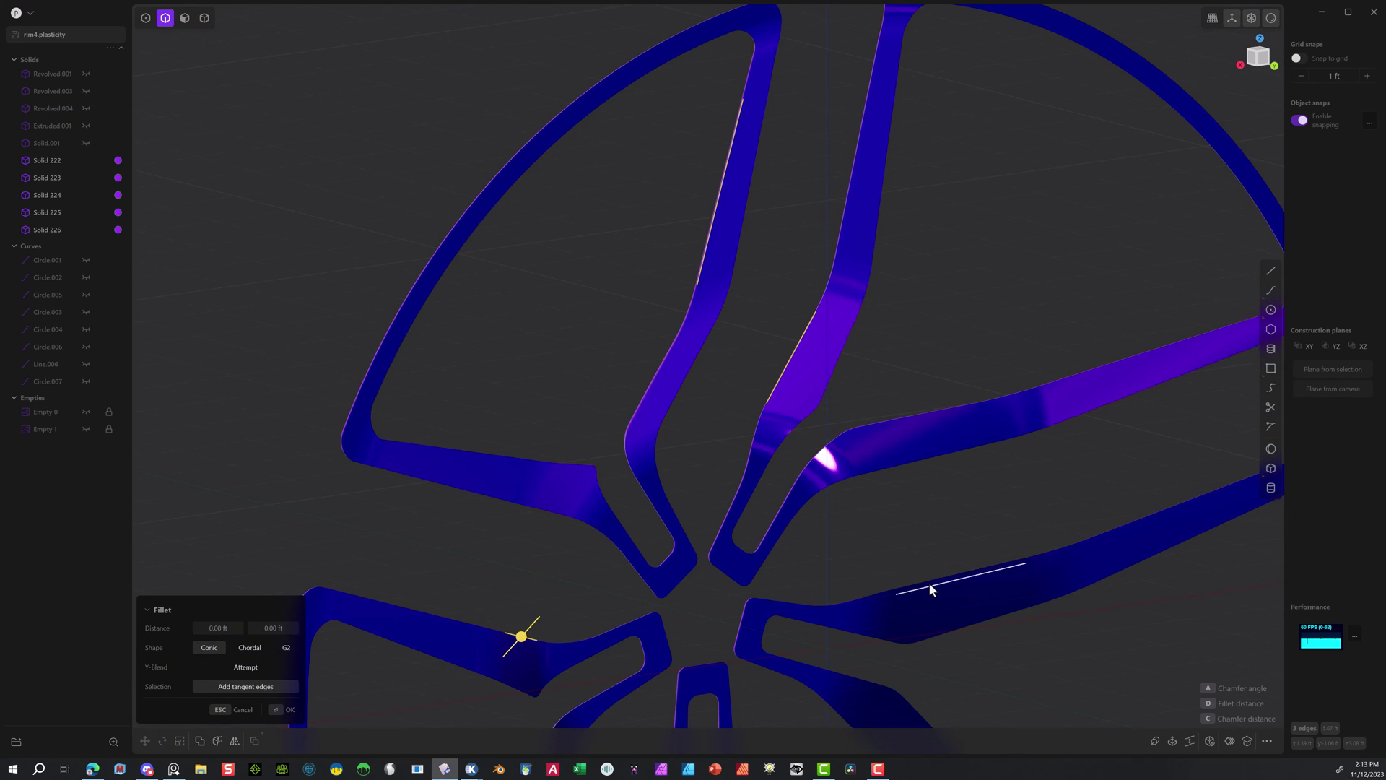
left_click(930, 584)
scroll(929, 584, "down", 5)
scroll(906, 679, "up", 6)
left_click(654, 338)
scroll(663, 329, "up", 5)
left_click_drag(655, 345, 640, 349)
type("0.003")
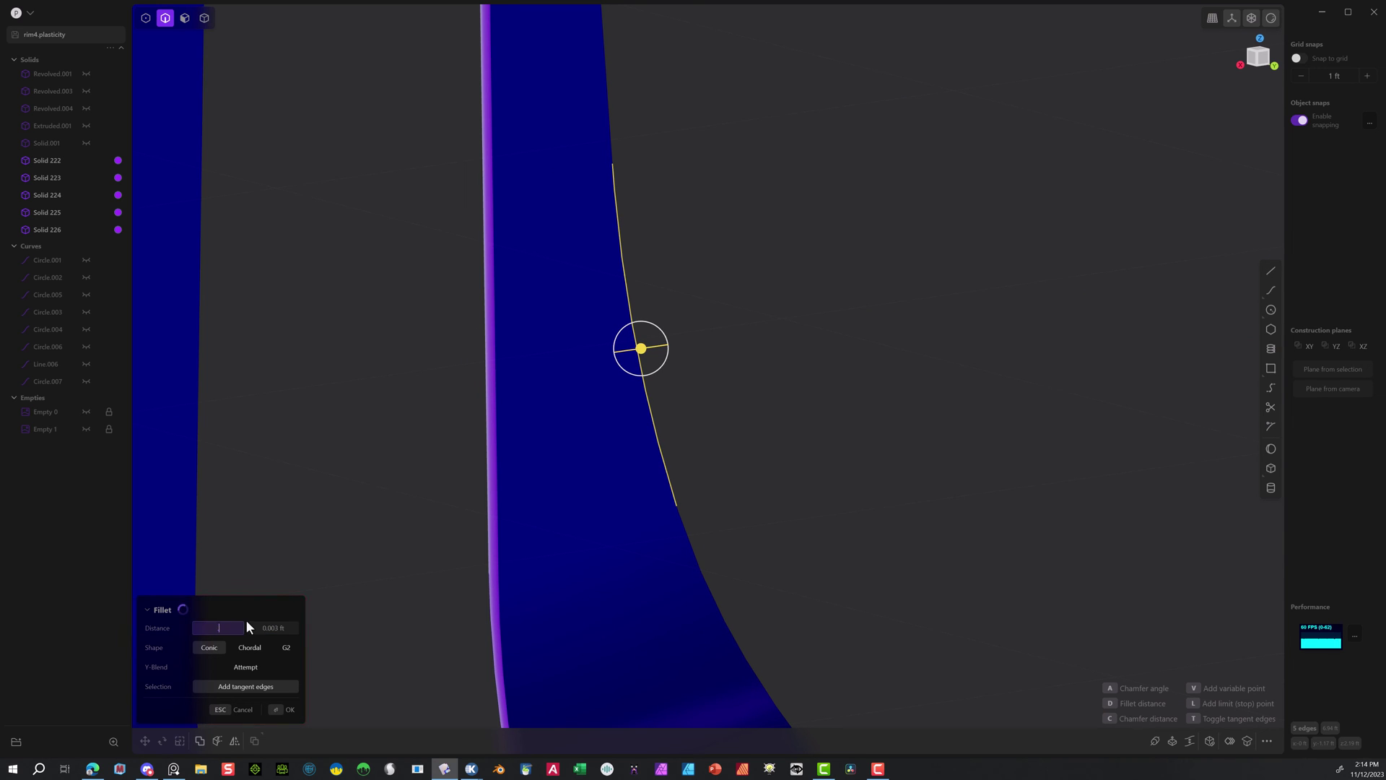
left_click(221, 628)
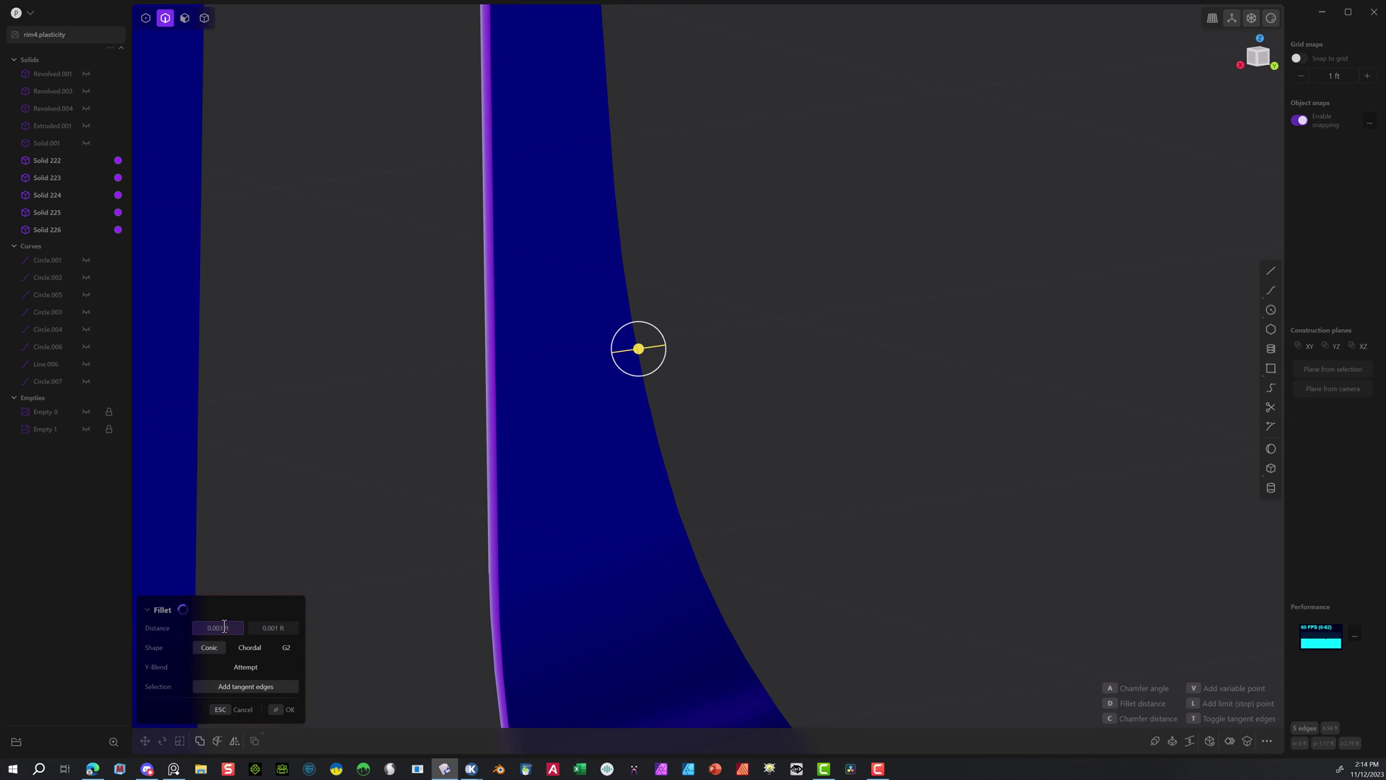
key("BackSpace")
type("2")
key("Tab")
left_click(284, 710)
Fillet the wheel body's spoke edges beside the barrel at about 0.006 ft, and fillet the outer edges of the spoke channels around the hub.
scroll(509, 587, "down", 5)
scroll(512, 594, "down", 8)
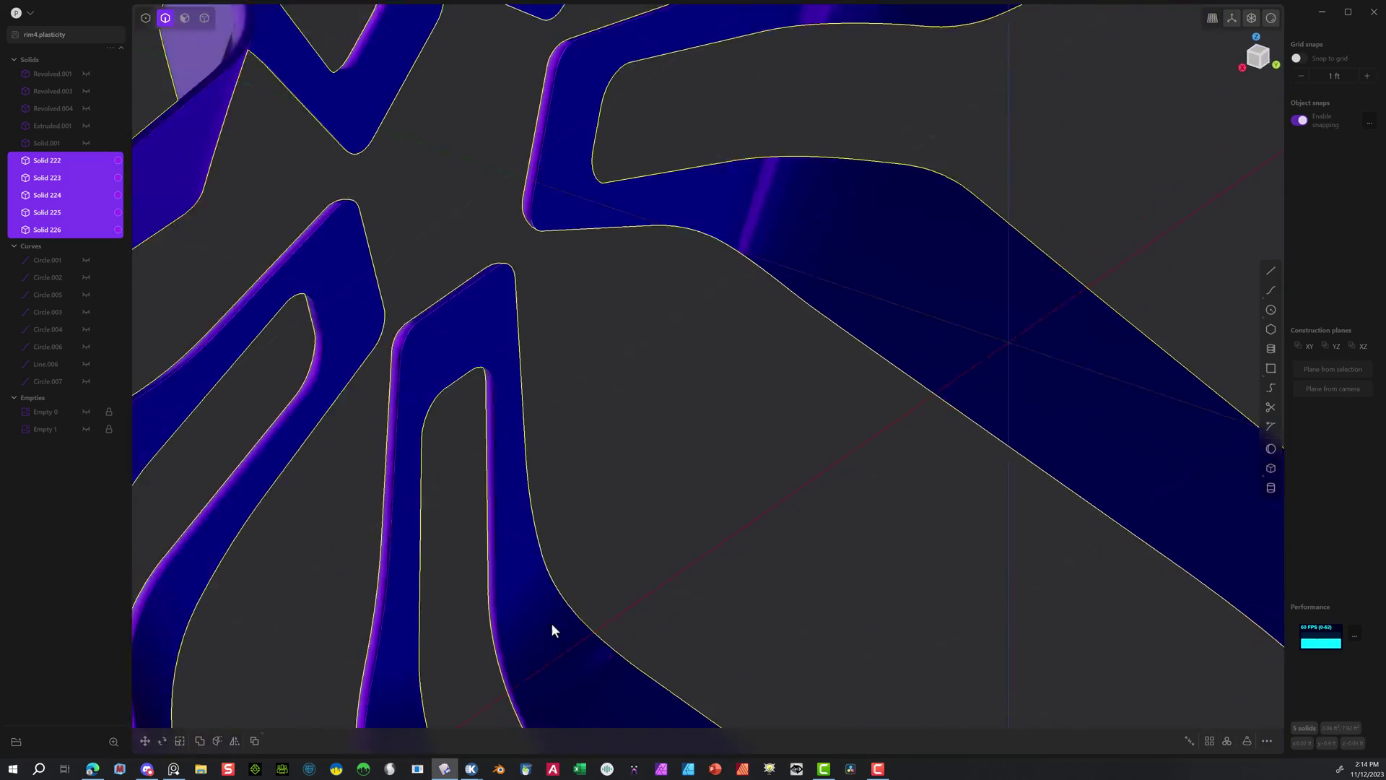
left_click(186, 214)
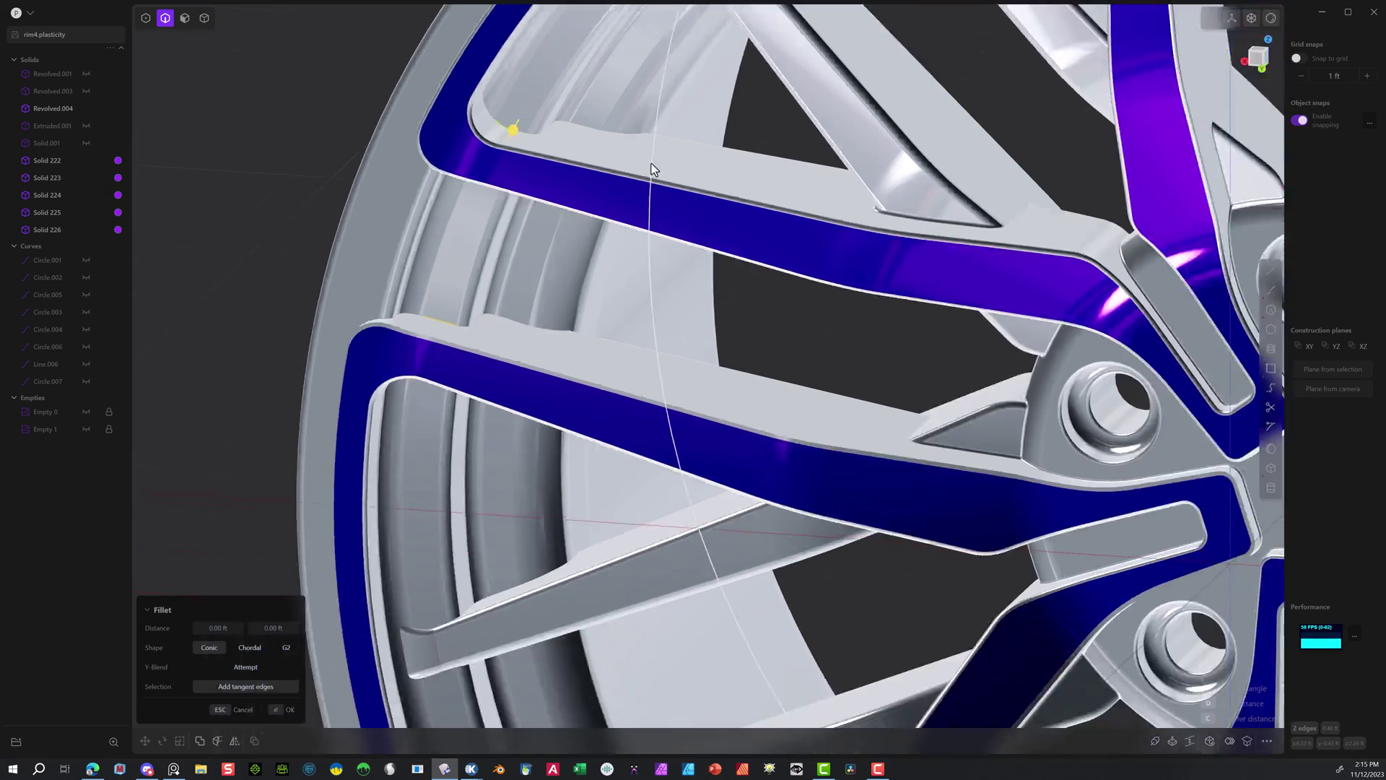
middle_click_drag(651, 163, 856, 106)
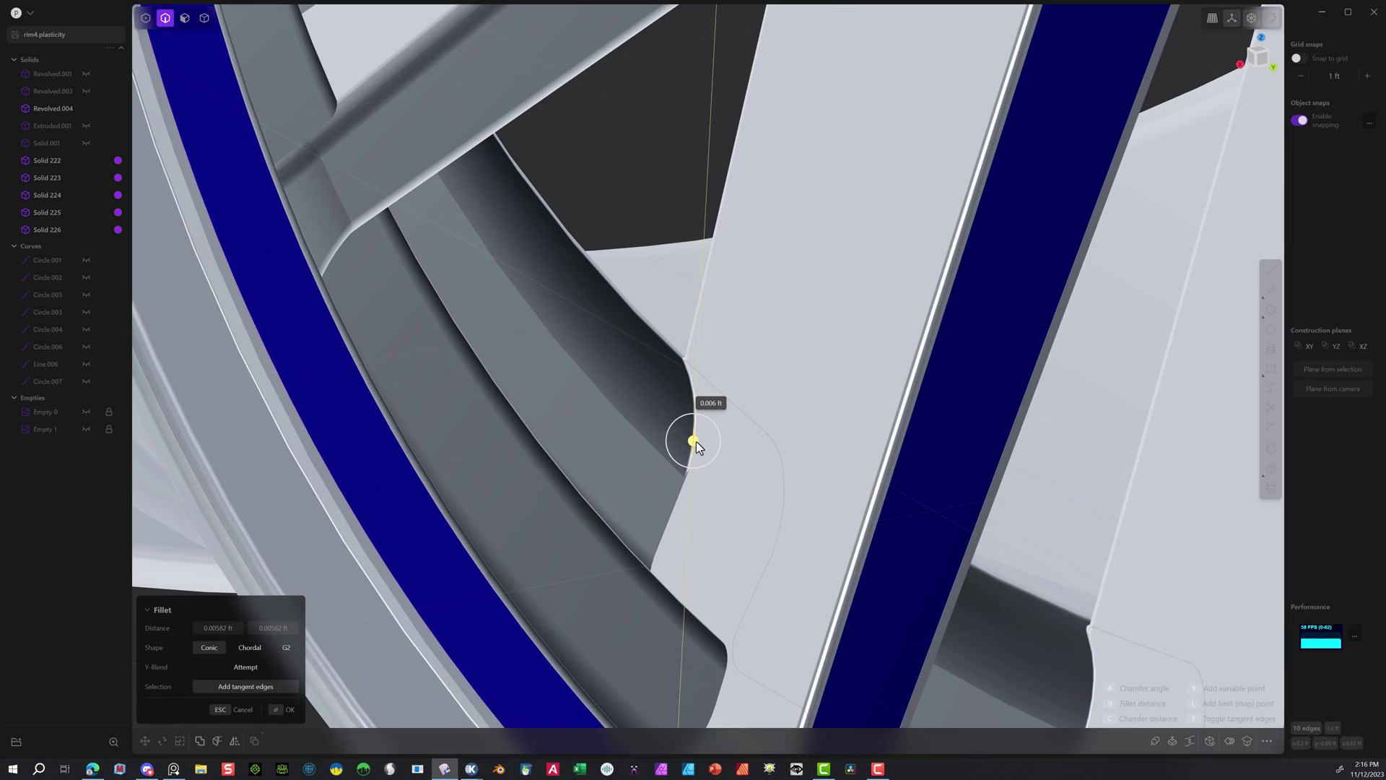
left_click_drag(694, 442, 701, 448)
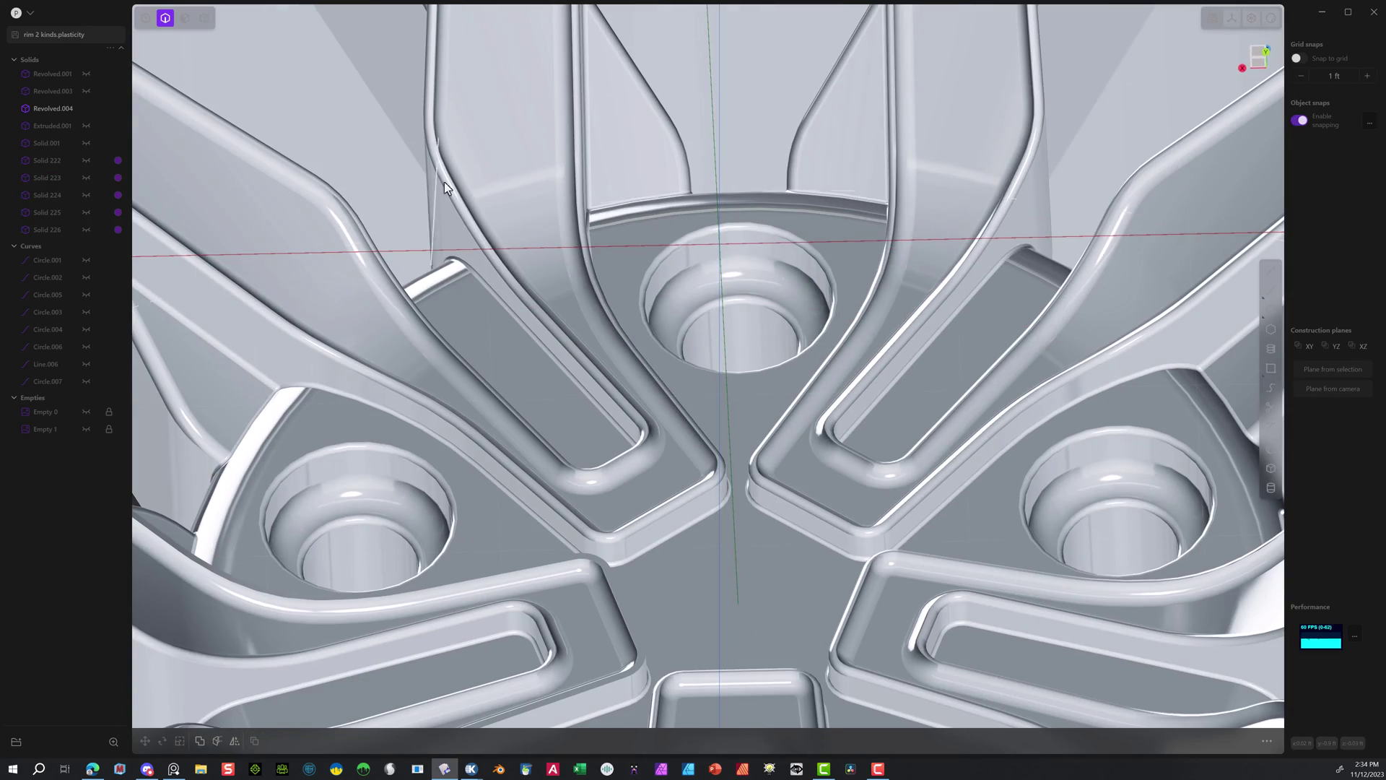
key("f")
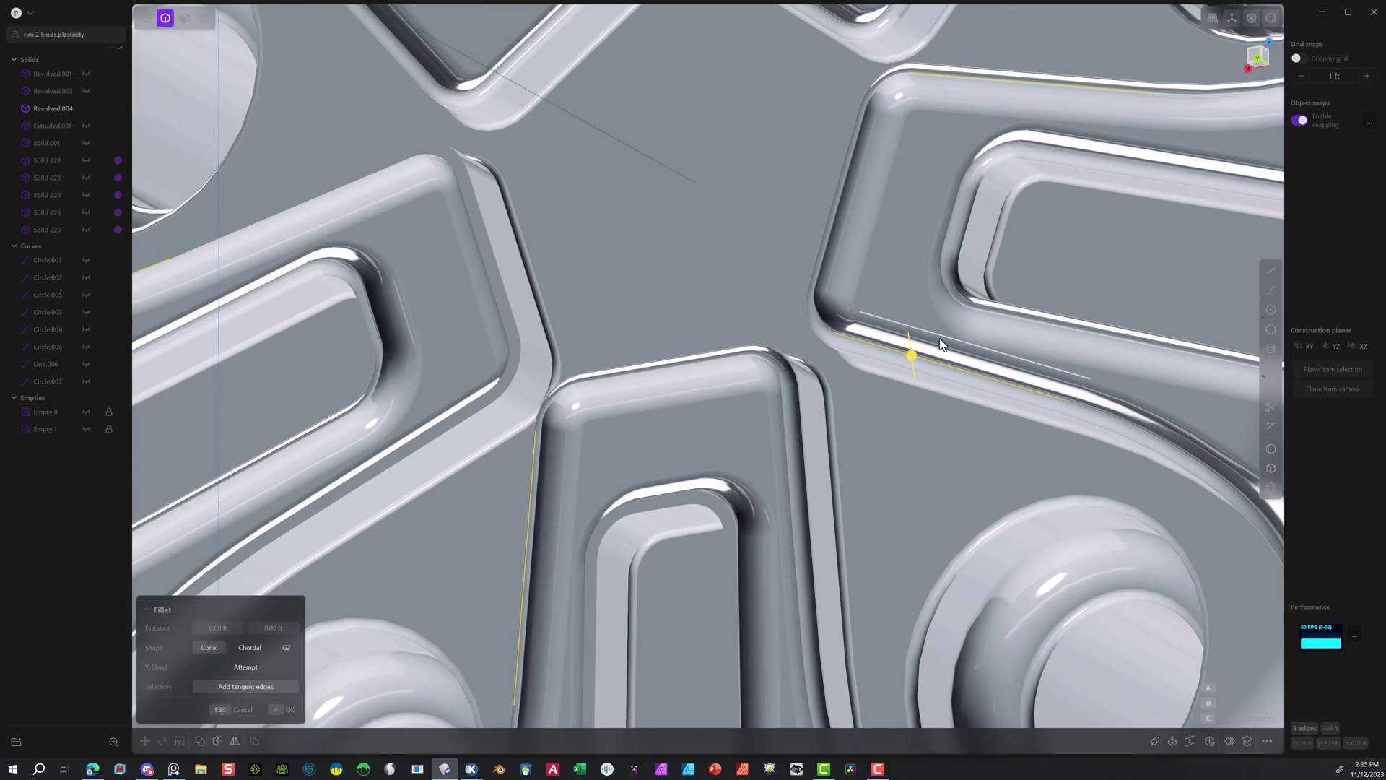
left_click_drag(915, 353, 925, 351)
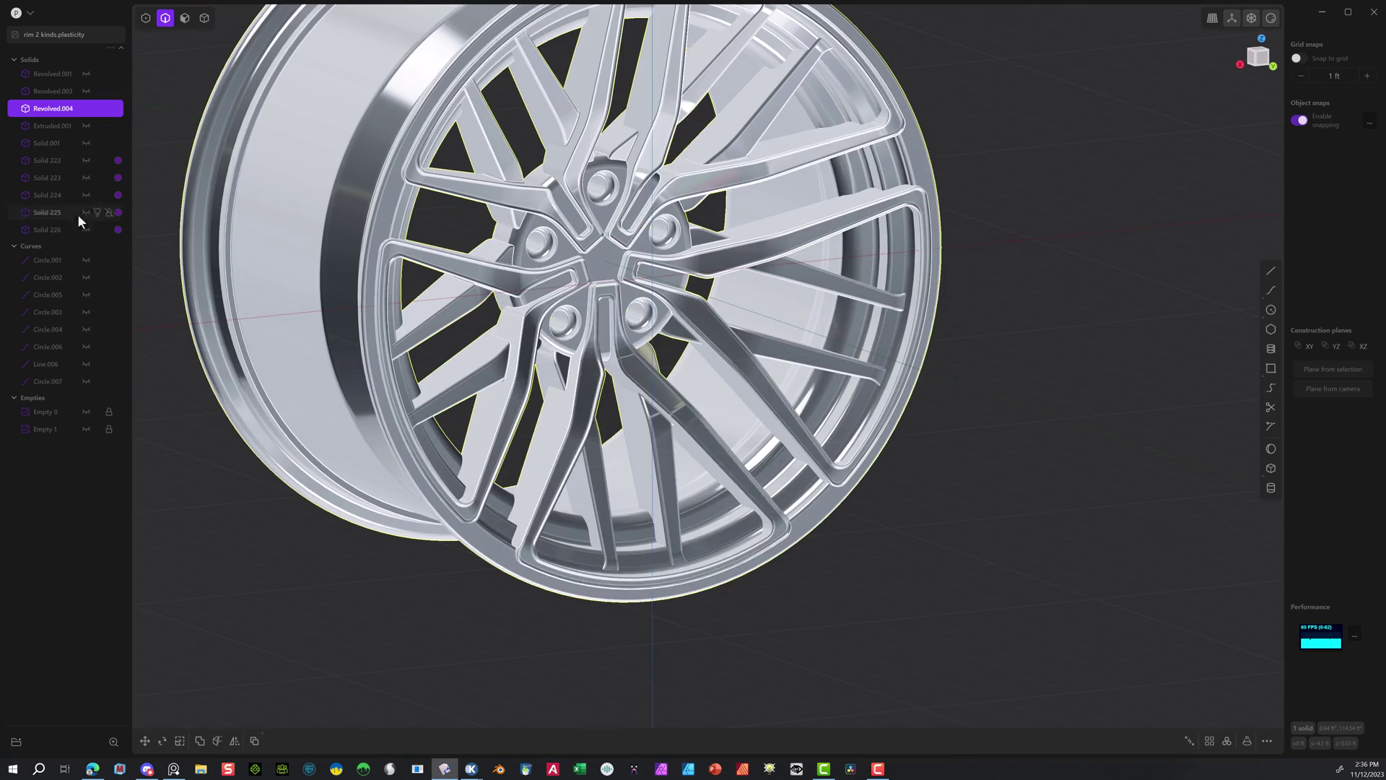
Show all five blue spoke inlay solids again, from Solid 226 to Solid 222.
left_click(85, 229)
left_click(84, 212)
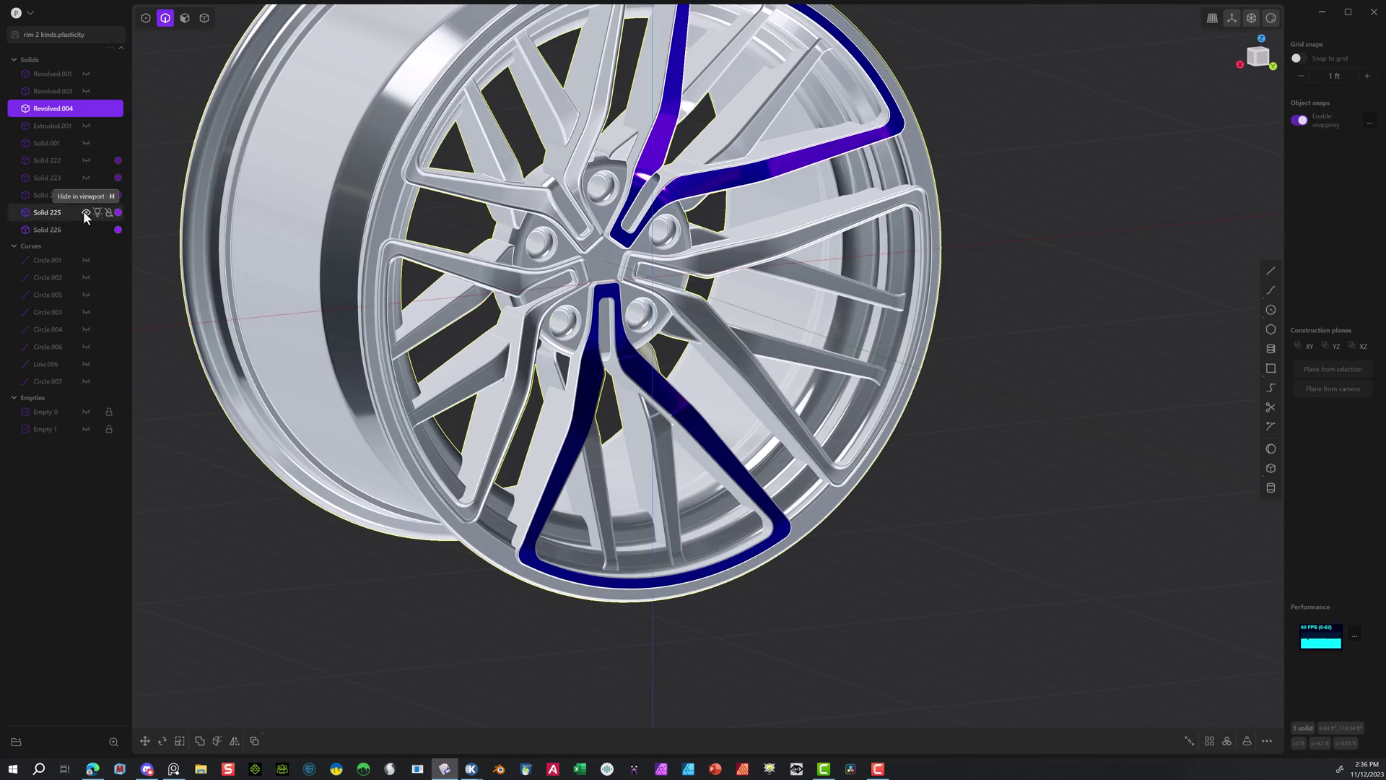
left_click(86, 195)
left_click(86, 177)
left_click(88, 159)
Rename the main wheel solid Revolved.004 as Newest Rim Main and hide it.
scroll(524, 160, "up", 8)
key("4")
left_click(57, 109)
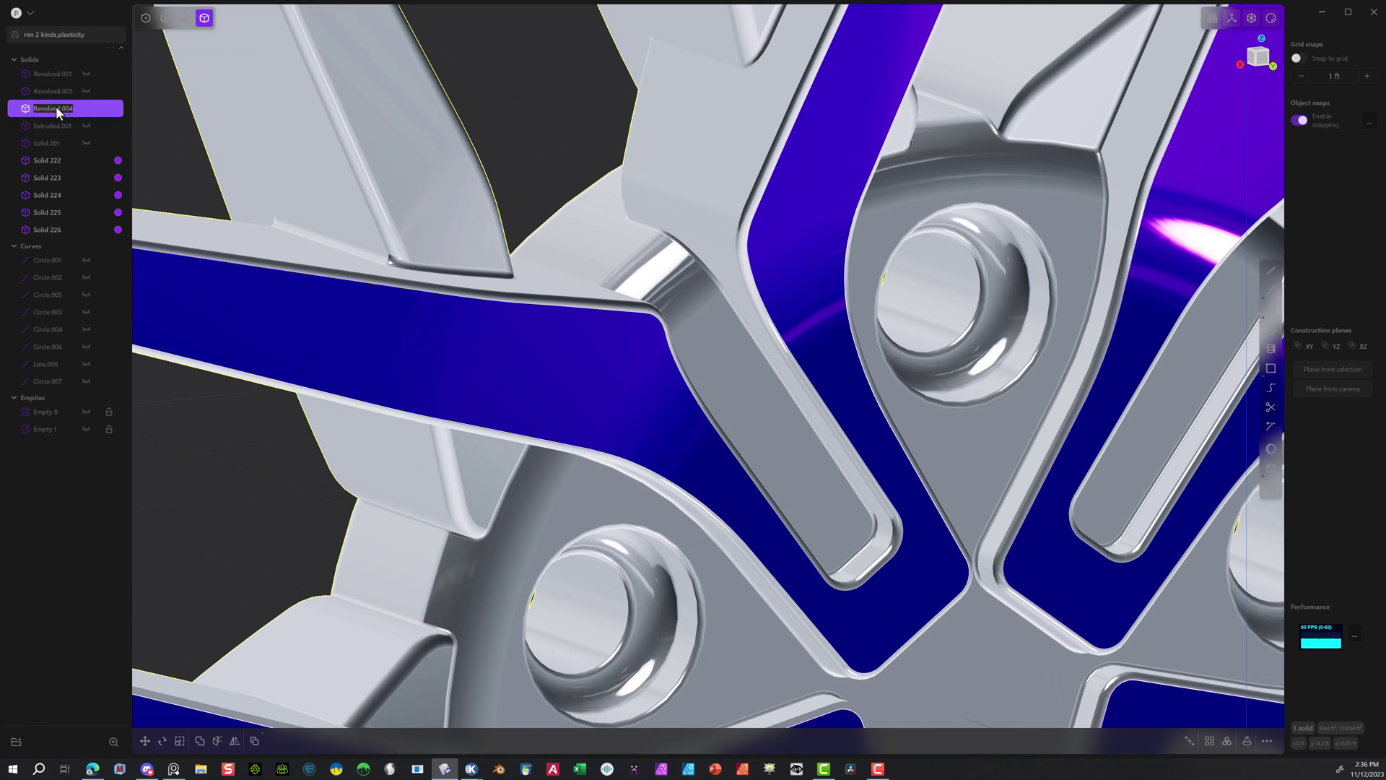
type("Newest Rim")
left_click(65, 125)
left_click(89, 108)
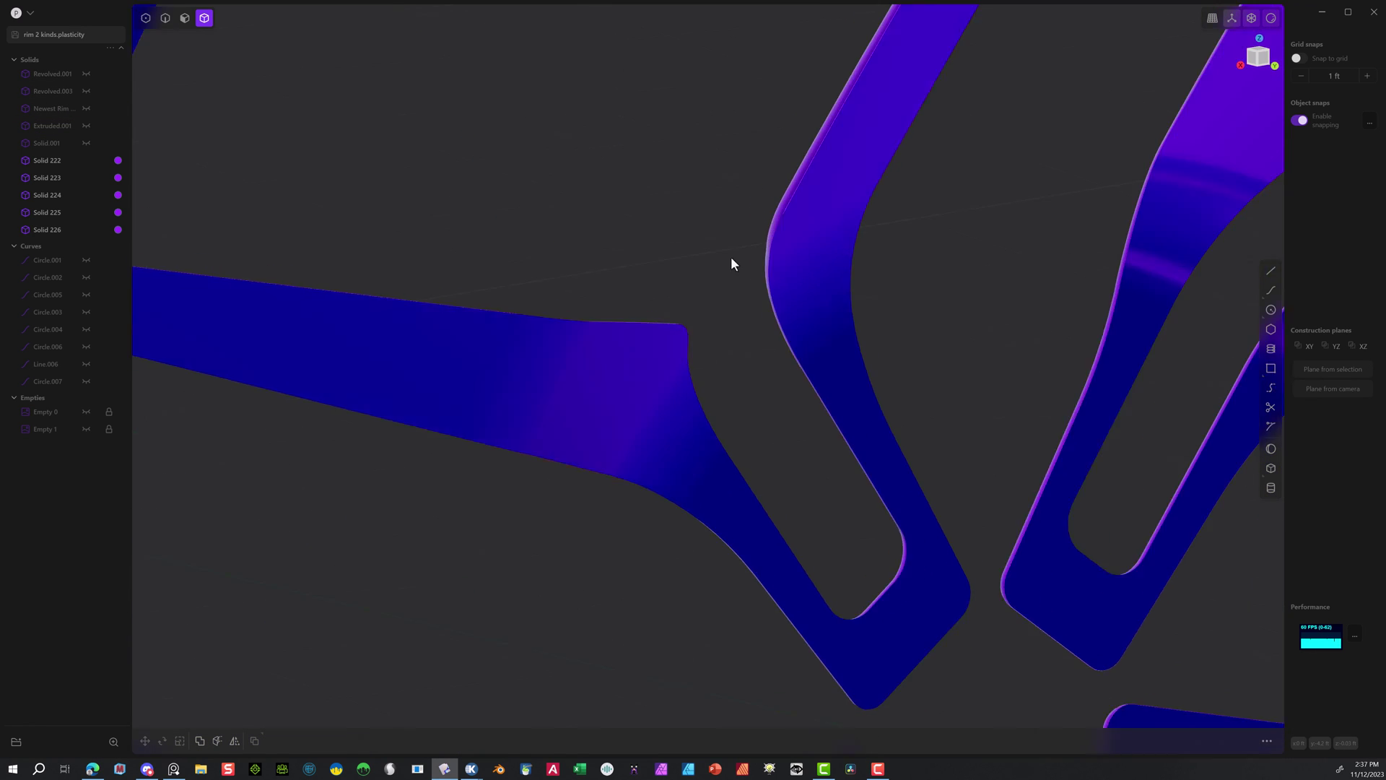
Start a Fillet on the blue spoke inlays and add an outline edge from each of the five solids.
middle_click_drag(730, 257, 751, 239)
left_click(165, 18)
left_click(794, 123)
key("b")
left_click(1232, 131)
middle_click_drag(1220, 405, 807, 249, "shift")
scroll(807, 248, "down", 4)
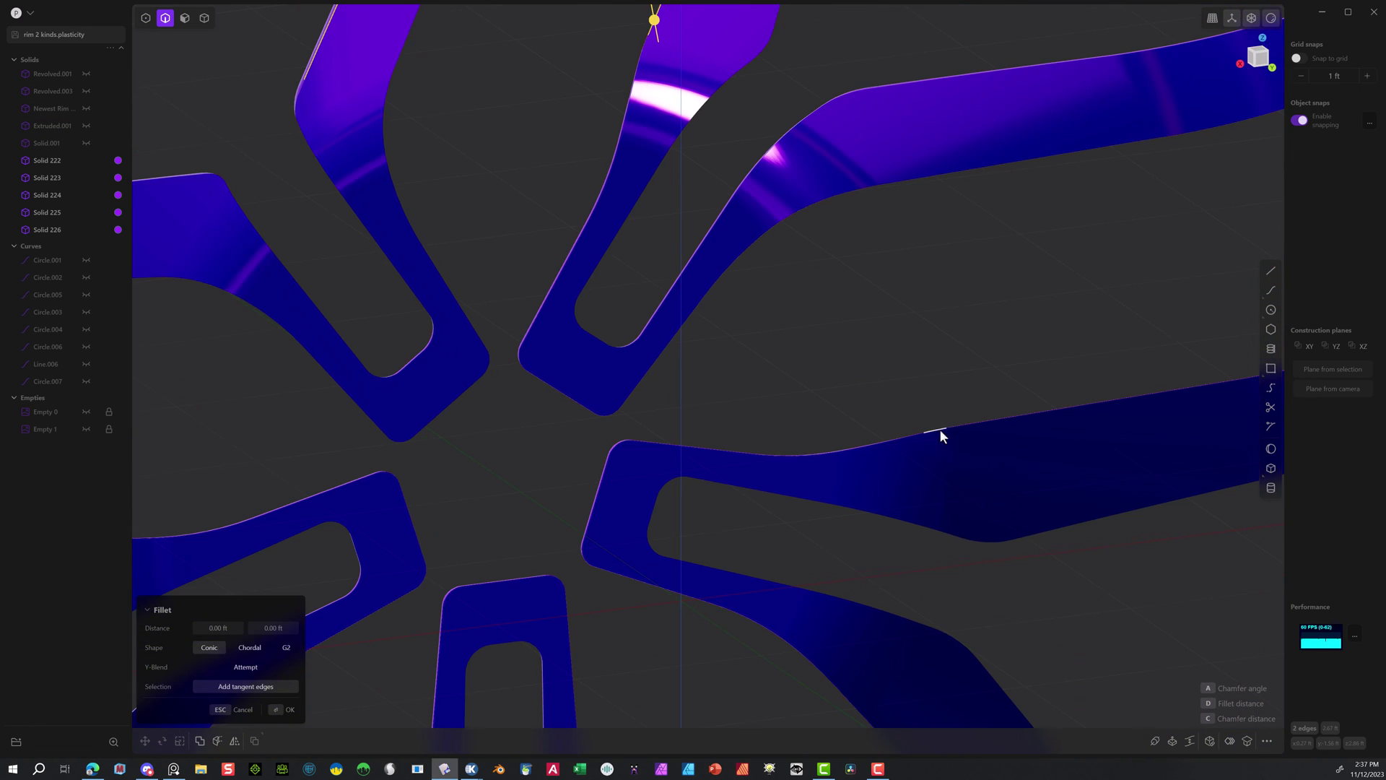
scroll(939, 429, "up", 4)
middle_click_drag(938, 429, 686, 326)
left_click(687, 327)
middle_click_drag(844, 376, 665, 376, "shift")
left_click(813, 433)
scroll(664, 375, "down", 5)
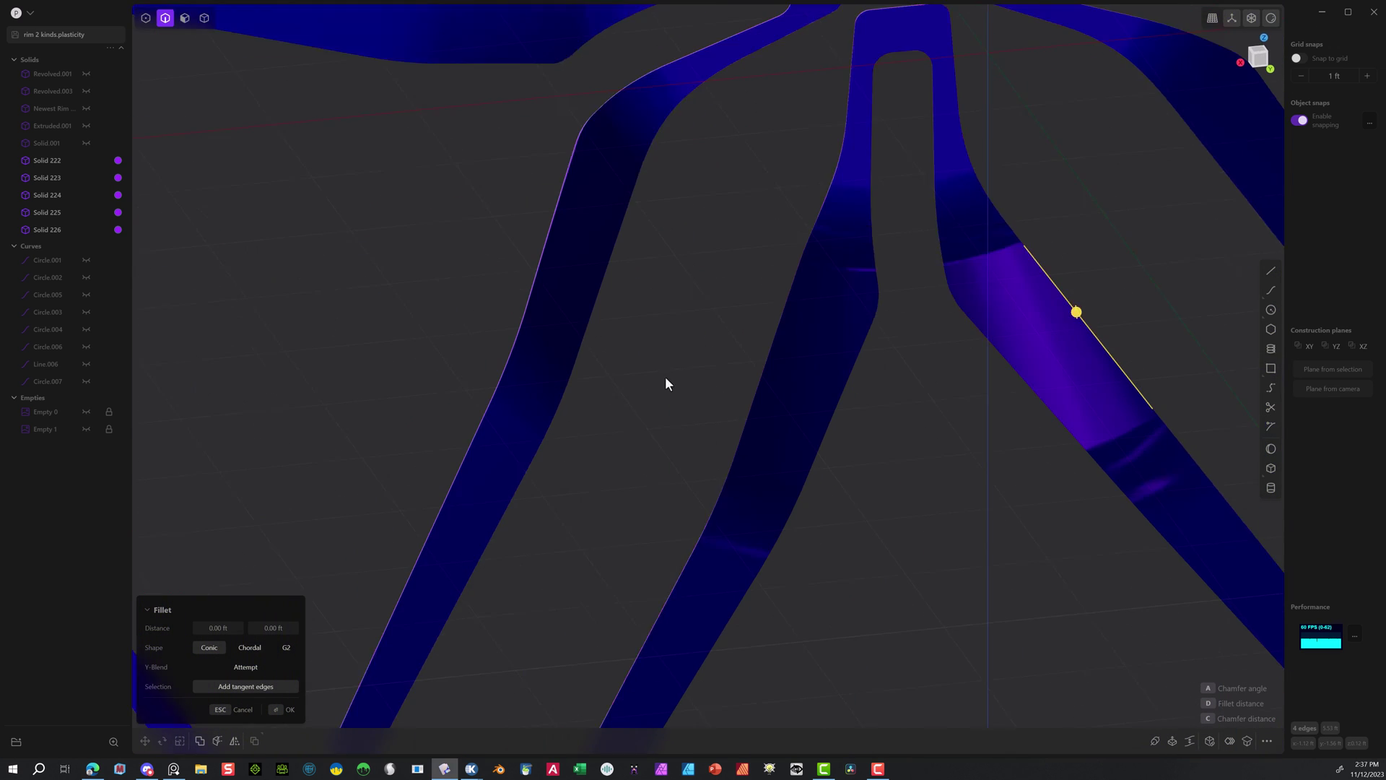
left_click(357, 68)
scroll(357, 69, "up", 5)
middle_click_drag(357, 68, 716, 429, "shift")
left_click(716, 429)
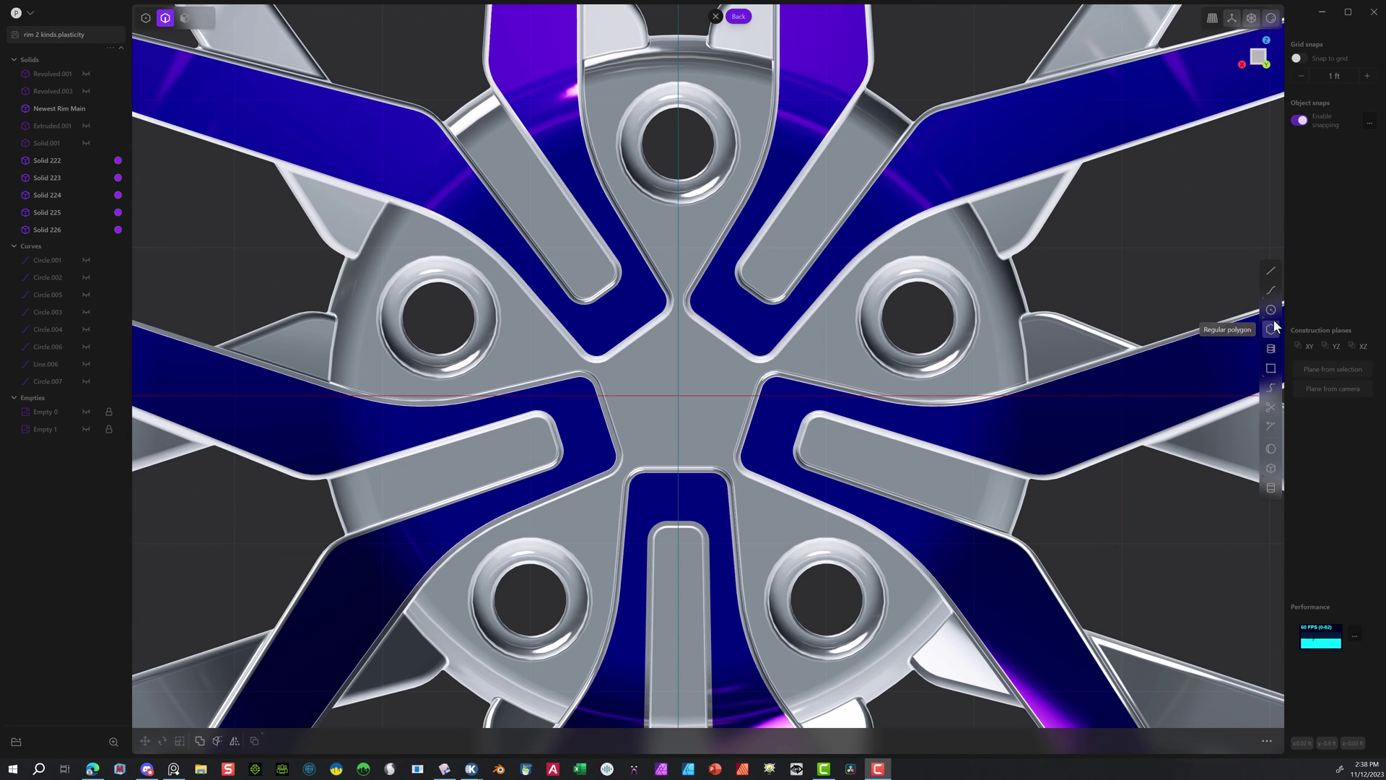
Draw a five-sided regular polygon centered on the wheel's hub, sized to fit the pentagonal area between the spoke inlays.
left_click(1272, 327)
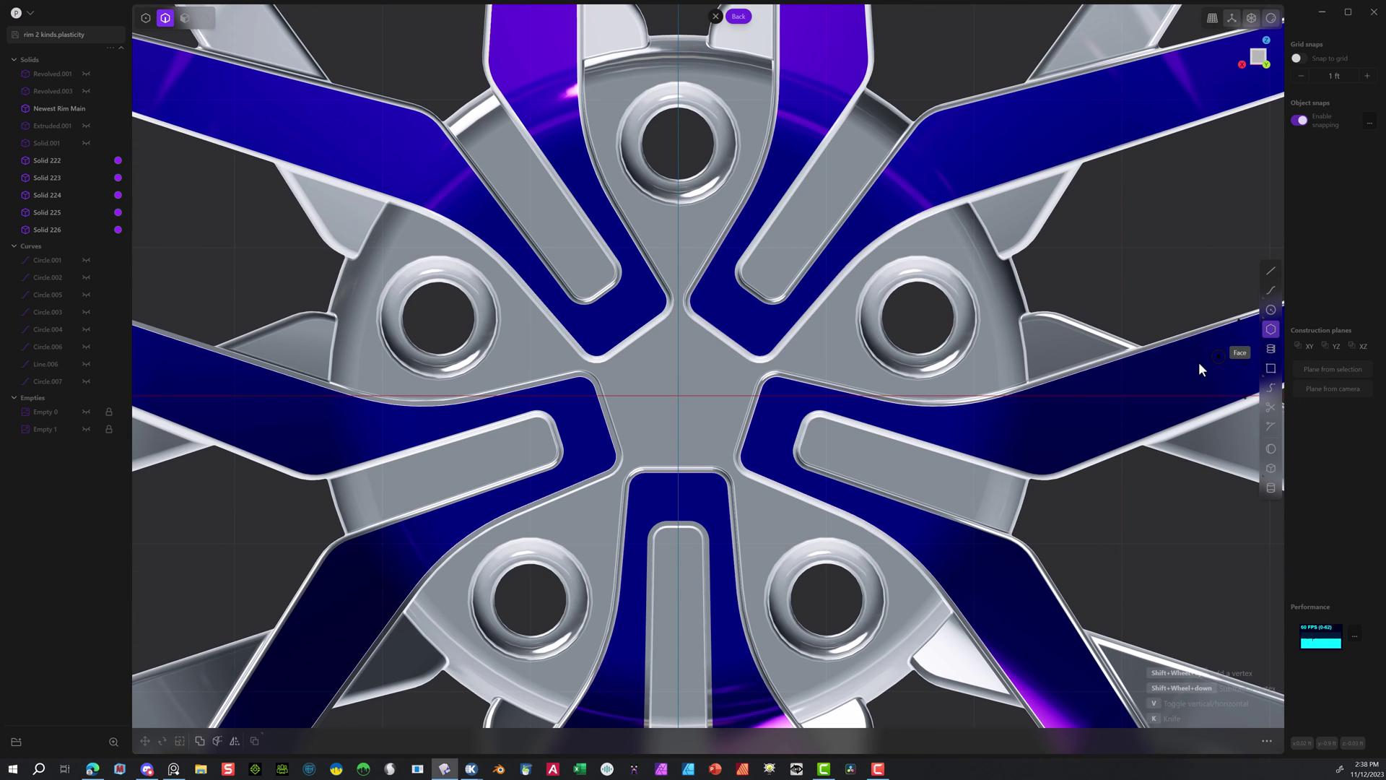
left_click(679, 395)
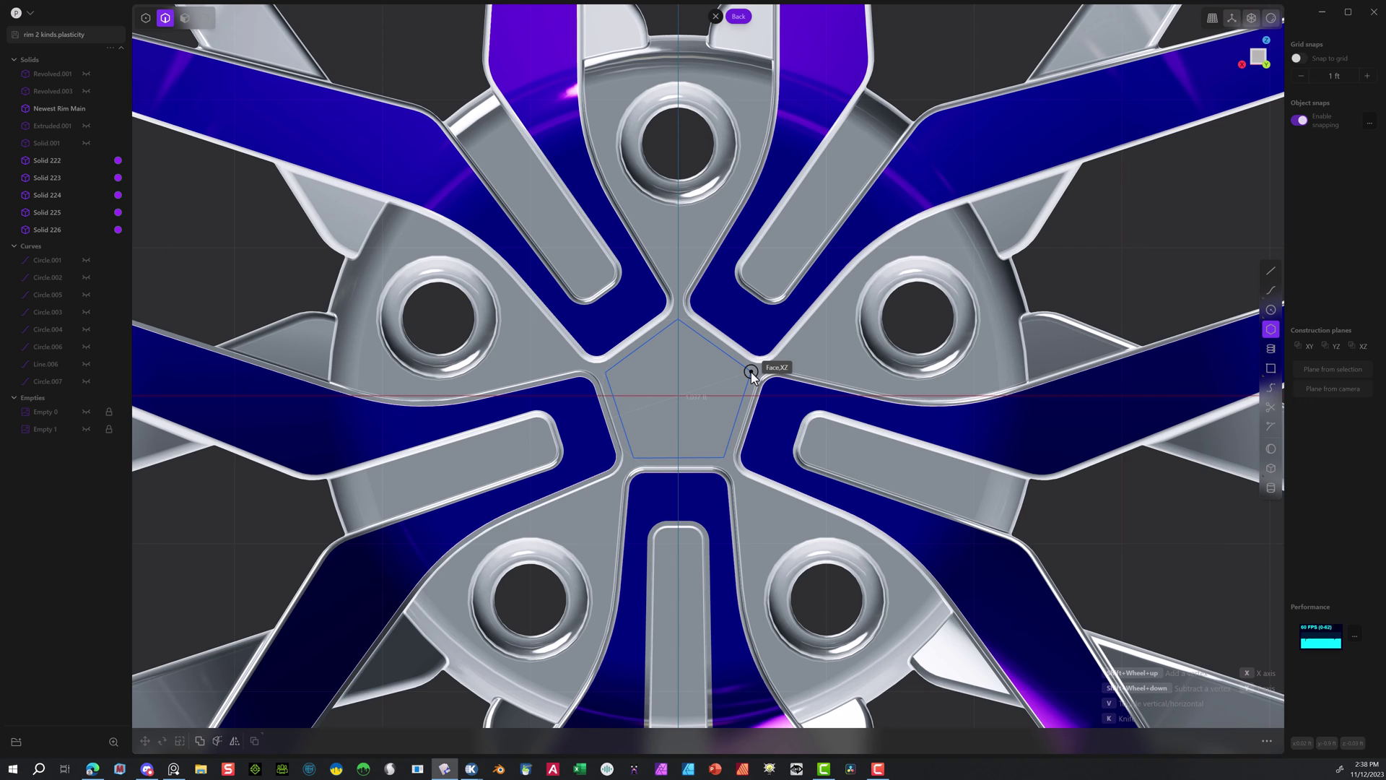
left_click(751, 372)
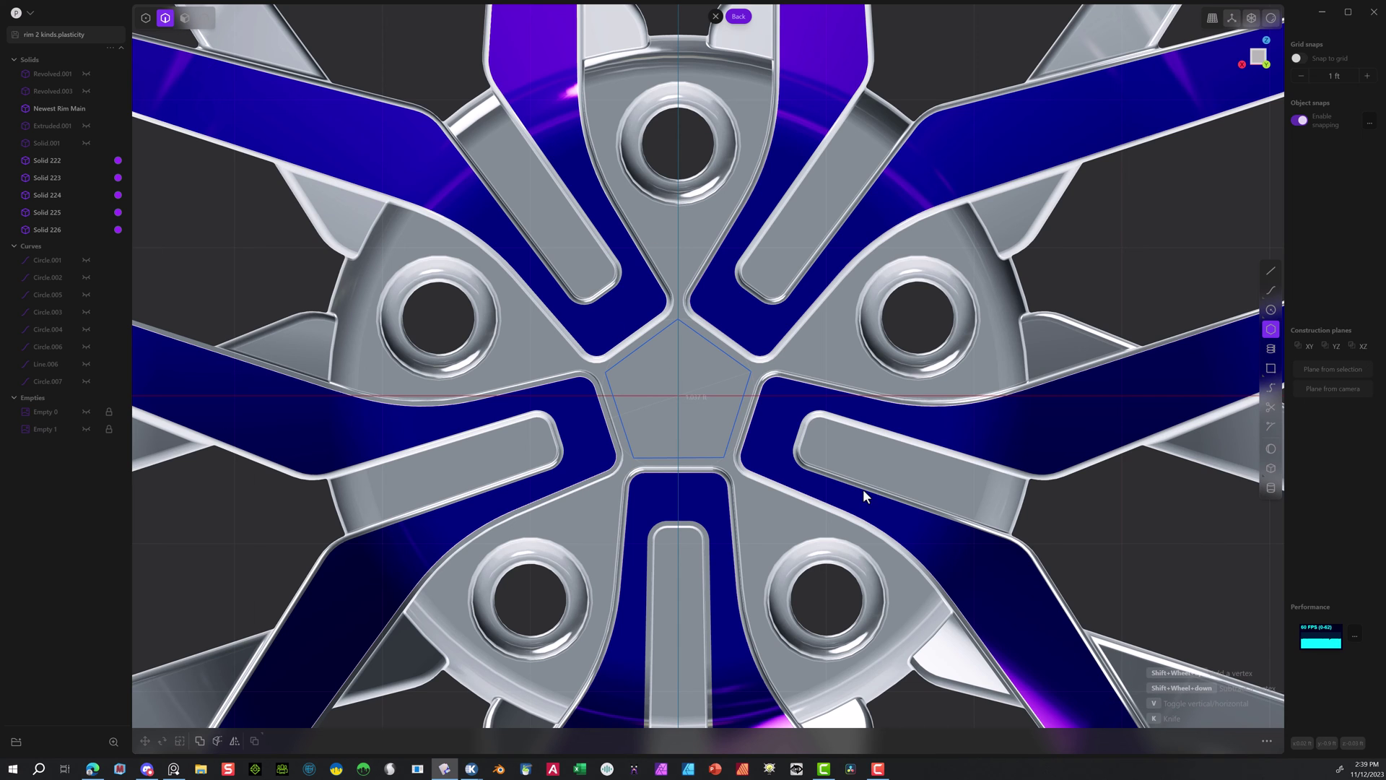
middle_click_drag(295, 267, 422, 305)
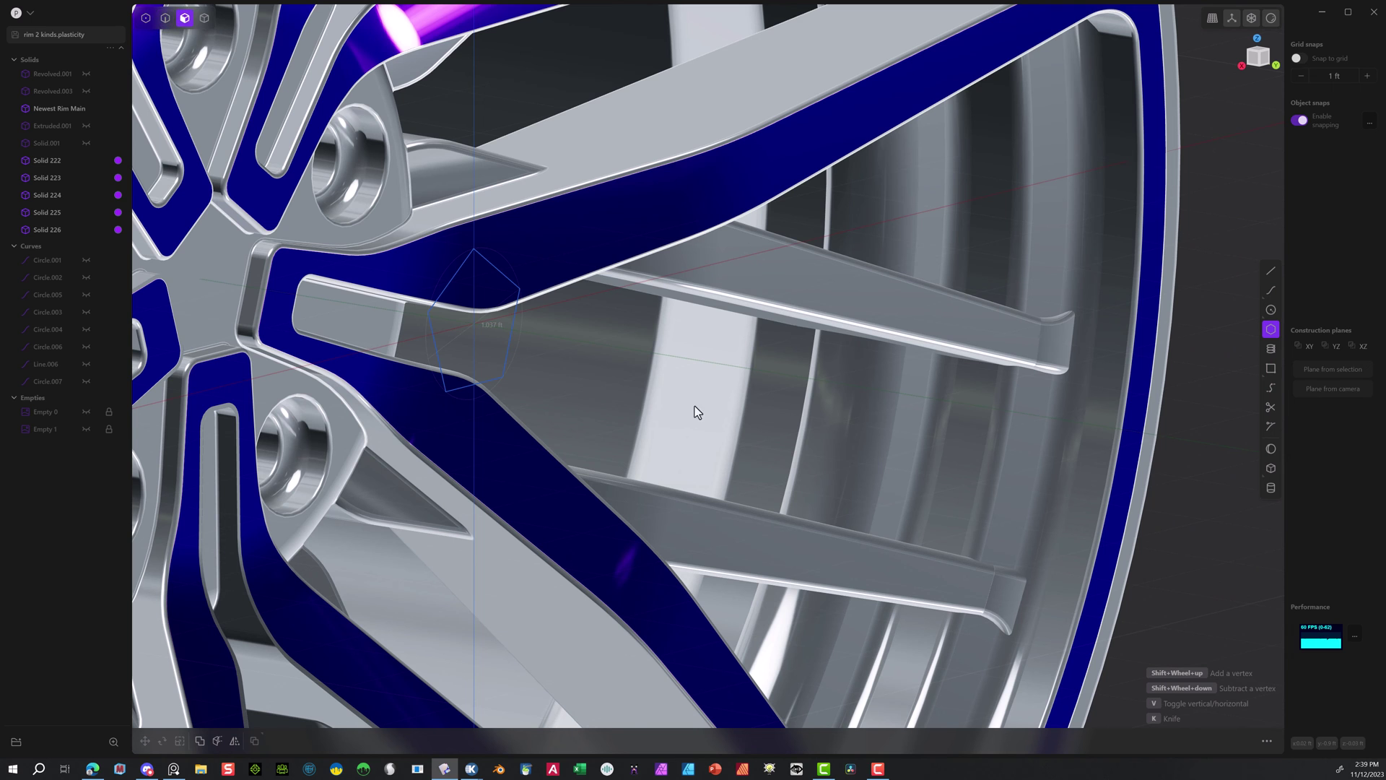
middle_click_drag(695, 406, 683, 444)
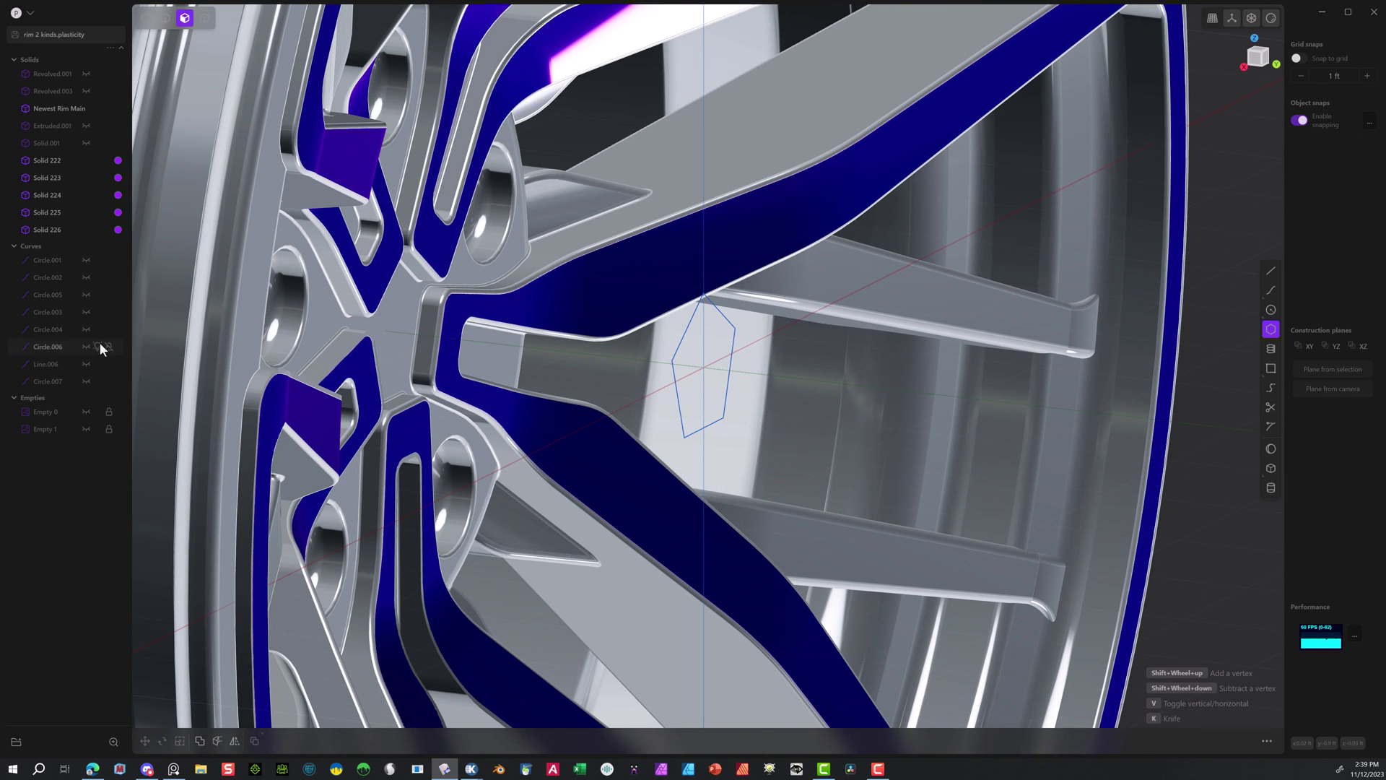
Extrude the hub pentagon Polygon.001 about 0.09 ft toward the wheel's front as a separate solid.
left_click(44, 229)
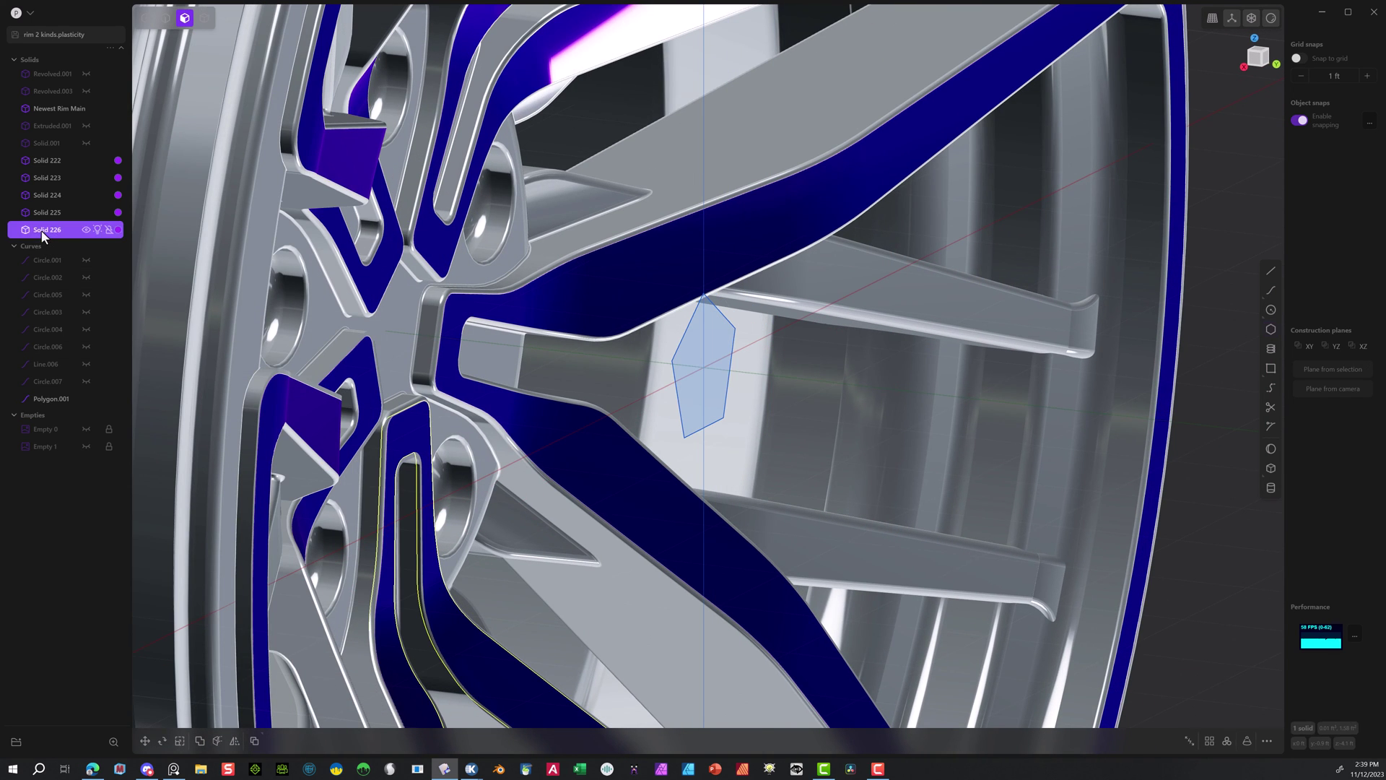
left_click(51, 403)
key("e")
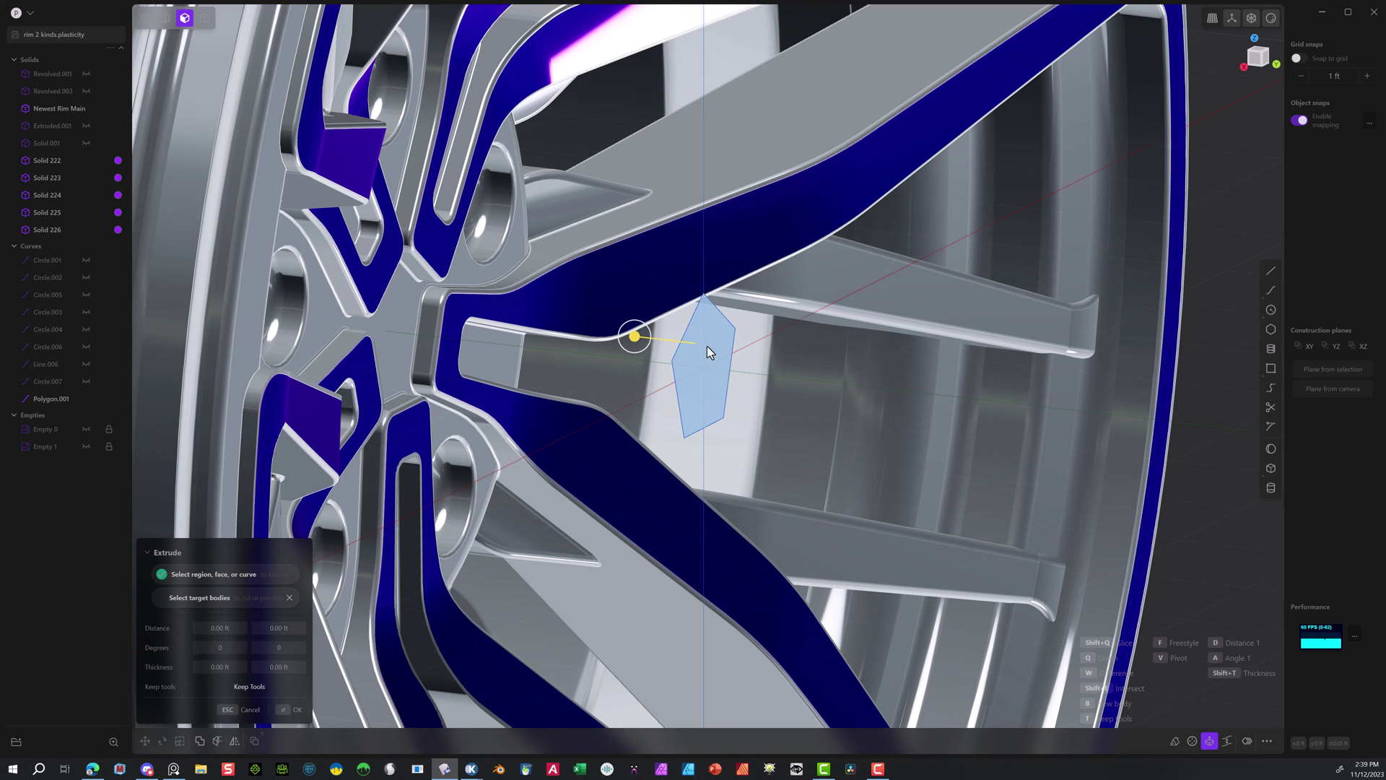
left_click(278, 710)
key("e")
left_click_drag(642, 354, 631, 353)
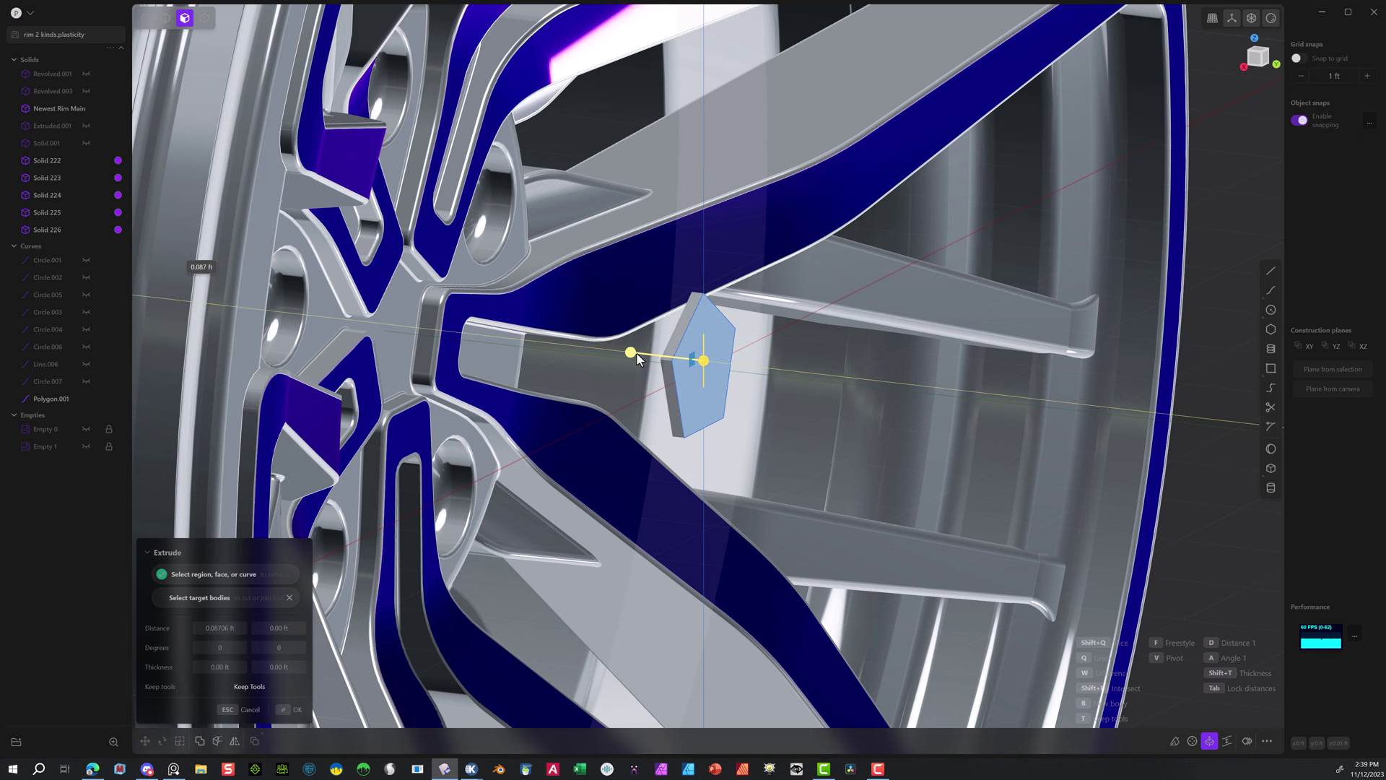
scroll(638, 361, "up", 5)
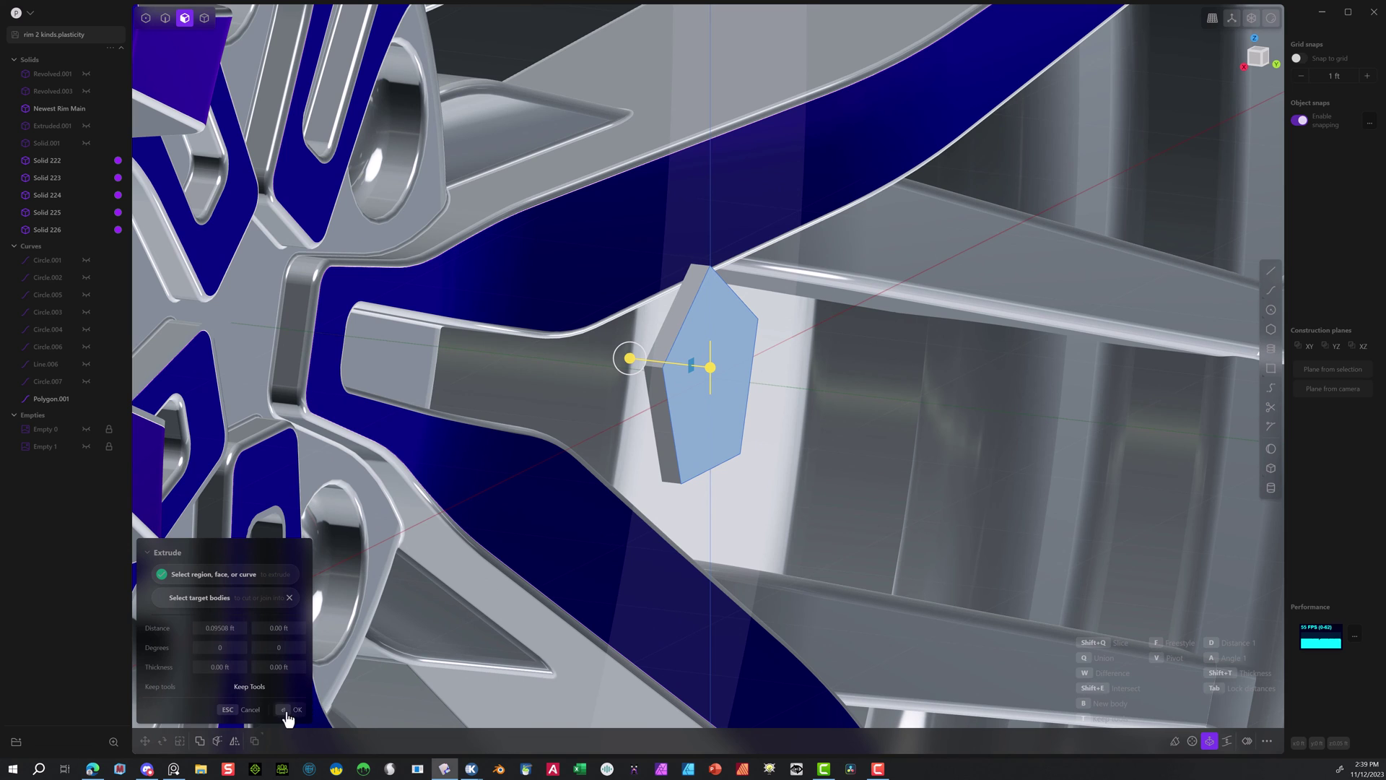
left_click(287, 711)
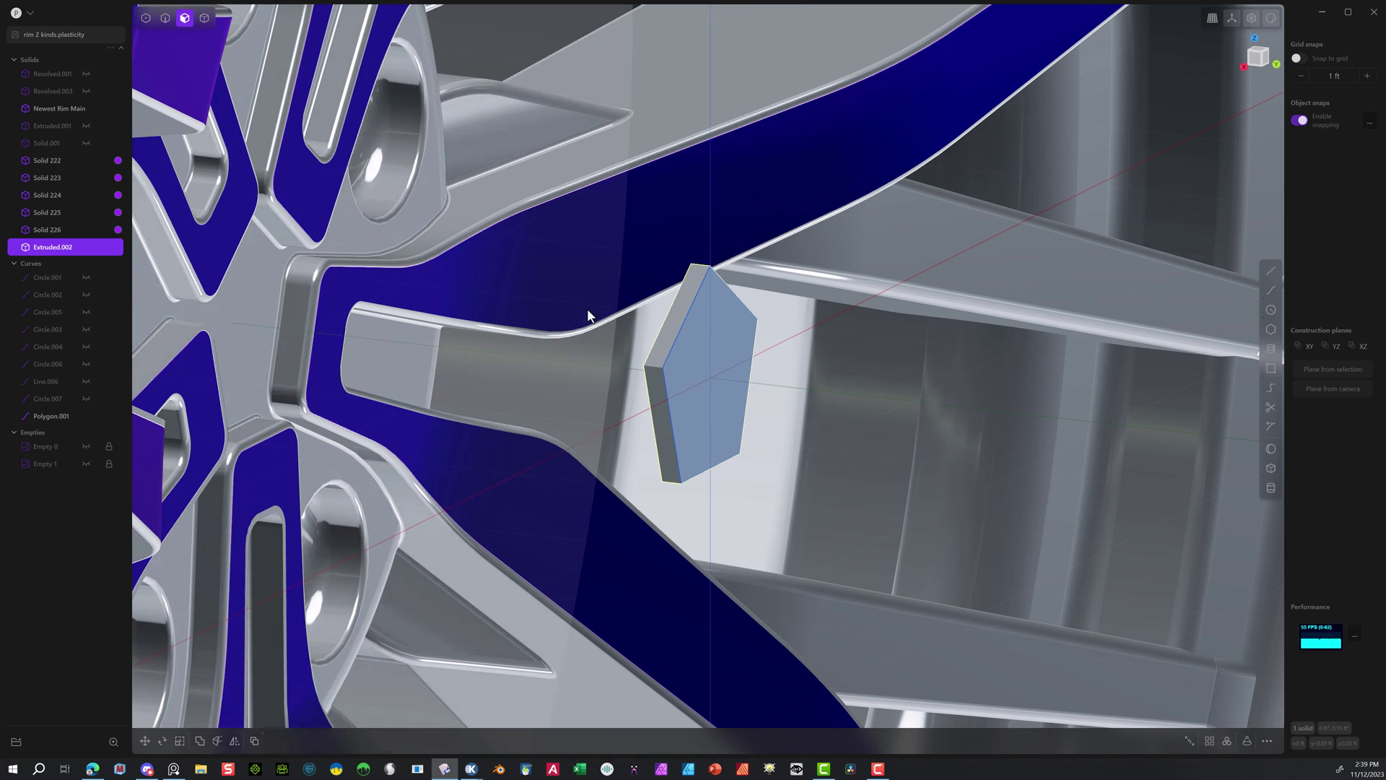
Fillet the five short corner edges of the pentagon solid with a radius of about 0.049 ft.
key("2")
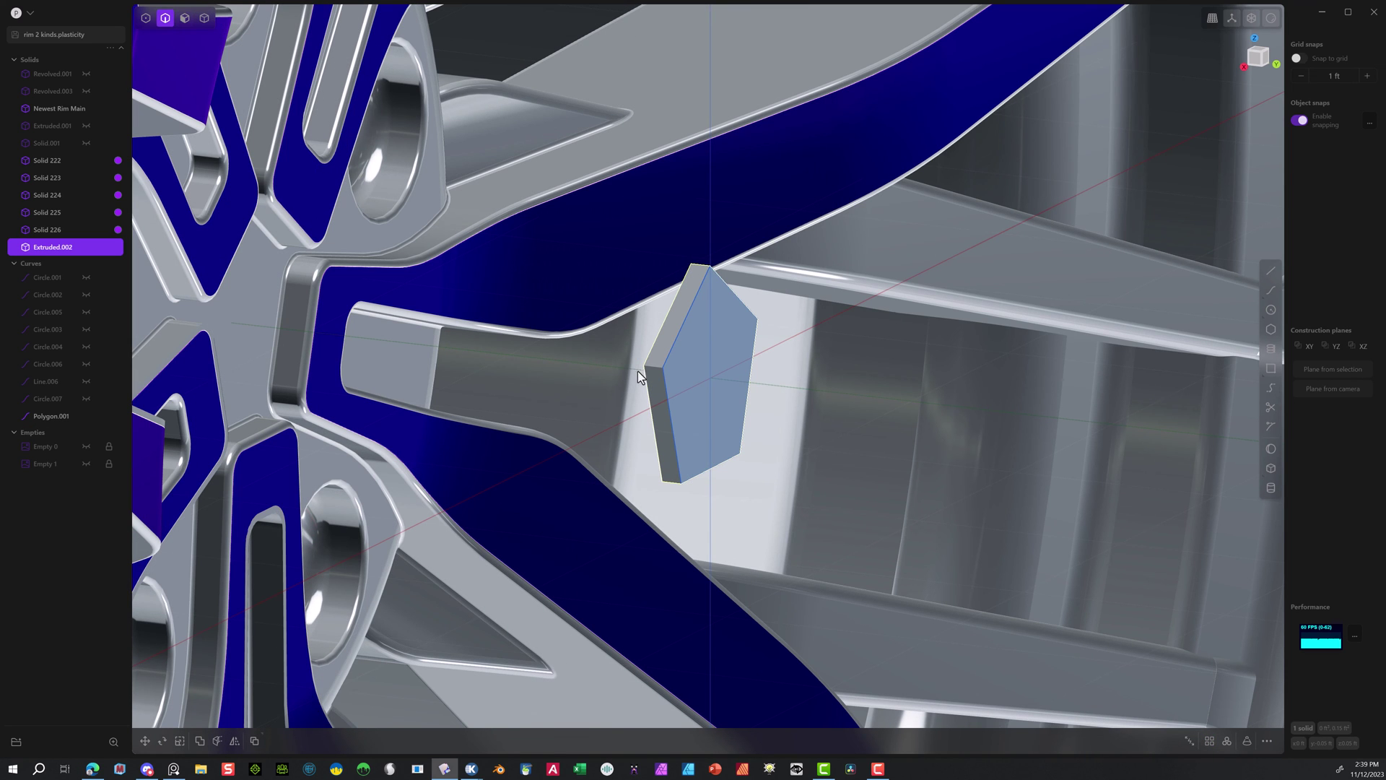
left_click(650, 373)
key("f")
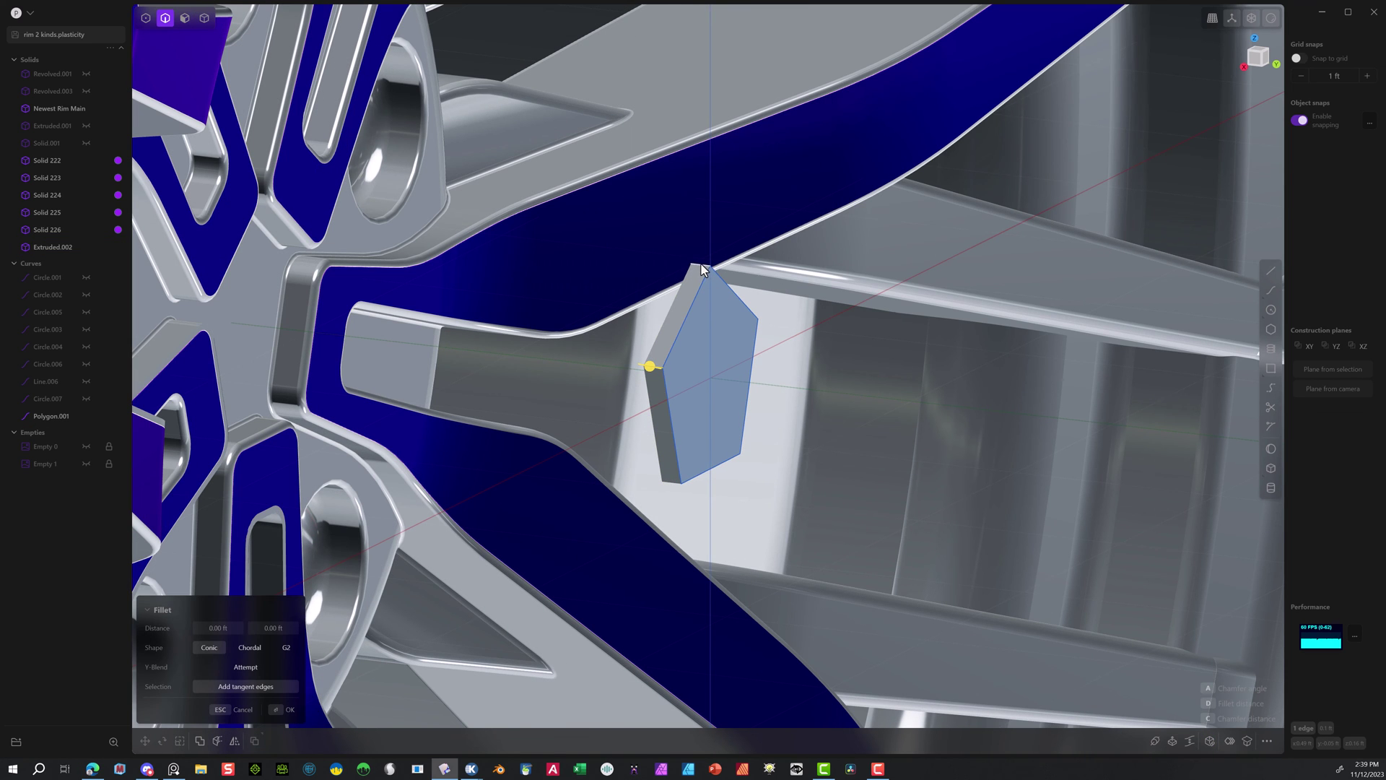
left_click(703, 269)
left_click(751, 323)
left_click(727, 452)
left_click(673, 482)
middle_click_drag(685, 493, 683, 477)
left_click_drag(670, 480, 674, 489)
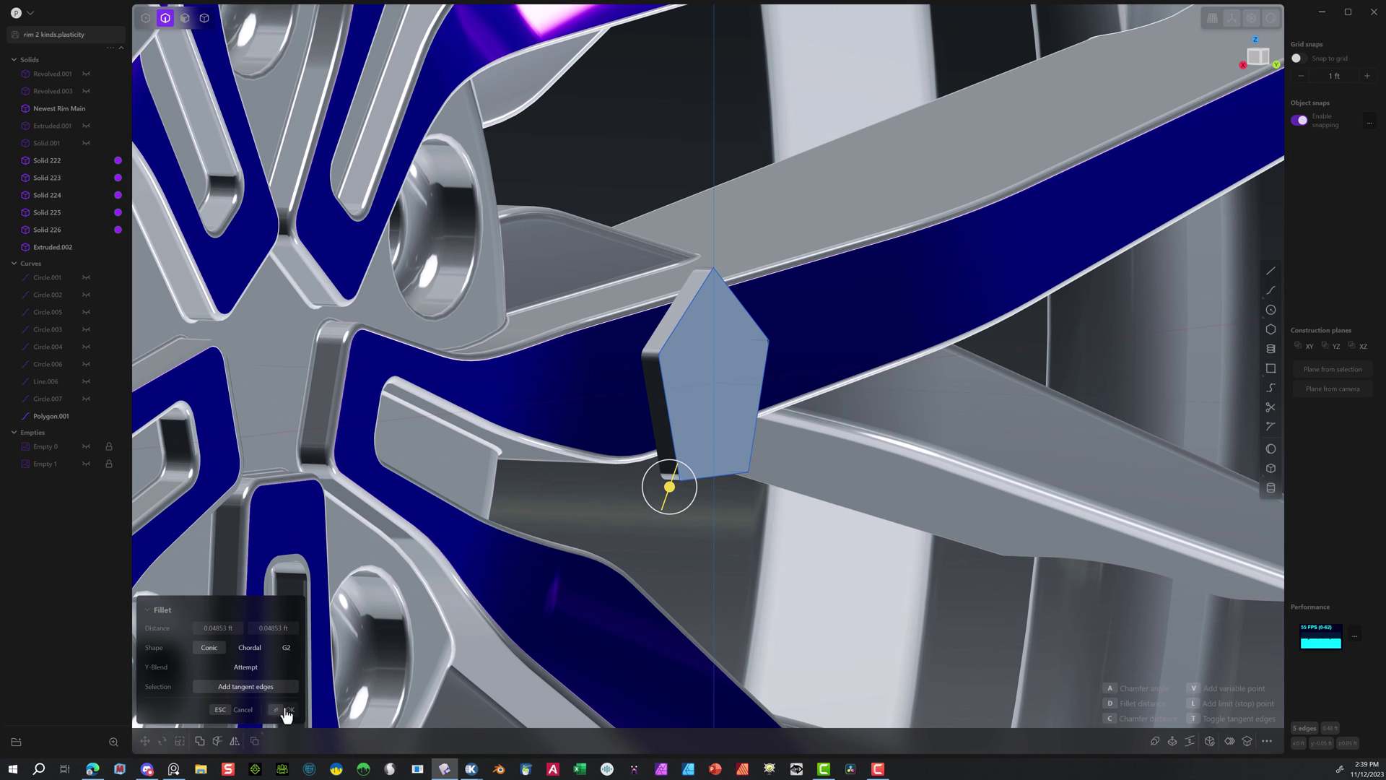
left_click(285, 710)
Fillet the outline edge on the wheel-side face of the pentagon solid by about 0.016 ft.
middle_click_drag(462, 549, 659, 392)
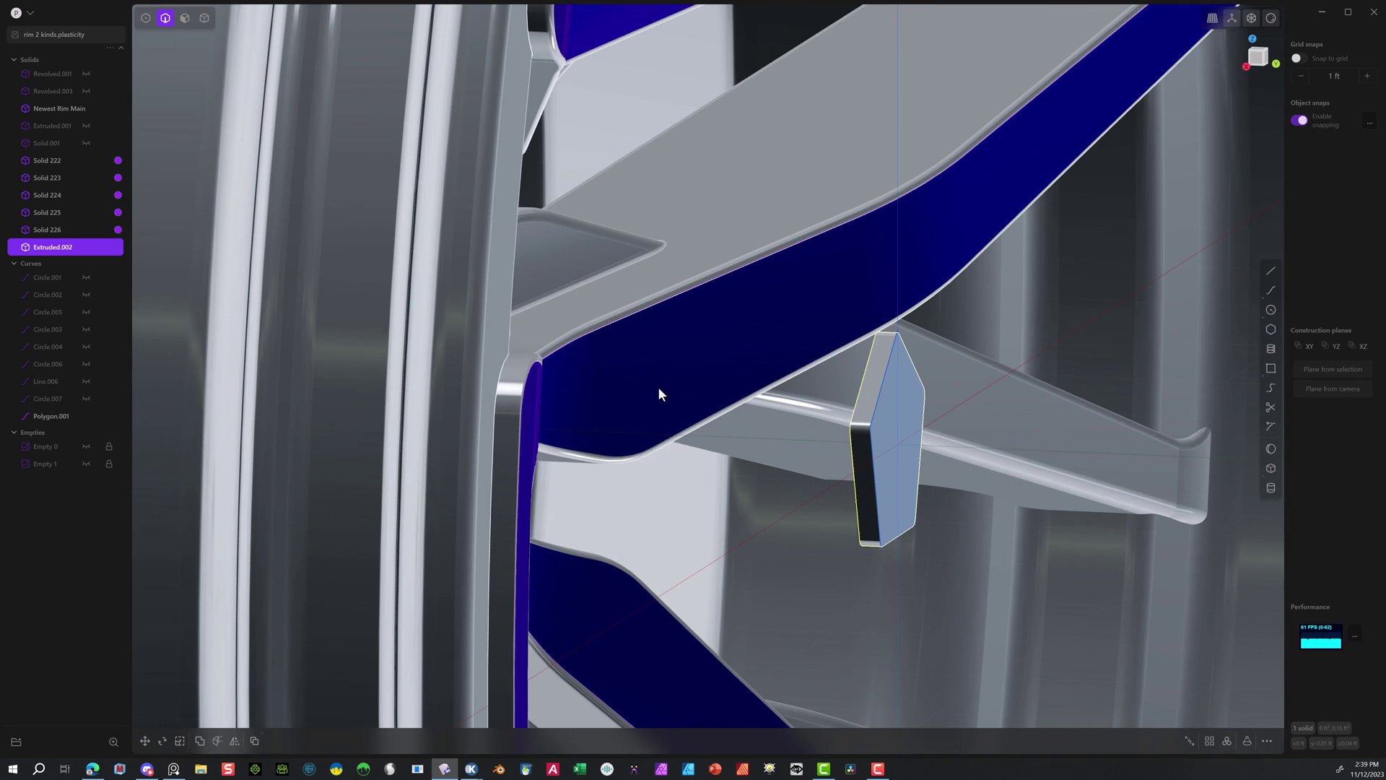
left_click(868, 366)
key("f")
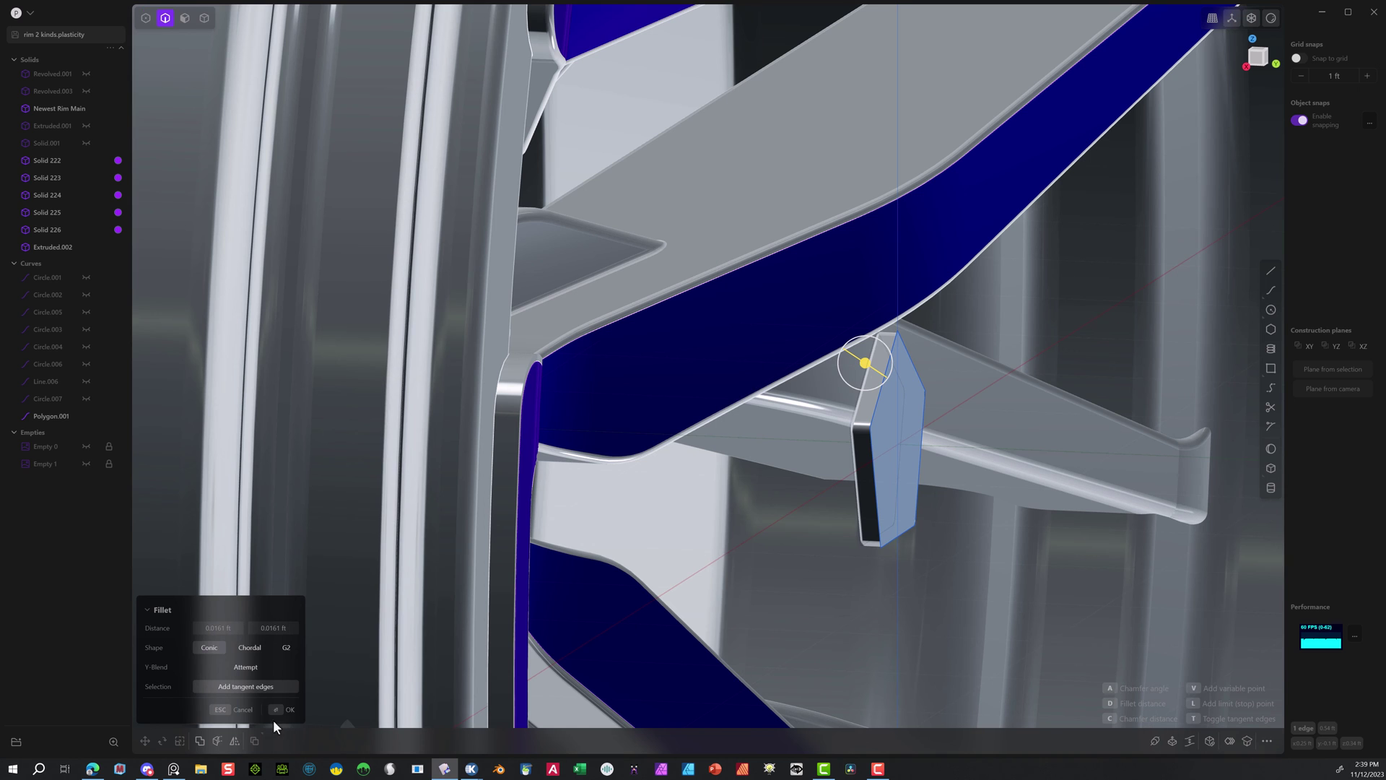
left_click(289, 708)
Delete the leftover Polygon.001 curve from the face of the pentagon solid.
middle_click_drag(293, 691, 703, 471)
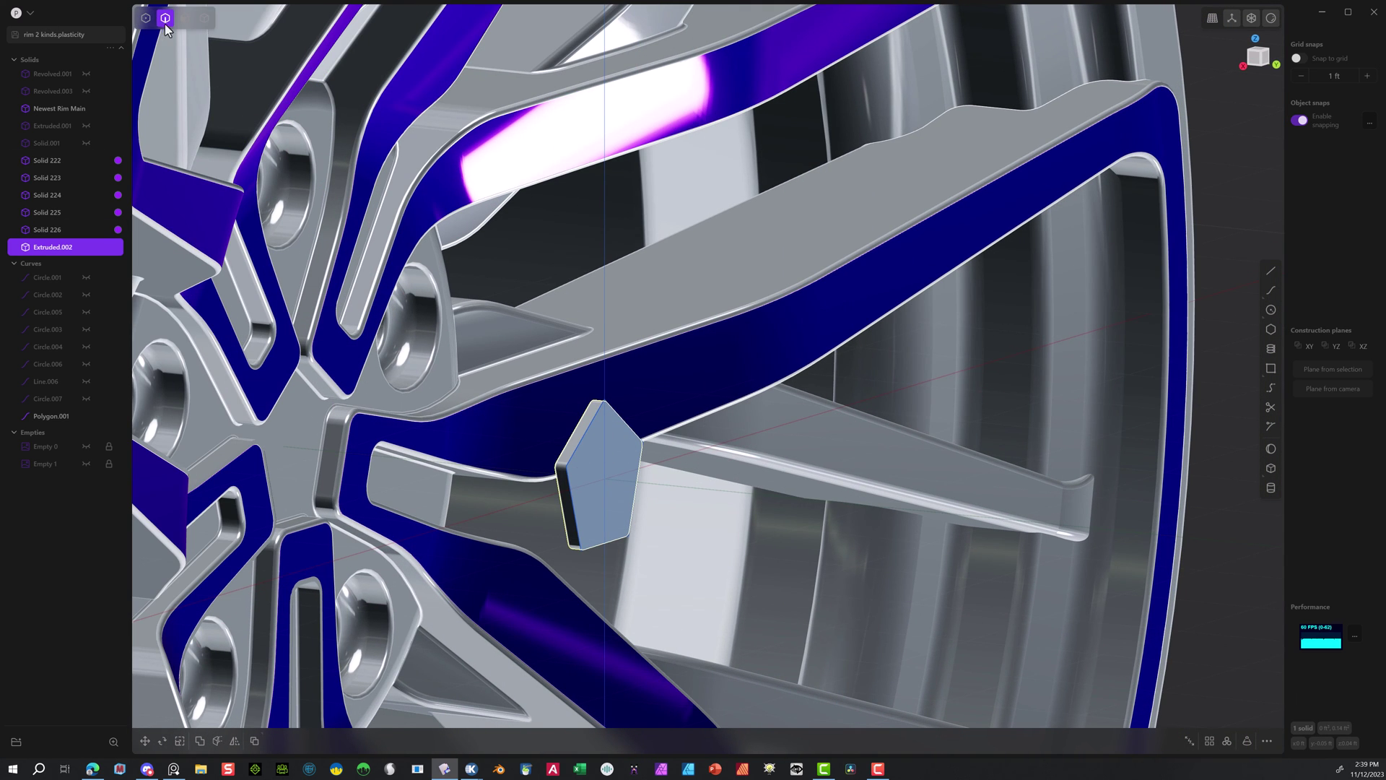
left_click(625, 425)
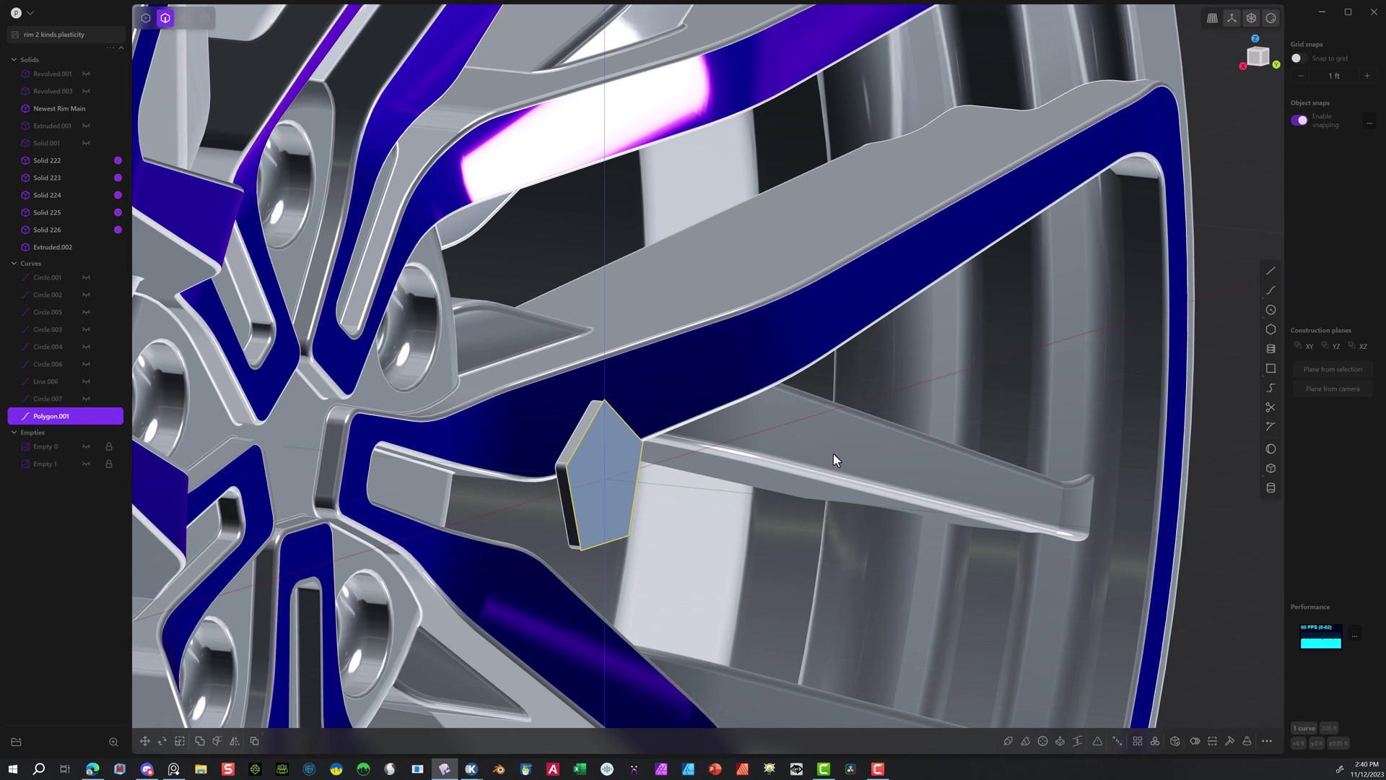
key("Delete")
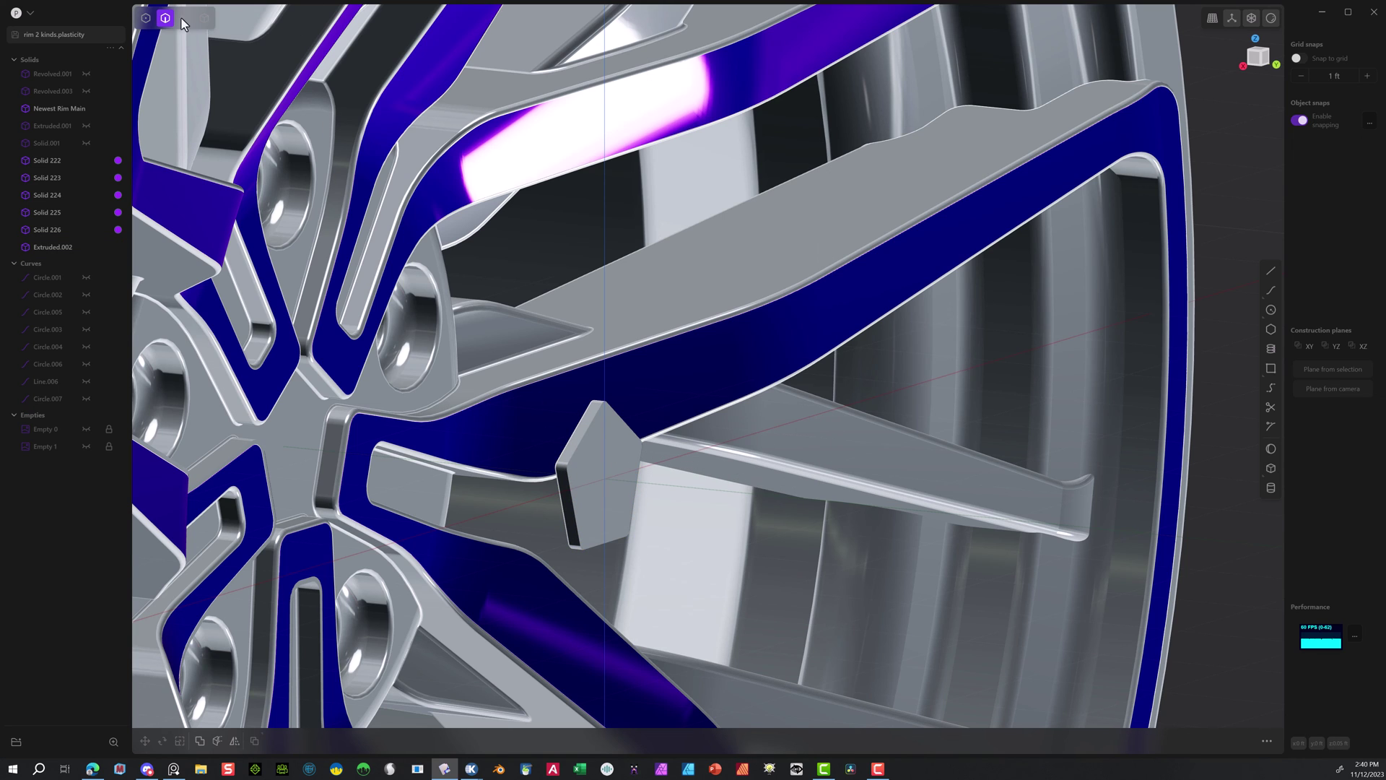
Move the pentagon solid about -2.3 ft along Y so that it sinks into the wheel's hub.
left_click(573, 453)
key("g")
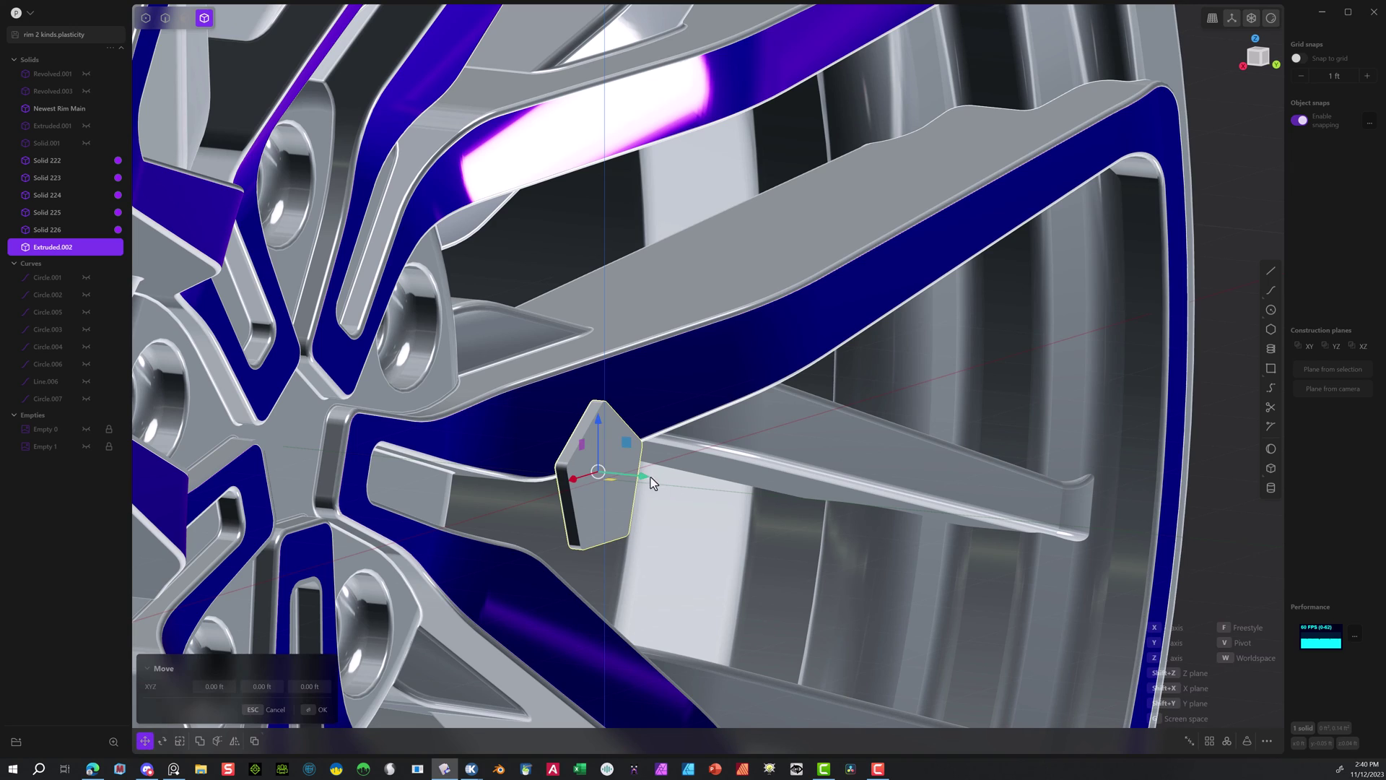
left_click_drag(634, 475, 339, 428)
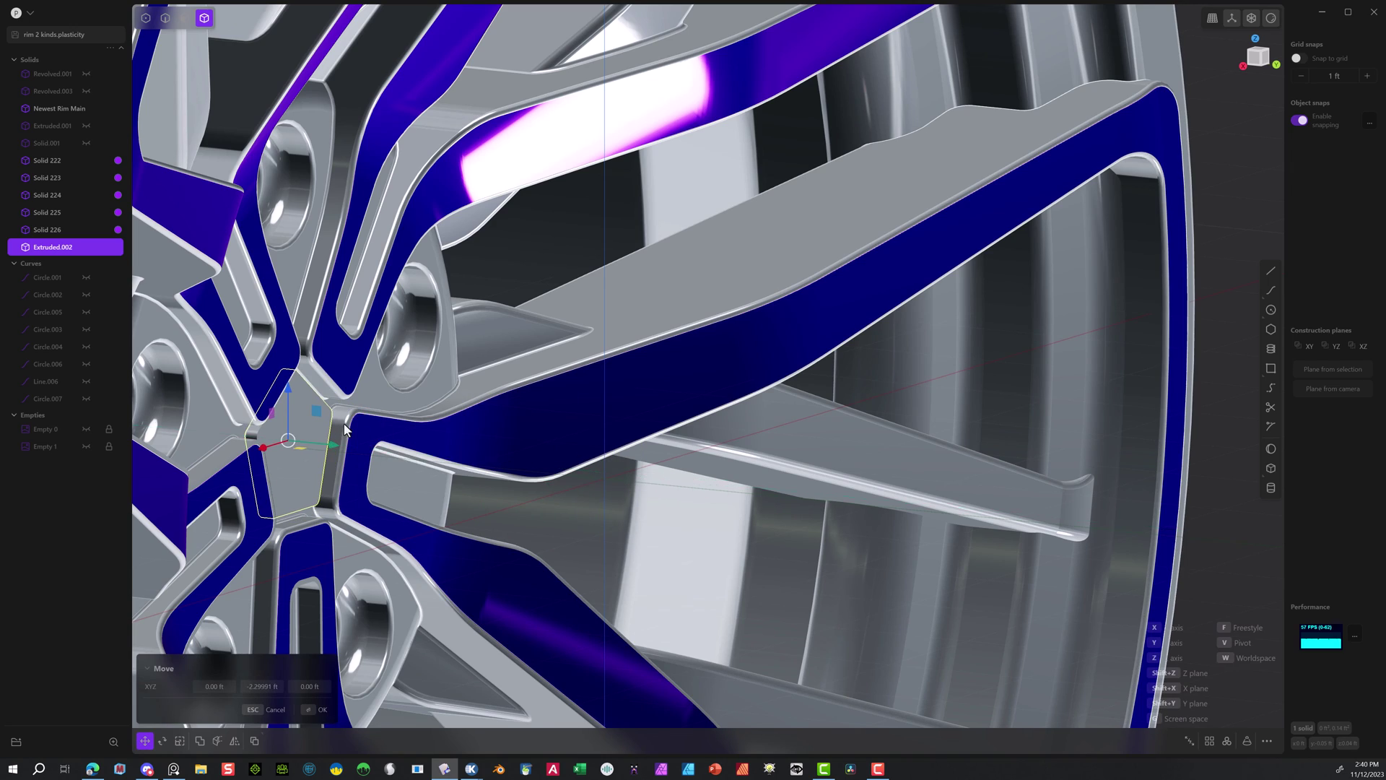
middle_click_drag(340, 428, 311, 719)
left_click(311, 711)
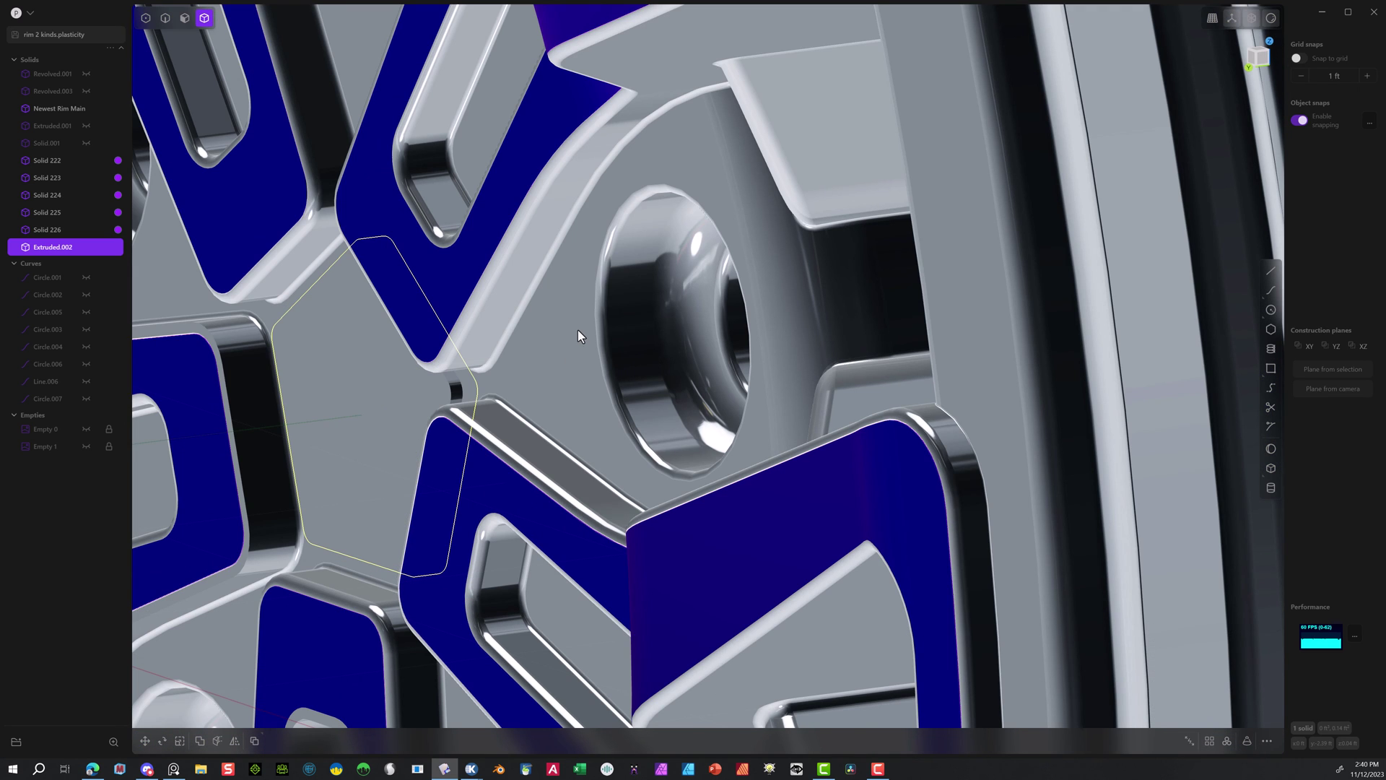
key("Escape")
Subtract the pentagon solid from Newest Rim Main to cut a pentagonal recess into the hub.
middle_click_drag(577, 329, 495, 327)
scroll(495, 327, "down", 5)
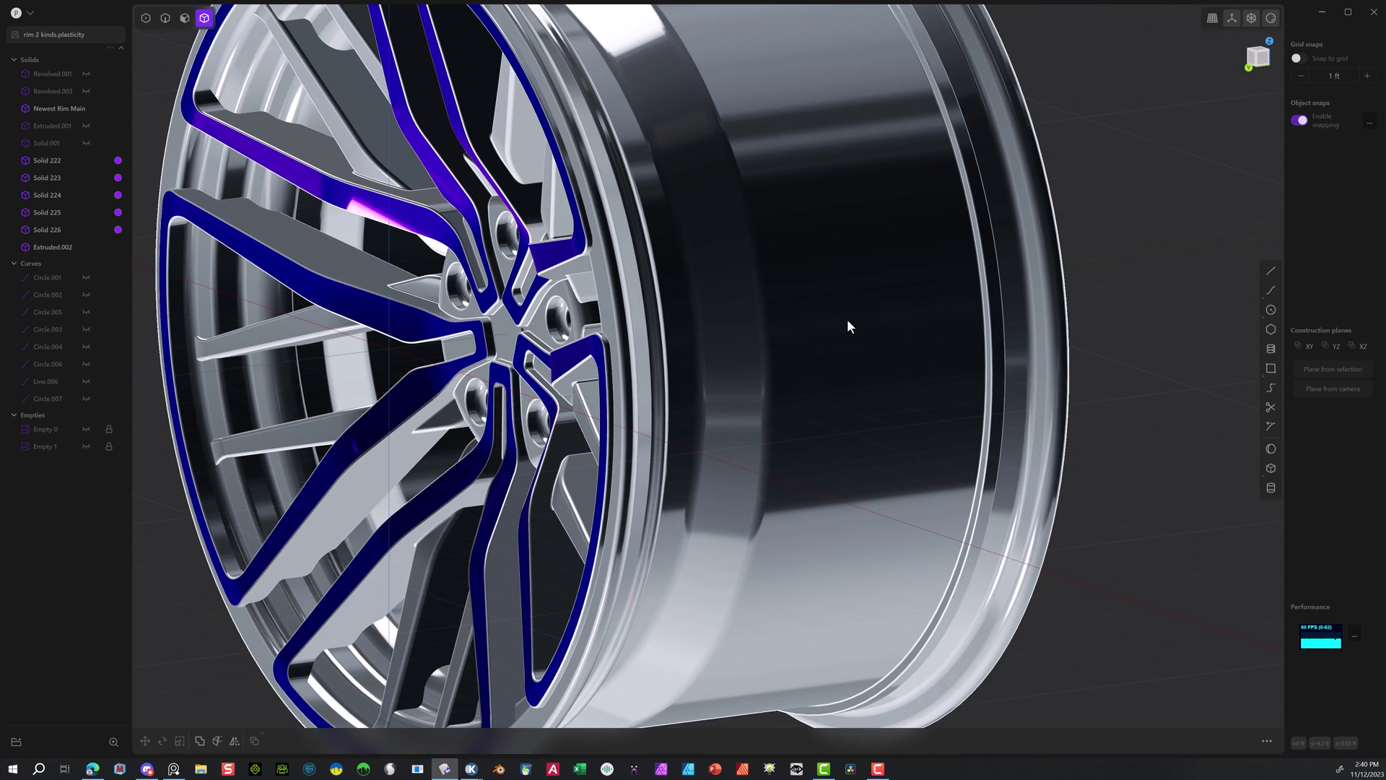
left_click(1055, 357)
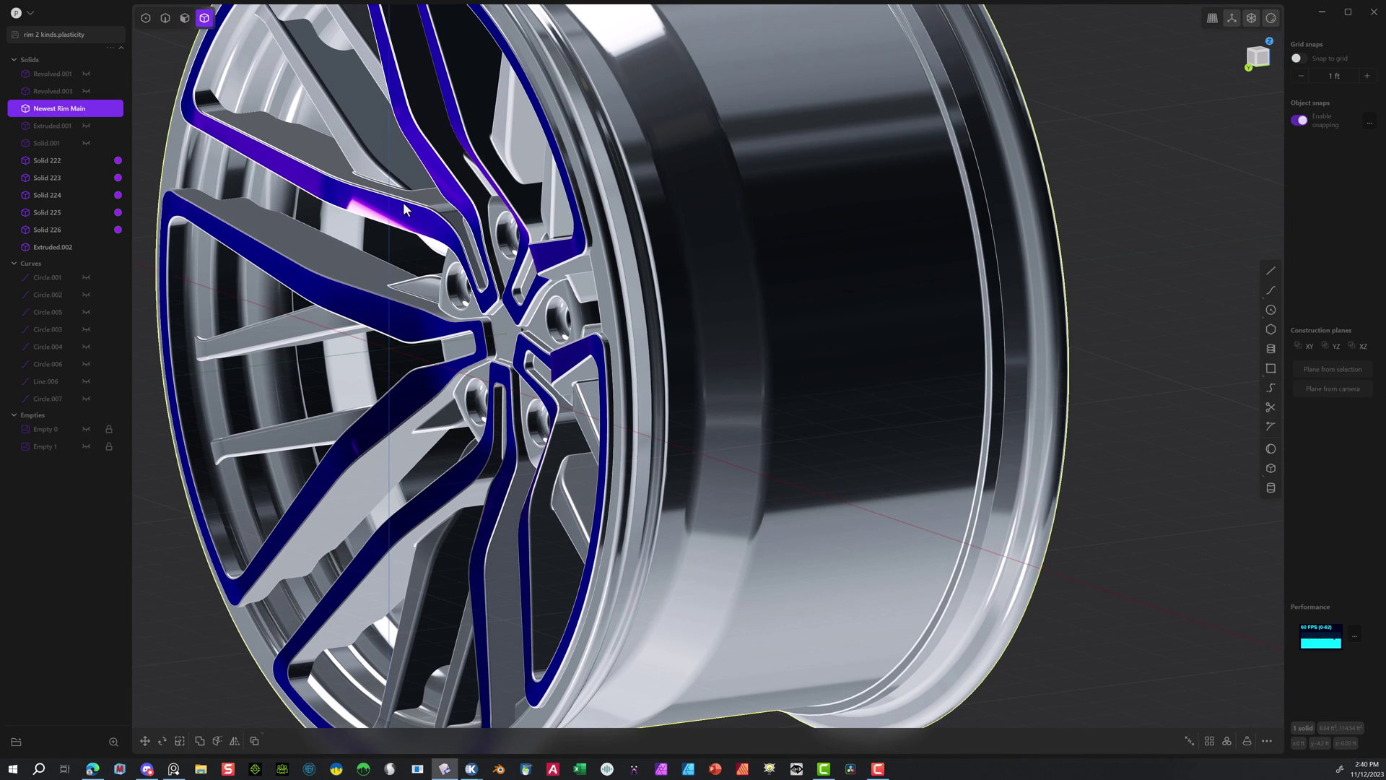
scroll(582, 450, "up", 6)
left_click(582, 450)
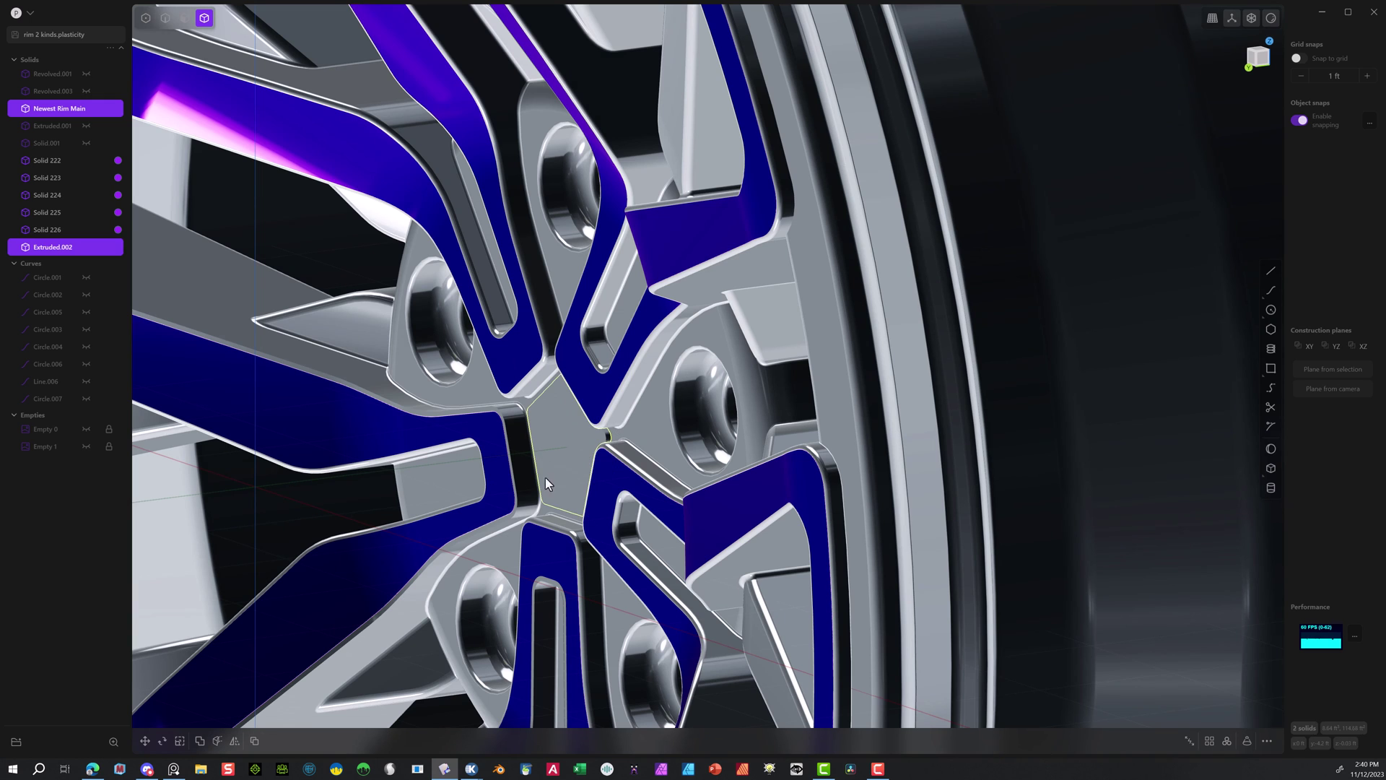
key("shift+d")
middle_click_drag(533, 475, 672, 426)
left_click(310, 712)
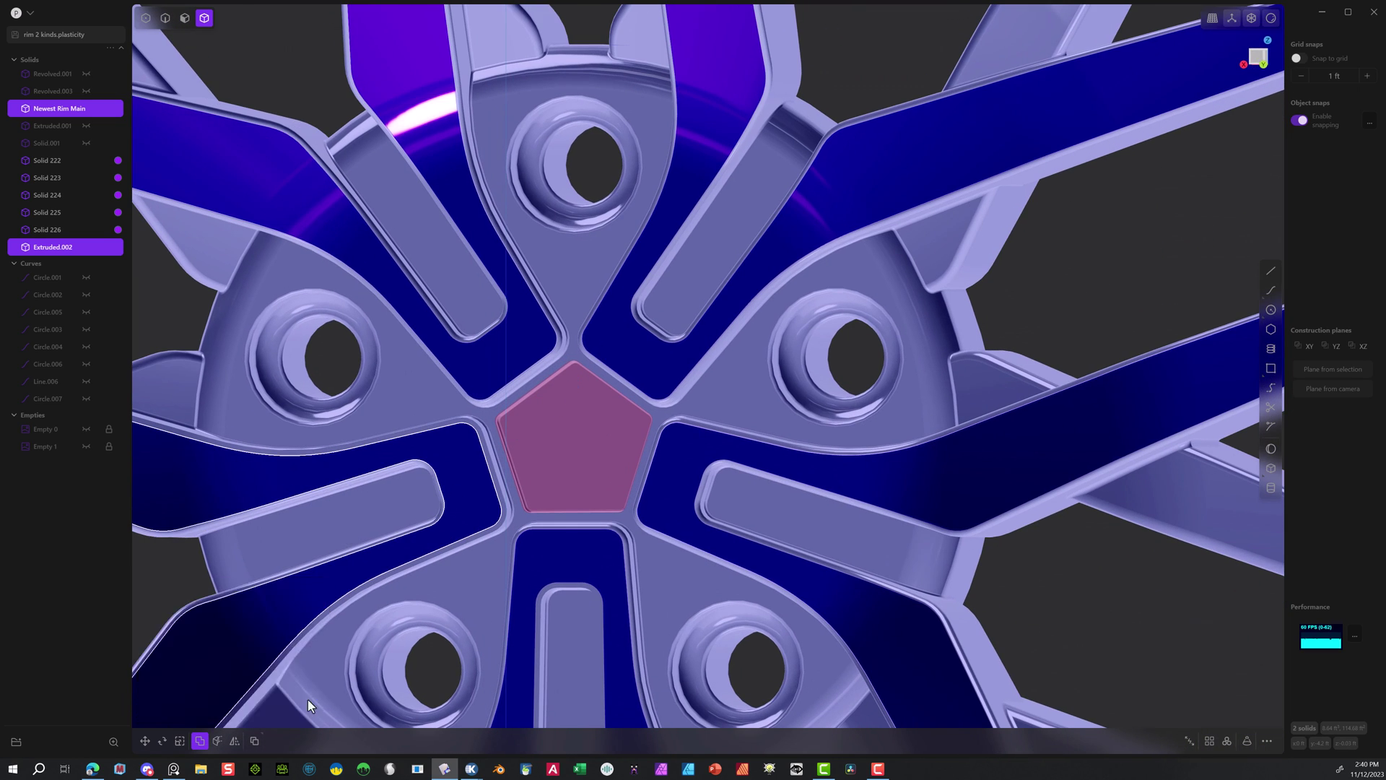
Chamfer the outline edge of the pentagonal hub recess by about 0.012 ft and fillet the chamfer's edges by about 0.002 ft.
scroll(527, 392, "up", 3)
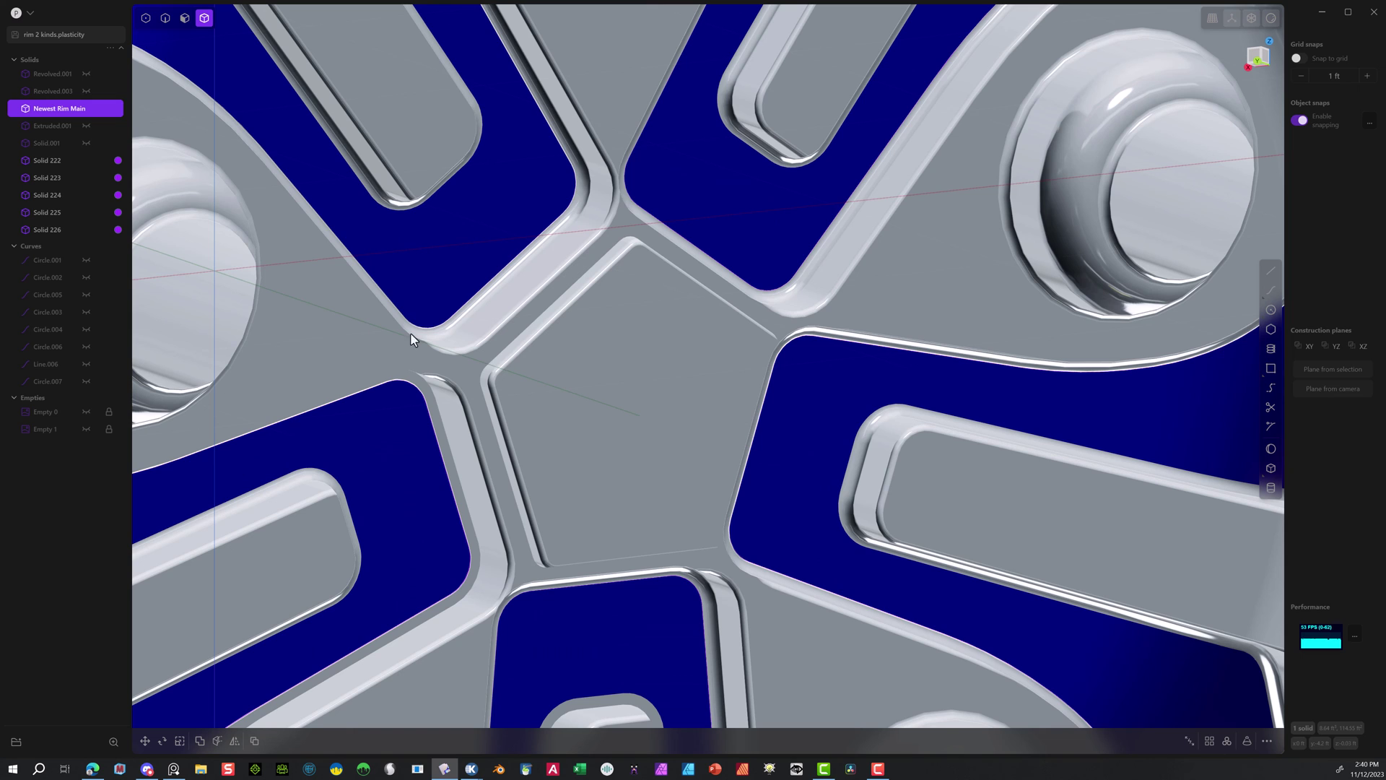
left_click(165, 18)
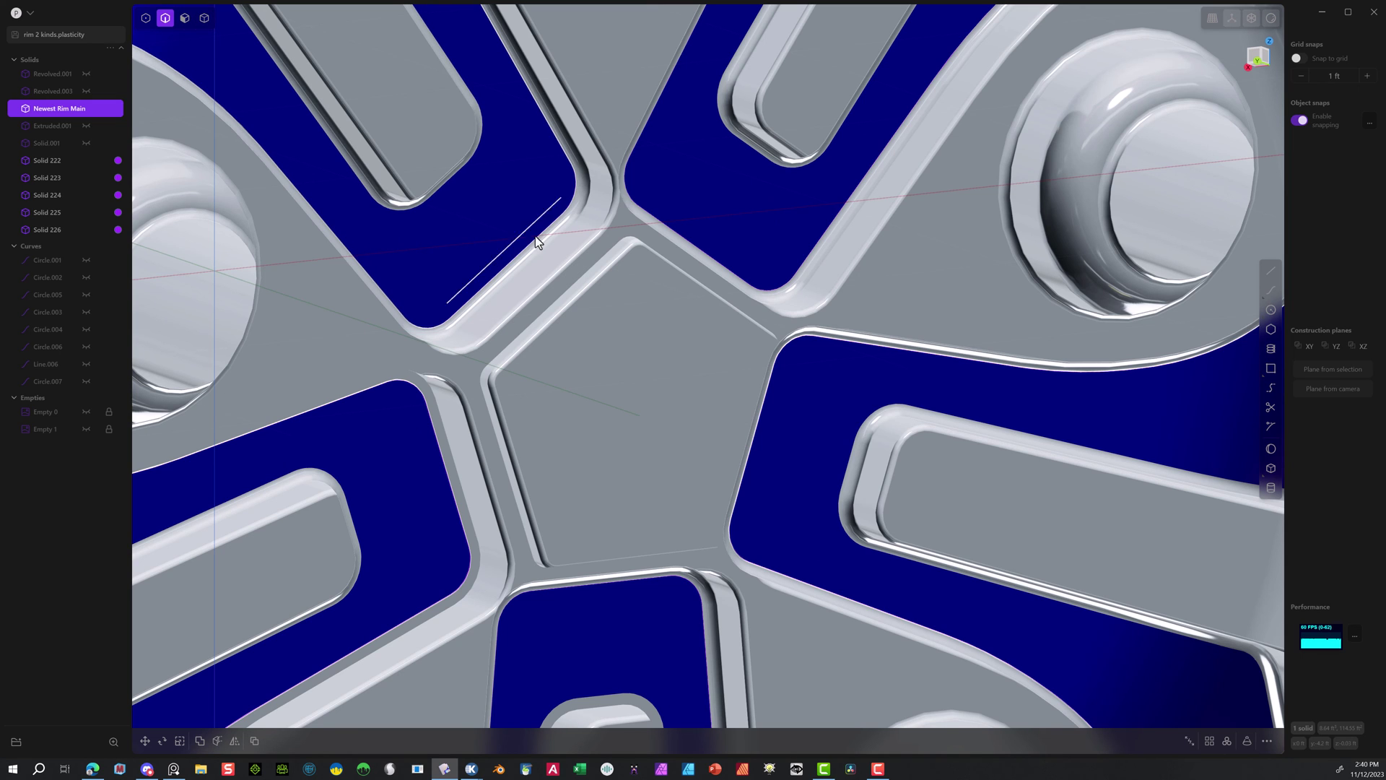
left_click(522, 334)
key("f")
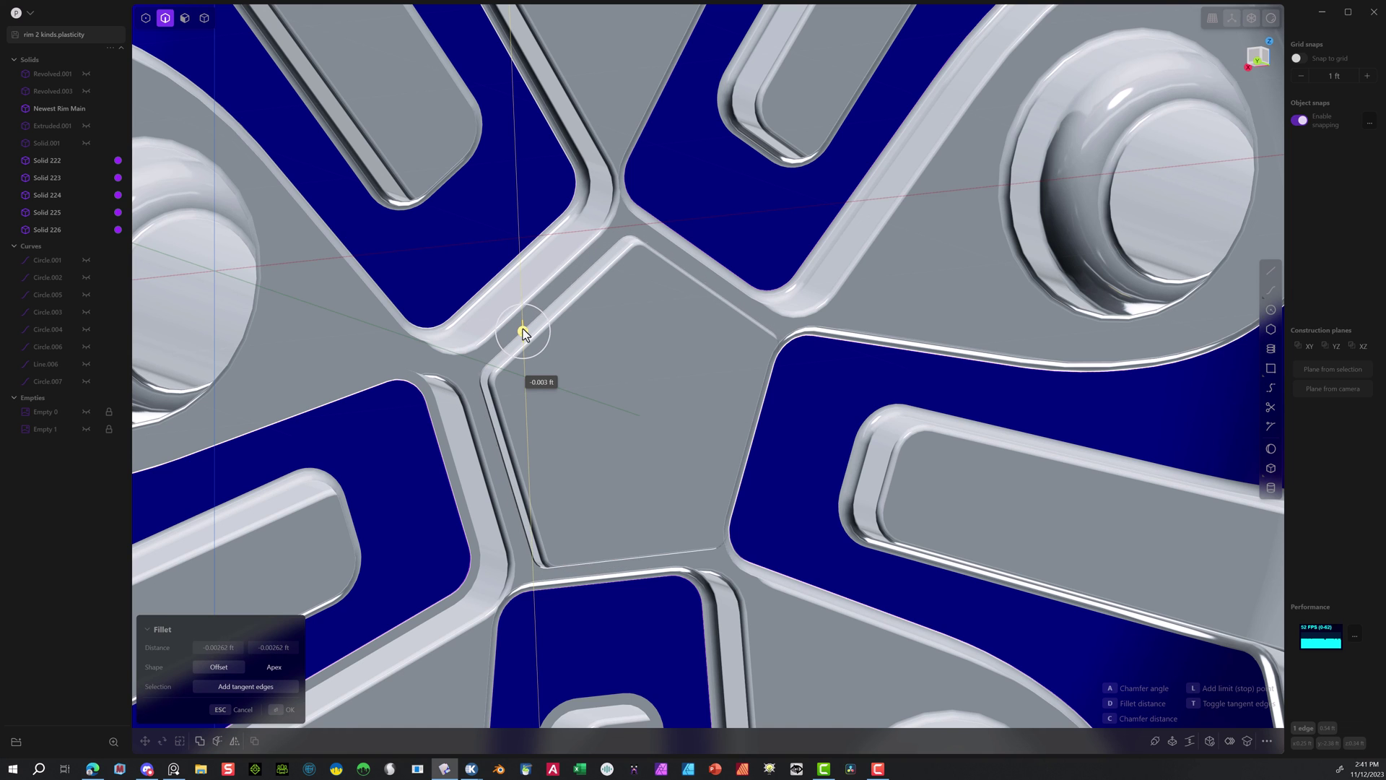
middle_click_drag(524, 330, 576, 355)
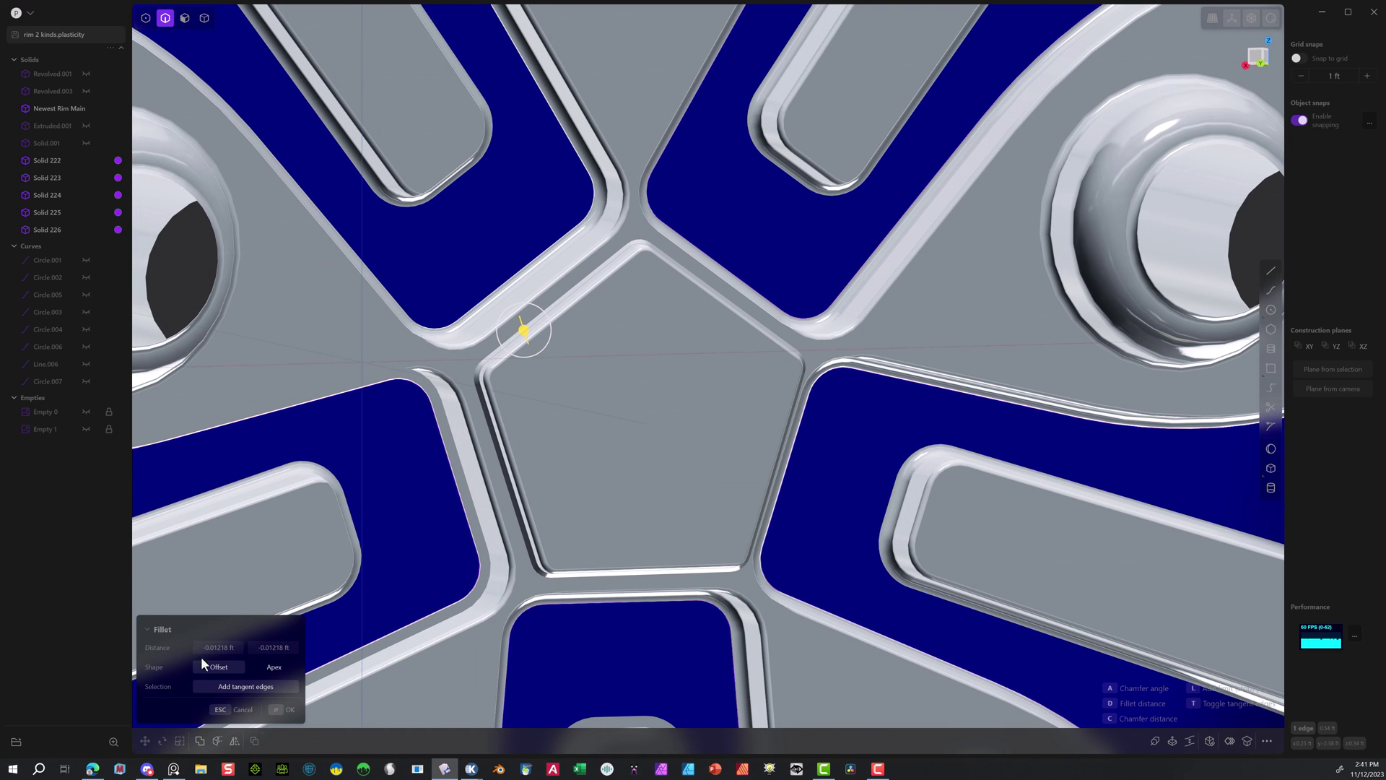
left_click(289, 711)
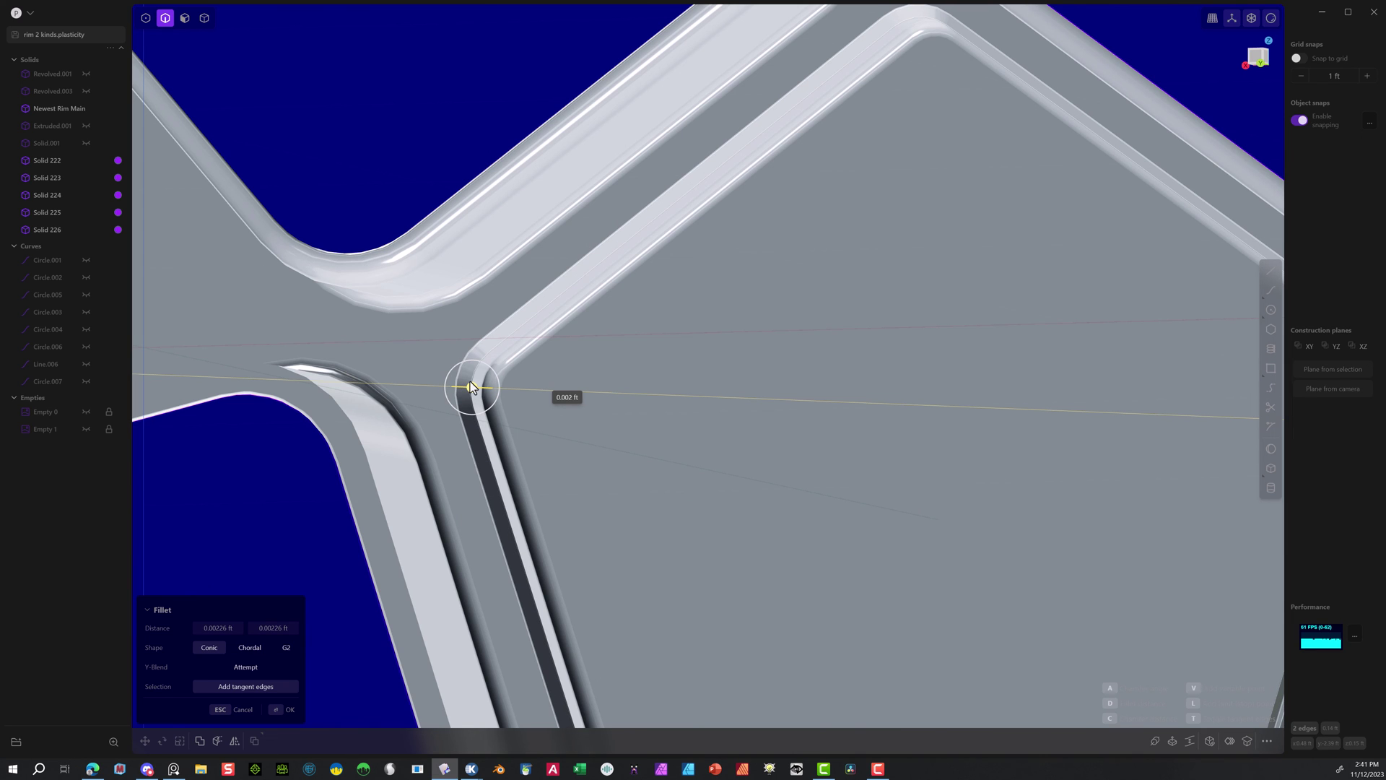
left_click(288, 711)
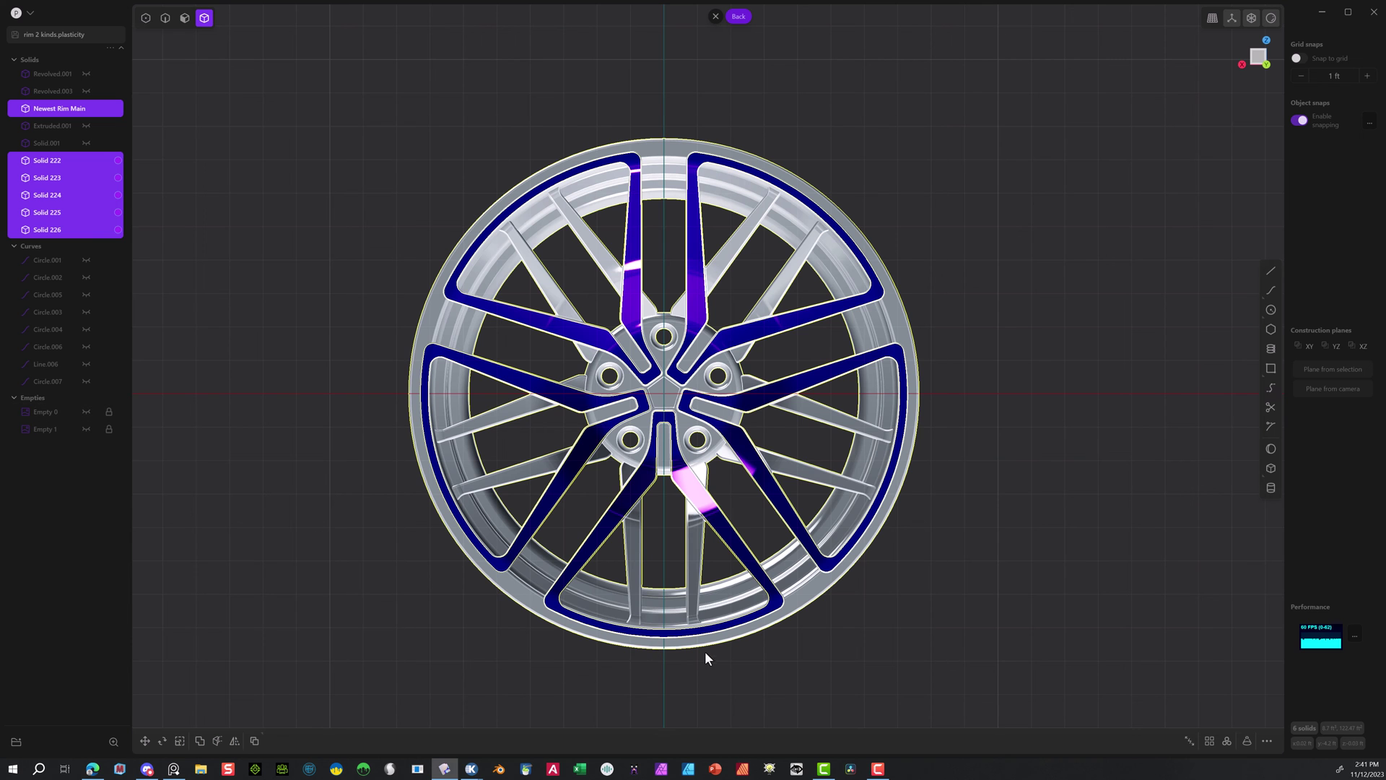
Show the Empty 0 reference image of the wheel in the back view and hide Empty 1.
scroll(685, 650, "up", 5)
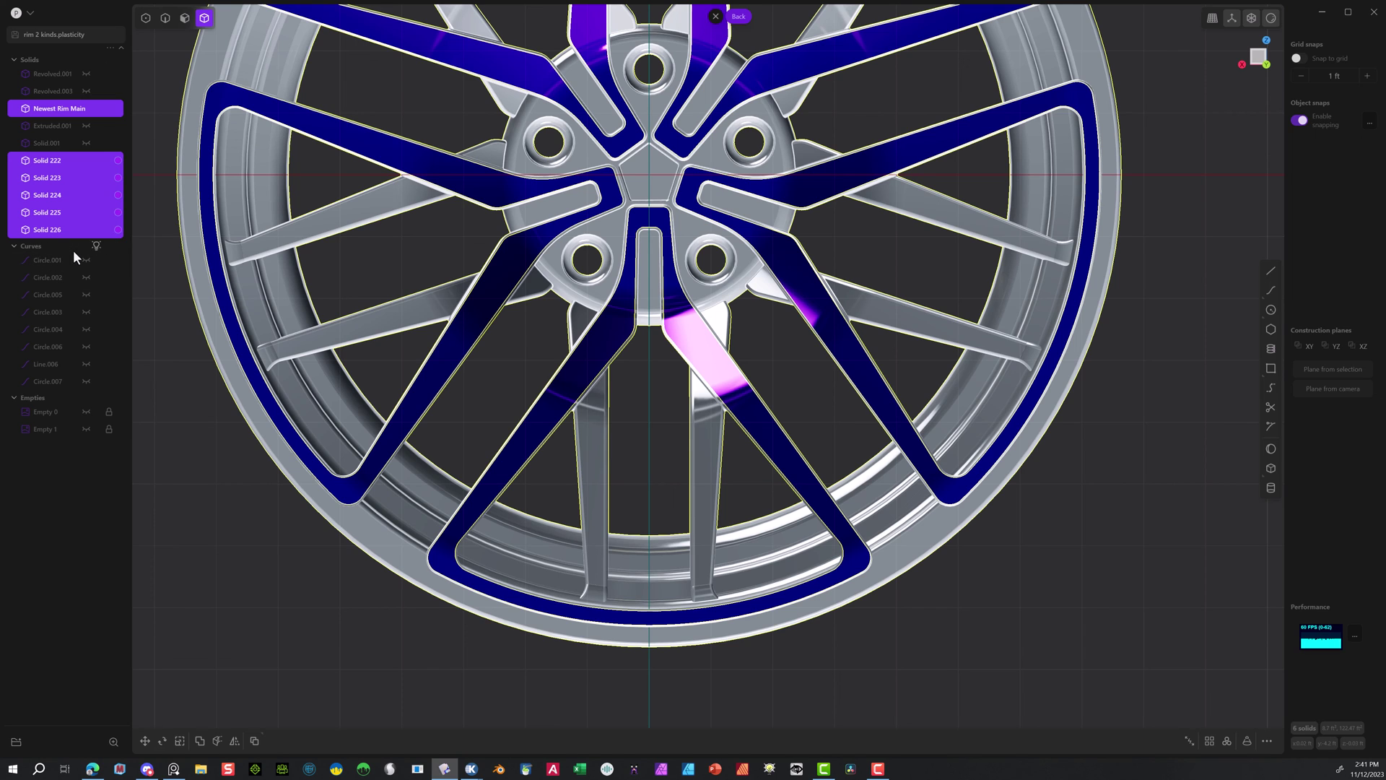
left_click(85, 428)
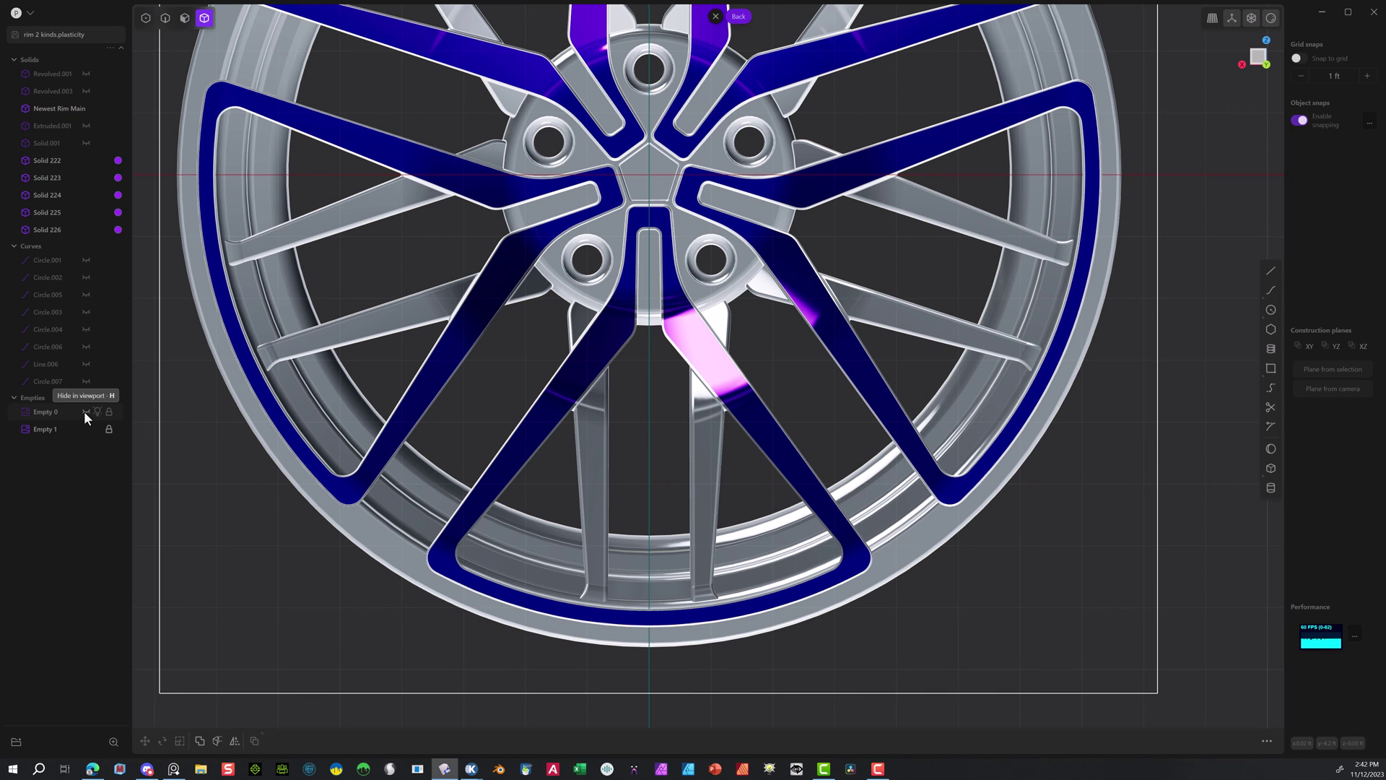
left_click(84, 411)
left_click(85, 429)
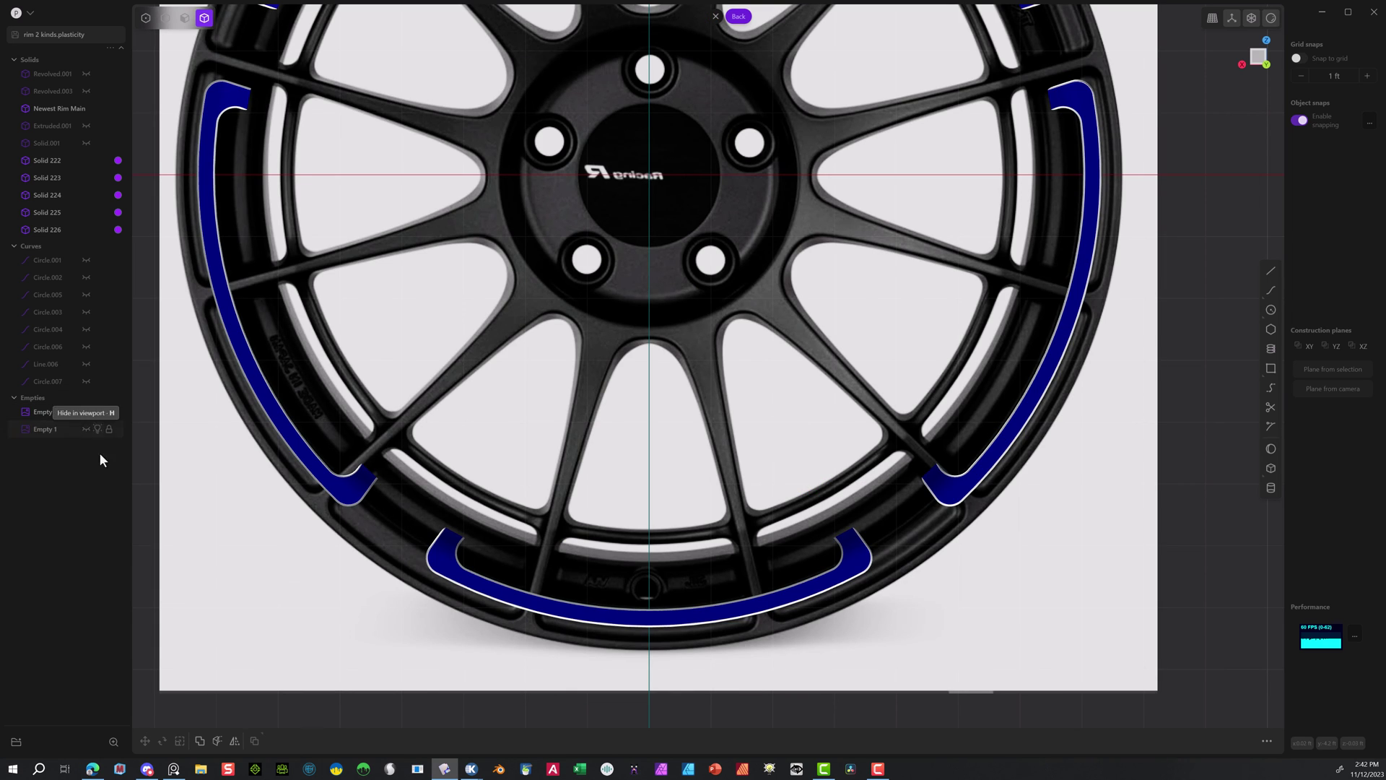
Draw a circle over the valve hole of the reference image, centered between the two lowest spokes near the outer rim.
left_click(1272, 311)
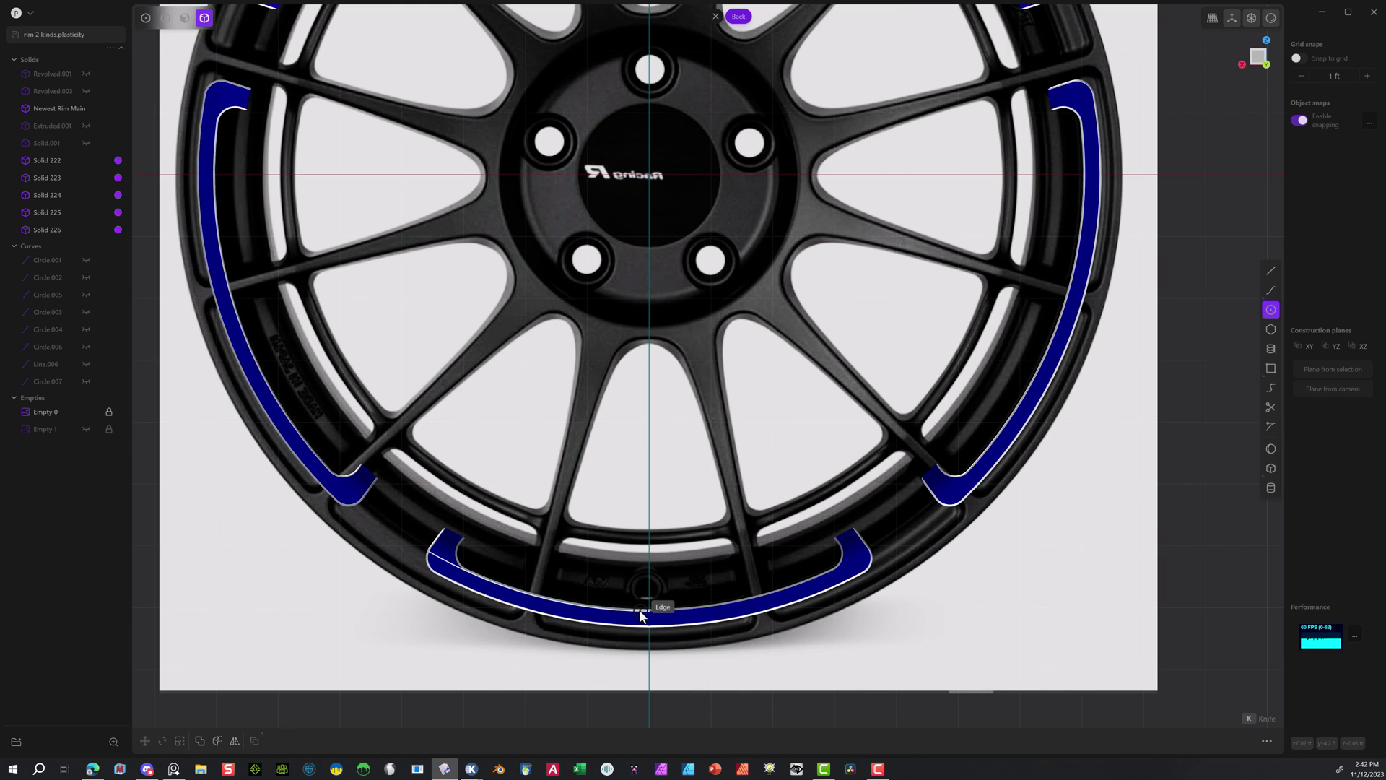
scroll(642, 610, "up", 3)
scroll(654, 591, "up", 4)
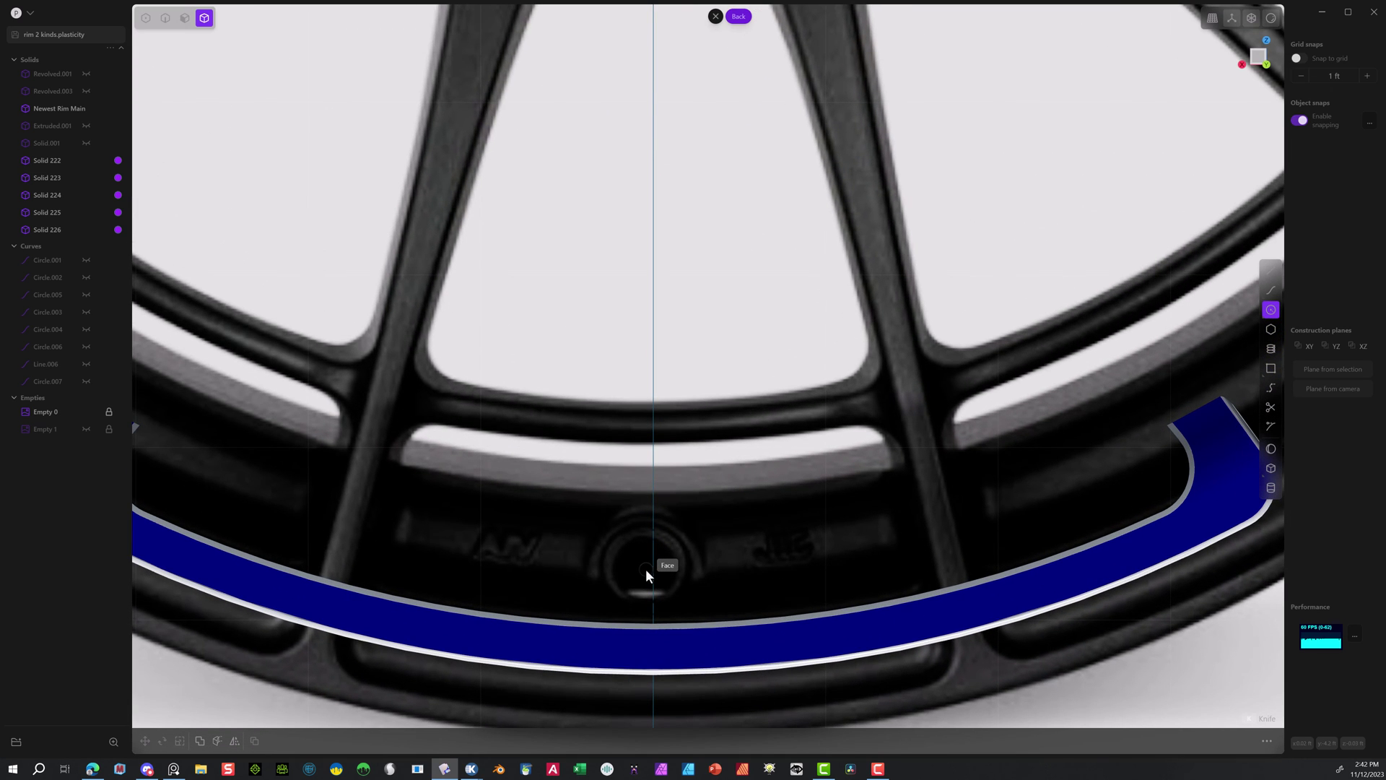
left_click(645, 569)
scroll(588, 571, "down", 4)
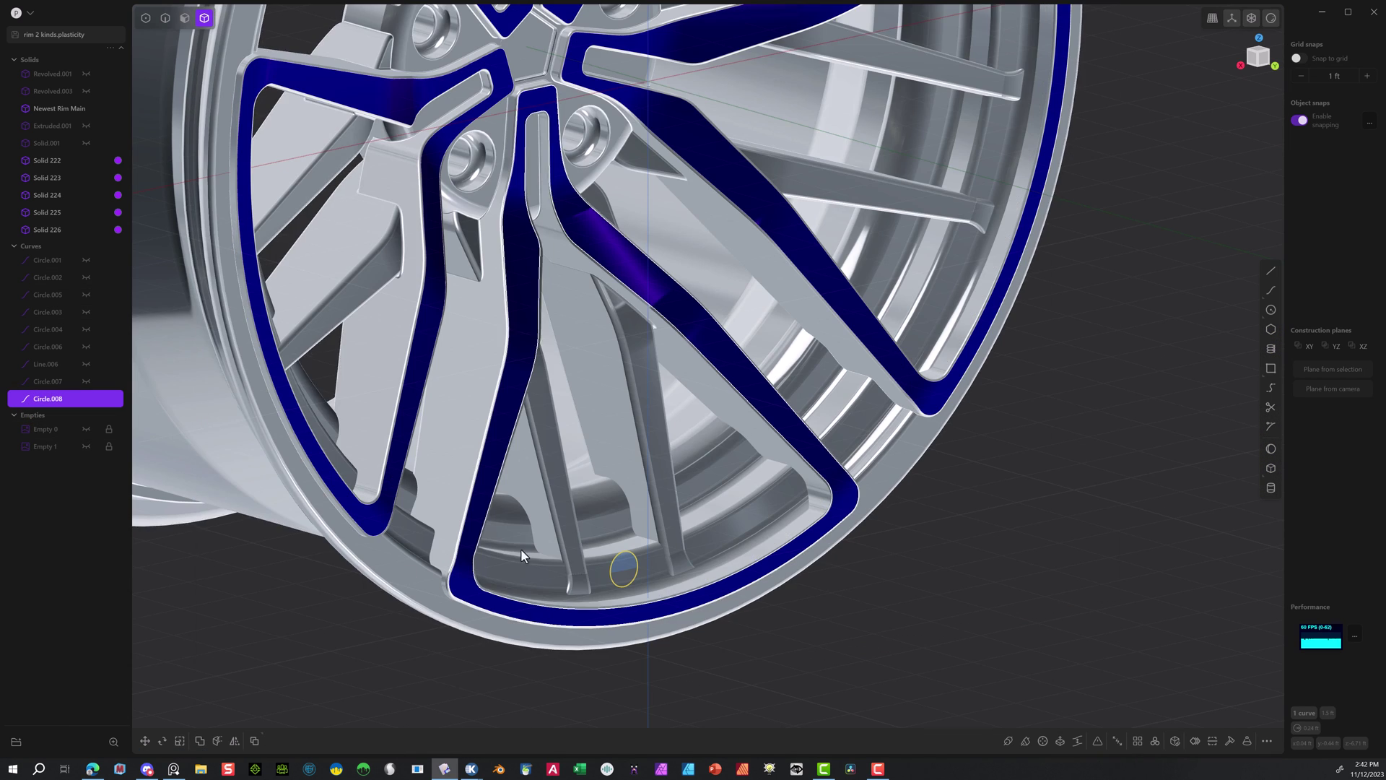
Rotate the valve-hole circle about the X axis to match the rim's slope and move it about 0.16 ft along Y.
scroll(635, 556, "up", 5)
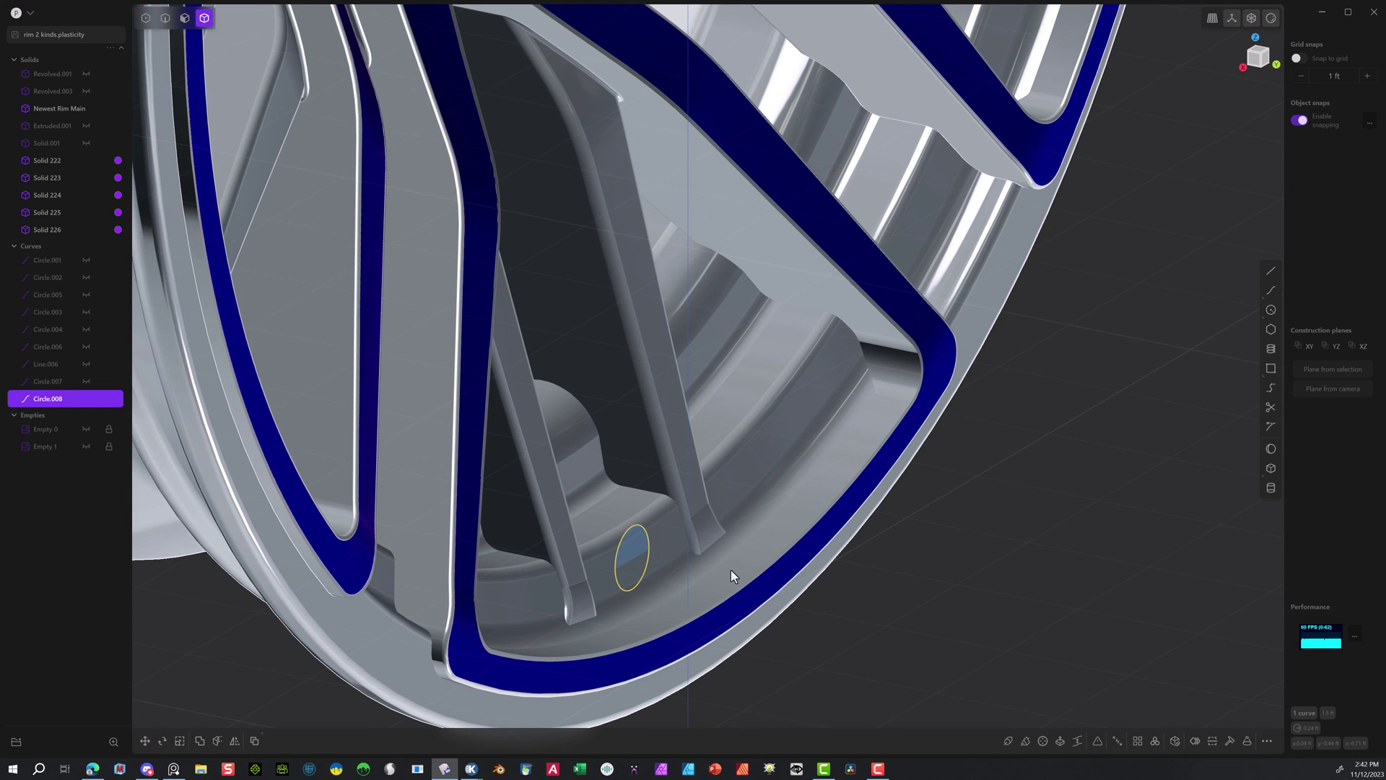
key("r")
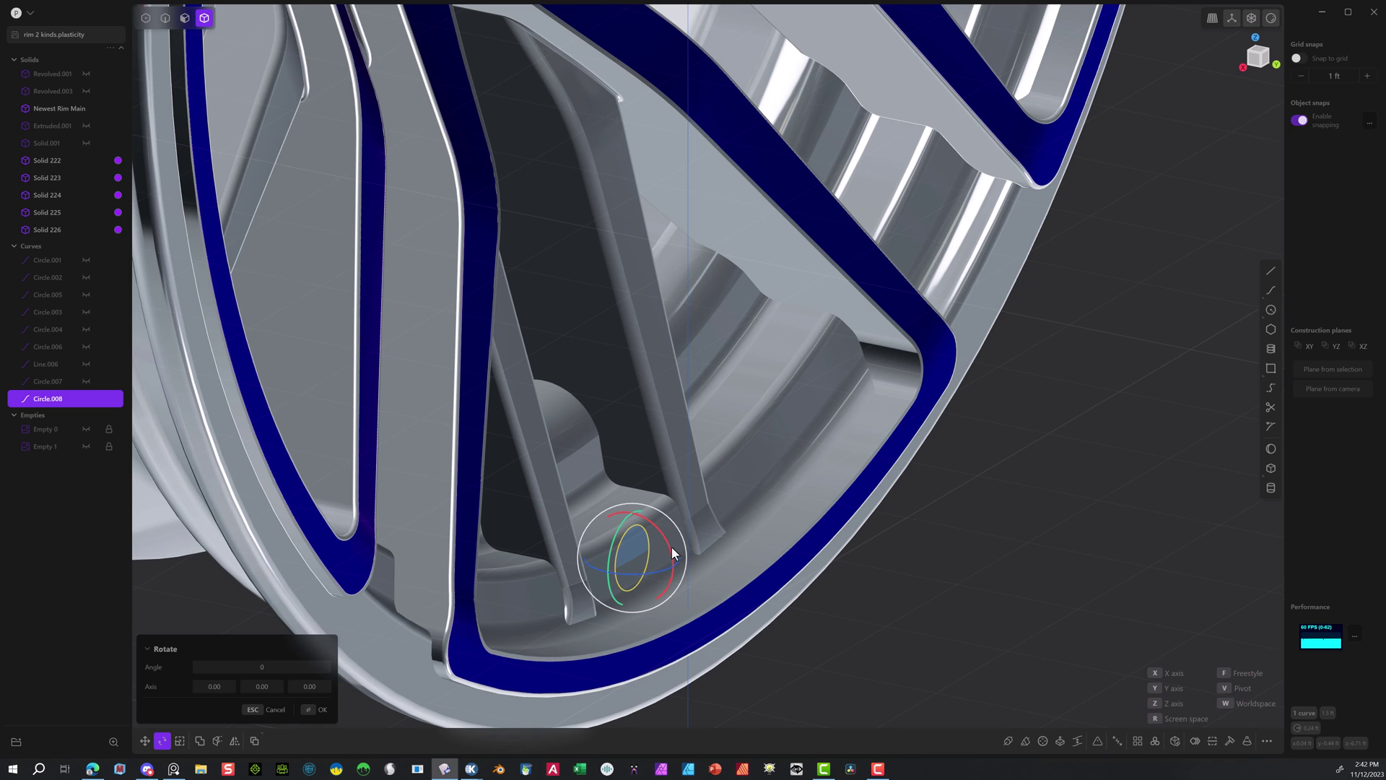
left_click_drag(671, 547, 694, 574)
key("Return")
key("g")
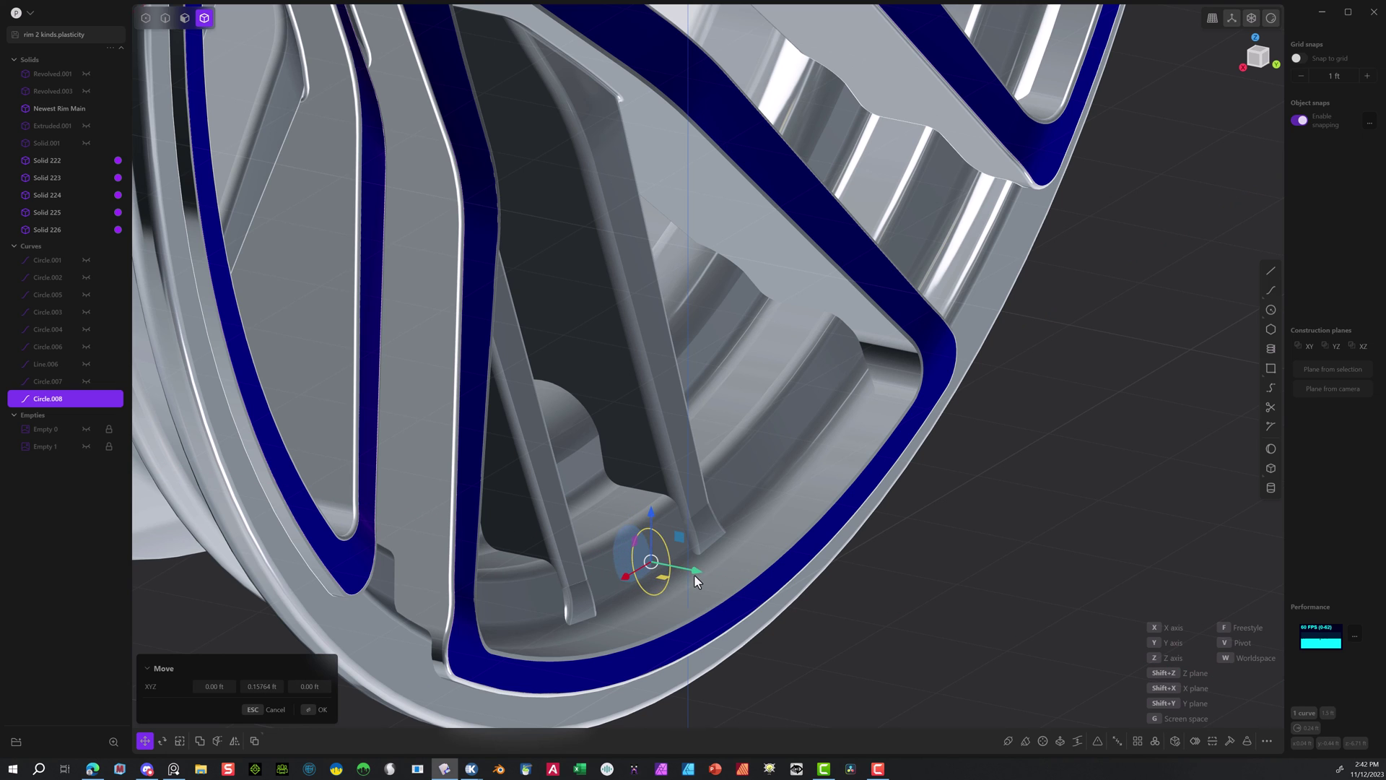
left_click(317, 710)
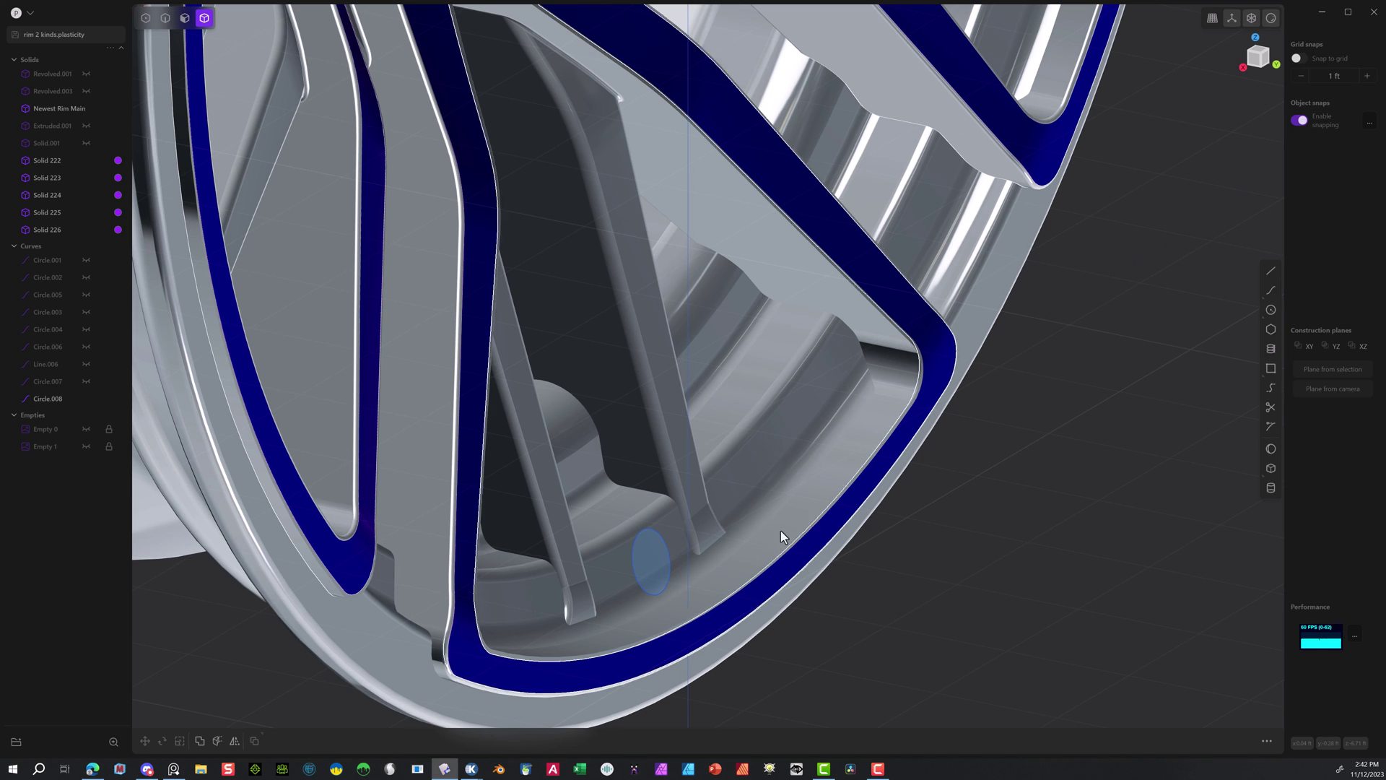
key("Escape")
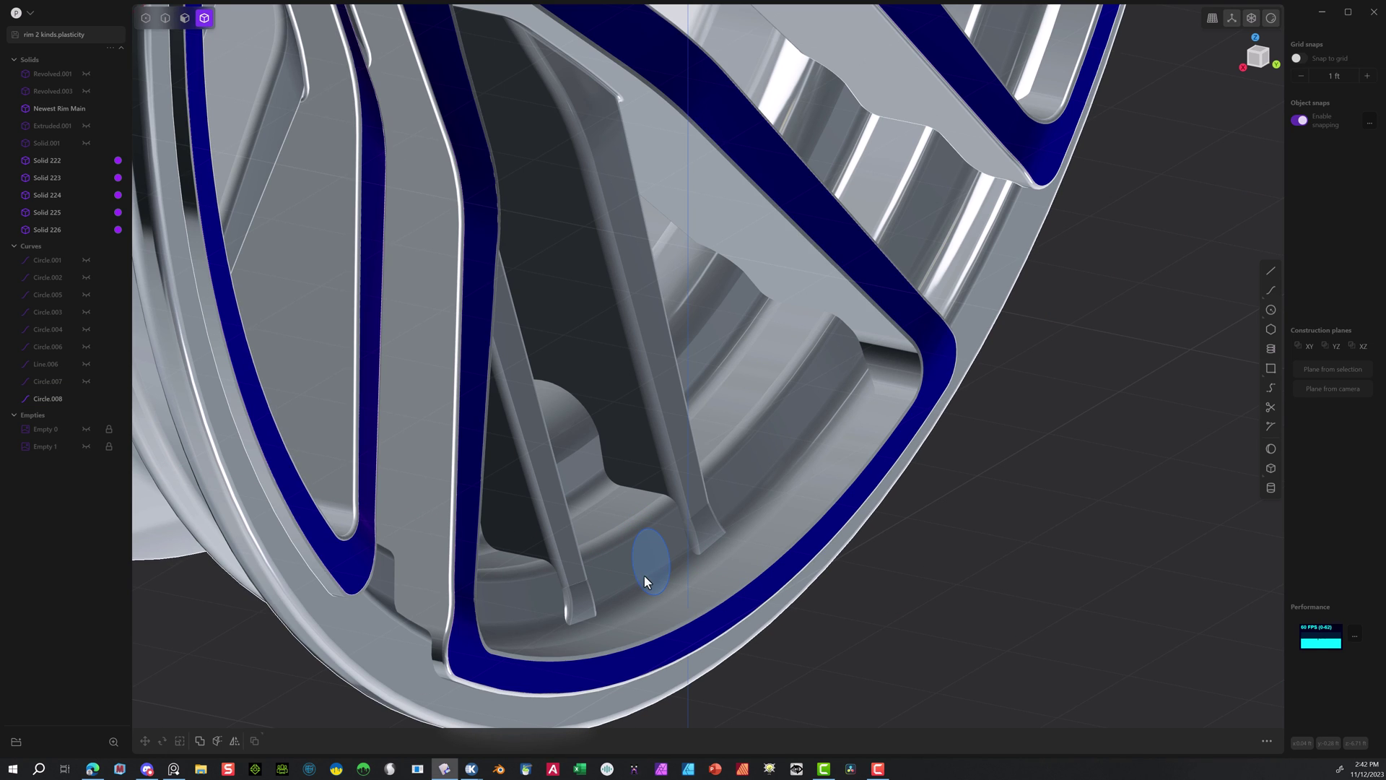
Extrude the valve-hole circle's region about 0.38 ft into the rim barrel as a separate solid.
left_click(185, 18)
key("e")
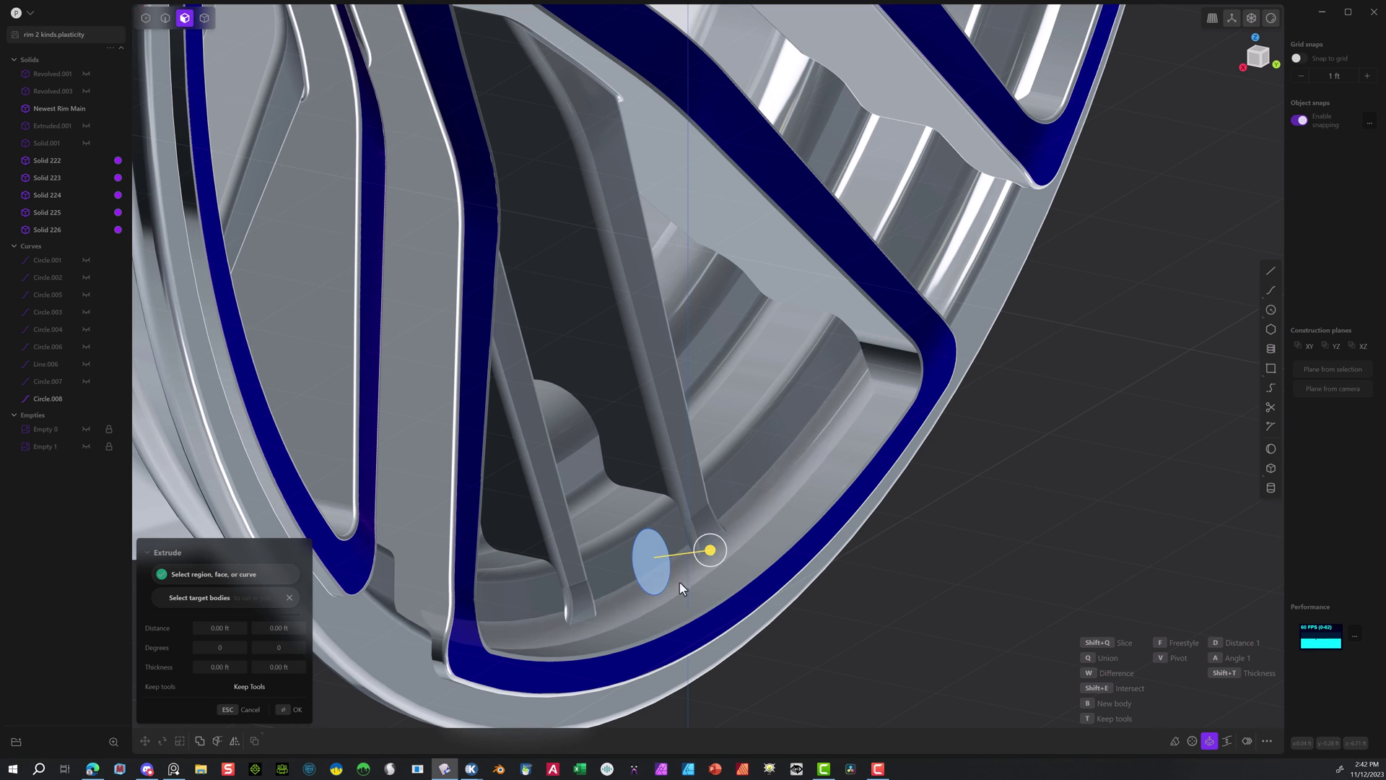
left_click_drag(710, 552, 641, 557)
middle_click_drag(640, 557, 621, 563)
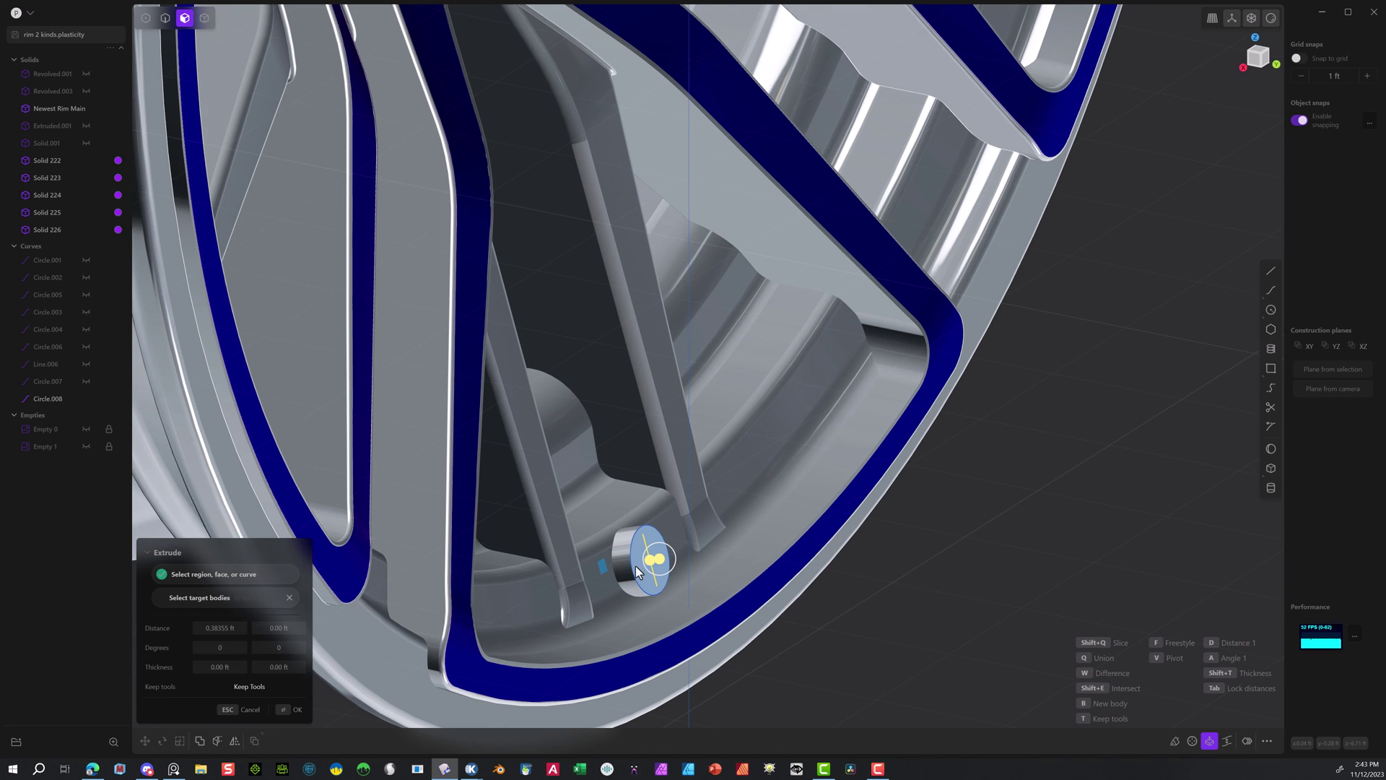
left_click(283, 710)
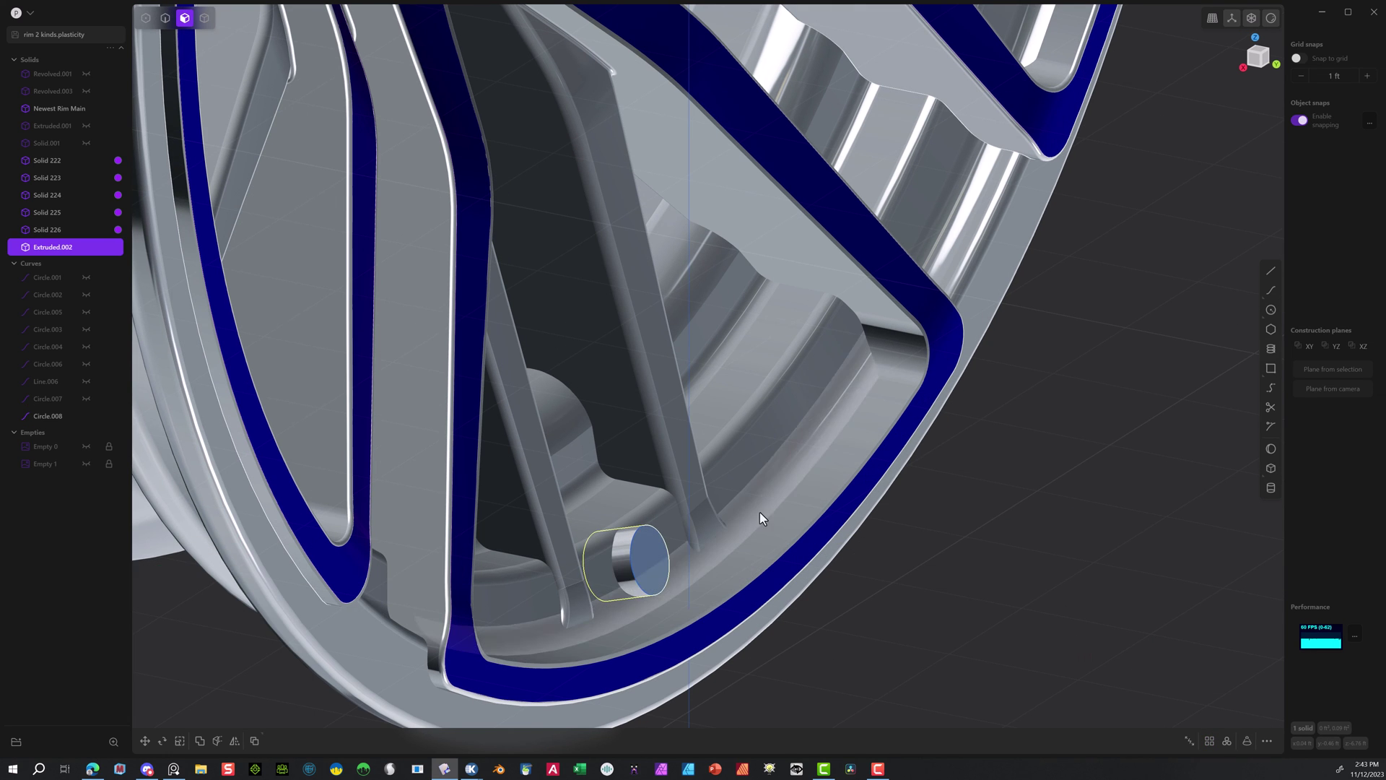
Scale the valve-hole cylinder uniformly to about 0.904 and move it about -0.034 ft along Z.
left_click(204, 18)
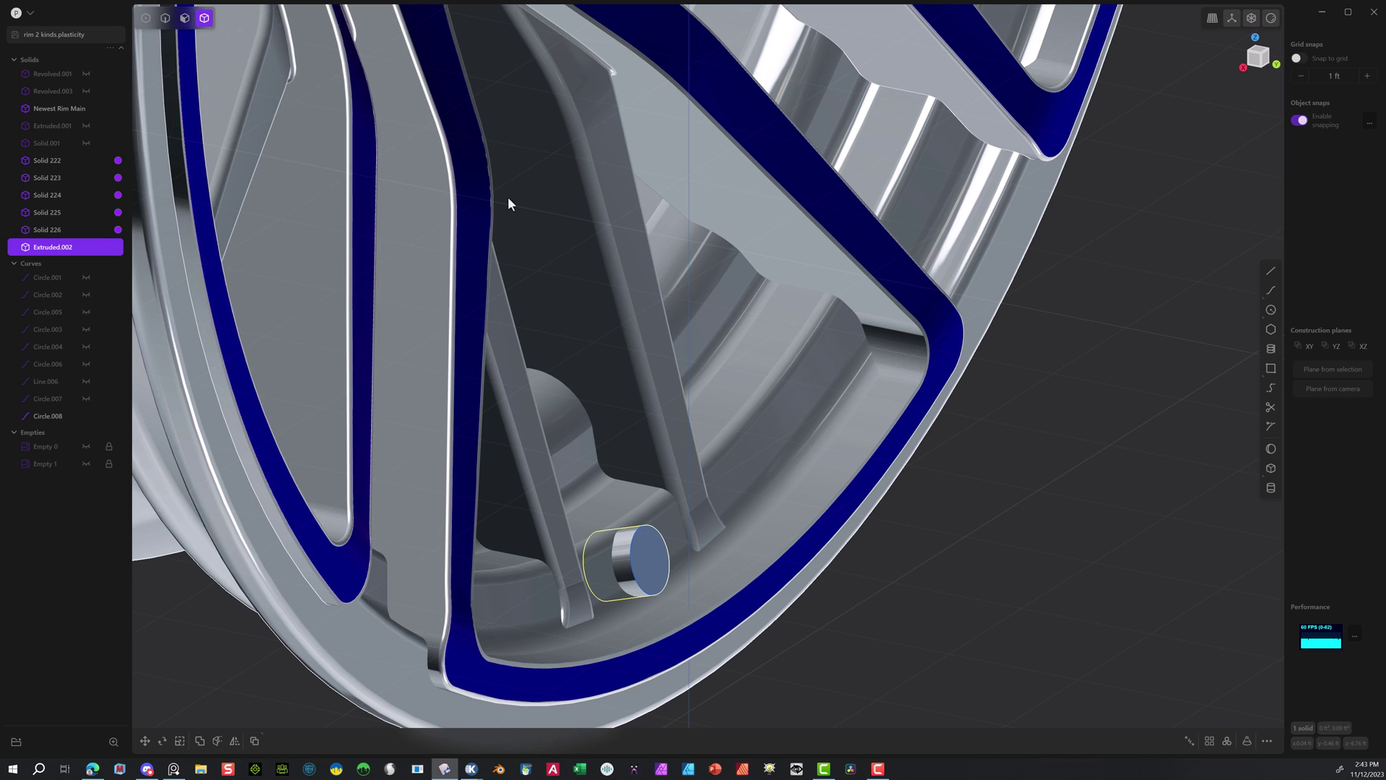
left_click(787, 365)
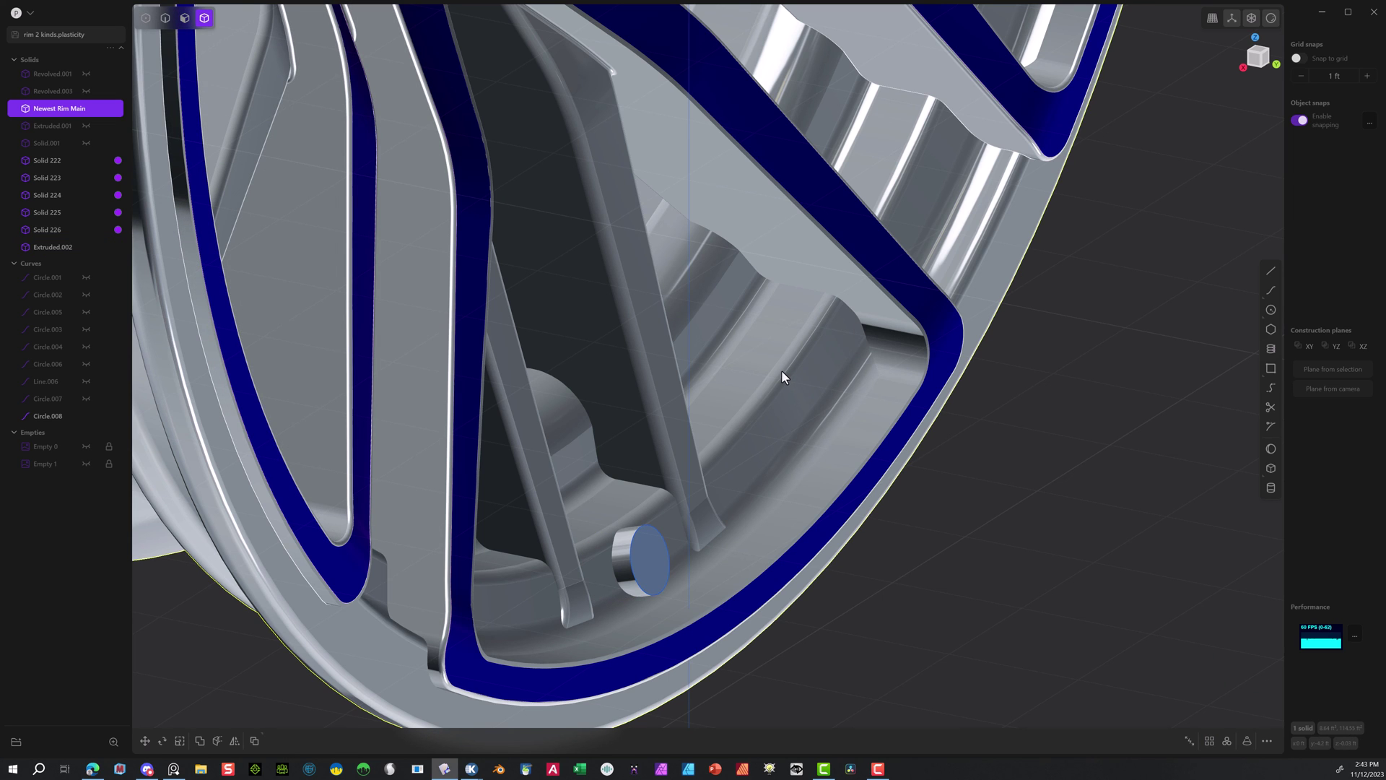
key("Escape")
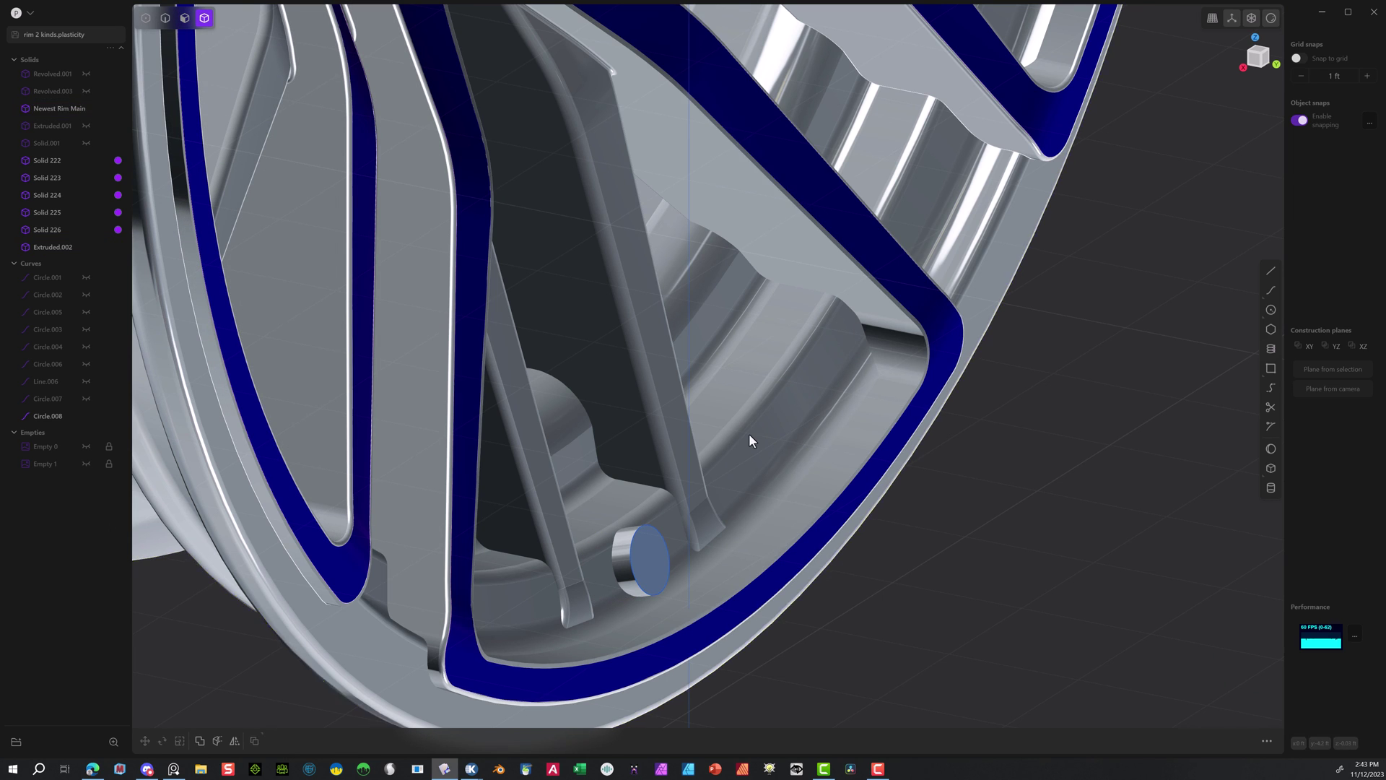
left_click(621, 565)
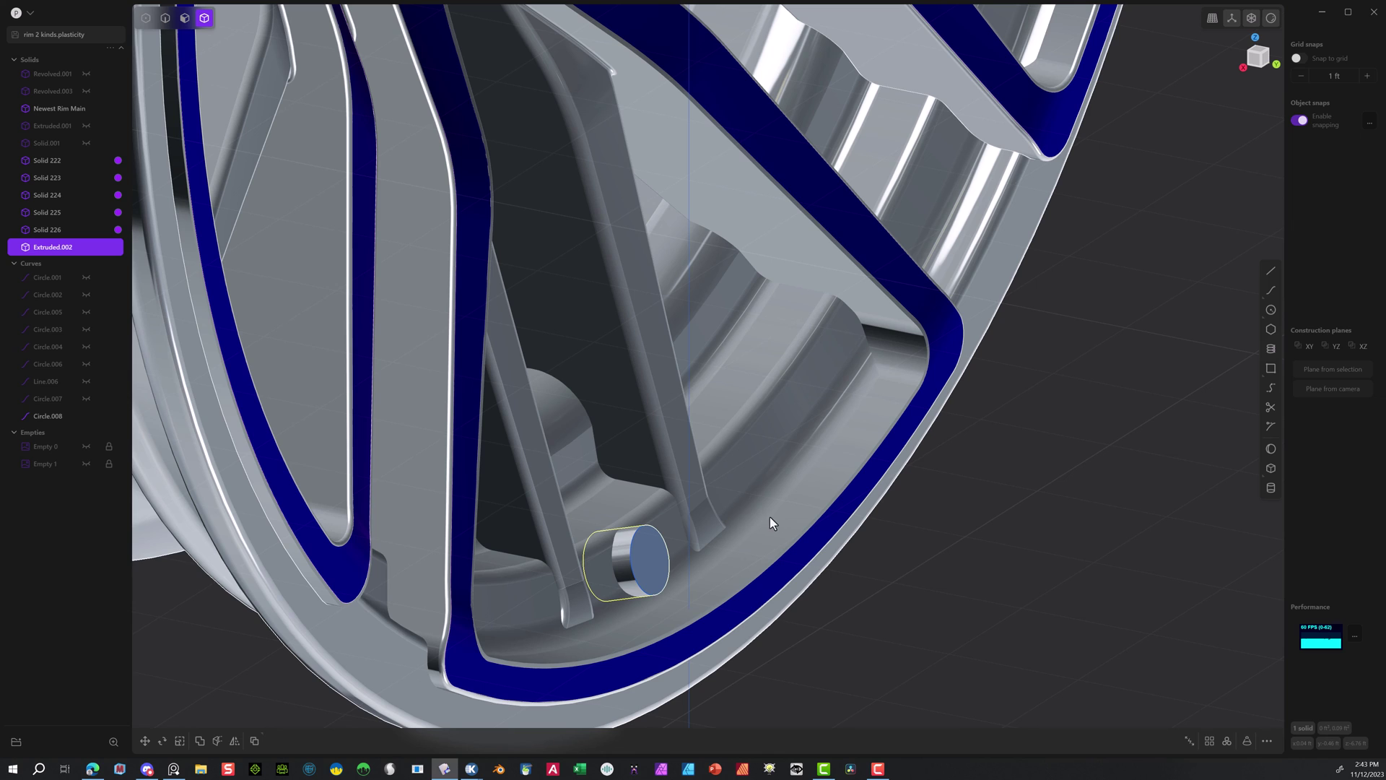
key("s")
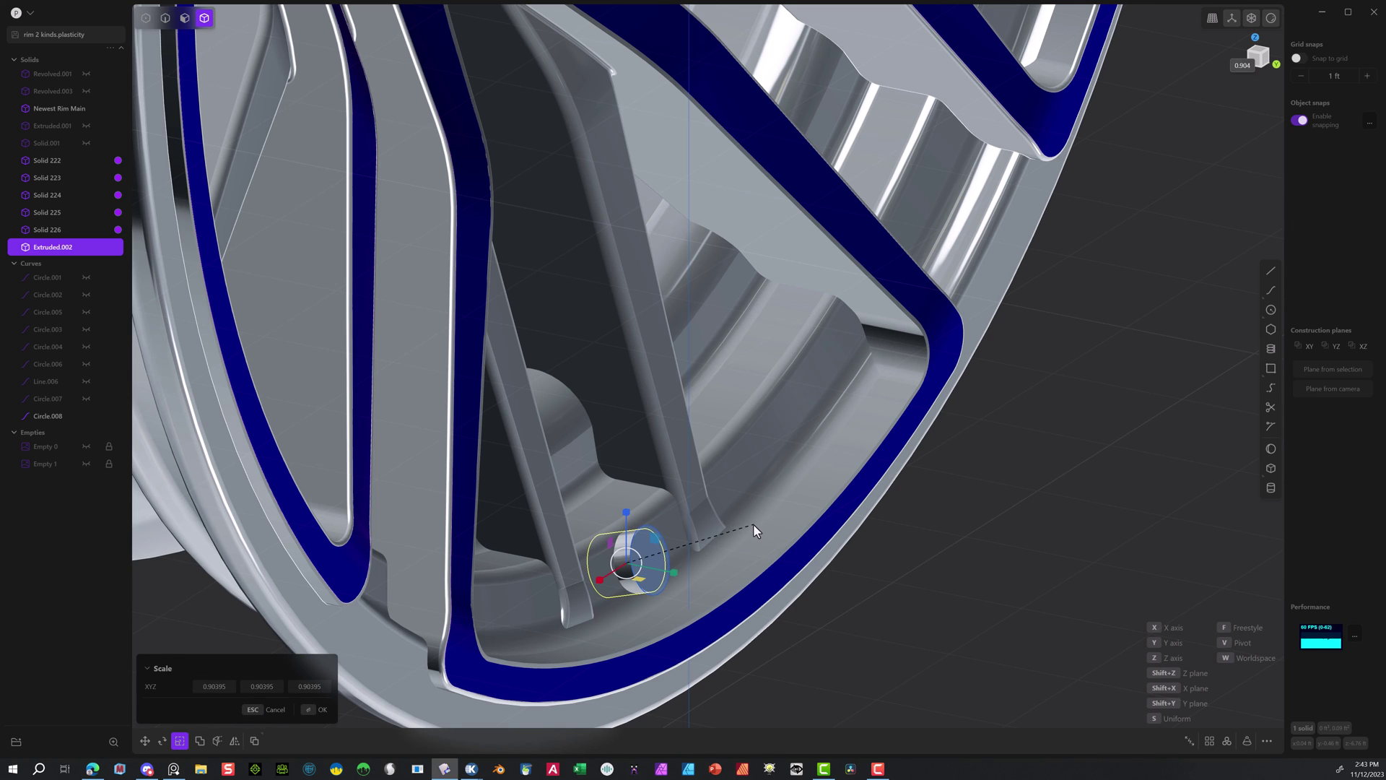
left_click(754, 531)
left_click(318, 710)
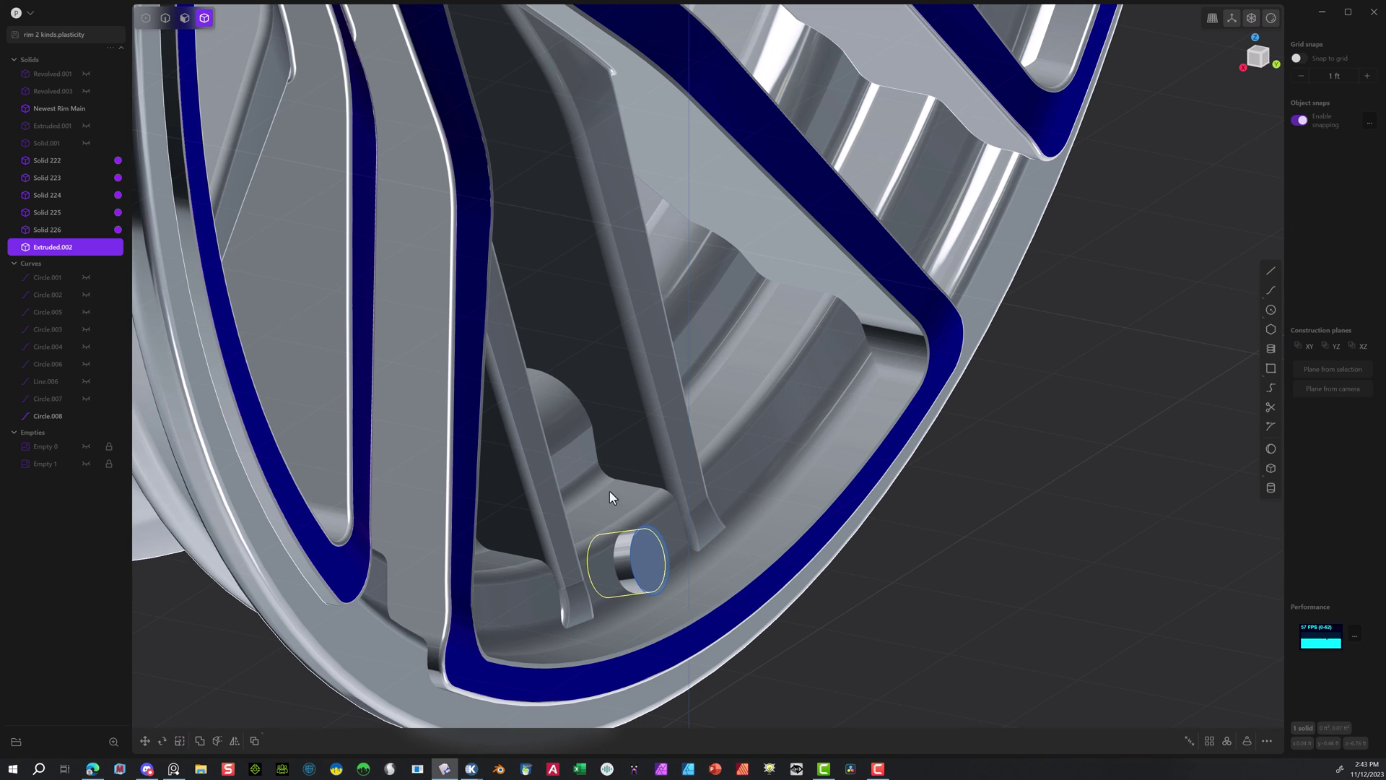
key("g")
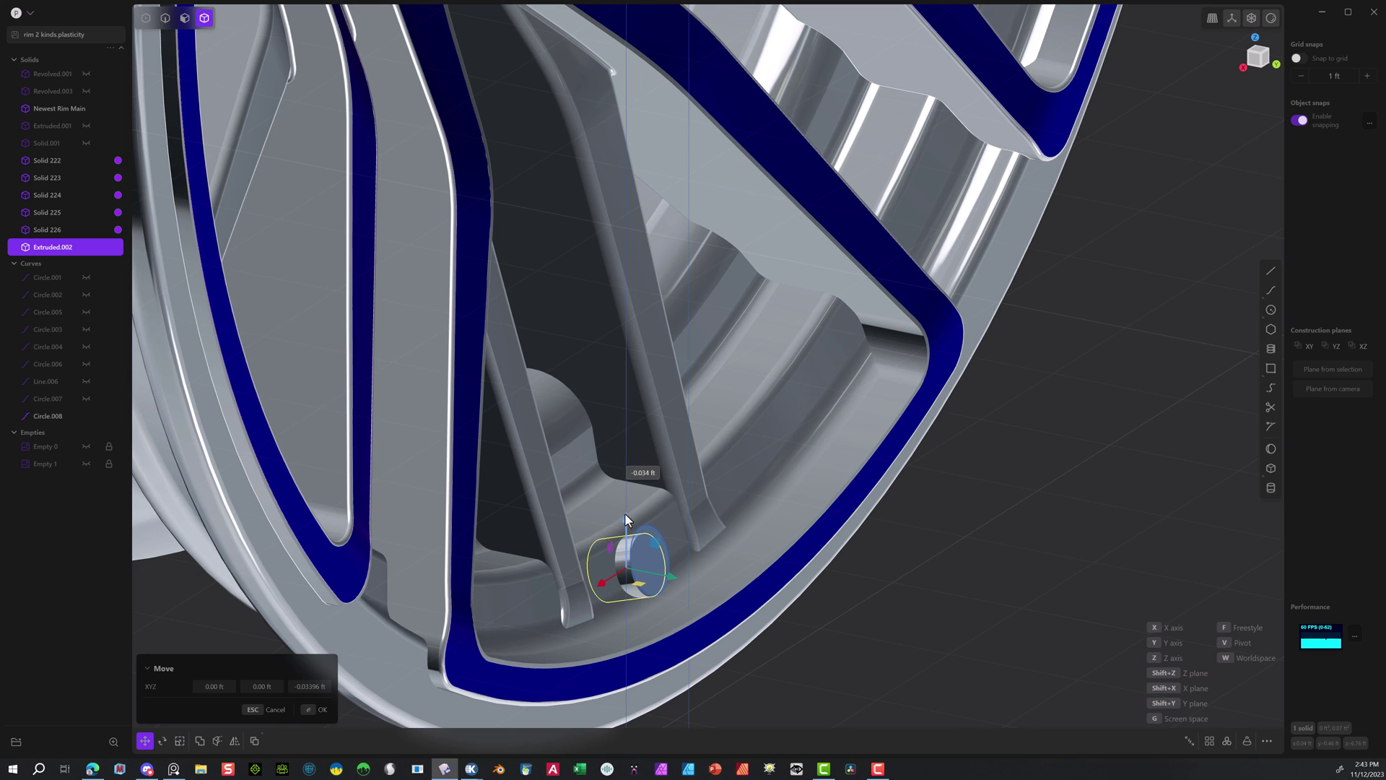
left_click(317, 710)
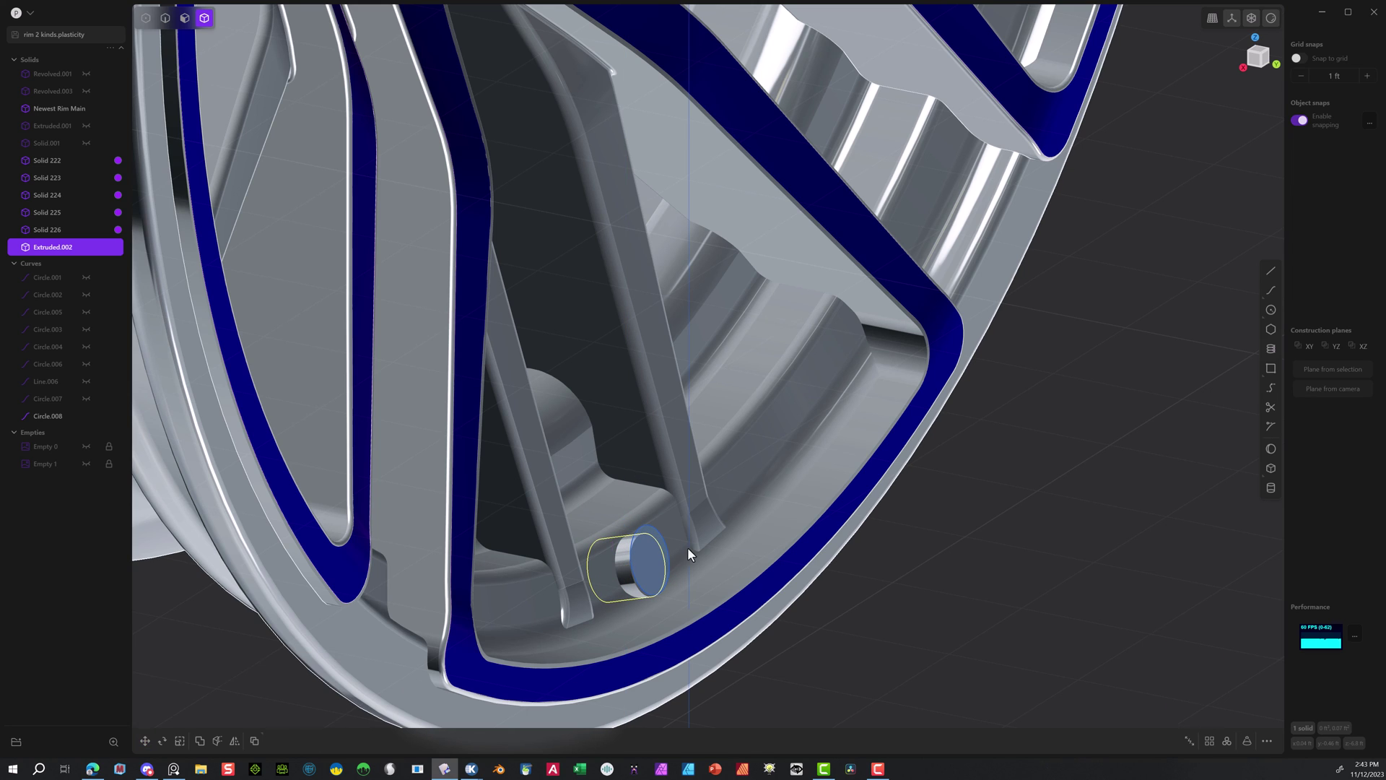
Subtract the valve-hole cylinder from Newest Rim Main with a Boolean difference, keeping the cylinder as a tool body.
left_click(521, 613)
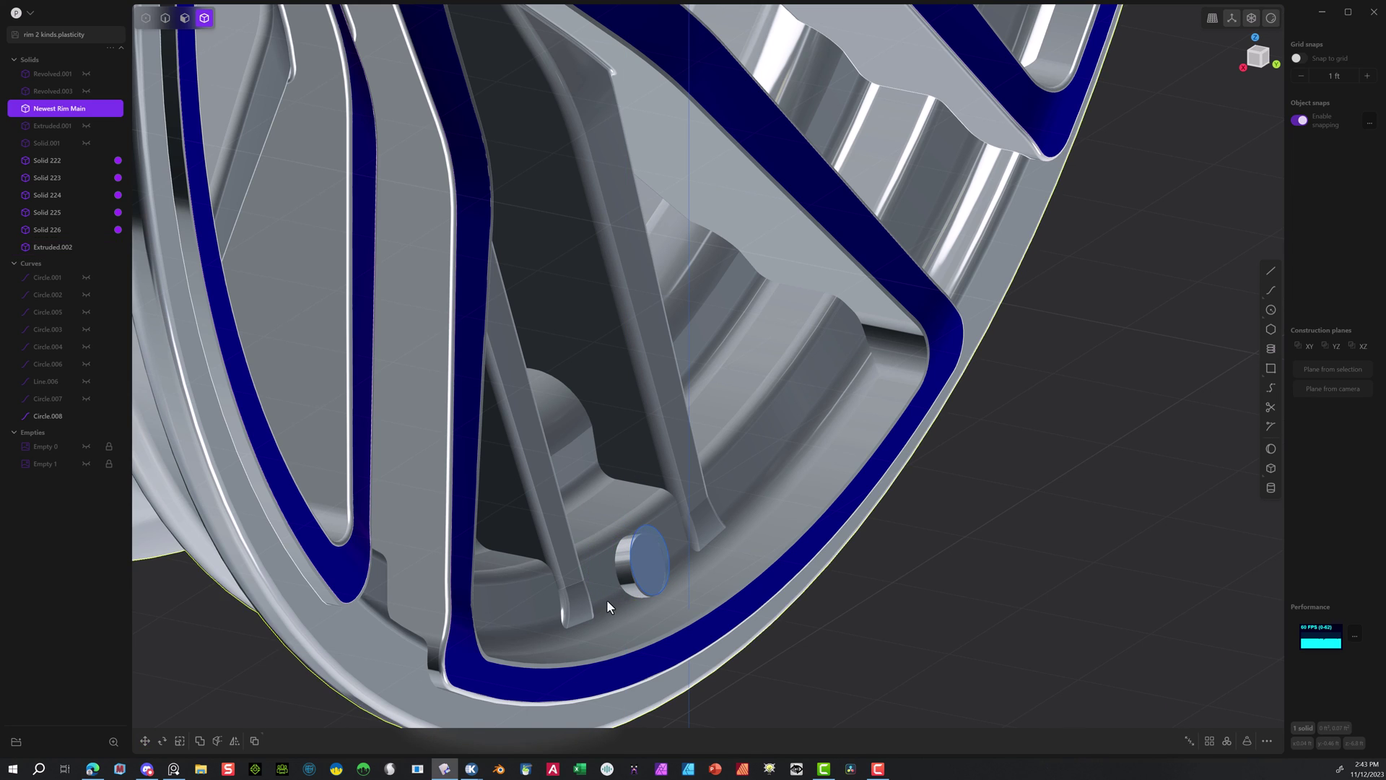
left_click(619, 583, "shift")
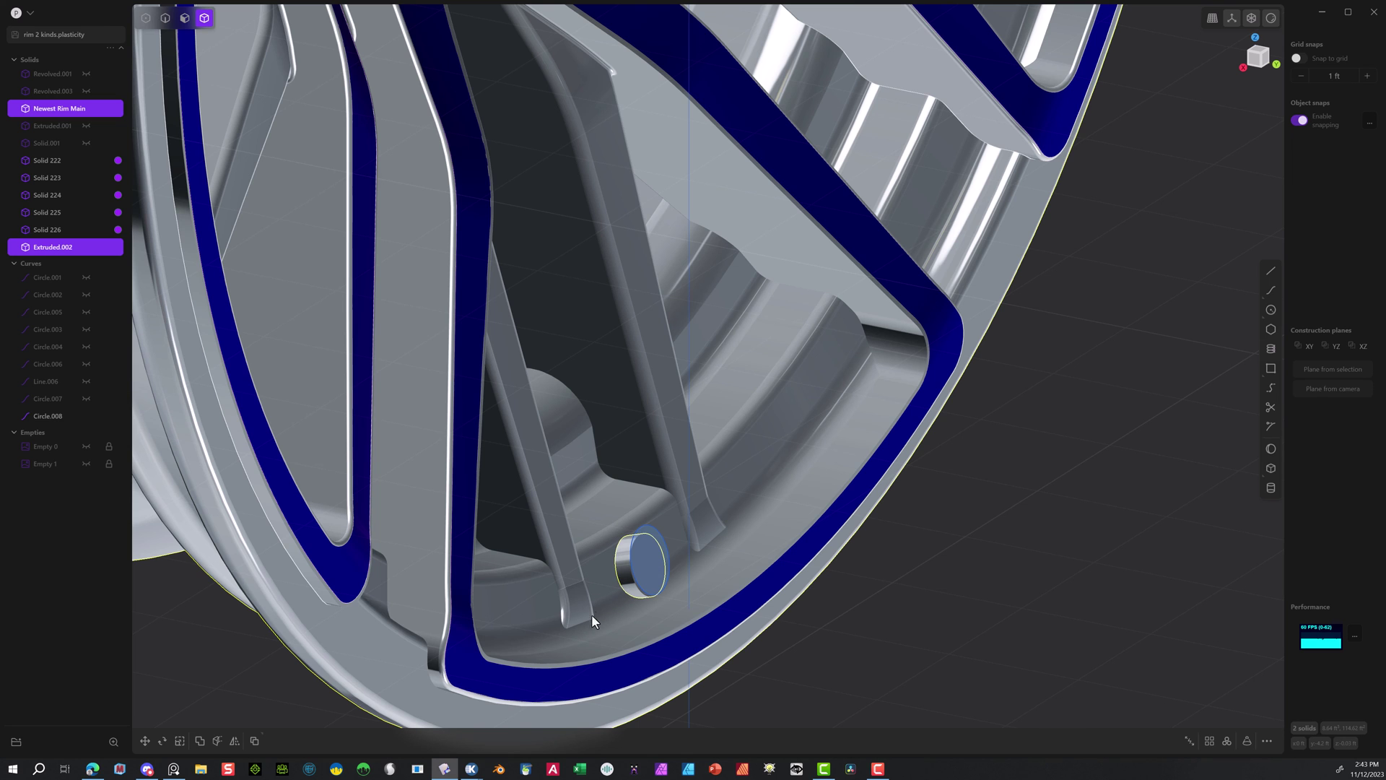
key("q")
left_click(252, 686)
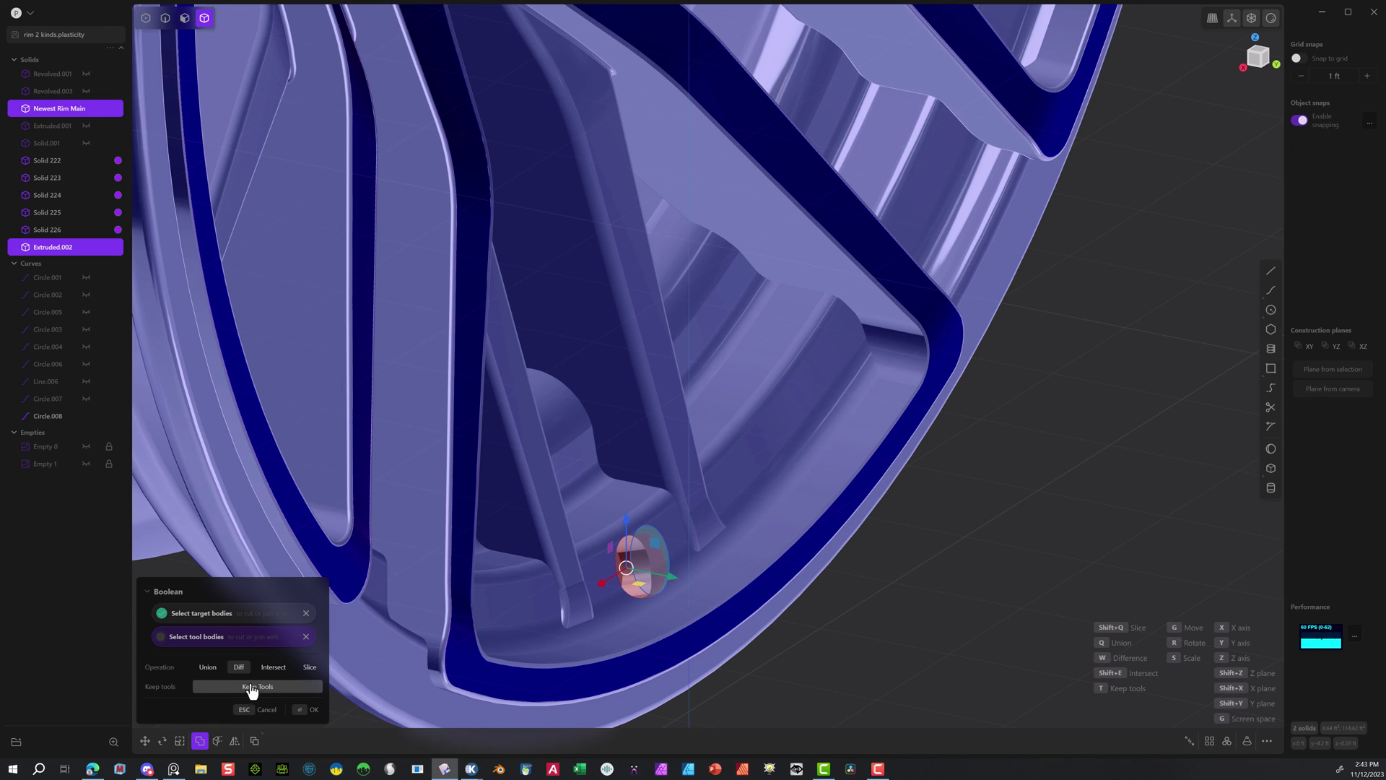
left_click(310, 710)
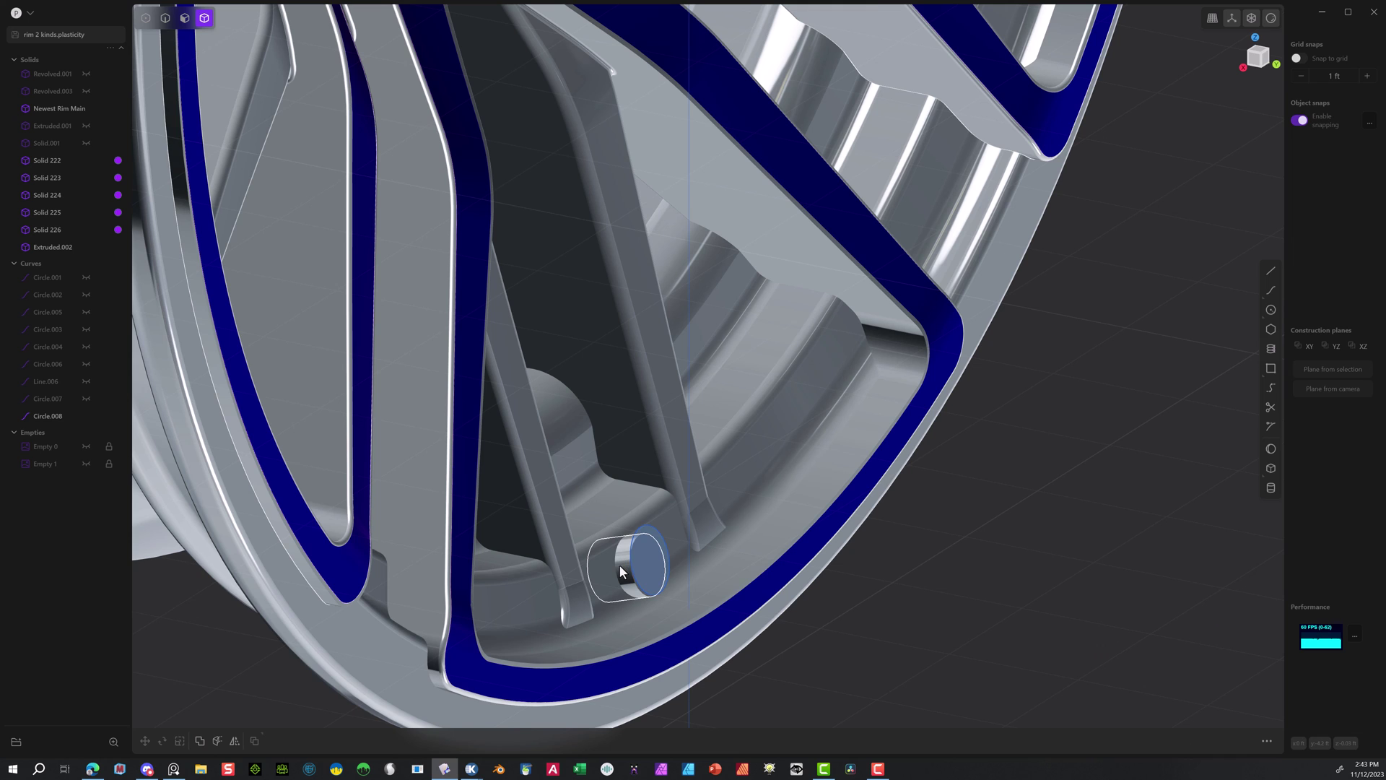
Delete the valve-hole circle curve in front of the cylinder.
left_click(165, 18)
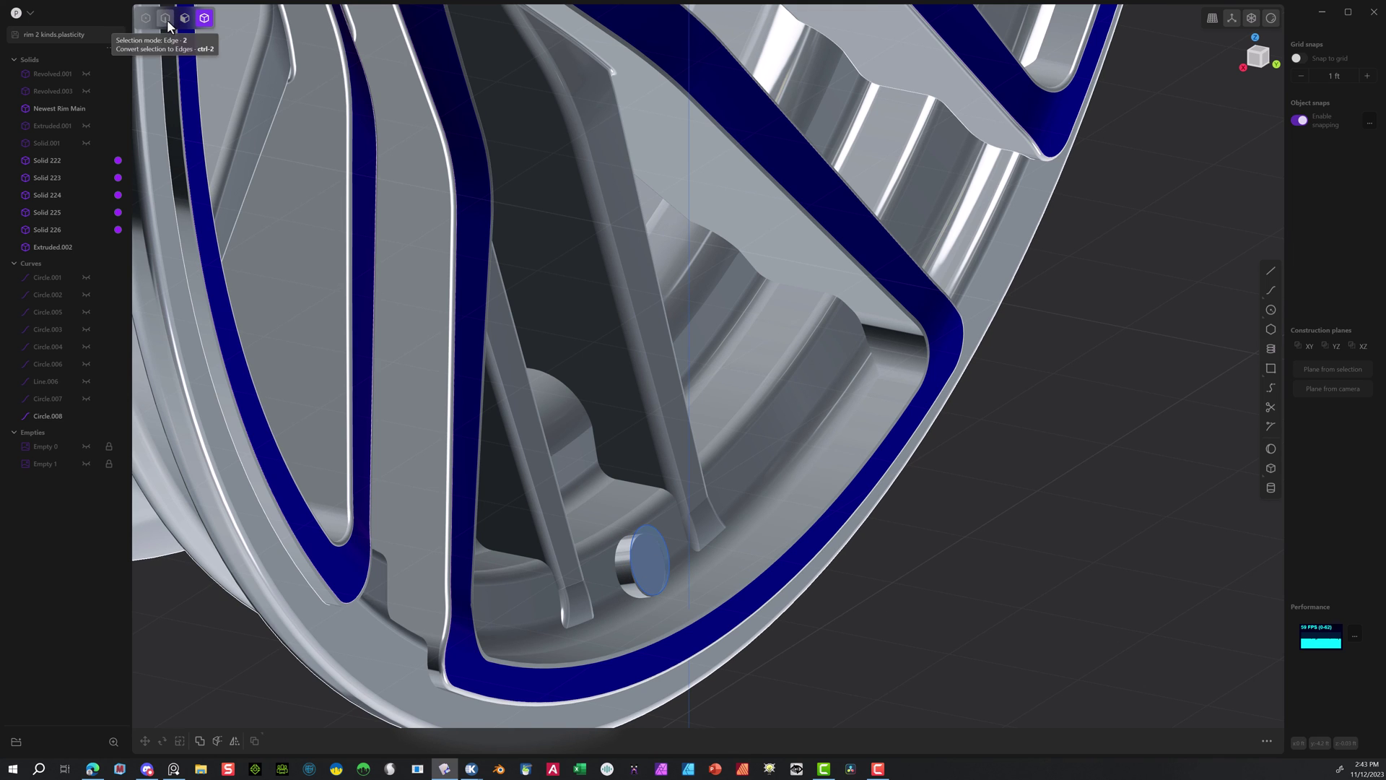
left_click(641, 529)
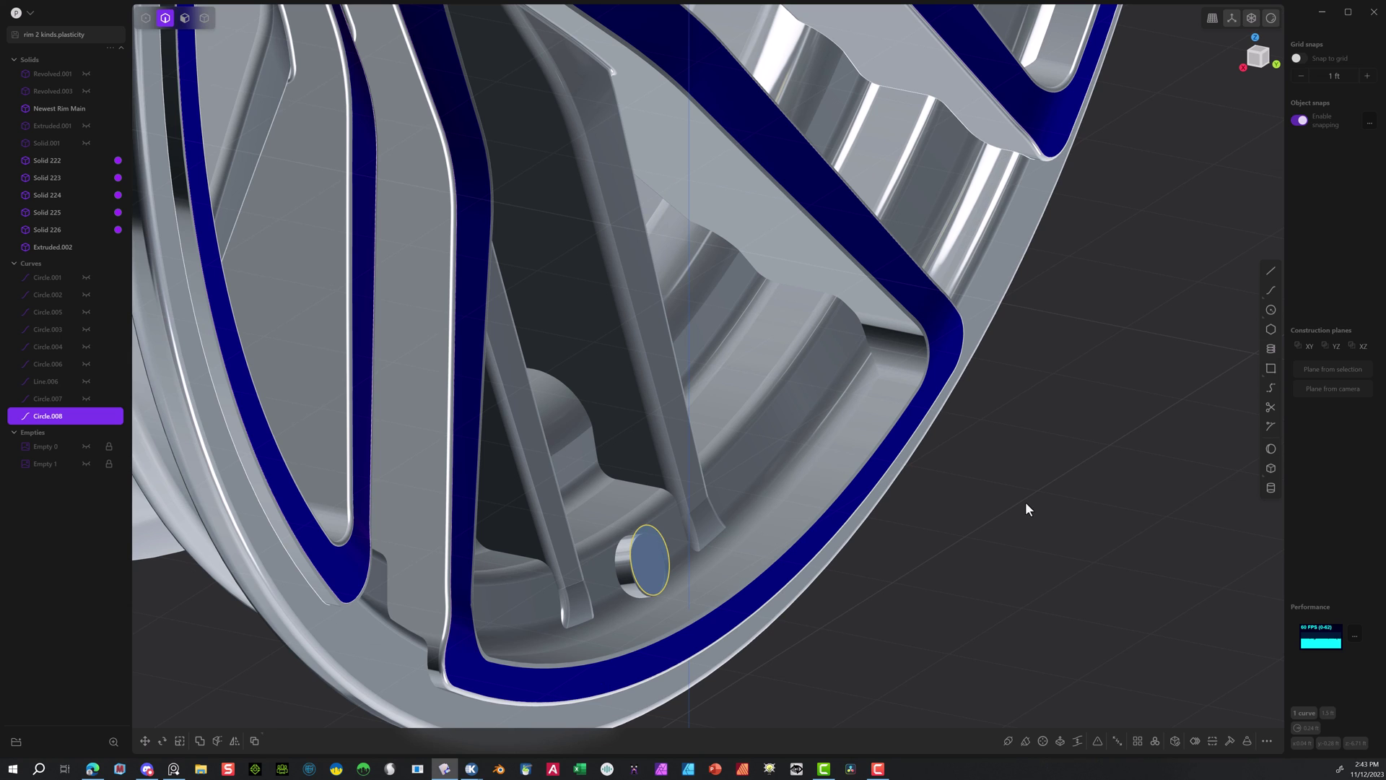
key("Delete")
Chamfer the front circular edge of the valve cylinder by about 0.053 ft.
left_click(631, 555)
key("f")
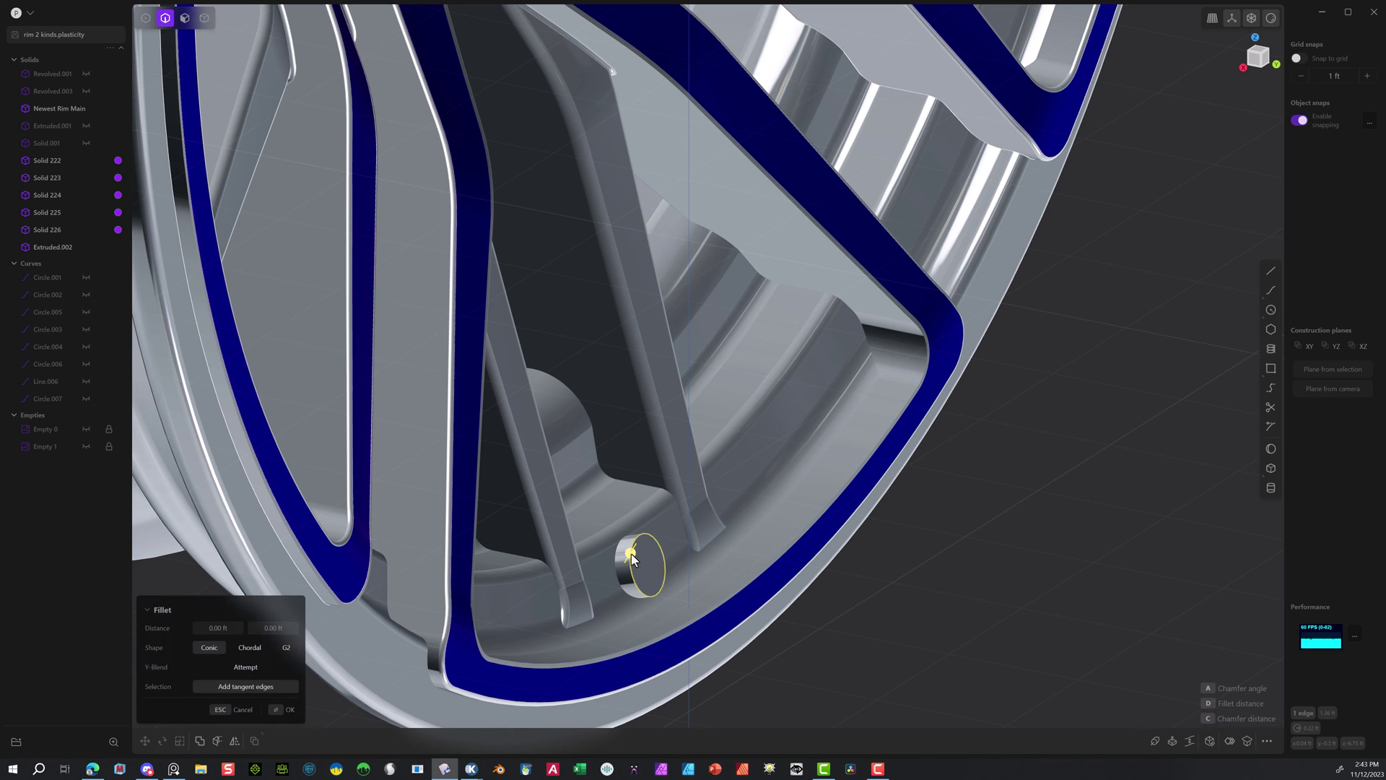
left_click_drag(632, 554, 622, 556)
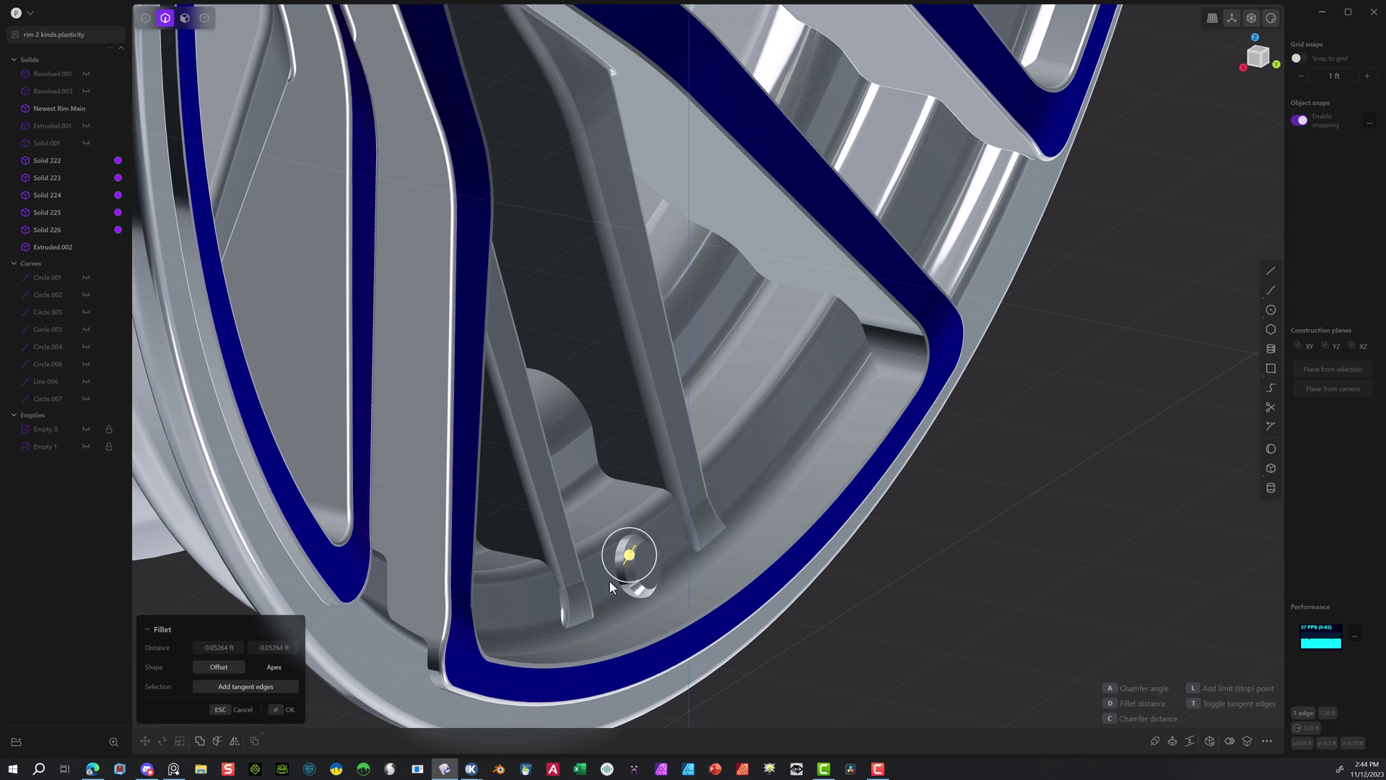
left_click(278, 710)
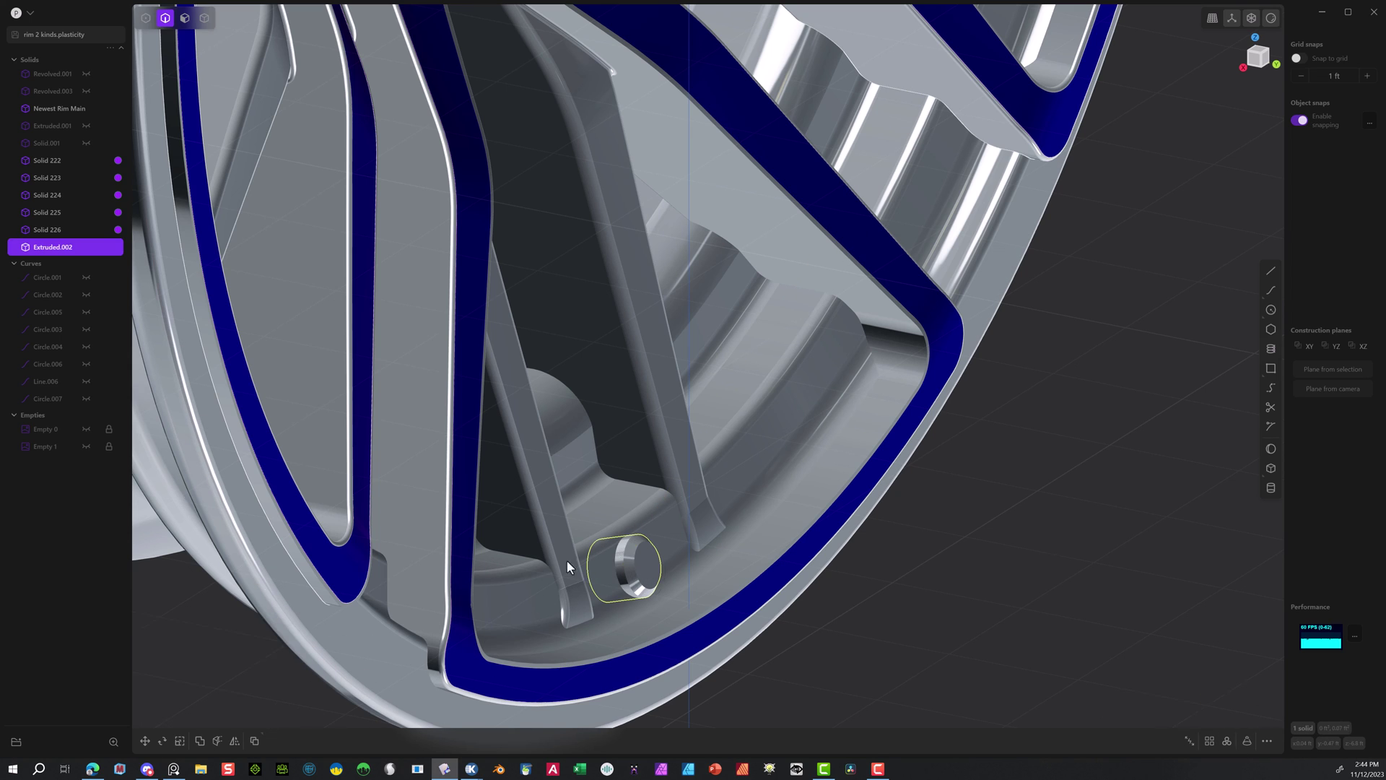
Fillet both circular edges of the valve cylinder's chamfer by about 0.019 ft.
left_click(626, 544)
key("f")
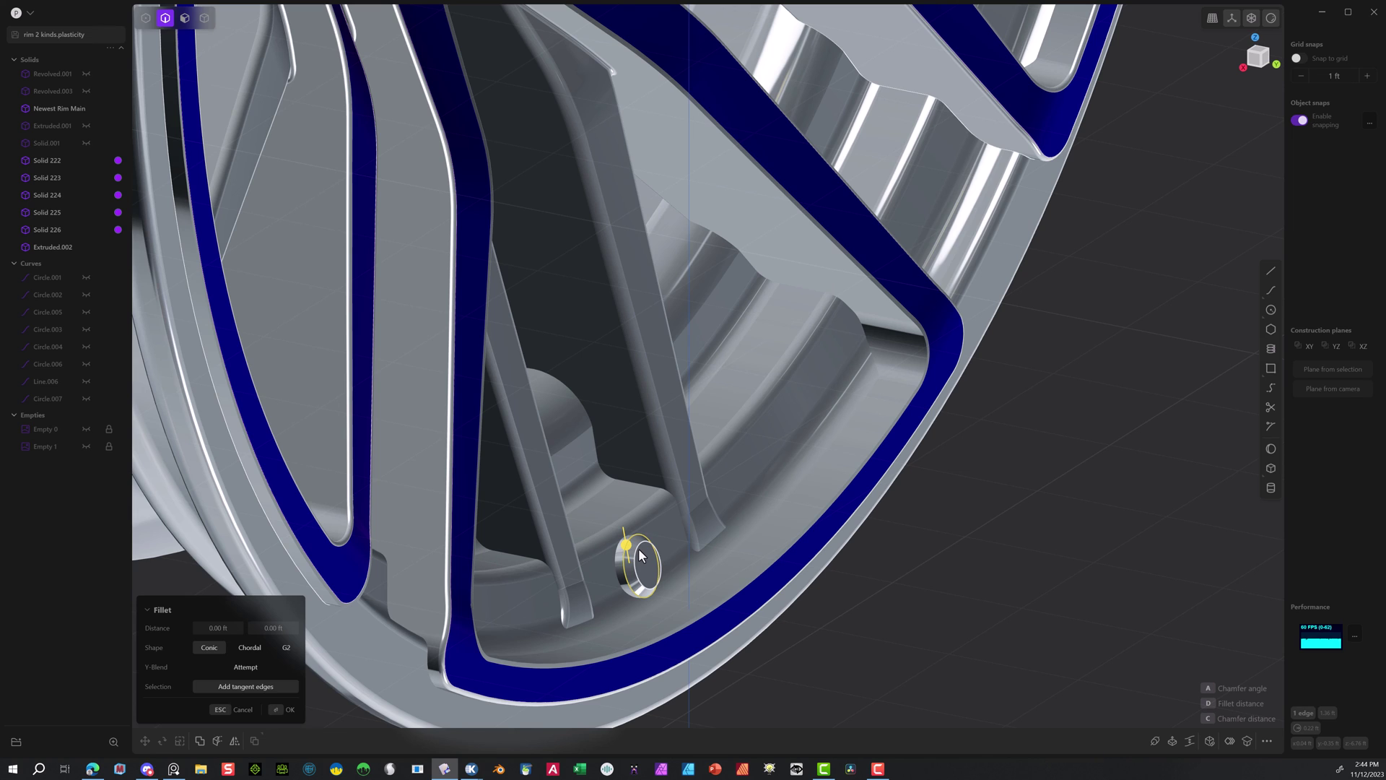
left_click(626, 582)
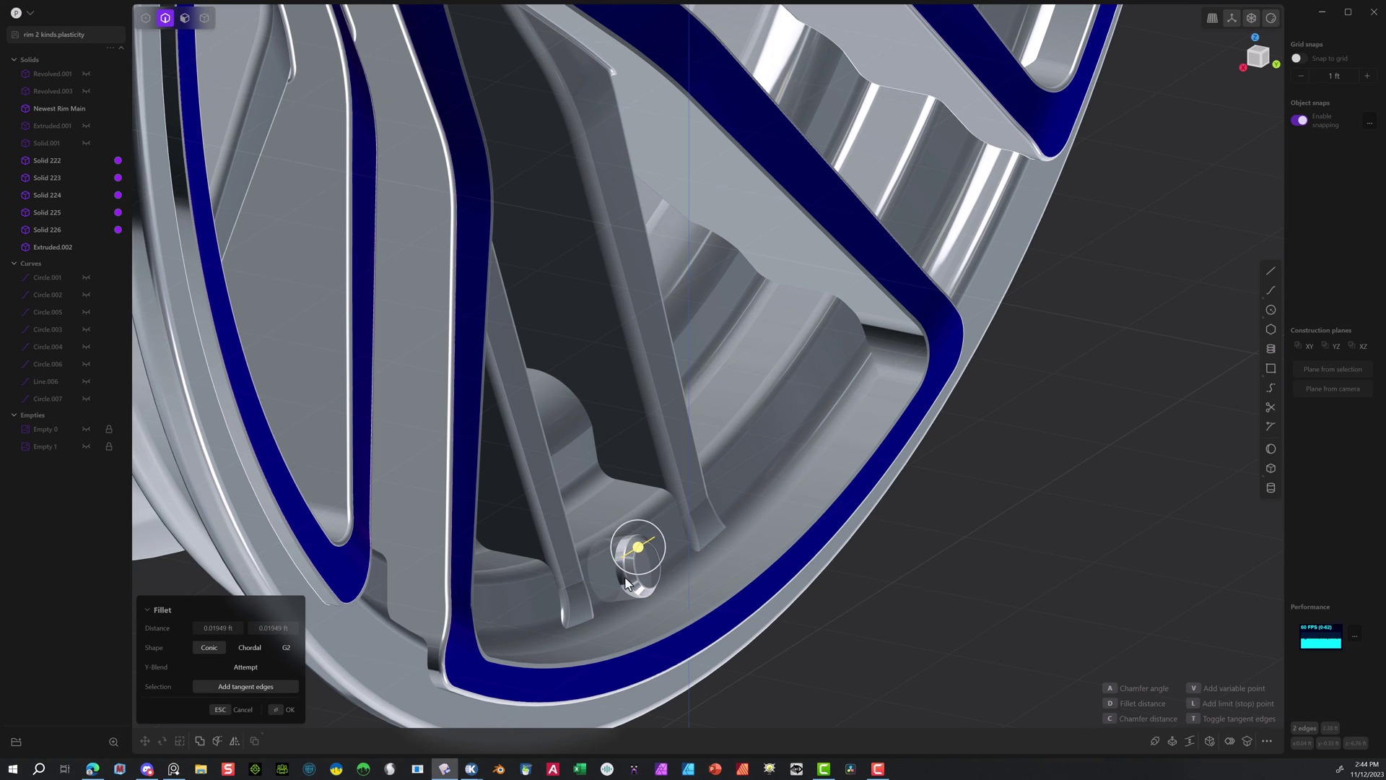
left_click(283, 709)
left_click(925, 549)
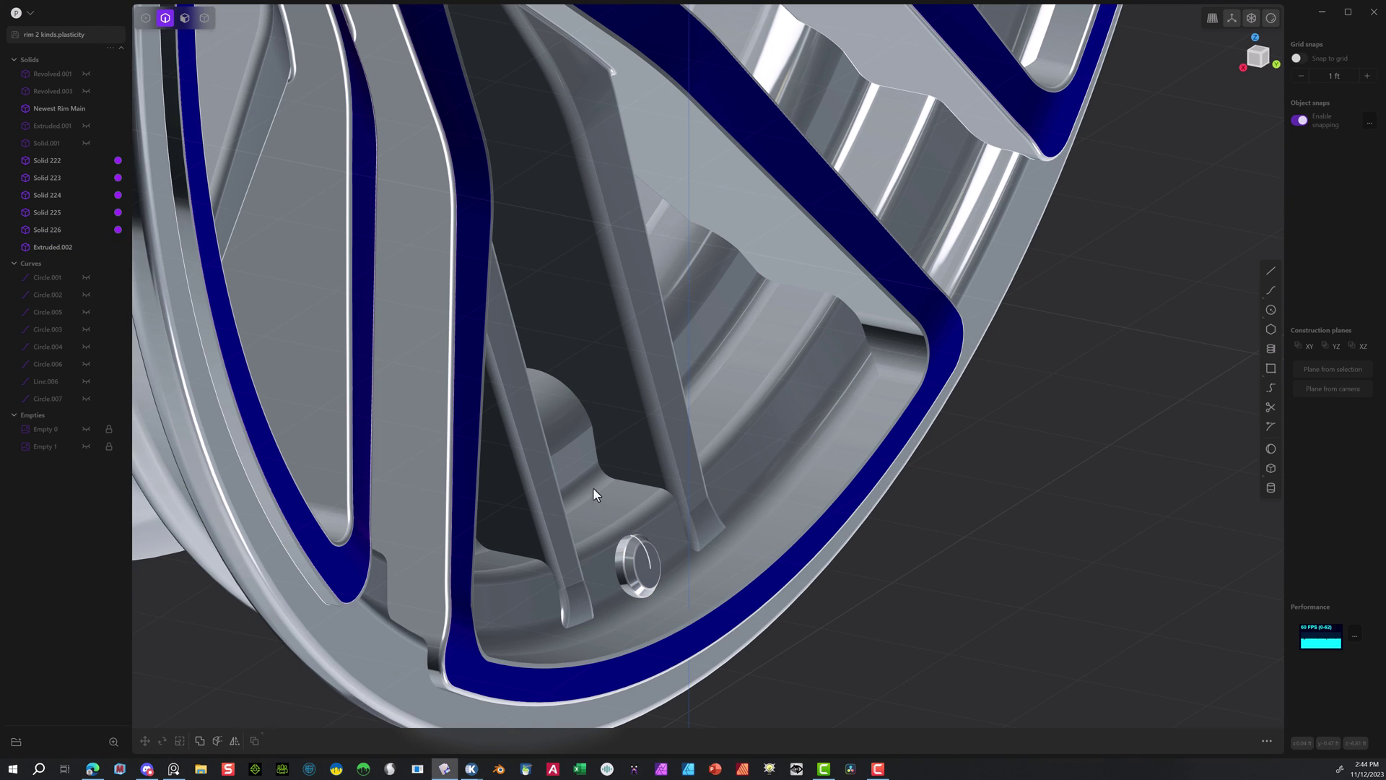
Duplicate the valve cylinder's flat front face as a separate sheet in the same place.
left_click(185, 18)
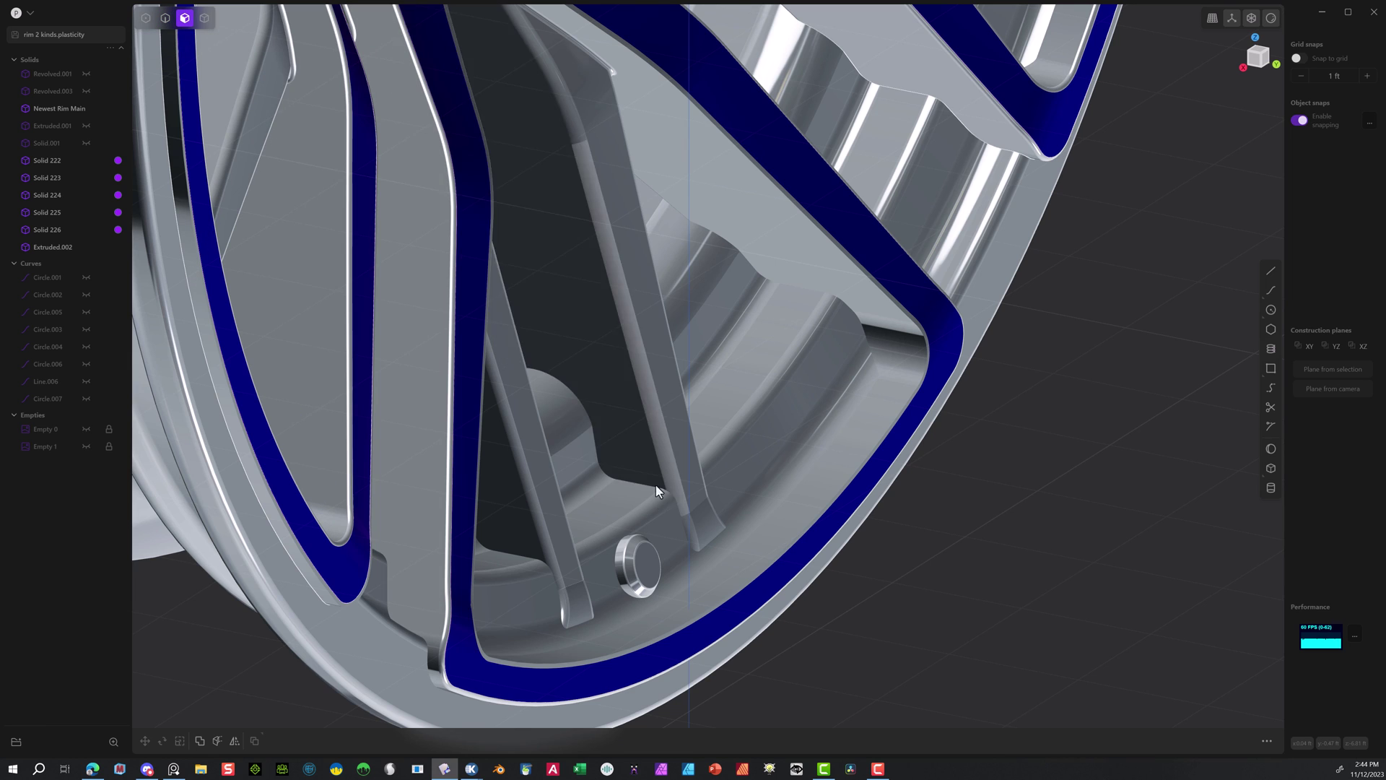
left_click(645, 562)
key("f")
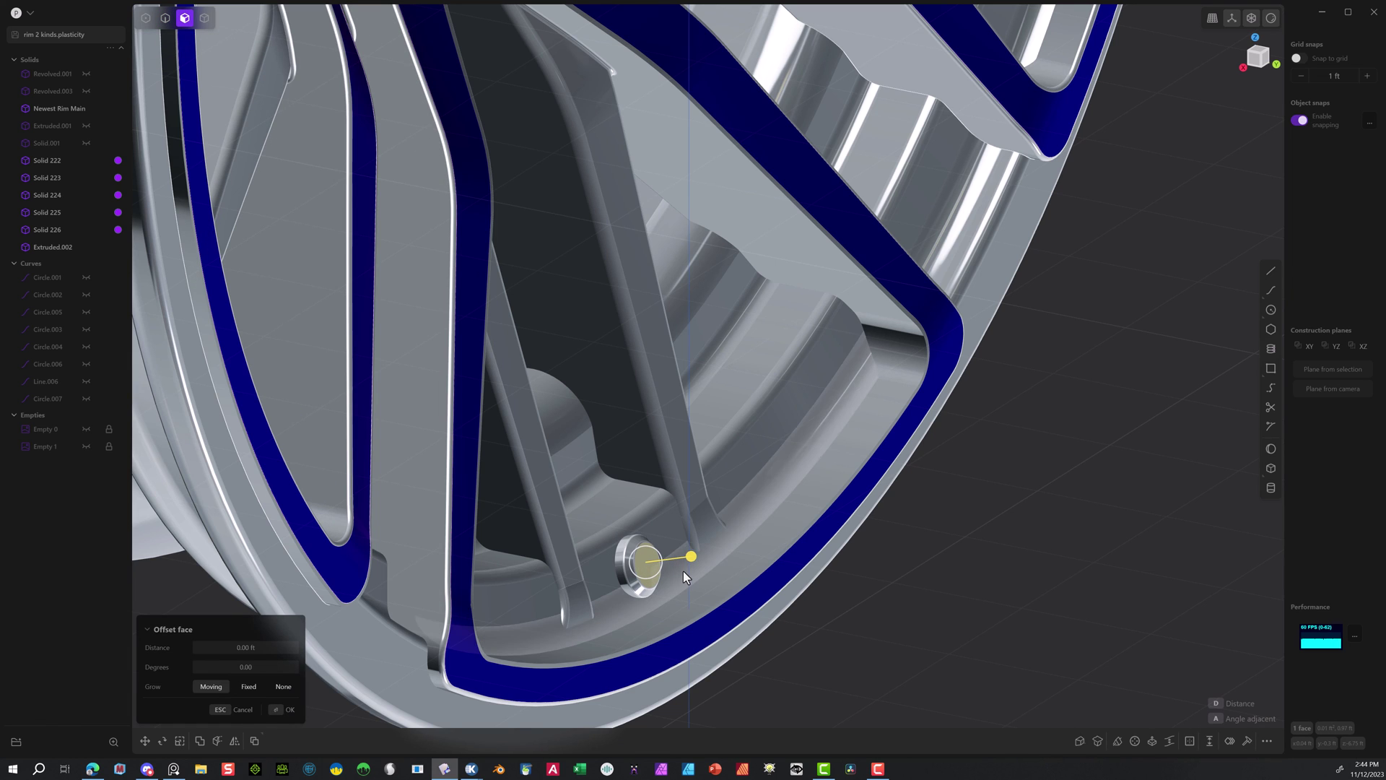
key("ctrl+d")
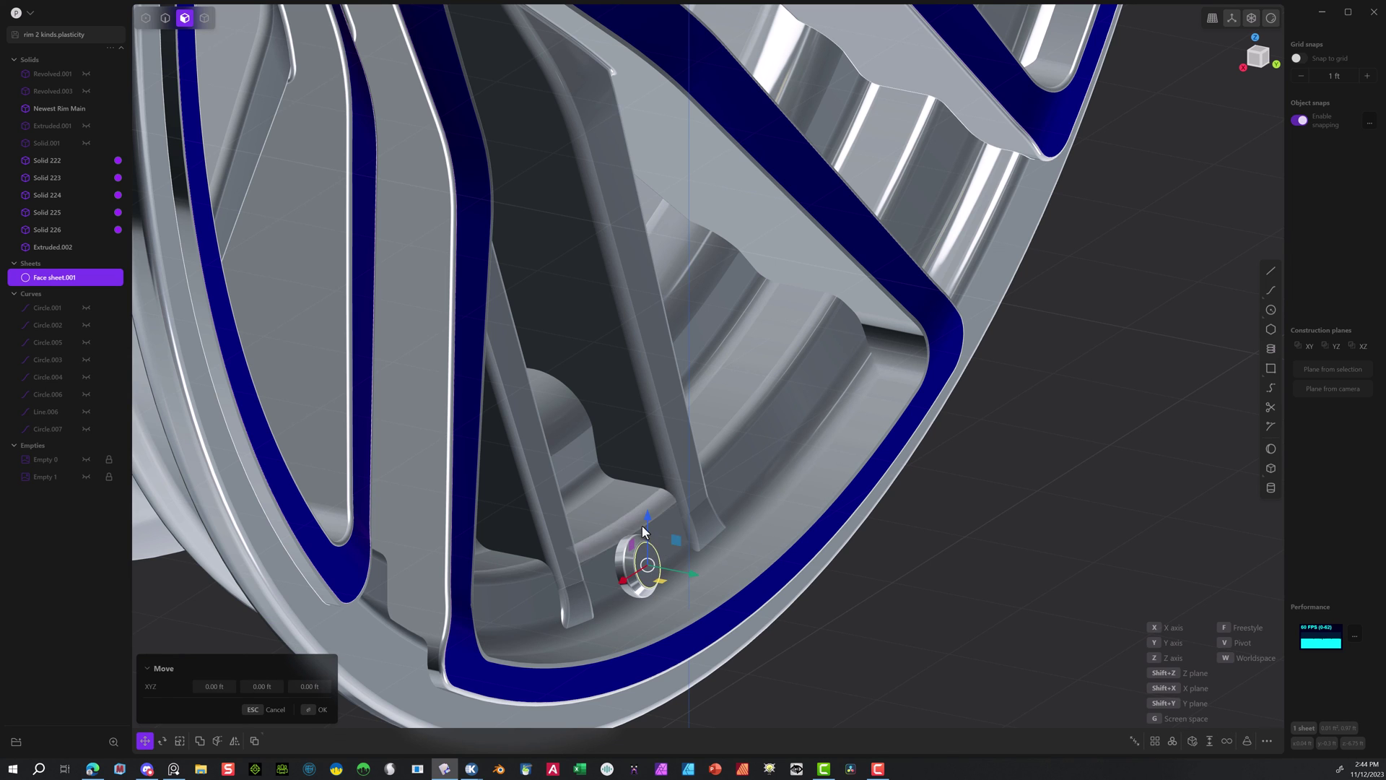
Extrude the duplicated face sheet about 0.47 ft into the valve cylinder to cut a bore through it.
key("e")
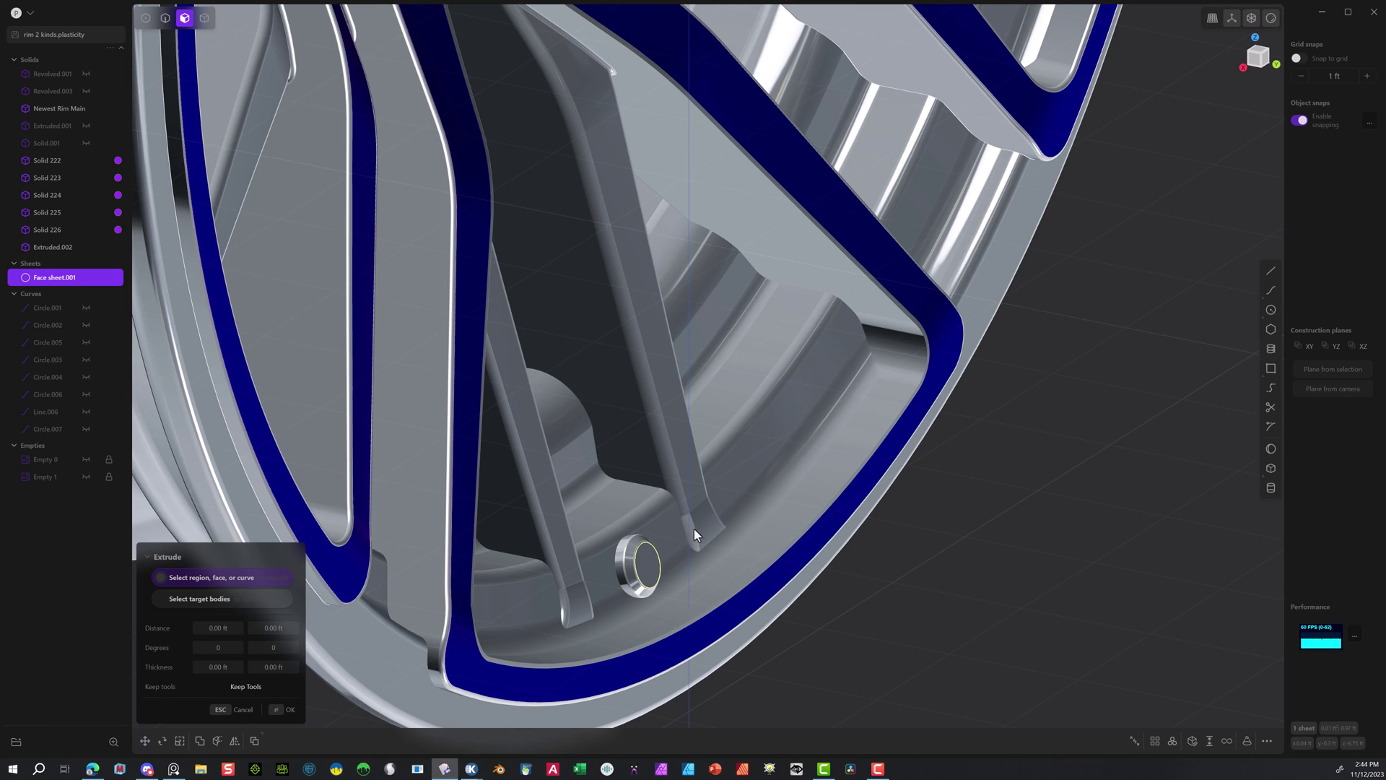
left_click(655, 570)
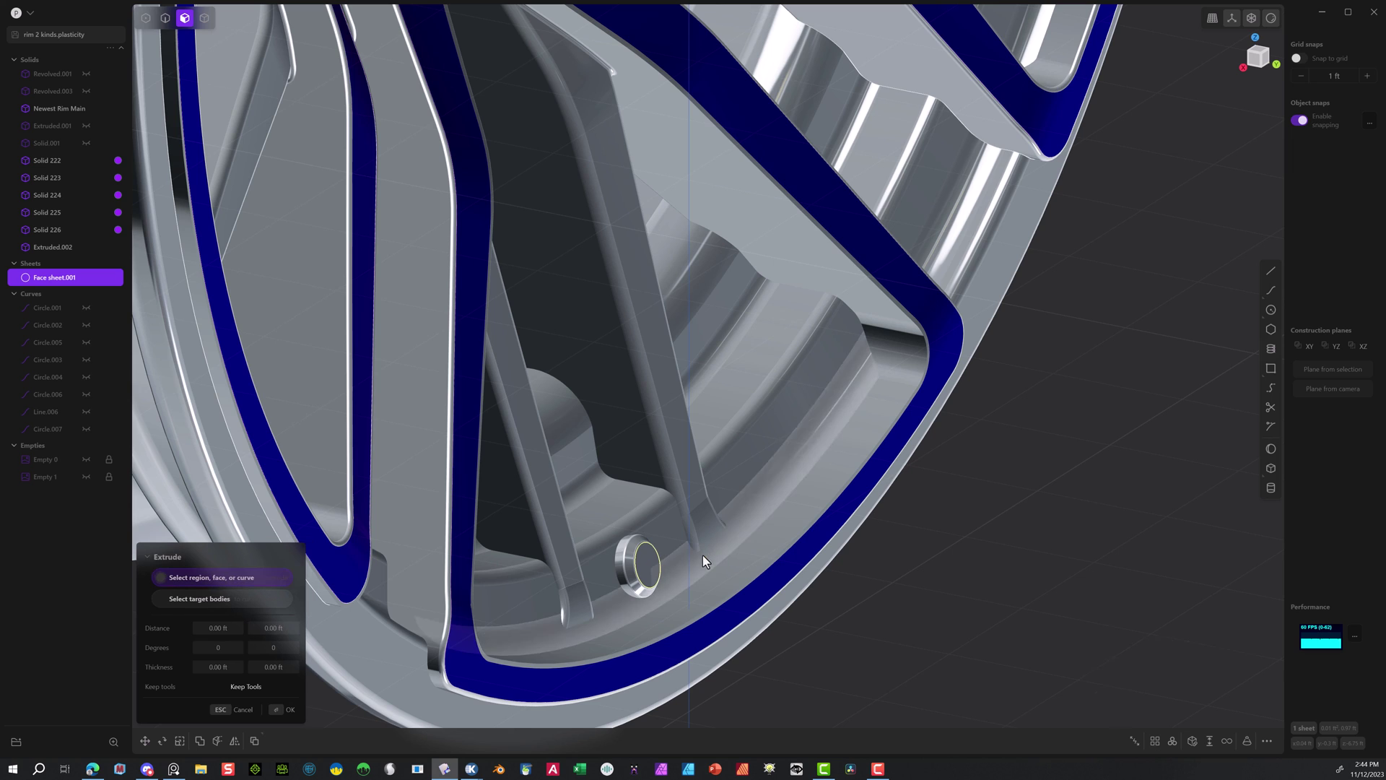
left_click_drag(705, 560, 648, 564)
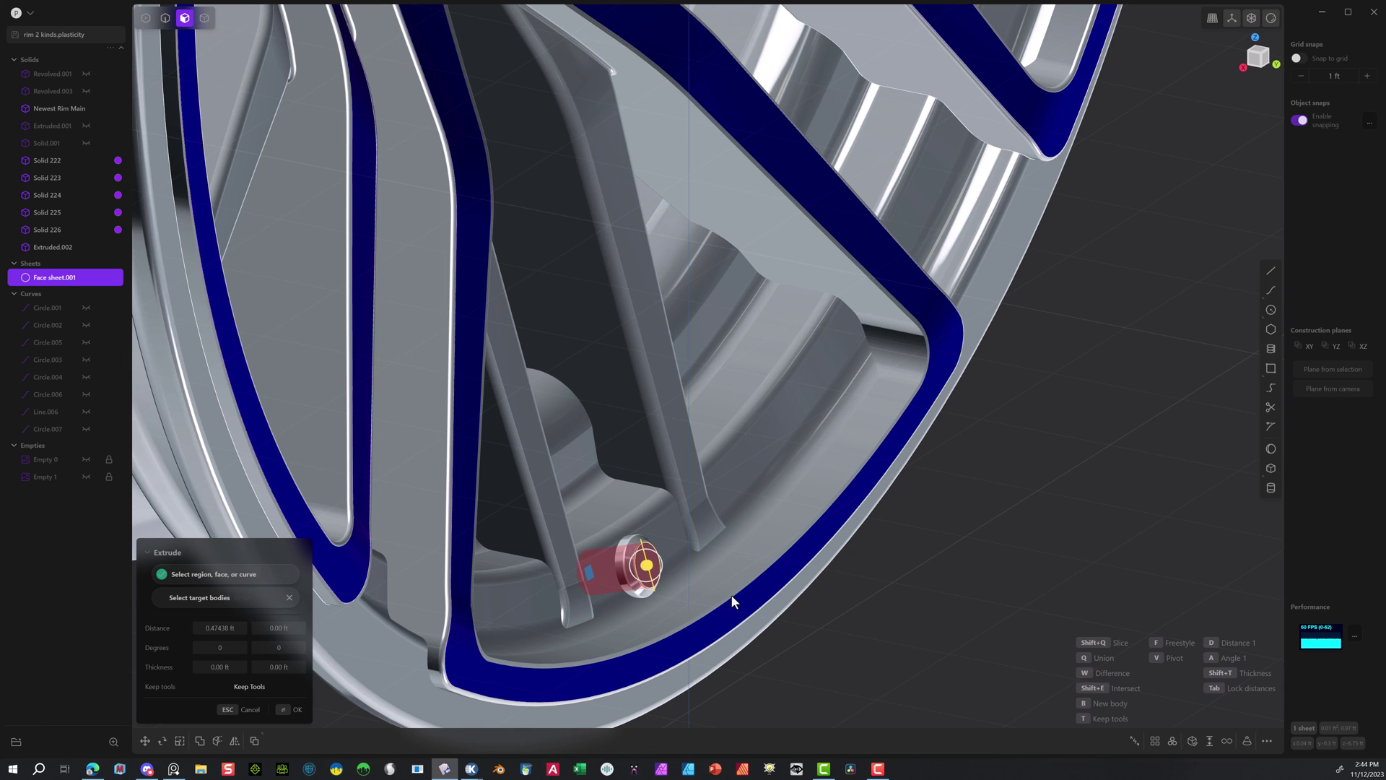
left_click(287, 710)
left_click(647, 562)
key("o")
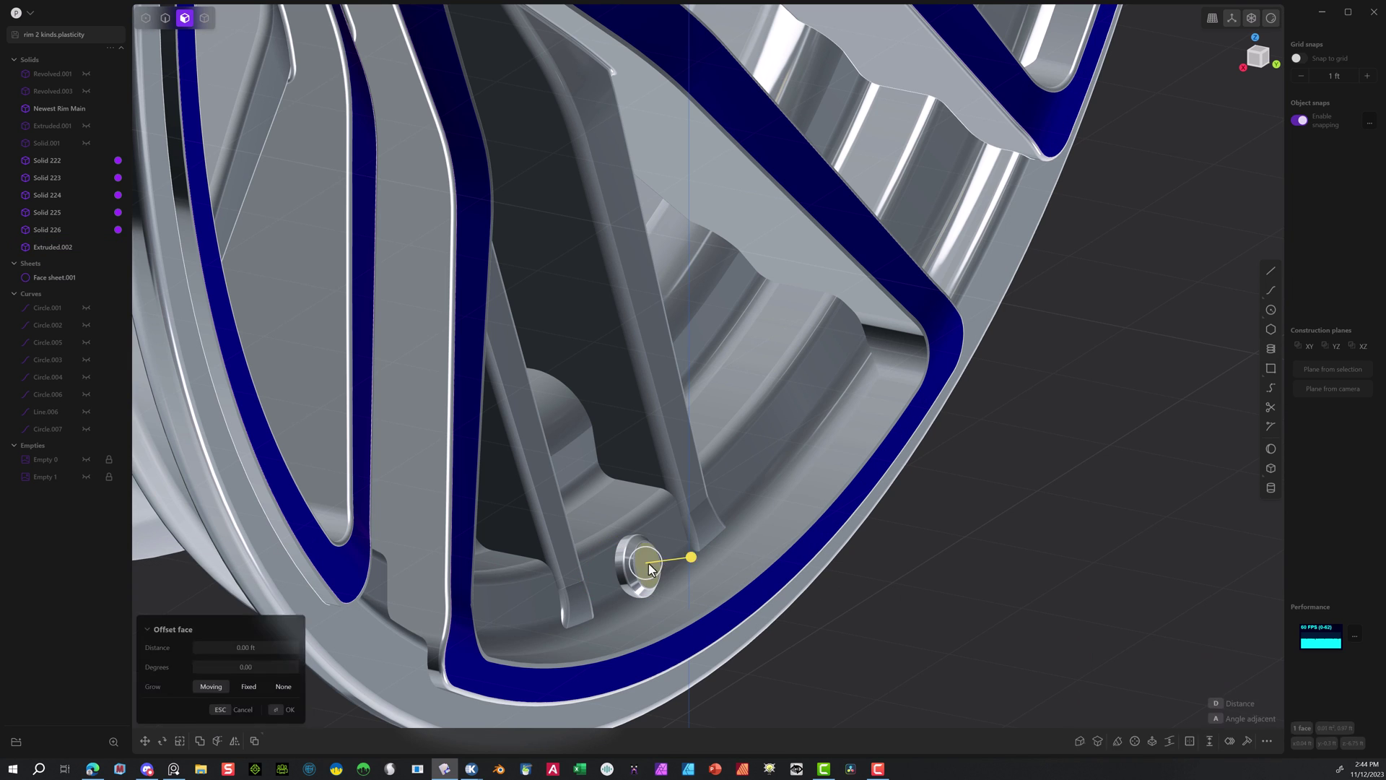
left_click(205, 18)
left_click(275, 711)
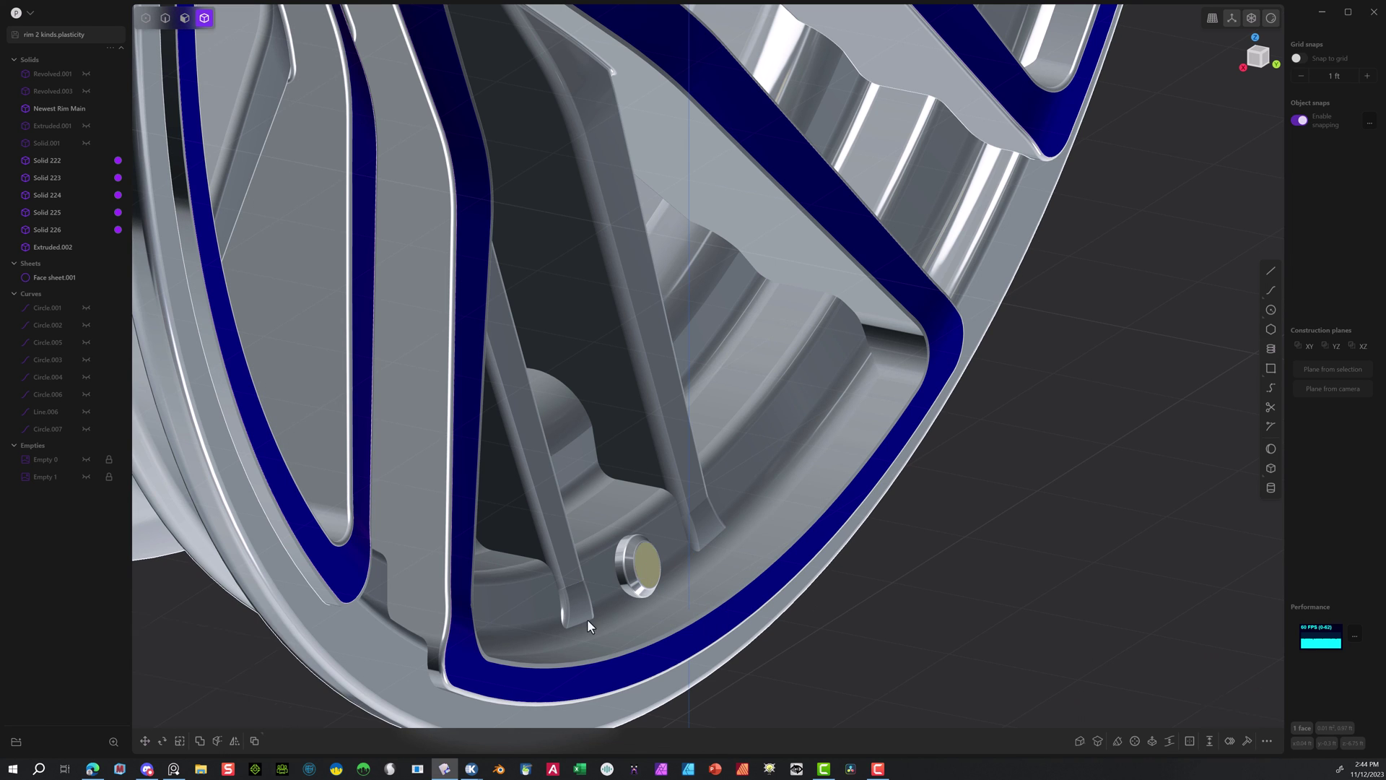
Move the duplicated face sheet straight out of the bore with a face-aligned pivot, about 0.26 ft along Y.
left_click(639, 566)
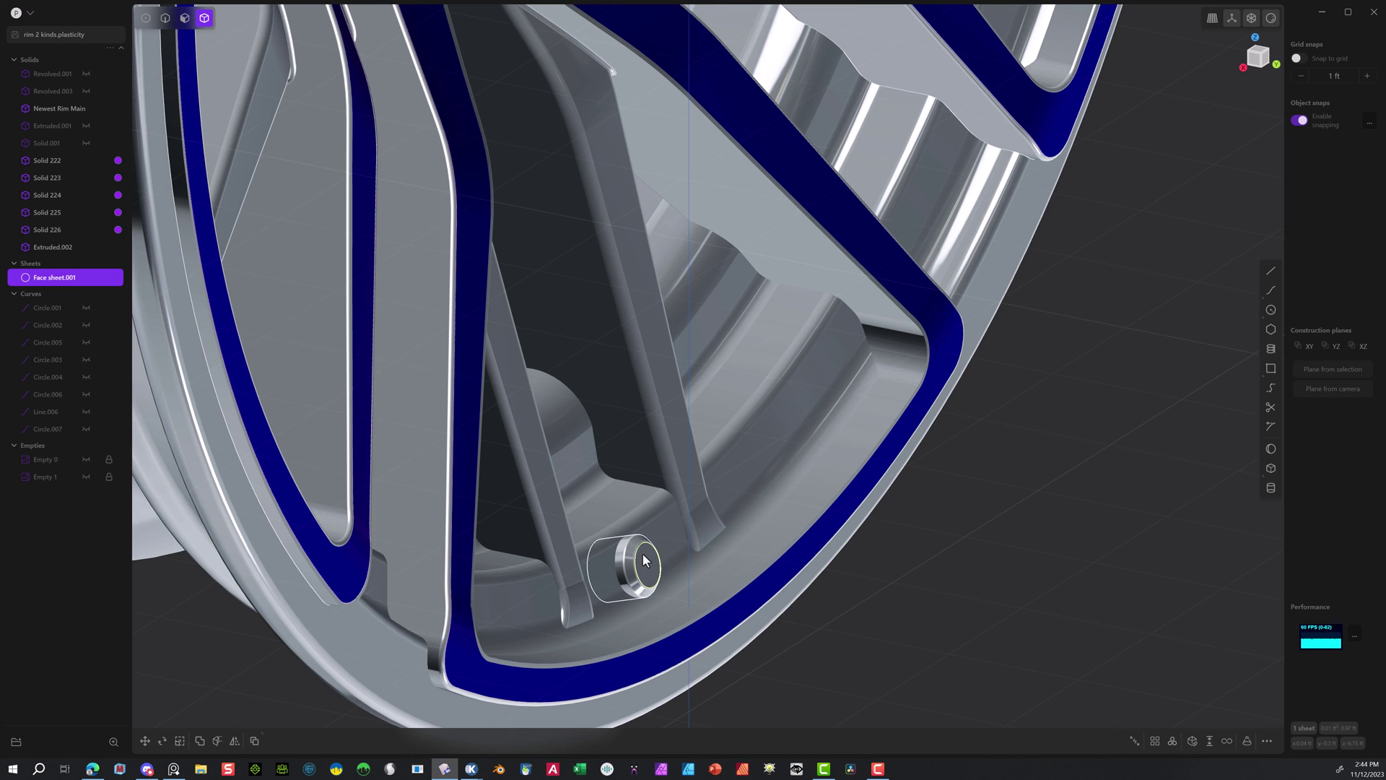
key("g")
middle_click_drag(743, 568, 696, 566)
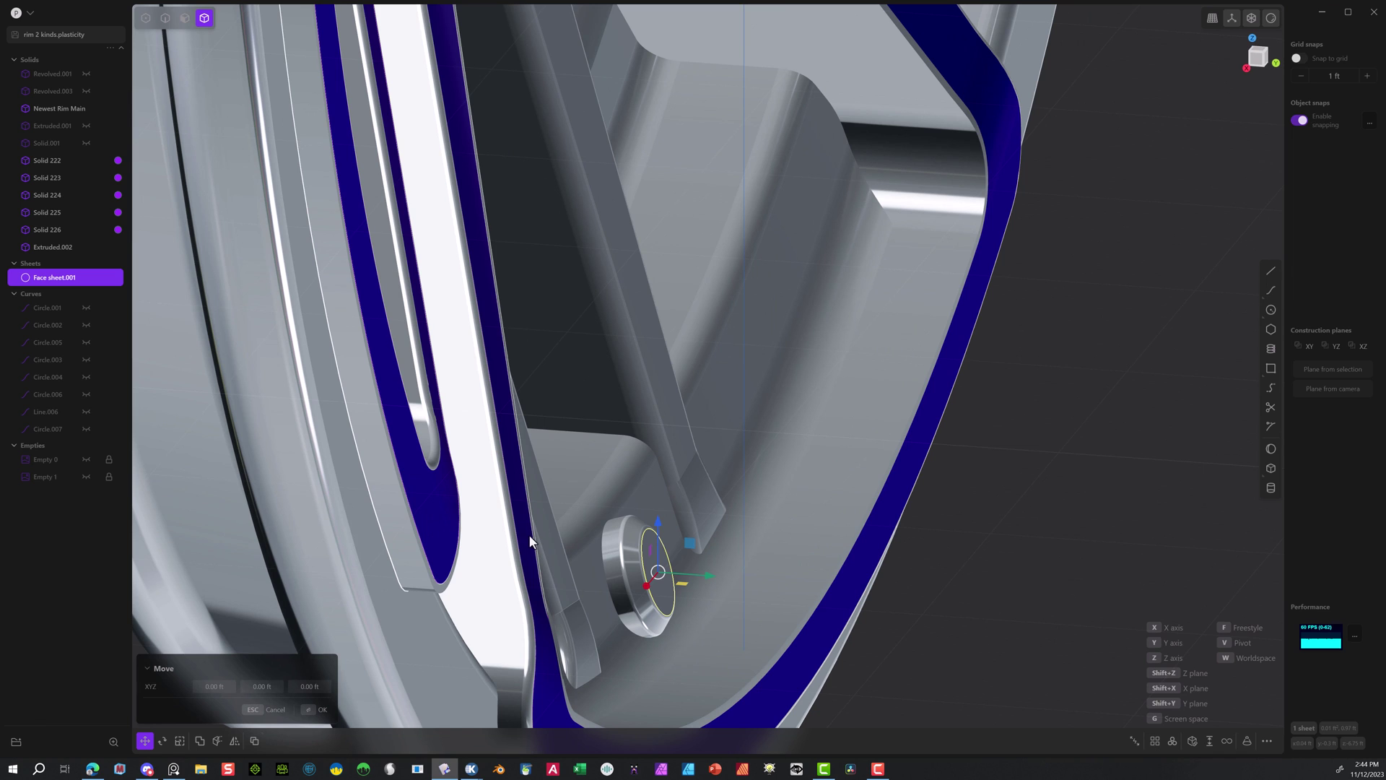
key("v")
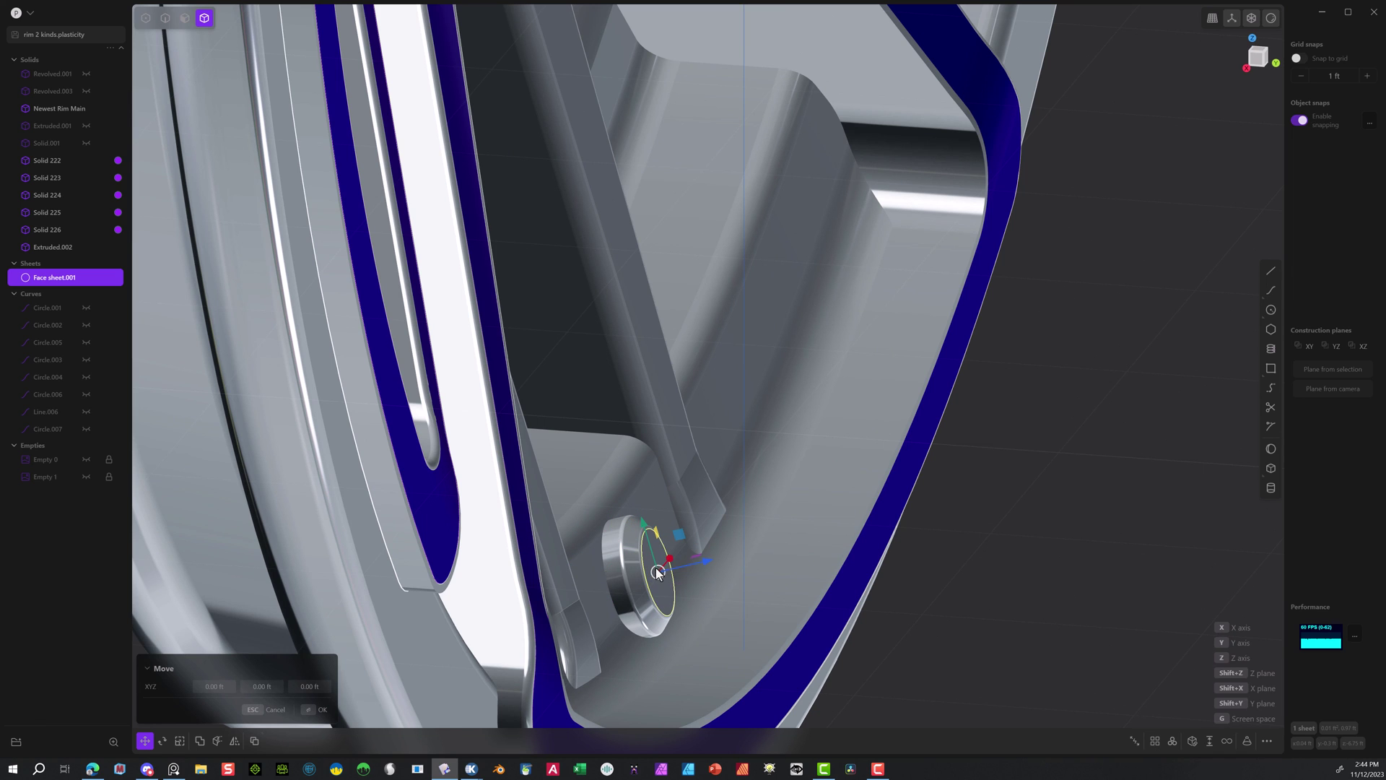
left_click(658, 572)
left_click_drag(706, 557, 778, 544)
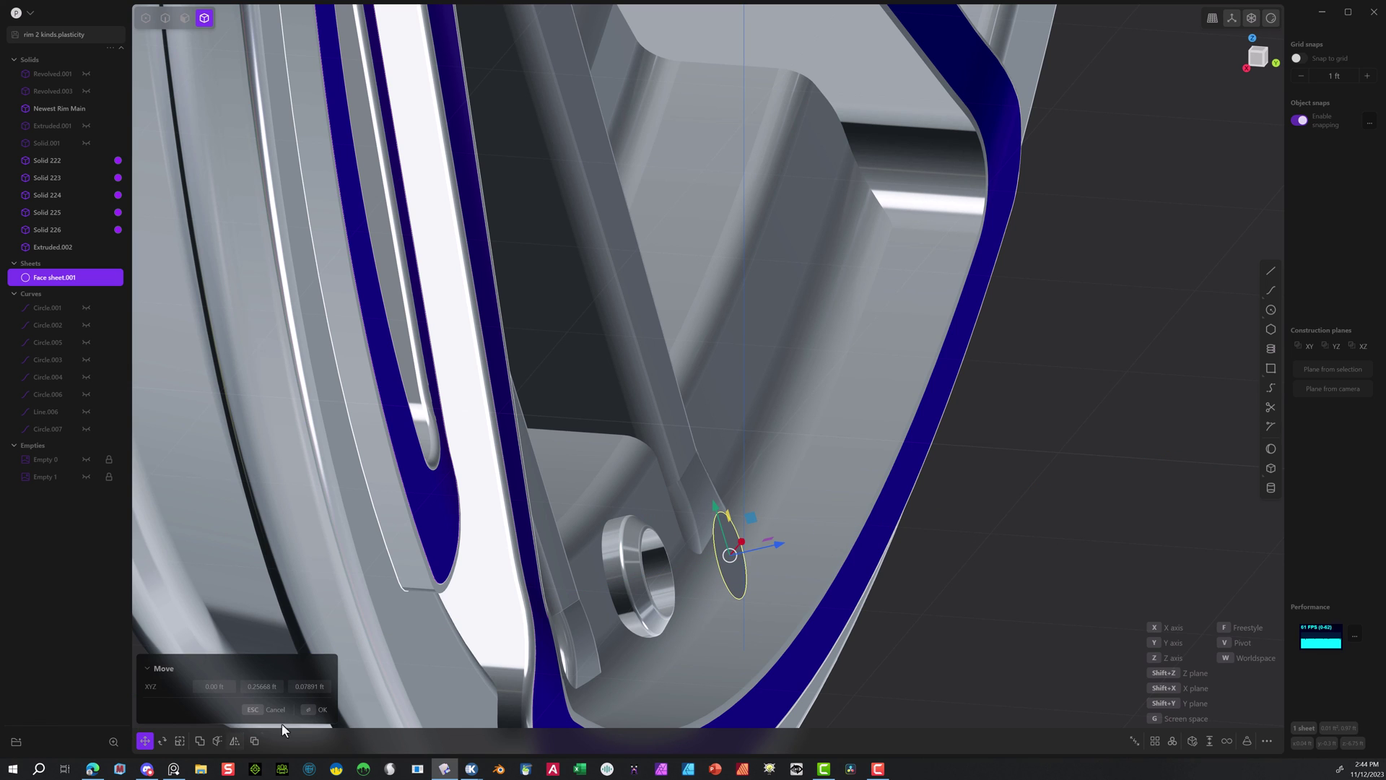
left_click(317, 709)
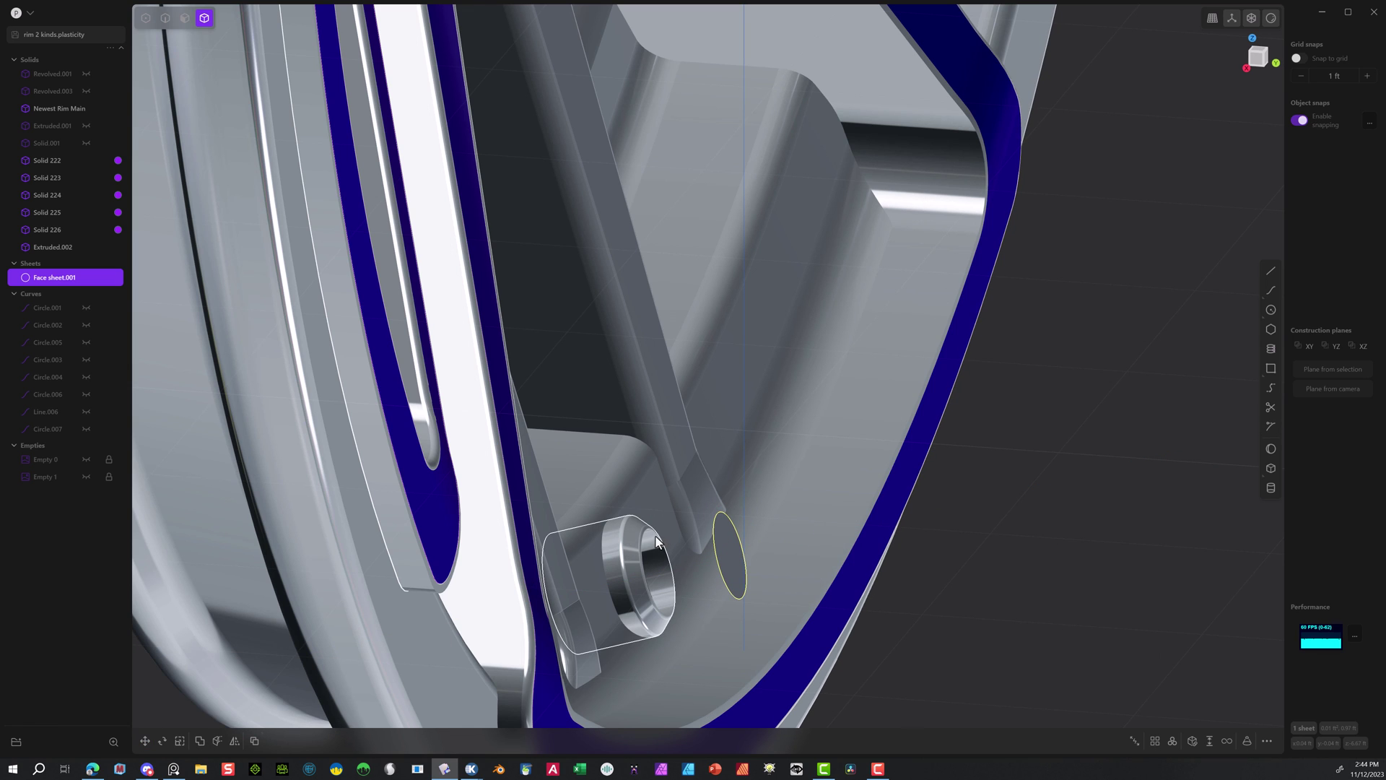
Fillet the rim edge of the valve cylinder's bore opening by about 0.011 ft.
left_click(166, 17)
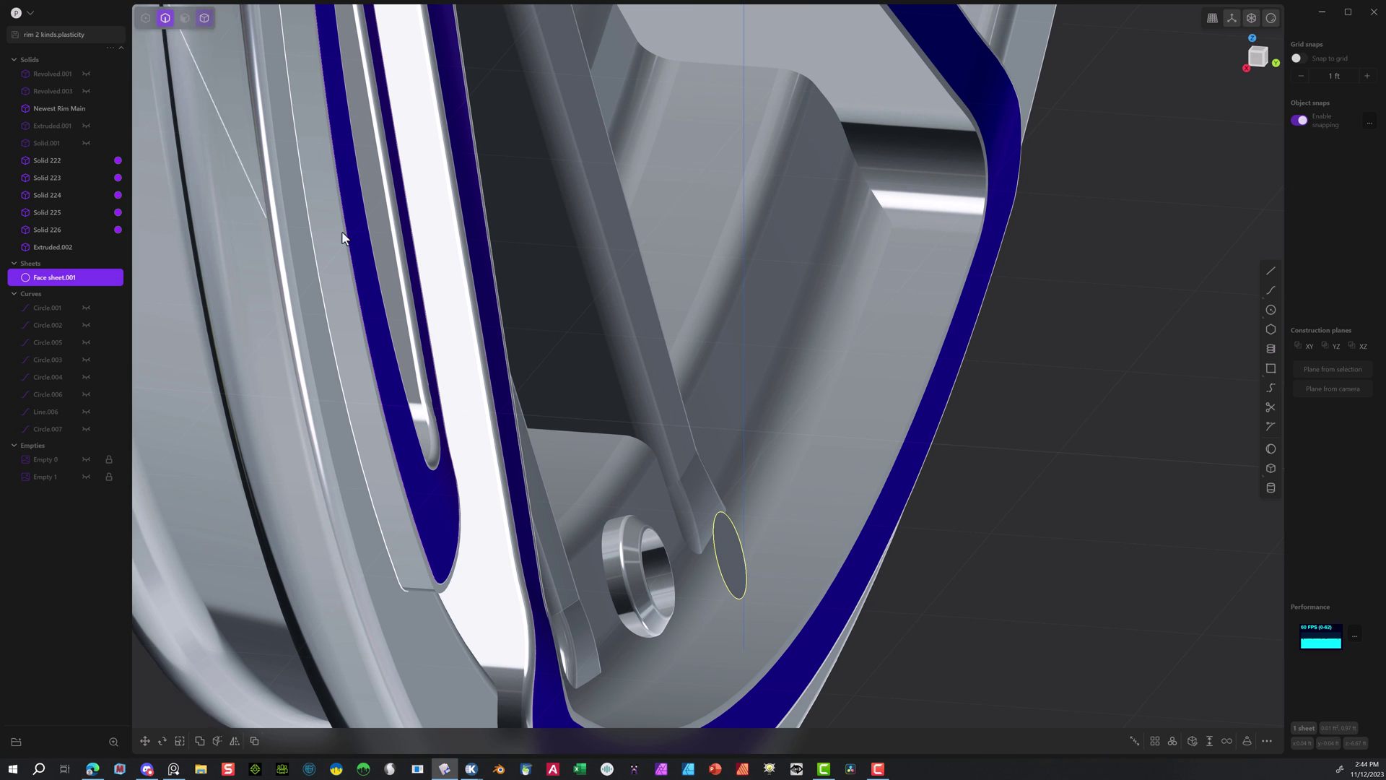
left_click(645, 535)
key("f")
left_click_drag(647, 535, 651, 533)
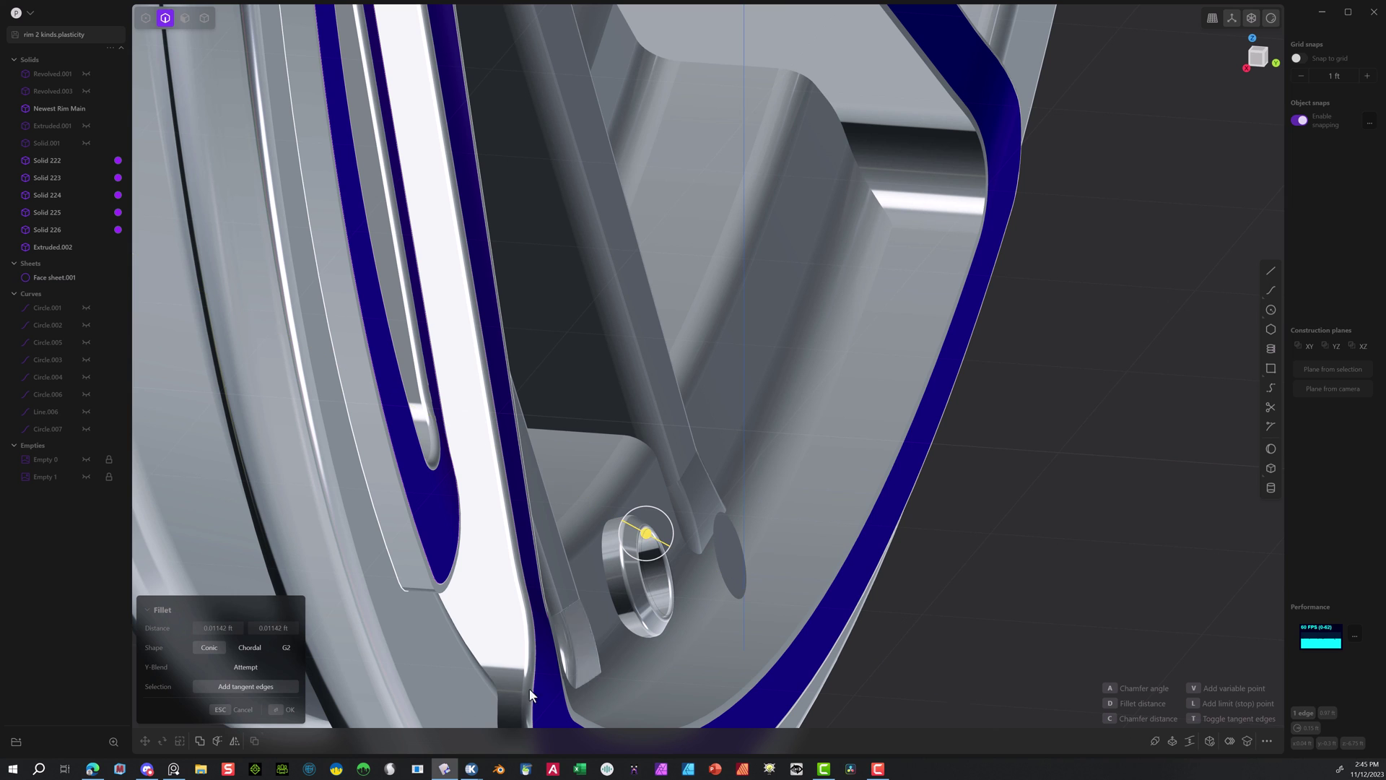
left_click(280, 711)
Try to extrude the round face sheet about 0.26 ft toward the bore with a thin wall thickness of about 0.0003 ft.
key("3")
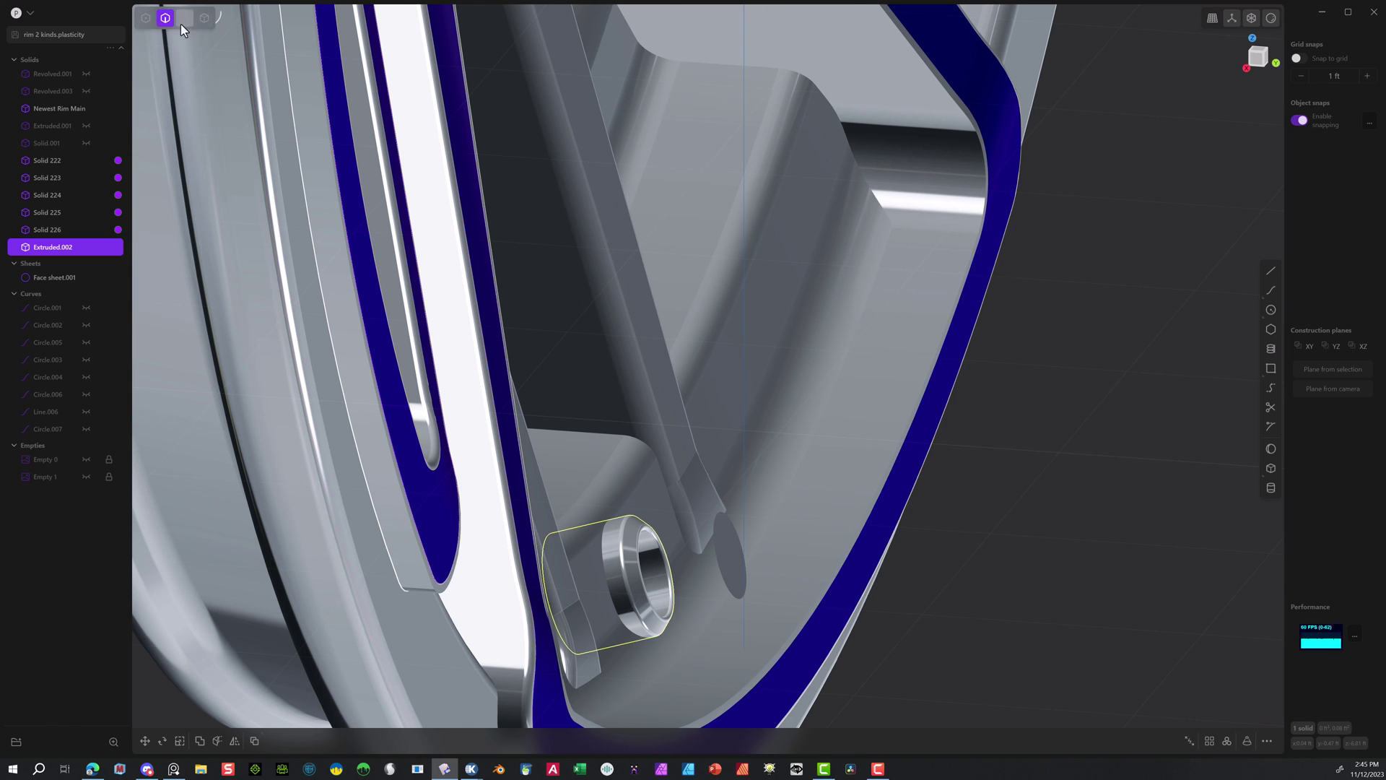
left_click(721, 563)
key("o")
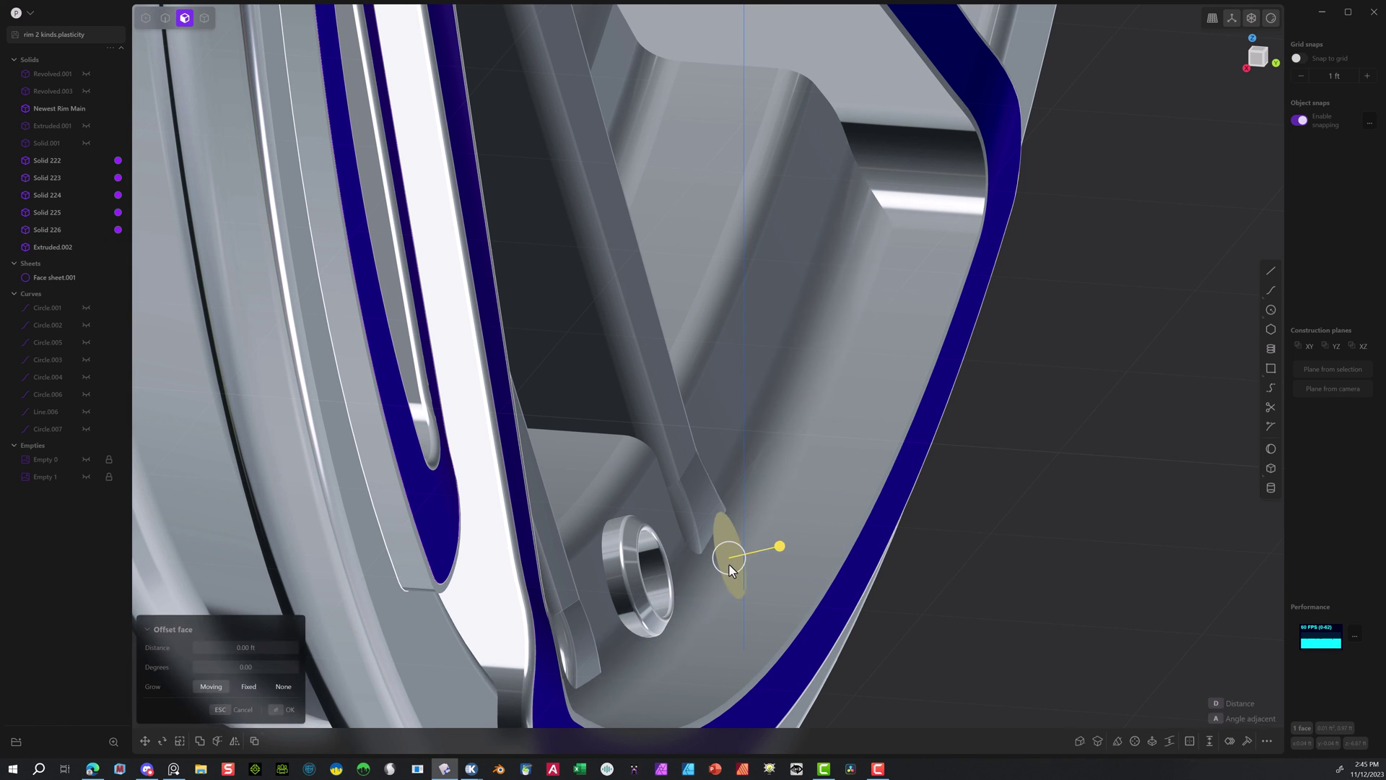
key("e")
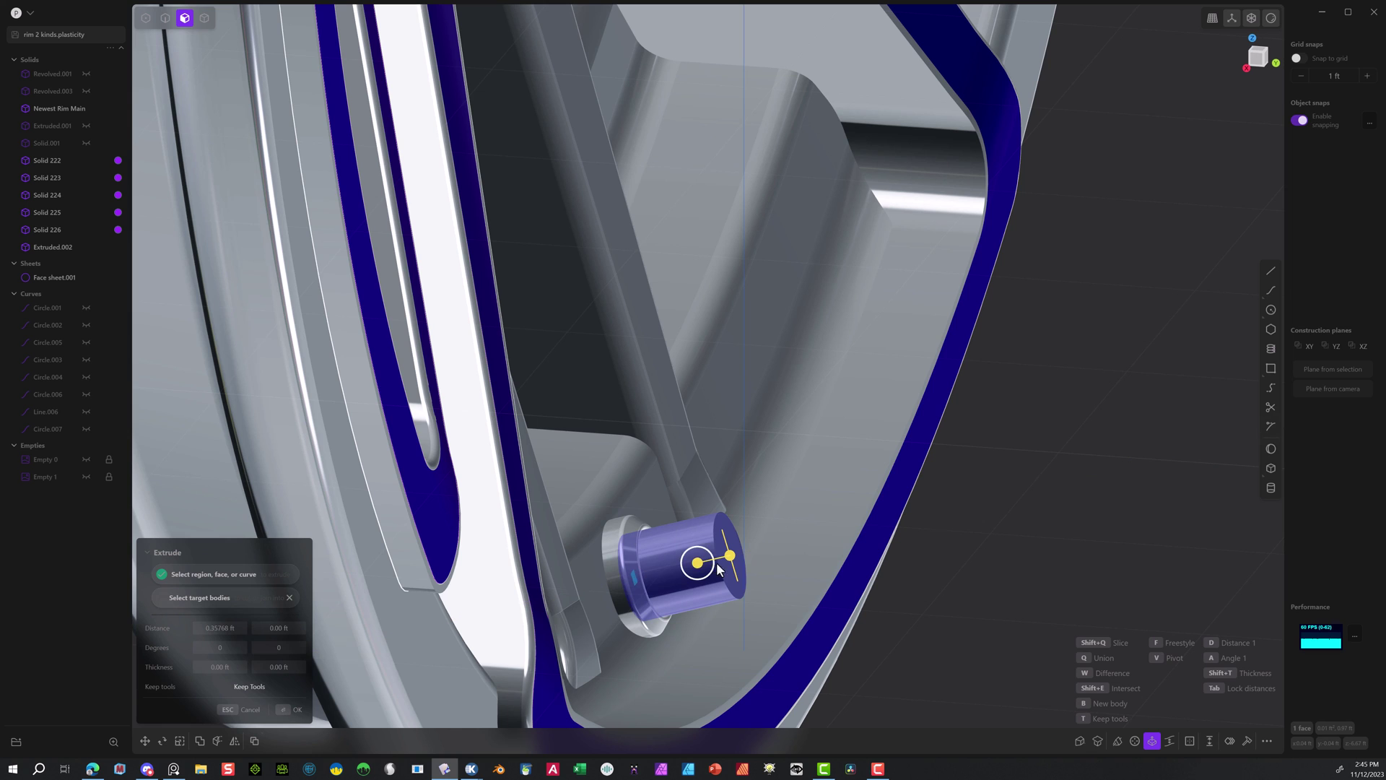
key("shift+t")
left_click(752, 548)
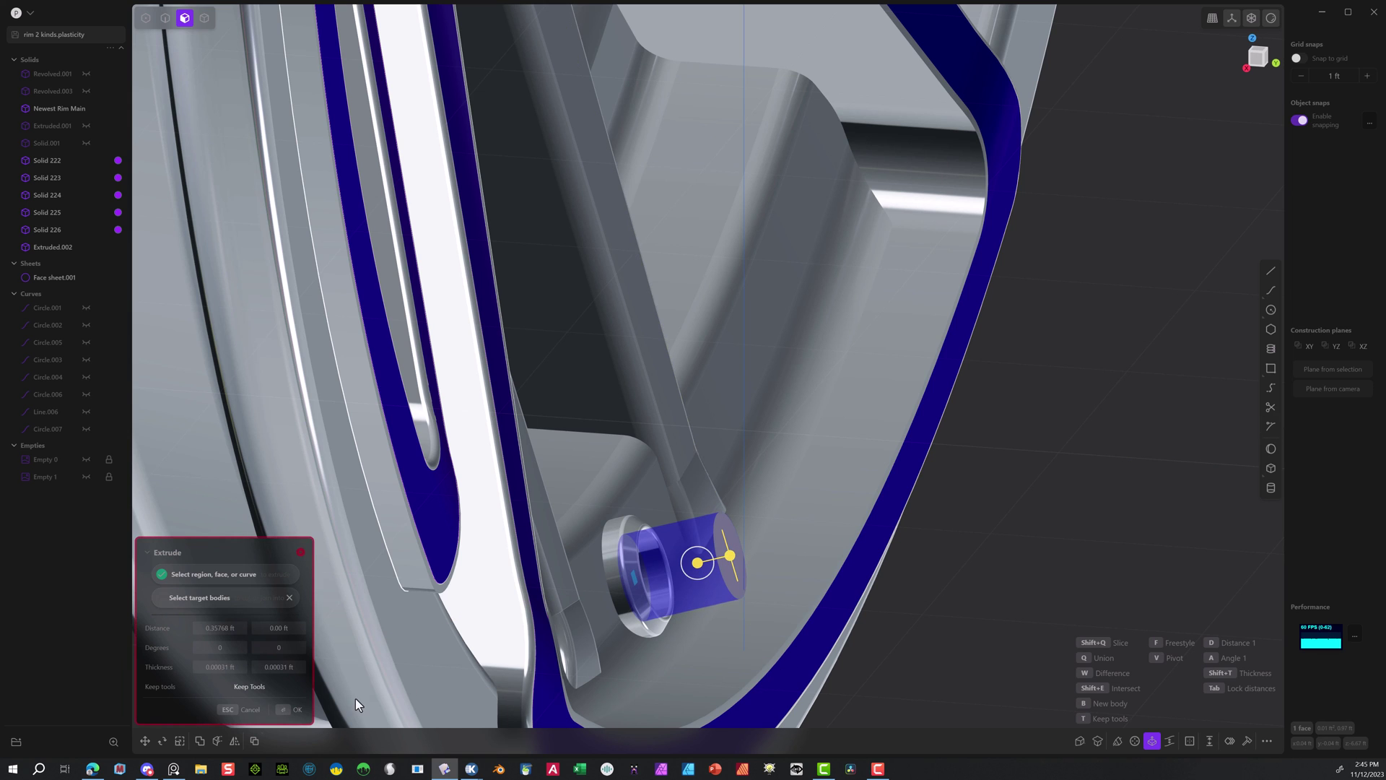
left_click(294, 710)
Extrude the round face sheet about 0.30 ft into the valve bore as a solid pin.
left_click(735, 548)
key("o")
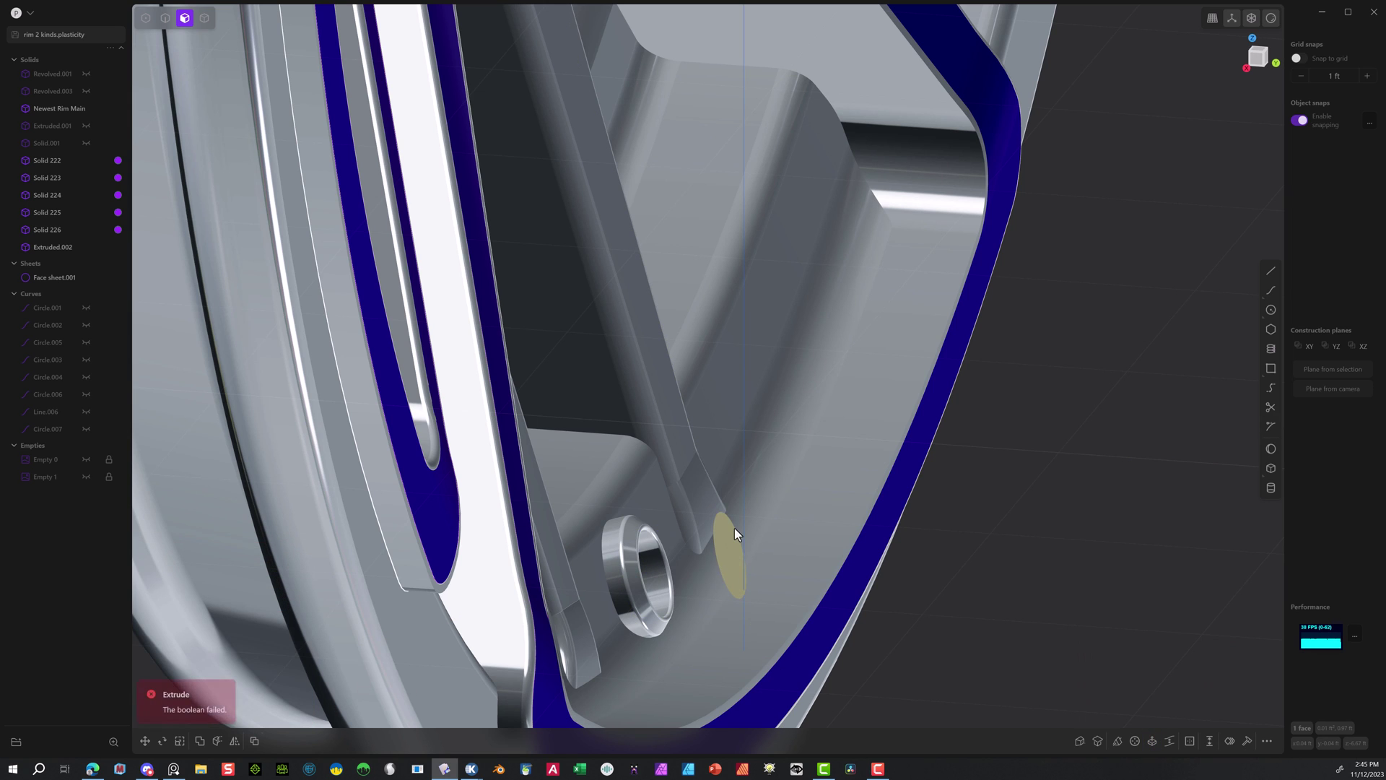
left_click(737, 552)
left_click(732, 548)
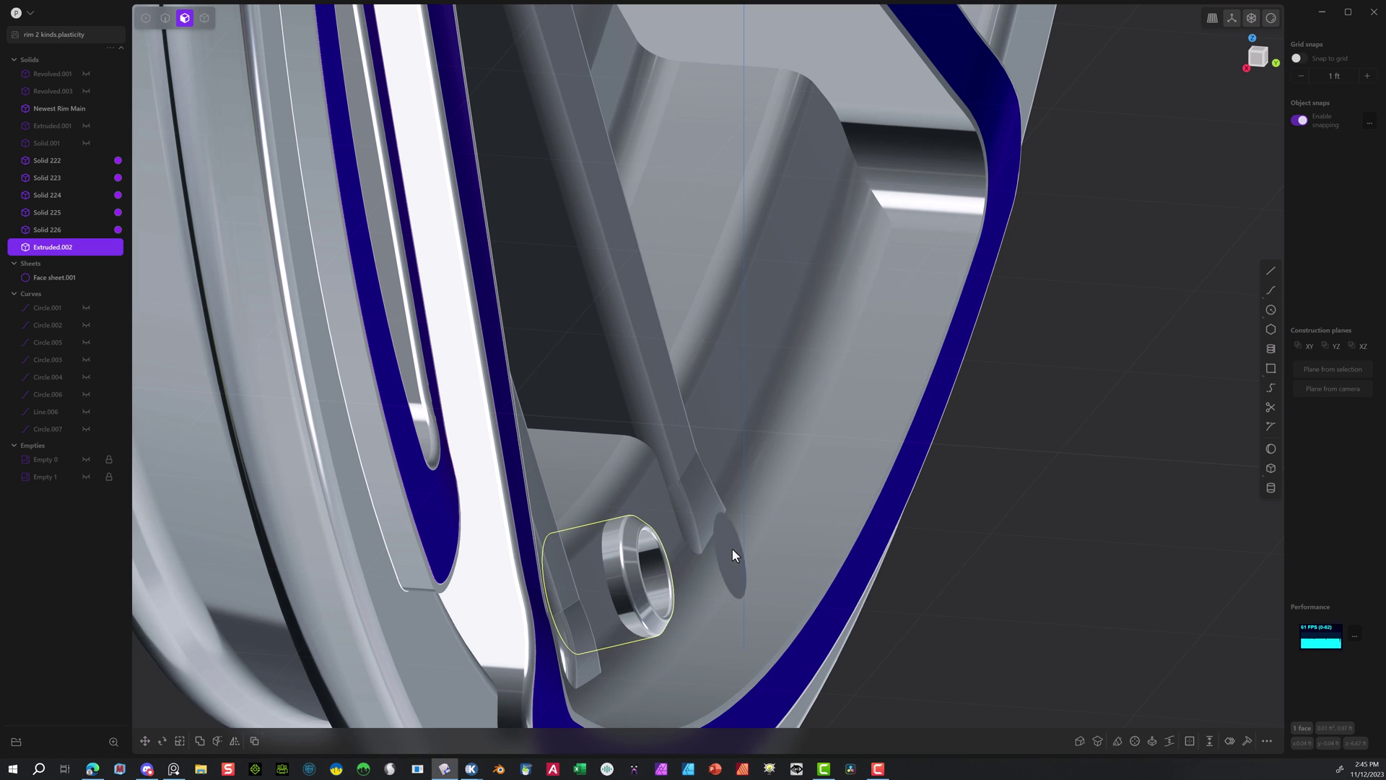
key("o")
key("e")
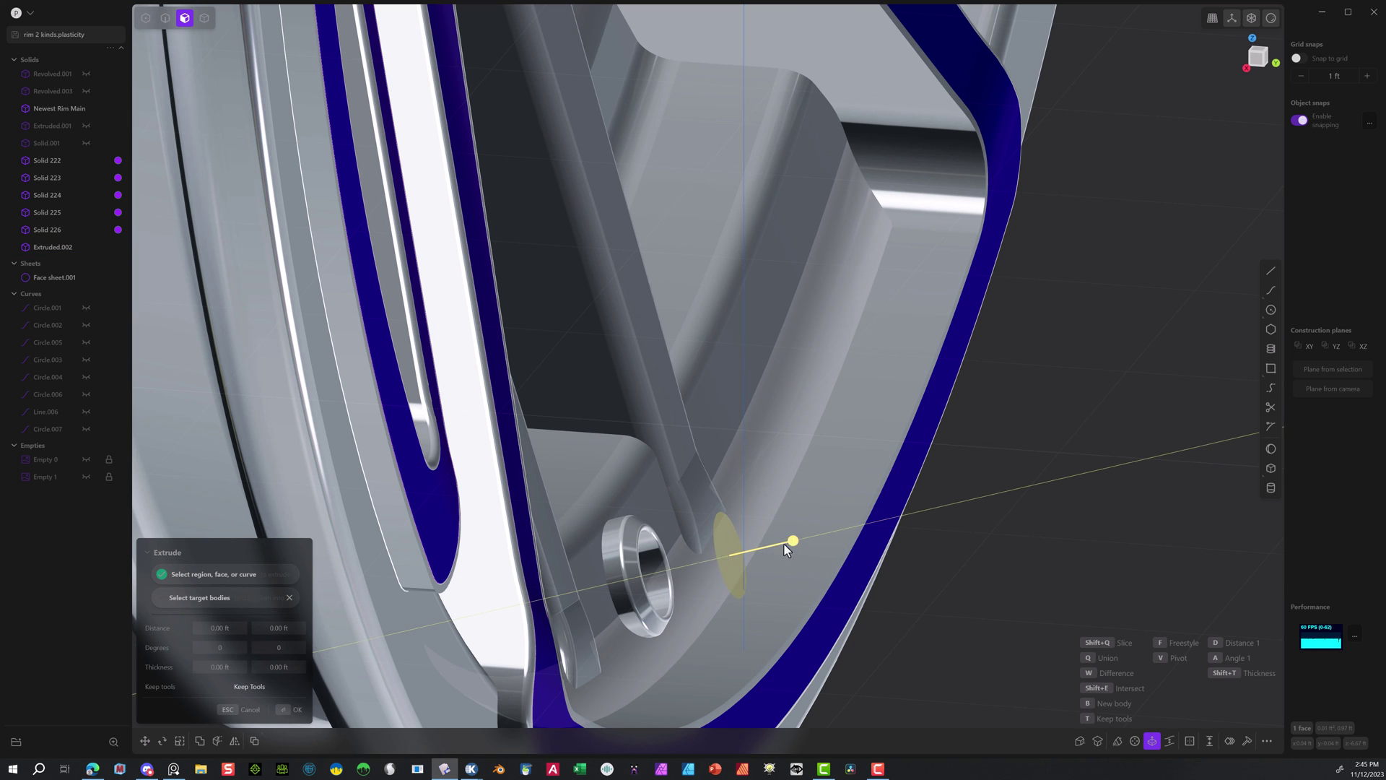
left_click(725, 562)
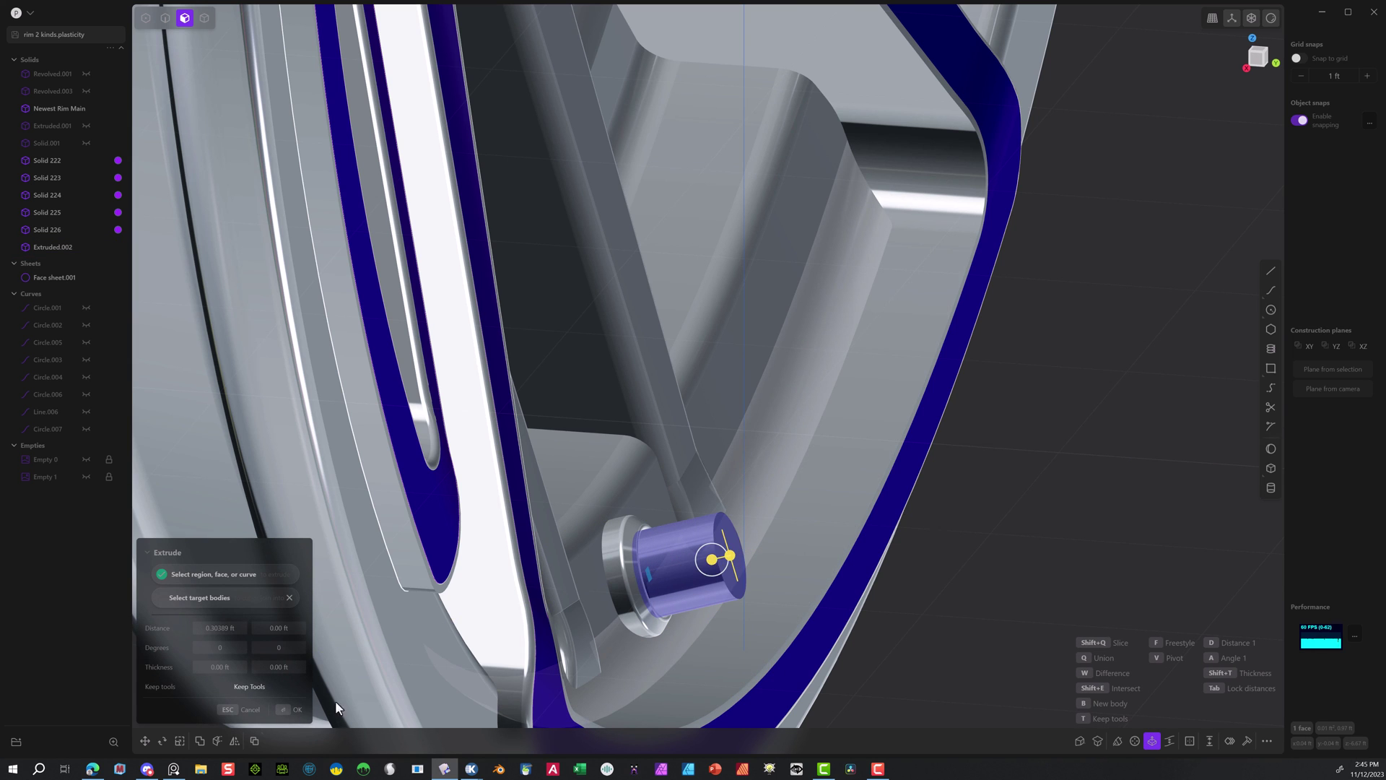
left_click(289, 711)
left_click(1017, 531)
Lengthen the valve pin by offsetting its flat front end face outward.
middle_click_drag(1017, 532, 956, 530)
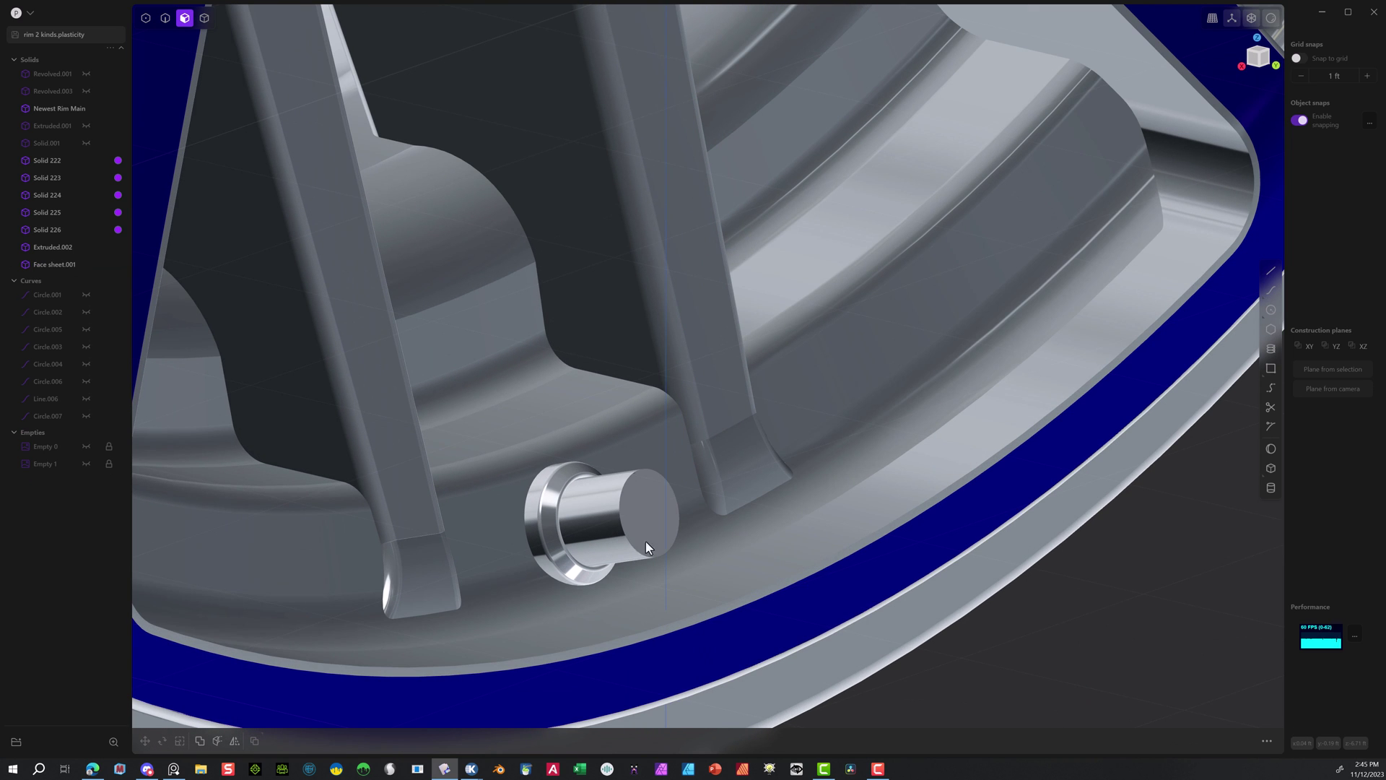
left_click(642, 500)
key("o")
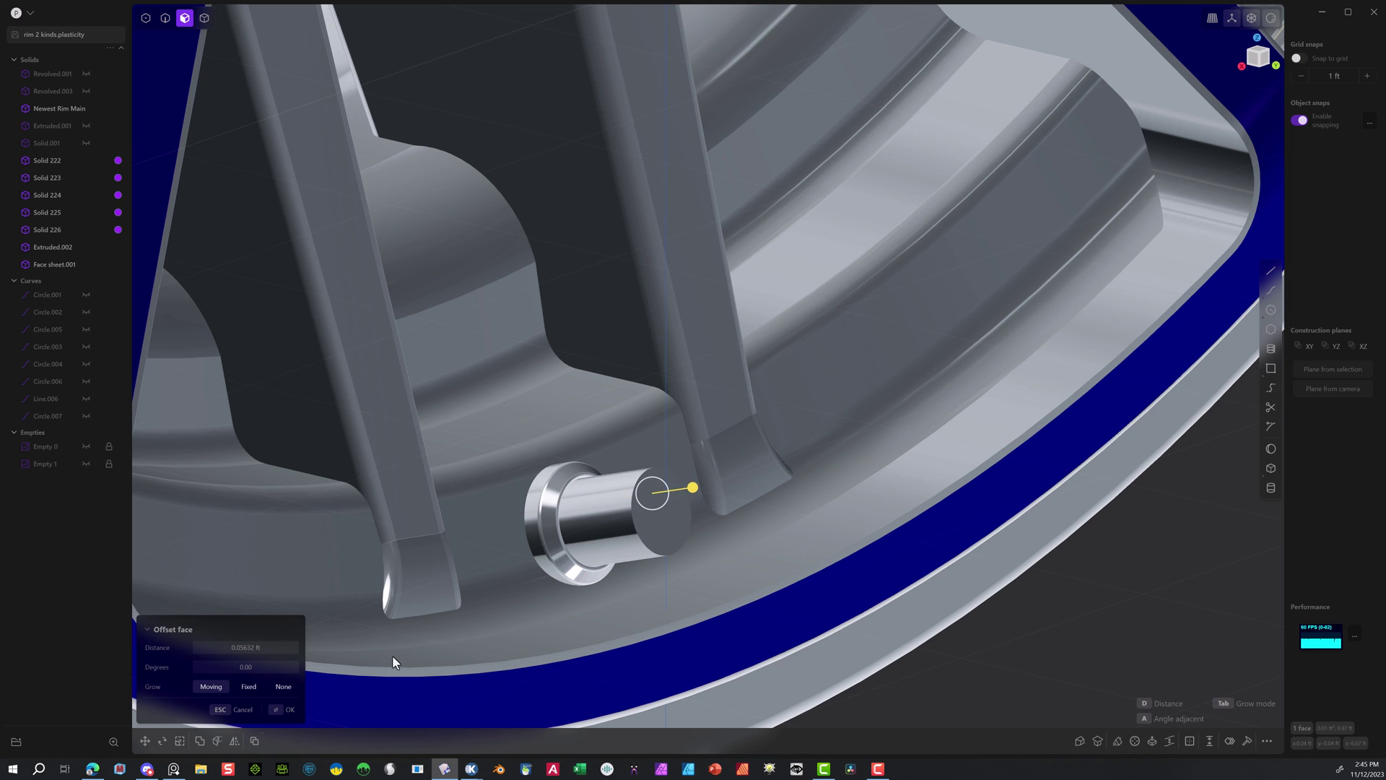
left_click(283, 710)
middle_click_drag(447, 628, 814, 622)
left_click(282, 711)
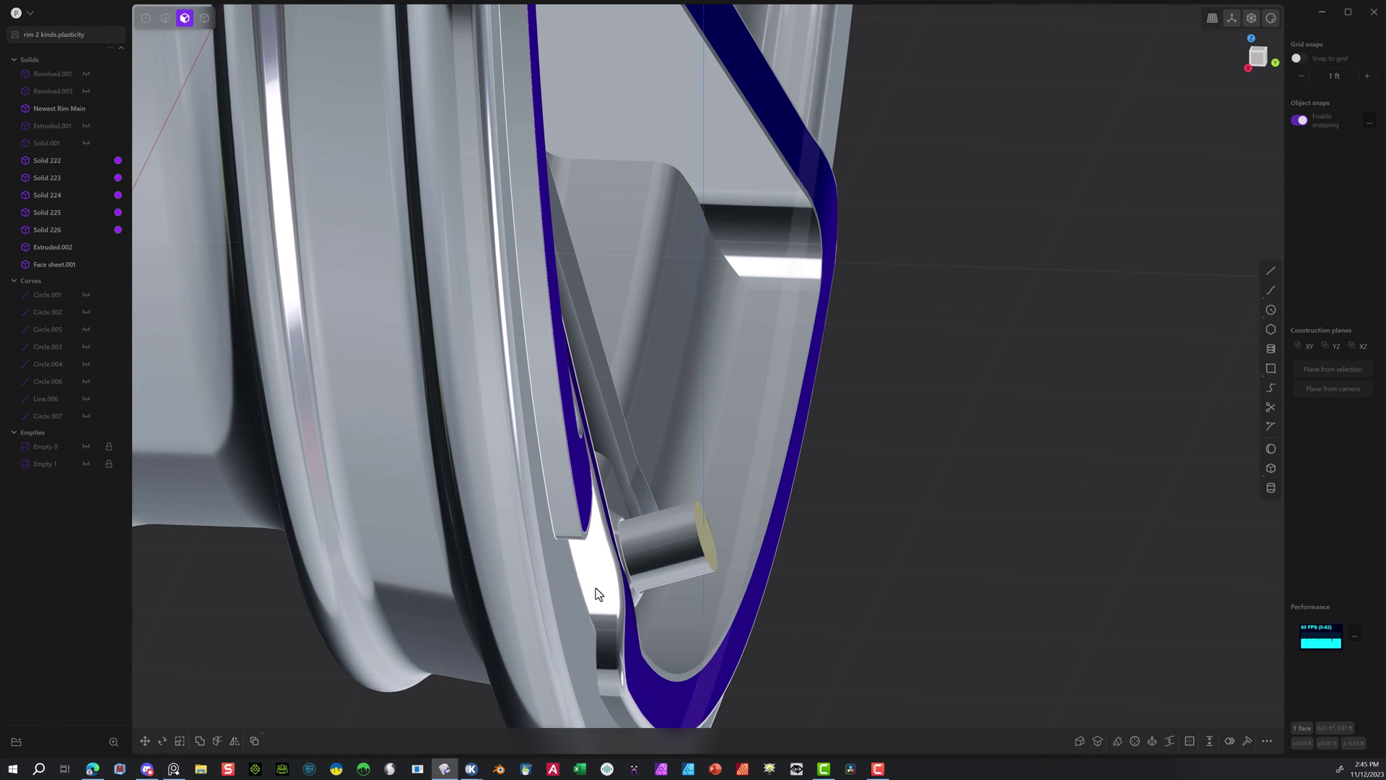
Shorten the valve pin by offsetting its end face inward by about 0.11 ft.
left_click(706, 538)
key("o")
mouse_move(756, 528)
left_mouse_down()
mouse_move(717, 534)
mouse_move(732, 532)
left_mouse_up()
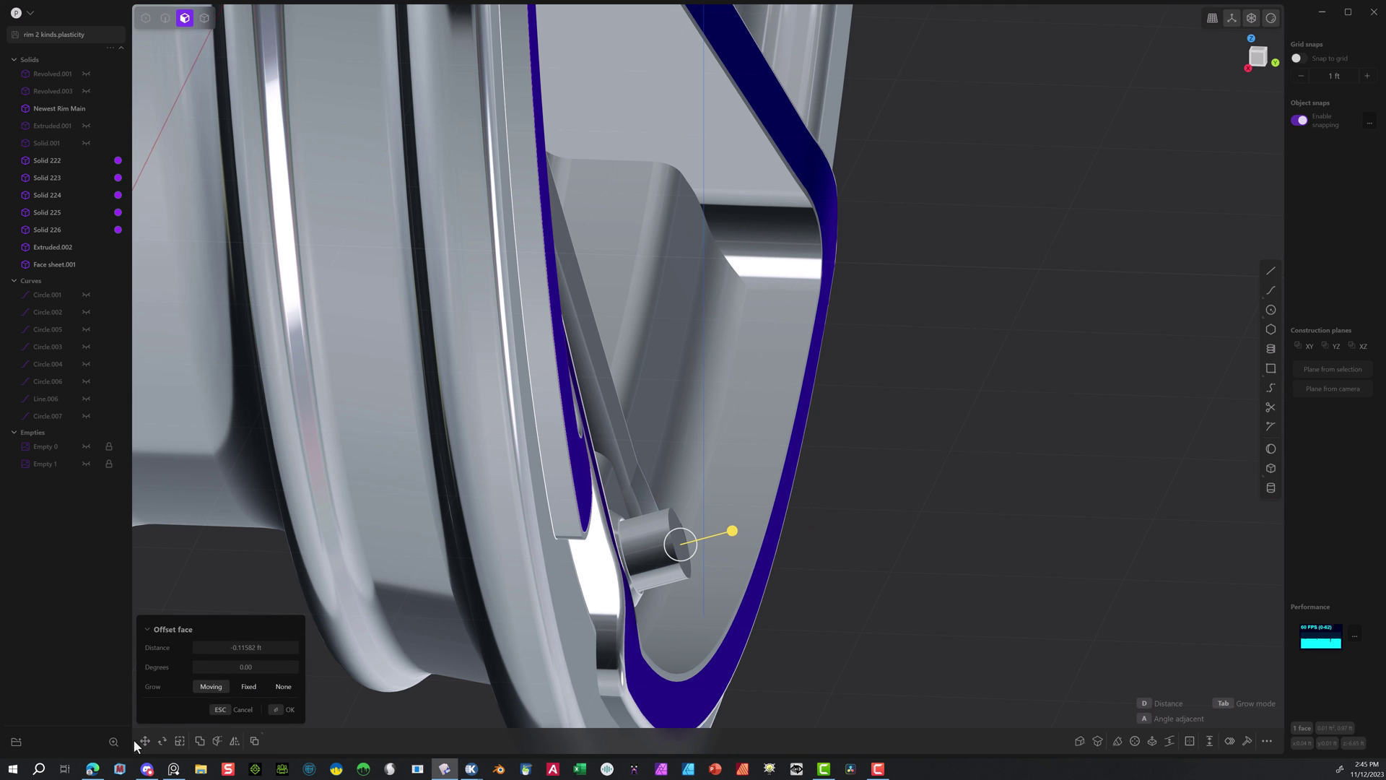
left_click(285, 714)
Draw a five-sided polygon centred on the valve pin's end face, slightly larger than the face.
scroll(845, 561, "up", 3)
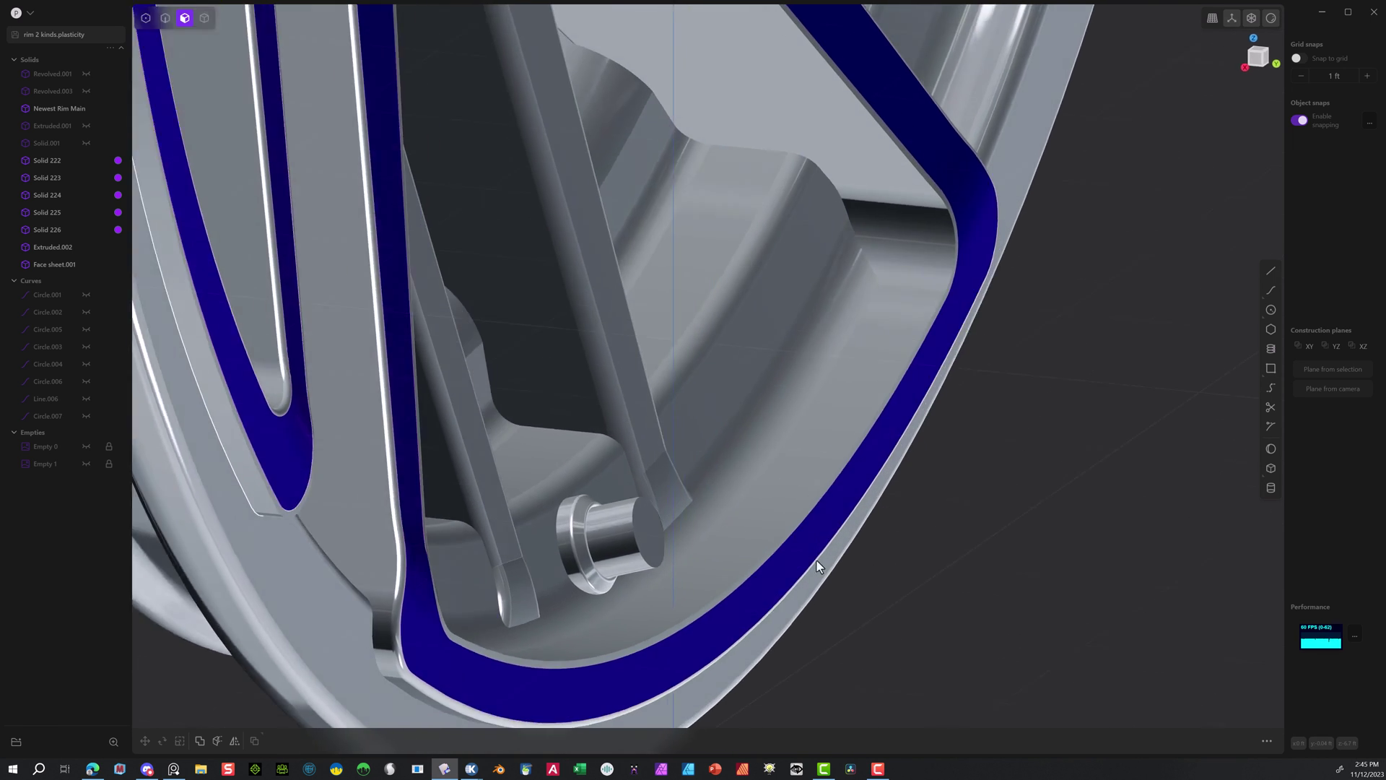
scroll(816, 560, "up", 3)
left_click(1271, 330)
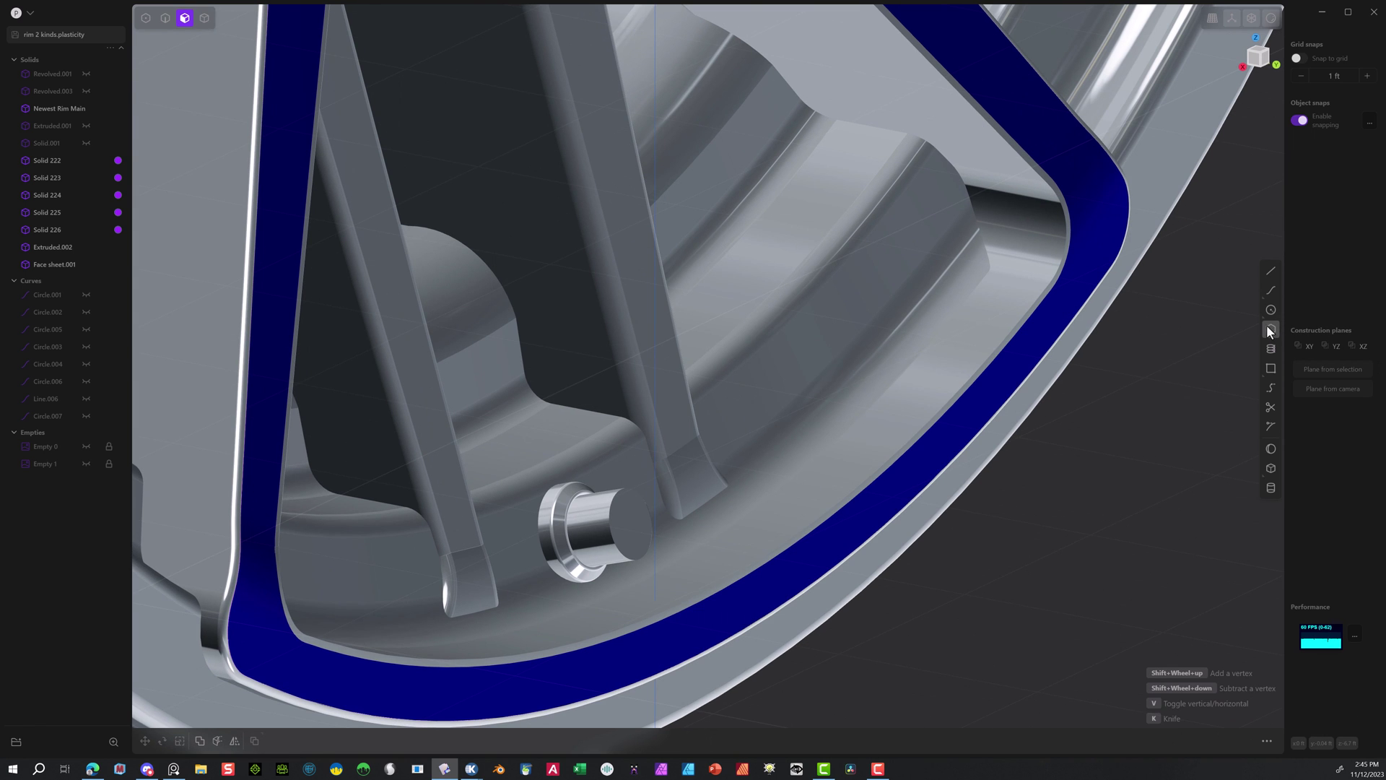
left_click(631, 522)
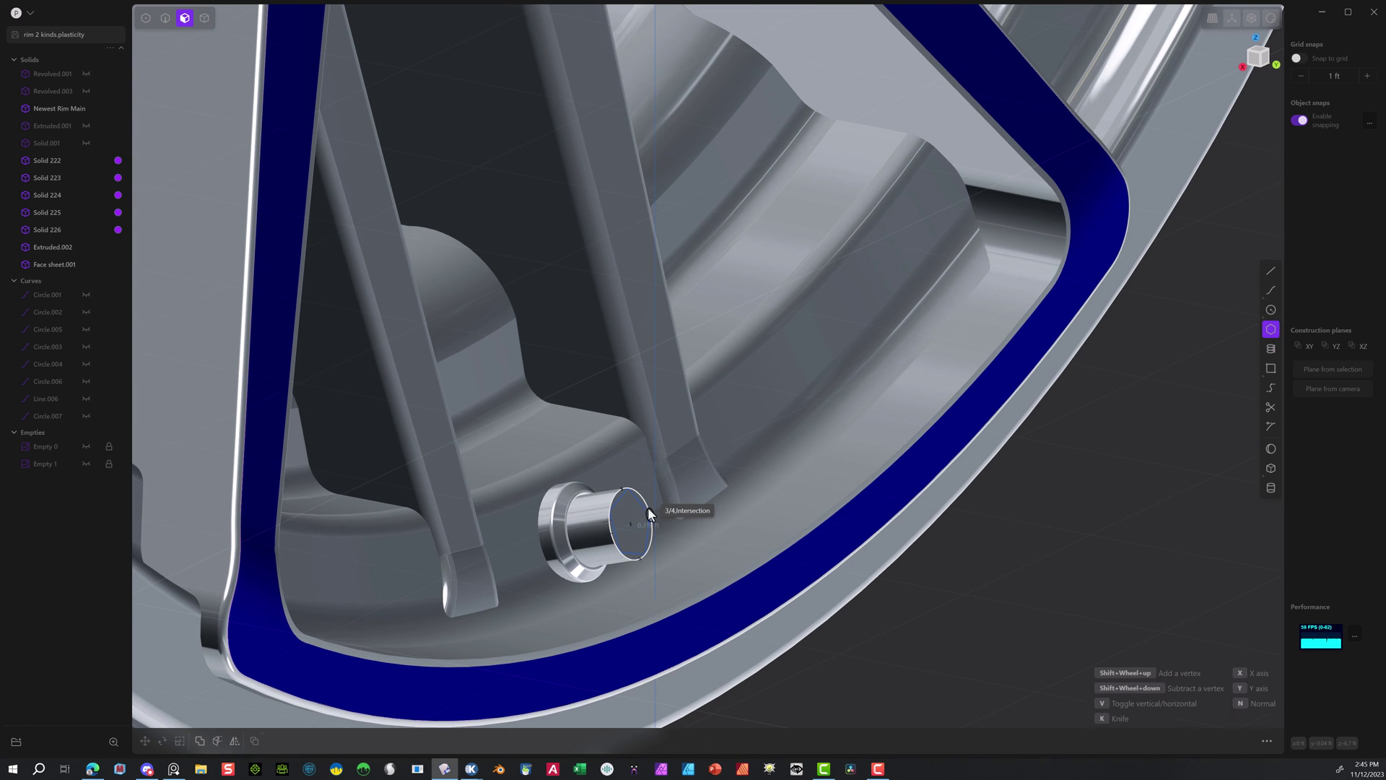
scroll(653, 502, "up", 2)
scroll(649, 492, "up", 3)
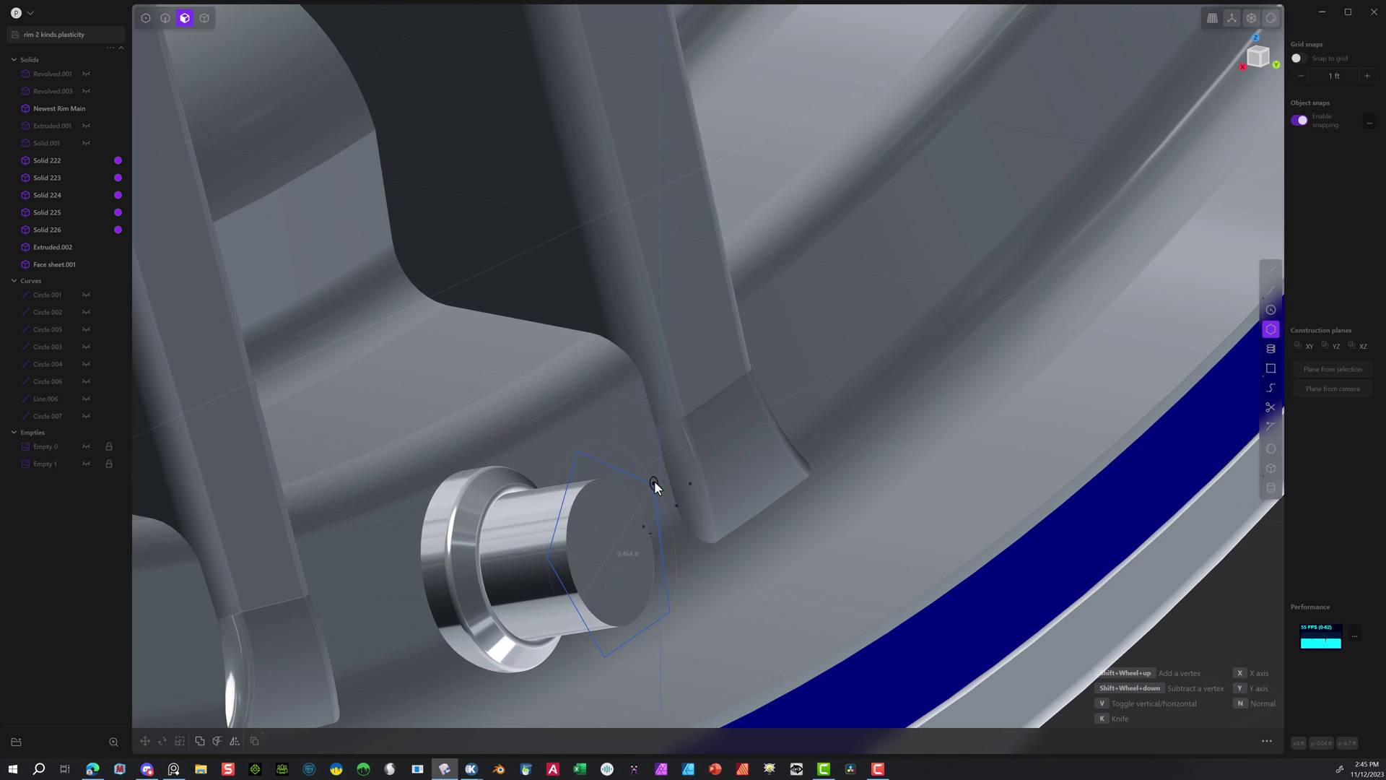
left_click(656, 478)
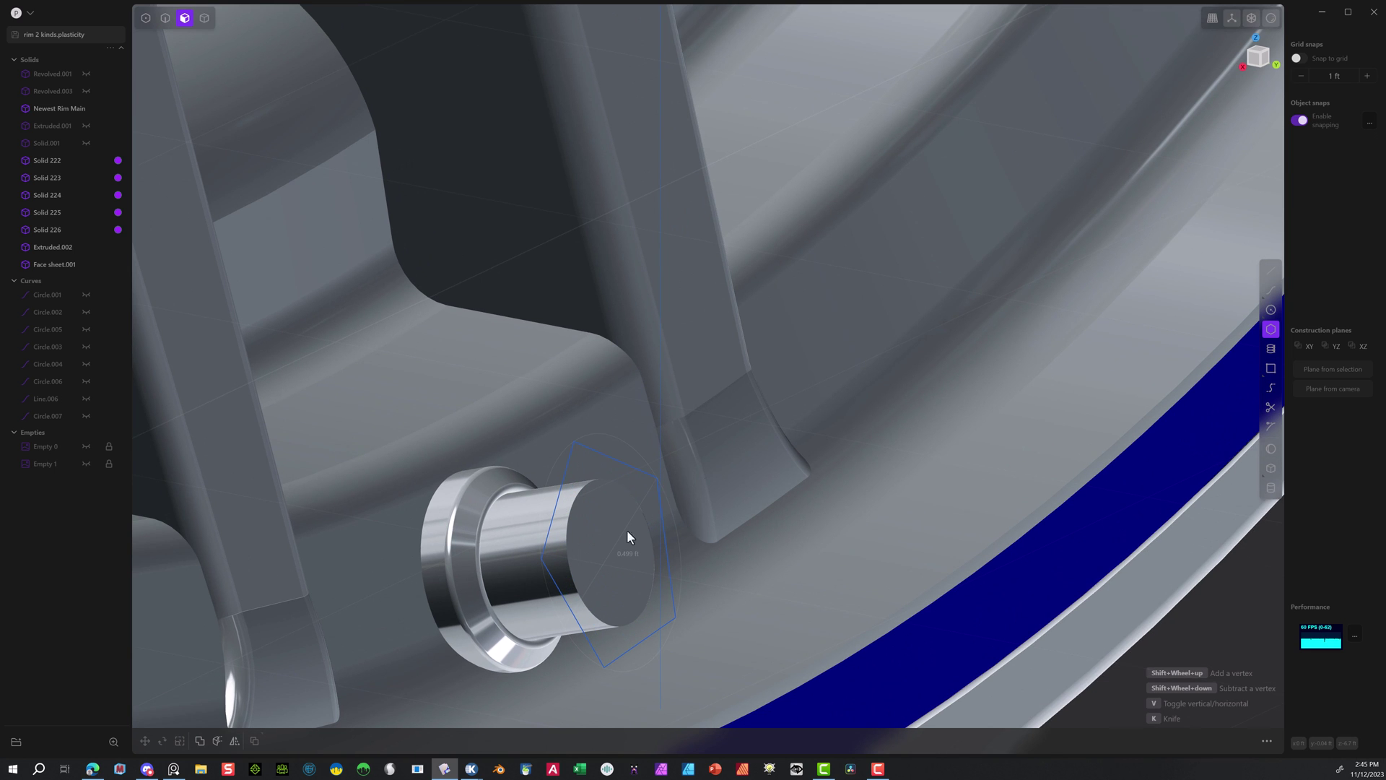
scroll(348, 571, "down", 3)
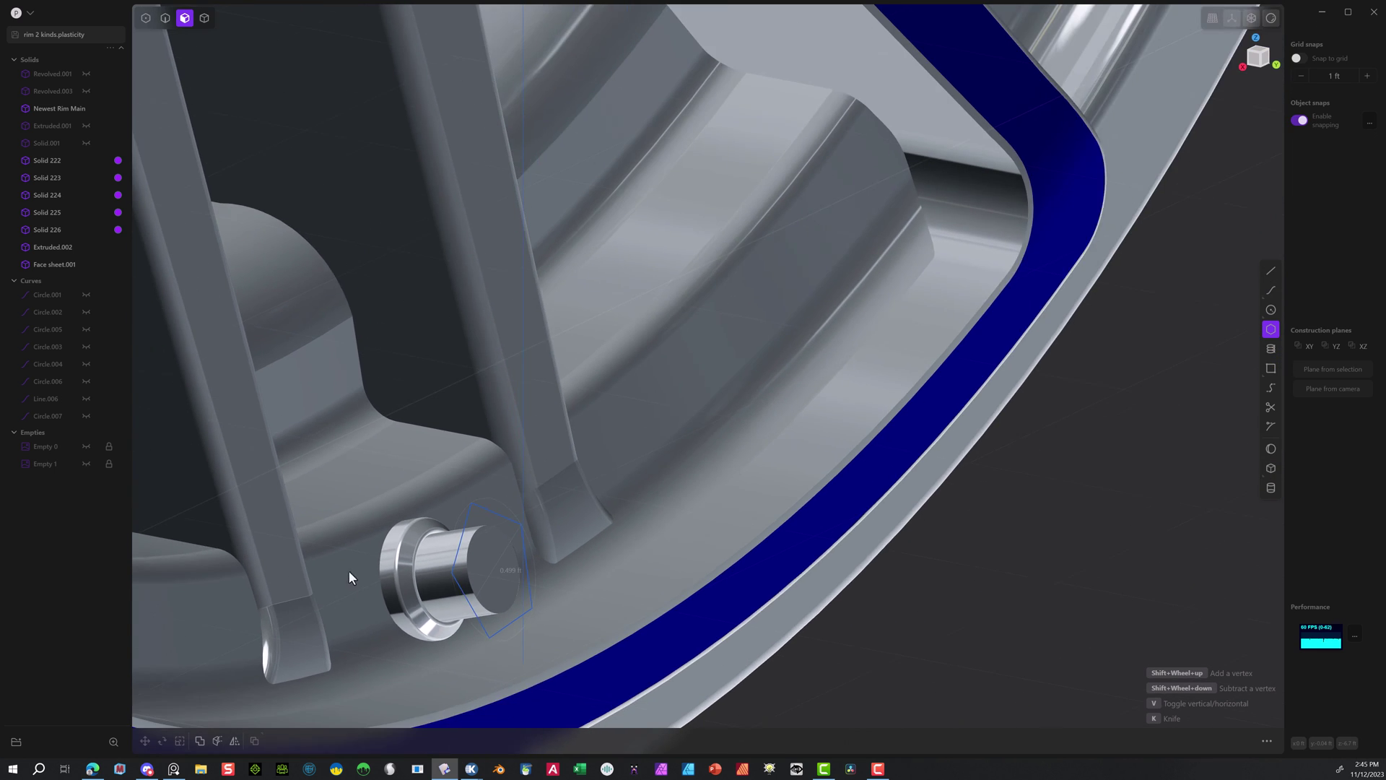
scroll(553, 552, "up", 1)
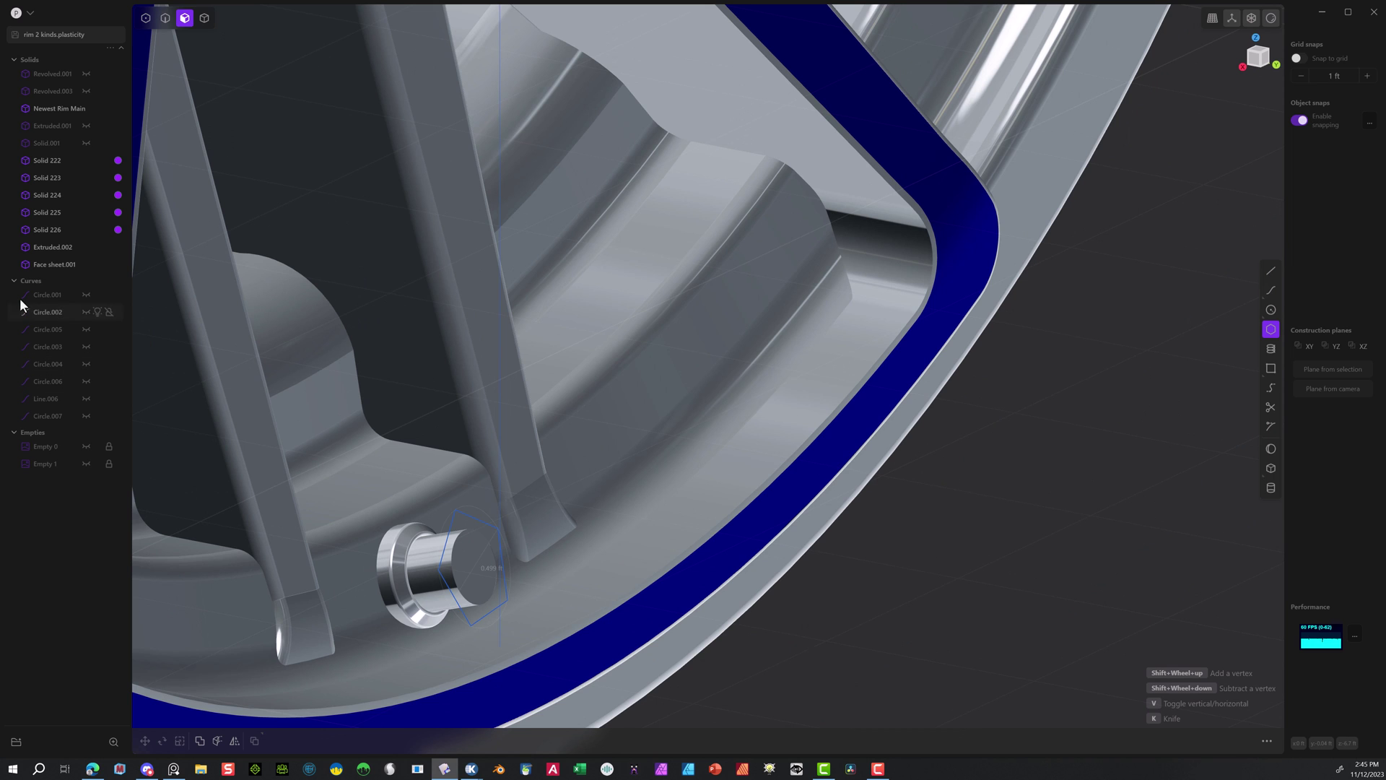
Extrude the pentagon region outward about 0.15 ft as a separate cap body on the valve pin.
left_click(49, 266)
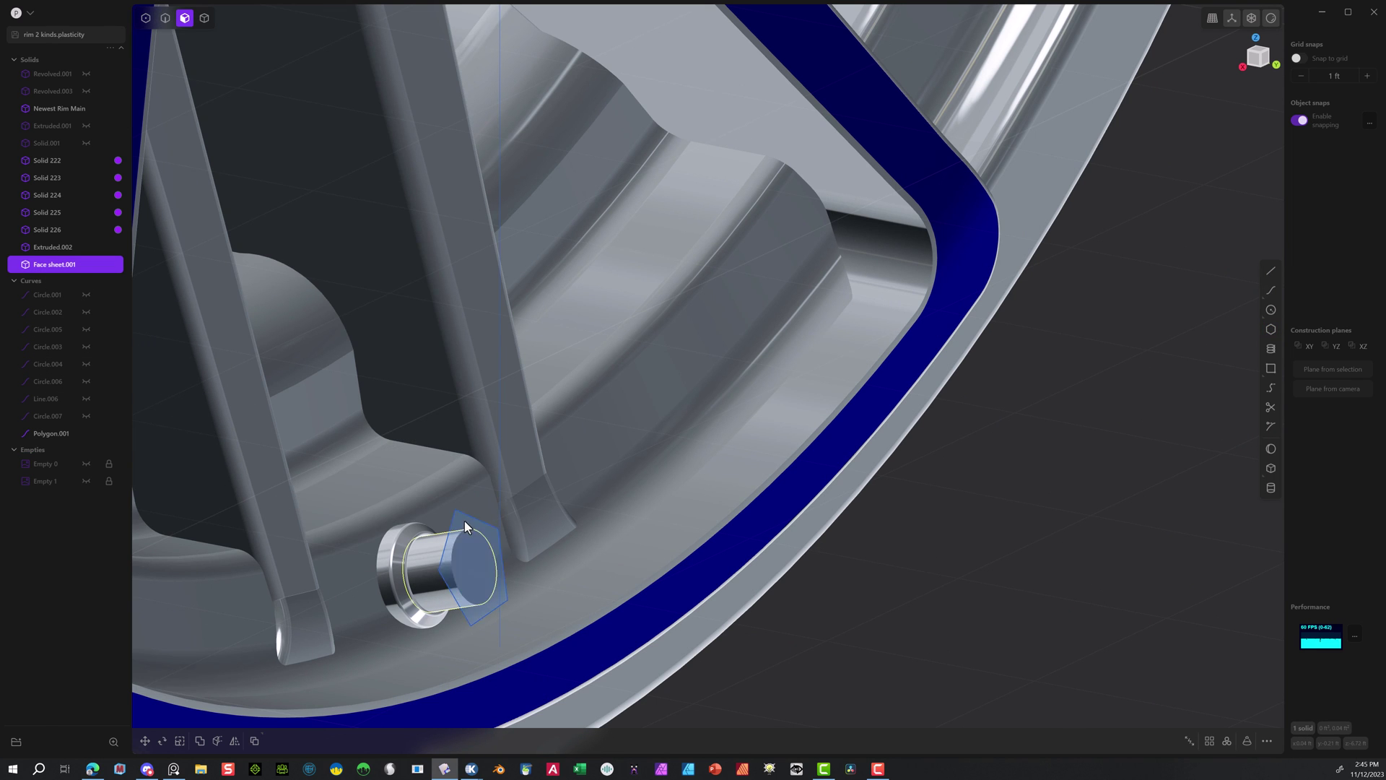
key("e")
mouse_move(444, 555)
left_mouse_down()
mouse_move(423, 573)
mouse_move(446, 573)
left_mouse_up()
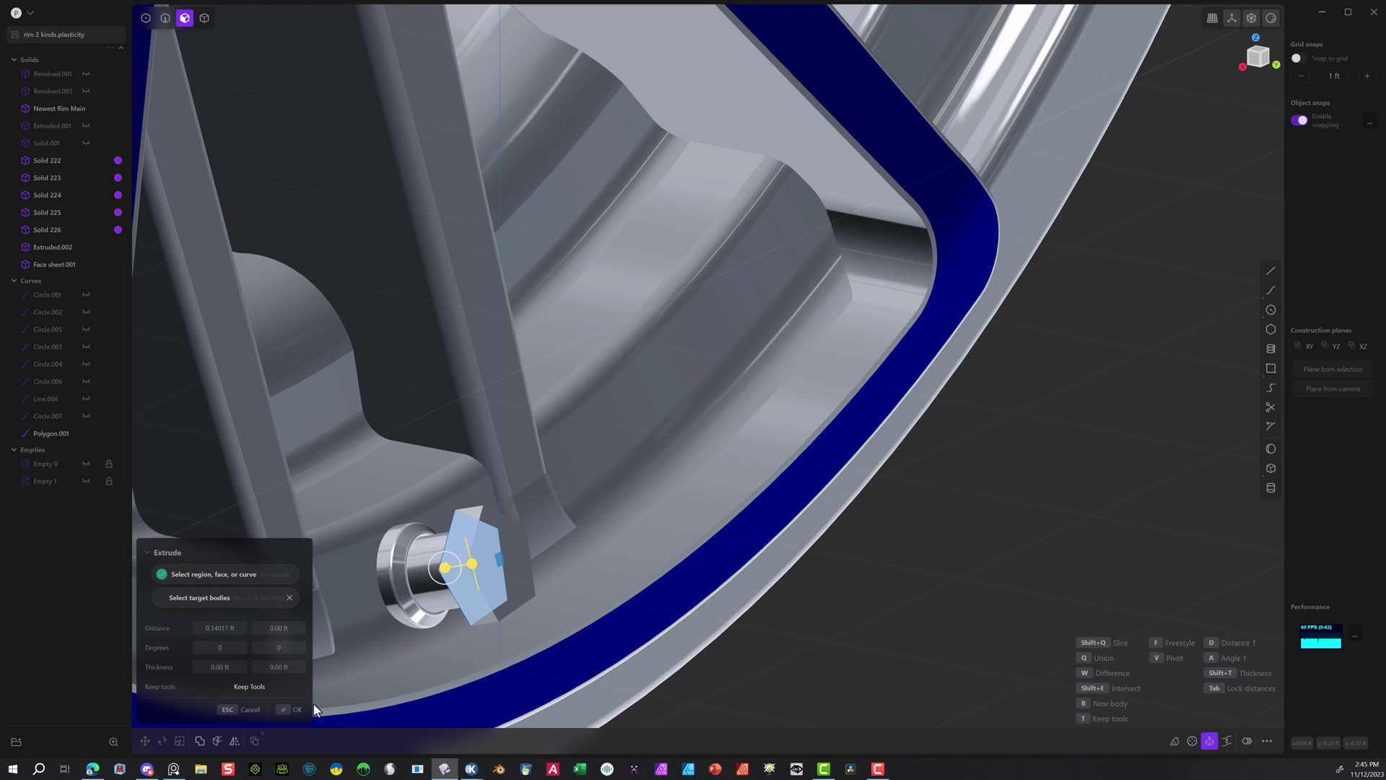
left_click(291, 709)
Fillet the five side corner edges of the pentagonal valve cap slightly.
mouse_move(577, 557)
middle_mouse_down()
mouse_move(572, 514)
mouse_move(605, 512)
mouse_move(560, 544)
middle_mouse_up()
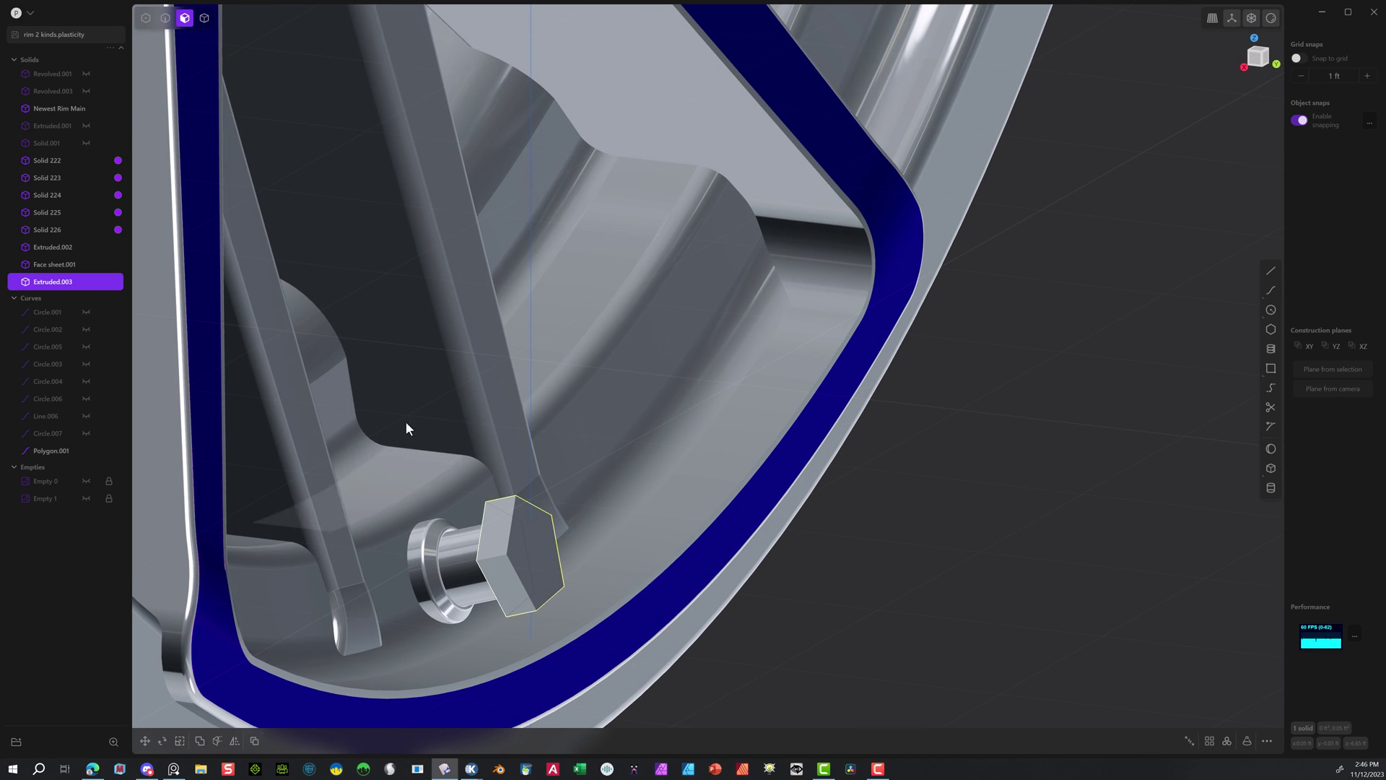
left_click(165, 19)
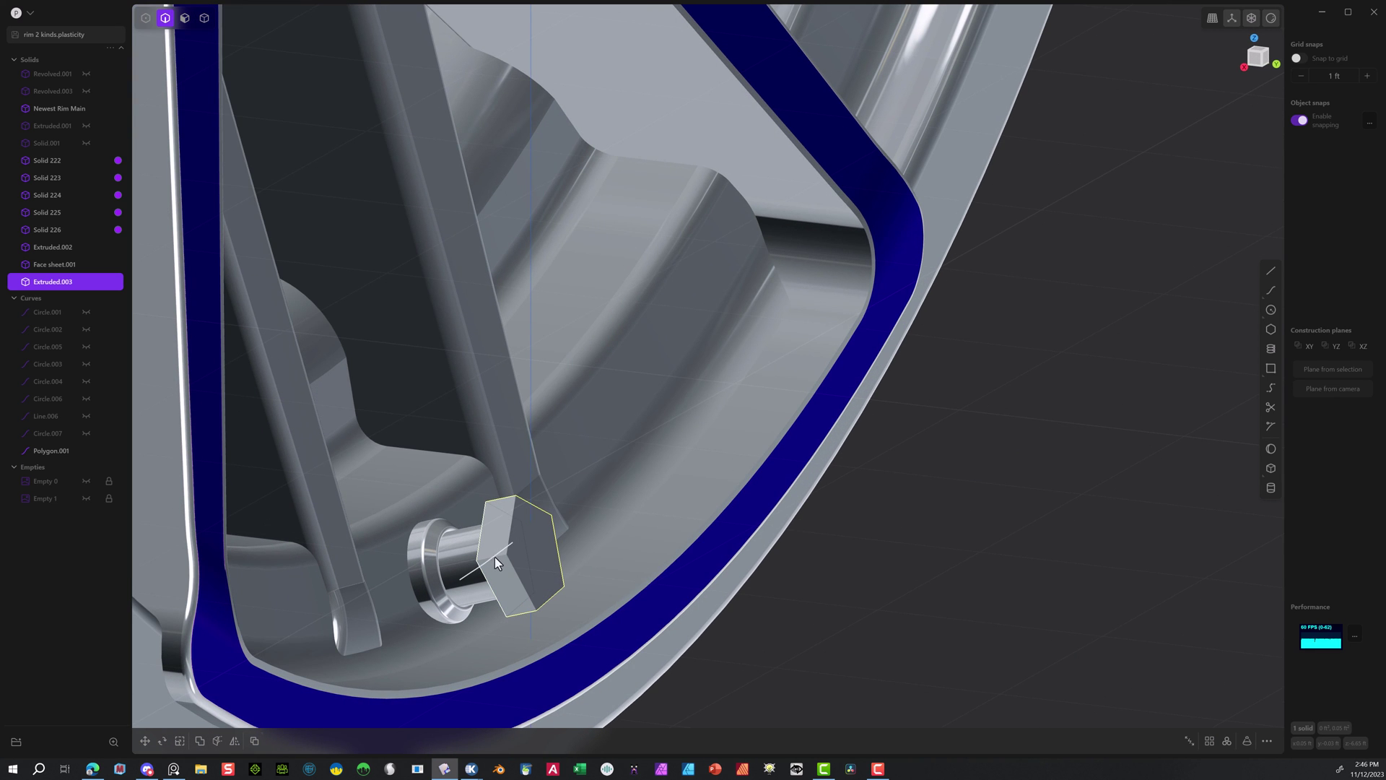
left_click(498, 559)
key("f")
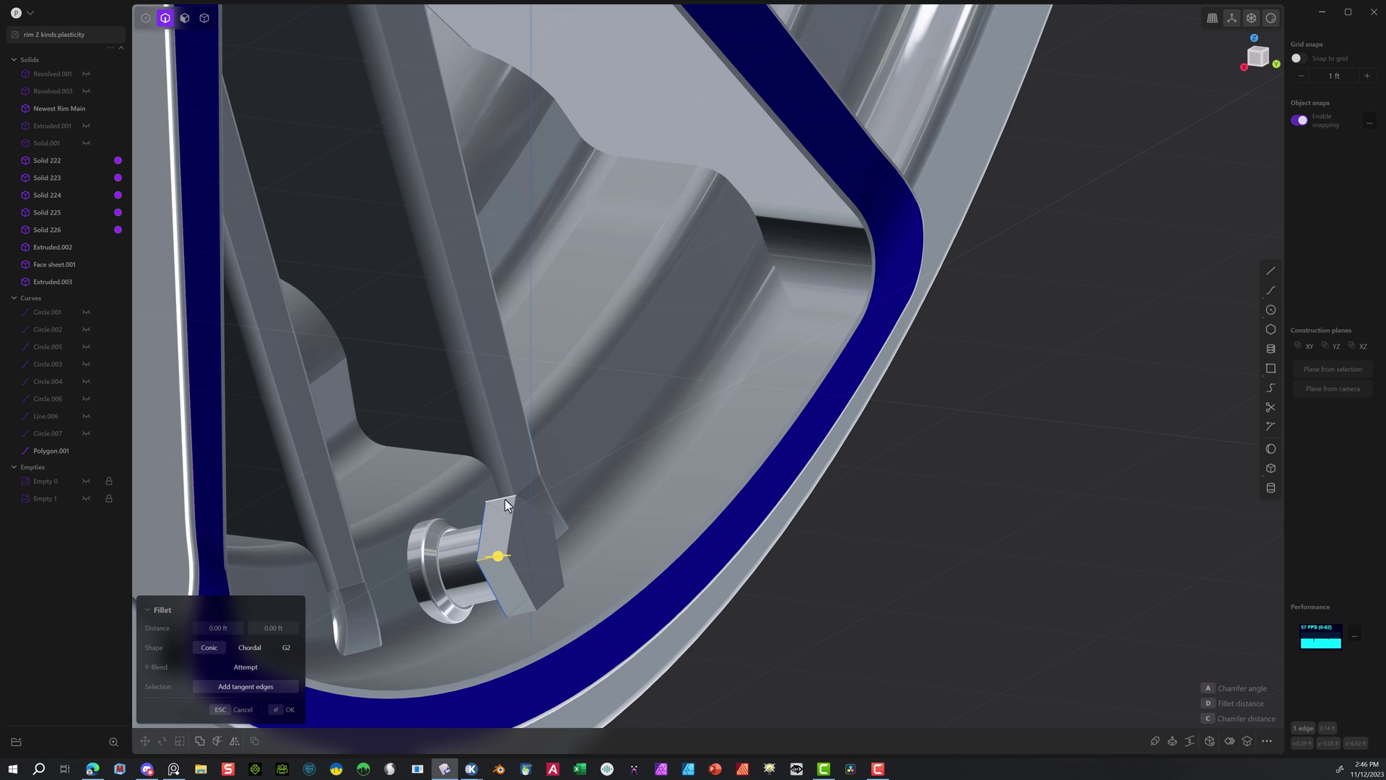
left_click(505, 499)
left_click(543, 518)
left_click(550, 586)
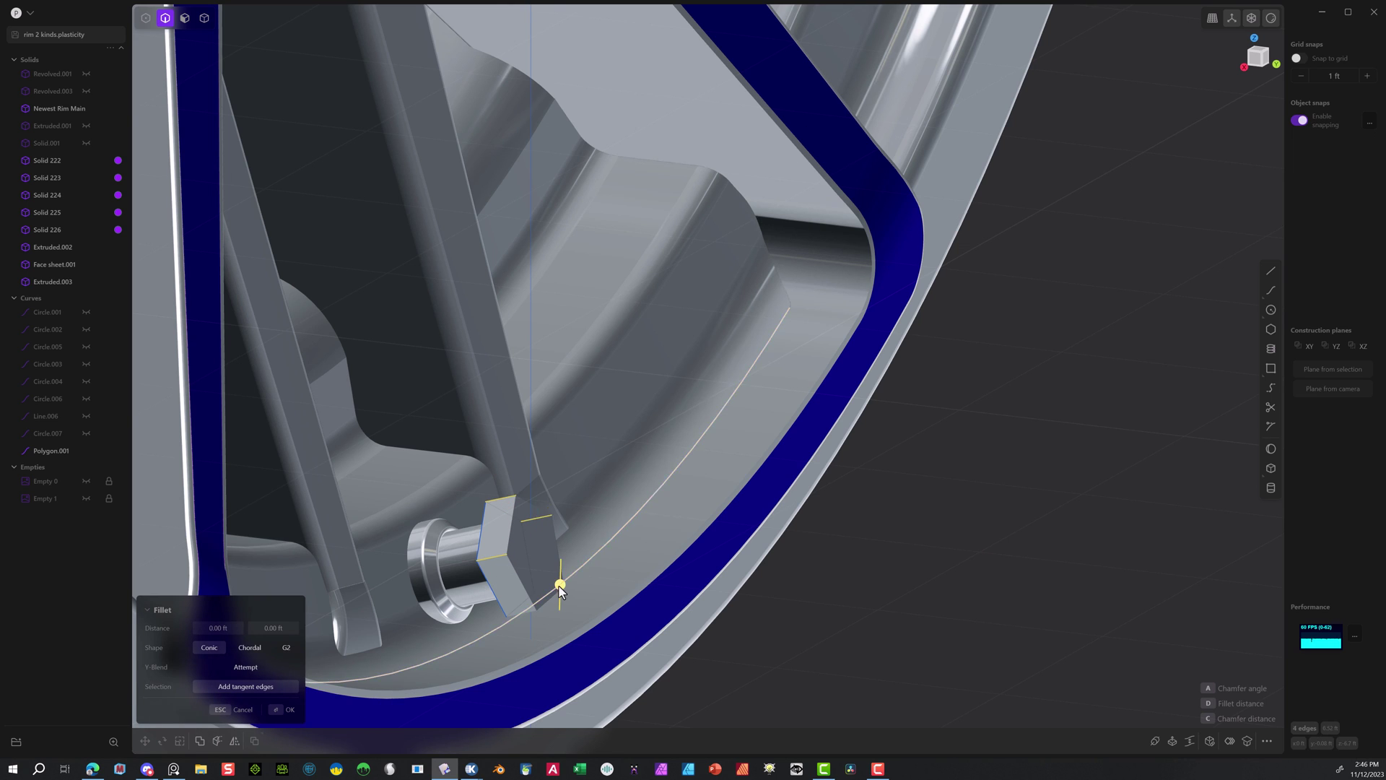
left_click(547, 594)
left_click_drag(624, 553, 622, 555, "ctrl")
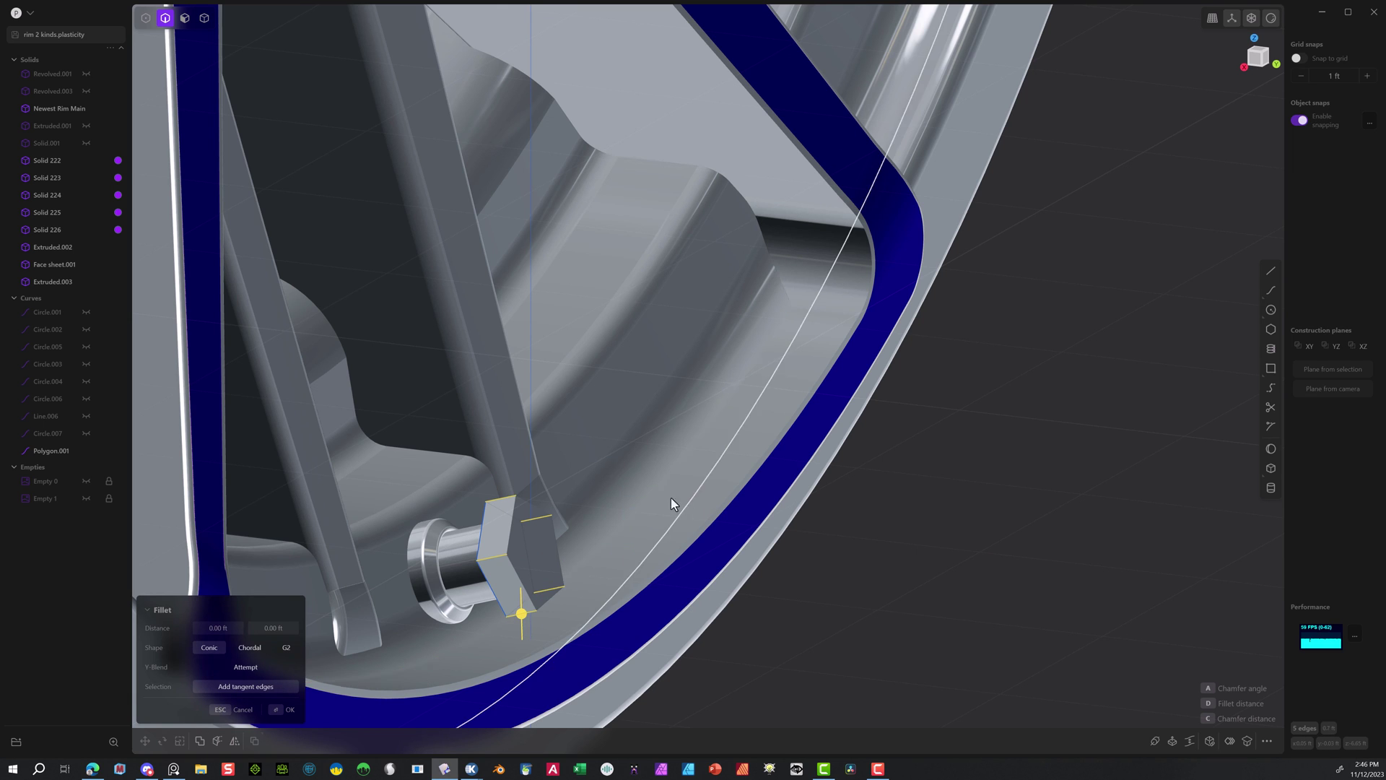
mouse_move(518, 617)
left_mouse_down()
mouse_move(536, 610)
mouse_move(494, 628)
left_mouse_up()
left_click(277, 710)
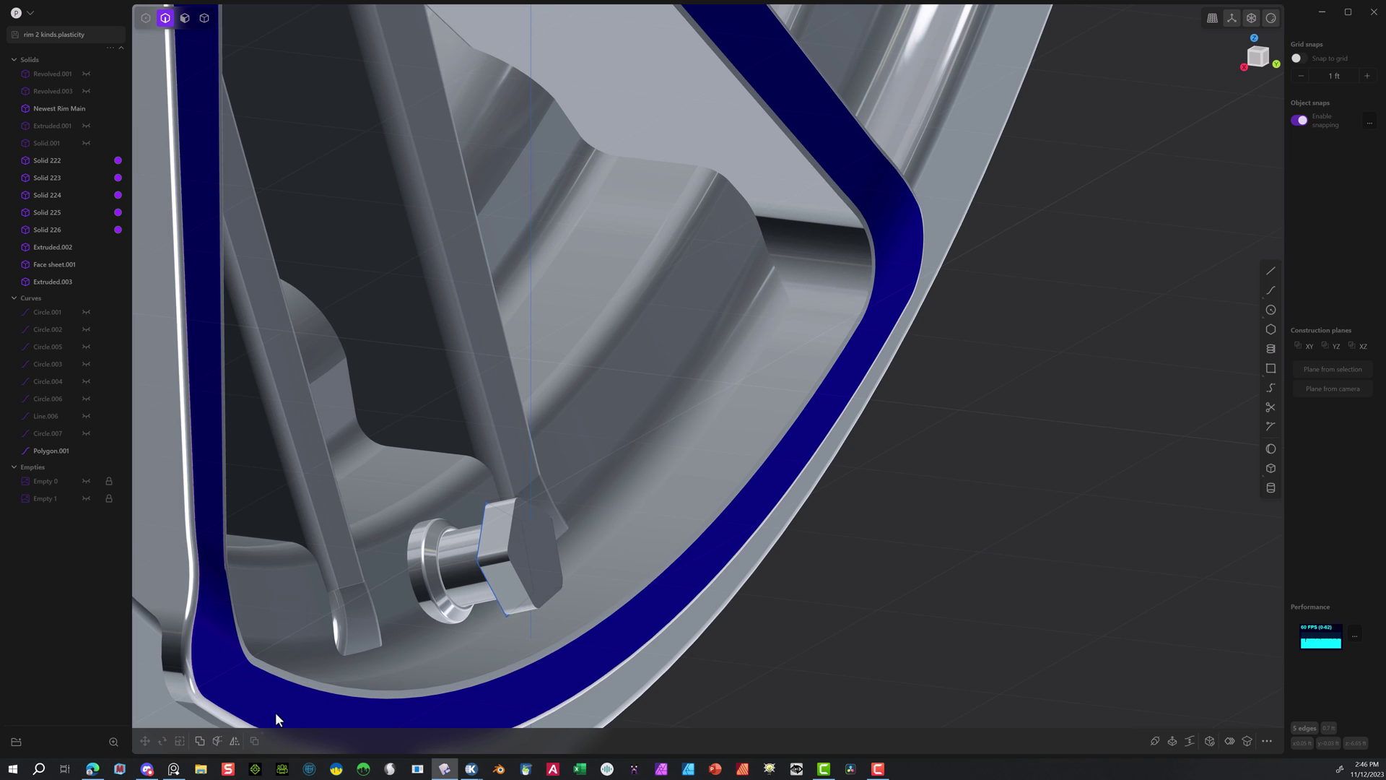
left_click(434, 564)
left_click(509, 526)
key("f")
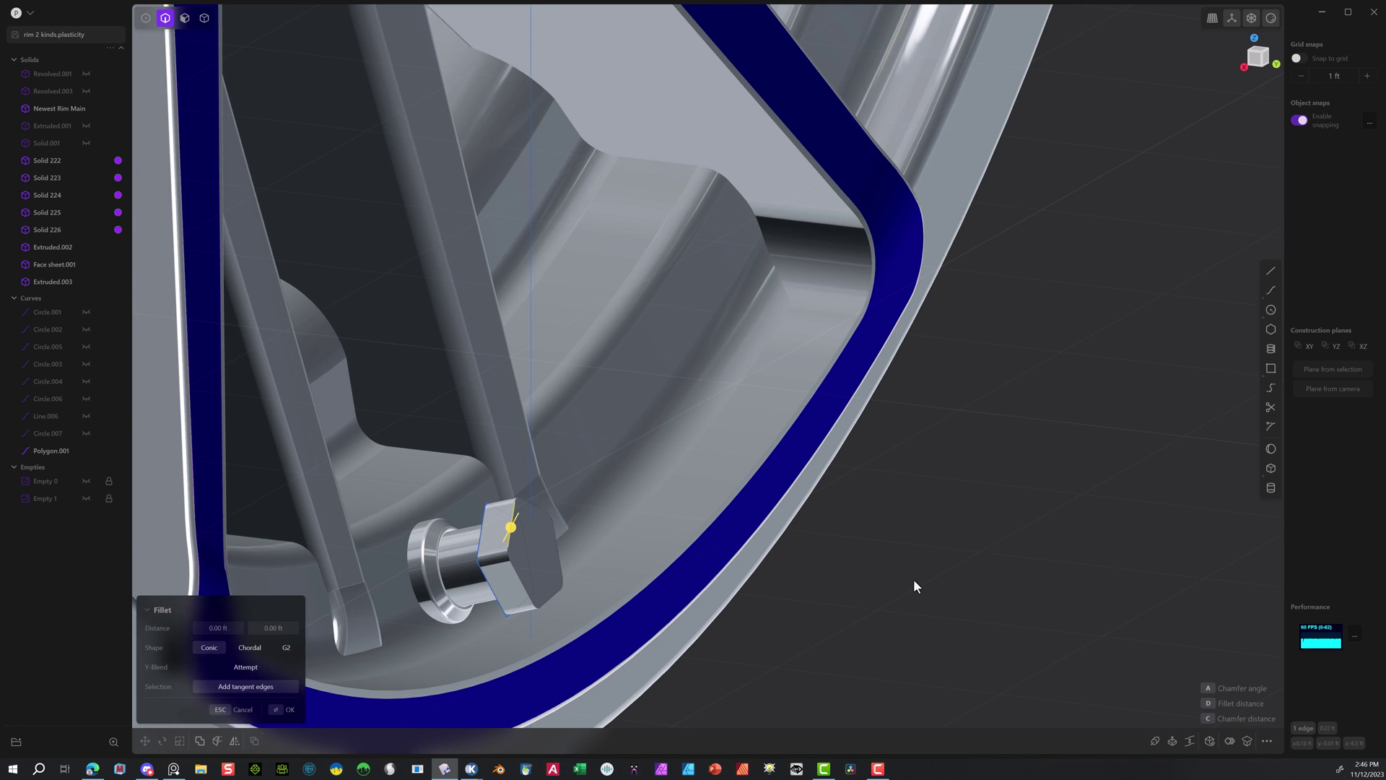
key("Escape")
Delete the leftover pentagon curve and fillet the valve cap's front and rear outline edges by about 0.016 ft.
left_click(482, 516)
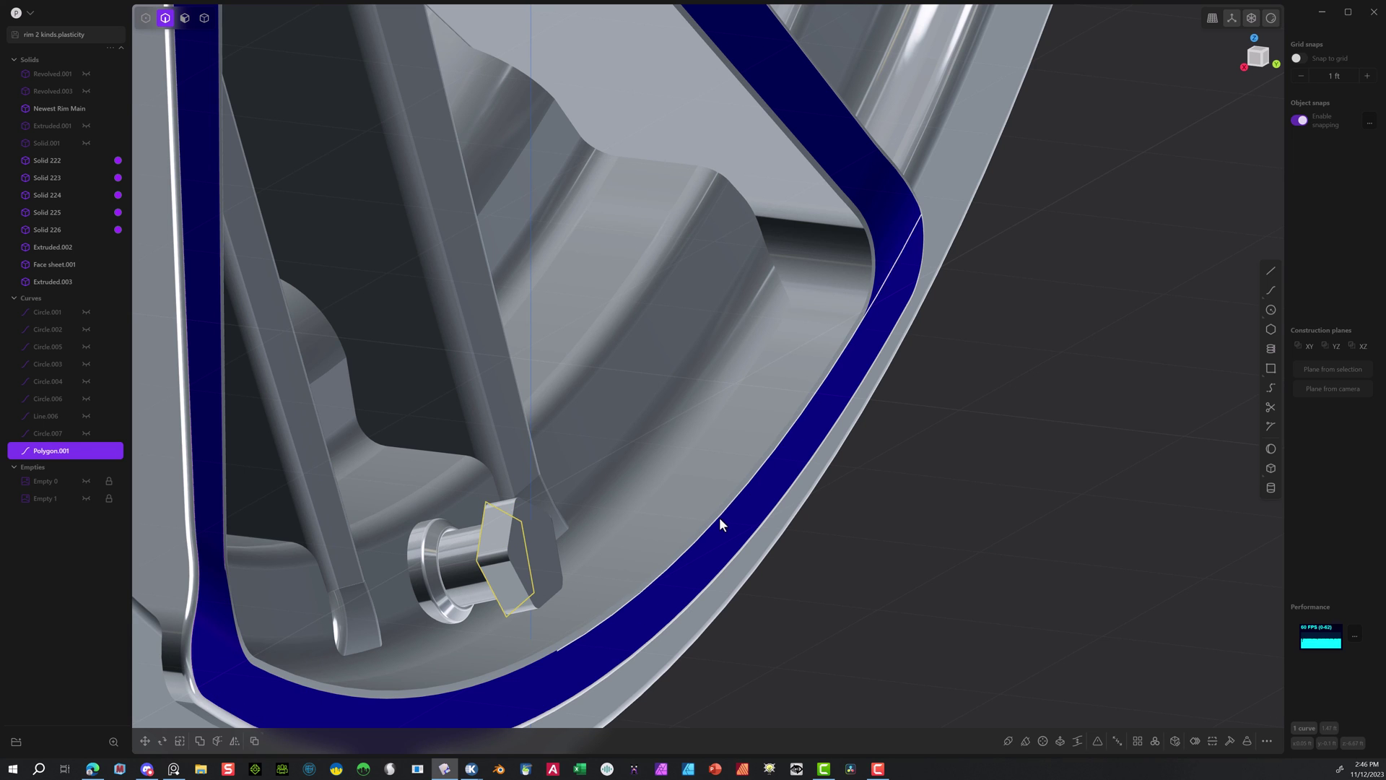
key("Delete")
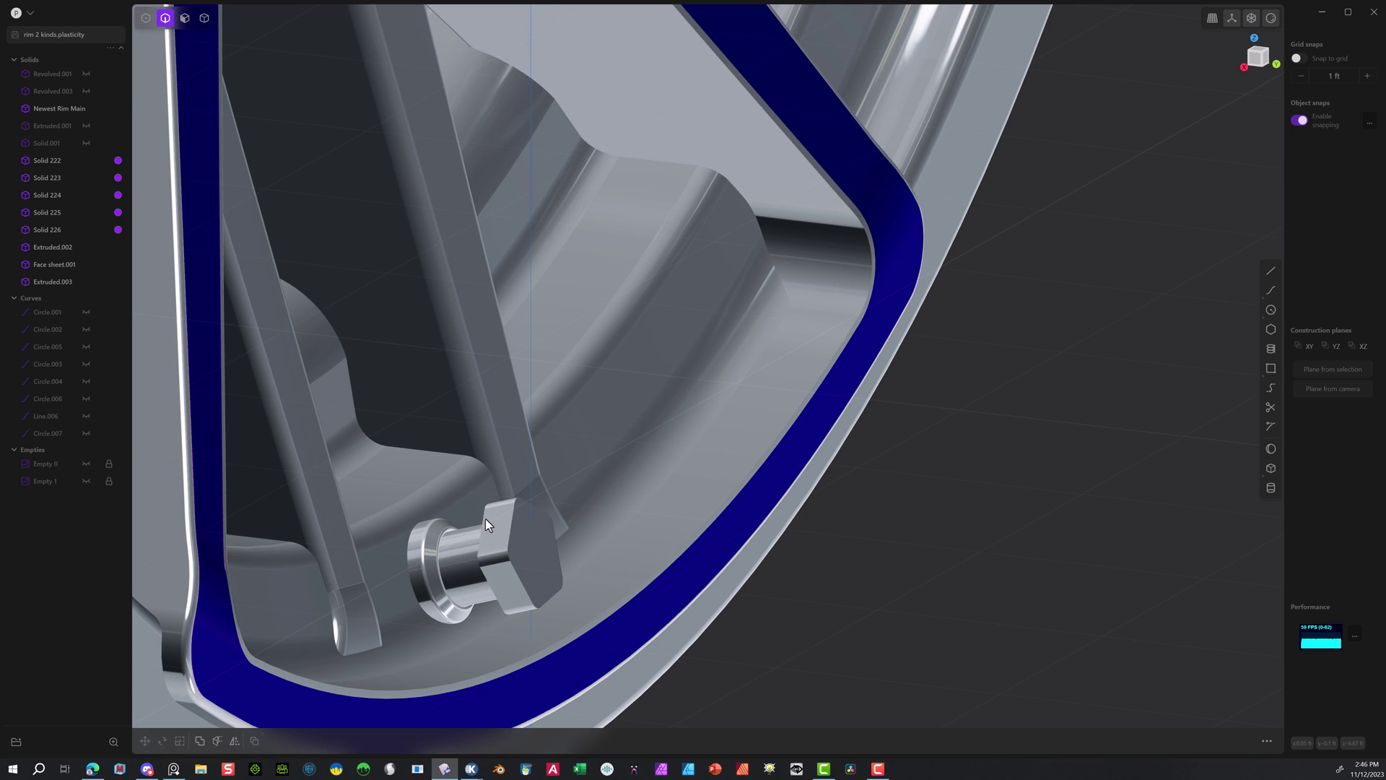
left_click(511, 521)
key("f")
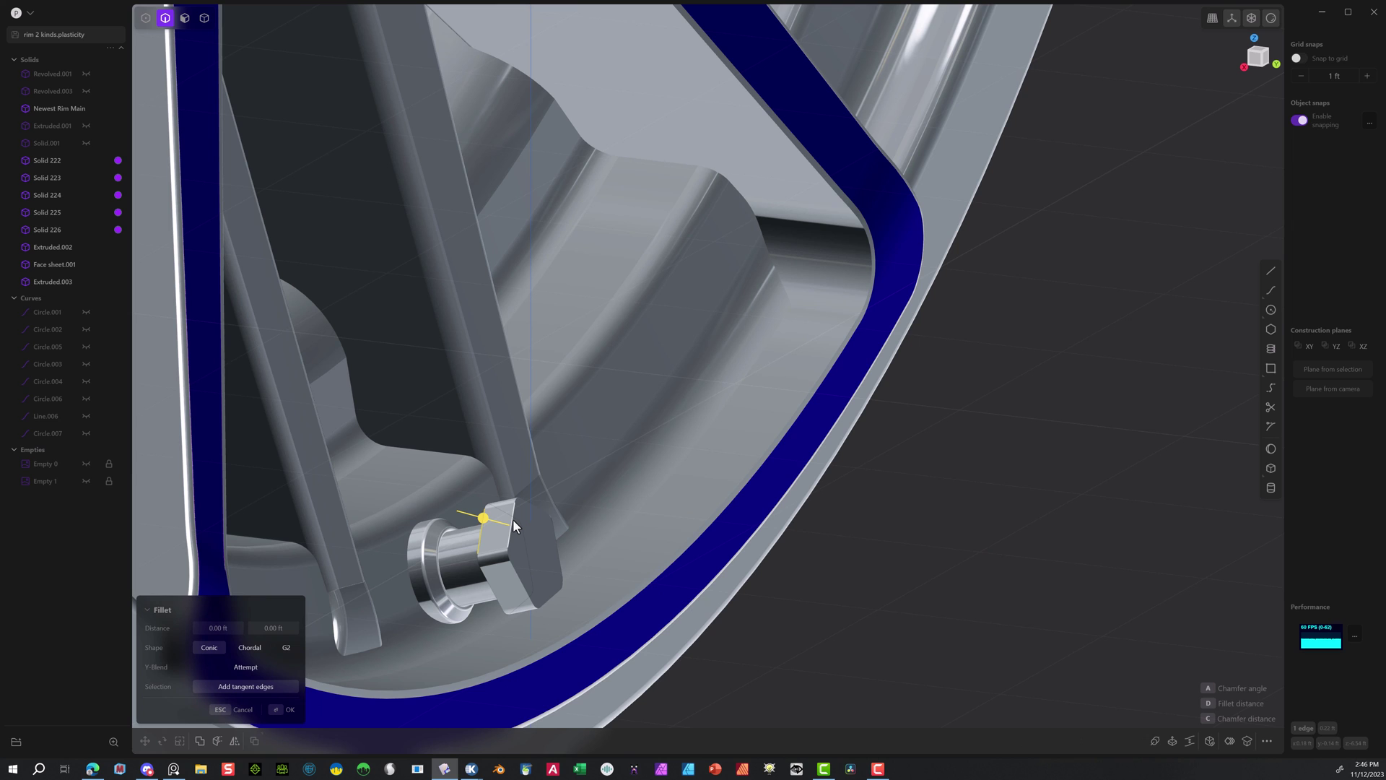
left_click(513, 519)
left_click_drag(513, 520, 516, 523)
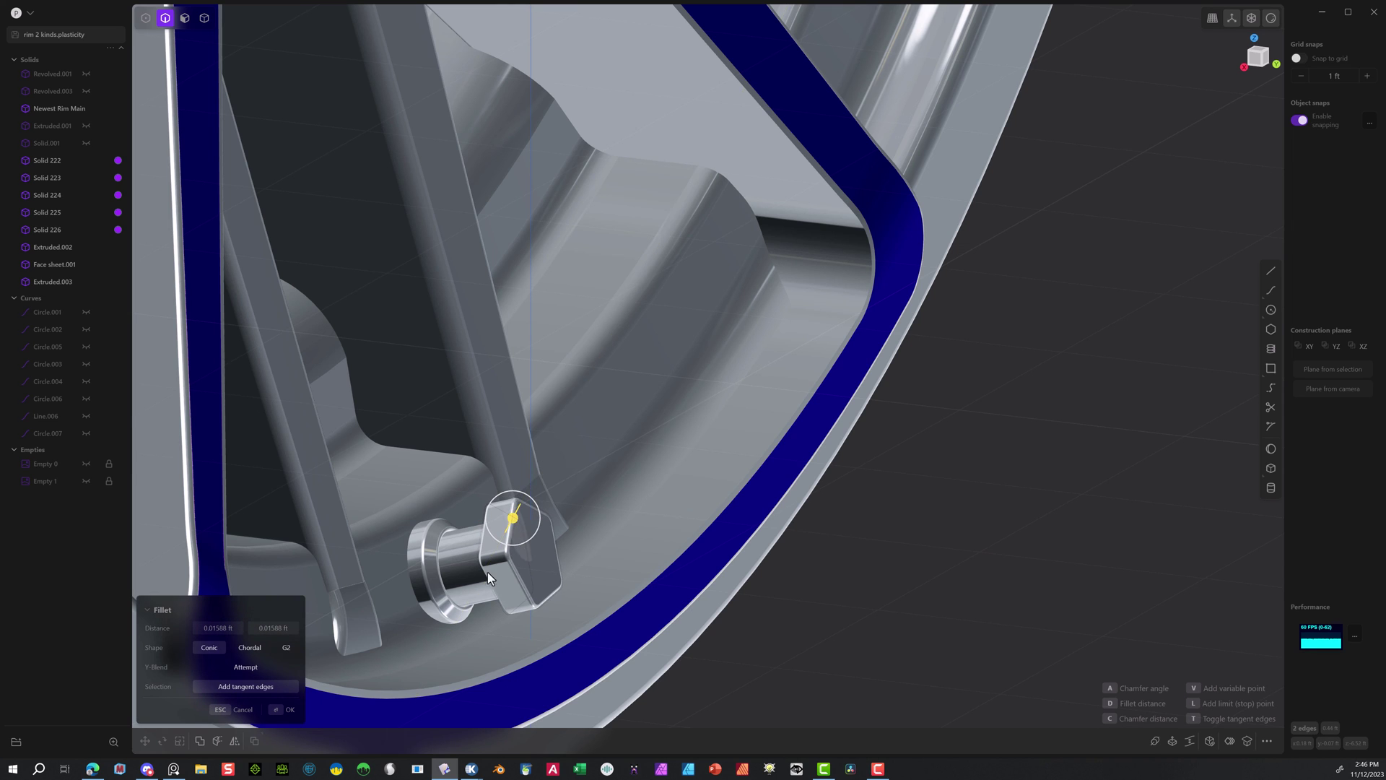
left_click(283, 709)
middle_click_drag(688, 573, 729, 503)
scroll(729, 502, "down", 10)
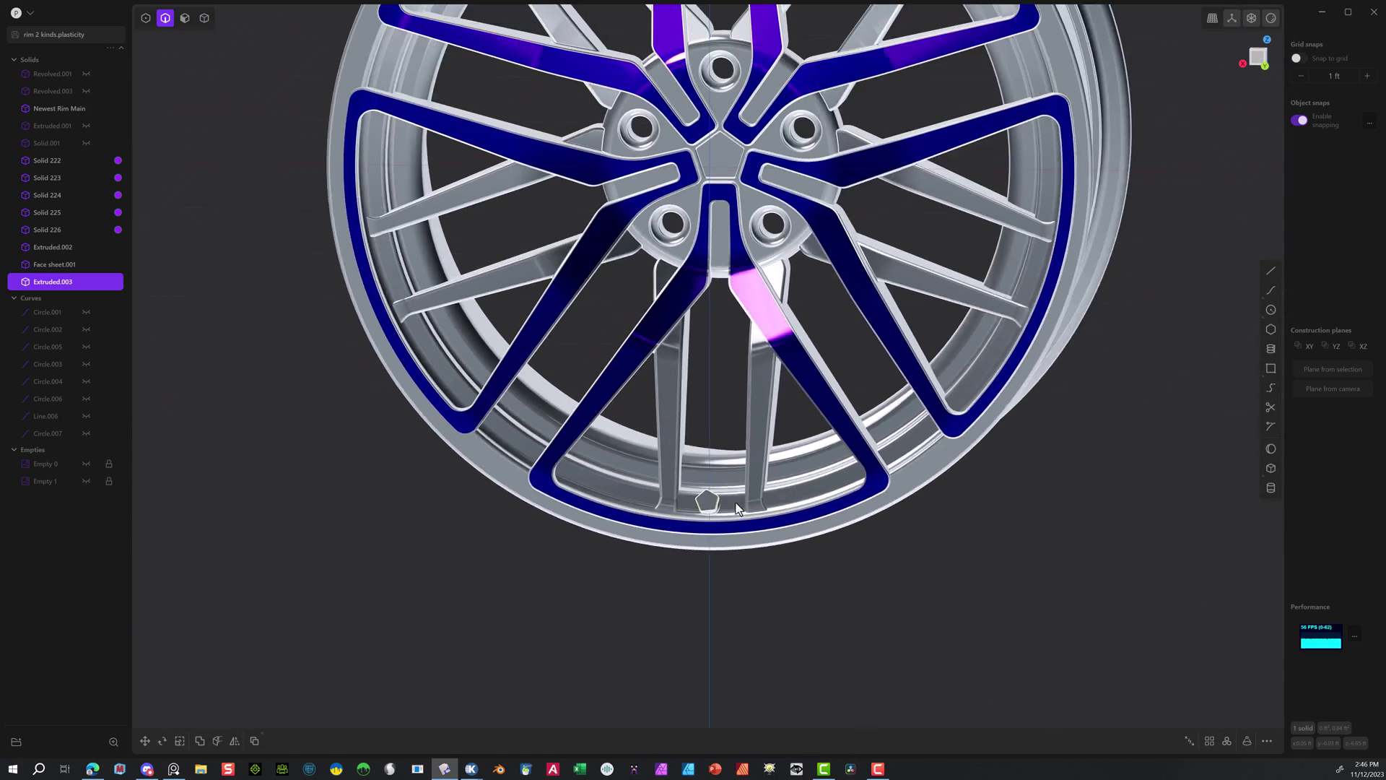
Draw a circle centred on the pentagonal valve cap's front face, slightly inside the pentagon's edges.
scroll(557, 611, "up", 10)
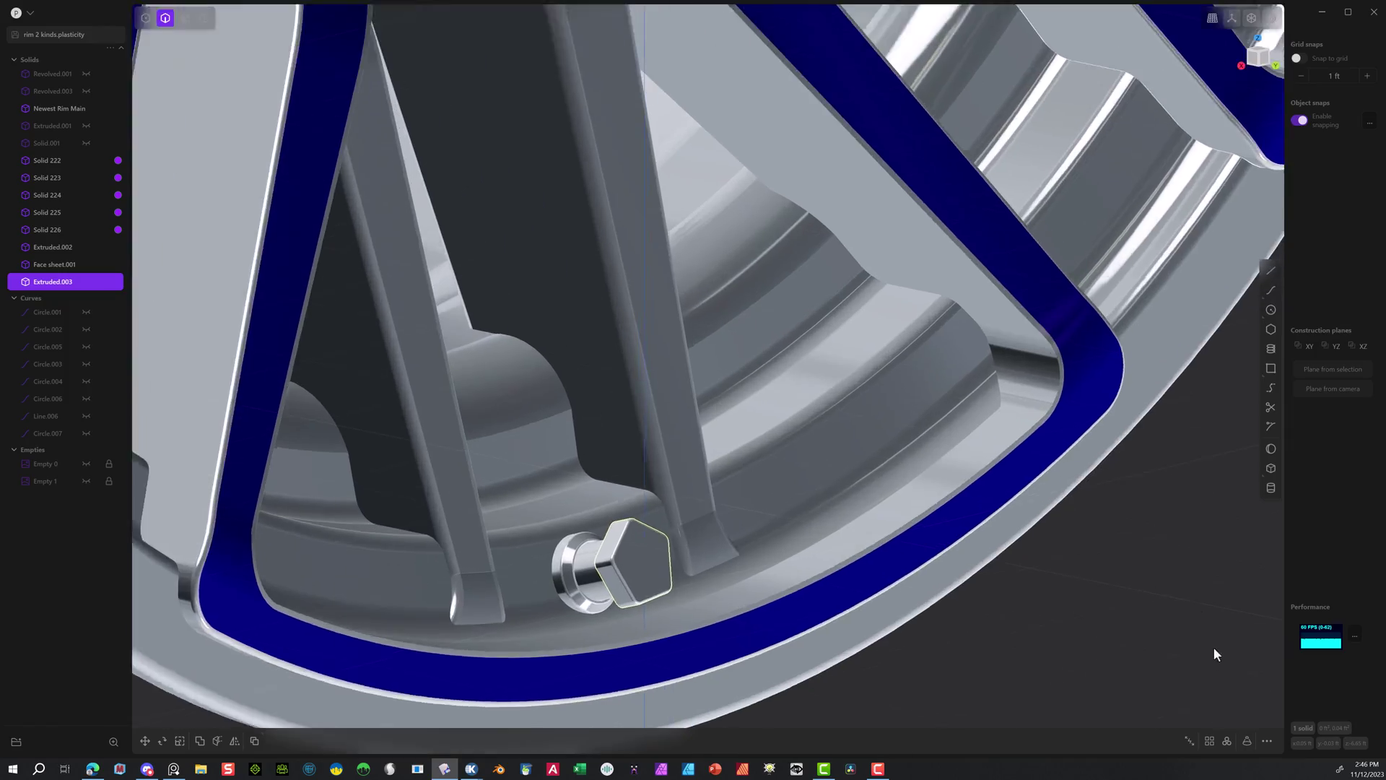
key("c")
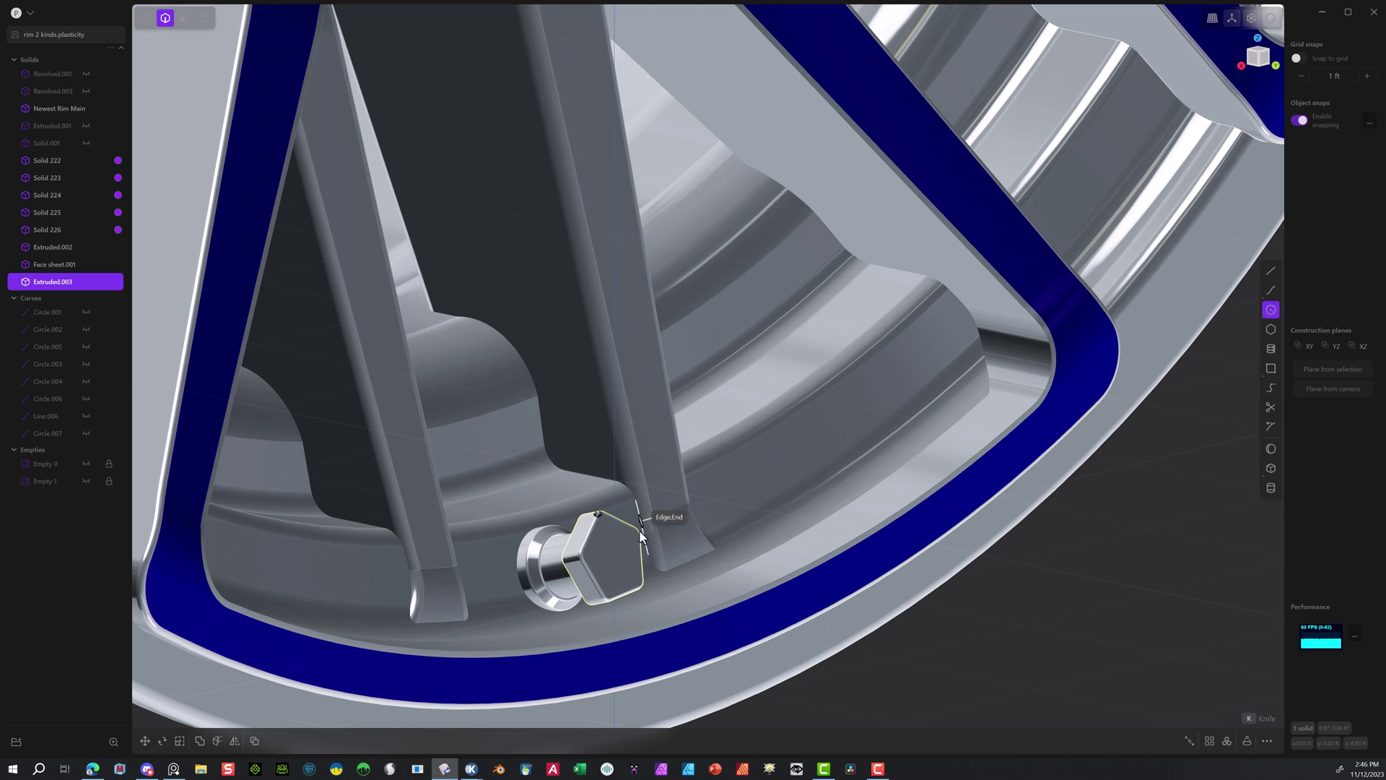
left_click(614, 548)
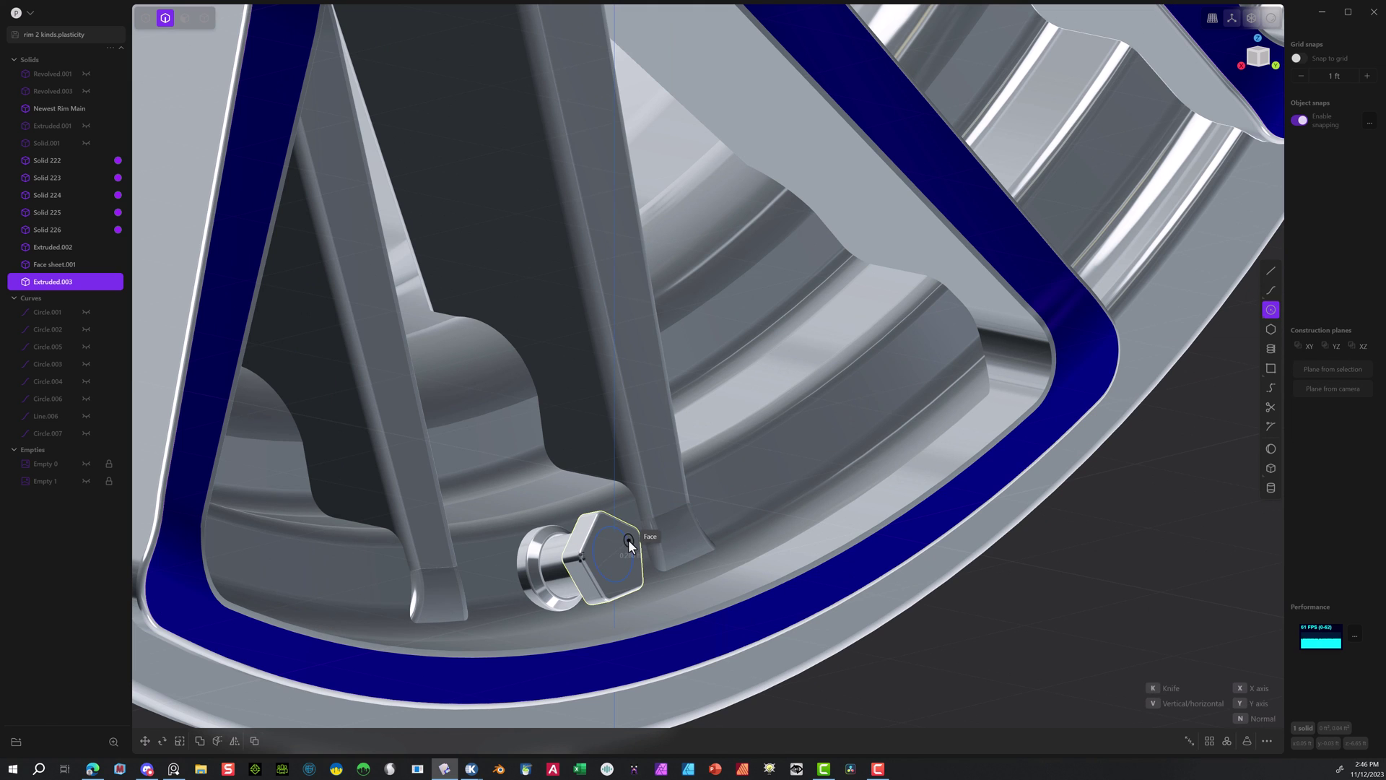
scroll(626, 538, "up", 5)
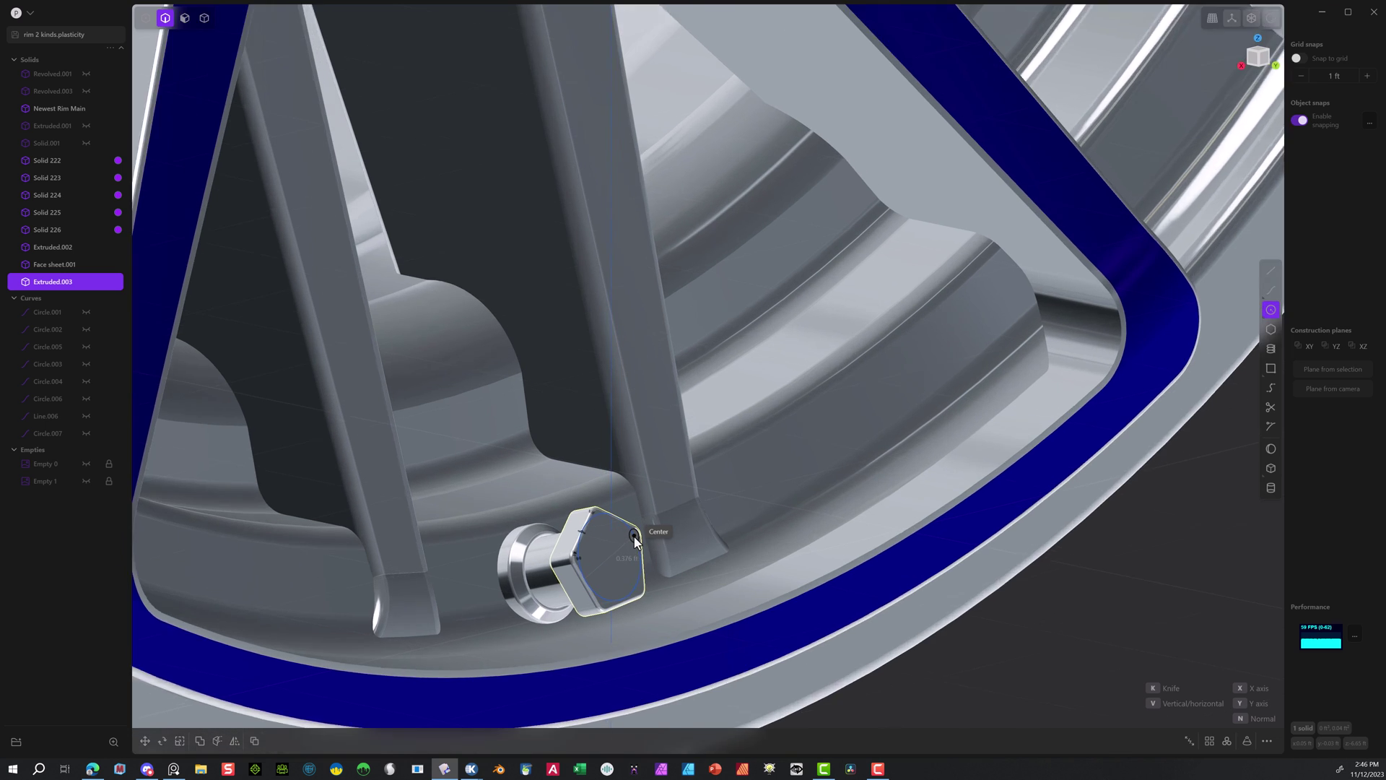
scroll(628, 536, "up", 1)
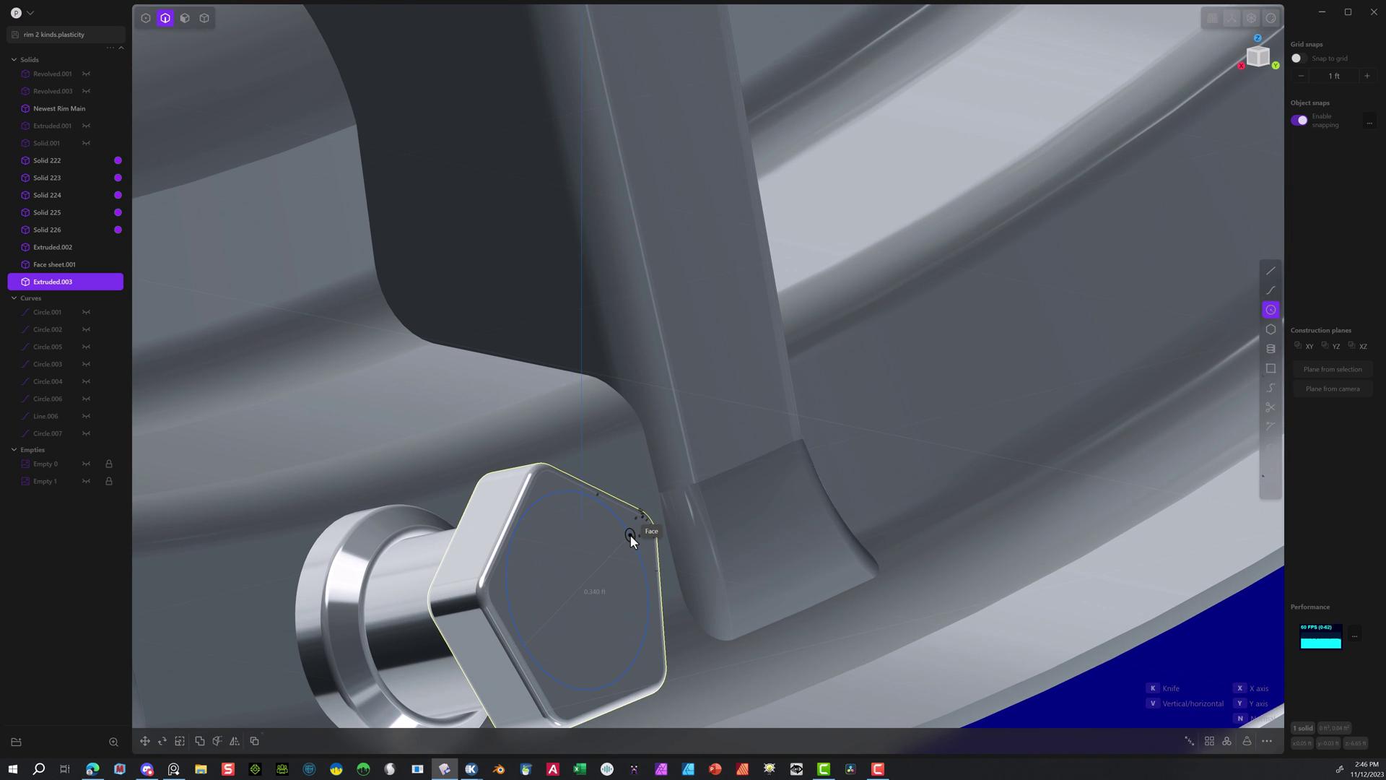
left_click(630, 535)
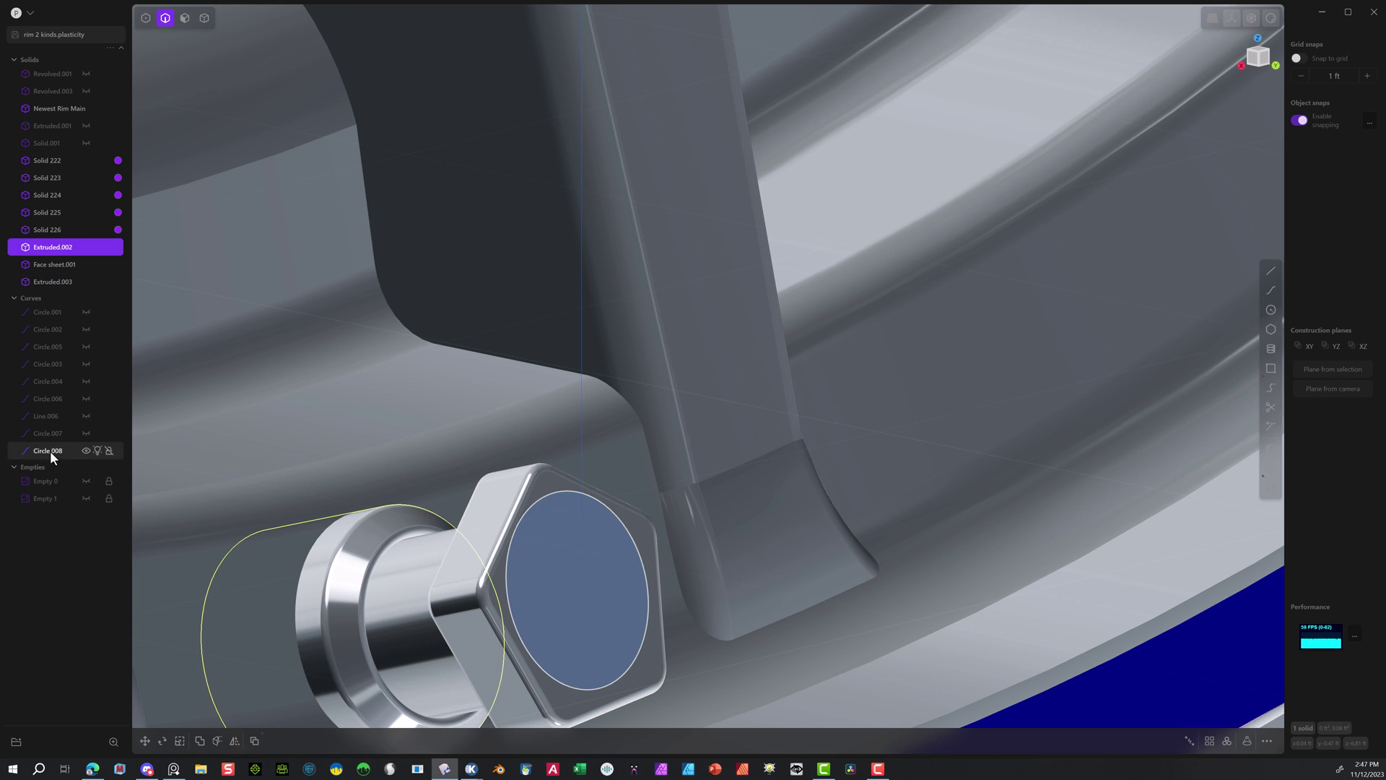
left_click(49, 449)
left_click(185, 18)
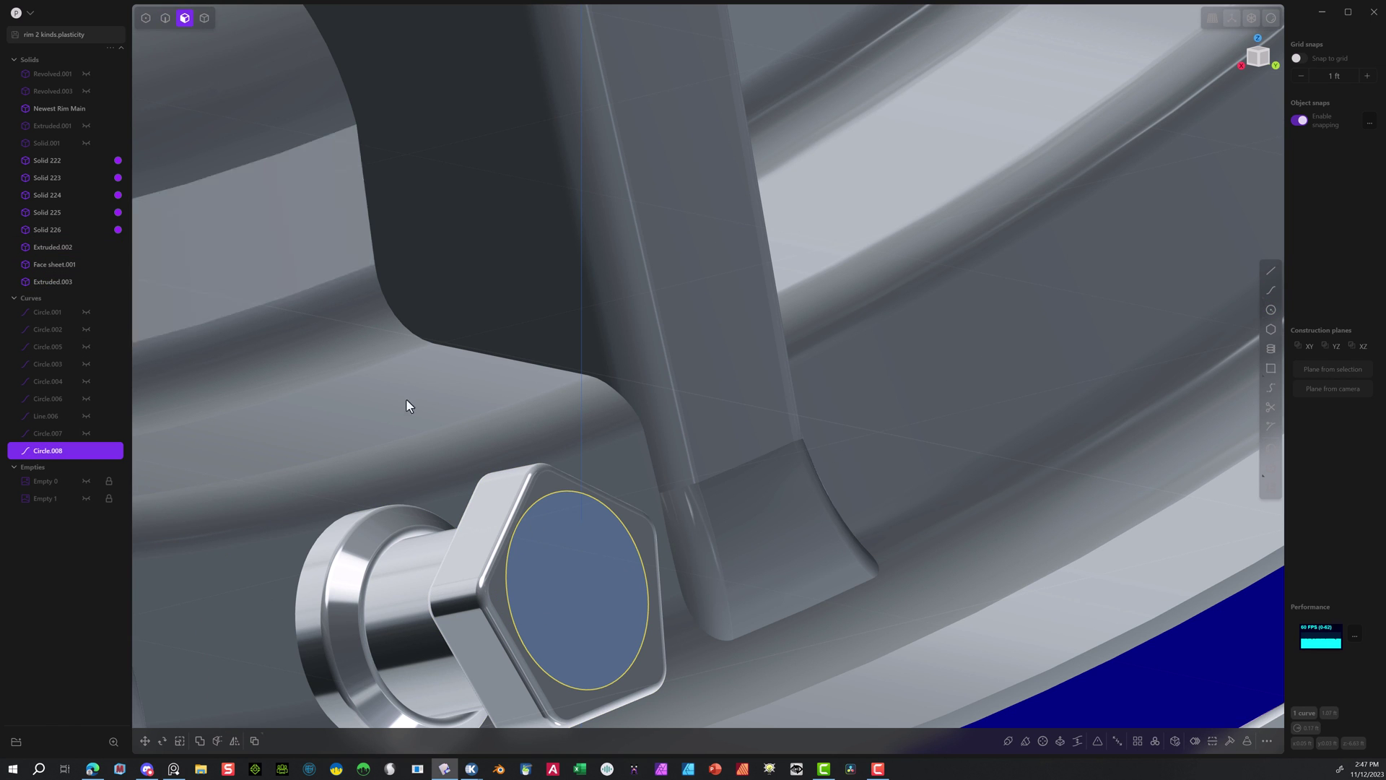
left_click(617, 575)
key("e")
middle_click_drag(538, 525, 599, 514)
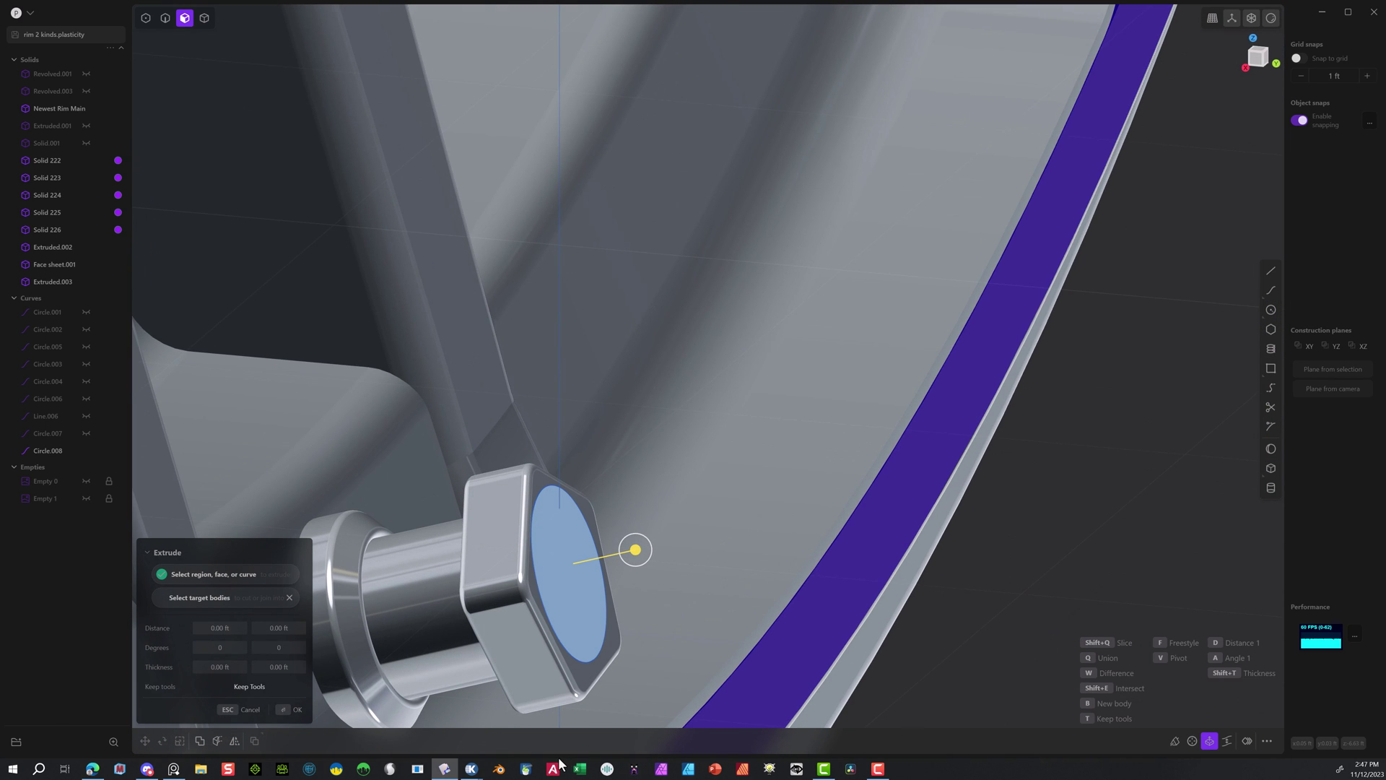
key("Escape")
Move the circle a short distance outward from the valve cap's front face, along the valve's axis.
key("2")
left_click(609, 566)
key("g")
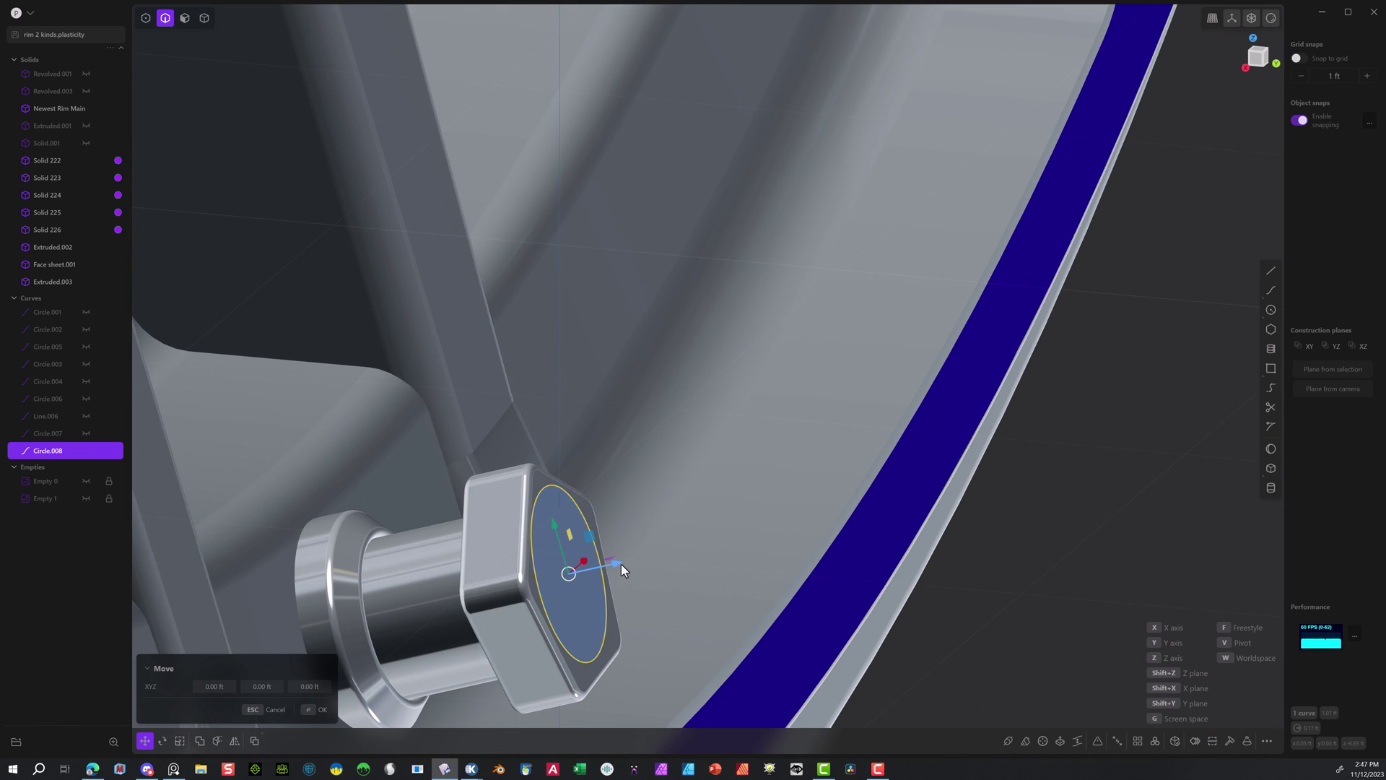
left_click_drag(621, 565, 637, 557)
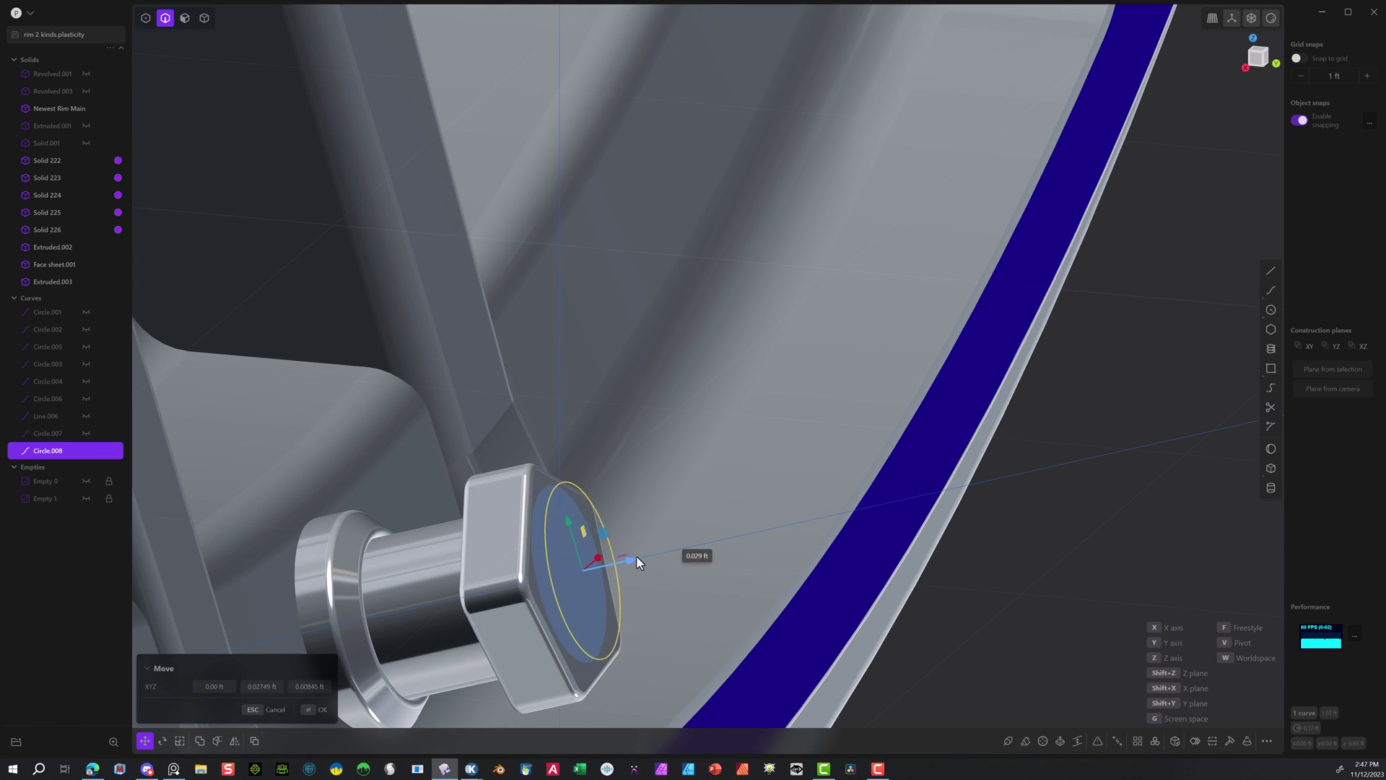
left_click(326, 707)
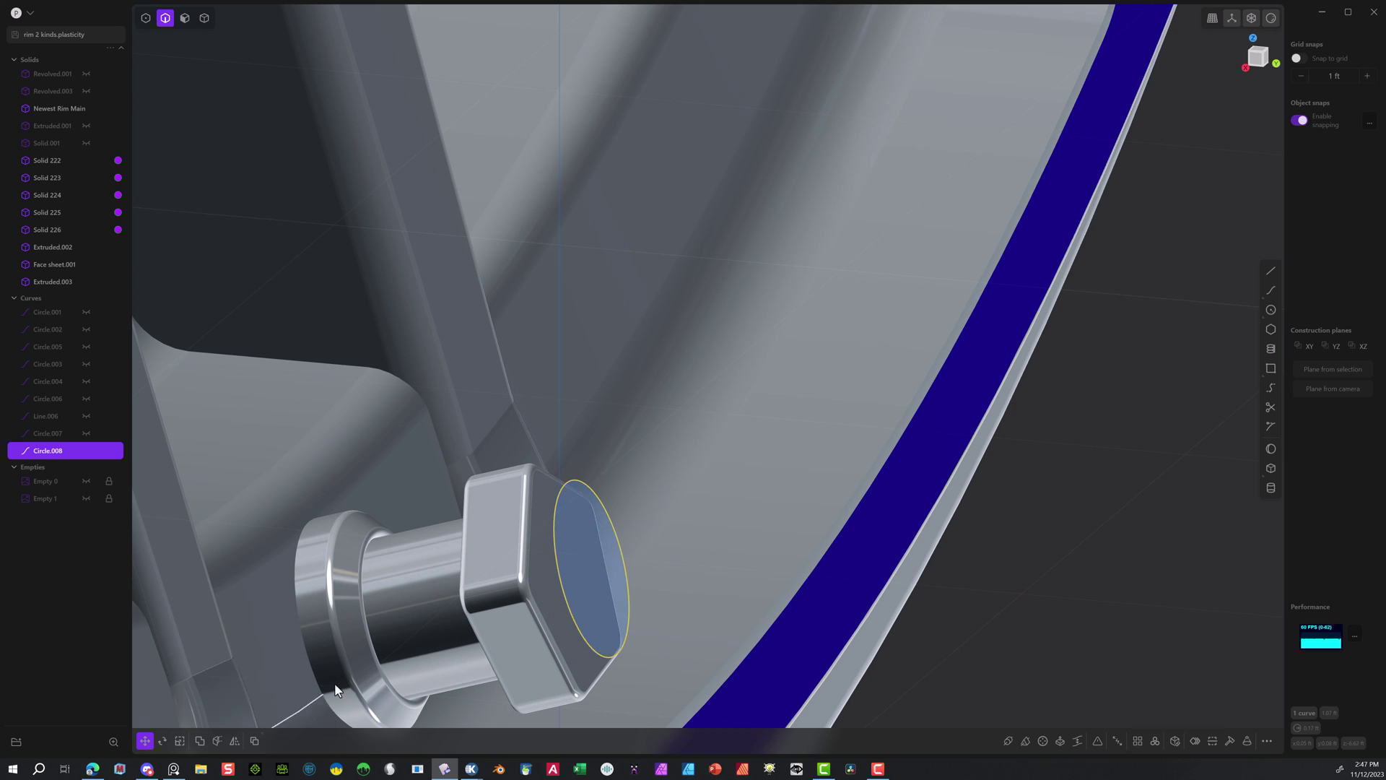
Extrude the circular region back to the valve cap's front face as a separate disc body.
left_click(185, 22)
left_click(577, 560)
key("e")
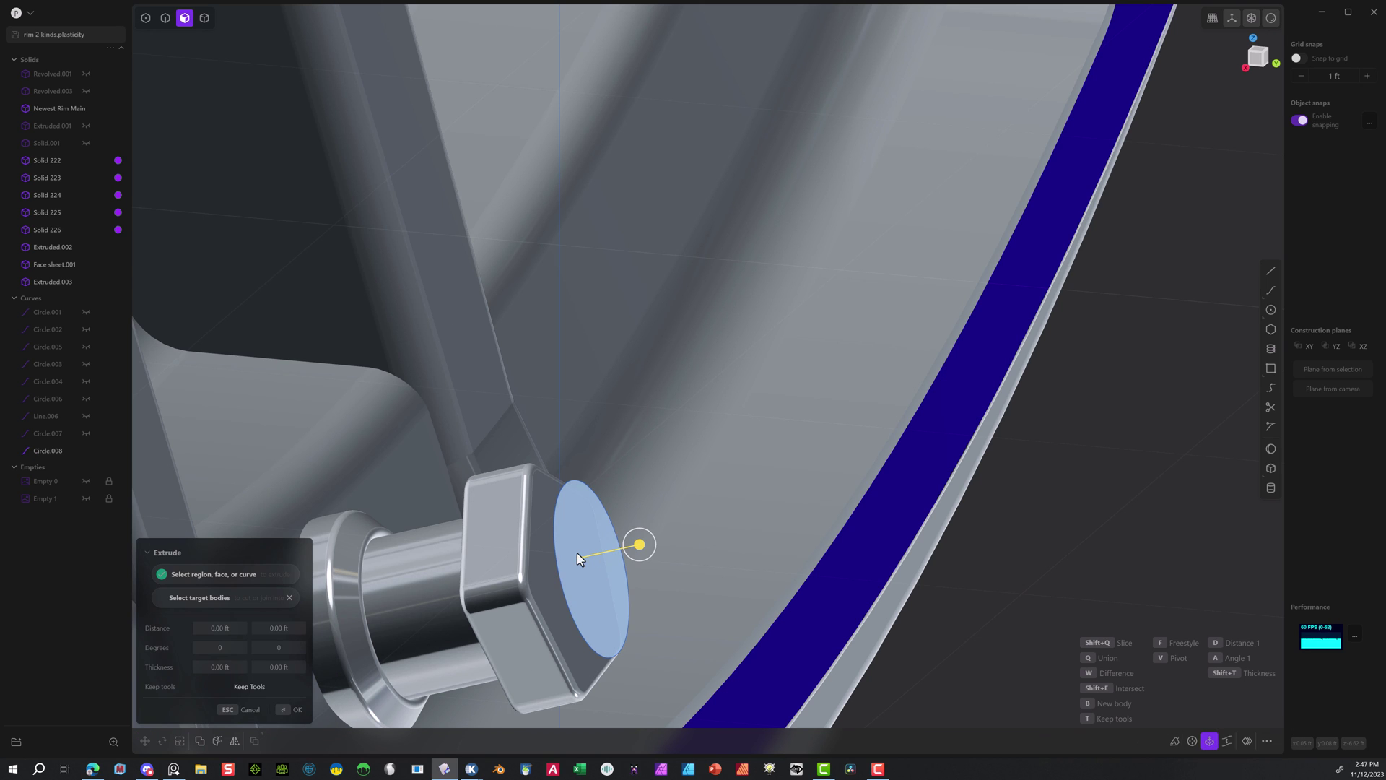
left_click_drag(648, 556, 623, 562)
left_click(291, 710)
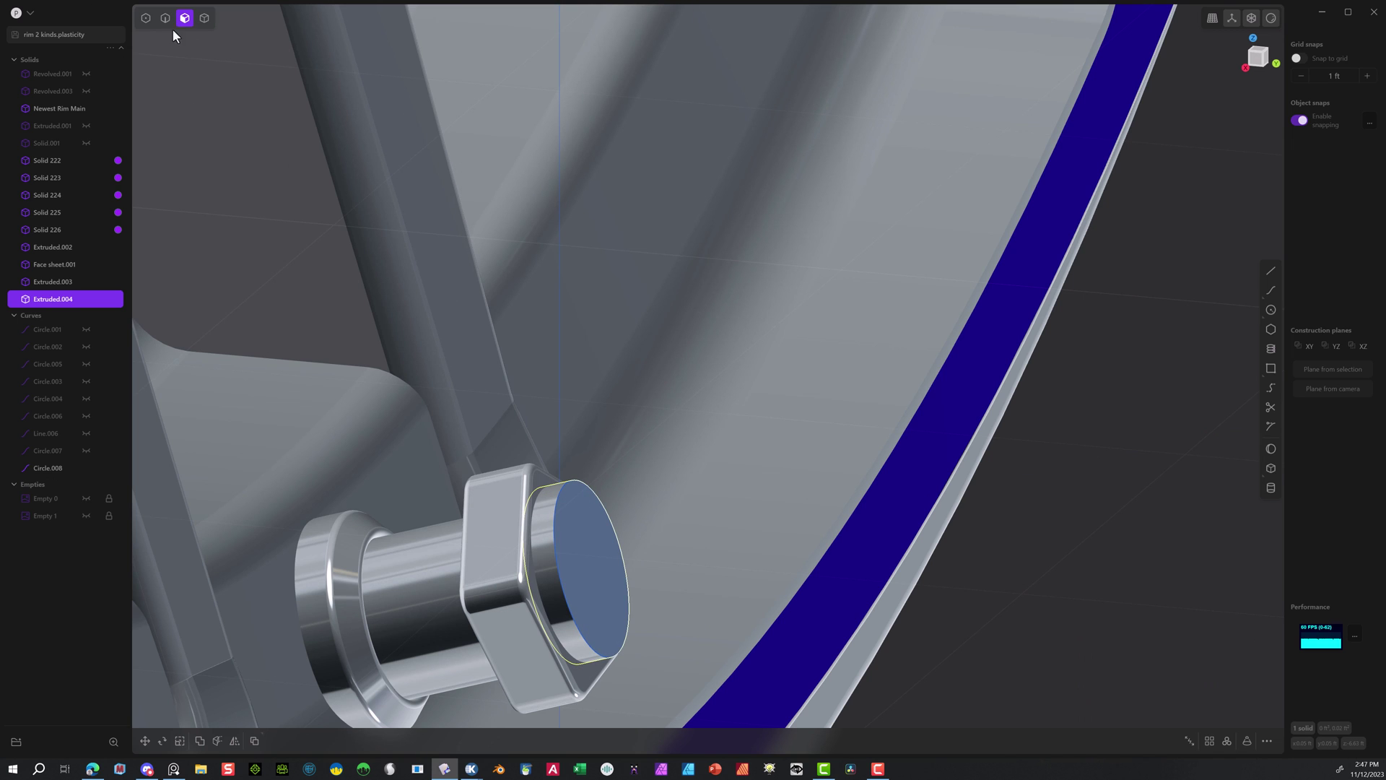
Delete the leftover circle curve and slightly chamfer the disc's front outline edge.
left_click(165, 19)
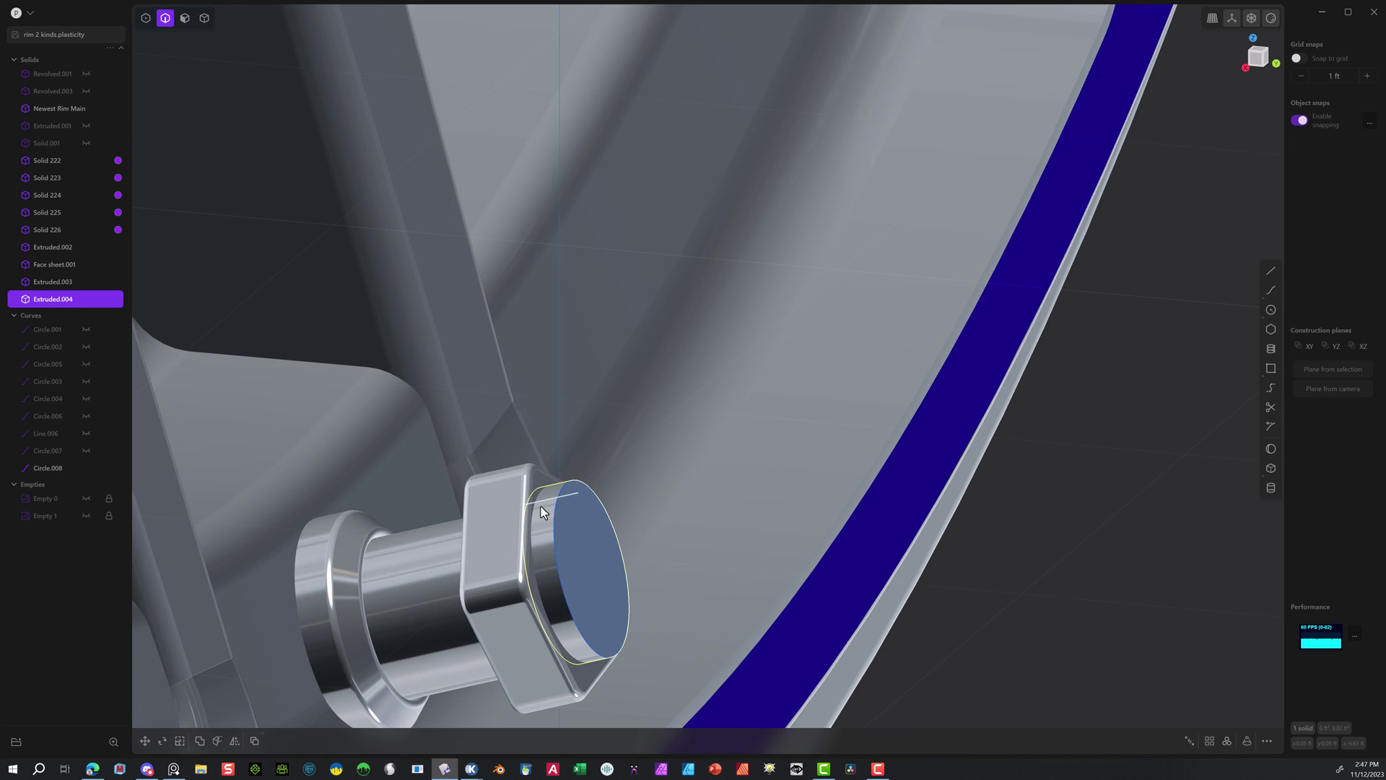
left_click(291, 242)
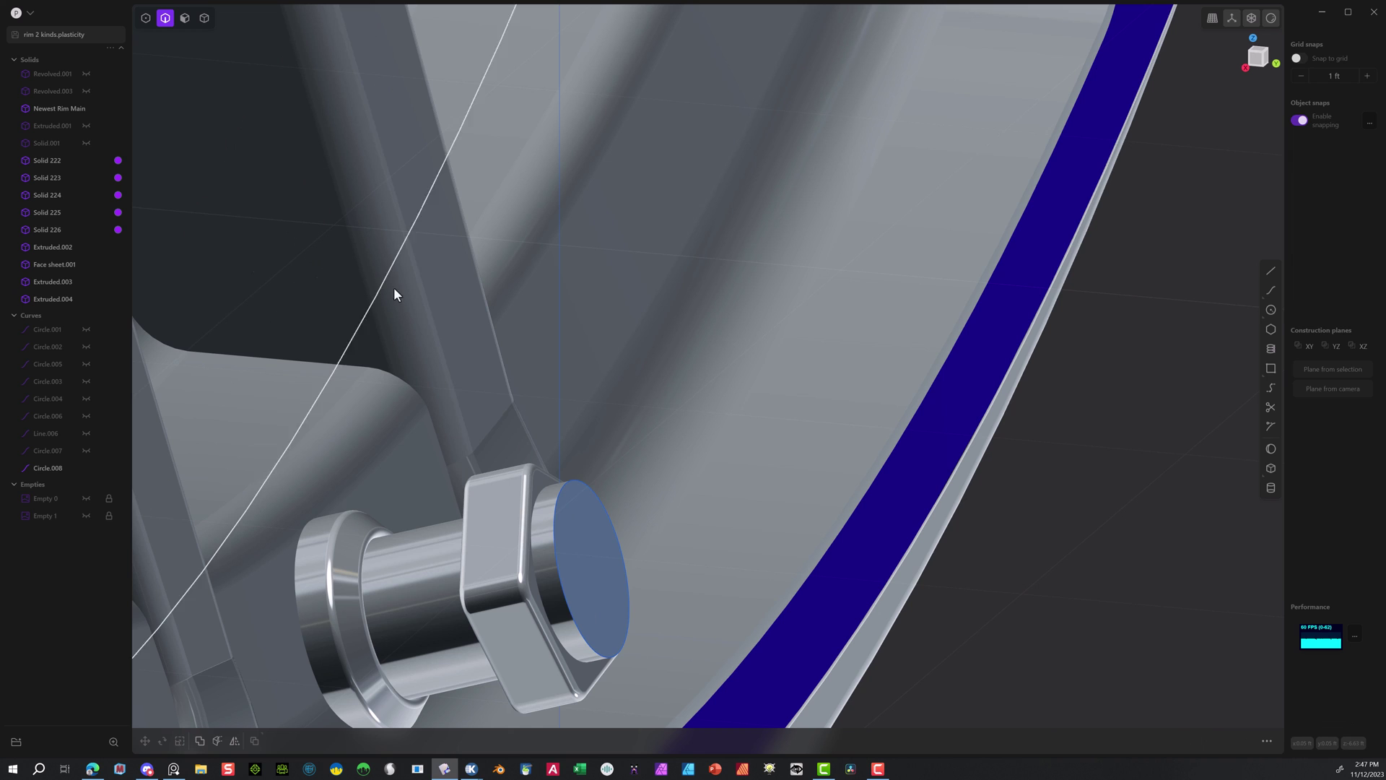
left_click(563, 509)
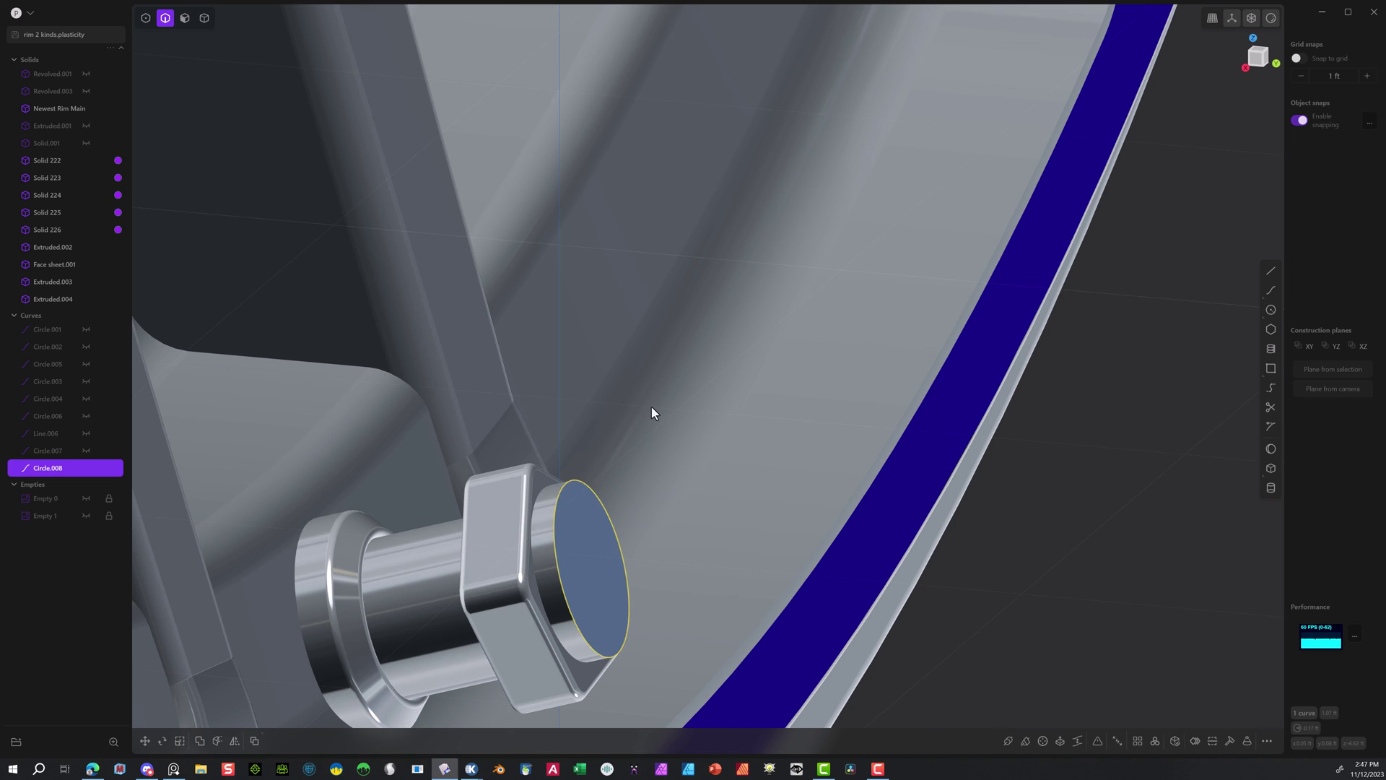
left_click(561, 499)
key("f")
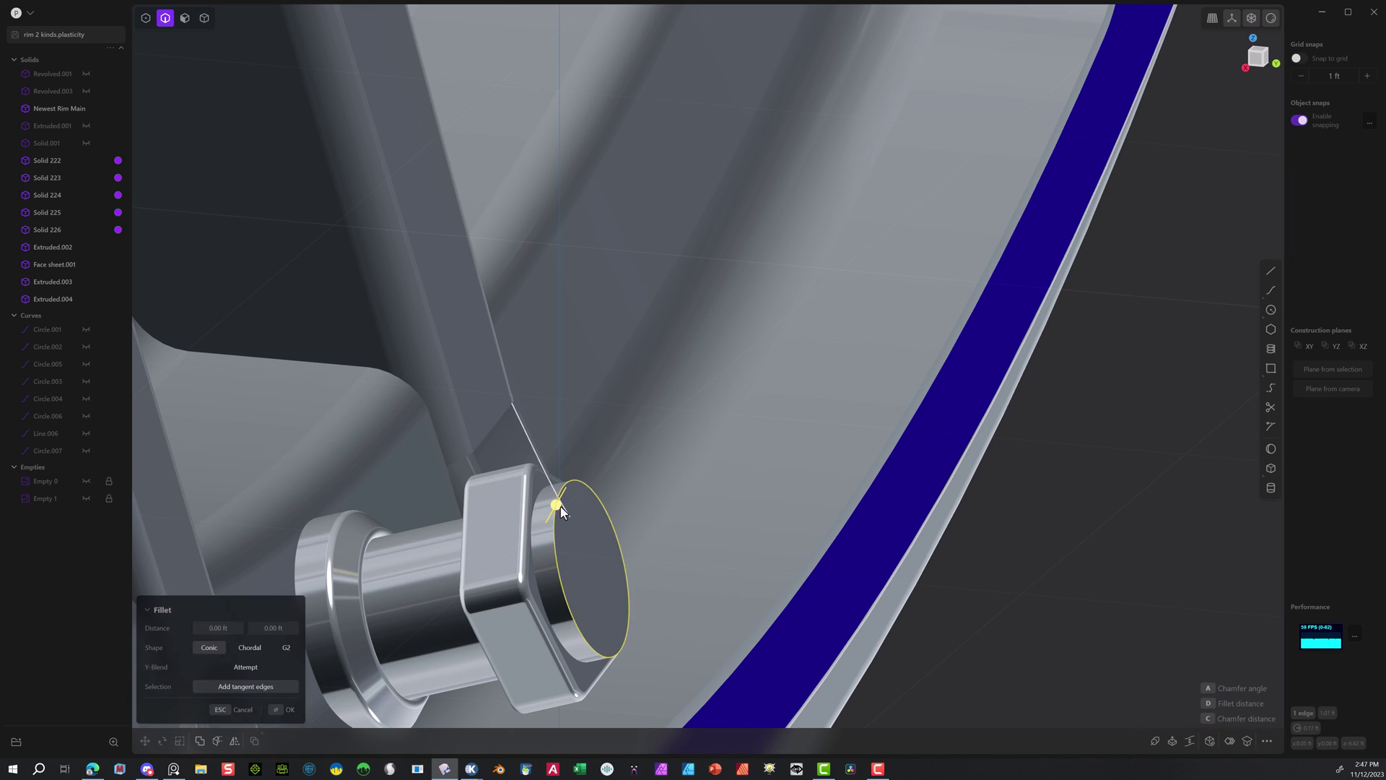
left_click_drag(551, 504, 548, 505)
left_click(283, 709)
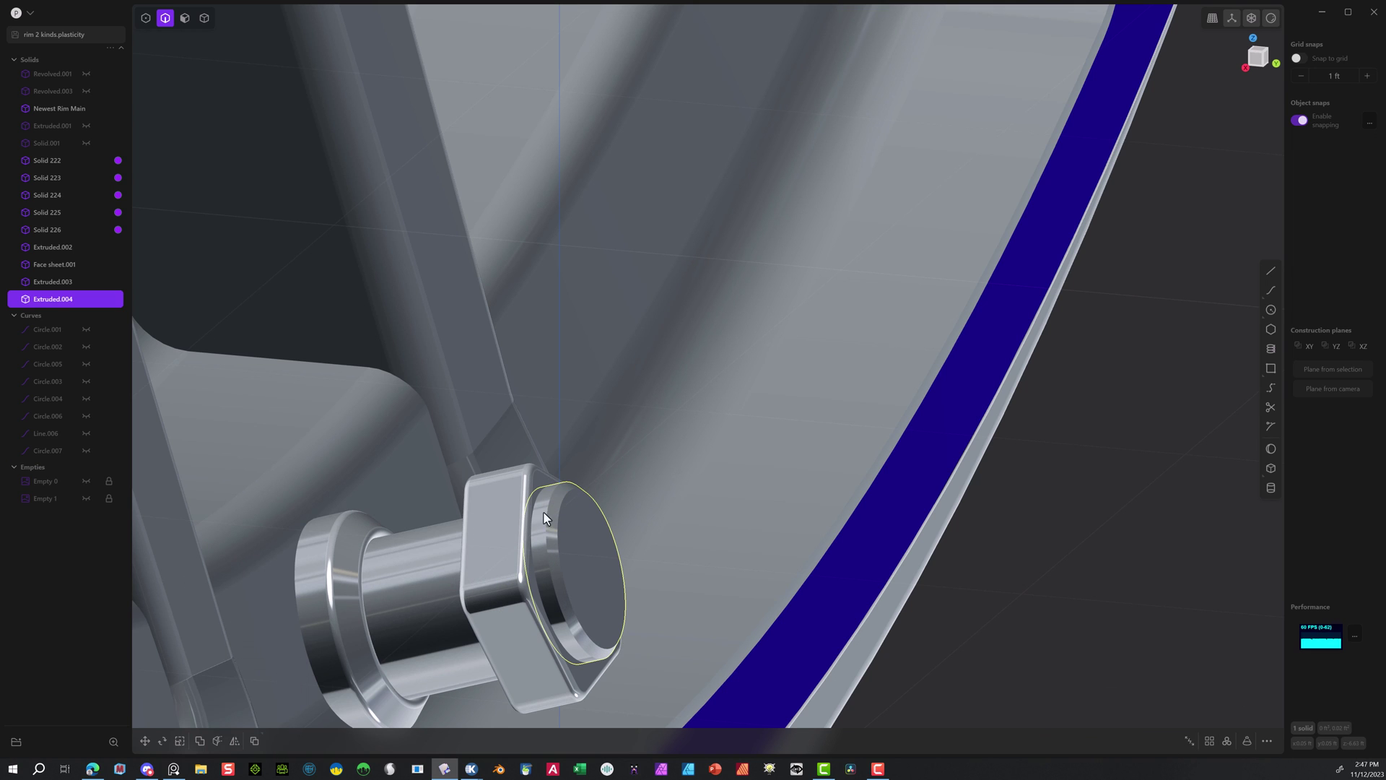
Unite the pentagonal valve cap and the chamfered disc into one body with a Boolean Union.
left_click(204, 19)
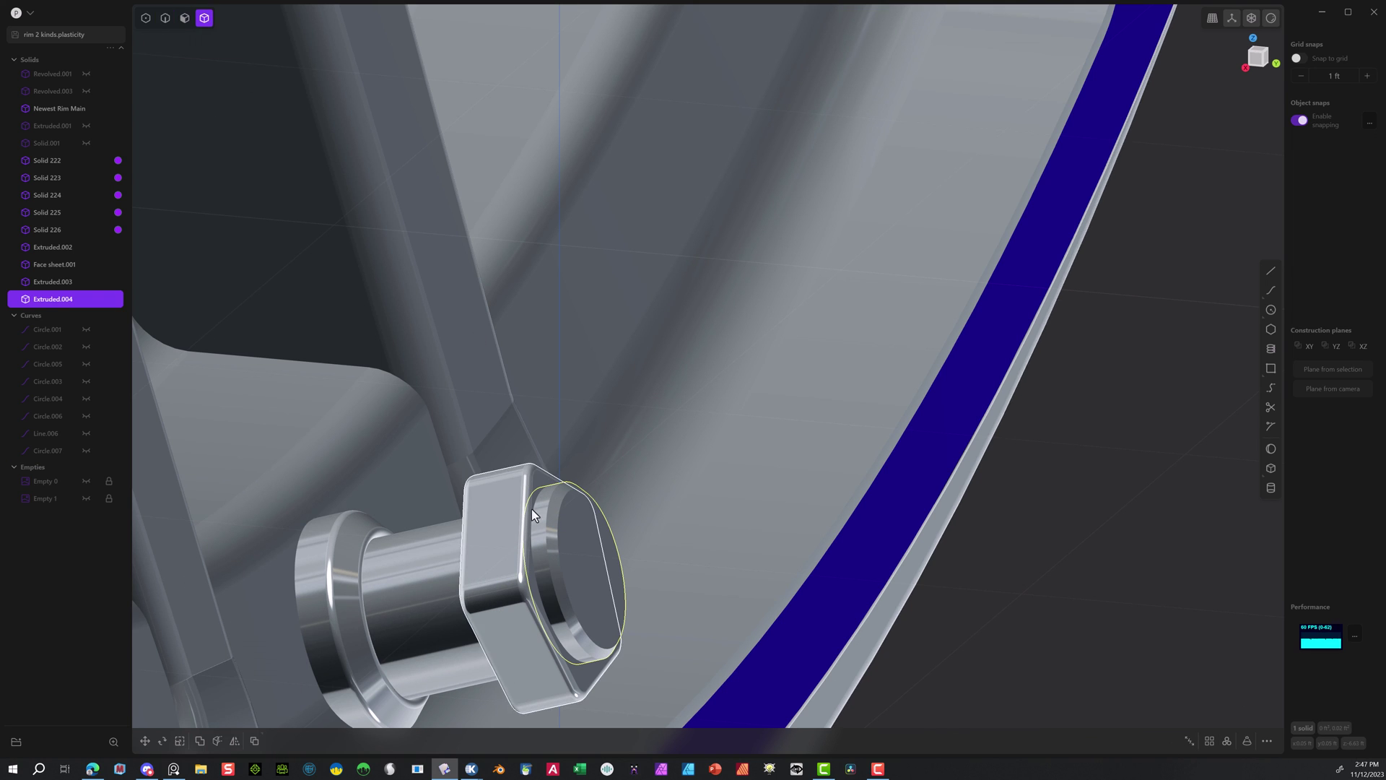
left_click(527, 493)
left_click(566, 518)
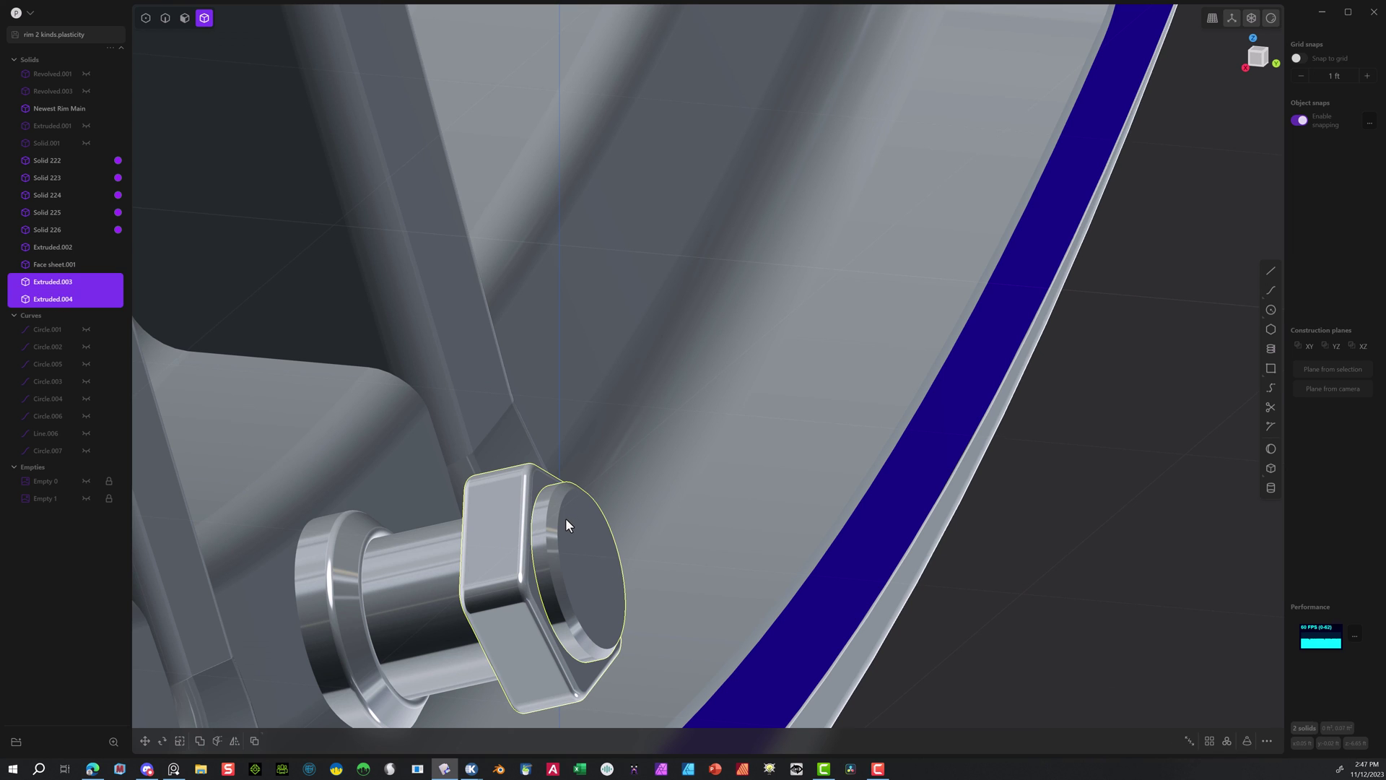
key("q")
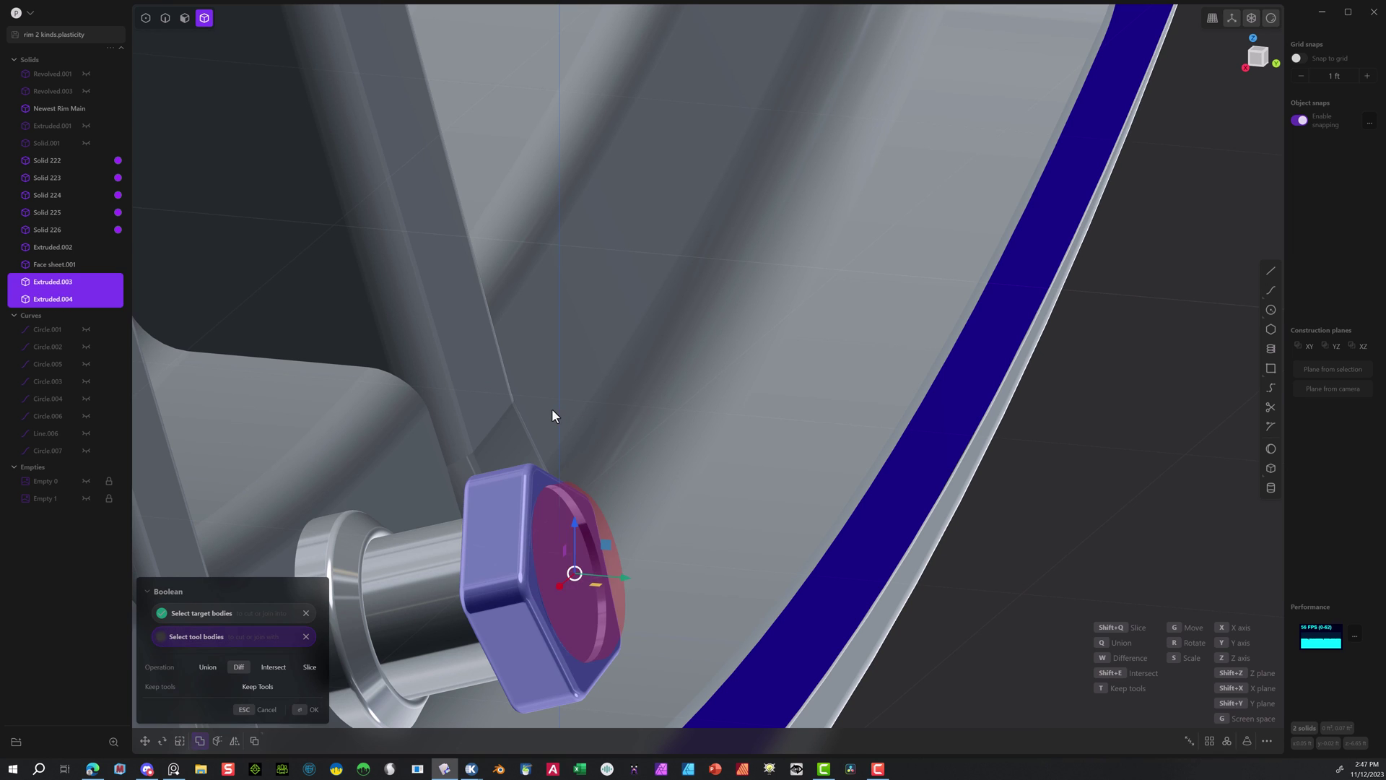
left_click(307, 709)
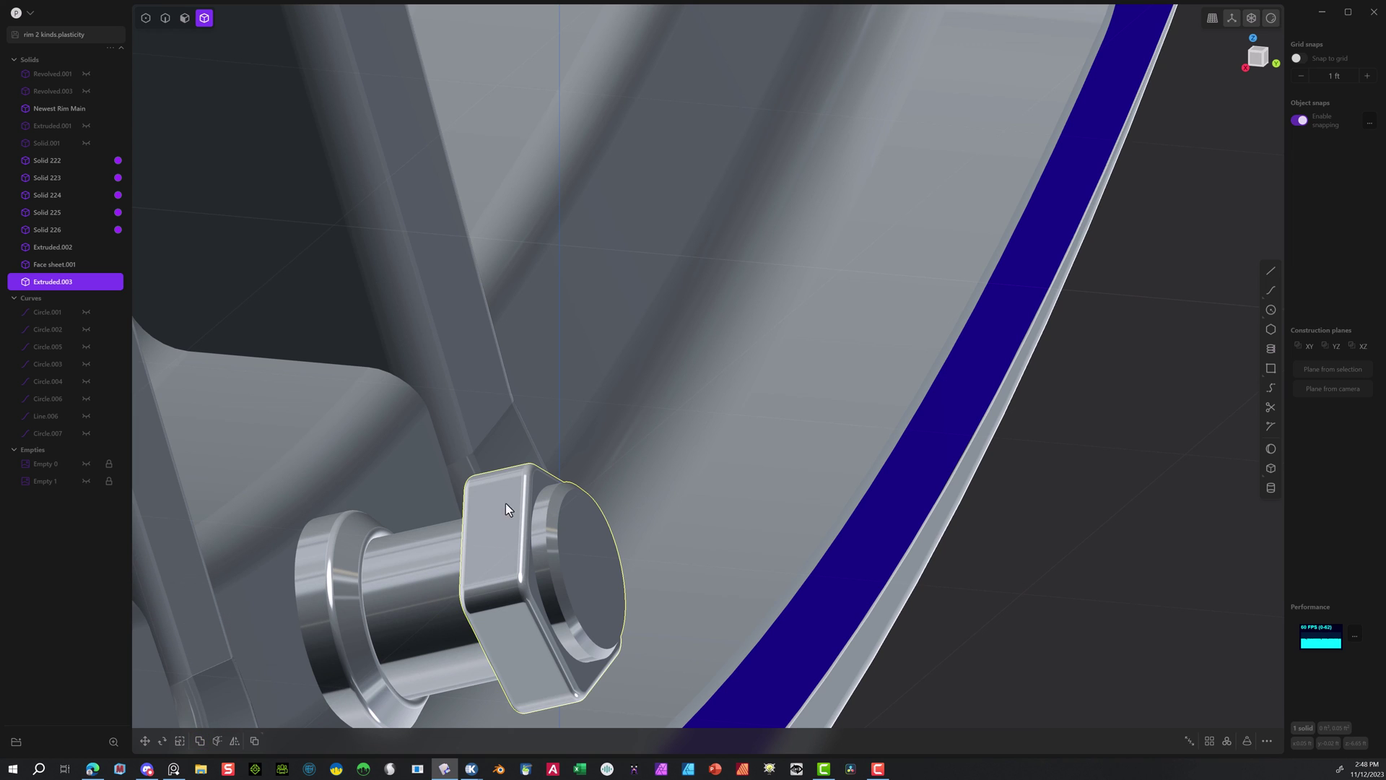
Fillet the edge where the round disc meets the pentagonal cap face by about 0.017 ft.
key("2")
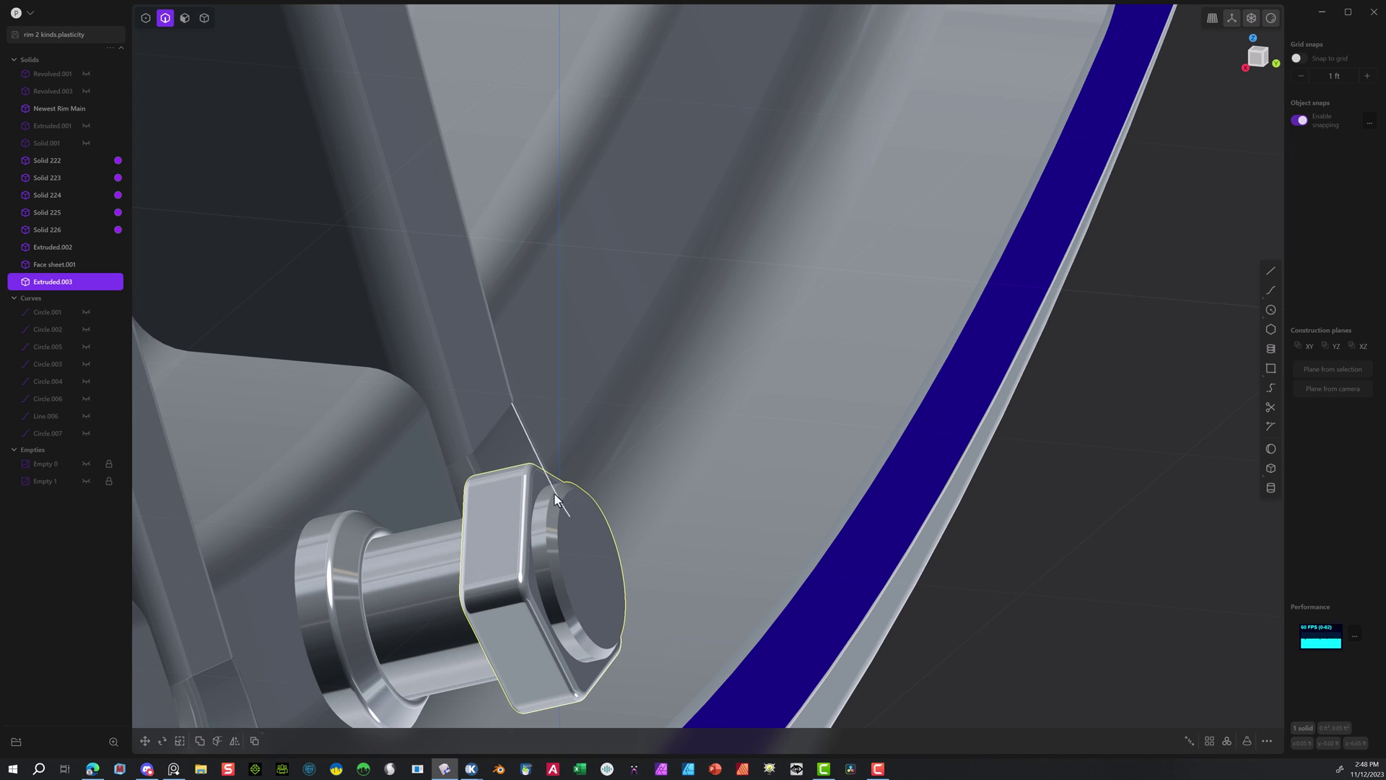
left_click(536, 498)
key("f")
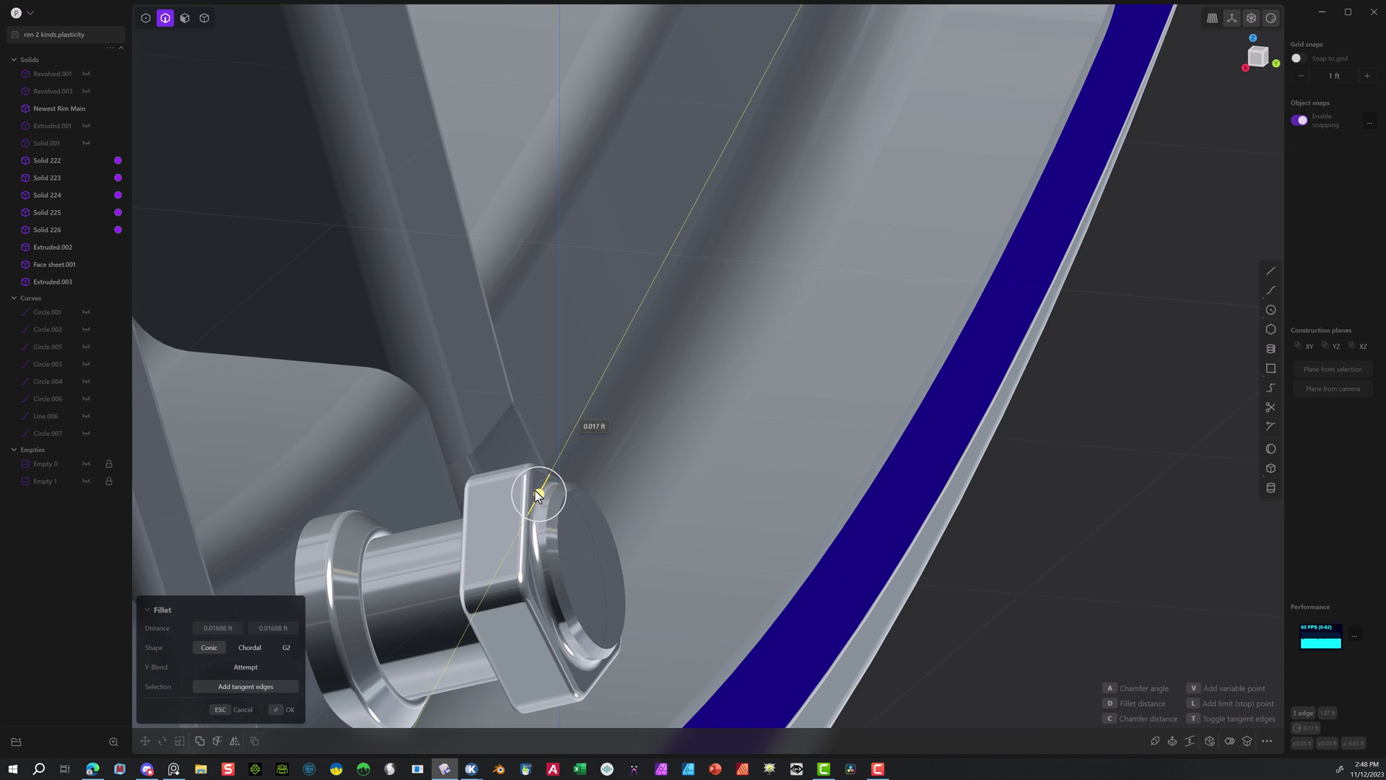
left_click(286, 709)
key("Escape")
Select only the valve stem body Extruded.002 among the wheel's visible solids.
scroll(655, 357, "down", 5)
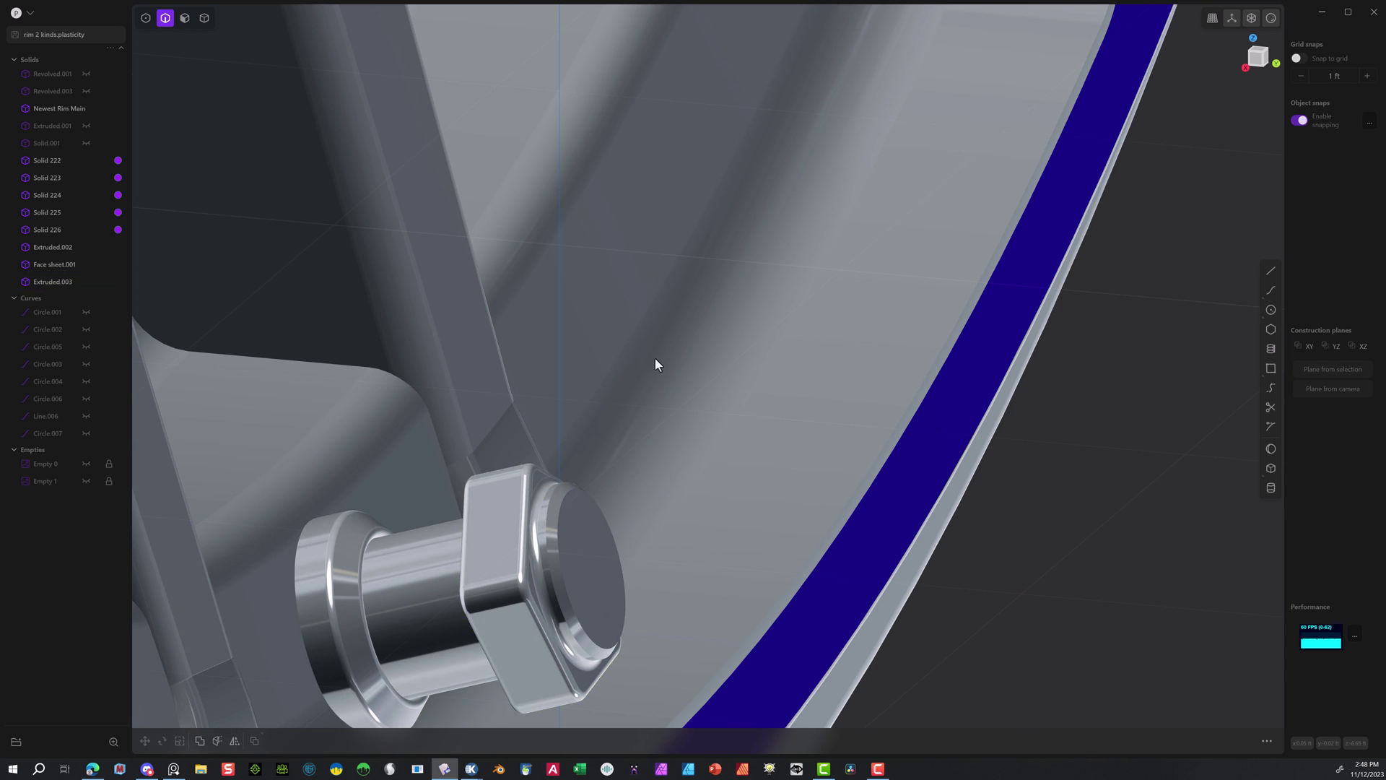
middle_click_drag(656, 357, 596, 372)
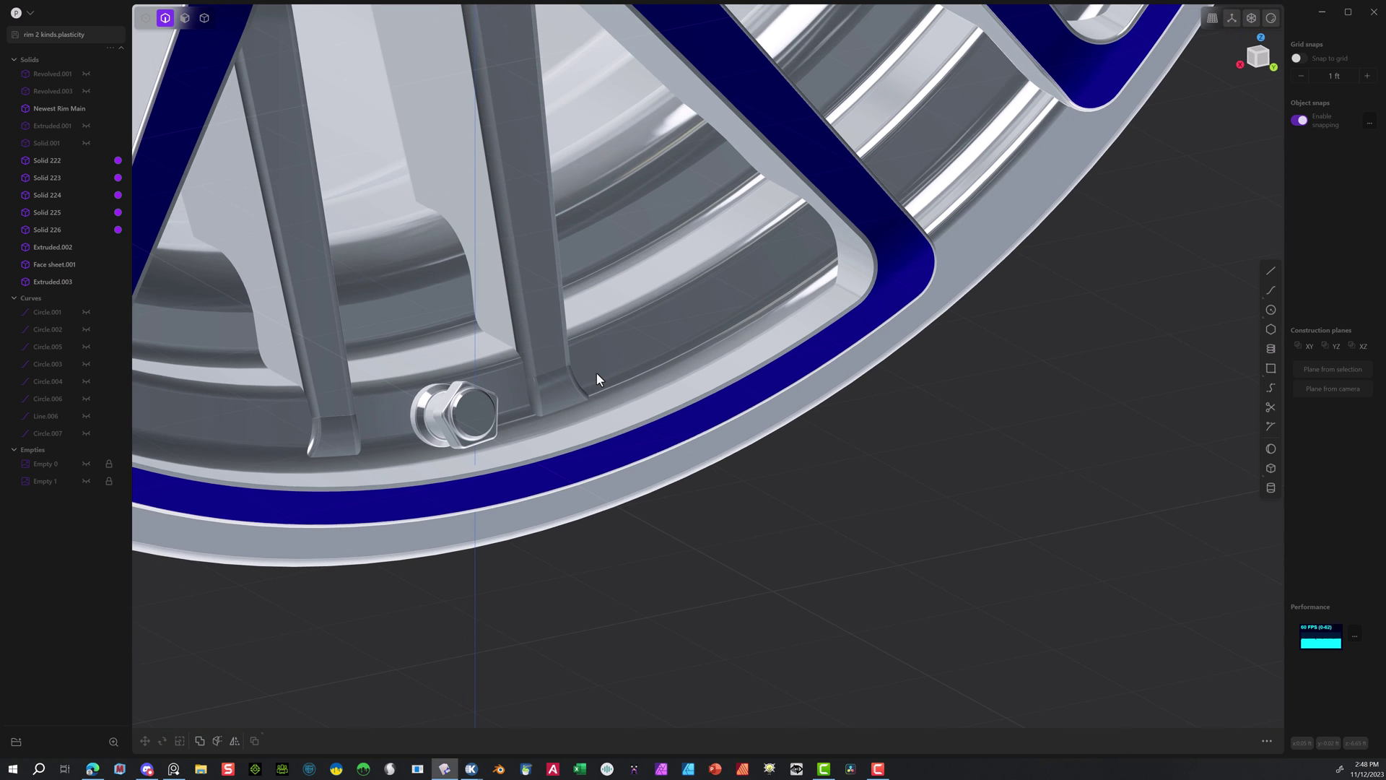
scroll(596, 373, "down", 10)
key("4")
left_click_drag(1067, 40, 212, 734)
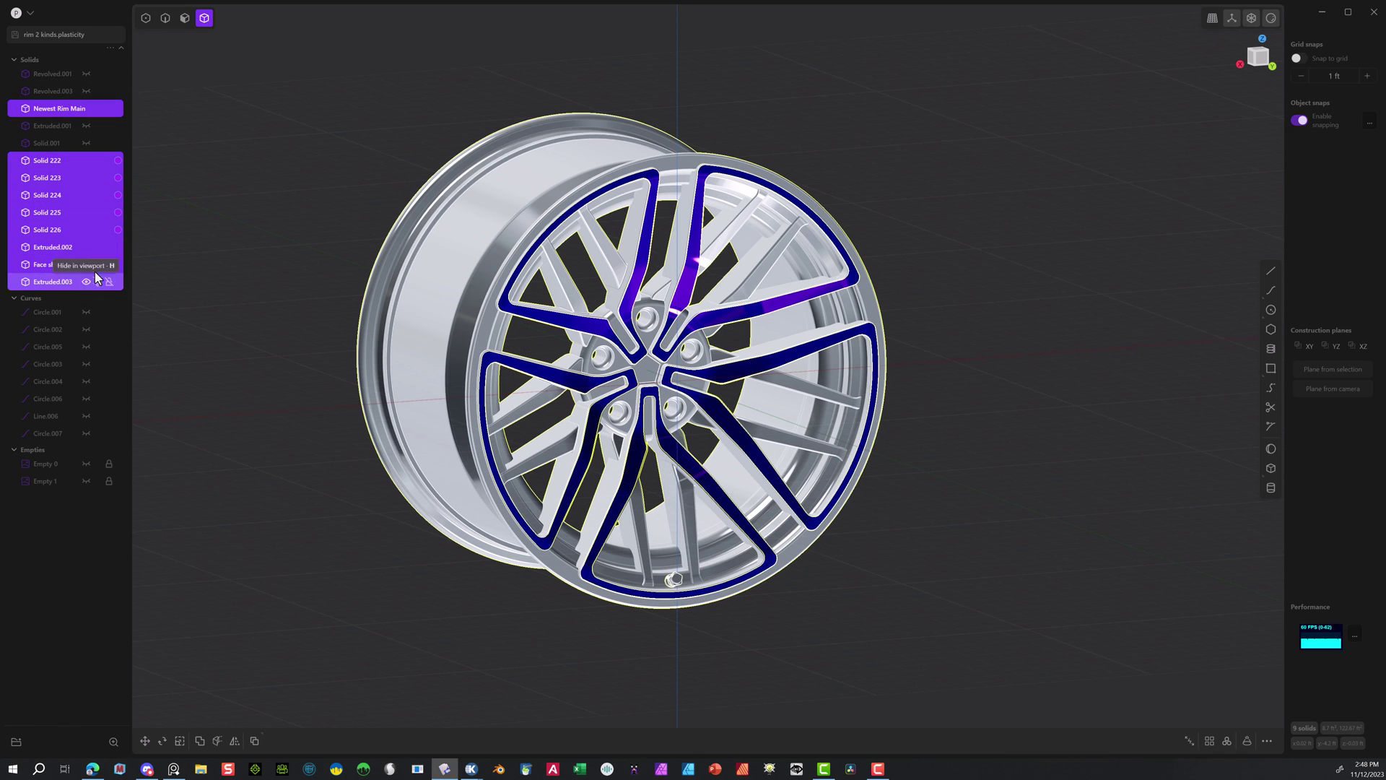
left_click(227, 258)
left_click(60, 246)
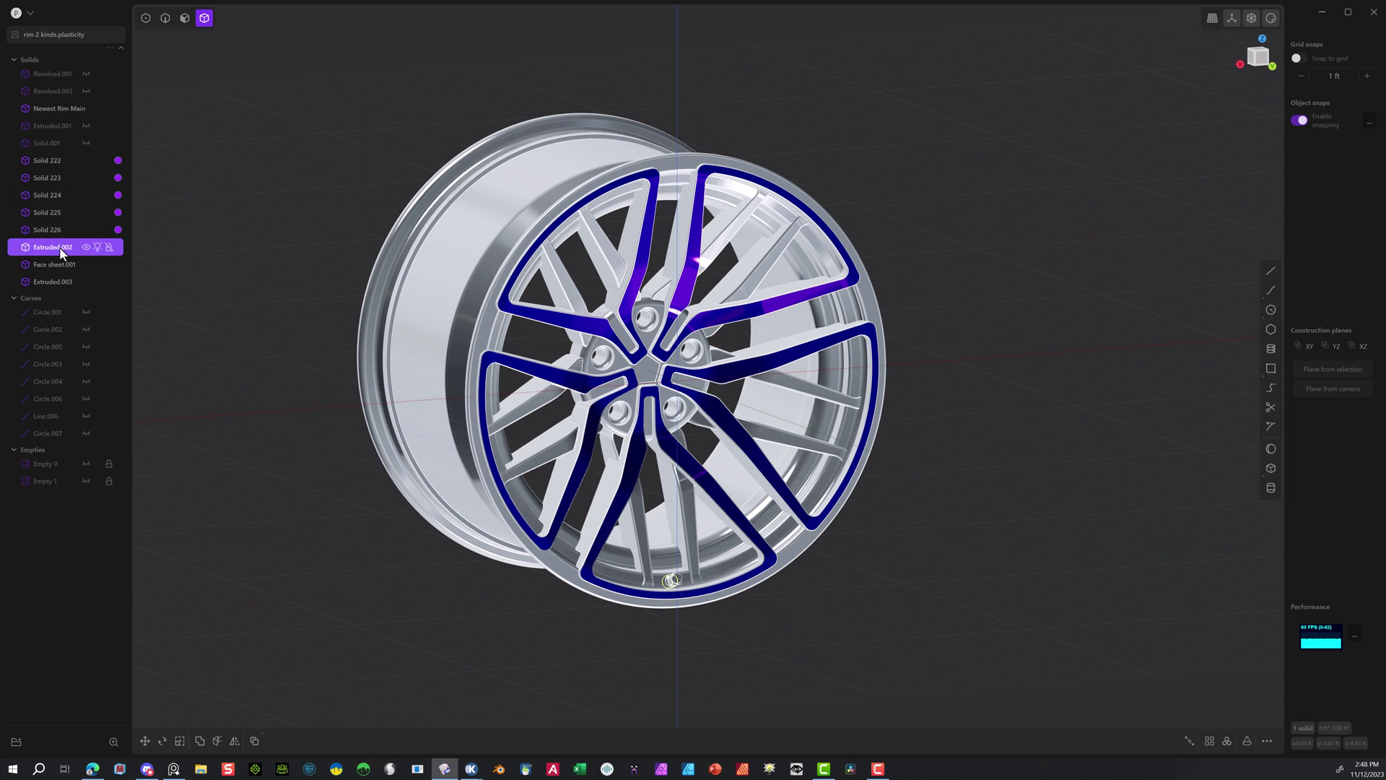